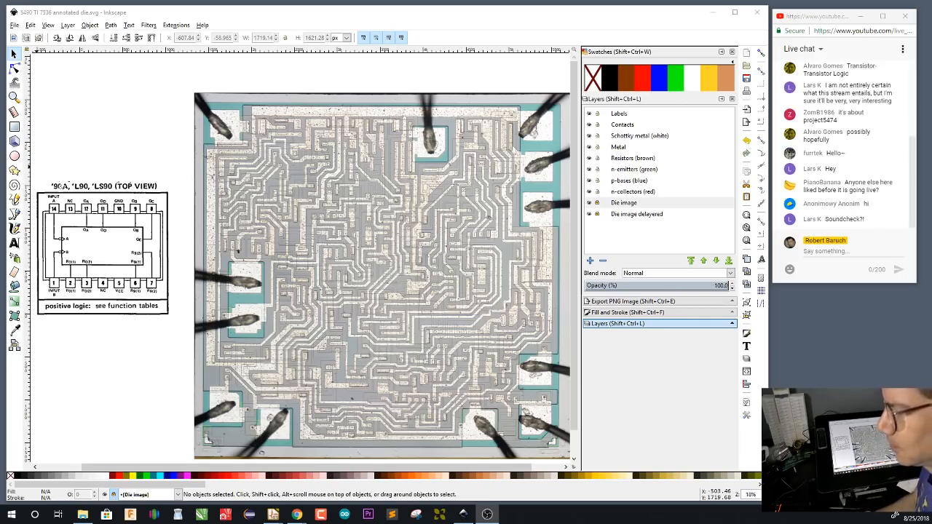
key(alt+Tab)
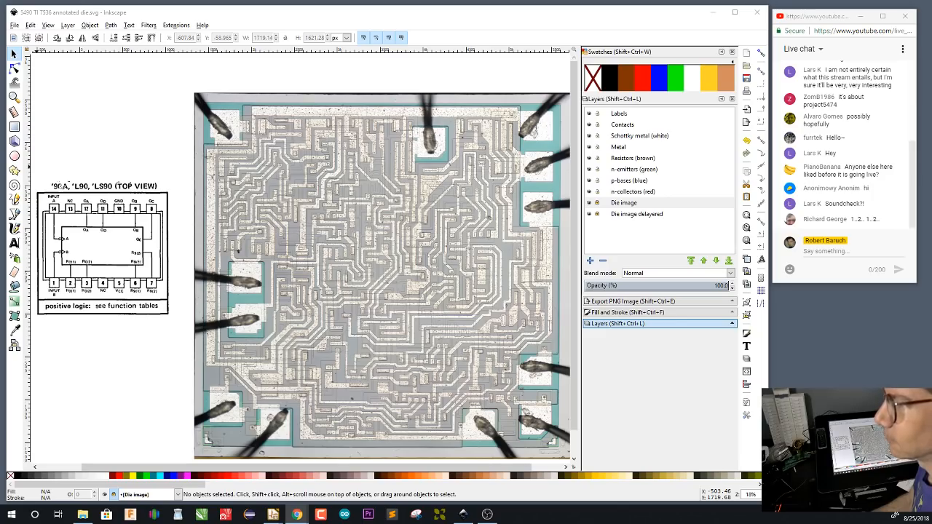
key(alt+Tab)
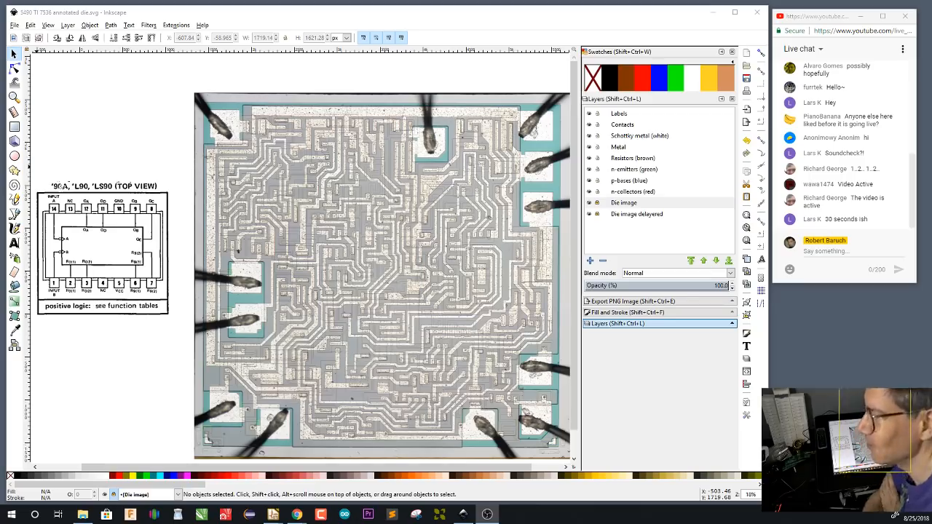
Bring a browser window over the drawing, open iscaliforniaonfire.com in it, and close the page after reading it
drag(0, 48, 327, 129)
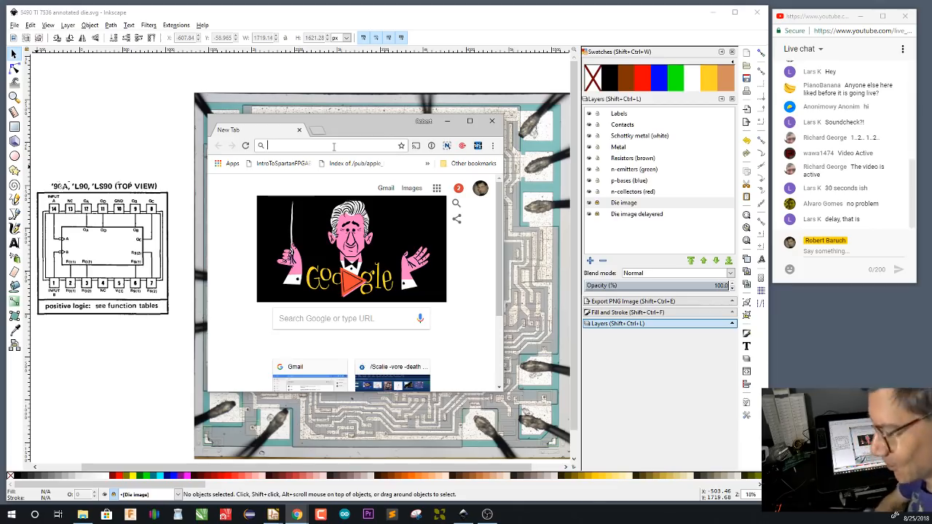
text(ican)
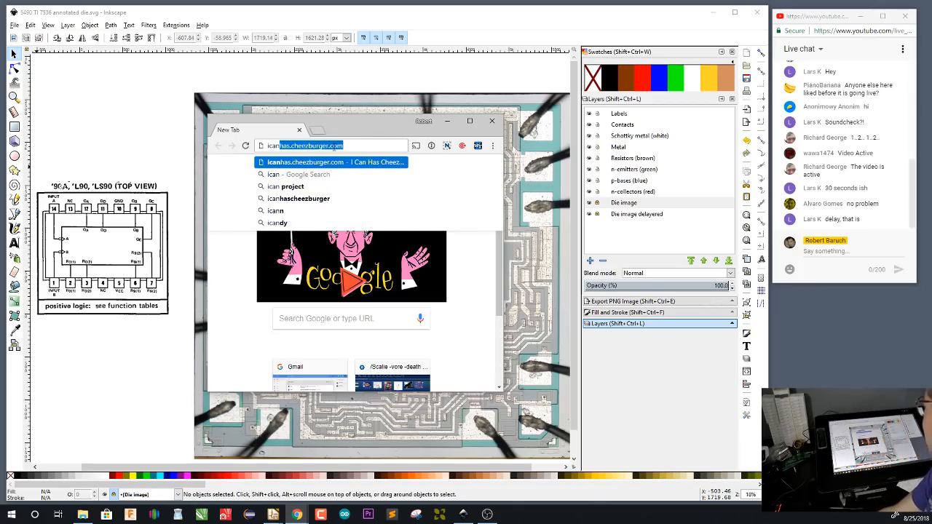
key(BackSpace)
key(BackSpace)
key(BackSpace)
key(BackSpace)
text(scaliforniaonfire)
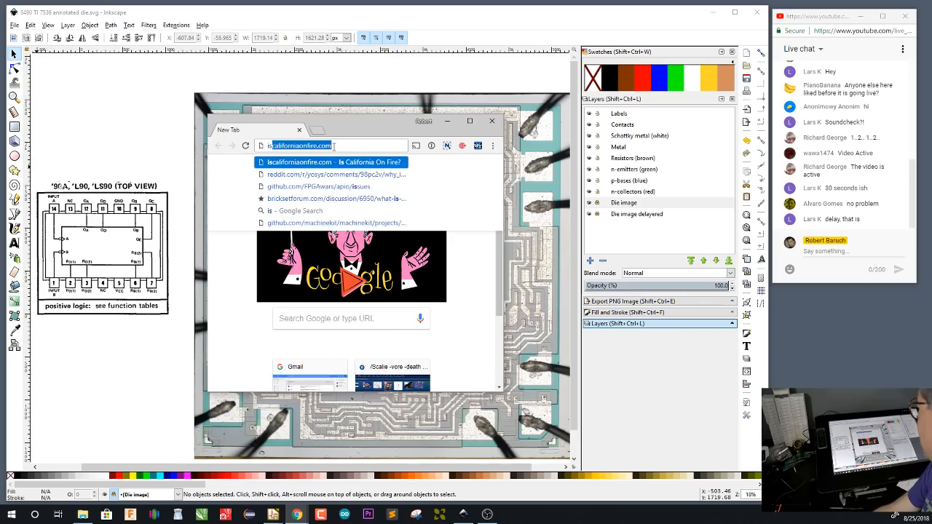
key(Return)
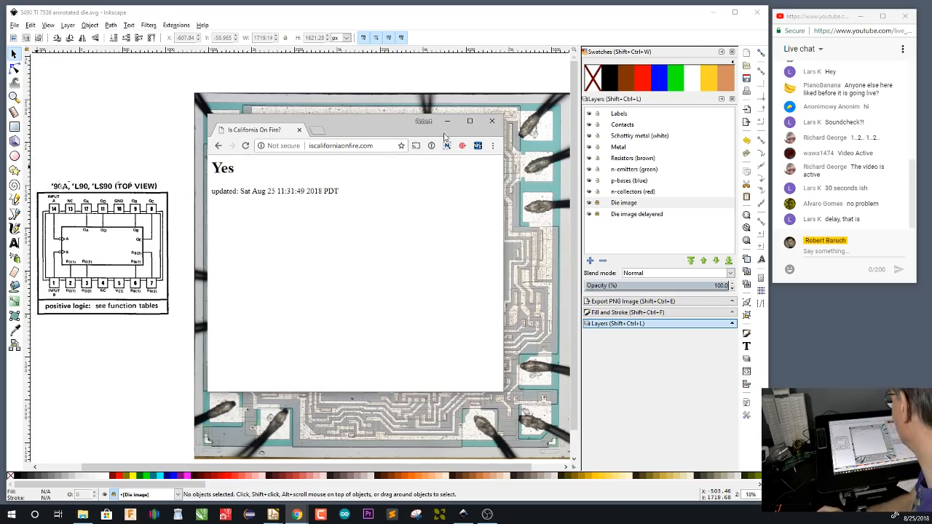
click(299, 131)
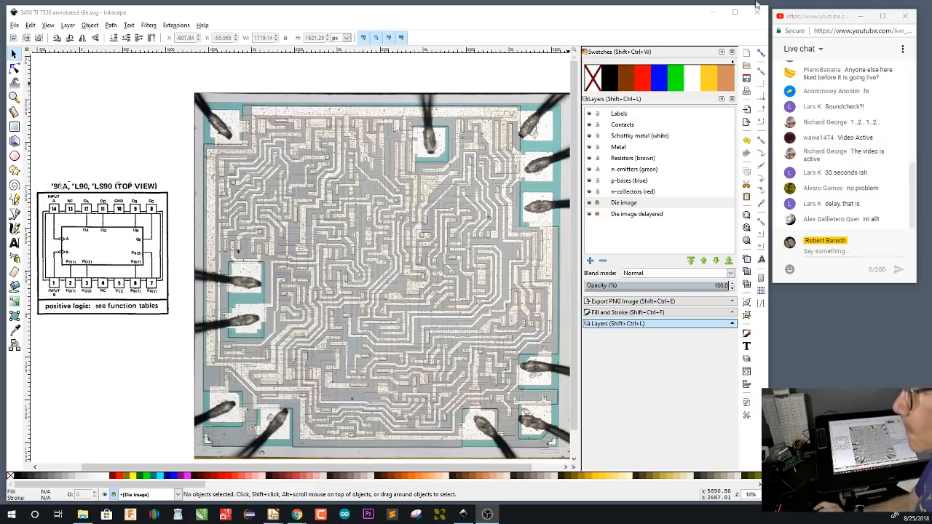
Bring the Project 54/74 browser window over the drawing, enlarge it, and highlight the project5474.org address
drag(0, 133, 235, 55)
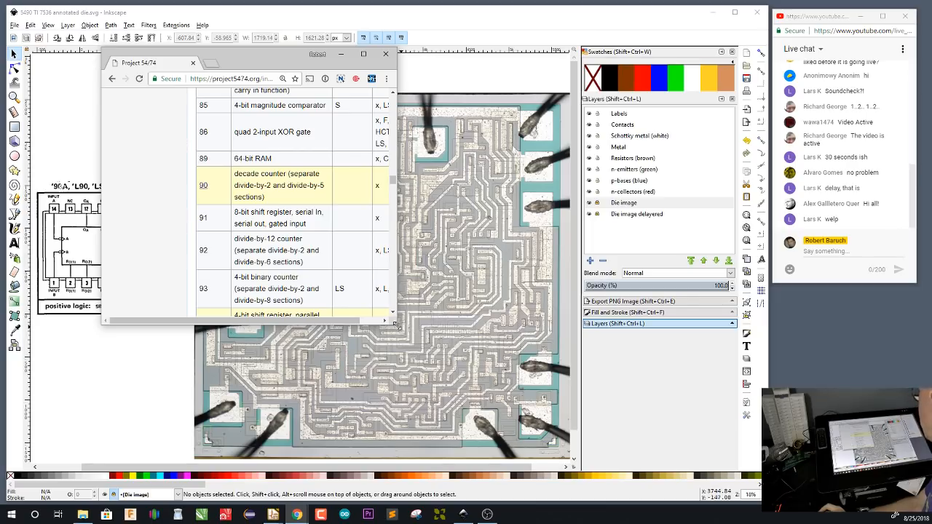
drag(397, 326, 613, 467)
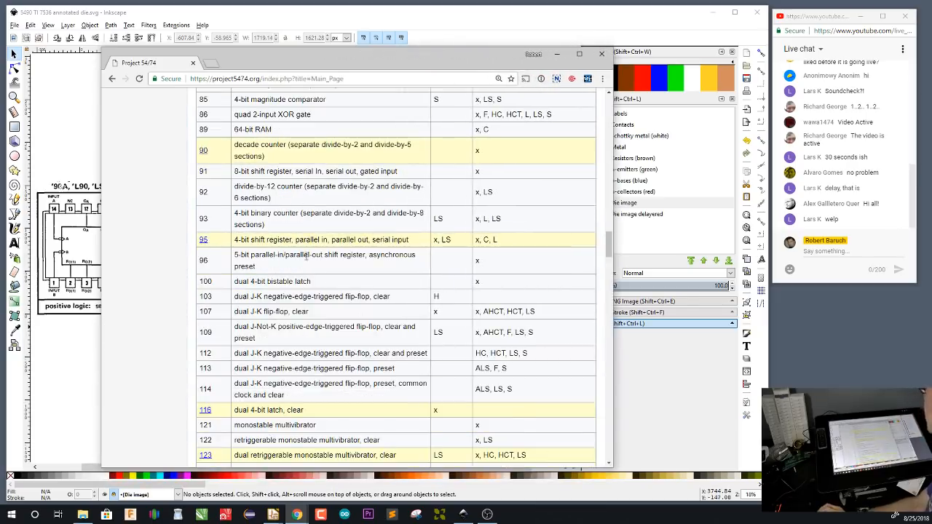
click(227, 79)
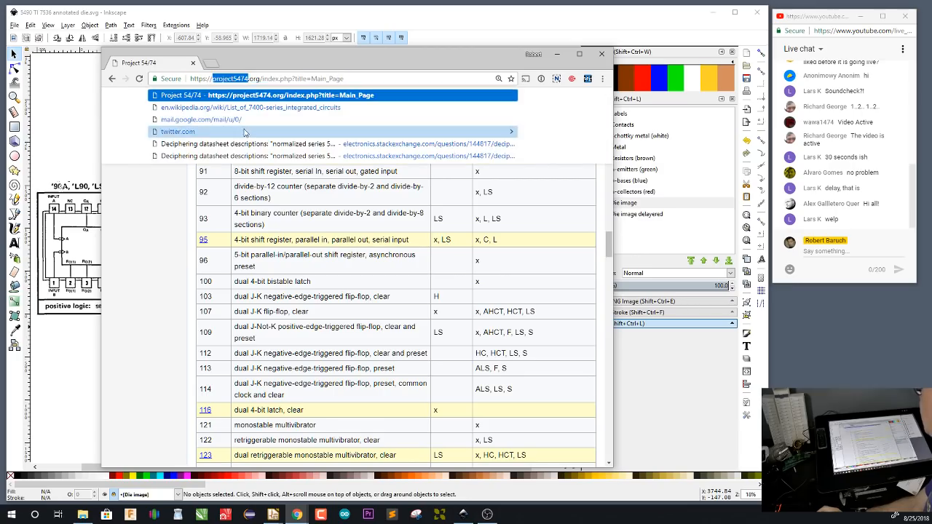
click(256, 77)
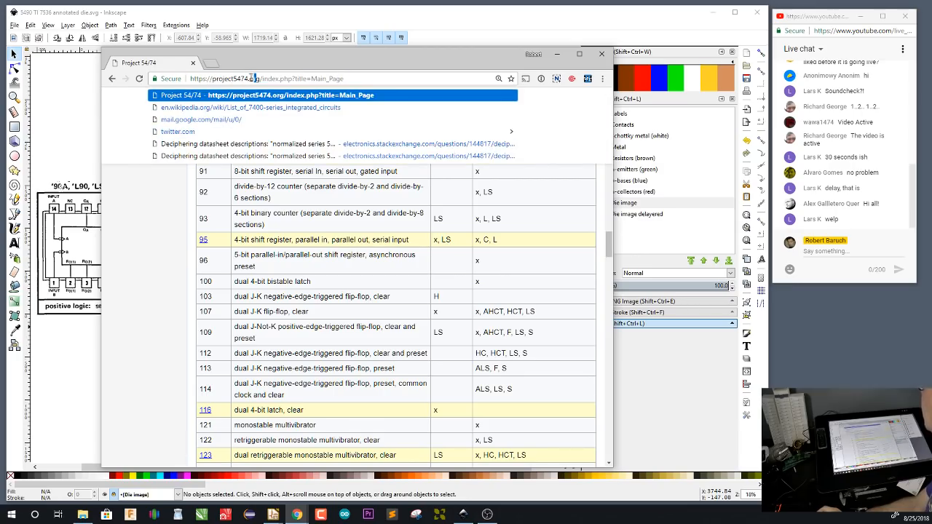
drag(256, 78, 217, 80)
click(175, 182)
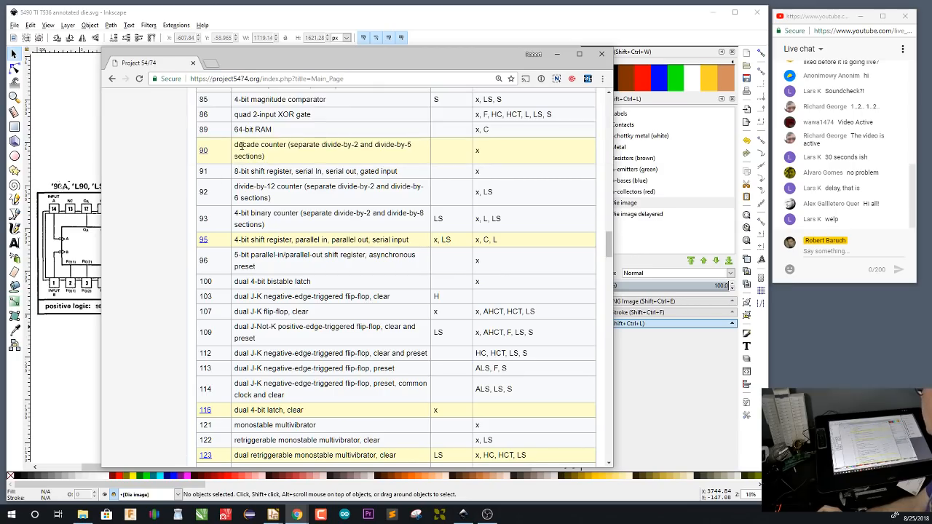
Look through the list of chips and open the page for chip 90, the decade counter
scroll(262, 220, up, 10)
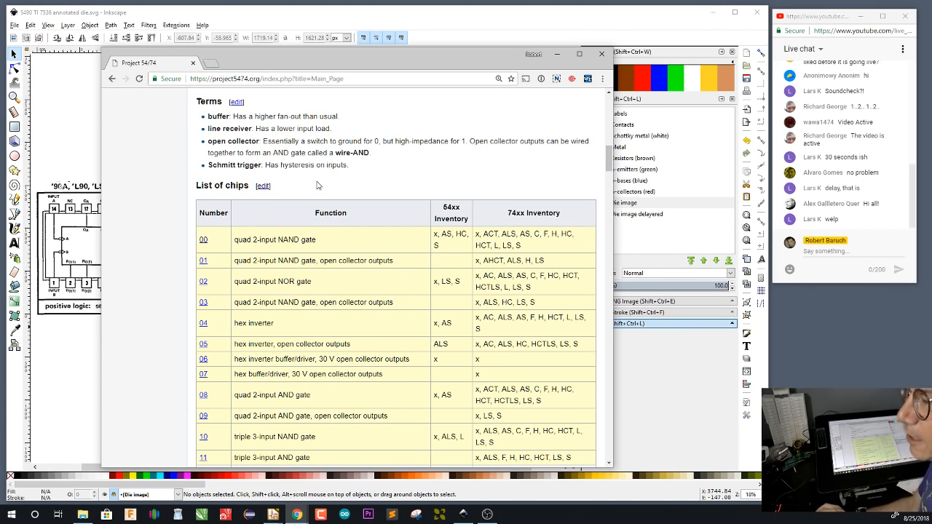
scroll(316, 185, down, 5)
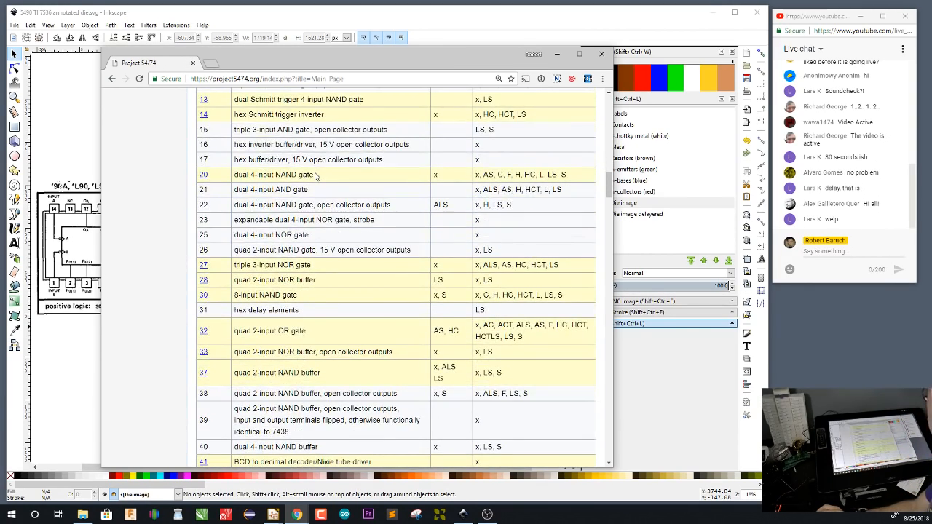
scroll(316, 176, down, 10)
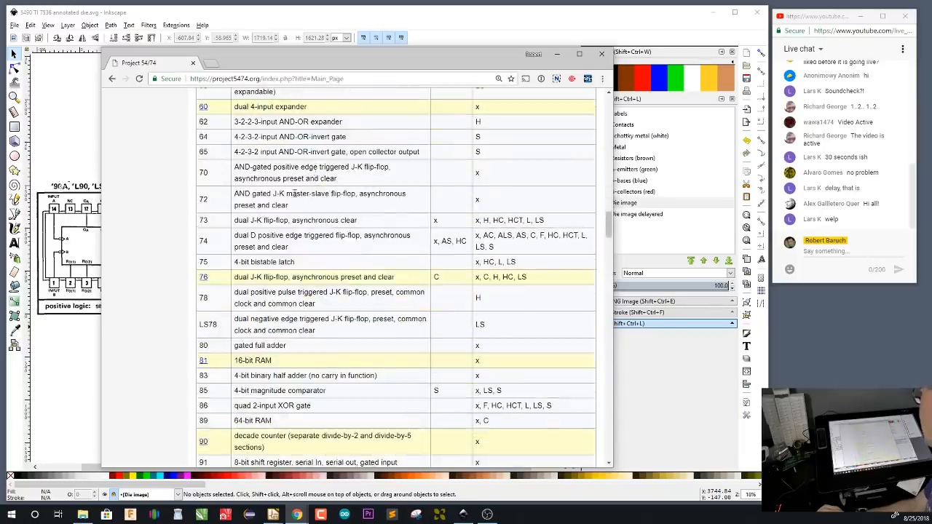
scroll(290, 193, down, 2)
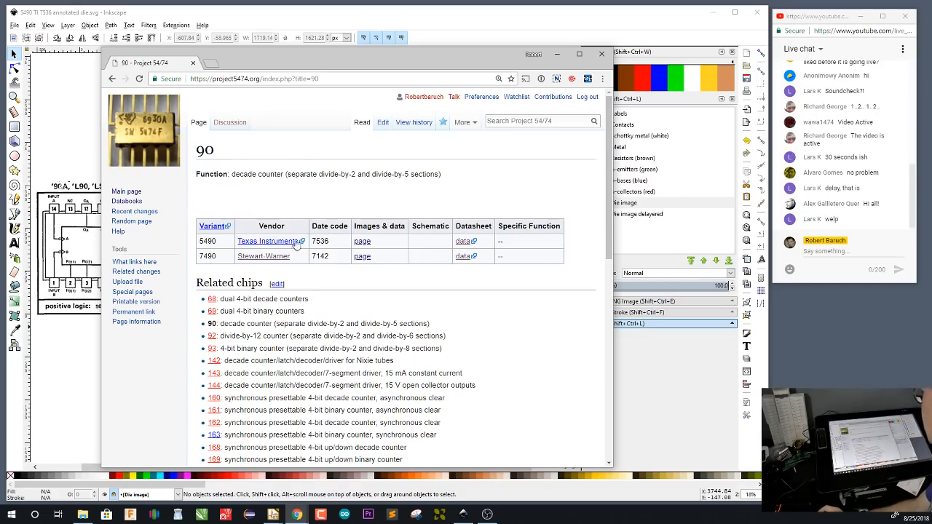
Open the Texas Instruments 5490 images and data page, review its package, die and annotation sections, and return to the chip 90 page
click(362, 244)
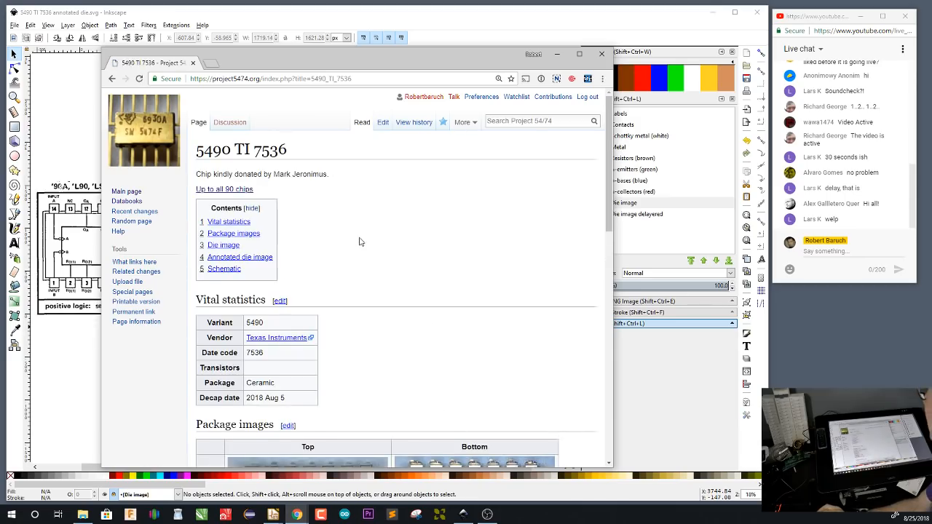
scroll(359, 242, down, 5)
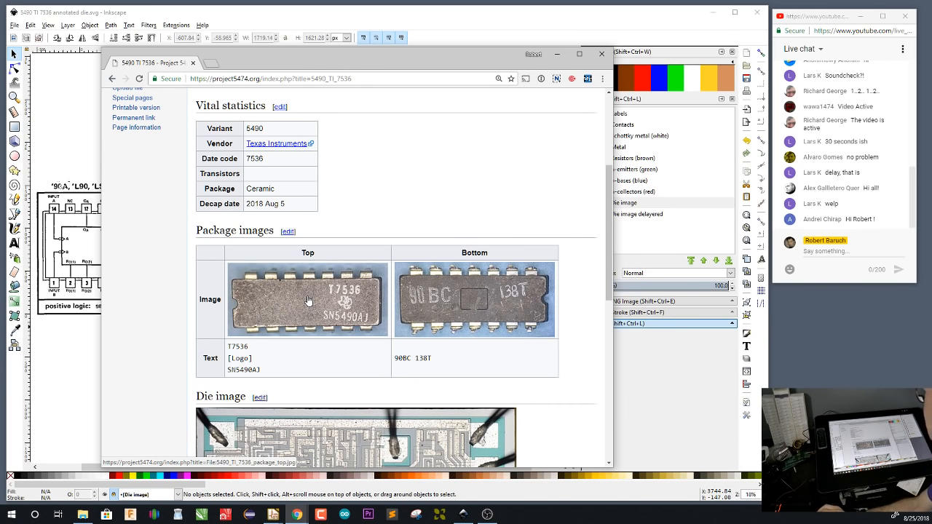
scroll(308, 301, down, 6)
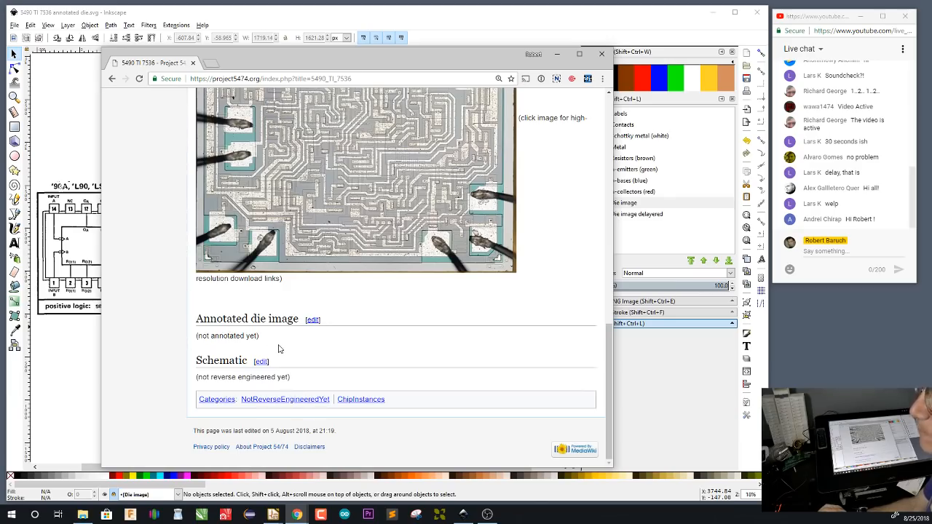
scroll(231, 357, up, 15)
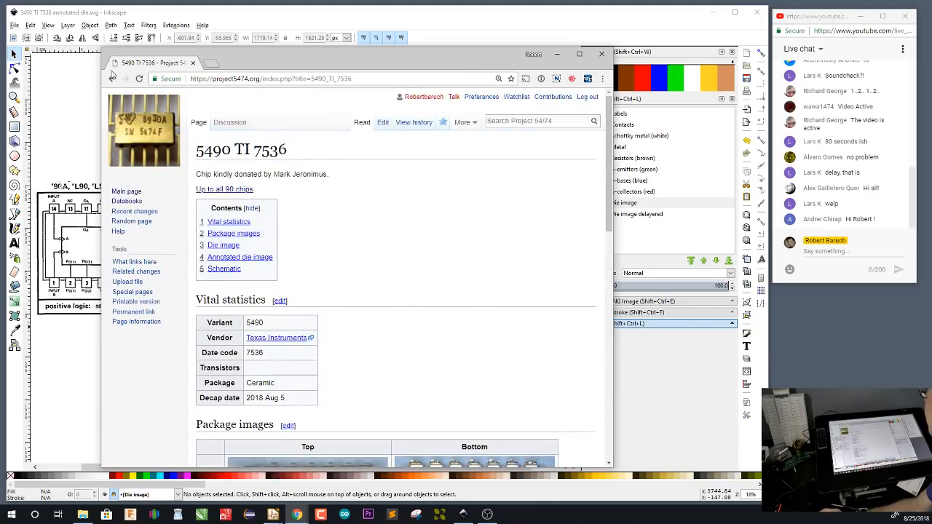
click(112, 78)
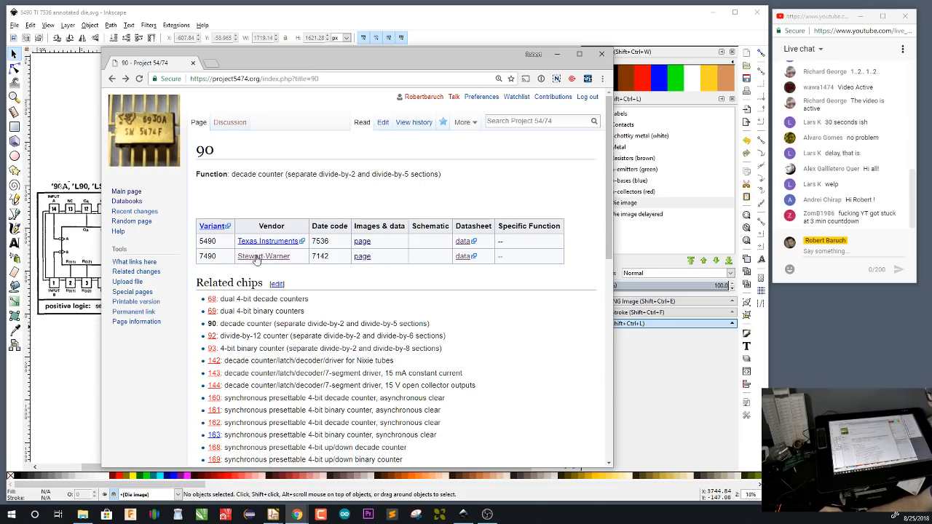
Open the Stewart-Warner 7490 images and data page, examine its package and die images, and return to the chip 90 page
click(358, 260)
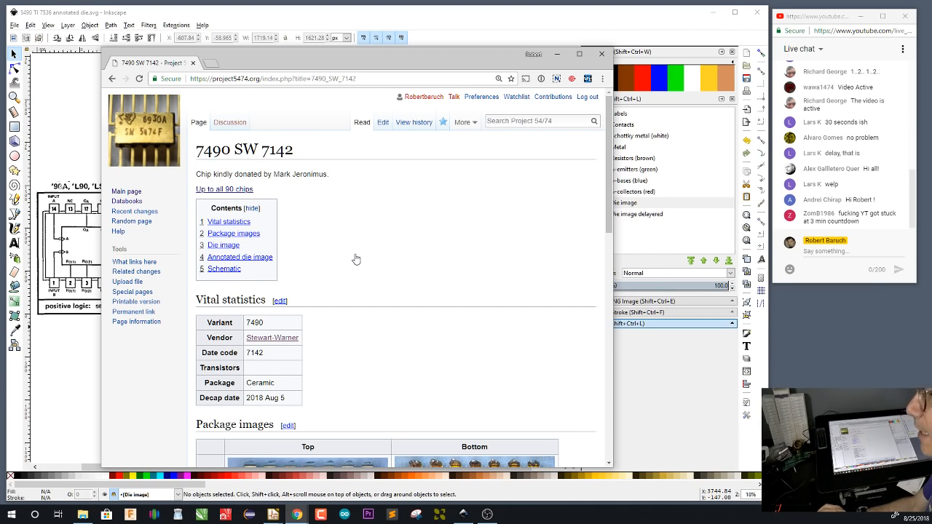
scroll(356, 259, down, 3)
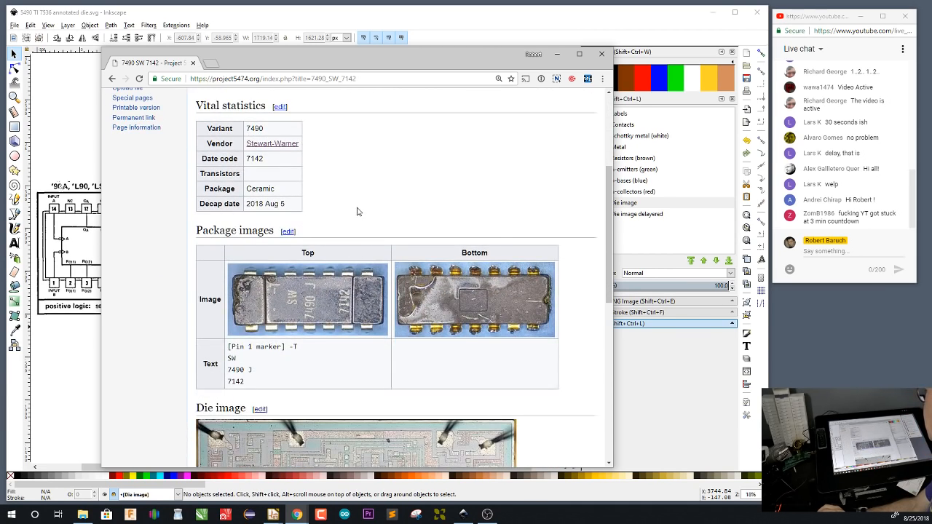
scroll(357, 211, down, 3)
scroll(358, 212, down, 2)
scroll(362, 253, up, 1)
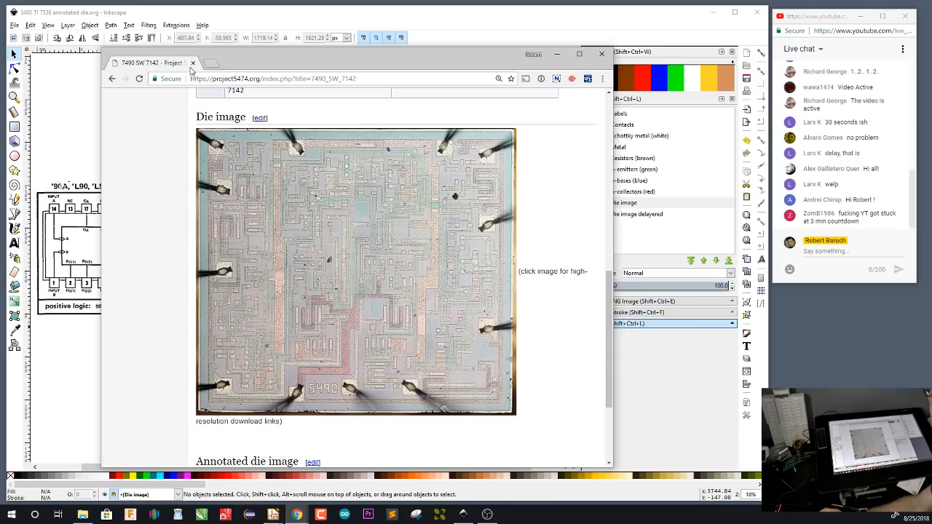
scroll(217, 194, up, 8)
click(217, 190)
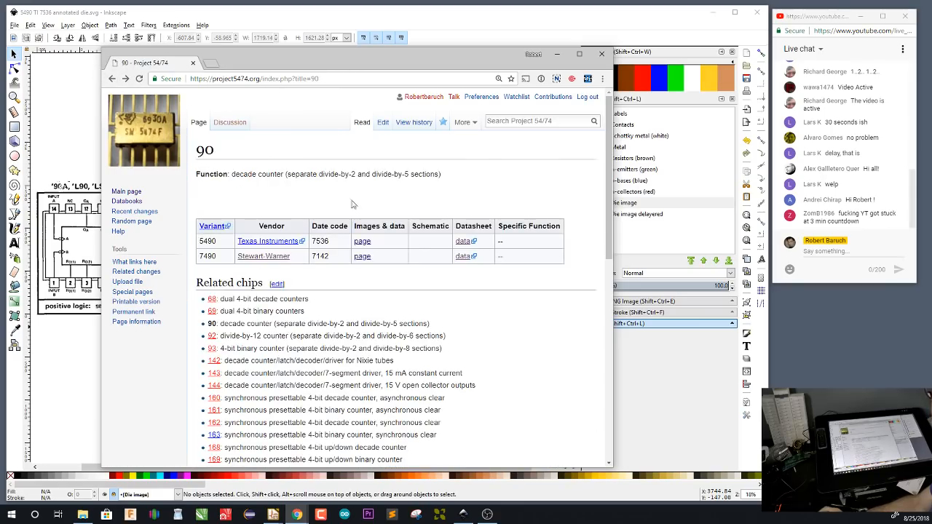
Open the 5490 datasheet, page forward to the functional block diagrams and input/output schematics, and return to the chip 90 page
click(463, 243)
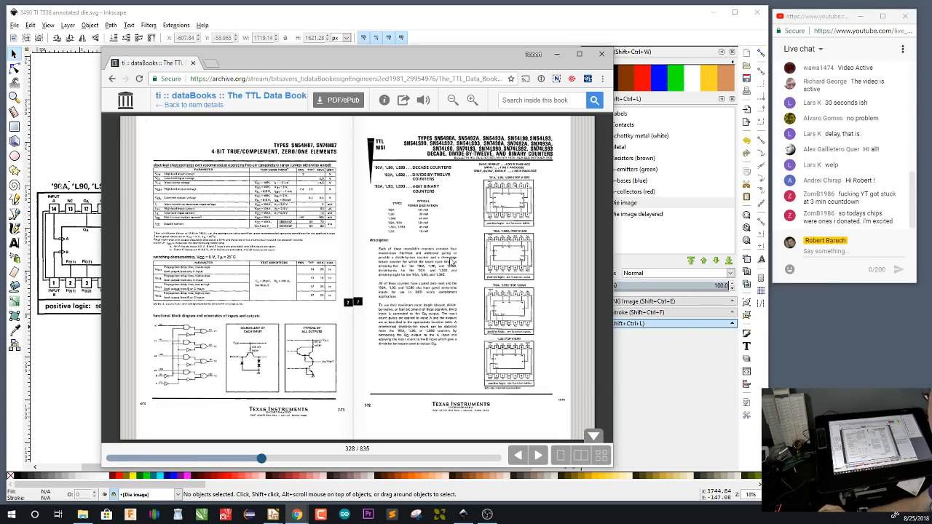
click(547, 260)
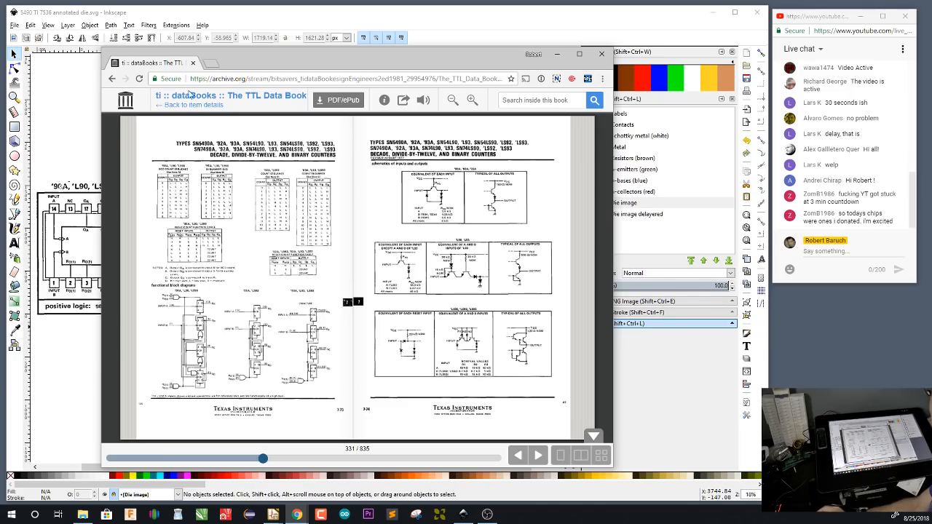
click(112, 79)
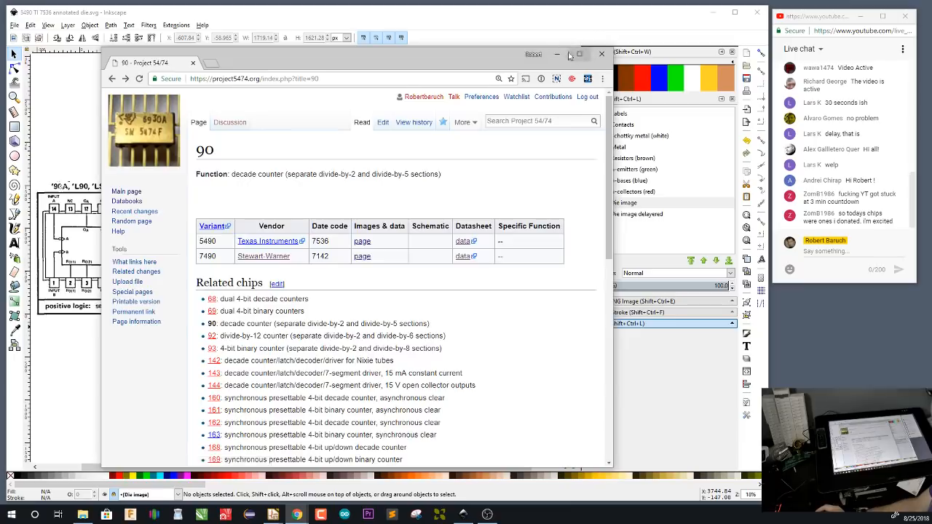
Put the browser window away and open a blank Sketchpad from the Windows Ink Workspace
click(566, 54)
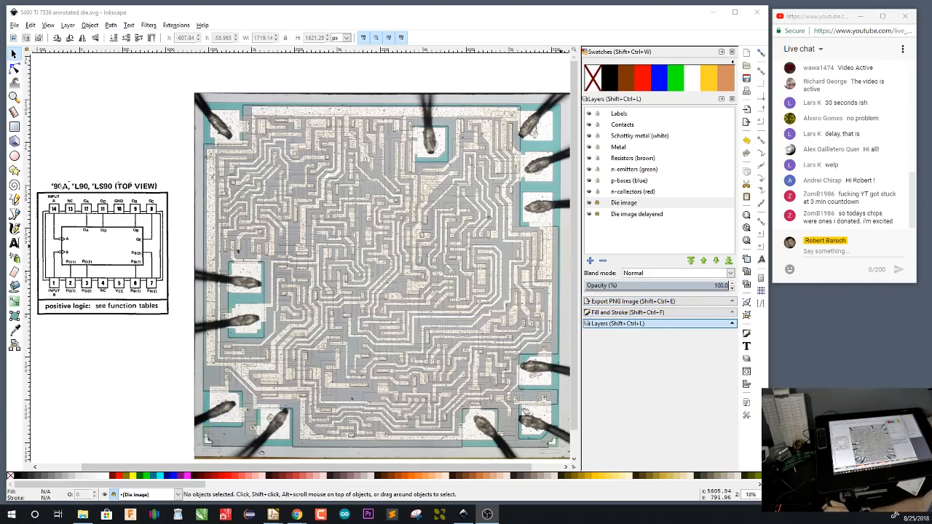
click(895, 516)
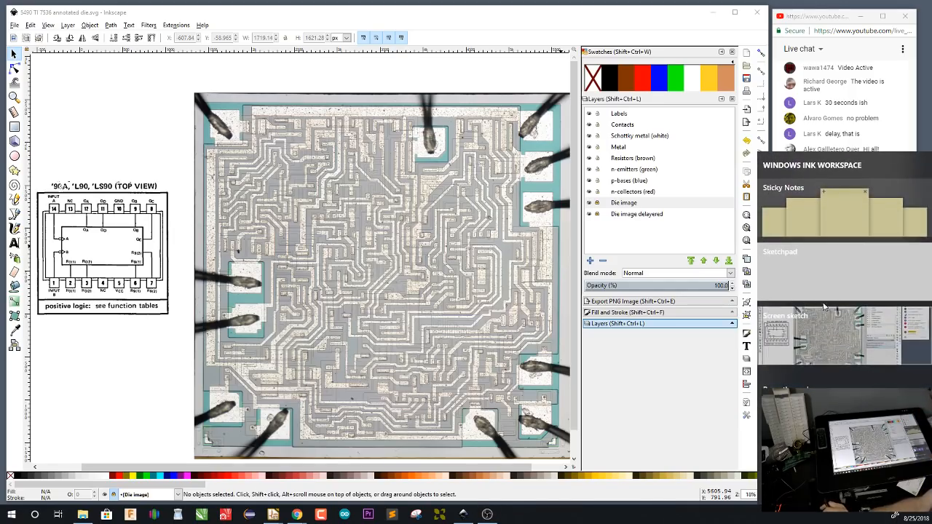
click(822, 279)
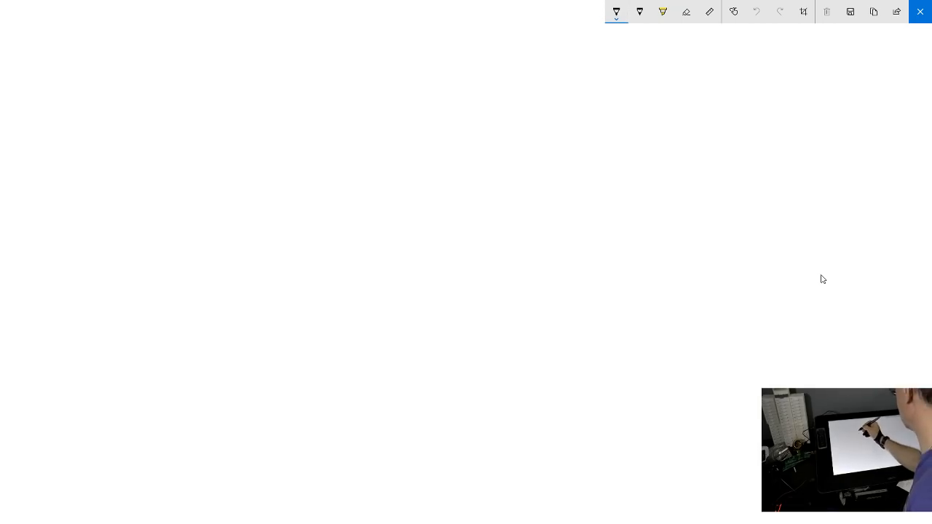
Sketch a wide rectangular substrate cross-section with a smaller region nested against its upper edge, labelled n
mouse_move(248, 144)
mouse_down()
mouse_move(247, 215)
mouse_move(360, 278)
mouse_move(695, 281)
mouse_move(721, 129)
mouse_up()
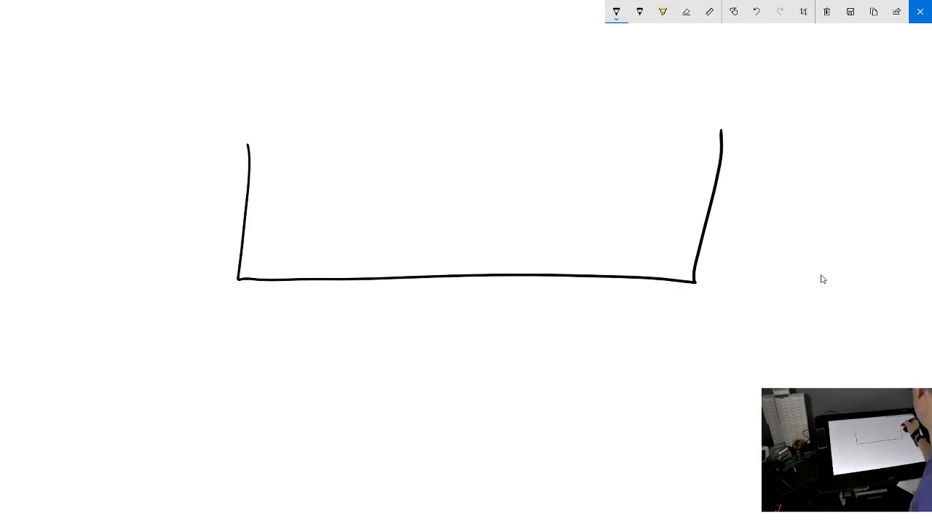
mouse_move(247, 143)
mouse_down()
mouse_move(594, 122)
mouse_move(721, 132)
mouse_up()
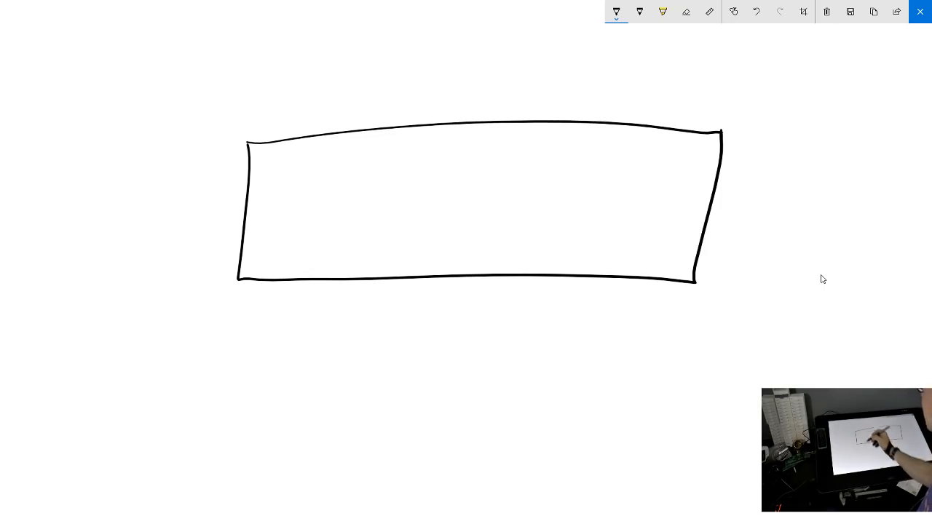
mouse_move(282, 139)
mouse_down()
mouse_move(282, 230)
mouse_move(648, 234)
mouse_move(658, 234)
mouse_move(670, 129)
mouse_up()
drag(636, 212, 645, 227)
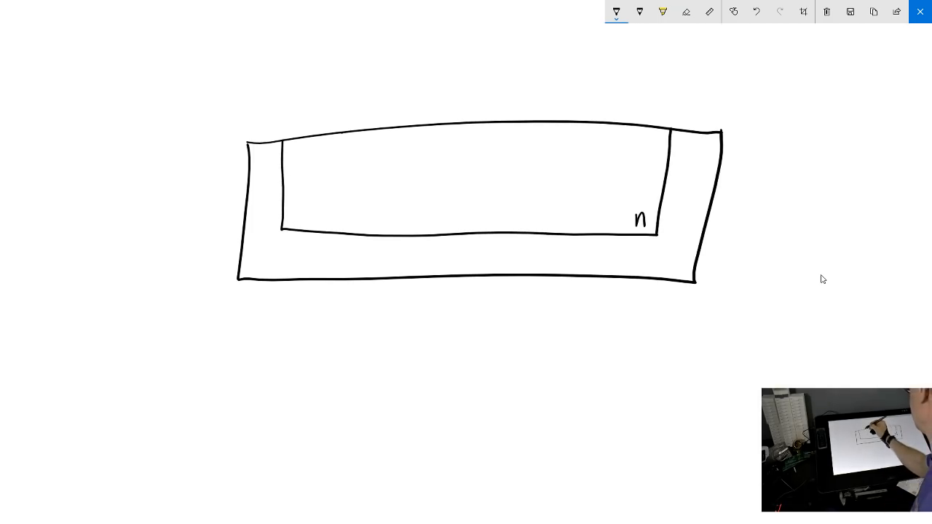
Sketch a region labelled p inside the n region and a small region labelled n within it, both against the upper edge
mouse_move(341, 132)
mouse_down()
mouse_move(354, 185)
mouse_move(585, 181)
mouse_move(619, 121)
mouse_up()
mouse_move(596, 169)
mouse_down()
mouse_move(596, 190)
mouse_move(595, 178)
mouse_up()
mouse_move(504, 124)
mouse_down()
mouse_move(520, 153)
mouse_move(553, 153)
mouse_move(557, 122)
mouse_move(551, 150)
mouse_up()
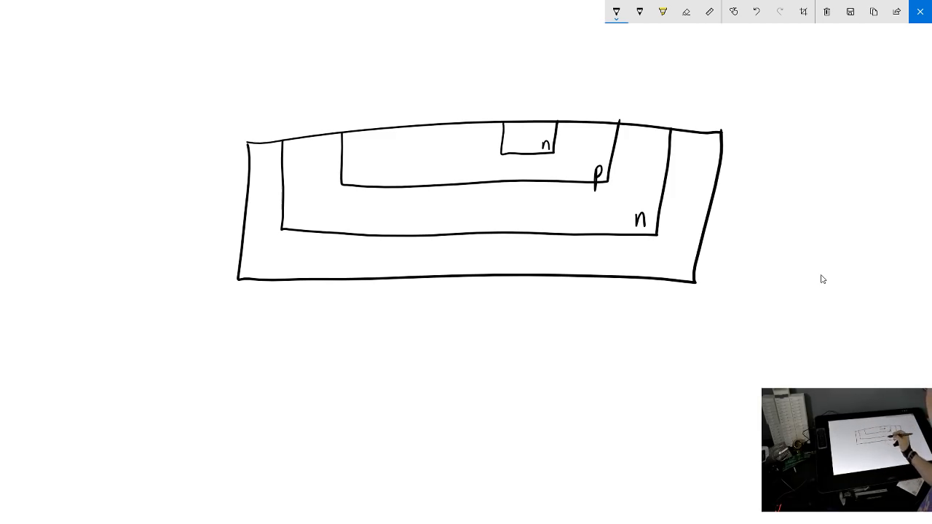
Label the cross-section's outer n region c, its p region b and its small inner n region e, using leader lines
mouse_move(646, 133)
mouse_down()
mouse_move(680, 100)
mouse_move(699, 103)
mouse_up()
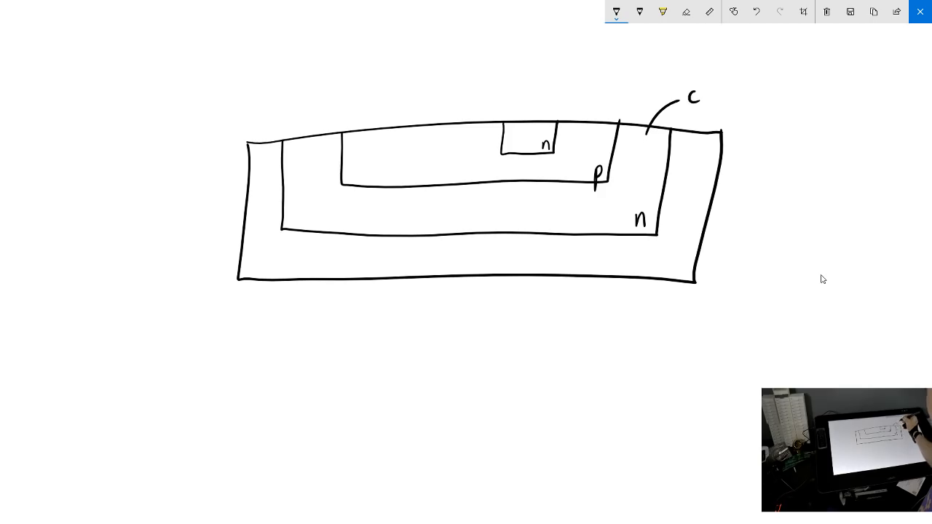
drag(582, 131, 623, 96)
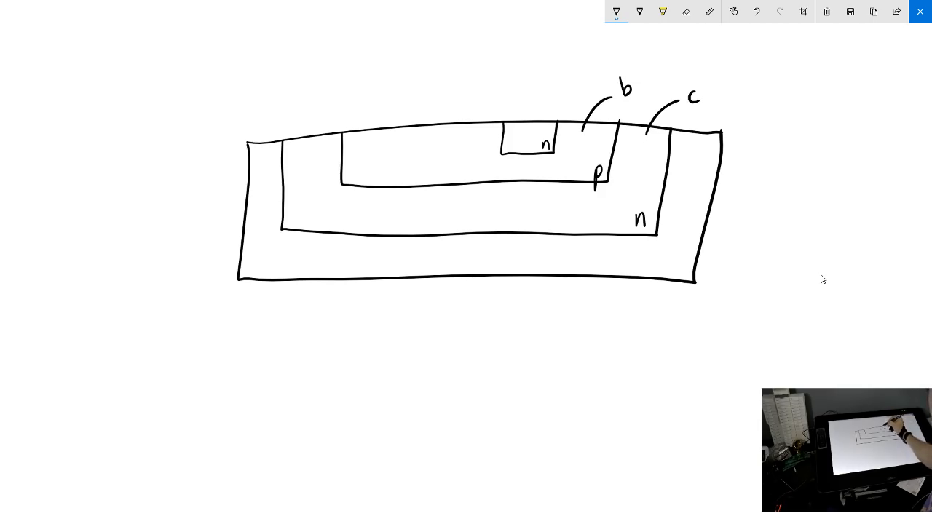
mouse_move(528, 129)
mouse_down()
mouse_move(544, 97)
mouse_move(571, 95)
mouse_up()
Sketch an NPN transistor symbol to the right of the cross-section, with its terminals labelled c, b and e
drag(744, 181, 778, 179)
drag(787, 140, 769, 230)
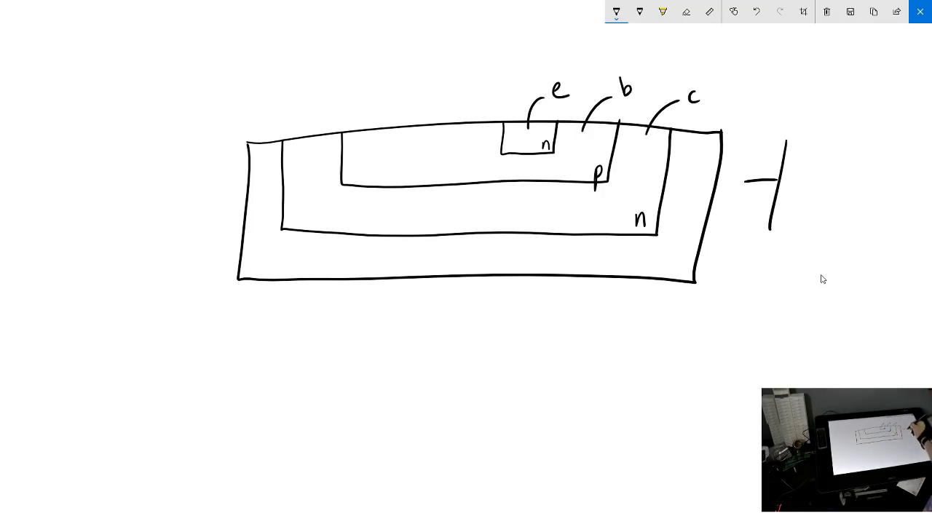
drag(790, 159, 827, 129)
mouse_move(776, 202)
mouse_down()
mouse_move(825, 230)
mouse_move(815, 235)
mouse_move(824, 273)
mouse_up()
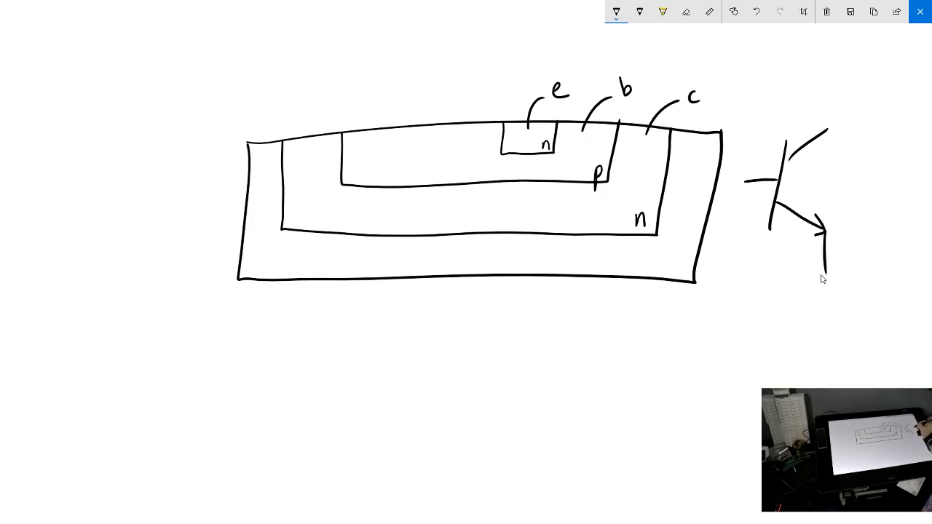
mouse_move(828, 103)
mouse_down()
mouse_move(850, 110)
mouse_move(857, 133)
mouse_up()
mouse_move(857, 242)
mouse_down()
mouse_move(857, 254)
mouse_move(844, 252)
mouse_move(858, 255)
mouse_up()
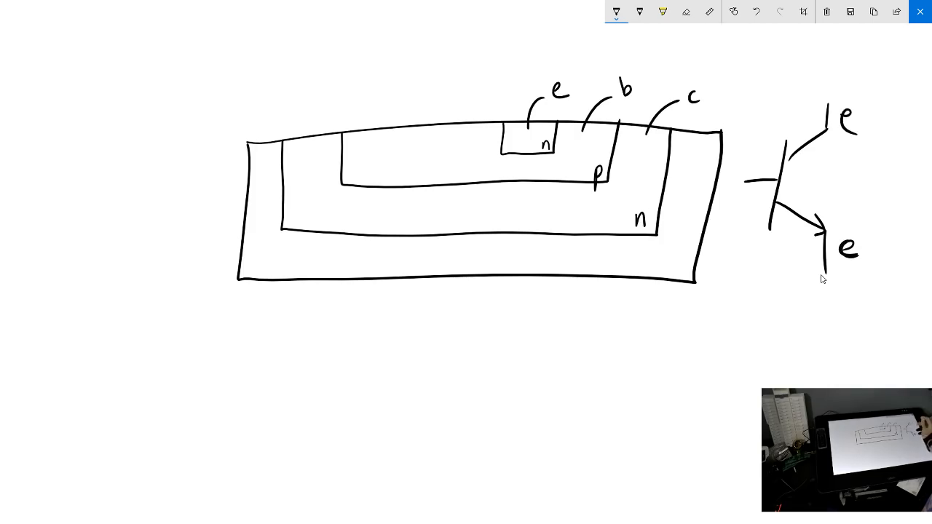
mouse_move(843, 115)
mouse_down()
mouse_move(856, 131)
mouse_move(857, 121)
mouse_up()
drag(751, 138, 751, 161)
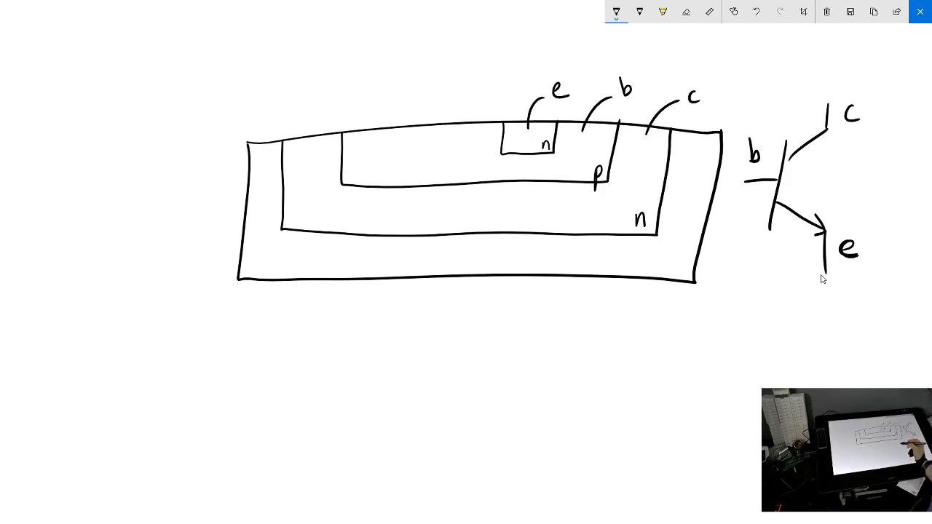
Hatch the substrate area surrounding the outer n region of the cross-section and label it p
mouse_move(269, 146)
mouse_down()
mouse_move(252, 180)
mouse_move(252, 215)
mouse_up()
mouse_move(272, 201)
mouse_down()
mouse_move(252, 252)
mouse_move(268, 271)
mouse_up()
drag(303, 242, 295, 273)
drag(342, 240, 334, 275)
drag(396, 243, 390, 274)
drag(460, 238, 446, 271)
drag(510, 243, 498, 271)
drag(568, 241, 547, 274)
drag(613, 243, 592, 276)
mouse_move(640, 271)
mouse_down()
mouse_move(704, 230)
mouse_move(677, 145)
mouse_move(690, 141)
mouse_up()
mouse_move(675, 261)
mouse_down()
mouse_move(670, 301)
mouse_move(676, 279)
mouse_up()
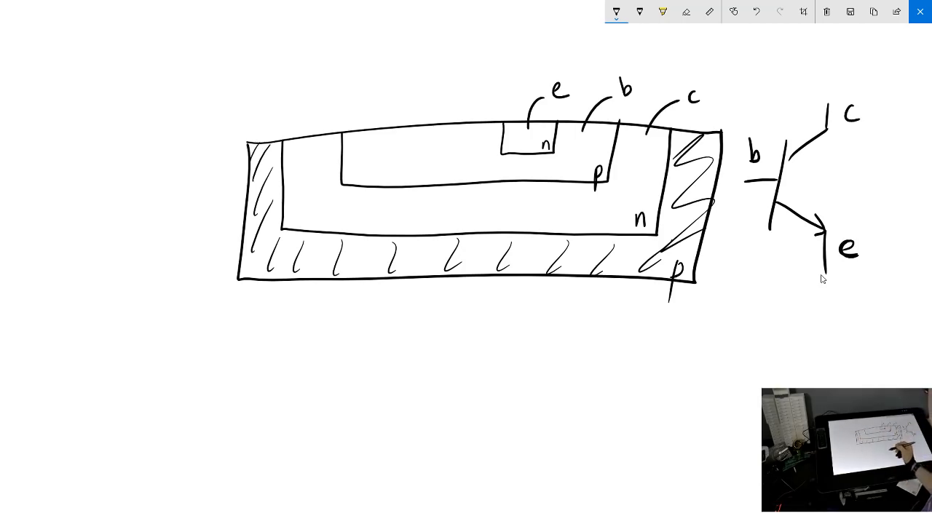
Sketch a top view beneath the cross-section as an outer rectangle containing nested regions labelled n, p and n
mouse_move(289, 304)
mouse_down()
mouse_move(280, 450)
mouse_move(364, 306)
mouse_move(657, 305)
mouse_move(674, 324)
mouse_move(661, 441)
mouse_up()
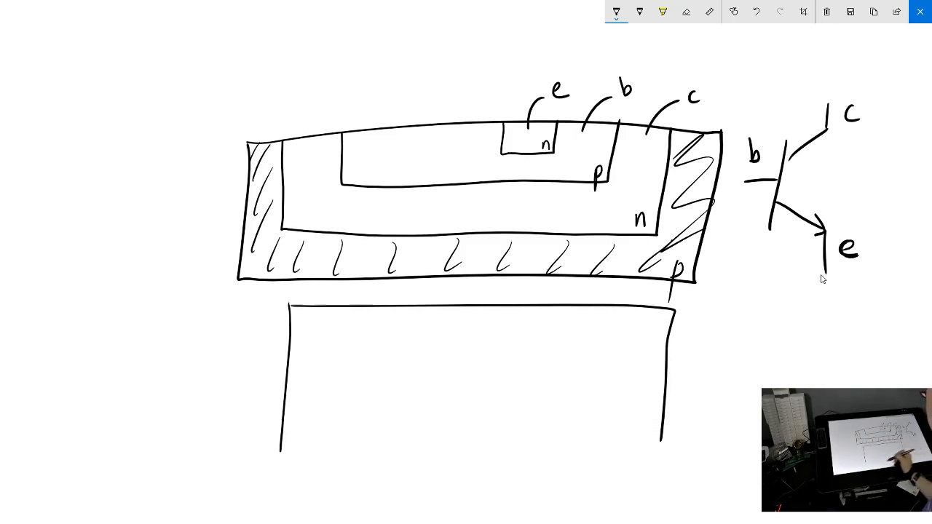
mouse_move(278, 449)
mouse_down()
mouse_move(403, 473)
mouse_move(655, 471)
mouse_move(666, 436)
mouse_up()
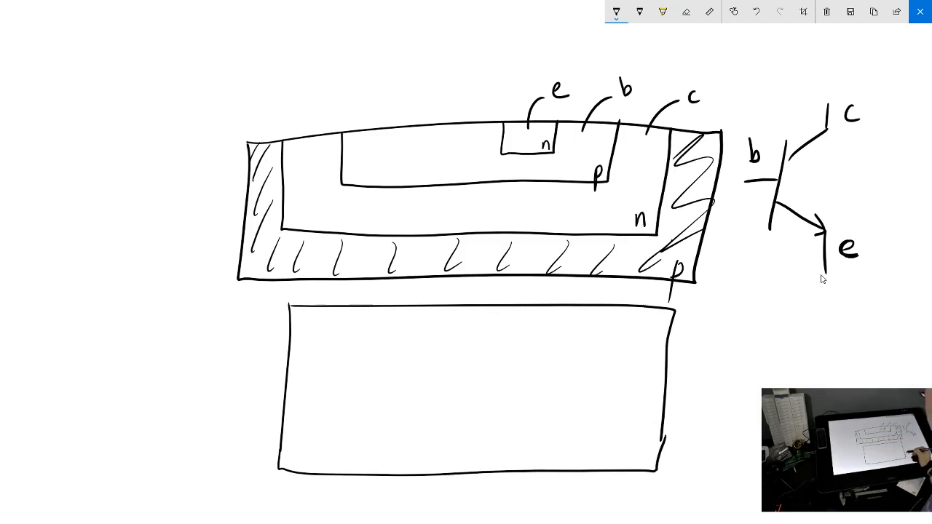
drag(326, 326, 324, 445)
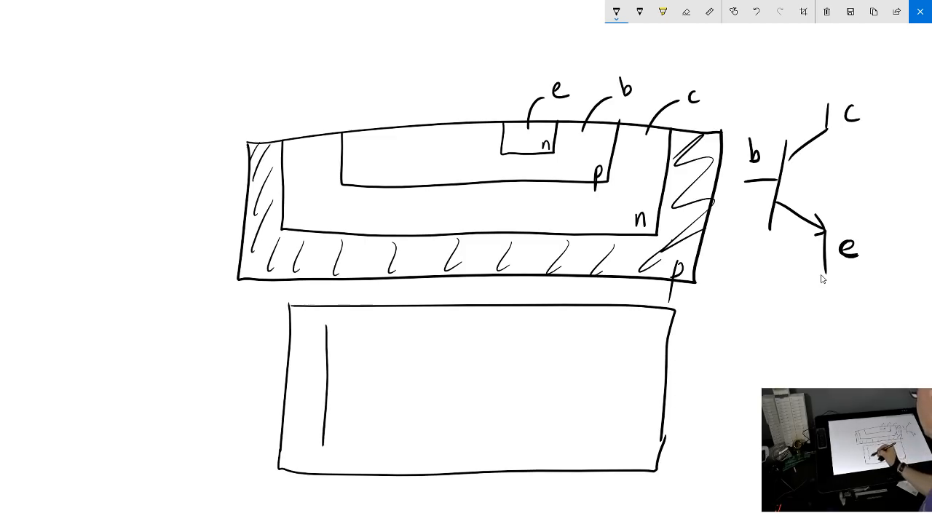
mouse_move(327, 326)
mouse_down()
mouse_move(628, 330)
mouse_move(612, 439)
mouse_up()
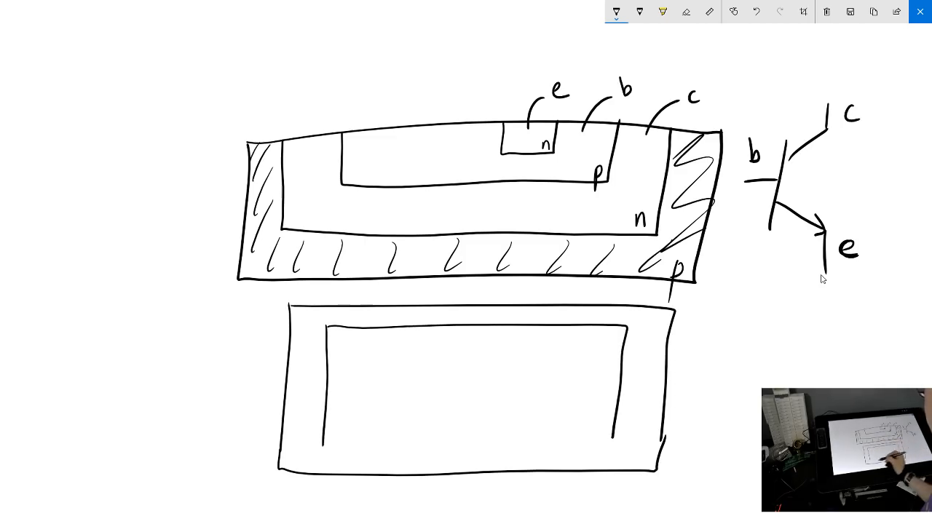
drag(321, 448, 612, 446)
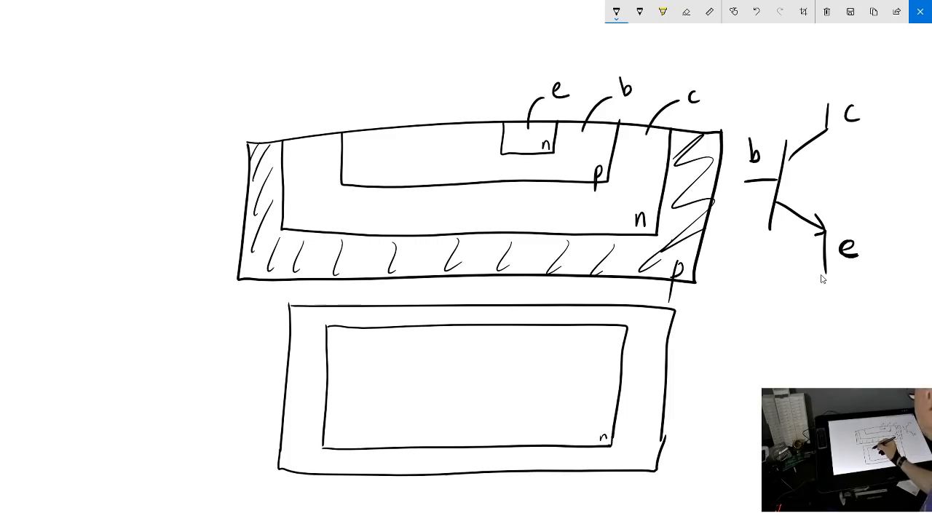
mouse_move(392, 345)
mouse_down()
mouse_move(395, 408)
mouse_move(419, 346)
mouse_move(526, 346)
mouse_move(526, 409)
mouse_move(393, 414)
mouse_up()
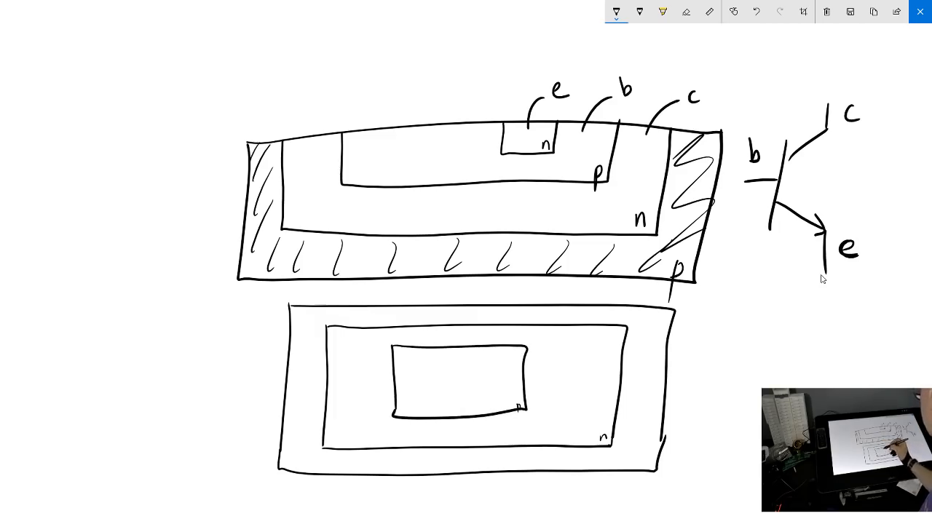
mouse_move(474, 366)
mouse_down()
mouse_move(473, 399)
mouse_move(475, 367)
mouse_move(502, 365)
mouse_move(503, 379)
mouse_move(503, 395)
mouse_move(476, 400)
mouse_move(502, 396)
mouse_up()
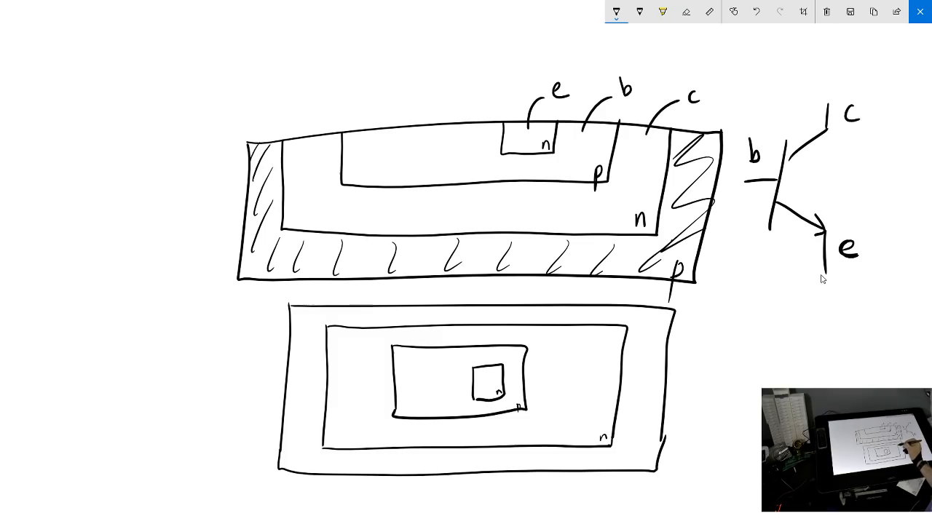
Label the top view's nested regions c, b and e from the outermost n region inward, using leader lines
drag(612, 345, 715, 337)
mouse_move(737, 330)
mouse_down()
mouse_move(734, 350)
mouse_move(750, 350)
mouse_up()
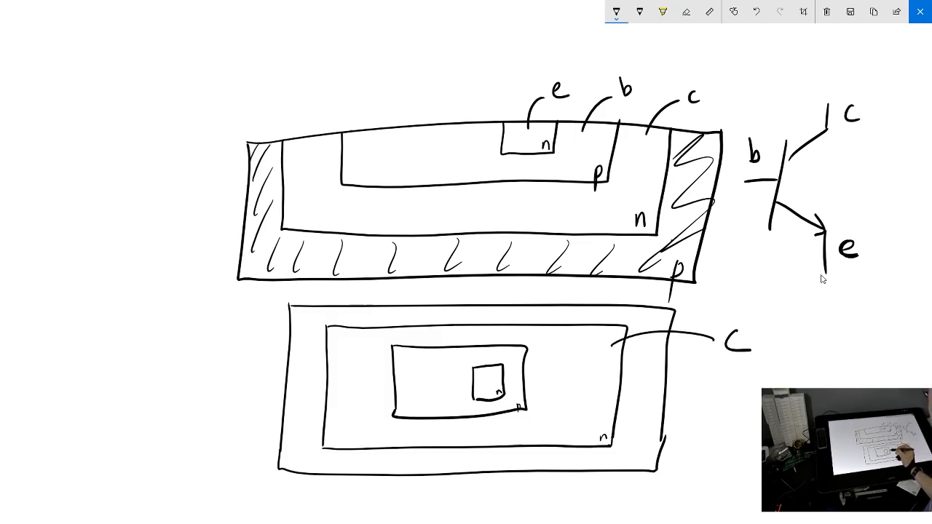
mouse_move(515, 382)
mouse_down()
mouse_move(618, 373)
mouse_move(715, 391)
mouse_up()
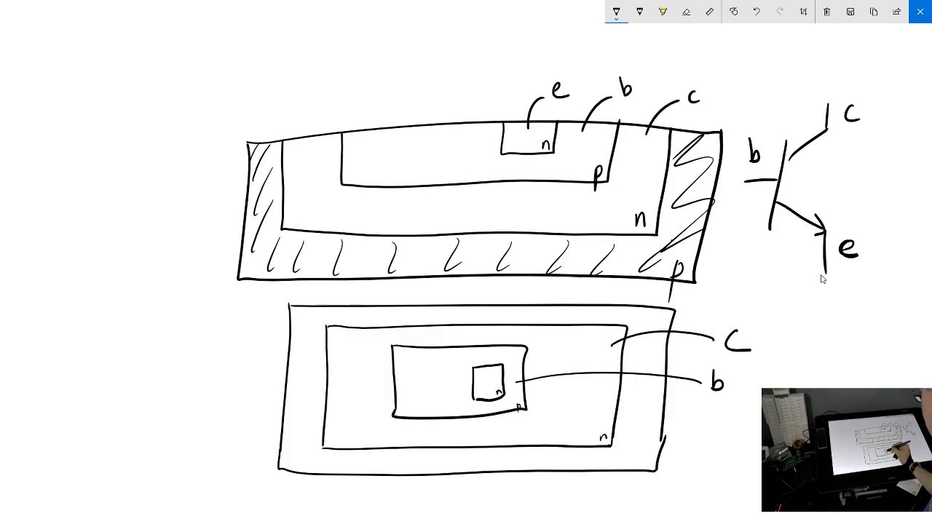
mouse_move(485, 391)
mouse_down()
mouse_move(488, 426)
mouse_move(522, 472)
mouse_move(575, 500)
mouse_up()
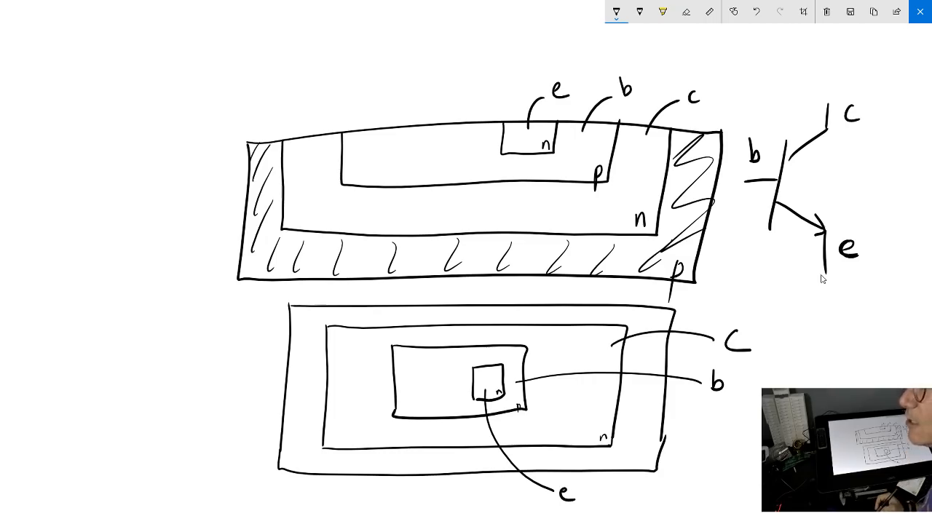
Add two more emitter arrows with leads to the transistor symbol beside the cross-section
mouse_move(772, 218)
mouse_down()
mouse_move(813, 235)
mouse_move(816, 300)
mouse_move(766, 249)
mouse_move(788, 262)
mouse_move(792, 309)
mouse_up()
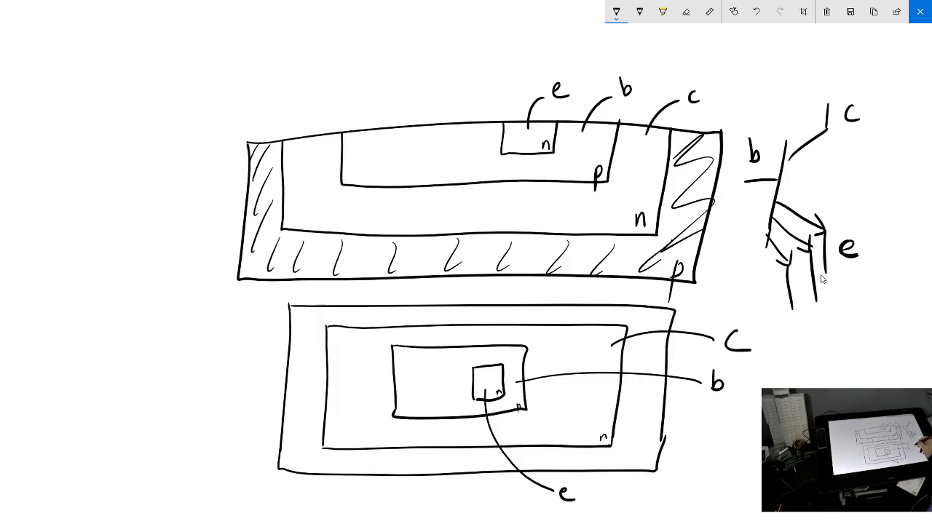
mouse_move(775, 370)
mouse_down()
mouse_move(813, 371)
mouse_move(813, 388)
mouse_up()
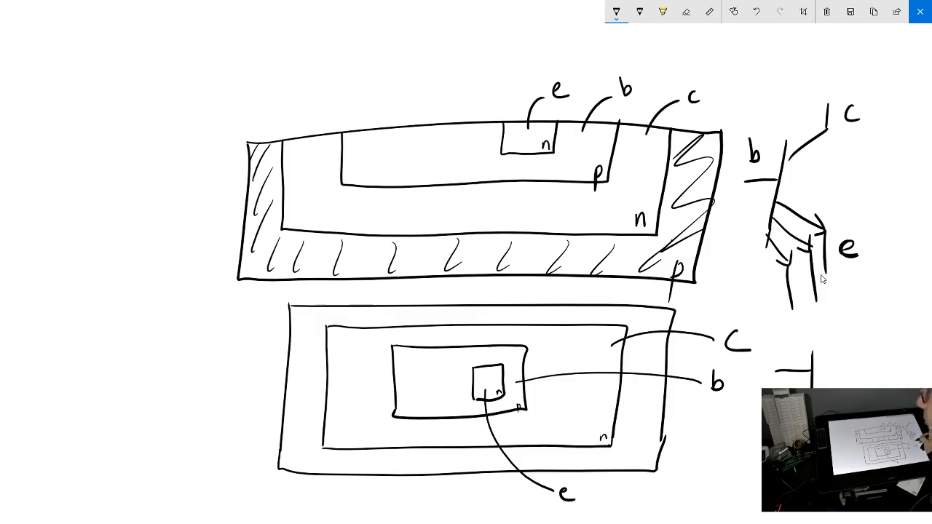
key(ctrl+z)
key(ctrl+z)
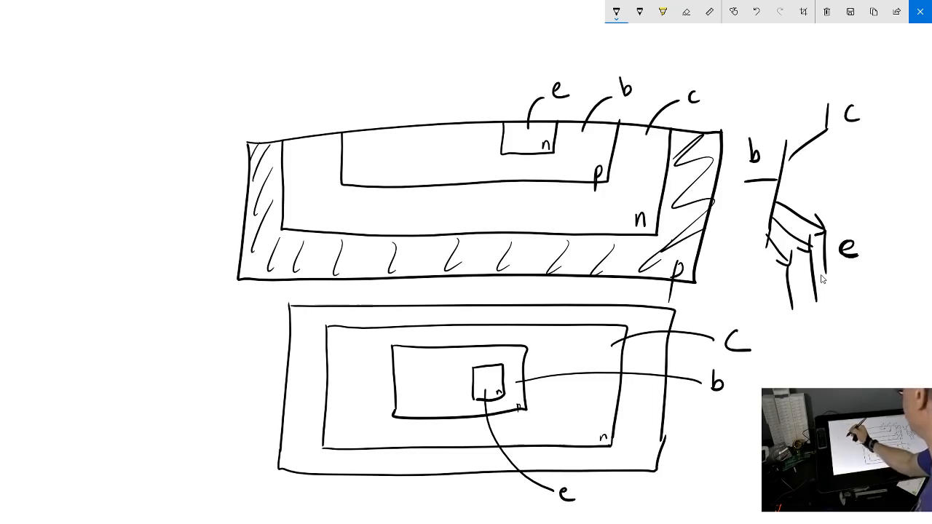
Sketch two NPN transistors, one above the other, left of the cross-section, with their collectors joined and their bases joined
drag(48, 141, 104, 139)
drag(99, 103, 104, 174)
drag(51, 237, 113, 234)
mouse_move(109, 215)
mouse_down()
mouse_move(113, 287)
mouse_move(145, 298)
mouse_up()
drag(106, 157, 143, 193)
drag(113, 225, 169, 185)
mouse_move(104, 125)
mouse_down()
mouse_move(149, 78)
mouse_move(164, 182)
mouse_up()
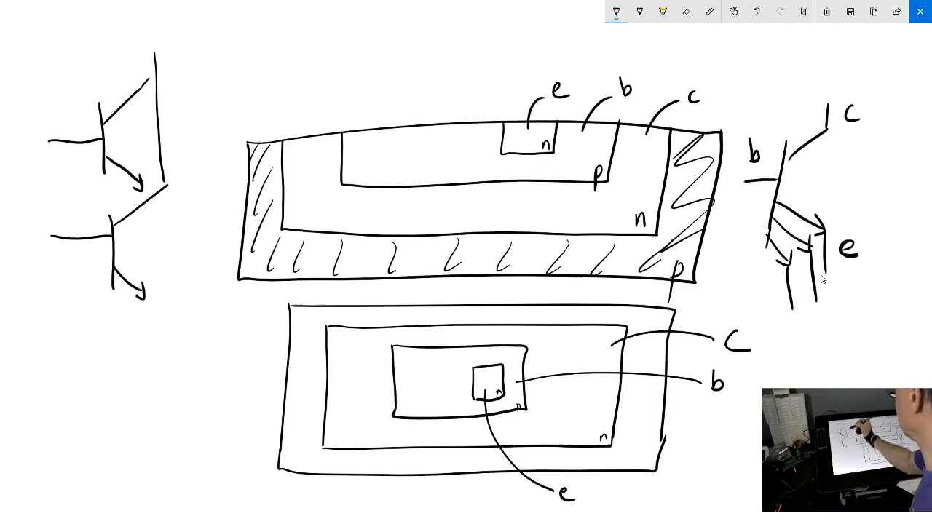
drag(50, 240, 49, 73)
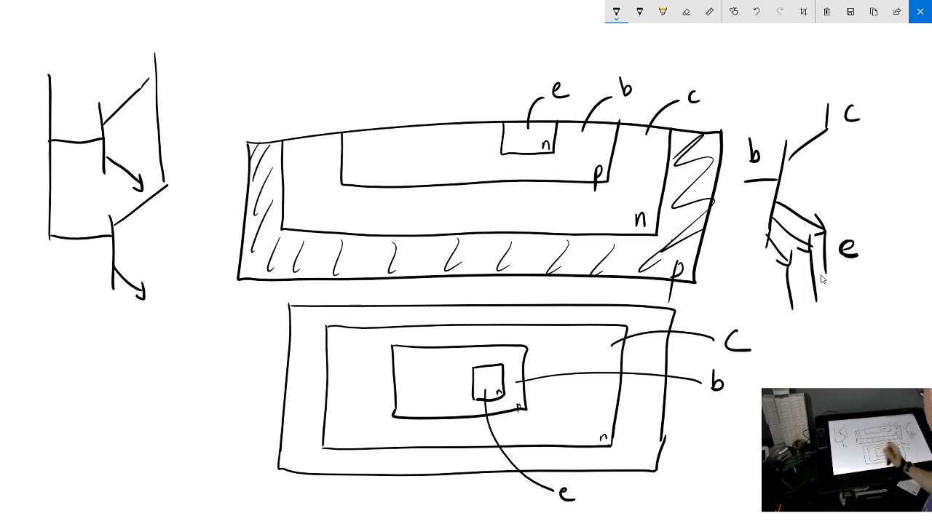
Add a second small n region beside the emitter in the top view and label it e with a leader line
mouse_move(460, 368)
mouse_down()
mouse_move(460, 400)
mouse_move(439, 400)
mouse_move(438, 371)
mouse_move(461, 368)
mouse_move(452, 394)
mouse_move(475, 474)
mouse_up()
mouse_move(485, 492)
mouse_down()
mouse_move(492, 488)
mouse_move(495, 499)
mouse_move(488, 489)
mouse_up()
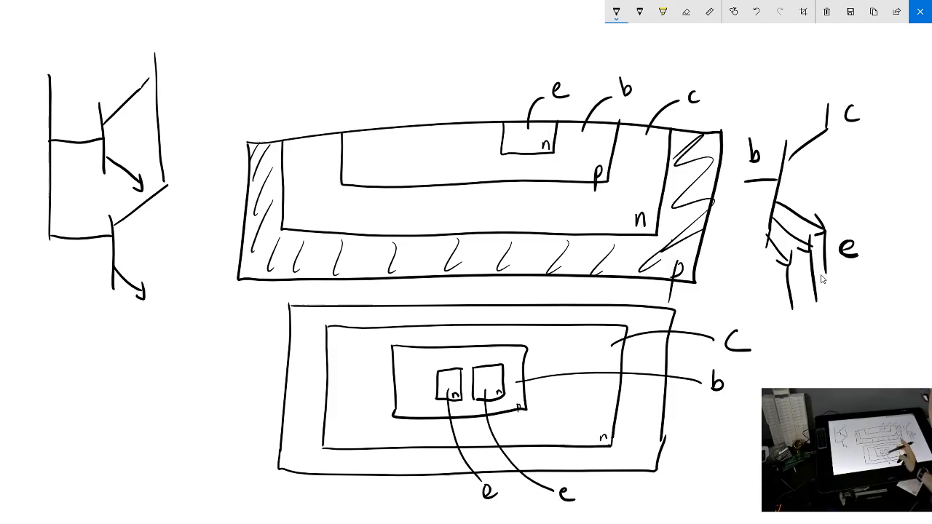
Clear the whole sketch and draw the outline of a winding resistor track with a contact pad at each end
click(827, 11)
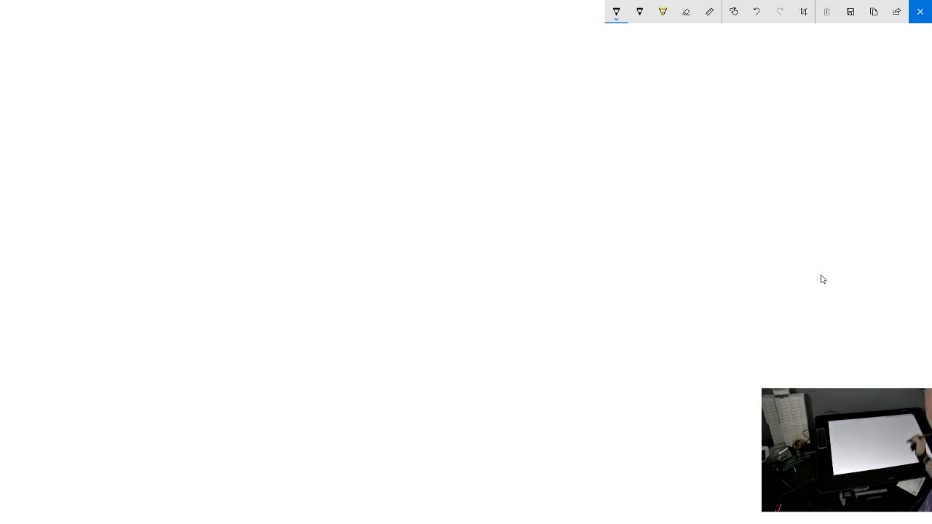
mouse_move(187, 243)
mouse_down()
mouse_move(318, 233)
mouse_move(391, 175)
mouse_move(500, 298)
mouse_move(613, 317)
mouse_move(758, 200)
mouse_move(761, 217)
mouse_move(479, 386)
mouse_move(478, 204)
mouse_move(184, 282)
mouse_up()
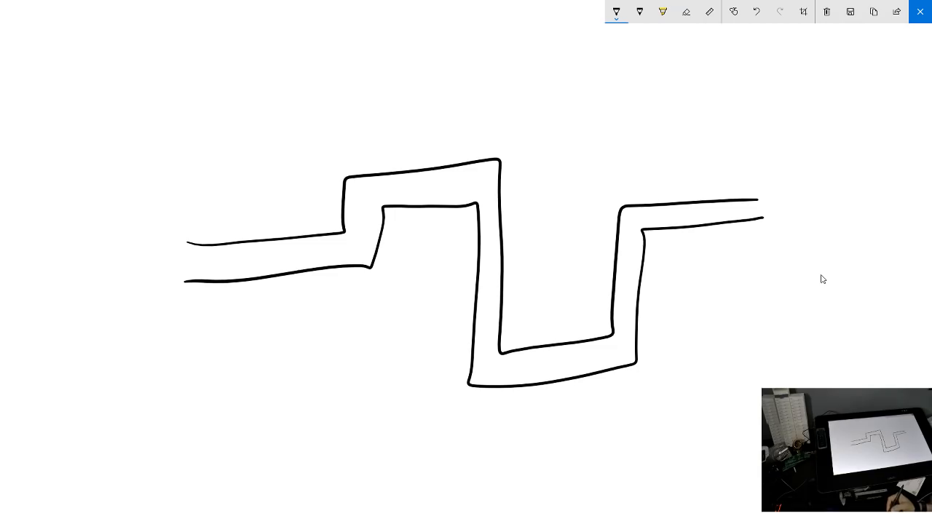
mouse_move(188, 243)
mouse_down()
mouse_move(175, 204)
mouse_move(129, 314)
mouse_move(186, 280)
mouse_up()
mouse_move(758, 198)
mouse_down()
mouse_move(758, 172)
mouse_move(806, 234)
mouse_move(765, 217)
mouse_up()
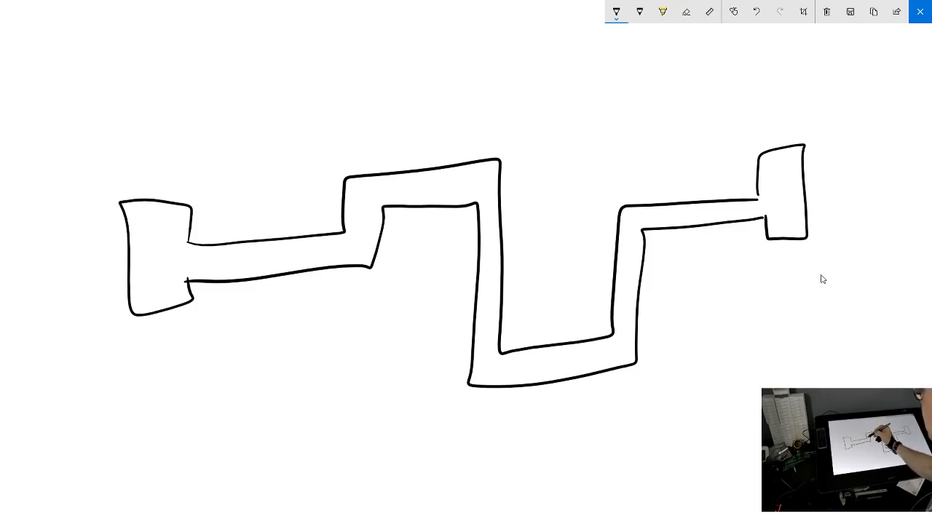
Divide the resistor track into squares from its first bend through the lower horizontal run
mouse_move(344, 233)
mouse_down()
mouse_move(345, 265)
mouse_move(380, 233)
mouse_up()
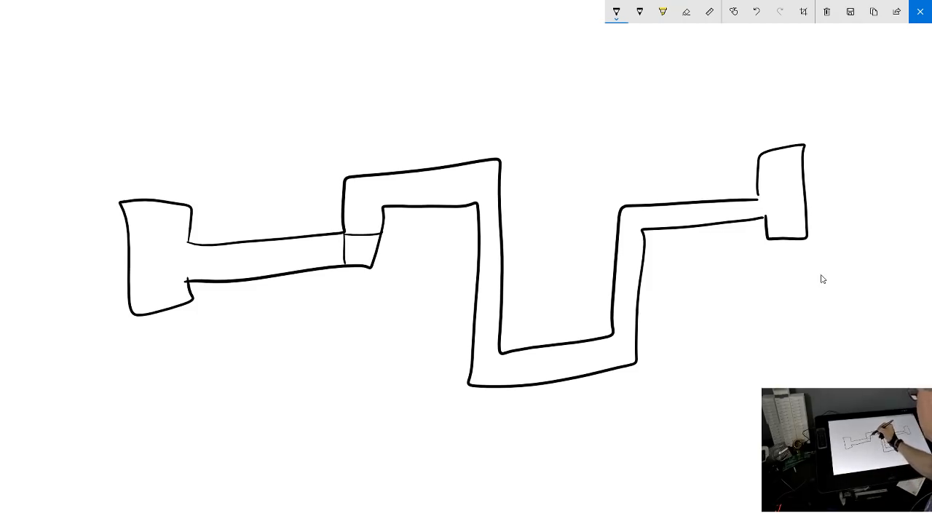
mouse_move(347, 208)
mouse_down()
mouse_move(392, 204)
mouse_move(383, 204)
mouse_up()
drag(417, 172, 416, 205)
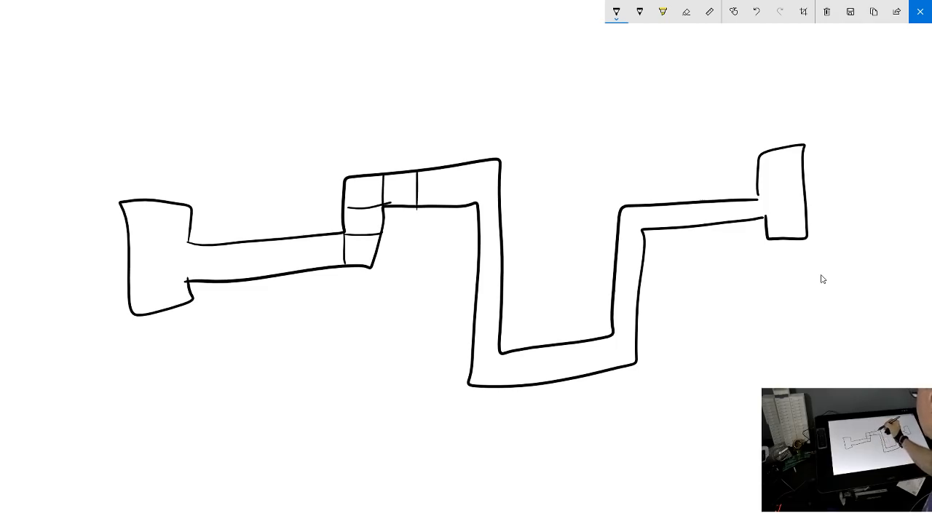
mouse_move(455, 166)
mouse_down()
mouse_move(477, 175)
mouse_move(482, 289)
mouse_move(499, 289)
mouse_move(500, 384)
mouse_up()
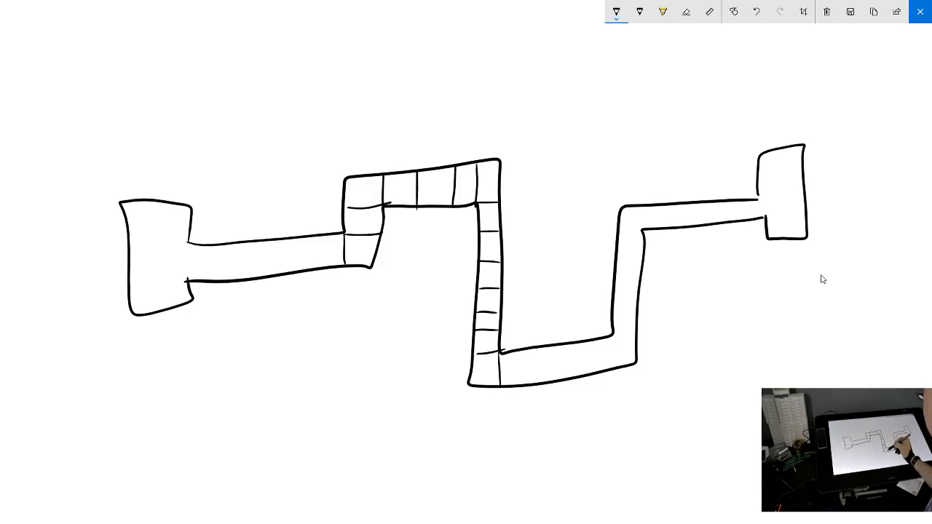
drag(525, 350, 526, 385)
mouse_move(555, 347)
mouse_down()
mouse_move(556, 376)
mouse_move(582, 375)
mouse_up()
mouse_move(612, 337)
mouse_down()
mouse_move(612, 368)
mouse_move(635, 335)
mouse_up()
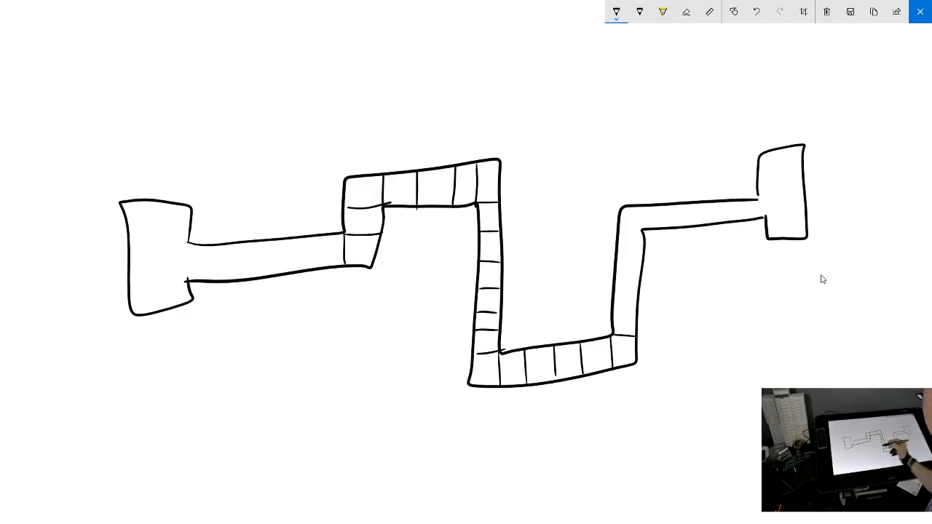
Write Ω/sq in the empty space below the resistor track
mouse_move(350, 354)
mouse_down()
mouse_move(378, 348)
mouse_move(386, 368)
mouse_up()
mouse_move(407, 344)
mouse_down()
mouse_move(398, 357)
mouse_move(430, 366)
mouse_up()
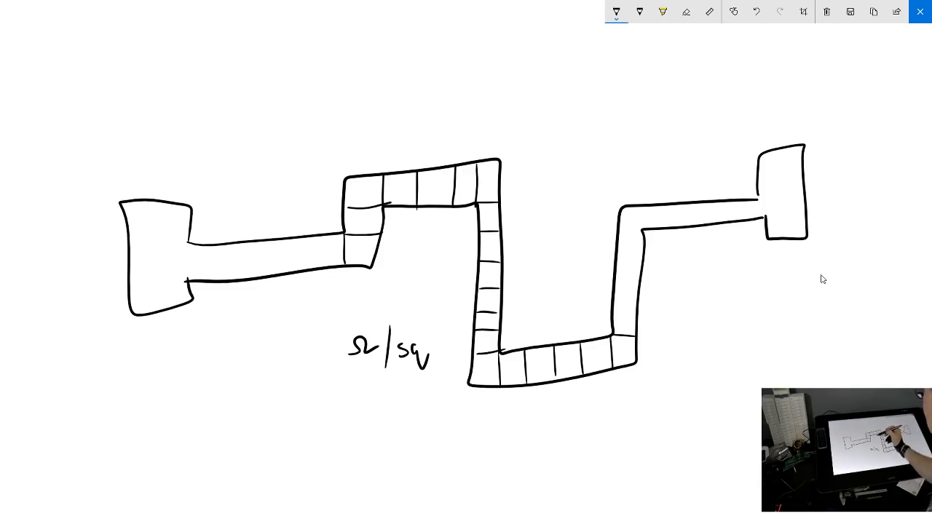
Sketch a small square and a larger square side by side above the track, and darken their contact edges
mouse_move(402, 104)
mouse_down()
mouse_move(423, 70)
mouse_move(429, 96)
mouse_move(403, 102)
mouse_up()
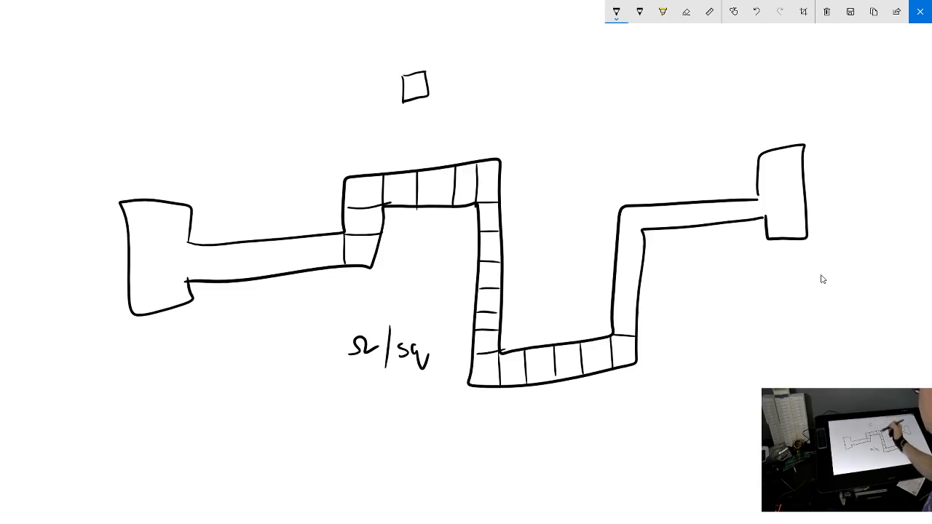
mouse_move(457, 68)
mouse_down()
mouse_move(458, 122)
mouse_move(466, 70)
mouse_move(521, 64)
mouse_move(517, 124)
mouse_up()
drag(458, 122, 522, 124)
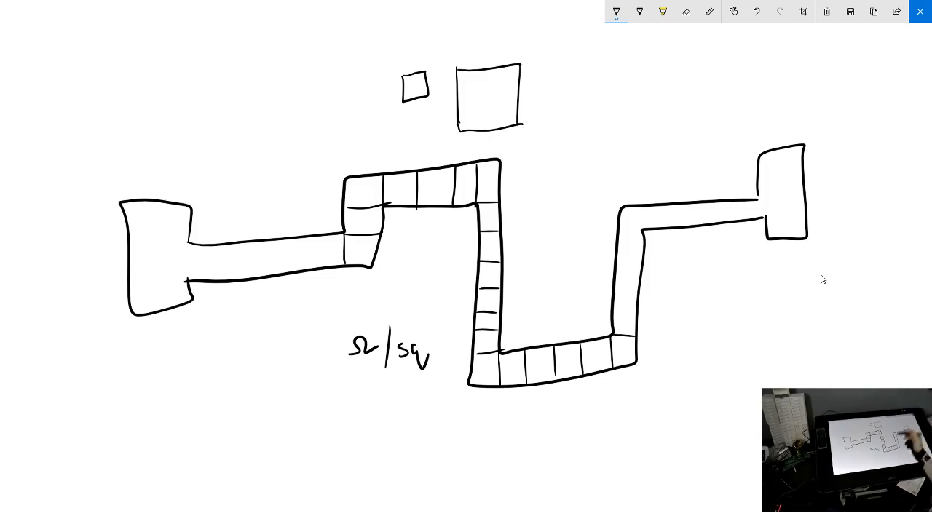
mouse_move(405, 75)
mouse_down()
mouse_move(405, 97)
mouse_move(428, 92)
mouse_move(458, 124)
mouse_up()
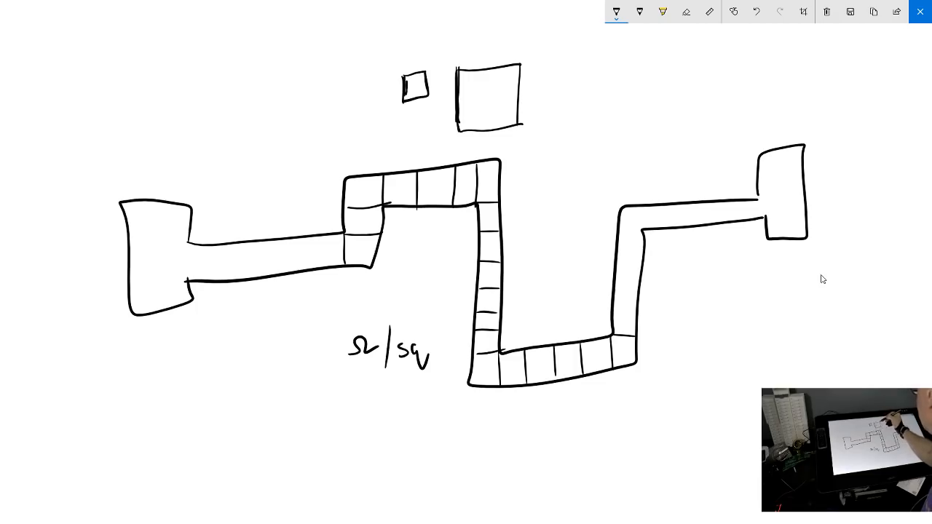
drag(521, 65, 518, 123)
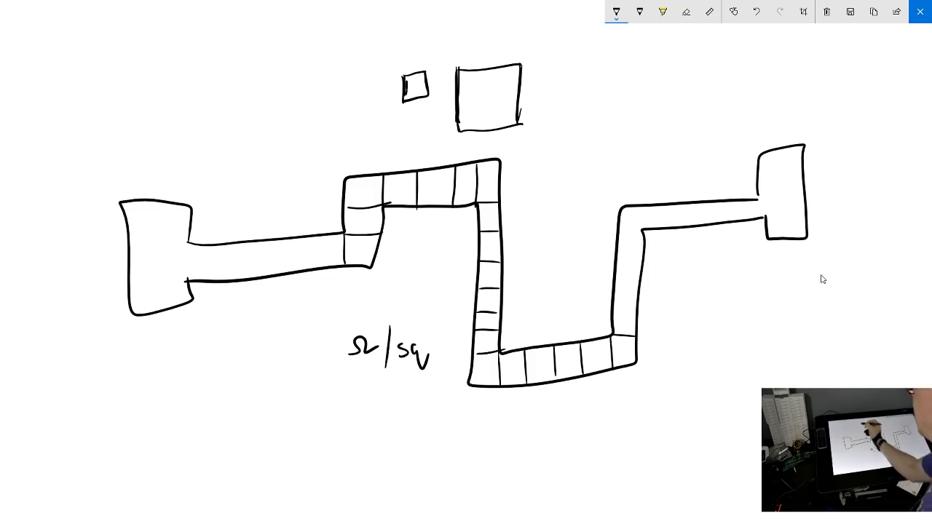
Draw four horizontal lines one below another with widening gaps, in the empty space above the resistor's left contact pad
drag(164, 72, 320, 71)
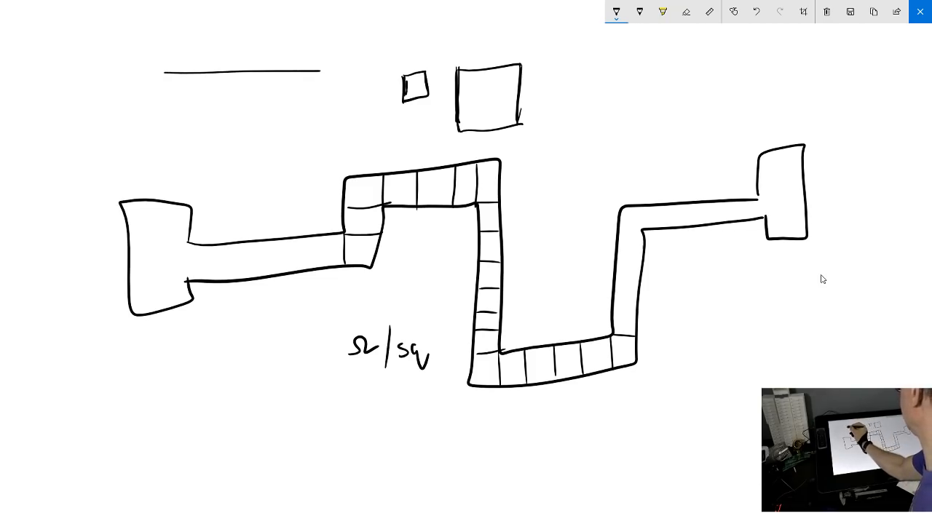
drag(166, 95, 314, 91)
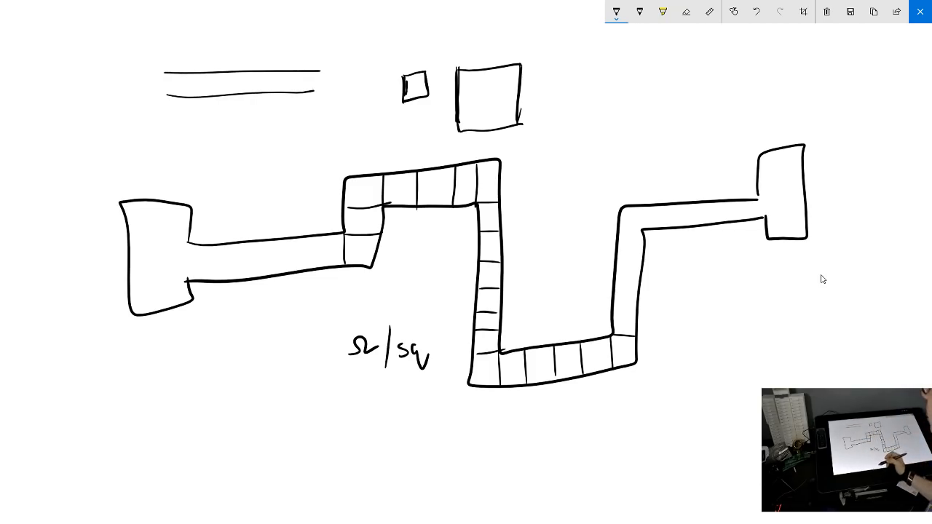
drag(180, 131, 298, 129)
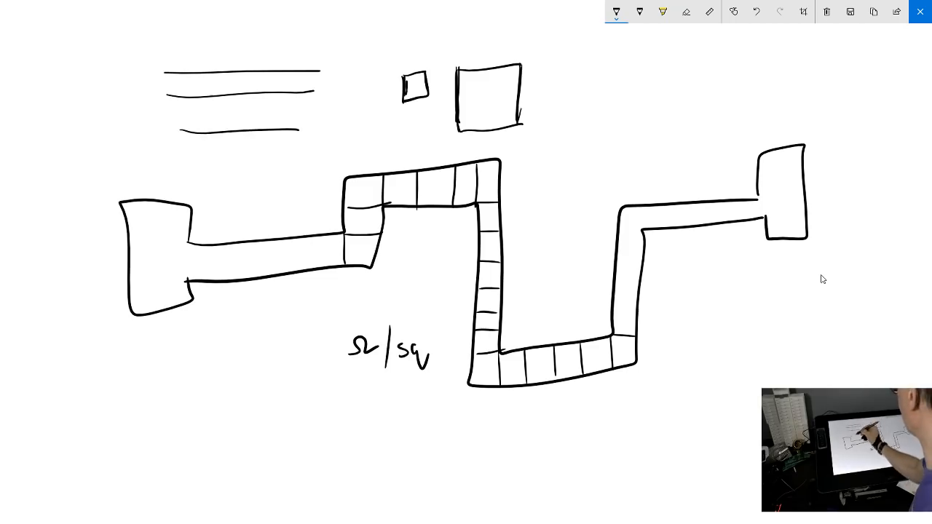
drag(184, 195, 296, 188)
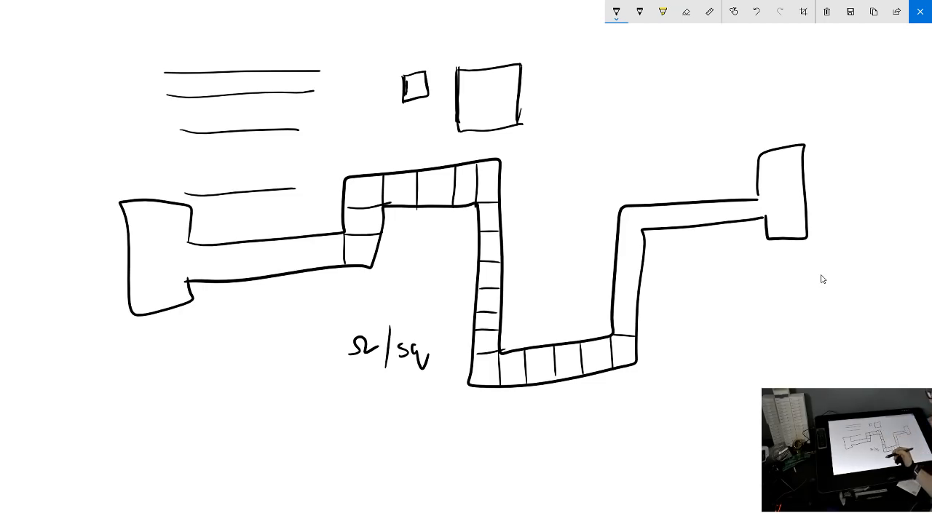
Circle the Ω/sq note and its sq part, and write Ω/µm and Ω/µm² beside it
mouse_move(383, 306)
mouse_down()
mouse_move(447, 373)
mouse_move(368, 319)
mouse_up()
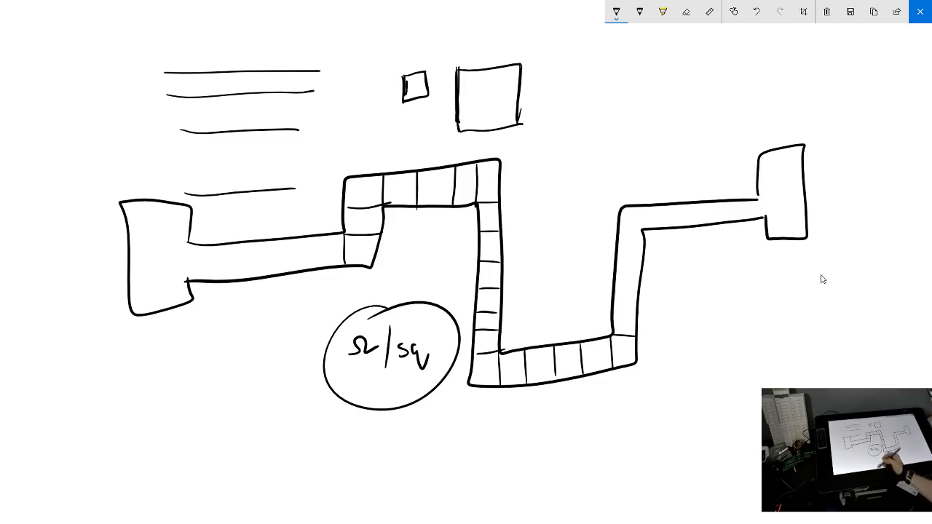
mouse_move(224, 326)
mouse_down()
mouse_move(232, 316)
mouse_move(256, 319)
mouse_move(260, 340)
mouse_move(276, 316)
mouse_move(286, 320)
mouse_up()
mouse_move(230, 375)
mouse_down()
mouse_move(241, 359)
mouse_move(258, 370)
mouse_up()
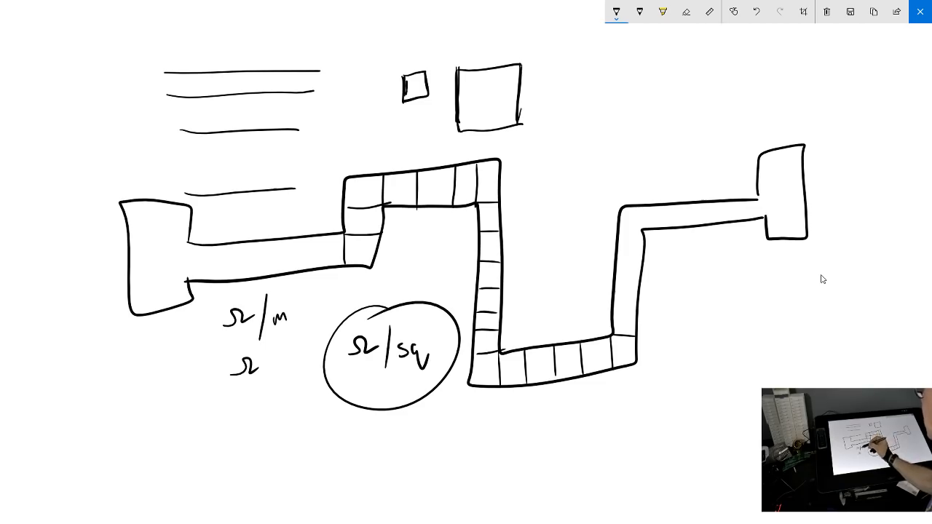
mouse_move(267, 338)
mouse_down()
mouse_move(262, 375)
mouse_move(271, 369)
mouse_move(261, 390)
mouse_up()
mouse_move(271, 387)
mouse_down()
mouse_move(275, 367)
mouse_move(295, 366)
mouse_up()
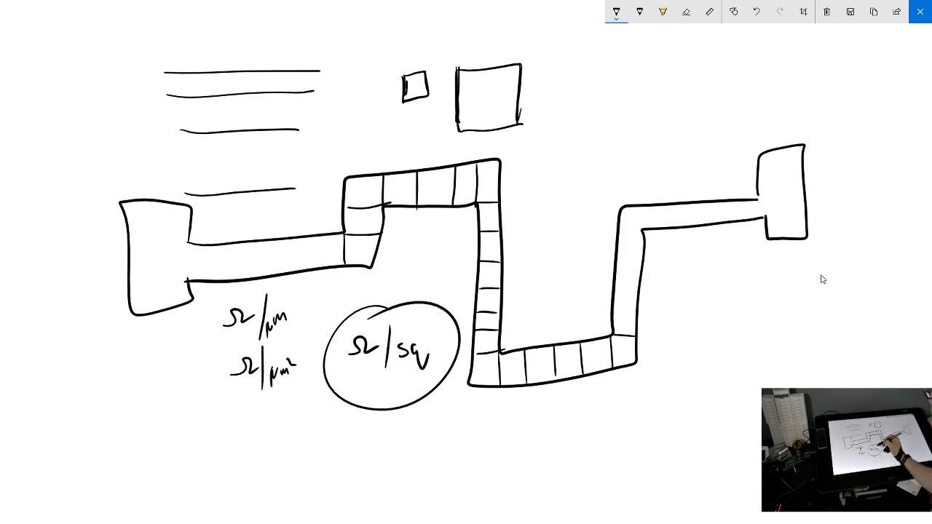
drag(408, 320, 394, 328)
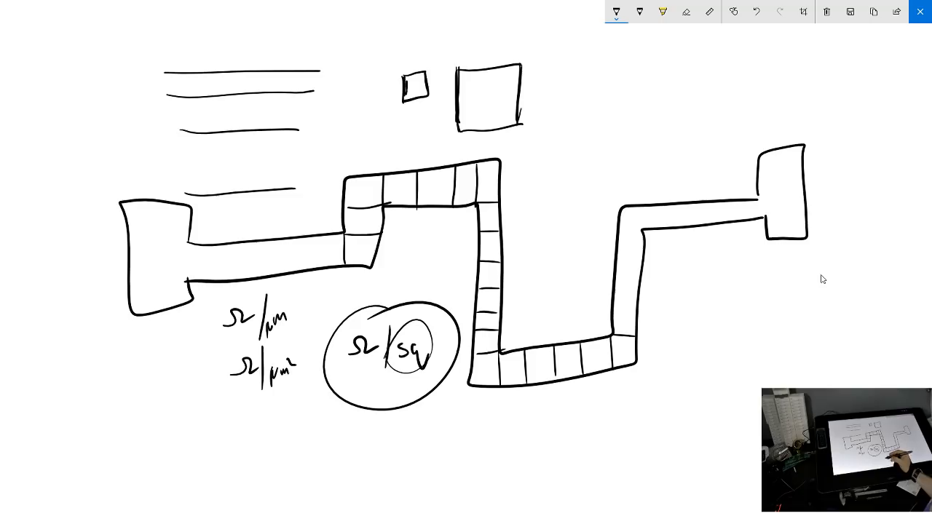
Close the sketch and examine the bond pads and adjacent metal tracks at the die's upper right corner up close
click(921, 12)
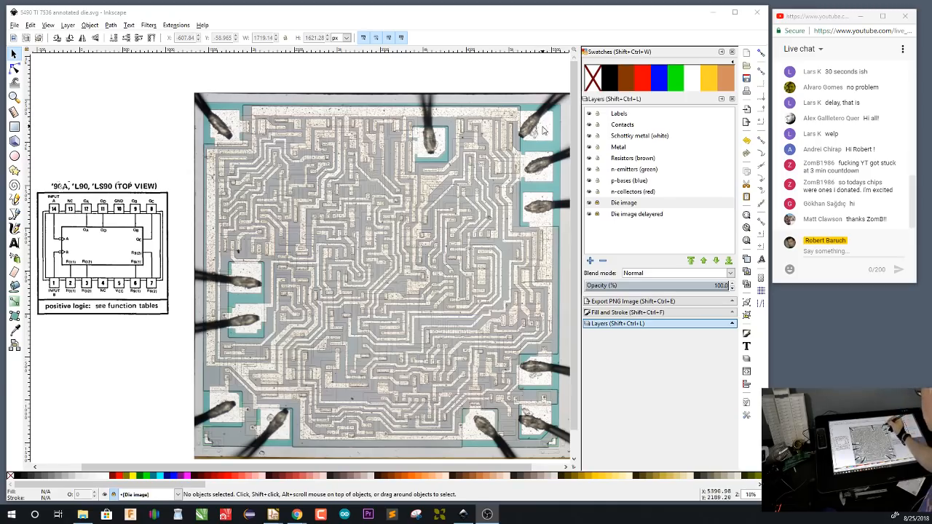
scroll(544, 127, up, 2)
scroll(542, 129, up, 1)
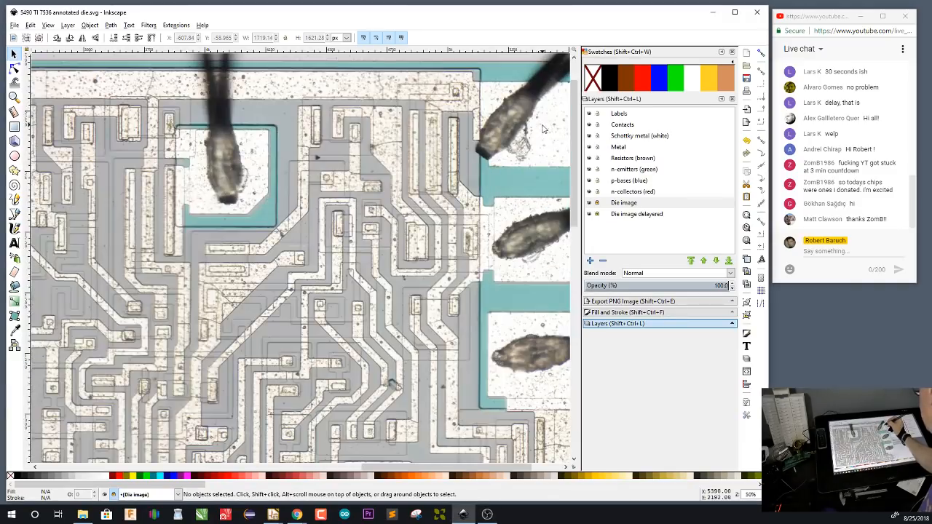
drag(545, 128, 367, 256)
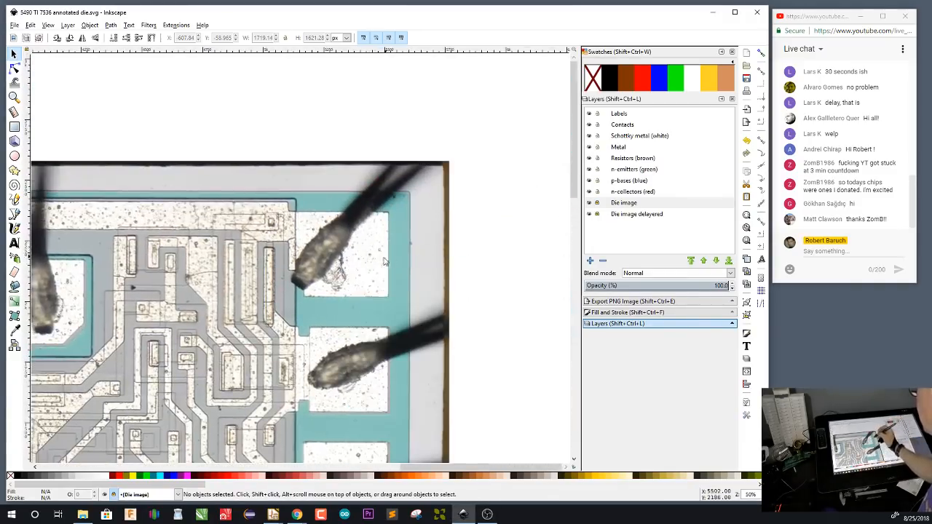
scroll(383, 268, up, 1)
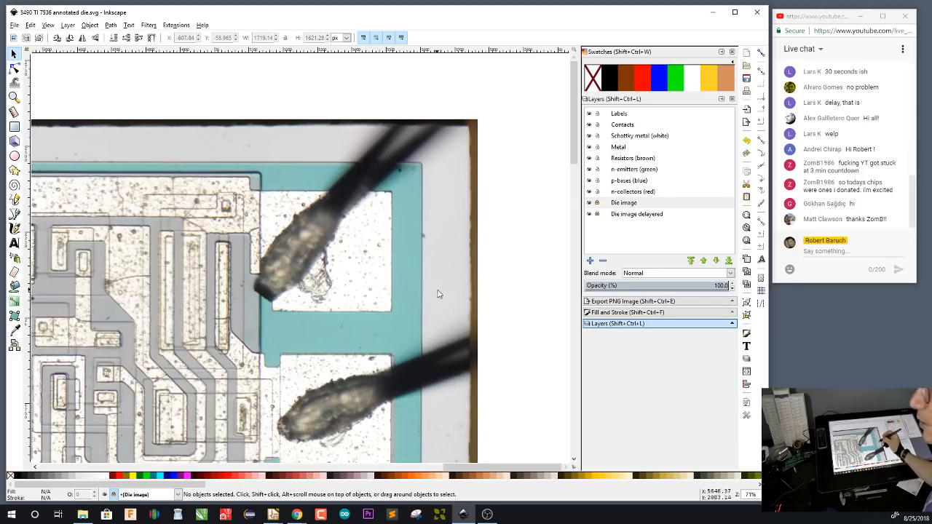
drag(439, 294, 439, 246)
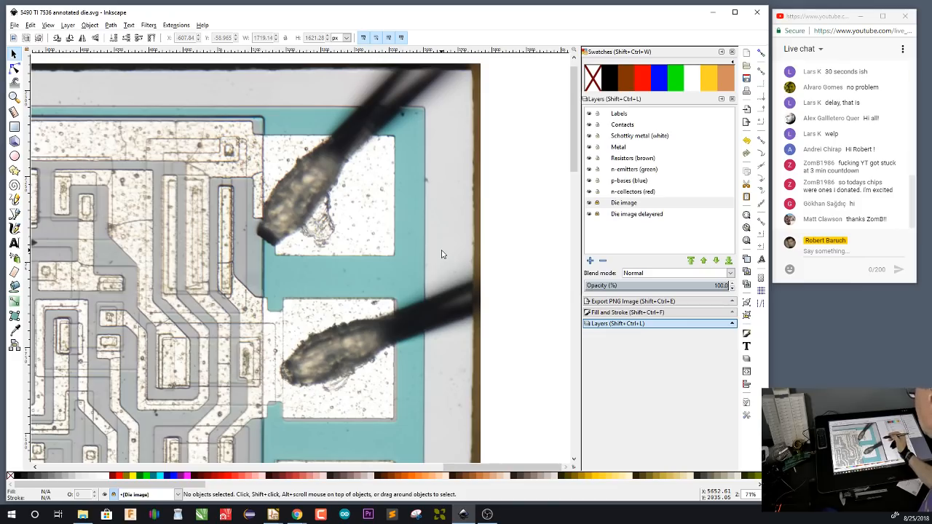
scroll(445, 269, left, 4)
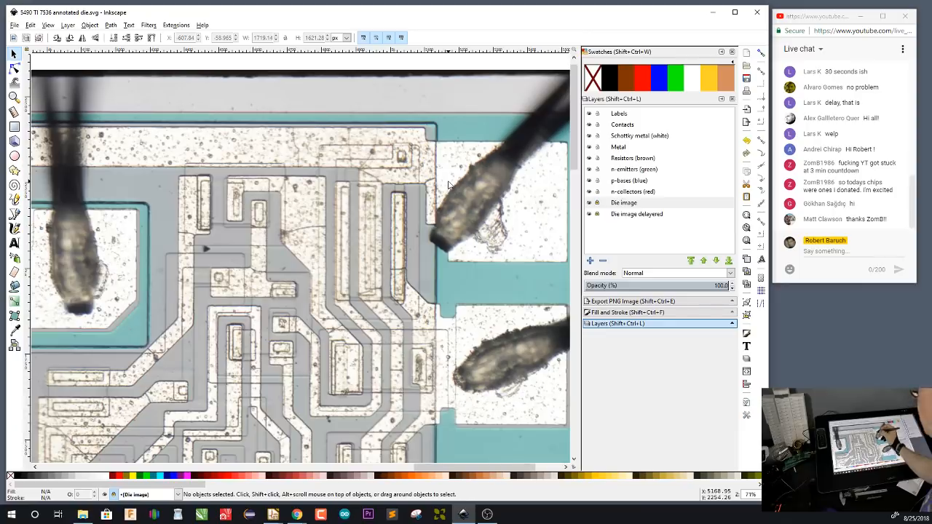
scroll(355, 260, up, 2)
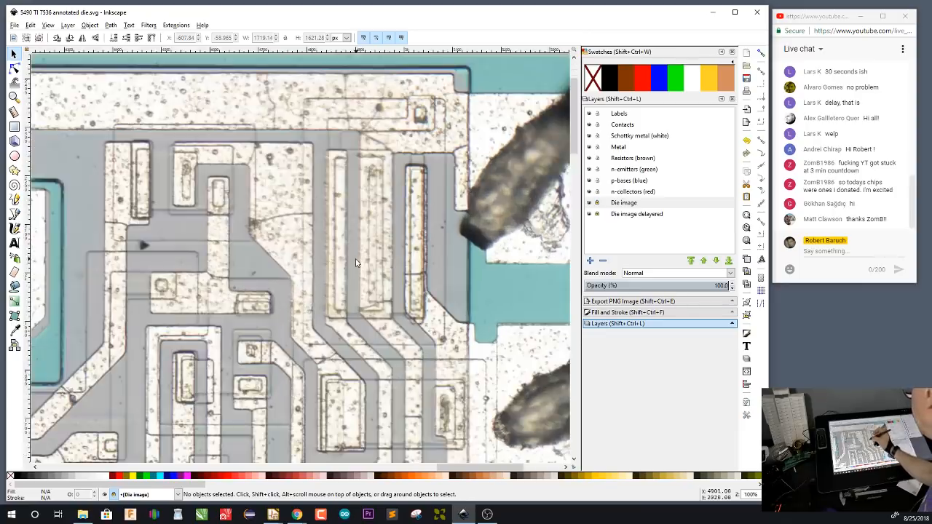
scroll(355, 265, up, 2)
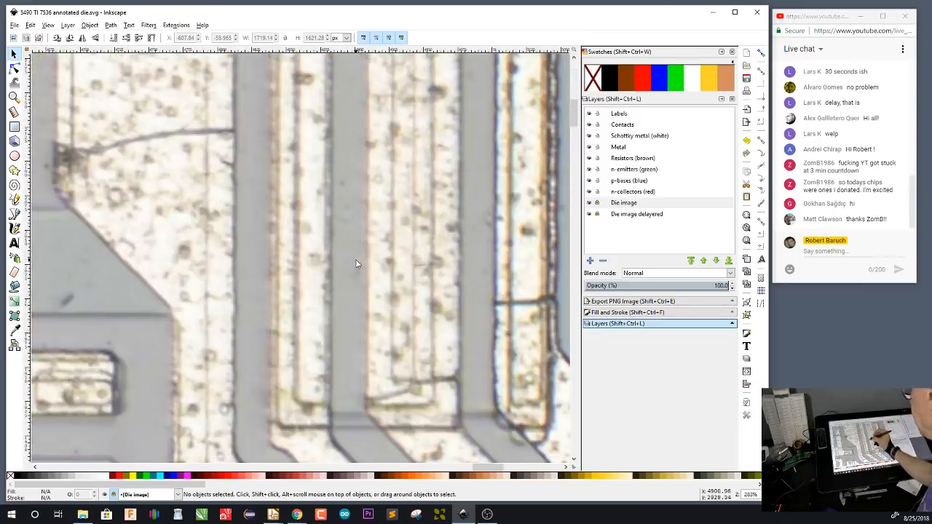
scroll(357, 264, up, 2)
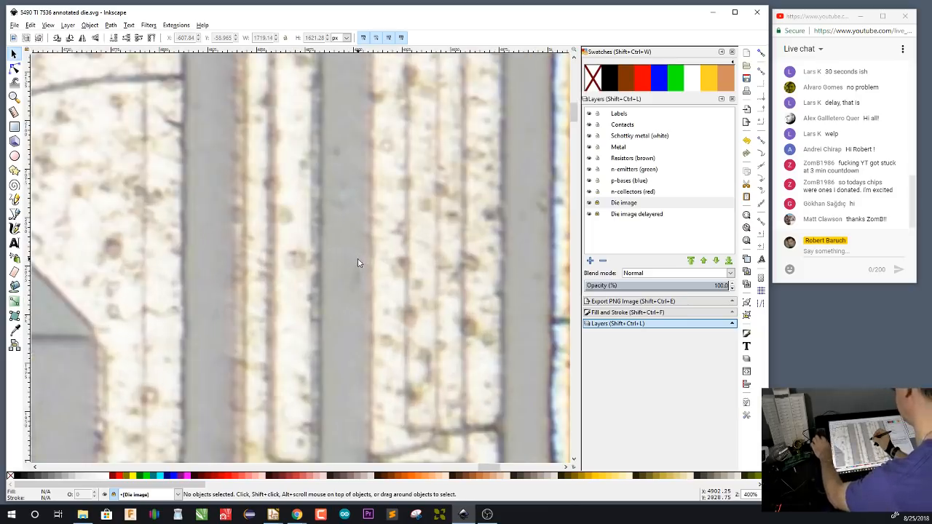
scroll(358, 262, up, 1)
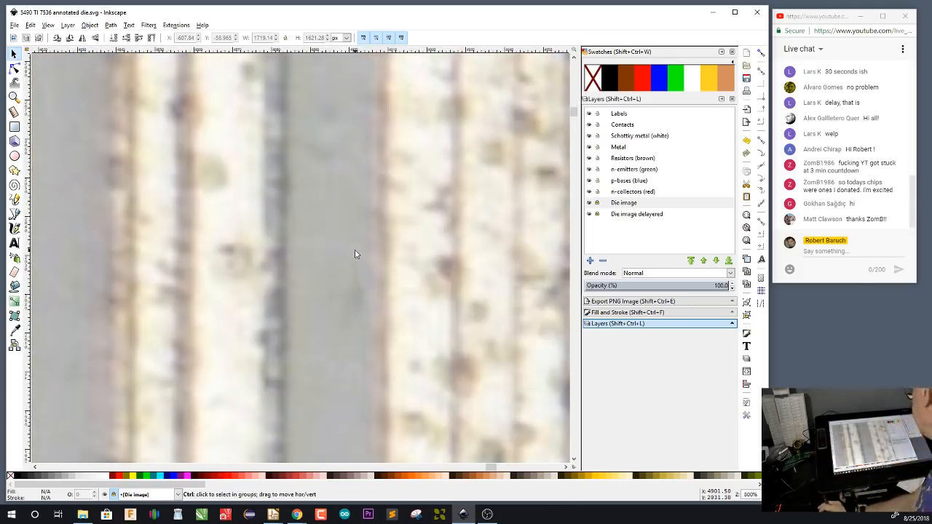
Examine the whole die and its bond pads alongside the '90A, 'L90, 'LS90 pinout diagram
scroll(353, 223, down, 2)
scroll(353, 223, down, 1)
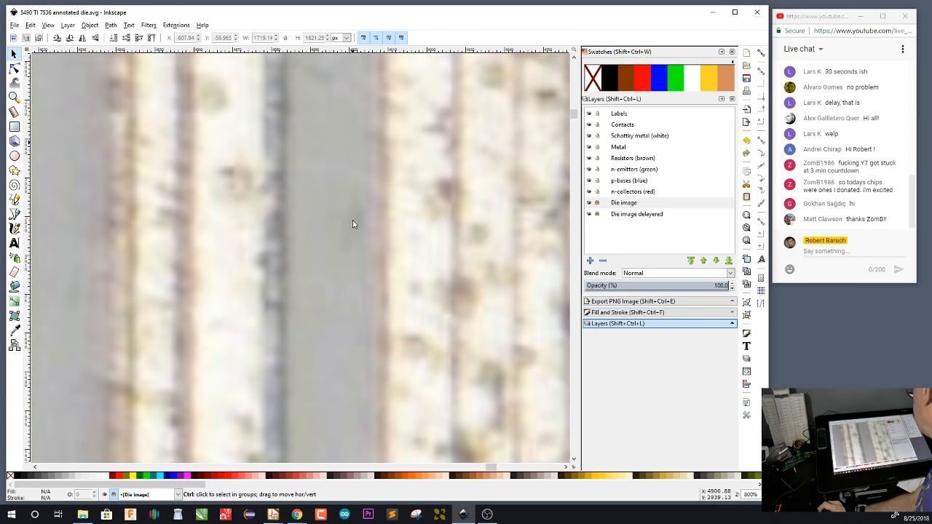
ctrl+scroll(352, 224, down, 9)
ctrl+scroll(352, 223, down, 2)
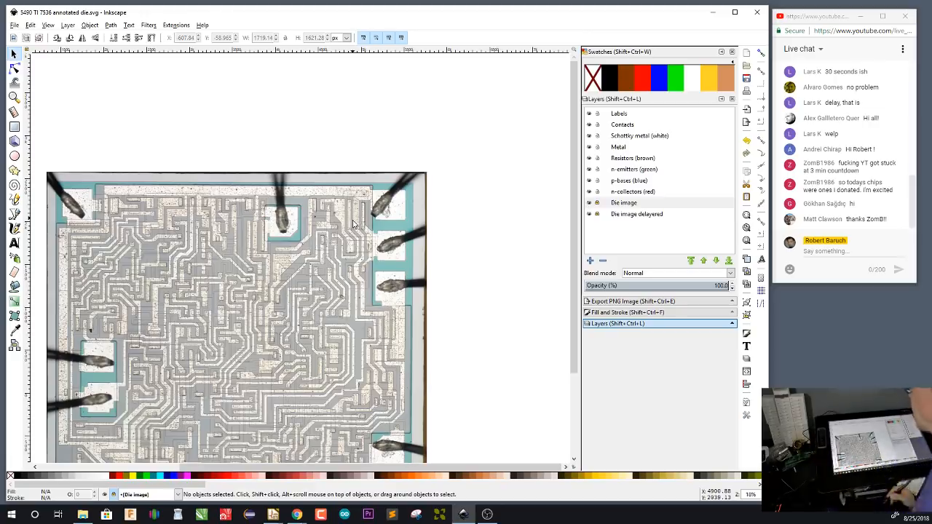
drag(248, 347, 348, 248)
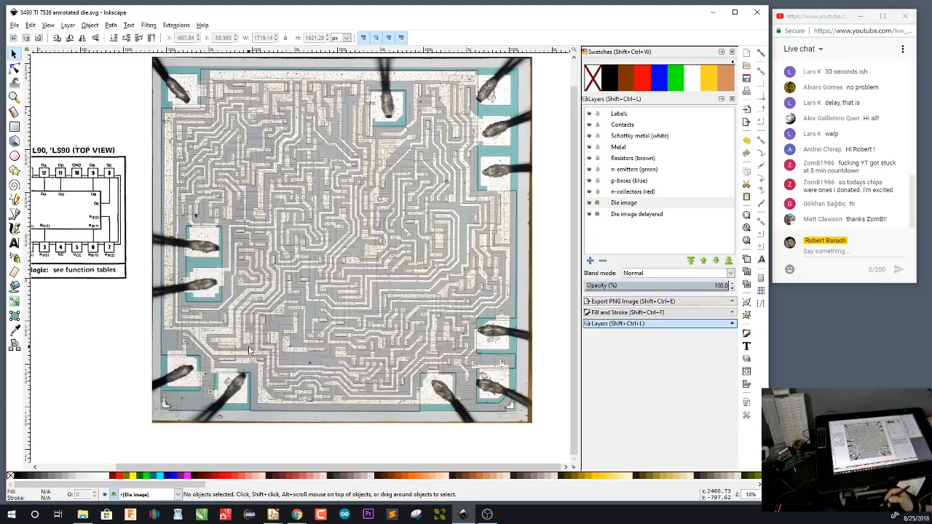
drag(403, 284, 394, 301)
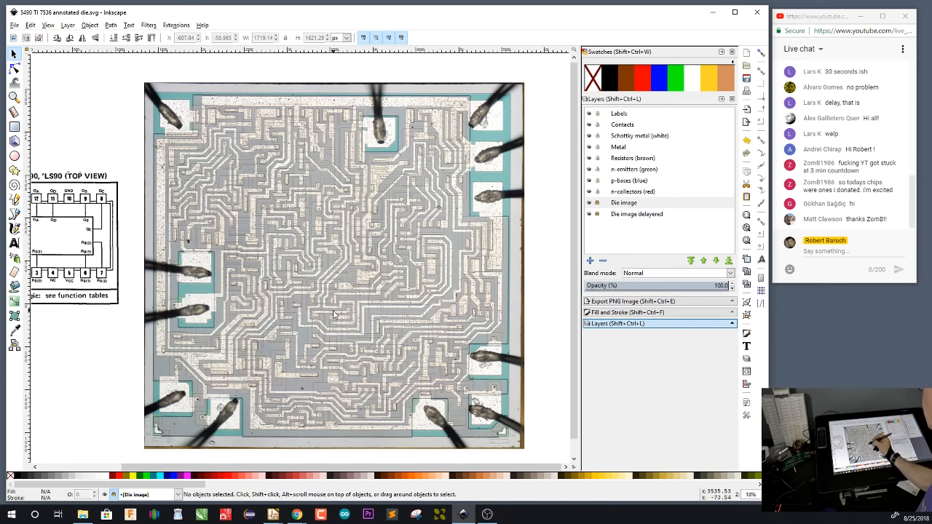
drag(336, 316, 388, 312)
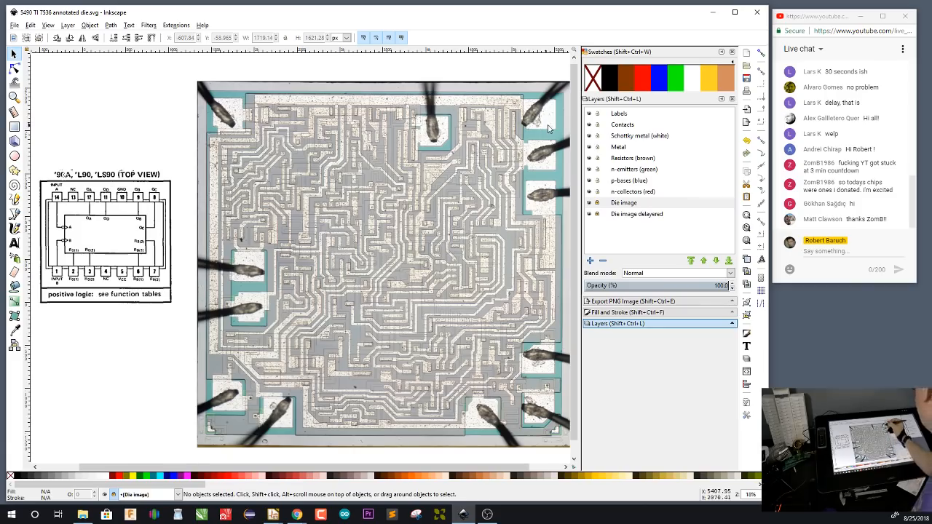
Make Labels the active layer for annotating the die image
click(624, 115)
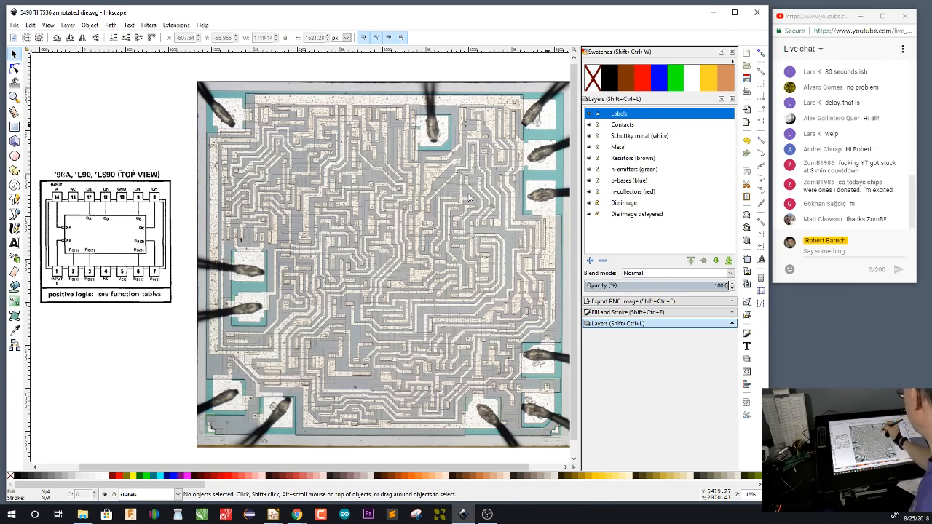
click(848, 338)
drag(510, 91, 490, 146)
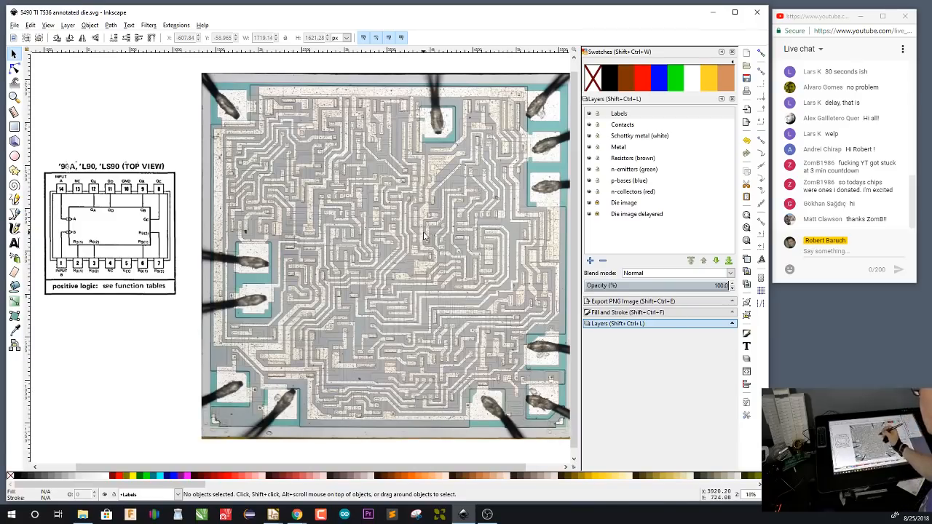
right_click(394, 242)
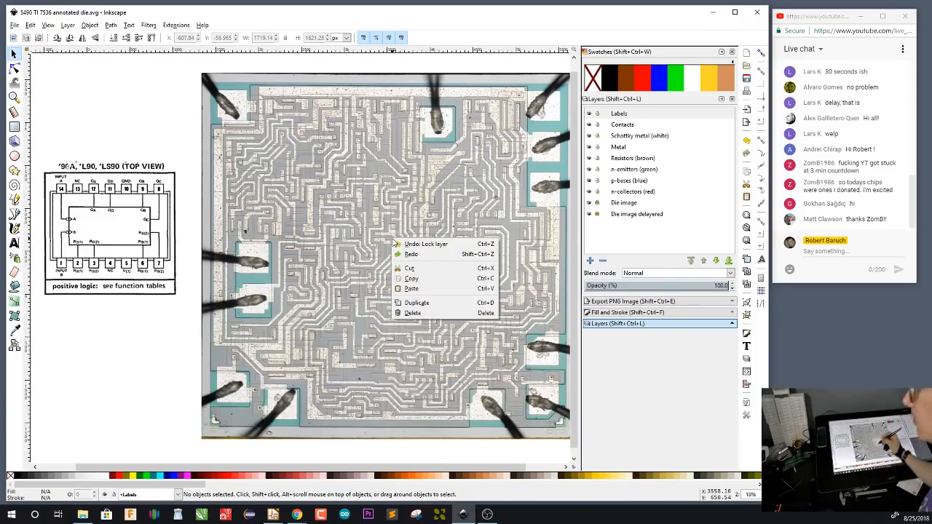
click(499, 78)
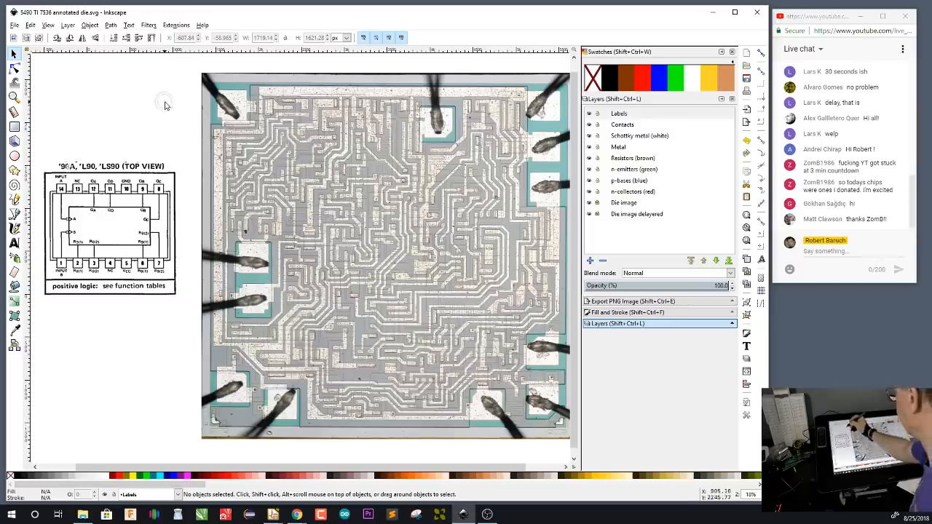
Add the text GND on the bond pad at the die's upper right corner
mouse_move(162, 96)
mouse_down()
mouse_move(150, 240)
mouse_move(151, 91)
mouse_up()
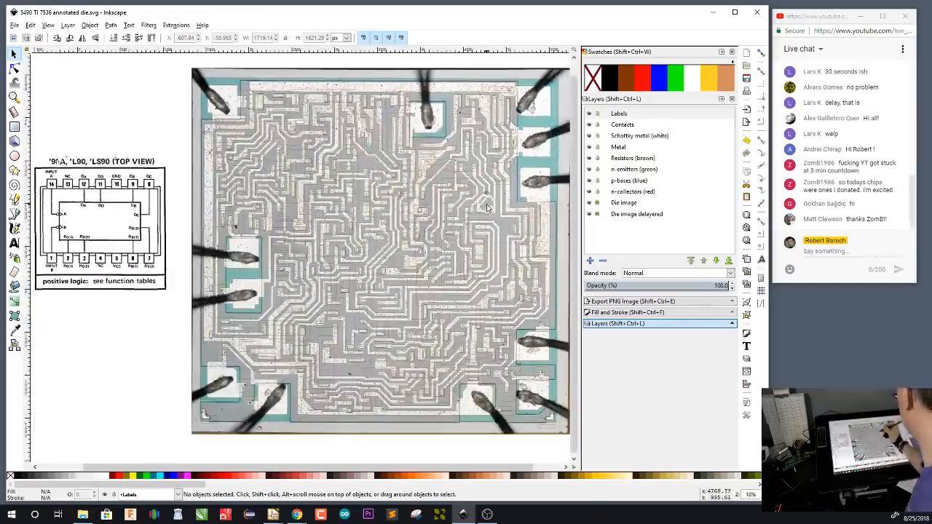
drag(463, 204, 309, 190)
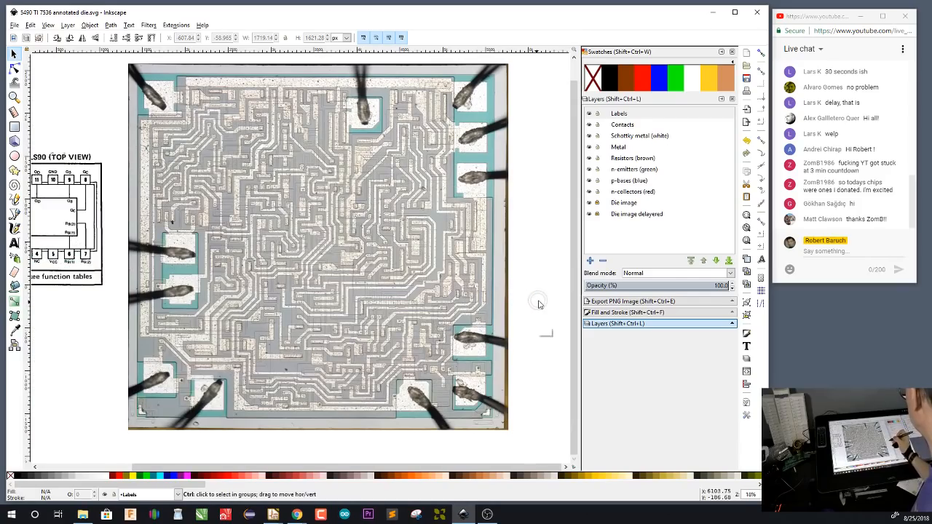
drag(537, 260, 546, 233)
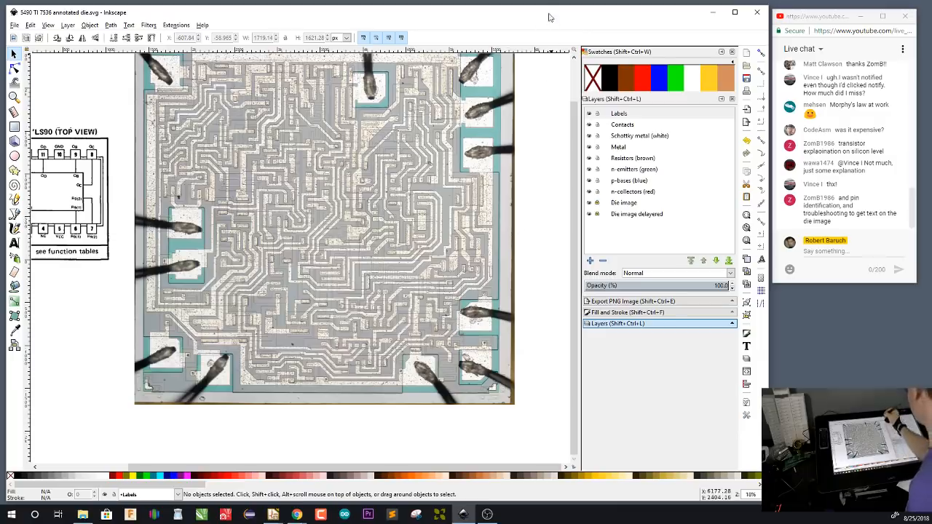
scroll(532, 153, up, 1)
scroll(531, 153, up, 2)
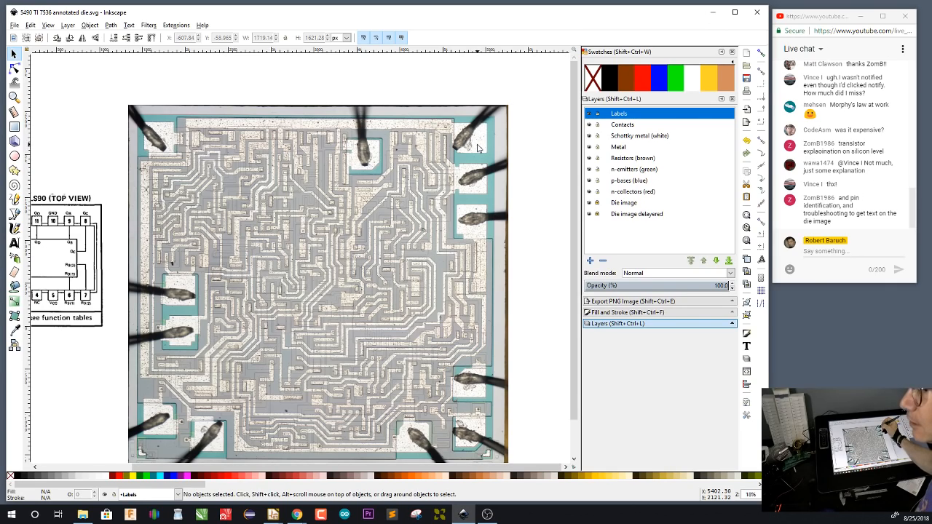
scroll(478, 145, up, 3)
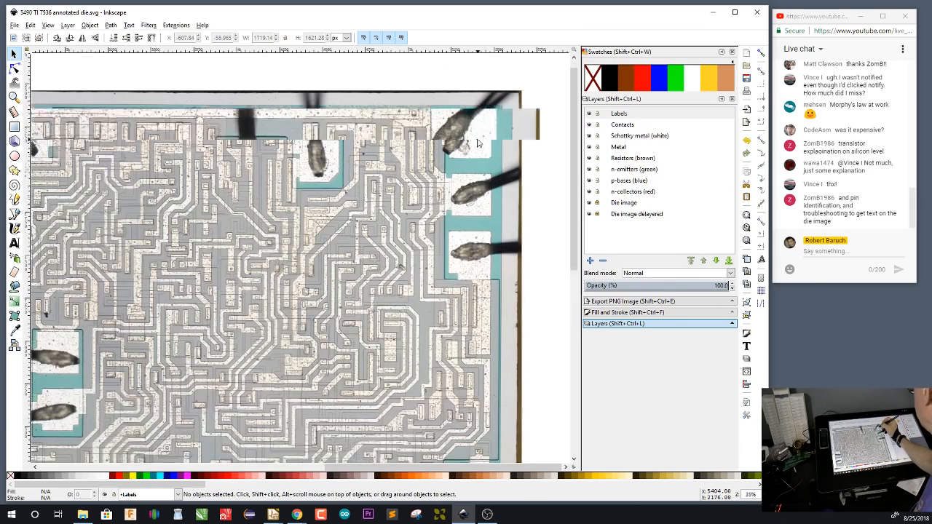
drag(479, 168, 475, 217)
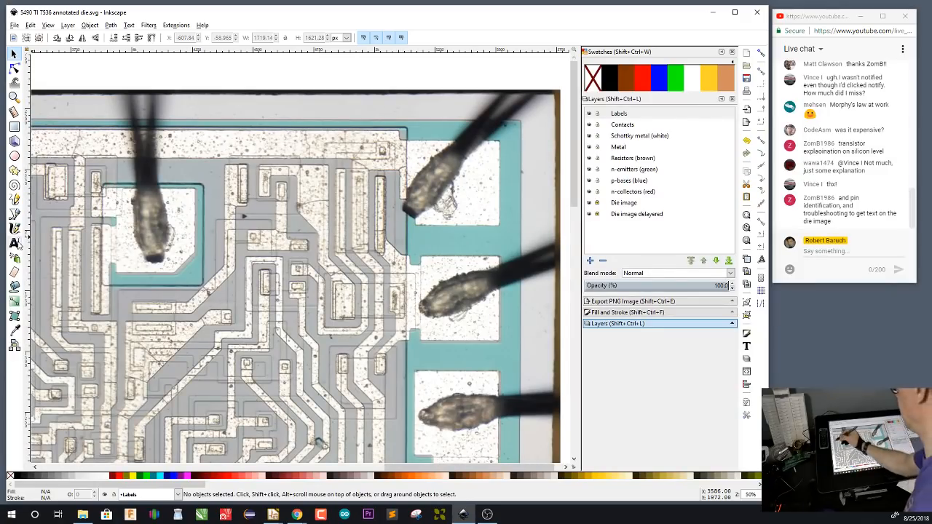
key(t)
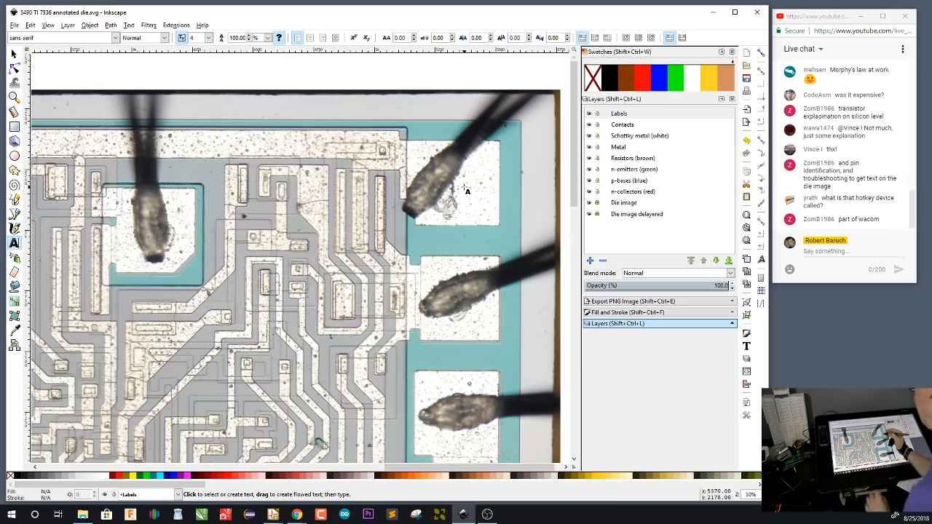
click(467, 189)
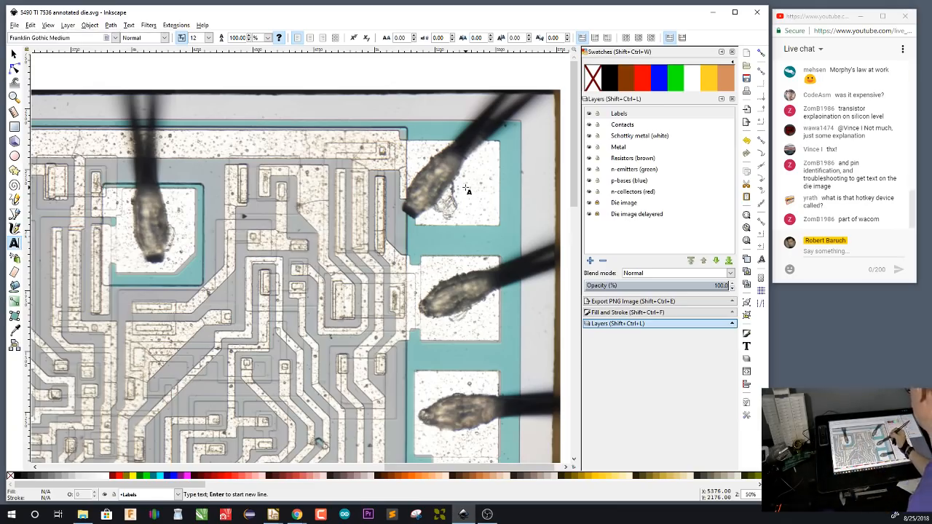
text(GND)
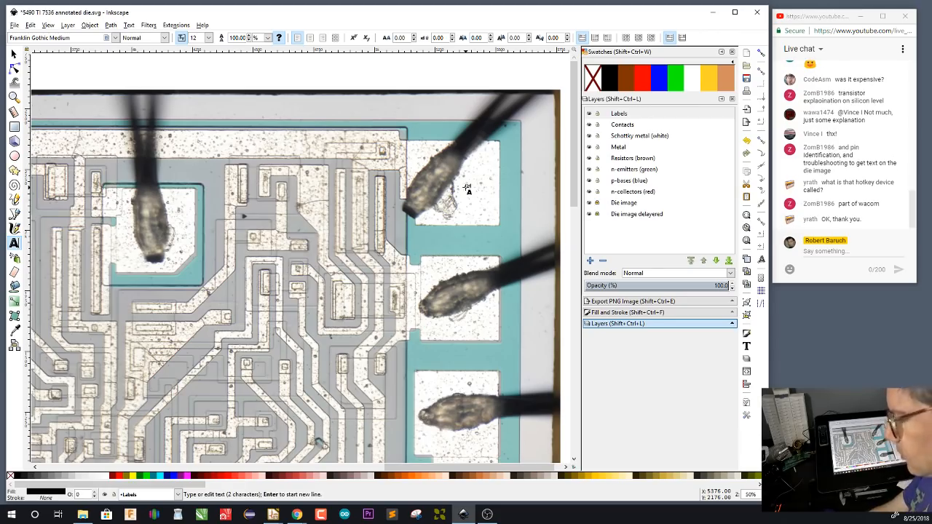
key(Escape)
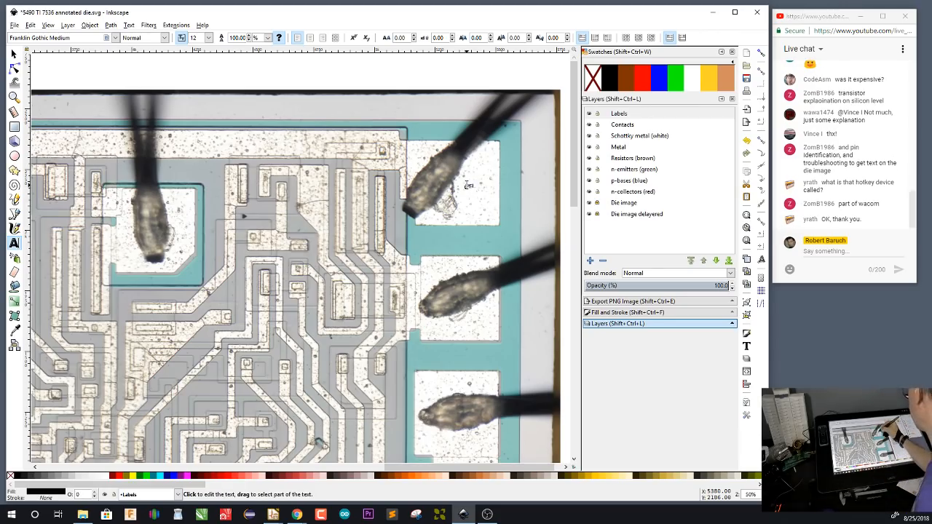
Set the GND label's font size to 64 and its typeface to DejaVu Sans Mono
scroll(468, 185, up, 3)
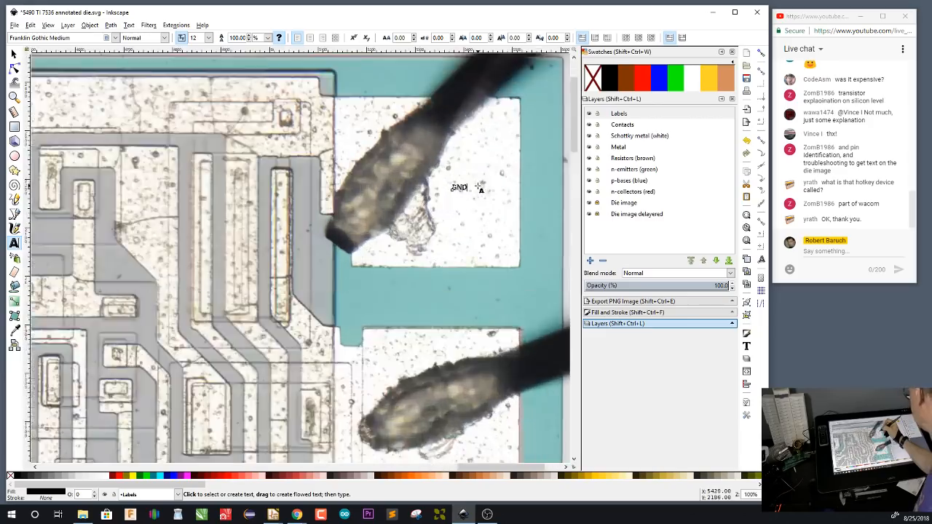
drag(440, 188, 466, 189)
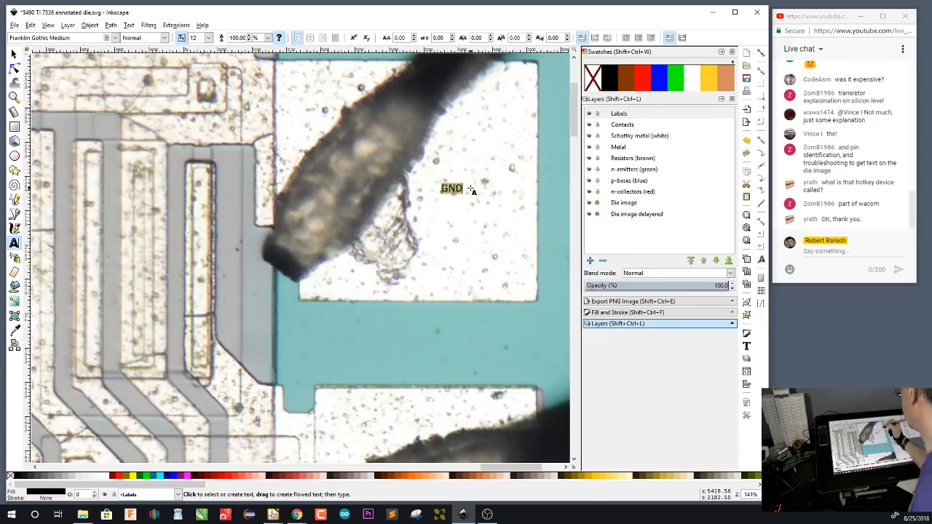
click(209, 37)
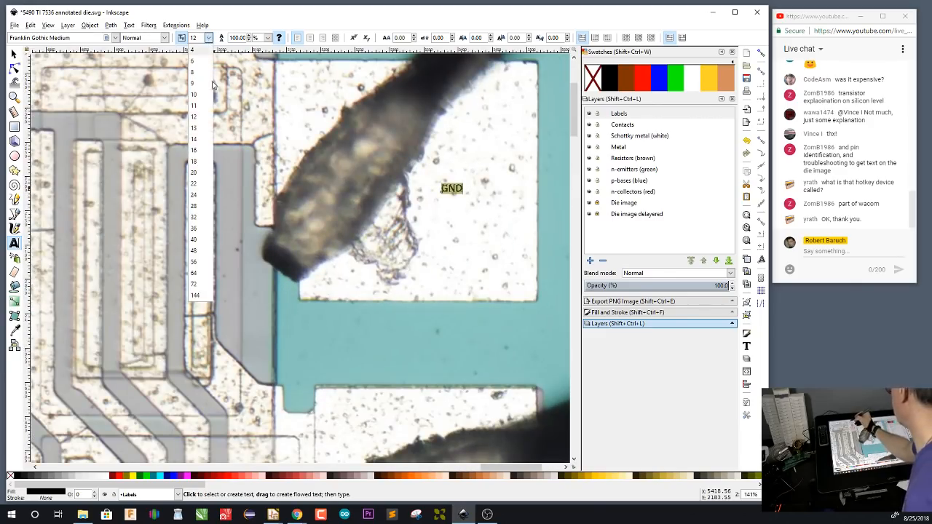
click(203, 278)
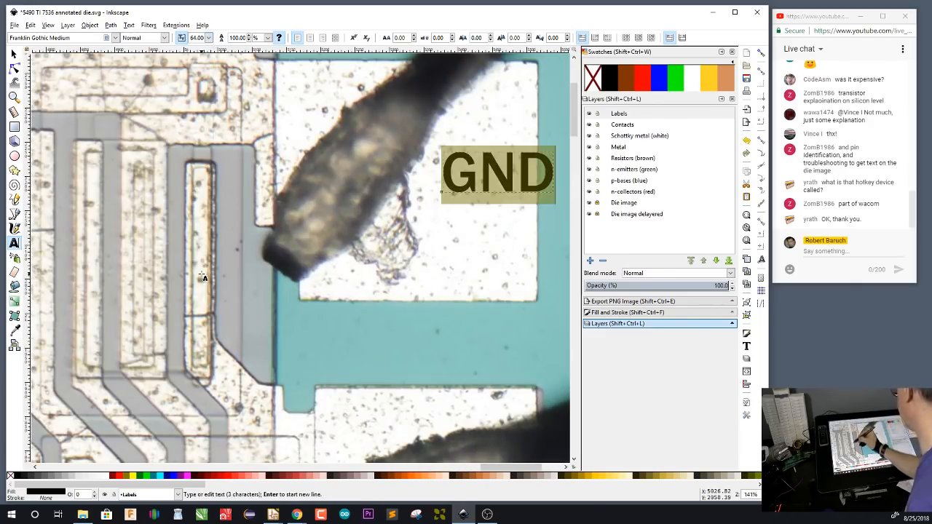
click(115, 37)
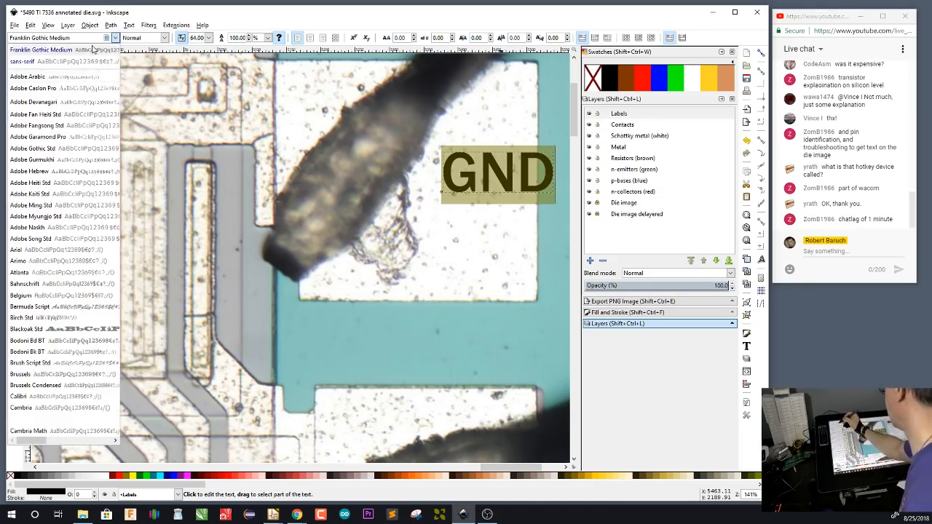
click(93, 61)
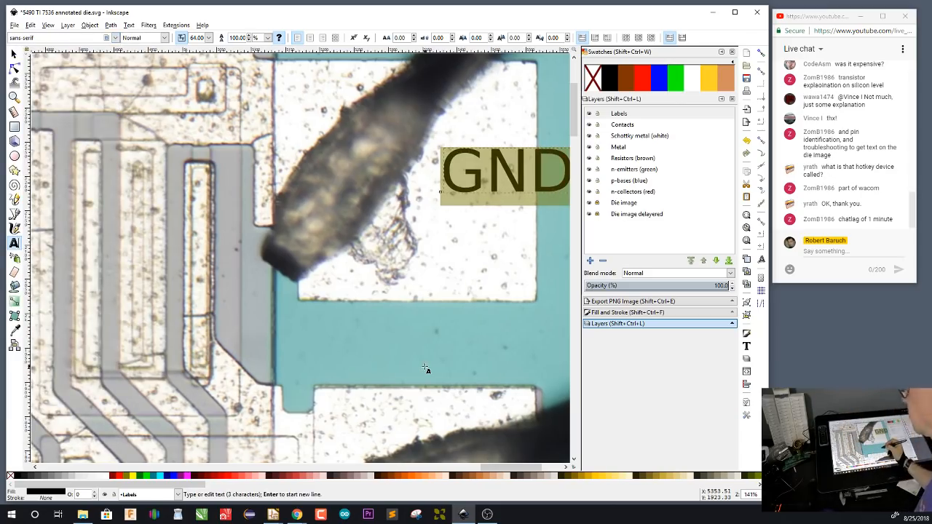
click(115, 38)
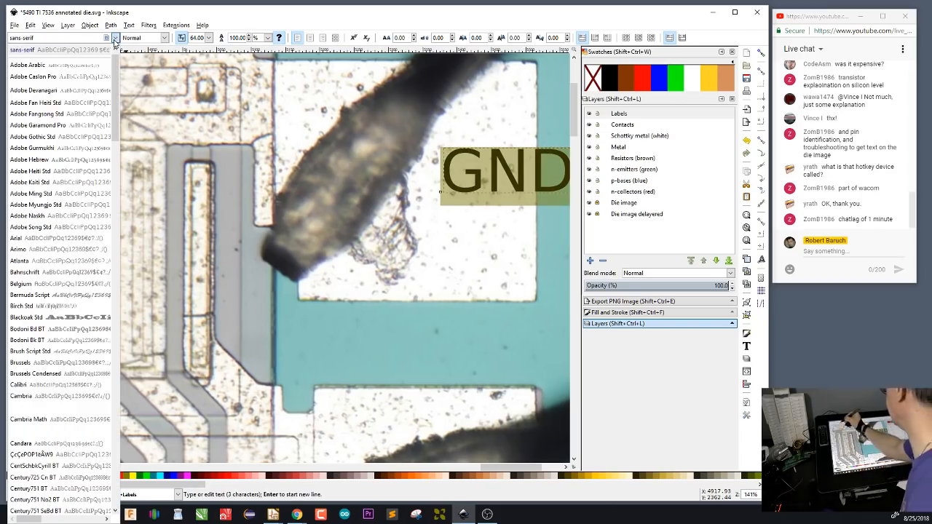
drag(115, 123, 114, 207)
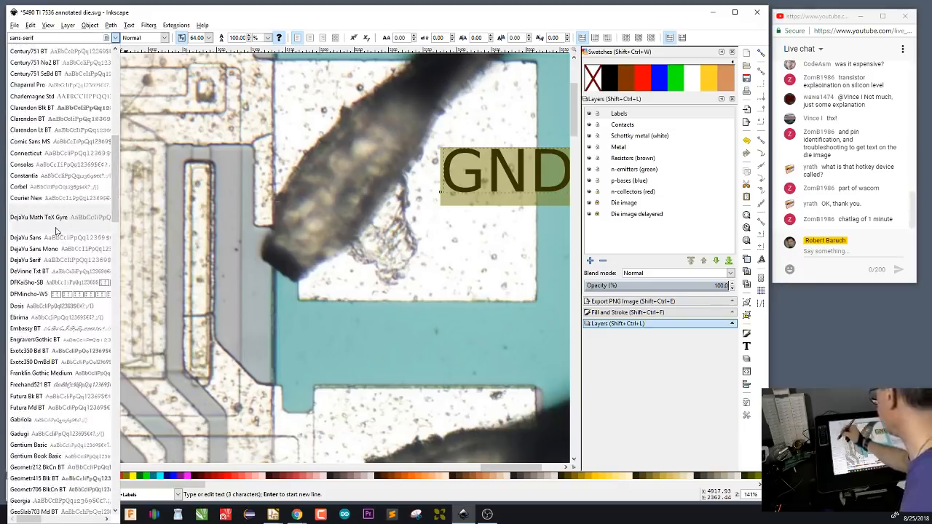
click(44, 250)
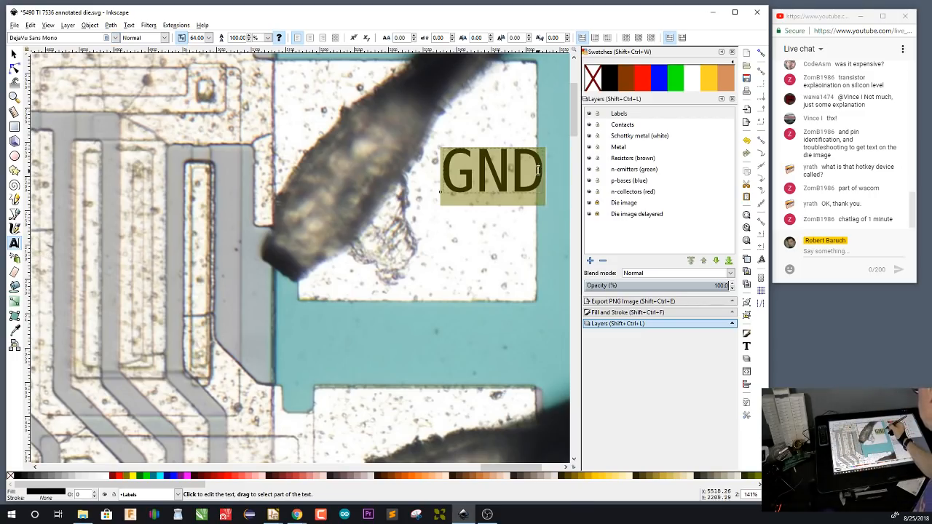
Move the GND label slightly down and left so it sits within its bond pad, and select the Labels layer
key(F1)
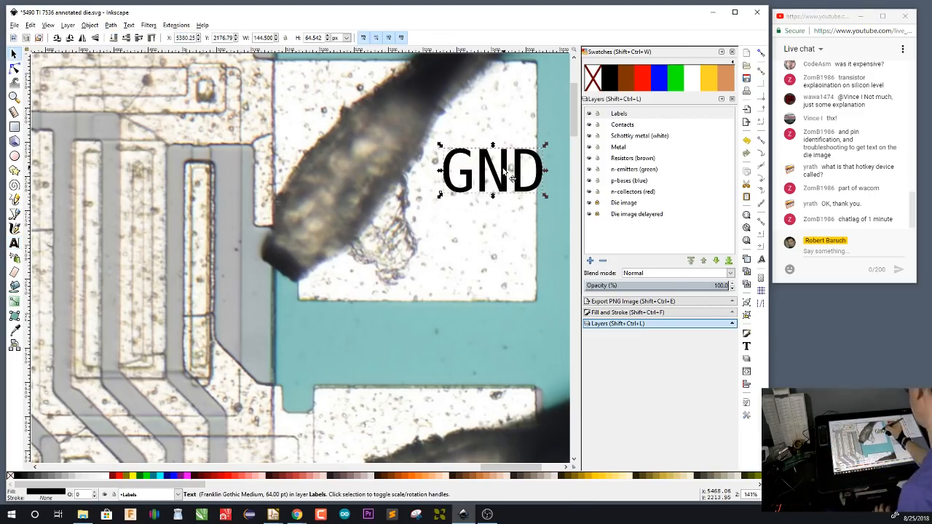
key(ctrl+z)
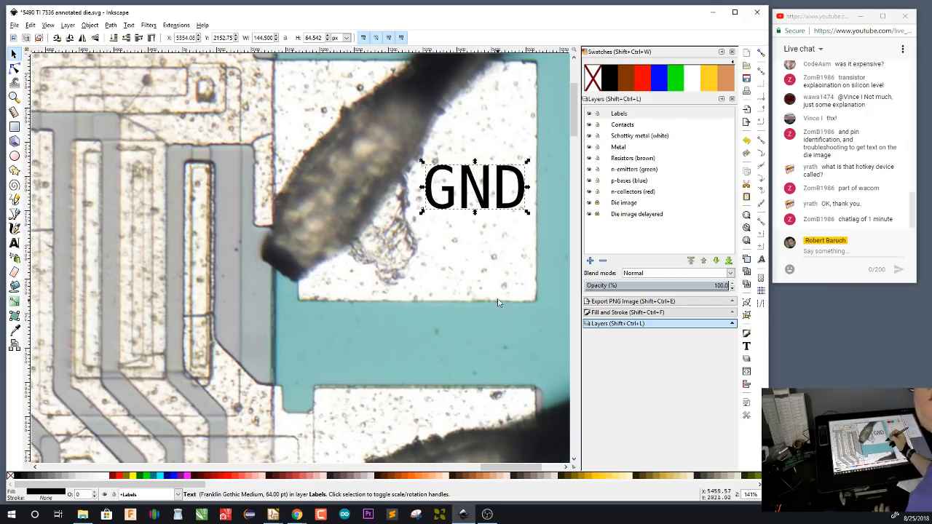
click(618, 115)
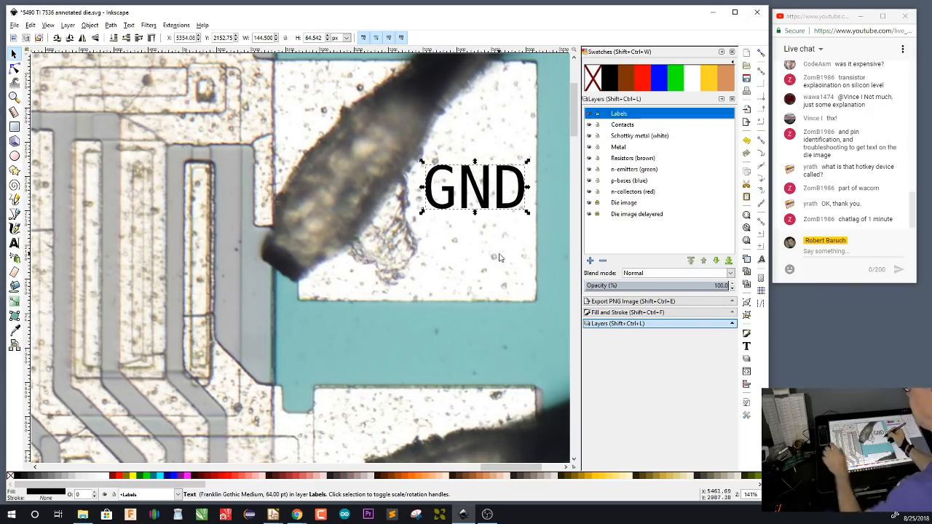
key(b)
key(t)
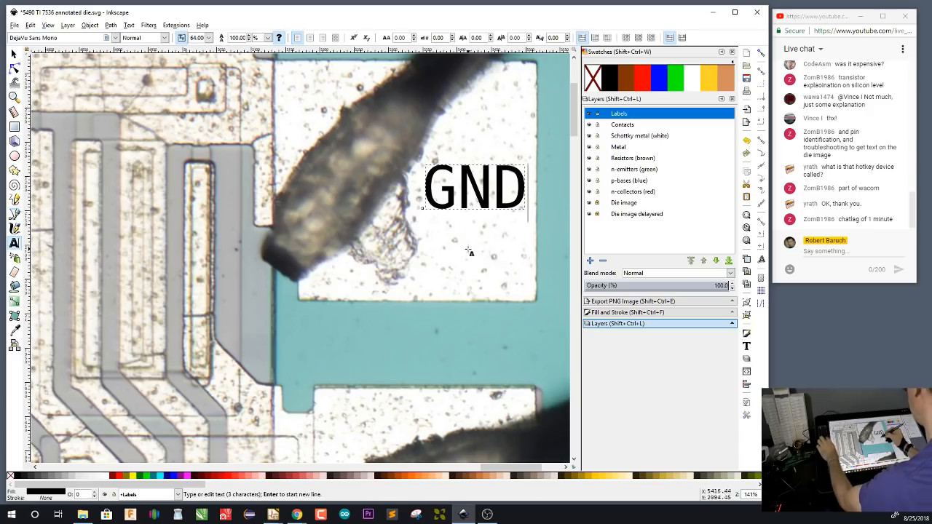
click(468, 248)
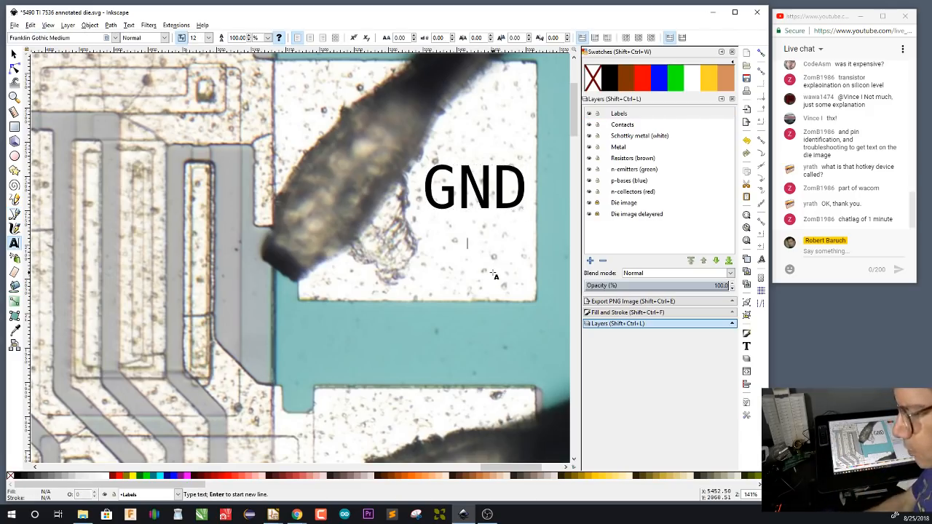
text(11)
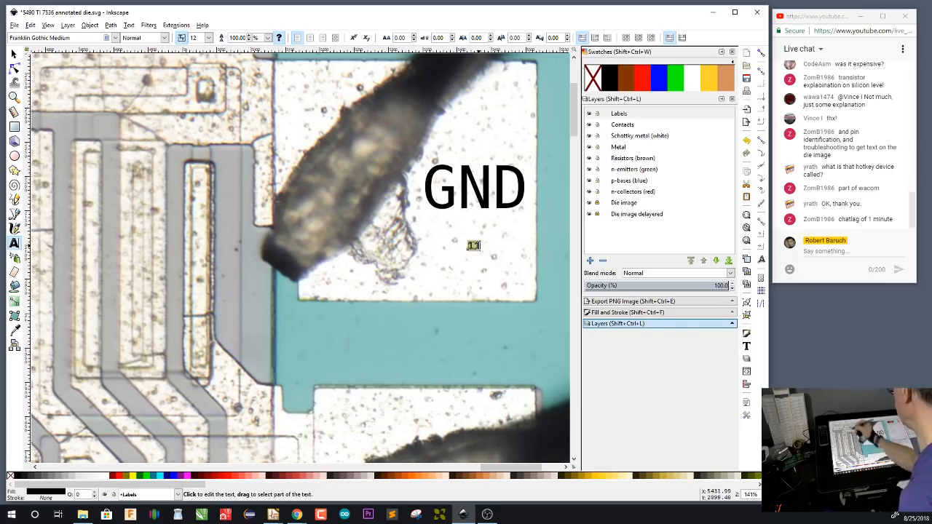
click(209, 38)
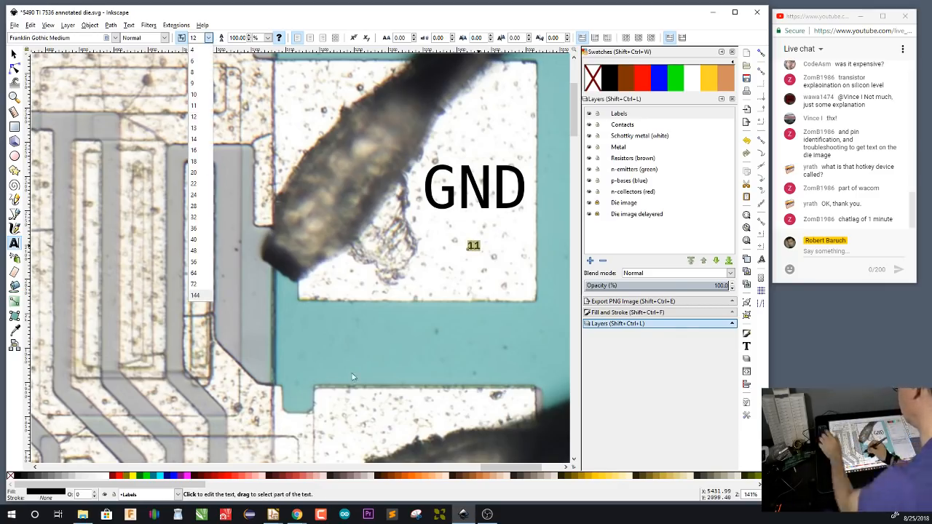
click(501, 191)
key(F1)
click(490, 252)
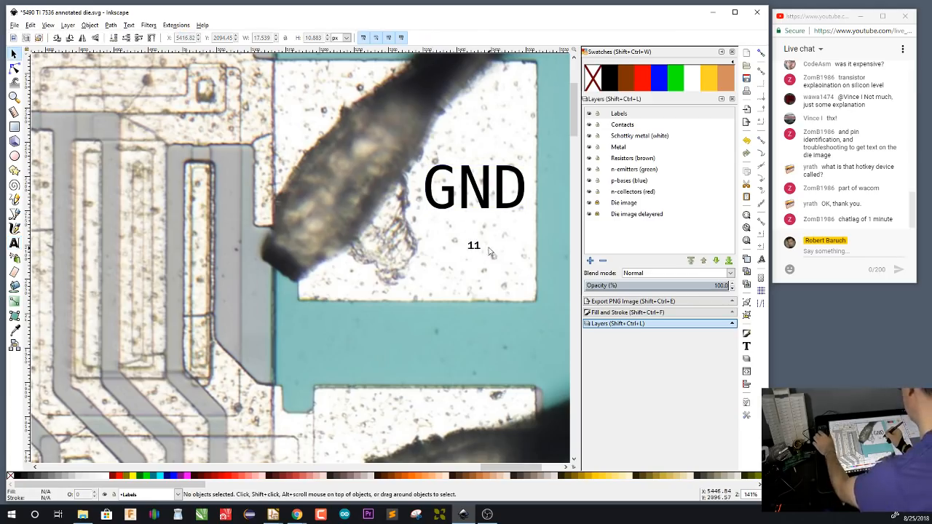
click(484, 250)
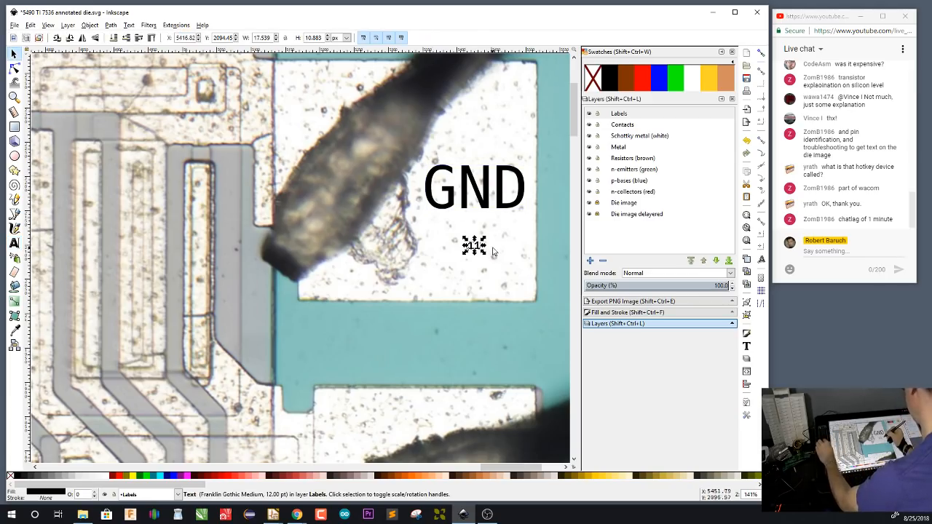
click(488, 255)
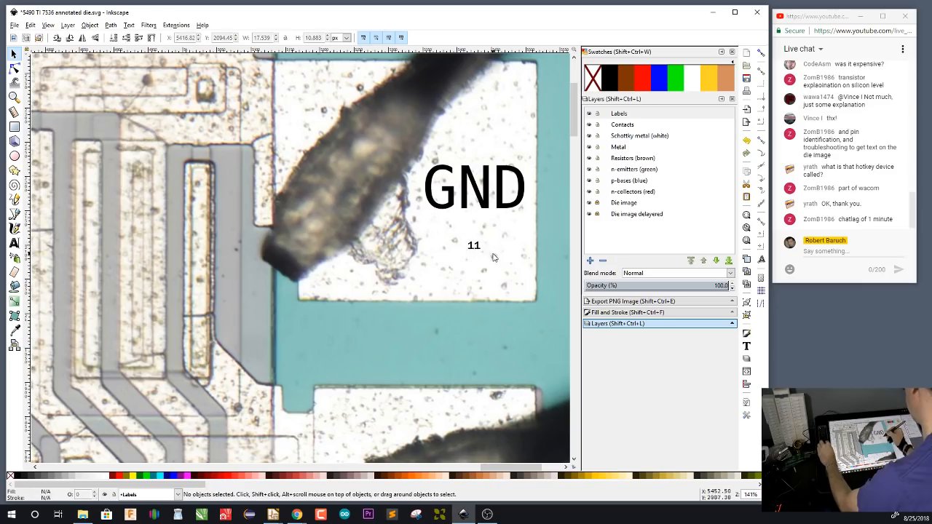
click(473, 246)
key(Delete)
Copy the GND label and place the duplicate directly below the original on the same bond pad
click(504, 191)
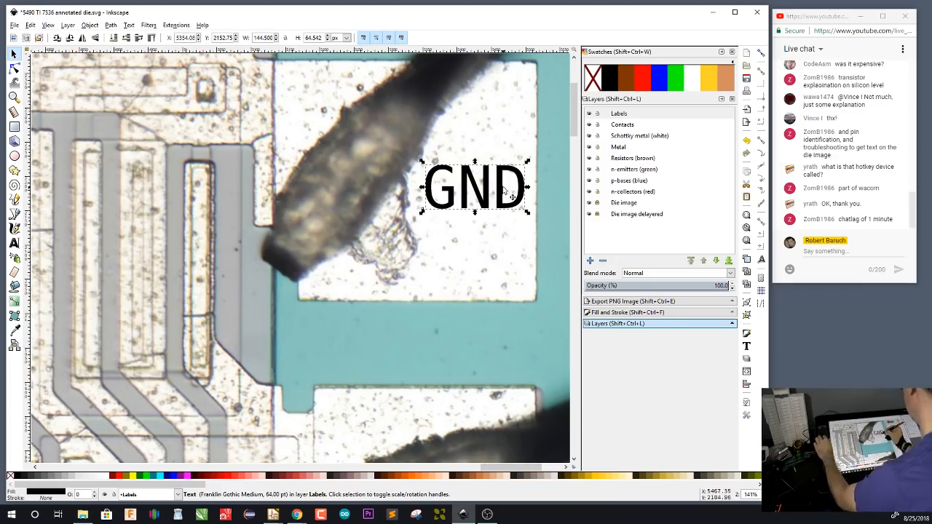
click(481, 256)
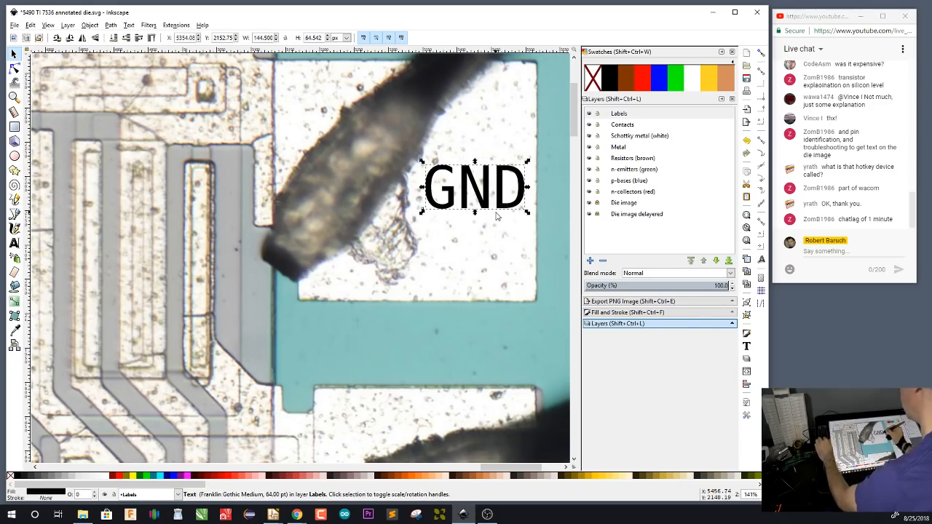
key(t)
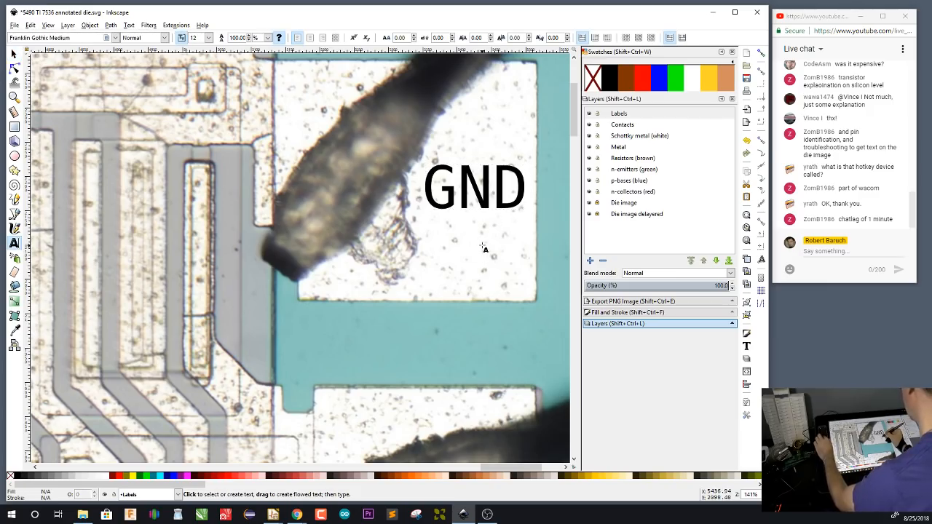
key(s)
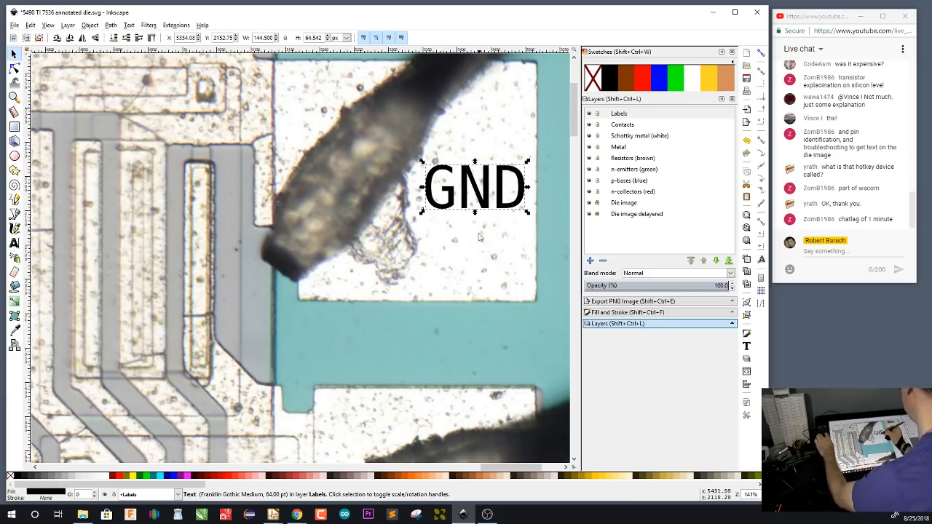
key(ctrl+v)
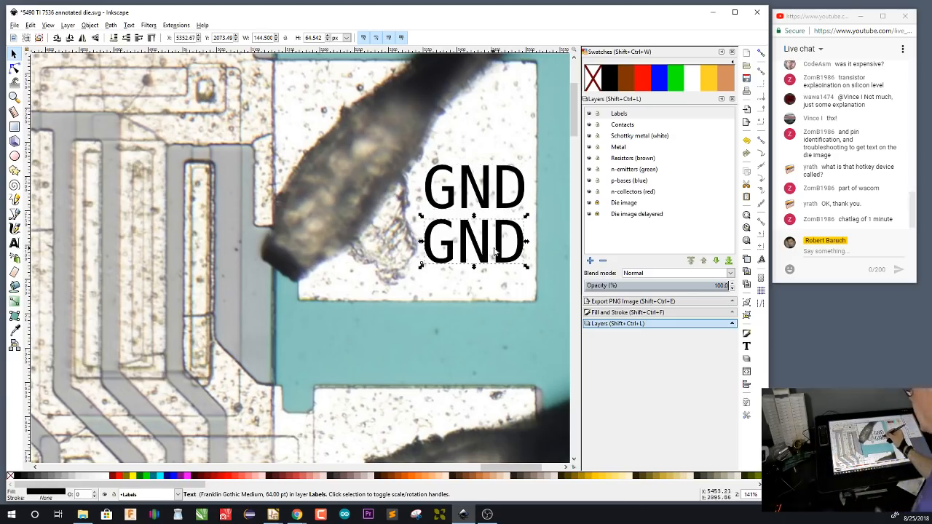
Replace the duplicated GND label's text with 11 and move it into the lower right corner of its bond pad
key(t)
drag(523, 241, 424, 245)
text(1`1)
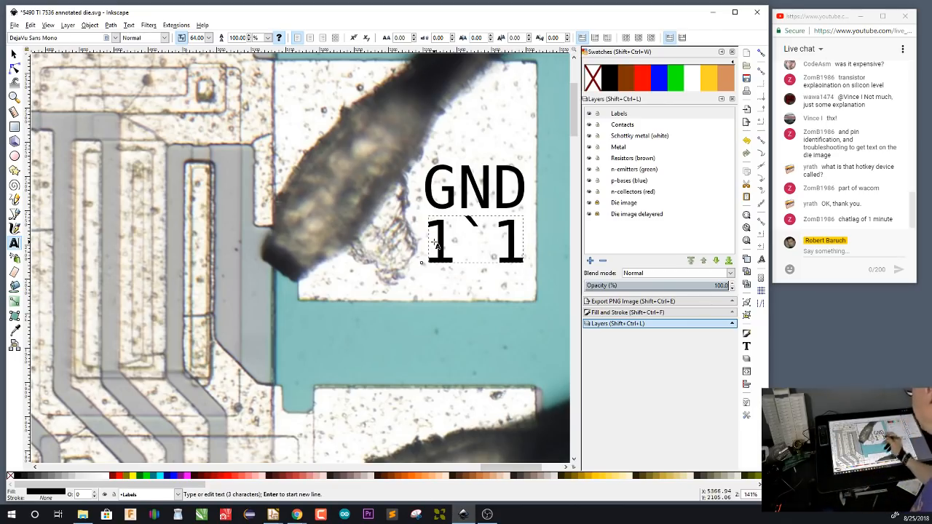
key(BackSpace)
key(BackSpace)
text(1)
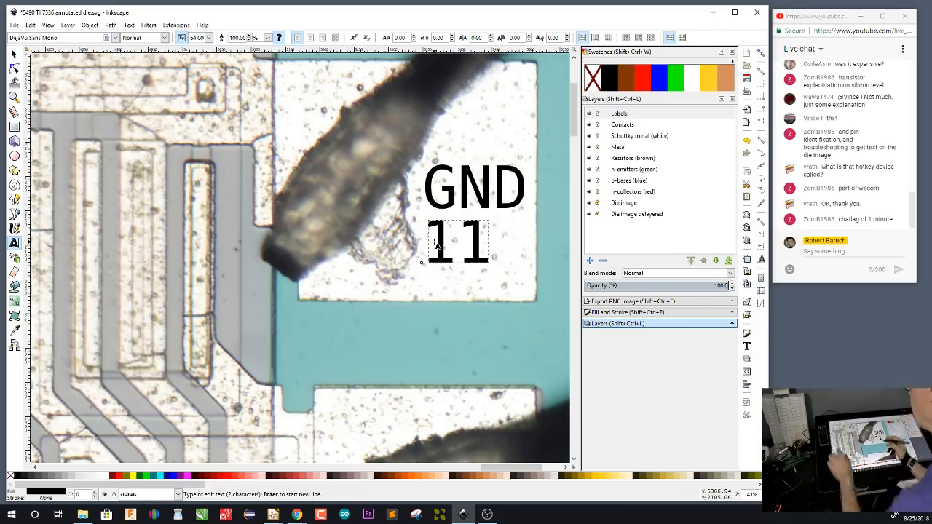
key(F1)
drag(480, 247, 513, 277)
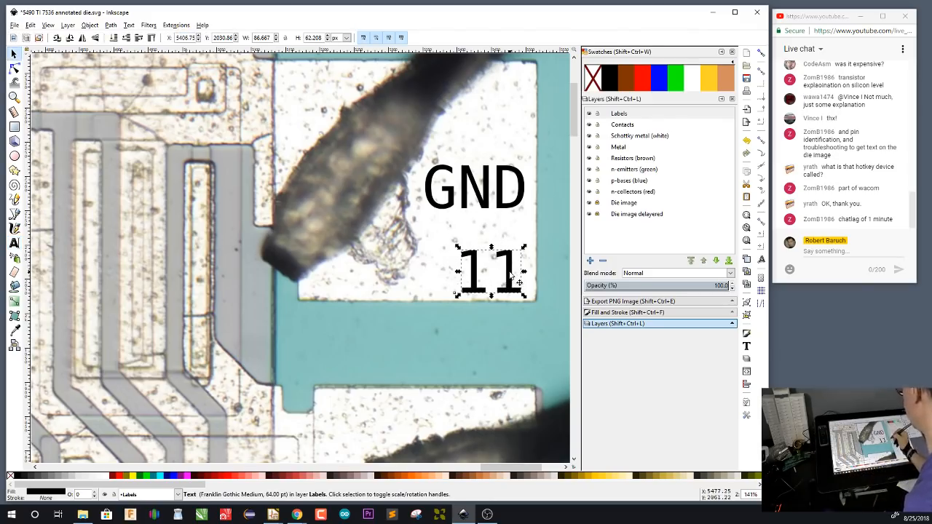
Place a label 11 on the bond pad along the die's top edge and change the number under GND to 10
scroll(518, 227, up, 4)
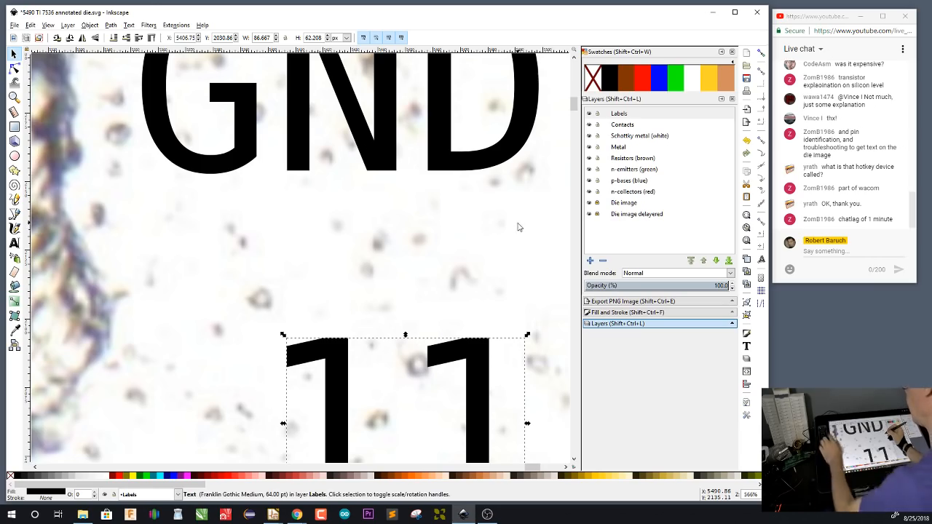
scroll(509, 226, down, 2)
scroll(509, 226, down, 7)
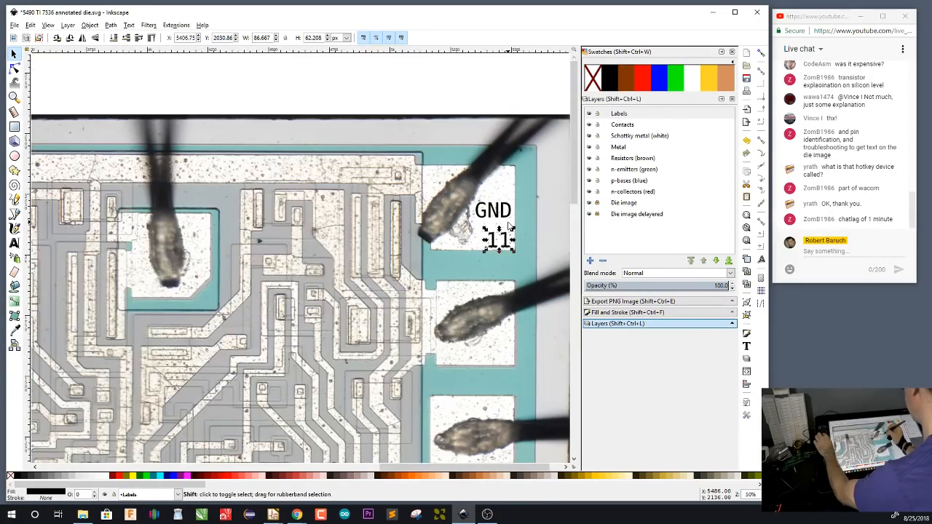
scroll(506, 231, down, 1)
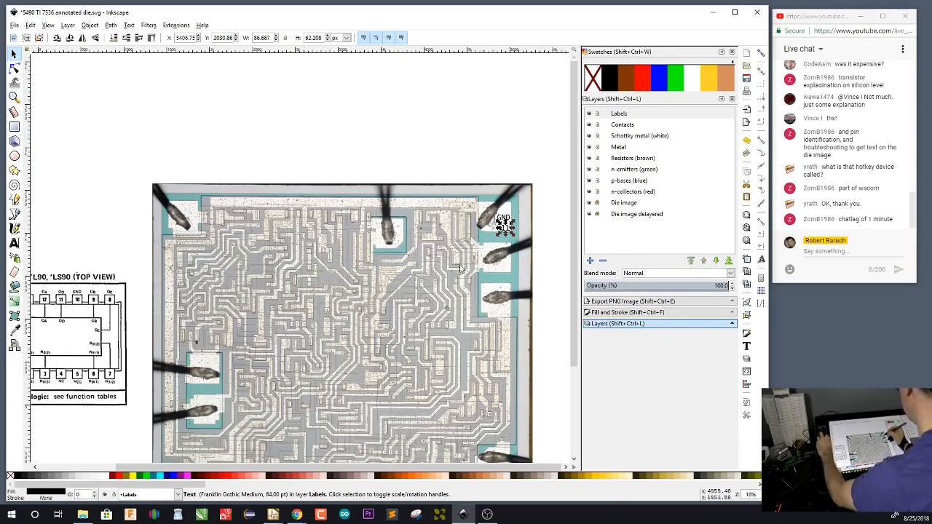
key(t)
click(398, 228)
text(11)
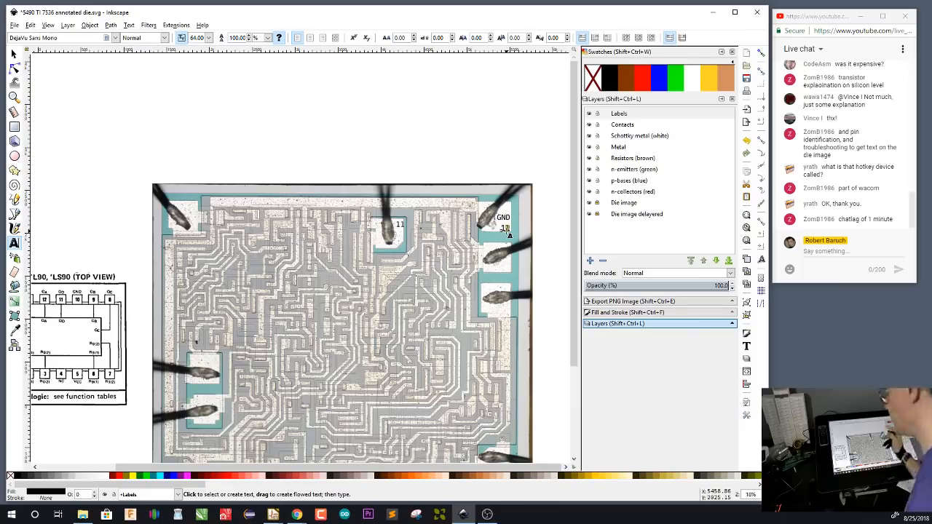
click(509, 233)
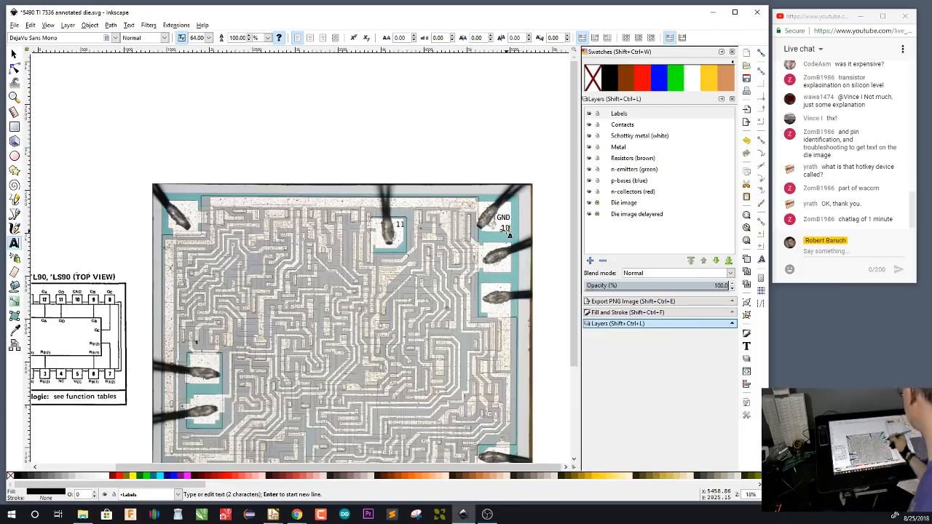
Copy the 11 label onto the bond pad at the die's upper left corner and change the copy to 12
drag(319, 279, 396, 272)
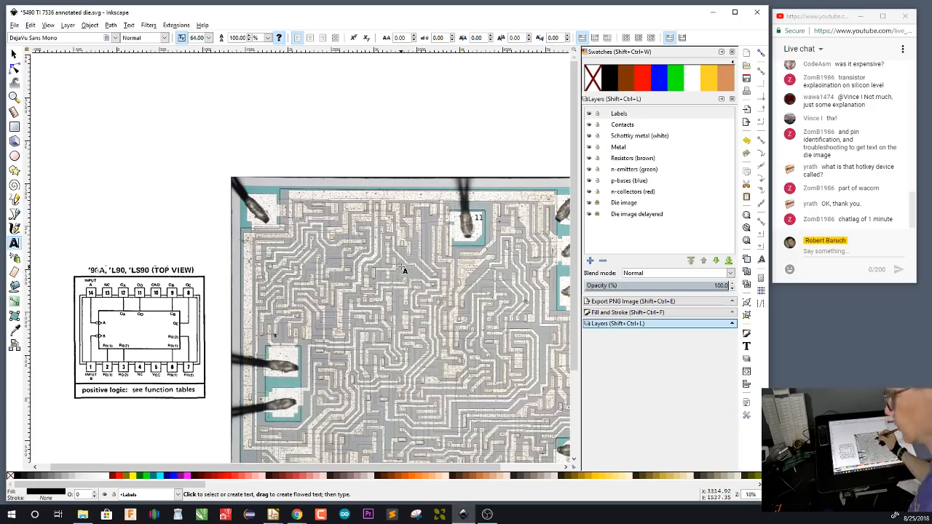
key(F1)
click(478, 218)
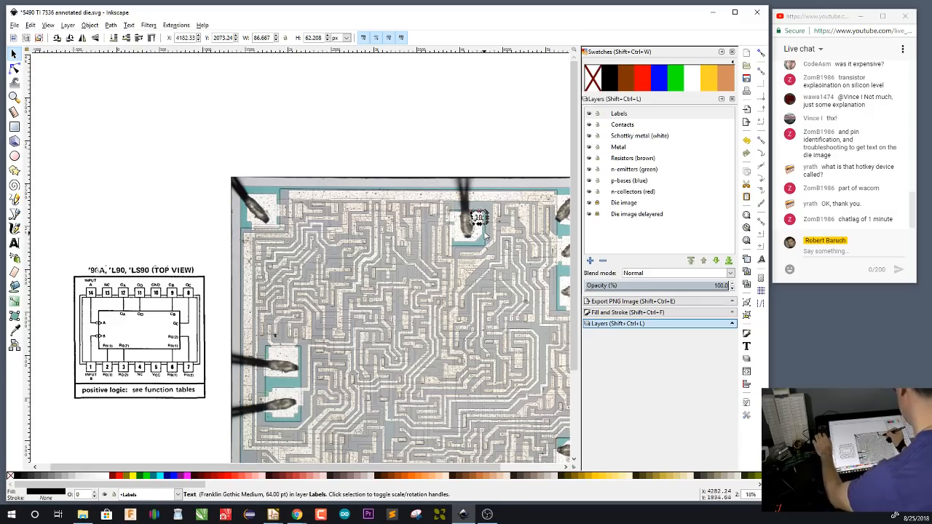
click(478, 218)
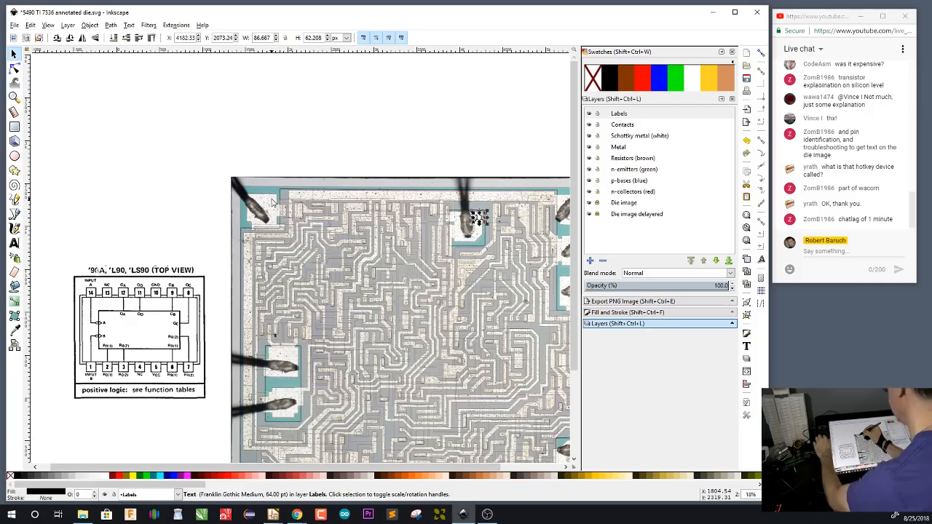
click(634, 114)
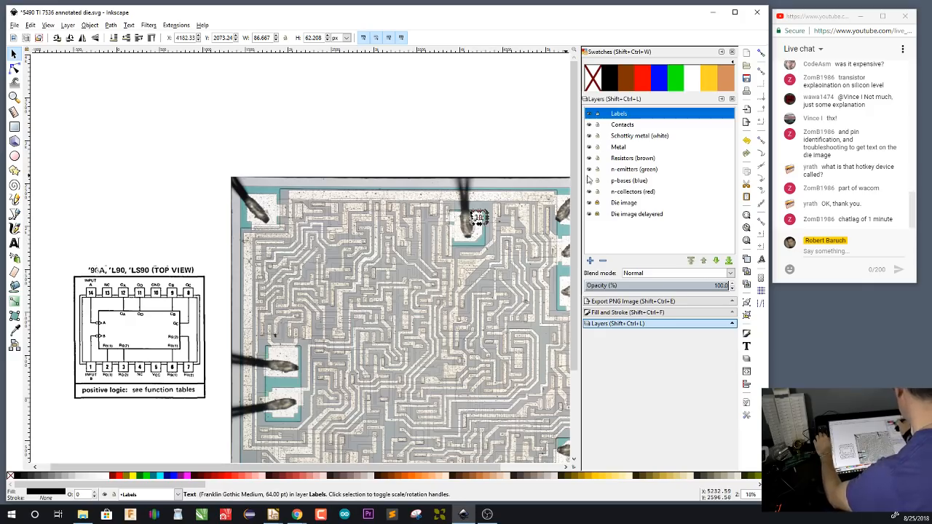
click(493, 144)
click(629, 116)
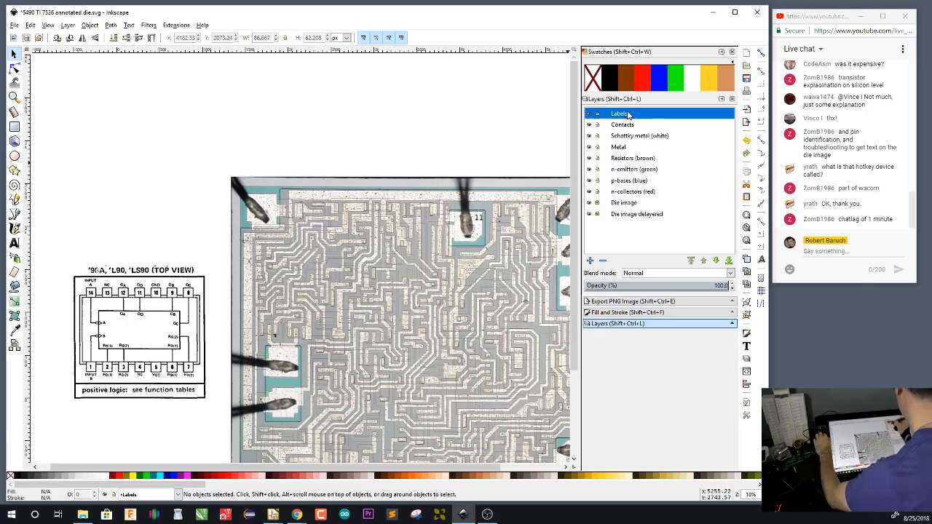
click(479, 219)
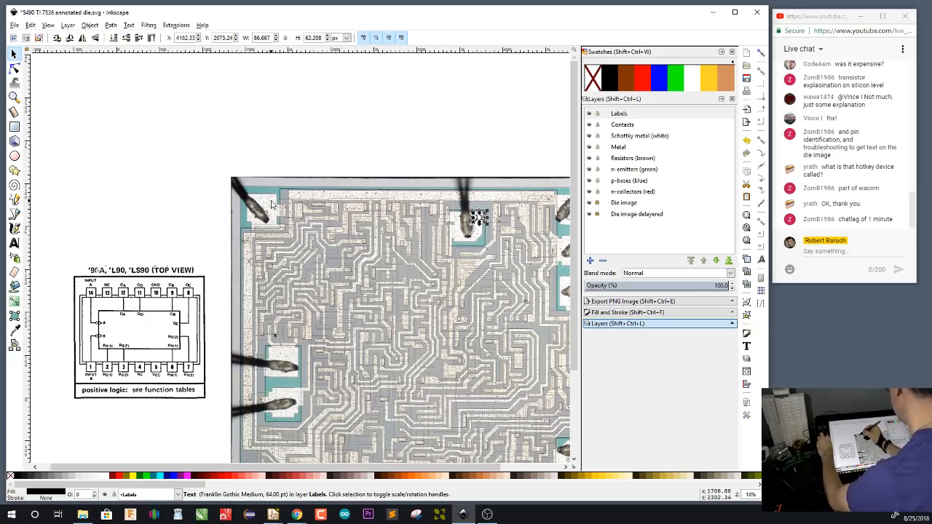
key(ctrl+v)
key(t)
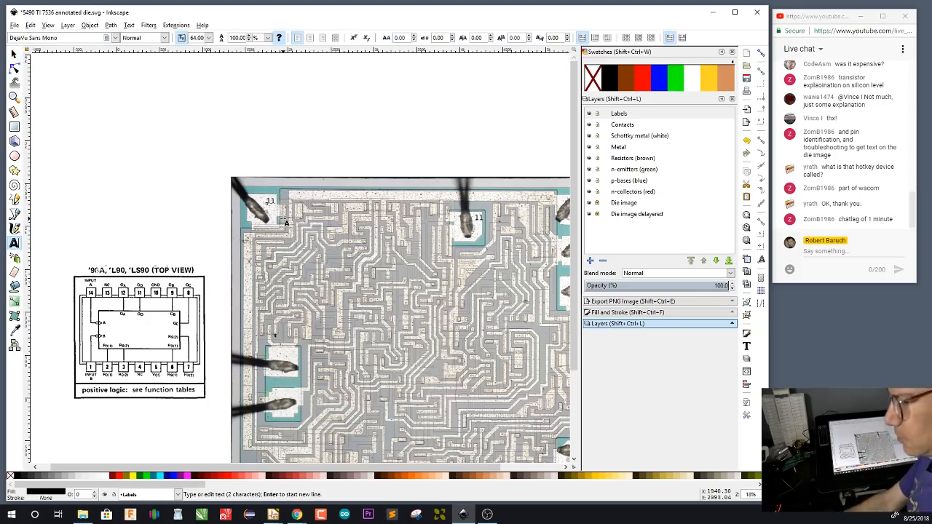
key(BackSpace)
text(2)
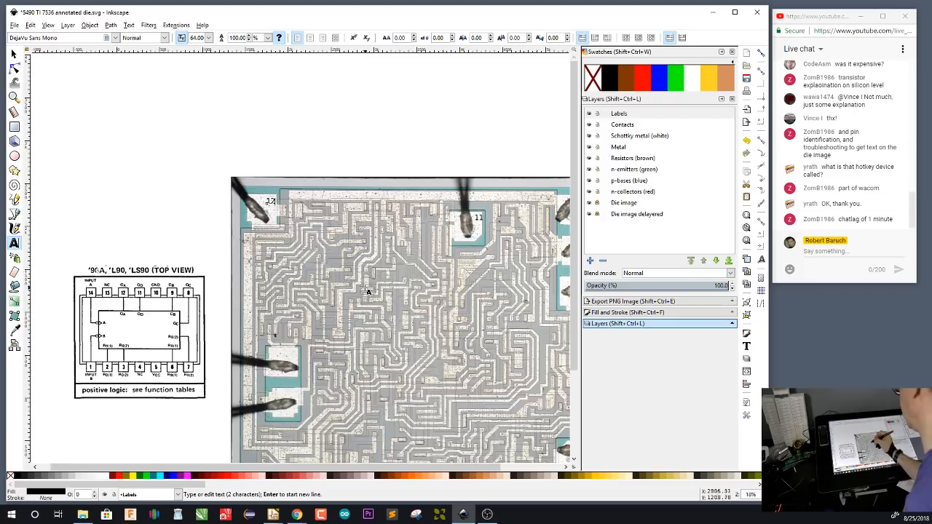
Paste the number label onto the upper of the two adjacent bond pads on the die's left edge and change it to 14
drag(365, 311, 381, 231)
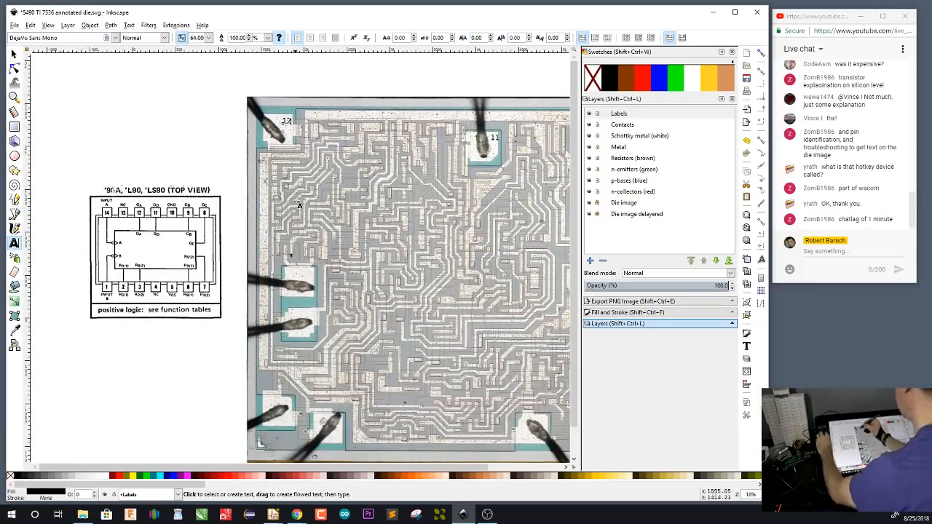
key(ctrl+v)
key(BackSpace)
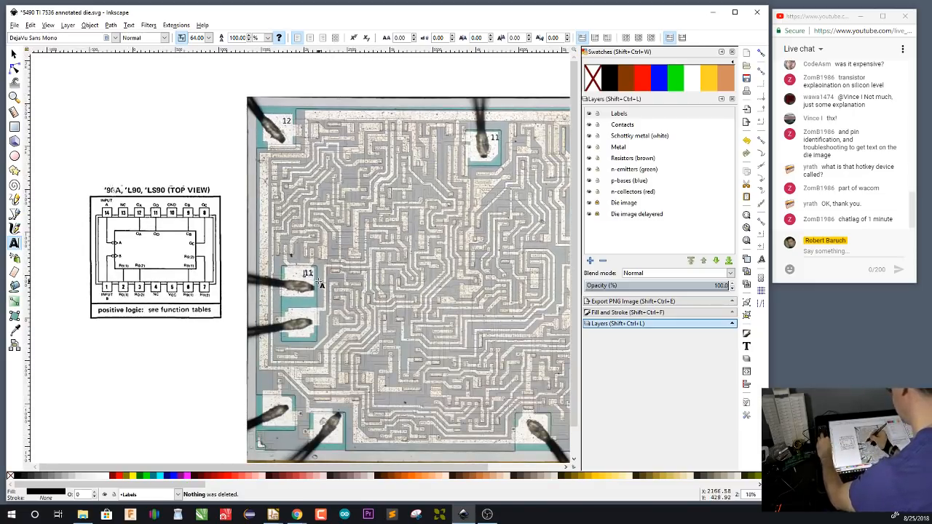
key(BackSpace)
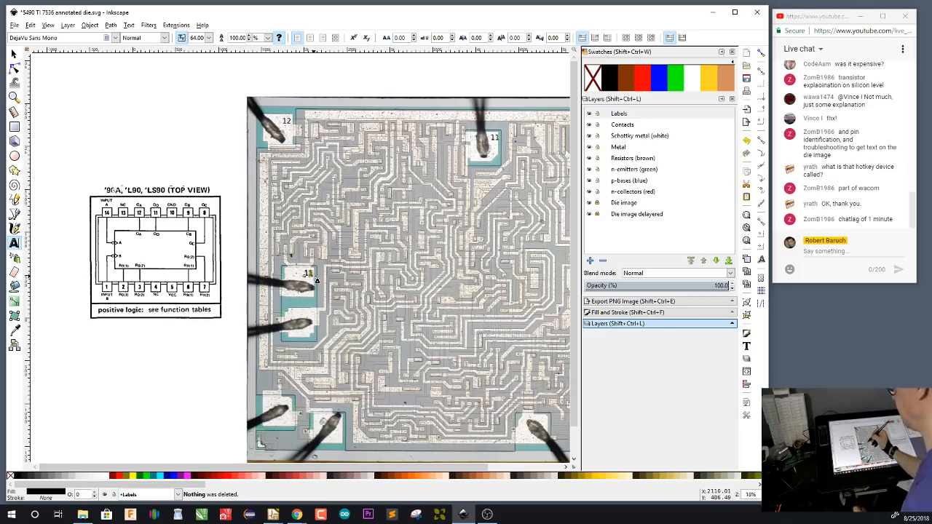
click(317, 281)
key(BackSpace)
text(4)
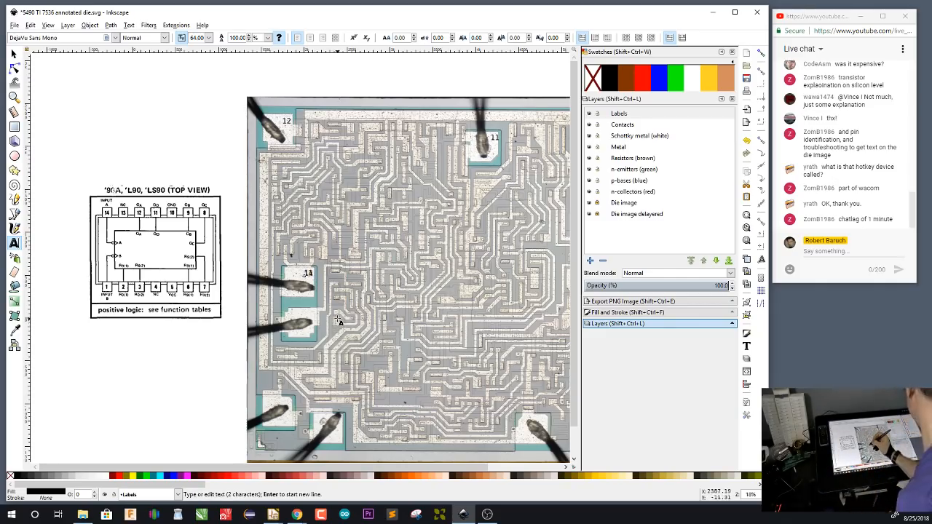
Move the overlapping 11 label to the bond pad below and place the 14 label in the upper right of its own pad
key(F1)
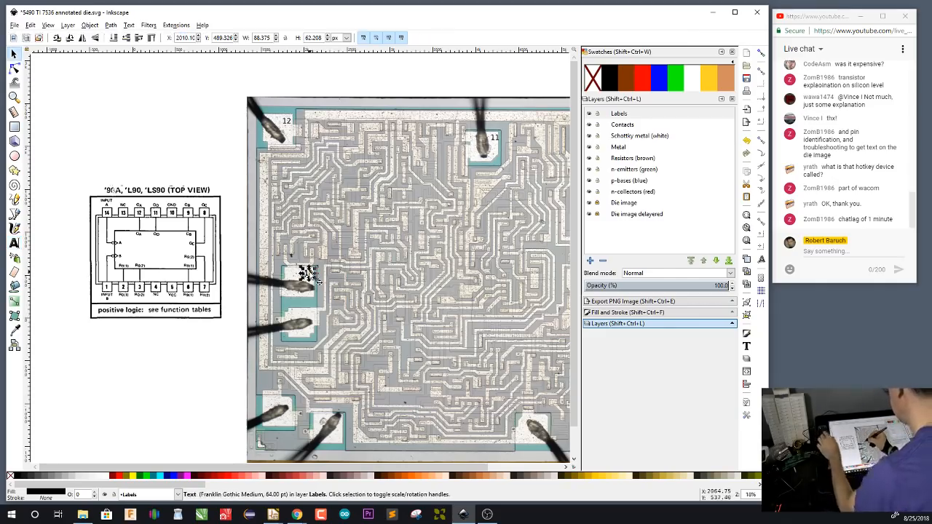
drag(305, 274, 298, 317)
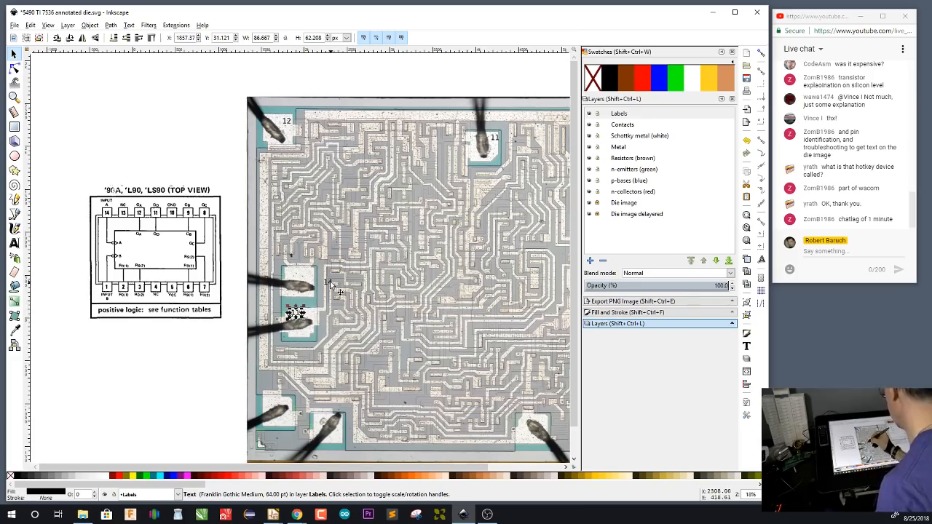
drag(331, 283, 308, 270)
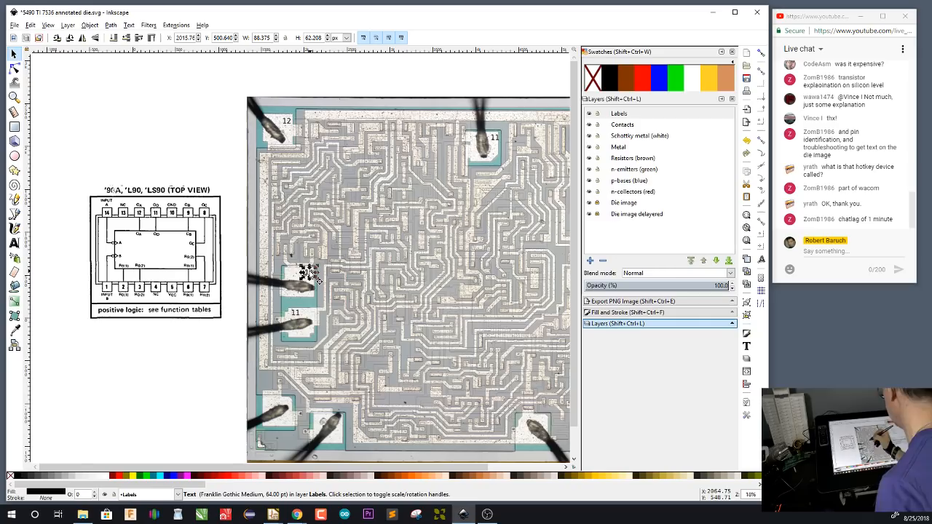
Change the label on the bond pad directly below pad 14 to 1
click(295, 315)
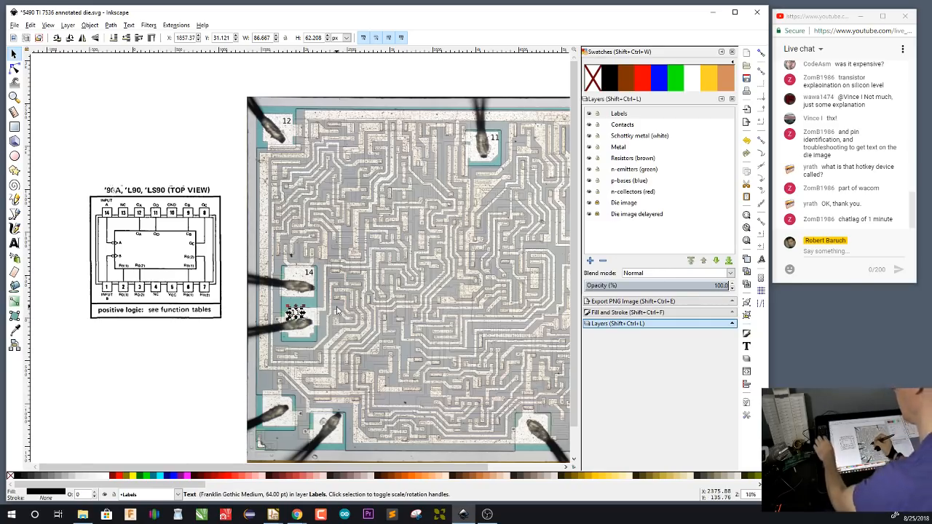
key(t)
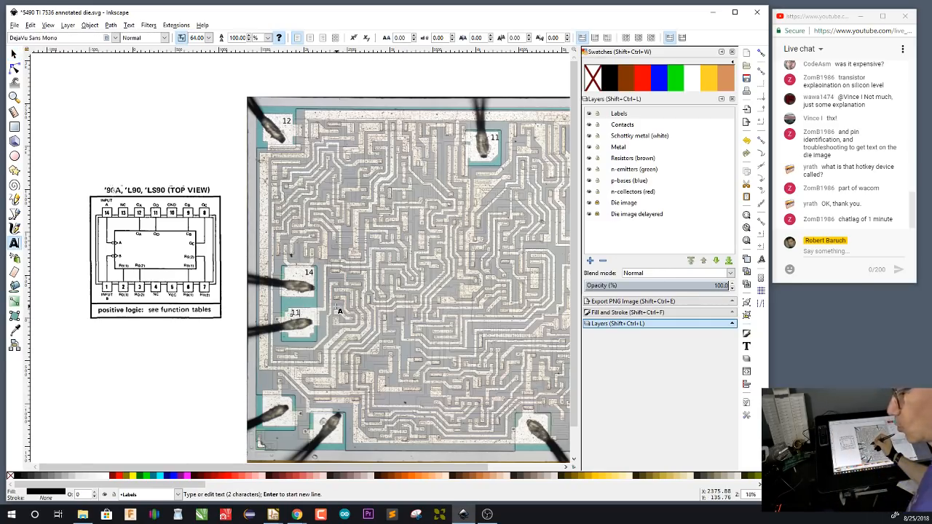
key(BackSpace)
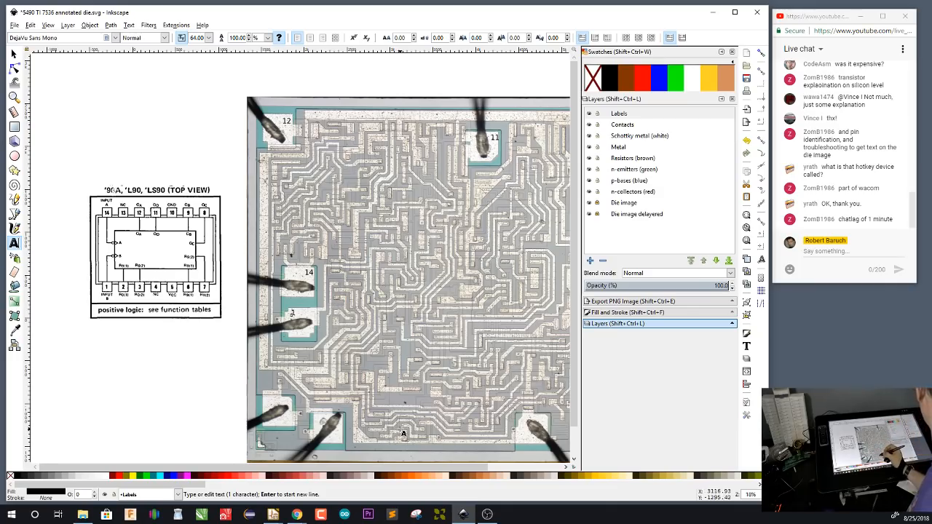
Examine the bond pads labelled 12, 14 and 1 up close, along with the metal traces connected to them
scroll(341, 298, up, 2)
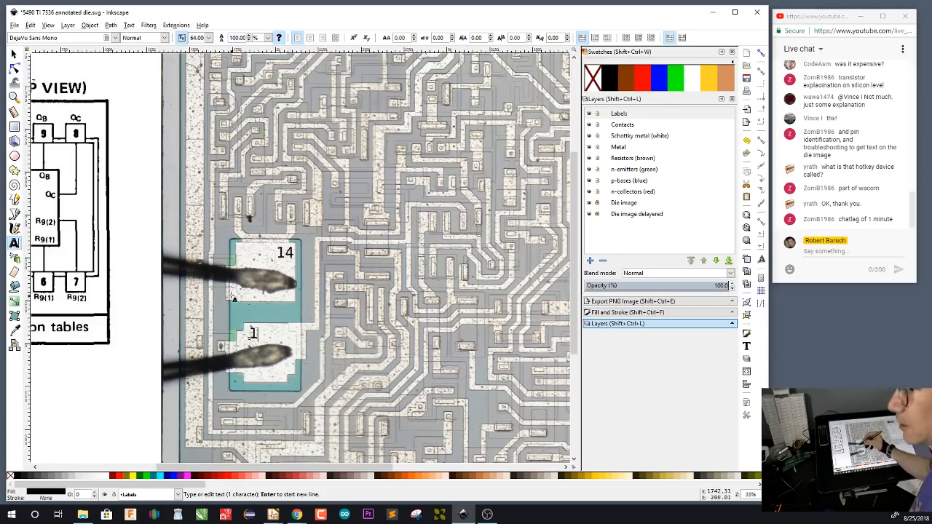
scroll(342, 228, up, 8)
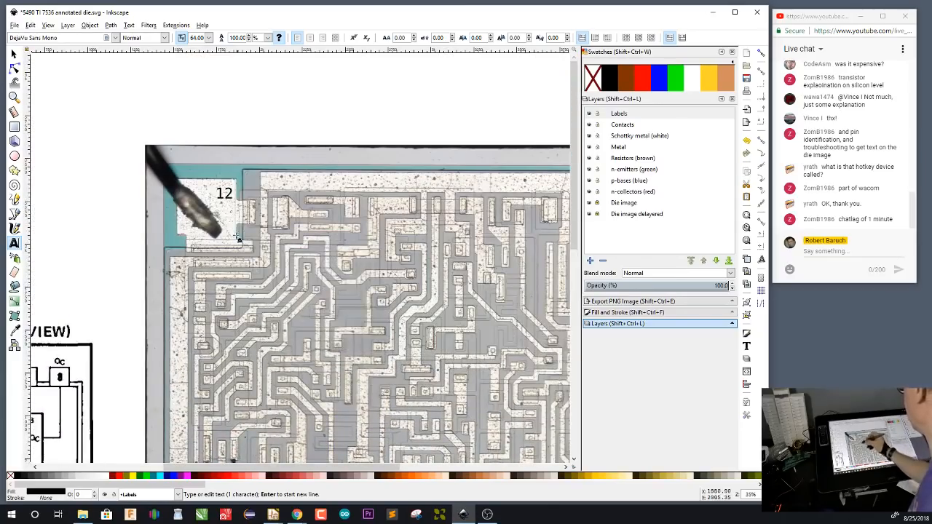
scroll(347, 349, down, 8)
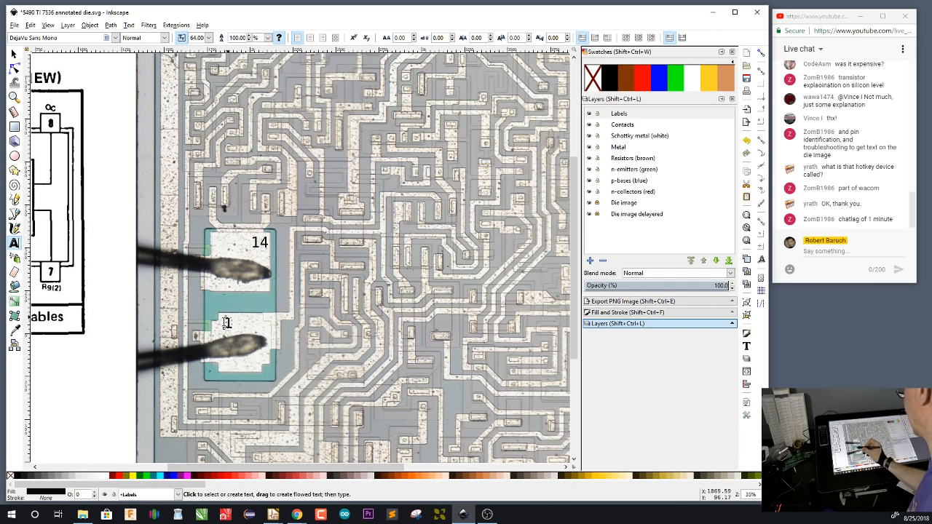
drag(323, 382, 441, 260)
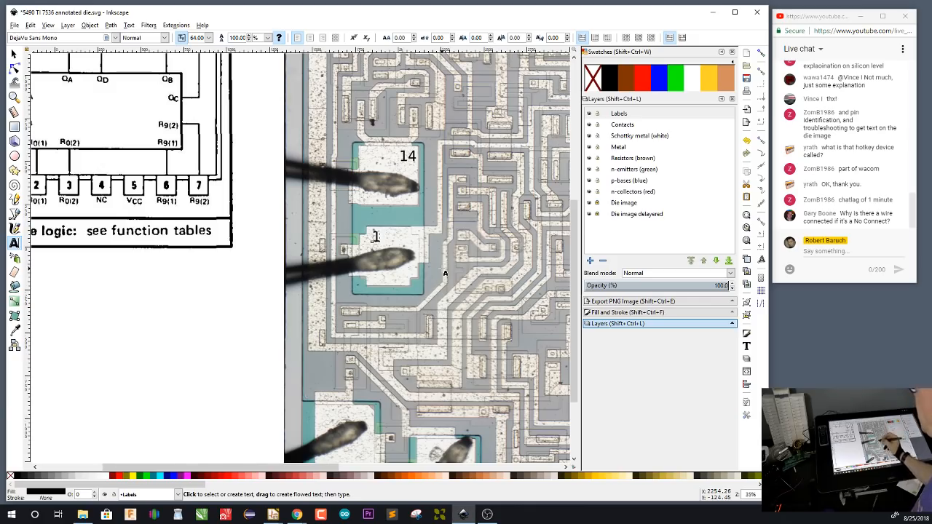
scroll(446, 227, up, 2)
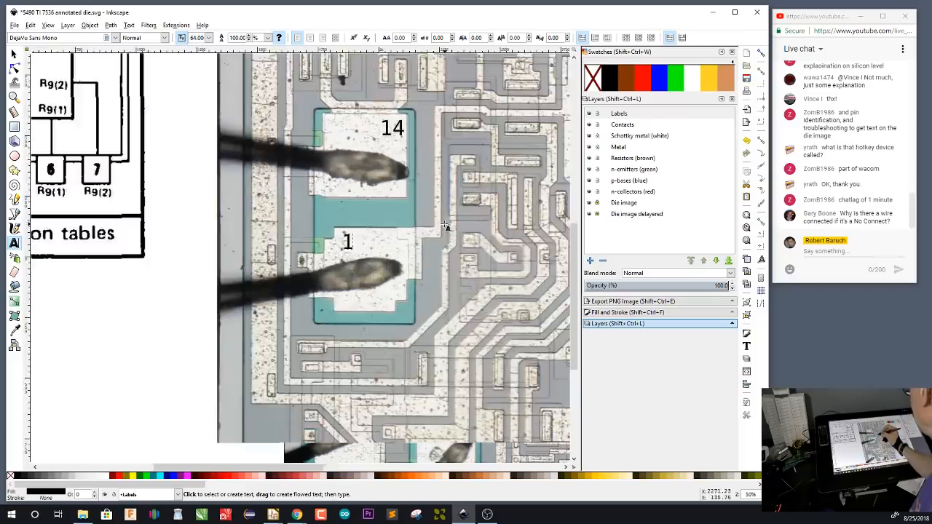
scroll(446, 227, up, 1)
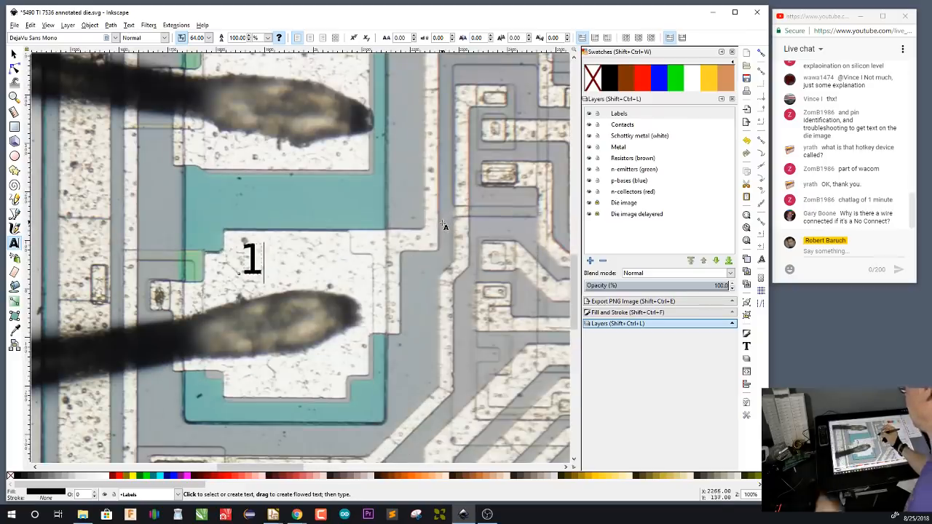
scroll(442, 225, up, 16)
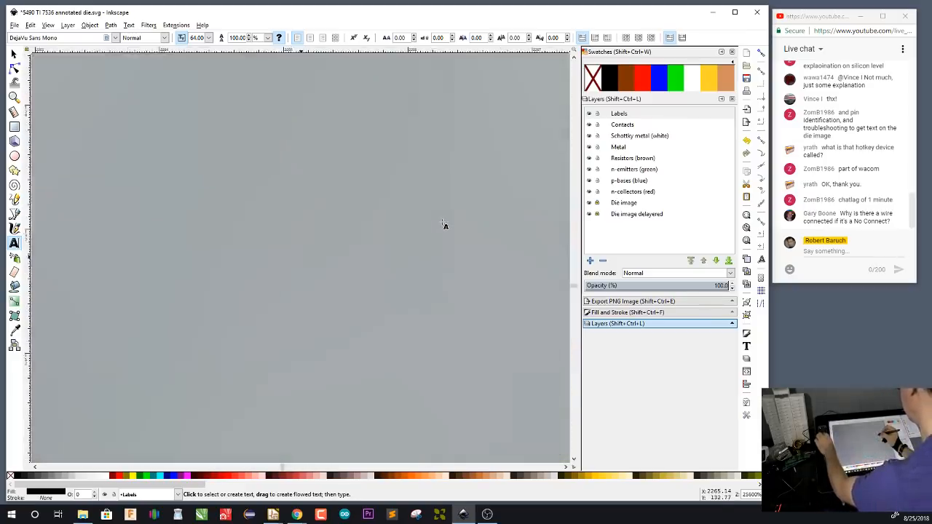
scroll(444, 227, down, 2)
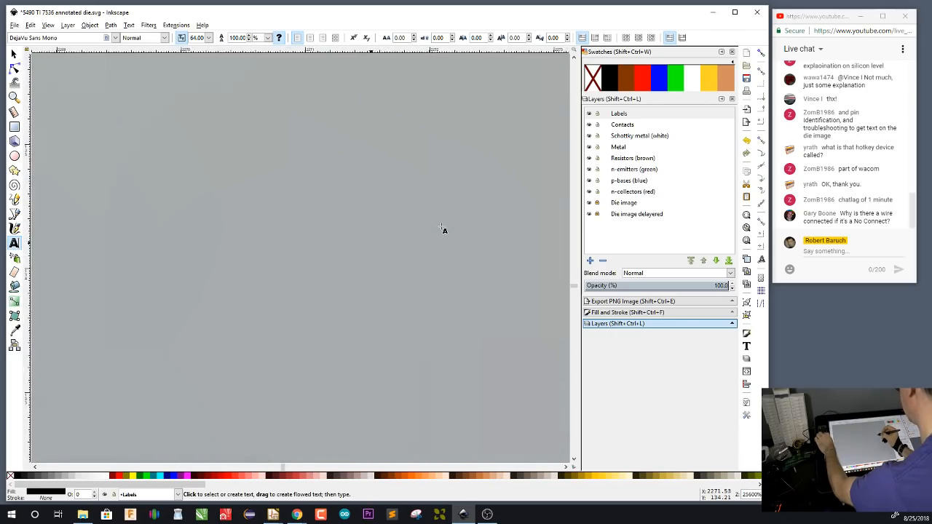
scroll(442, 228, up, 2)
scroll(442, 228, up, 7)
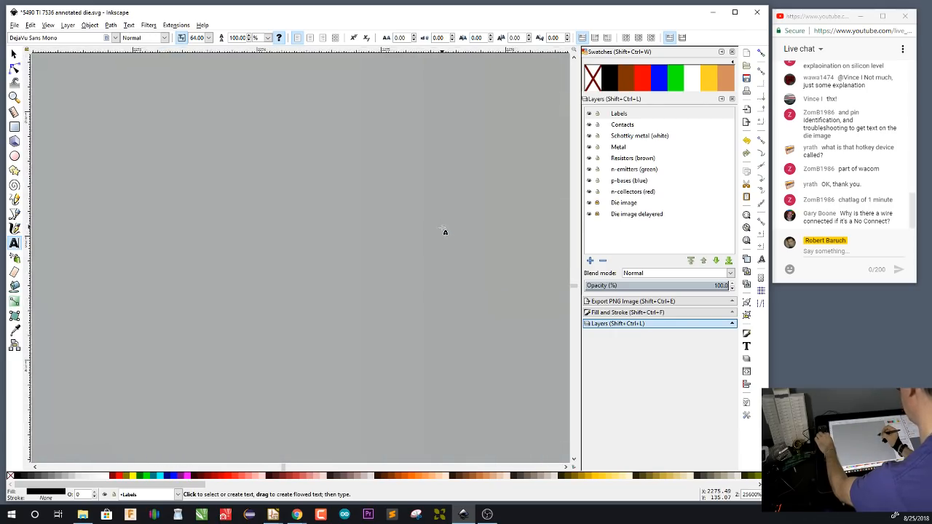
Compare the labelled bond pads across the whole die with the pin numbering in the pinout diagram
scroll(436, 219, down, 20)
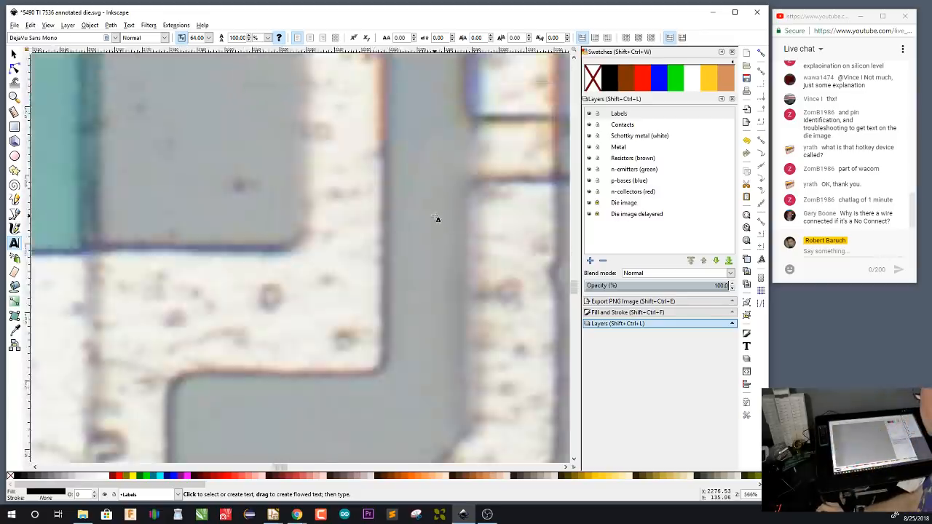
scroll(439, 209, down, 3)
drag(516, 183, 320, 280)
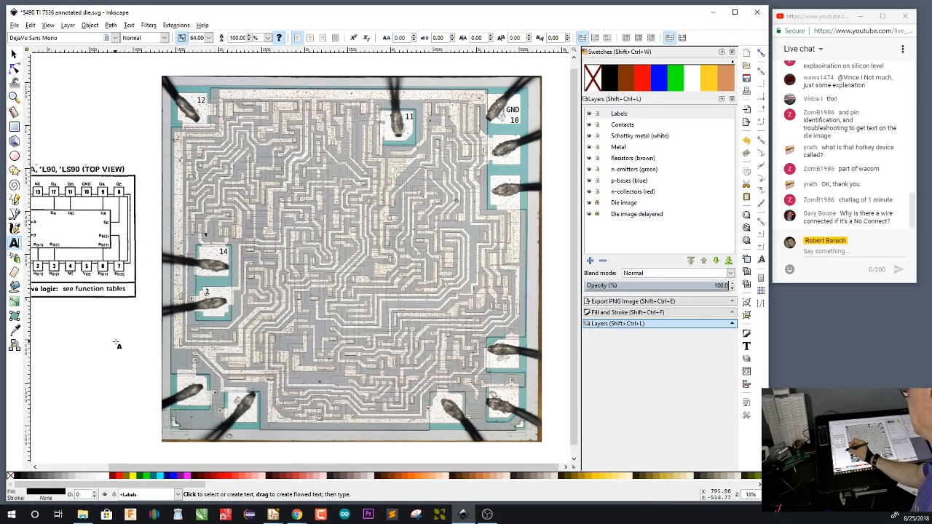
drag(118, 342, 181, 338)
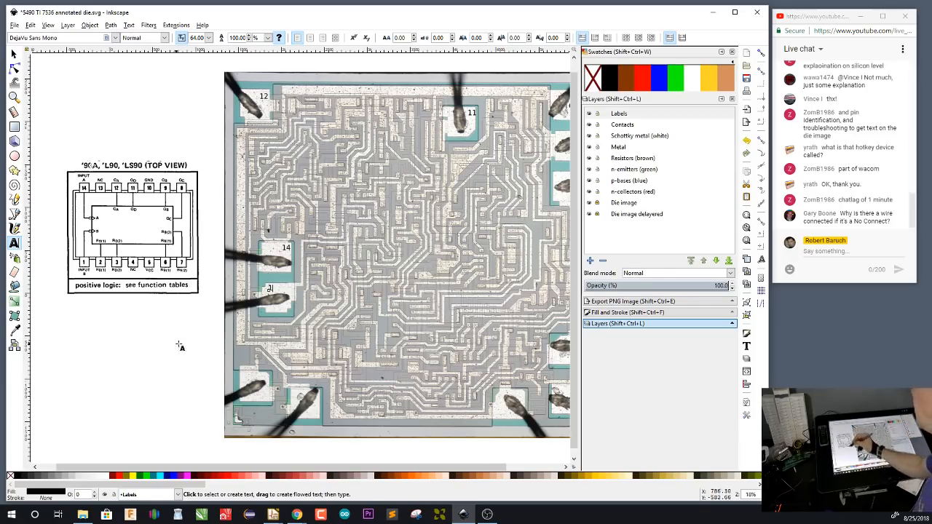
drag(186, 341, 130, 336)
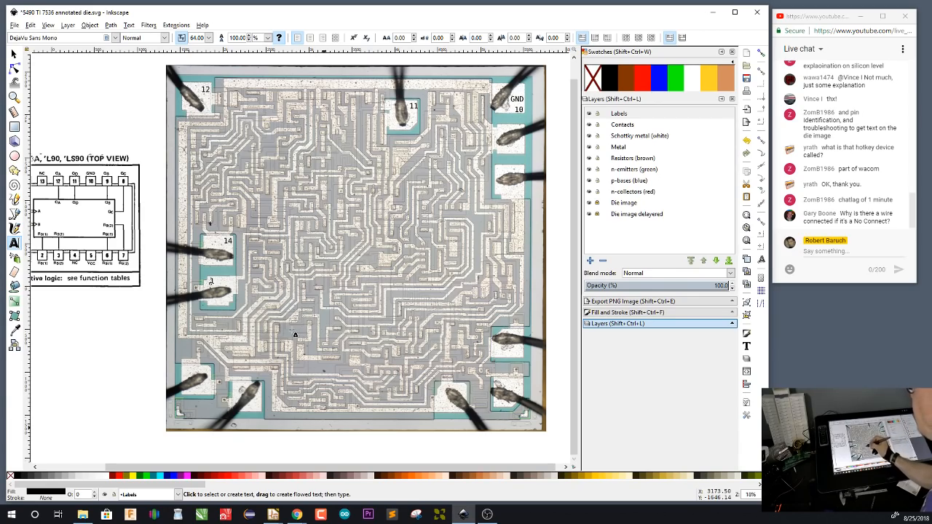
Paste number labels onto the two bond pads at the die's lower-left corner, changing the left one to 2 and the right one to 3
drag(295, 321, 399, 250)
scroll(333, 302, up, 2)
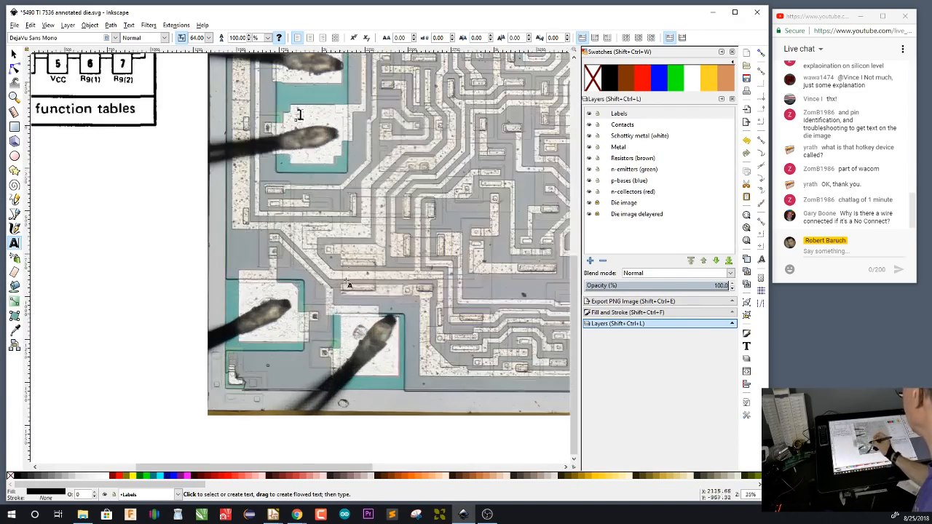
drag(355, 228, 369, 270)
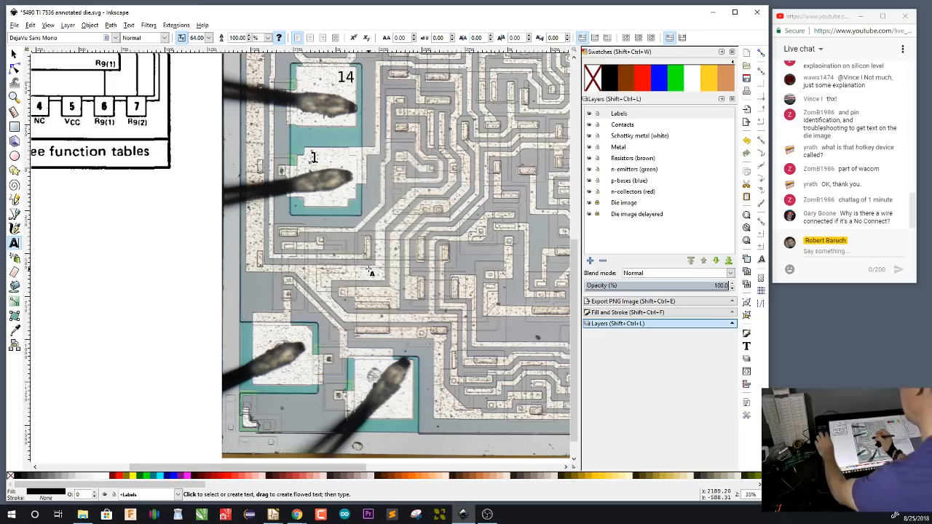
key(F1)
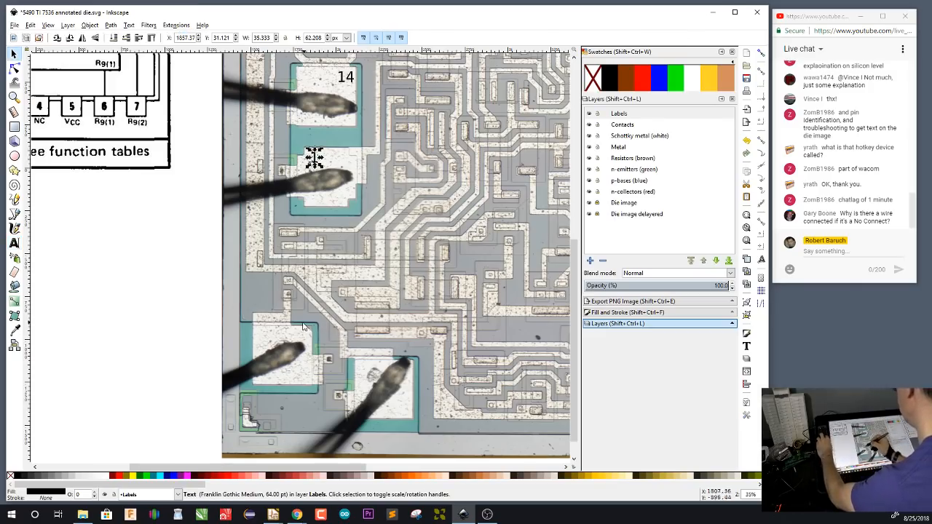
key(ctrl+v)
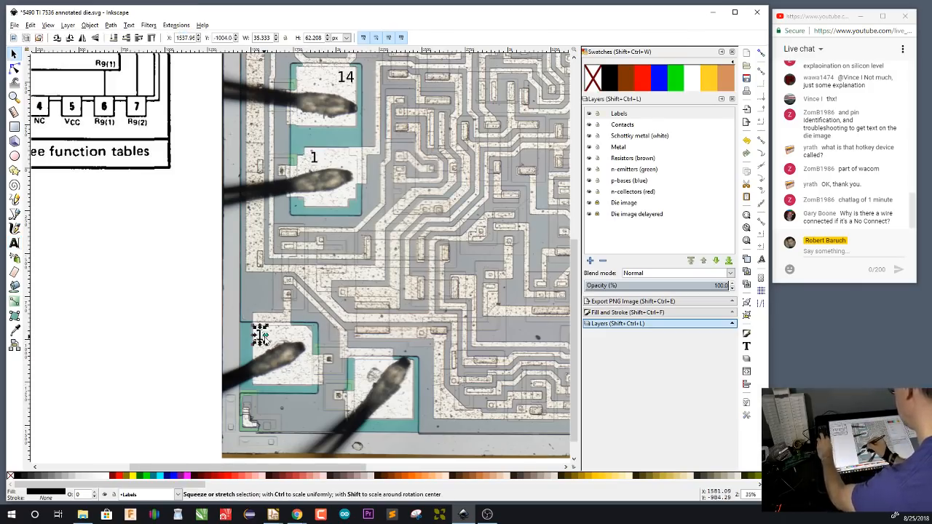
double_click(264, 339)
key(BackSpace)
text(2)
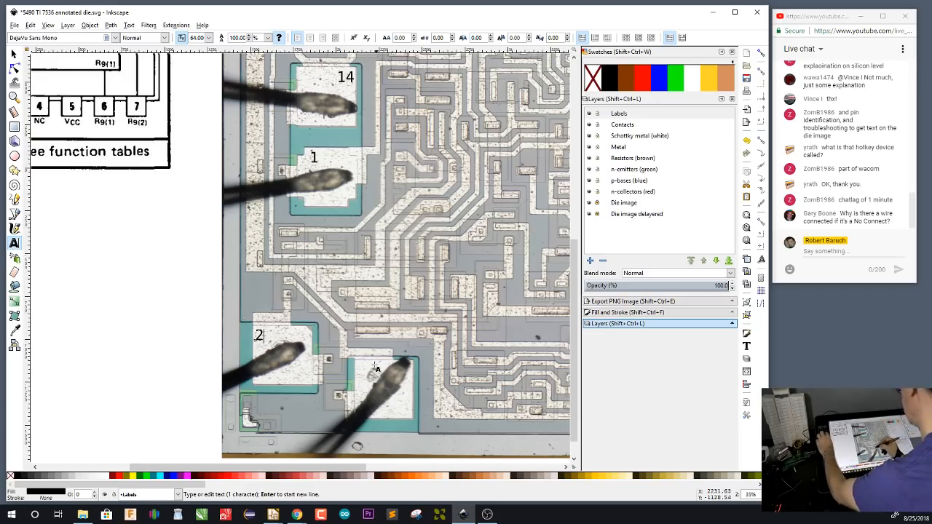
key(Escape)
key(Delete)
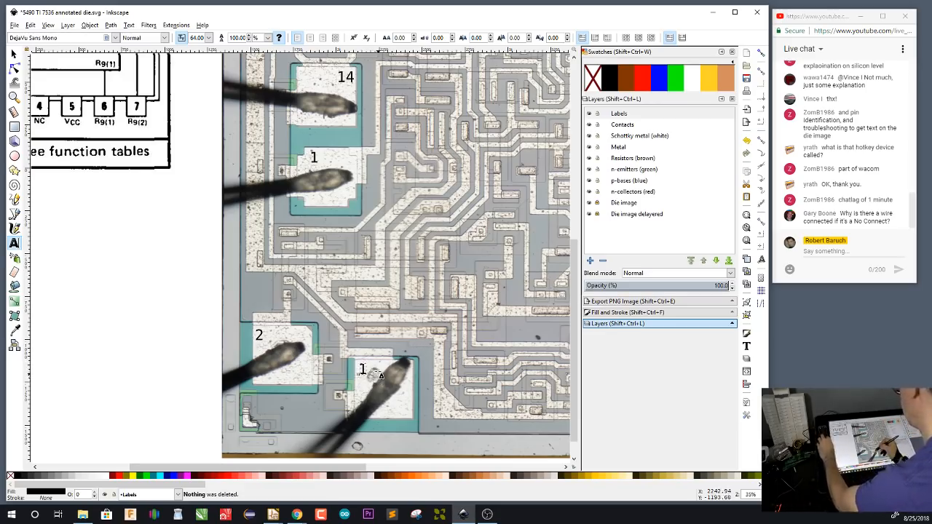
text(3)
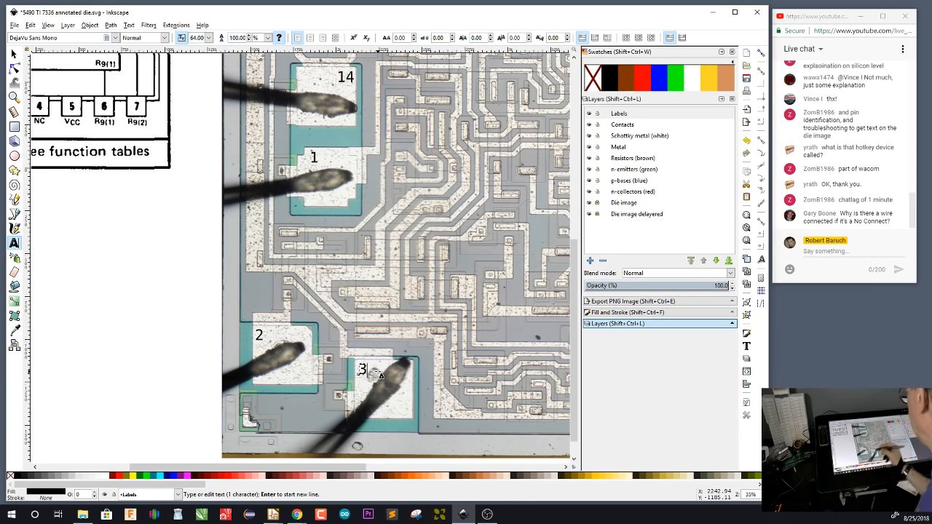
Paste a number label onto the bond pad near the right end of the die's bottom edge and change it to 5
drag(498, 349, 108, 332)
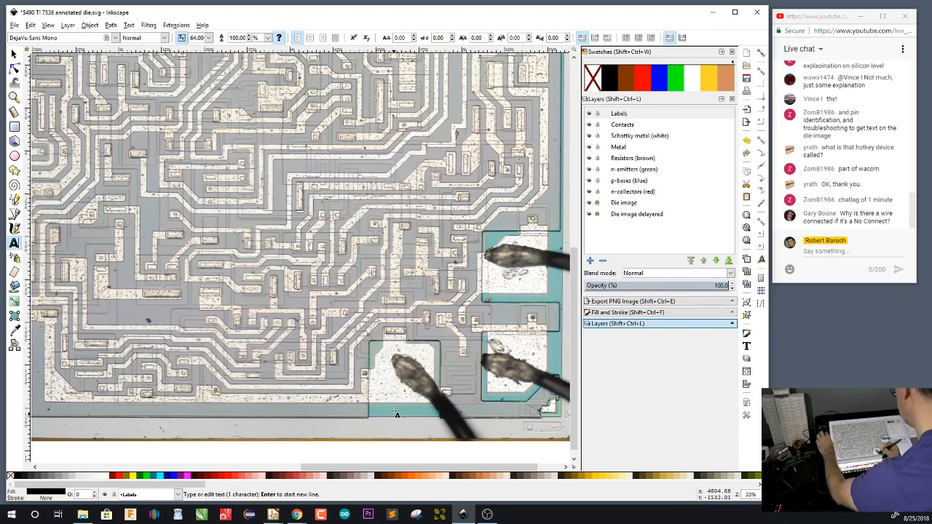
drag(373, 370, 404, 372)
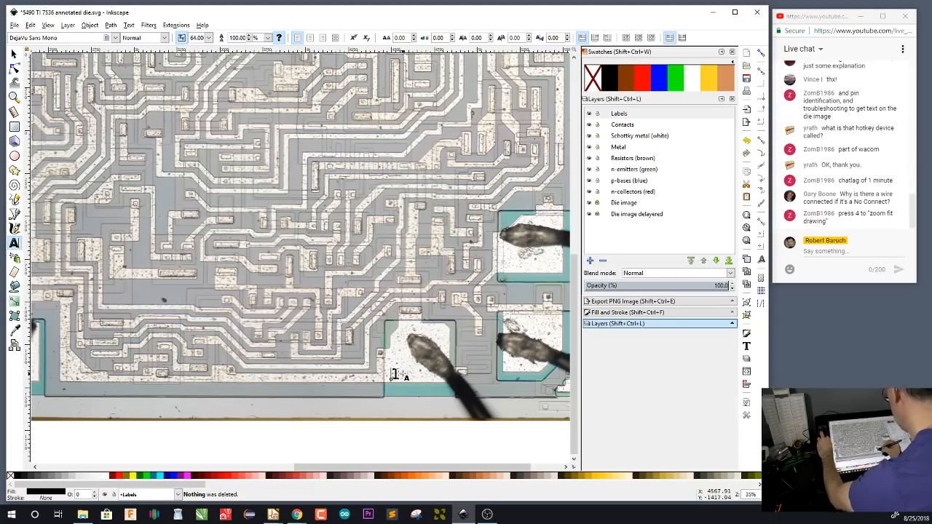
key(Delete)
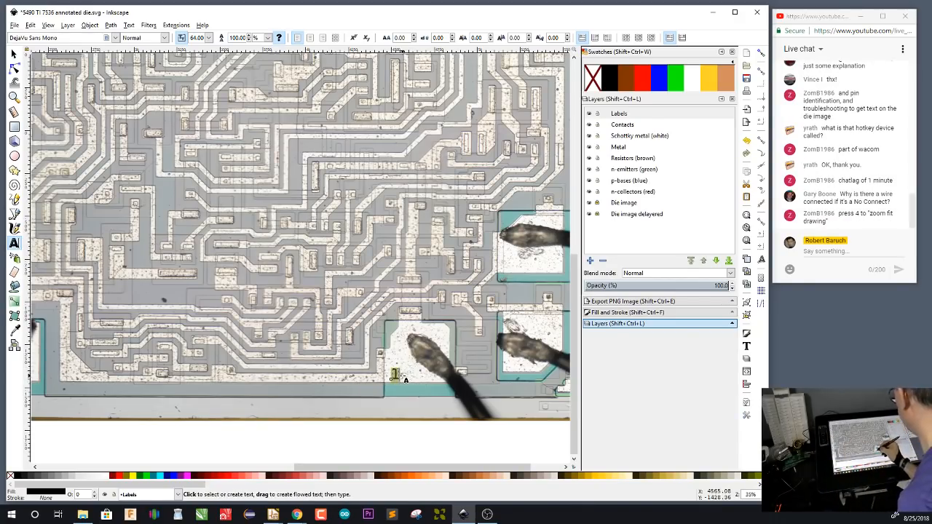
click(393, 375)
text(5)
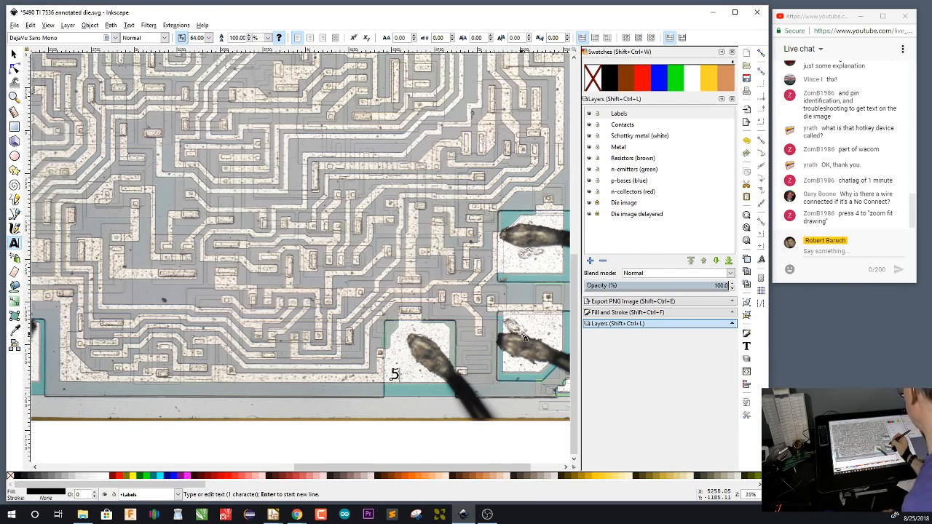
drag(516, 336, 387, 348)
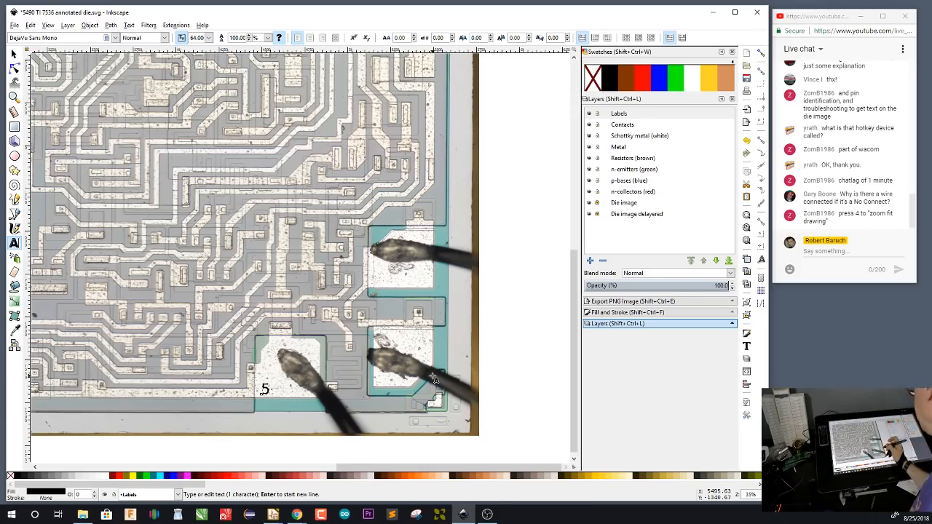
key(F4)
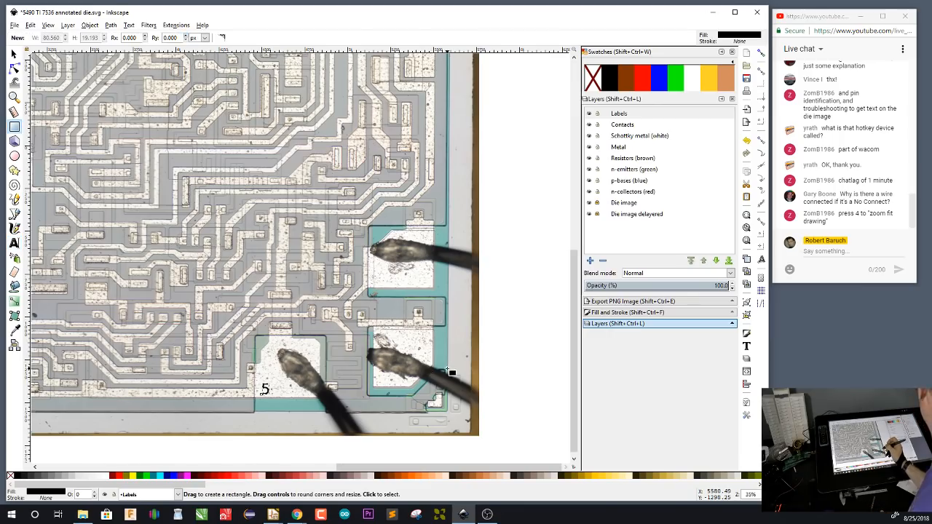
drag(473, 9, 474, 11)
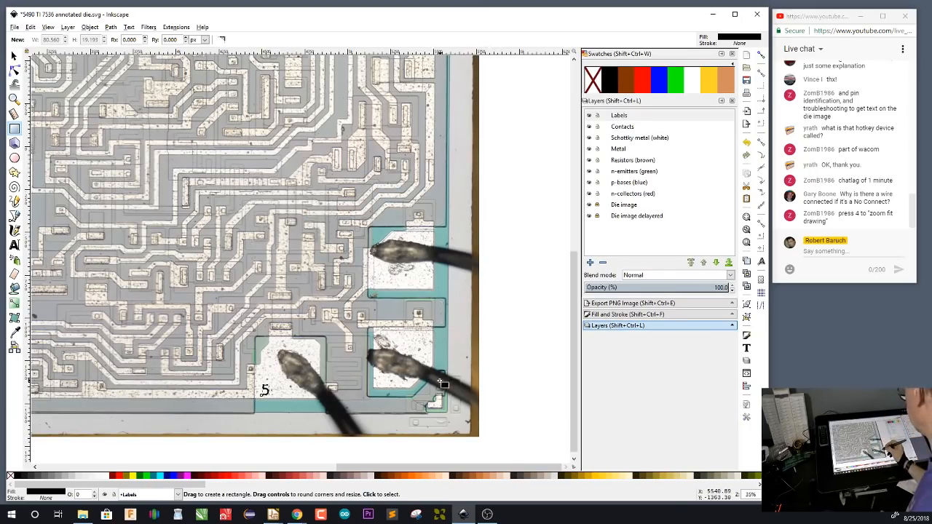
key(F1)
click(503, 294)
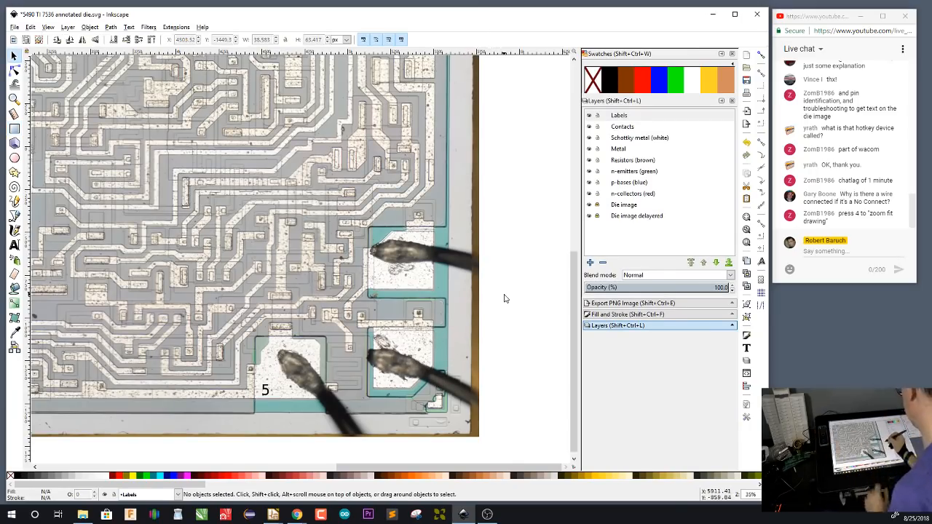
Copy the 5 label onto the bond pad at the die's lower-right corner and change the copy to 6
key(4)
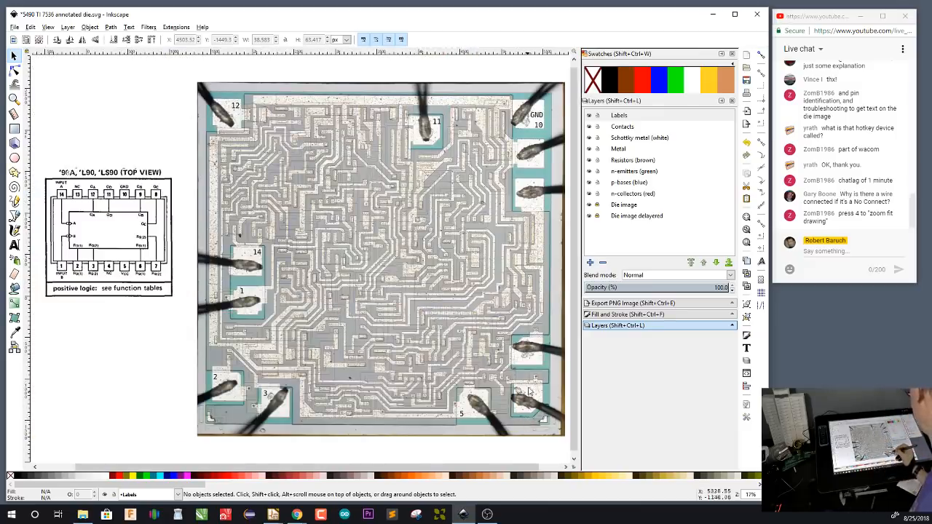
drag(531, 393, 390, 353)
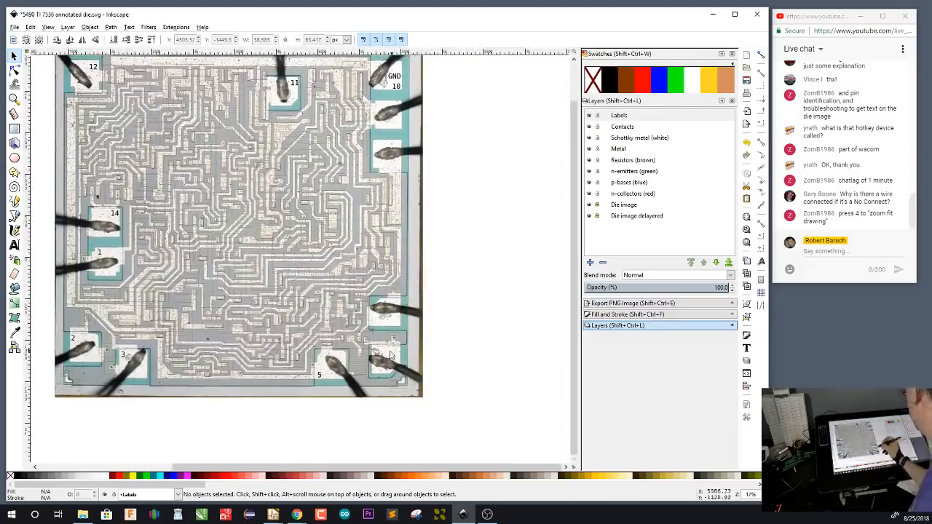
scroll(390, 356, up, 1)
scroll(389, 356, up, 3)
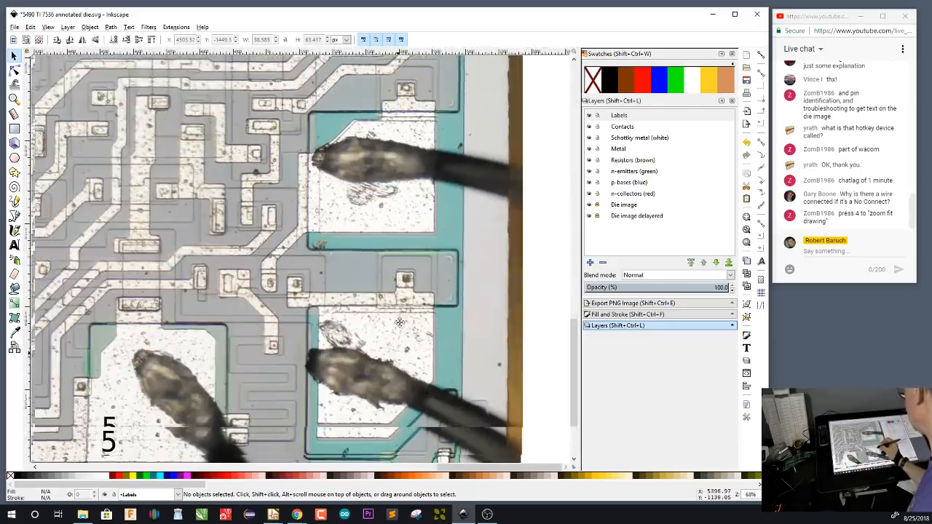
drag(397, 356, 398, 309)
click(108, 392)
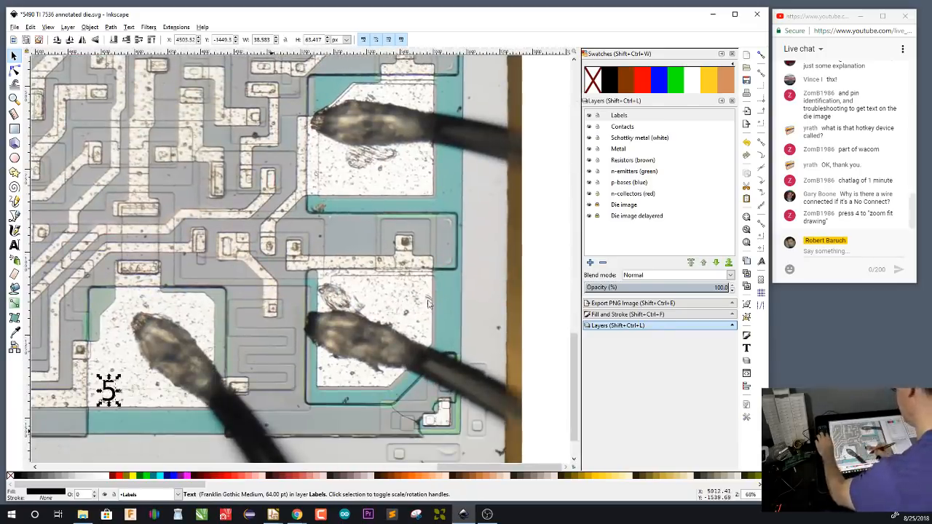
key(ctrl+v)
key(t)
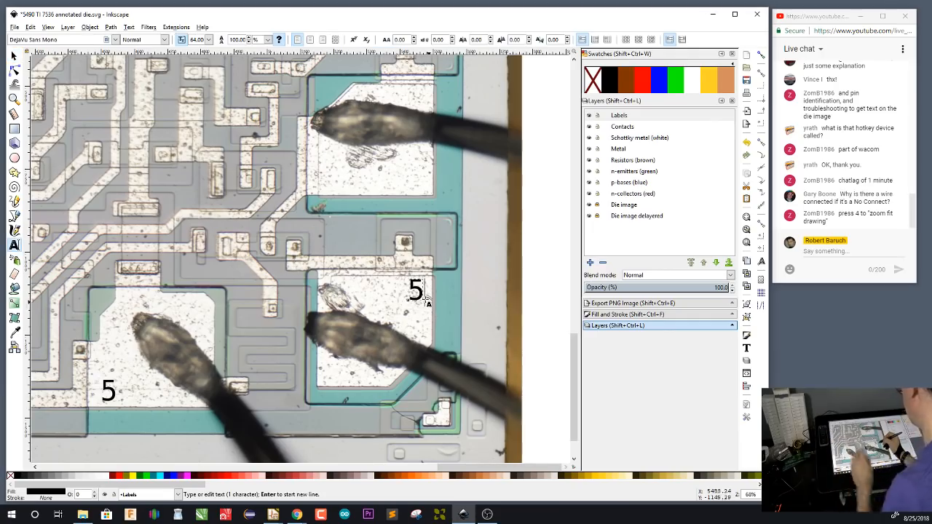
key(BackSpace)
text(6)
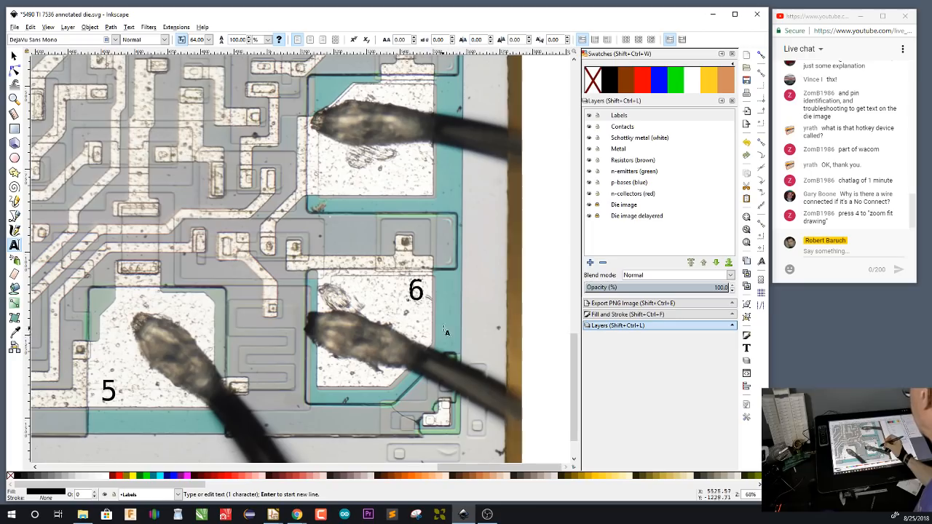
key(Escape)
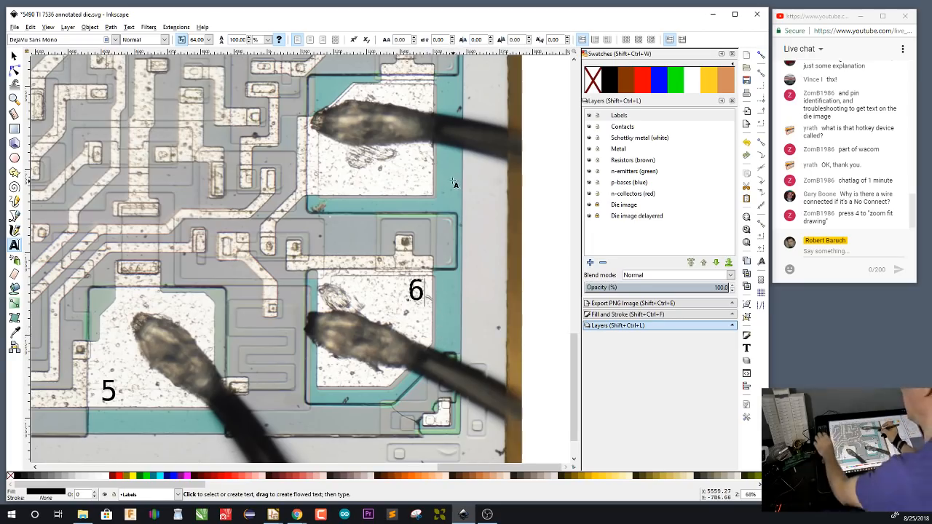
Paste the number label onto the bond pad directly above pad 6 and change it to 7
drag(451, 183, 454, 240)
key(F1)
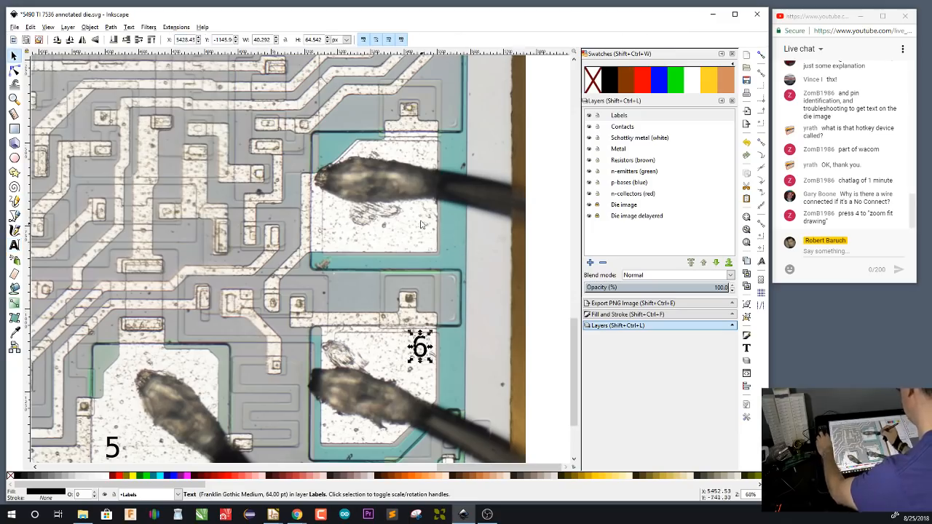
key(ctrl+v)
double_click(428, 234)
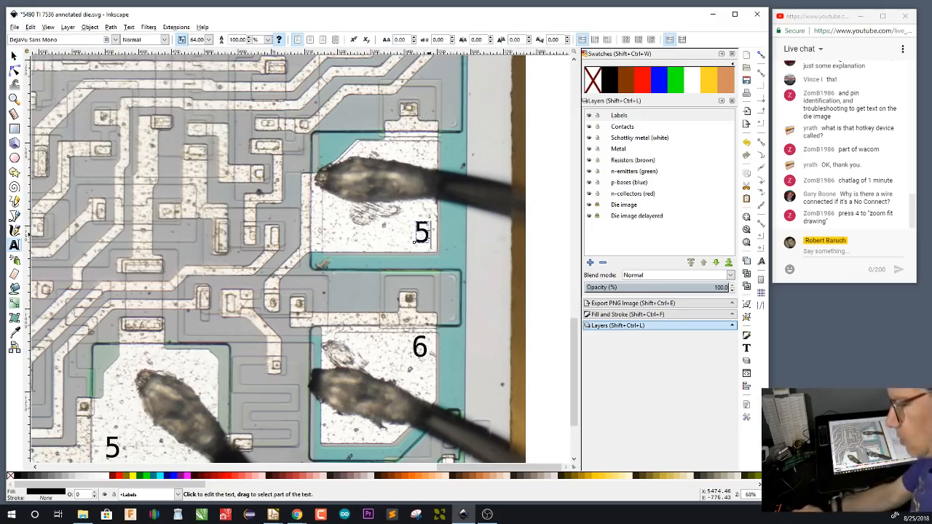
key(BackSpace)
text(7)
key(Escape)
Paste the number label onto the lowest of the three upper bond pads on the die's right edge and change it to 8
drag(481, 154, 474, 428)
drag(483, 124, 476, 395)
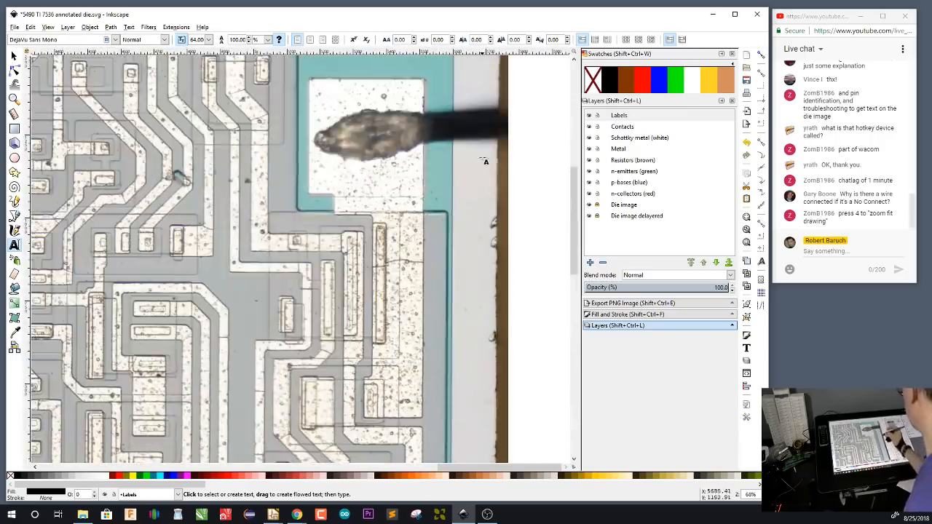
drag(485, 161, 485, 279)
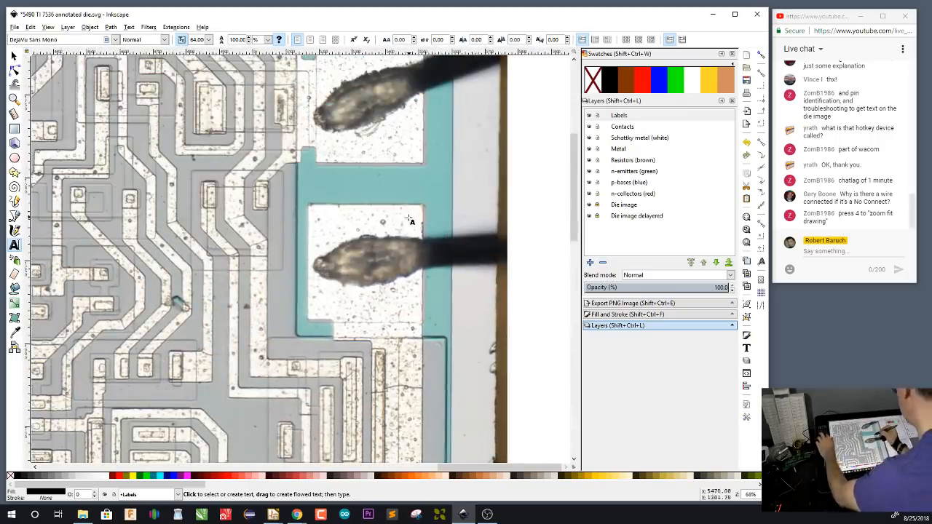
click(405, 230)
text(5)
key(Escape)
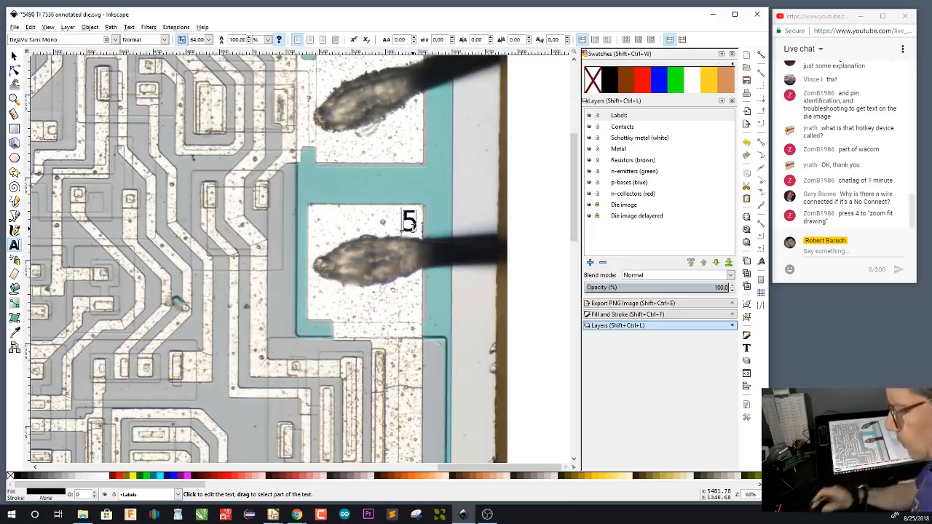
click(409, 222)
key(BackSpace)
text(8)
key(Escape)
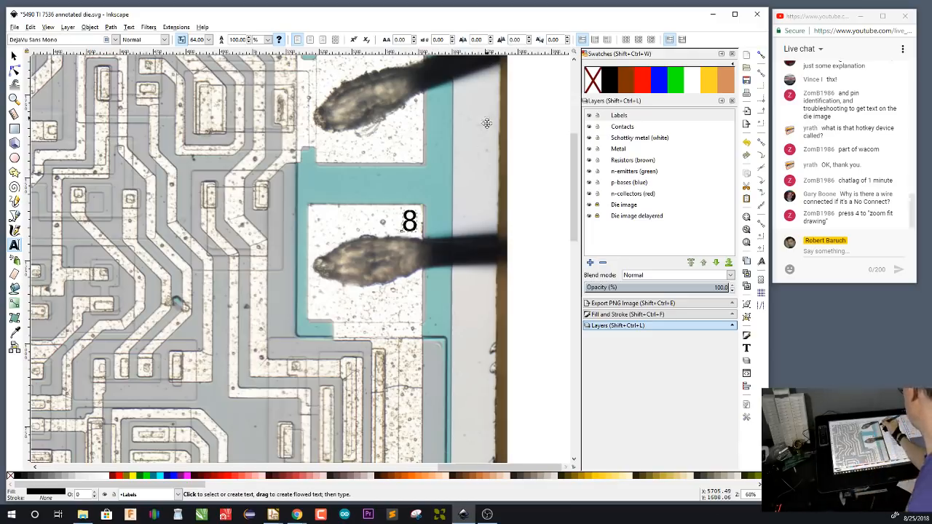
Paste the number label onto the bond pad between the GND 10 pad and pad 8 and change it to 9
scroll(411, 331, up, 5)
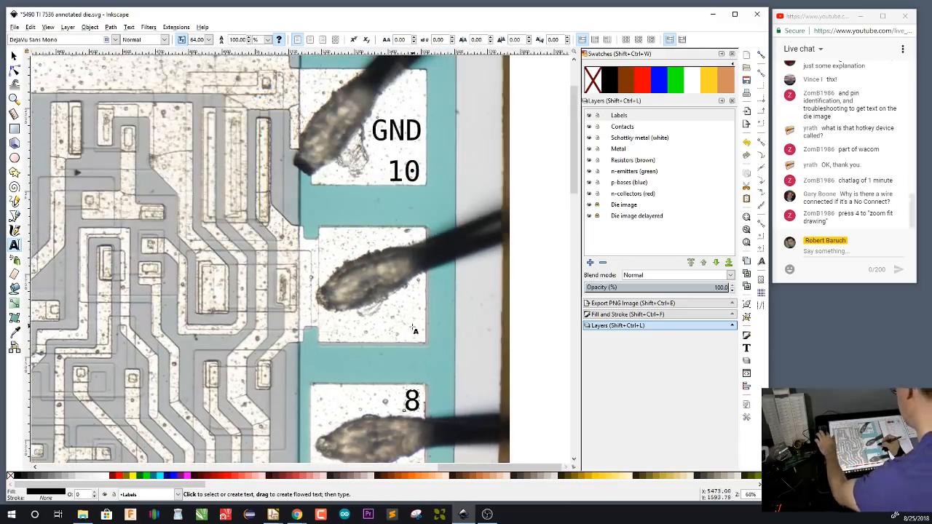
click(400, 337)
text(5)
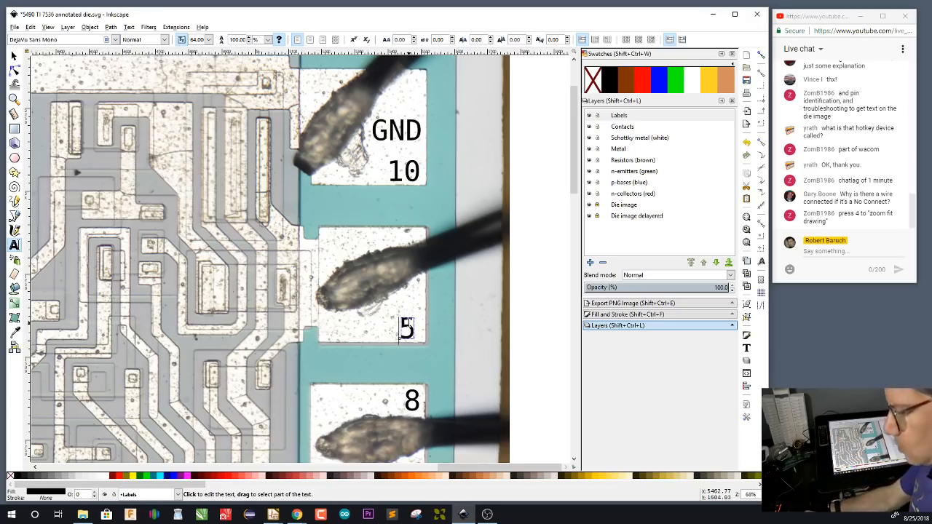
key(BackSpace)
text(9)
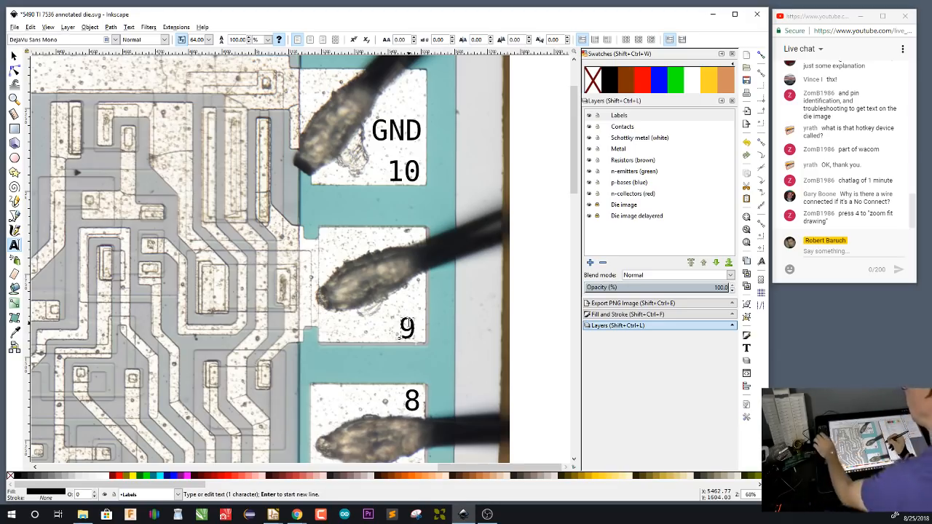
Copy the GND label onto bond pad 5 at the die's bottom edge and change the copy to VCC
key(F1)
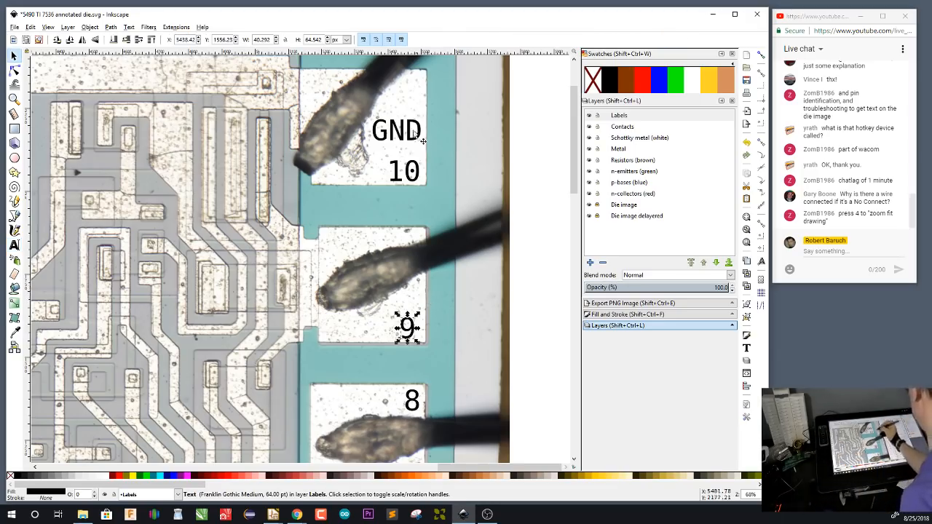
click(419, 138)
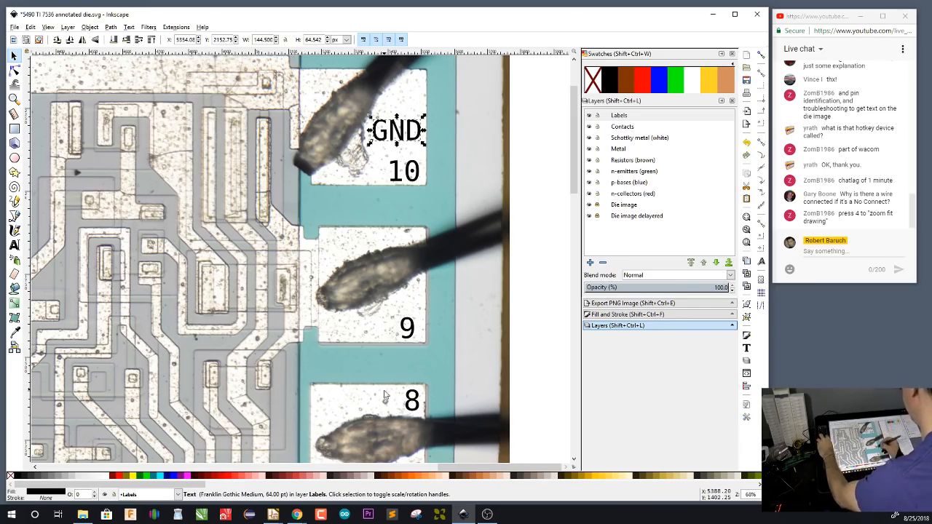
scroll(460, 172, down, 10)
scroll(460, 172, down, 10)
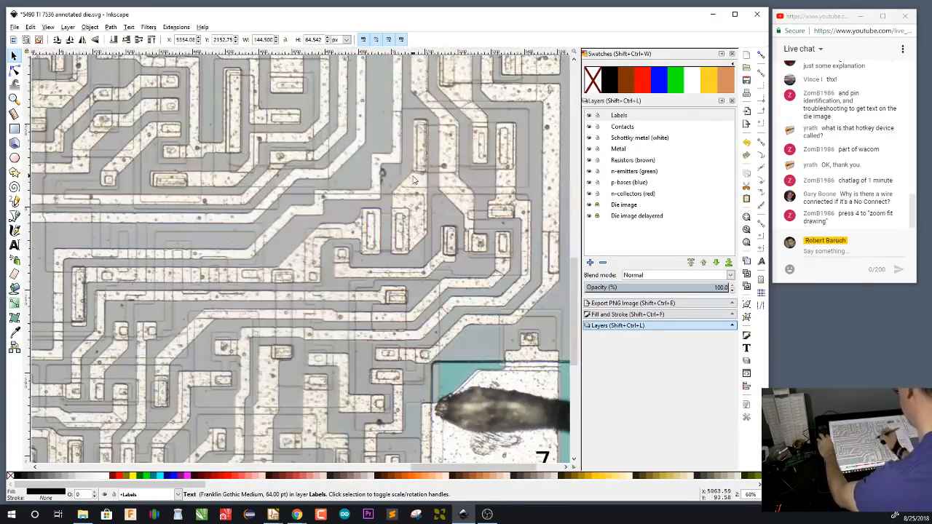
scroll(455, 176, down, 5)
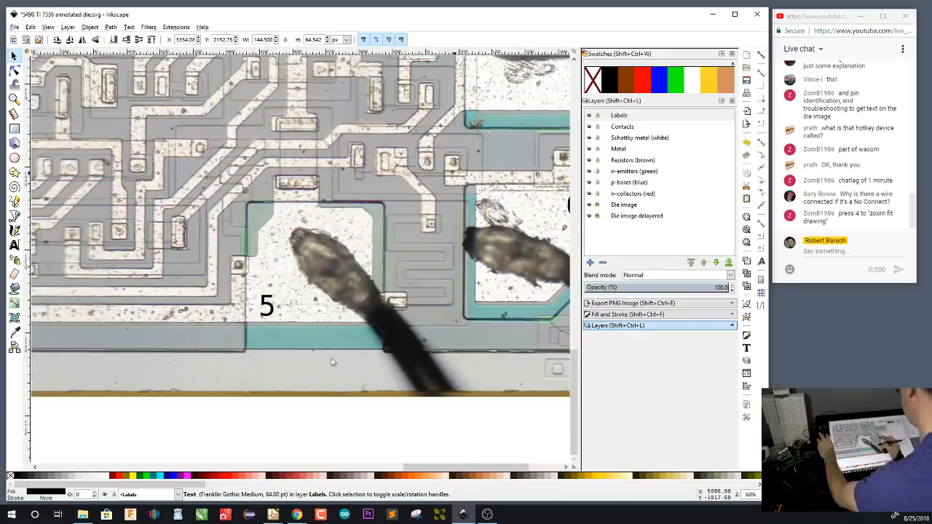
key(ctrl+v)
double_click(354, 232)
key(BackSpace)
key(BackSpace)
key(BackSpace)
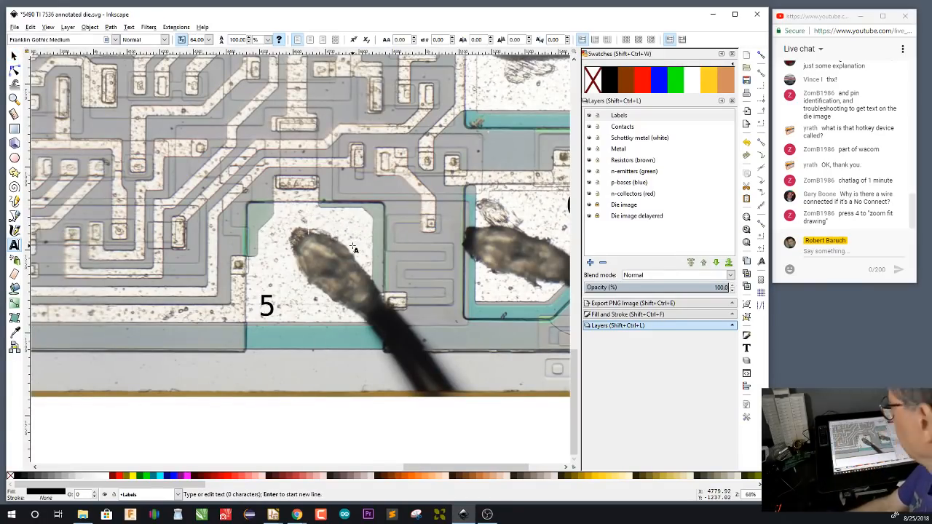
text(VCC)
key(F1)
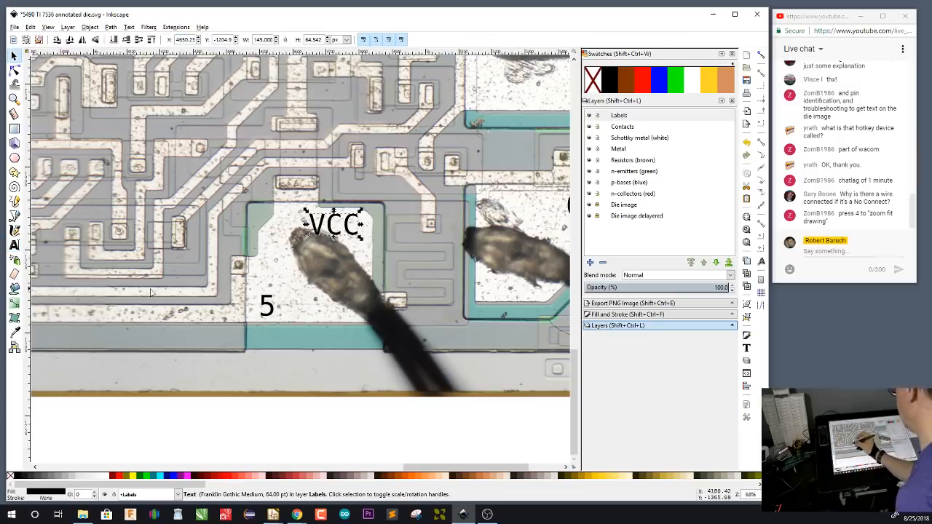
Check the pinout diagram for the signal names of pins 2 to 7
drag(93, 270, 499, 294)
drag(226, 292, 491, 286)
drag(227, 265, 457, 293)
drag(181, 204, 444, 341)
drag(225, 180, 318, 425)
drag(334, 265, 433, 328)
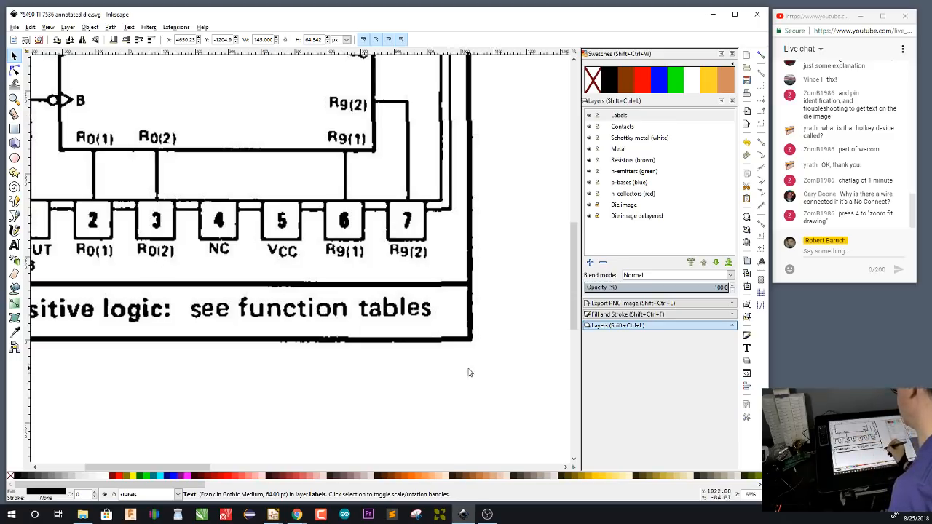
drag(473, 370, 174, 226)
drag(401, 385, 422, 174)
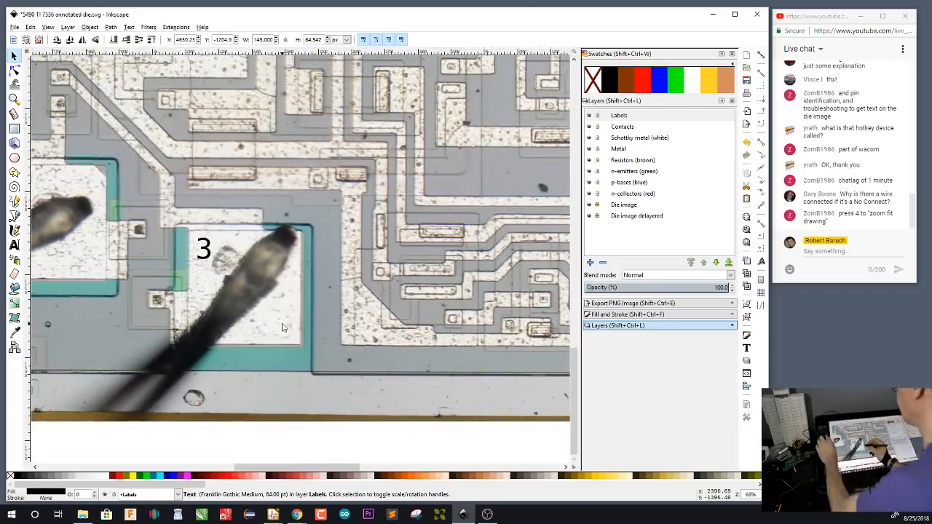
Copy the 3 label within bond pad 3, change the copy to R0(2) and place it along the pad's lower edge
click(213, 253)
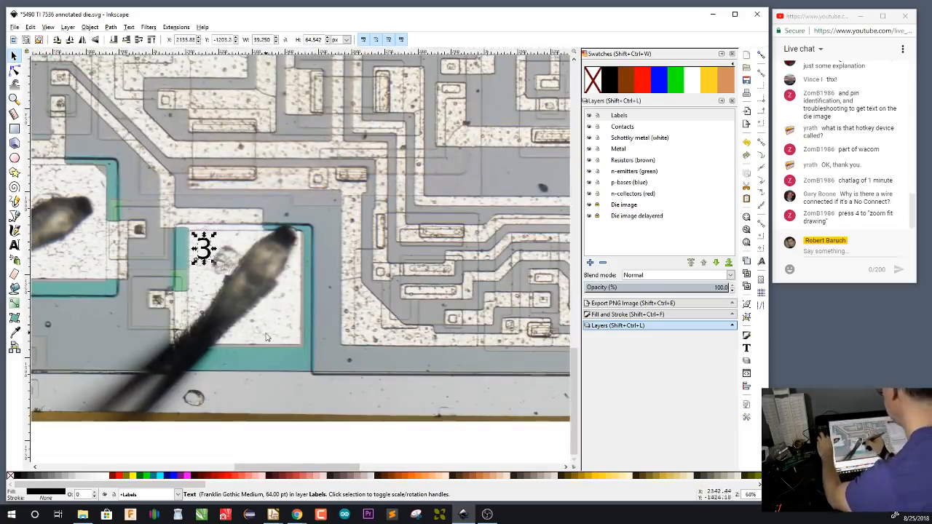
key(ctrl+v)
key(t)
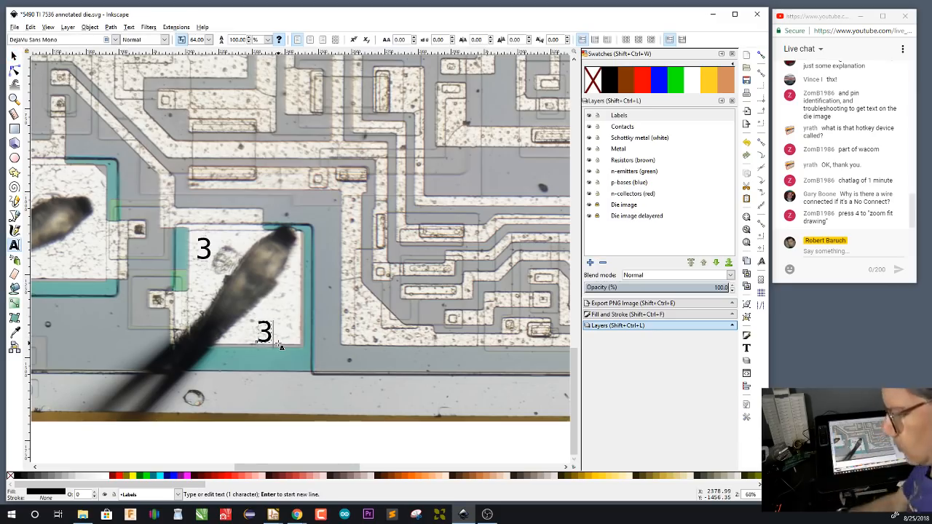
key(BackSpace)
text(R0{)
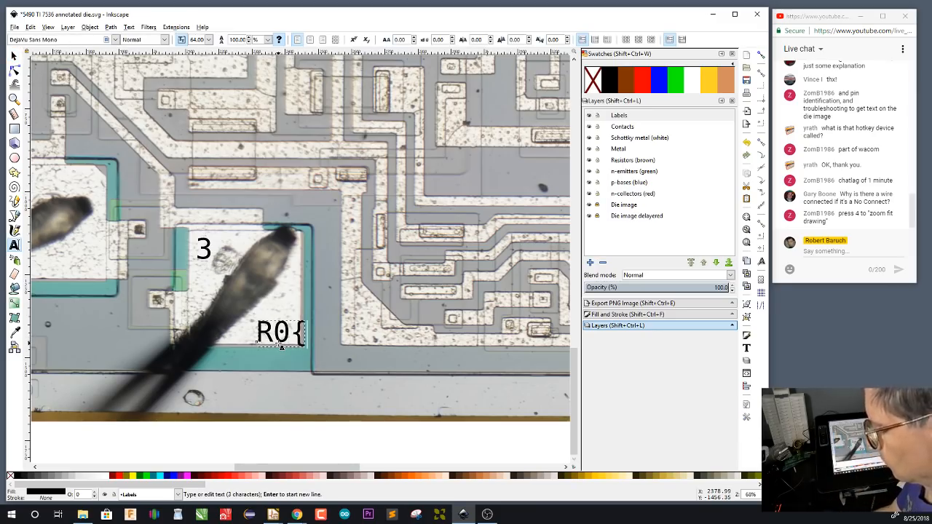
key(BackSpace)
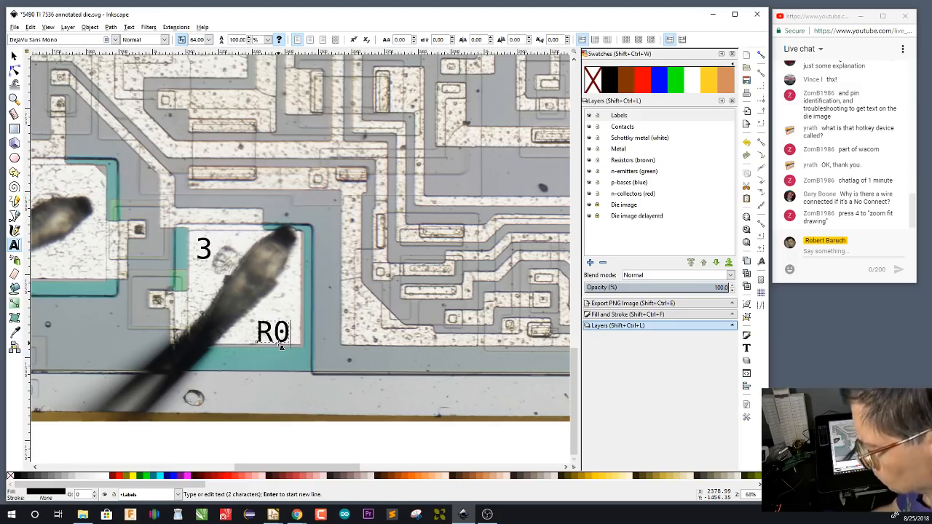
text((3)
key(BackSpace)
text(2))
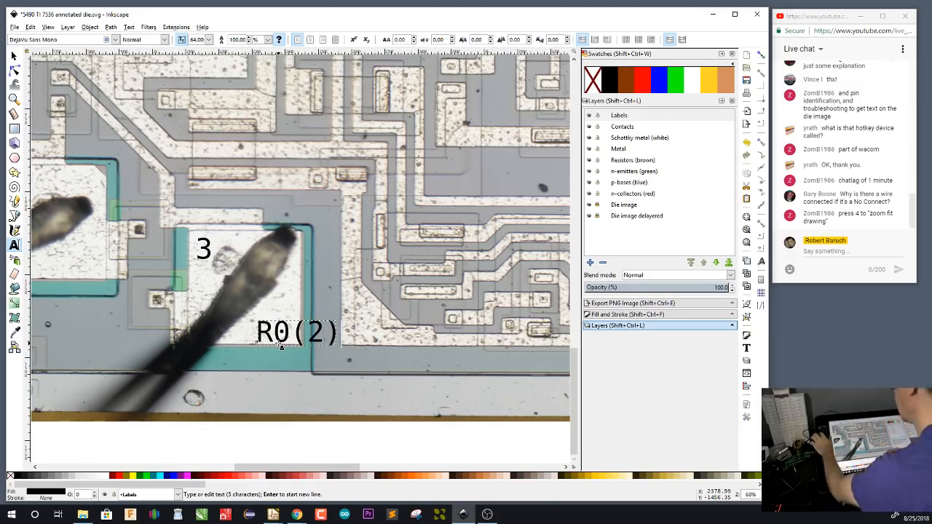
key(F1)
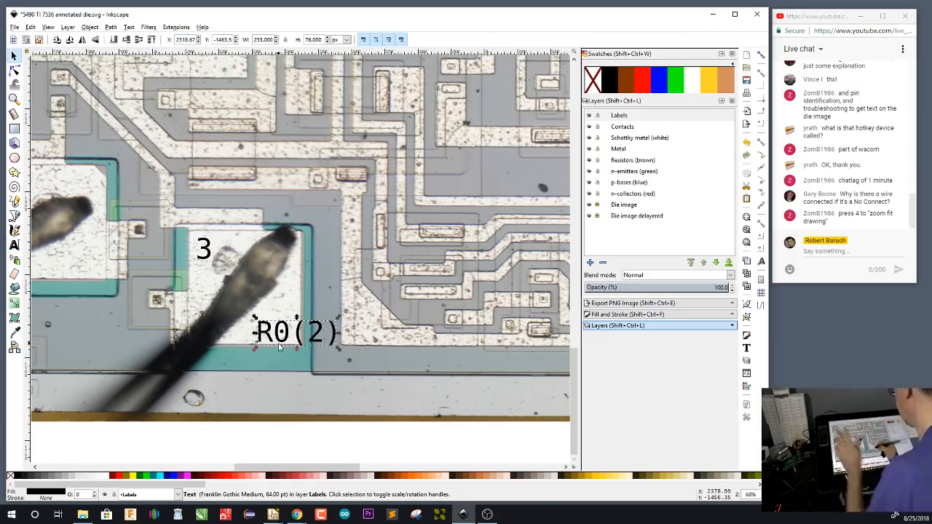
drag(297, 335, 279, 334)
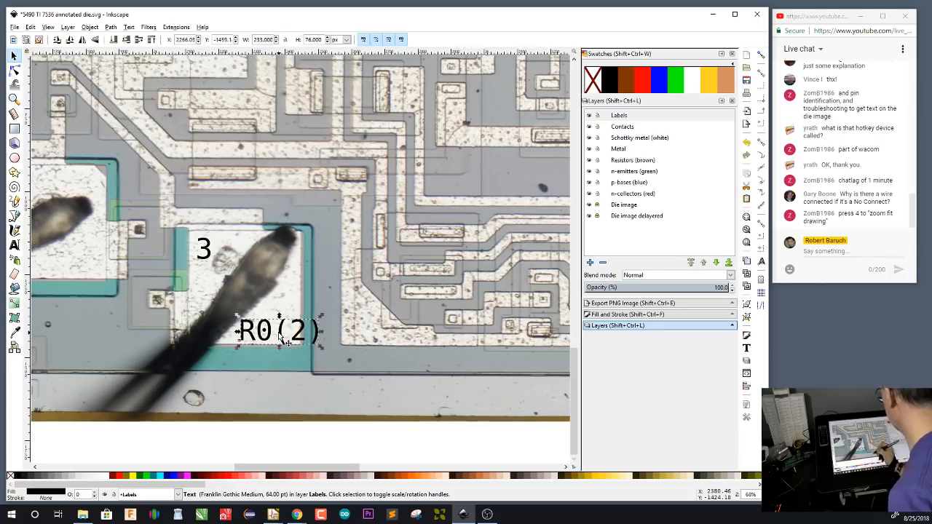
Copy the R0(2) label onto the lower part of bond pad 2 and change the copy to R0(1)
drag(314, 286, 478, 315)
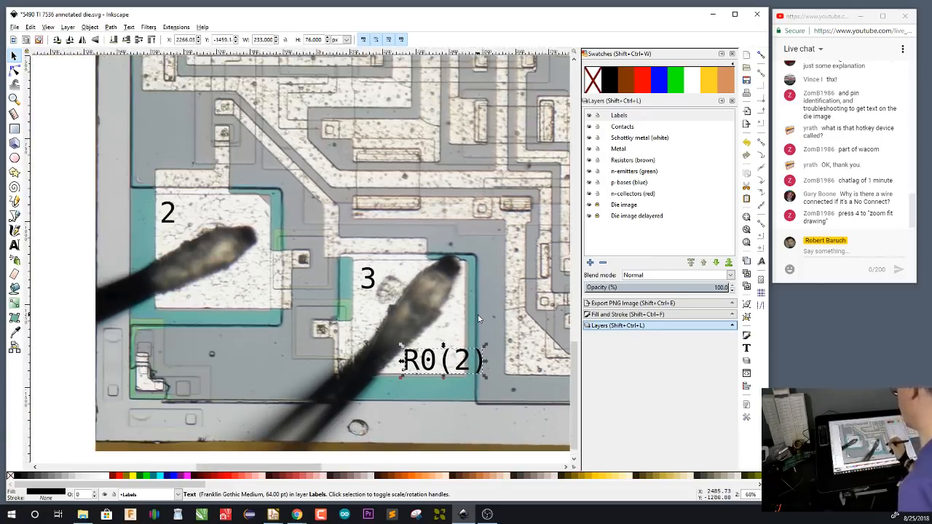
key(ctrl+v)
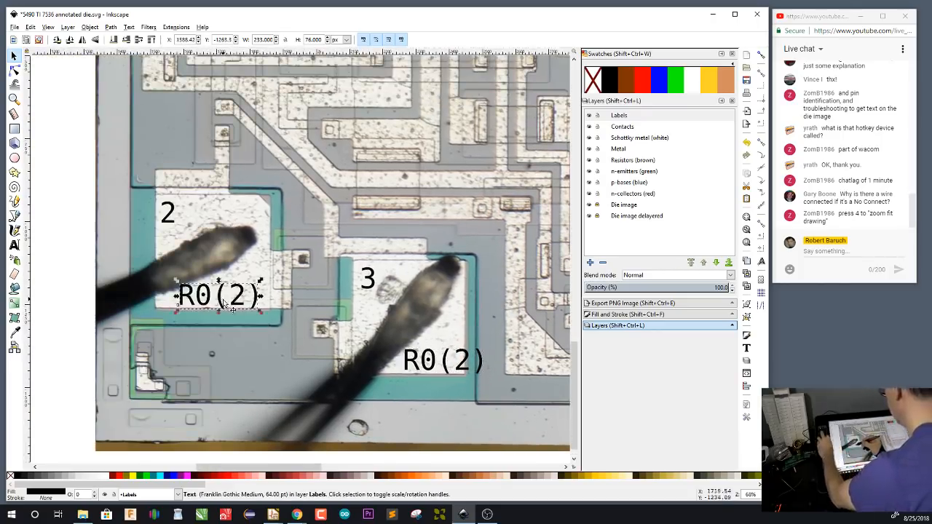
double_click(225, 306)
key(Delete)
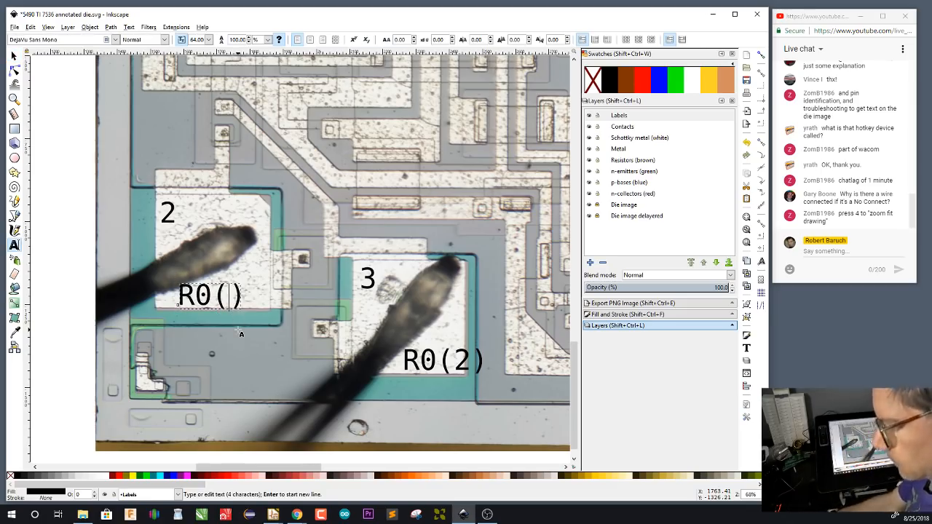
text(1)
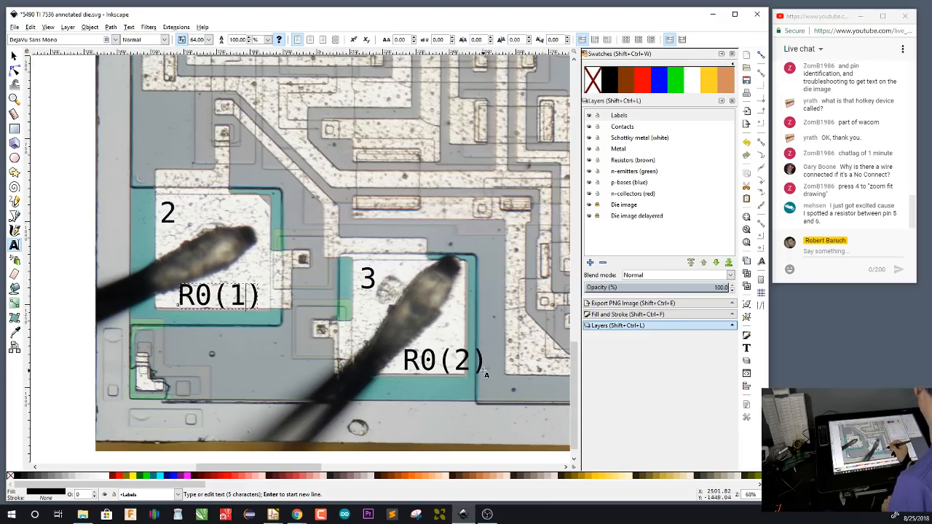
Examine the die area between bond pads 5 and 6 for a resistor
drag(366, 134, 364, 290)
drag(477, 309, 144, 197)
drag(487, 326, 158, 254)
drag(518, 329, 412, 384)
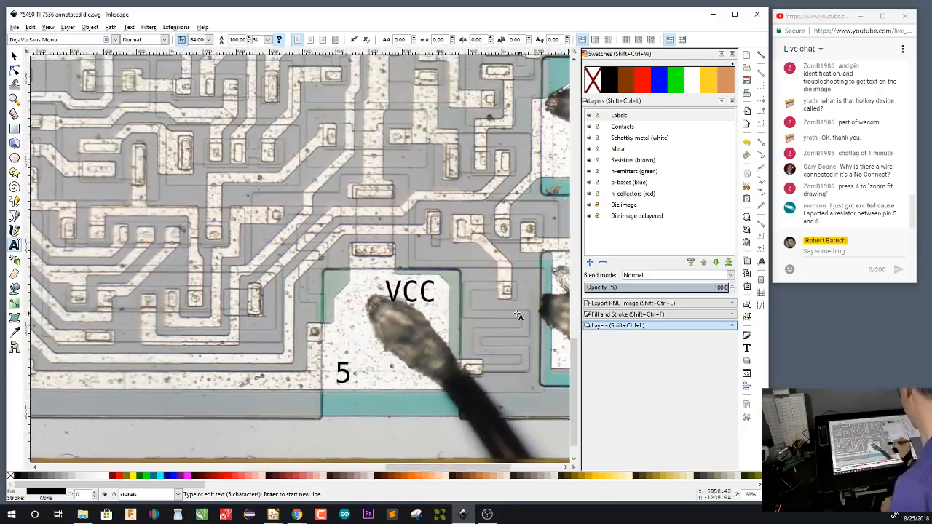
drag(517, 332, 357, 315)
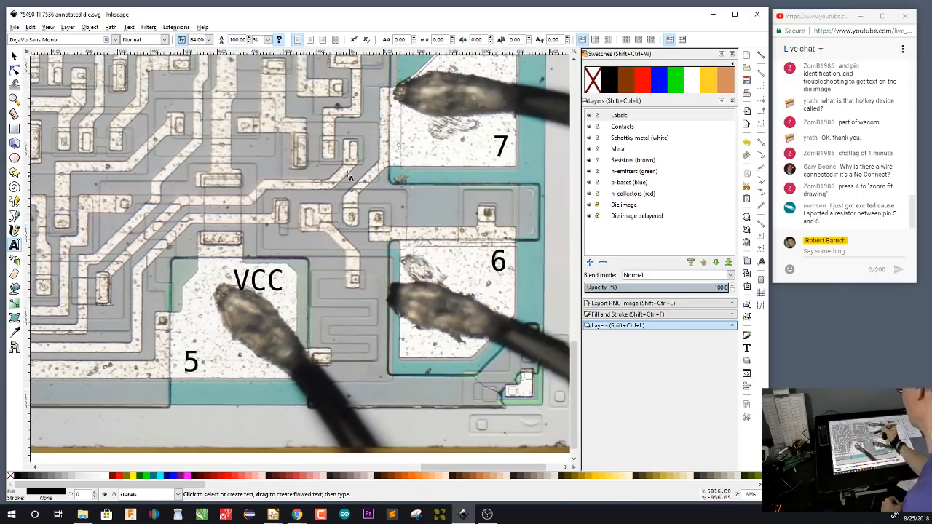
drag(106, 280, 497, 337)
drag(180, 279, 420, 290)
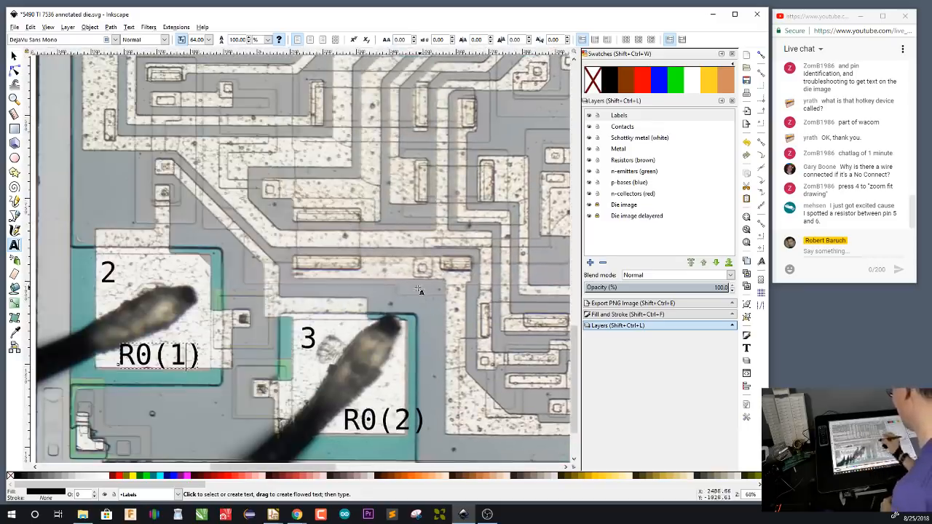
Paste the R0(2) label onto bond pad 1, change it to B and move it towards the pad's right edge
drag(244, 176, 344, 208)
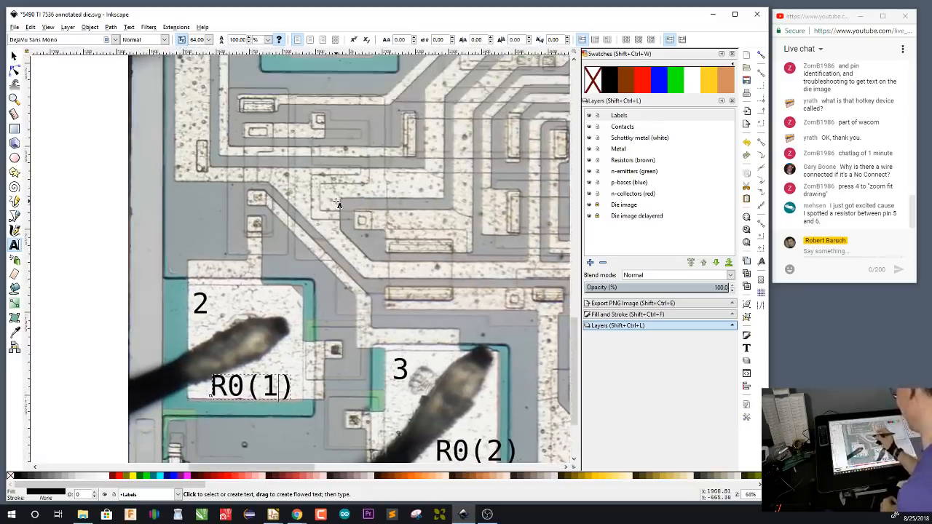
drag(370, 177, 366, 217)
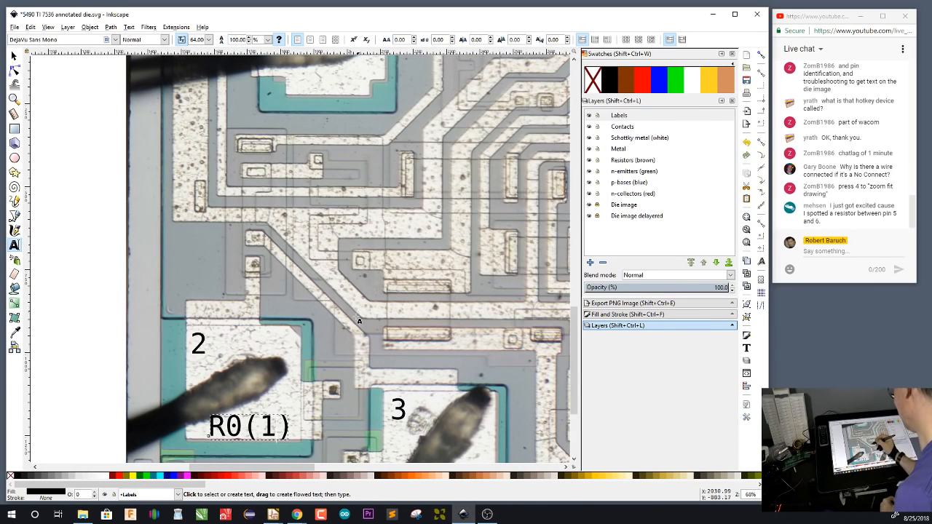
drag(239, 222, 283, 324)
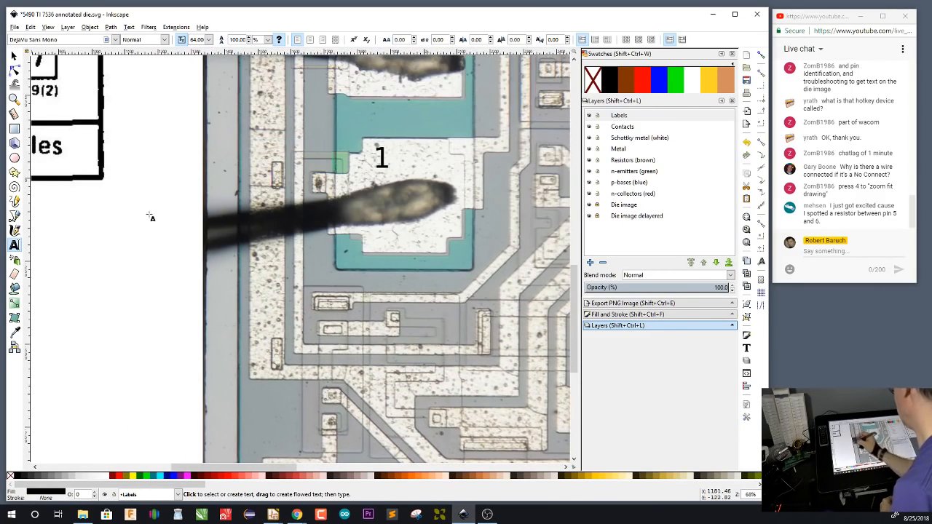
drag(150, 216, 488, 344)
drag(315, 320, 129, 325)
drag(453, 334, 211, 328)
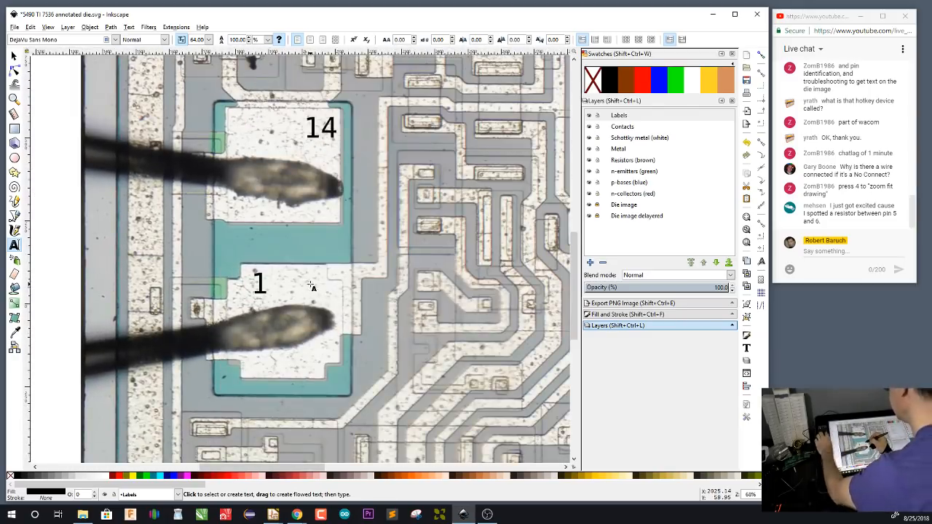
click(274, 293)
text(R0(2))
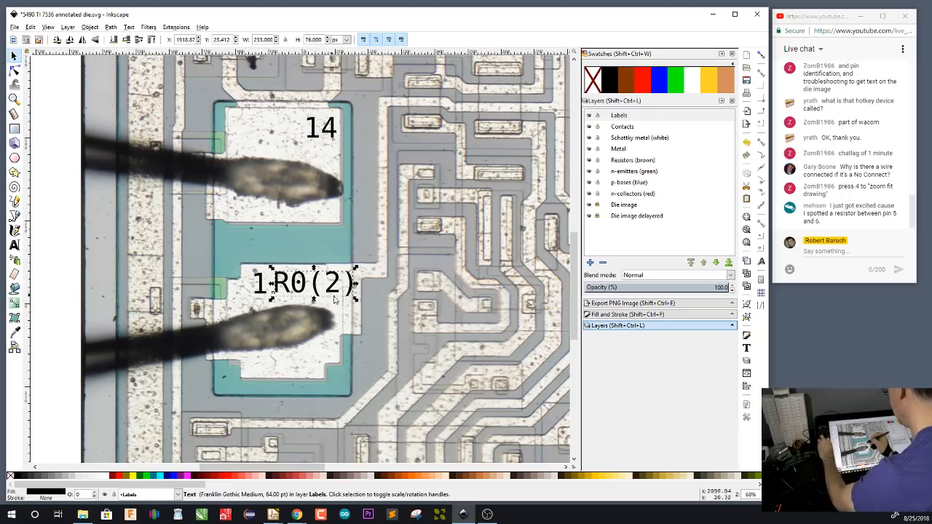
key(BackSpace)
key(BackSpace)
key(BackSpace)
key(BackSpace)
key(BackSpace)
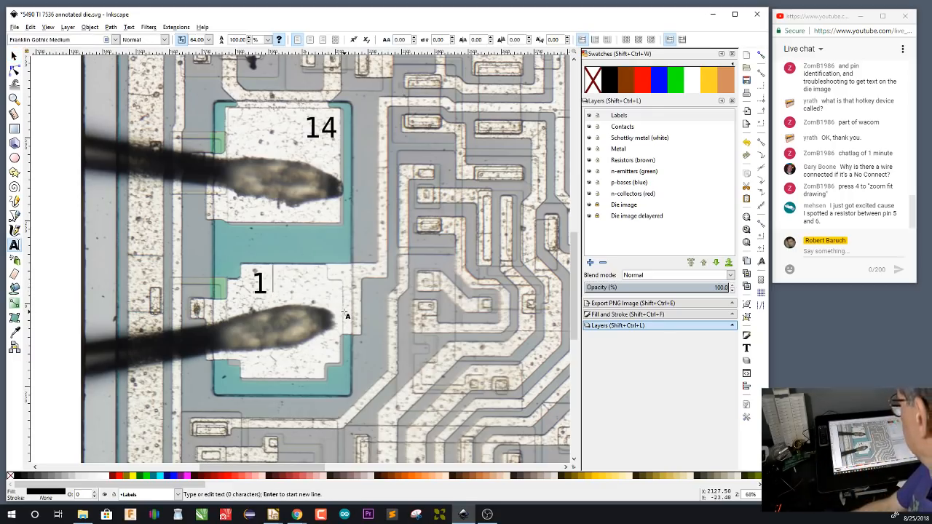
text(B)
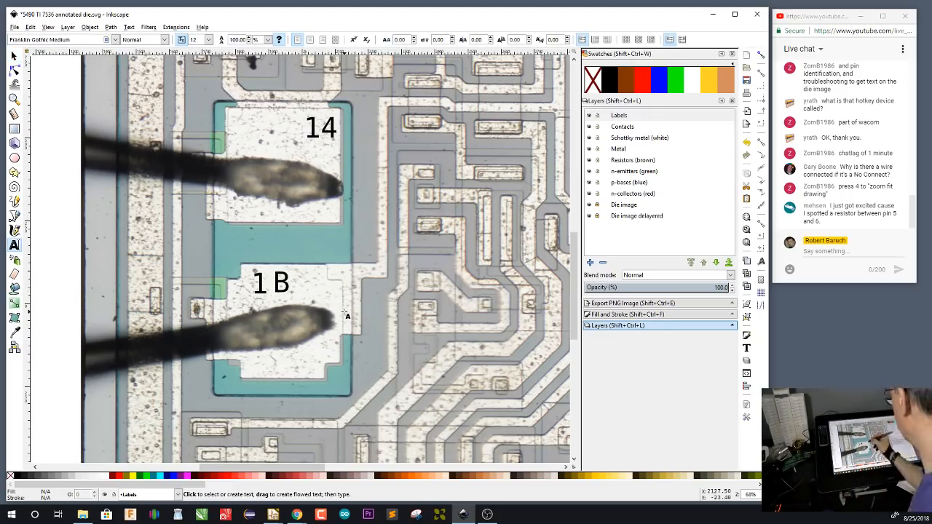
key(Escape)
key(F1)
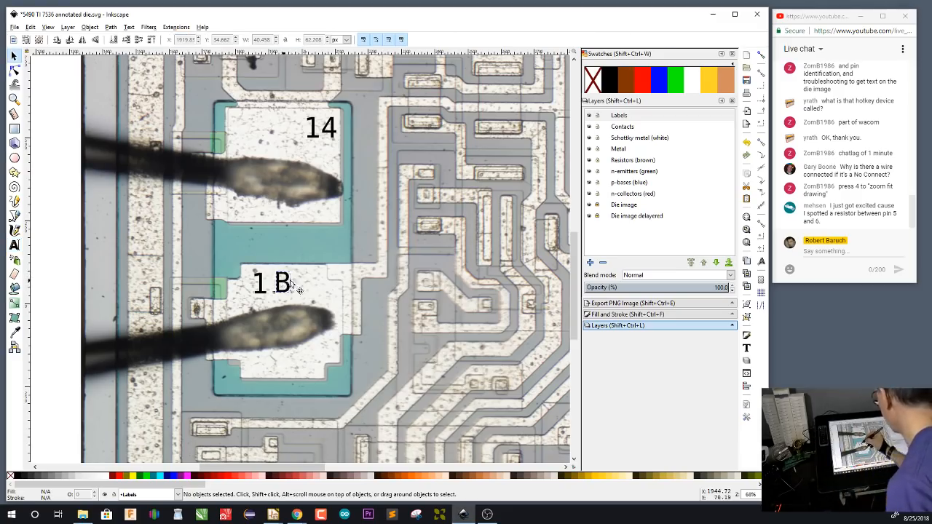
drag(291, 281, 329, 286)
Copy the B label onto the upper-left part of bond pad 14 and change the copy to A
key(ctrl+c)
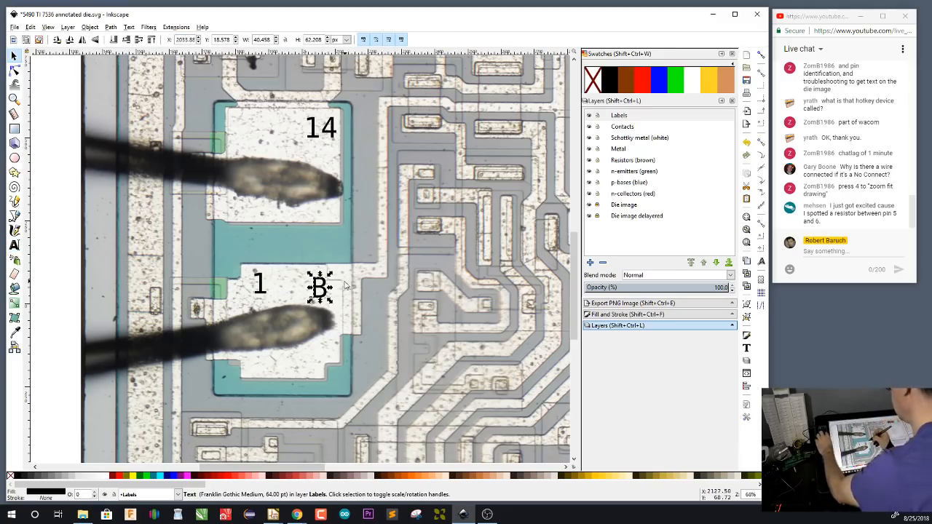
key(ctrl+v)
key(F8)
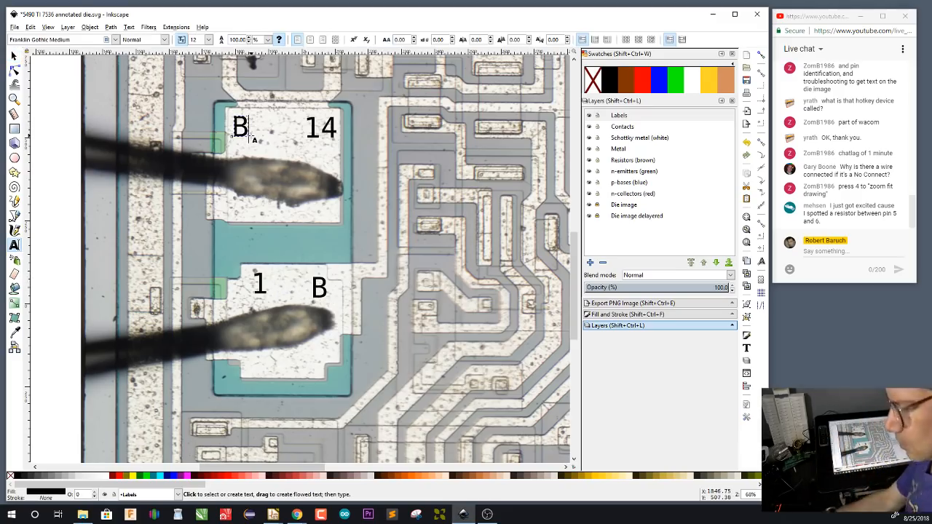
key(BackSpace)
text(A)
key(F1)
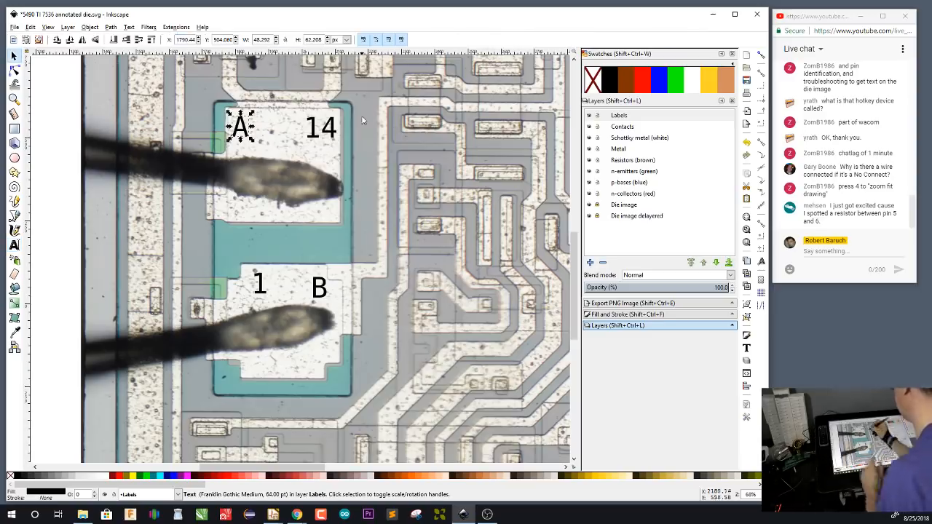
Duplicate the 12 label twice, placing one copy below it on bond pad 12 and the other on the die's upper margin
scroll(408, 182, up, 10)
scroll(409, 182, up, 15)
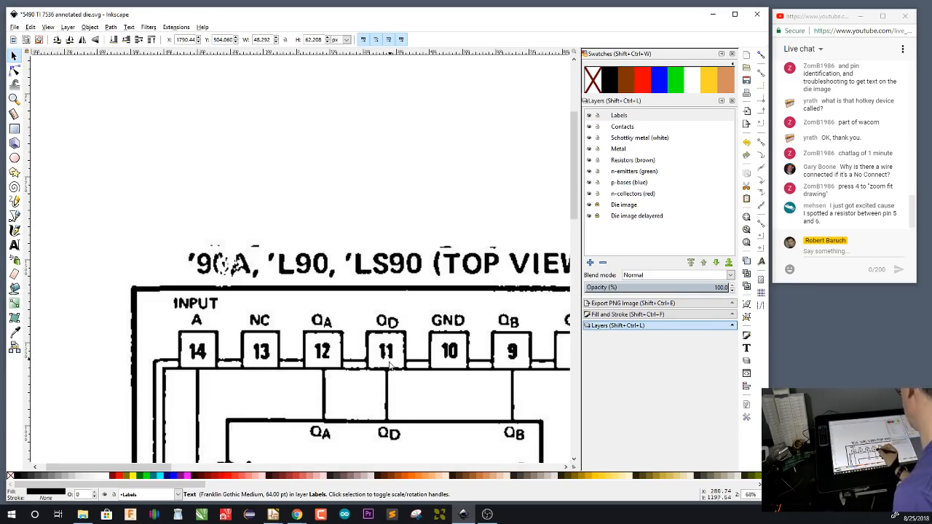
drag(529, 329, 153, 394)
drag(546, 98, 384, 288)
click(357, 249)
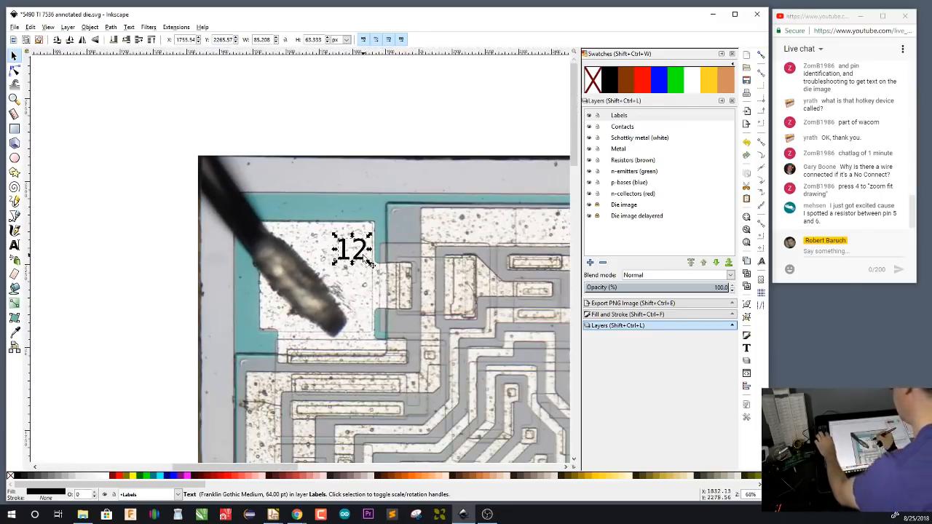
key(ctrl+v)
key(F8)
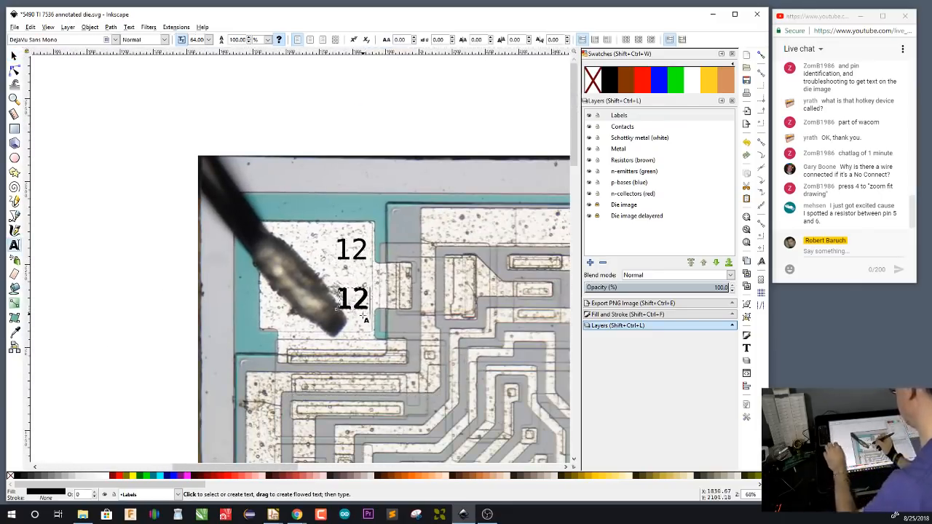
key(F1)
drag(367, 306, 419, 185)
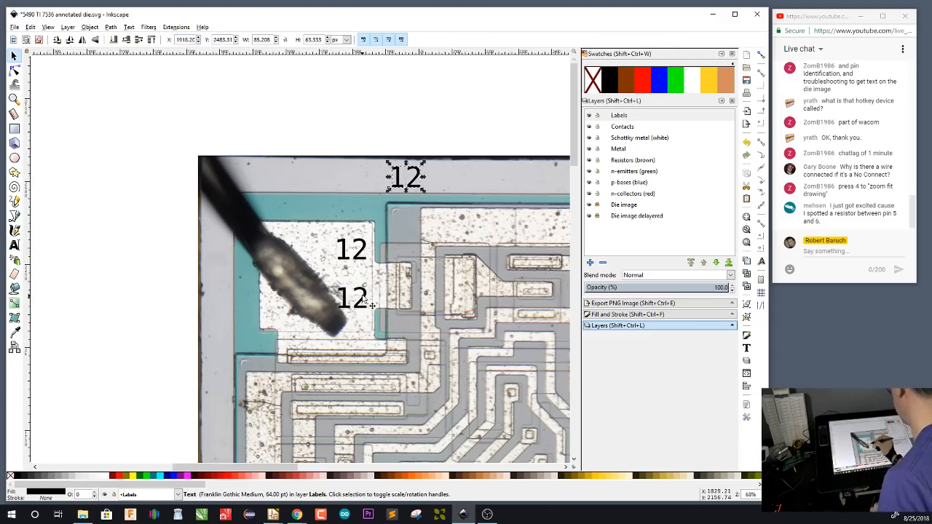
Change the lower 12 label on bond pad 12 to QA
click(362, 303)
key(F8)
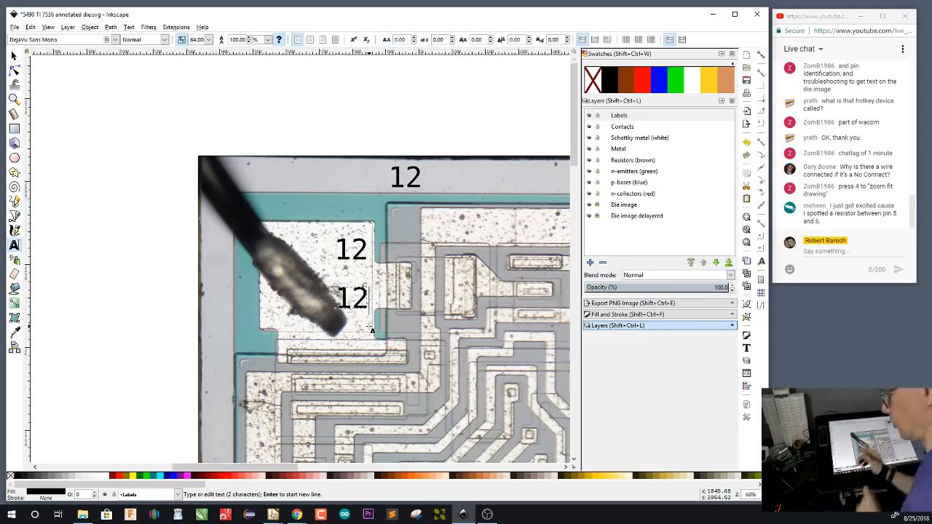
key(BackSpace)
key(BackSpace)
text(QA)
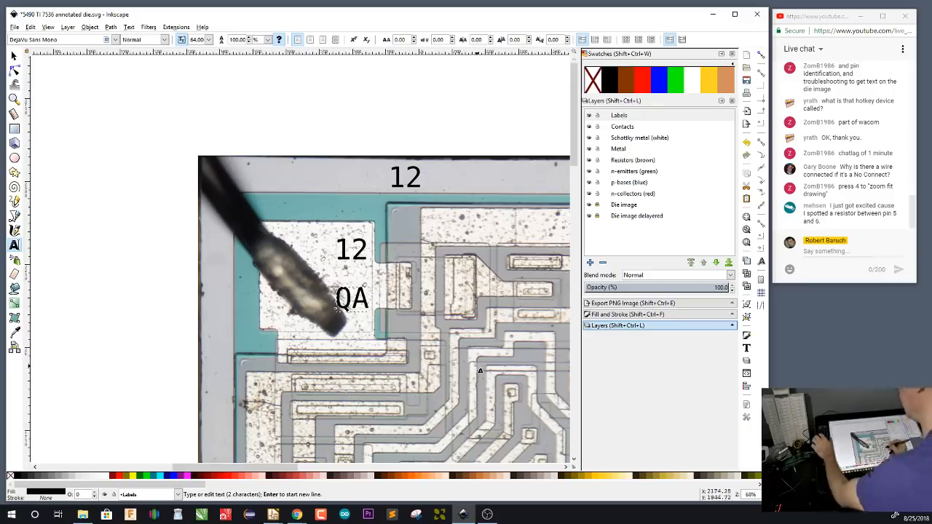
key(F1)
Move the spare 12 label along the die's upper margin and onto the lower-left part of bond pad 11
scroll(453, 323, right, 8)
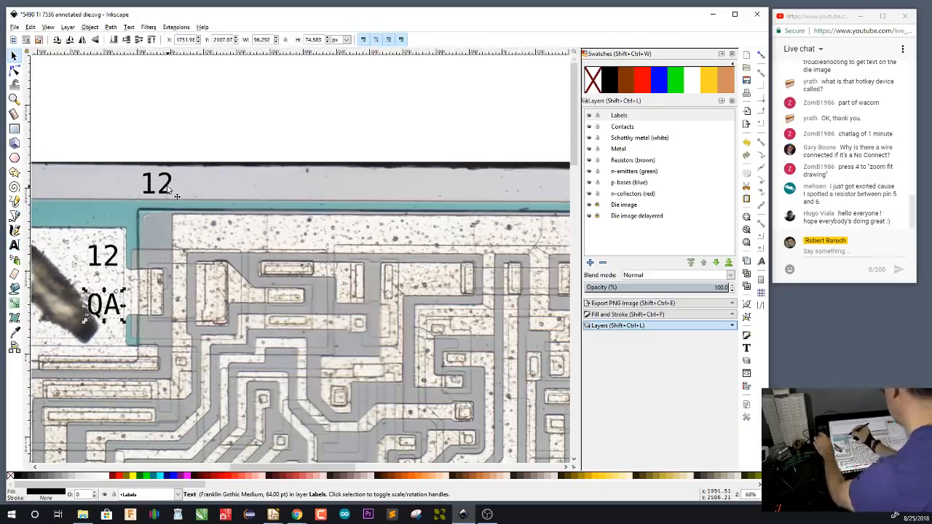
drag(175, 190, 526, 188)
scroll(230, 354, right, 9)
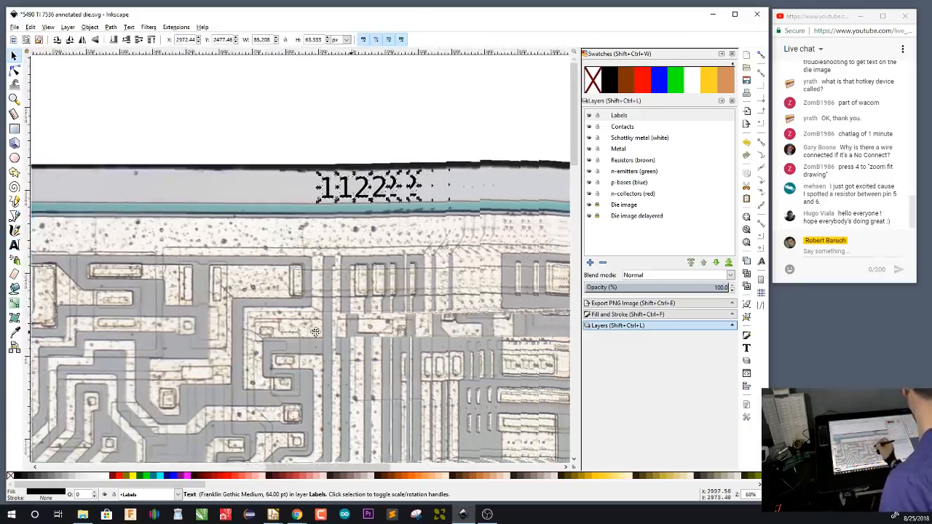
drag(218, 190, 482, 191)
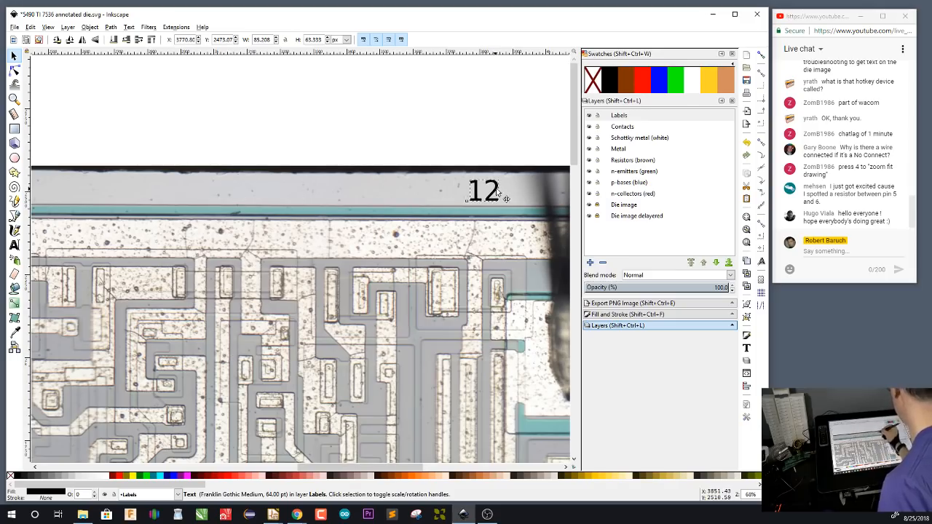
scroll(496, 368, right, 7)
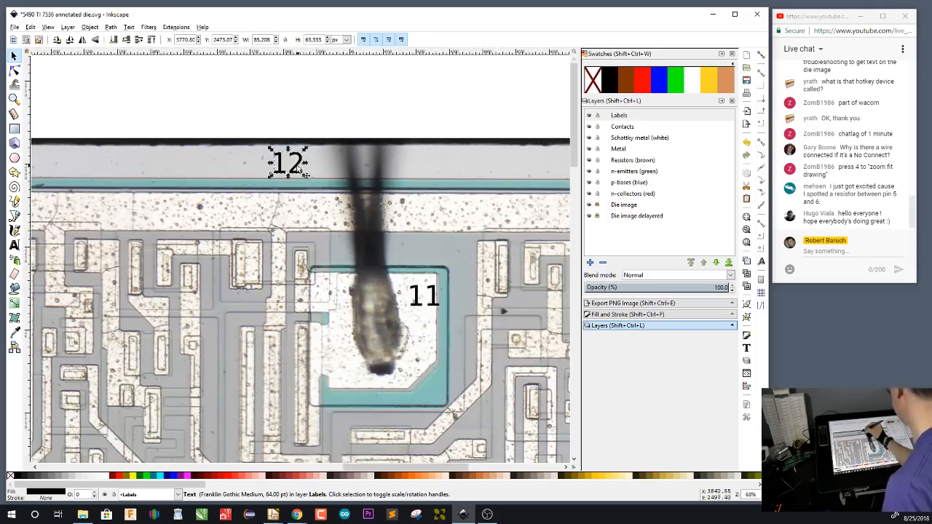
drag(288, 164, 343, 363)
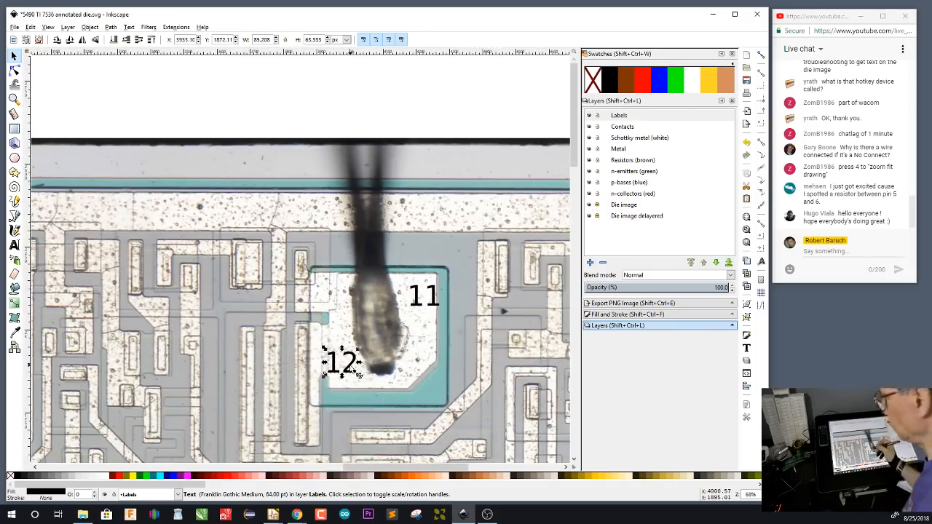
Change the 12 label on bond pad 11 to QD
double_click(356, 369)
key(BackSpace)
key(BackSpace)
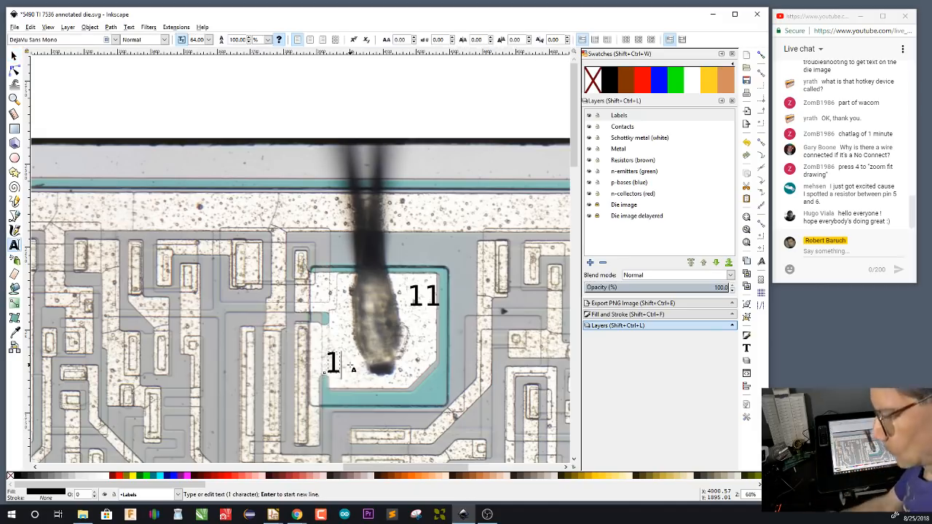
text(QD)
key(F1)
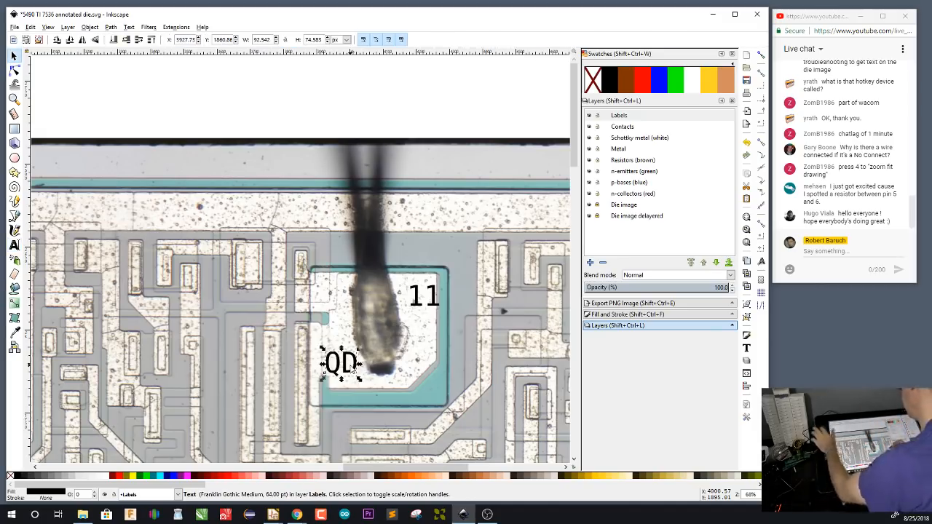
Copy the 9 label onto the lower-left part of bond pad 9 and change the copy to QB
drag(491, 362, 176, 320)
drag(534, 429, 458, 320)
click(451, 318)
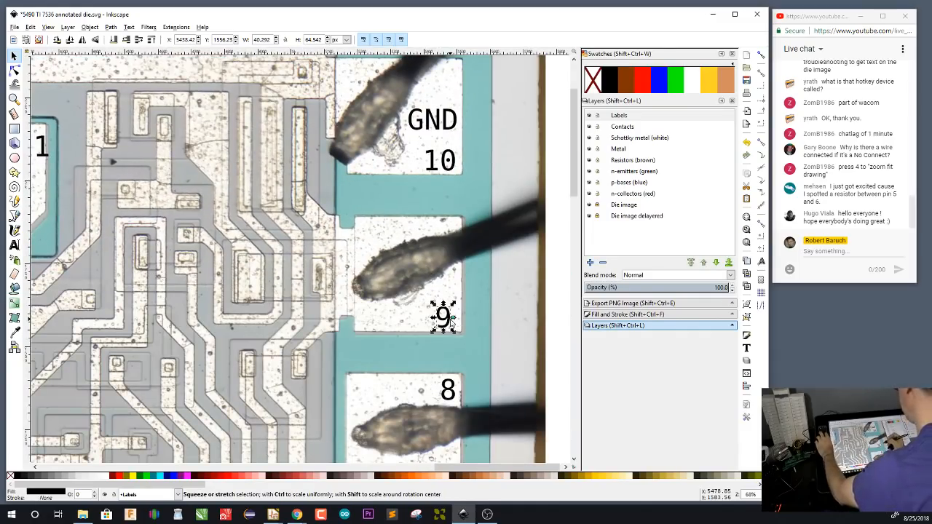
key(t)
click(376, 328)
text(9)
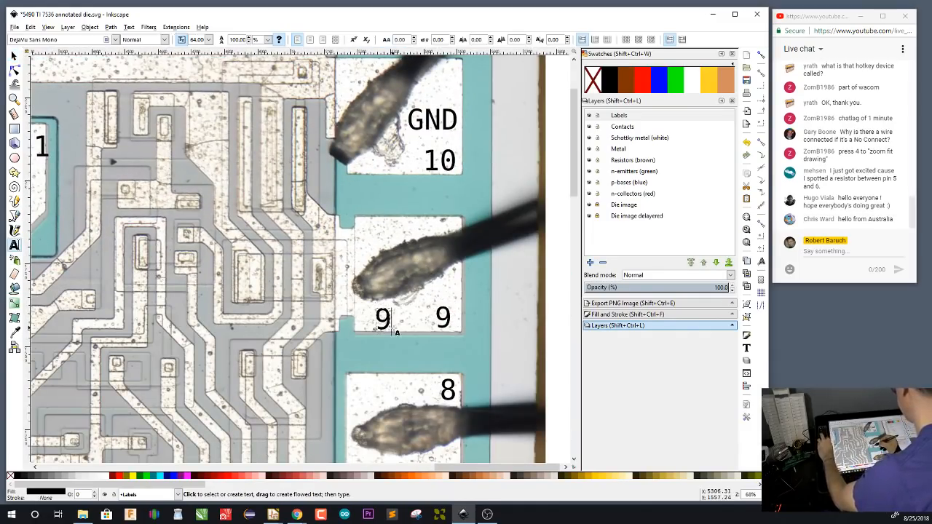
key(BackSpace)
text(QB)
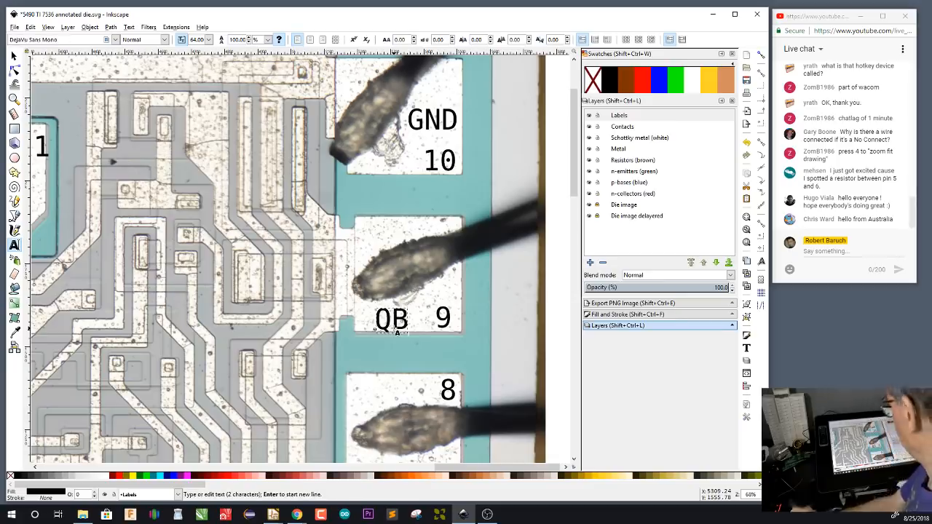
key(F1)
Copy the QB label onto the lower part of bond pad 8 and change the copy to QA
scroll(496, 228, down, 3)
drag(497, 229, 499, 192)
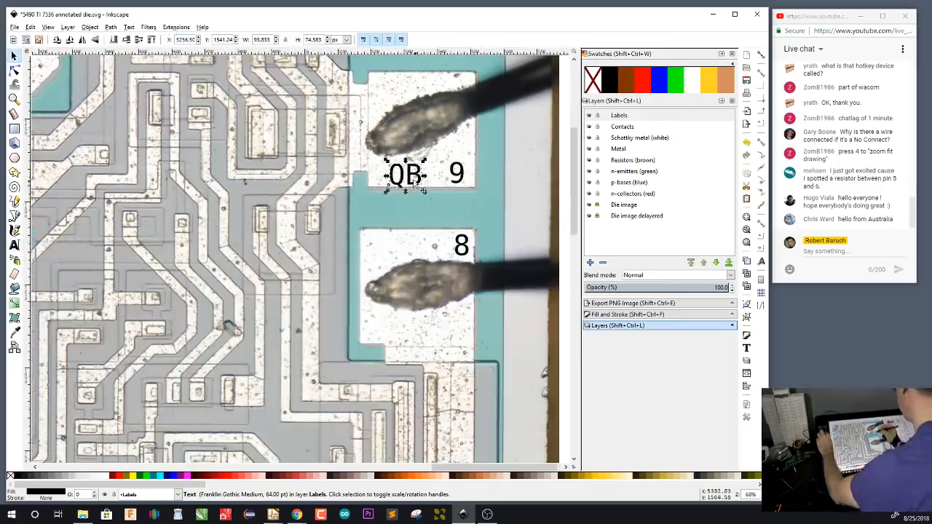
key(ctrl+v)
key(t)
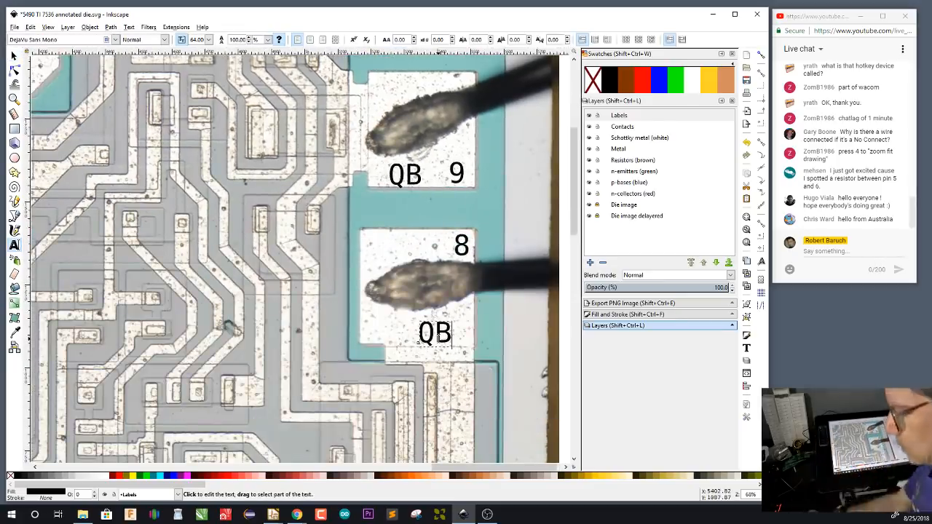
key(BackSpace)
text(A)
key(Escape)
key(F1)
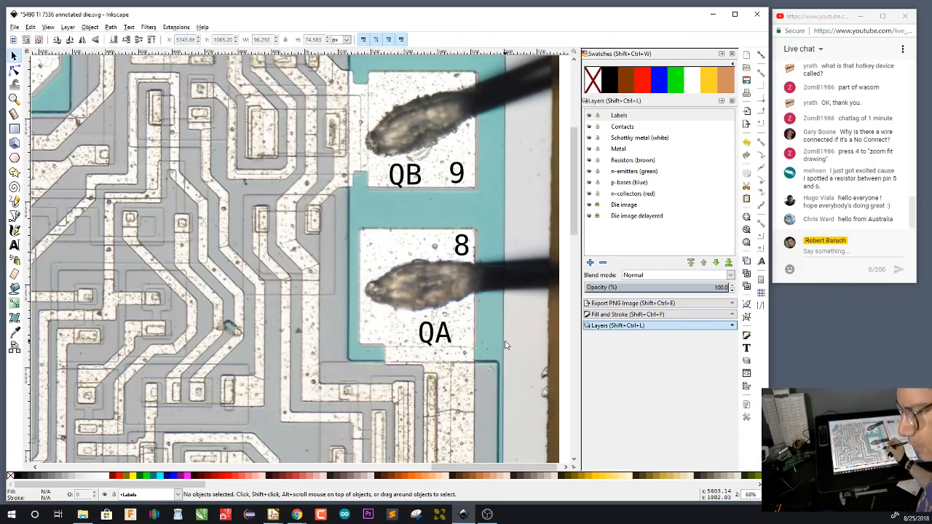
Copy the 7 label onto the lower-left part of bond pad 7
ctrl+scroll(473, 223, up, 1)
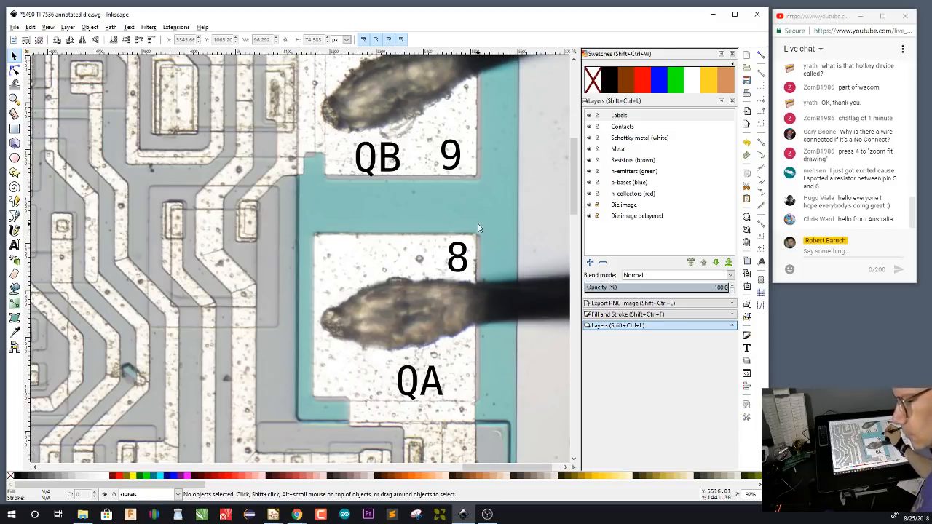
key(4)
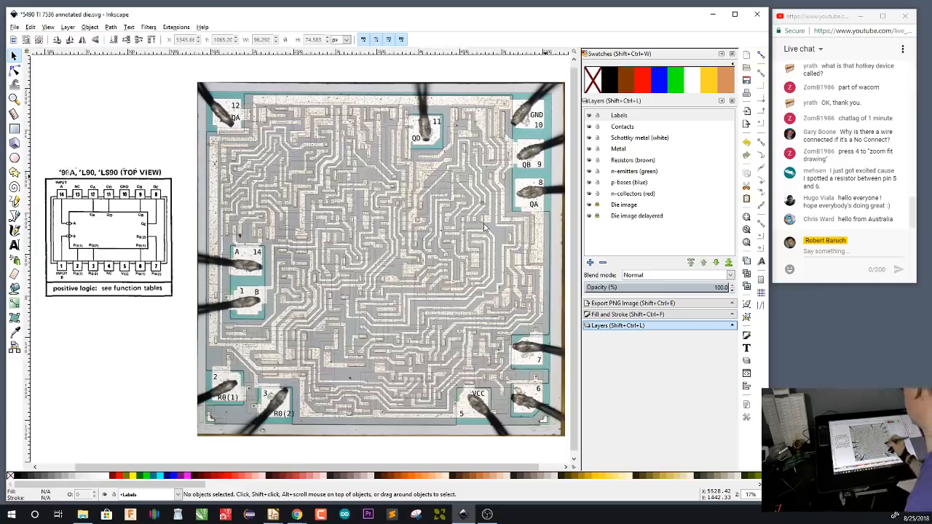
drag(441, 308, 396, 301)
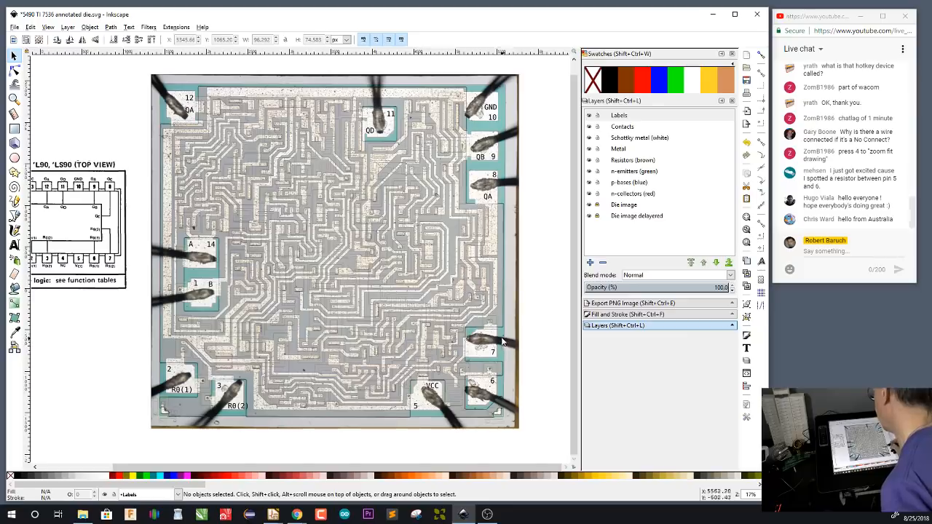
scroll(494, 357, up, 4)
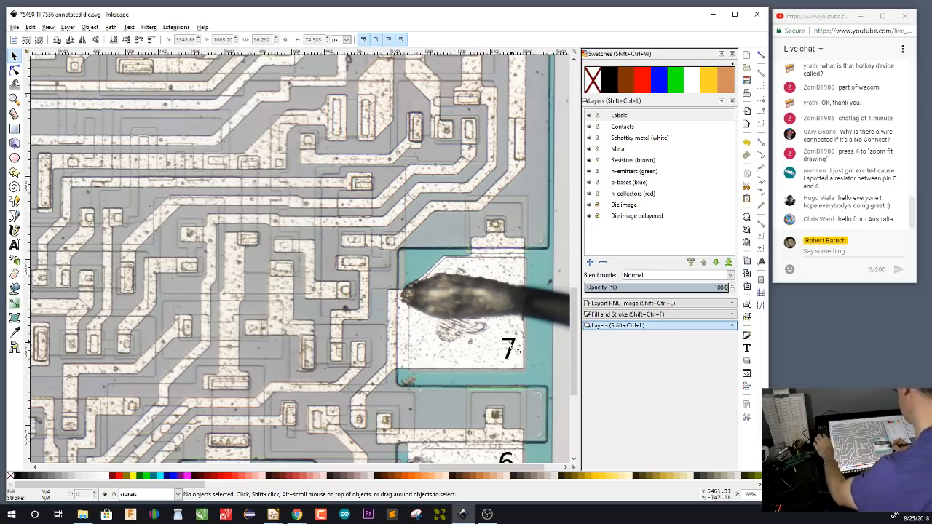
click(513, 362)
key(ctrl+c)
key(ctrl+v)
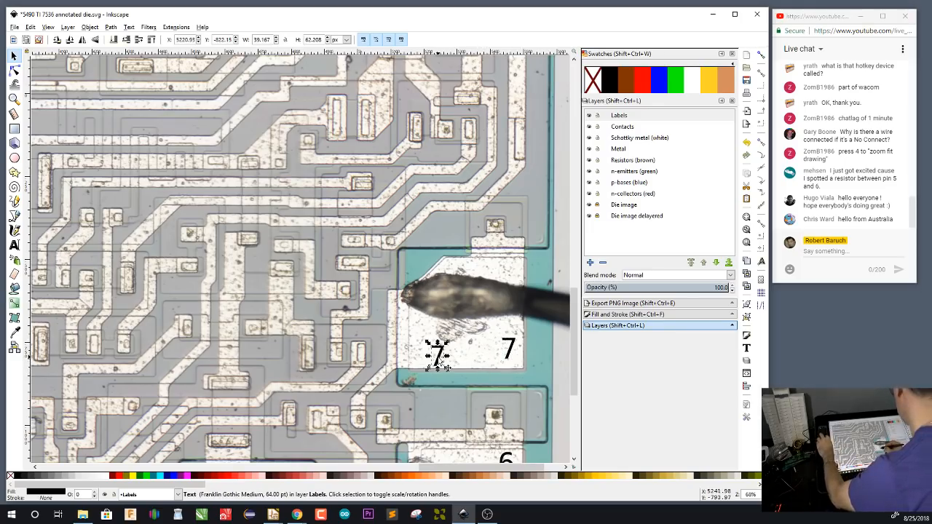
Change the copied label on bond pad 7 to R9(2) and move it towards the pad's left edge, clear of the 7
double_click(439, 364)
key(BackSpace)
text(R)
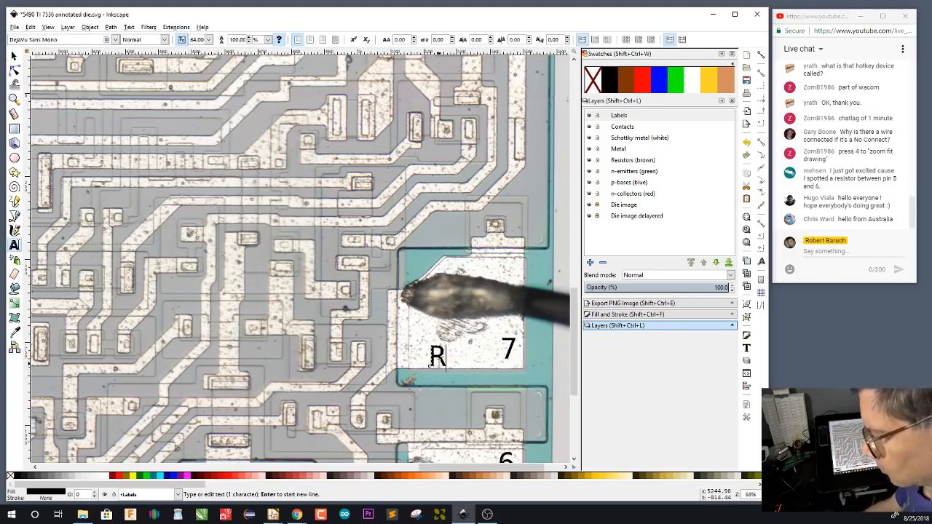
text(9(2))
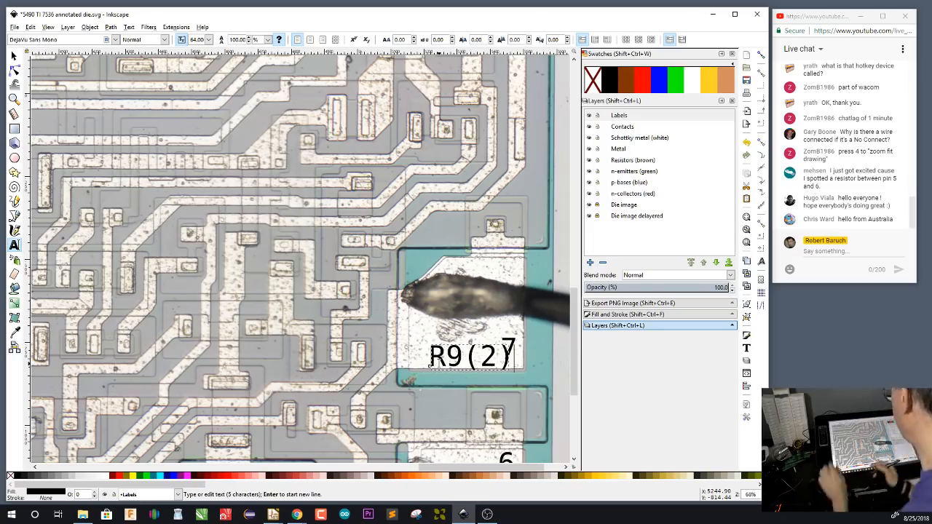
key(F1)
scroll(473, 359, right, 1)
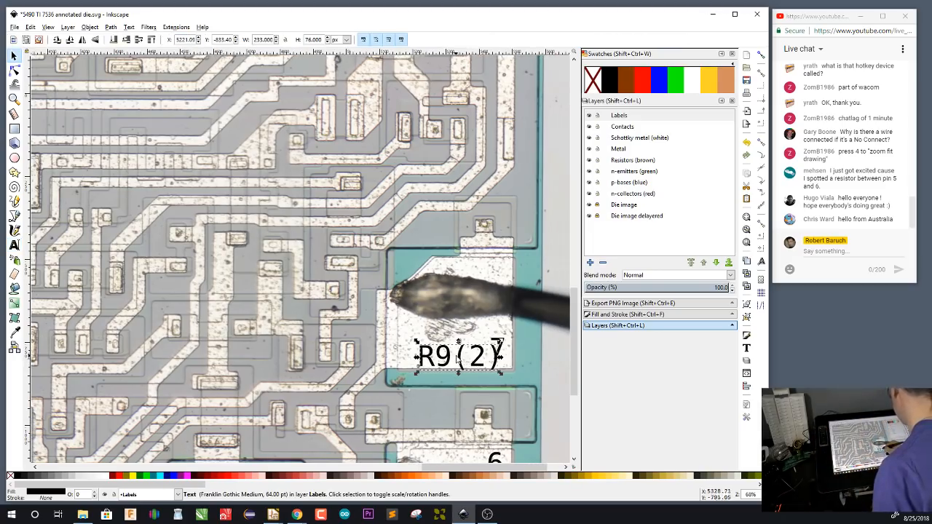
drag(477, 357, 478, 238)
Paste the 7 label onto the lower part of bond pad 6, change it to R9(1) and move it towards the pad's left edge
key(ctrl+v)
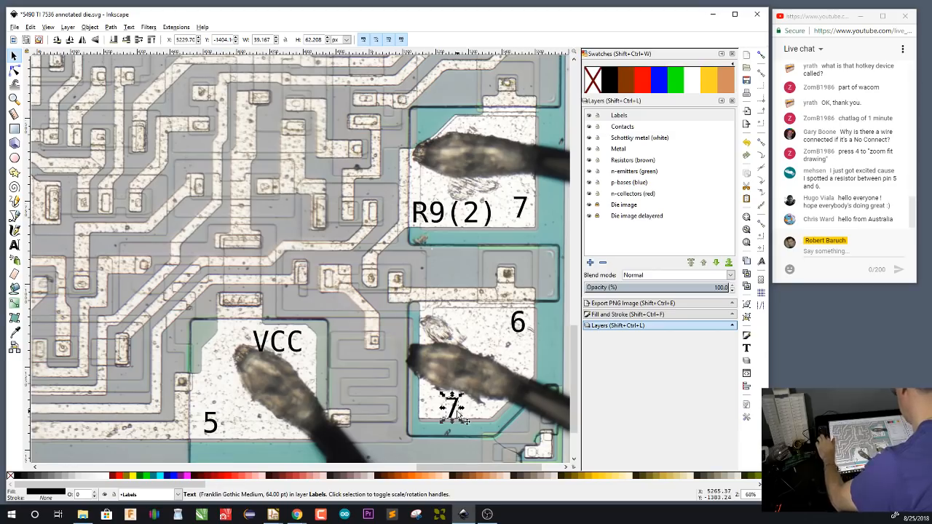
double_click(457, 412)
text(R9(1))
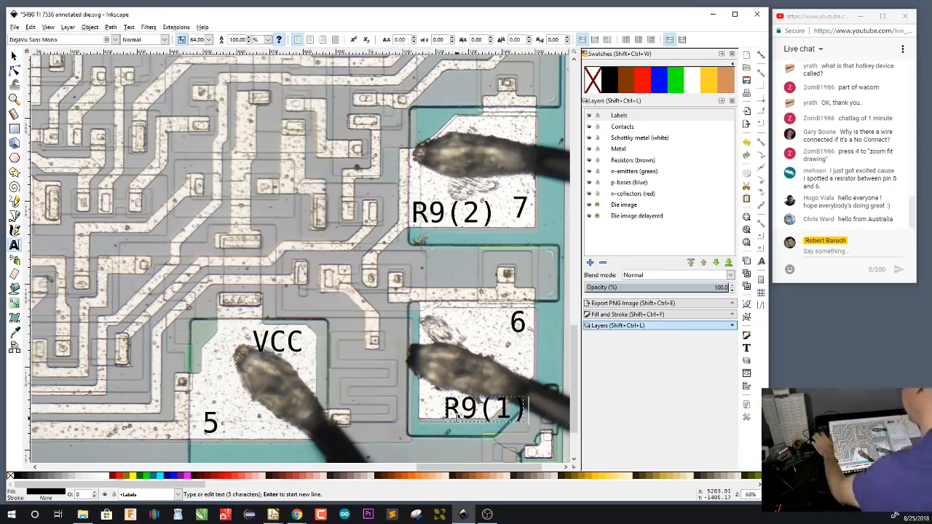
key(F1)
drag(490, 412, 464, 408)
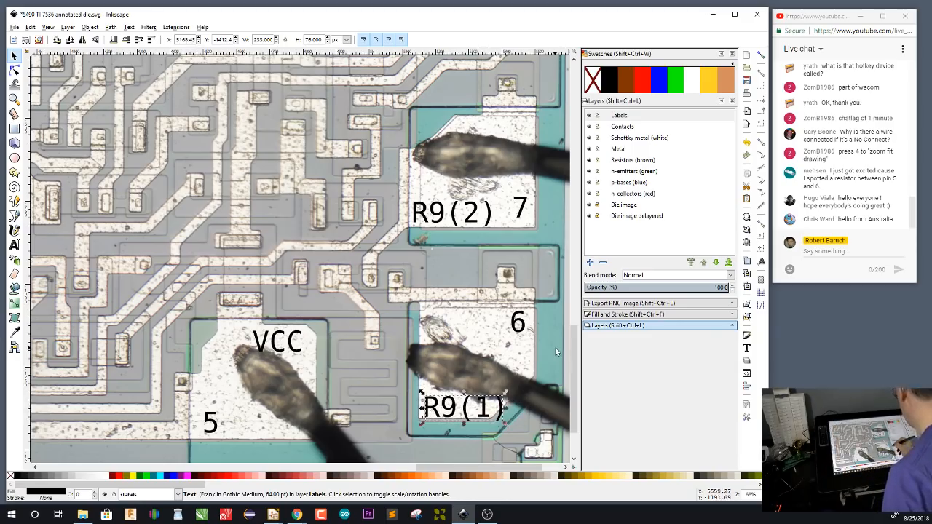
click(556, 442)
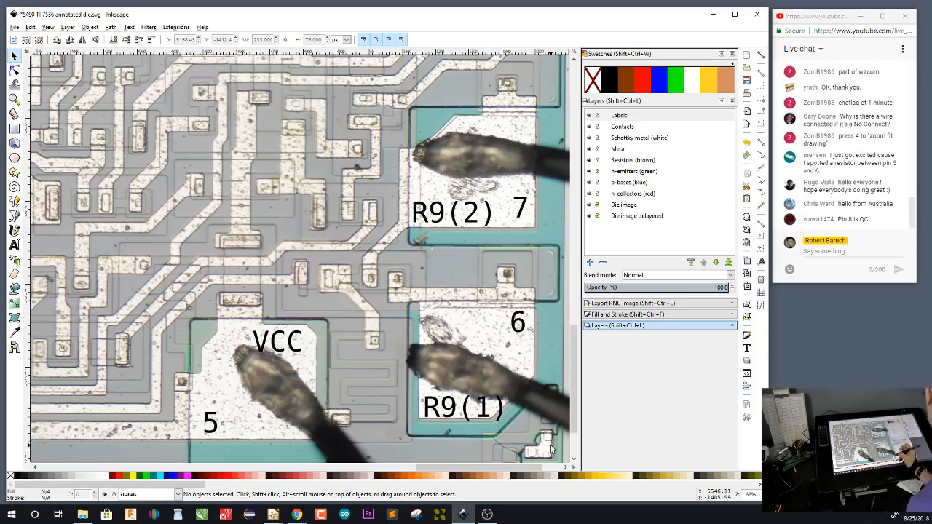
Correct the signal name on bond pad 8 from QA to QC, leaving the pin number label as it is
scroll(477, 166, up, 15)
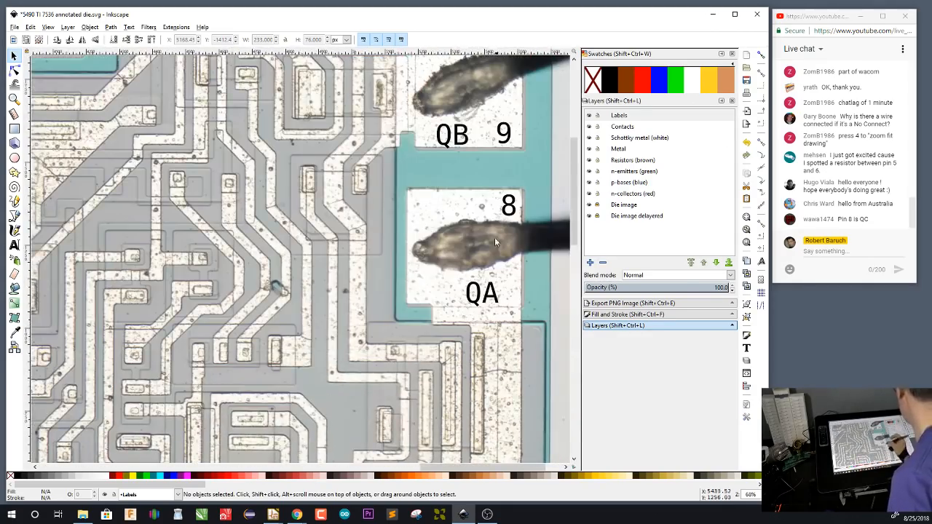
scroll(495, 237, up, 3)
drag(153, 335, 423, 393)
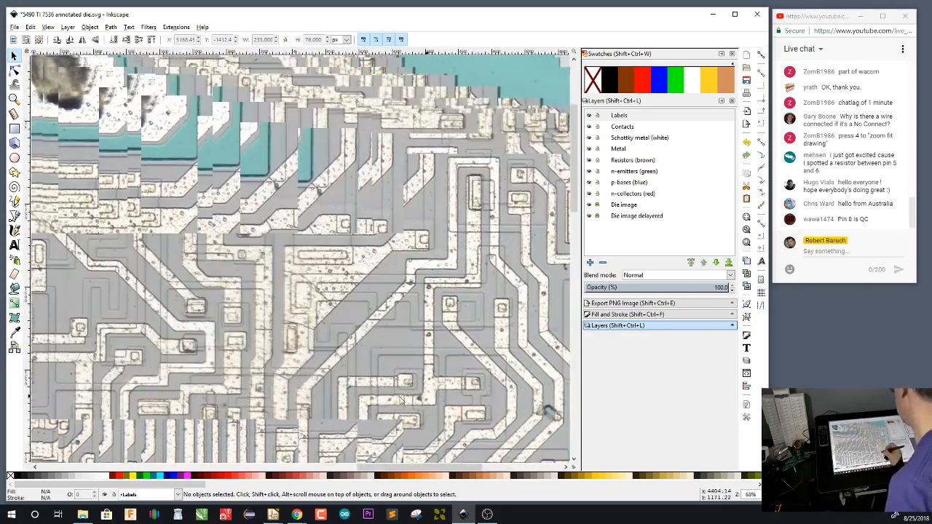
drag(190, 313, 443, 355)
mouse_move(282, 353)
mouse_down()
mouse_move(472, 366)
mouse_move(241, 336)
mouse_up()
mouse_move(491, 364)
mouse_down()
mouse_move(315, 338)
mouse_move(187, 332)
mouse_up()
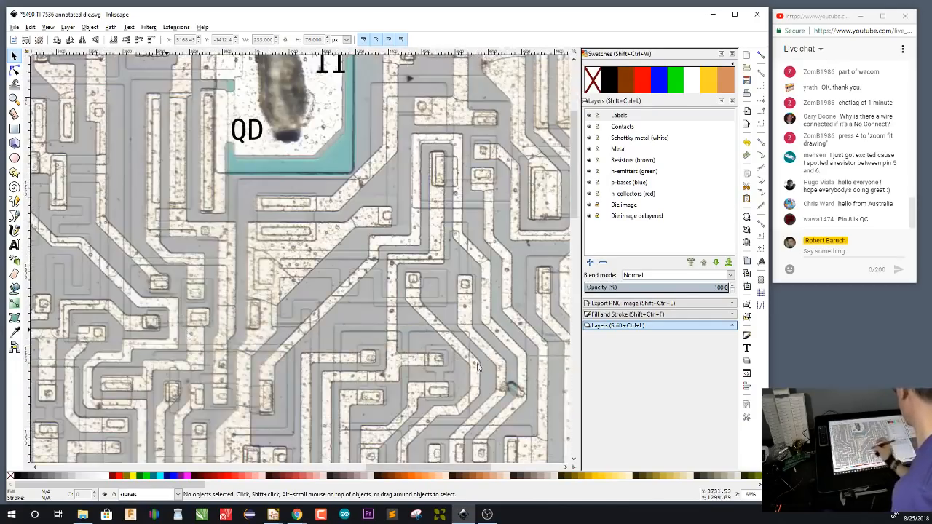
drag(448, 372, 155, 348)
click(437, 380)
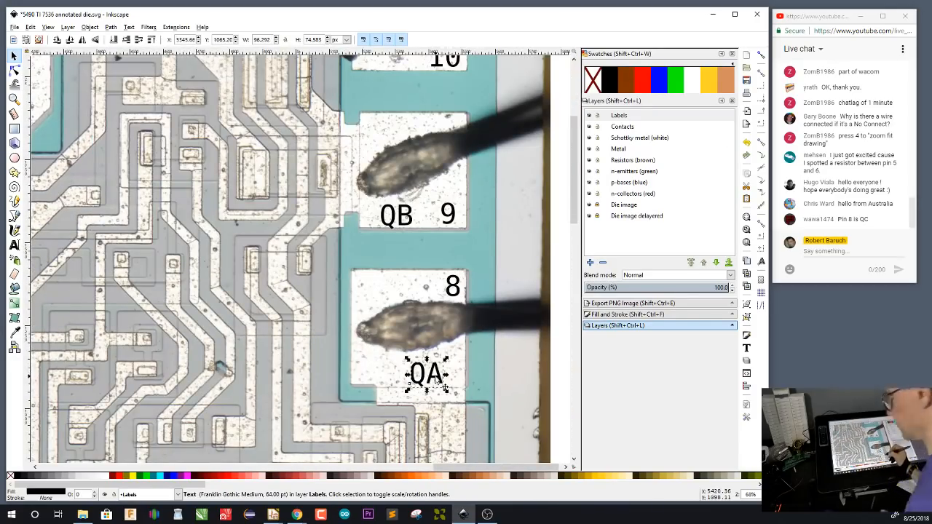
double_click(437, 377)
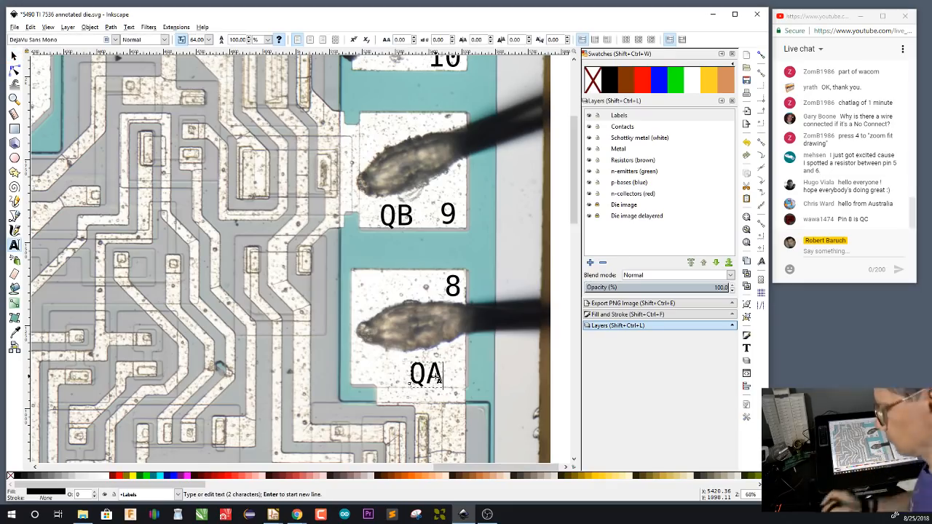
key(BackSpace)
text(C)
key(F1)
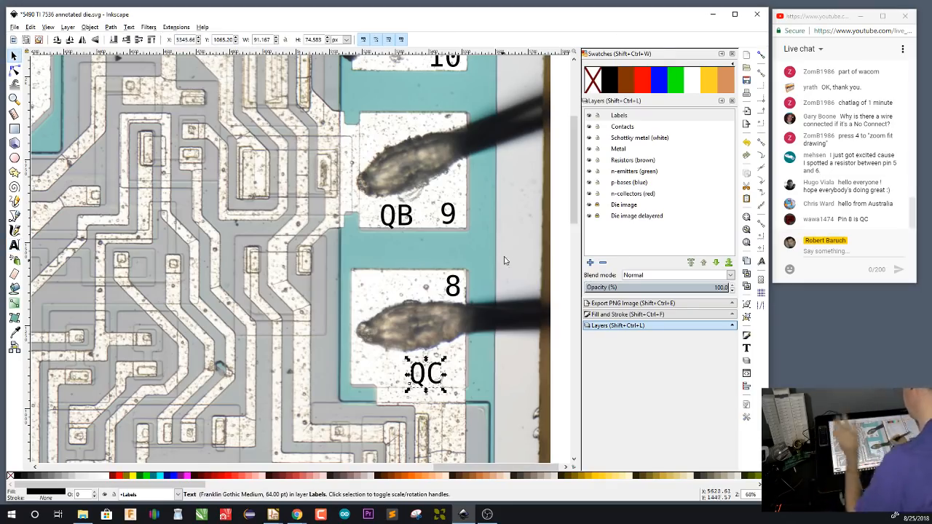
click(501, 259)
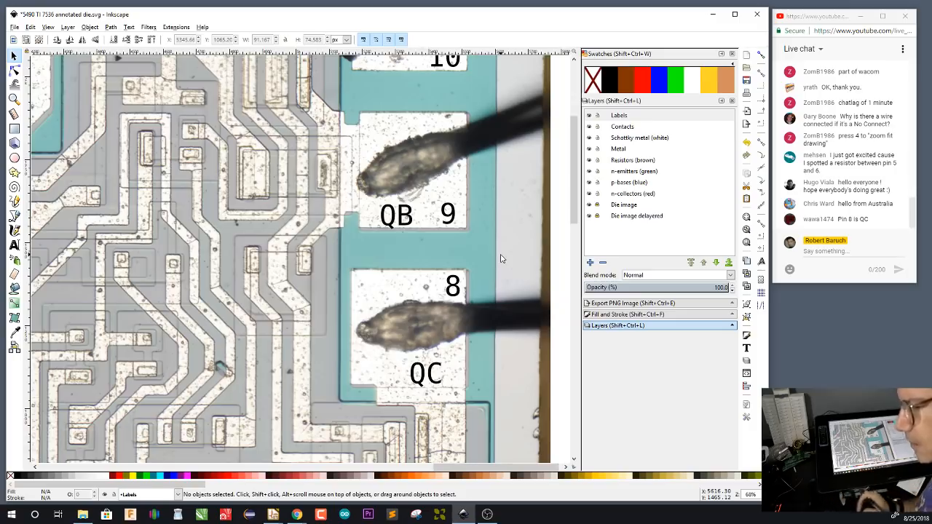
View the whole annotated die beside its pinout, and switch to the Chrome window with the Project 54/74 page for the 90 decade counter
key(4)
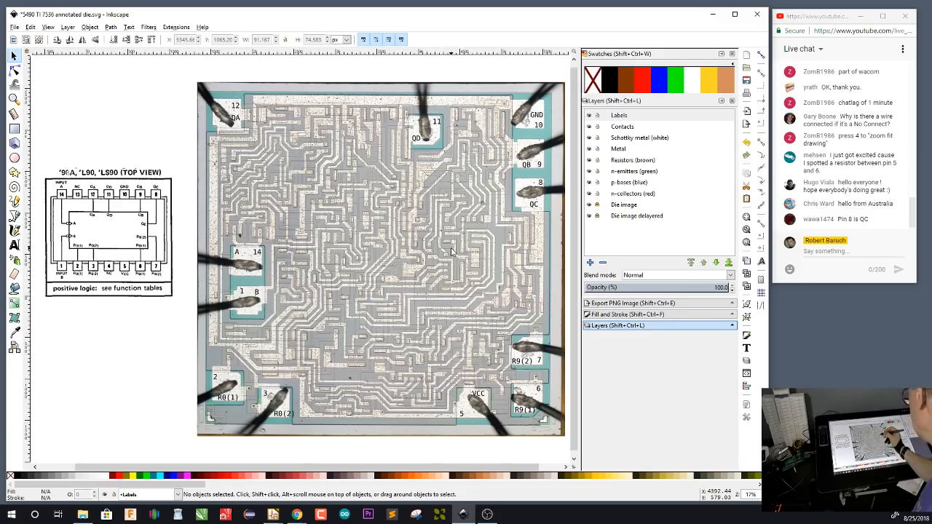
right_click(296, 514)
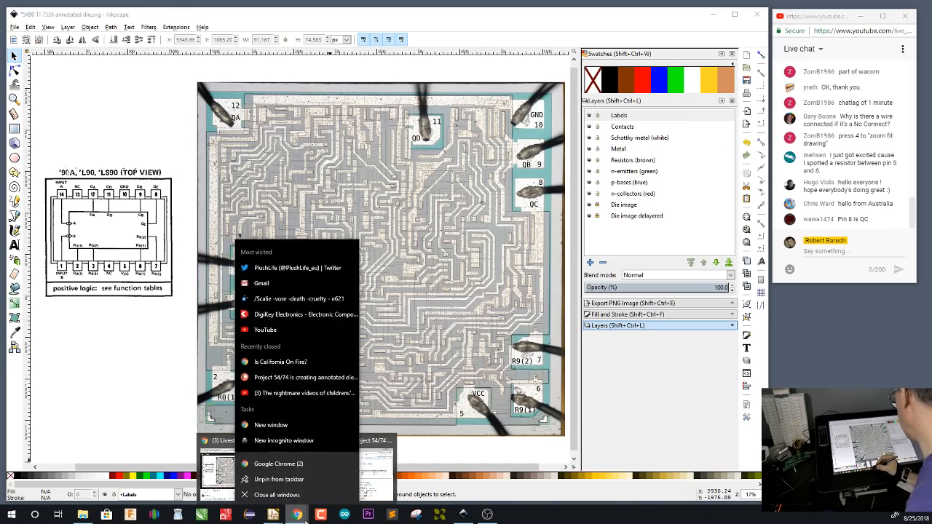
click(378, 470)
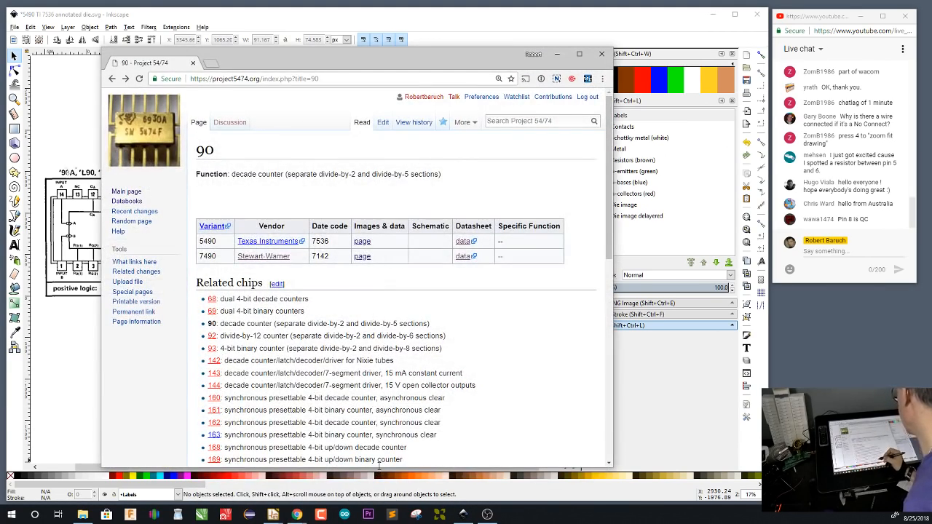
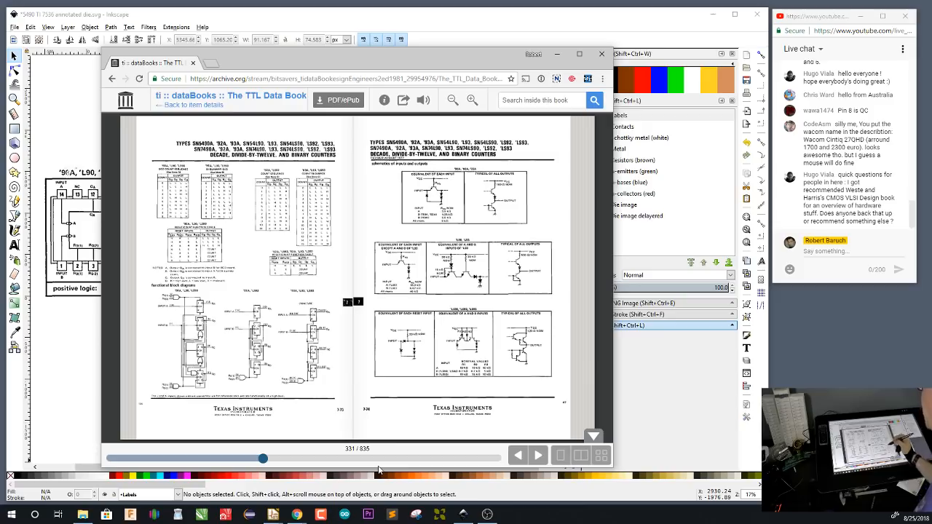
Switch back to the Inkscape drawing and cover the six contacts around the top transistor near pad 12 with black rectangles on the Contacts layer
click(558, 56)
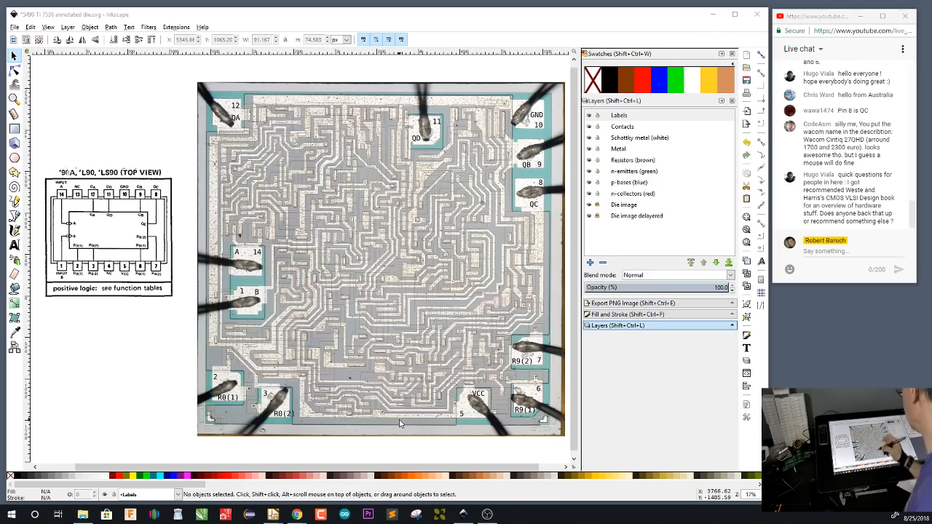
scroll(288, 115, up, 2)
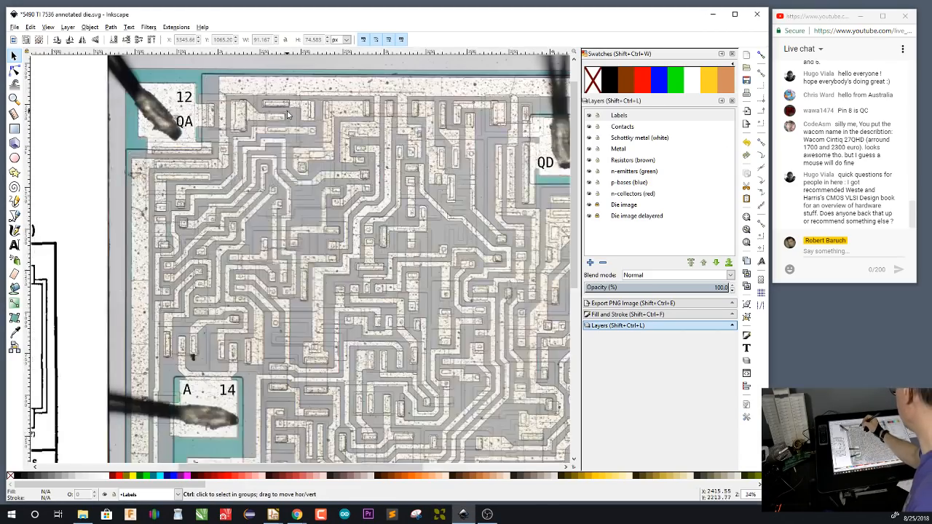
scroll(288, 114, up, 5)
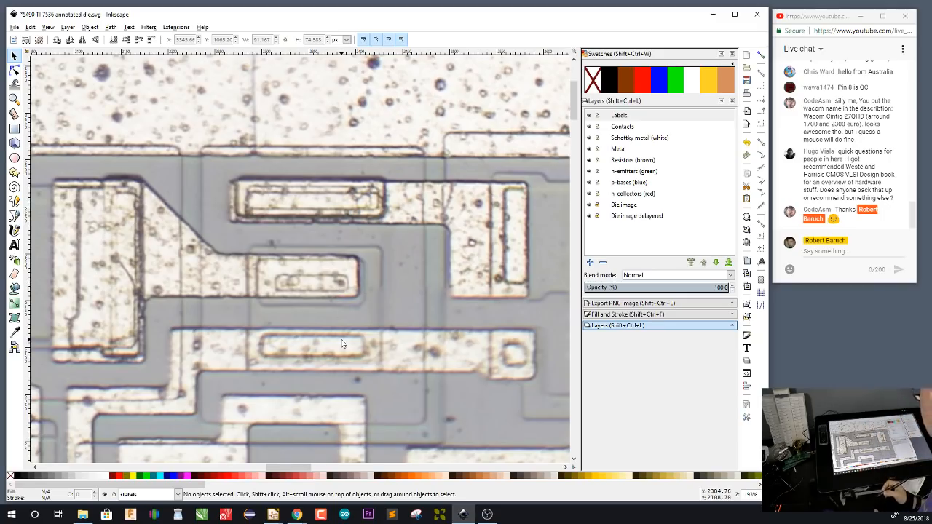
click(628, 129)
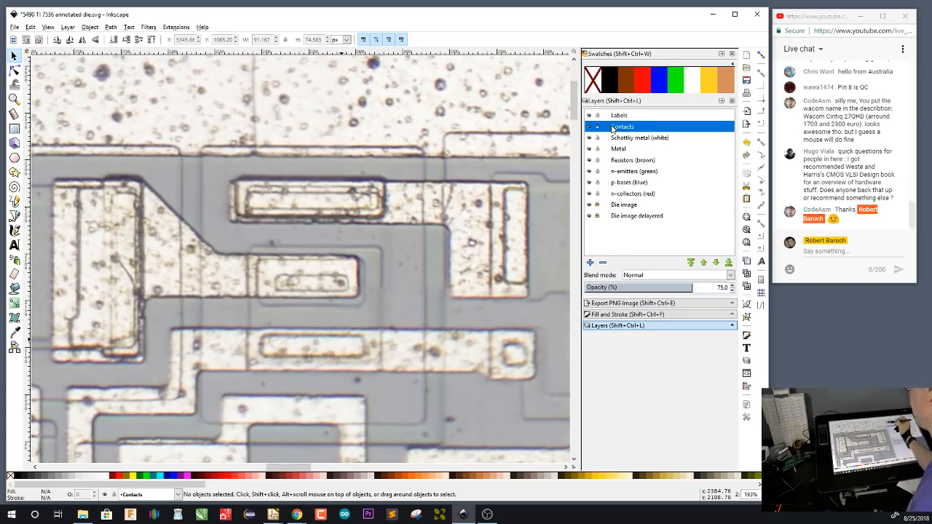
key(r)
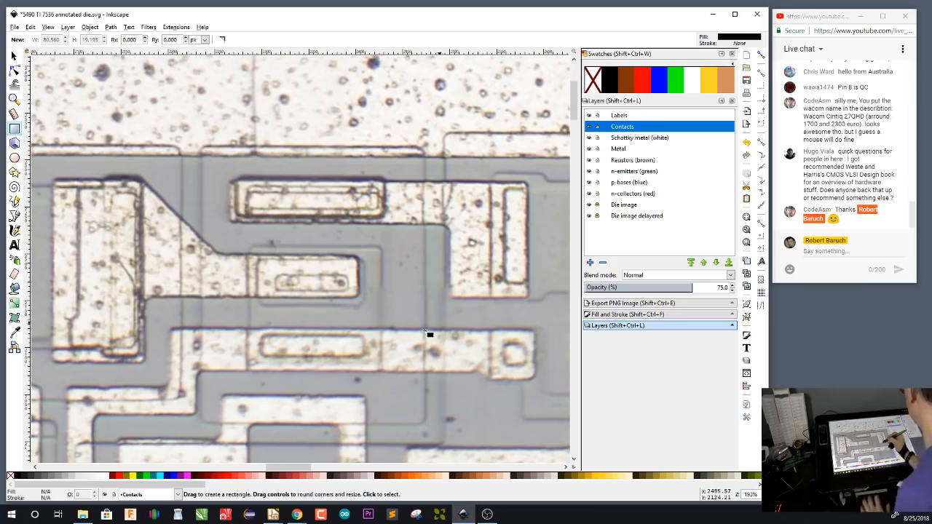
drag(262, 336, 364, 357)
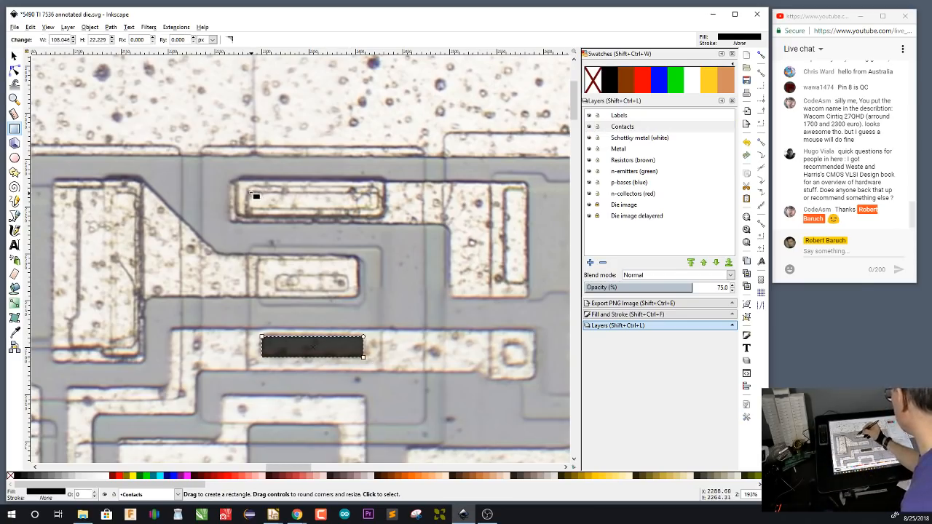
drag(251, 194, 370, 210)
drag(277, 276, 349, 291)
drag(506, 344, 526, 364)
drag(506, 190, 526, 283)
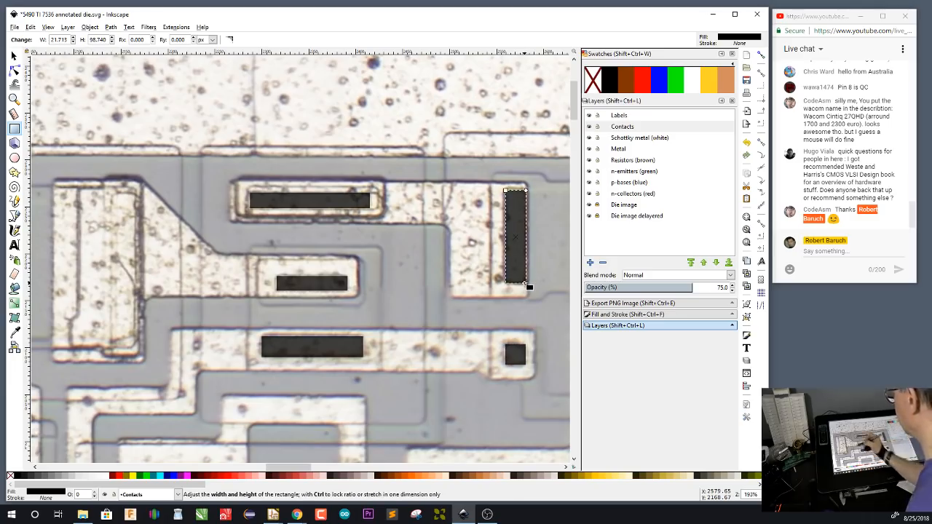
drag(111, 193, 139, 354)
Mark the two small contacts on the metal traces below and beside that transistor with black rectangles about 24 px high
scroll(431, 422, down, 6)
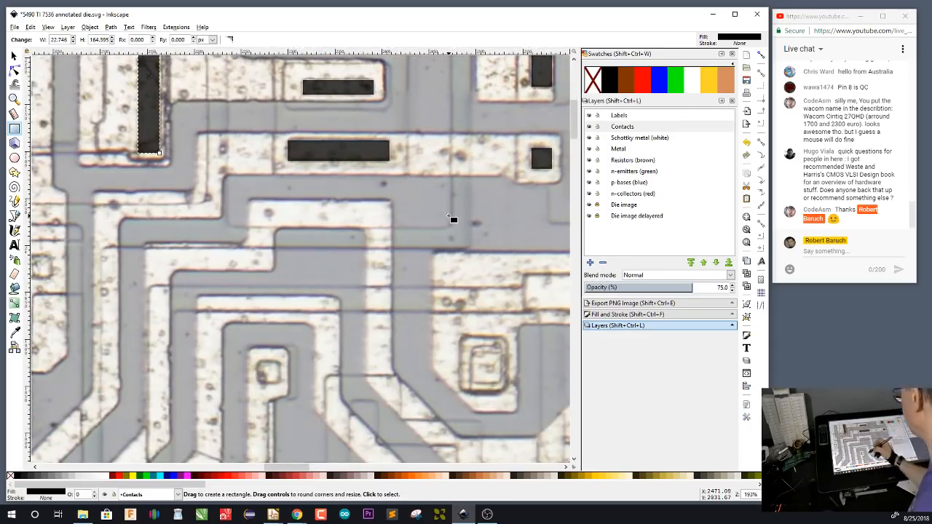
drag(257, 361, 283, 388)
scroll(417, 313, left, 5)
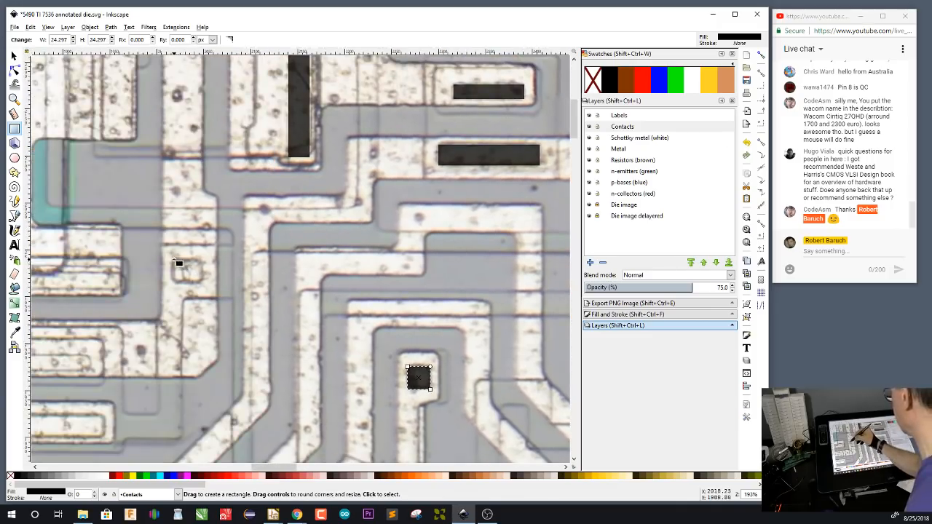
drag(173, 259, 202, 283)
Cover the three long horizontal contacts just below bond pad 12 with black rectangles
drag(232, 220, 432, 205)
drag(373, 302, 461, 245)
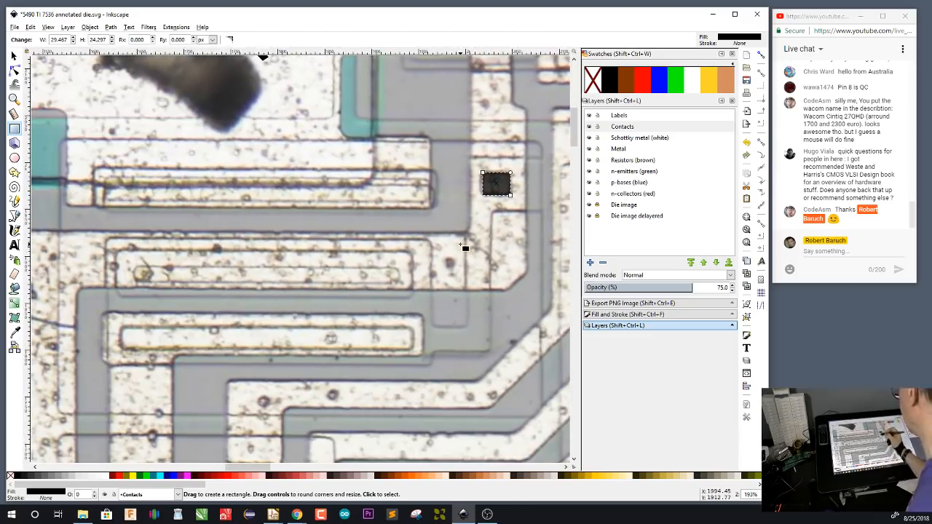
drag(121, 327, 412, 351)
drag(134, 267, 400, 283)
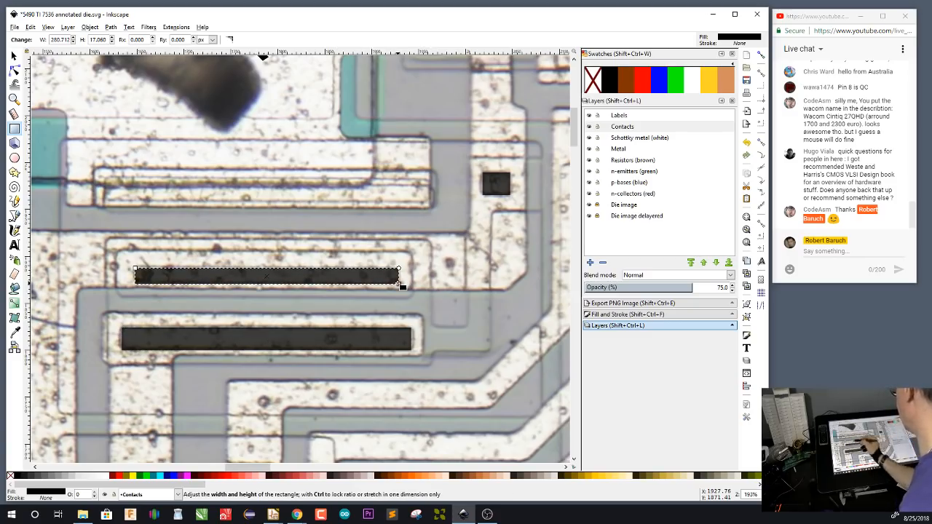
drag(106, 178, 433, 207)
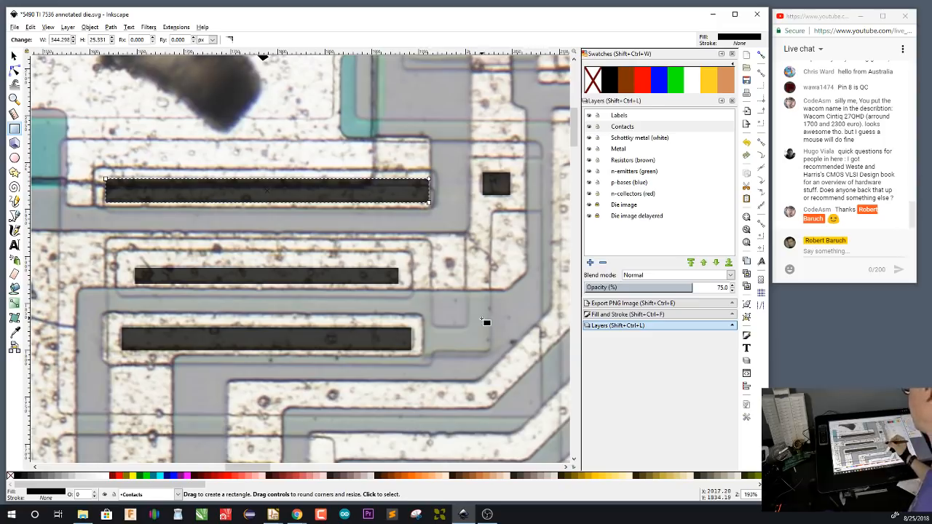
Cover the six small contacts below the long contact bars near bond pad 12 with black rectangles
drag(485, 318, 440, 112)
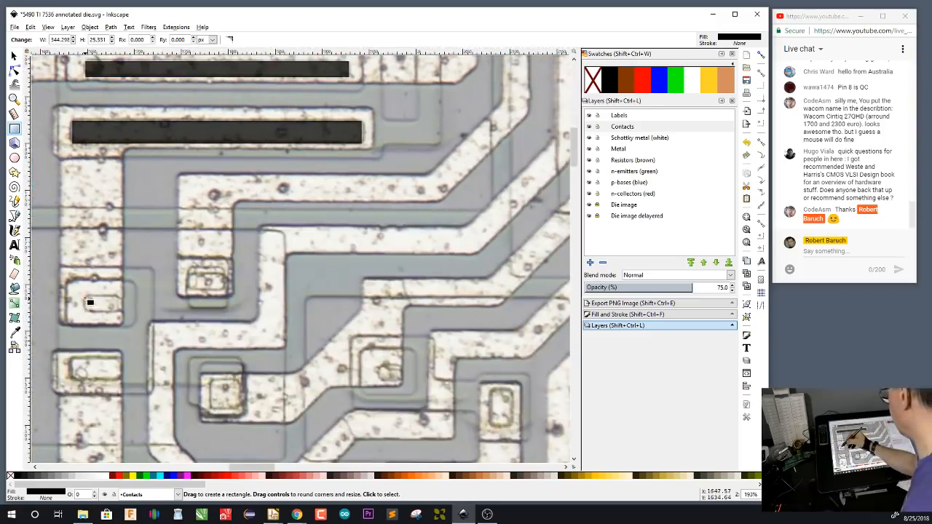
drag(84, 297, 123, 314)
drag(71, 360, 122, 381)
drag(210, 381, 241, 410)
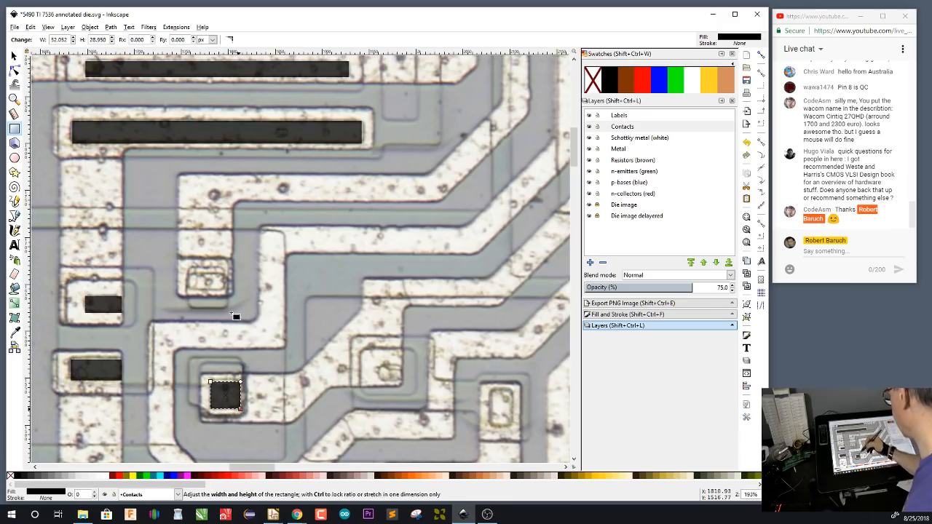
drag(188, 274, 226, 292)
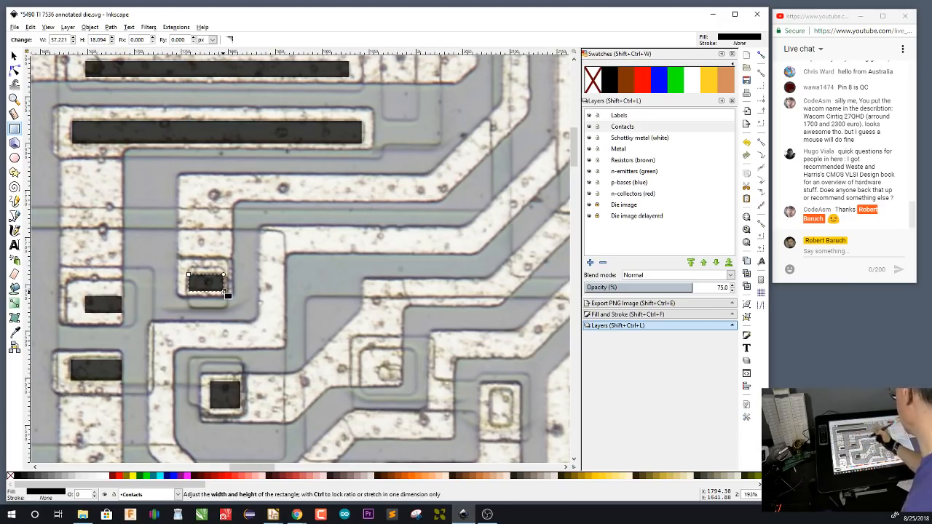
drag(380, 367, 402, 384)
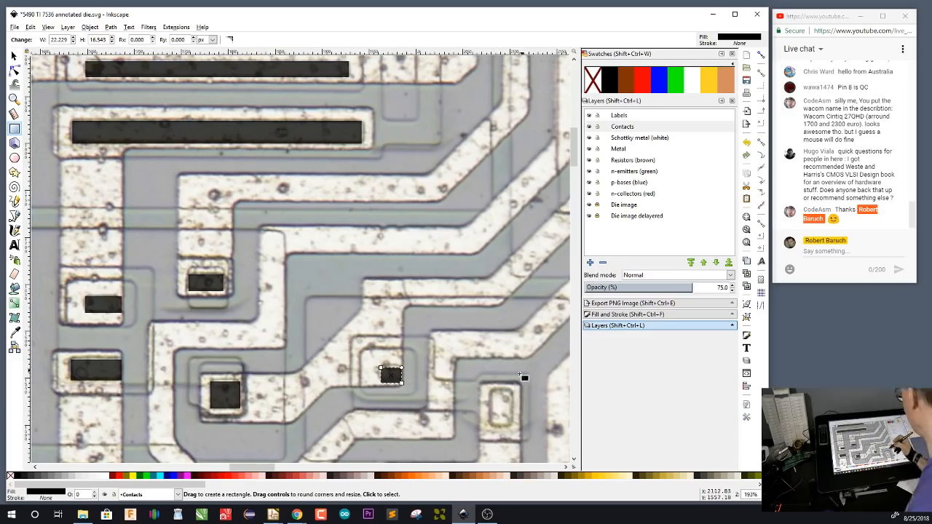
drag(490, 388, 512, 429)
Mark the five contacts among the diagonal and vertical traces further right and below with black rectangles
drag(506, 333, 198, 262)
drag(410, 116, 434, 142)
drag(454, 207, 469, 221)
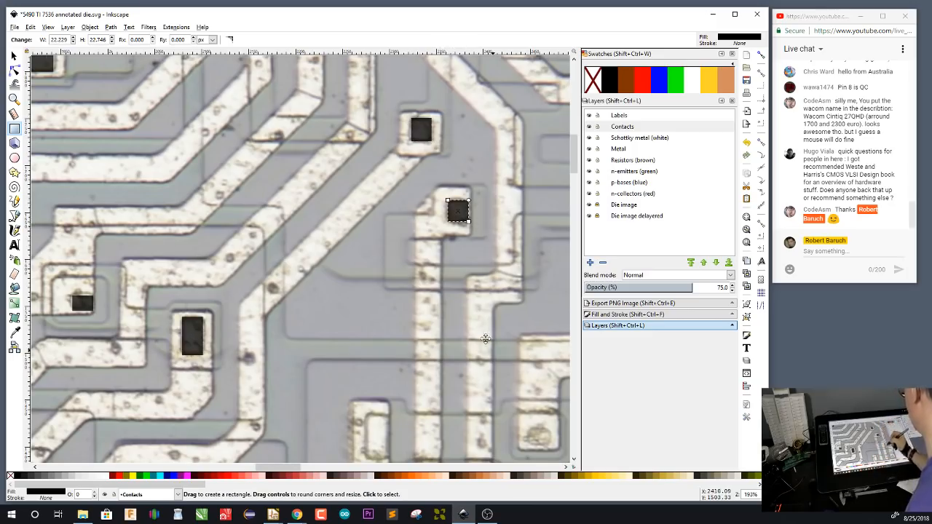
drag(483, 336, 405, 220)
drag(288, 299, 311, 344)
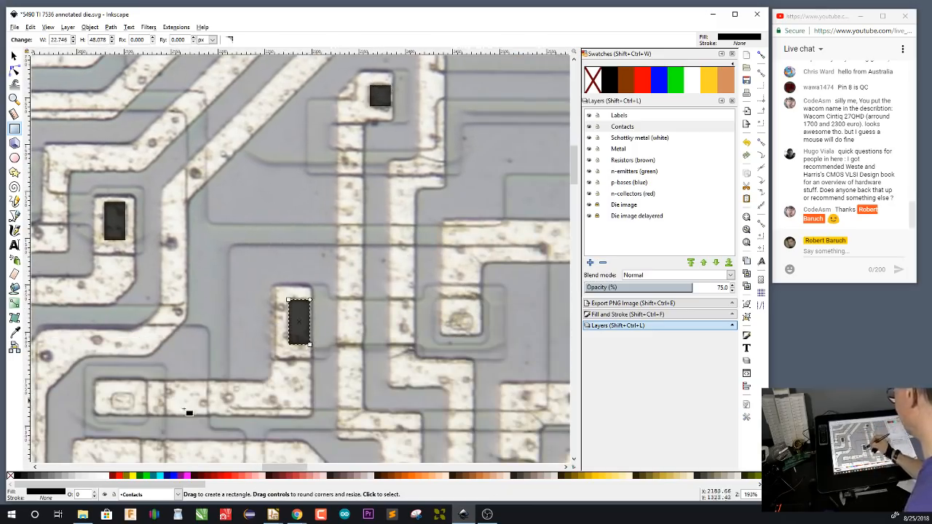
drag(112, 394, 134, 411)
drag(449, 314, 475, 332)
Mark the square contact below and right of the top transistor, and the wide contact about 88 by 39 px just above it
drag(479, 92, 478, 364)
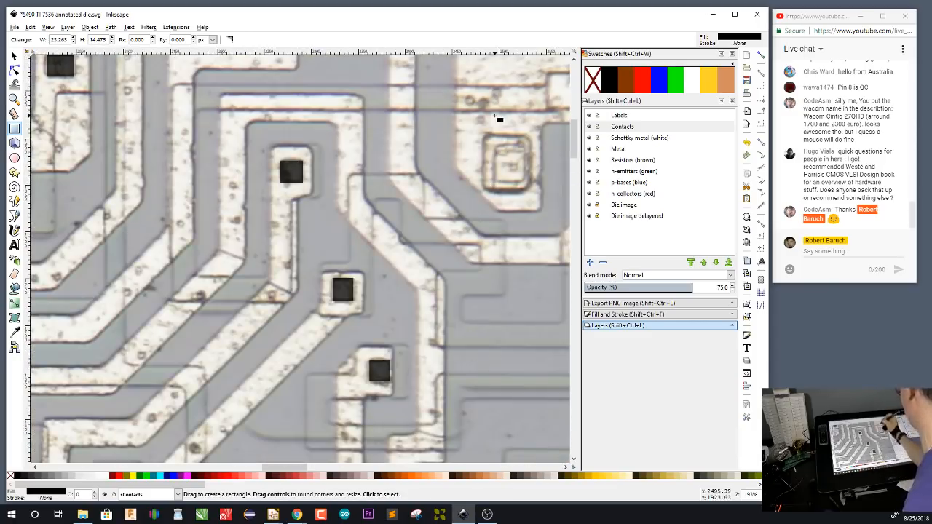
drag(496, 147, 524, 181)
drag(514, 212, 288, 353)
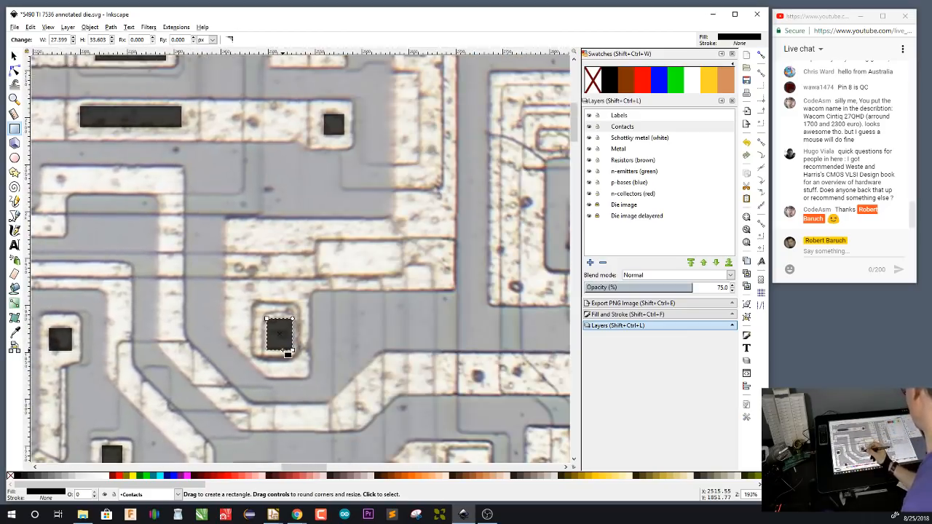
drag(318, 240, 401, 276)
Draw a rectangle about 238 by 298 px over the top transistor's collector region on the n-collectors (red) layer and fill it red
drag(204, 227, 484, 353)
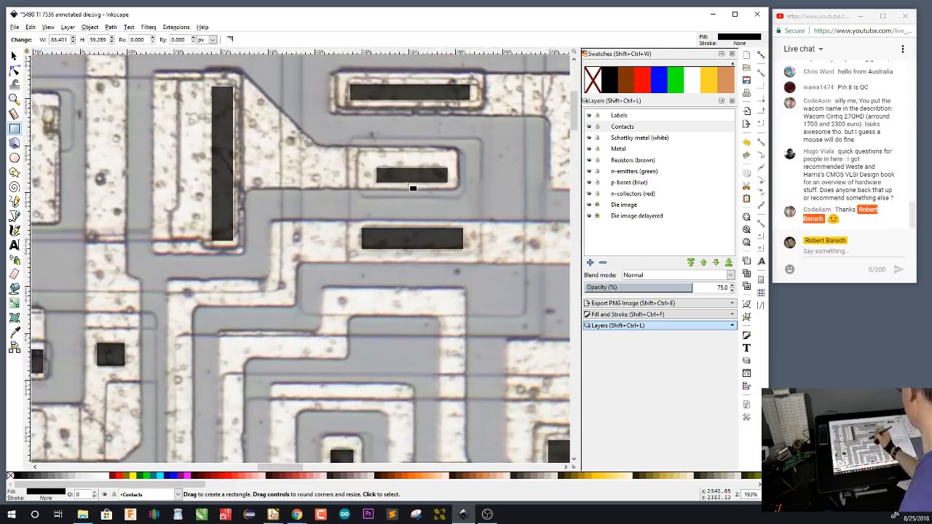
drag(408, 185, 327, 263)
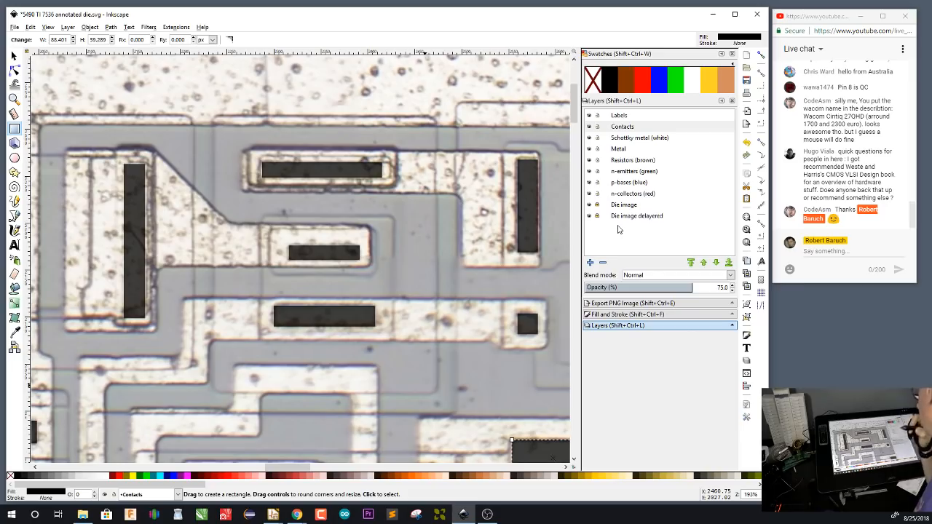
click(638, 194)
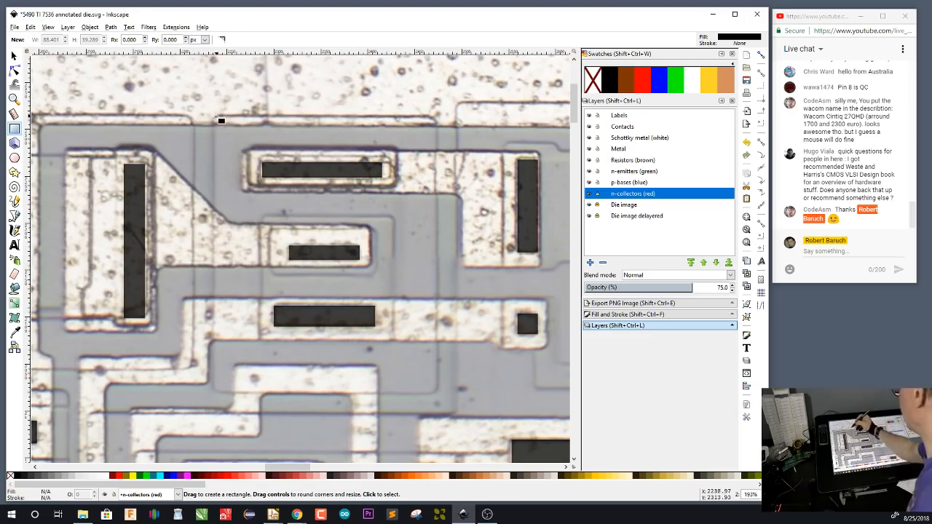
drag(215, 117, 438, 396)
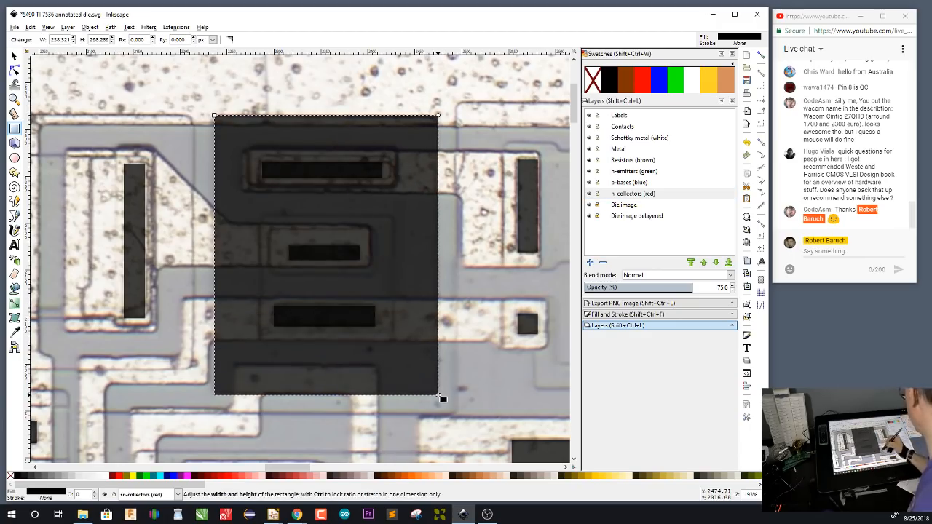
click(741, 40)
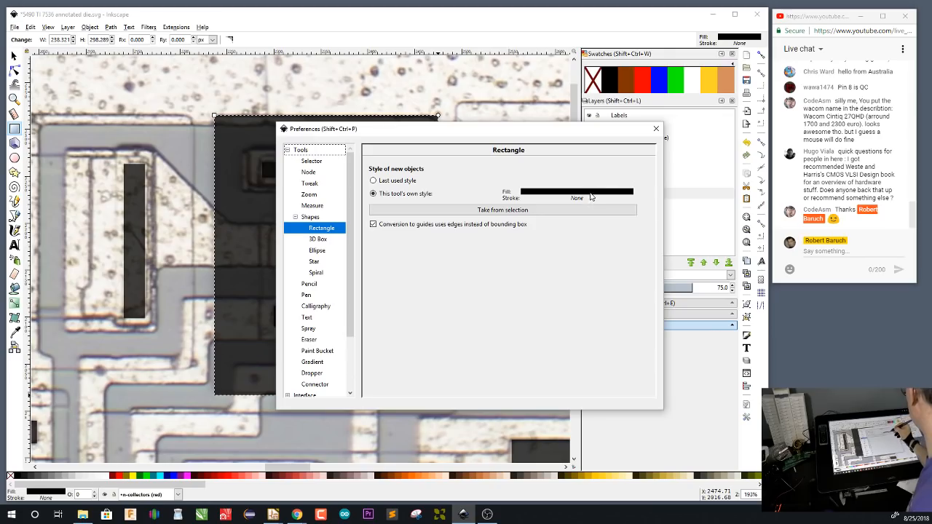
click(643, 78)
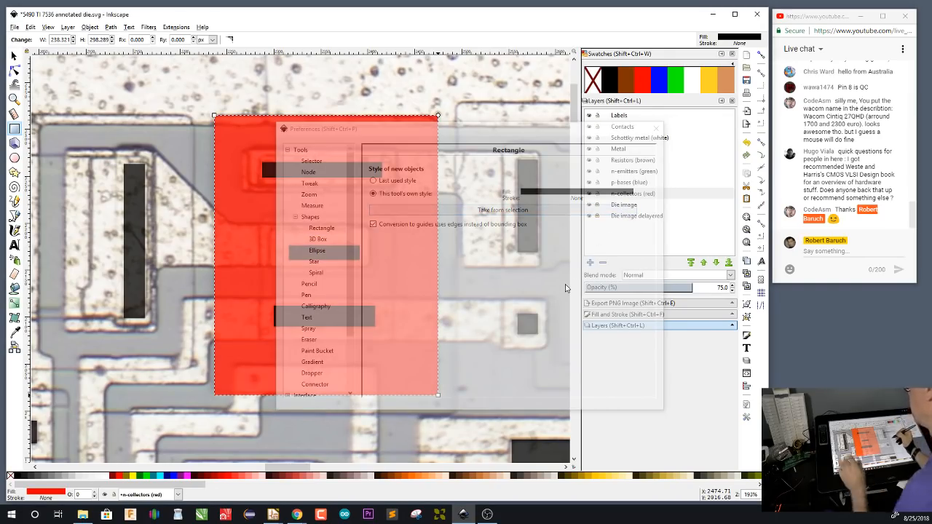
Set the Rectangle tool's own style from the selected red rectangle, and deselect the rectangle
click(638, 399)
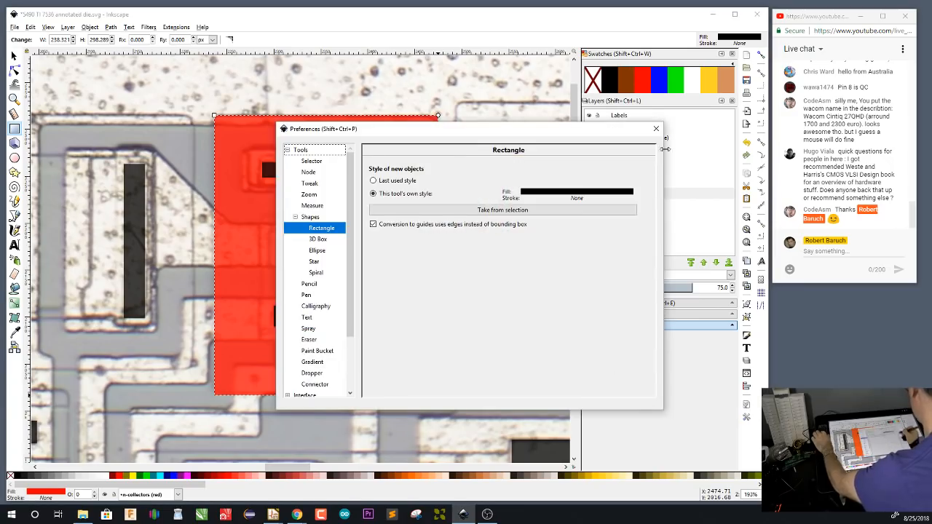
click(616, 209)
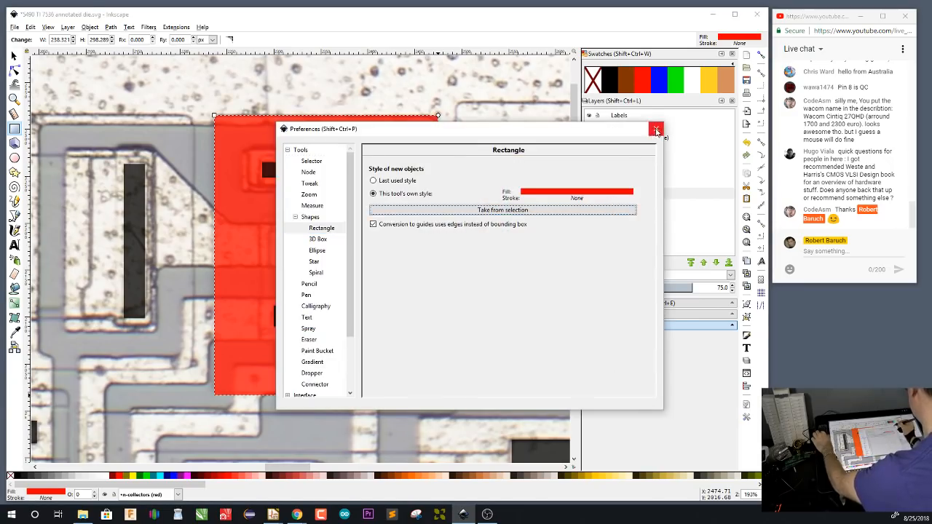
click(656, 129)
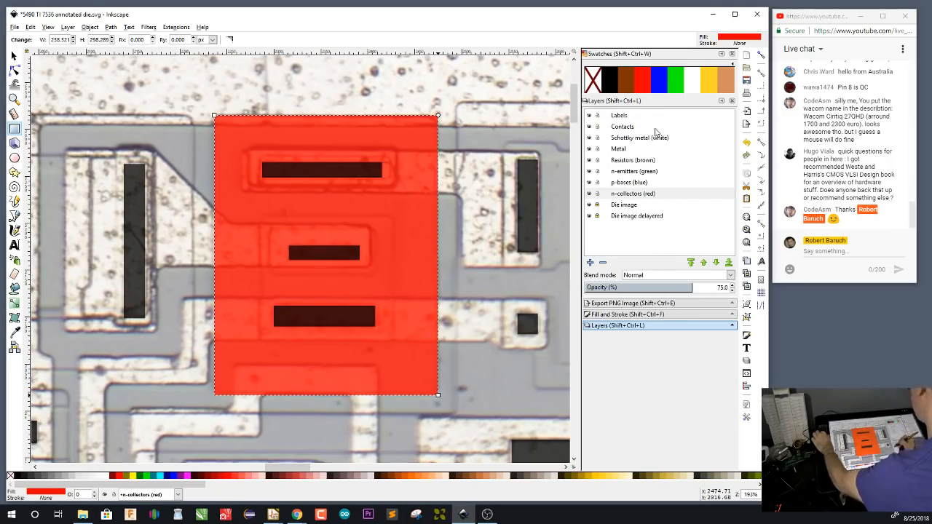
key(s)
click(519, 385)
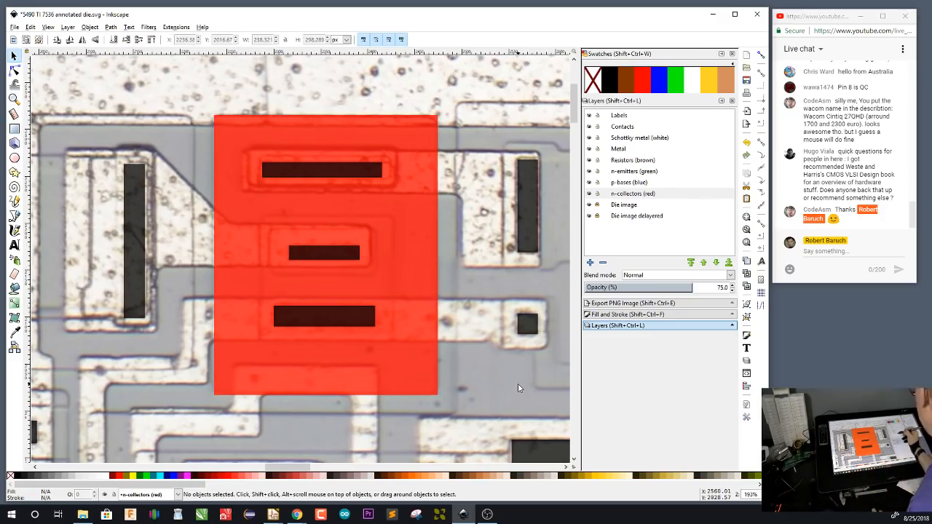
Hide the n-collectors layer and draw a blue rectangle about 140 by 135 px over the transistor's base on the p-bases (blue) layer
click(590, 194)
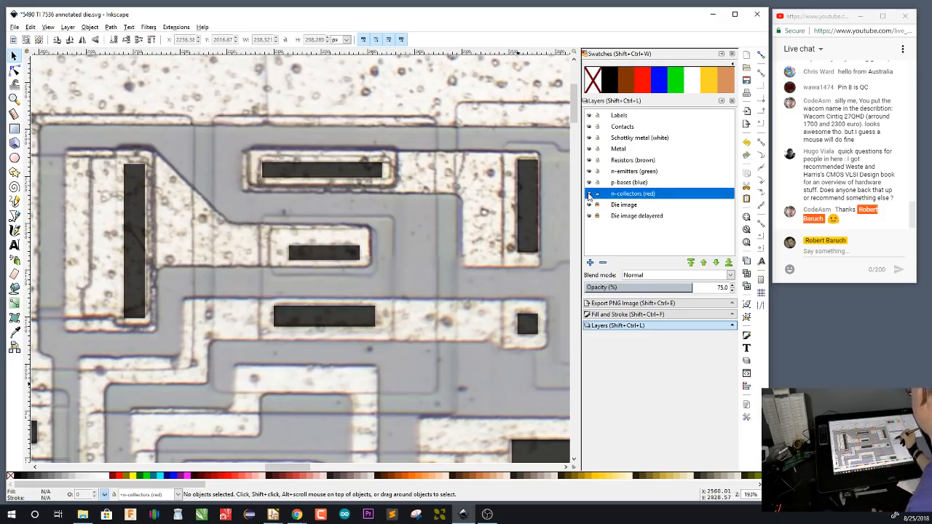
click(635, 183)
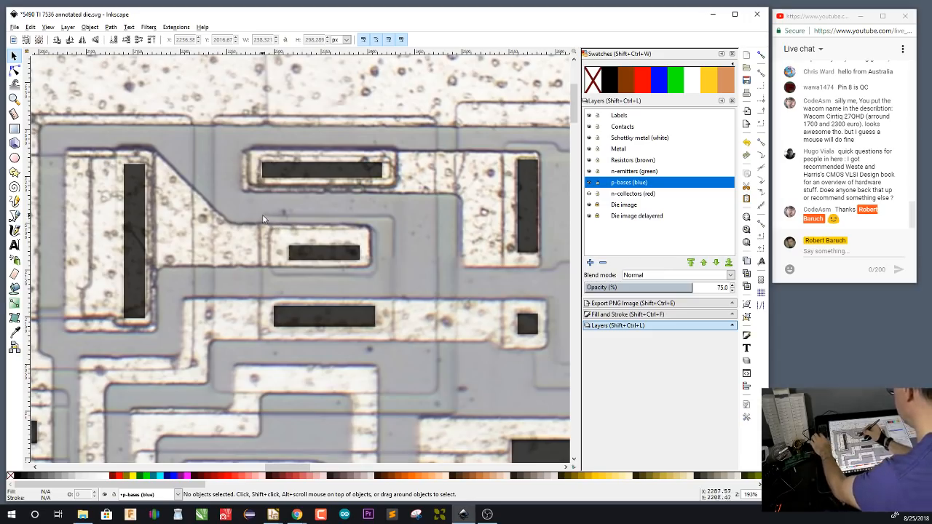
key(r)
drag(262, 217, 391, 343)
click(661, 83)
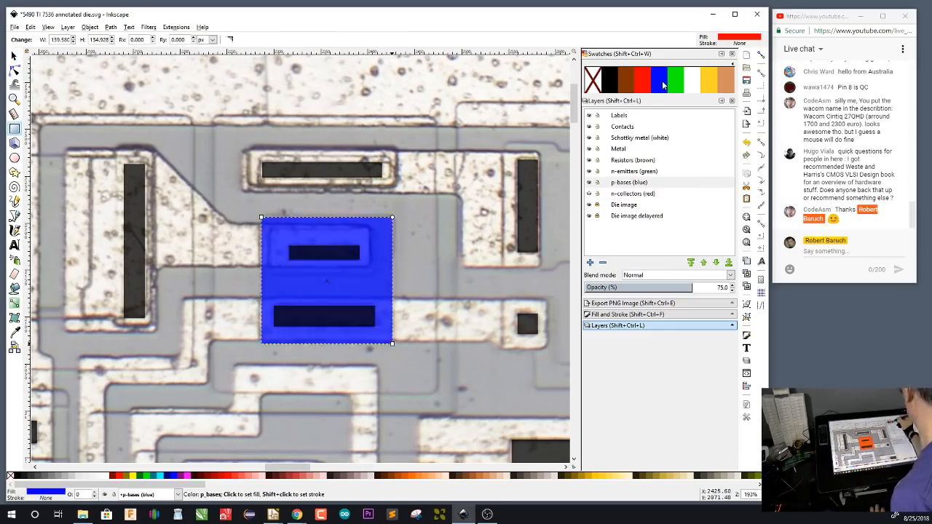
Hide the p-bases layer and draw a green rectangle about 111 by 48 px over the transistor's emitter on the n-emitters (green) layer
click(590, 183)
click(630, 173)
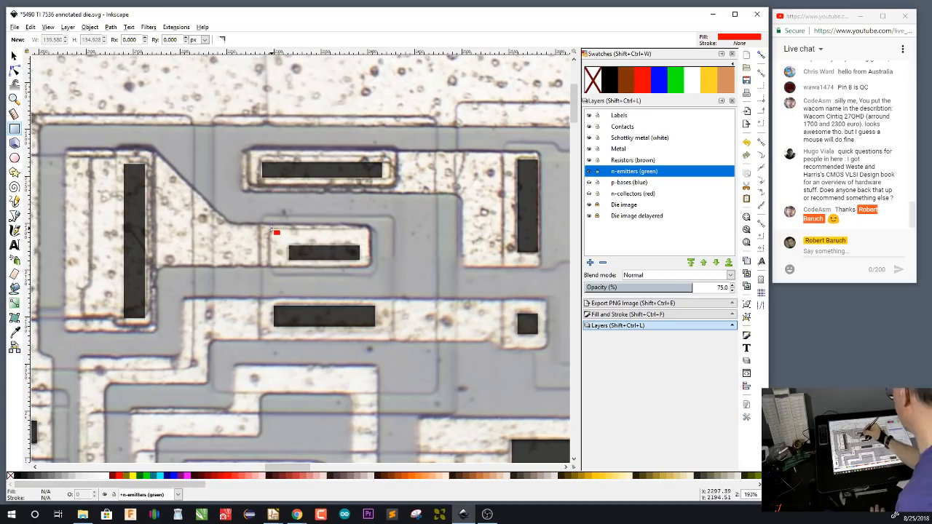
drag(270, 228, 375, 275)
click(674, 80)
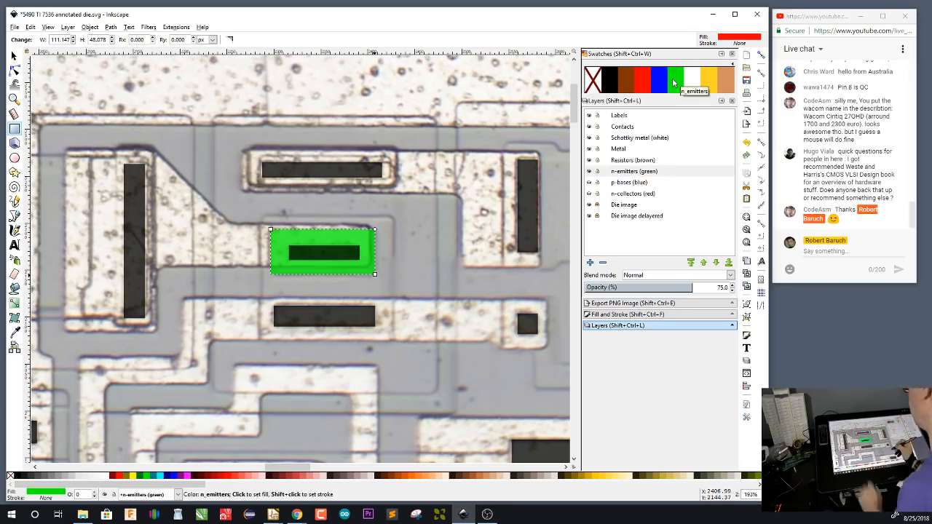
Show the p-bases (blue) and n-collectors (red) layers together with the emitter and deselect the green rectangle to view the stacked transistor
key(s)
click(589, 182)
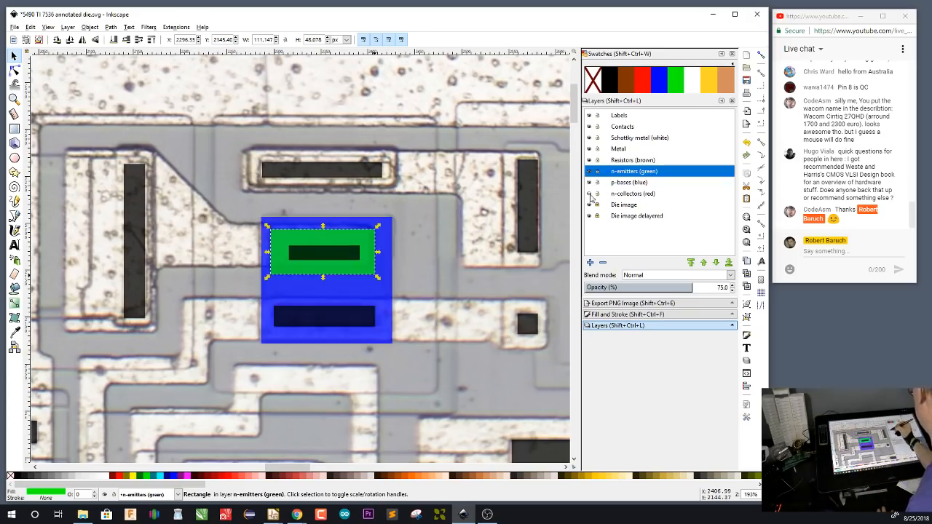
click(590, 194)
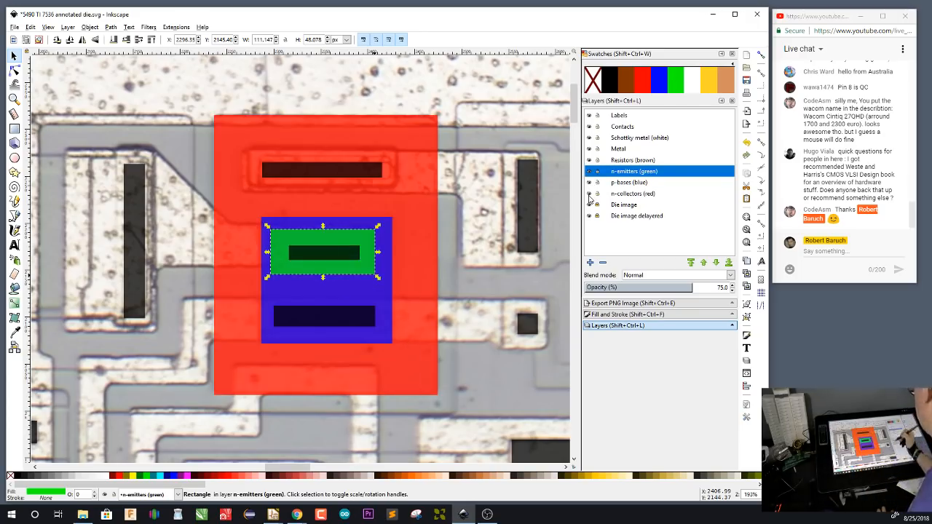
click(517, 376)
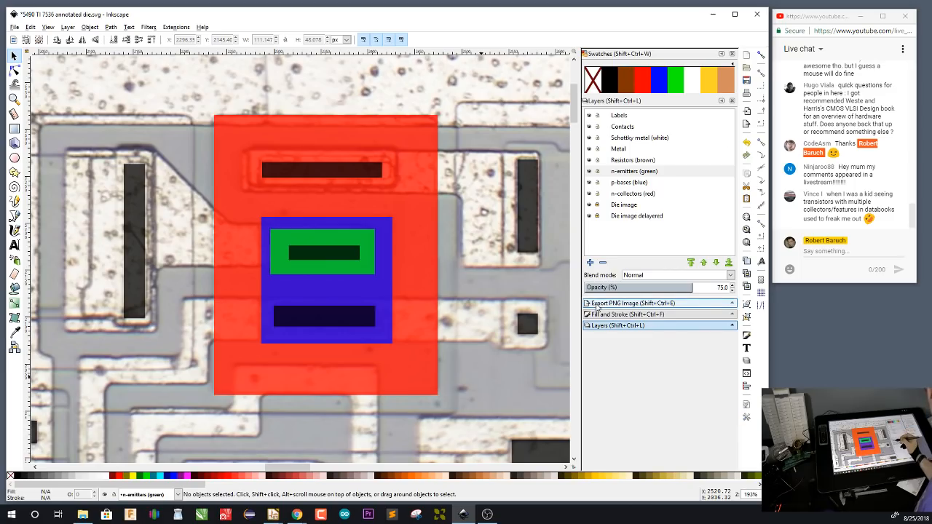
Hide the n-emitters, p-bases and n-collectors layers and make the Metal layer current
click(589, 171)
click(589, 182)
click(589, 194)
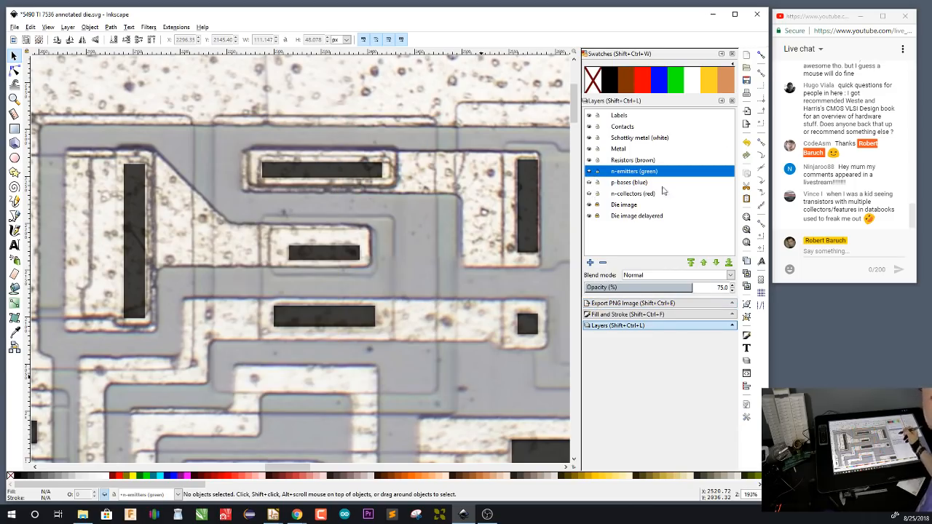
click(623, 150)
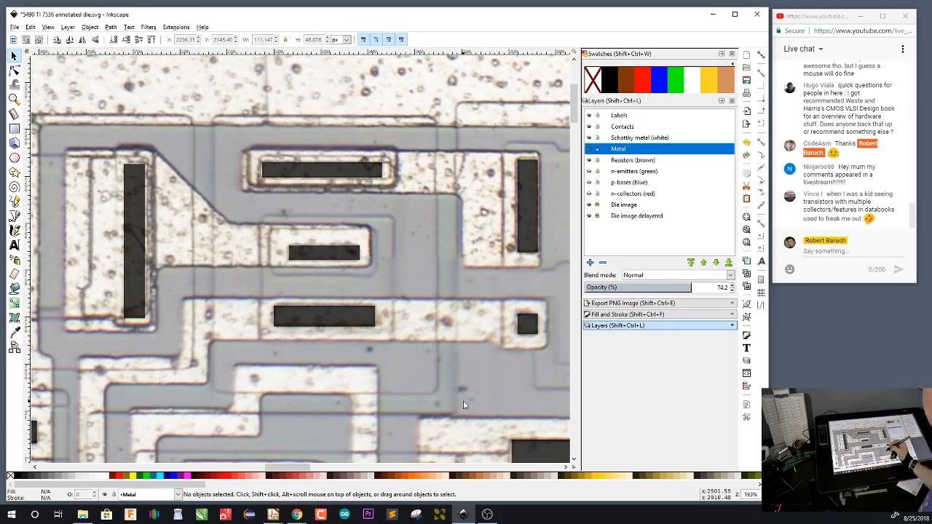
Trace the L-shaped metal from the transistor's collector contact to the tall contact, about 319 by 126 px, and fill it with the Metal swatch
scroll(466, 335, right, 2)
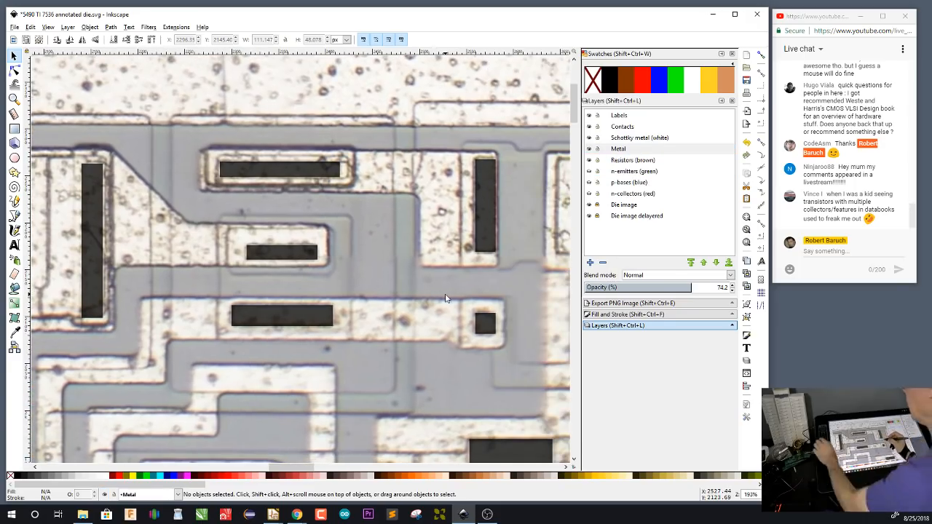
key(b)
click(202, 149)
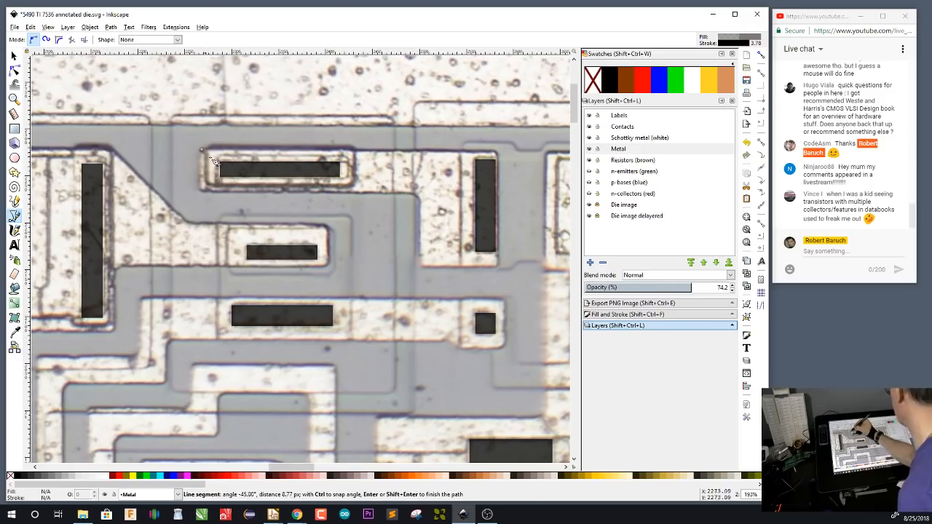
click(498, 152)
click(509, 270)
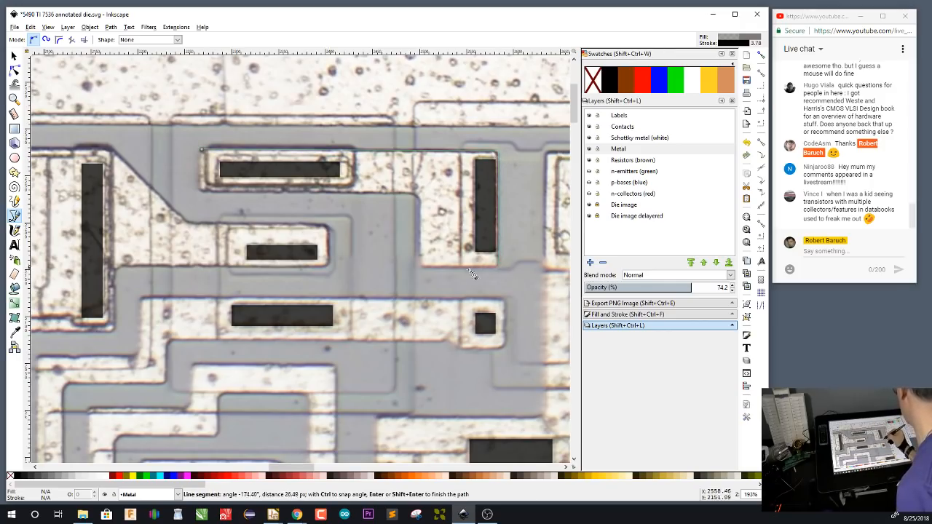
click(424, 268)
click(421, 193)
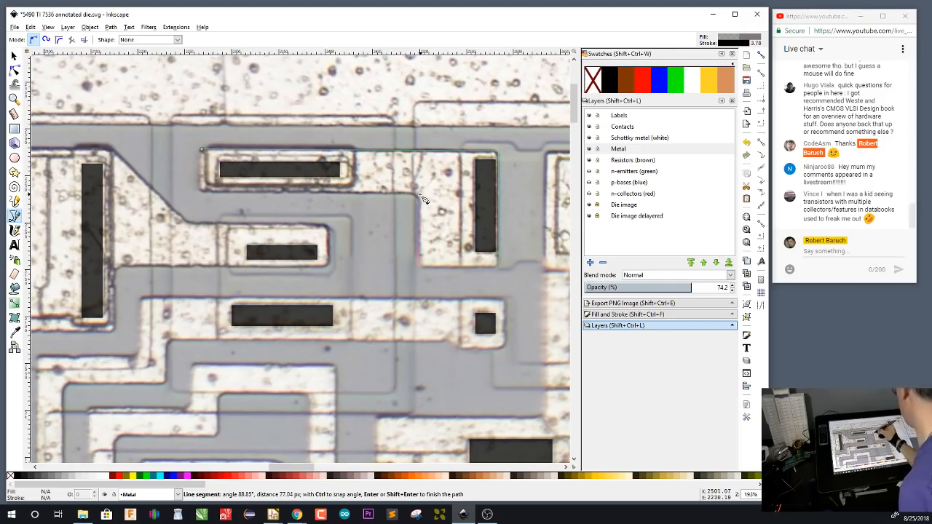
click(203, 193)
click(203, 150)
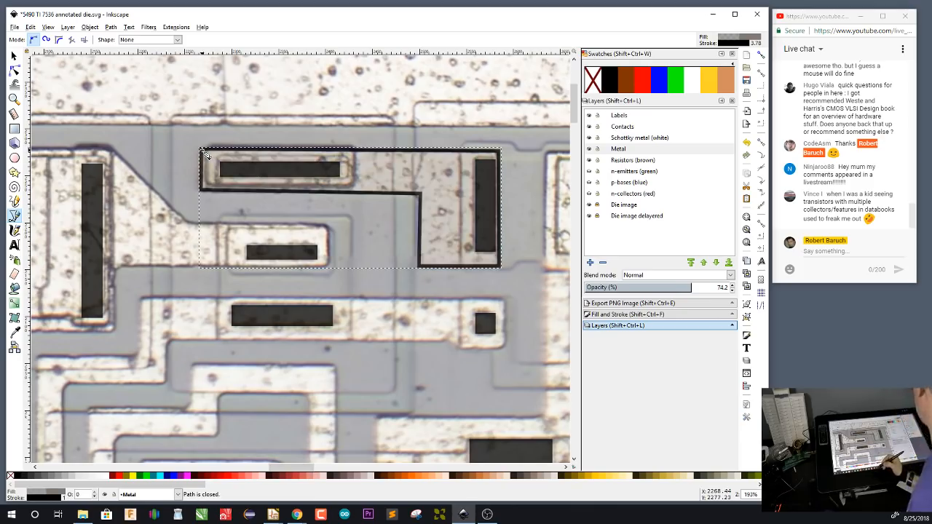
click(711, 81)
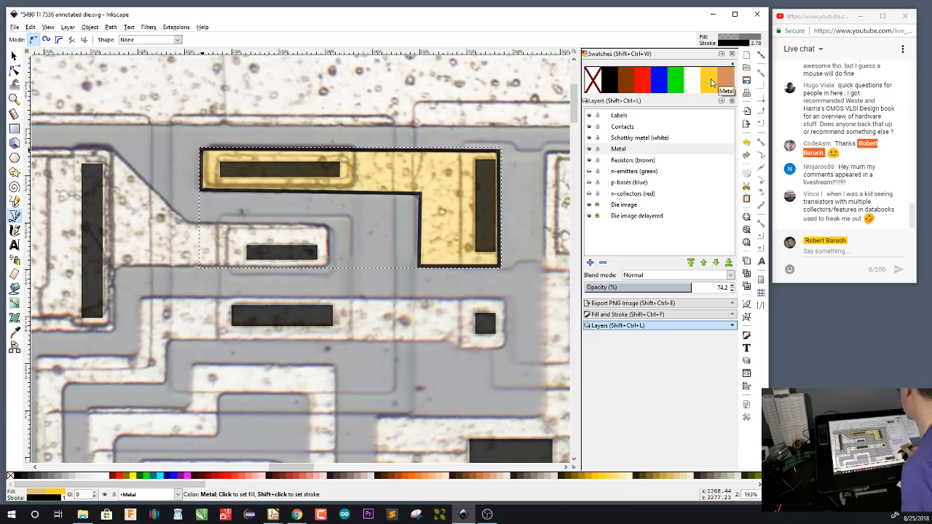
Set the L-shaped metal path's stroke width to 0.3 mm and deselect the path
click(661, 316)
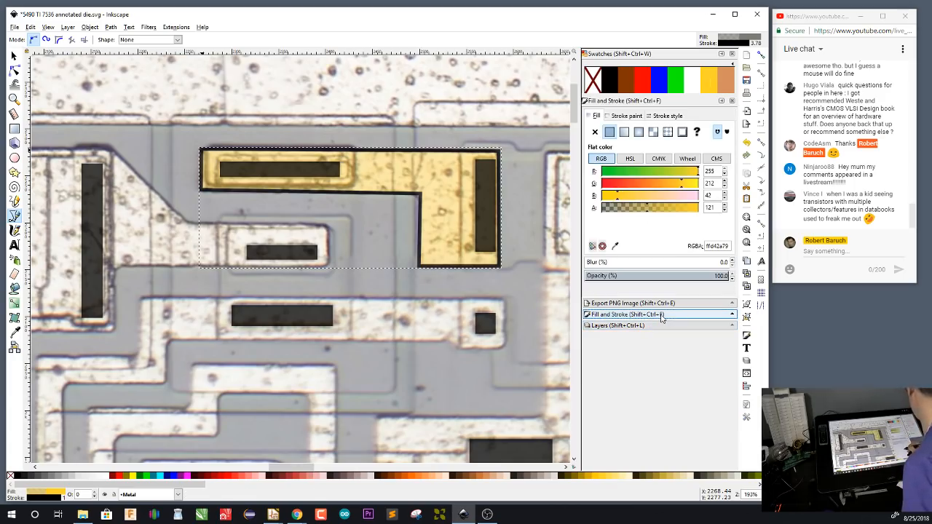
click(628, 116)
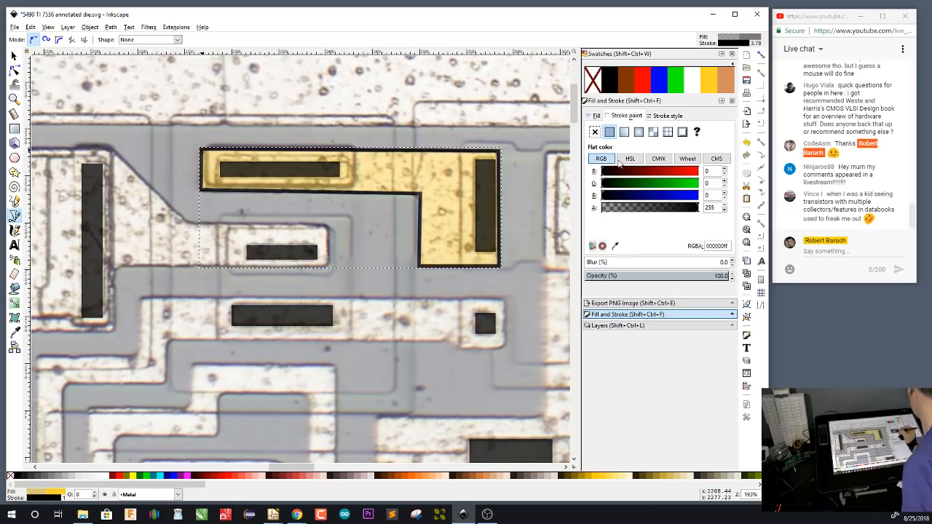
click(667, 115)
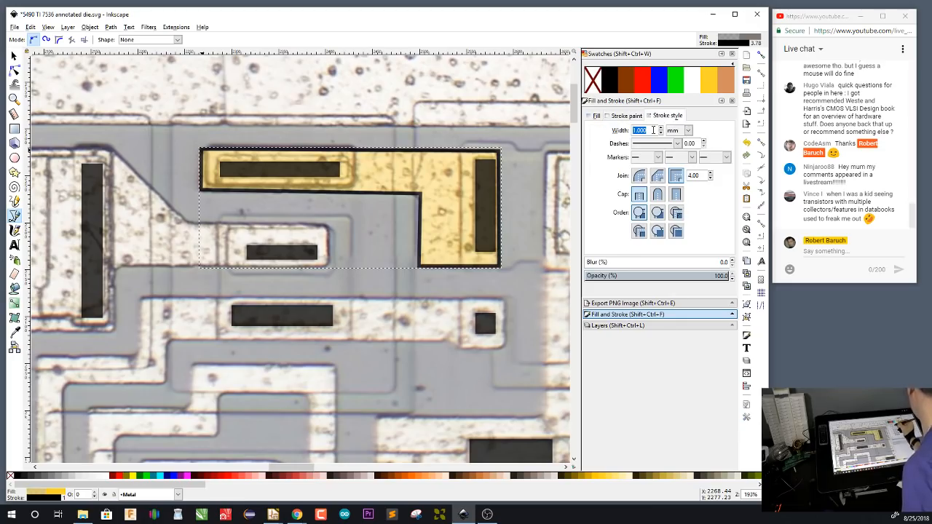
text(0.5)
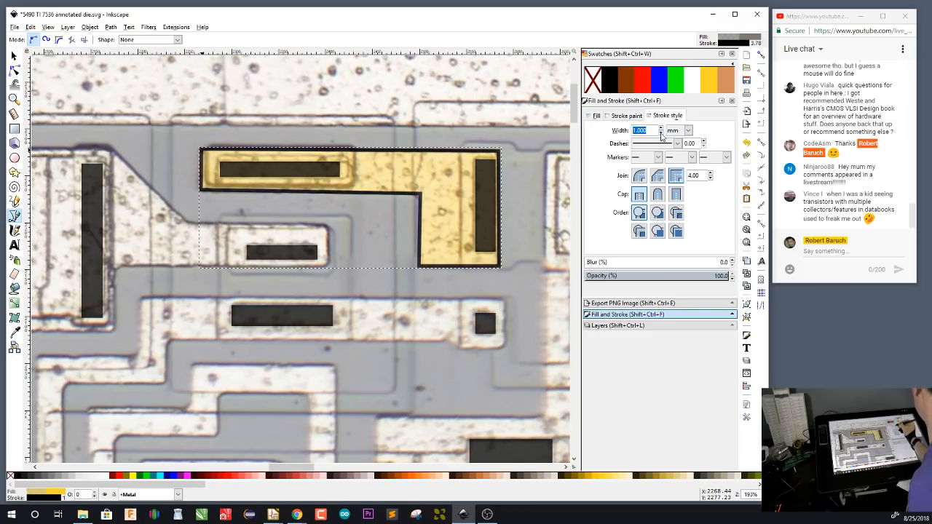
key(Return)
click(662, 132)
click(662, 133)
click(661, 132)
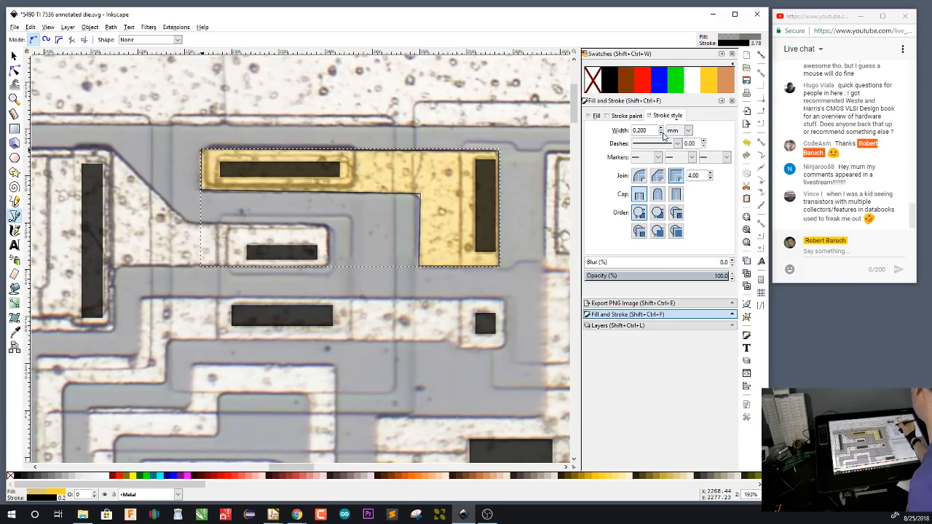
click(661, 128)
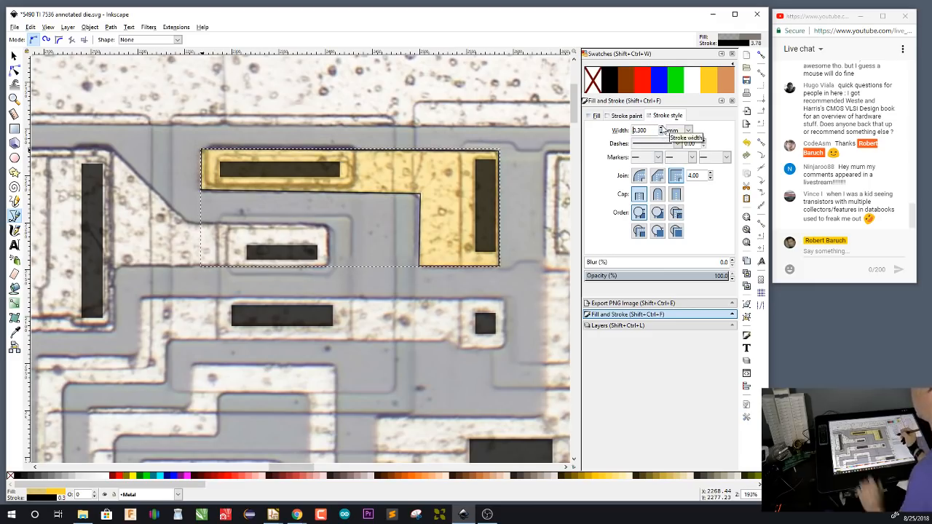
key(s)
click(531, 189)
On the Metal layer, trace a closed path about 328 by 201 px around the metal joining the emitter contact to the neighbouring tall contact
drag(326, 358, 449, 383)
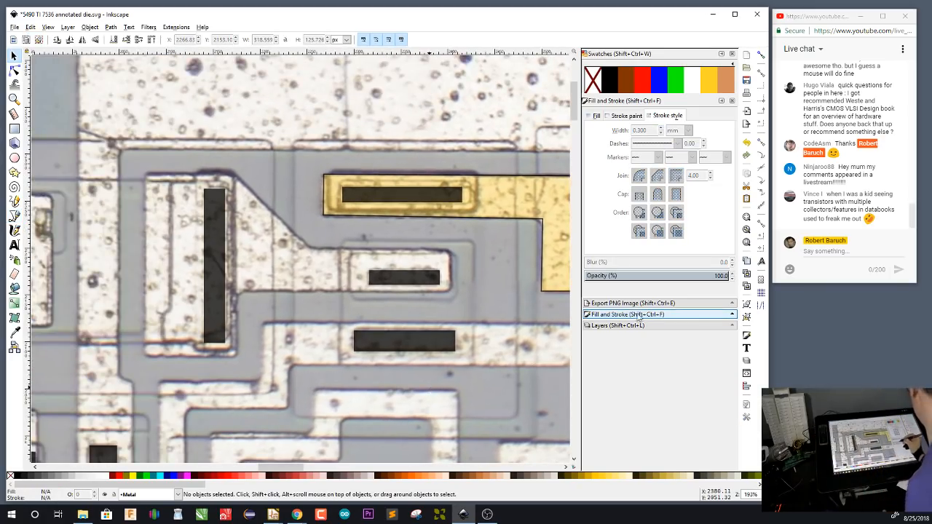
click(639, 329)
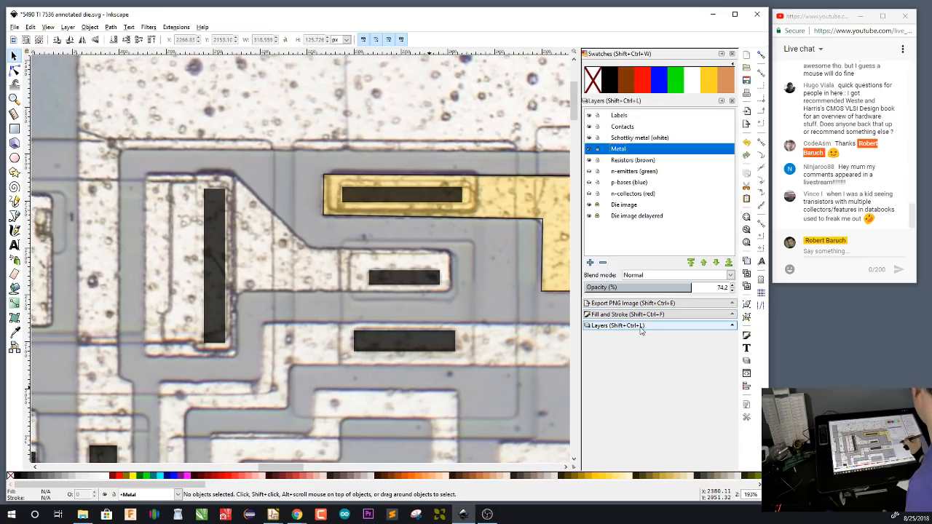
key(b)
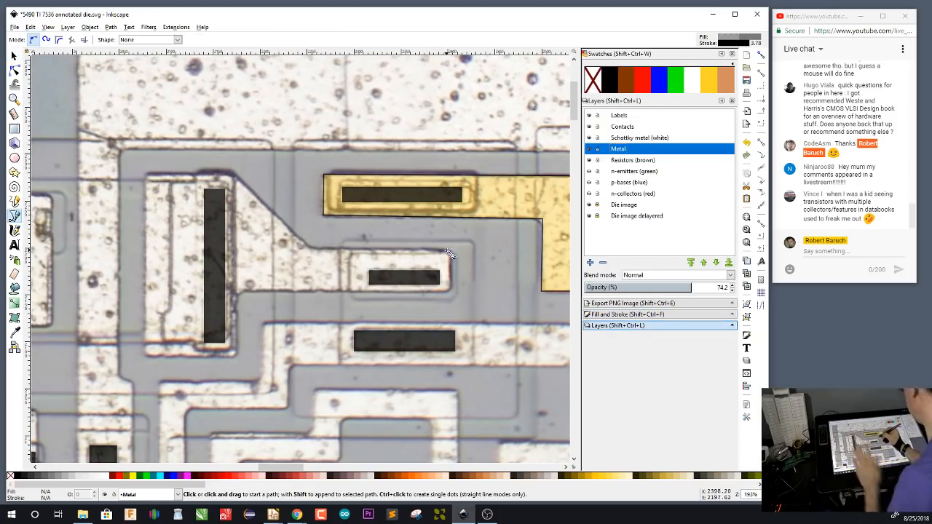
click(450, 251)
click(450, 292)
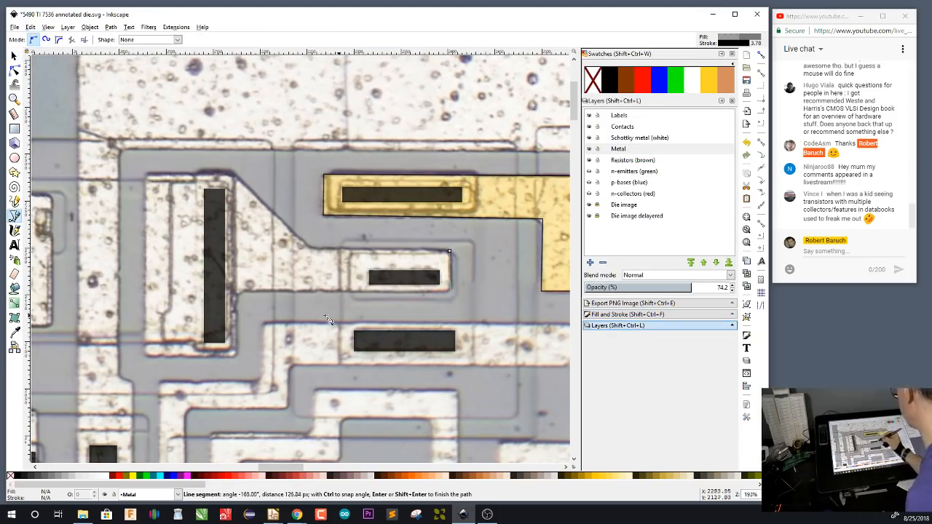
click(237, 293)
click(146, 354)
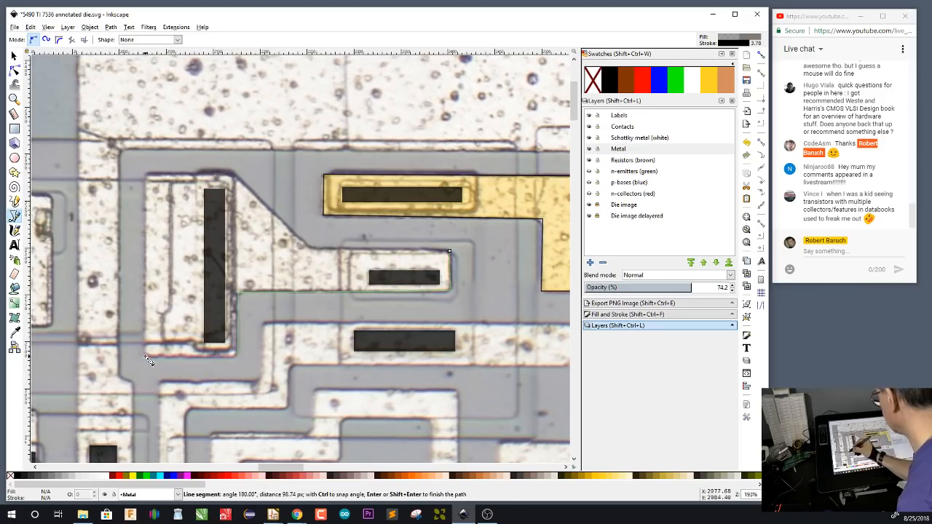
click(148, 175)
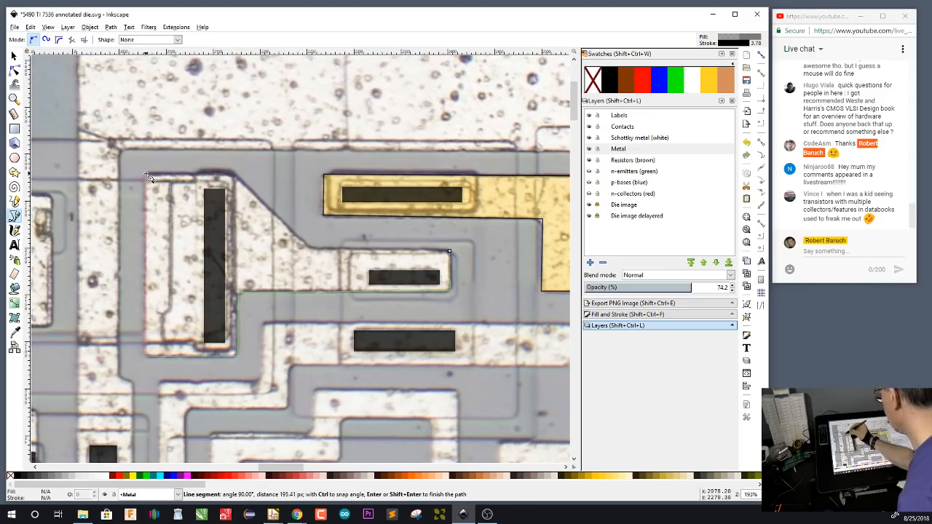
click(233, 174)
click(313, 251)
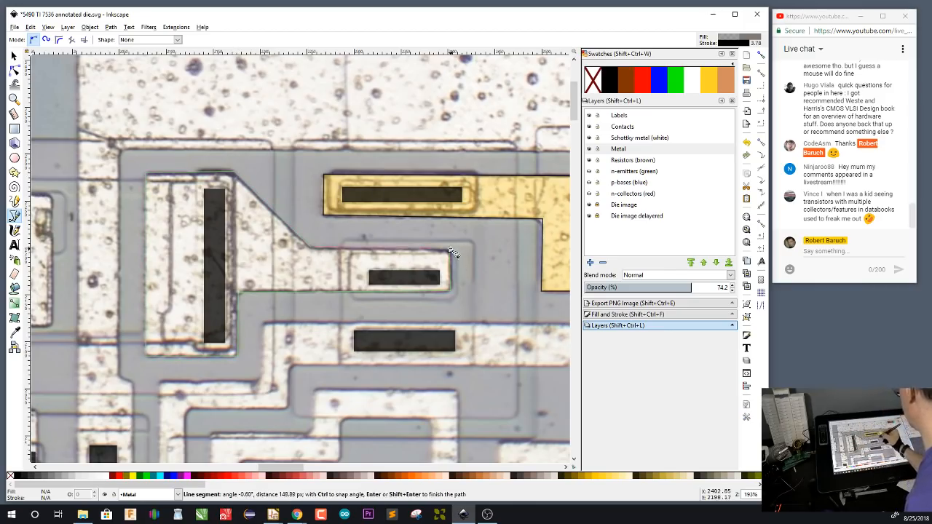
click(450, 252)
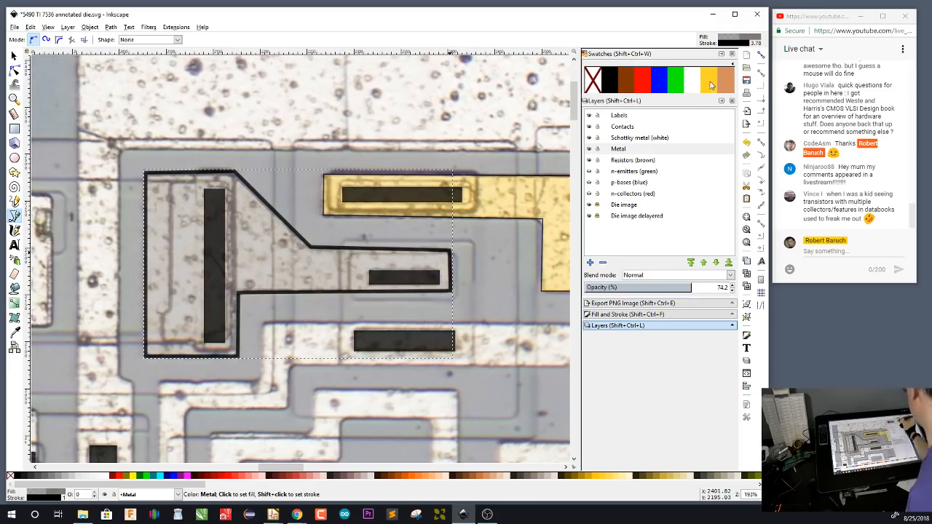
Set the Pen tool's own style from the yellow L-shaped metal path
click(734, 42)
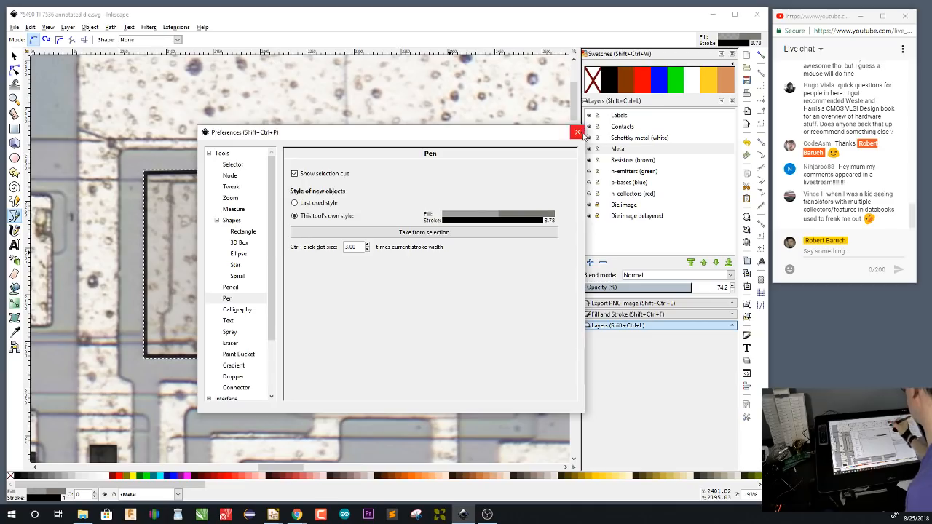
click(577, 131)
key(s)
click(525, 201)
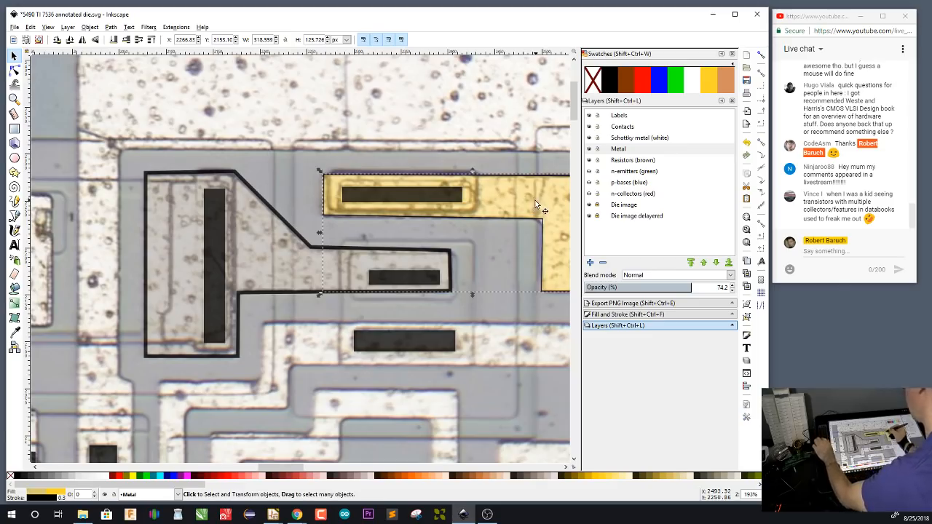
key(b)
click(740, 40)
click(515, 231)
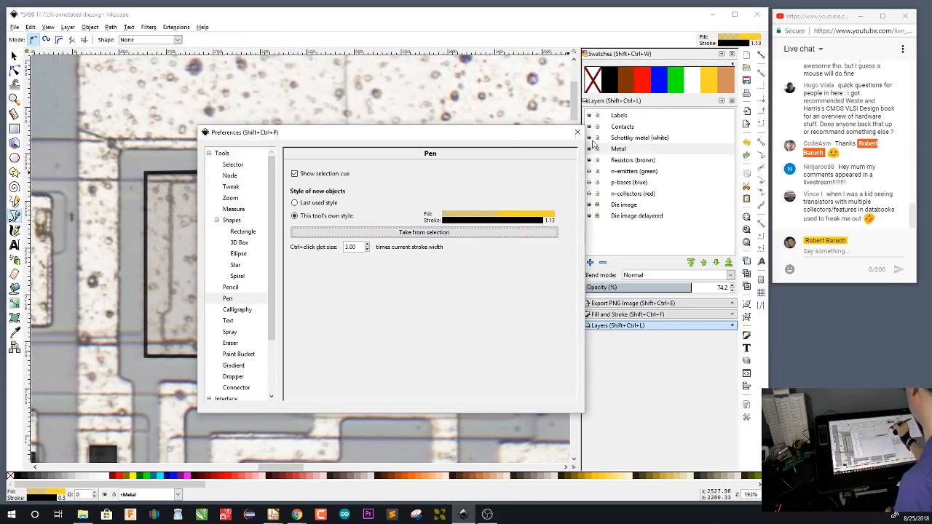
click(579, 132)
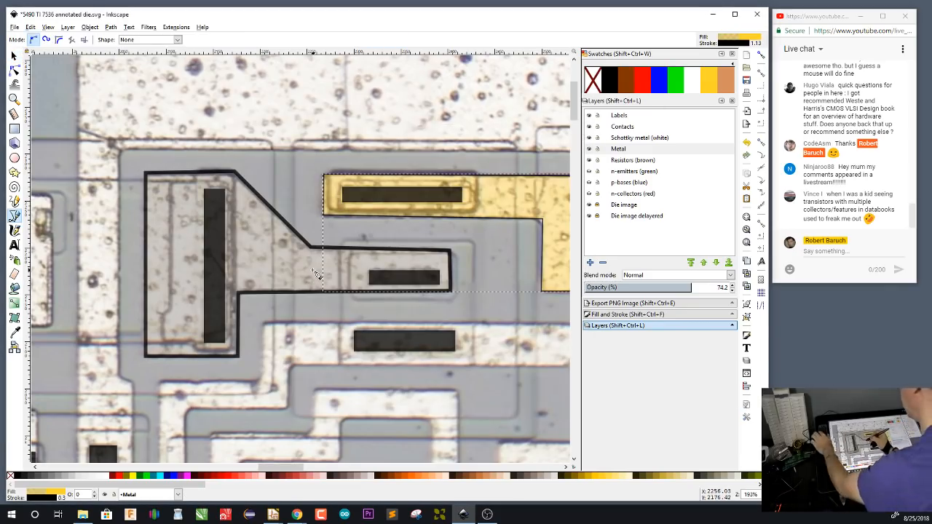
Delete the thick black-outlined path around the emitter metal
key(s)
click(303, 272)
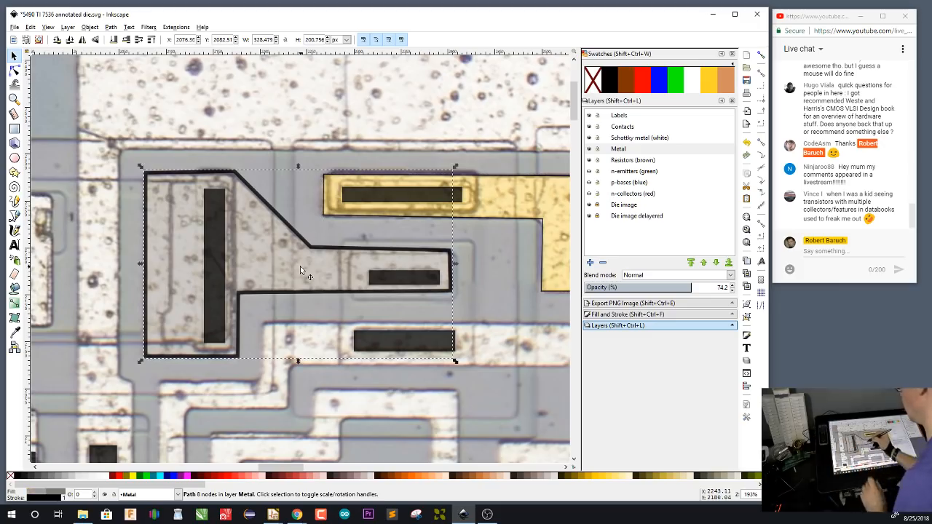
key(Delete)
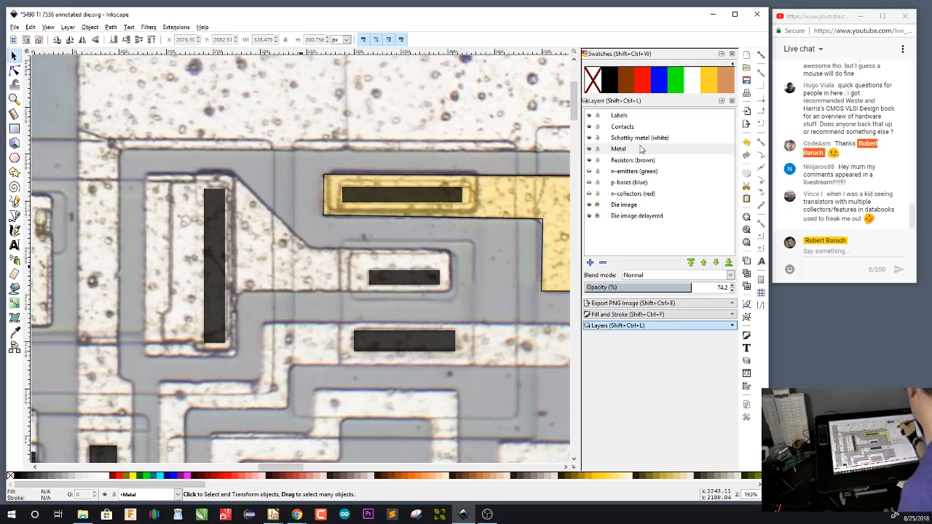
On the Metal layer, trace a closed path around the metal joining the emitter contact to the neighbouring tall contact
key(b)
click(449, 252)
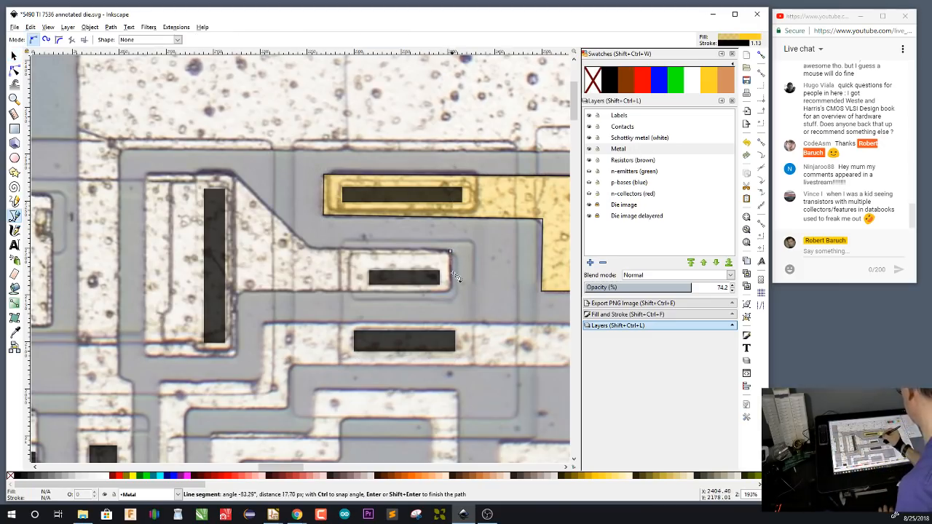
click(238, 292)
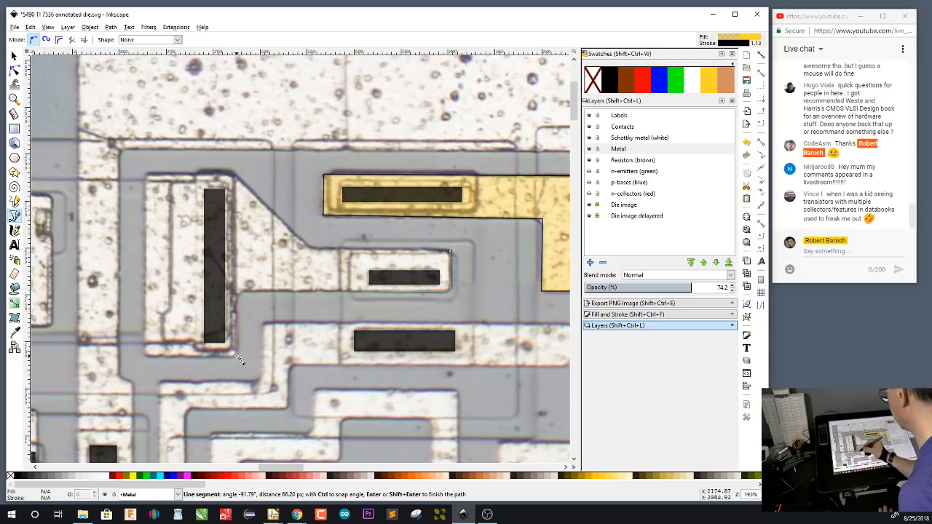
click(237, 357)
click(147, 357)
click(145, 175)
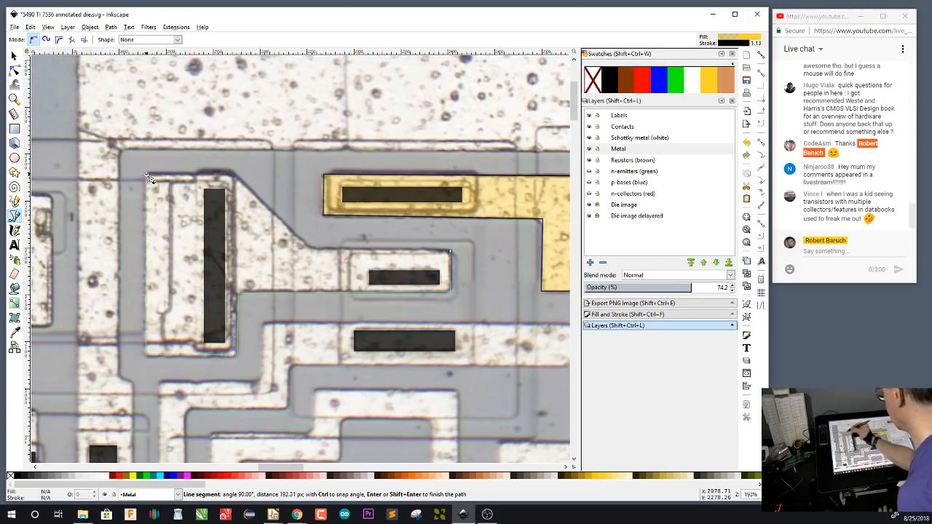
click(234, 175)
click(310, 248)
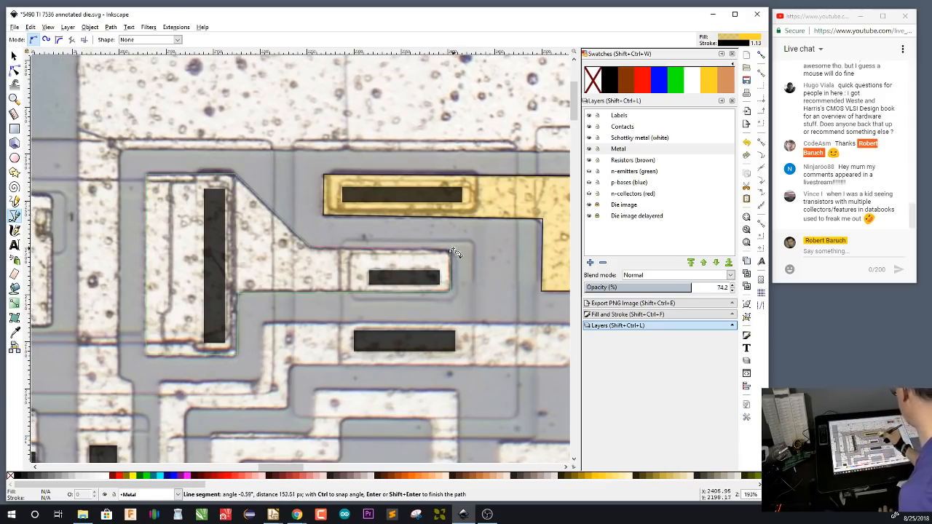
click(449, 252)
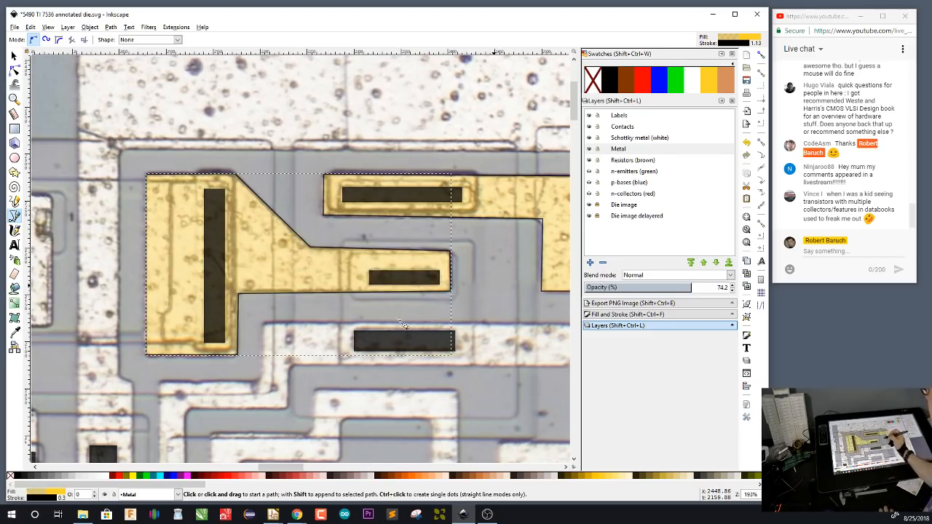
Trace the lower edge of the base metal from the small square contact to the contact at its far diagonal end
drag(482, 366, 293, 224)
drag(415, 279, 481, 385)
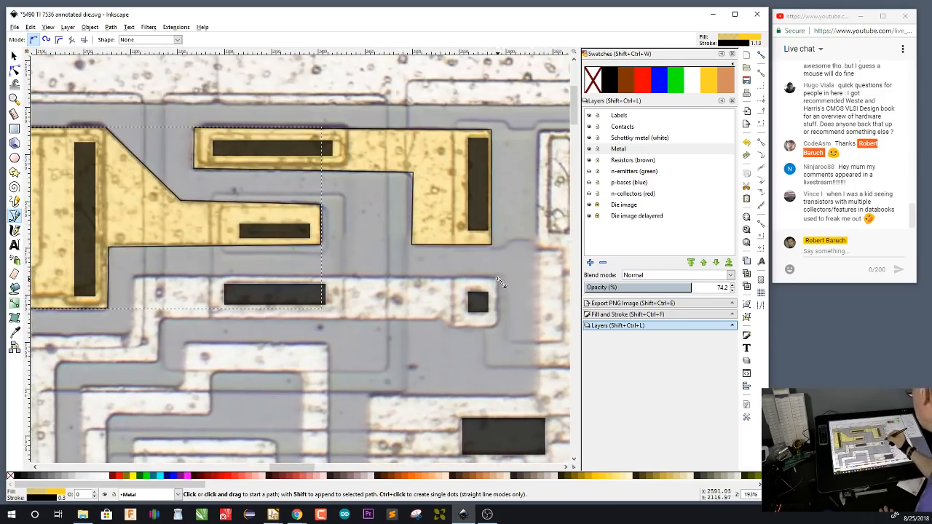
click(498, 279)
click(447, 329)
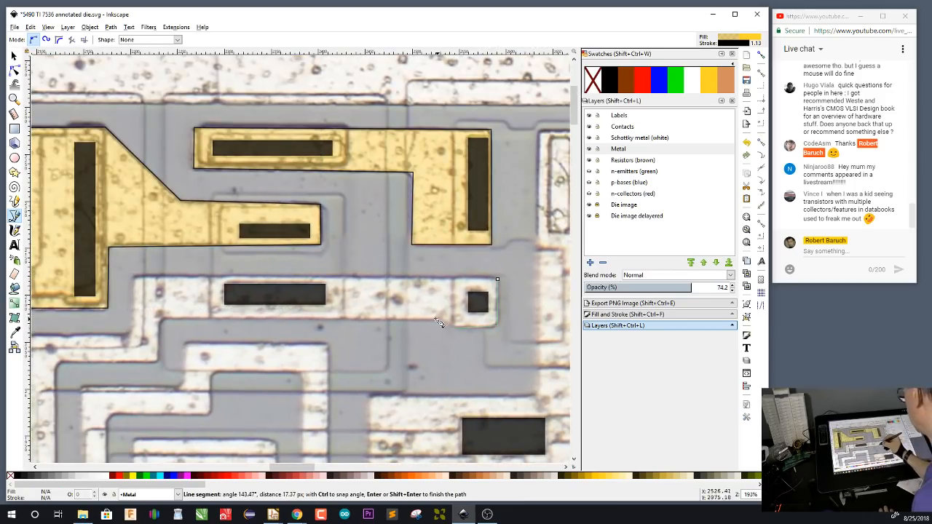
click(437, 318)
click(162, 320)
click(159, 362)
drag(247, 300, 495, 165)
click(306, 229)
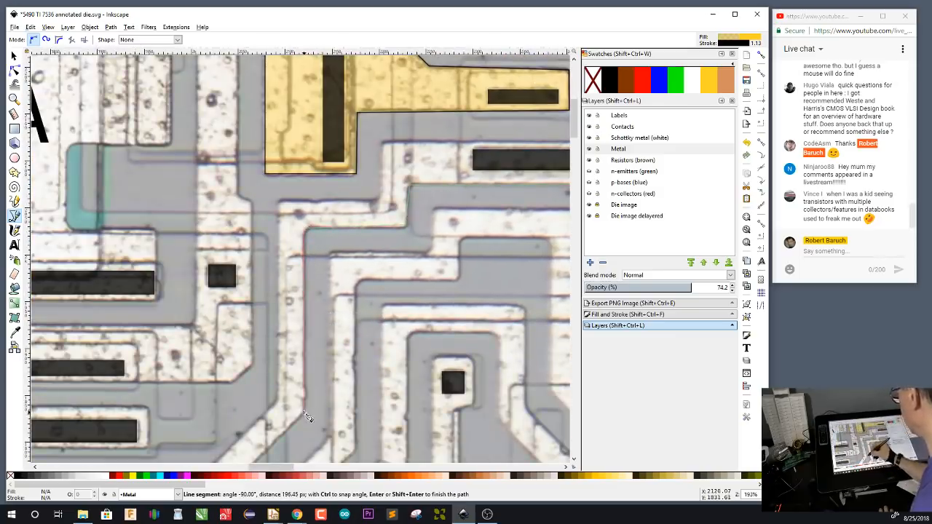
click(304, 409)
drag(276, 453, 370, 262)
click(311, 307)
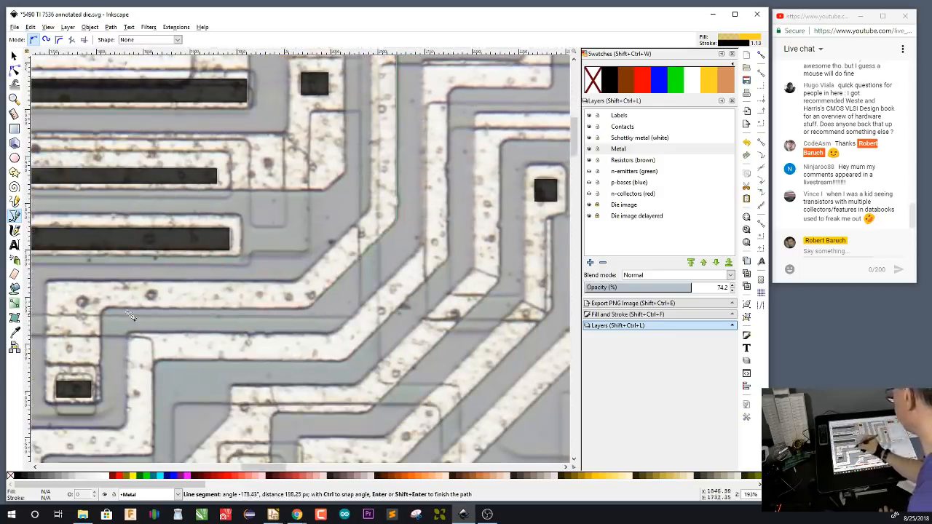
click(101, 308)
click(101, 403)
click(45, 403)
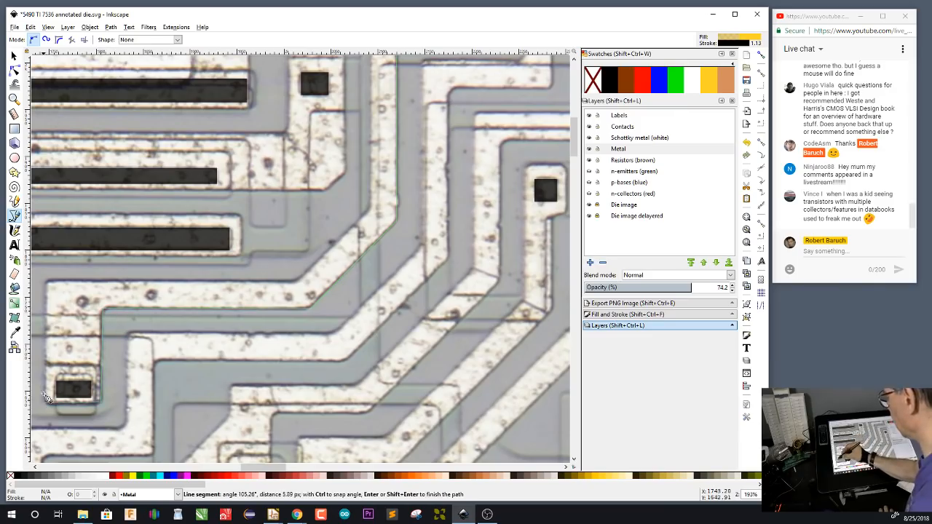
Trace back along the base metal's upper edge and close the path at the small square contact, about 847 by 485 px overall
click(45, 285)
click(297, 280)
click(370, 209)
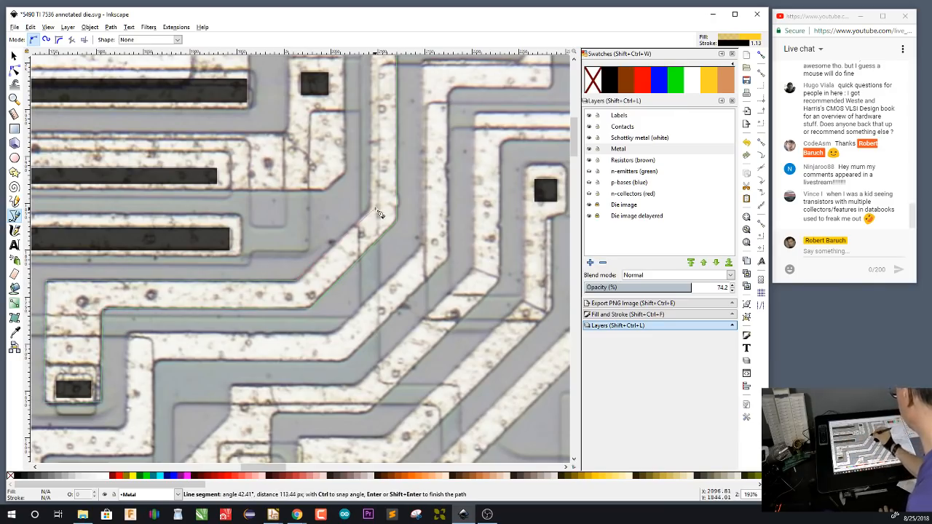
drag(431, 103, 393, 361)
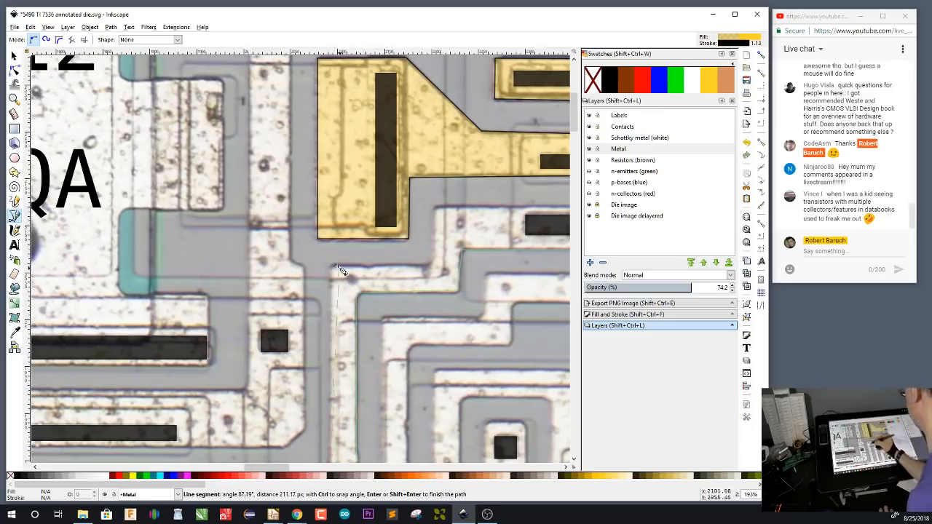
click(332, 266)
click(437, 264)
click(436, 208)
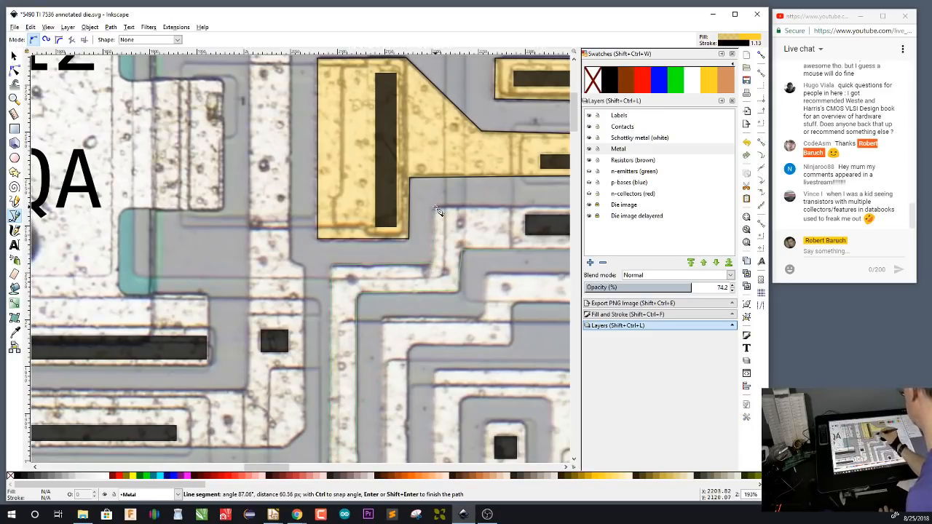
mouse_move(438, 303)
mouse_down()
mouse_move(358, 327)
mouse_move(225, 343)
mouse_up()
drag(473, 270, 363, 283)
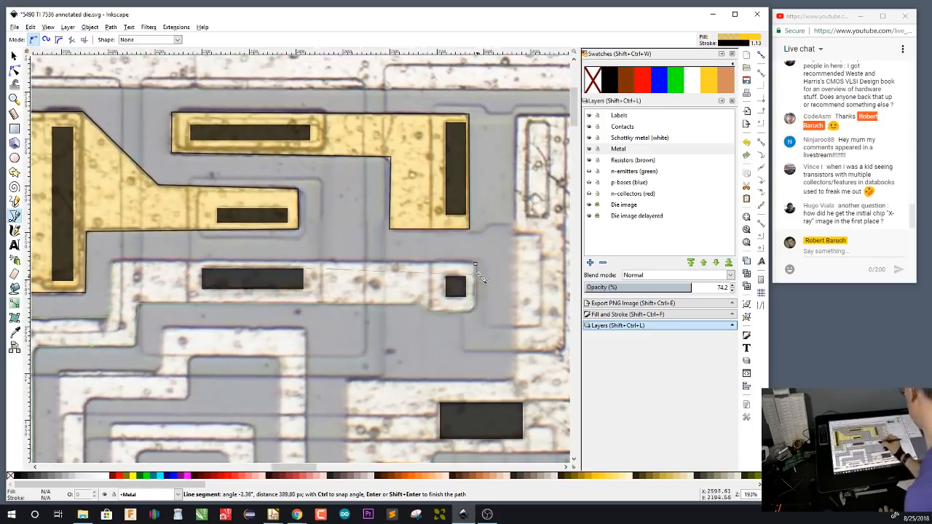
click(477, 267)
drag(477, 268, 515, 306)
Show the n-emitters, p-bases and n-collectors layers and deselect the metal path
click(590, 171)
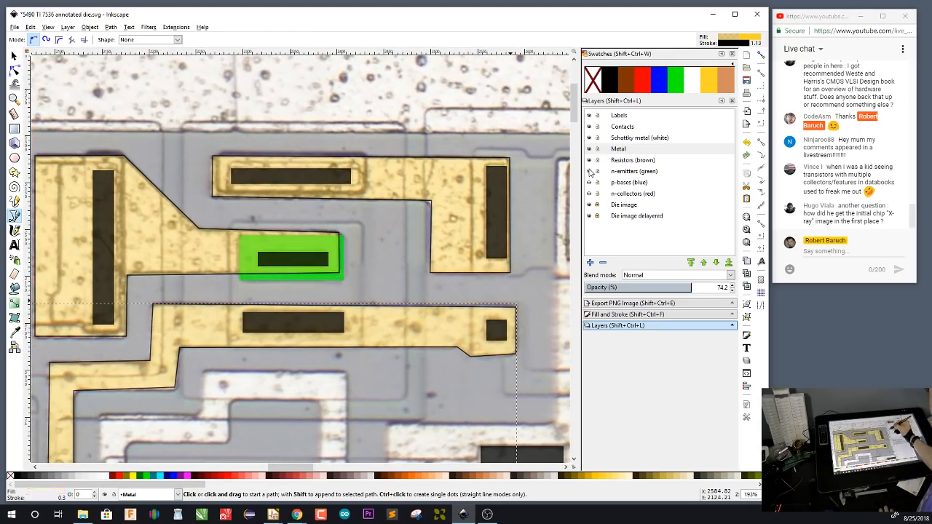
click(589, 182)
click(589, 194)
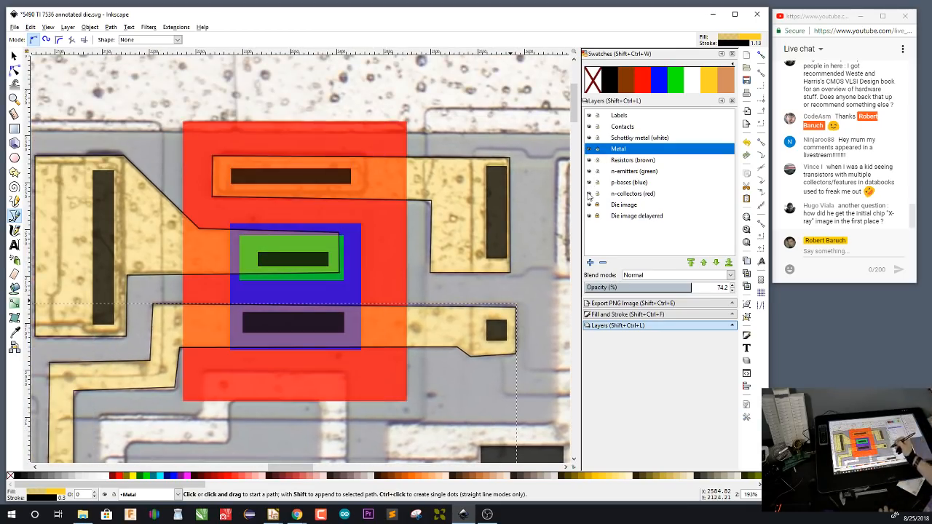
key(F1)
click(532, 210)
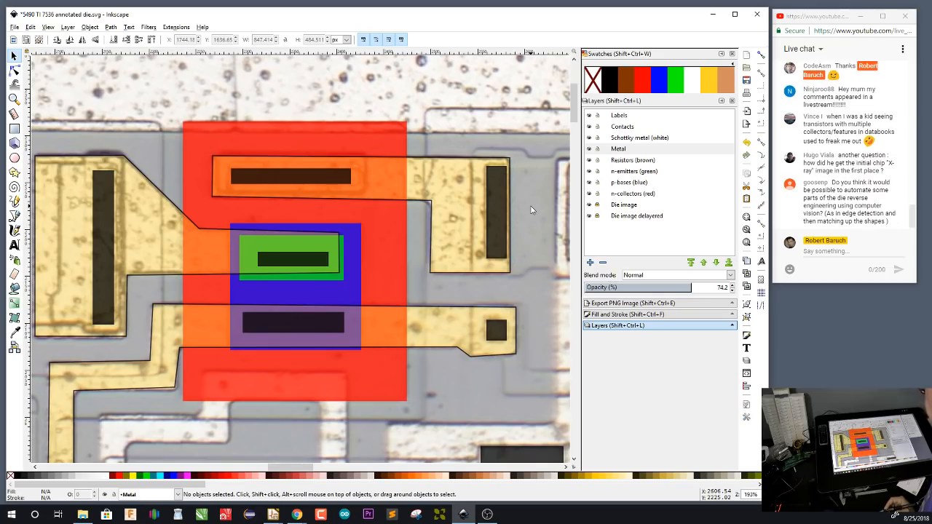
Set the n-collectors layer's opacity to 49% and the p-bases layer's opacity to 49.3%
click(647, 194)
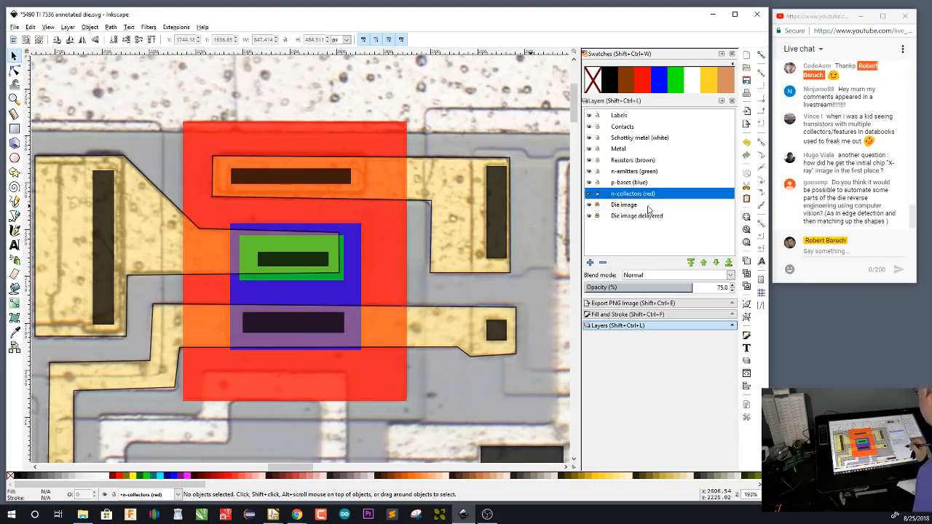
drag(660, 290, 655, 291)
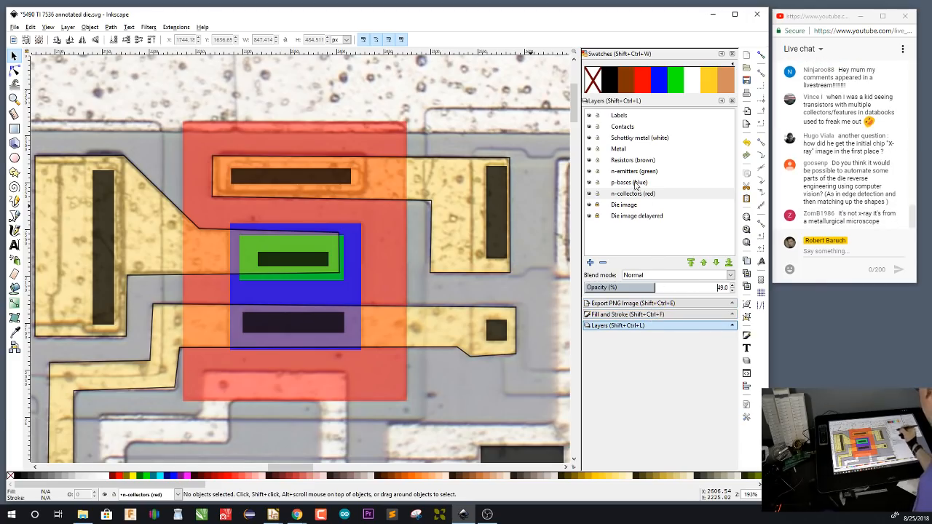
click(637, 184)
click(664, 290)
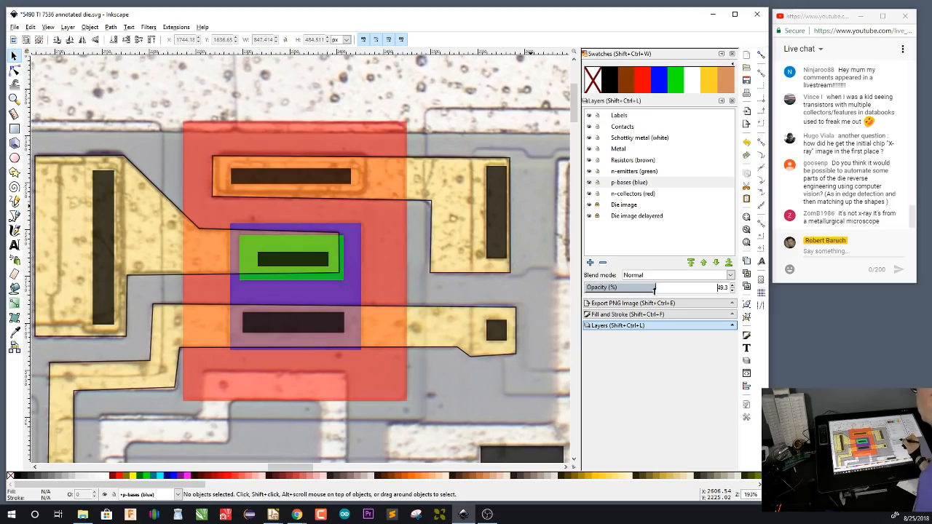
Set the n-emitters layer's opacity to 52%
click(646, 173)
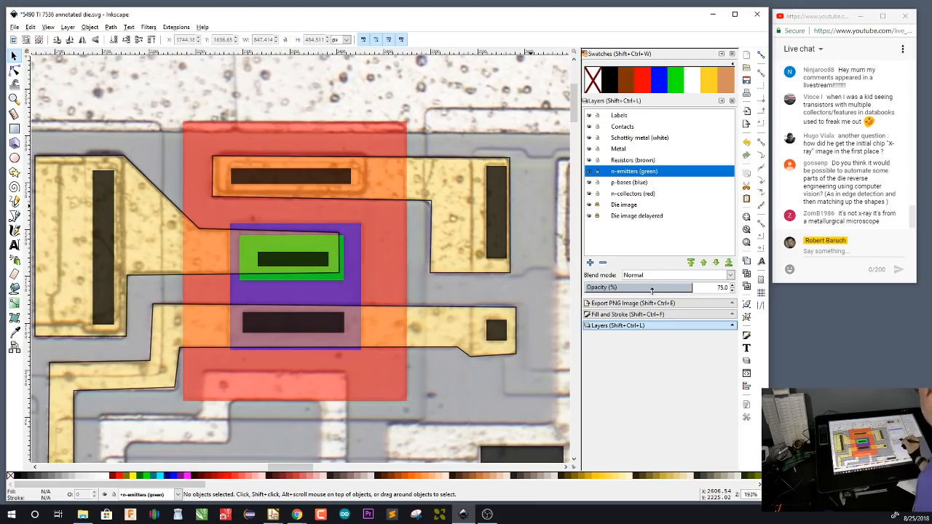
click(654, 290)
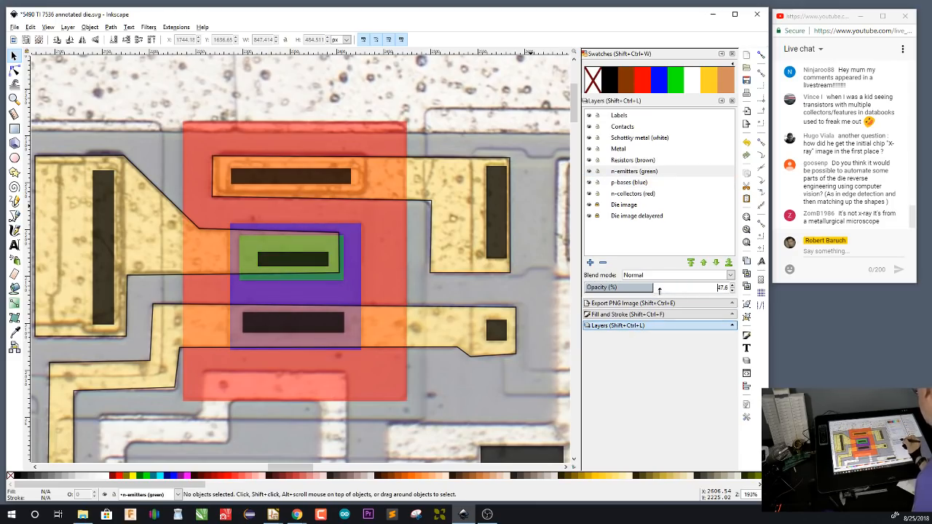
click(659, 289)
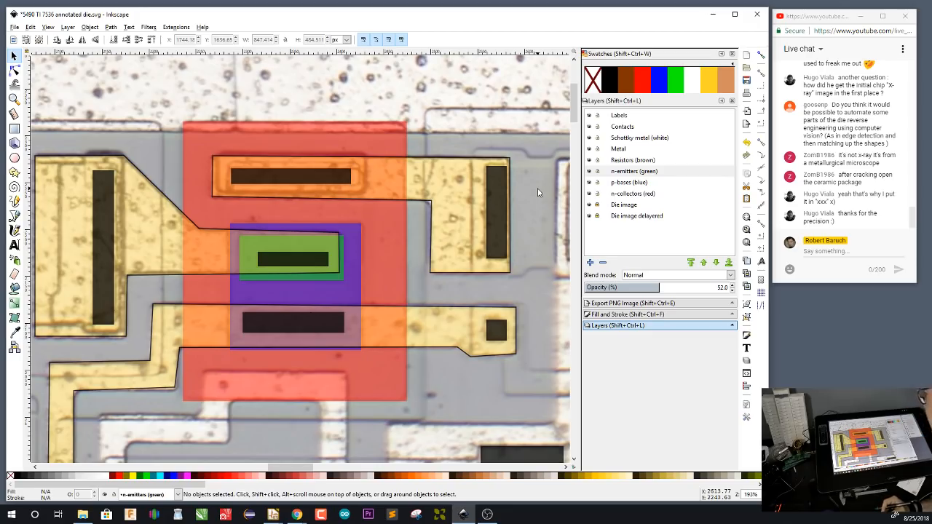
scroll(469, 386, down, 4)
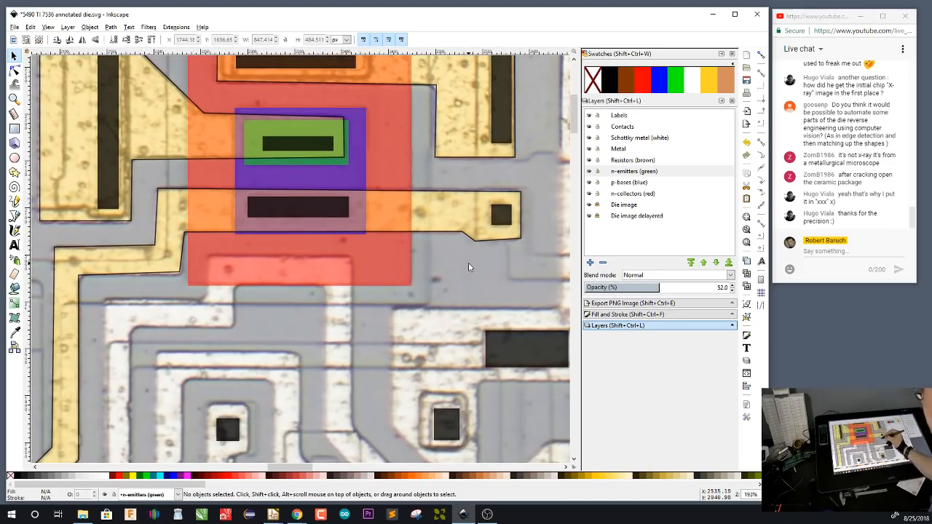
drag(467, 264, 421, 388)
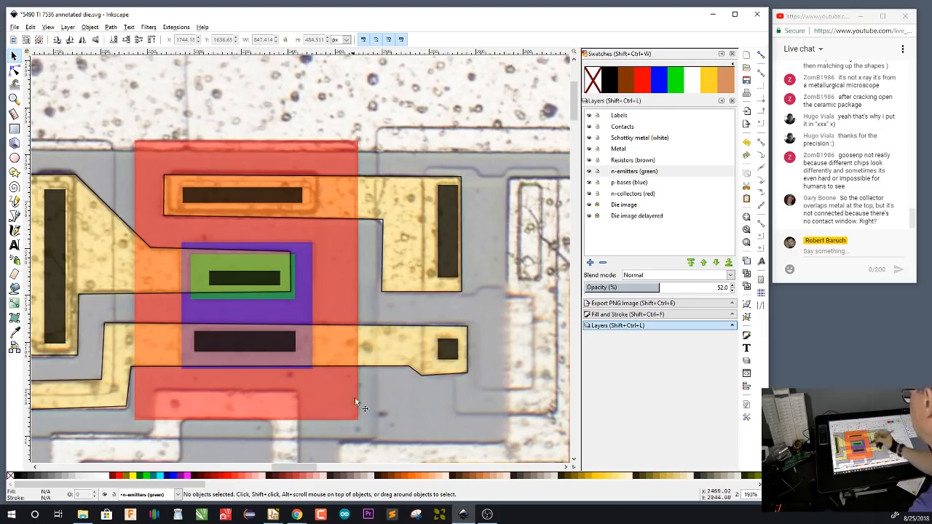
drag(375, 391, 405, 288)
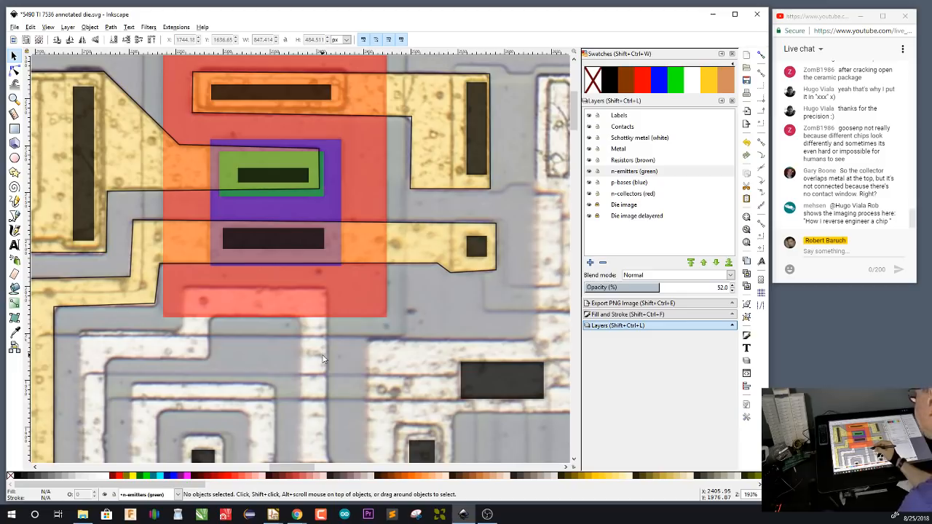
scroll(324, 358, up, 2)
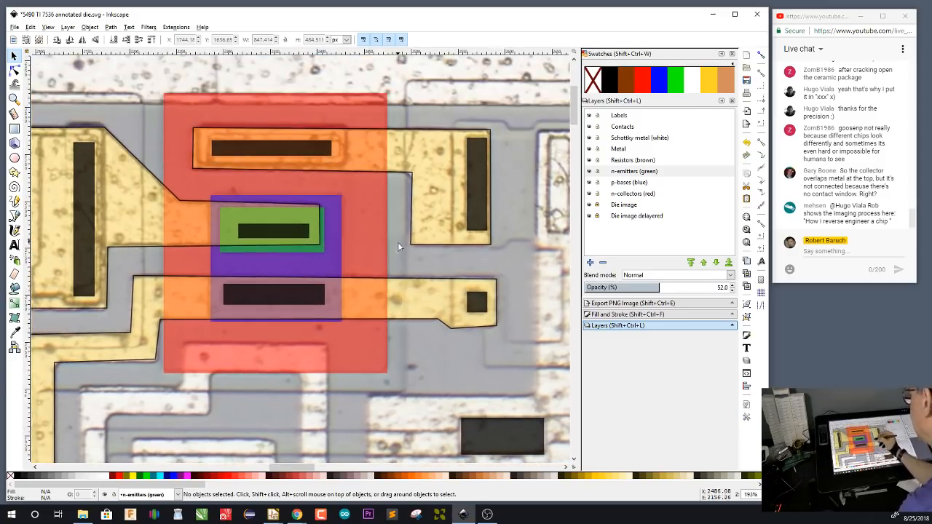
scroll(398, 245, up, 1)
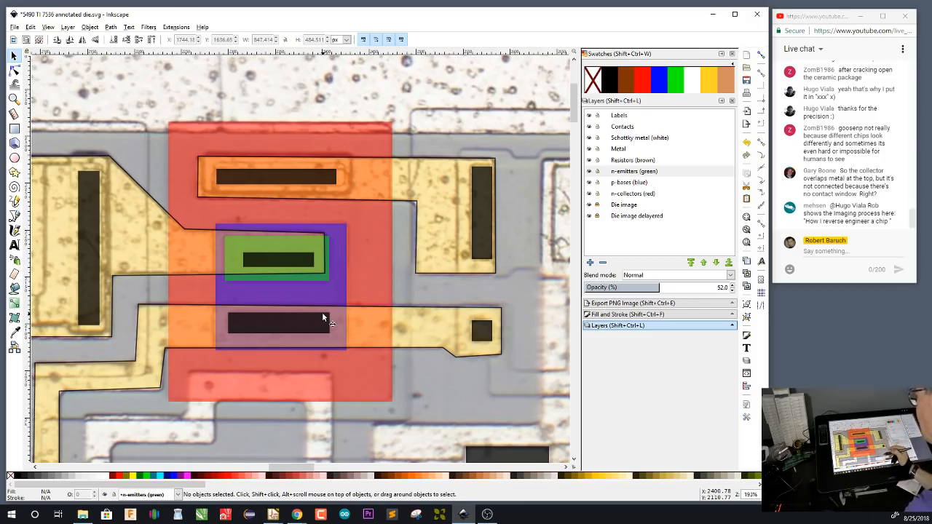
mouse_move(453, 371)
mouse_down()
mouse_move(458, 383)
mouse_move(452, 375)
mouse_up()
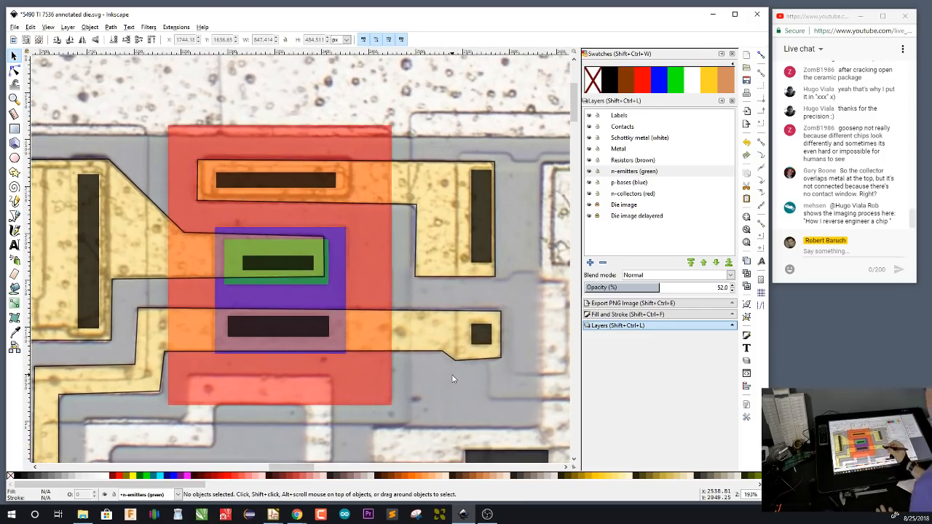
On the Labels layer, add the text Q1 inside the red collector area, beside the blue base
click(626, 115)
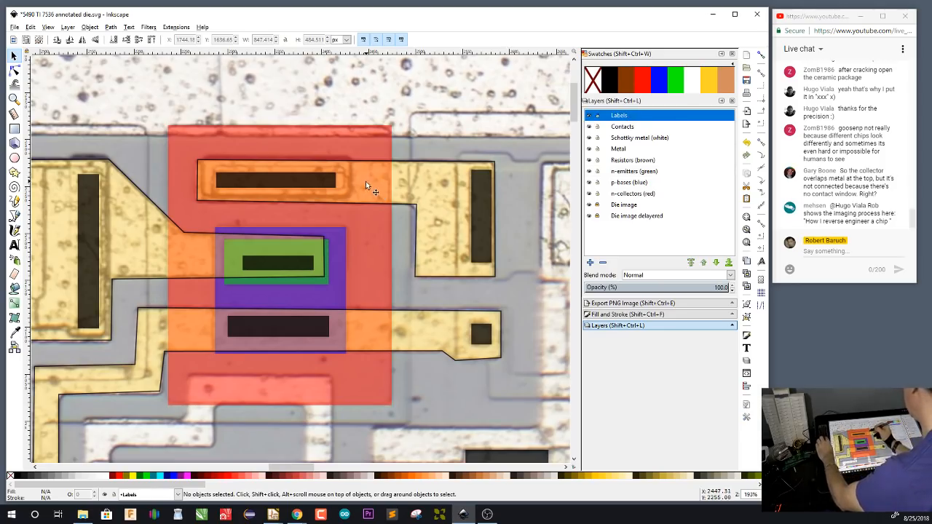
key(t)
click(366, 242)
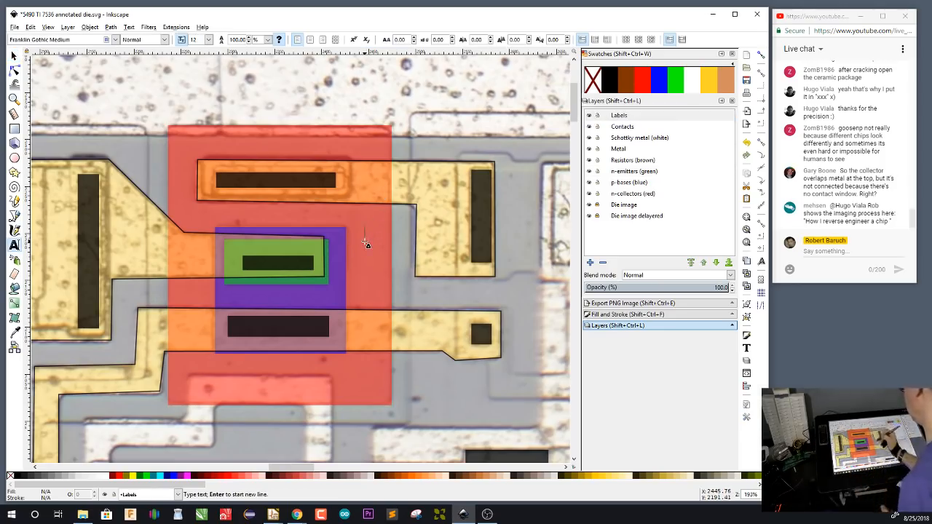
text(Q1)
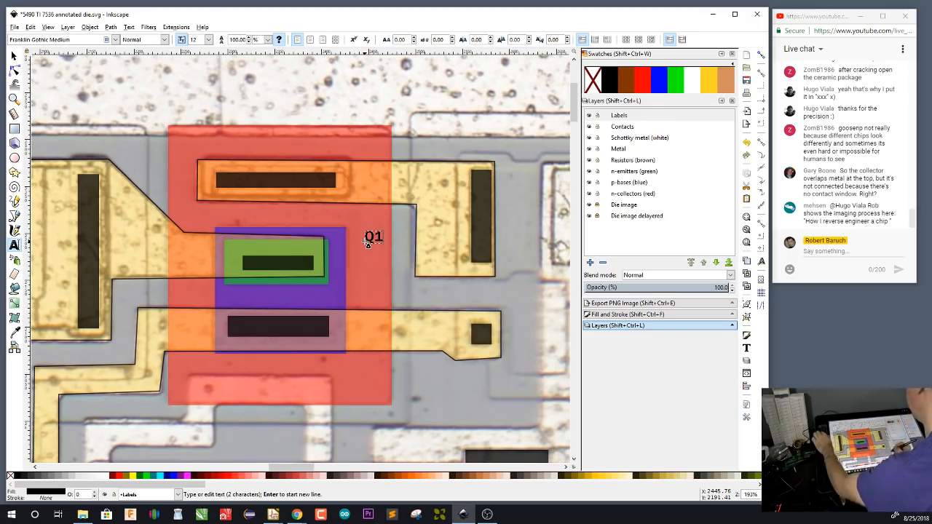
Set the Q1 label's text to size 32 in the DejaVu Sans Mono font
drag(365, 237, 378, 237)
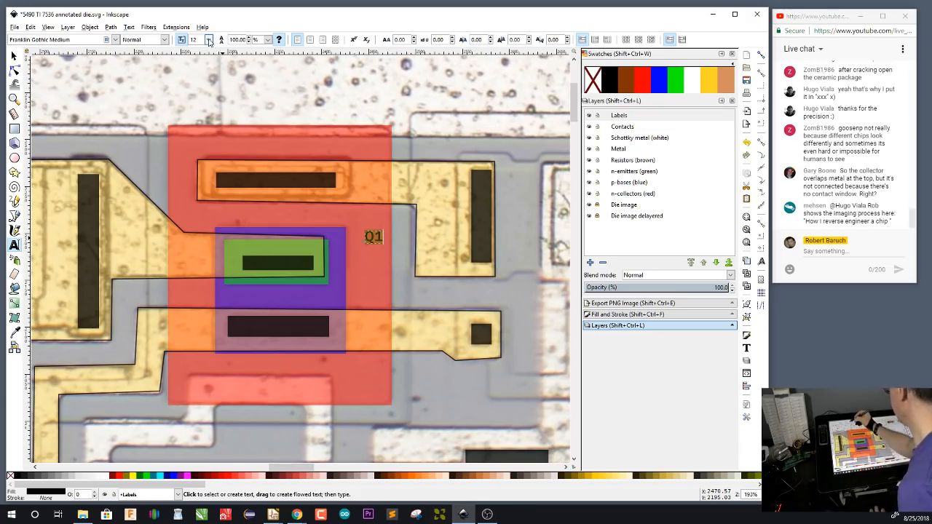
click(208, 39)
click(195, 219)
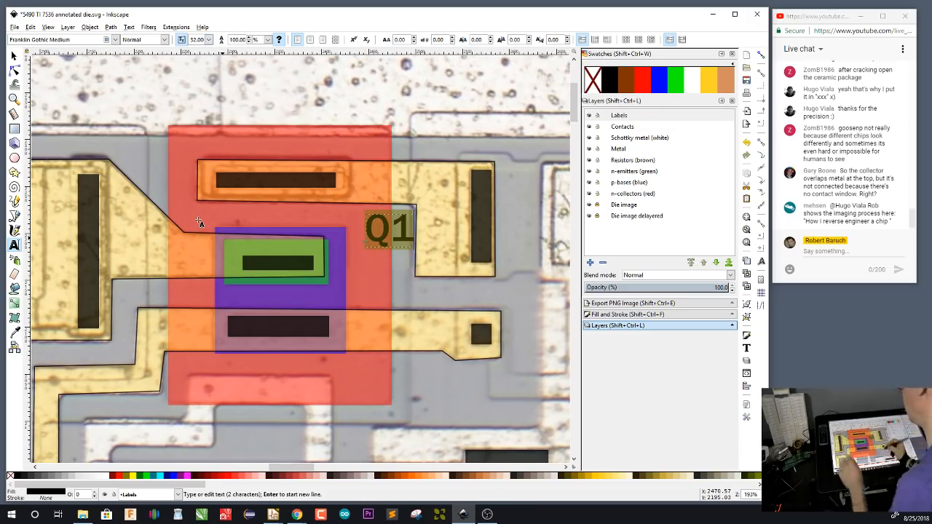
click(115, 39)
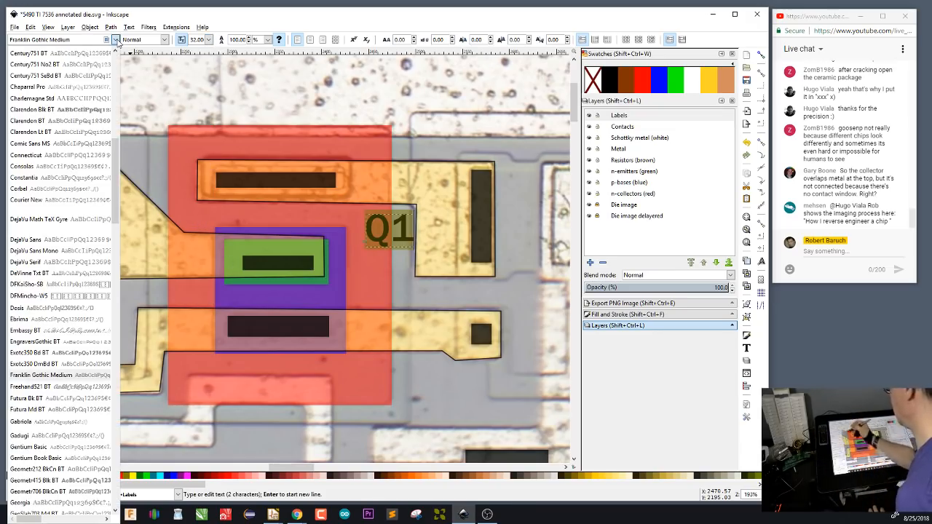
drag(115, 151, 117, 61)
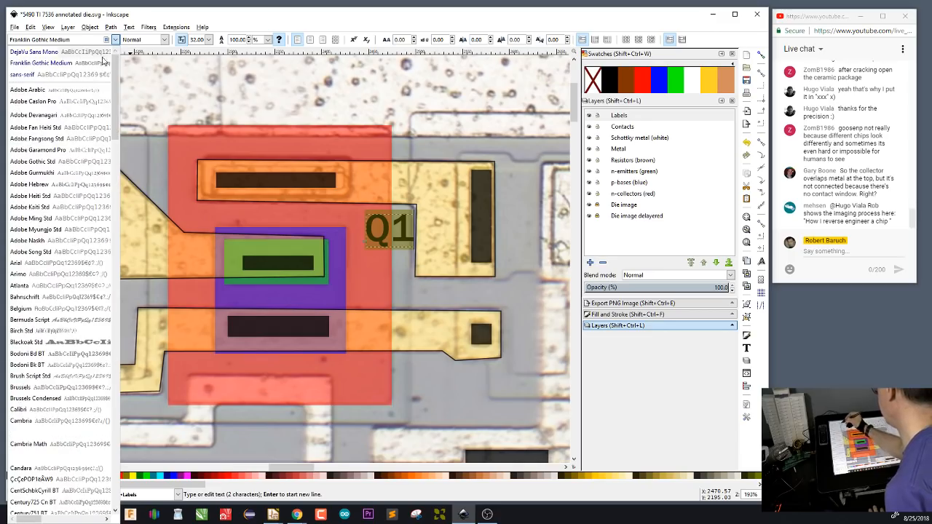
click(86, 52)
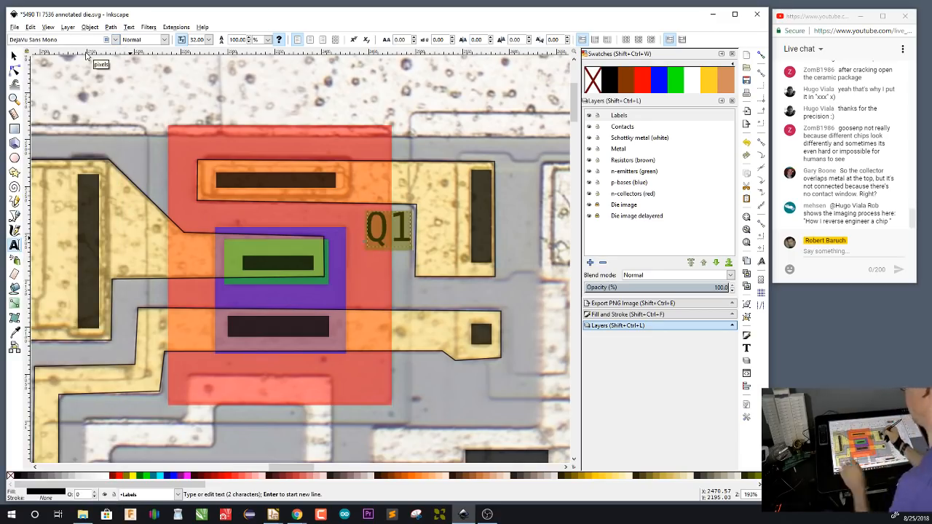
Move the Q1 label to the upper-right corner of the red collector area and deselect it
key(F1)
drag(386, 230, 357, 140)
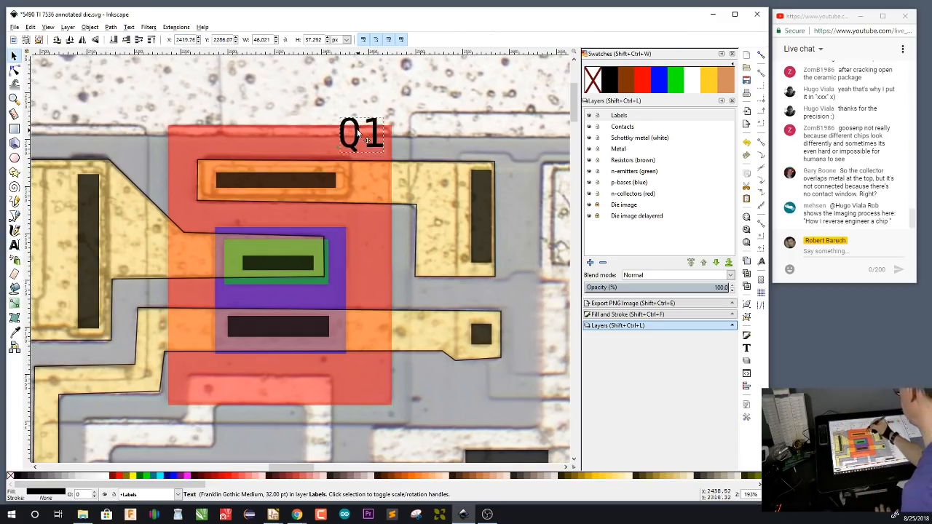
click(521, 311)
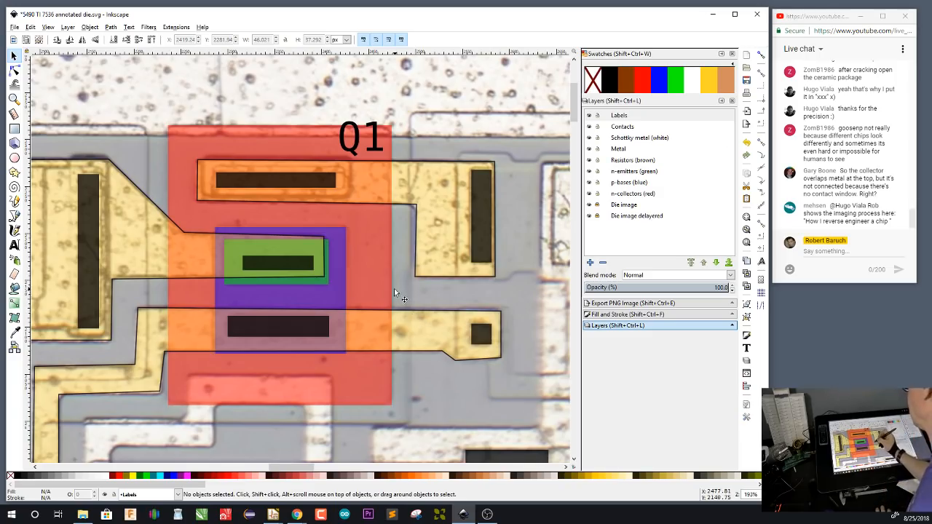
Examine the annotated metal, contacts and surrounding die structures on both sides of transistor Q1
scroll(416, 311, left, 5)
scroll(452, 344, left, 4)
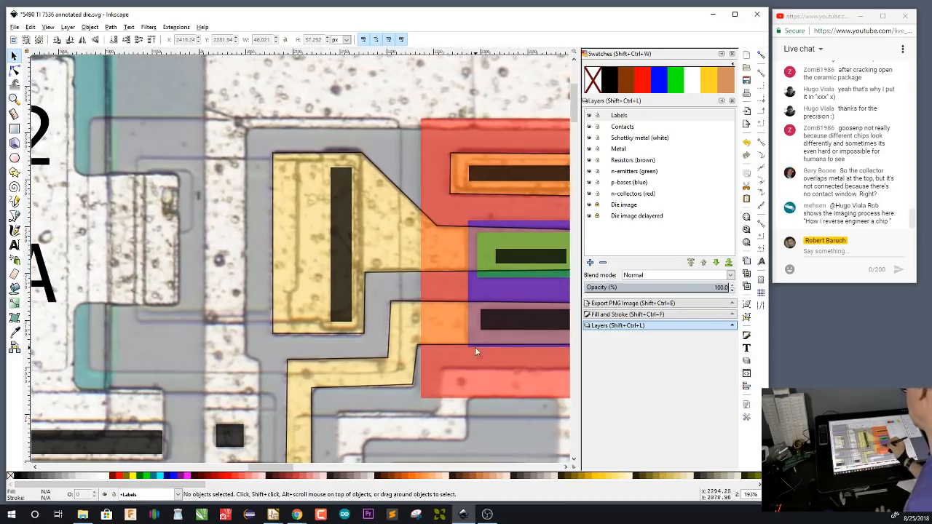
scroll(353, 346, right, 6)
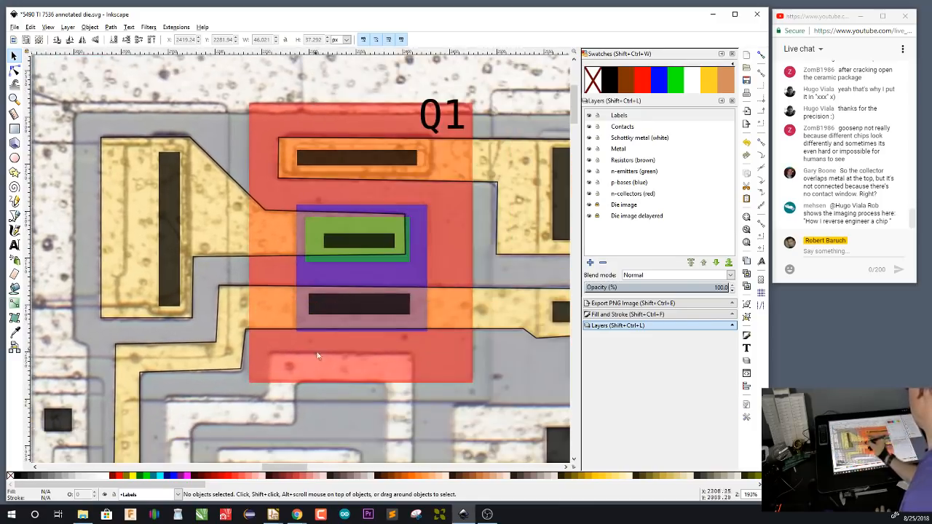
scroll(339, 381, down, 3)
scroll(339, 380, right, 4)
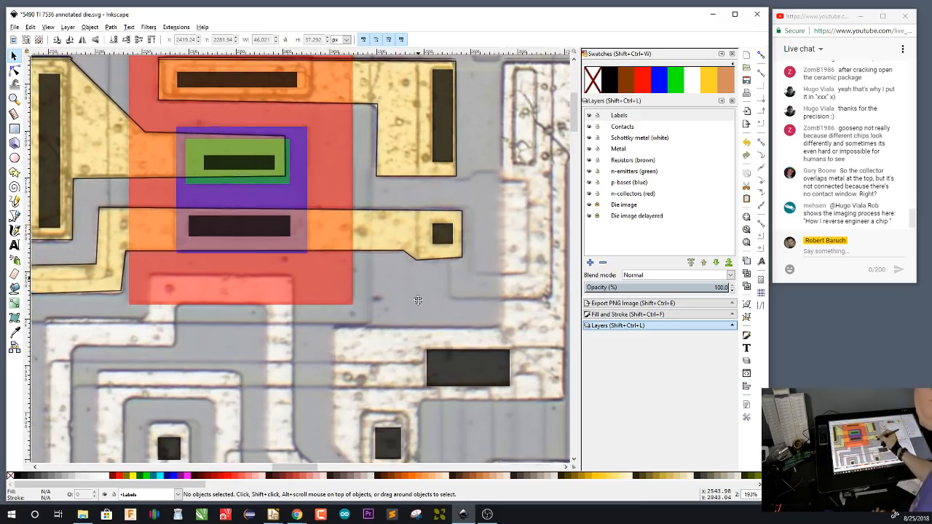
scroll(418, 309, up, 2)
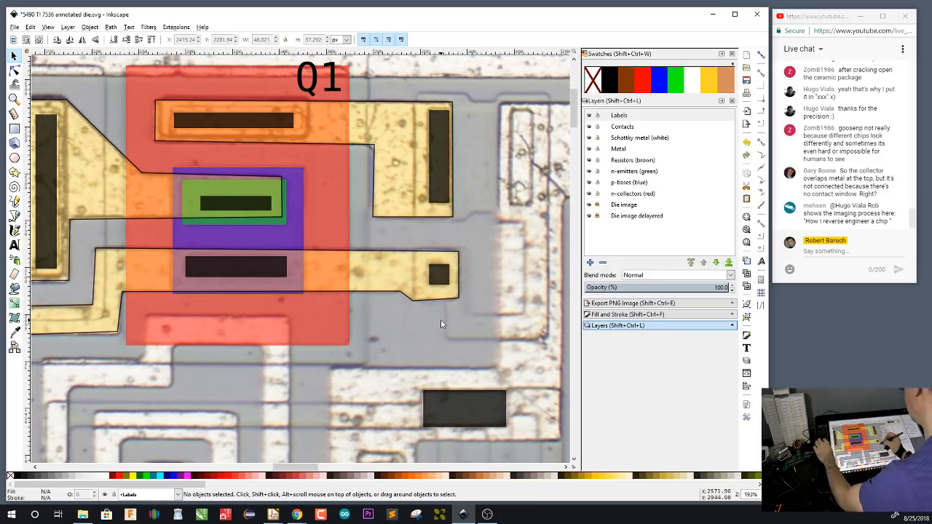
scroll(441, 321, up, 1)
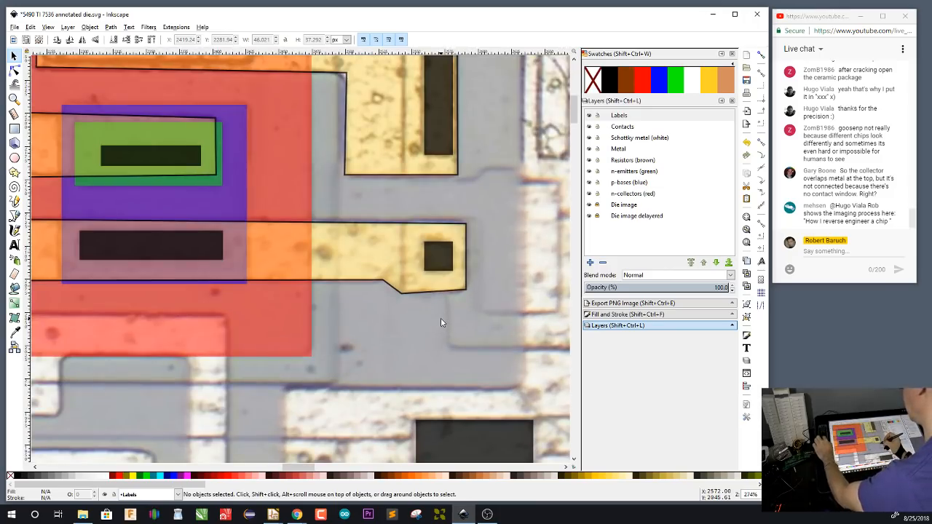
scroll(441, 321, up, 1)
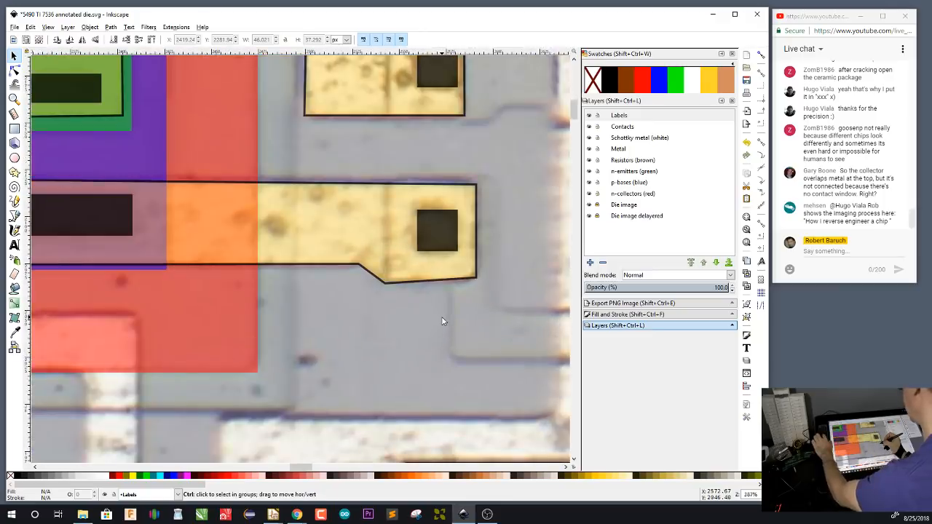
scroll(442, 320, up, 1)
scroll(443, 319, down, 5)
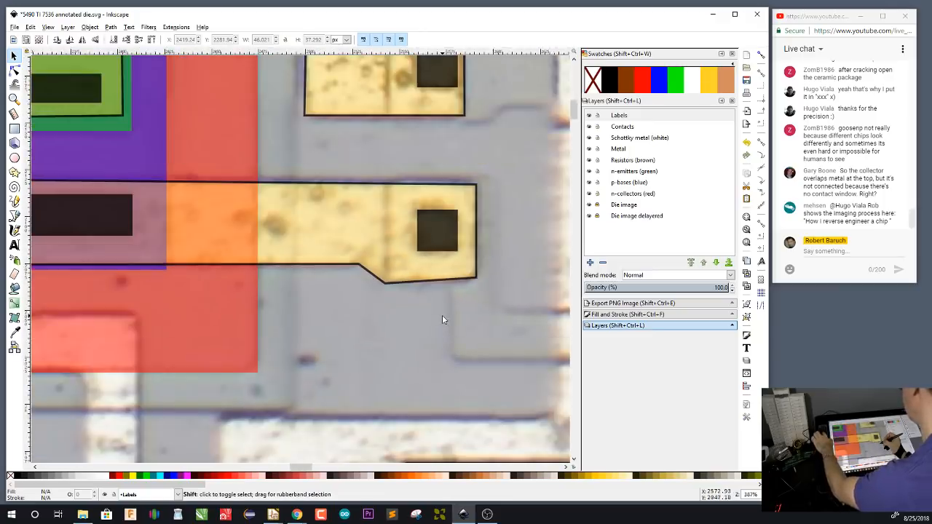
scroll(444, 317, down, 1)
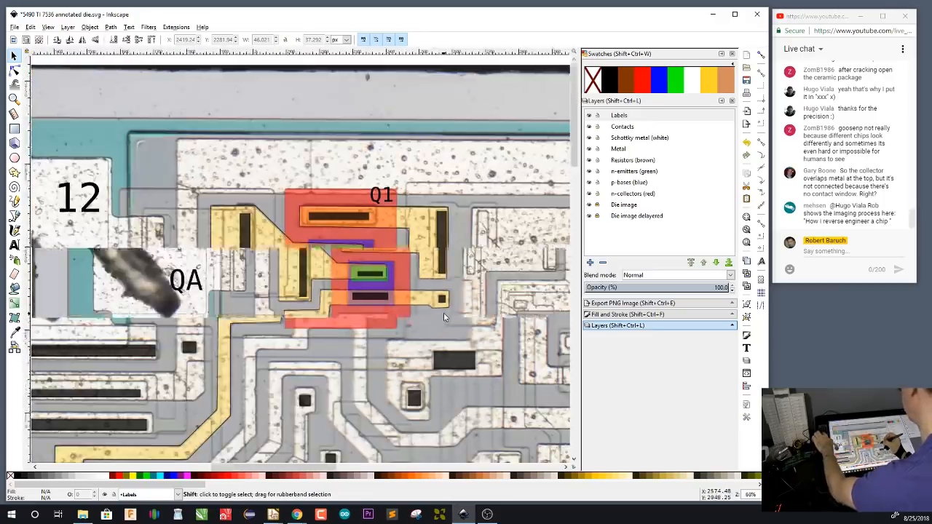
Examine the contacts and diffusion outlines around the lower end of the yellow metal path leading away from Q1
scroll(443, 318, down, 5)
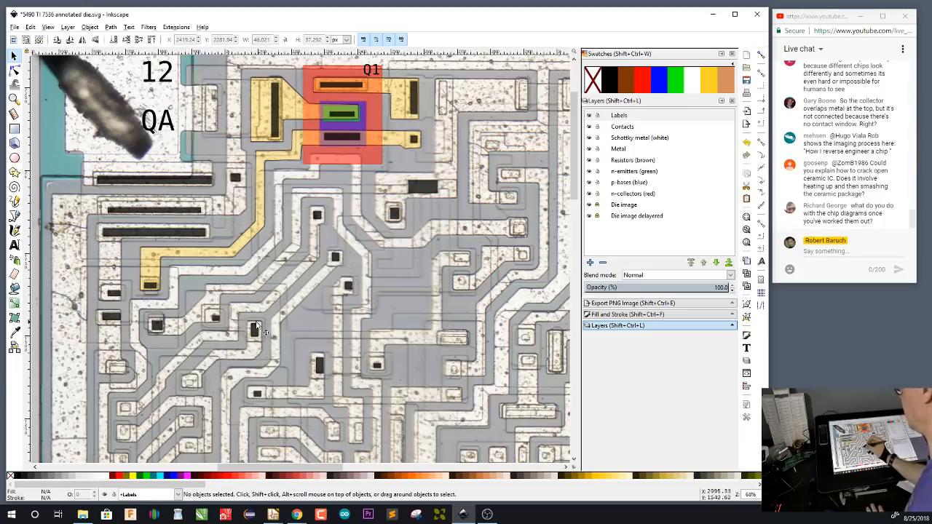
drag(243, 341, 367, 311)
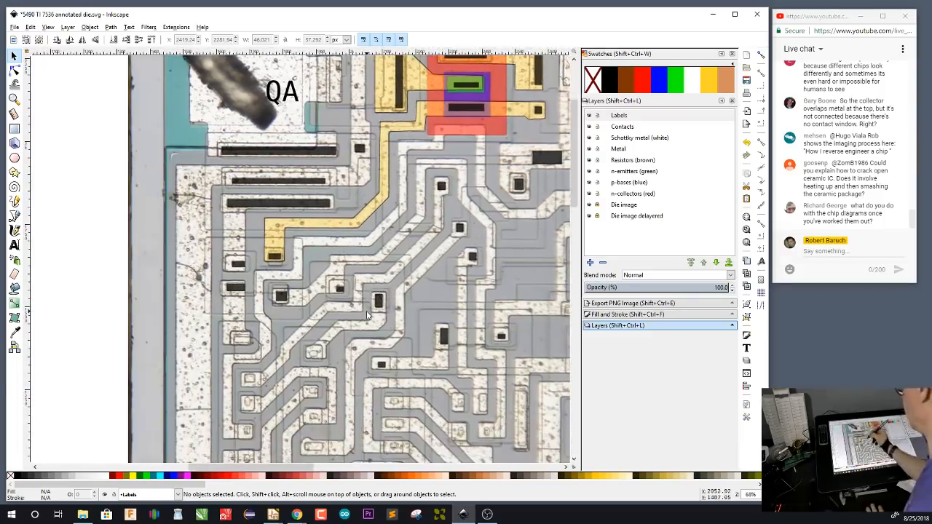
scroll(311, 277, up, 3)
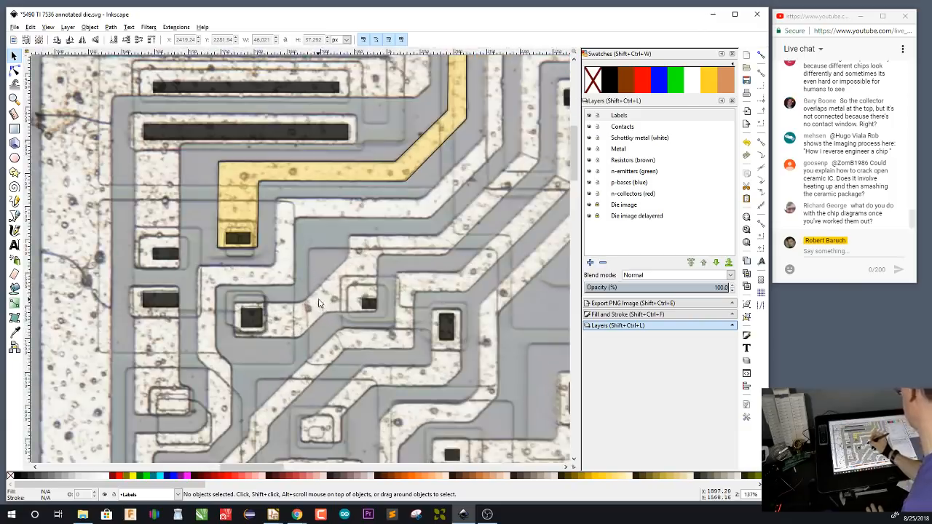
drag(318, 303, 415, 311)
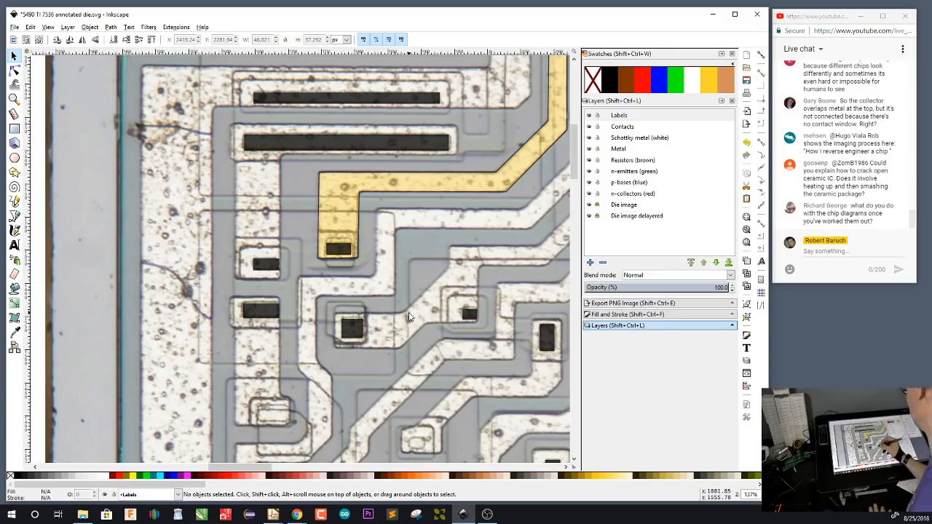
scroll(409, 317, down, 2)
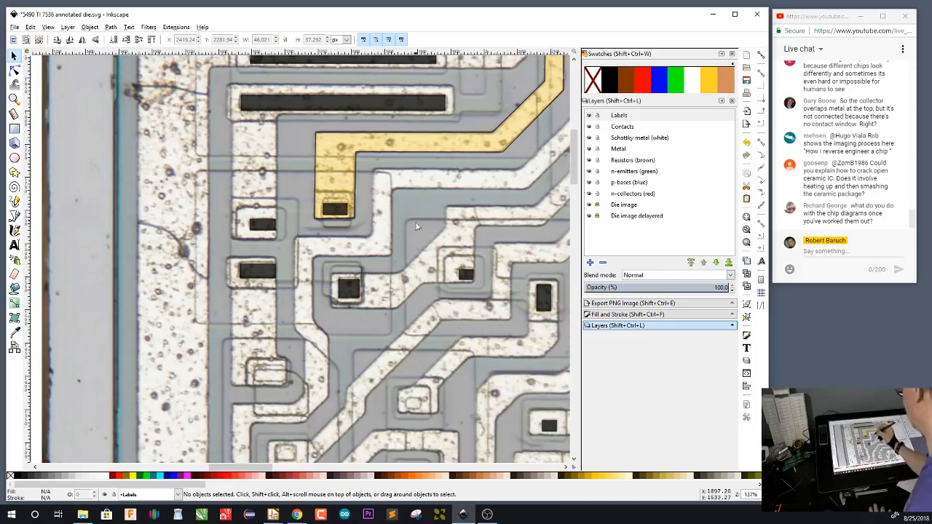
drag(411, 326, 424, 354)
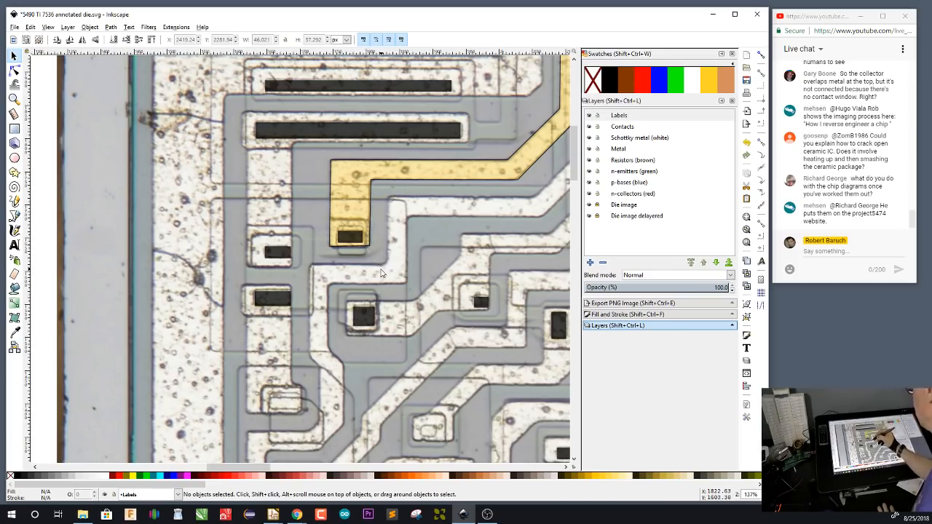
scroll(380, 273, down, 2)
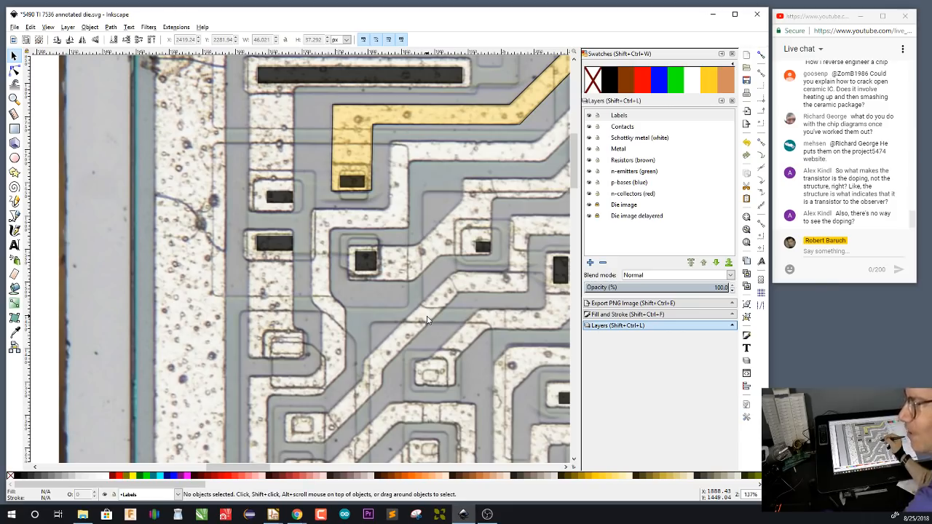
Examine the die diagonally from the annotated contacts to the VCC pad and the serpentine structure between it and the R9(1) pad
drag(445, 296, 344, 279)
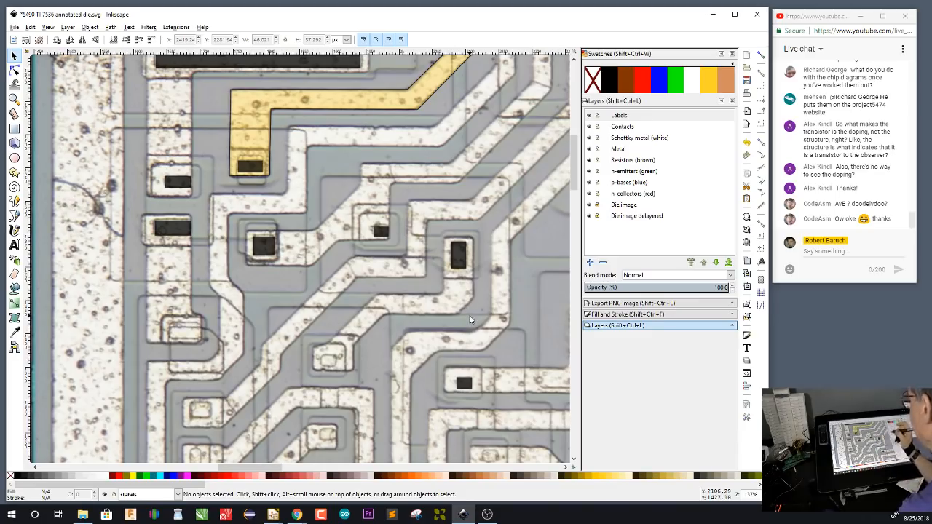
drag(493, 387, 270, 151)
scroll(270, 150, down, 10)
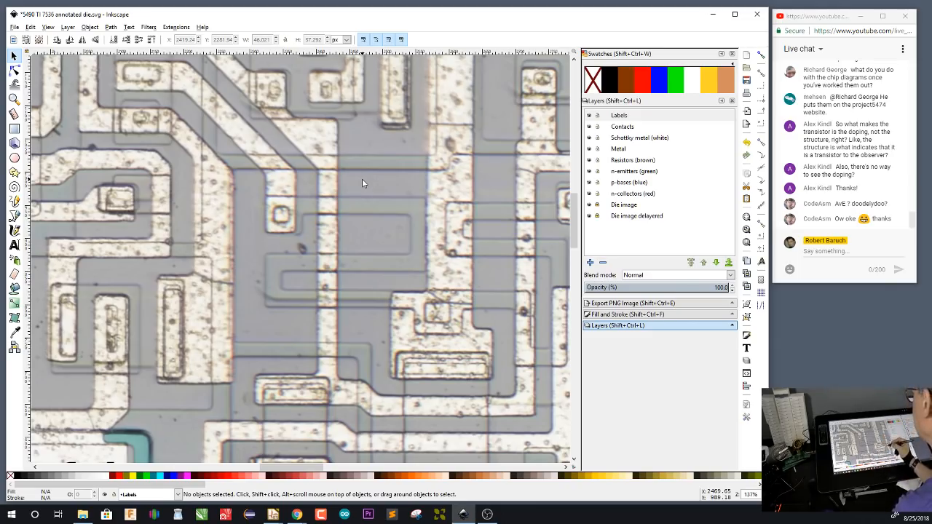
drag(512, 372, 260, 132)
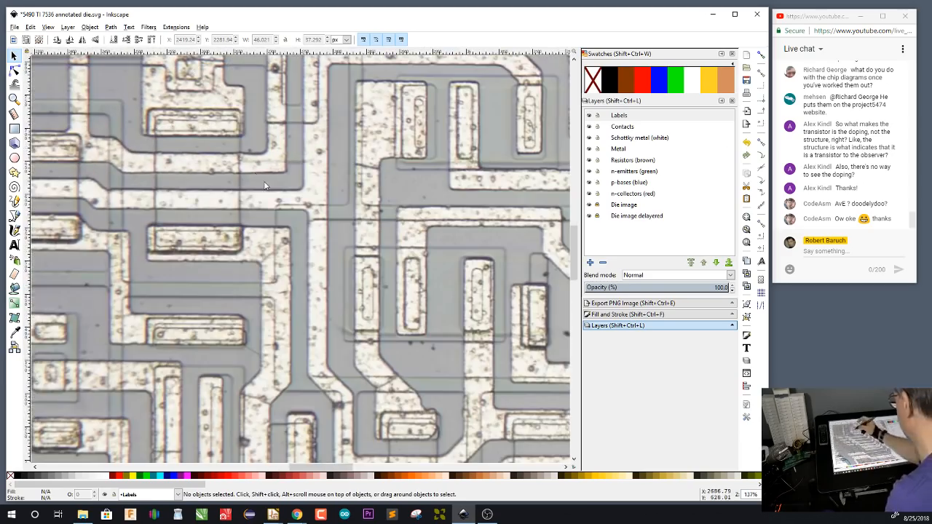
mouse_move(474, 397)
mouse_down()
mouse_move(236, 138)
mouse_move(448, 393)
mouse_move(255, 126)
mouse_up()
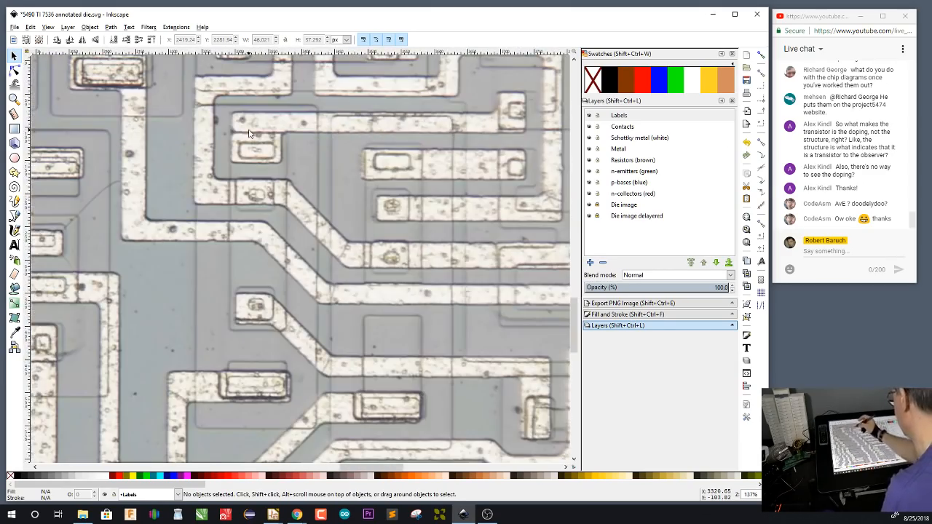
drag(446, 351, 267, 115)
drag(477, 390, 266, 113)
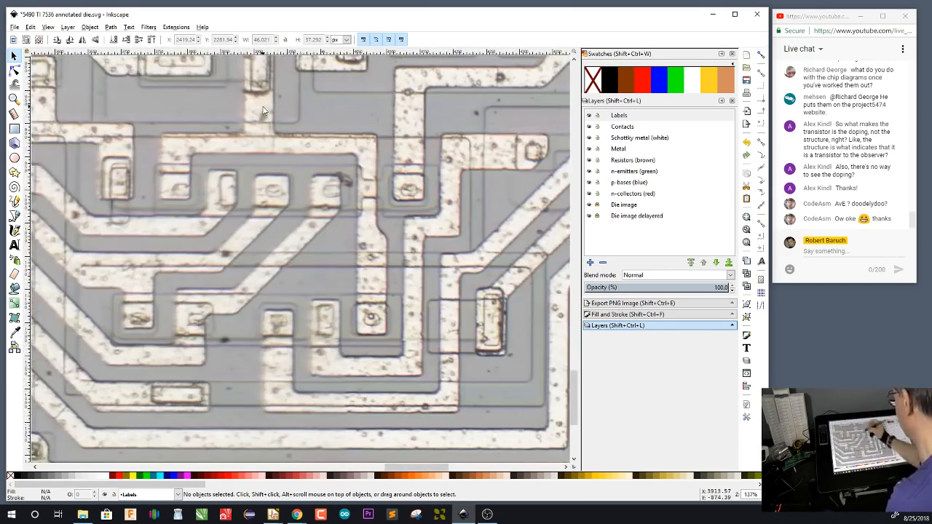
drag(434, 370, 267, 115)
drag(437, 229, 193, 287)
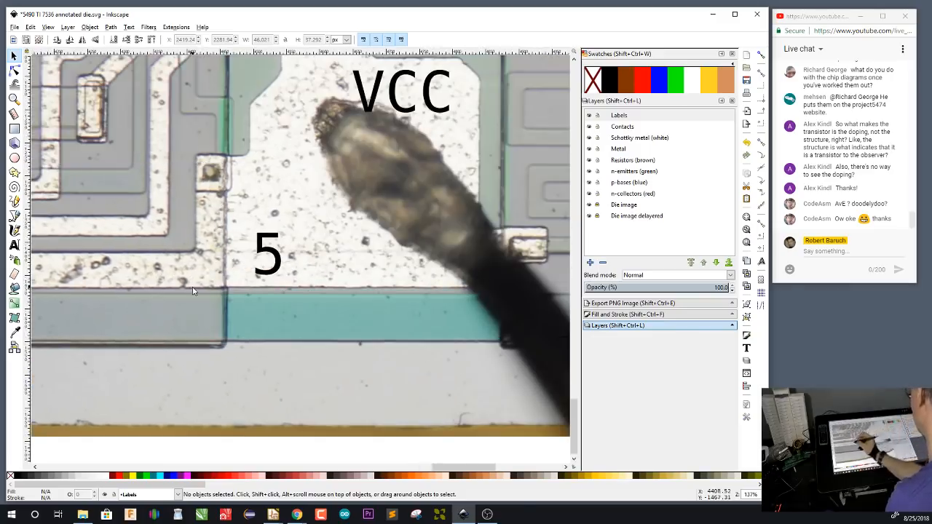
drag(447, 284, 222, 310)
drag(476, 225, 457, 277)
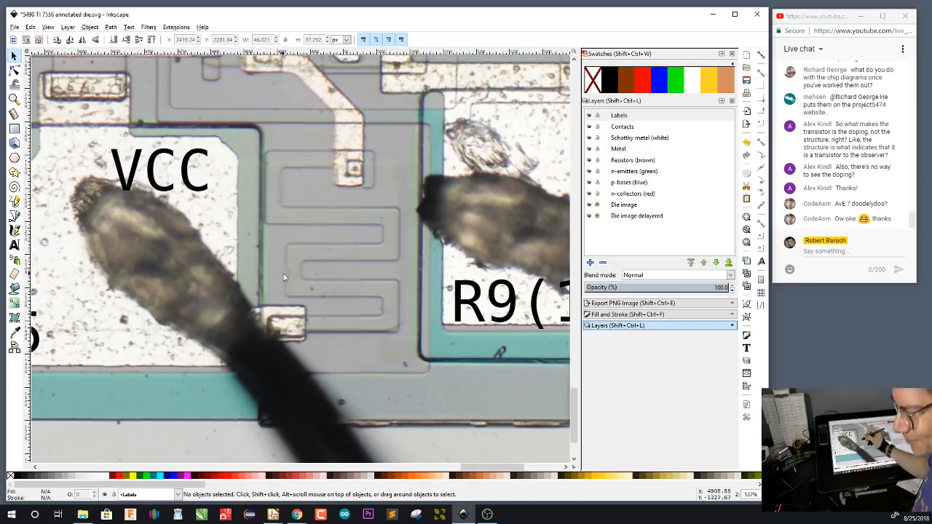
Return to the lower end of the yellow metal path and examine the diffusion outlines enclosing its contact and the neighbouring contacts
key(4)
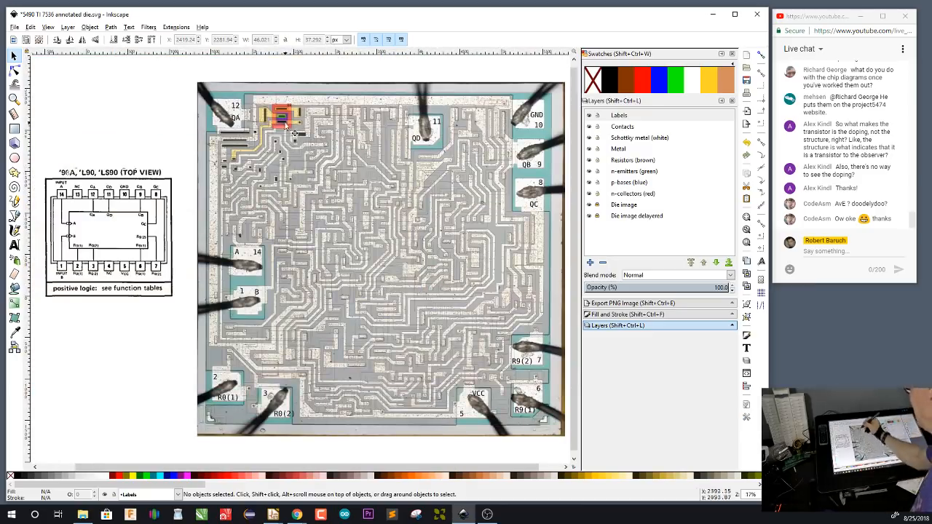
scroll(285, 117, up, 2)
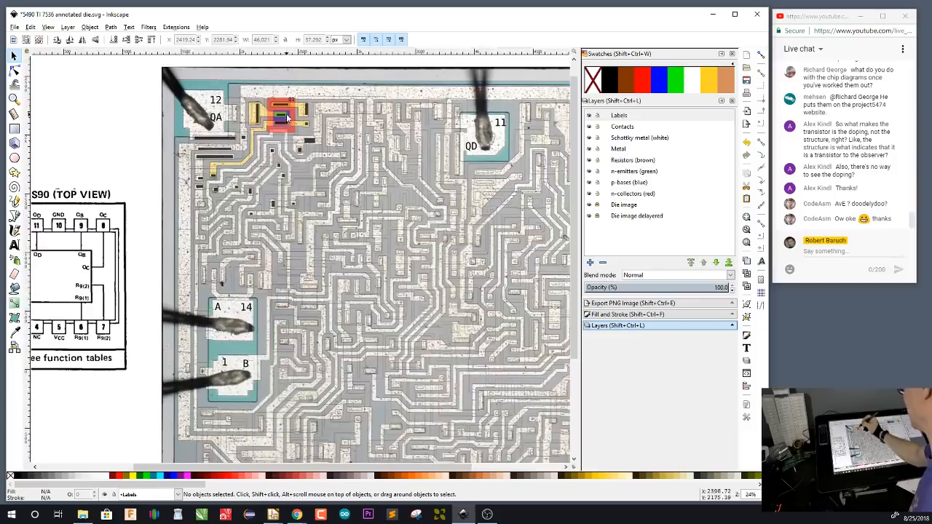
scroll(285, 117, up, 1)
scroll(186, 205, up, 2)
scroll(185, 205, up, 2)
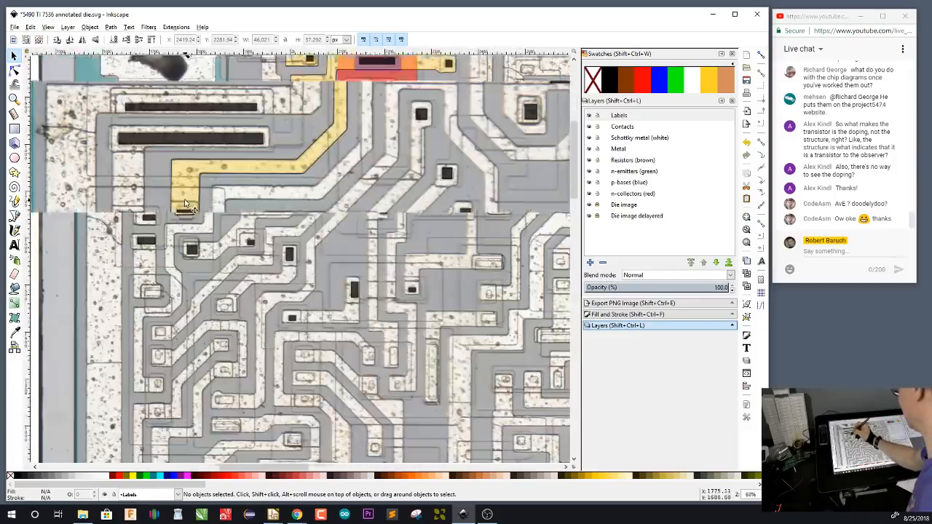
scroll(306, 207, up, 1)
scroll(333, 252, up, 1)
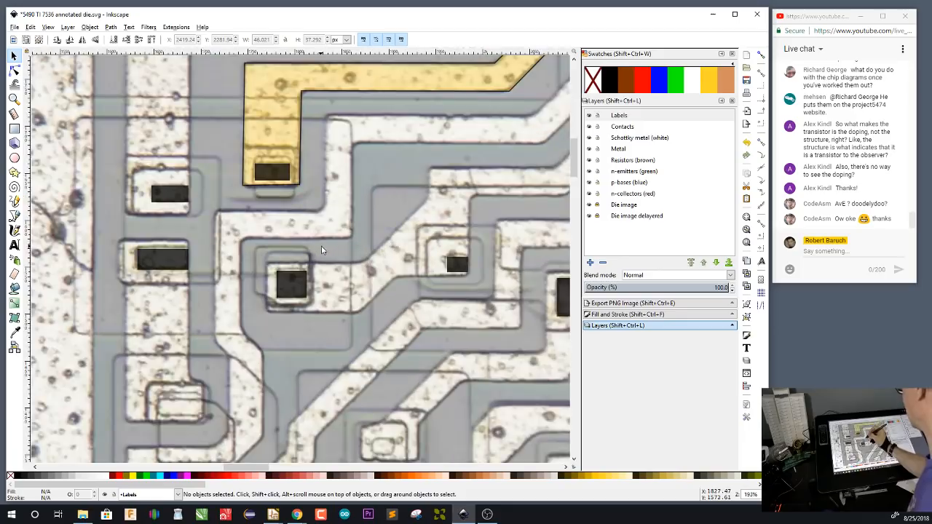
drag(321, 250, 368, 258)
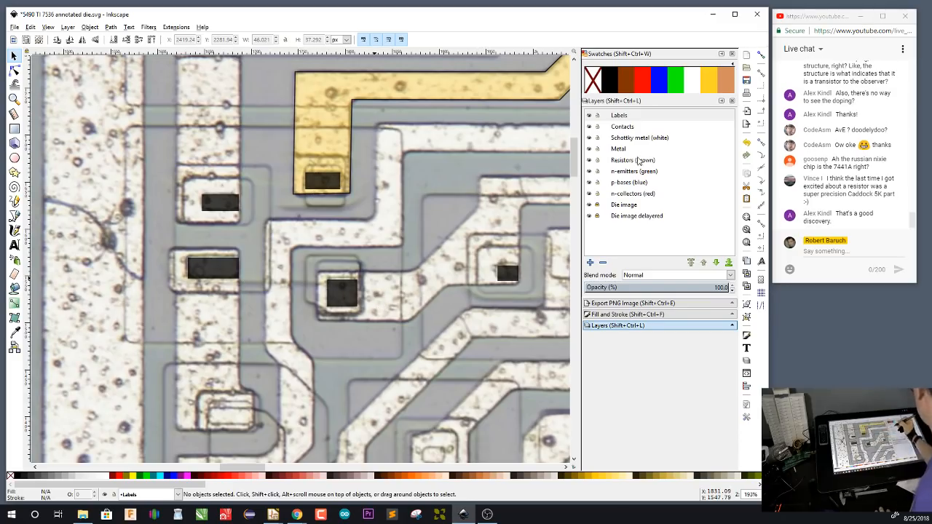
Make the n-collectors (red) layer current and set the Bezier pen's own style from Q1's red, strokeless collector rectangle
click(638, 194)
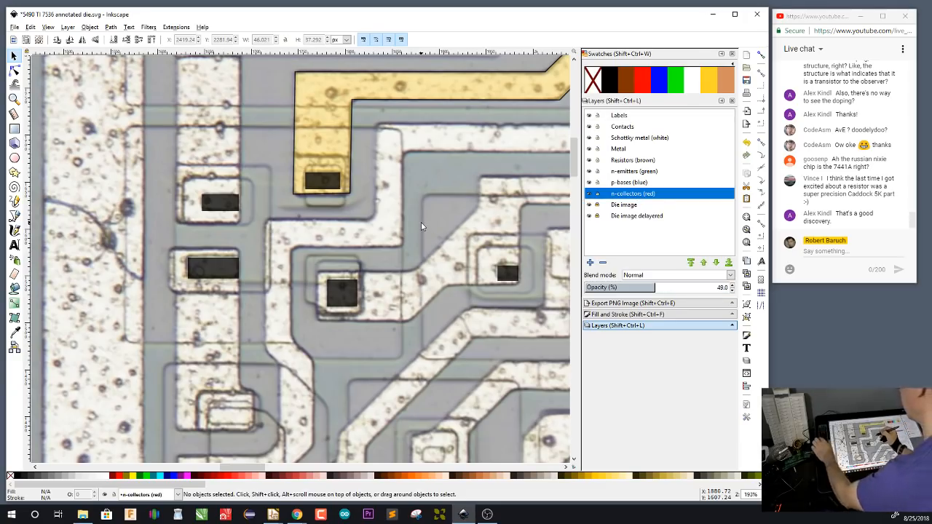
key(b)
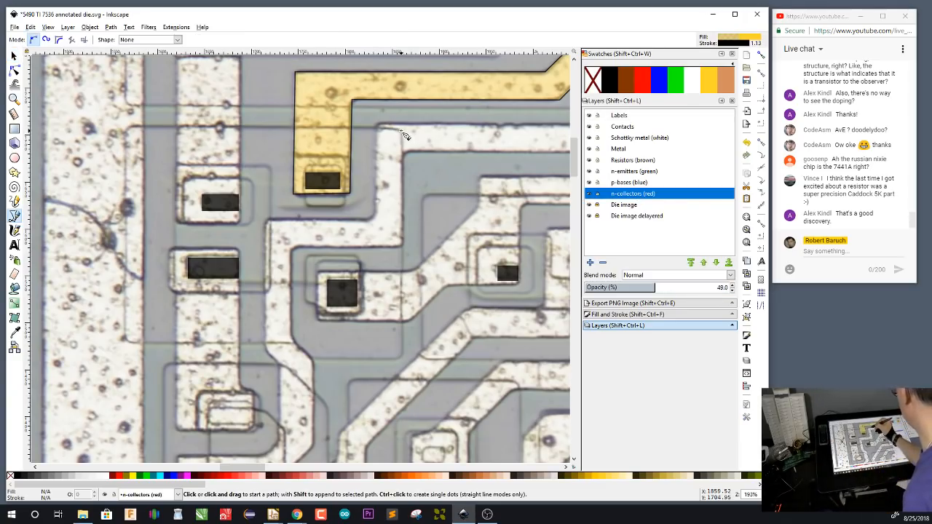
drag(486, 169, 245, 323)
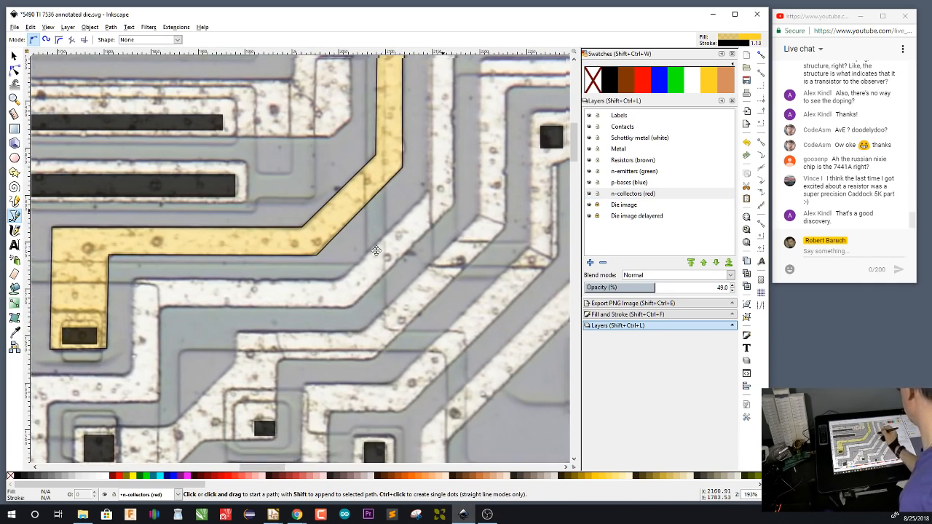
drag(561, 204, 277, 328)
drag(349, 223, 354, 297)
key(s)
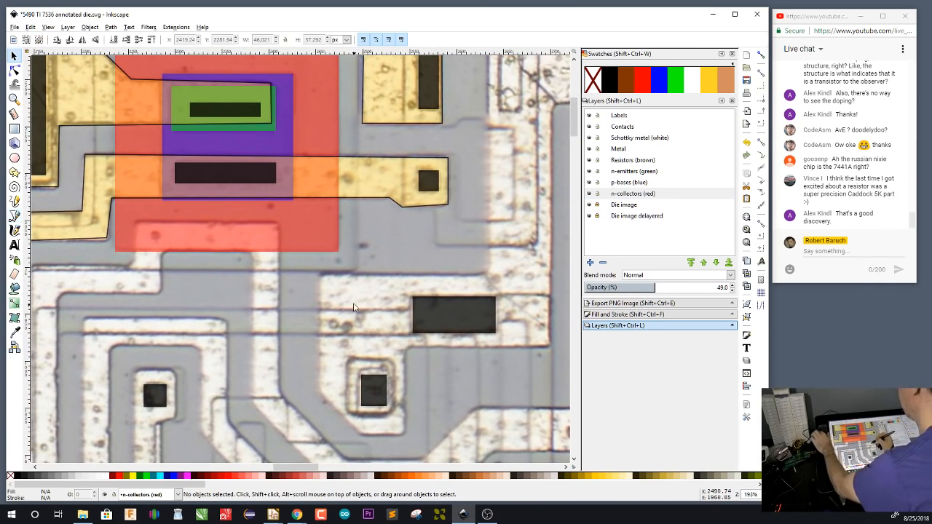
click(318, 224)
drag(469, 178, 487, 158)
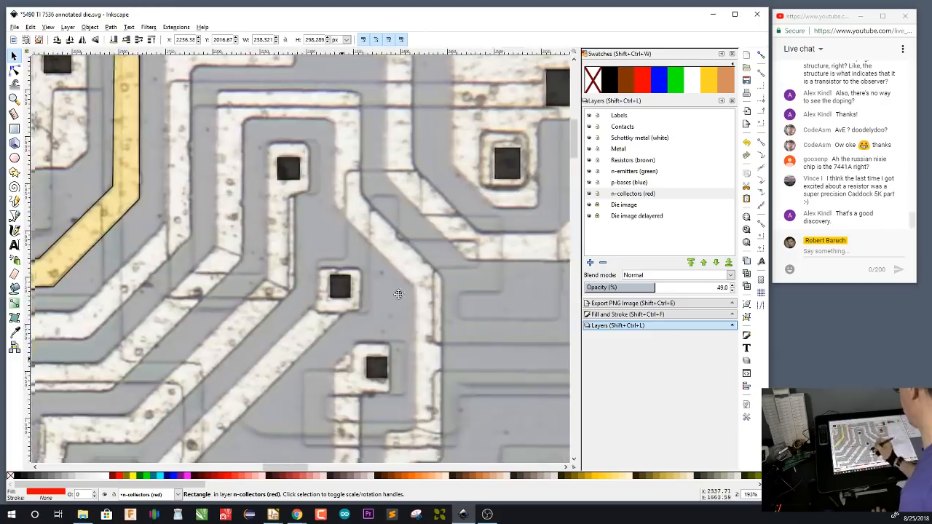
drag(399, 296, 548, 135)
drag(270, 356, 438, 298)
double_click(14, 217)
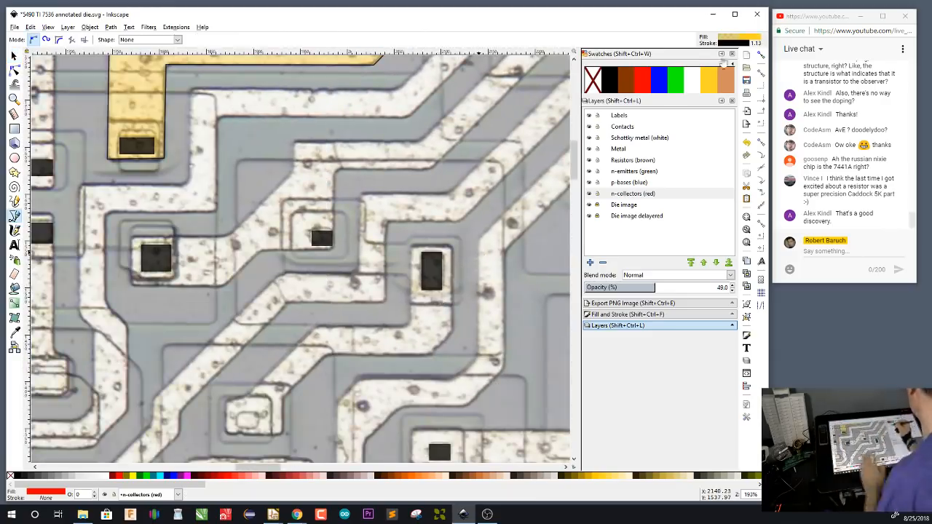
click(424, 232)
click(576, 133)
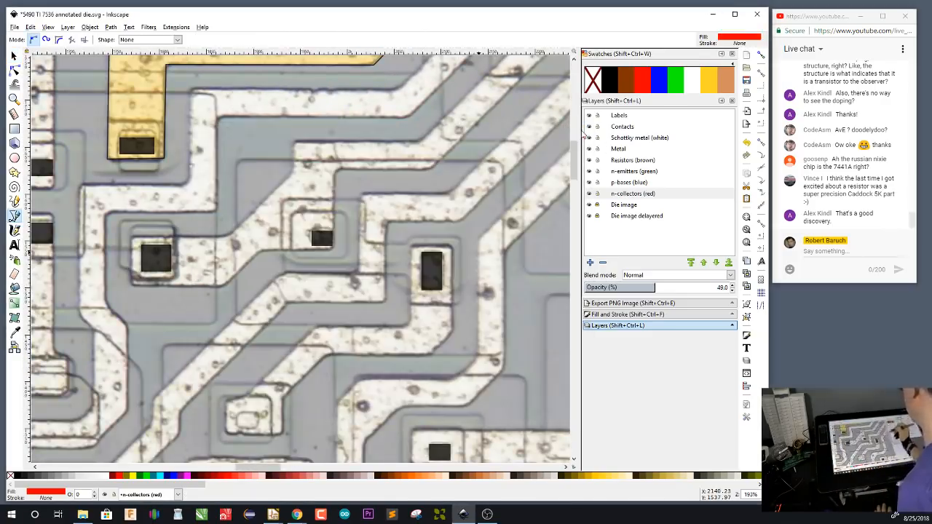
Trace a closed red collector polygon along the diffusion outline around the four contacts at the yellow path's lower end
drag(220, 107, 426, 126)
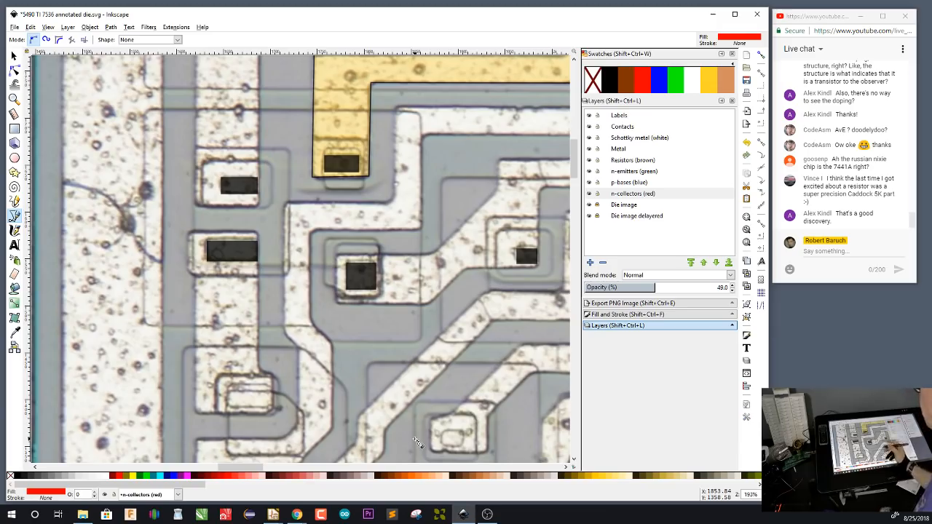
click(419, 113)
click(421, 340)
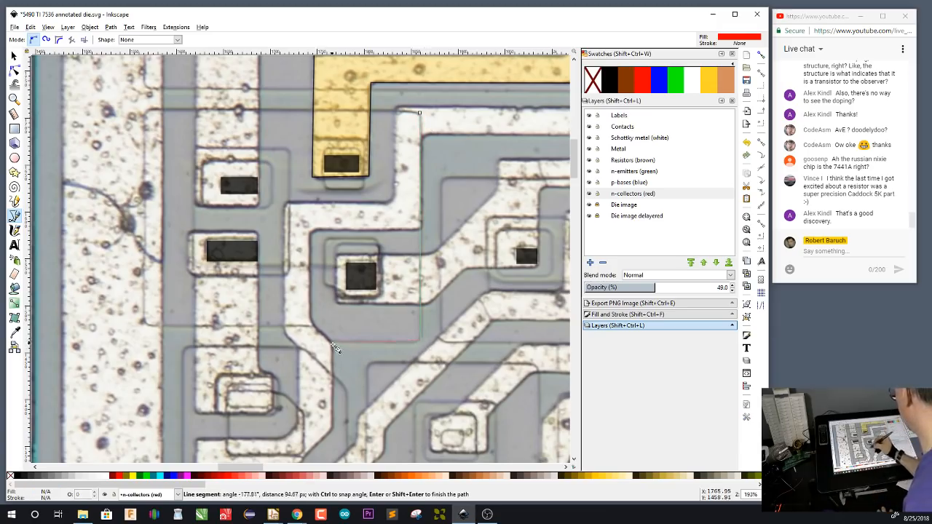
click(332, 342)
click(313, 324)
click(146, 325)
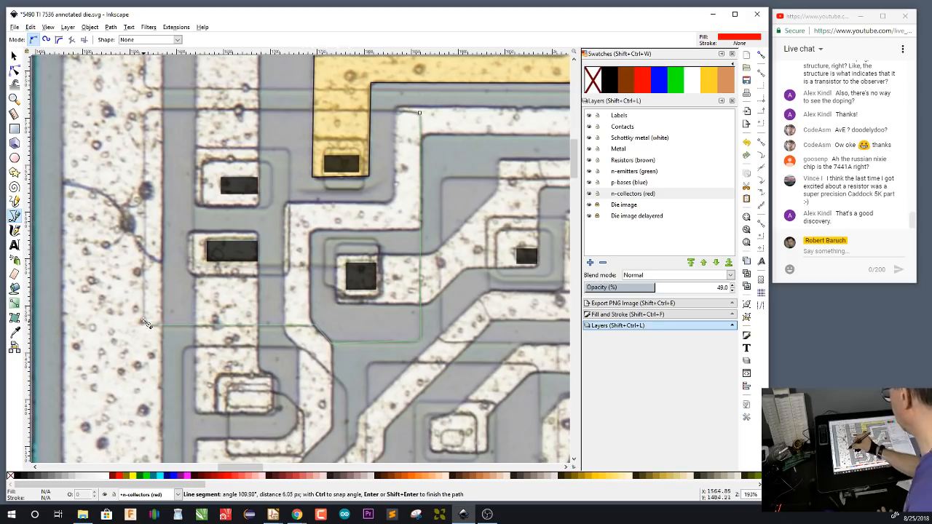
click(146, 111)
click(421, 113)
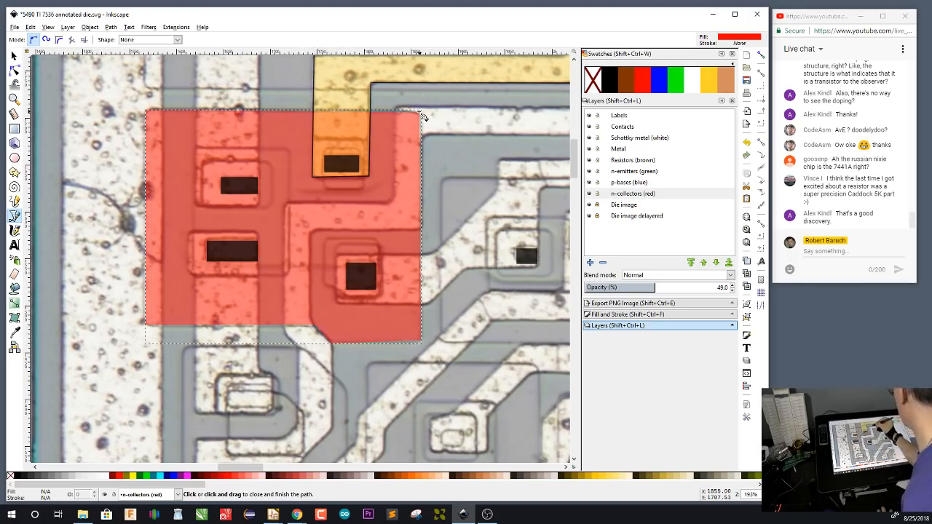
Hide the n-collectors layer, make p-bases (blue) current, and set the Rectangle tool's own style from Q1's blue base rectangle
click(590, 193)
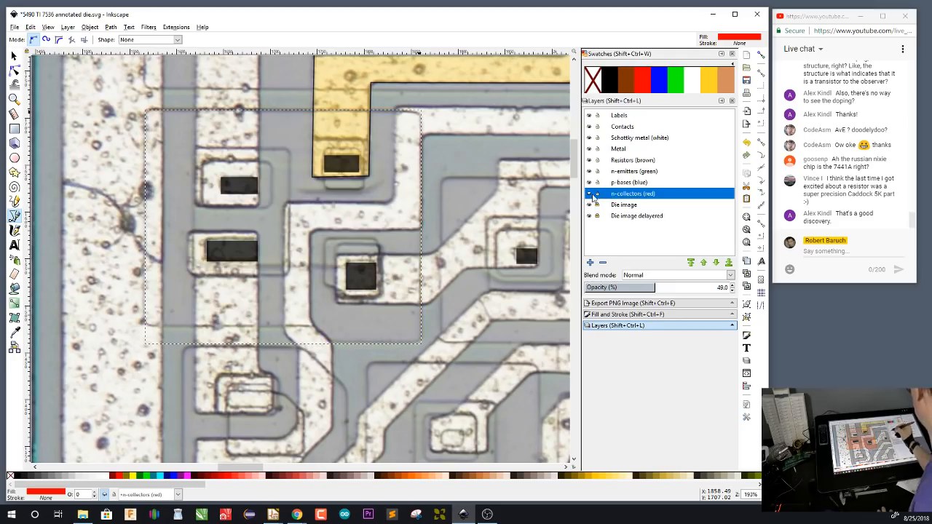
click(635, 184)
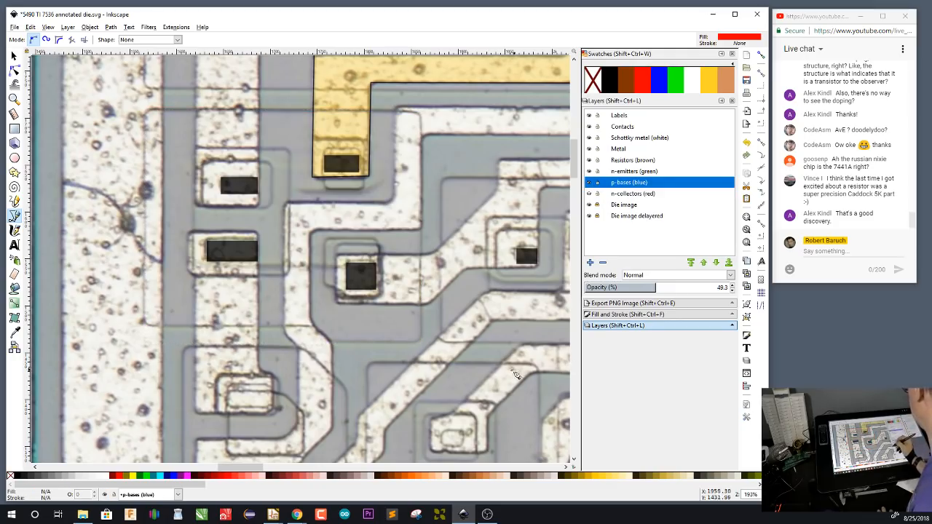
key(r)
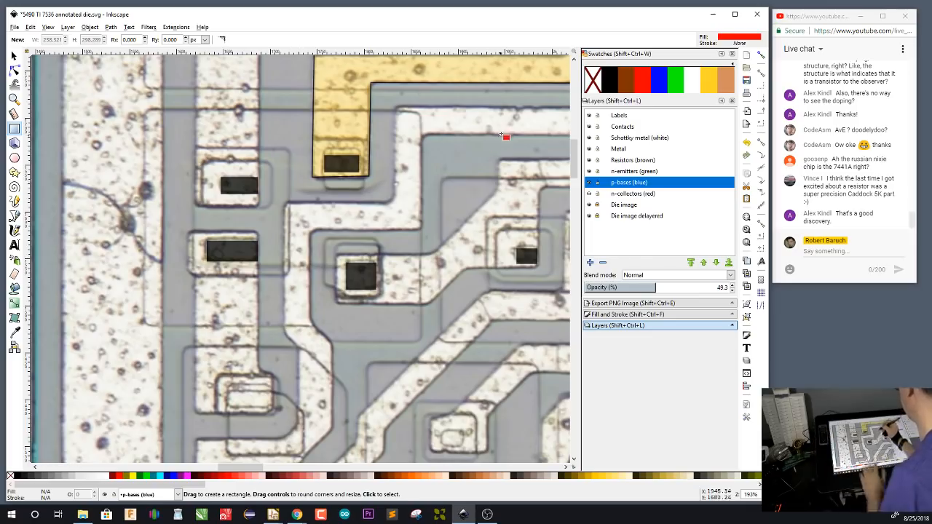
drag(529, 107, 291, 336)
drag(440, 209, 315, 358)
key(s)
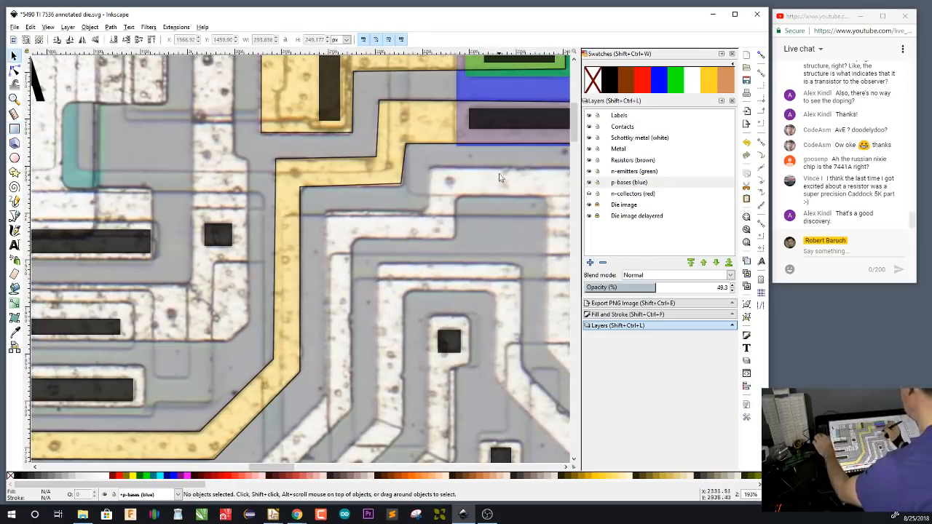
click(524, 90)
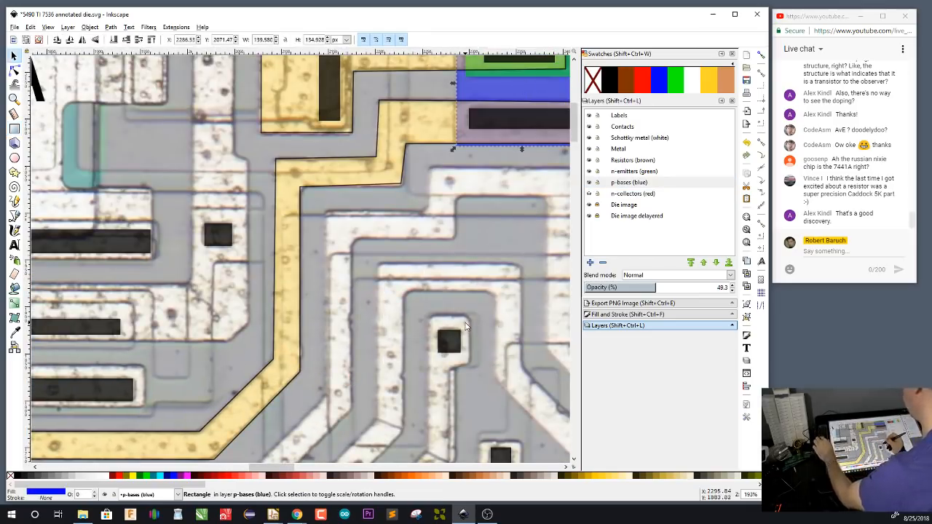
key(r)
click(740, 40)
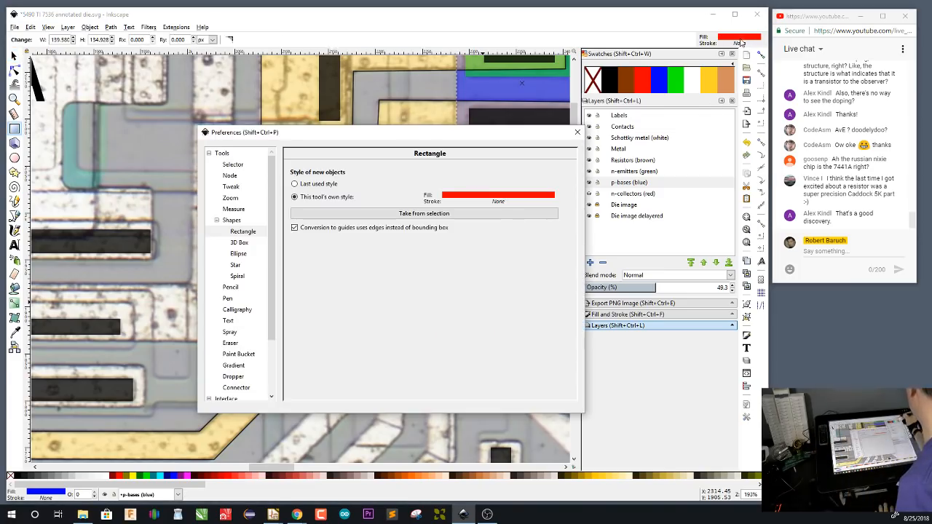
click(516, 216)
click(577, 132)
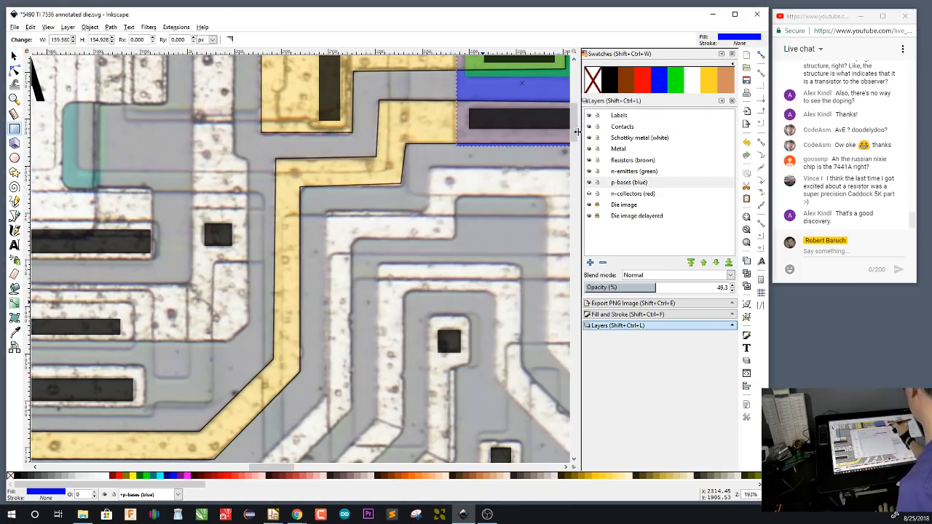
Draw a blue base rectangle about 99 by 138 px around the two stacked contacts left of the yellow path's lower end
drag(228, 422, 496, 285)
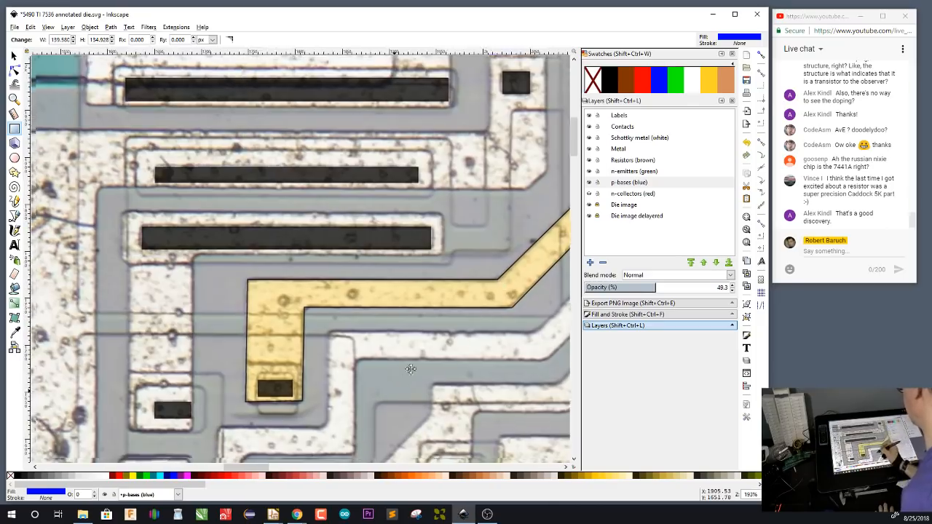
drag(388, 405, 482, 199)
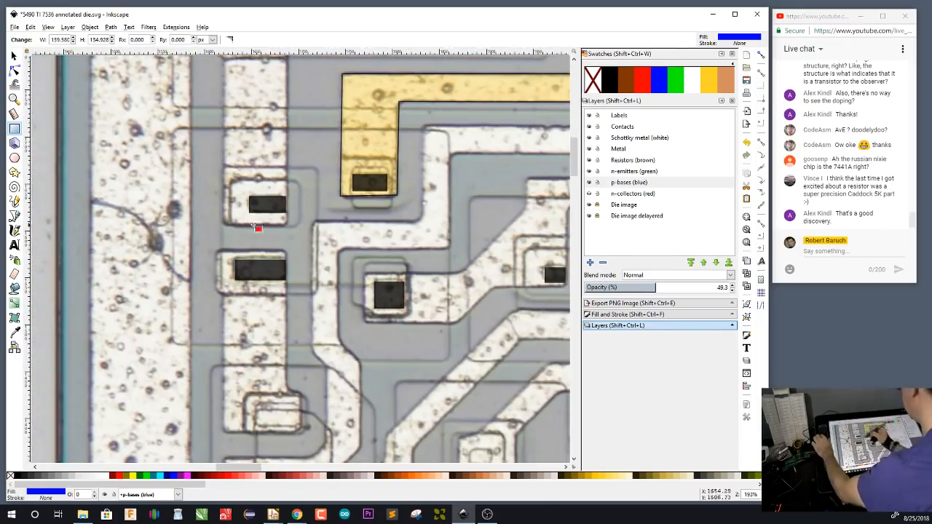
drag(224, 167, 316, 296)
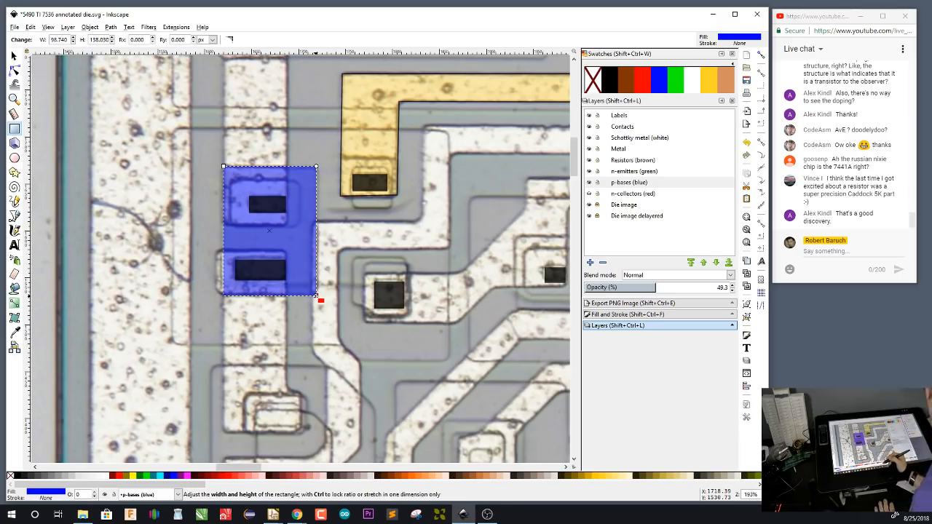
On the n-emitters (green) layer, draw a rectangle about 71 by 52 px around the base region's upper contact and fill it green
click(641, 173)
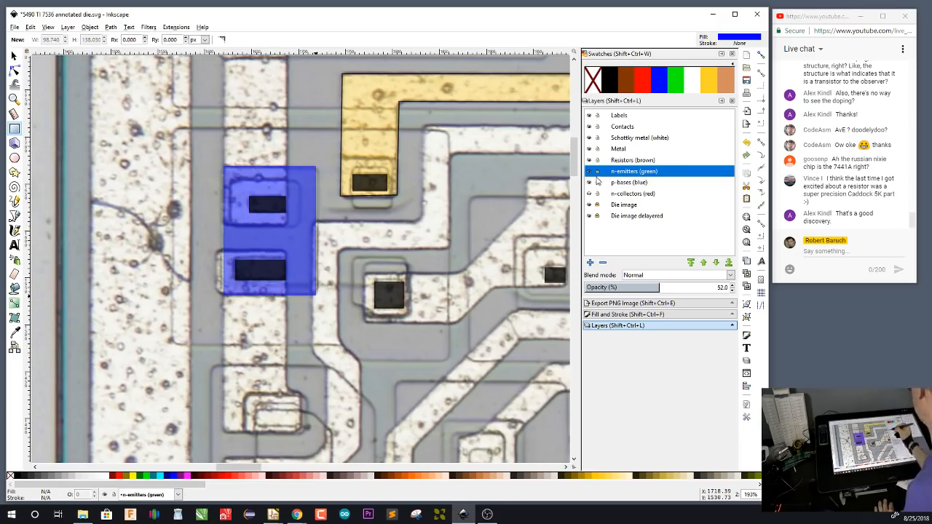
drag(231, 180, 298, 228)
click(673, 88)
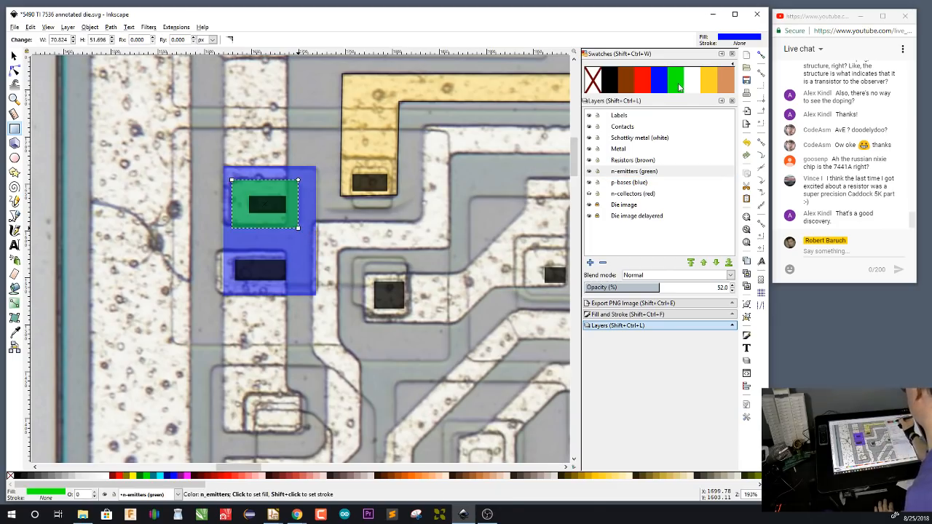
key(s)
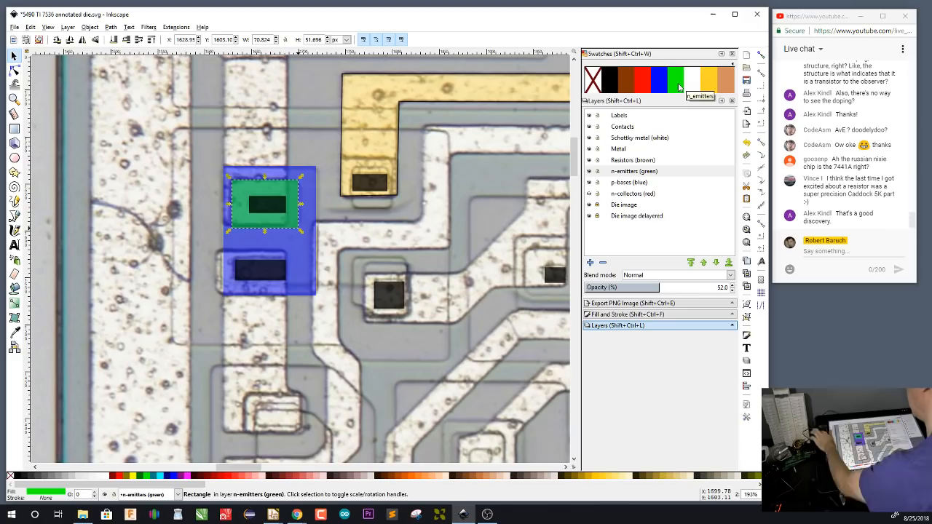
click(478, 217)
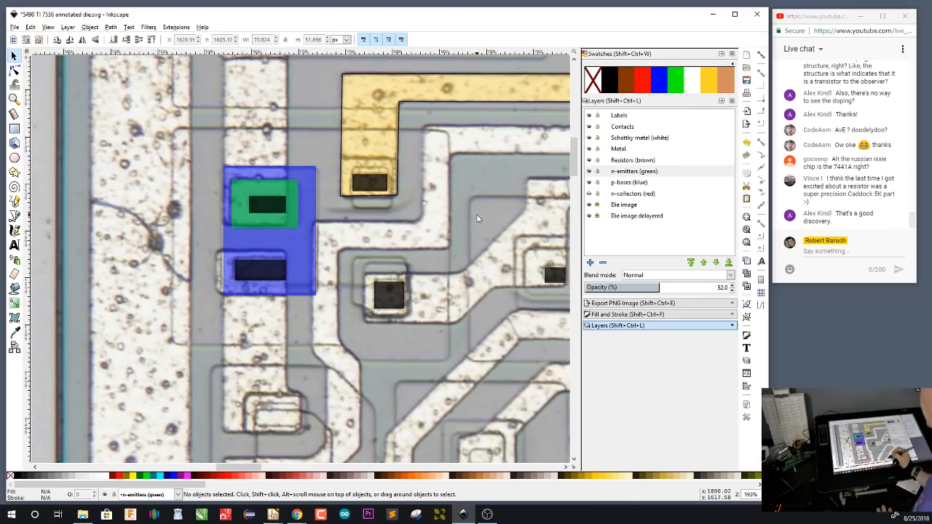
Show the n-collectors layer again while keeping the p-bases layer visible
click(589, 183)
click(590, 193)
click(590, 183)
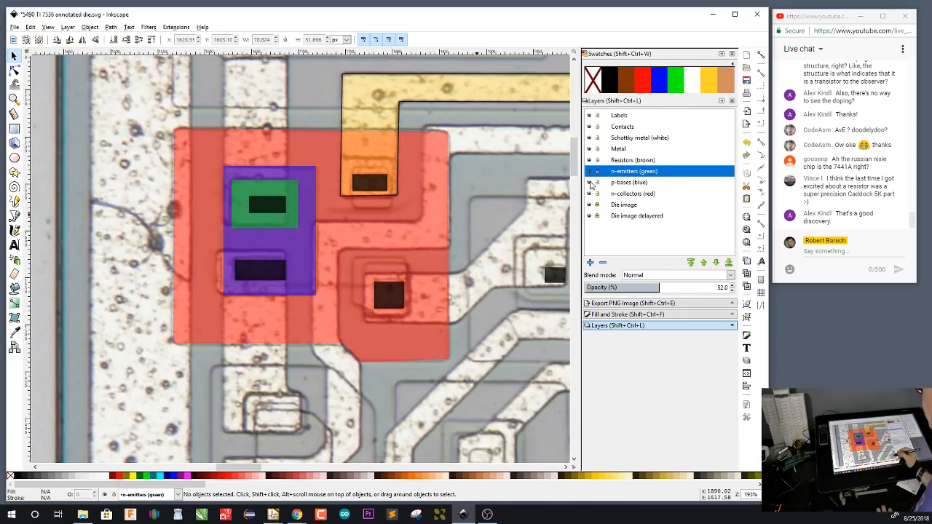
On the Labels layer, copy the Q1 label and paste the copy onto the second transistor, between its red collector's edge and the yellow path
drag(481, 358, 435, 353)
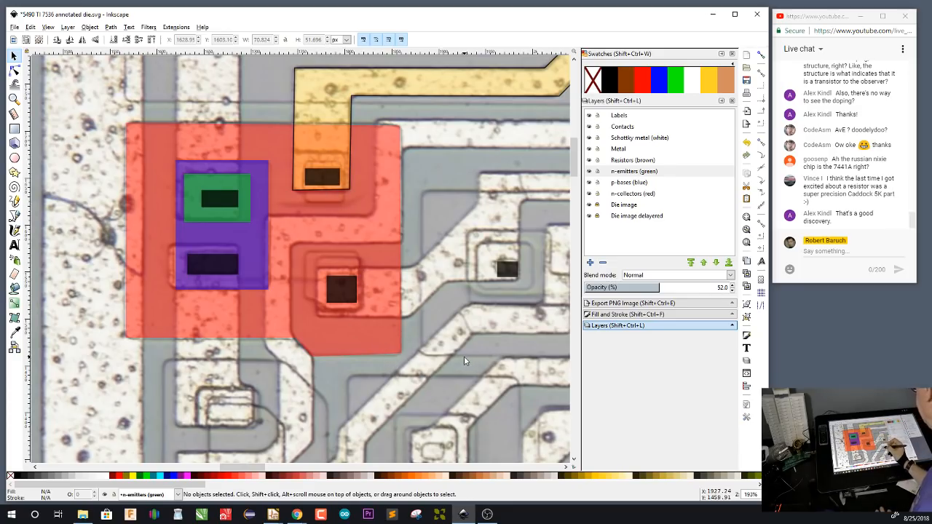
click(626, 117)
drag(484, 256, 347, 489)
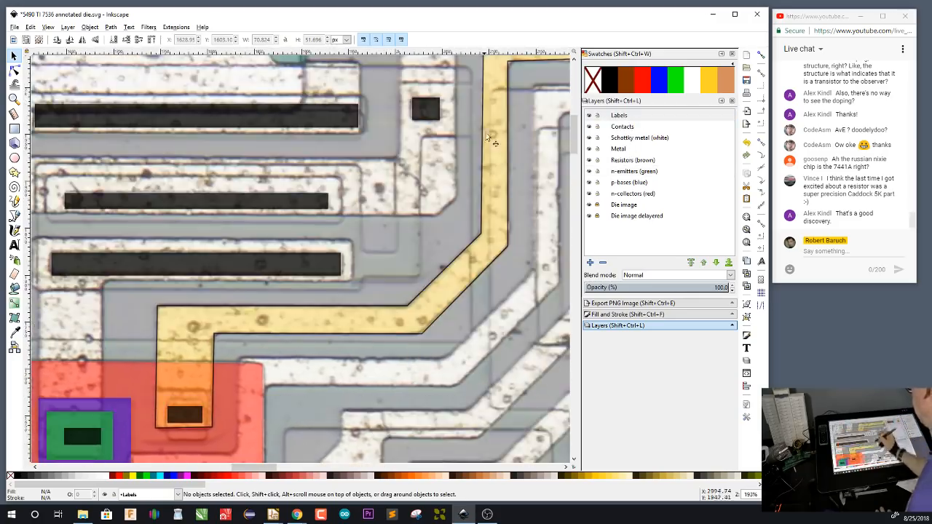
drag(486, 133, 348, 376)
drag(486, 178, 383, 352)
drag(407, 317, 257, 324)
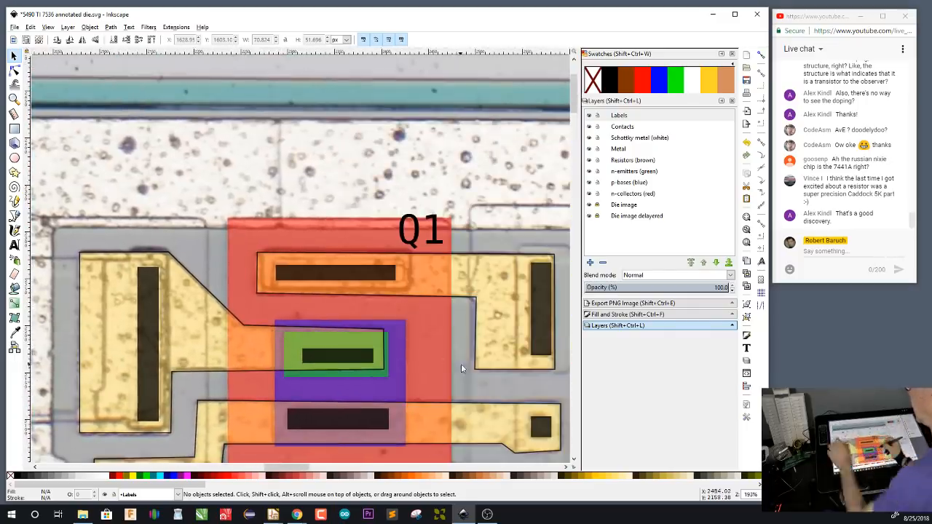
click(434, 233)
drag(426, 319, 514, 73)
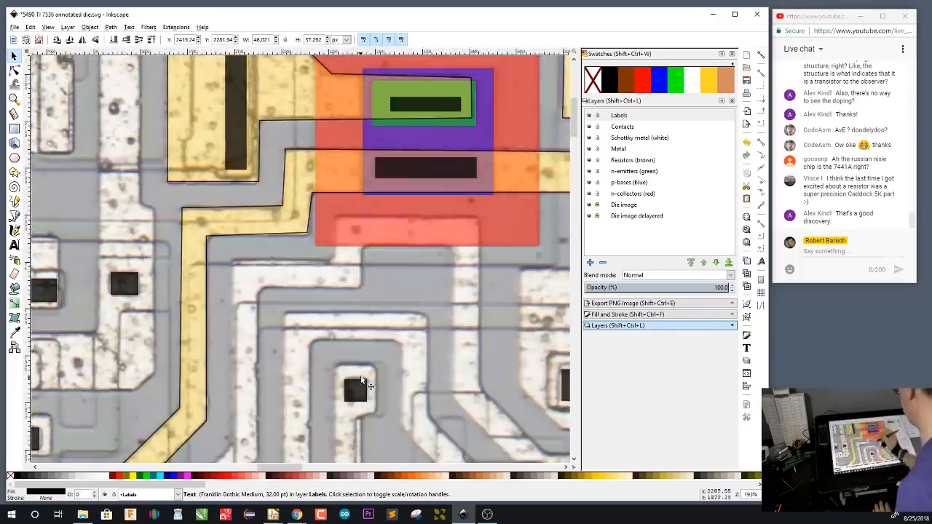
mouse_move(353, 371)
mouse_down()
mouse_move(486, 143)
mouse_move(472, 189)
mouse_up()
drag(326, 288, 423, 302)
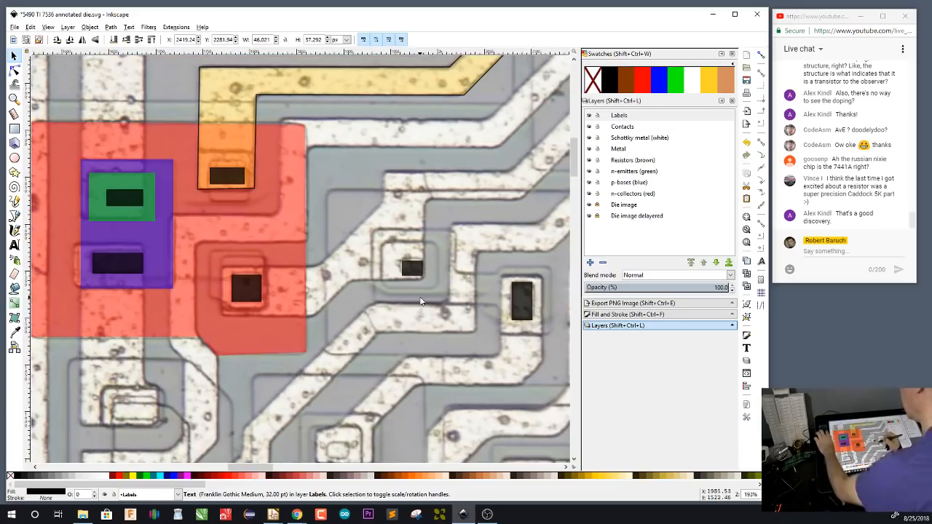
key(ctrl+v)
Change the pasted label's text to Q2
double_click(286, 159)
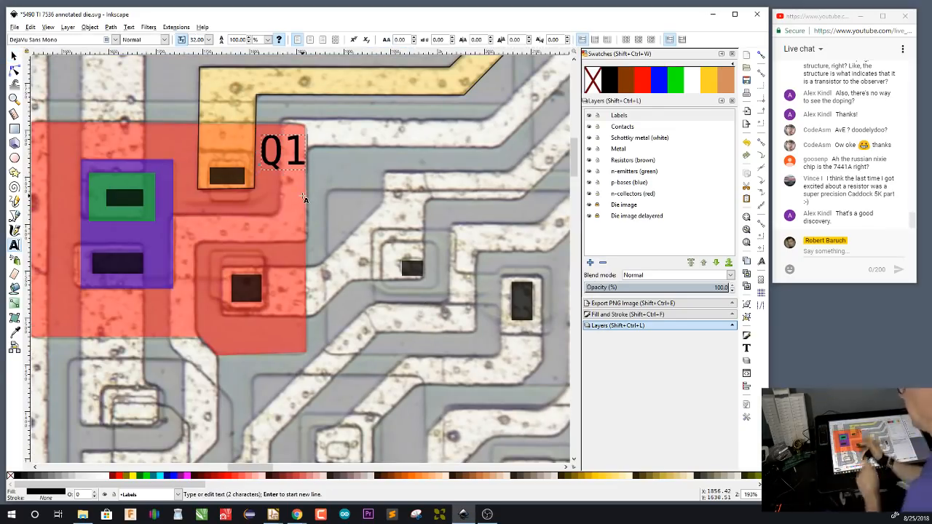
key(BackSpace)
text(2)
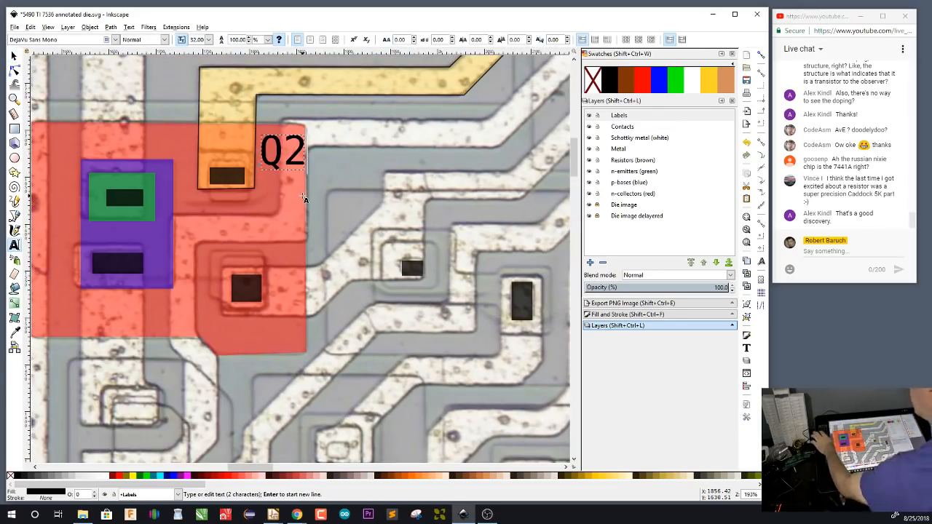
key(Escape)
key(s)
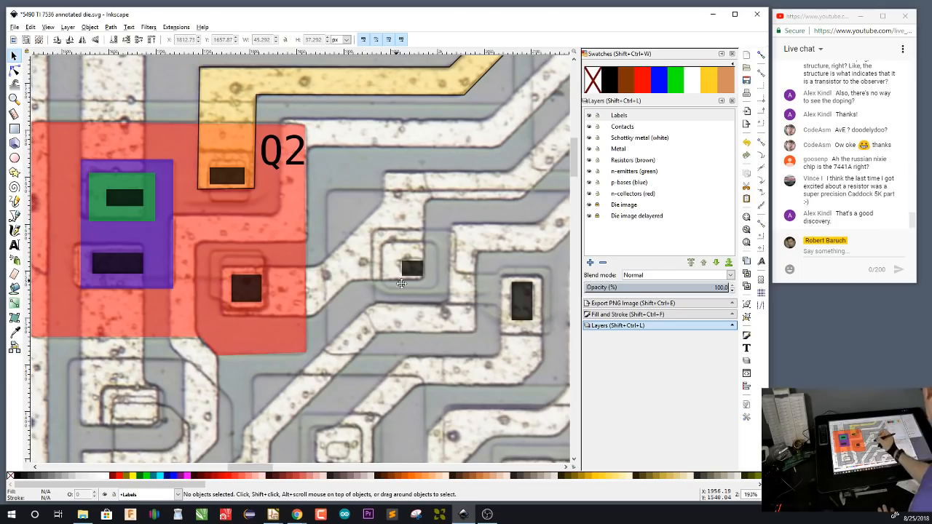
Move the Q2 label into the upper-left corner of its transistor's red collector region and deselect it
drag(397, 278, 450, 294)
click(353, 161)
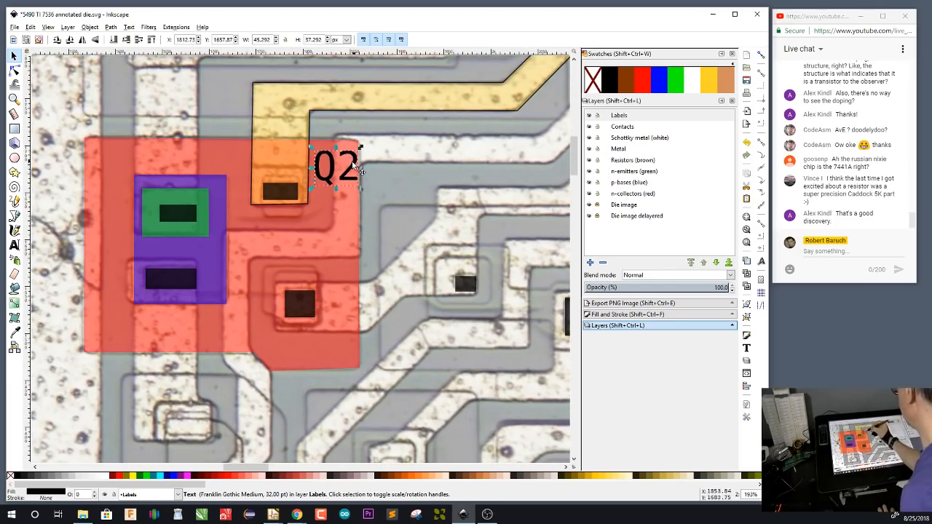
drag(355, 164, 132, 160)
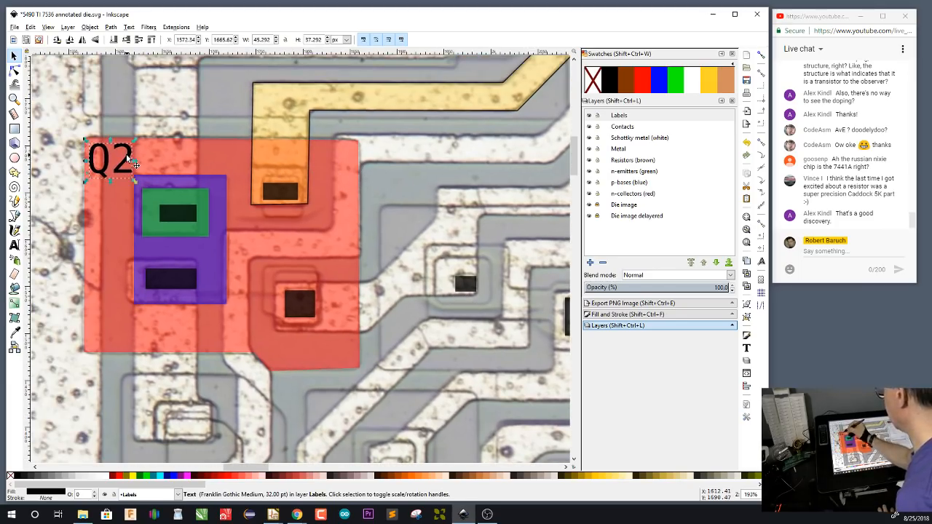
click(420, 210)
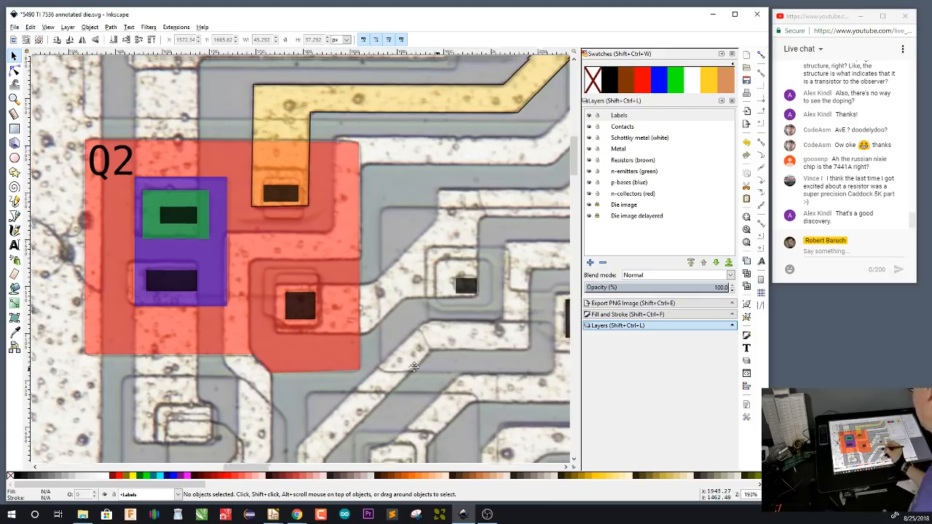
Examine the unannotated structures below Q2, from close-up contact outlines to the whole die, for further transistor regions
drag(427, 404, 218, 359)
drag(302, 423, 446, 392)
drag(250, 188, 300, 245)
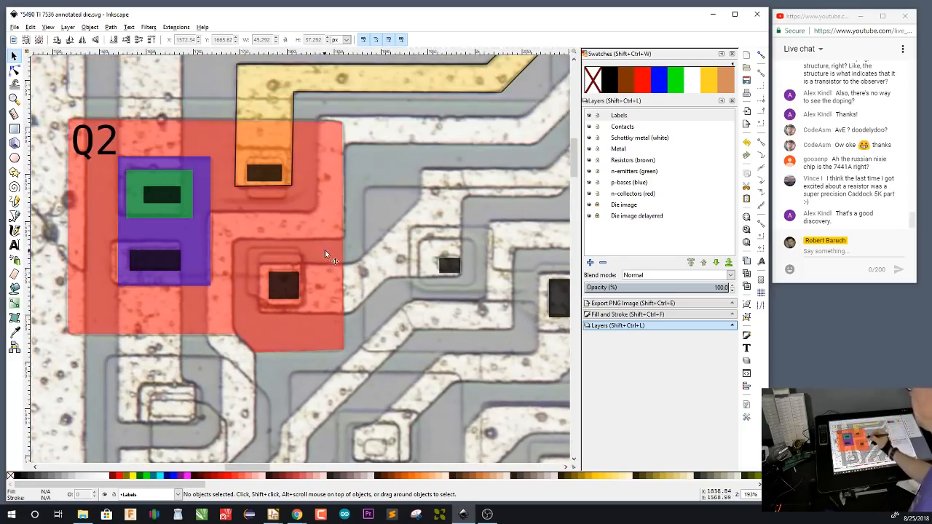
drag(383, 374, 447, 101)
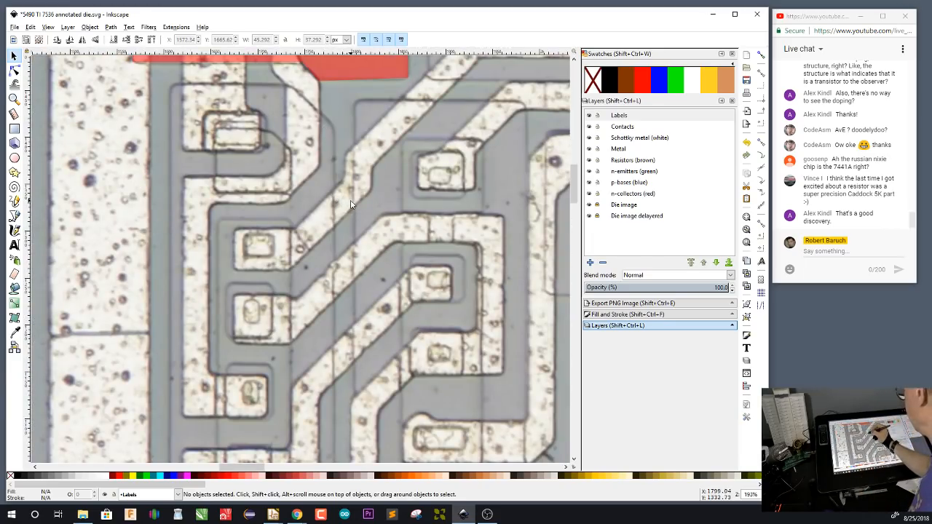
scroll(352, 201, up, 1)
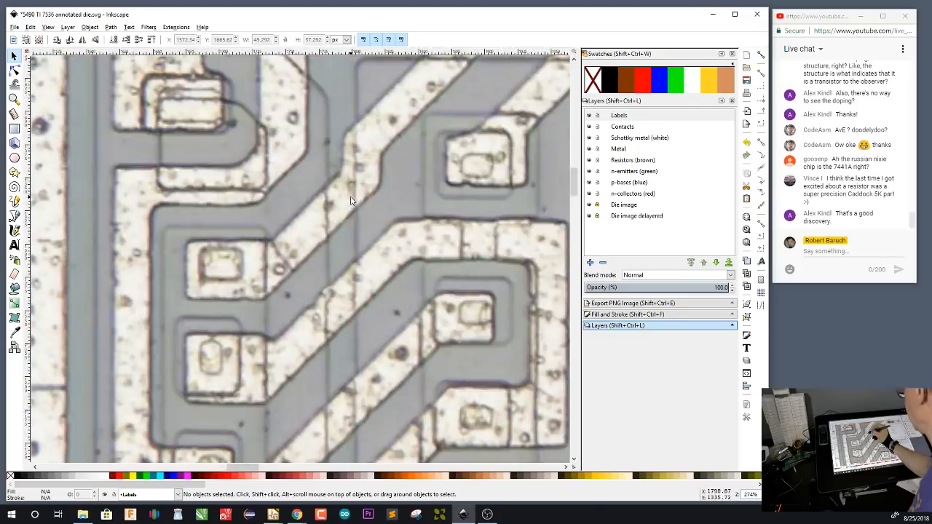
scroll(351, 202, down, 2)
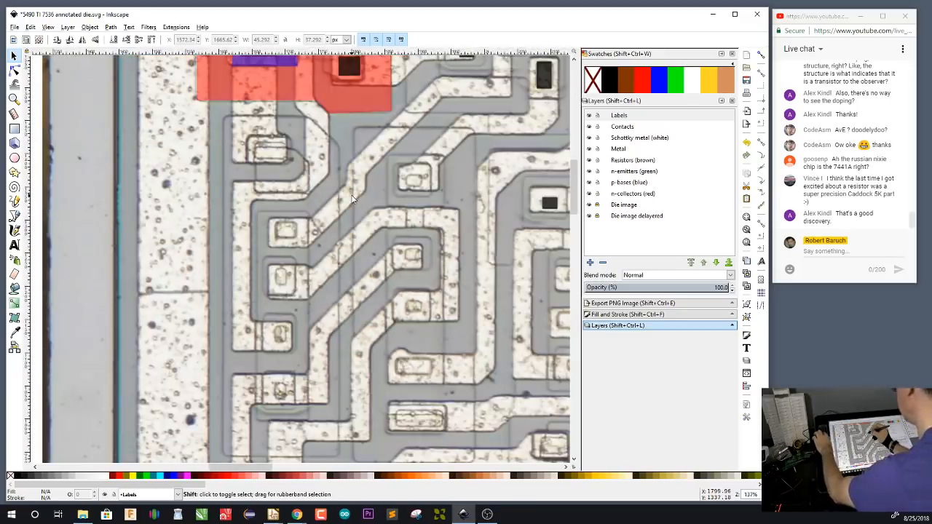
scroll(352, 203, up, 1)
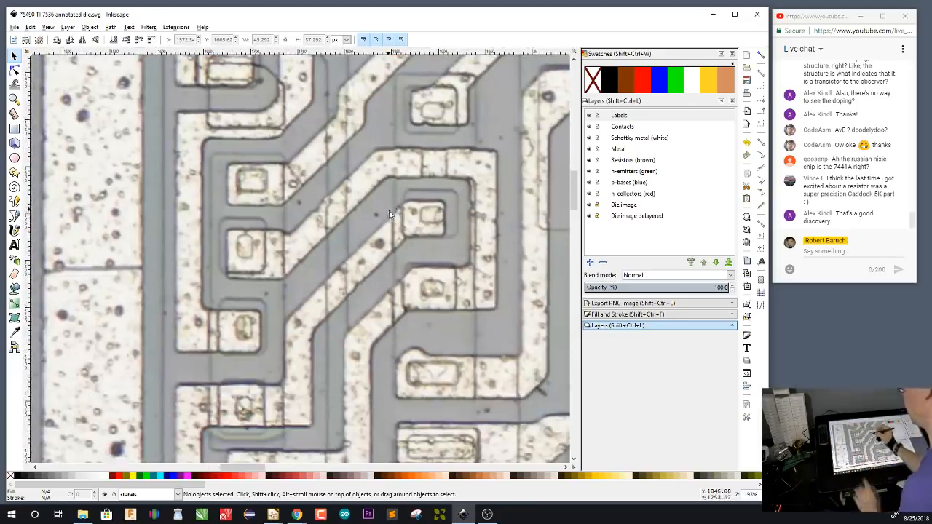
scroll(394, 215, up, 14)
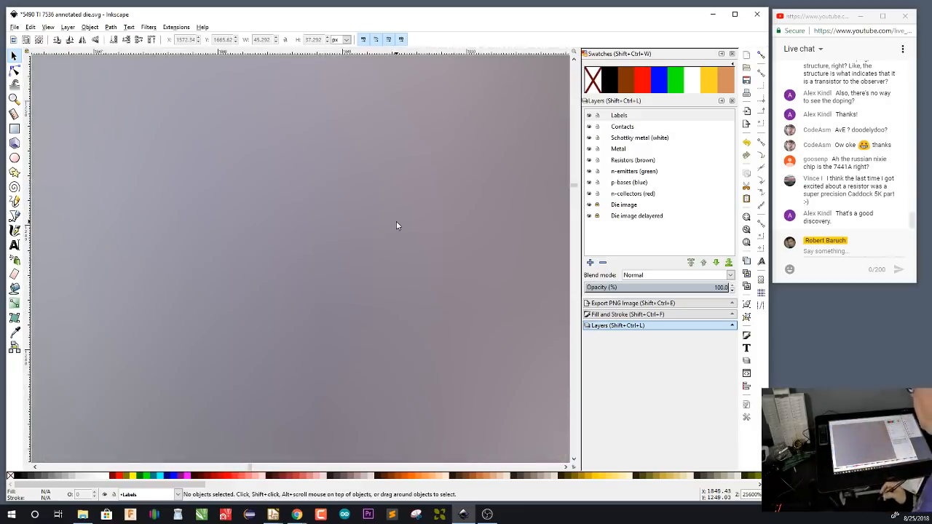
key(4)
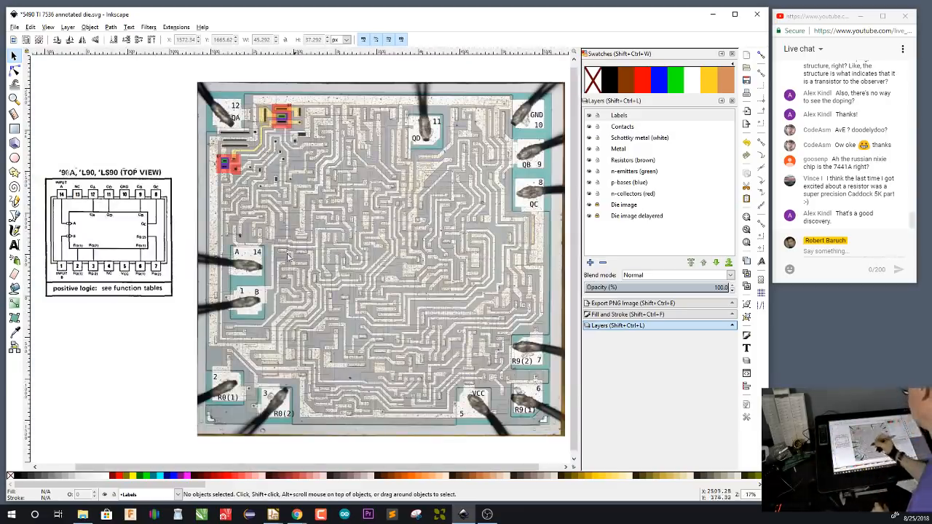
scroll(224, 191, up, 3)
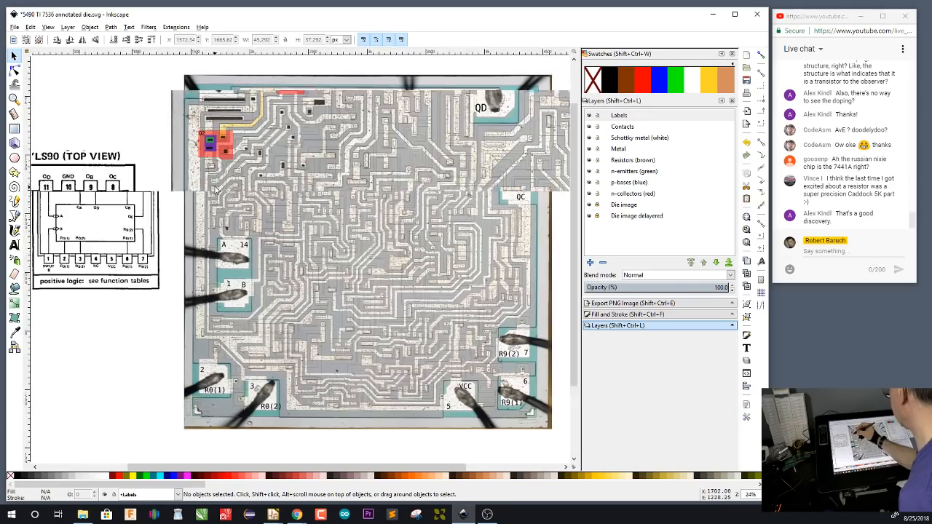
scroll(217, 191, up, 3)
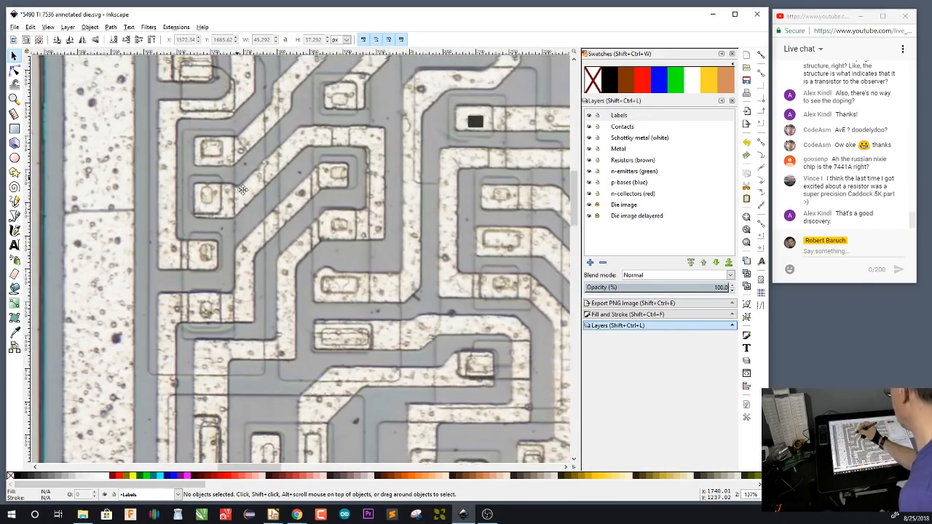
drag(243, 190, 266, 229)
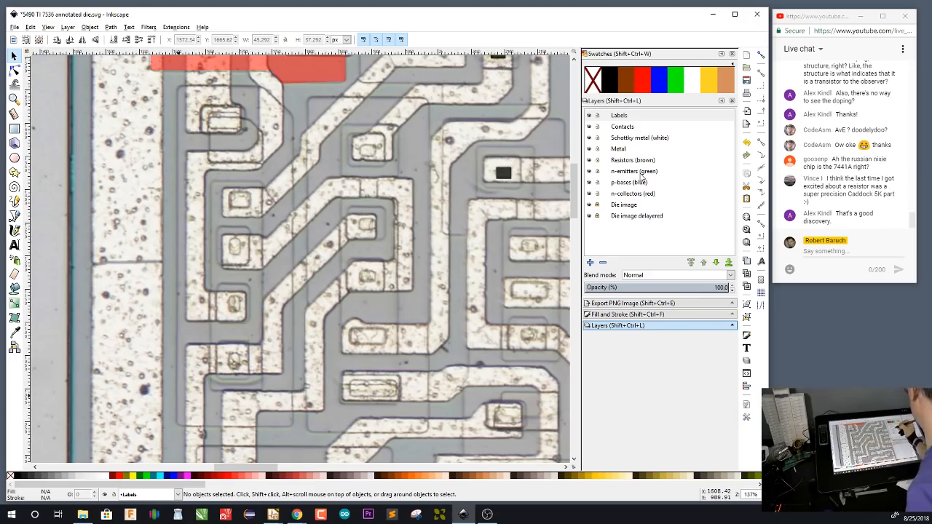
On the n-collectors (red) layer, trace a closed red path about 510 px tall around the column of five contacts below Q2, cutting off its upper-right corner
click(635, 195)
key(b)
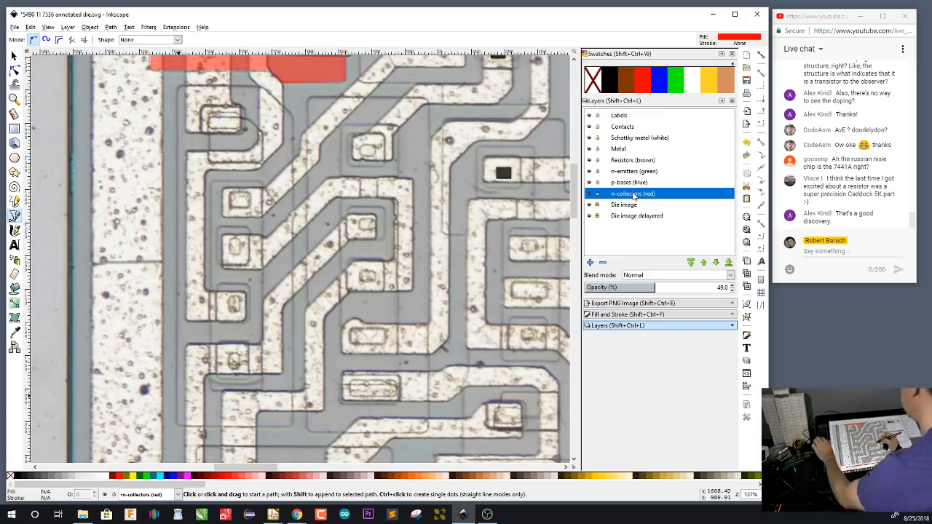
click(292, 117)
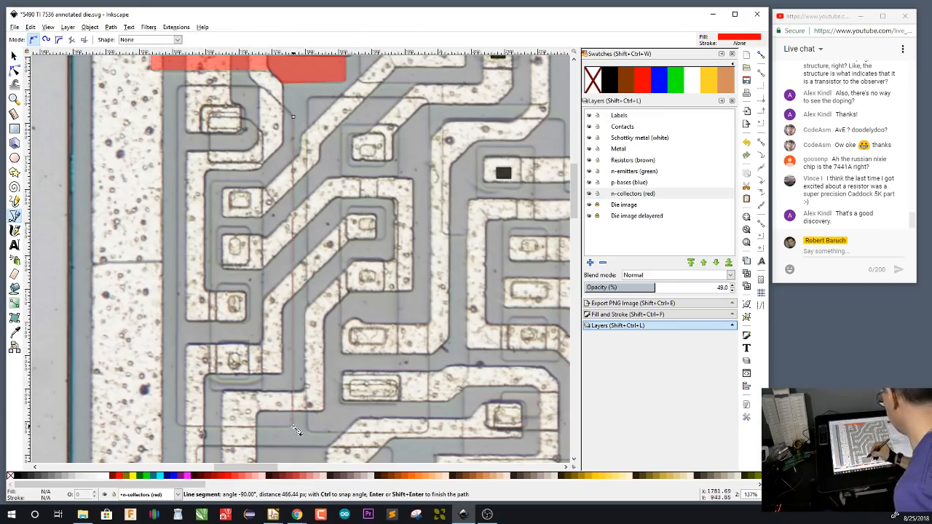
click(292, 425)
click(178, 425)
click(177, 88)
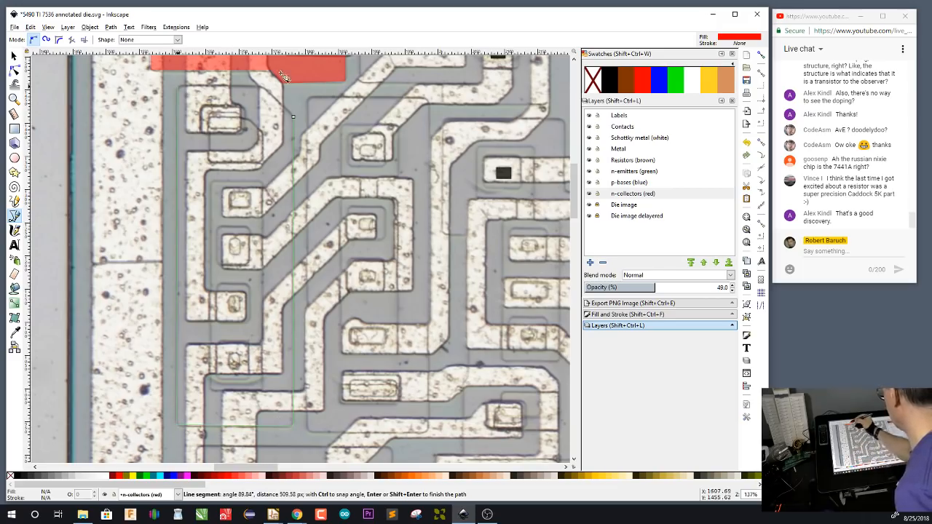
click(292, 86)
click(293, 117)
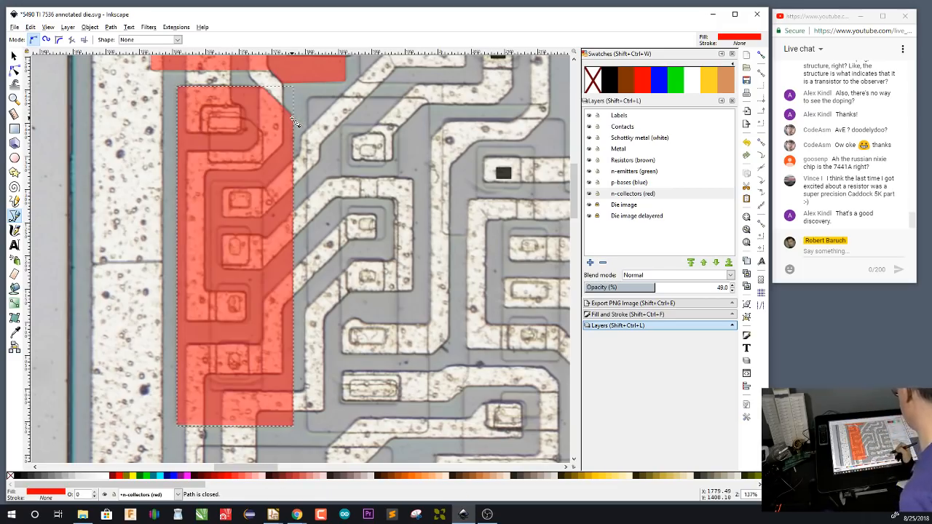
Trace a closed red rectangular collector about 182 px wide around the neighbouring column of five contacts, right of the first column
click(309, 97)
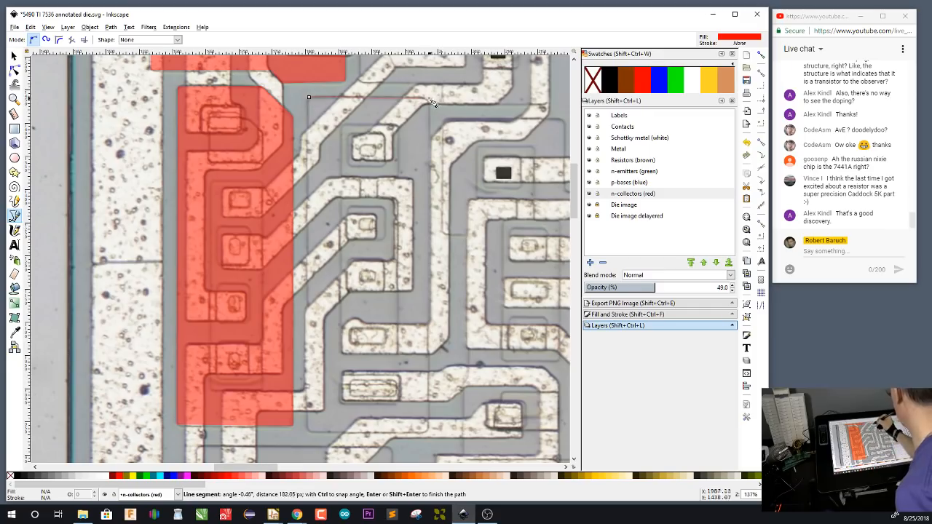
click(429, 431)
click(307, 431)
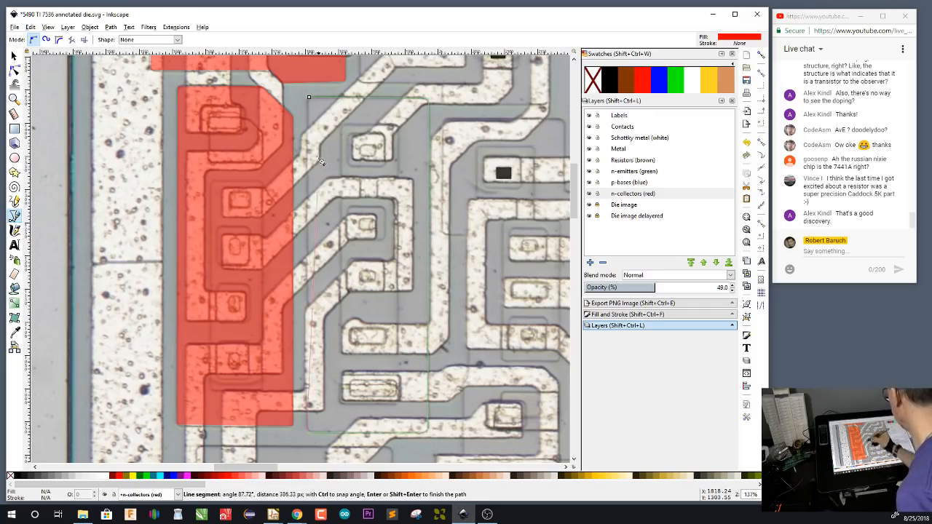
click(309, 98)
Trace a closed, stepped red collector outline about 182 px wide at its top edge around the third column of contacts, following the region's shifted lower part
scroll(379, 397, right, 5)
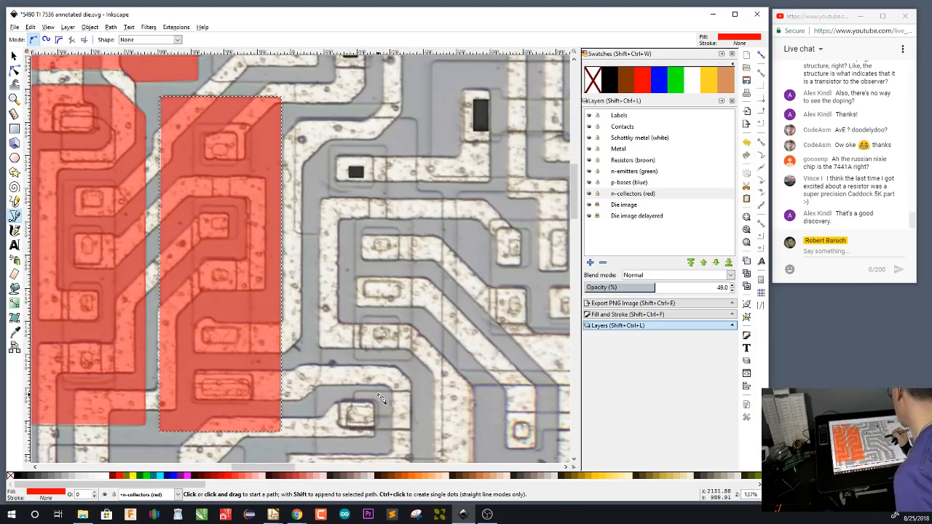
scroll(430, 379, down, 2)
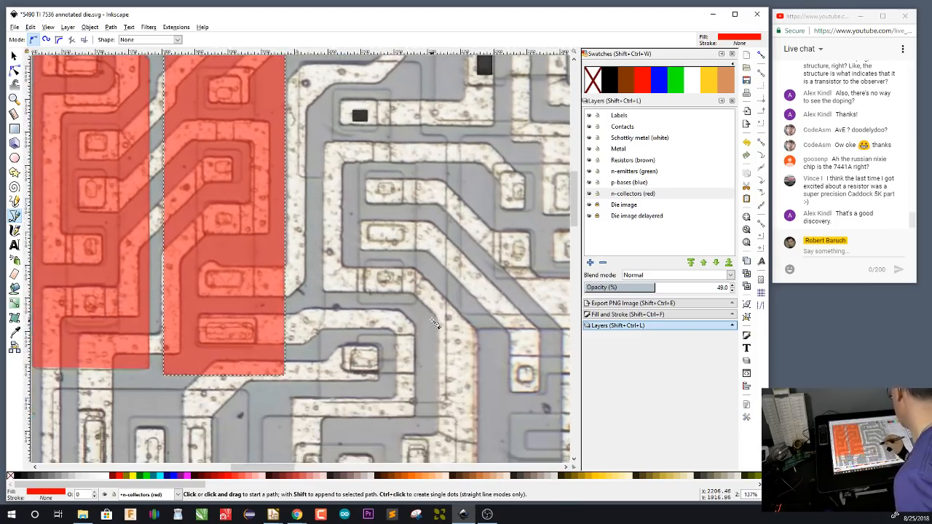
click(299, 62)
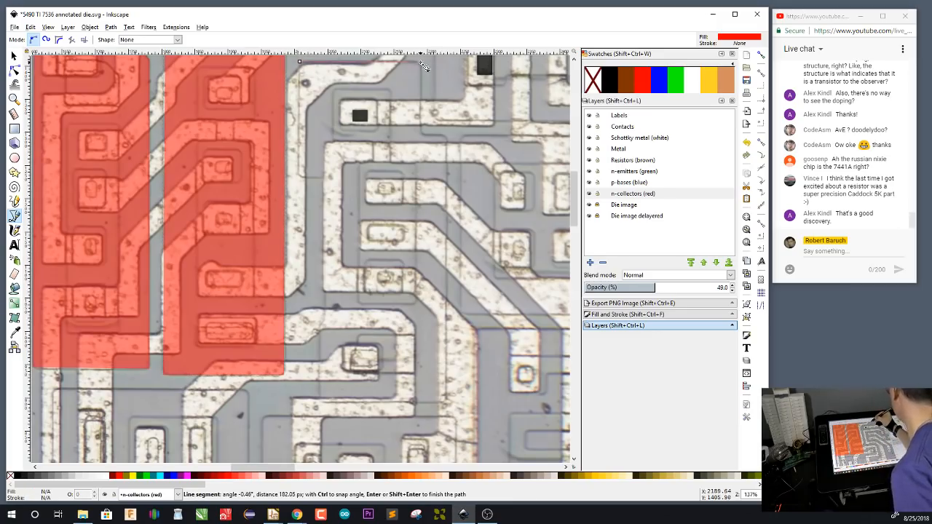
click(421, 62)
click(423, 134)
click(446, 134)
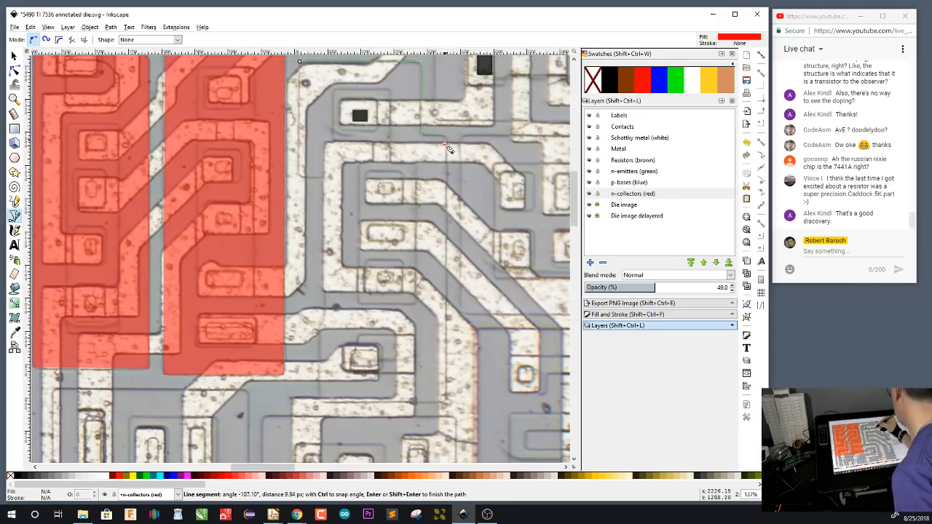
click(446, 400)
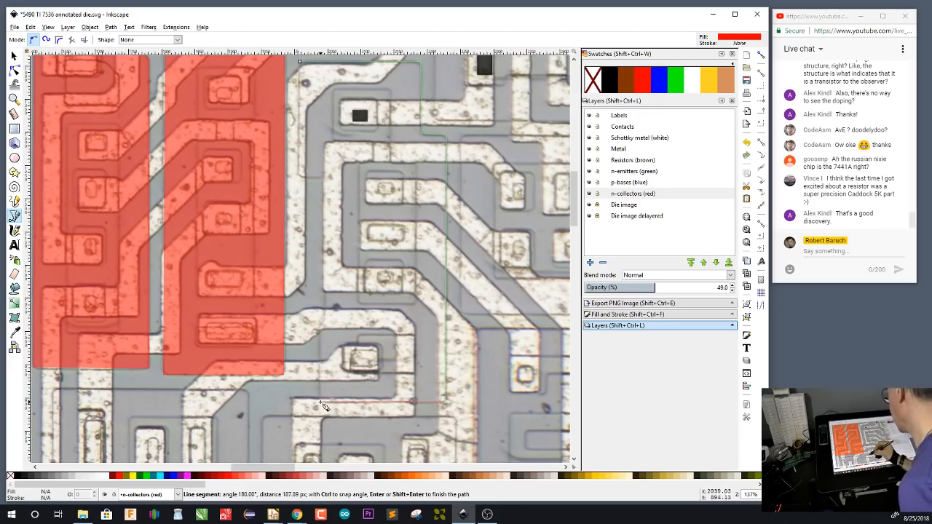
click(324, 402)
click(320, 333)
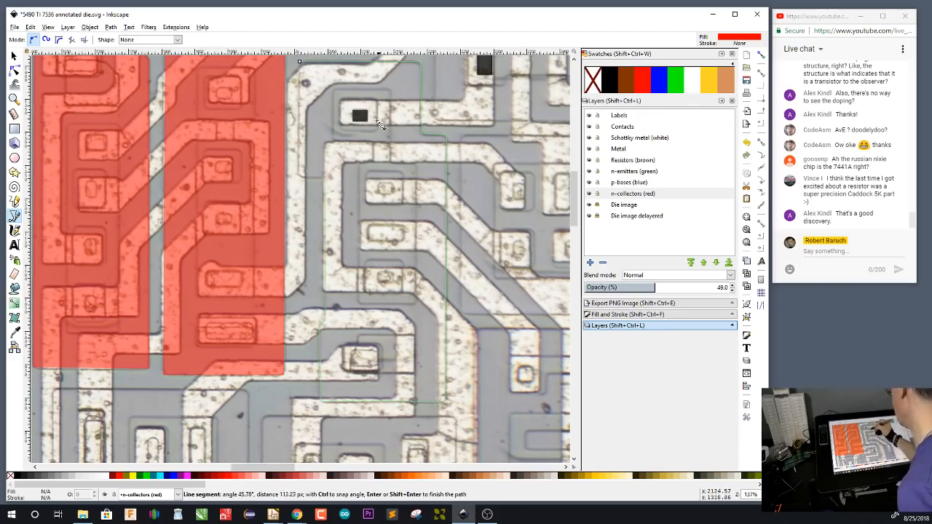
click(324, 146)
click(299, 177)
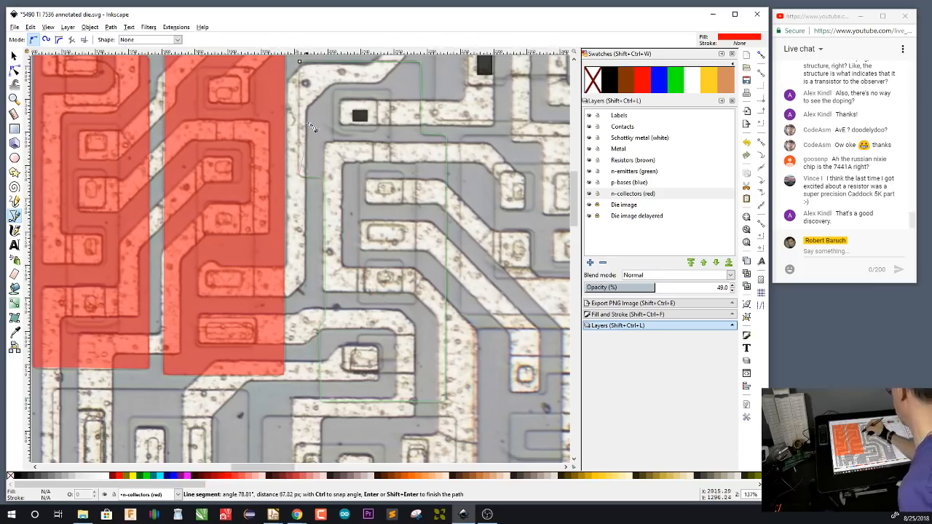
click(300, 62)
Trace a closed red rectangular collector about 225 px tall around the three tall contacts above the "A" of the pad A 14 label
drag(398, 380, 475, 202)
click(324, 212)
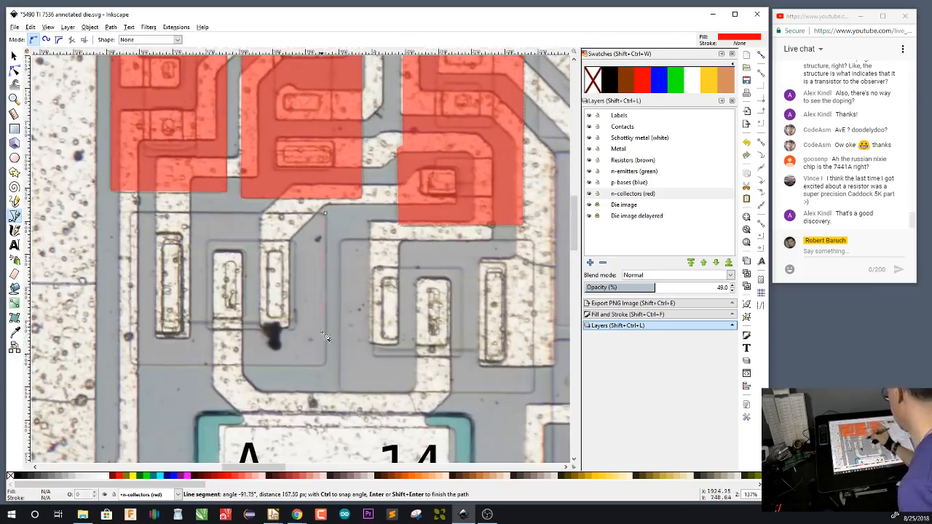
click(325, 362)
click(132, 363)
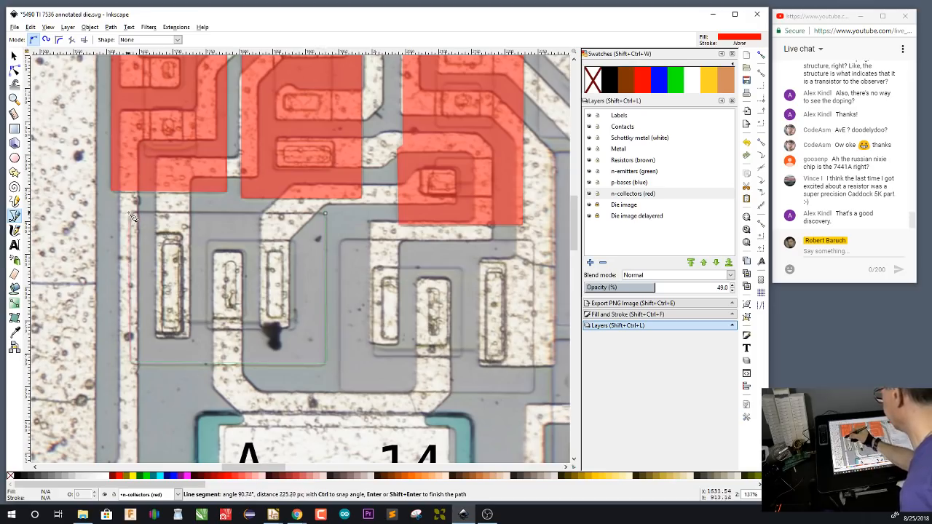
click(131, 212)
click(324, 213)
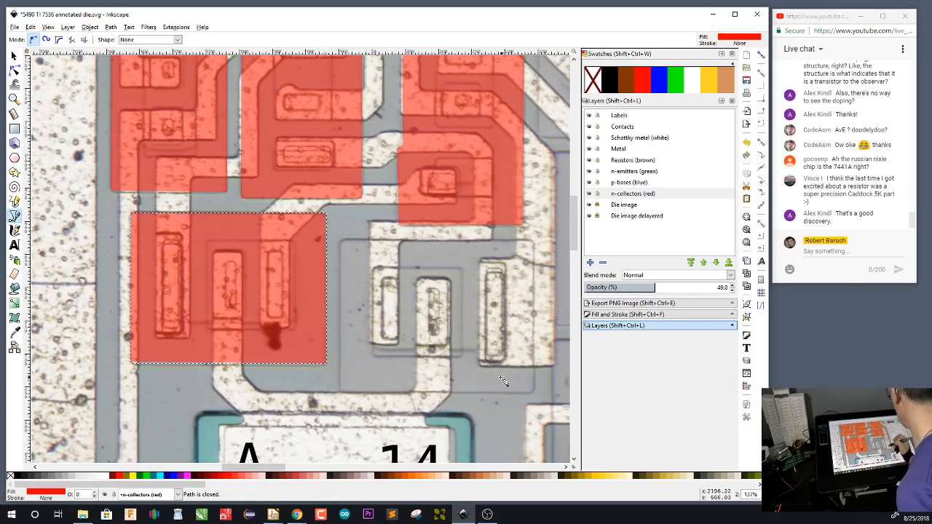
Trace a closed red rectangular collector about 291 px wide around the neighbouring group of three tall contacts above the pad label's "14"
scroll(306, 225, right, 2)
click(266, 242)
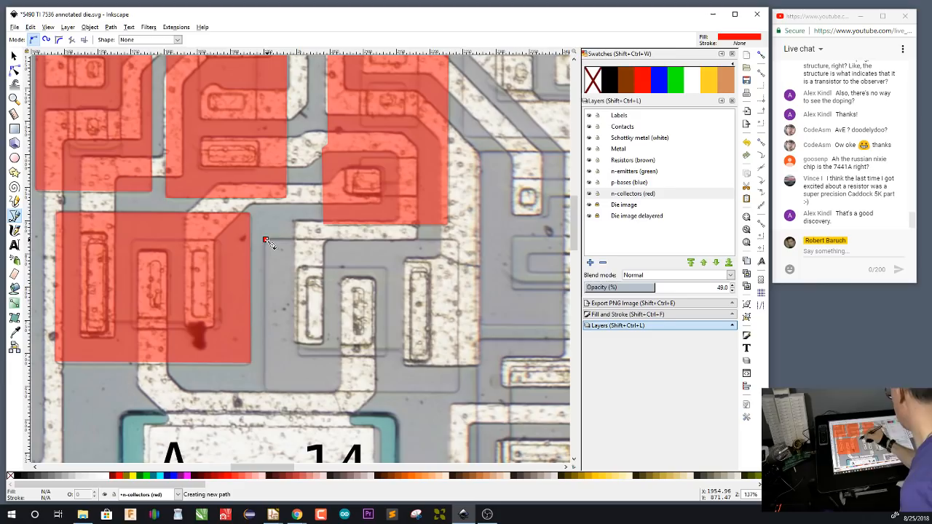
click(457, 239)
click(457, 393)
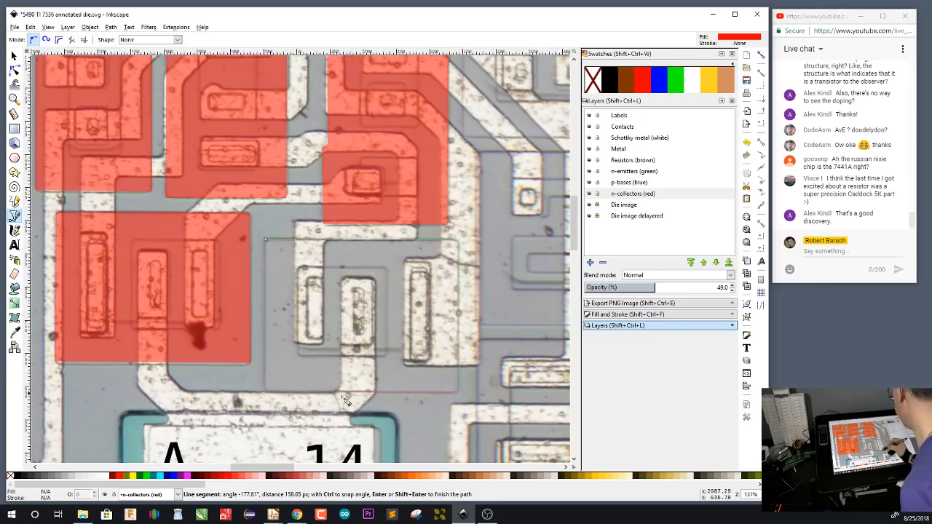
click(266, 394)
click(266, 241)
scroll(268, 244, right, 5)
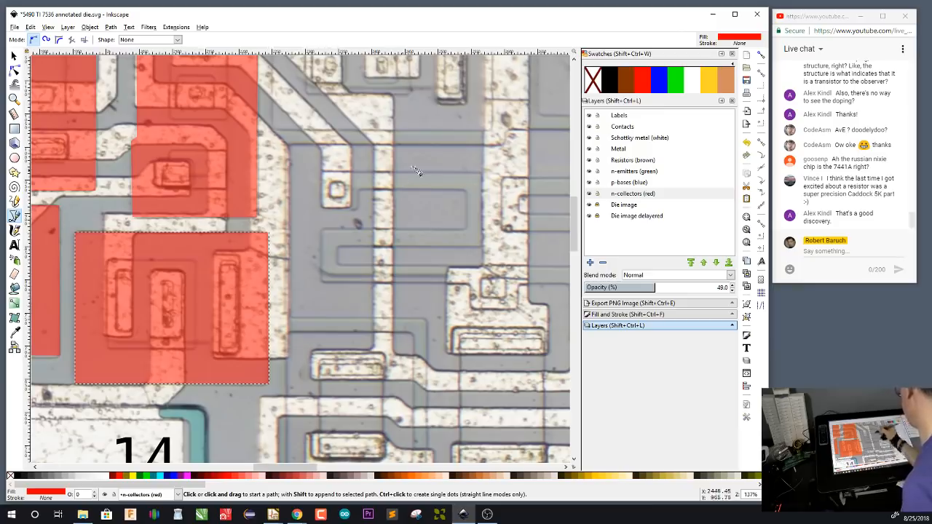
scroll(437, 190, down, 4)
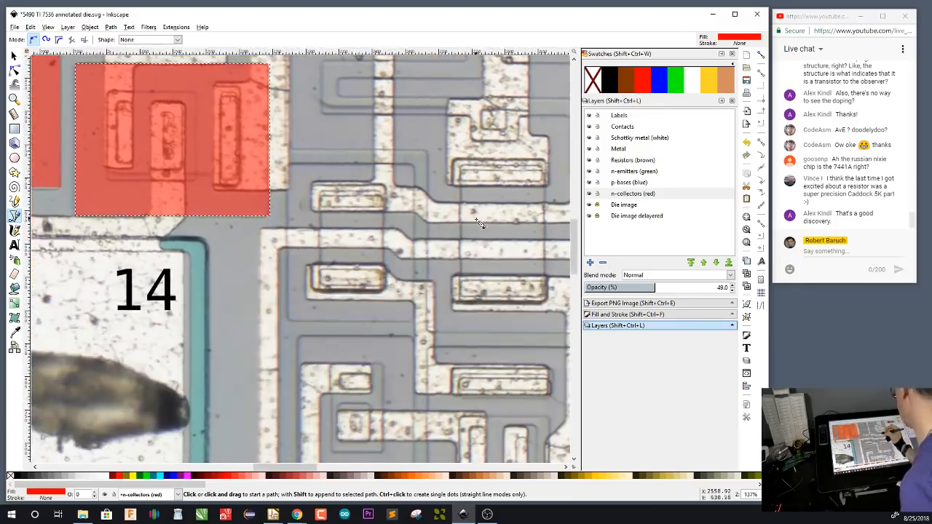
scroll(481, 223, up, 1)
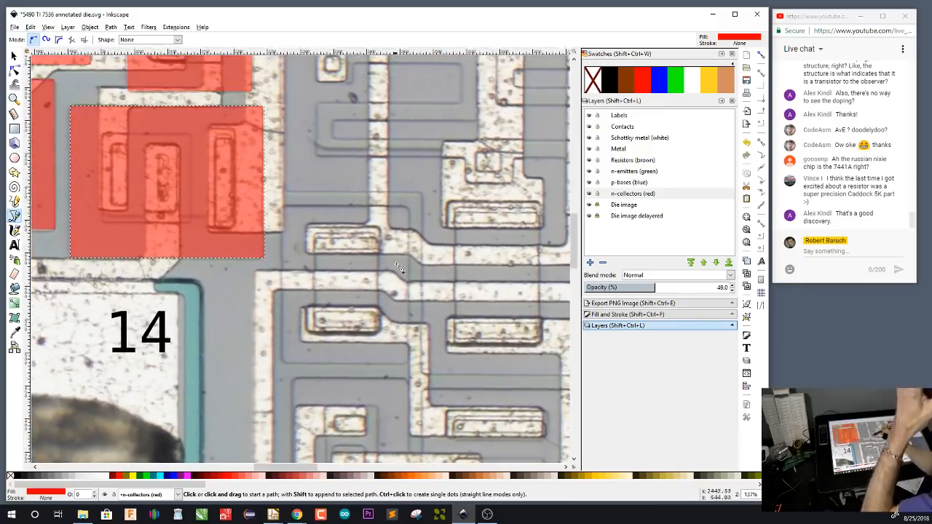
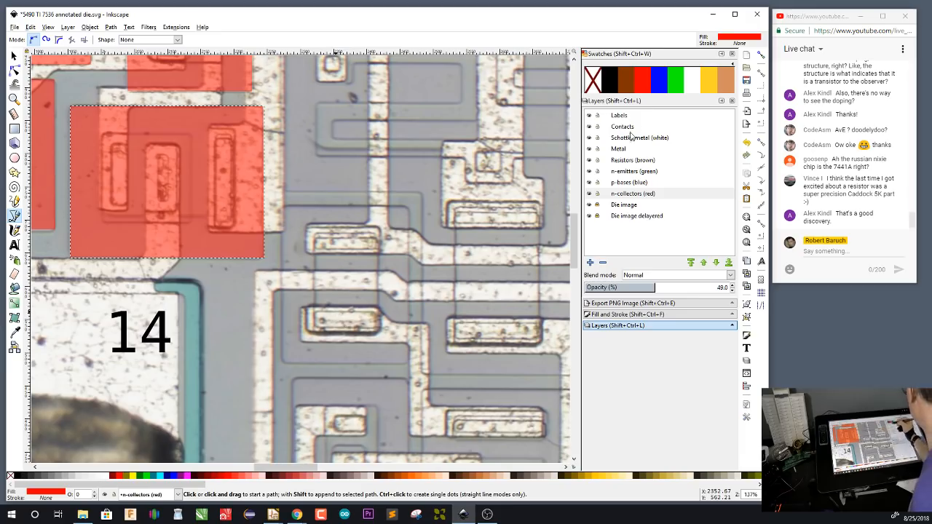
On the Contacts layer, draw black rectangles over the four horizontal contacts beside the 14 pad: one pair about 92 px wide, the other about 124 px
click(631, 128)
click(315, 313)
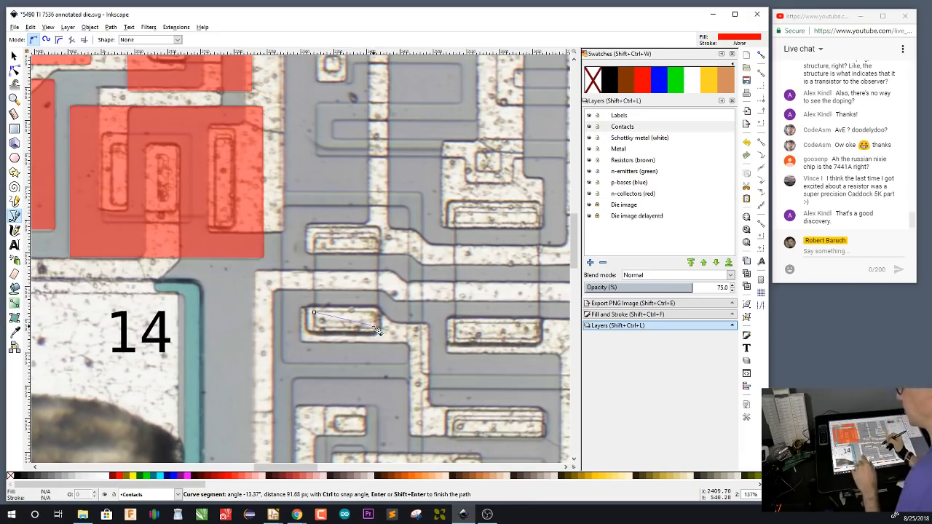
key(F1)
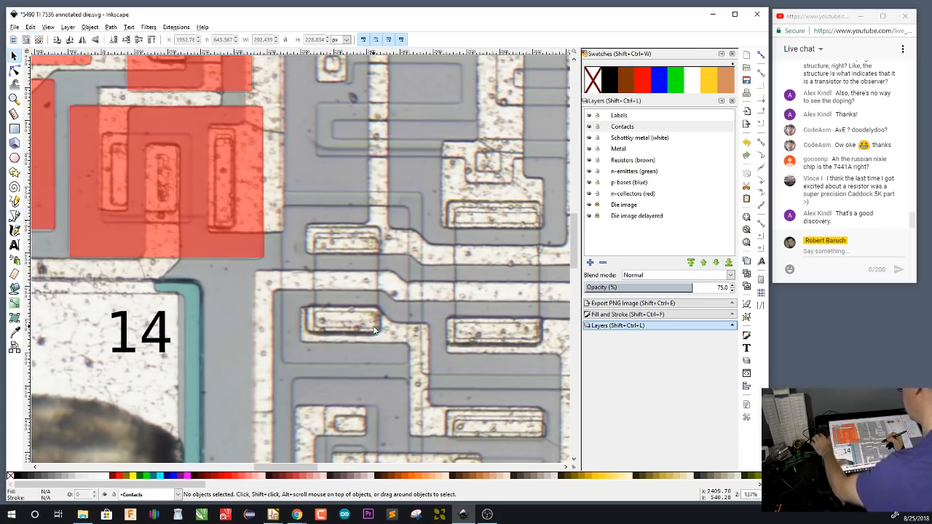
key(F4)
drag(319, 314, 377, 330)
click(608, 86)
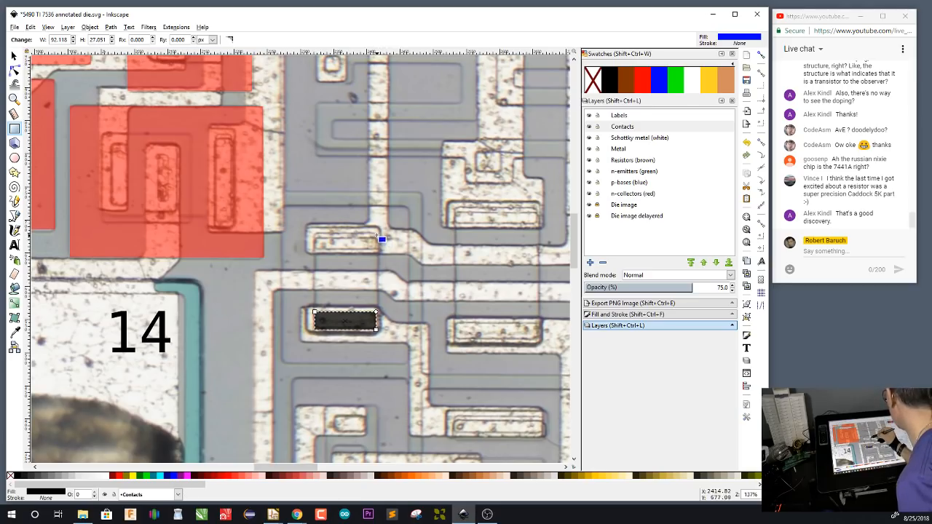
drag(377, 234, 315, 249)
click(608, 86)
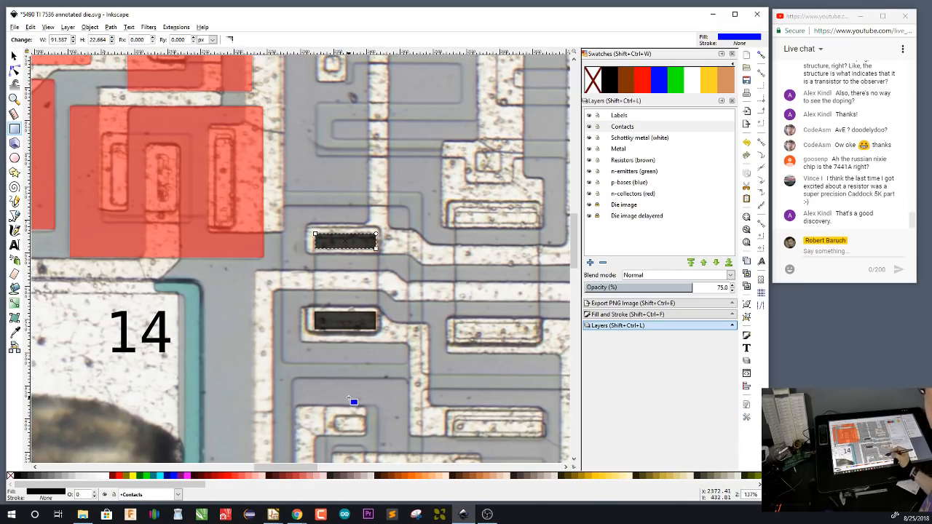
drag(457, 323, 539, 339)
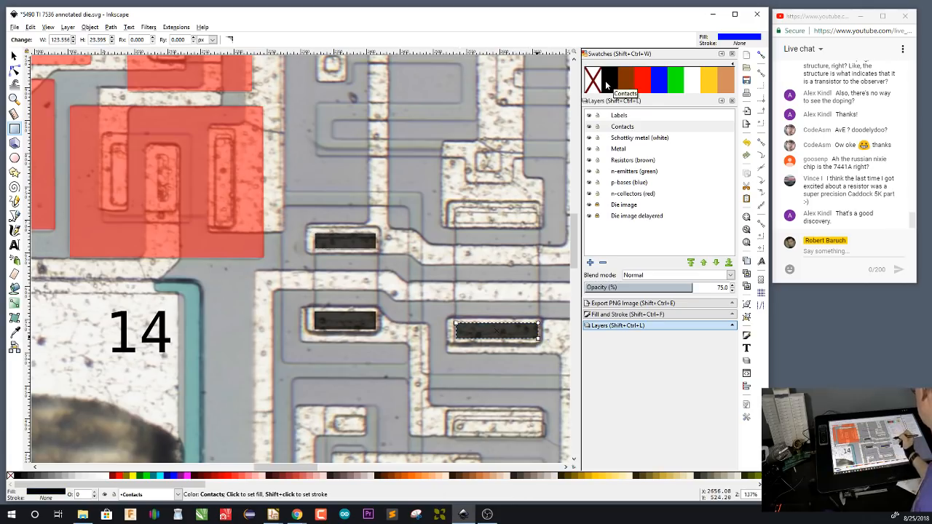
drag(456, 210, 527, 217)
On the n-collectors layer, trace a closed red rectangular collector around the three stacked small contacts right of the A 14 pad, below the new black contacts
scroll(528, 217, down, 6)
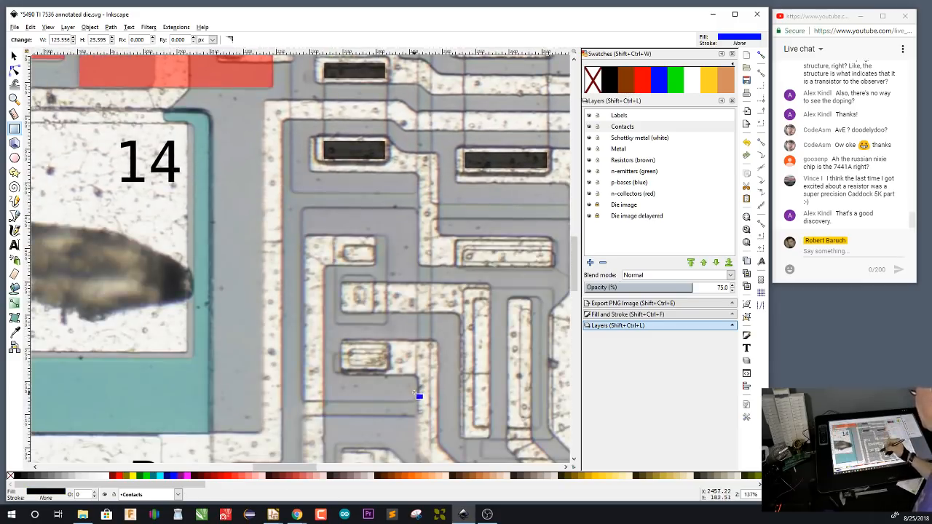
click(640, 194)
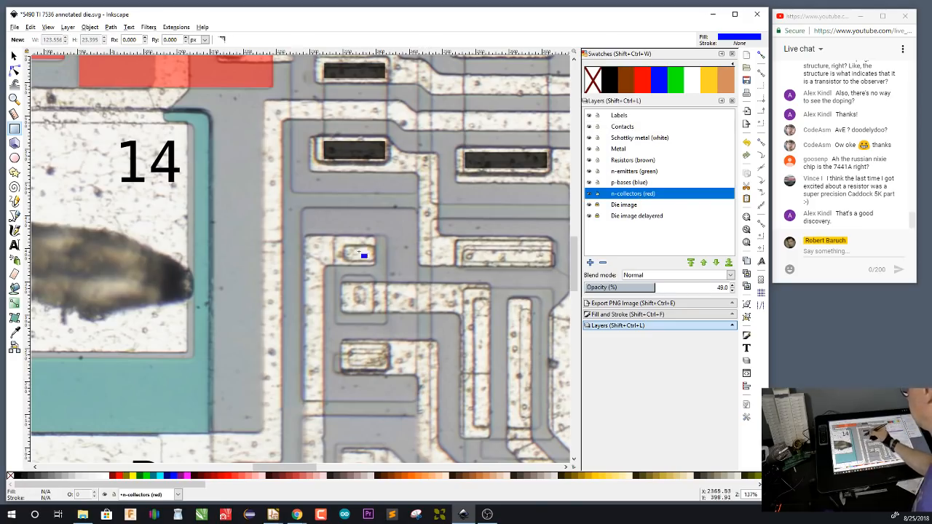
key(b)
click(418, 210)
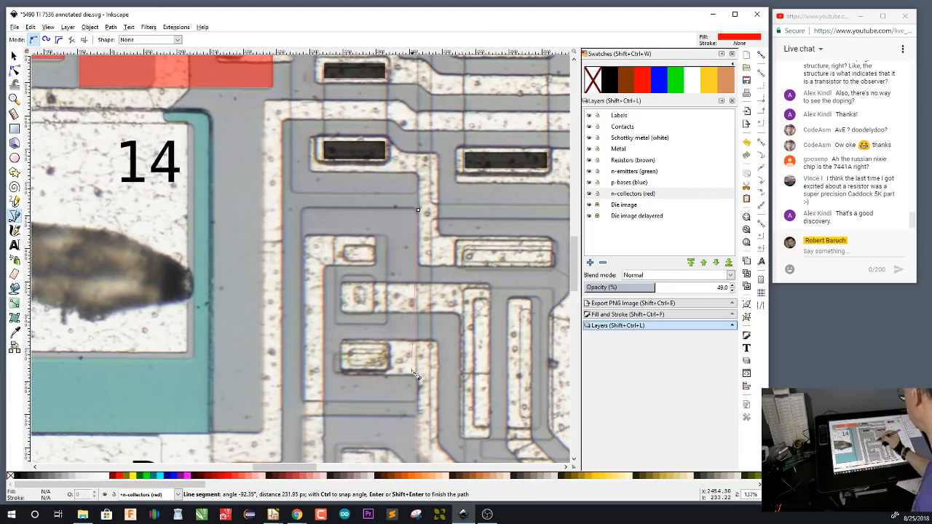
click(303, 399)
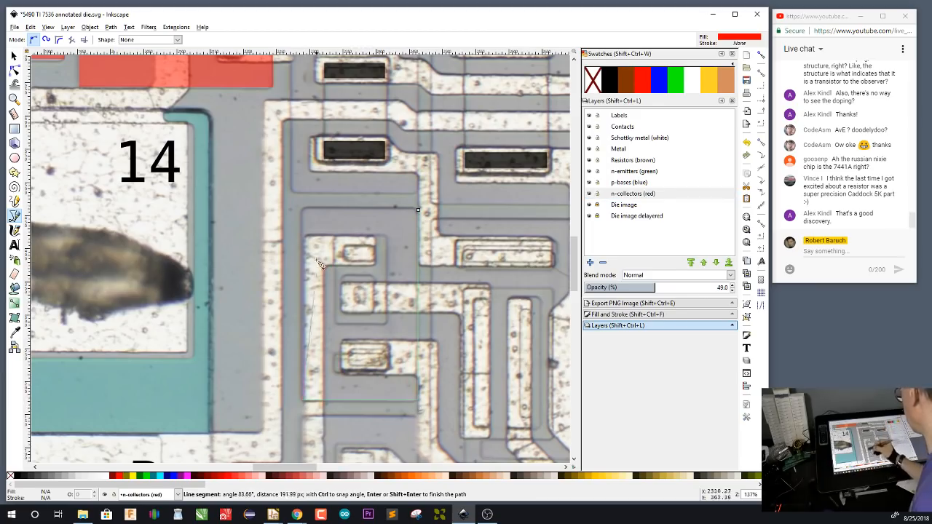
click(303, 209)
click(418, 210)
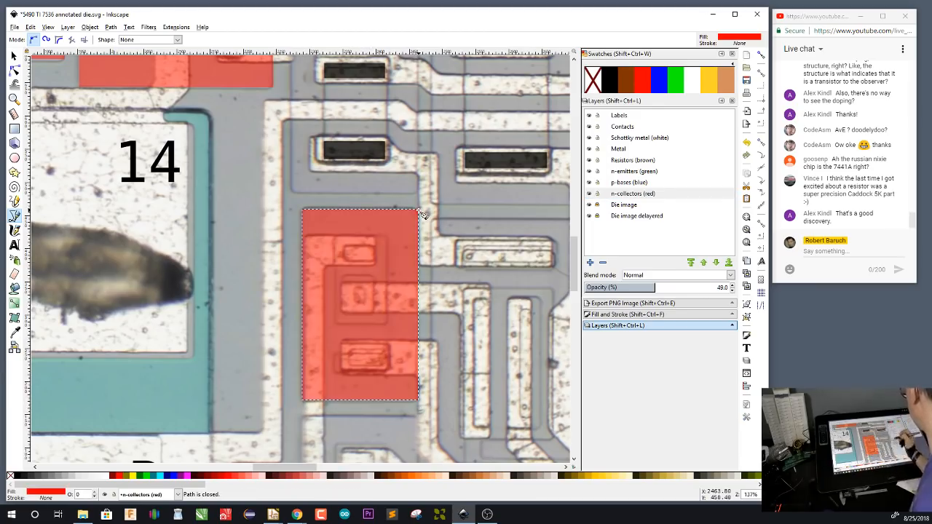
Trace a closed red rectangular collector around the tall column of four contacts near the die's left edge, between the B pad and the R0(1) pad
scroll(418, 209, down, 2)
scroll(418, 209, right, 4)
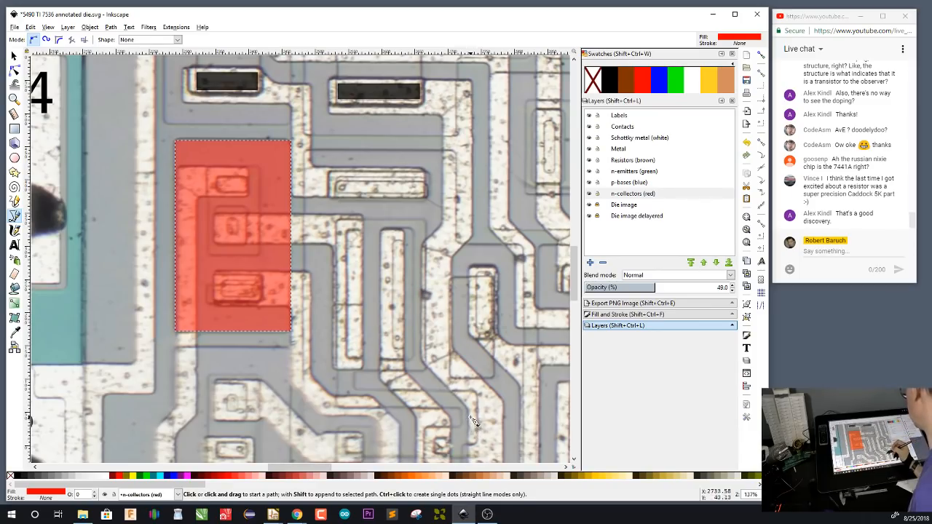
drag(470, 395, 445, 311)
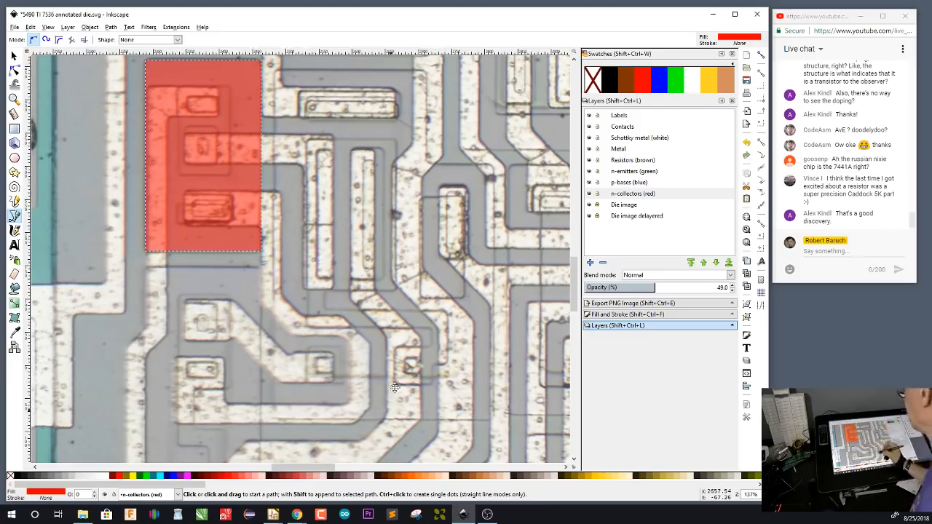
drag(392, 411, 403, 158)
drag(411, 339, 417, 406)
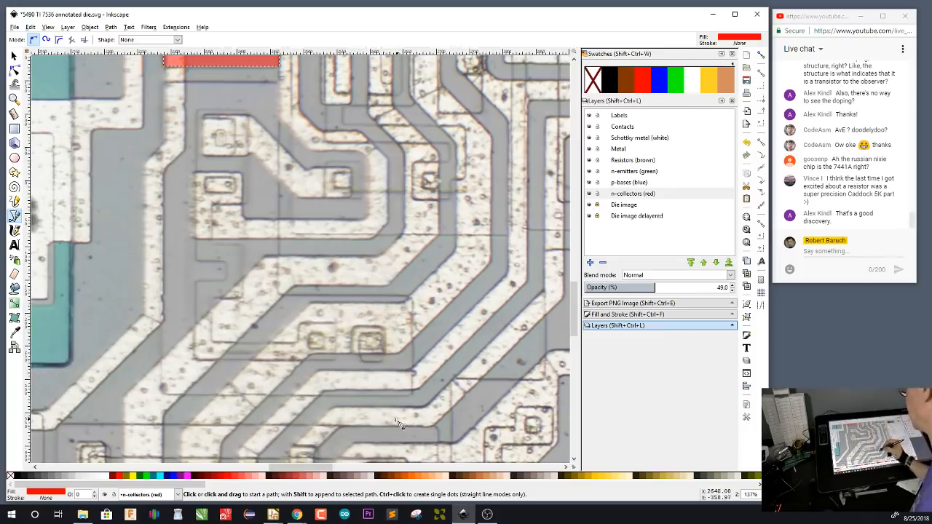
drag(398, 418, 449, 213)
drag(300, 430, 519, 342)
drag(307, 413, 407, 340)
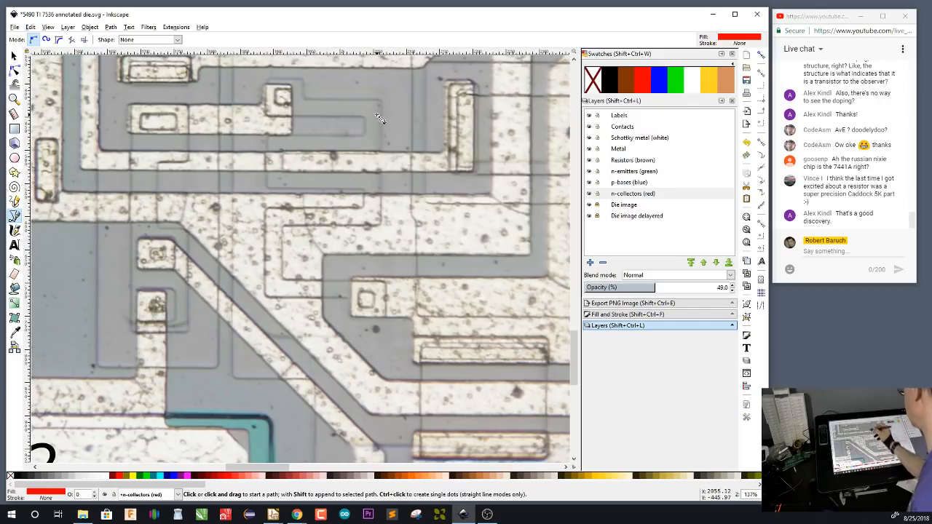
drag(278, 238, 399, 292)
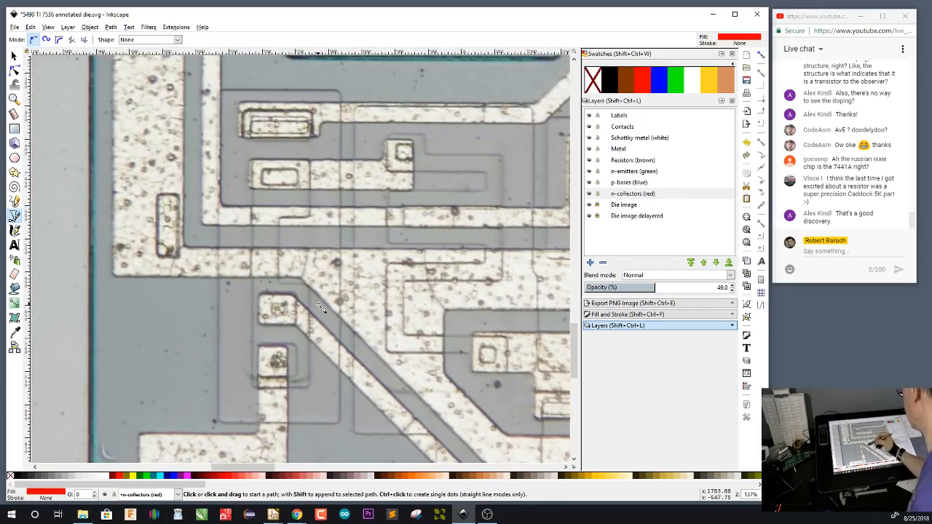
click(342, 91)
click(340, 422)
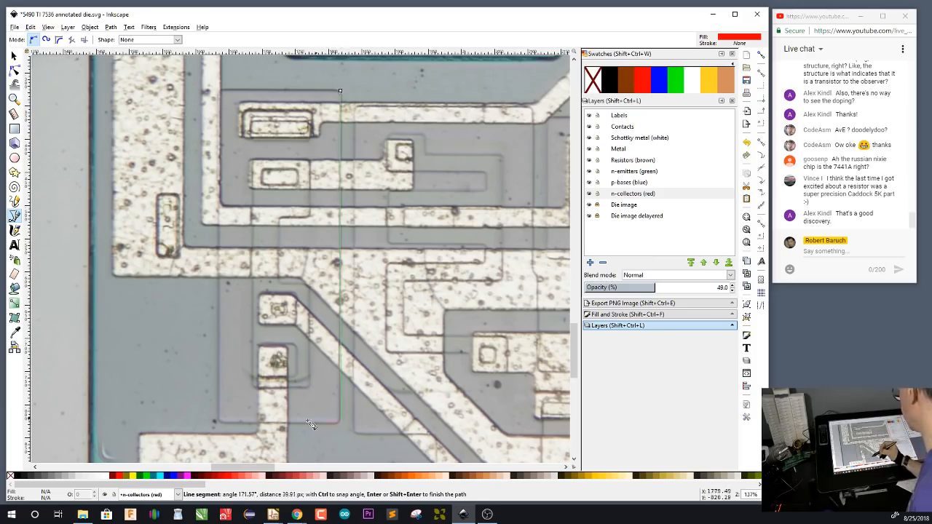
click(219, 422)
click(220, 91)
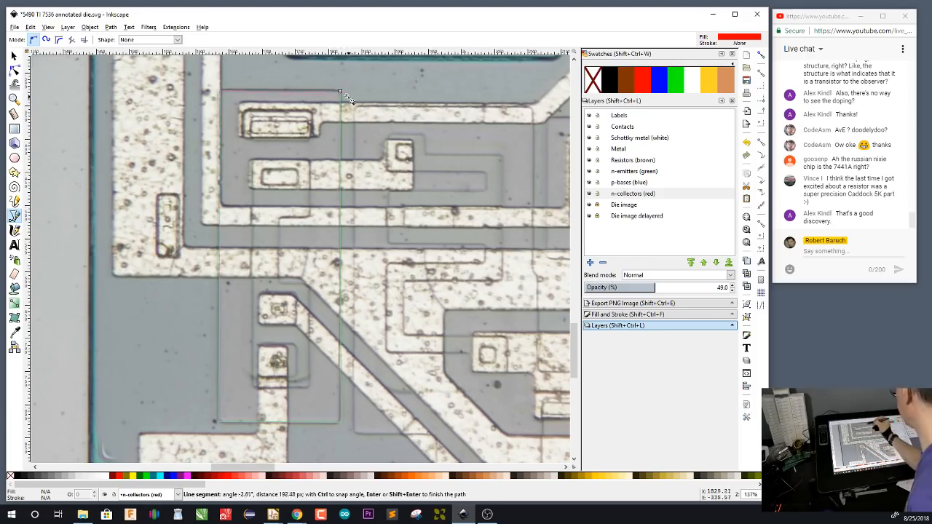
click(341, 92)
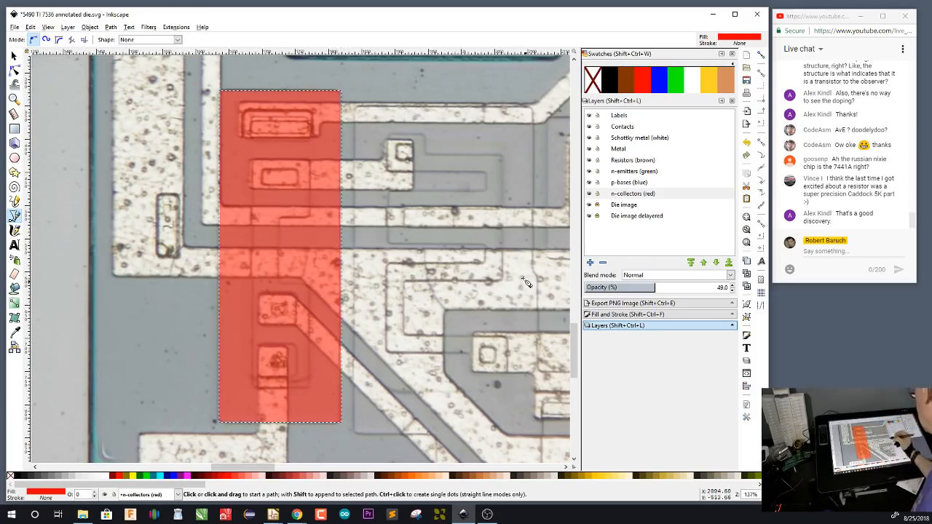
Trace a closed red rectangular collector about 238 px tall around the group of three tall contacts near the die's upper edge, left of the QD pad
drag(494, 116, 415, 359)
drag(463, 114, 422, 355)
mouse_move(473, 210)
mouse_down()
mouse_move(459, 219)
mouse_move(139, 228)
mouse_up()
drag(495, 305, 159, 330)
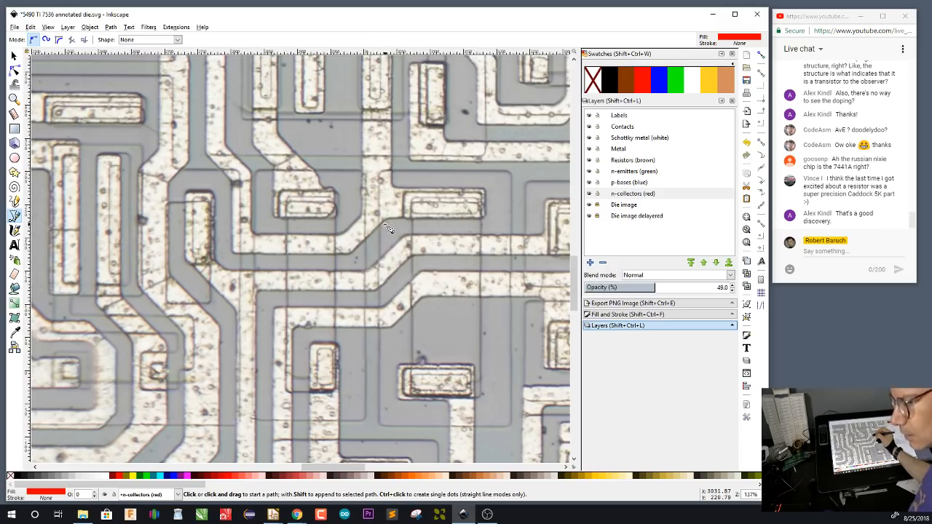
key(4)
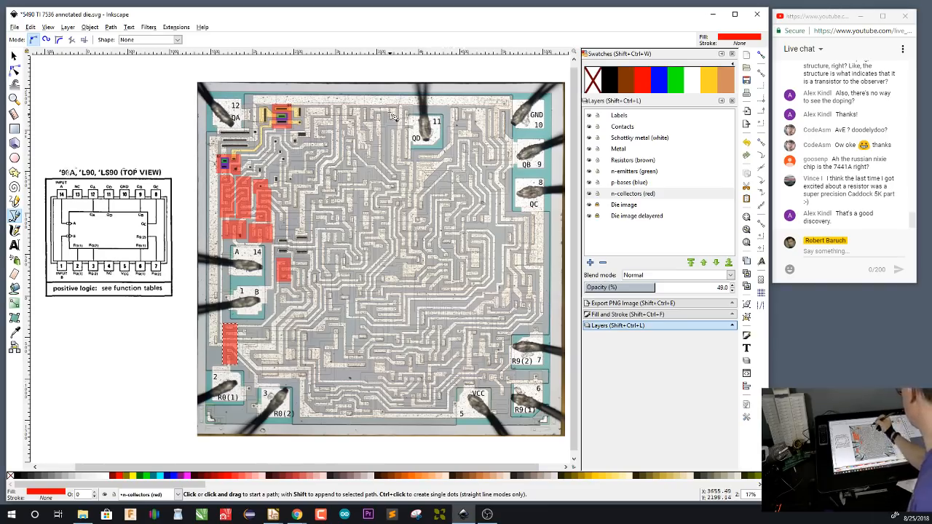
scroll(393, 117, up, 5)
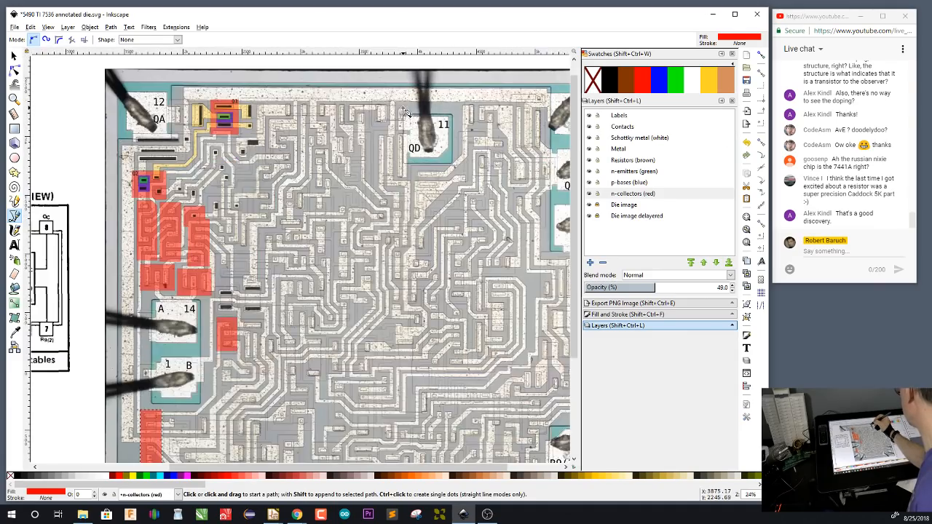
scroll(405, 111, up, 5)
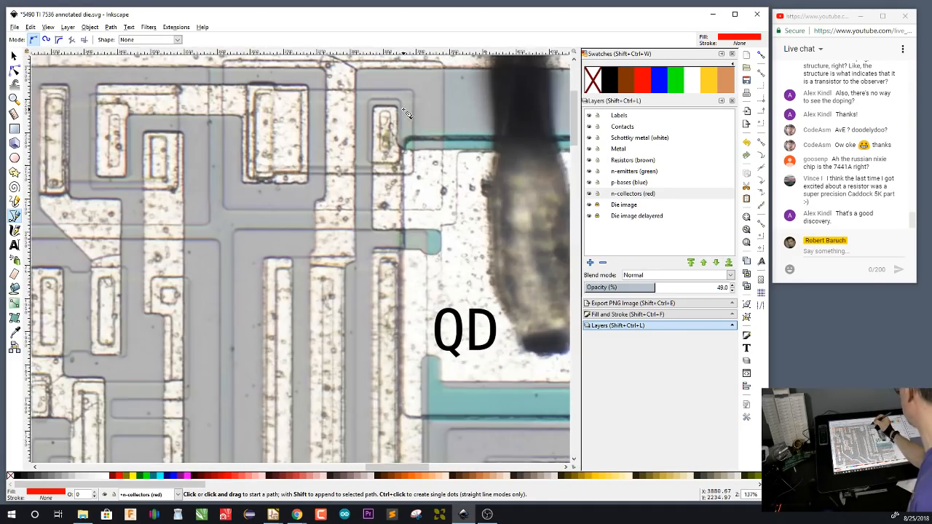
drag(406, 111, 455, 171)
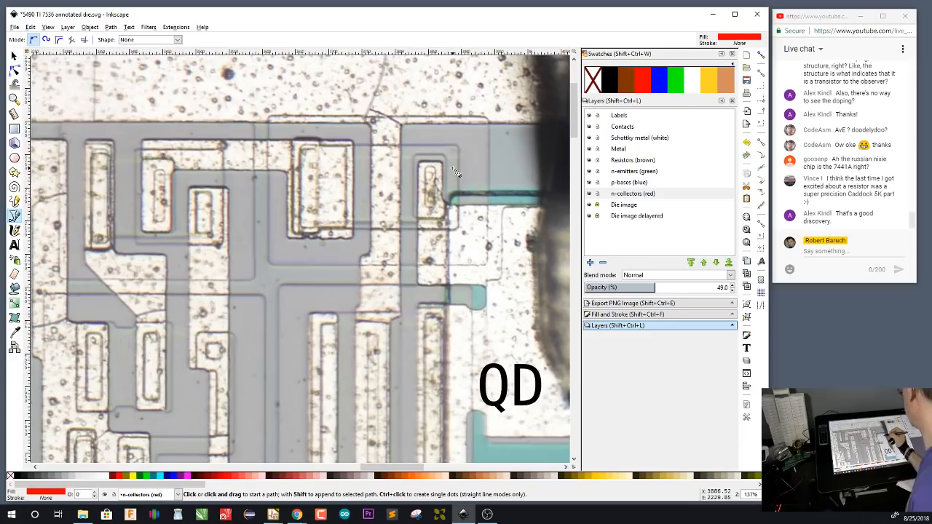
drag(292, 296, 459, 319)
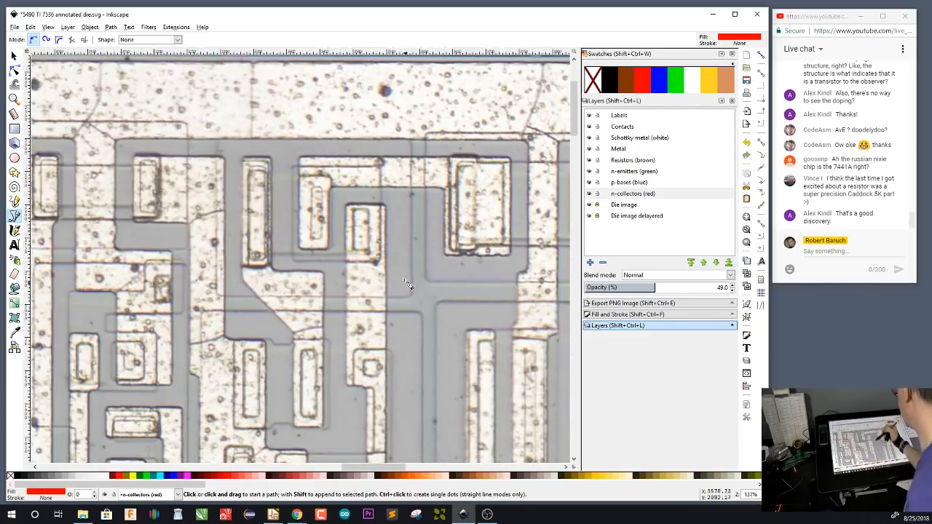
click(411, 139)
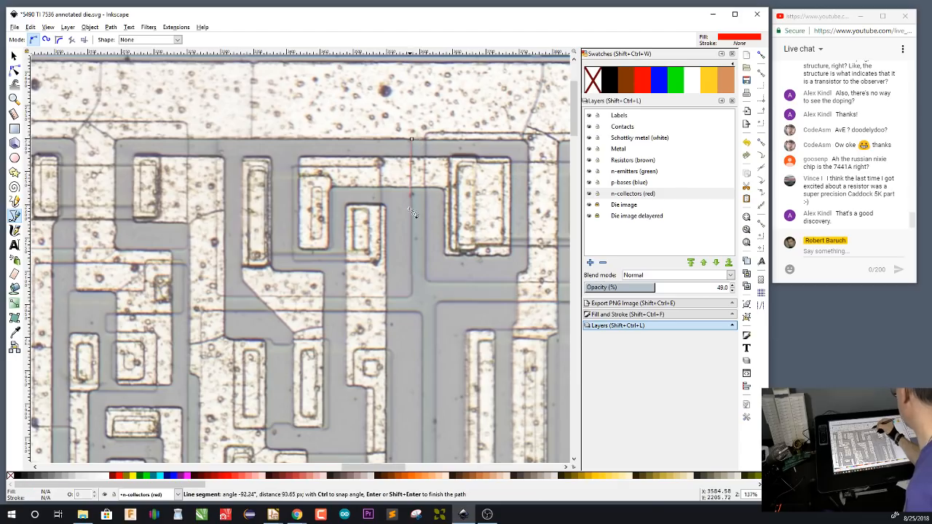
click(412, 295)
click(216, 295)
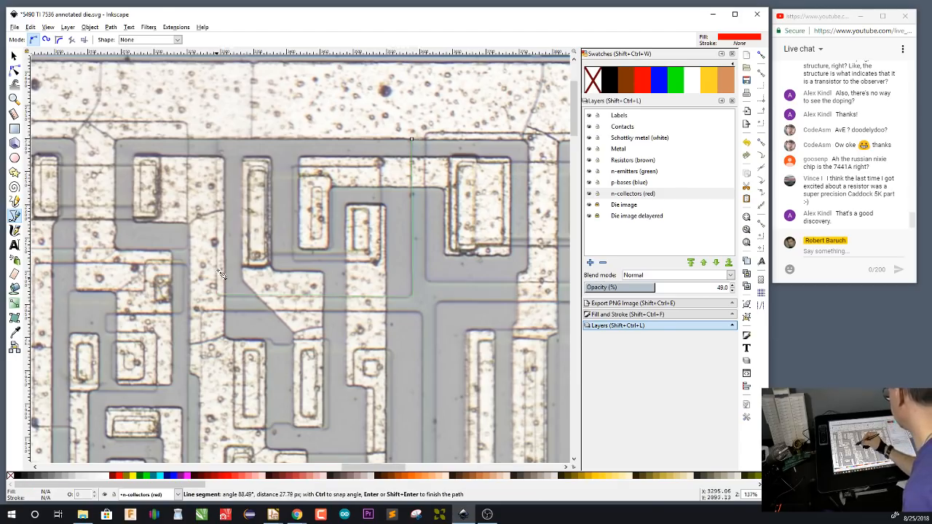
click(217, 139)
click(412, 138)
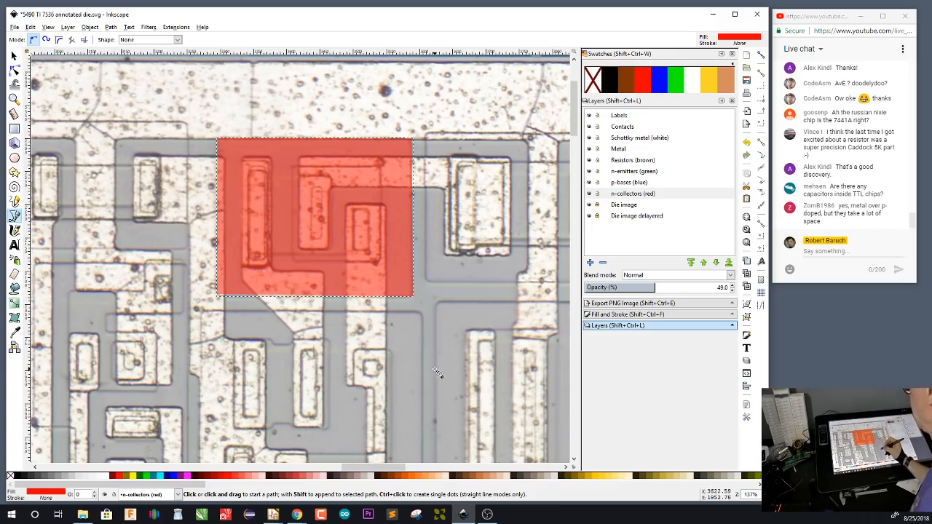
Examine the contacts, metal and region outlines between the new collector near the QD pad and transistor Q1, including along the die's upper edge
drag(418, 400, 461, 253)
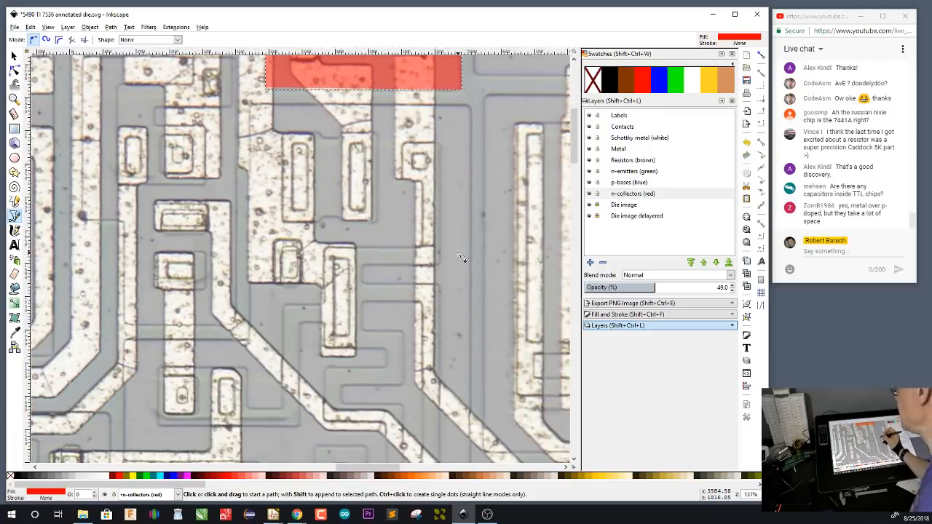
drag(314, 205, 414, 314)
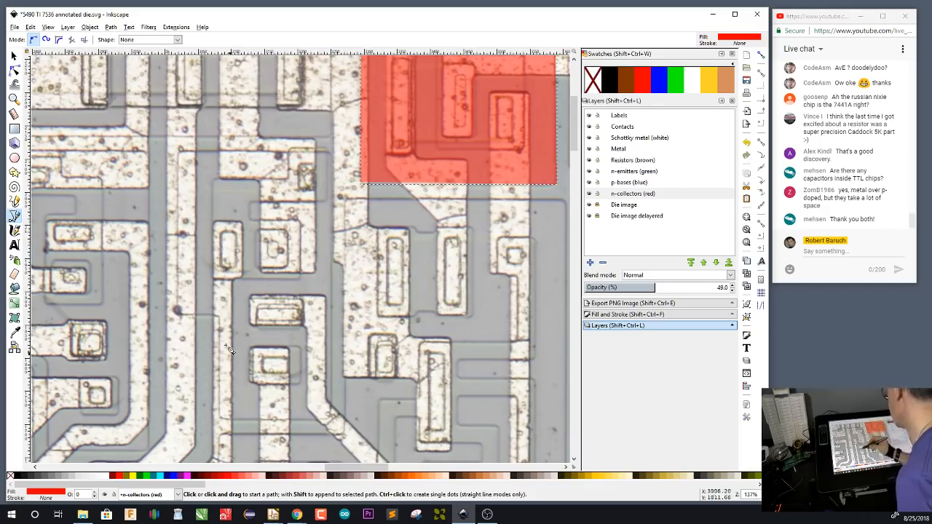
drag(220, 356, 384, 353)
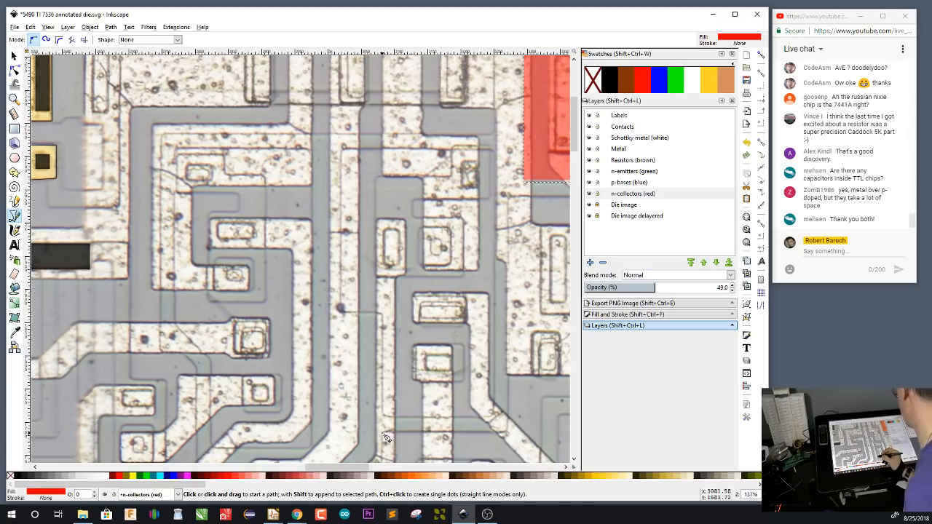
drag(383, 405, 387, 383)
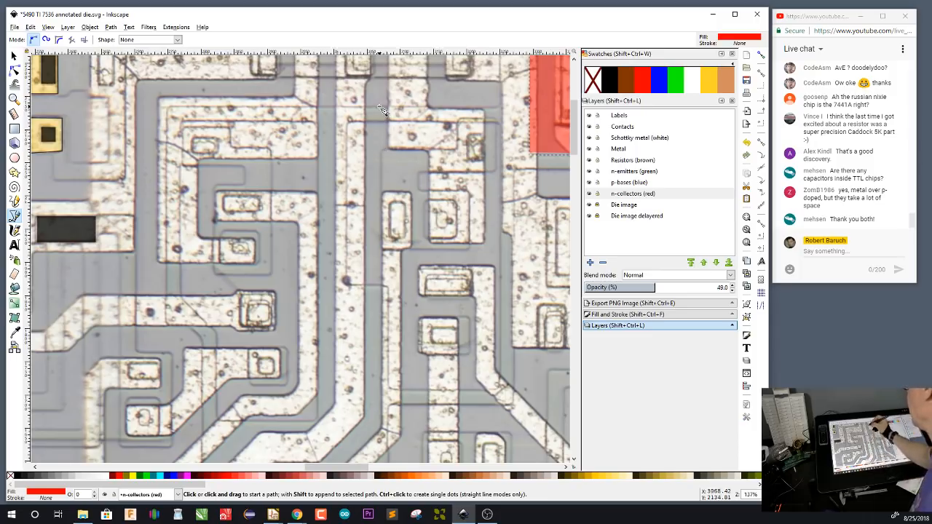
drag(378, 106, 416, 424)
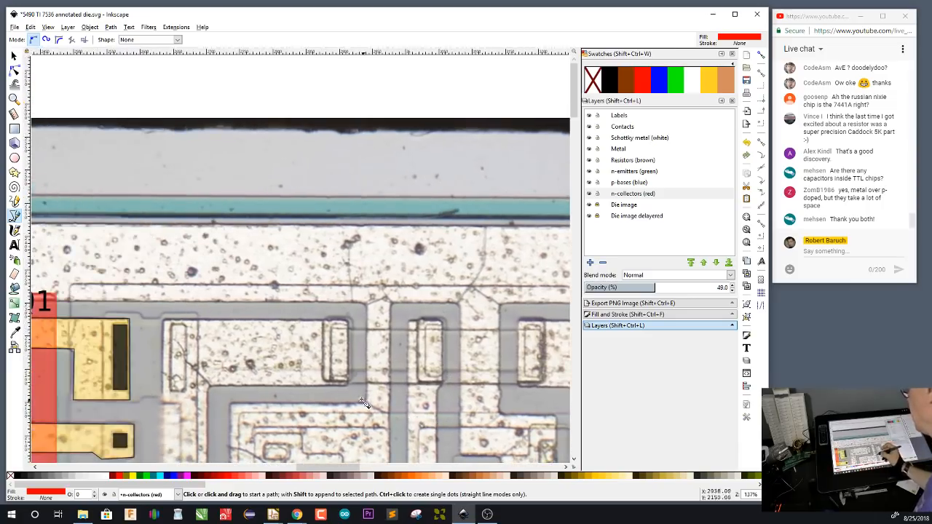
drag(348, 384, 378, 405)
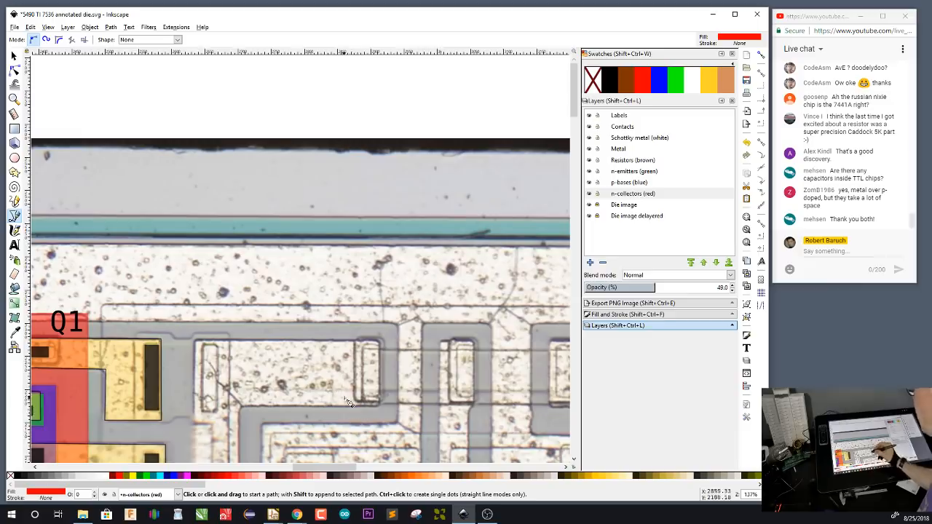
scroll(356, 409, down, 6)
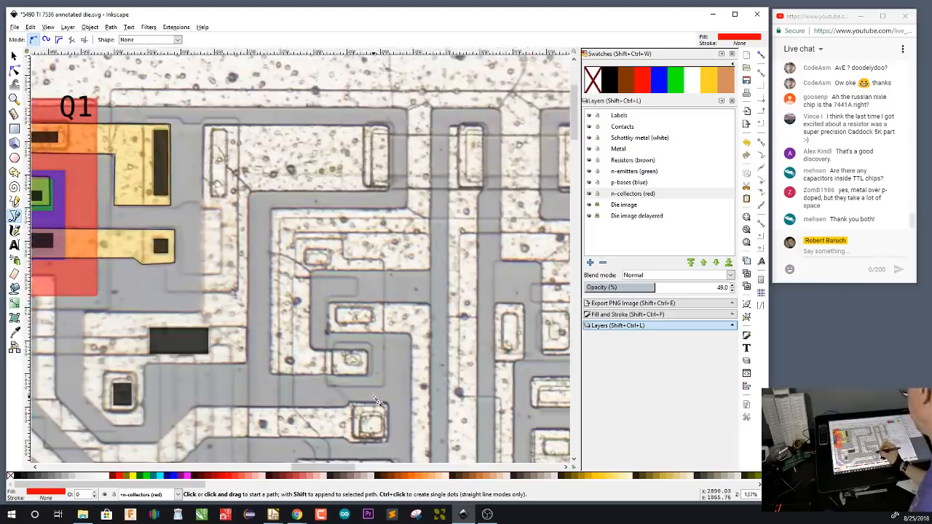
drag(361, 375, 311, 289)
drag(410, 352, 342, 333)
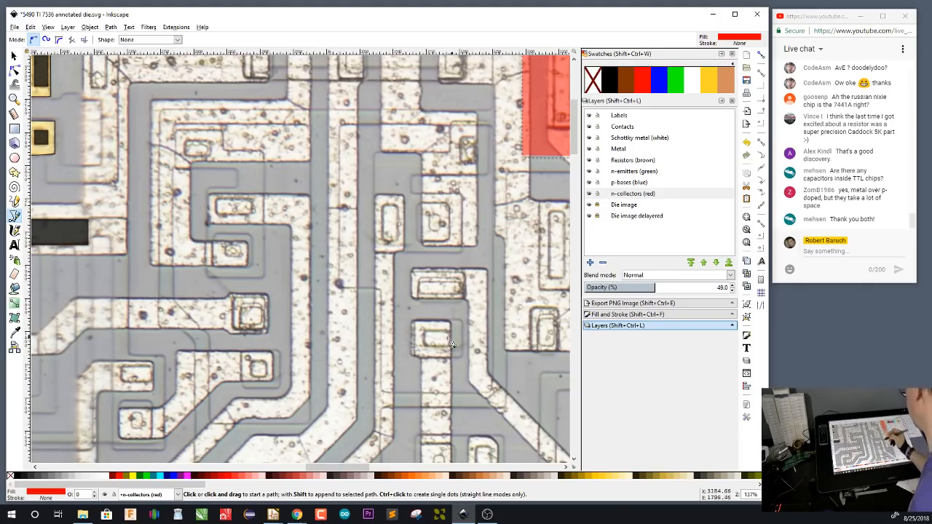
Trace a closed red collector about 448 px tall, notched at its lower-left corner, around the five stacked contacts below the upper row of tall contacts
drag(472, 201, 449, 321)
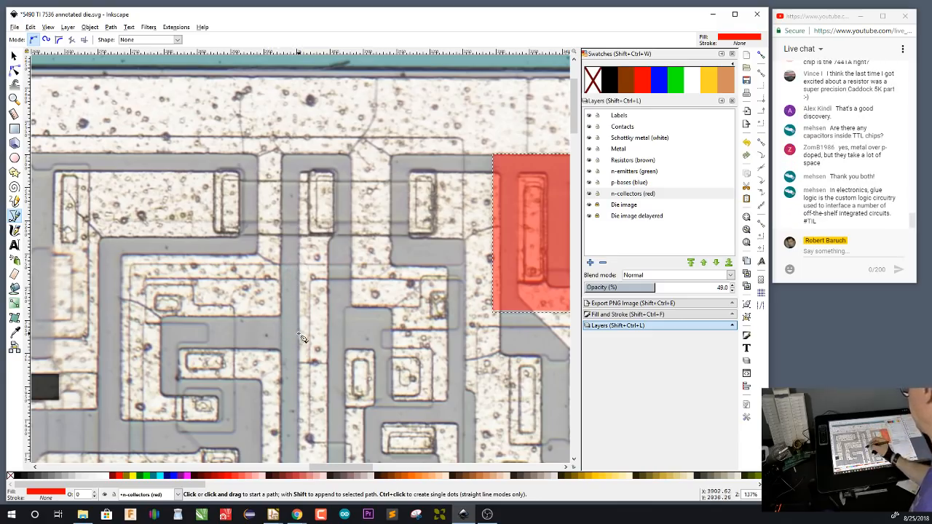
drag(303, 337, 432, 212)
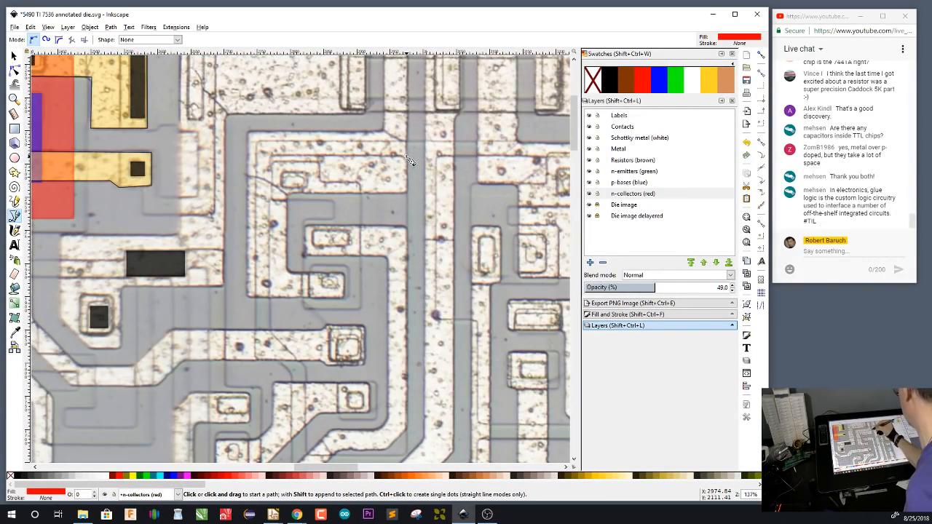
click(406, 156)
drag(417, 358, 426, 256)
click(421, 354)
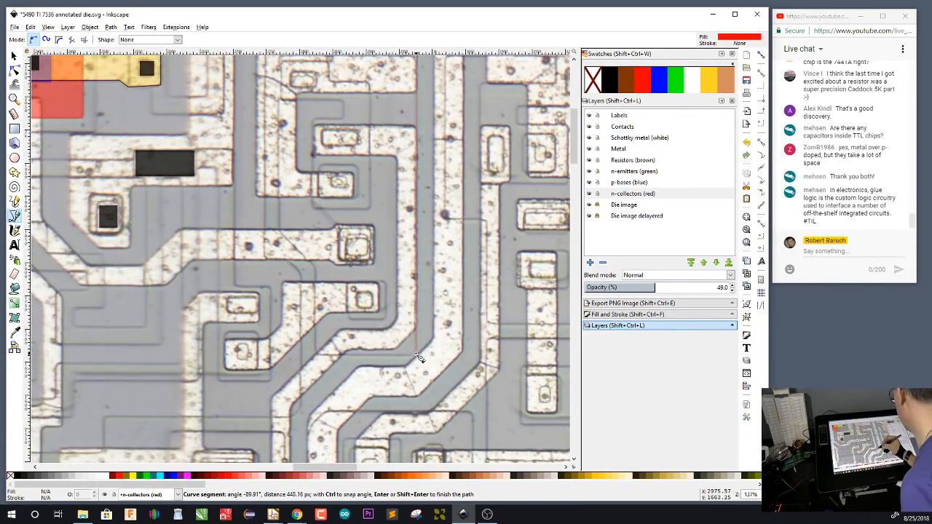
click(315, 353)
click(316, 268)
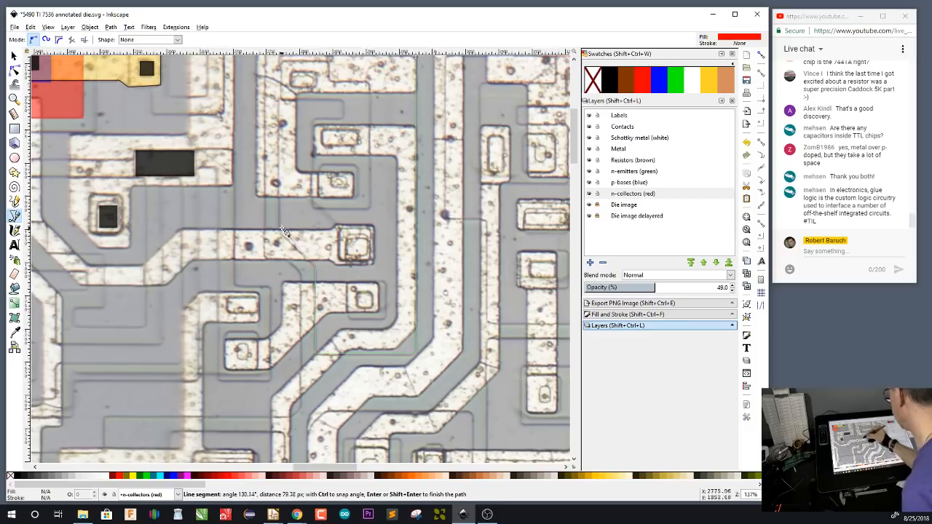
click(280, 230)
drag(332, 125, 311, 253)
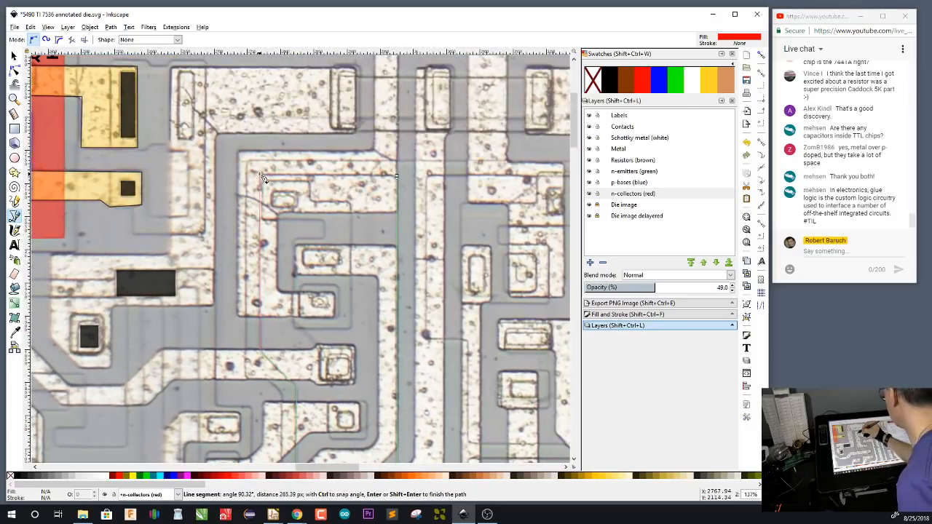
click(261, 175)
click(397, 176)
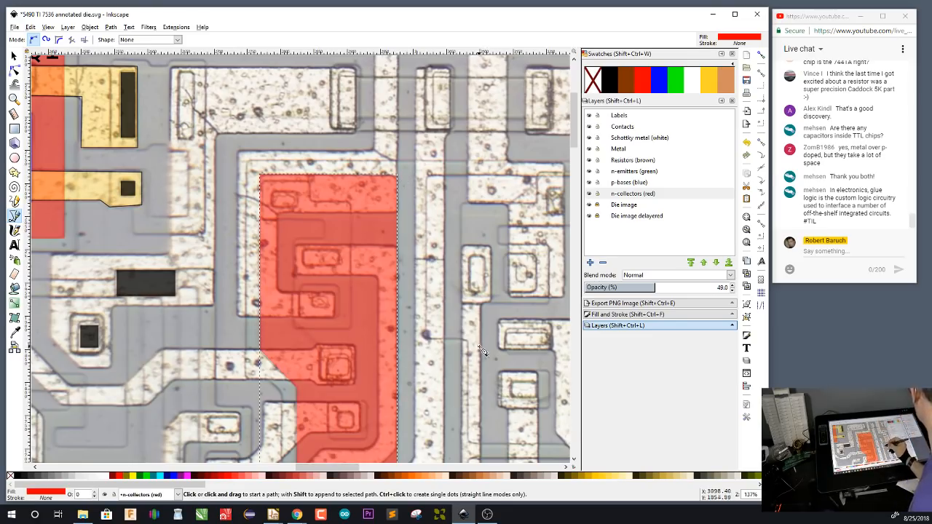
Trace a closed red stepped collector about 230 px wide around the group of five contacts right of the five-contact collector, following its lower-left notch
drag(484, 354, 321, 301)
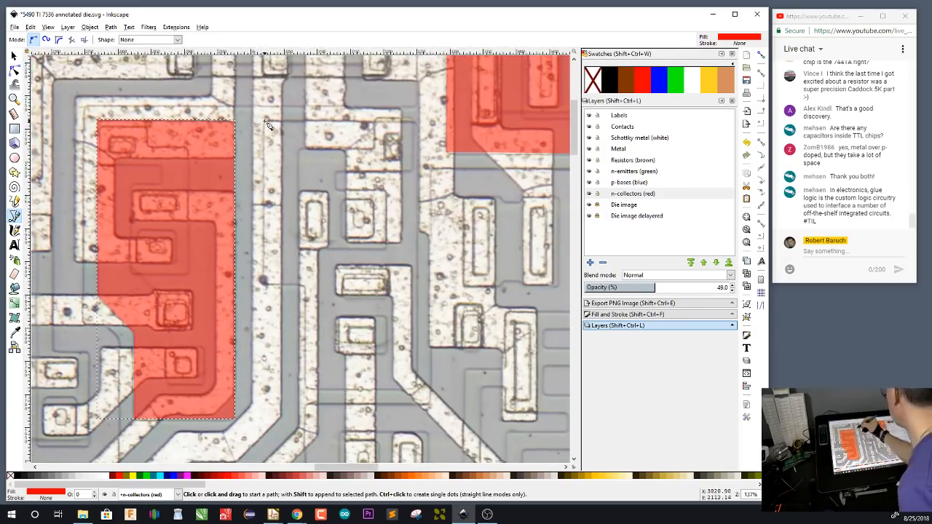
click(266, 121)
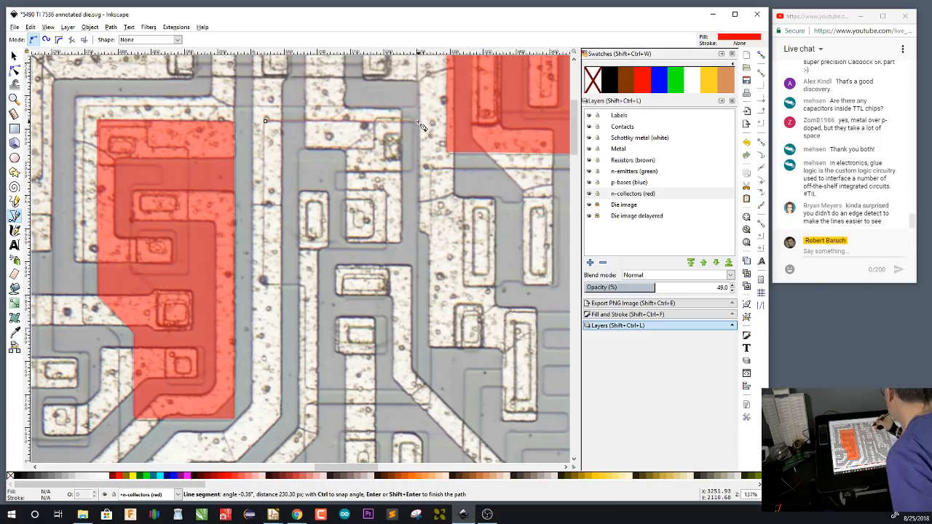
click(418, 122)
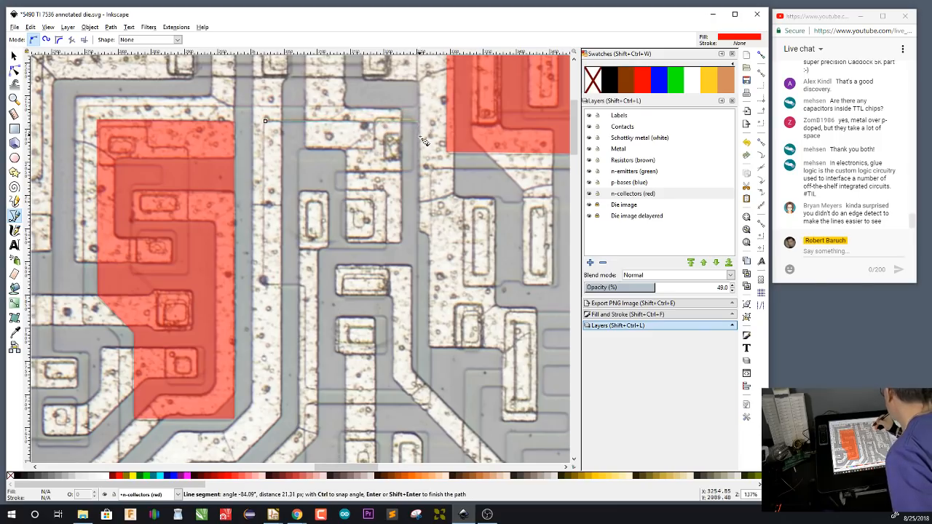
click(419, 393)
click(308, 393)
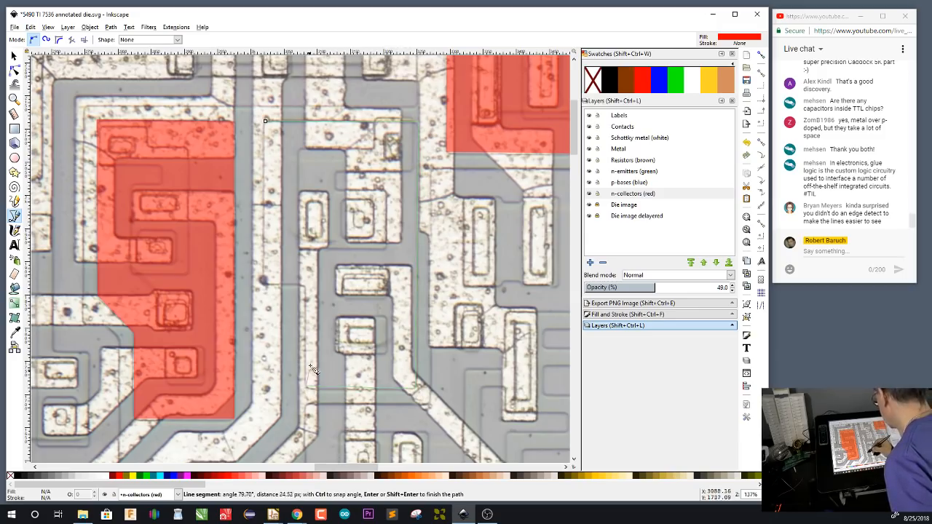
click(308, 284)
click(263, 284)
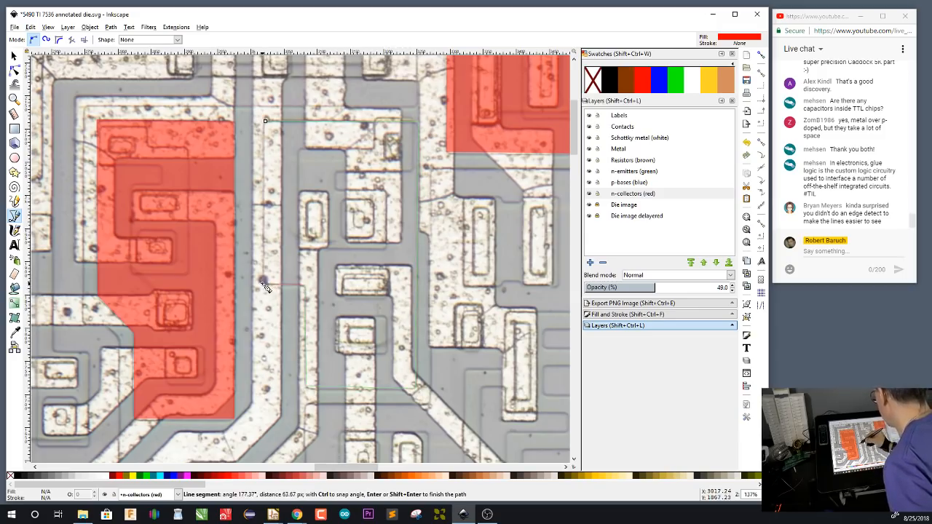
click(265, 122)
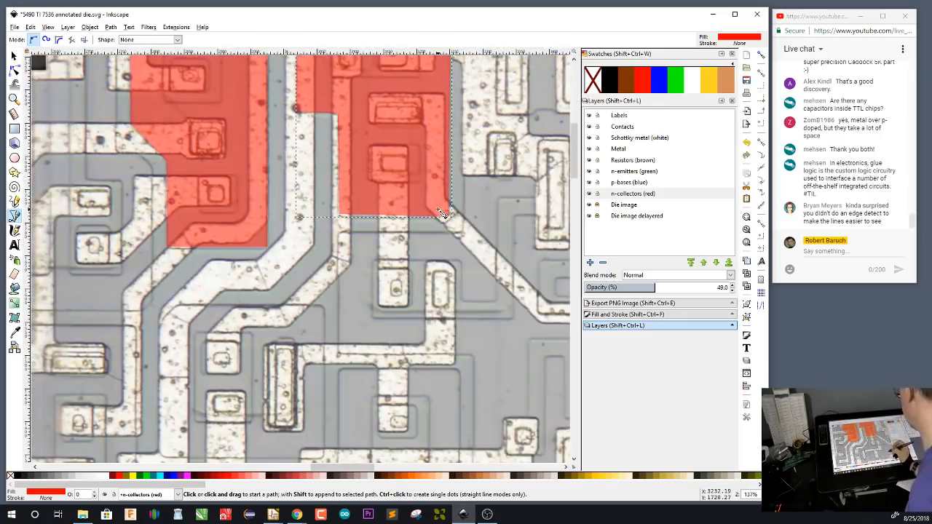
Trace a closed red collector with a chamfered upper-left corner around the tall contact and two small contacts below the two notched collectors
drag(437, 400, 491, 334)
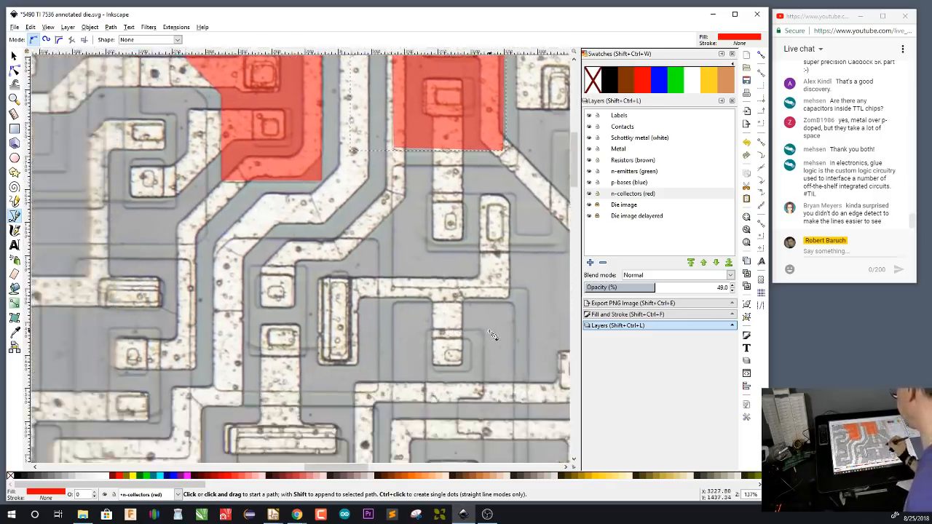
click(378, 242)
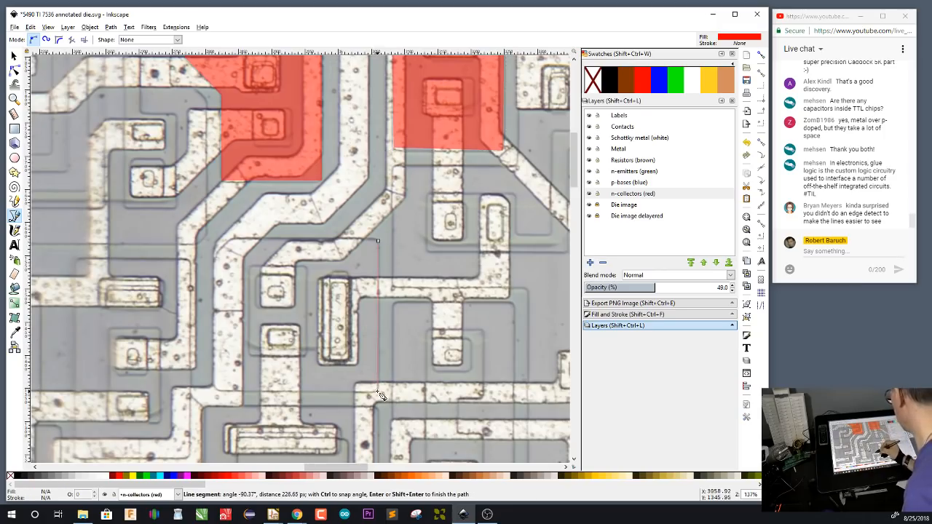
click(378, 390)
click(215, 390)
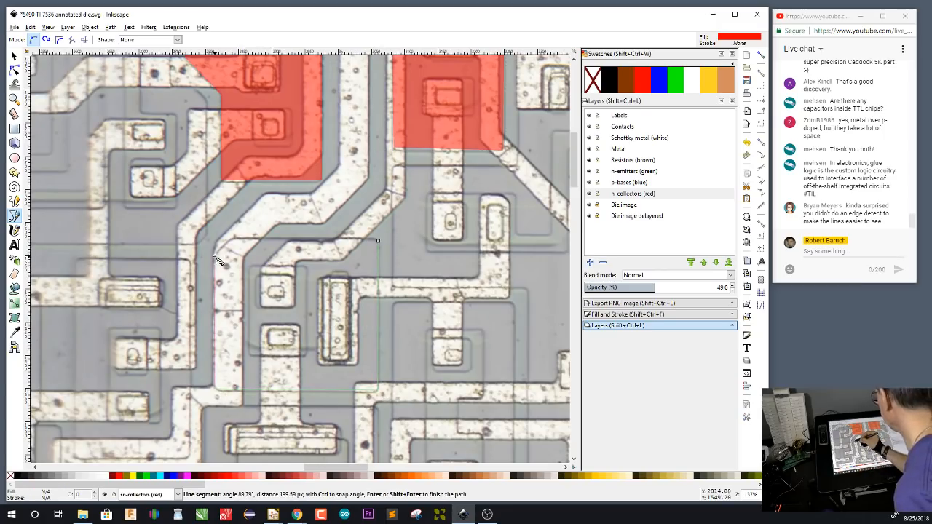
click(215, 257)
click(234, 238)
click(378, 241)
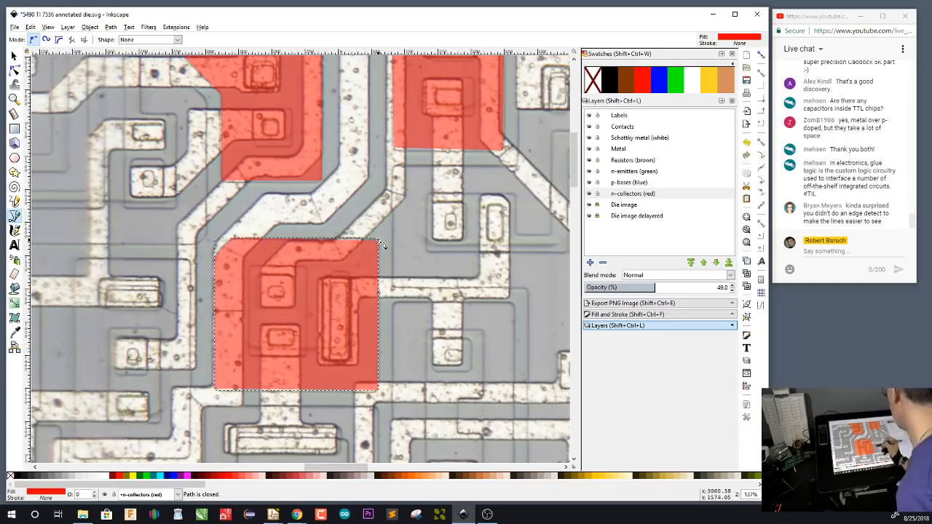
Trace a closed red rectangular collector about 294 px tall around the three stacked contacts left of the chamfered collector
drag(426, 369, 504, 296)
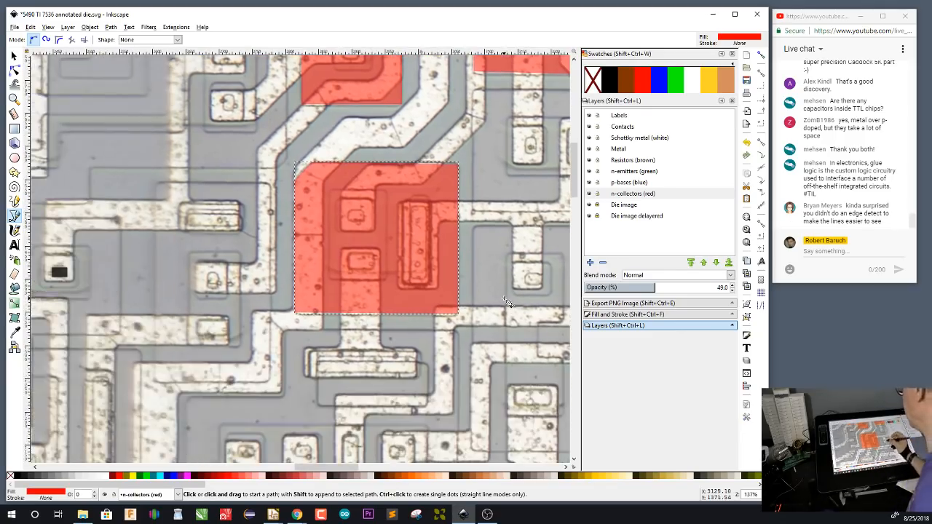
click(270, 186)
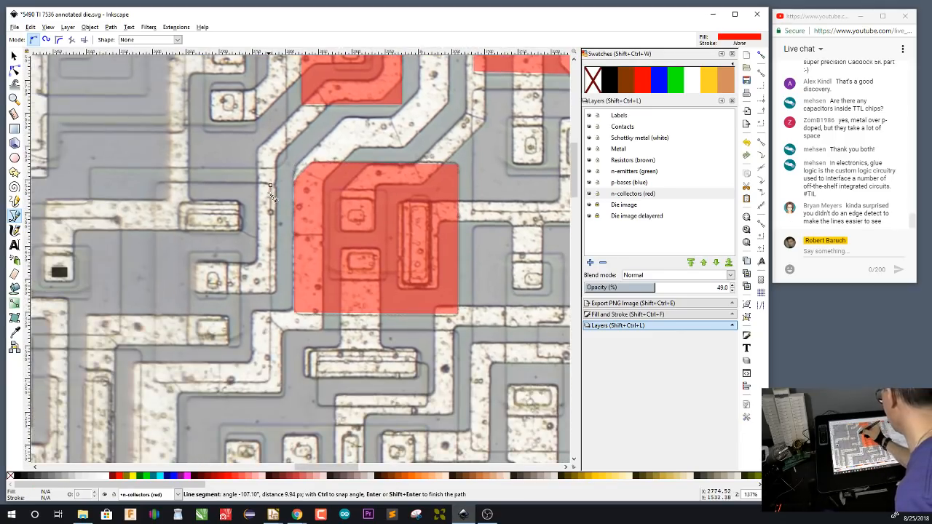
click(270, 382)
click(155, 382)
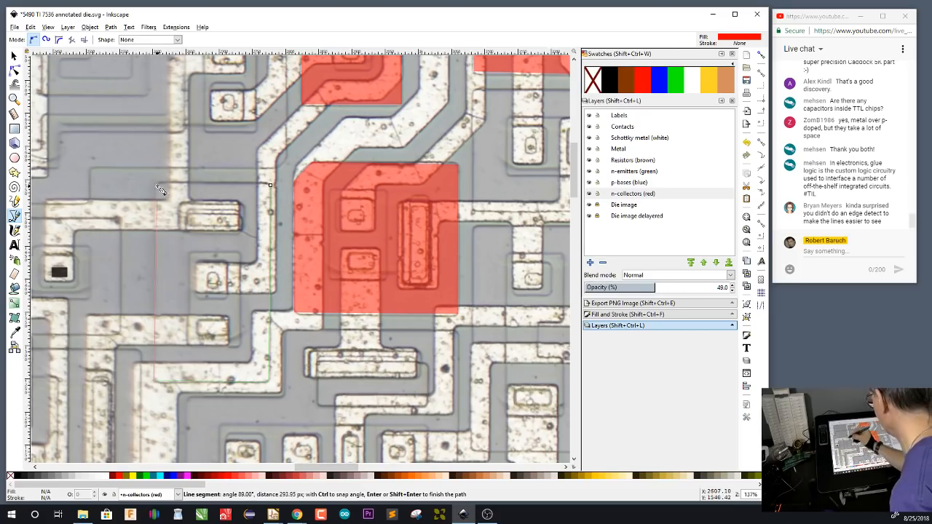
click(156, 182)
click(270, 186)
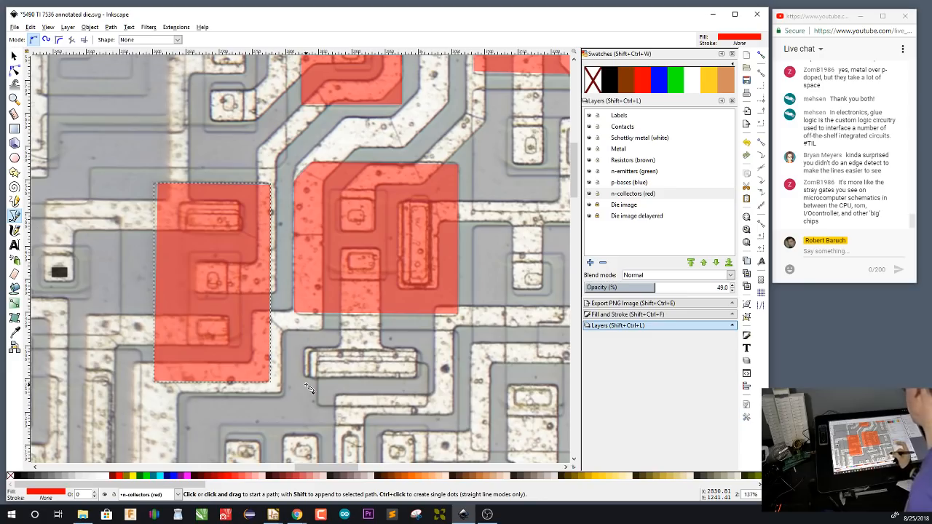
Inspect the unmarked contacts below the chamfered collector and open the recent drawing 7490 SW 7142 annotated die.svg for comparison
drag(488, 412, 327, 382)
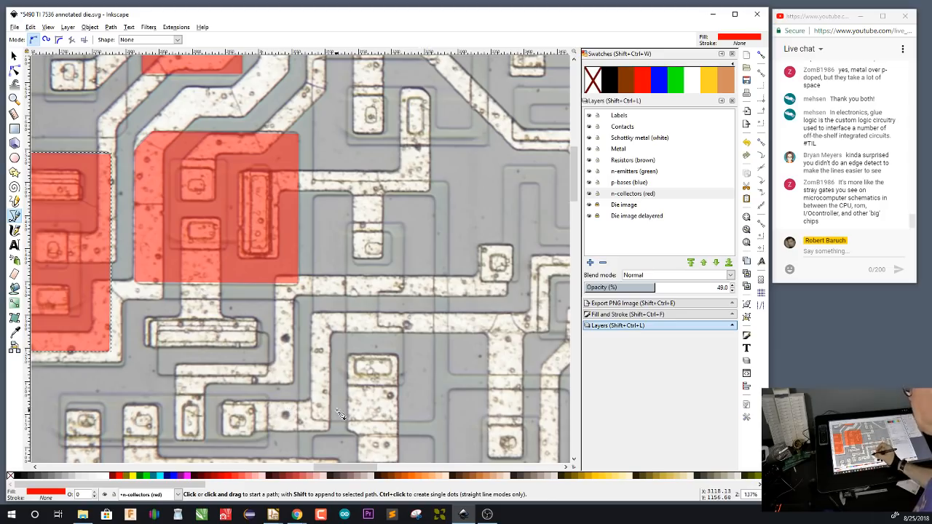
drag(341, 411, 430, 308)
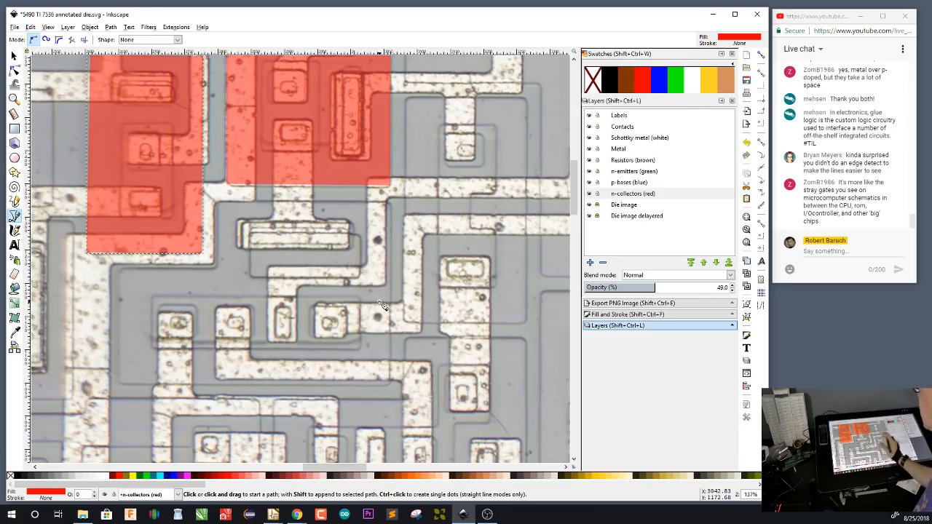
click(15, 27)
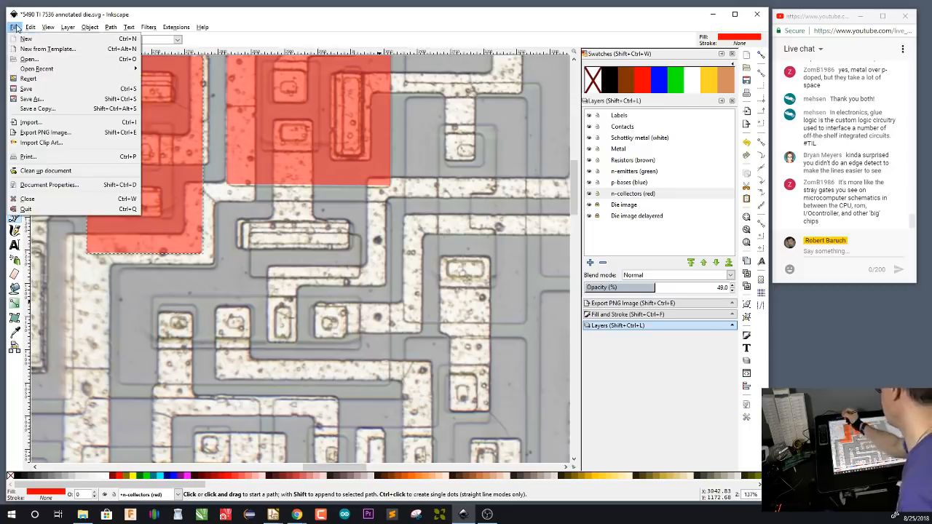
mouse_move(130, 70)
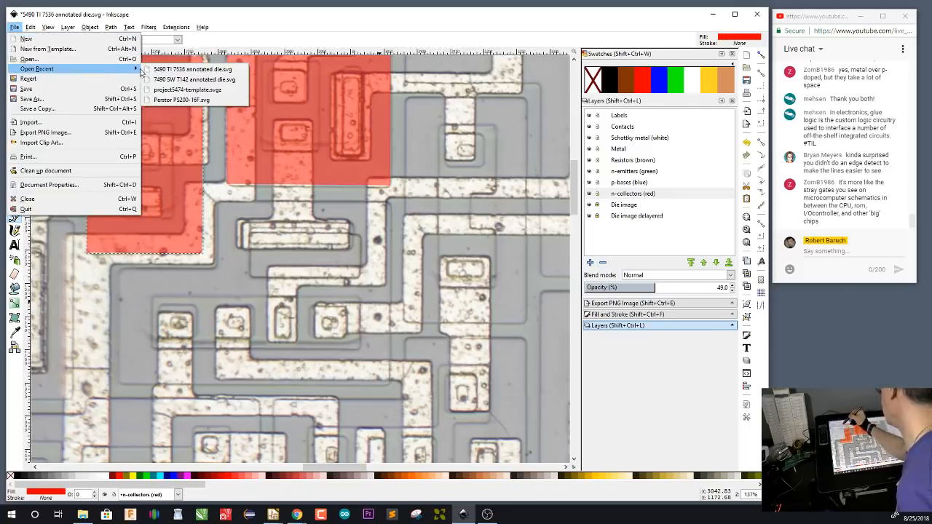
click(206, 81)
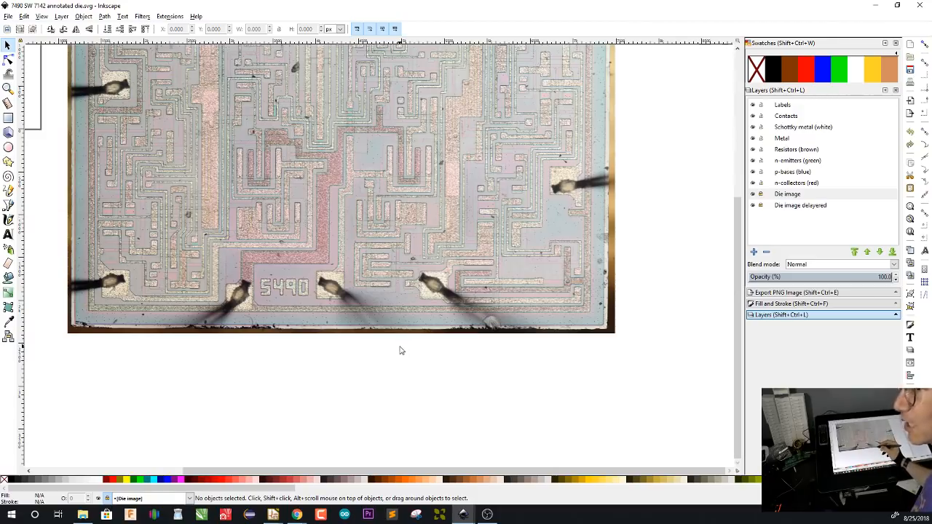
Examine the metal fingers and transistor region outlines between the two bond pads right of the 5490 marking on the 7490 SW 7142 die image
scroll(382, 221, up, 2)
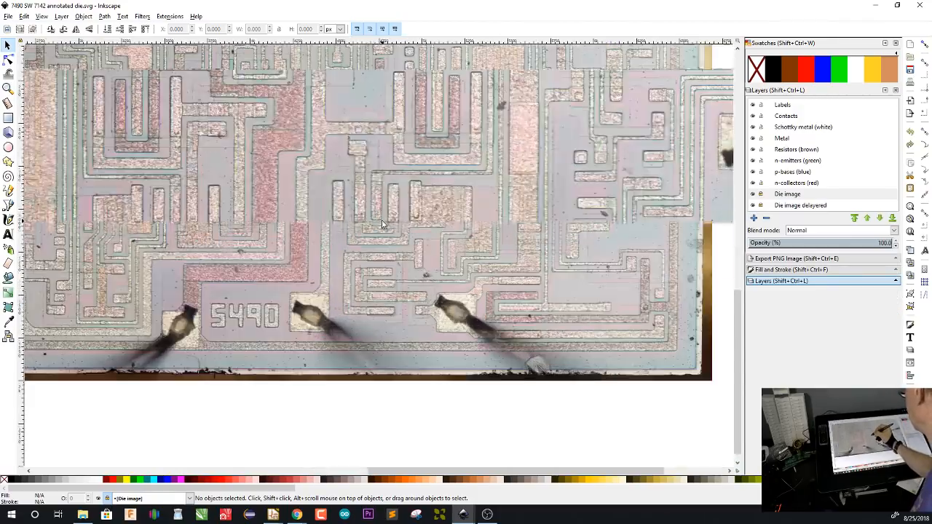
scroll(381, 221, up, 3)
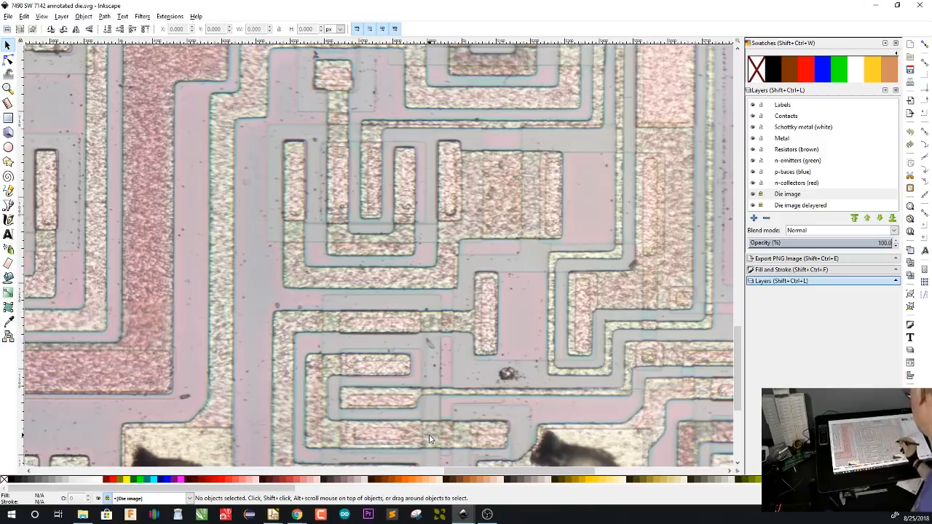
scroll(536, 378, down, 3)
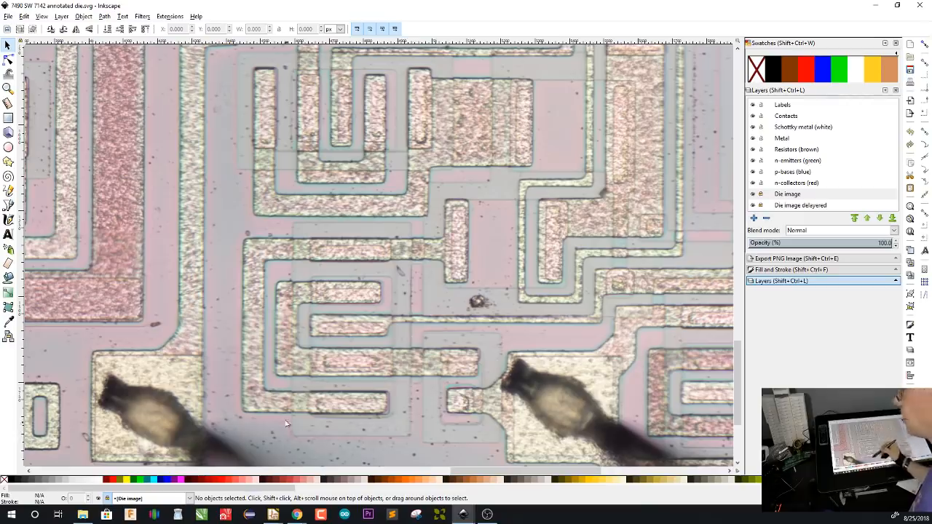
scroll(349, 339, up, 1)
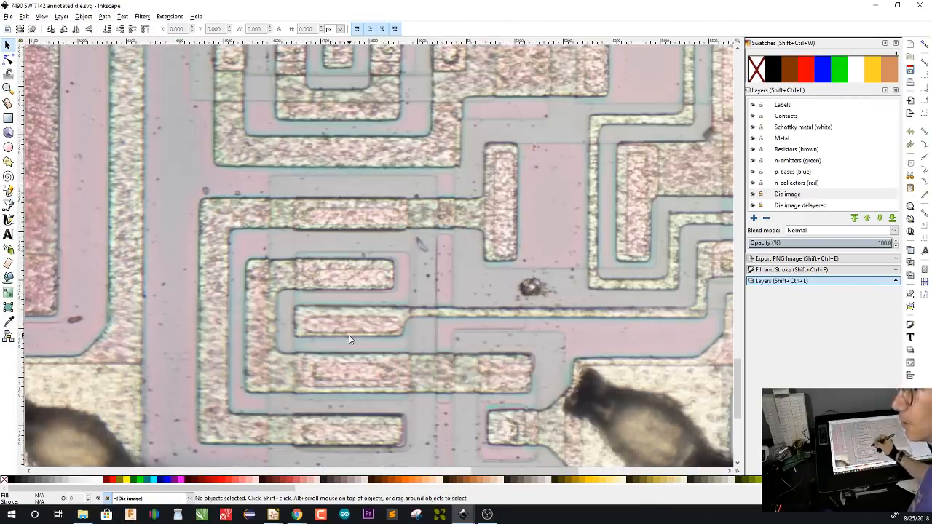
scroll(393, 340, down, 2)
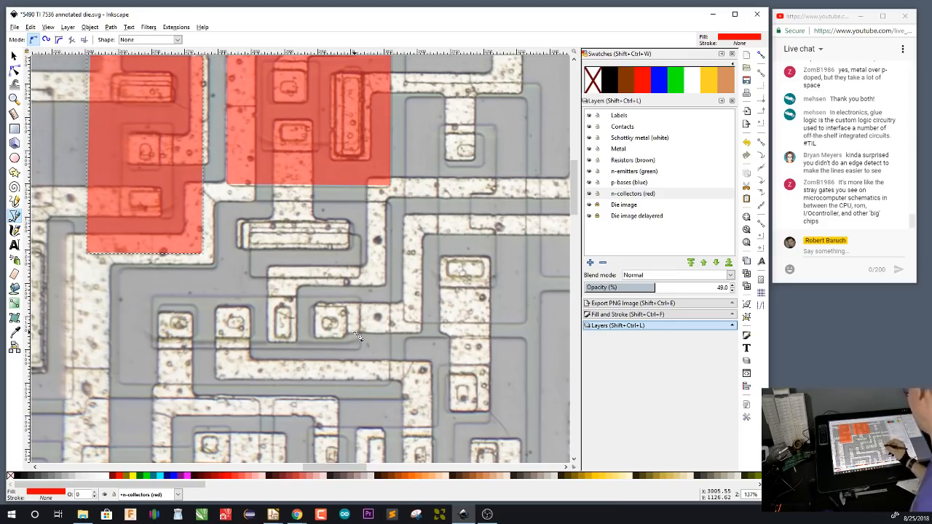
Trace a closed red collector with a notched upper-left corner on the n-collectors layer, around the wide contact and the four small contacts below it
drag(460, 359, 491, 339)
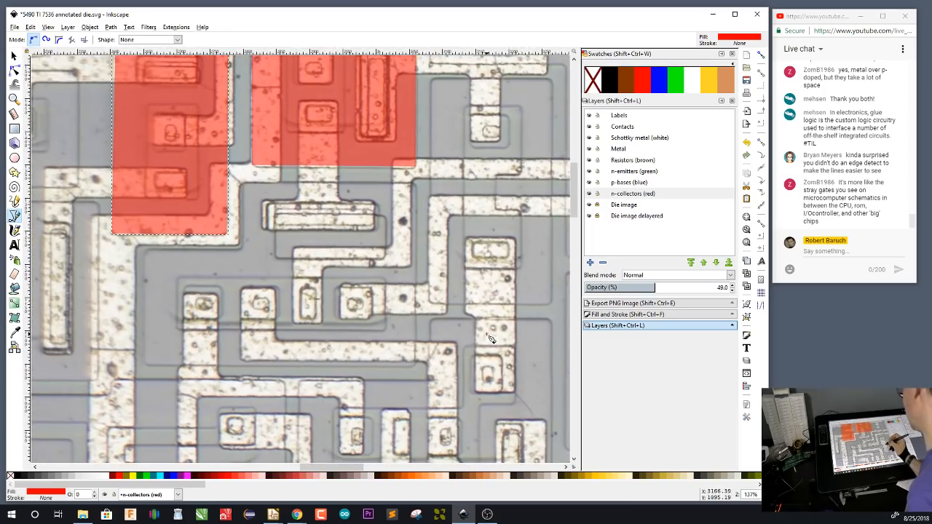
click(636, 195)
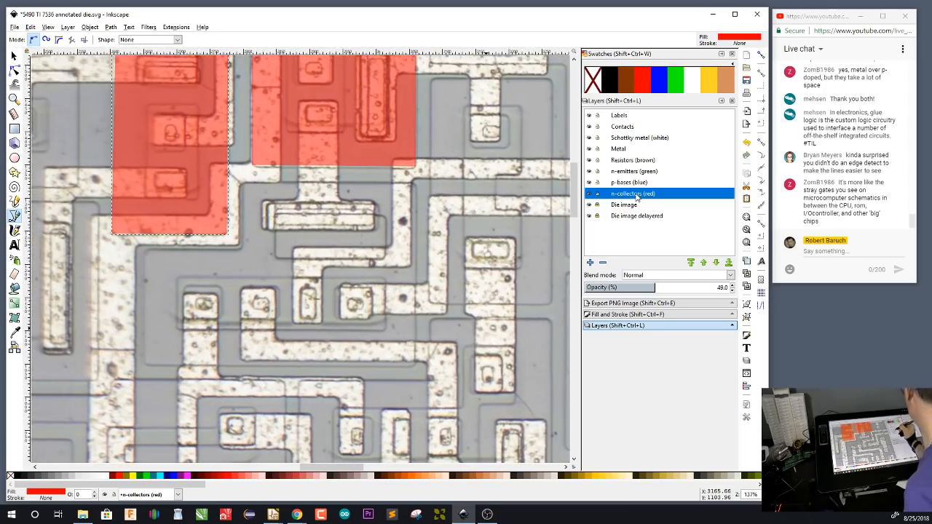
click(418, 185)
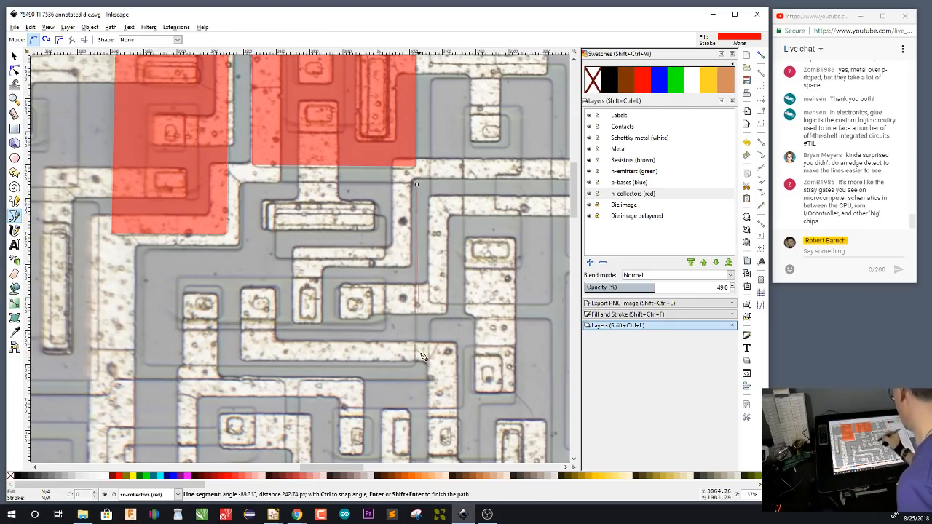
click(145, 366)
click(146, 250)
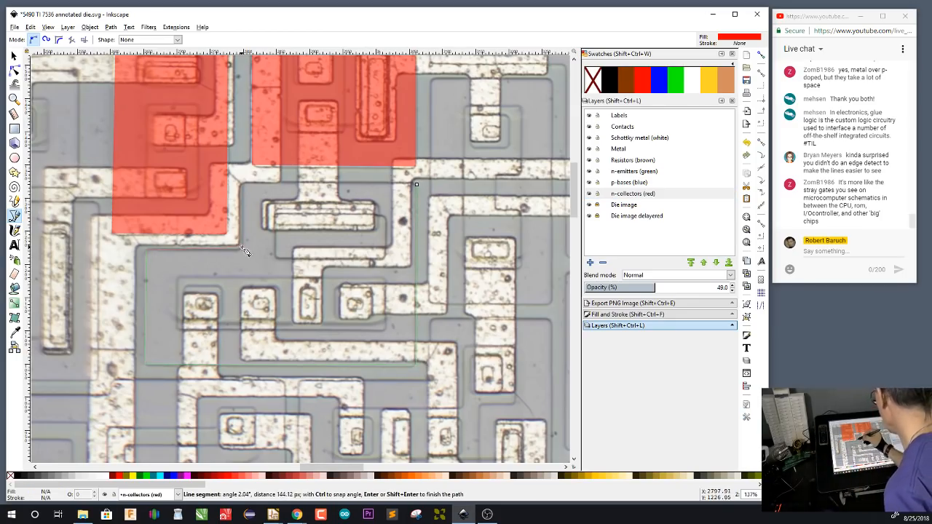
click(242, 250)
click(242, 183)
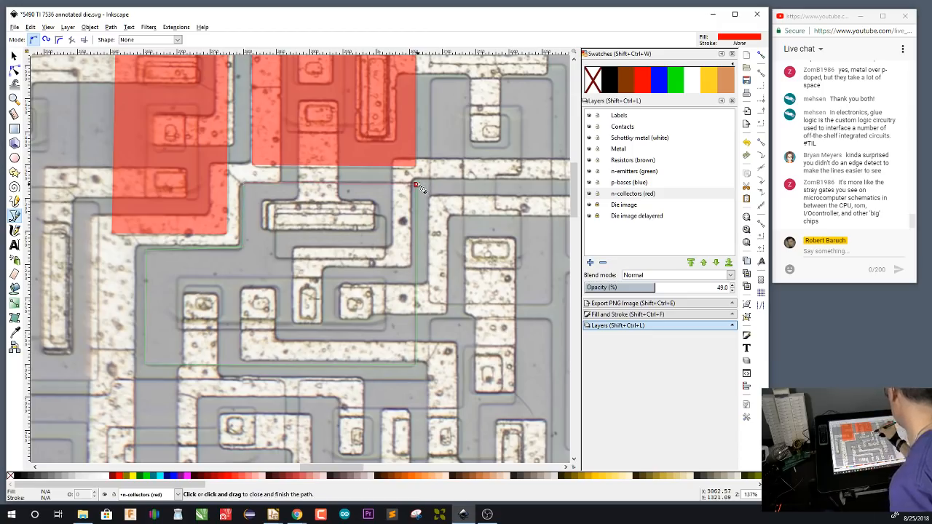
click(417, 184)
Trace a closed red rectangular collector about 184 px wide around the two vertically separated contacts right of the notched collector
drag(519, 343, 428, 339)
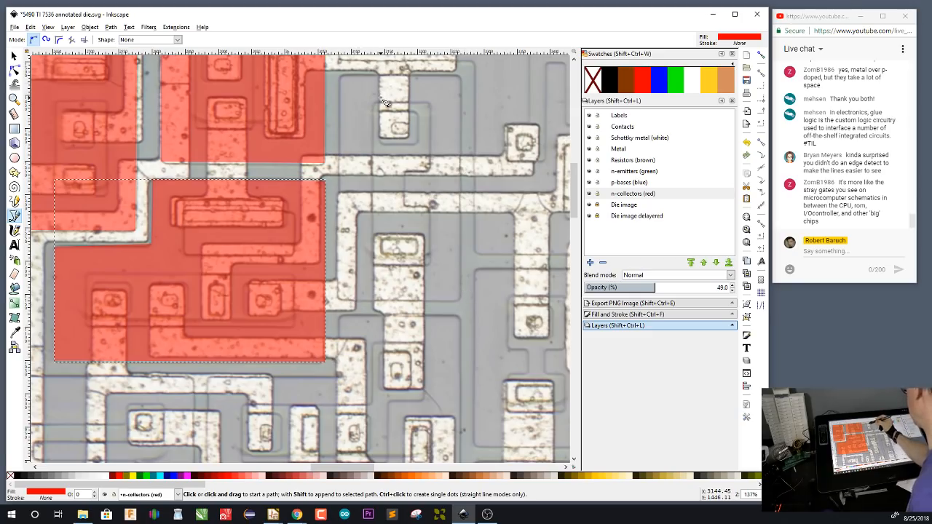
click(460, 76)
click(460, 293)
click(338, 298)
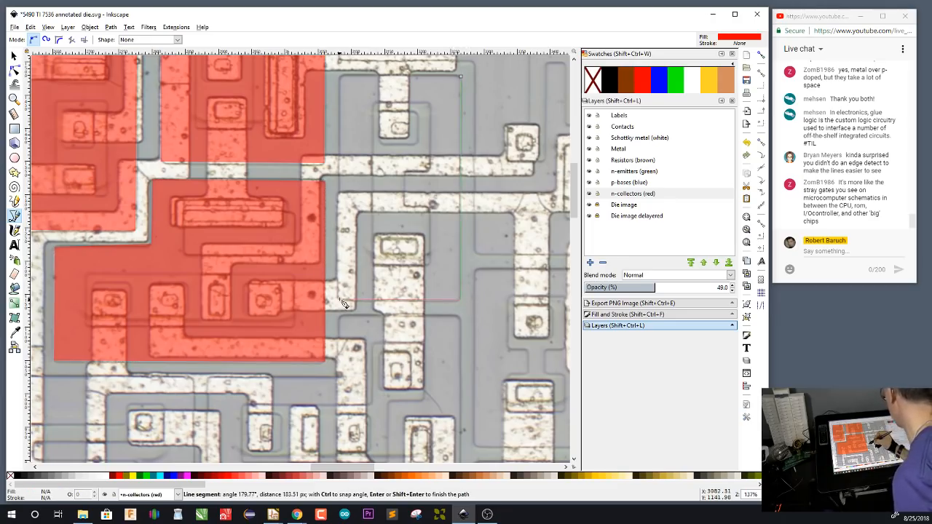
click(338, 76)
click(462, 76)
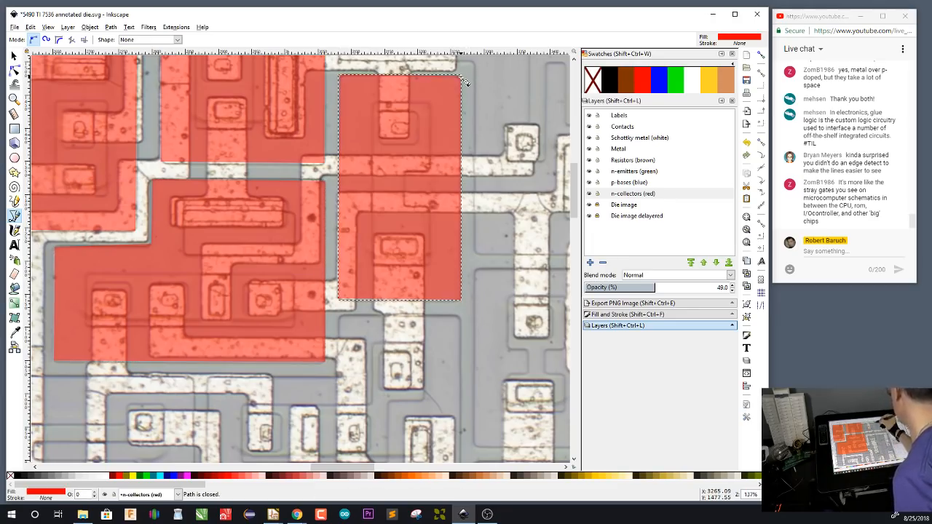
Trace a closed red L-shaped collector about 377 px wide around the row of four contacts and the small contact above, below the 184 px rectangle
scroll(457, 393, down, 5)
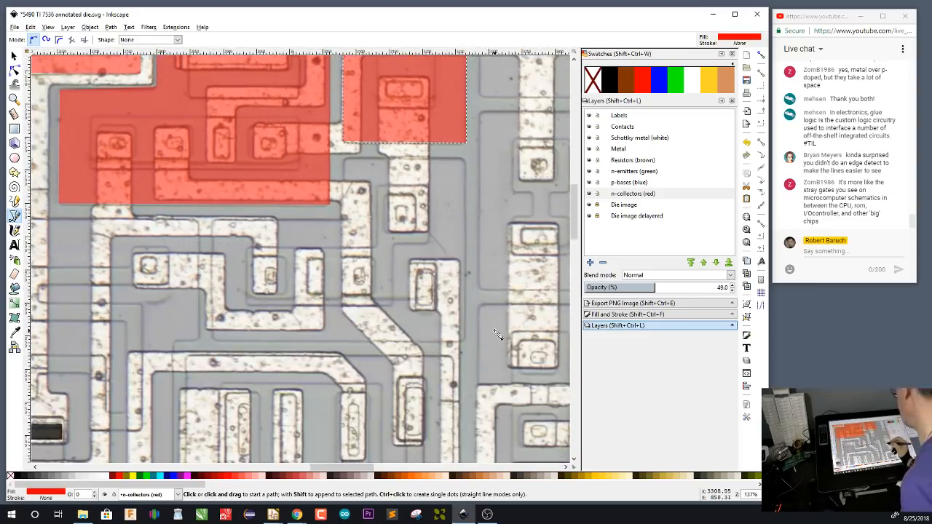
click(465, 158)
click(465, 339)
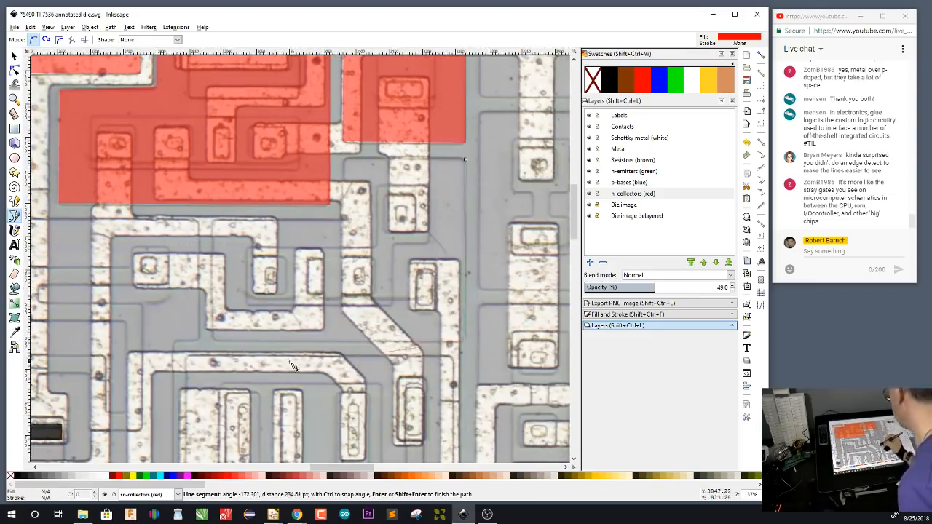
click(213, 339)
click(214, 233)
click(213, 220)
click(344, 220)
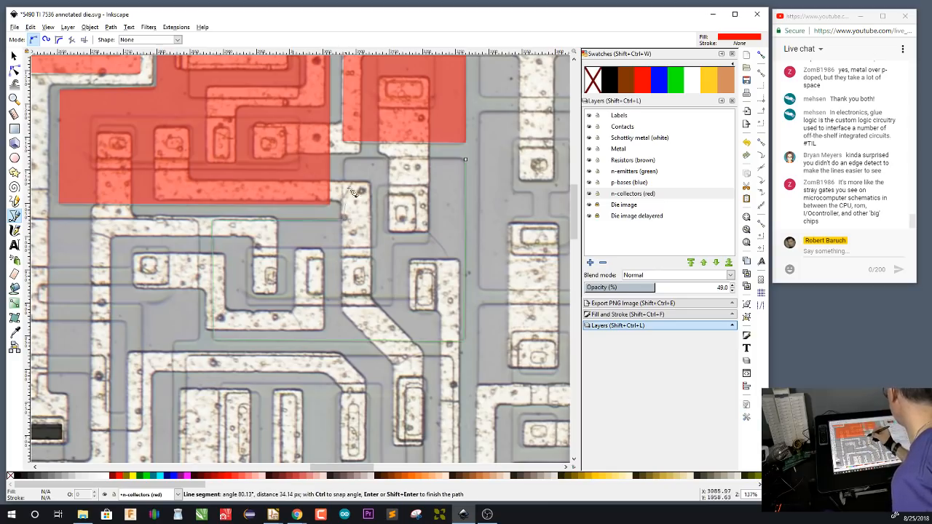
click(344, 159)
click(465, 160)
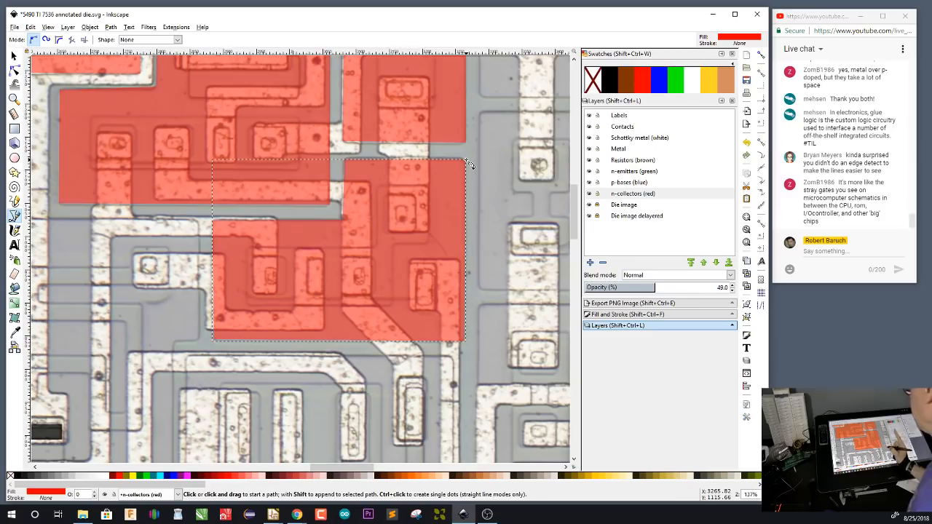
Trace a closed red rectangular collector about 402 px wide and 235 px tall around the four tall contacts below the L-shaped collector
scroll(477, 175, down, 5)
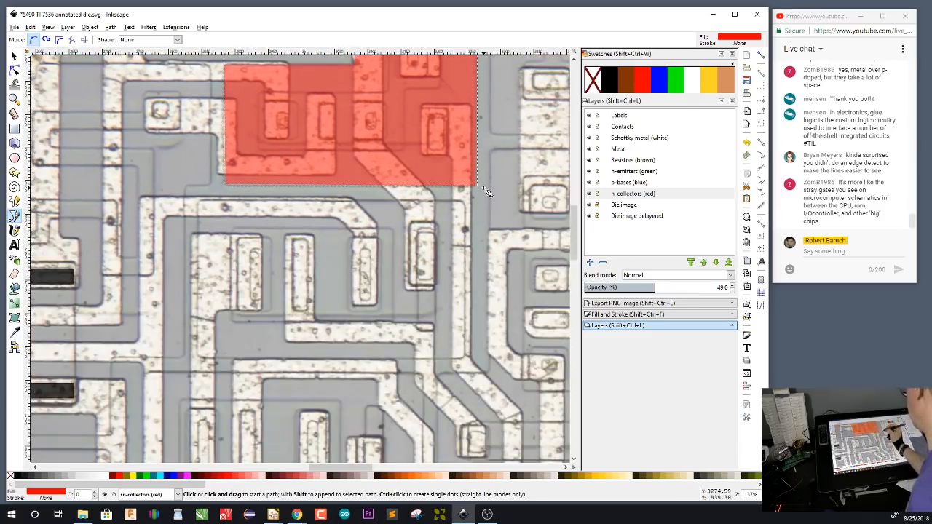
click(465, 202)
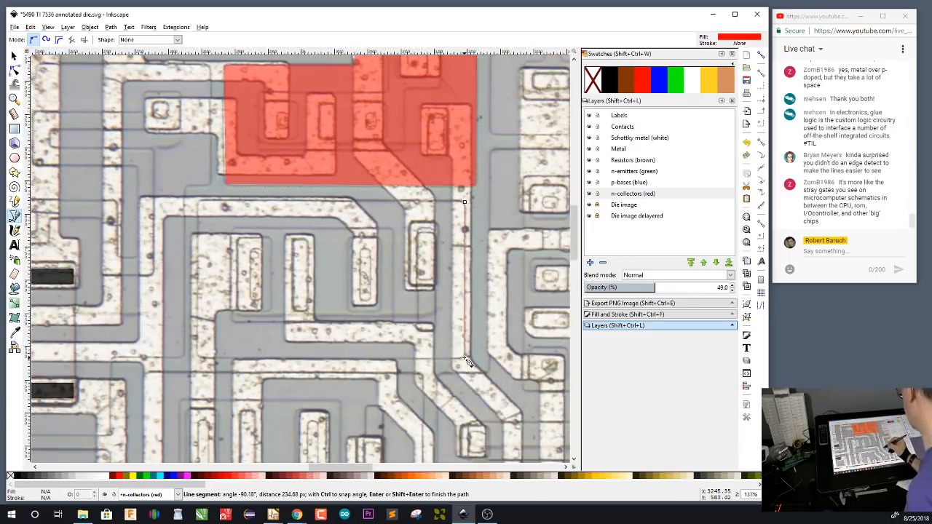
click(466, 359)
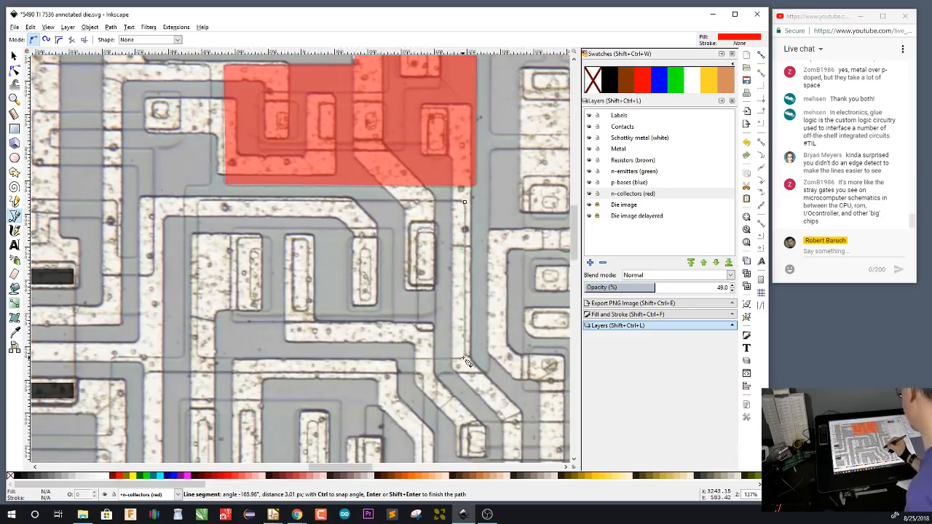
click(197, 357)
click(197, 203)
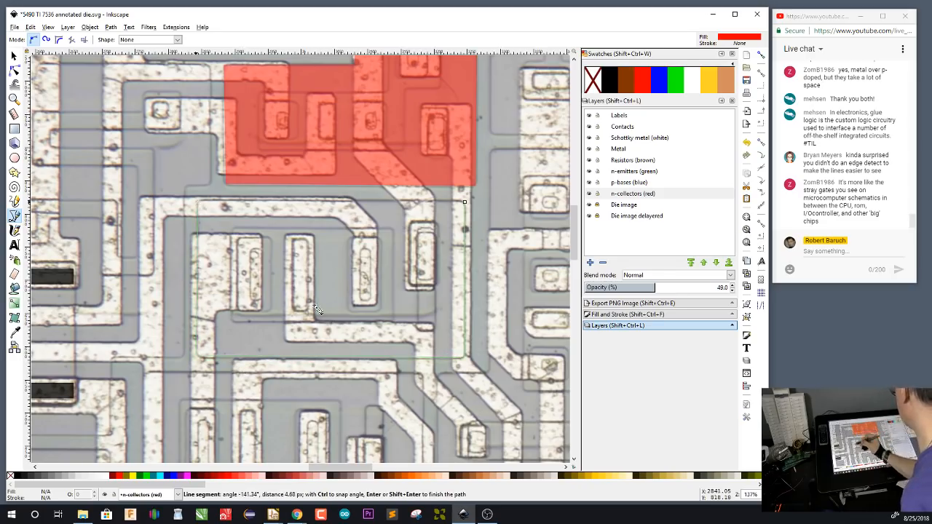
click(464, 201)
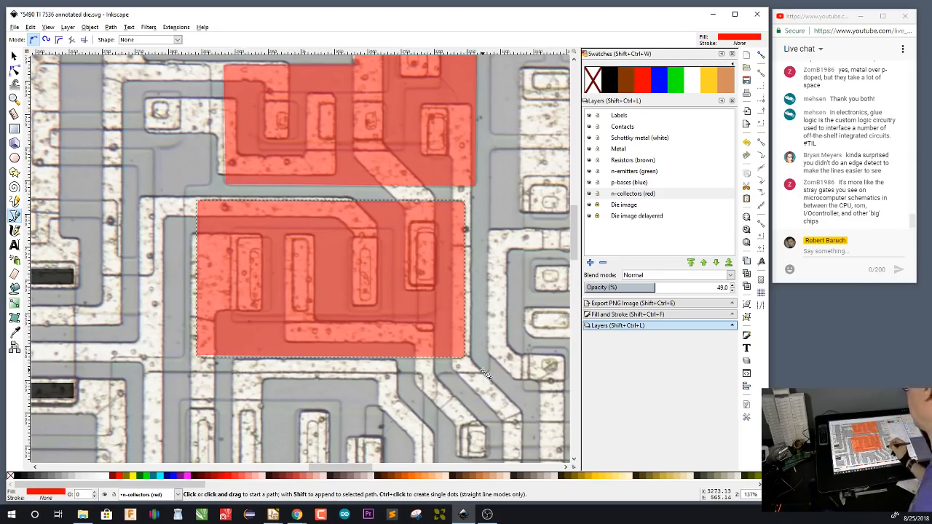
Trace a closed red rectangular collector about 415 px wide around the next four tall contacts, directly beneath the 402 px wide collector
scroll(477, 375, down, 3)
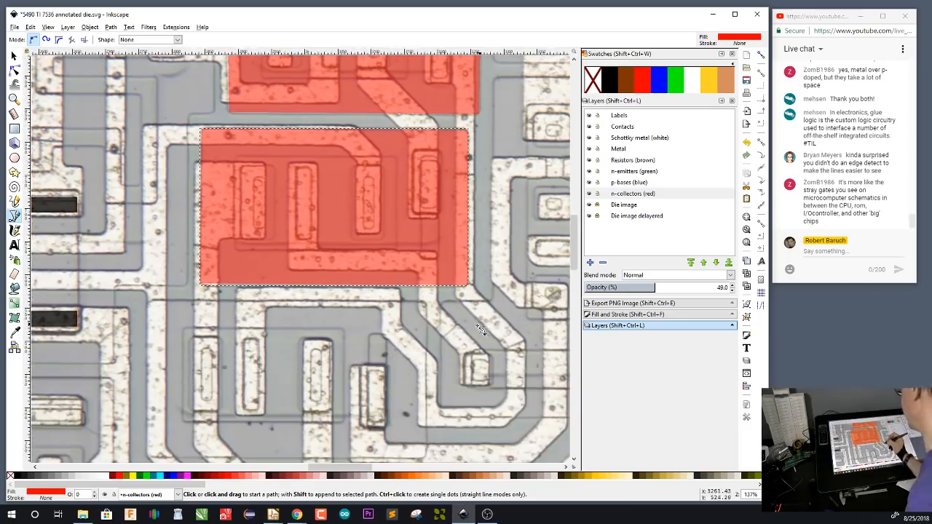
scroll(388, 419, down, 2)
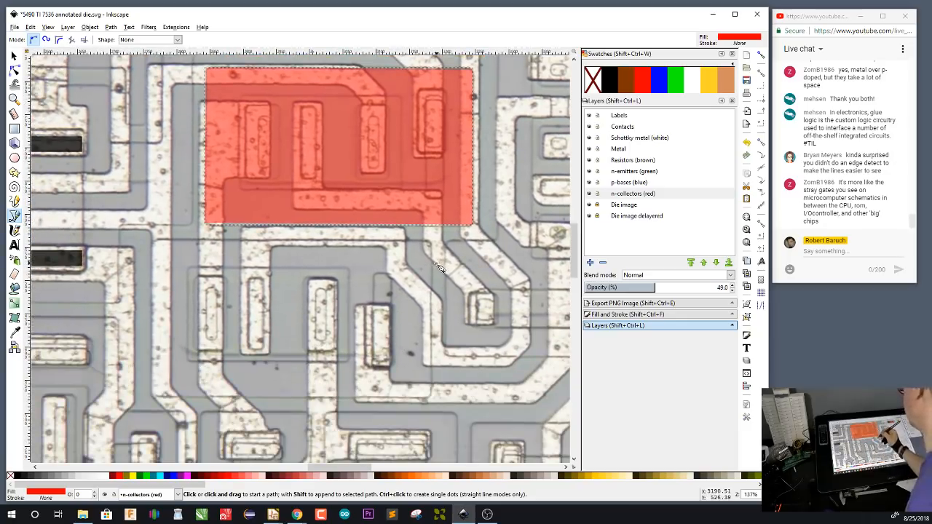
click(431, 241)
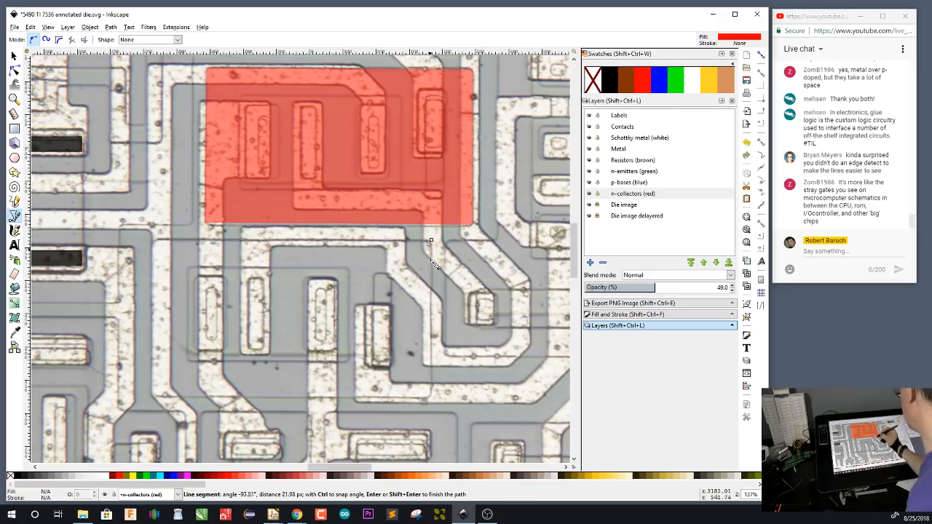
click(431, 390)
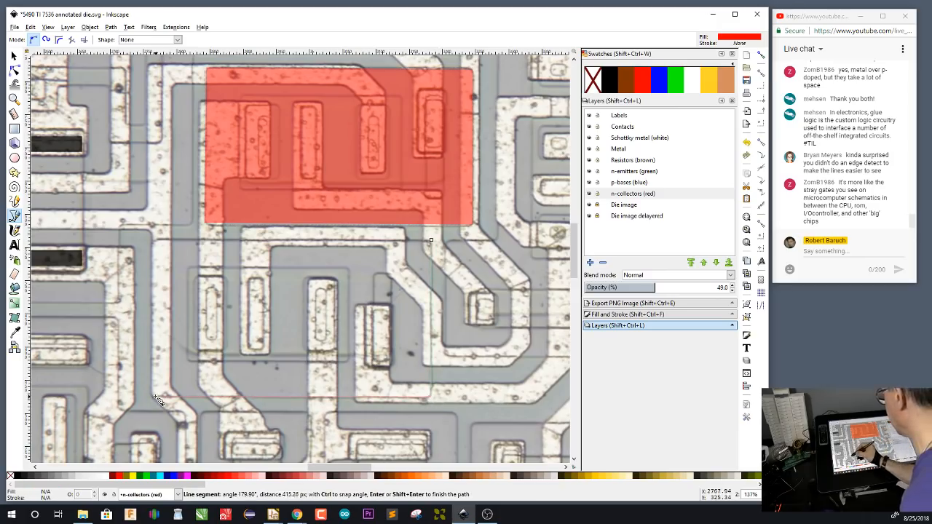
click(155, 397)
click(154, 241)
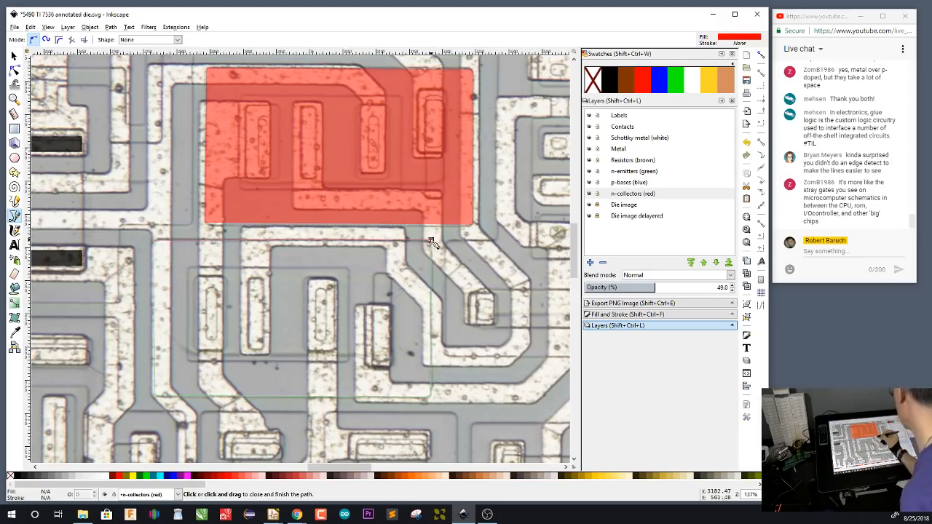
click(431, 241)
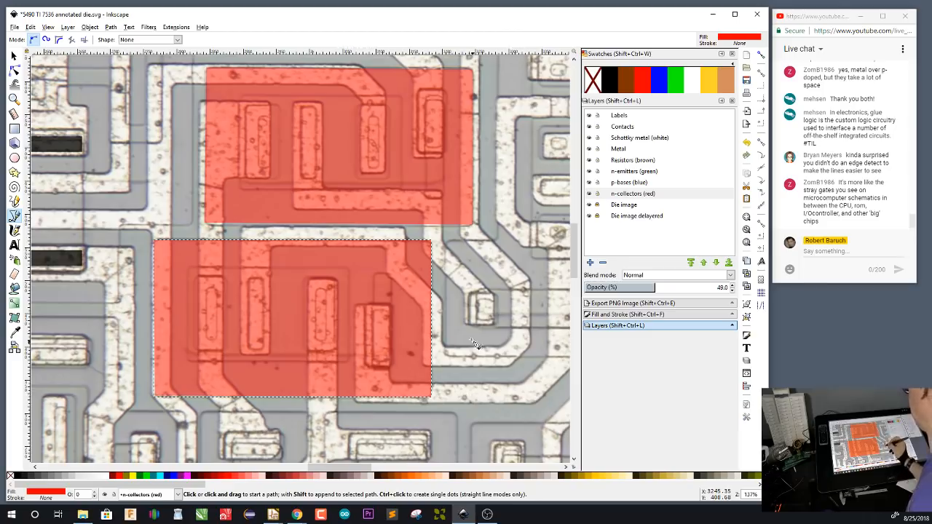
Trace a closed red L-shaped collector with its foot extending left, around the stacked contacts right of the two four-contact rectangular collectors
scroll(470, 340, right, 4)
scroll(470, 340, up, 1)
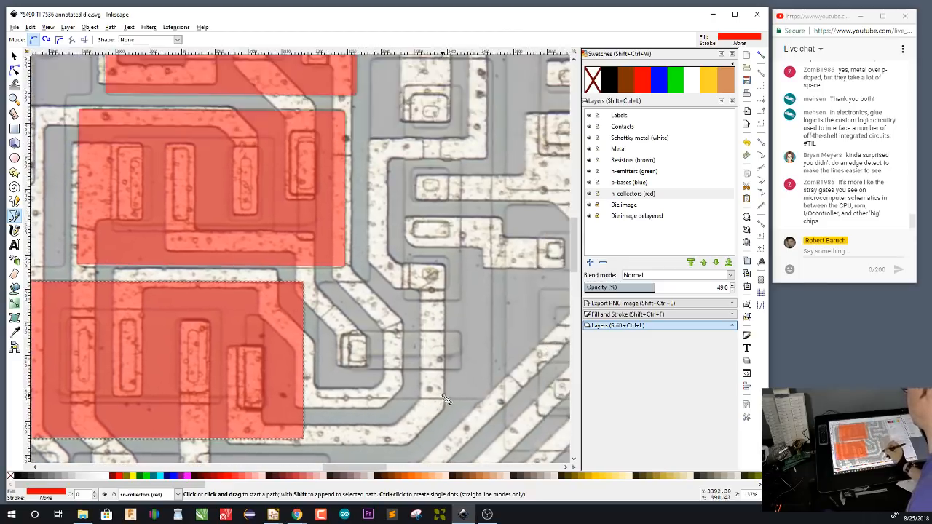
scroll(493, 309, up, 1)
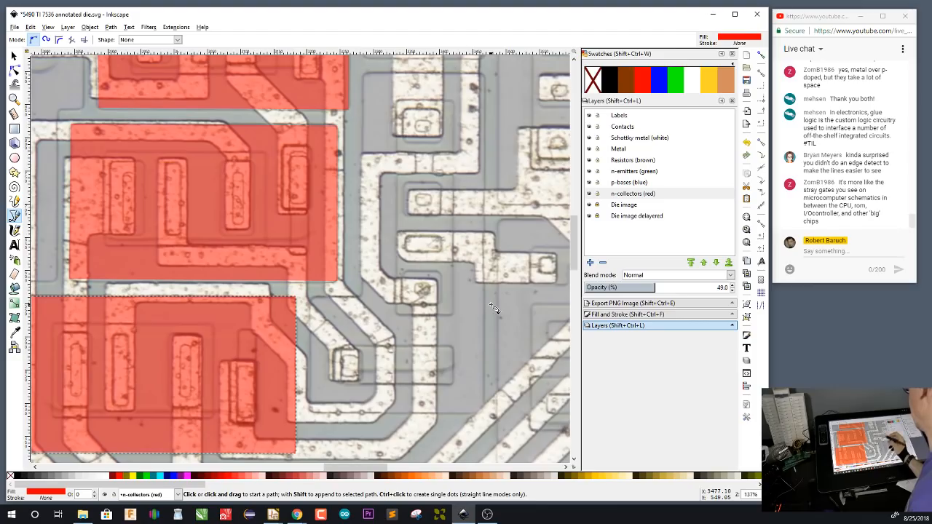
click(484, 74)
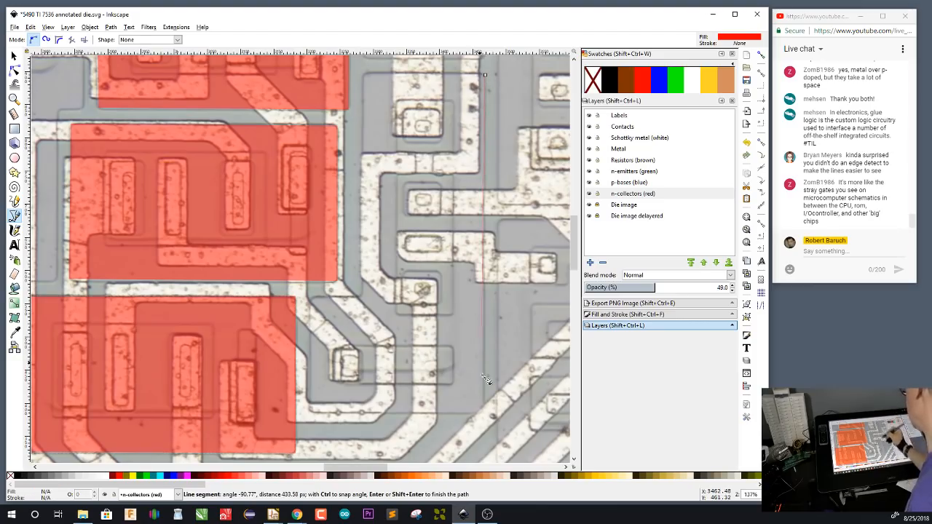
click(485, 415)
click(314, 415)
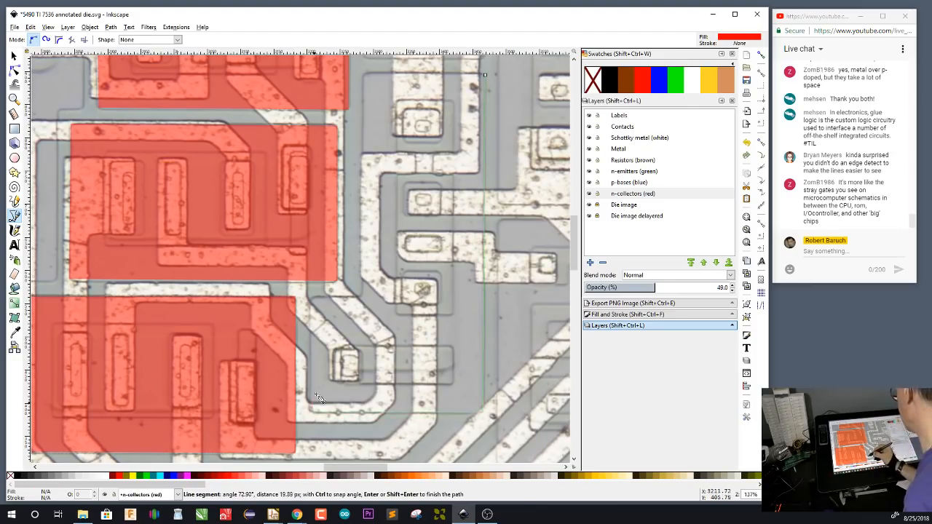
click(313, 297)
click(364, 297)
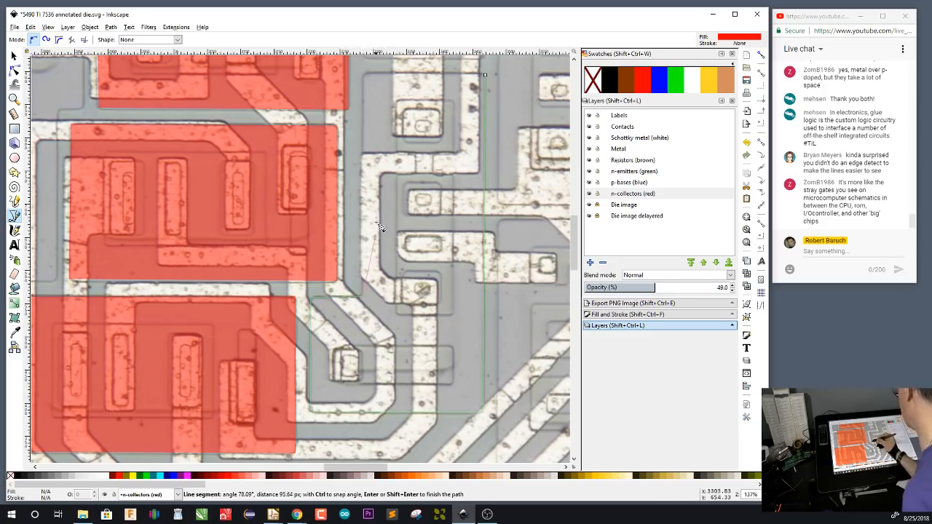
click(364, 75)
click(484, 74)
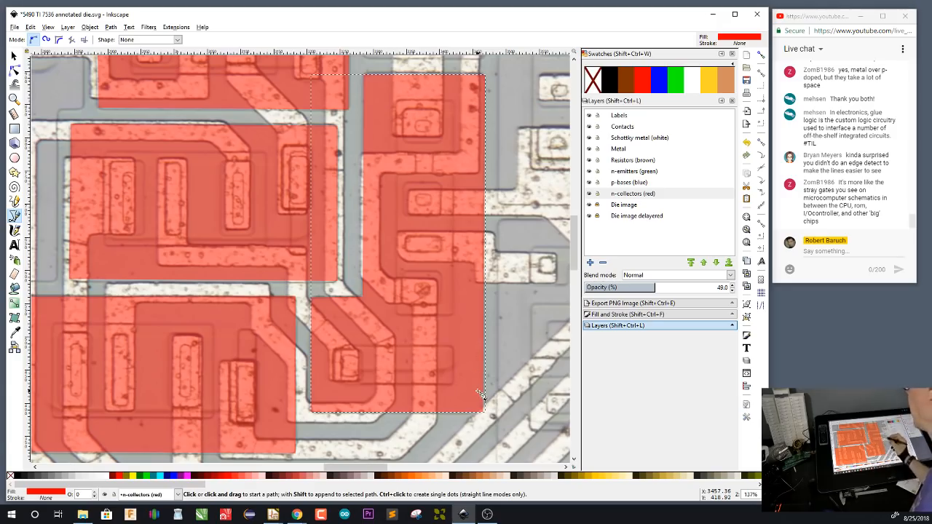
Trace a closed red stepped collector, its lower vertical edge about 387 px long, around the wide contact, three tall contacts and two small contacts
drag(470, 350, 326, 331)
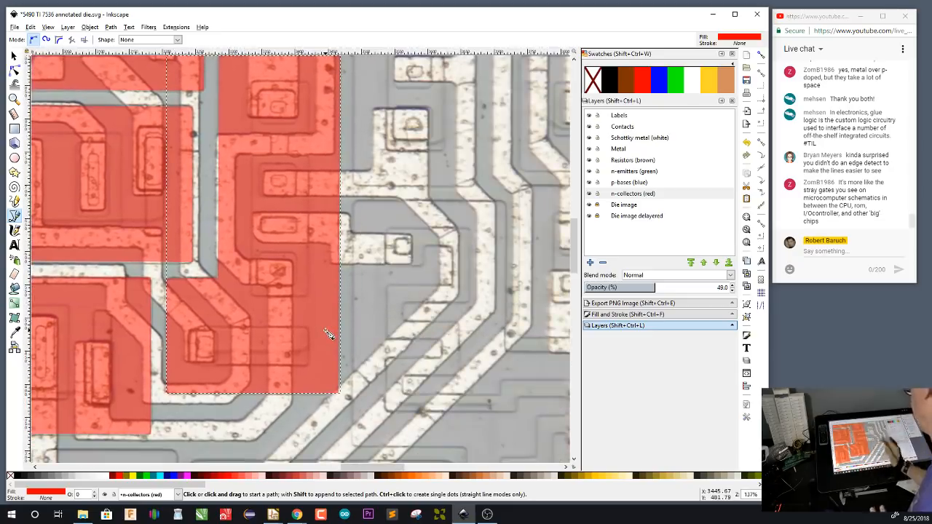
drag(350, 389, 434, 198)
drag(424, 230, 474, 163)
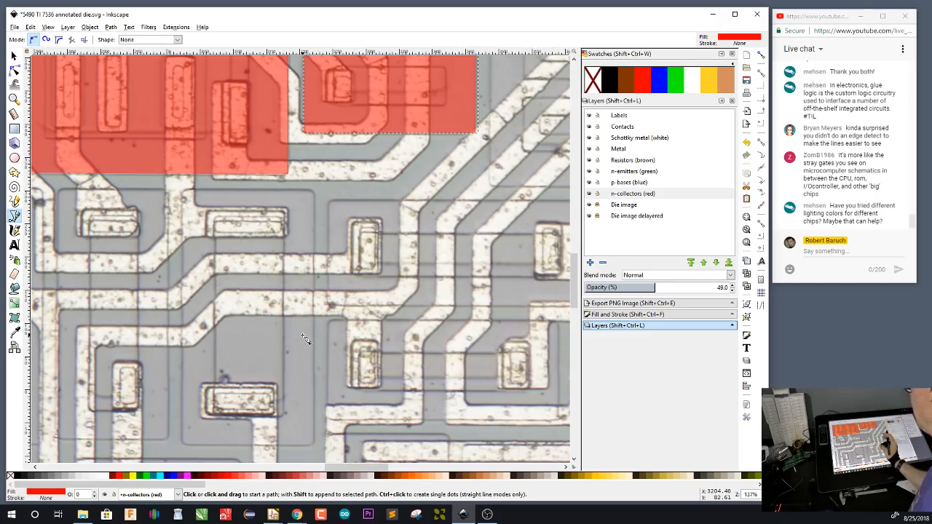
drag(309, 368, 480, 329)
drag(357, 346, 460, 344)
drag(429, 232, 435, 256)
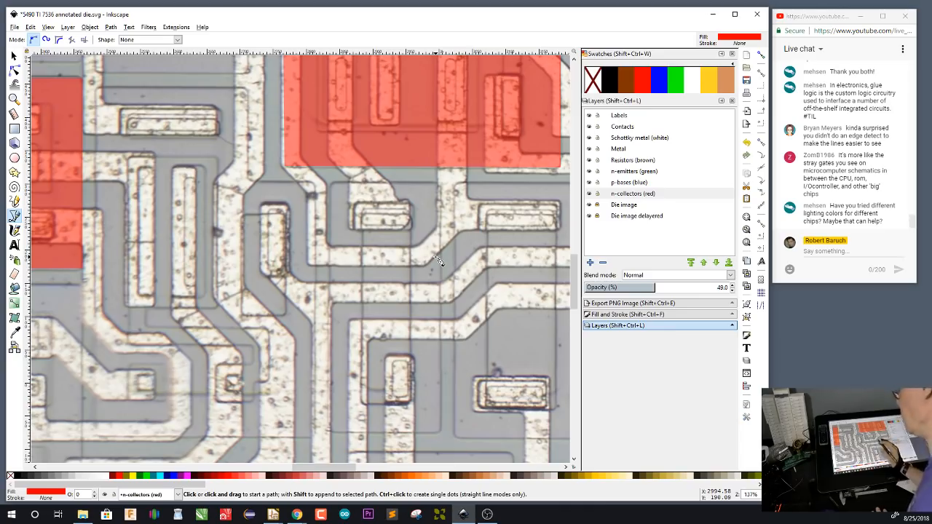
click(95, 88)
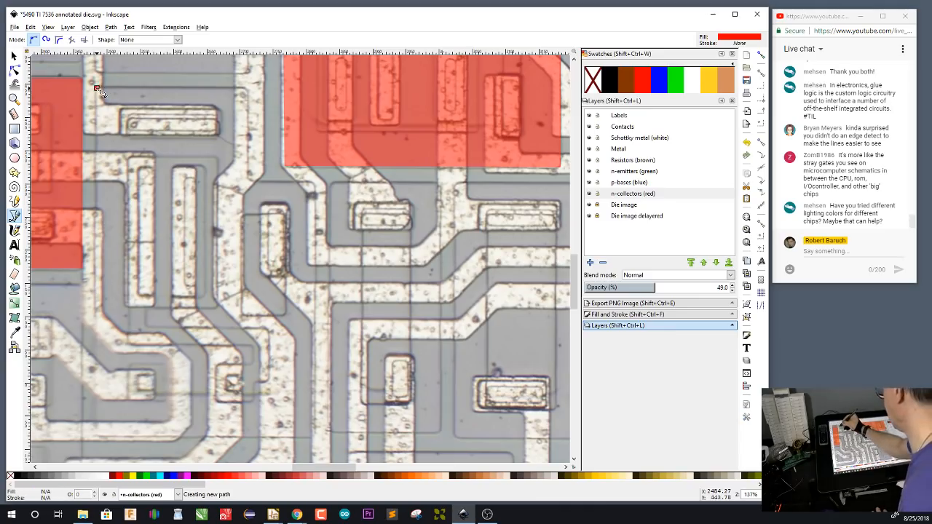
click(249, 90)
click(251, 187)
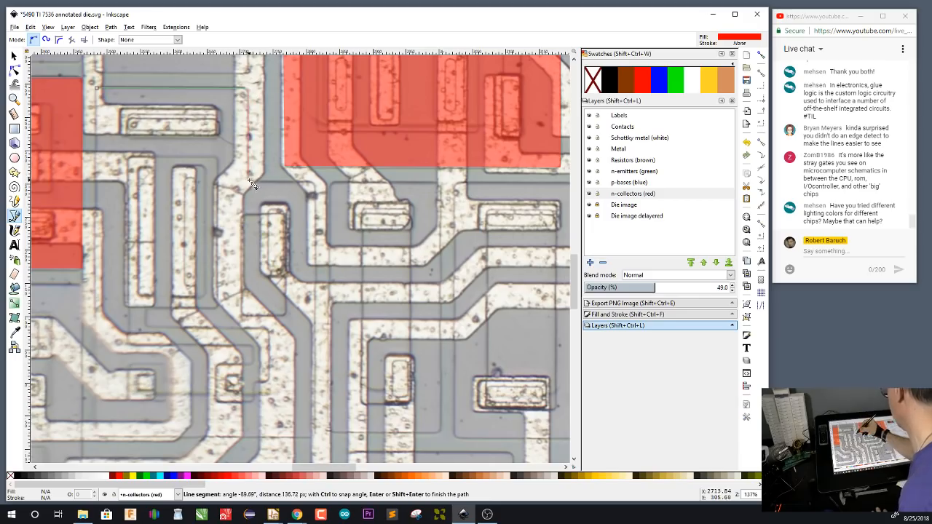
click(315, 190)
click(315, 439)
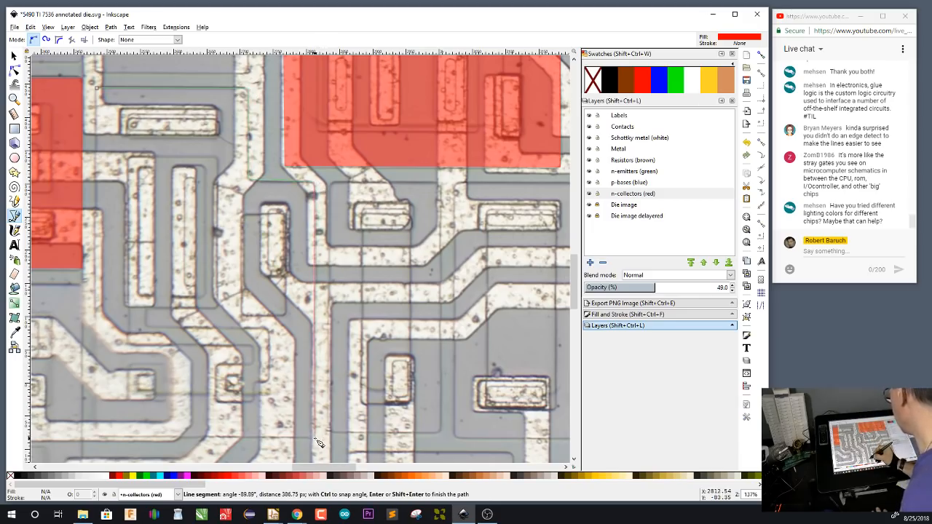
click(98, 438)
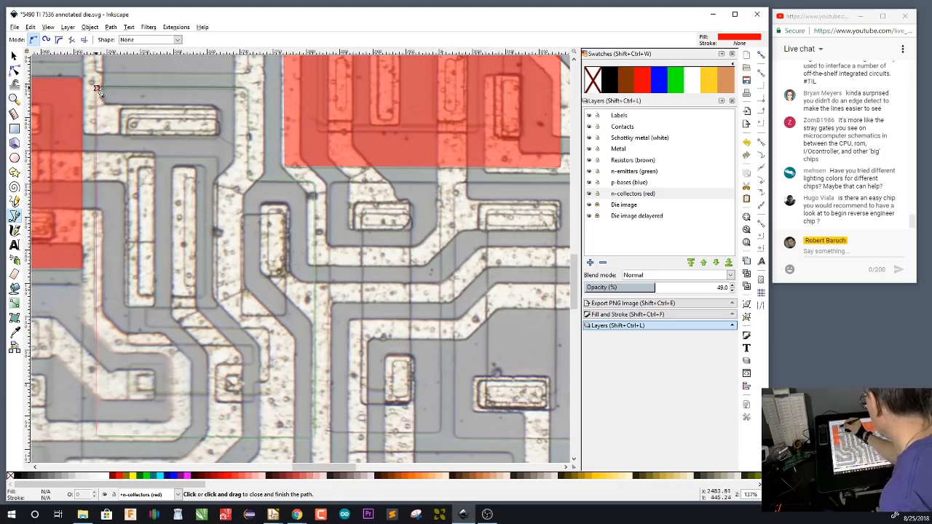
click(97, 89)
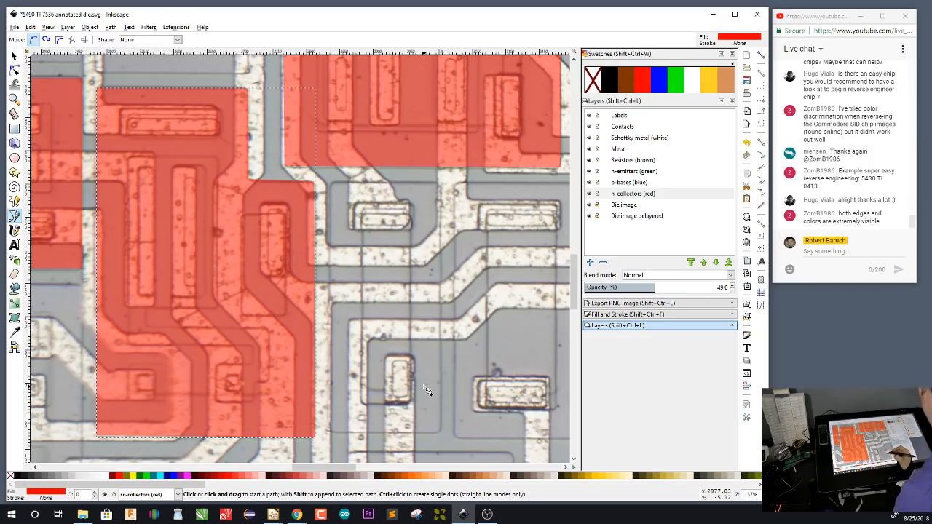
Switch to the Chrome window with the TTL data book and return to the Project 54/74 main page
mouse_move(358, 402)
mouse_down()
mouse_move(385, 390)
mouse_move(461, 232)
mouse_up()
drag(274, 348, 368, 340)
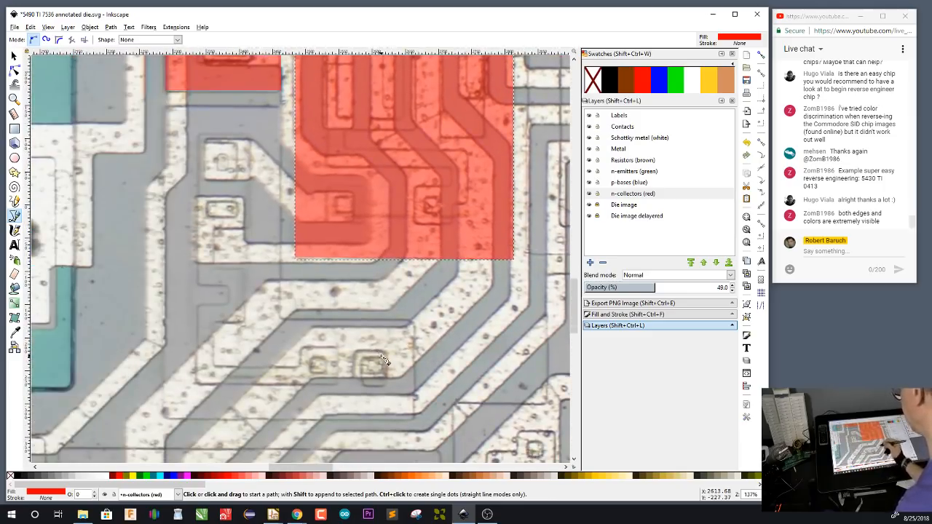
mouse_move(297, 514)
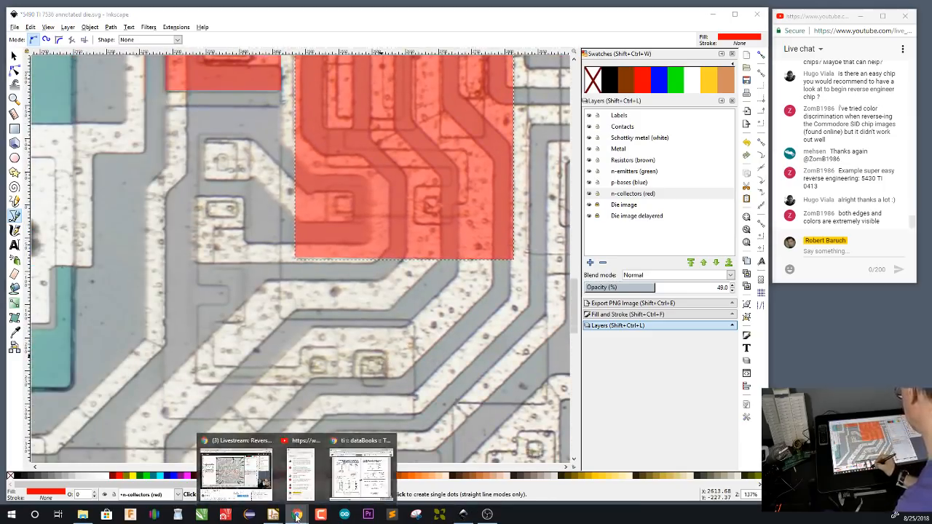
click(360, 473)
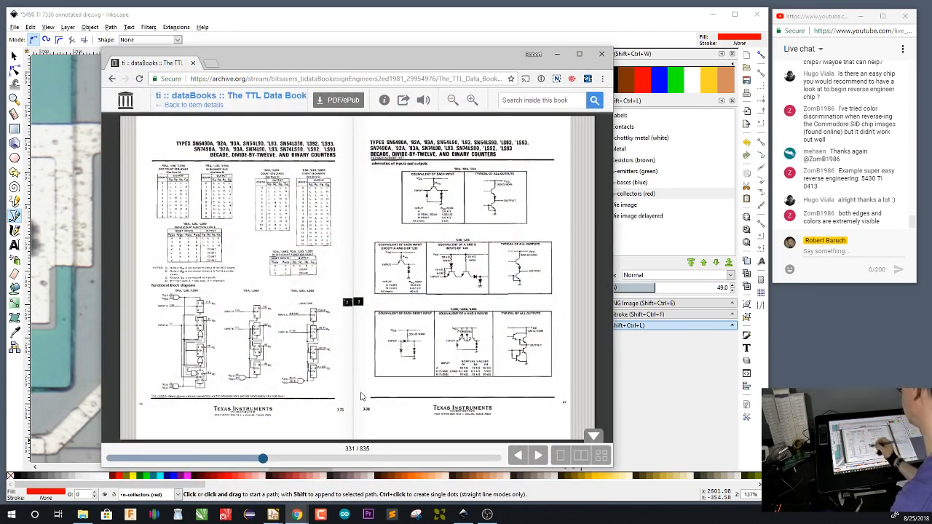
click(112, 78)
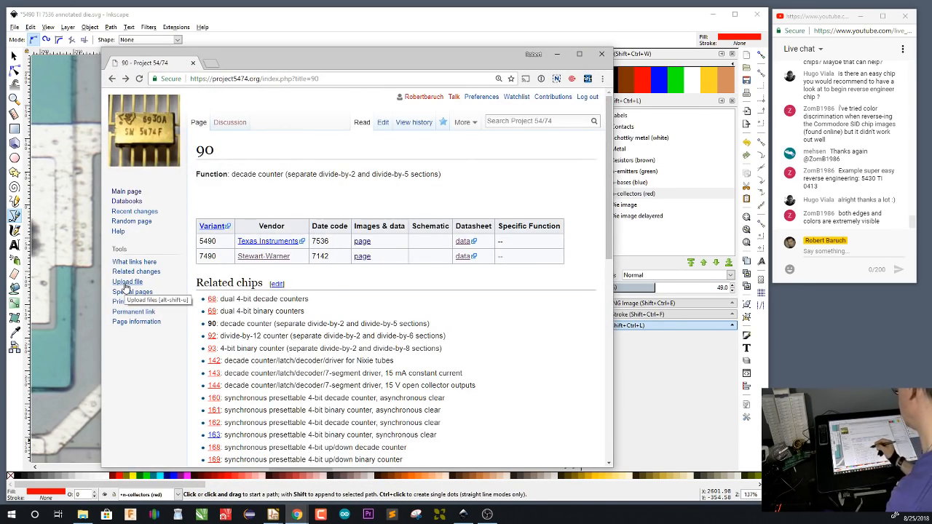
click(111, 78)
right_click(326, 450)
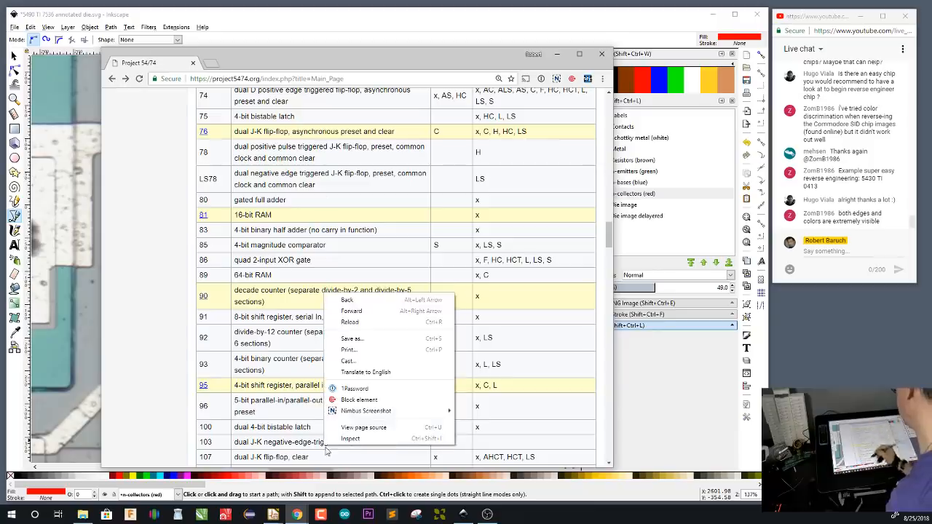
Examine the list of chips, highlighting the HC and HCT entries in the 74xx inventory of chip 00
drag(608, 237, 609, 160)
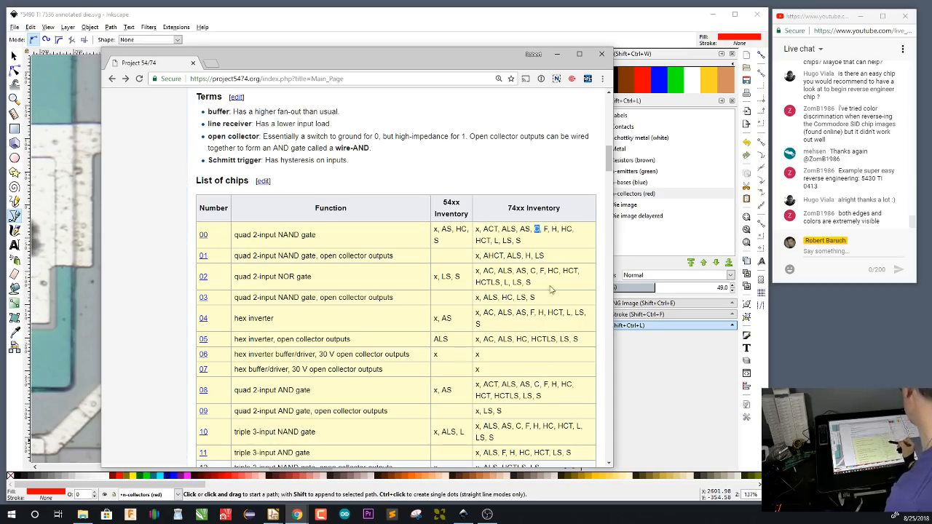
drag(563, 229, 572, 229)
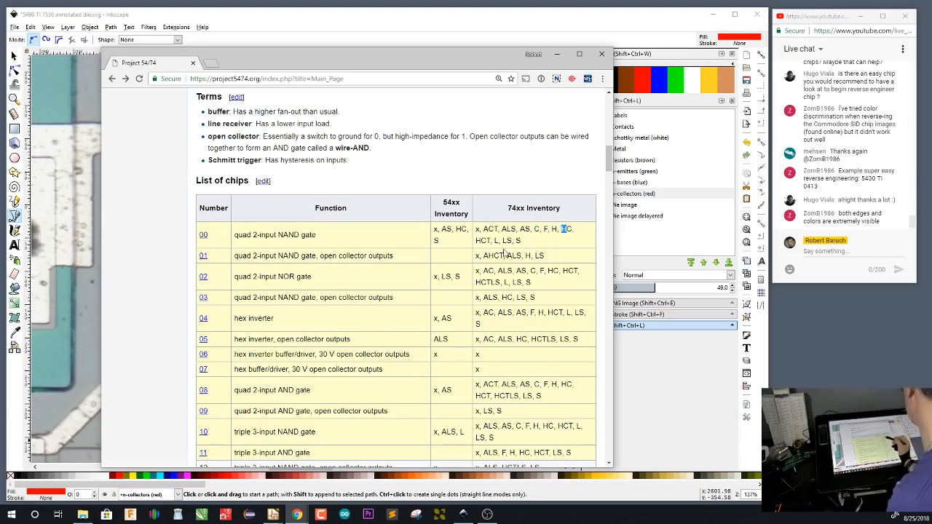
drag(476, 240, 488, 241)
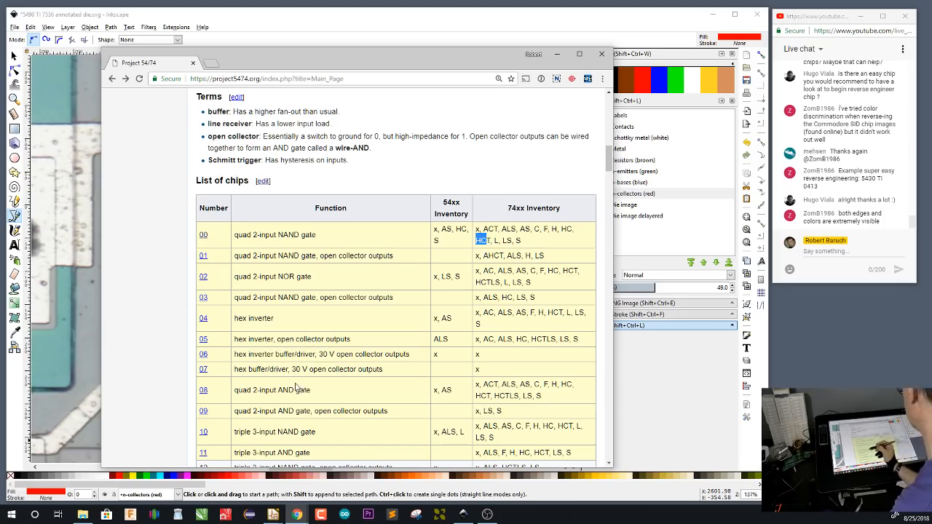
View the 00 chip page and the datasheet of its National Semiconductor 54HC00 variant, and return to the variant table
click(204, 236)
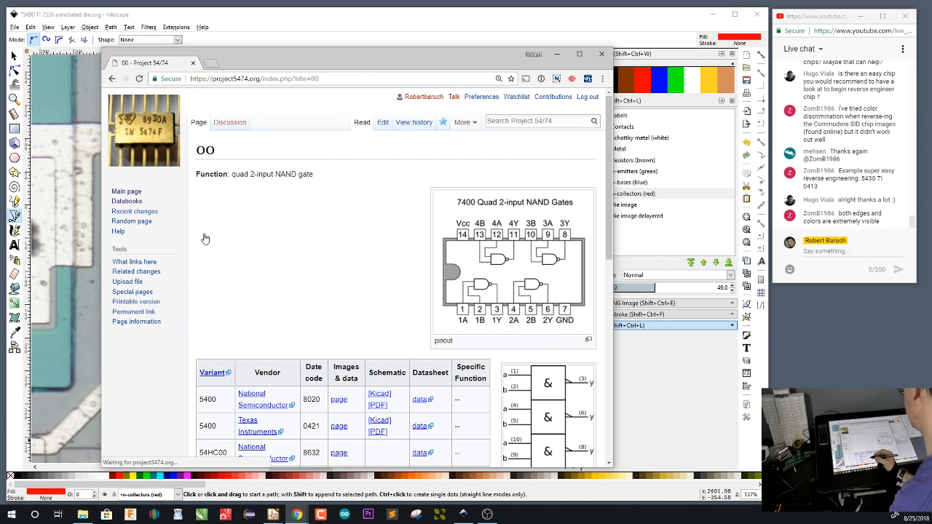
drag(611, 188, 608, 290)
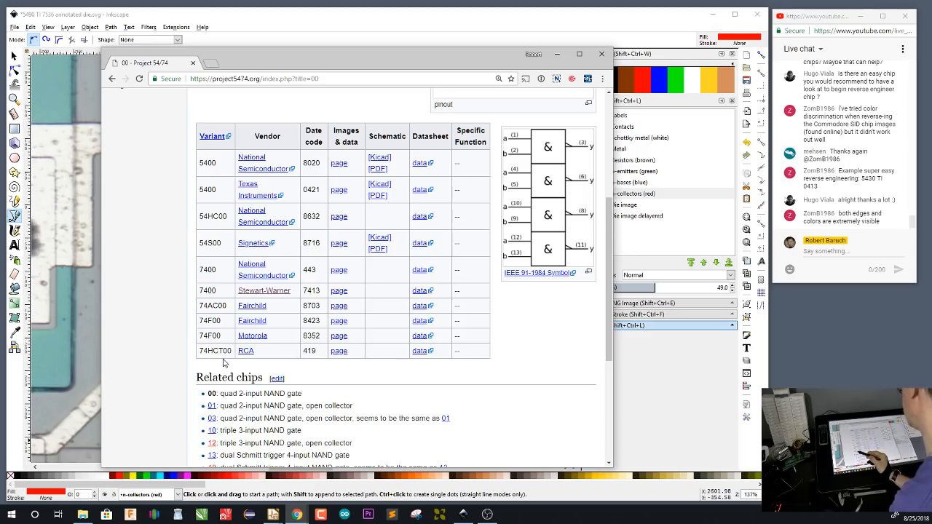
click(421, 217)
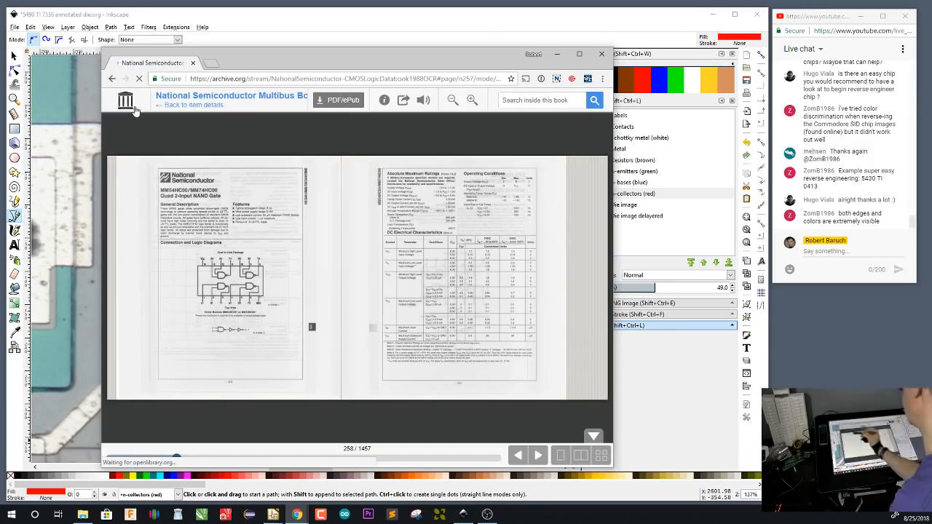
click(112, 78)
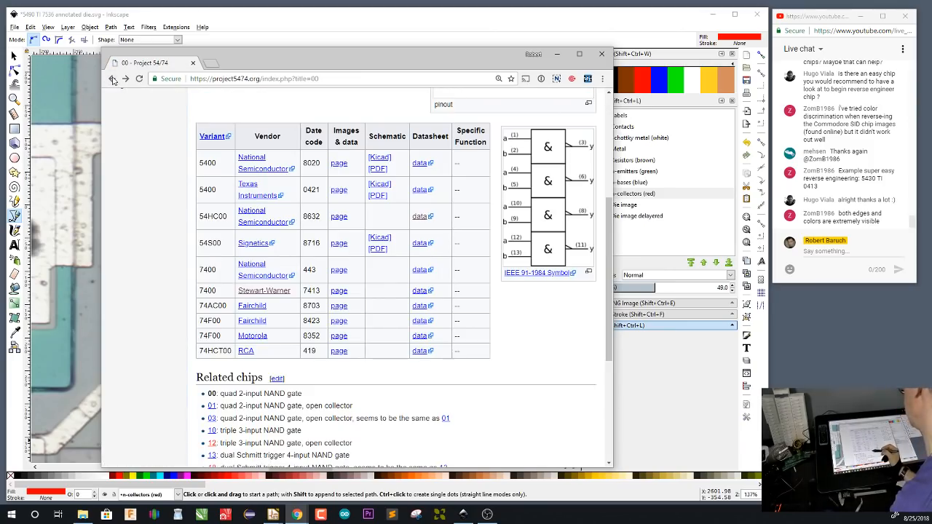
View the die image on the 54HC00 NS 8632 page and switch back to Inkscape
click(340, 220)
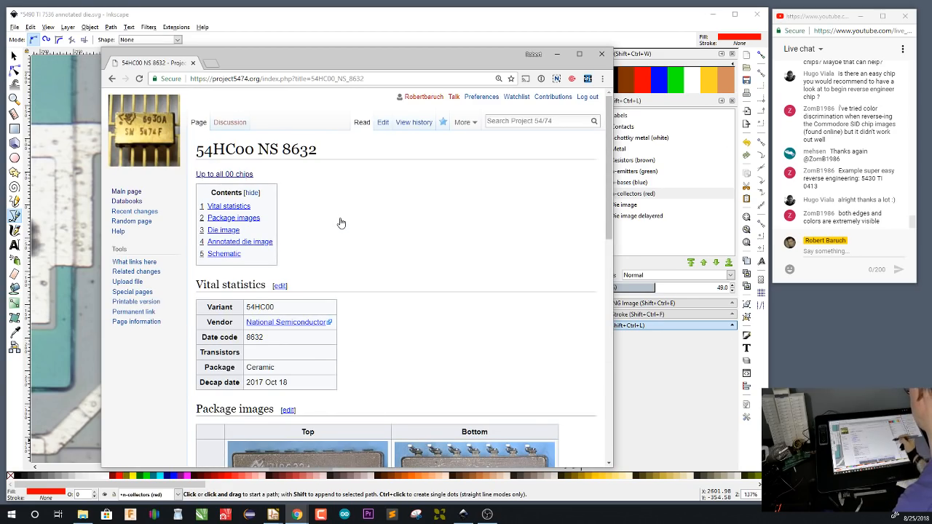
drag(608, 156, 606, 330)
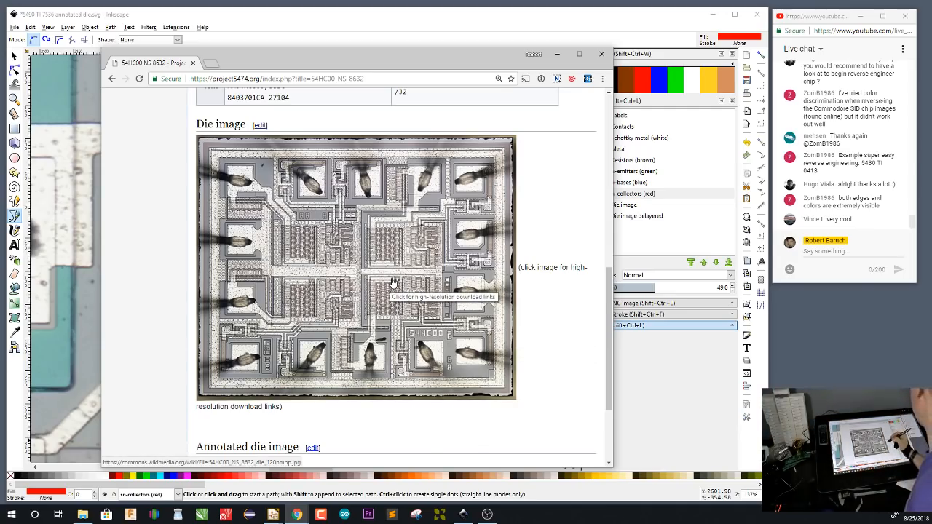
click(557, 54)
mouse_move(297, 514)
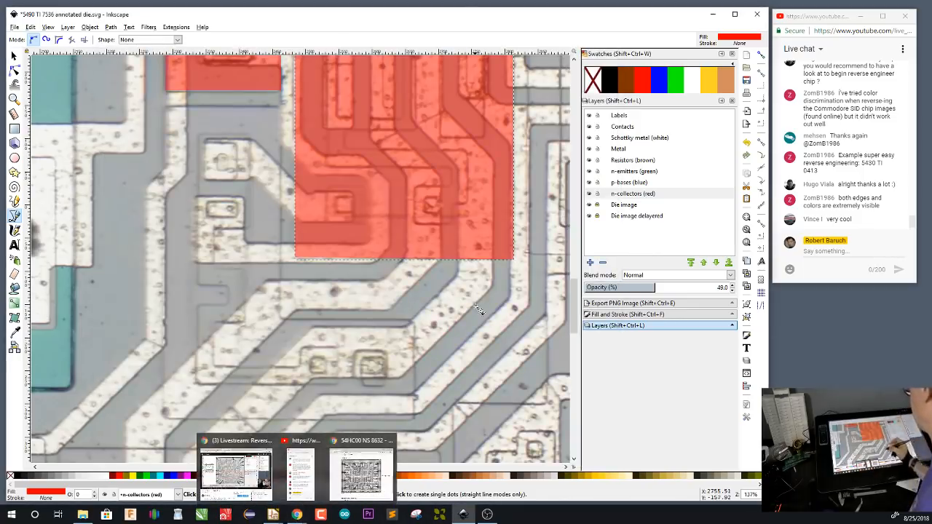
Trace a closed red L-shaped collector, its inner vertical edge about 321 px long, around the four small contacts left of and below the stepped collector
drag(439, 387, 444, 353)
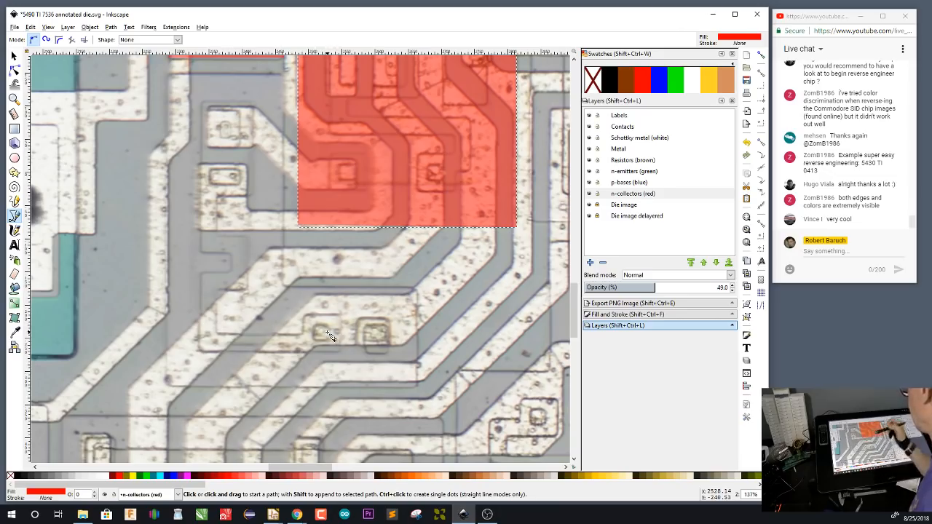
click(417, 289)
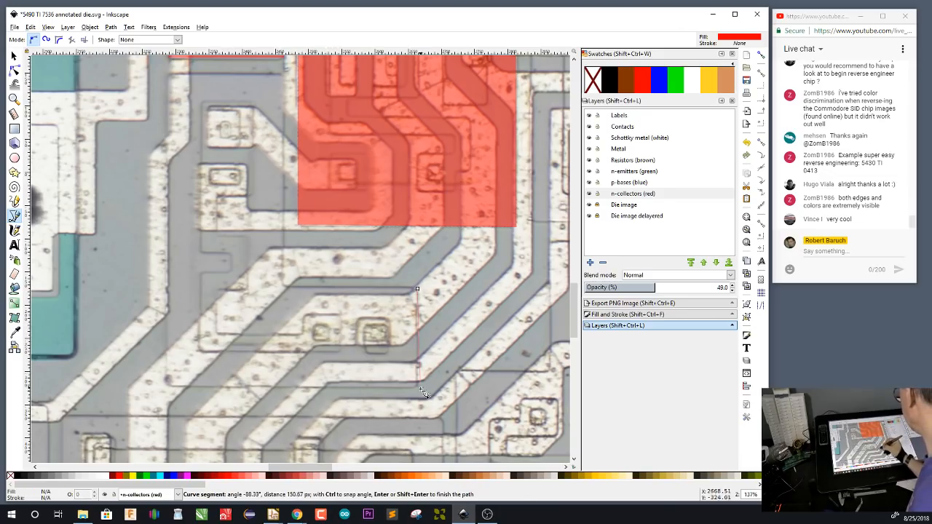
click(417, 385)
click(167, 379)
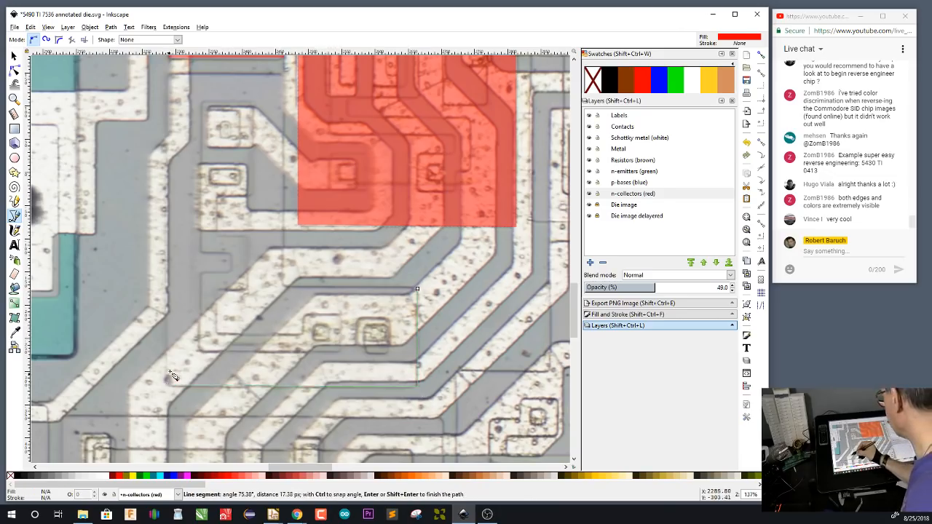
click(169, 73)
click(284, 73)
click(286, 289)
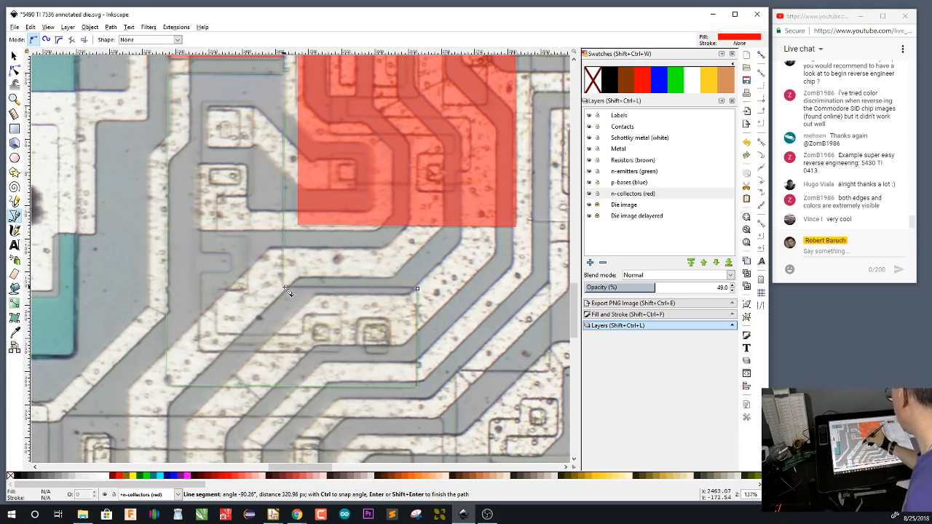
click(417, 290)
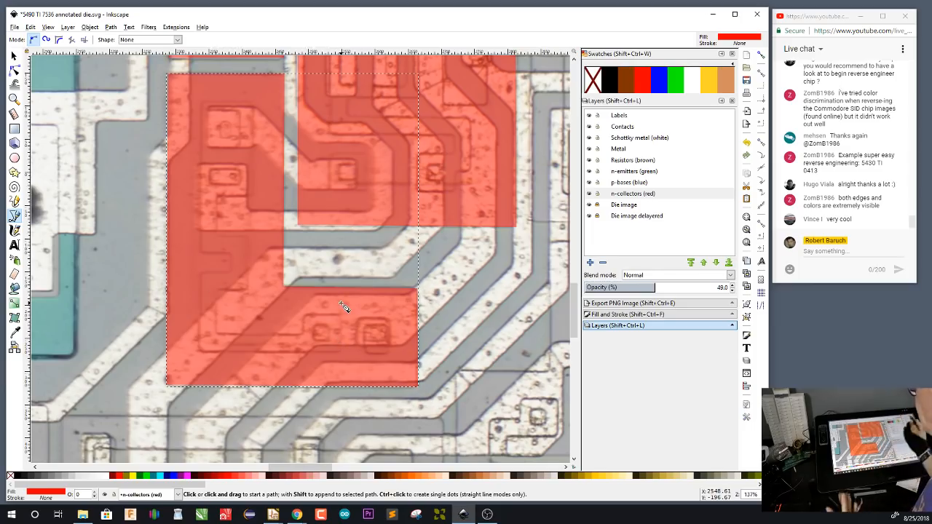
Trace a closed red L-shaped collector with a left foot about 204 px tall around the three wide contacts and two small contacts further right
drag(460, 358, 472, 229)
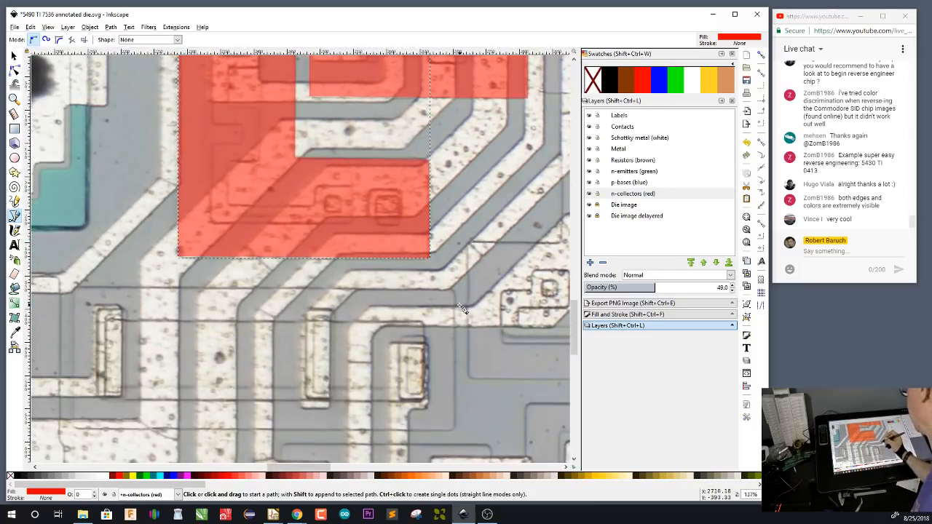
drag(493, 392, 250, 417)
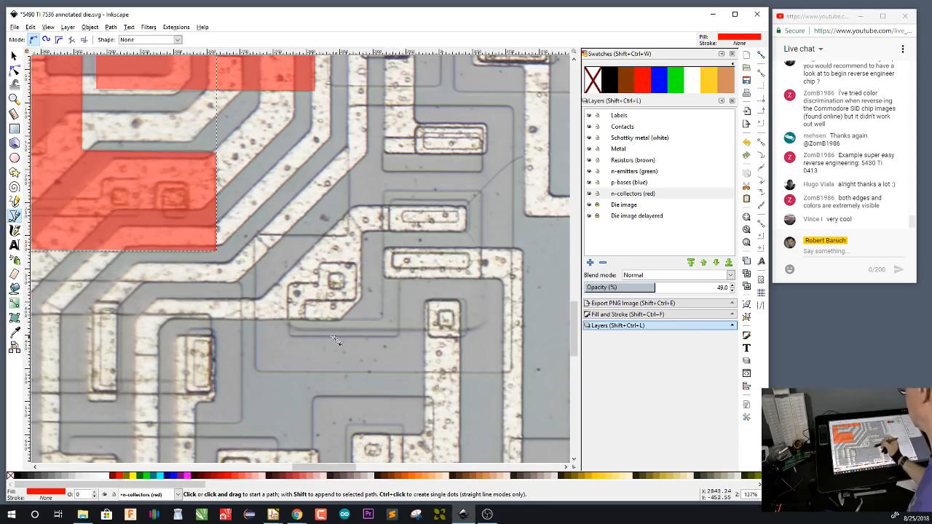
click(349, 105)
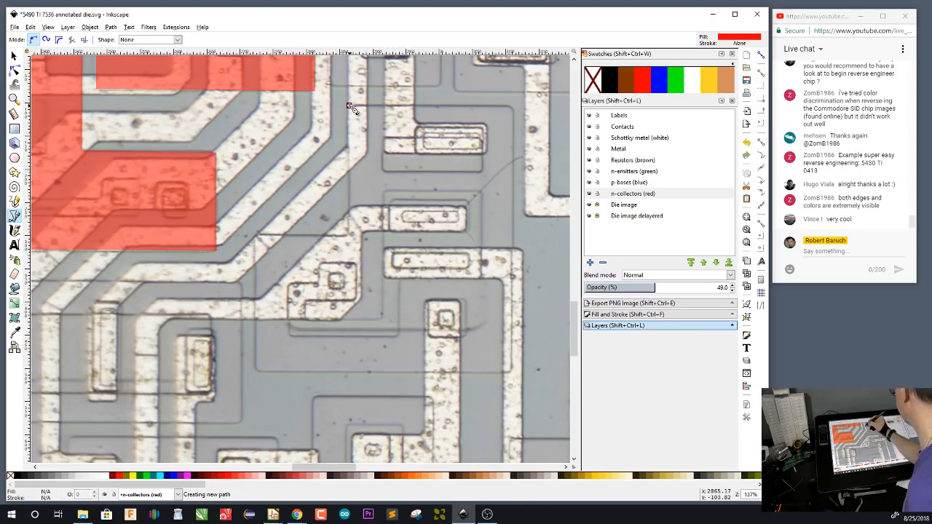
click(513, 106)
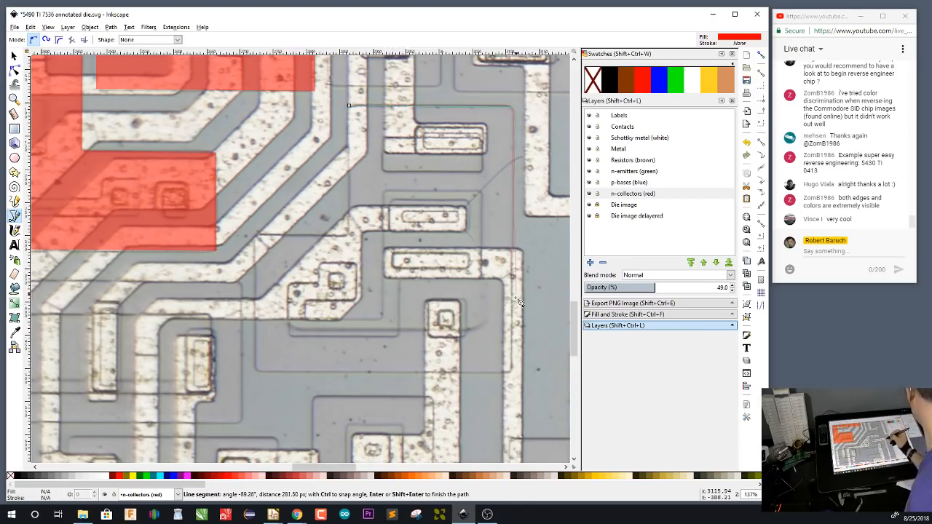
click(513, 371)
click(256, 371)
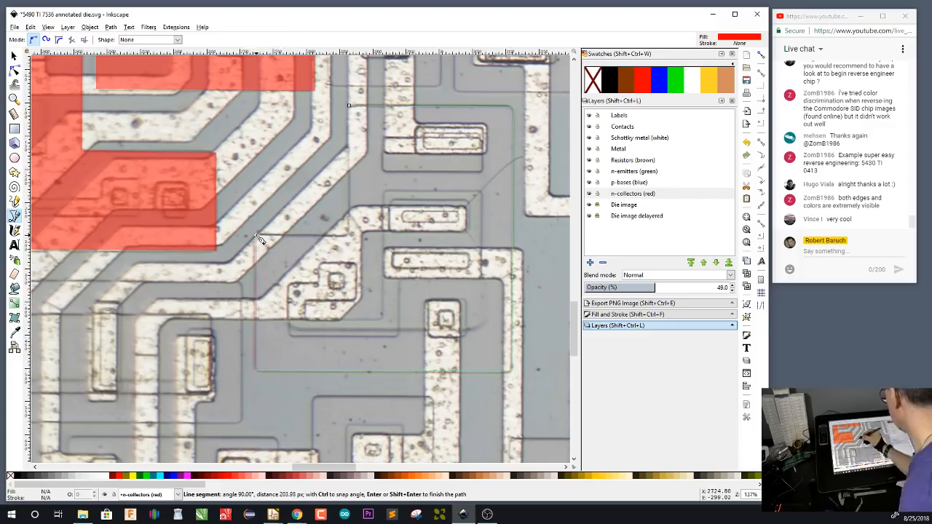
click(256, 235)
click(349, 235)
click(349, 106)
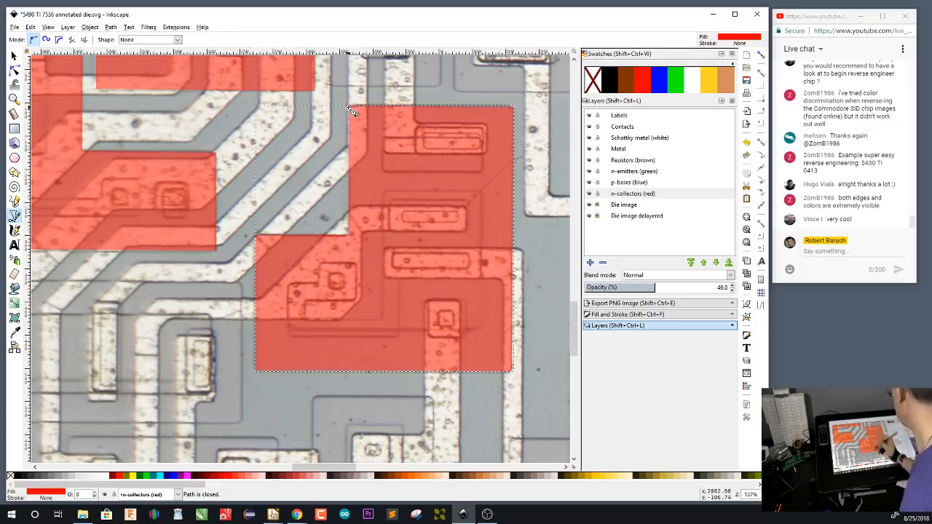
scroll(298, 378, down, 7)
scroll(299, 377, right, 1)
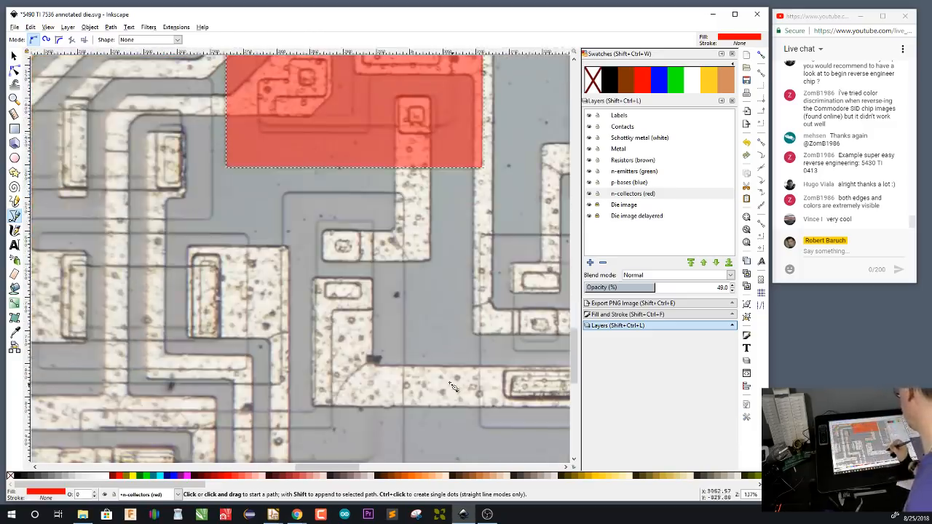
Examine the die structures below and left of the last traced collector, down to the stacked wide contacts beside the pad labelled (2)
scroll(452, 386, down, 2)
scroll(451, 386, left, 1)
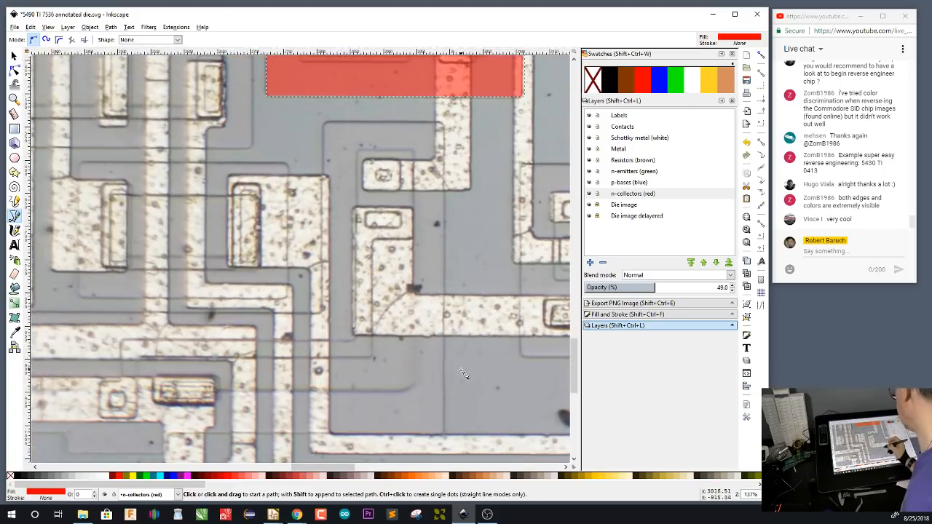
scroll(467, 373, down, 1)
scroll(466, 373, left, 1)
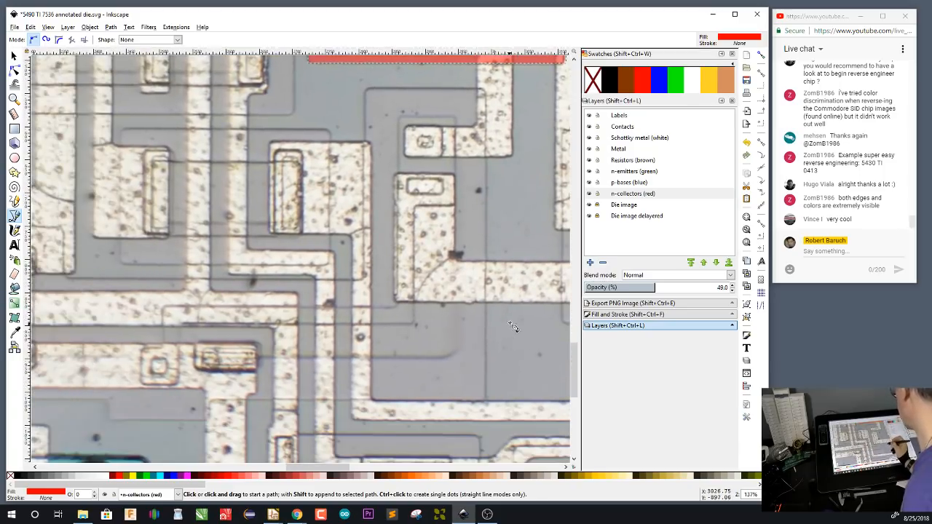
drag(418, 376, 490, 370)
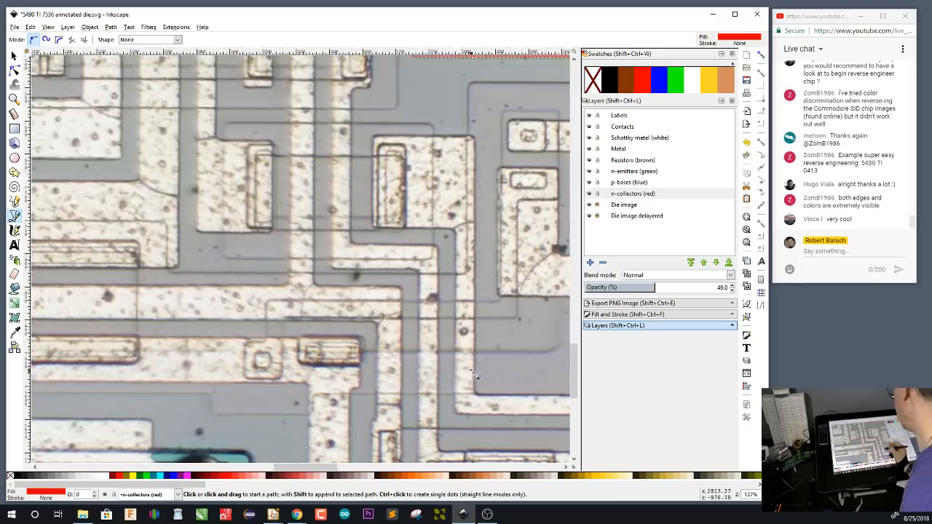
drag(491, 326, 363, 308)
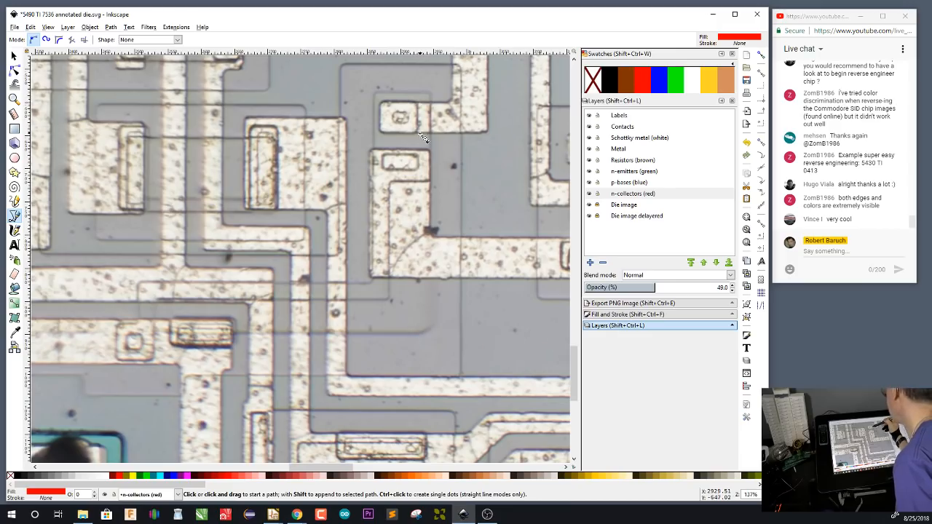
scroll(394, 160, down, 10)
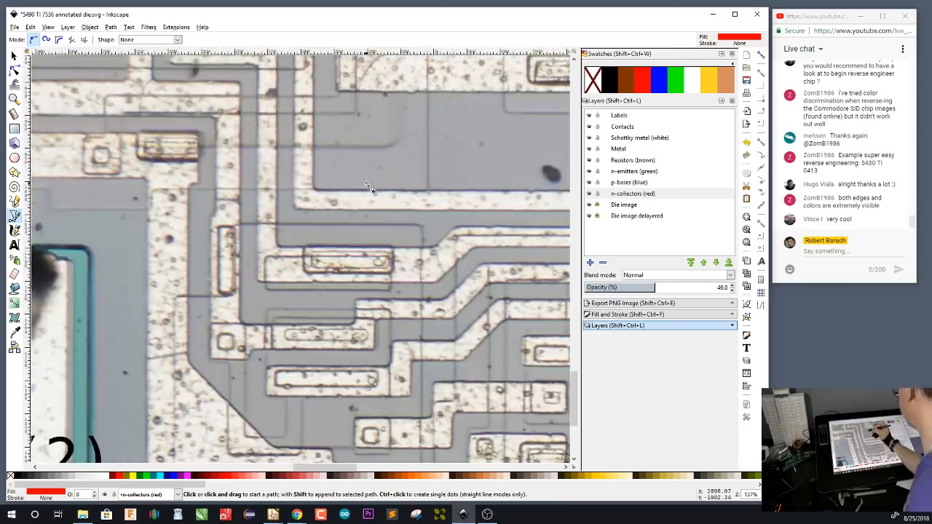
scroll(451, 328, down, 2)
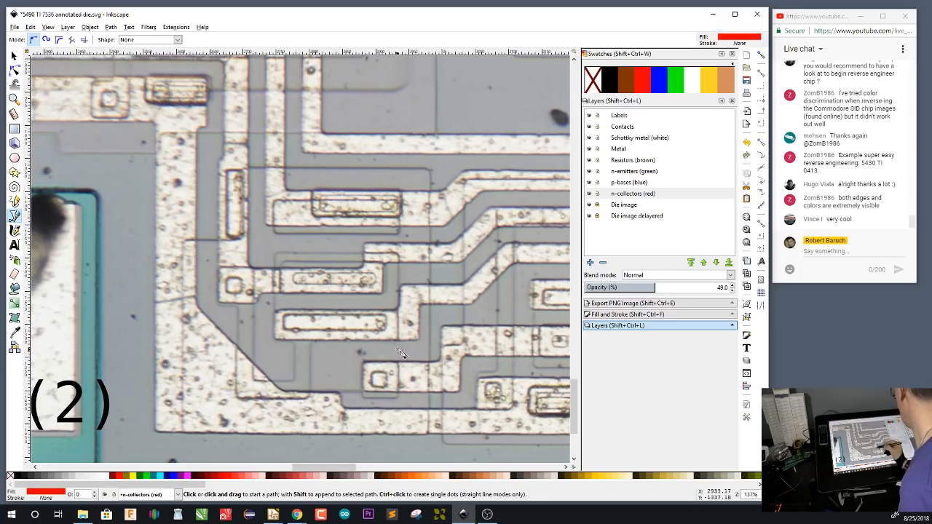
Draw a green rectangle about 157 by 50 px on the n-emitters layer over the middle wide contact right of pad (2)
click(633, 173)
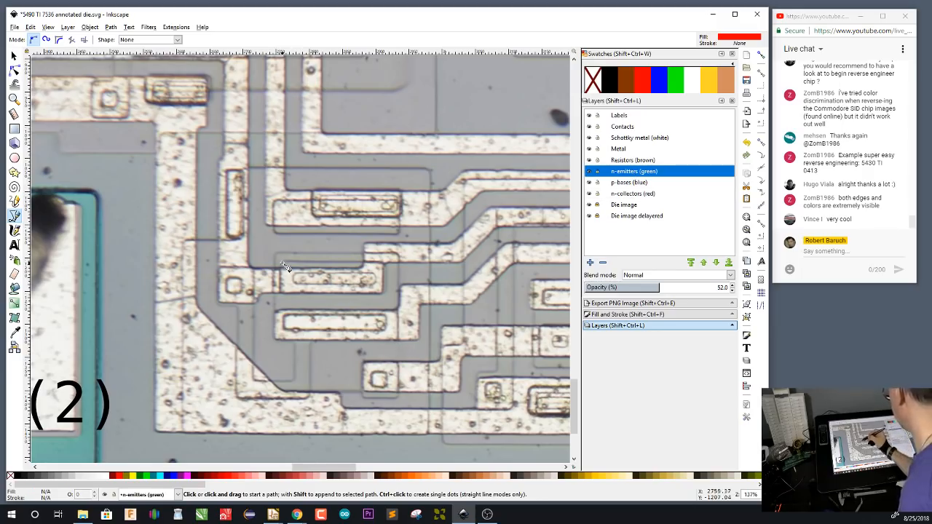
key(r)
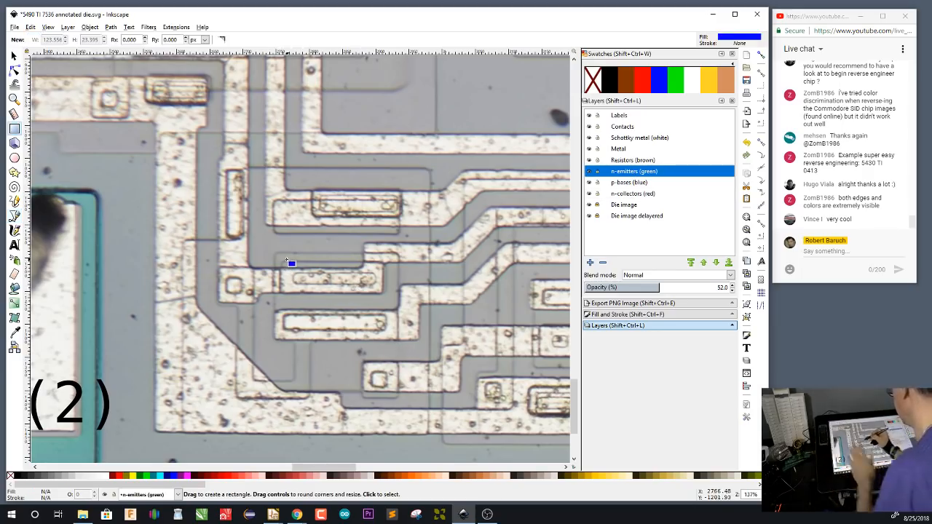
drag(281, 263, 386, 296)
click(676, 81)
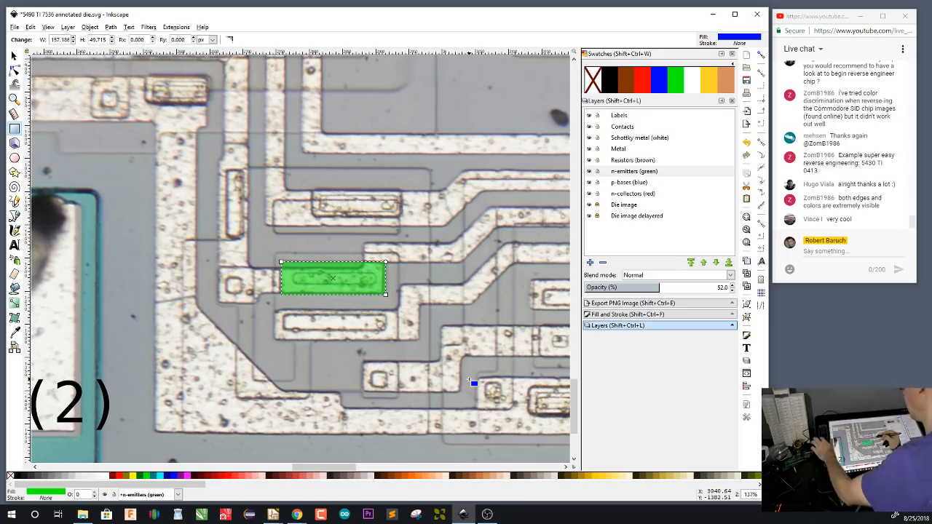
key(b)
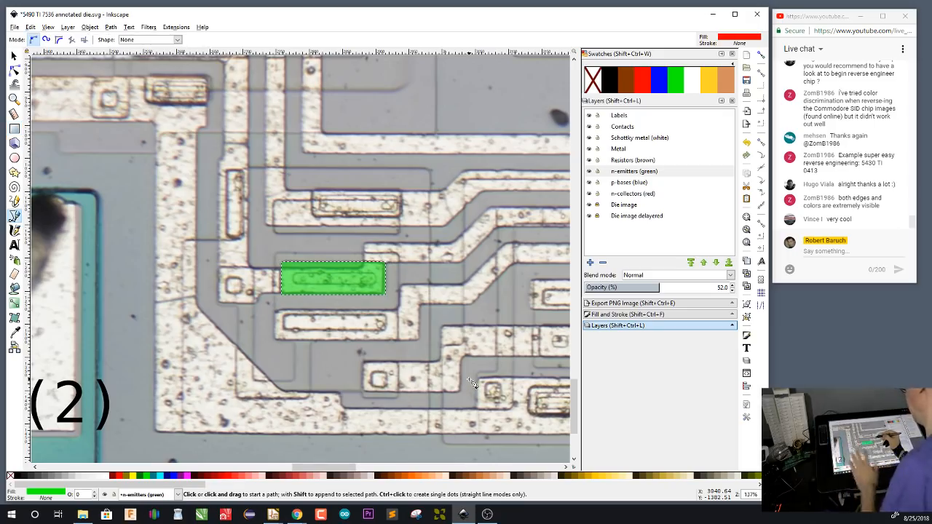
click(276, 253)
click(401, 254)
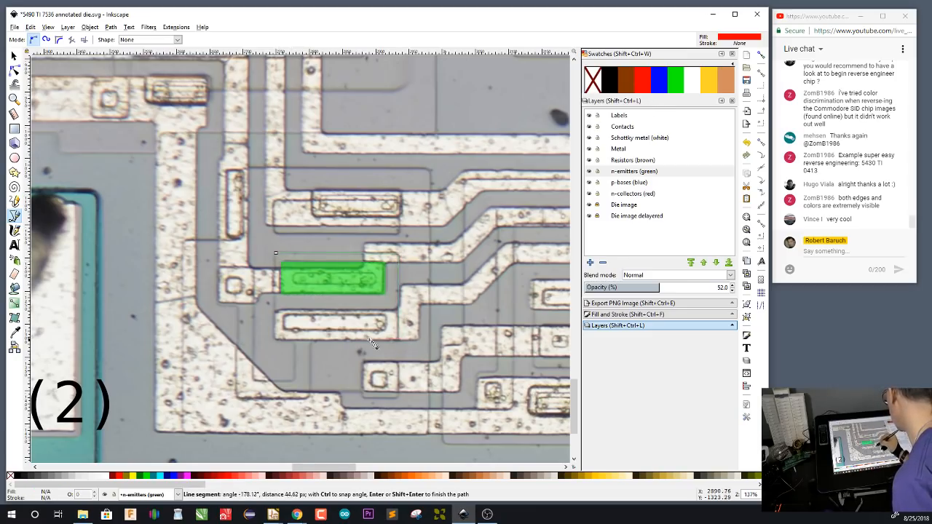
click(397, 339)
click(312, 341)
click(311, 397)
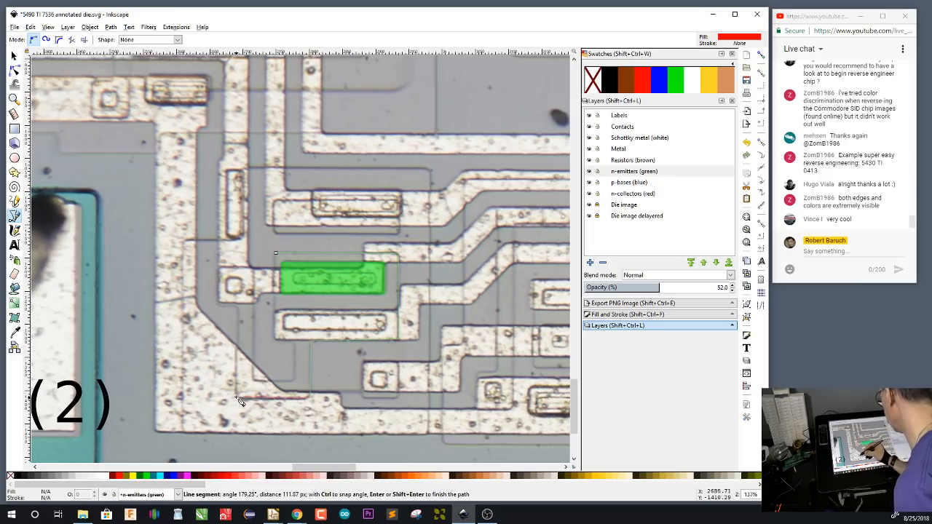
click(237, 397)
click(221, 303)
click(218, 270)
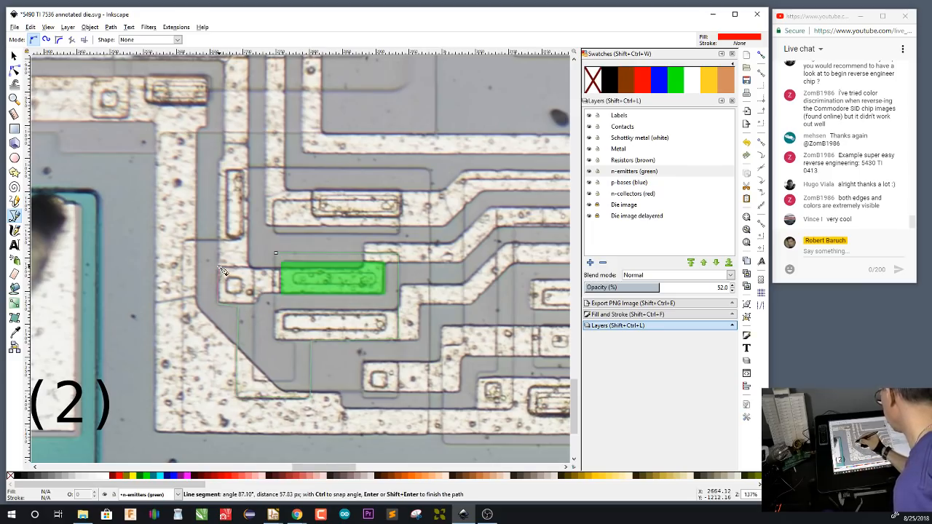
click(253, 267)
click(255, 380)
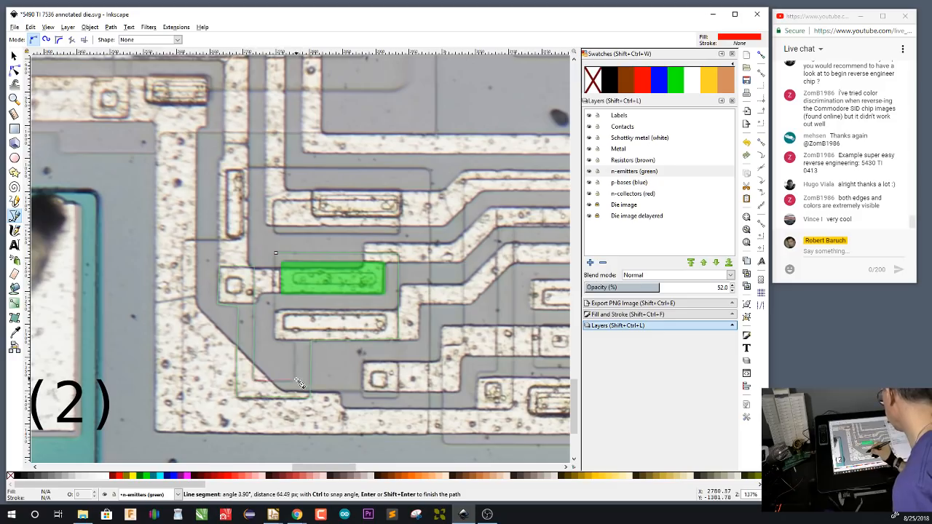
click(295, 380)
click(295, 340)
click(276, 341)
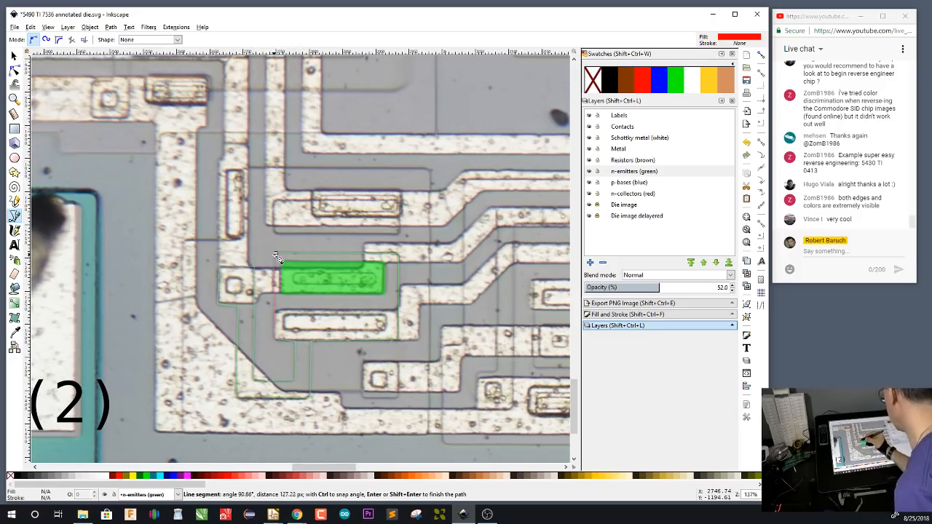
click(275, 254)
click(658, 82)
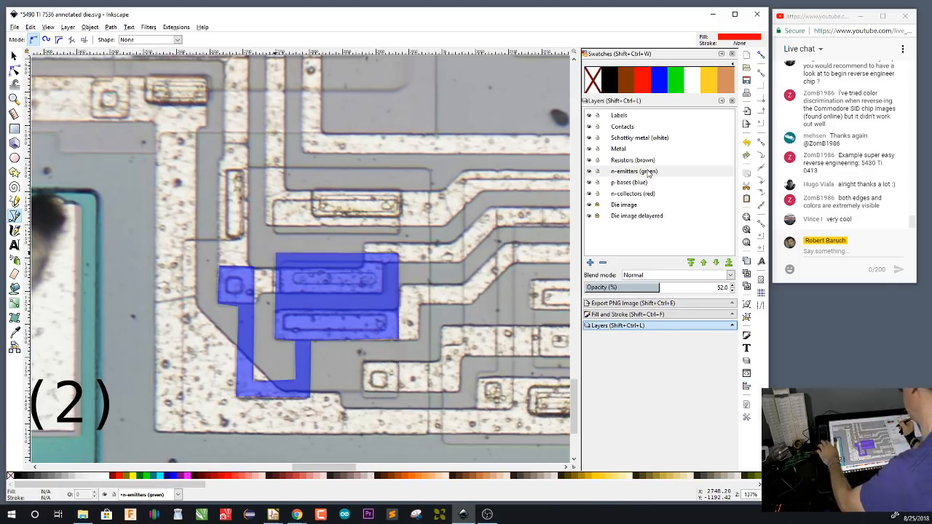
key(s)
key(ctrl+x)
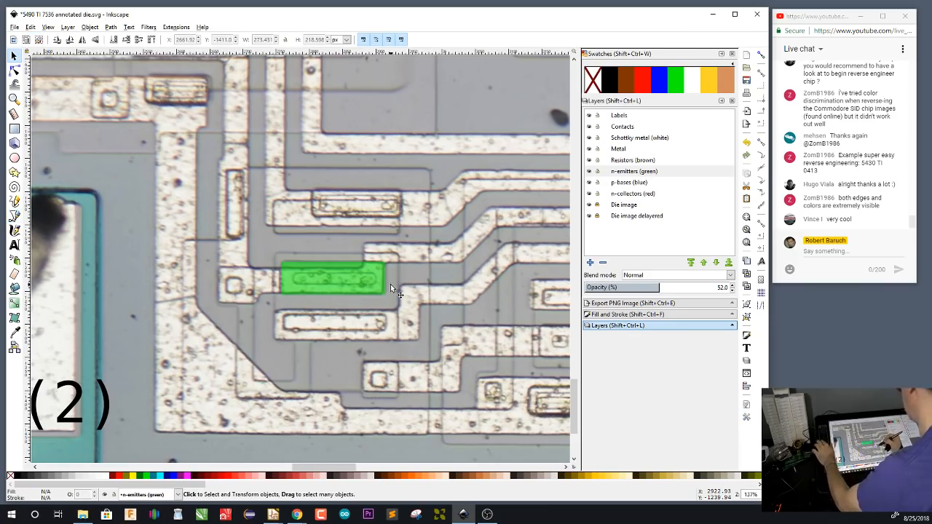
On the p-bases layer, trace a closed blue base around the emitter and the wide contact below, its U-shaped tail ending at the small square contact
click(643, 184)
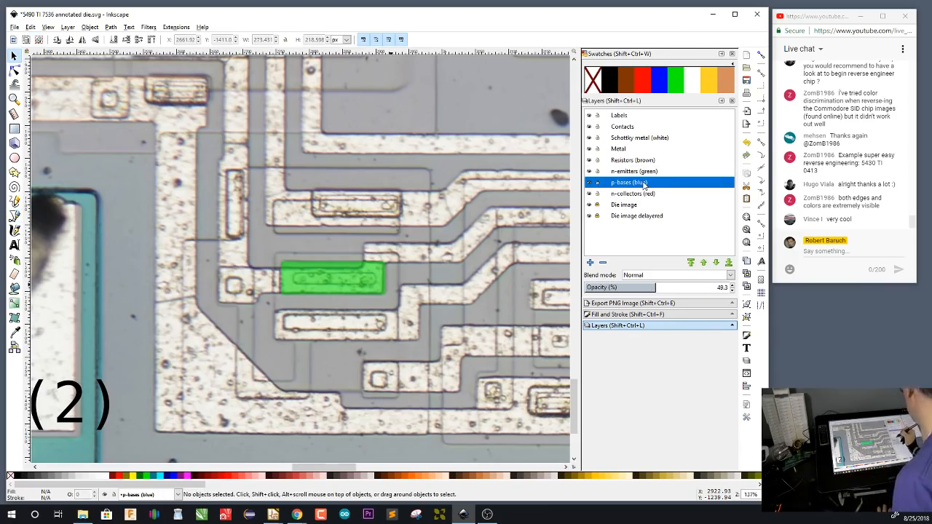
key(b)
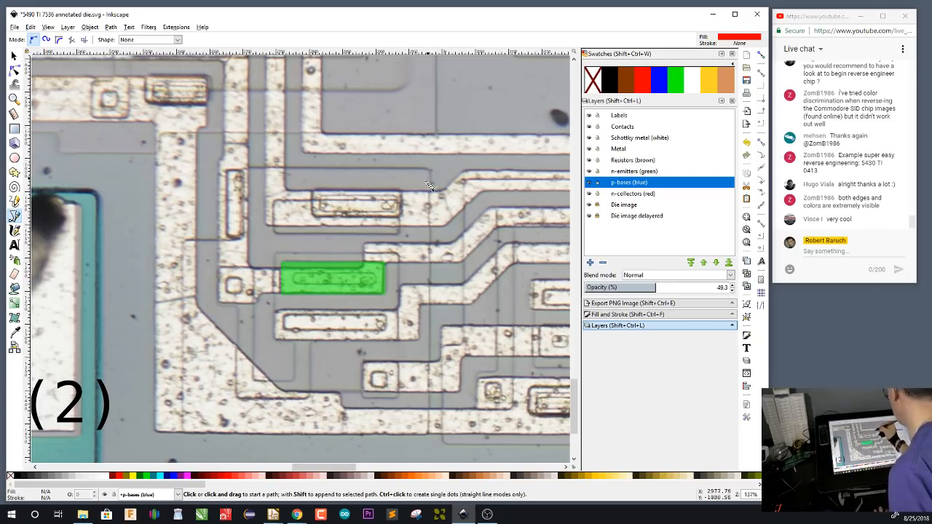
click(398, 253)
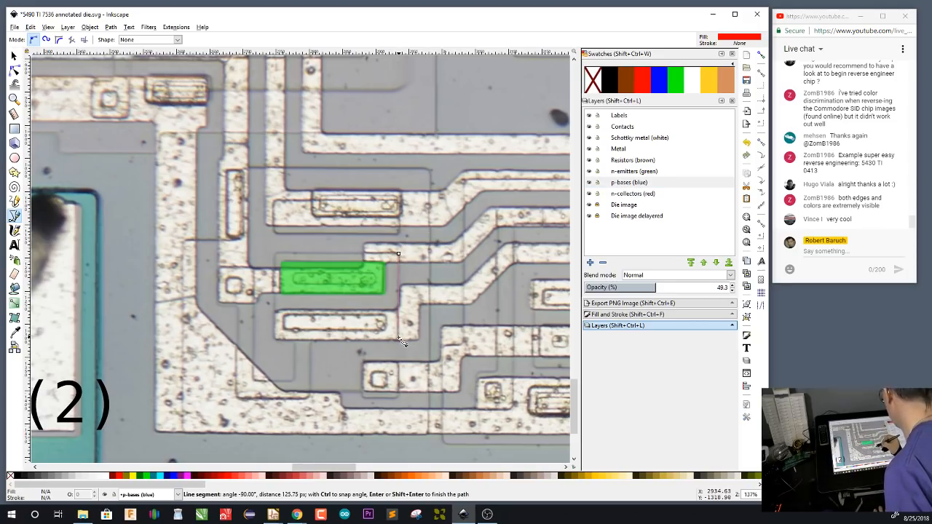
click(399, 340)
click(311, 340)
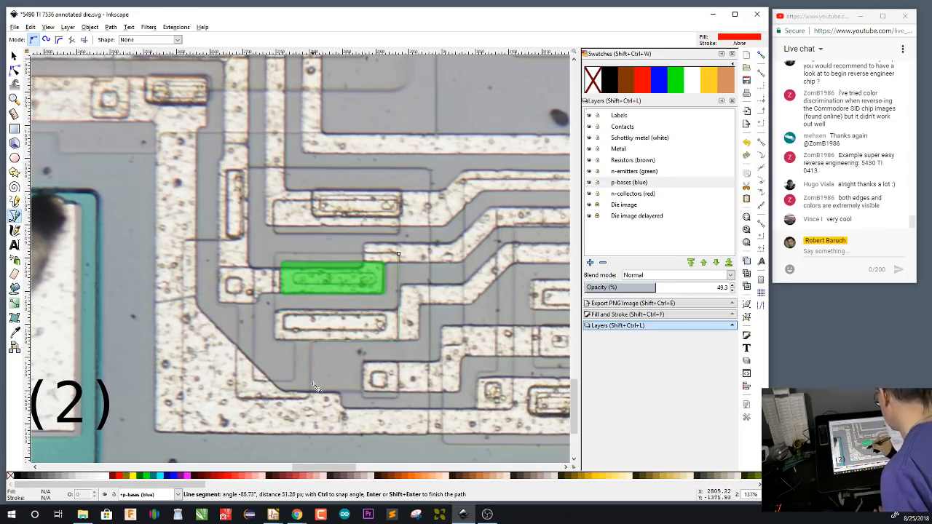
click(311, 397)
click(237, 397)
click(237, 307)
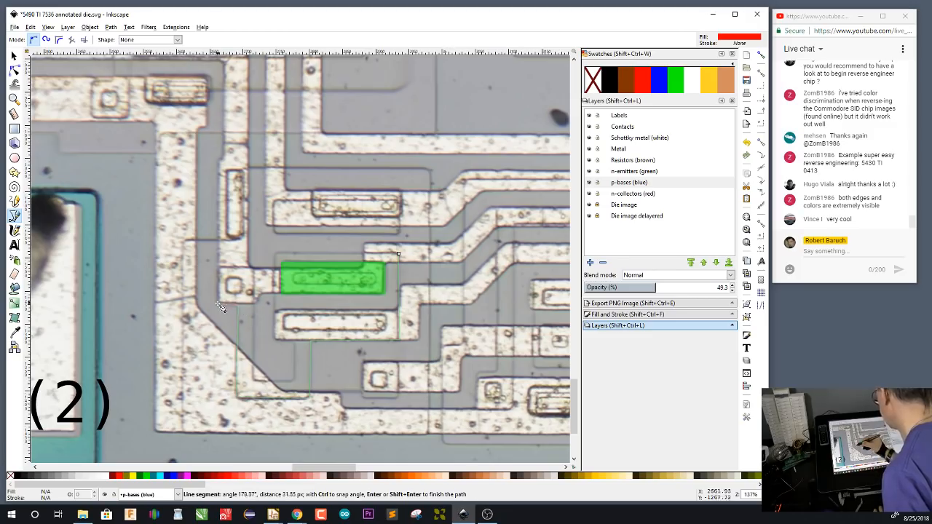
click(221, 306)
click(220, 270)
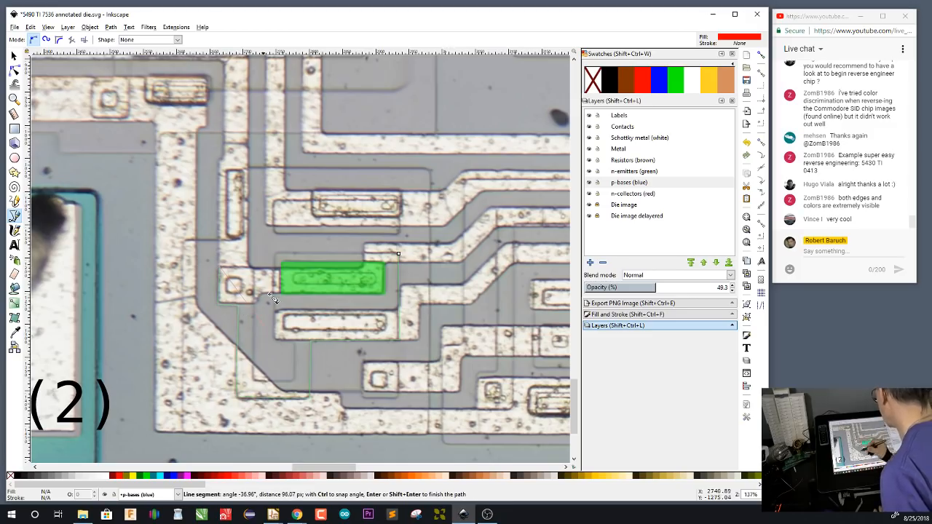
click(253, 268)
click(254, 379)
click(294, 380)
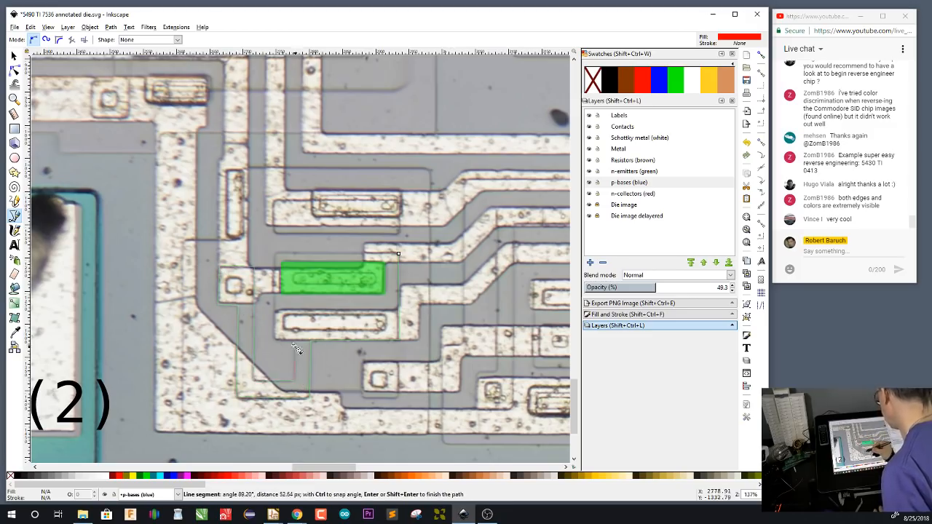
click(295, 341)
click(275, 341)
click(276, 255)
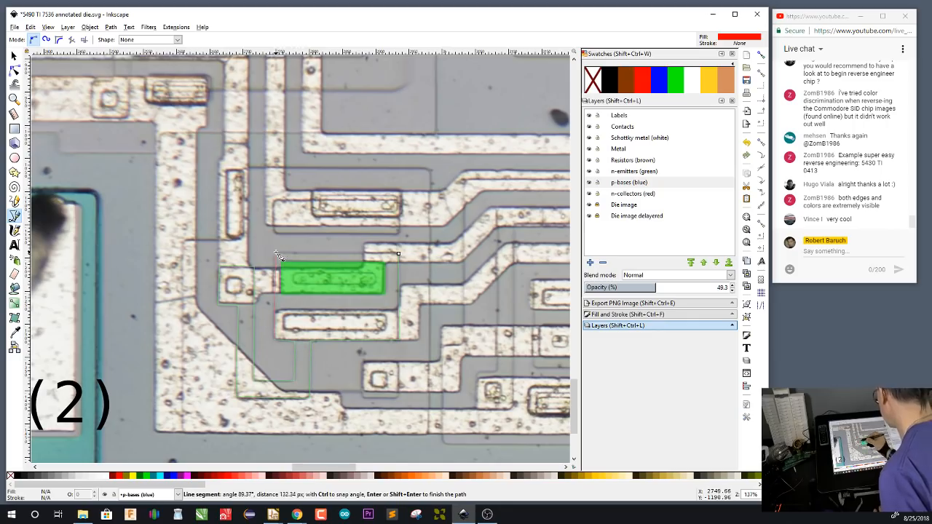
click(398, 254)
click(660, 86)
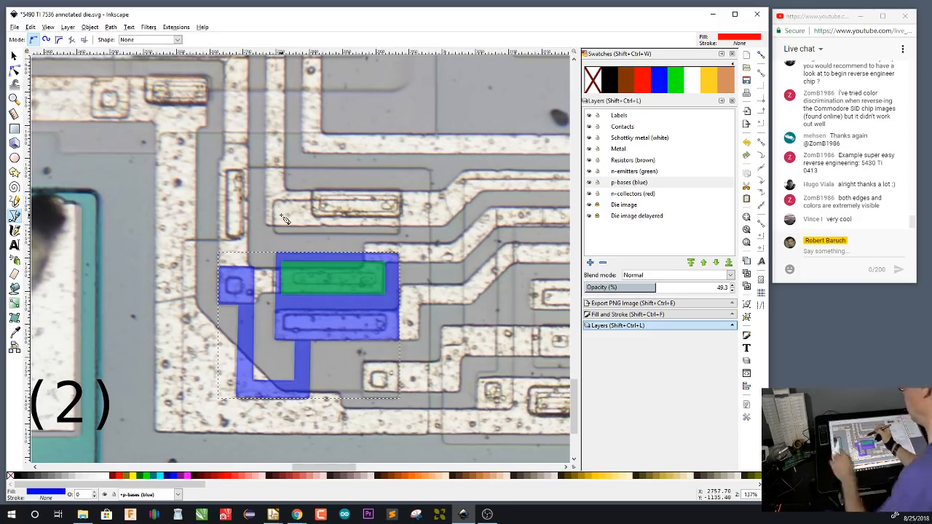
Draw a blue base rectangle about 191 by 51 px above the emitter, overlapping the upper wide contact
key(r)
mouse_move(273, 202)
mouse_down()
mouse_move(350, 214)
mouse_move(401, 235)
mouse_up()
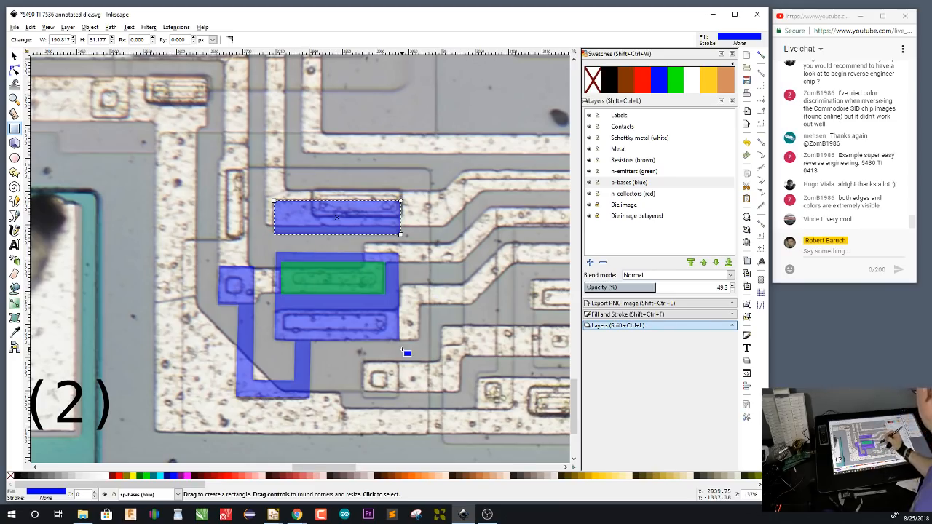
click(647, 195)
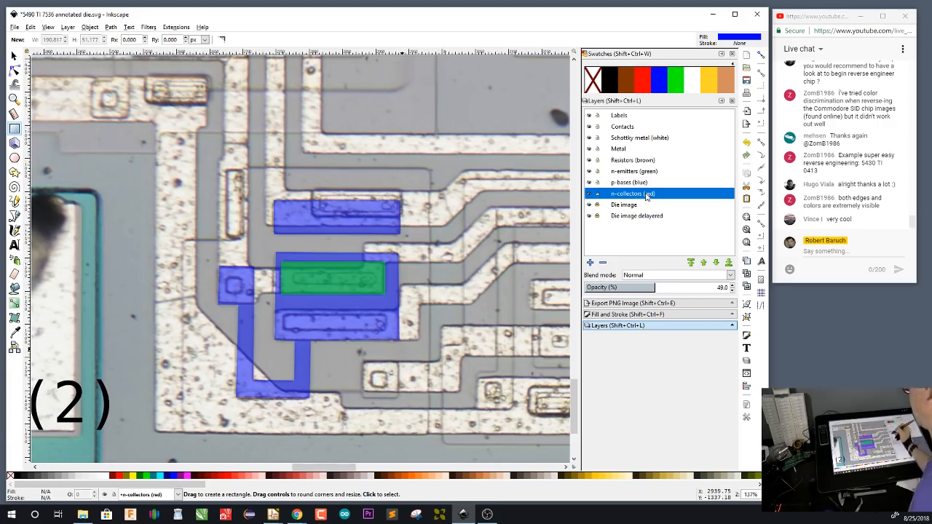
key(b)
click(430, 169)
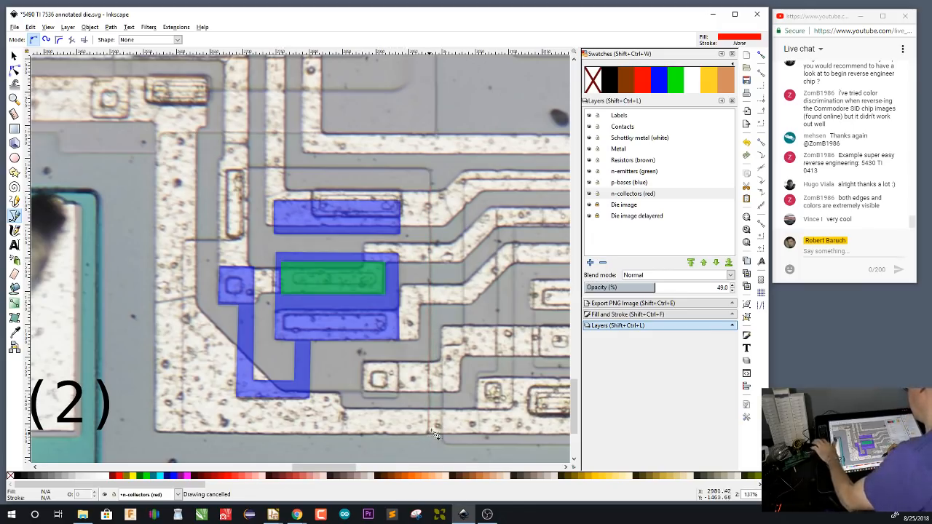
key(Escape)
Move the upper blue base rectangle away from the wide contact and back to its place
key(s)
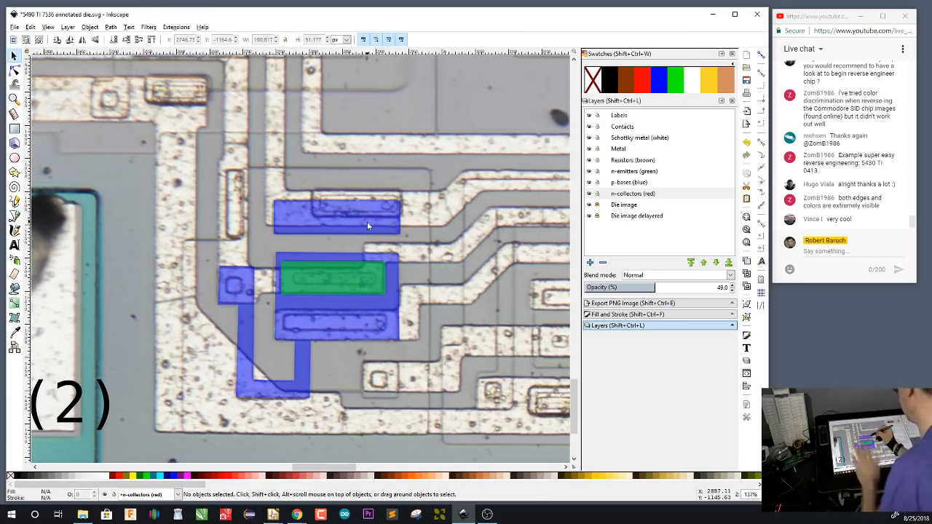
mouse_move(365, 225)
mouse_down()
mouse_move(495, 134)
mouse_move(395, 168)
mouse_move(321, 211)
mouse_move(409, 128)
mouse_up()
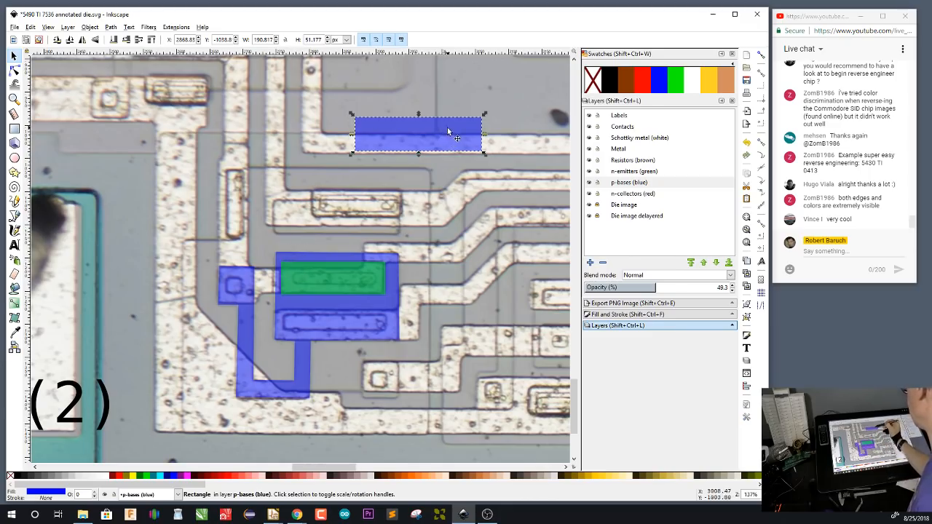
drag(445, 135, 365, 216)
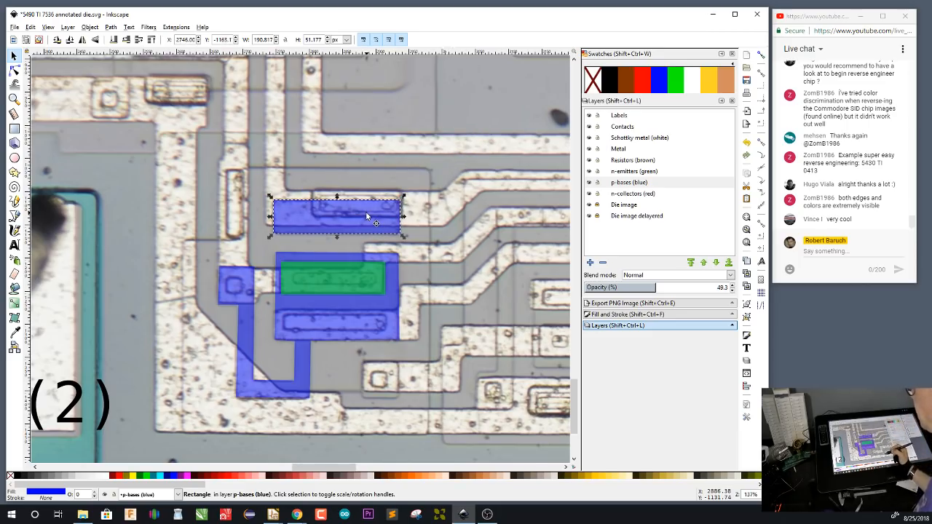
On the n-collectors layer, trace a closed red region around both blue bases and the U-shaped tail, stepping in beside the tall narrow contact
key(b)
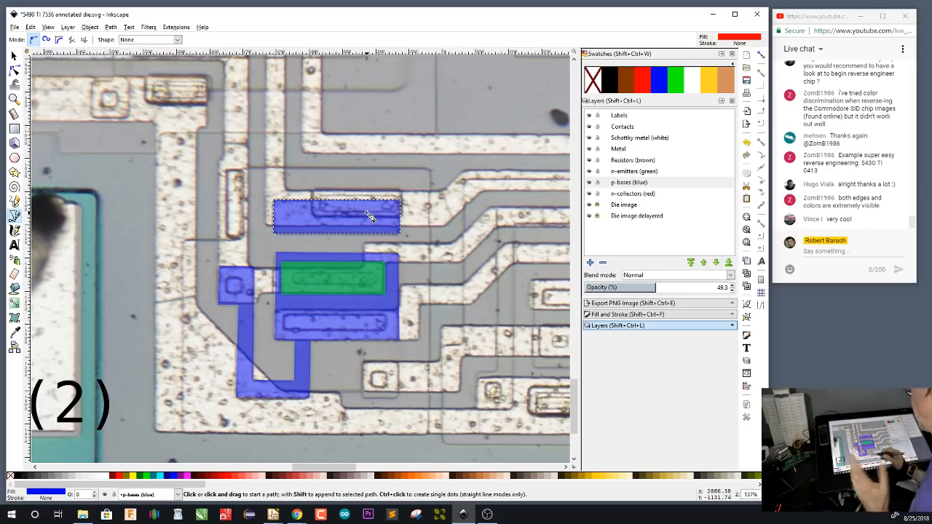
click(649, 195)
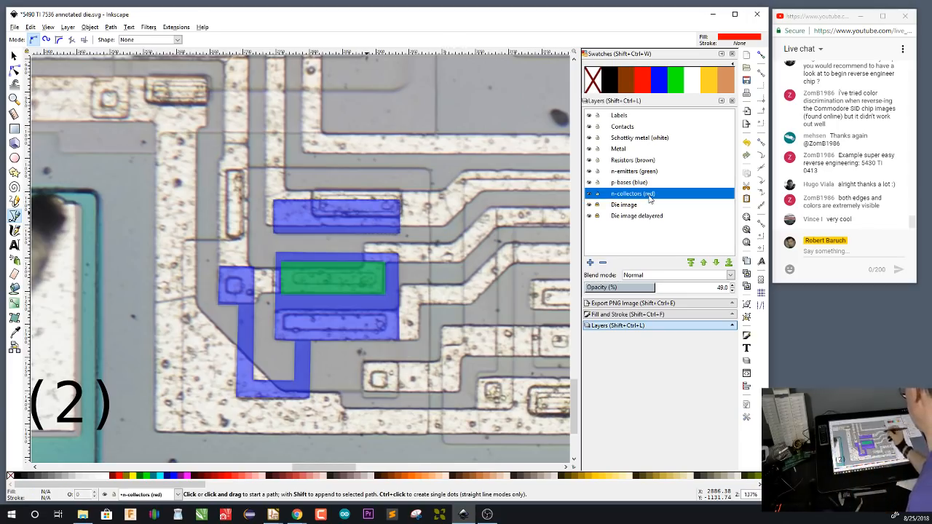
click(430, 170)
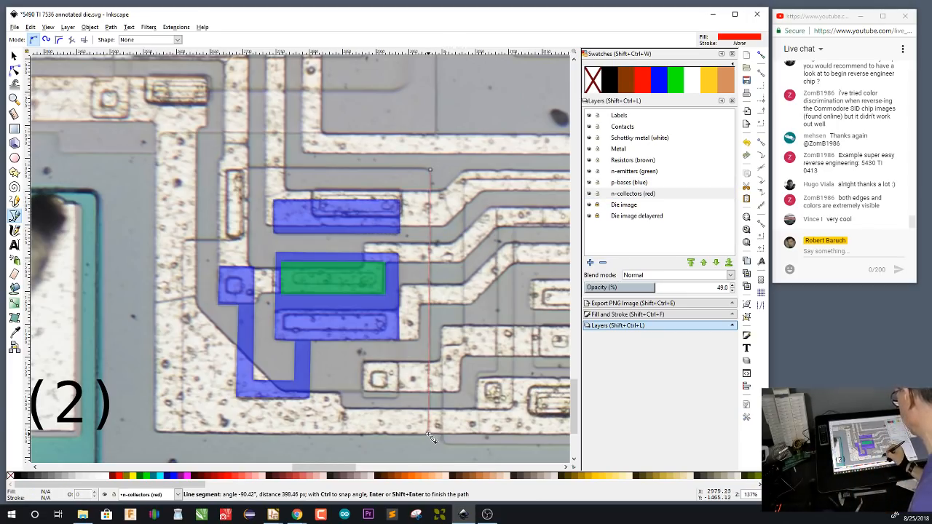
click(429, 431)
click(182, 431)
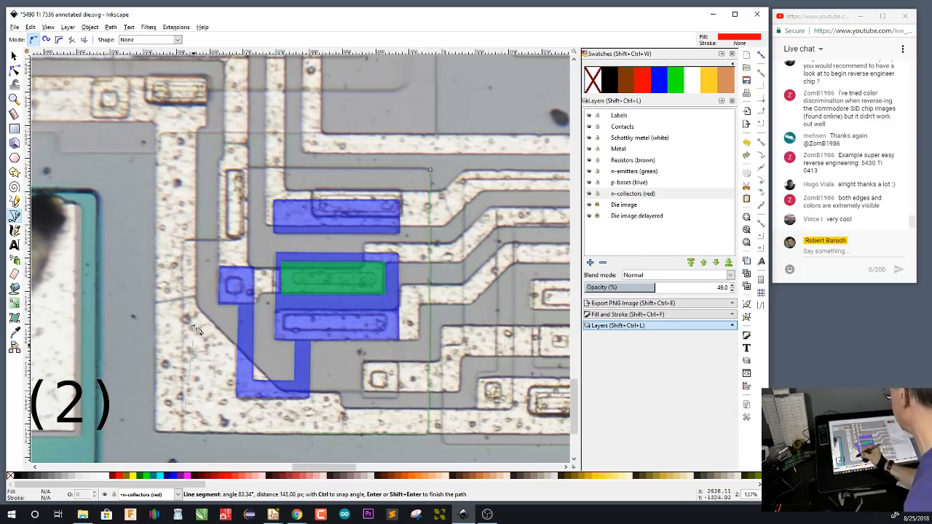
click(182, 241)
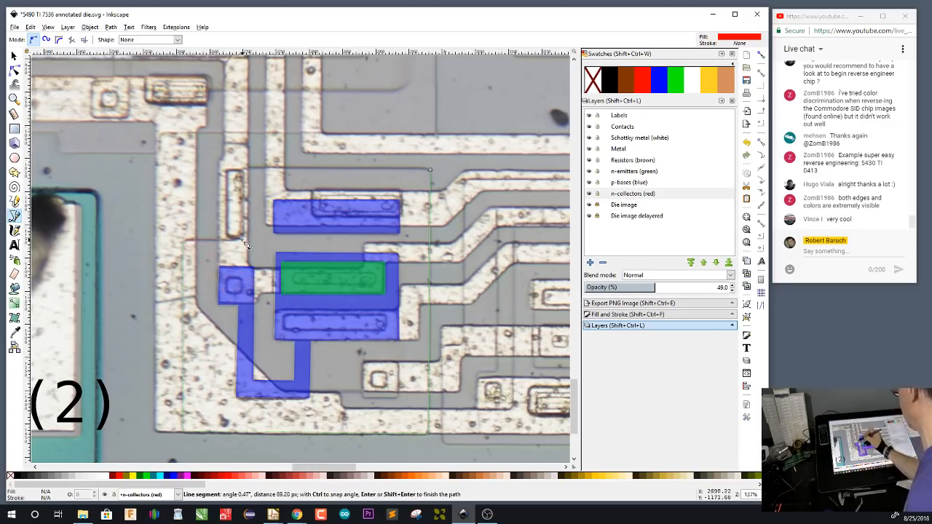
click(244, 240)
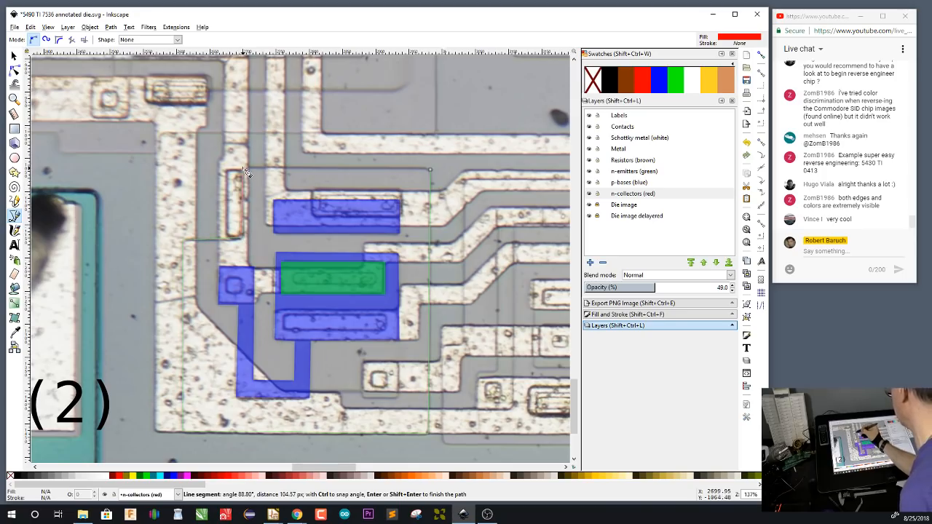
click(242, 169)
click(431, 169)
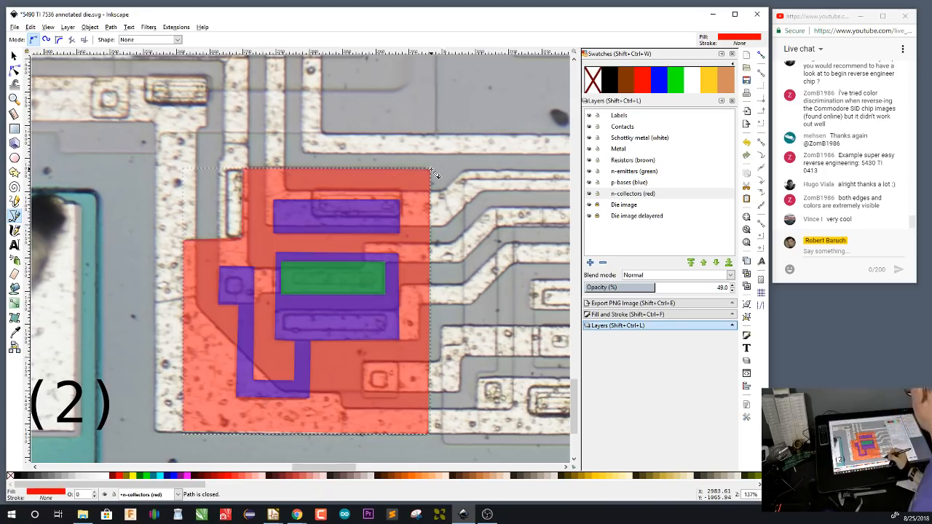
Draw a green rectangle about 58 by 48 px on the n-emitters layer over the small square contact right of the finished collector
drag(541, 407, 384, 396)
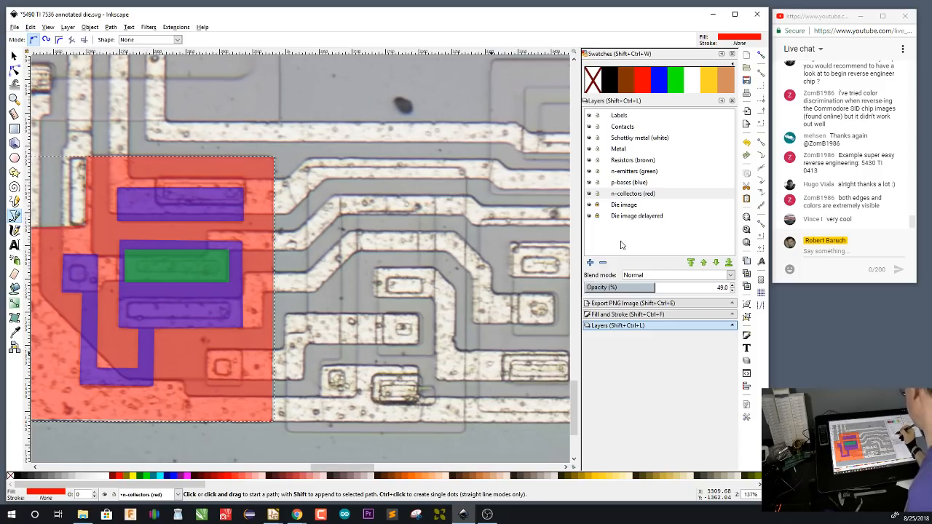
click(639, 173)
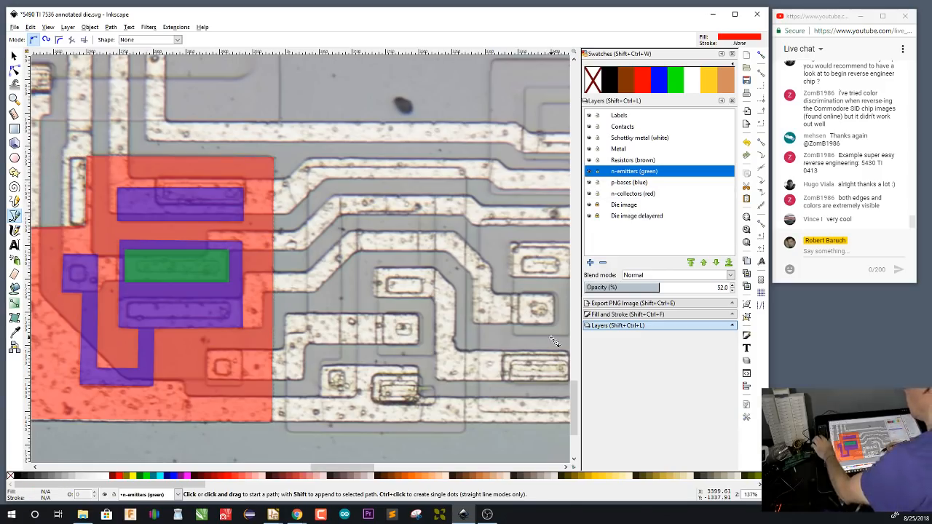
key(r)
drag(383, 314, 422, 344)
click(675, 78)
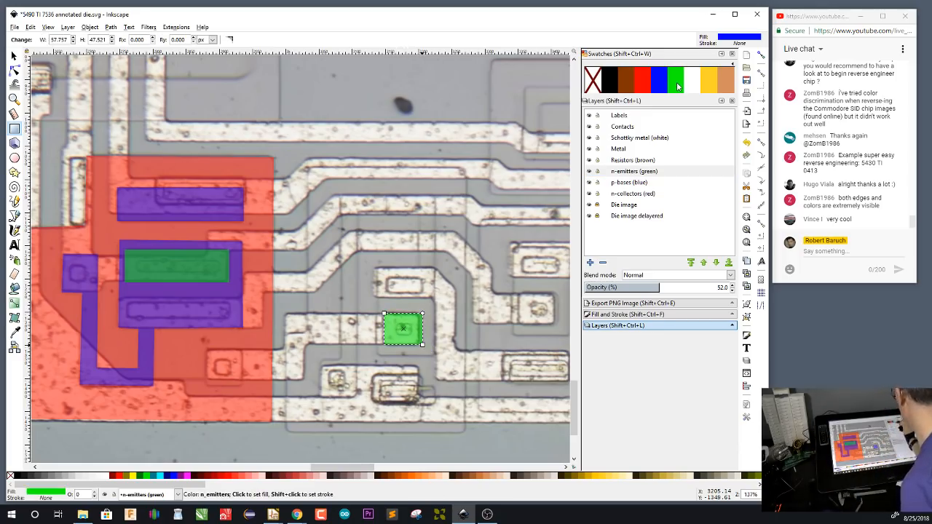
On the p-bases layer, trace a closed blue base around the new emitter and the contact above, looping over to the small lower-left contact
click(637, 184)
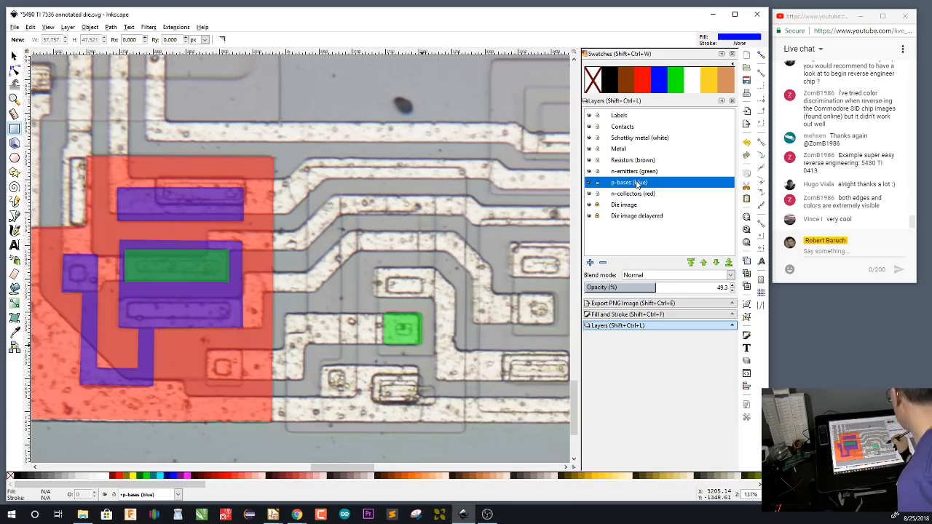
key(b)
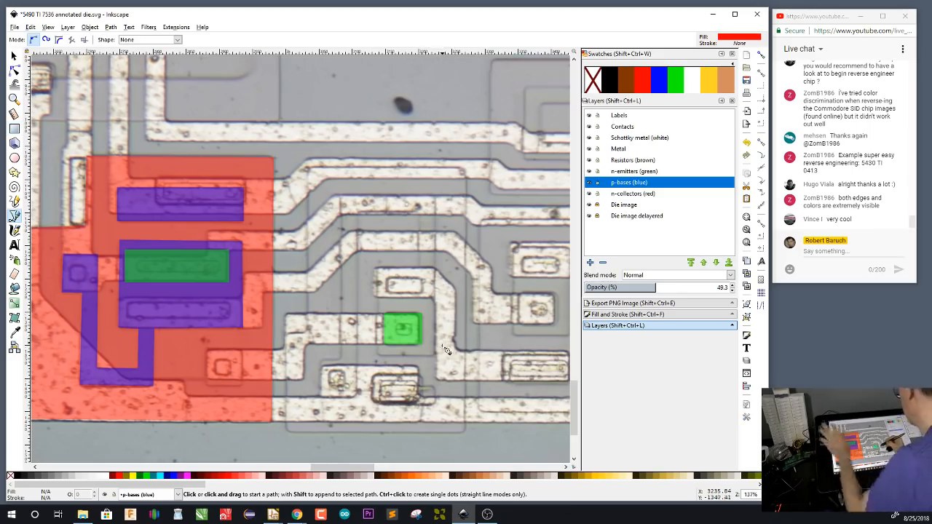
click(436, 355)
click(436, 201)
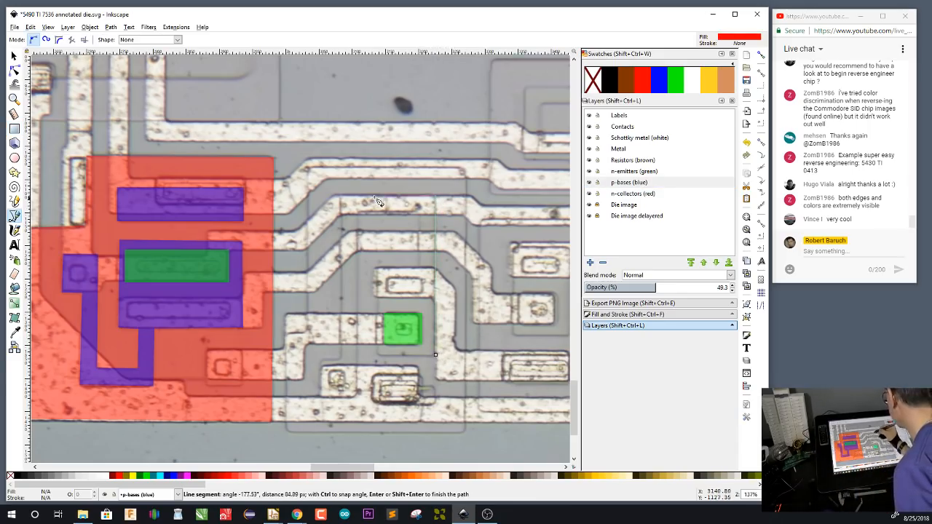
click(340, 197)
click(341, 361)
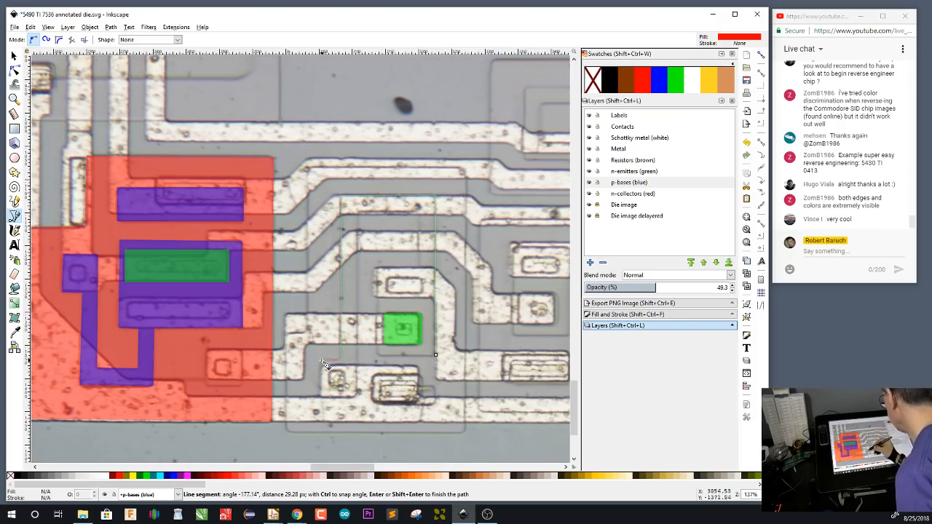
click(321, 360)
click(321, 396)
click(356, 395)
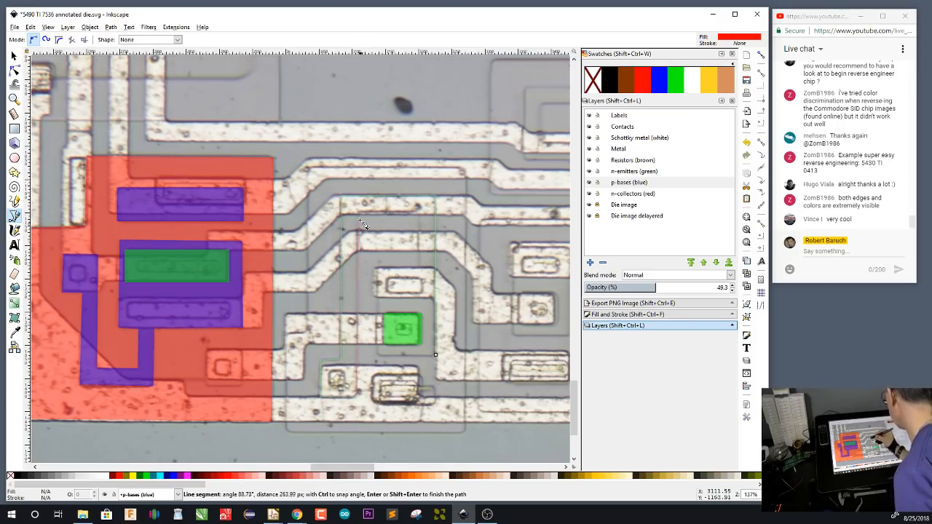
click(357, 212)
click(419, 212)
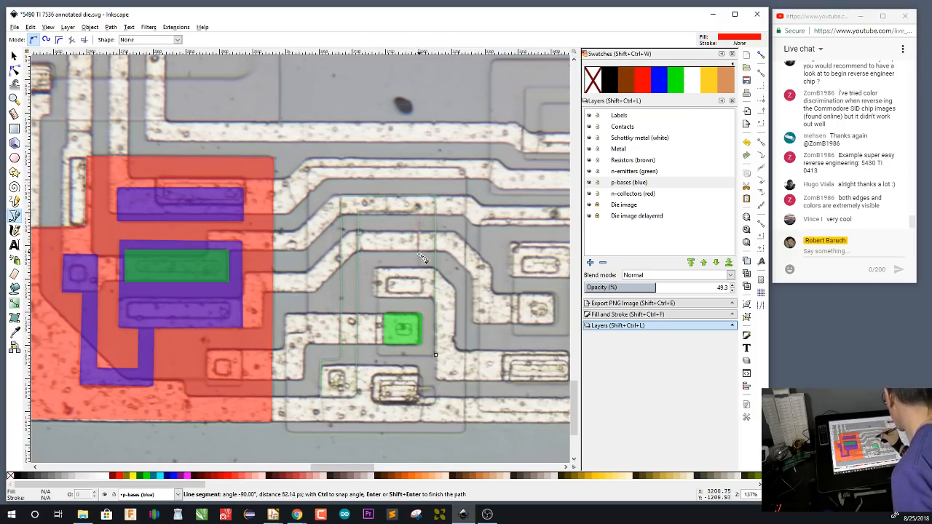
click(420, 268)
click(378, 268)
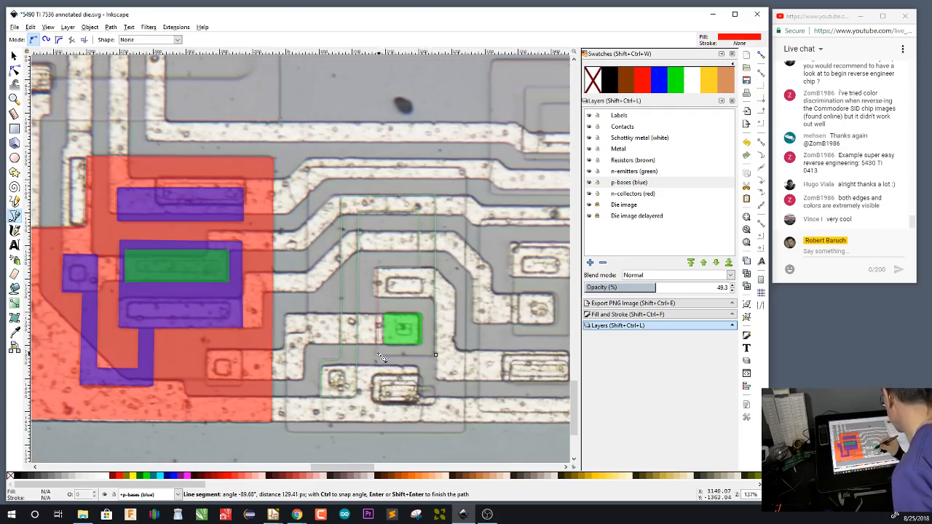
click(378, 355)
click(435, 355)
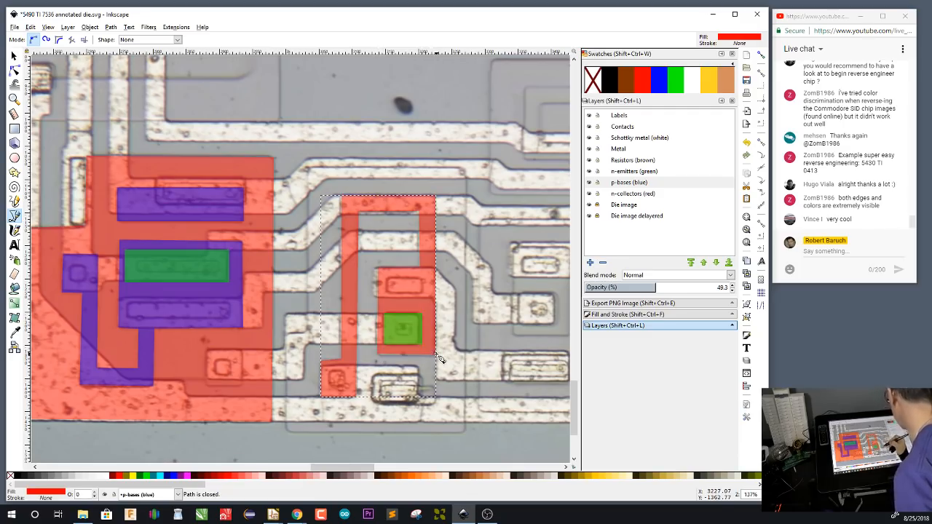
click(655, 83)
On the n-collectors layer, trace a closed red region around the looped base and the lower contact, with a notch along its upper-left side
click(635, 195)
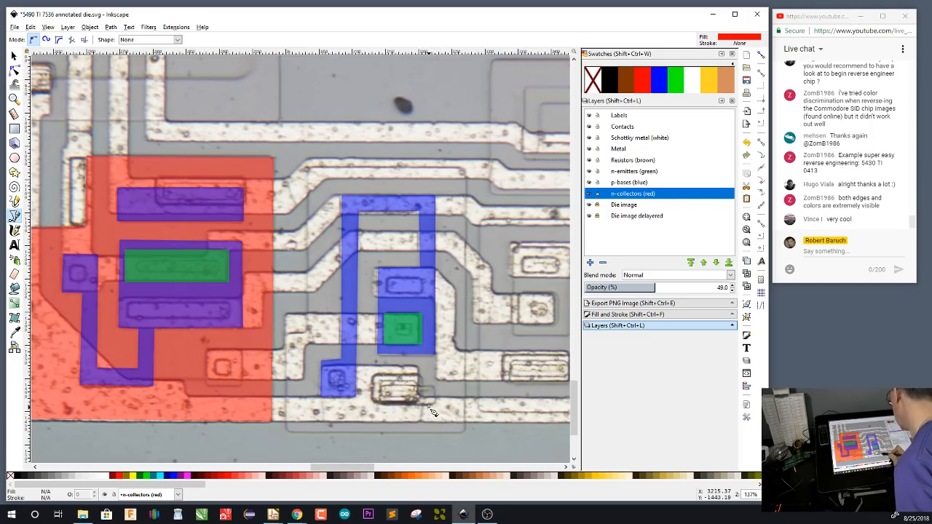
click(466, 169)
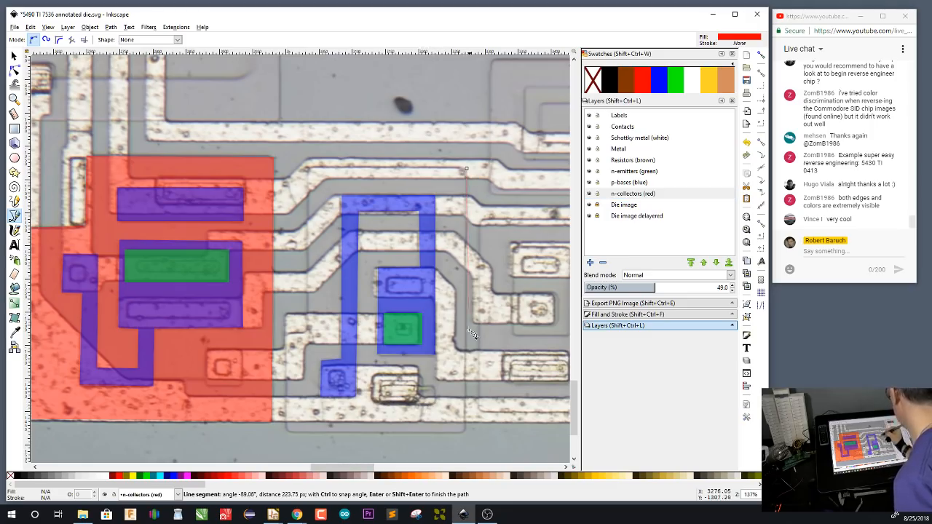
click(466, 431)
click(286, 433)
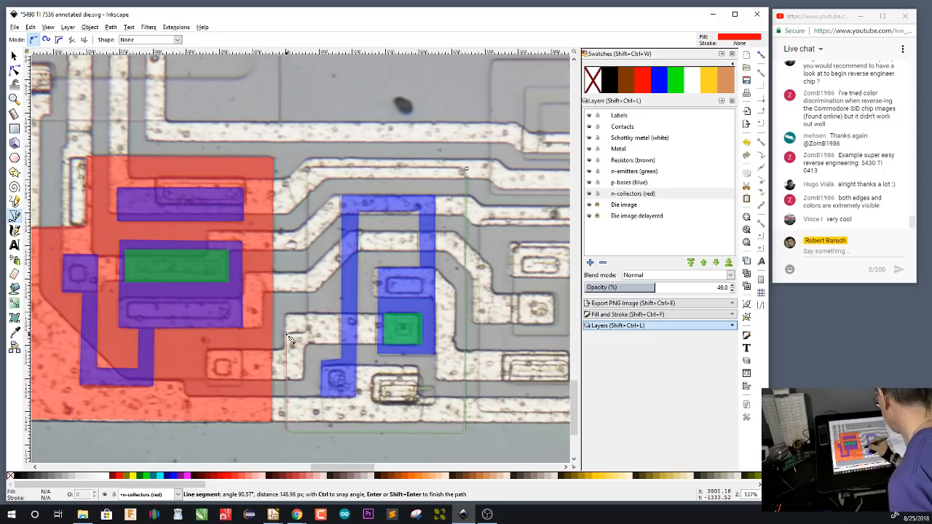
click(286, 333)
click(306, 332)
click(308, 169)
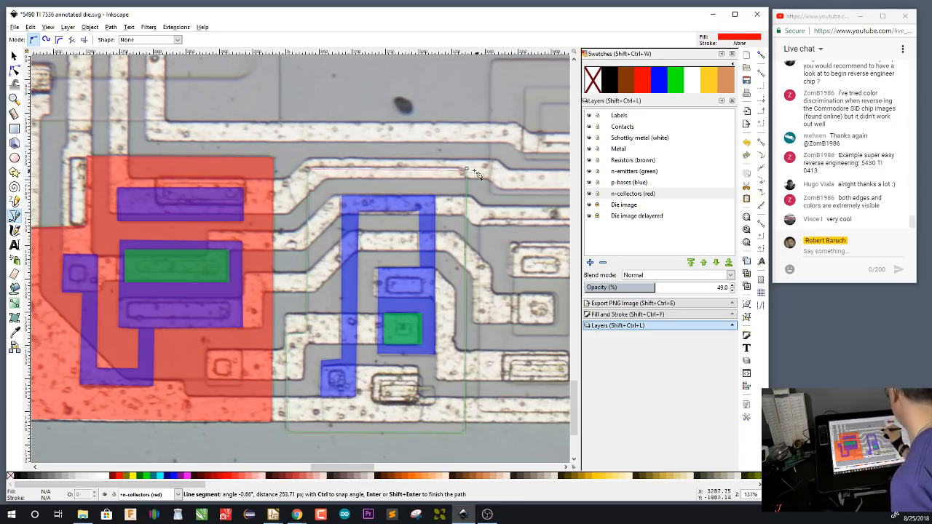
click(466, 169)
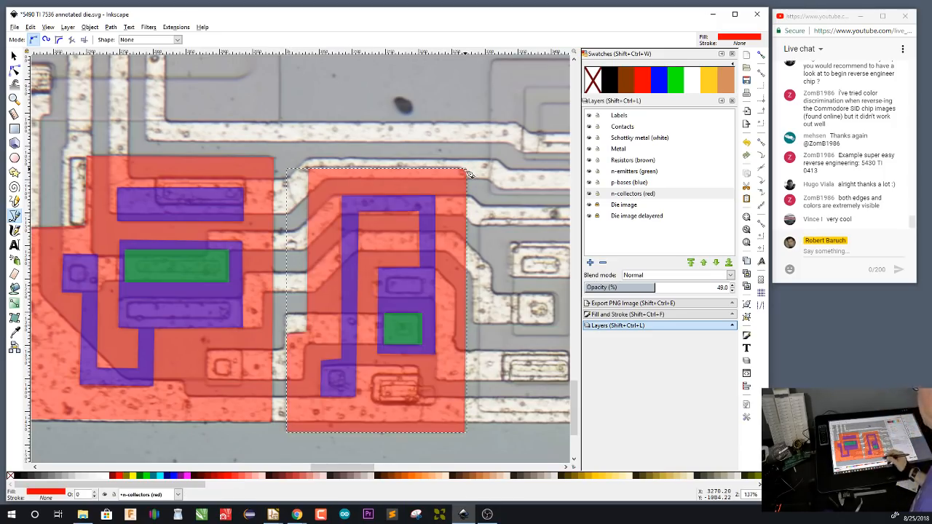
Draw a green rectangle about 58 by 47 px on the n-emitters layer over the square contact right of the second collector
drag(501, 409, 367, 394)
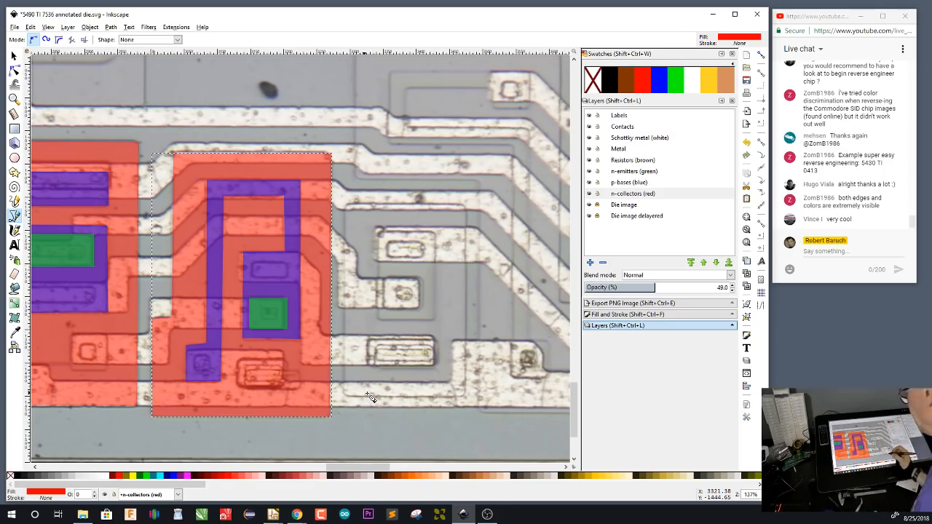
click(648, 175)
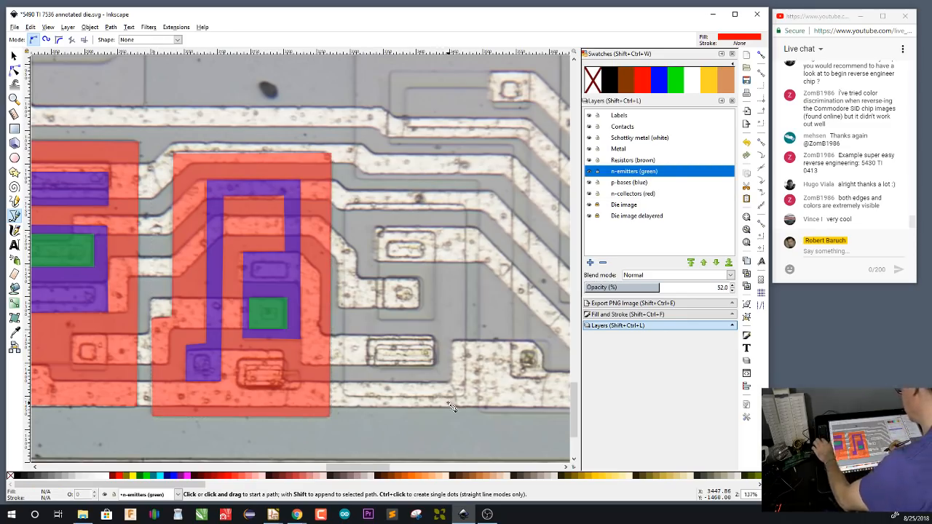
key(r)
drag(384, 278, 423, 309)
click(676, 78)
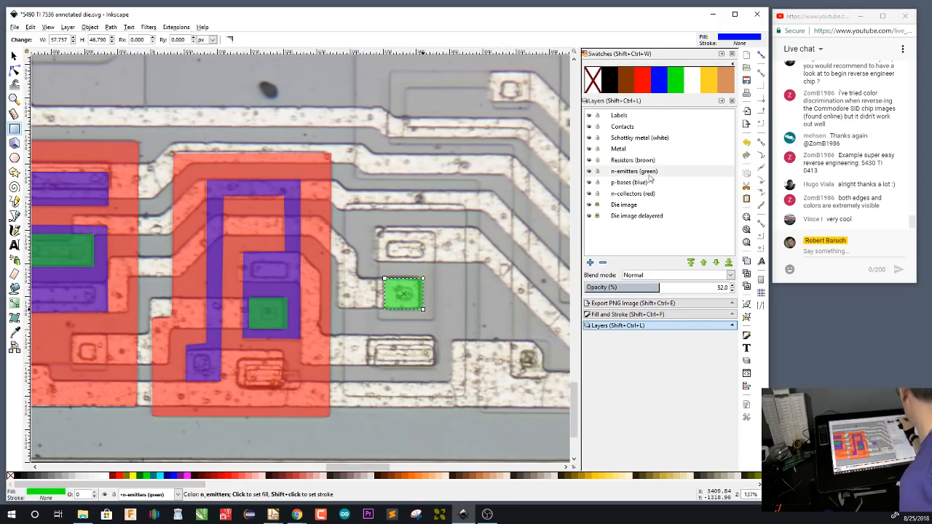
Draw a blue base about 85 by 135 px around that emitter and the contact above, and a red collector about 181 by 291 px enclosing them
click(630, 182)
drag(378, 232, 436, 320)
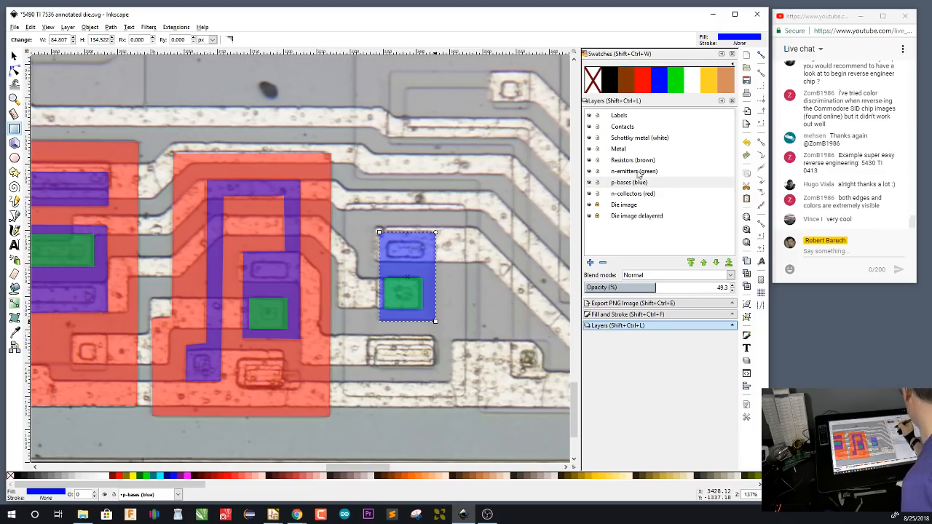
click(639, 194)
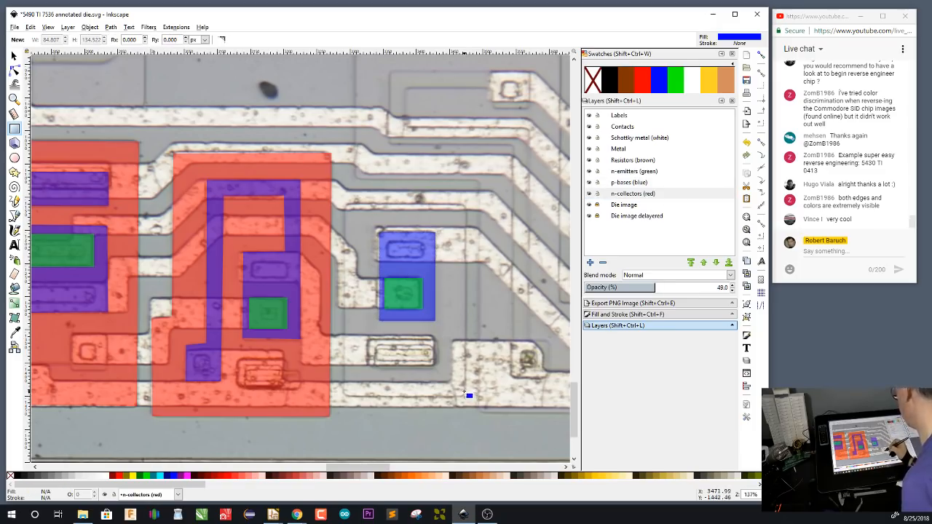
drag(345, 205, 465, 397)
click(638, 85)
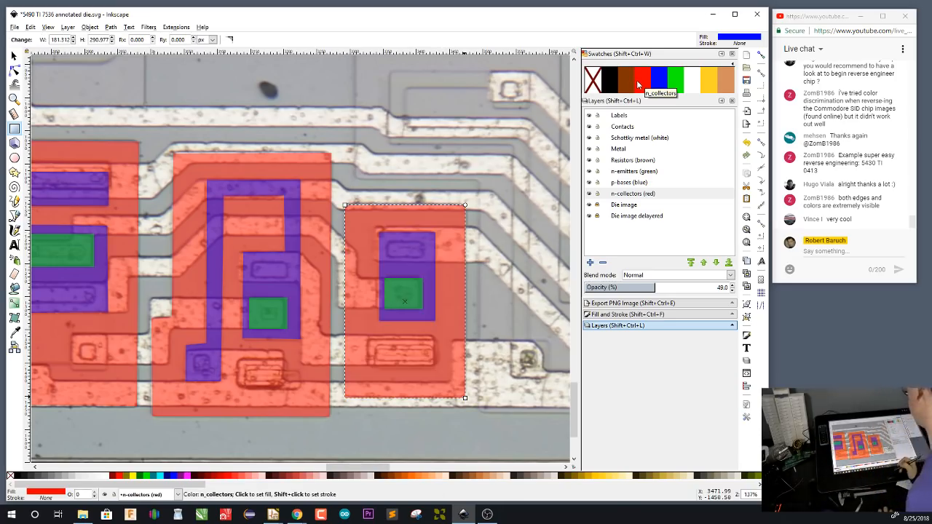
Farther right, draw a green rectangle about 54 by 49 px on the n-emitters layer over the square contact inside the U-shaped metal trace
drag(525, 344, 427, 351)
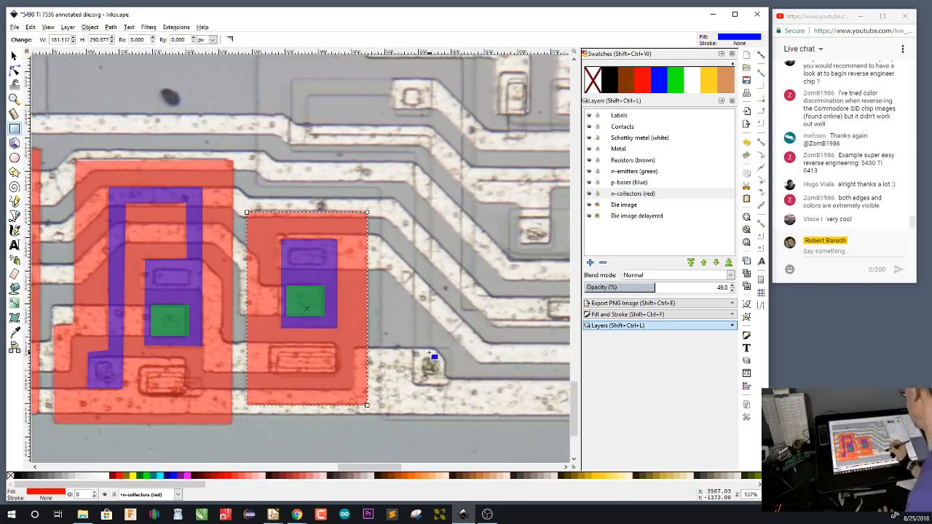
drag(506, 344, 409, 398)
drag(488, 412, 345, 412)
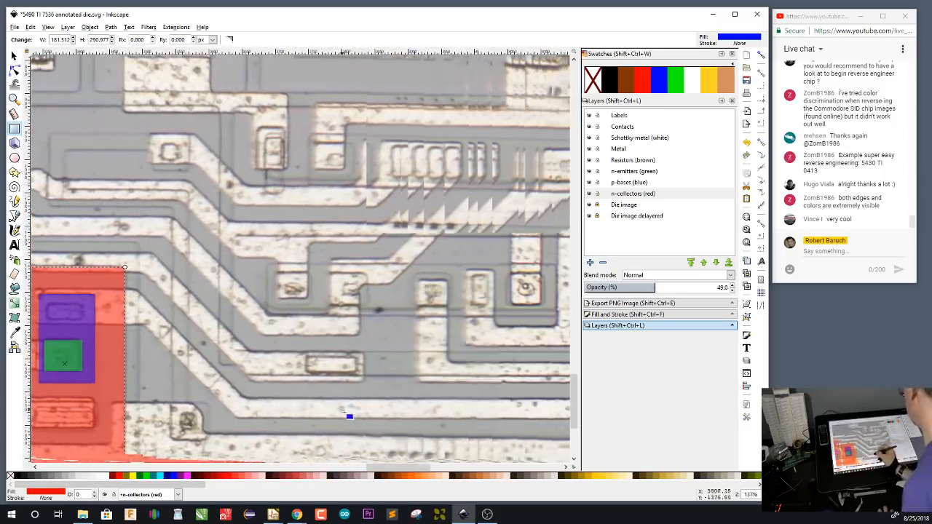
drag(473, 424, 309, 428)
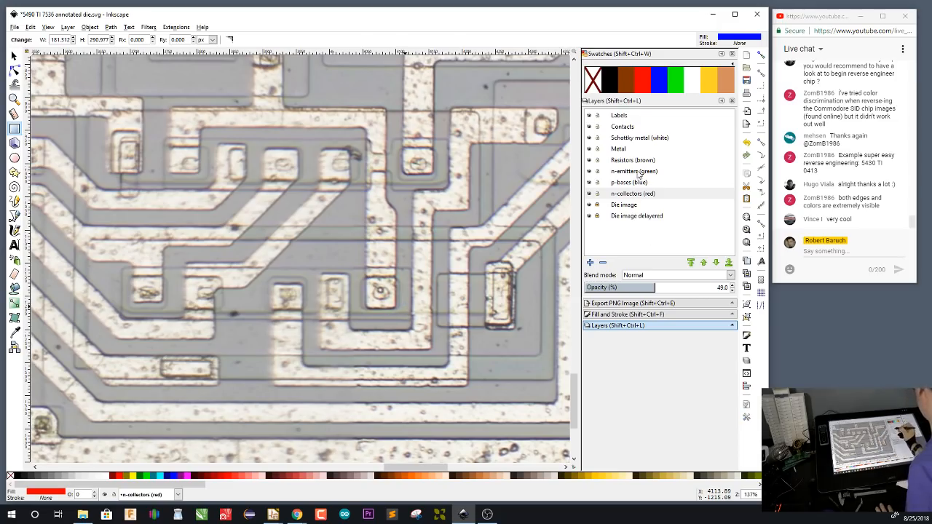
click(644, 173)
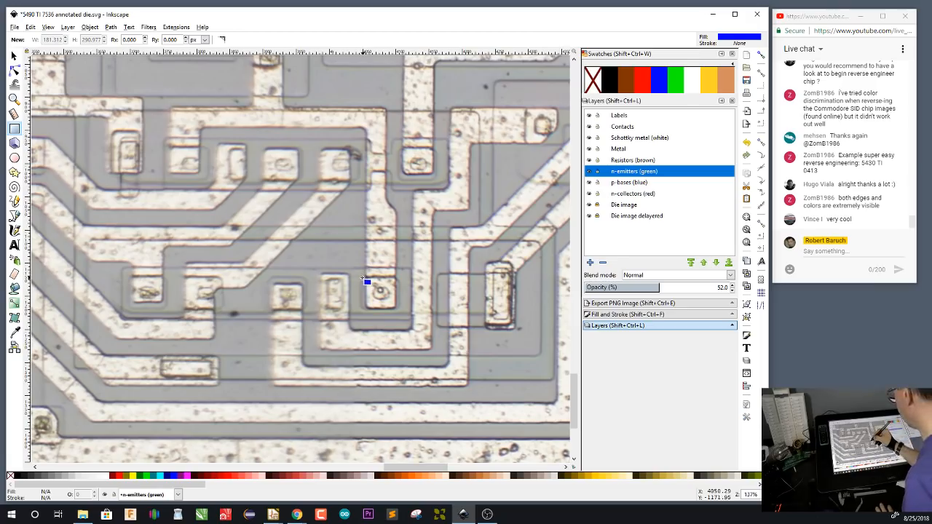
drag(362, 276, 400, 311)
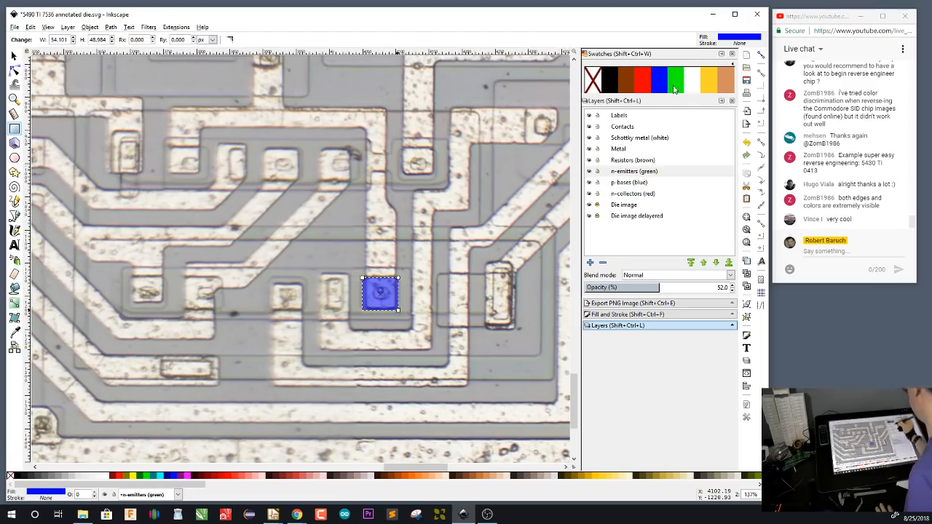
click(677, 86)
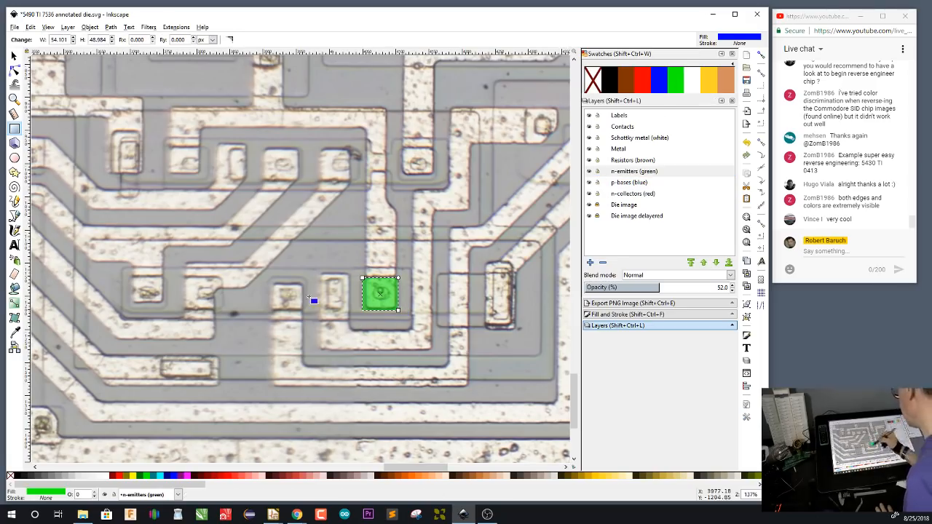
On the n-emitters layer, draw three green rectangles about 55 by 50 px over the square contacts left of the existing emitter, skipping the narrow one
drag(270, 278, 307, 312)
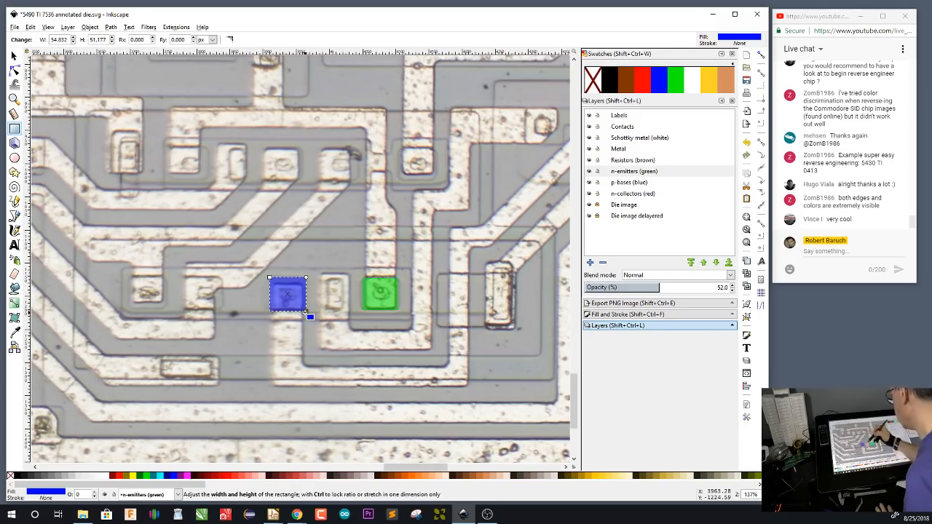
click(678, 86)
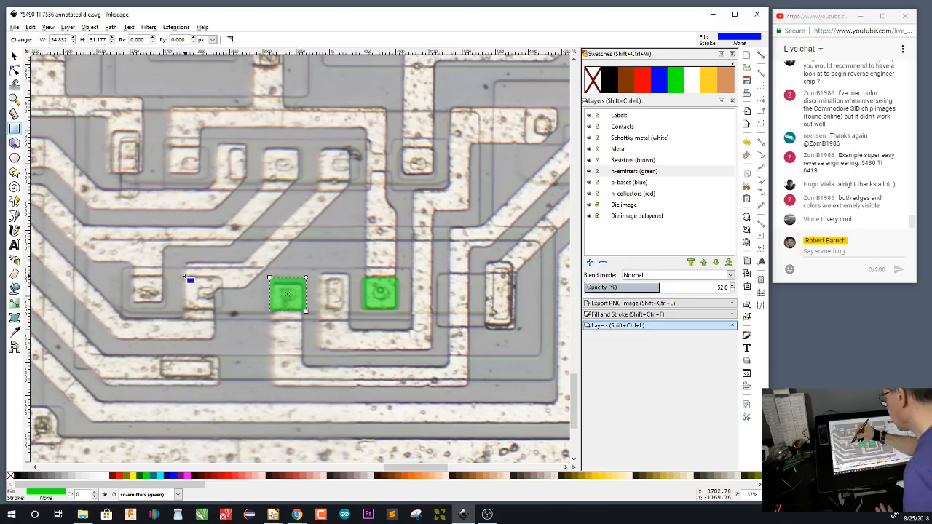
drag(186, 276, 222, 309)
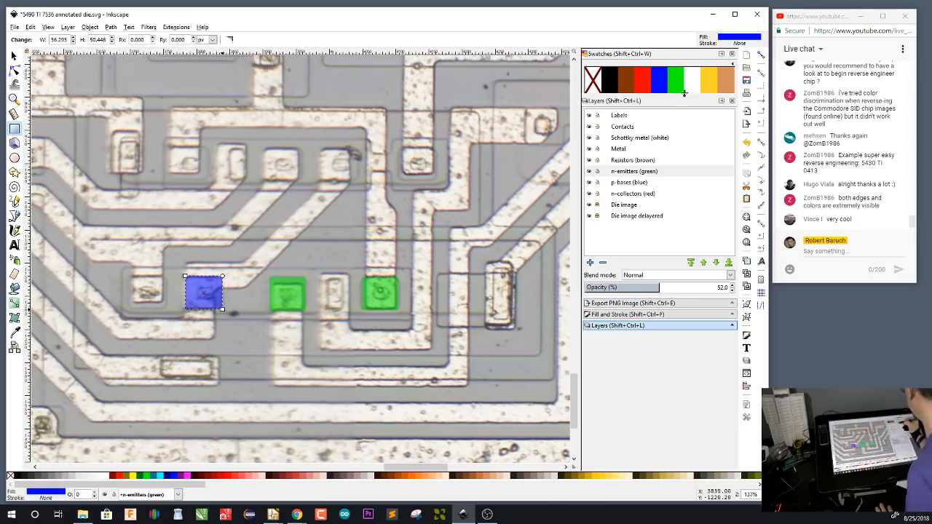
click(682, 88)
drag(131, 276, 166, 310)
click(677, 87)
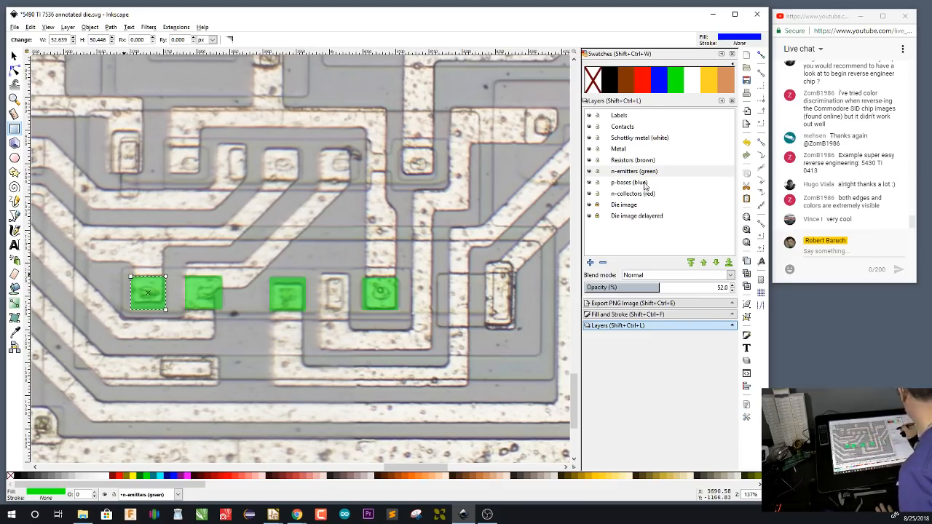
Draw a blue base about 457 by 77 px on the p-bases layer, enclosing the four emitters and the narrow contact between them
click(644, 183)
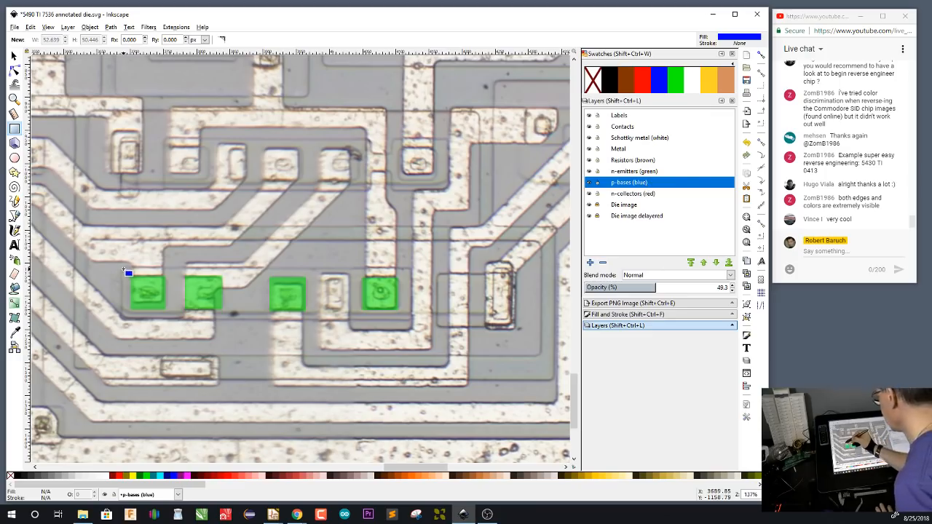
mouse_move(122, 269)
mouse_down()
mouse_move(280, 322)
mouse_move(413, 321)
mouse_up()
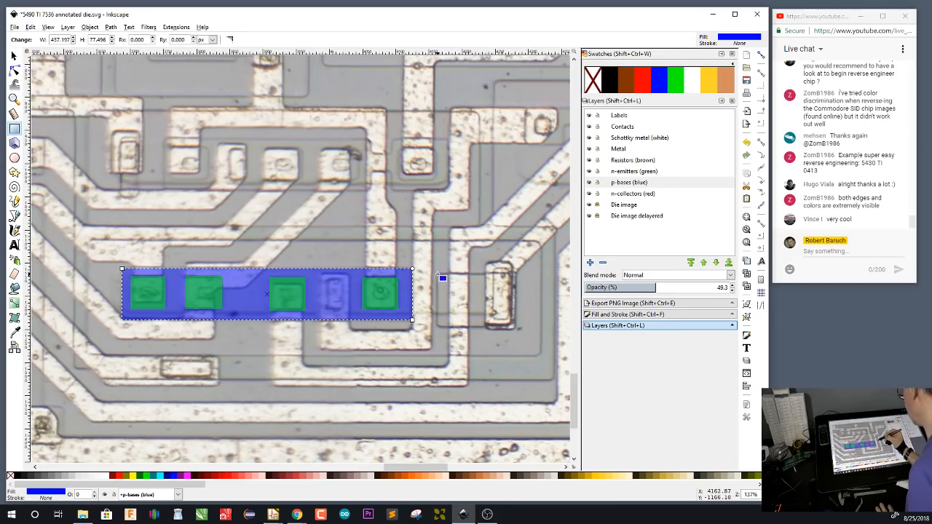
mouse_move(437, 274)
mouse_down()
mouse_move(515, 329)
mouse_move(467, 333)
mouse_move(516, 328)
mouse_up()
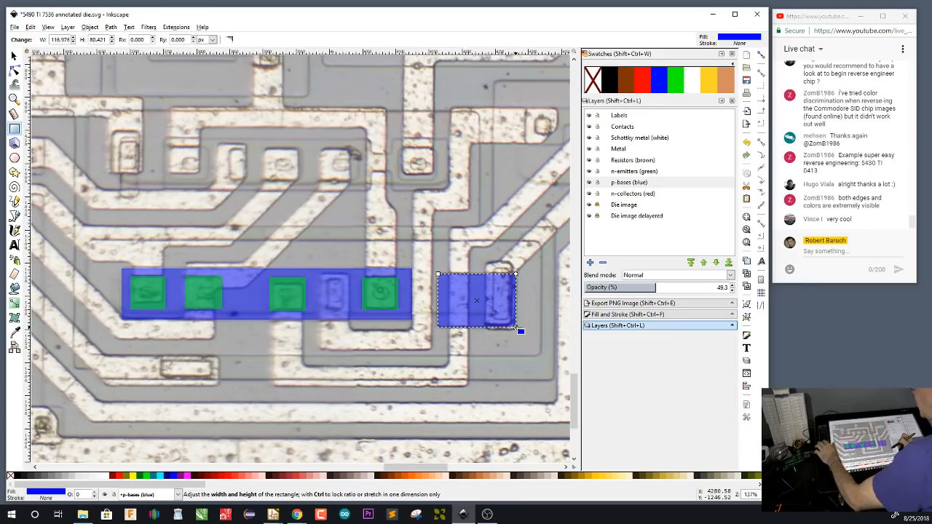
key(s)
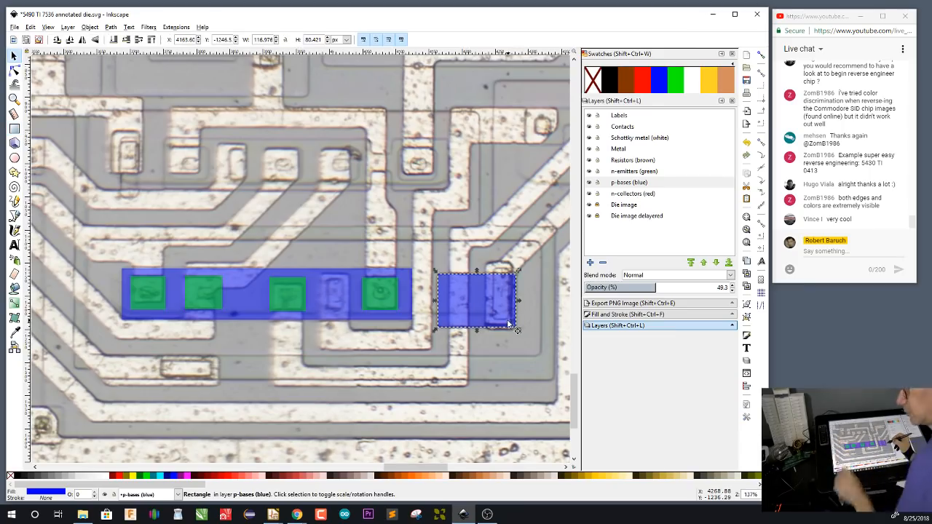
key(Delete)
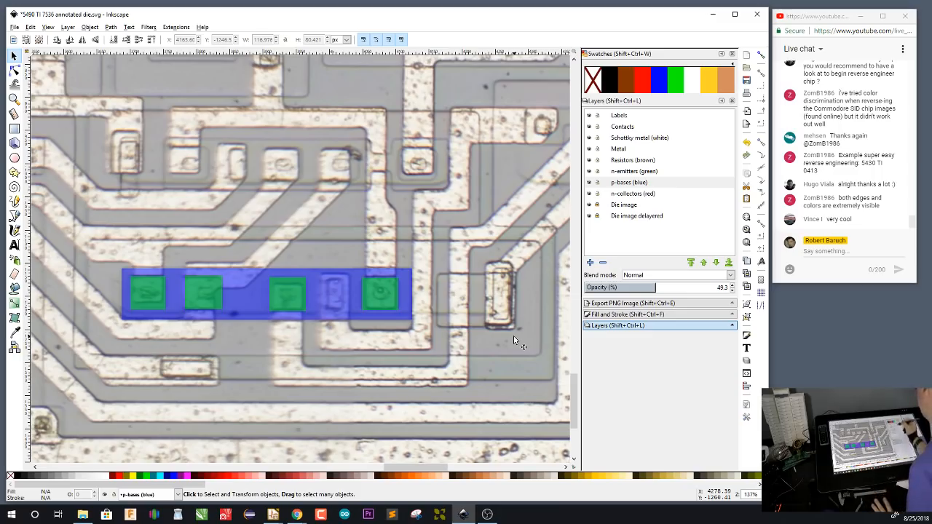
Draw a red collector about 681 by 176 px on the n-collectors layer, enclosing the long base and the tall contact to its right
click(642, 194)
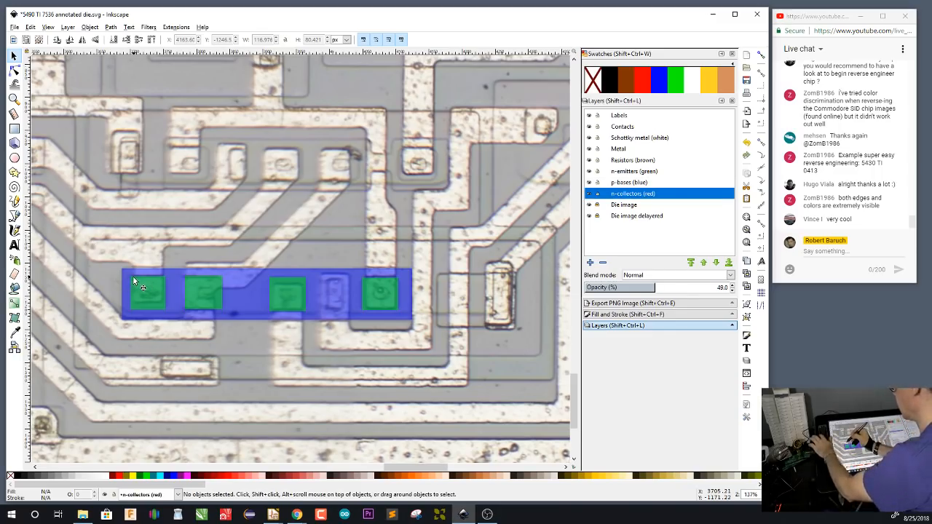
key(r)
drag(88, 240, 541, 357)
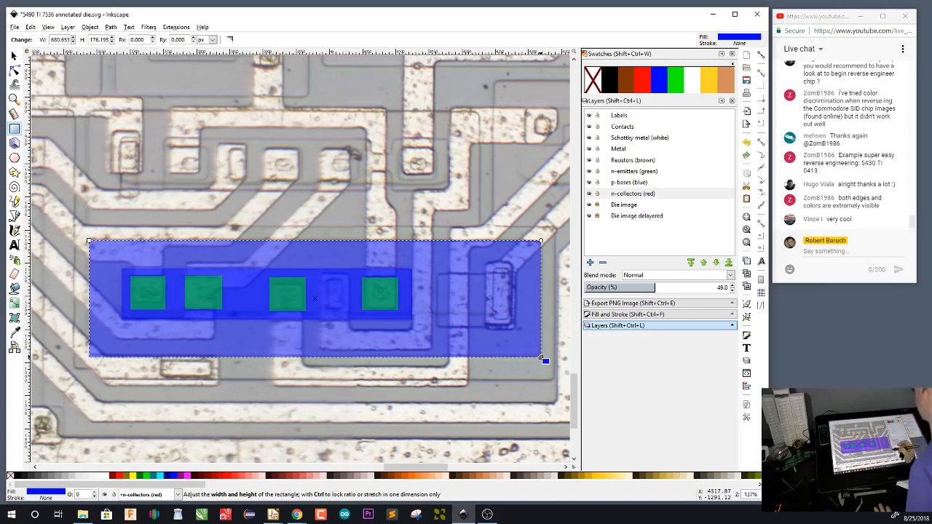
click(641, 80)
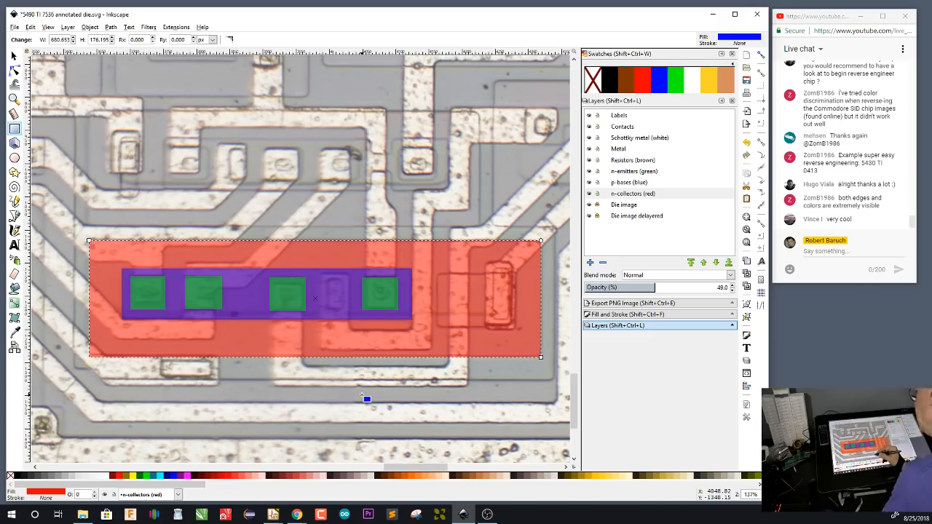
On the n-emitters layer, draw three green rectangles about 50 to 58 px wide over the square contacts in the row above the large collector
drag(499, 191, 512, 247)
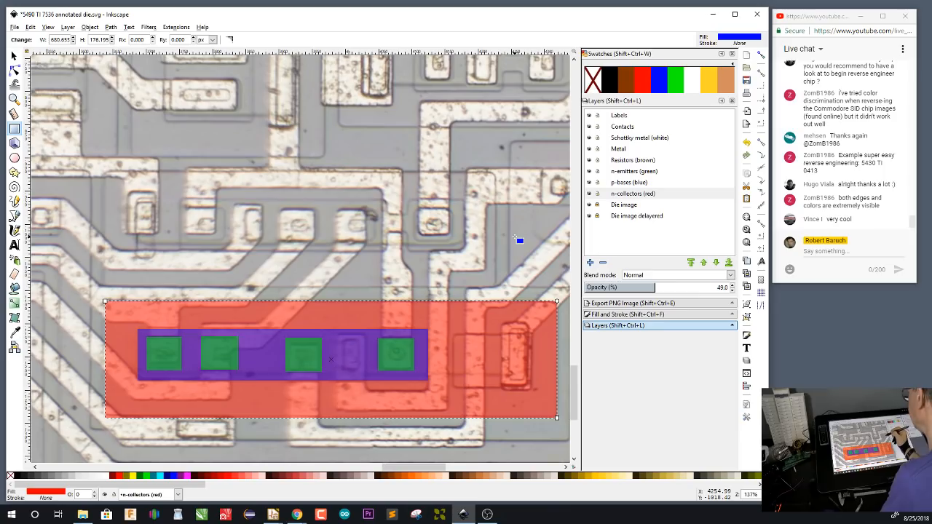
click(645, 172)
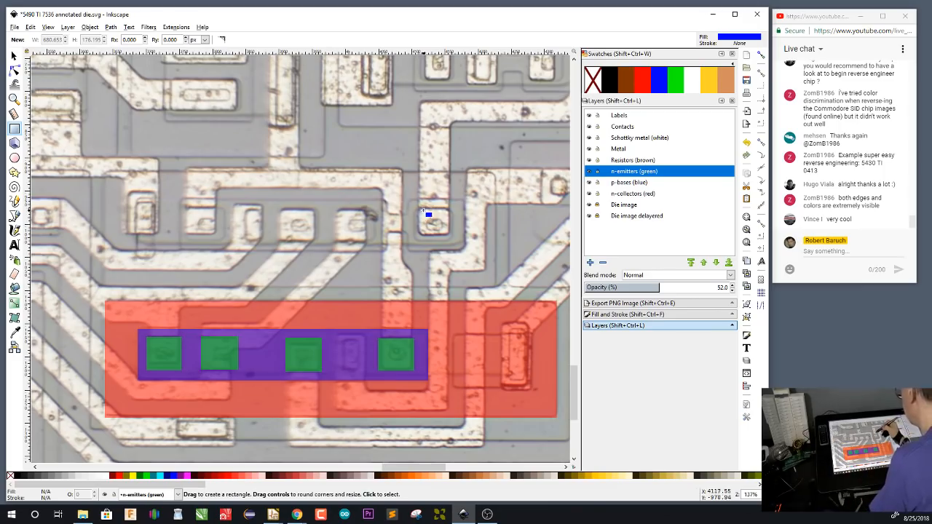
drag(416, 210, 450, 241)
click(675, 84)
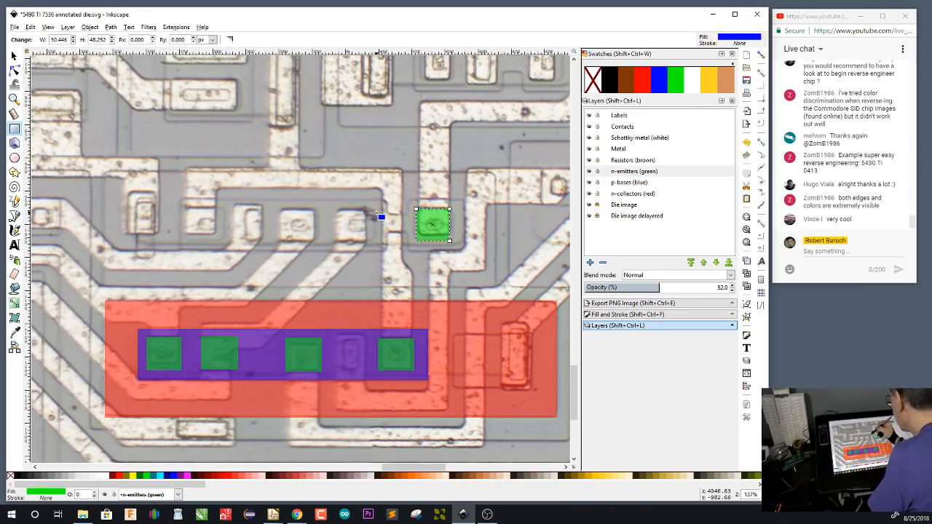
drag(375, 212, 336, 241)
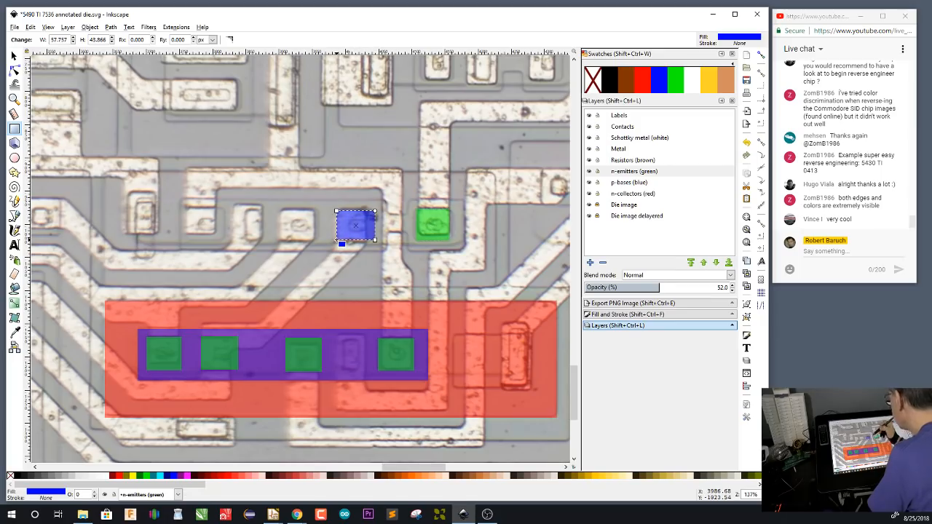
click(678, 84)
drag(280, 209, 318, 242)
click(677, 80)
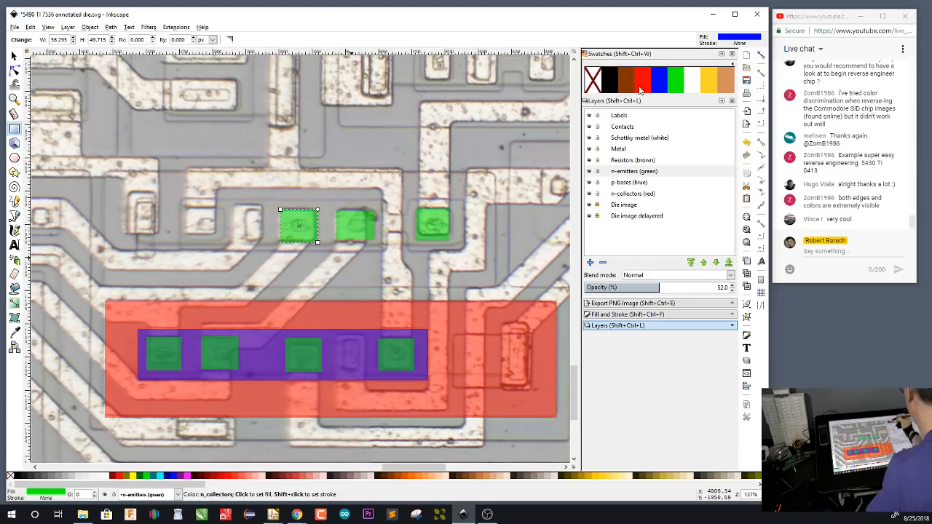
On the Contacts layer, draw a small black rectangle inside each of the three new emitters above the large collector
click(633, 129)
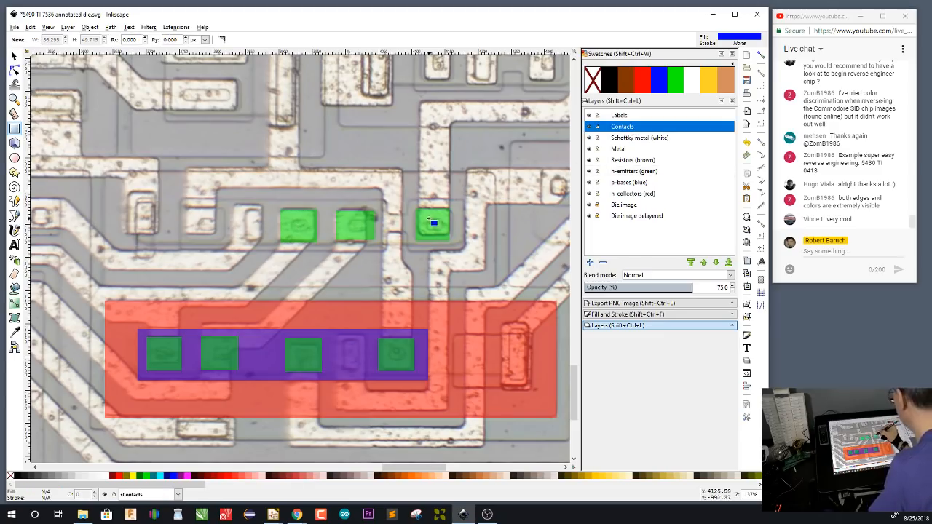
drag(429, 219, 443, 233)
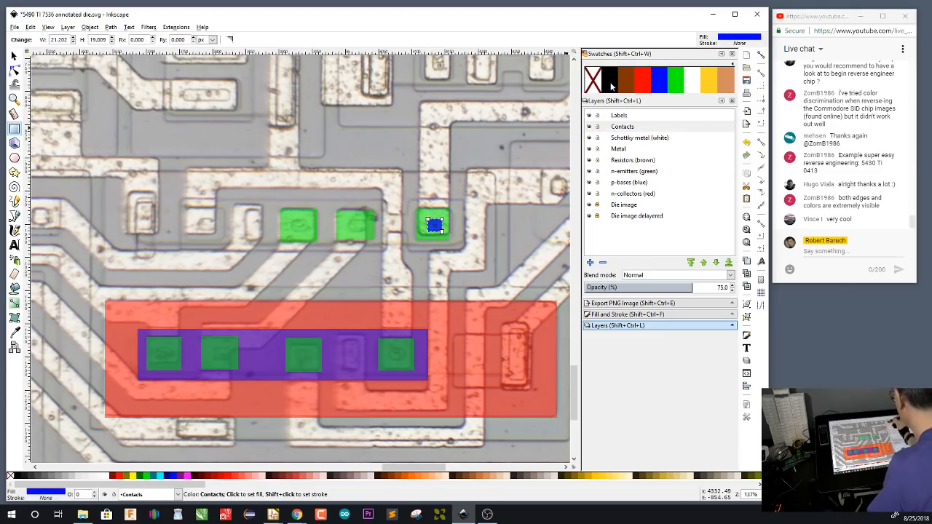
drag(350, 220, 367, 232)
drag(292, 220, 311, 235)
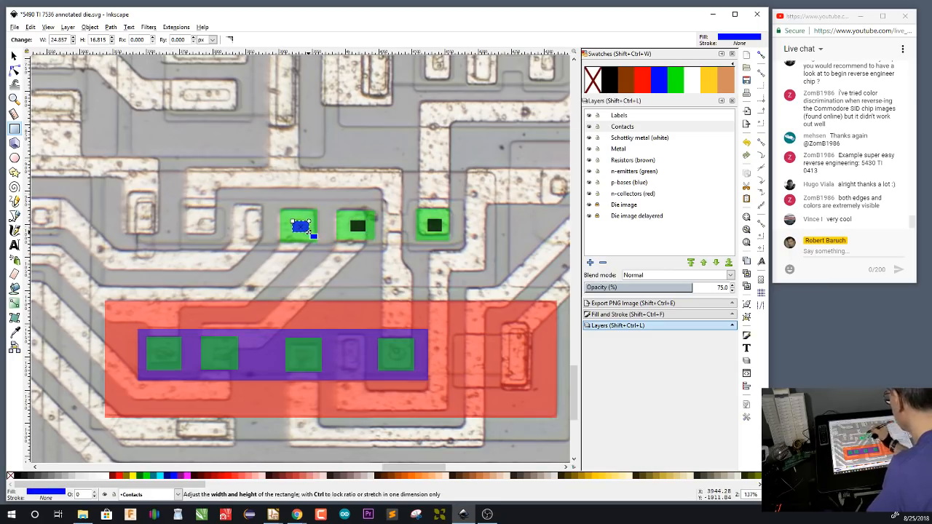
click(609, 87)
Draw black contact rectangles over the three contacts left of those emitters and over the one at the far right end of the upper metal trace
mouse_move(246, 209)
mouse_down()
mouse_move(261, 220)
mouse_move(261, 240)
mouse_up()
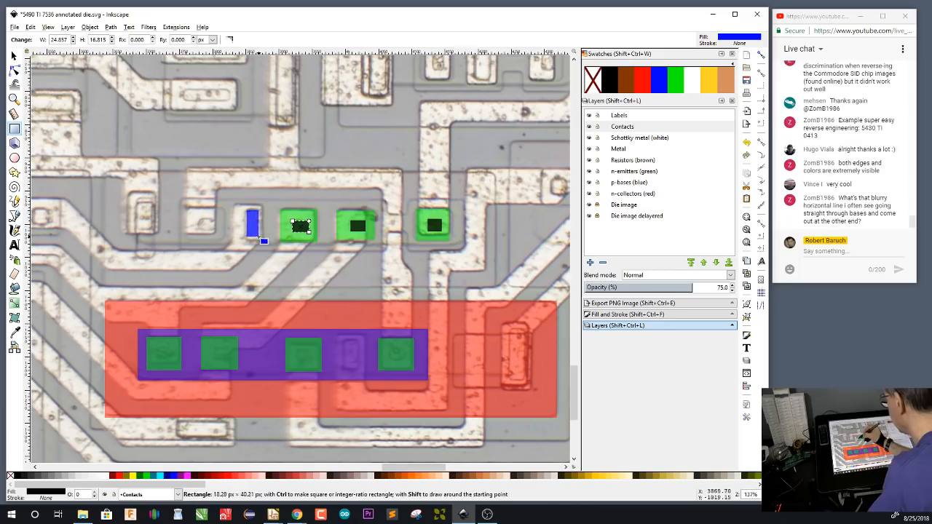
click(608, 84)
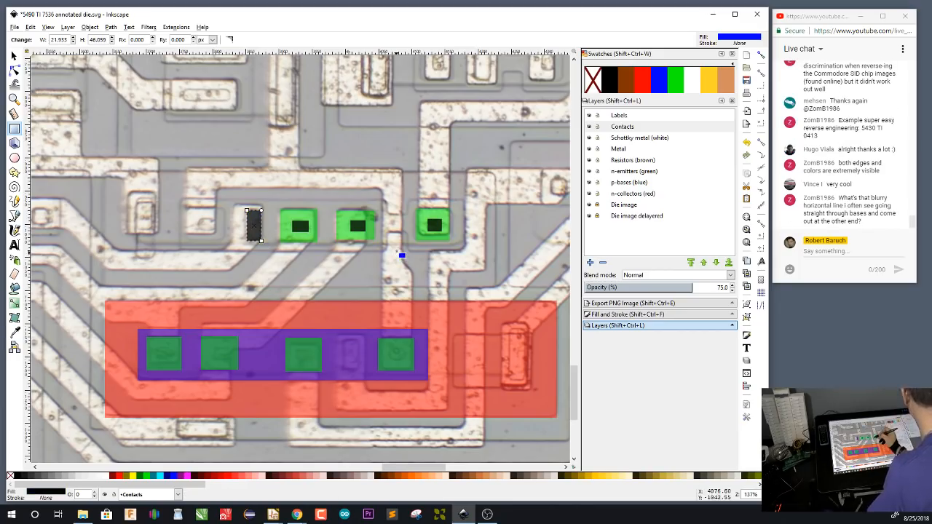
drag(199, 219, 217, 233)
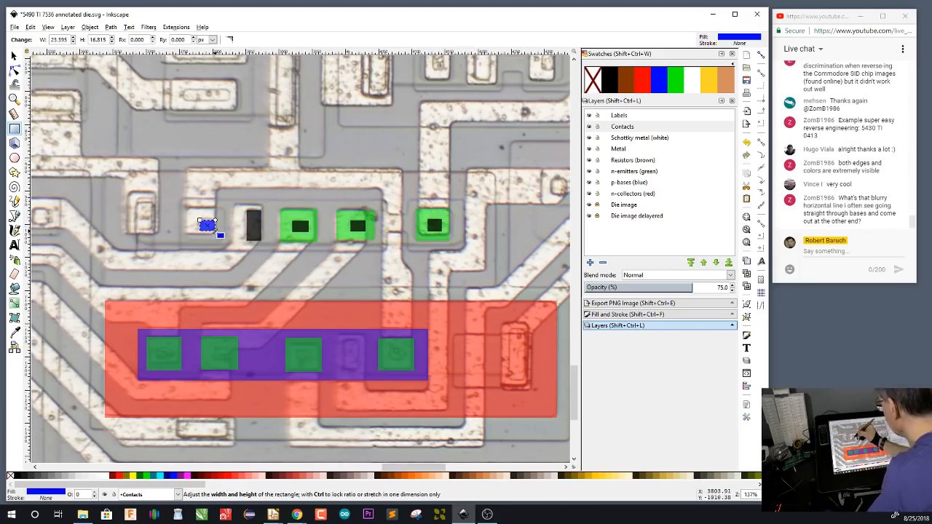
click(612, 81)
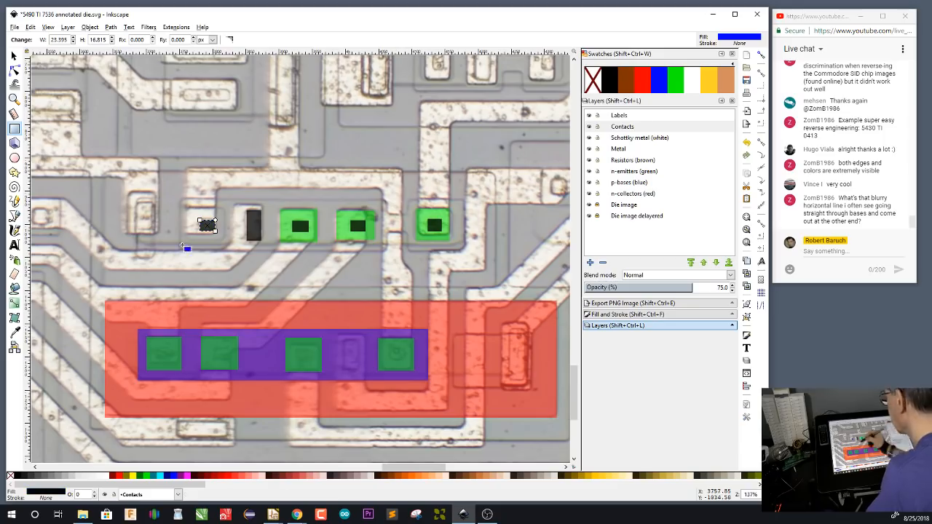
drag(144, 209, 153, 233)
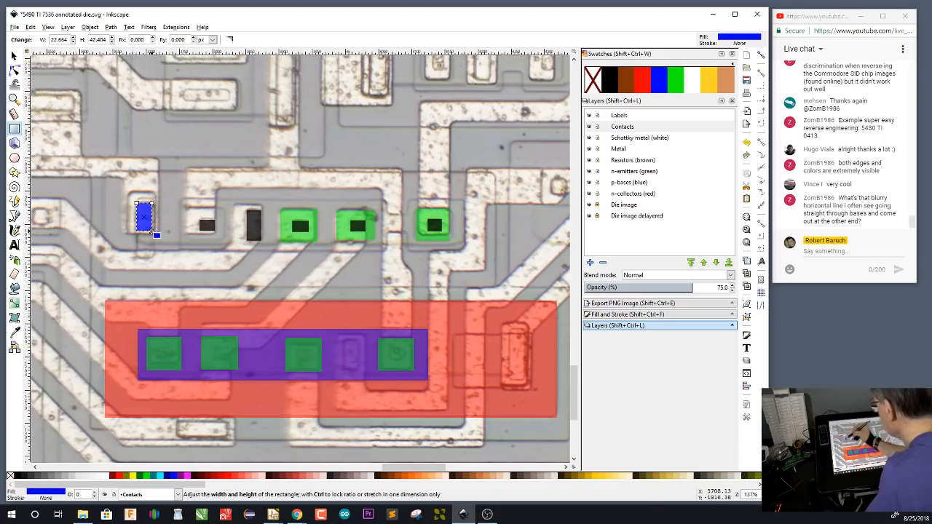
click(608, 84)
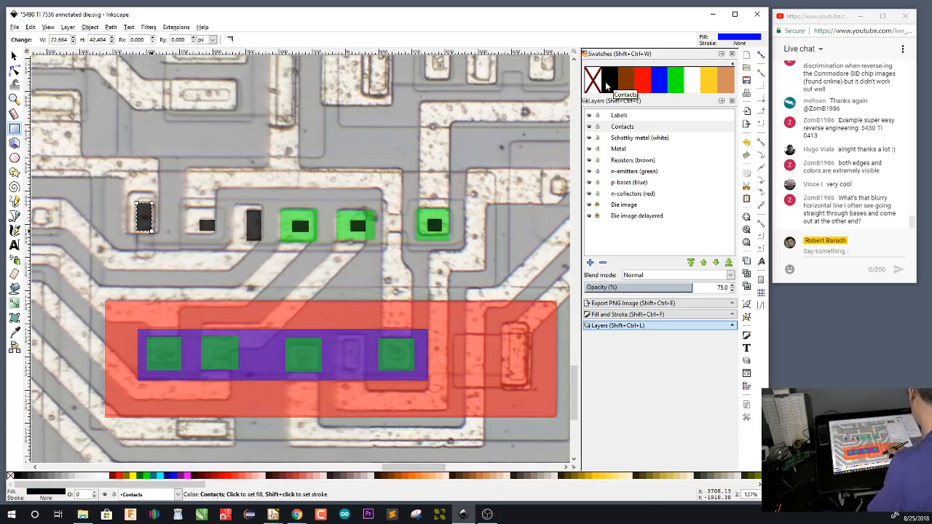
drag(552, 178, 567, 195)
click(613, 85)
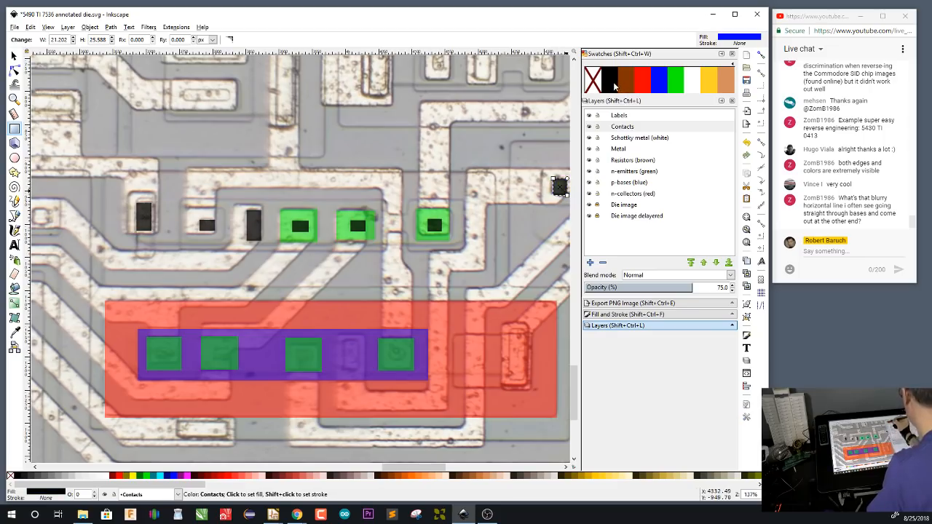
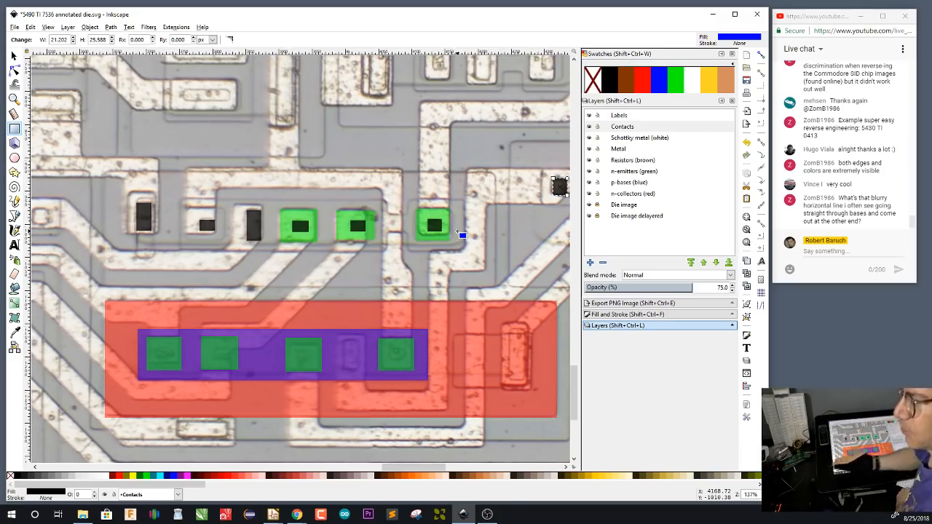
Switch to the Windows Ink Sketchpad and clear the old resistor sketch
click(897, 517)
click(875, 276)
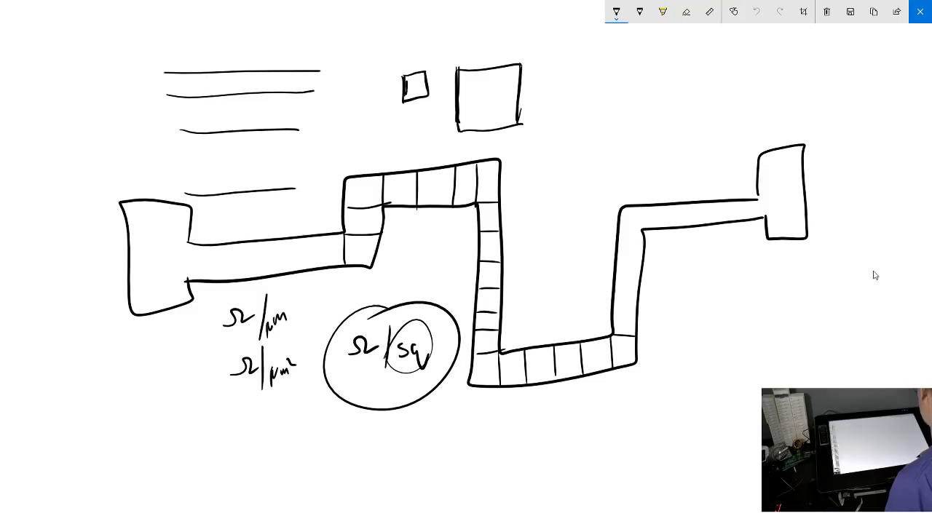
click(828, 12)
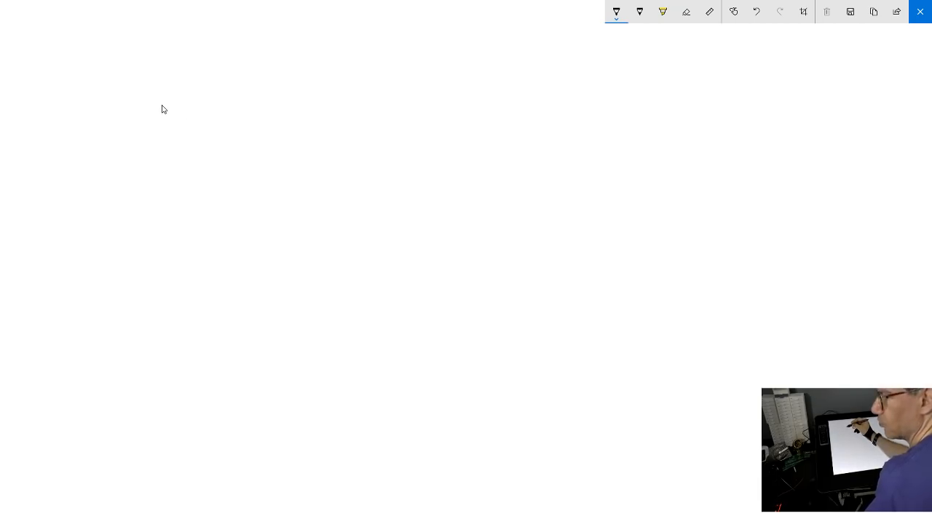
Sketch a transistor cross-section as four nested regions marked p, n, p and n from the outer substrate inward
mouse_move(114, 98)
mouse_down()
mouse_move(115, 226)
mouse_move(440, 229)
mouse_move(474, 86)
mouse_up()
mouse_move(436, 215)
mouse_down()
mouse_move(437, 235)
mouse_move(436, 220)
mouse_up()
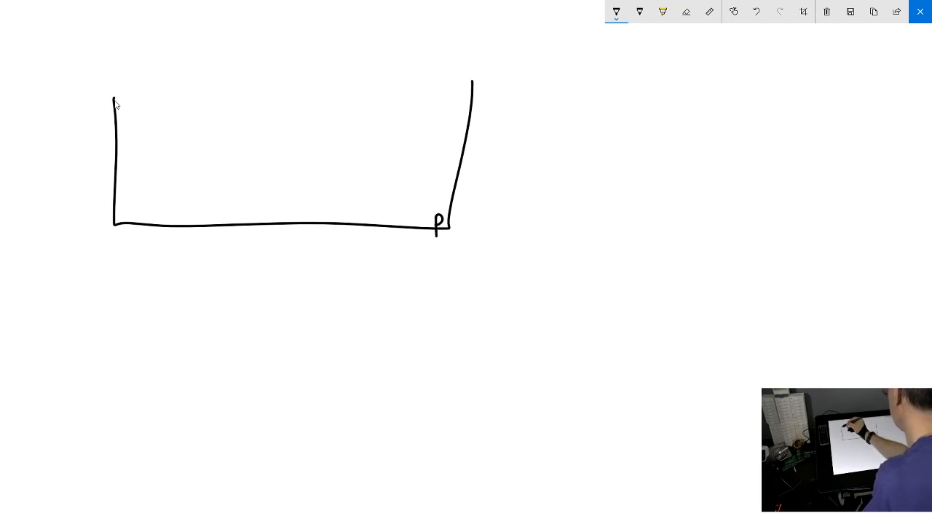
mouse_move(114, 99)
mouse_down()
mouse_move(292, 75)
mouse_move(473, 86)
mouse_up()
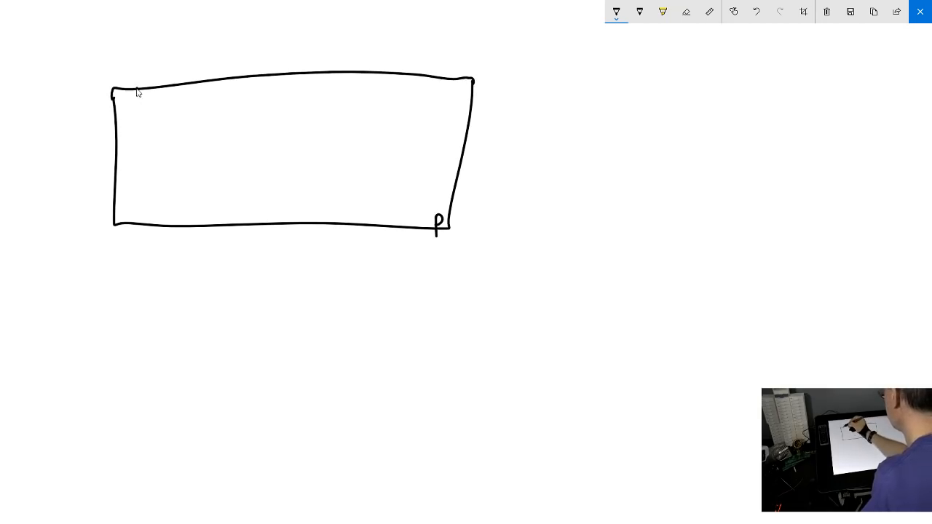
mouse_move(136, 89)
mouse_down()
mouse_move(145, 186)
mouse_move(435, 192)
mouse_move(454, 80)
mouse_move(447, 92)
mouse_up()
mouse_move(182, 84)
mouse_down()
mouse_move(180, 151)
mouse_move(362, 155)
mouse_move(407, 144)
mouse_move(406, 76)
mouse_up()
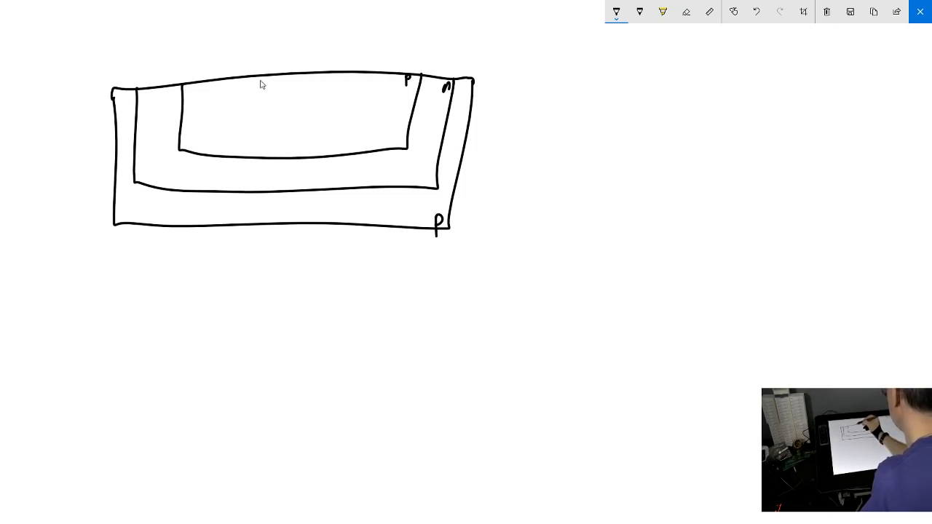
mouse_move(257, 76)
mouse_down()
mouse_move(273, 102)
mouse_move(362, 73)
mouse_move(355, 83)
mouse_up()
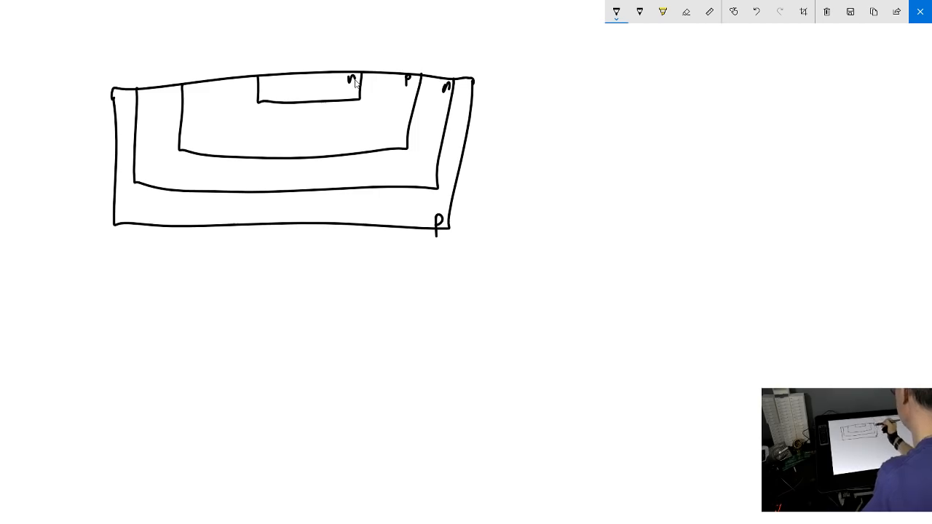
Label the cross-section's regions C, B and E with leader lines, and add a flat buried layer marked n beneath the collector
mouse_move(436, 81)
mouse_down()
mouse_move(453, 57)
mouse_move(480, 48)
mouse_up()
drag(387, 84, 414, 51)
drag(318, 85, 348, 57)
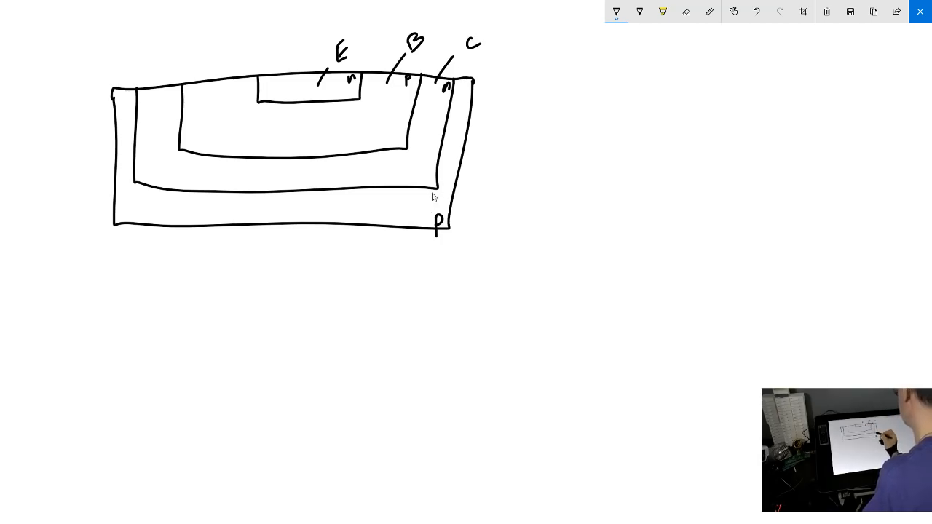
mouse_move(422, 206)
mouse_down()
mouse_move(136, 206)
mouse_move(225, 218)
mouse_move(382, 219)
mouse_move(413, 209)
mouse_up()
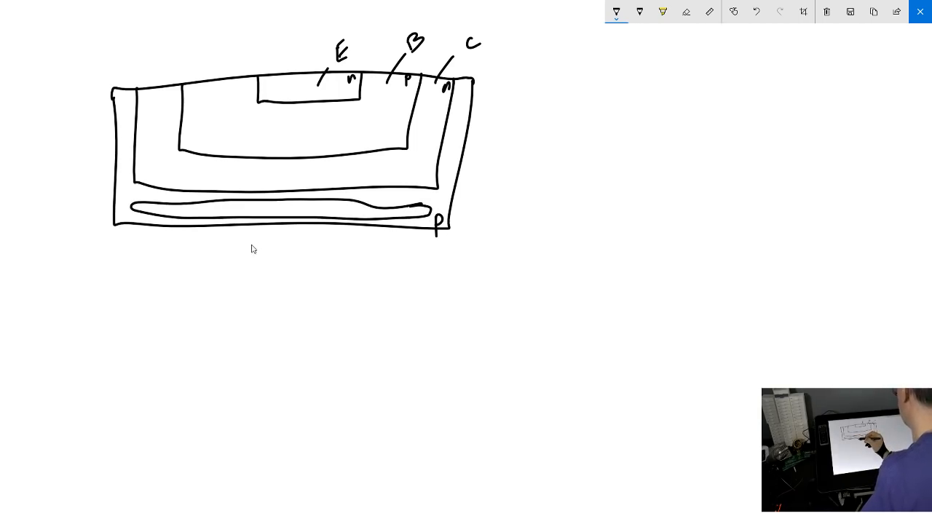
drag(287, 207, 285, 210)
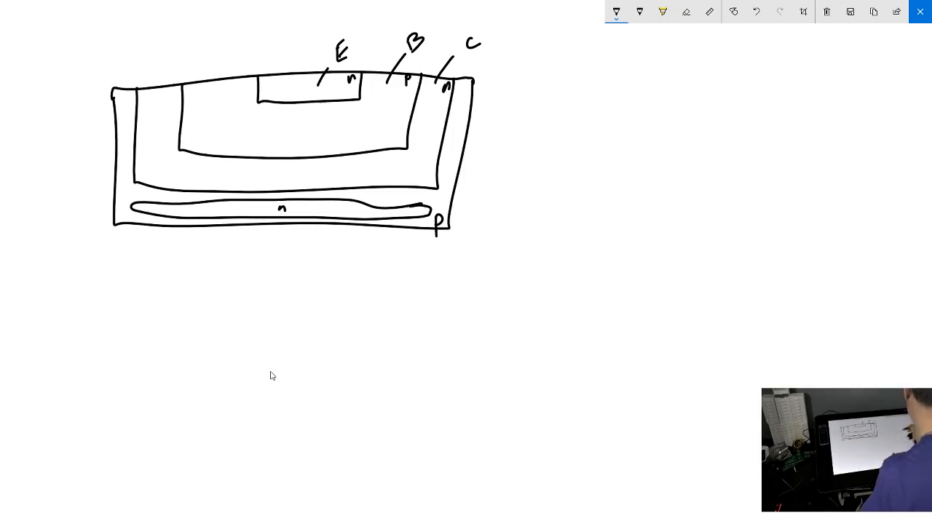
Clear the cross-section sketch and return to the annotated die in Inkscape
click(828, 13)
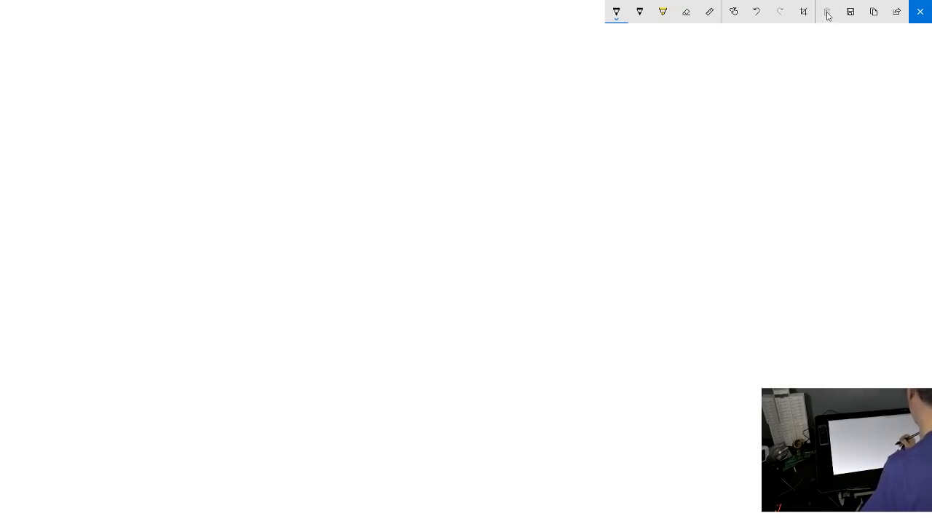
click(920, 12)
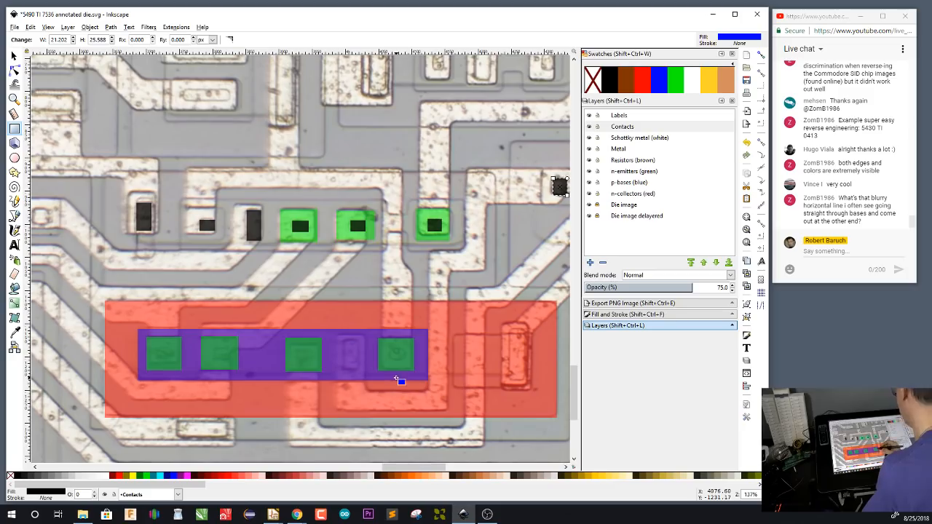
On the n-emitters layer, draw a green rectangle about 55 by 46 px around the second contact from the left in the upper row
click(648, 172)
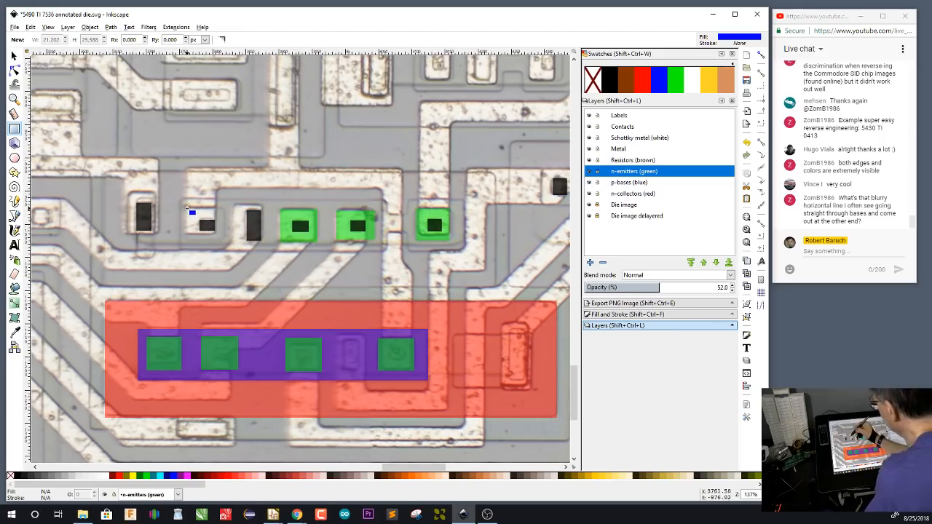
drag(186, 207, 223, 238)
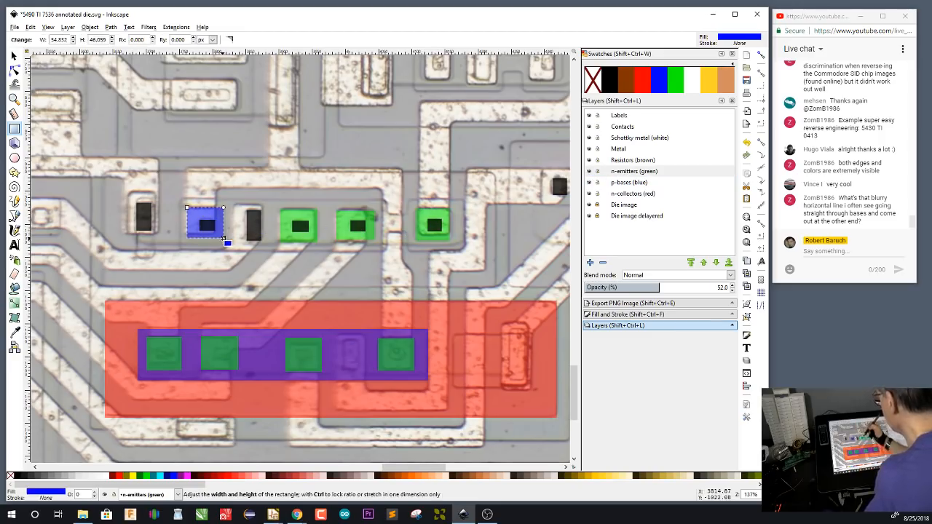
click(676, 80)
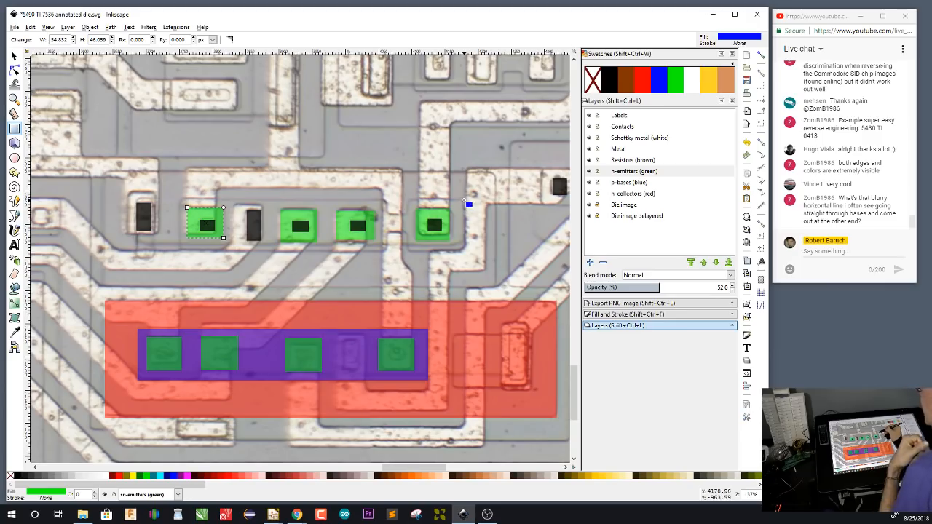
On the p-bases layer, trace a blue base outline around the upper row's four emitters and base contact, narrowing to a neck before the rightmost emitter
key(b)
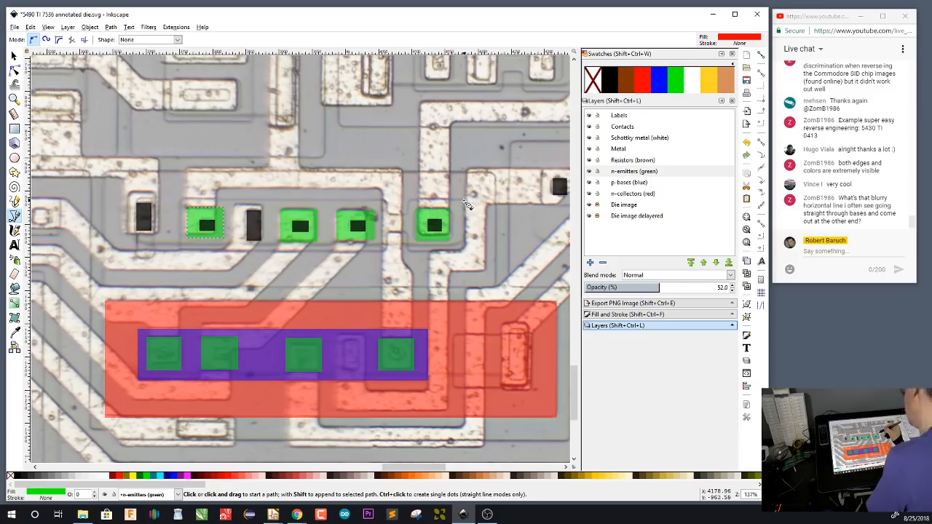
click(646, 183)
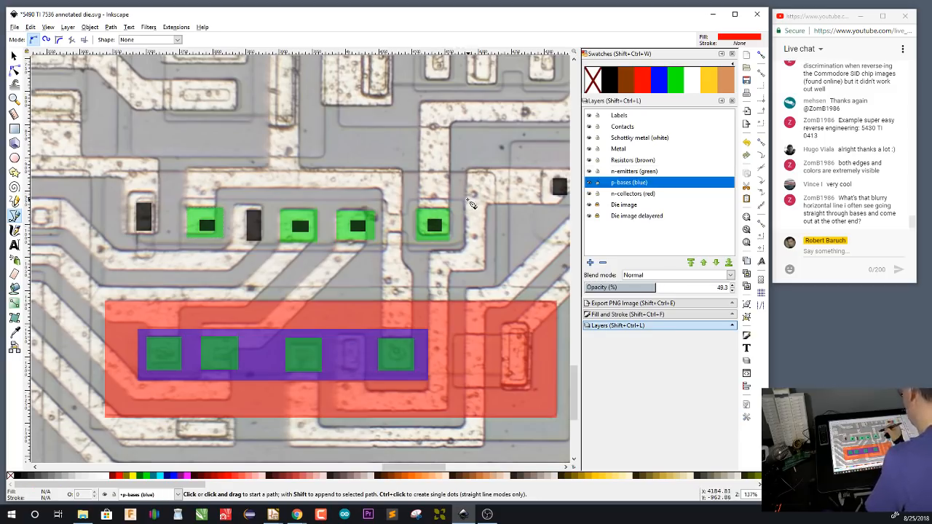
click(465, 200)
click(465, 248)
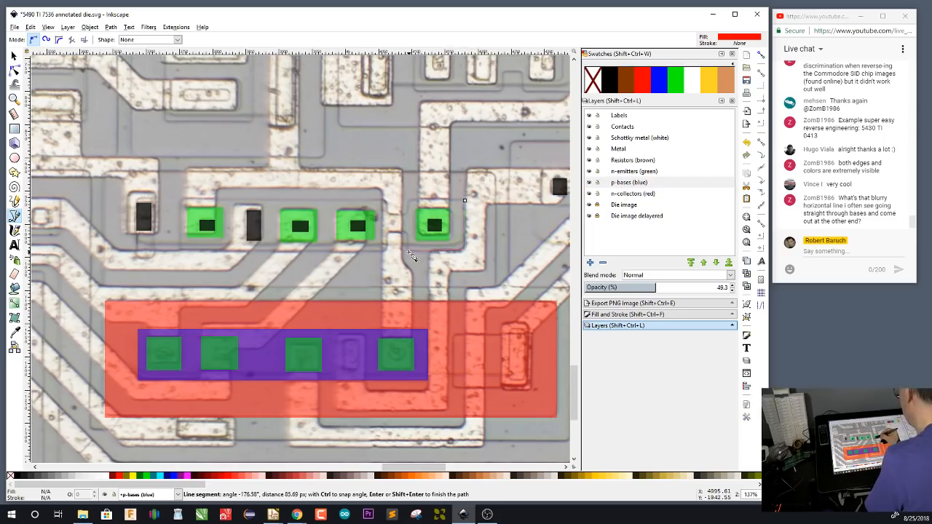
click(409, 251)
click(408, 231)
click(390, 234)
click(390, 253)
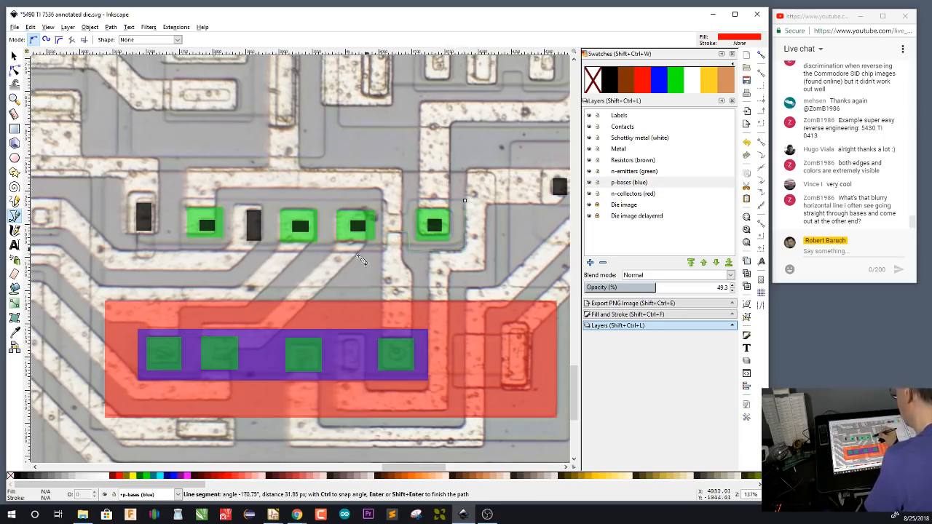
click(182, 253)
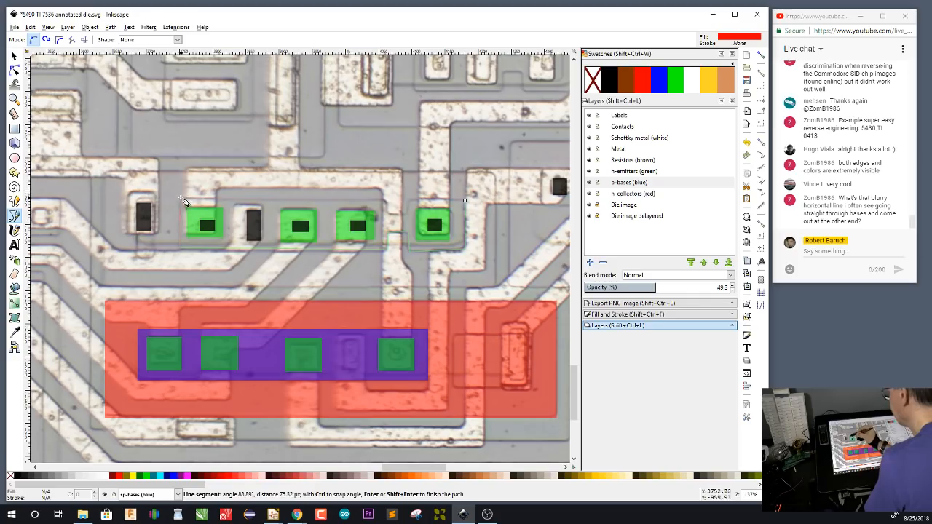
click(183, 201)
click(385, 200)
click(387, 213)
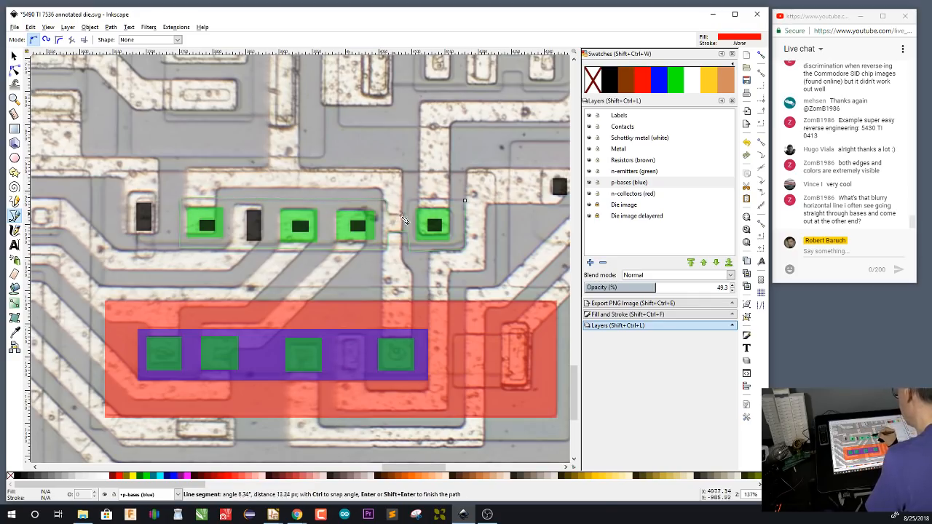
click(408, 213)
click(410, 199)
click(464, 199)
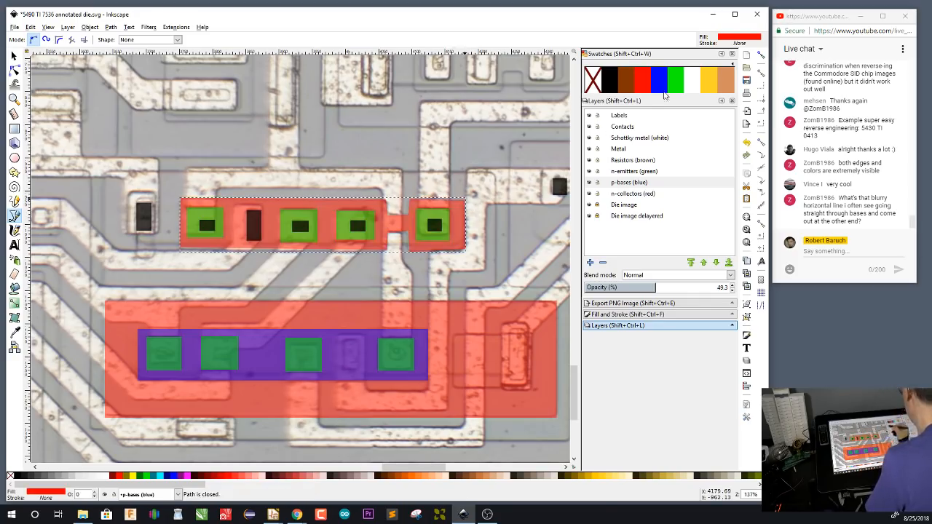
click(659, 78)
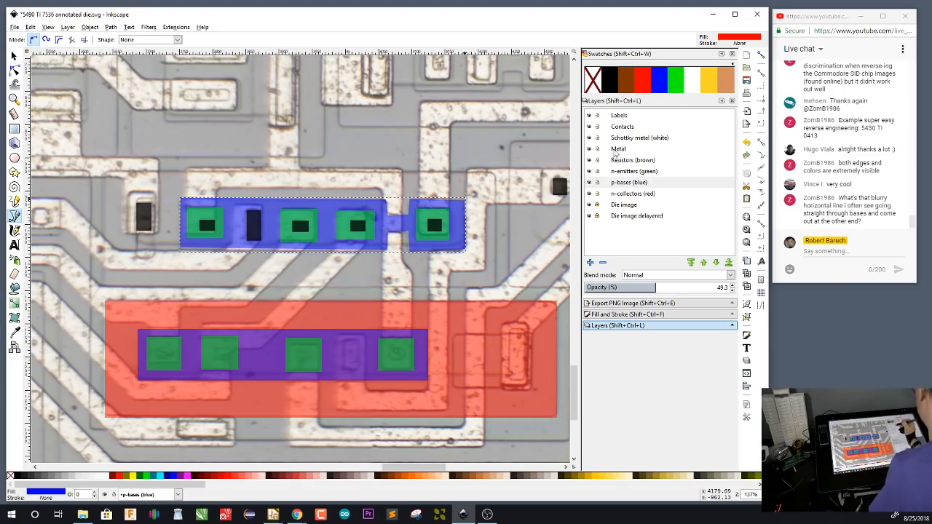
On the n-collectors layer, trace a red four-cornered collector around the necked base and the tall contact to its left
click(638, 195)
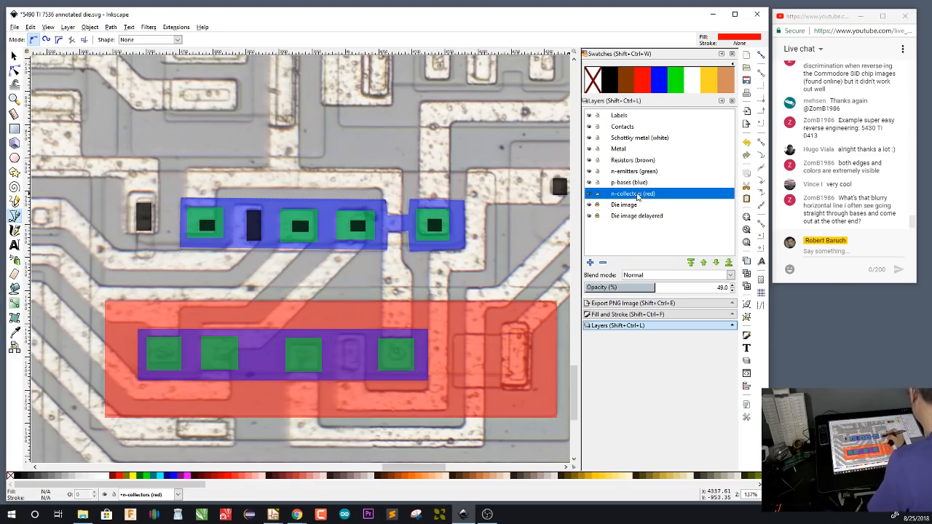
click(495, 173)
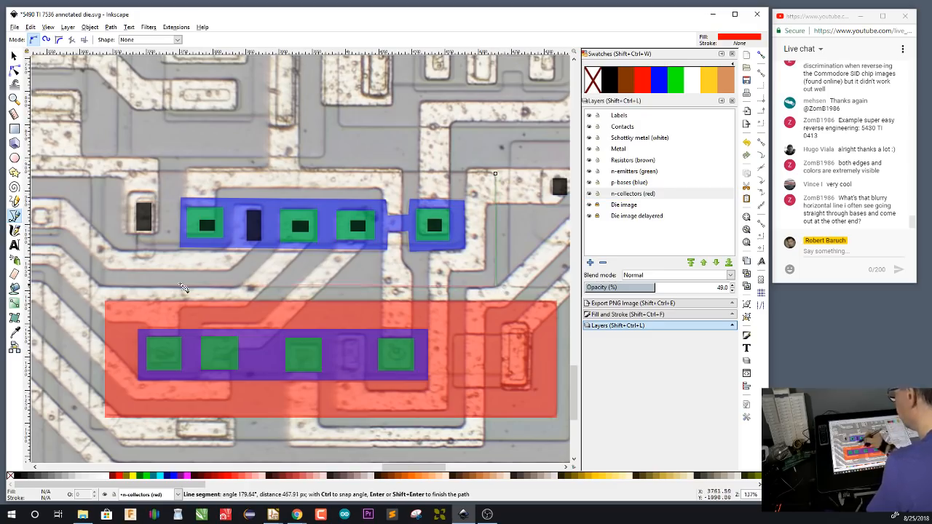
click(105, 286)
click(104, 173)
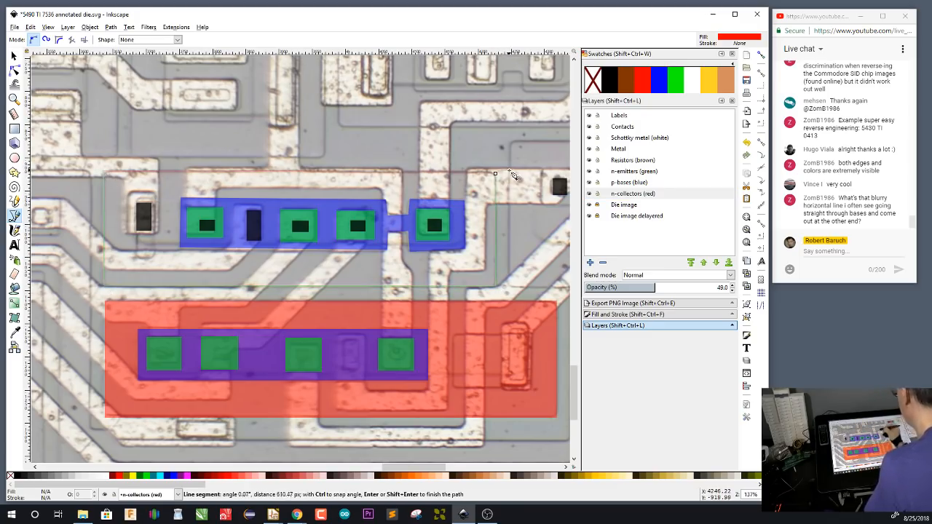
click(495, 174)
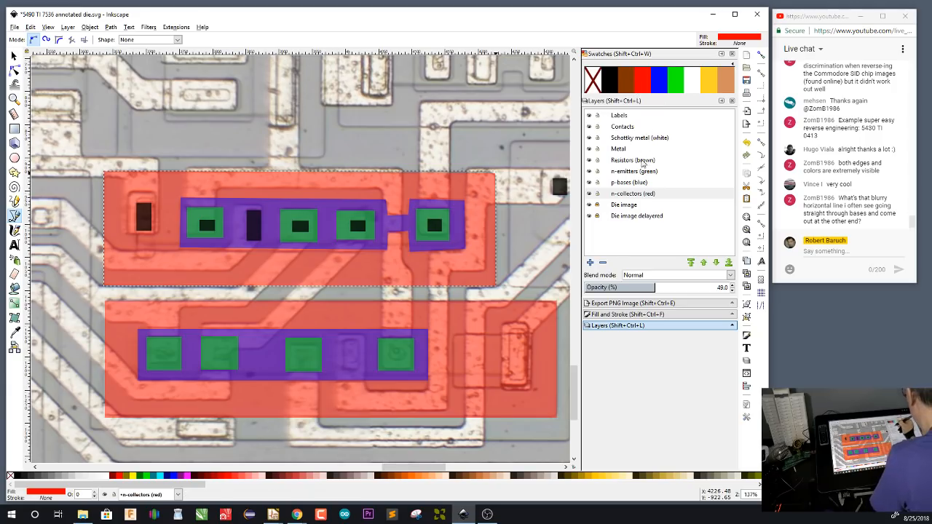
Set the Rectangle tool's own style from the black contact inside the upper row's rightmost emitter
click(629, 129)
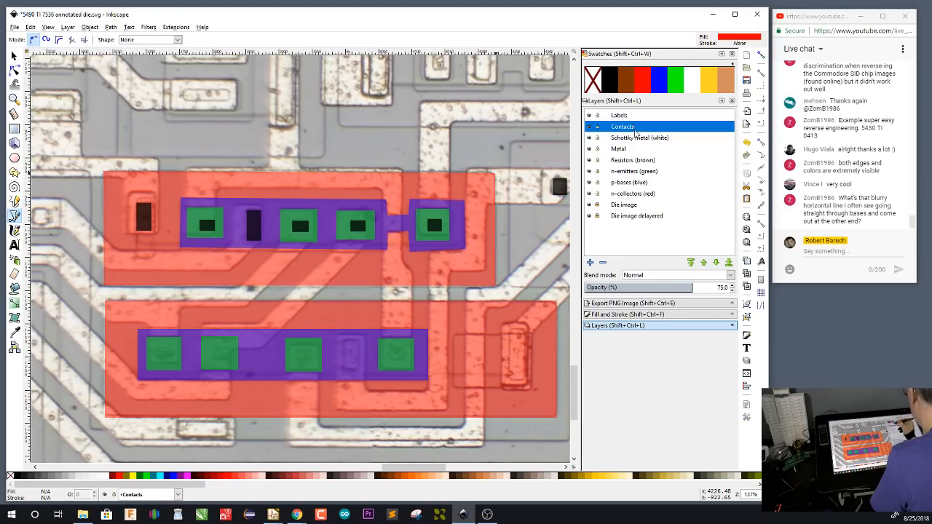
key(s)
click(437, 227)
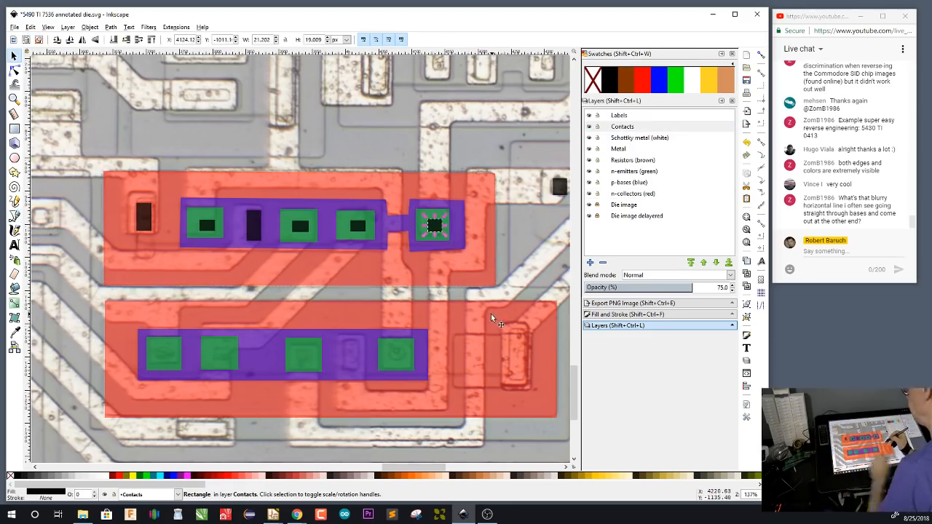
key(r)
double_click(750, 42)
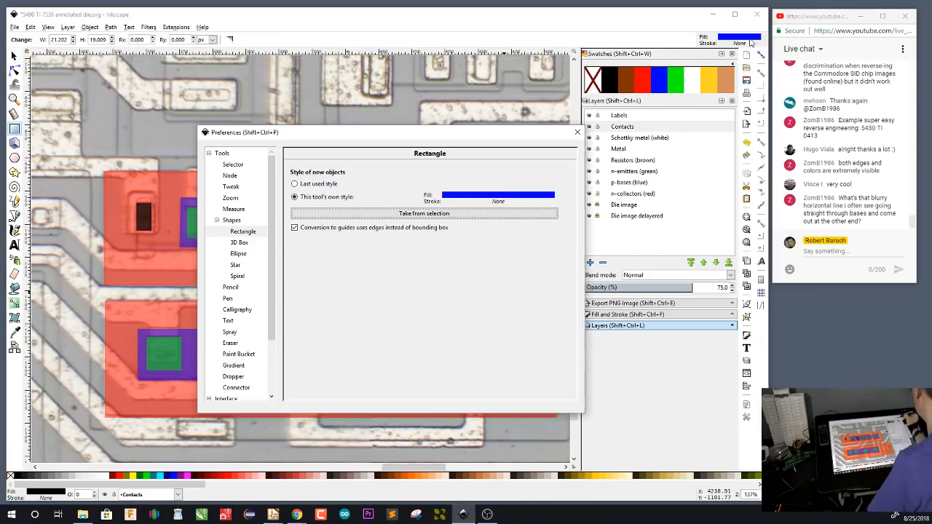
click(530, 213)
click(578, 132)
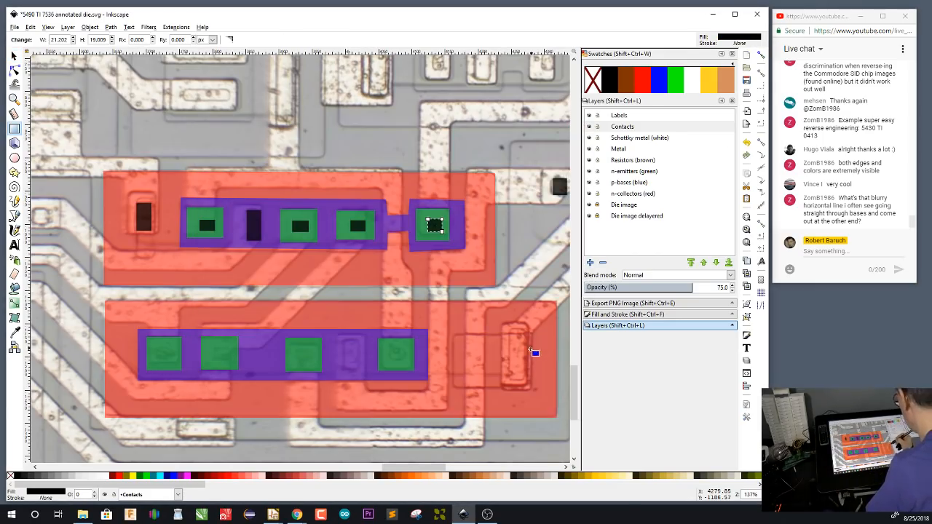
On the Contacts layer, draw black rectangles on the lower transistor's tall collector contact, its base contact and its four emitters
drag(511, 330, 526, 380)
drag(390, 346, 405, 361)
drag(346, 343, 358, 369)
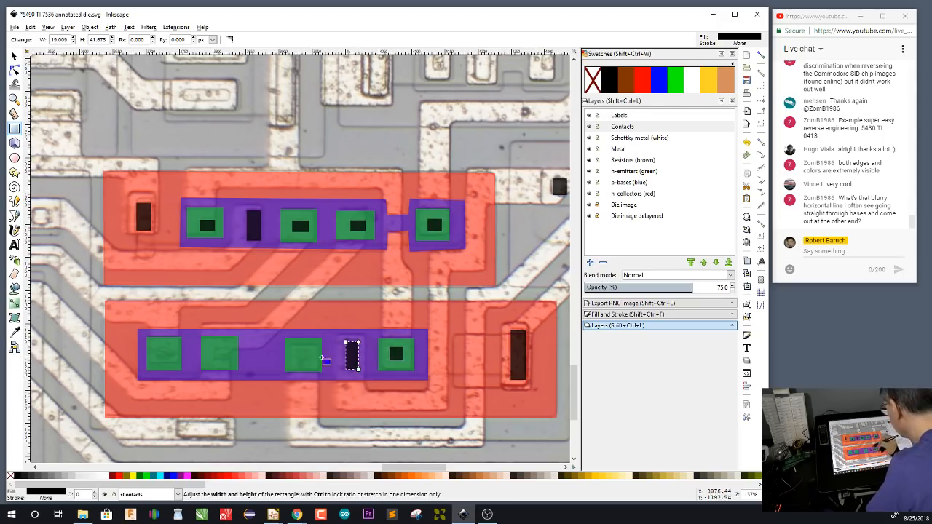
drag(297, 349, 311, 364)
drag(215, 349, 231, 364)
drag(157, 349, 169, 361)
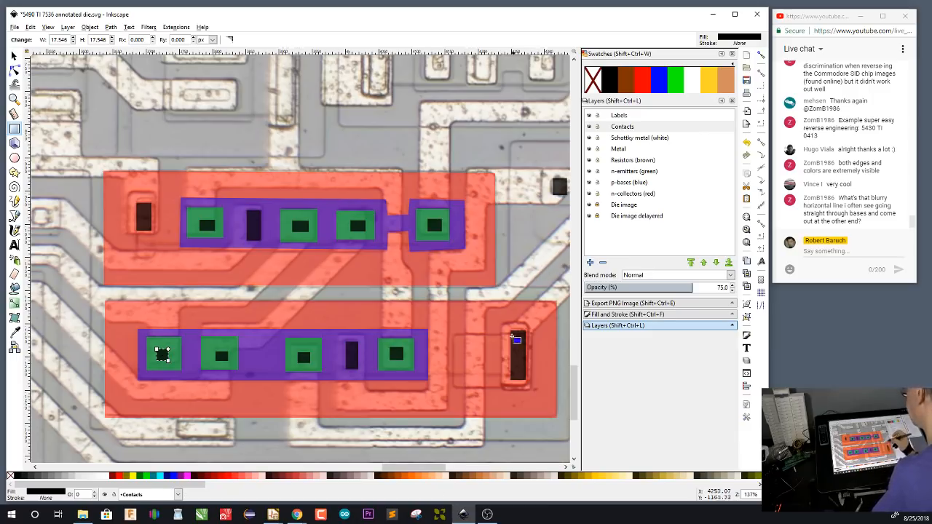
scroll(531, 213, down, 5)
scroll(282, 338, left, 6)
scroll(282, 338, up, 2)
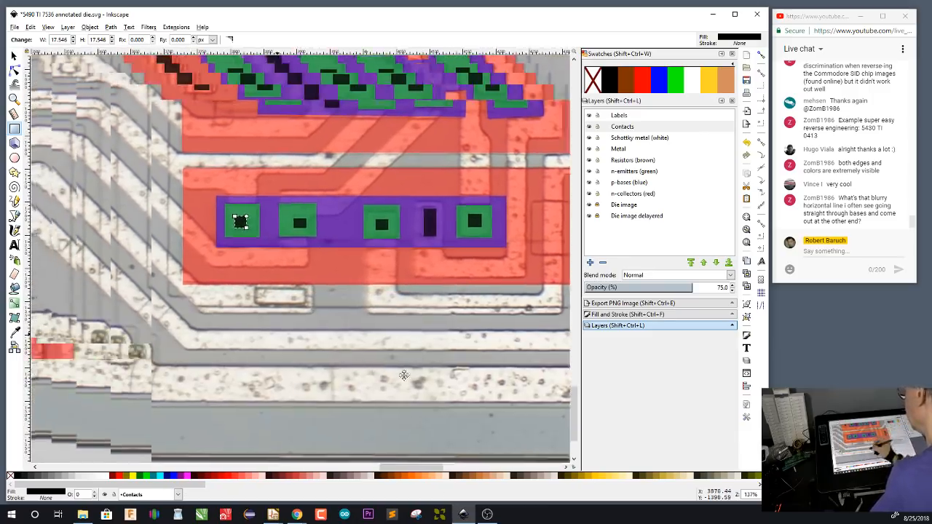
scroll(416, 365, right, 4)
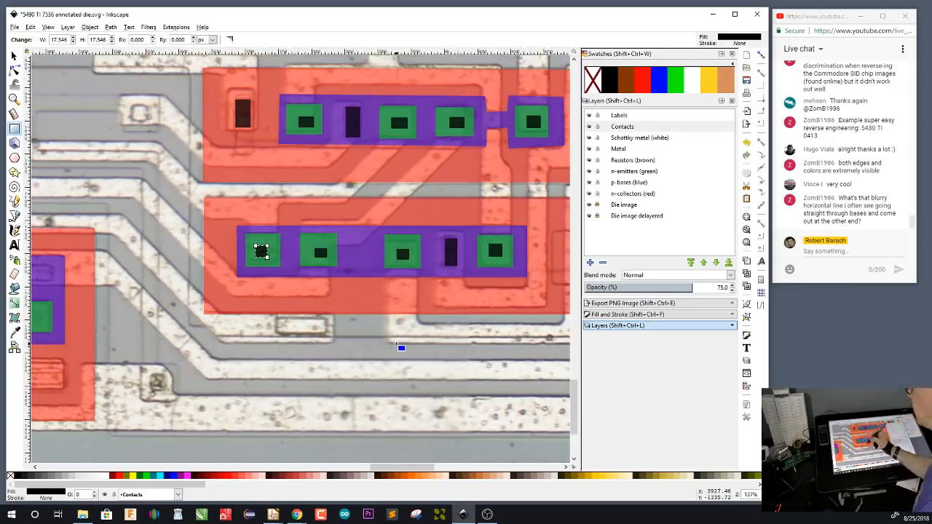
key(s)
key(4)
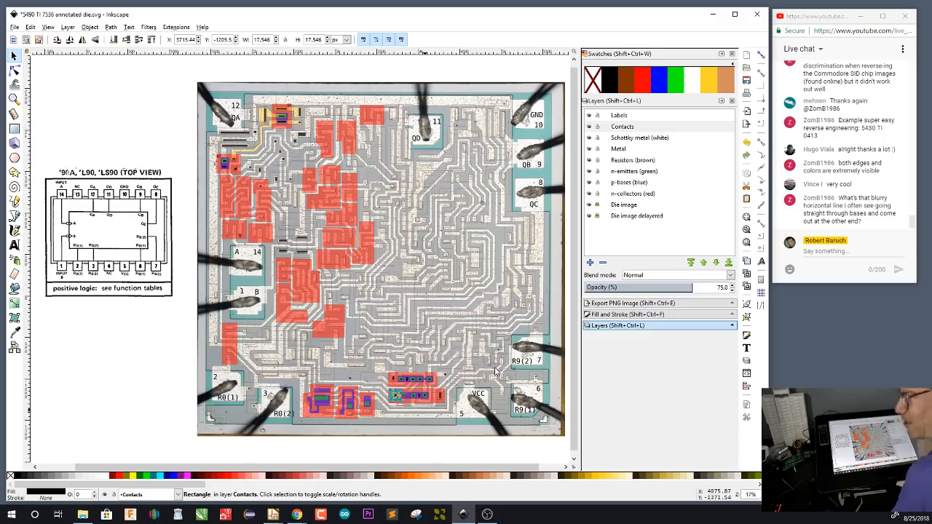
click(371, 75)
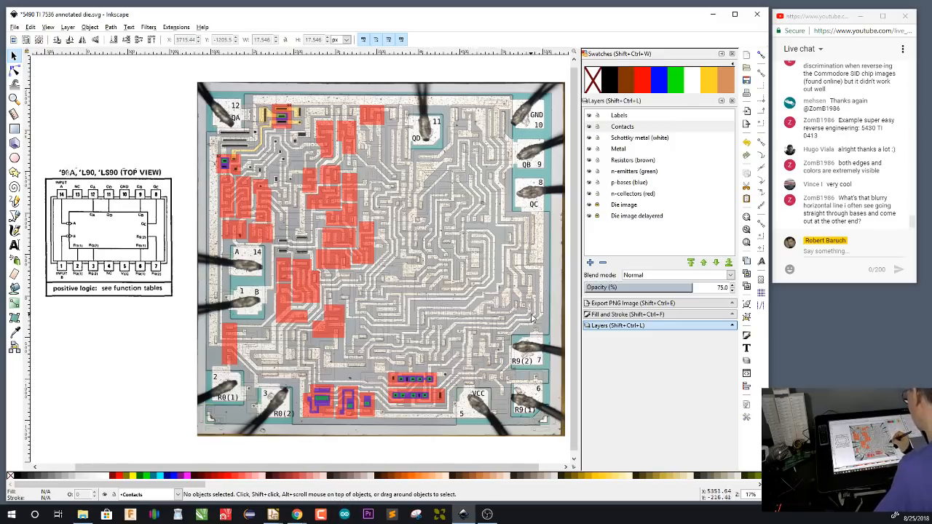
scroll(534, 312, up, 1)
scroll(534, 311, up, 5)
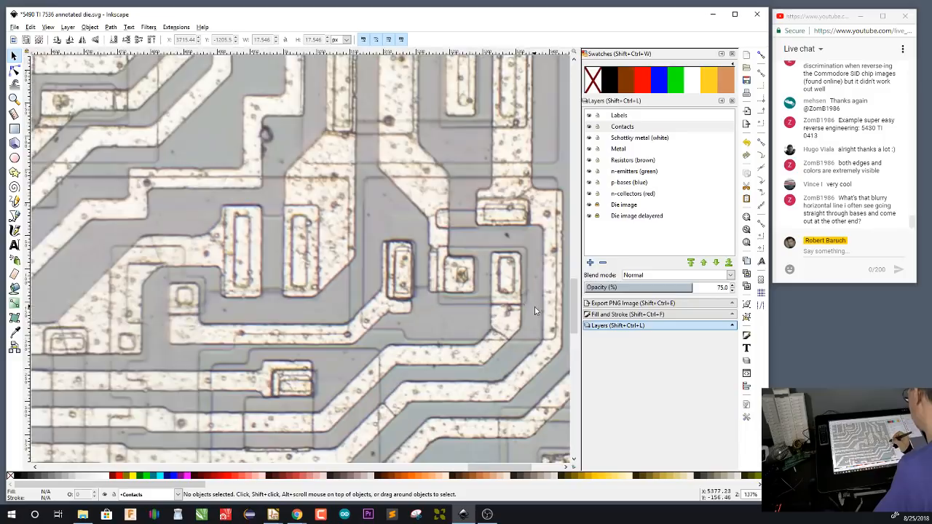
drag(547, 309, 505, 322)
click(644, 173)
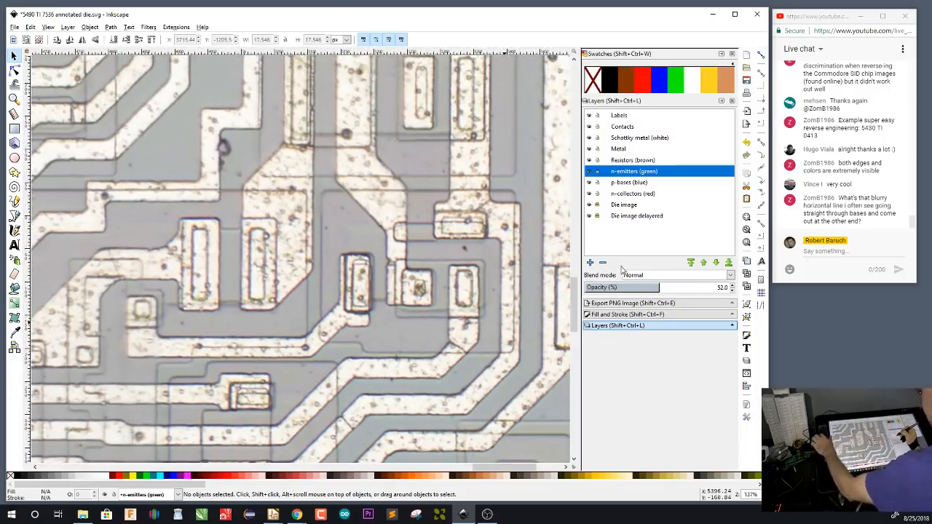
key(r)
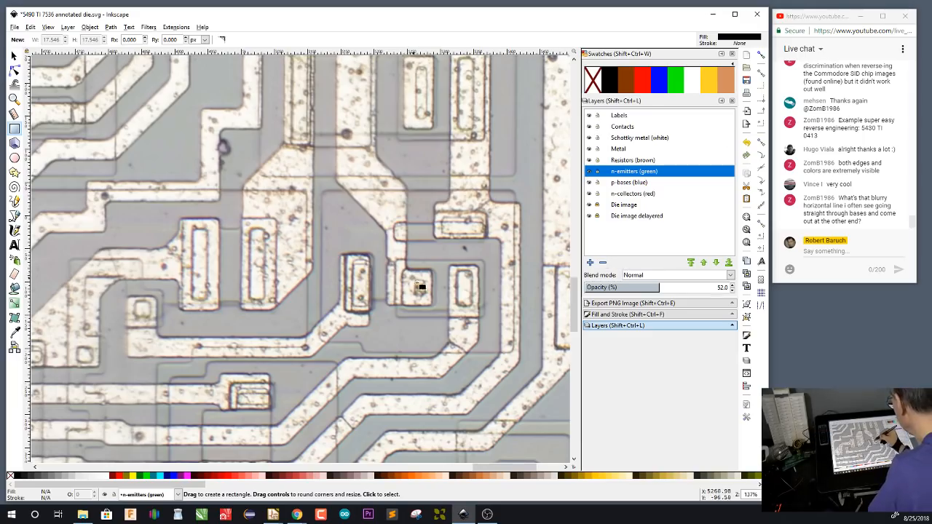
drag(417, 278, 428, 298)
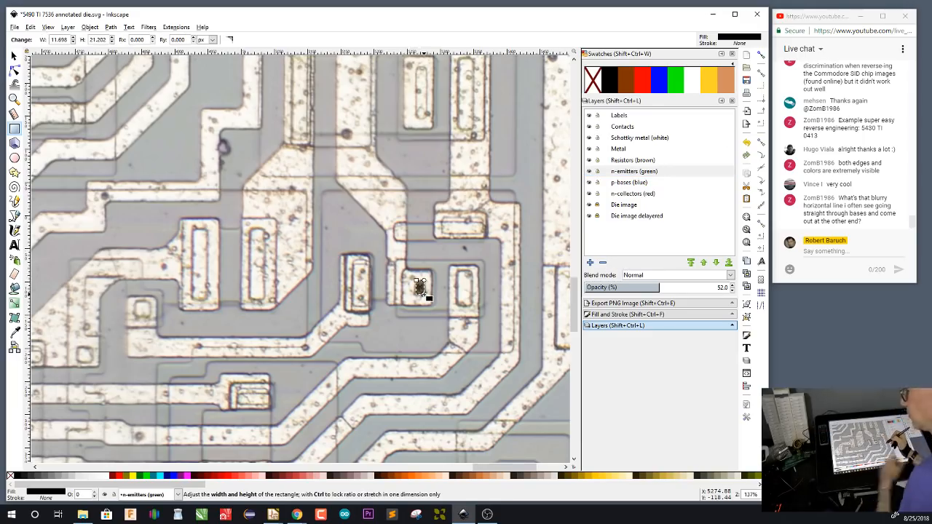
key(Escape)
On the Contacts layer, draw black rectangles on the small transistor's square contact and the upright, horizontal and tall contacts around it
click(631, 128)
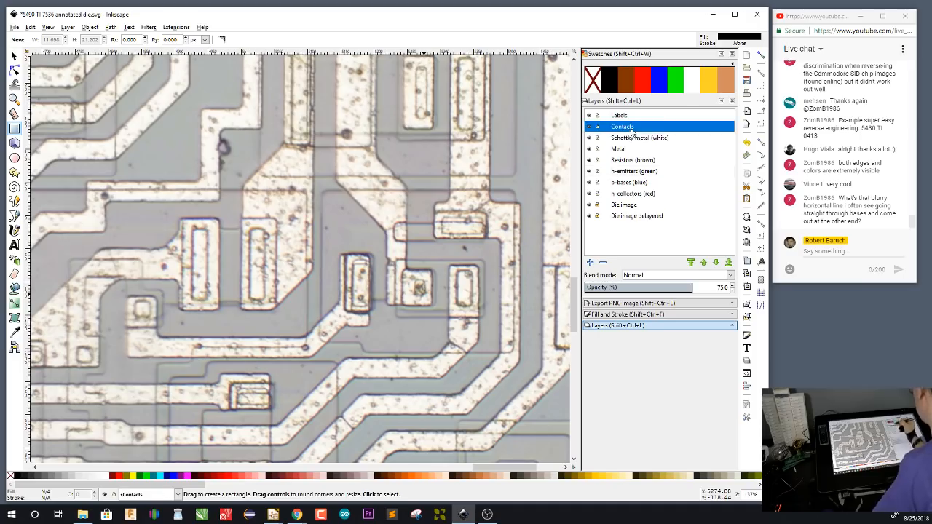
drag(415, 279, 430, 299)
drag(456, 269, 478, 308)
drag(443, 216, 482, 236)
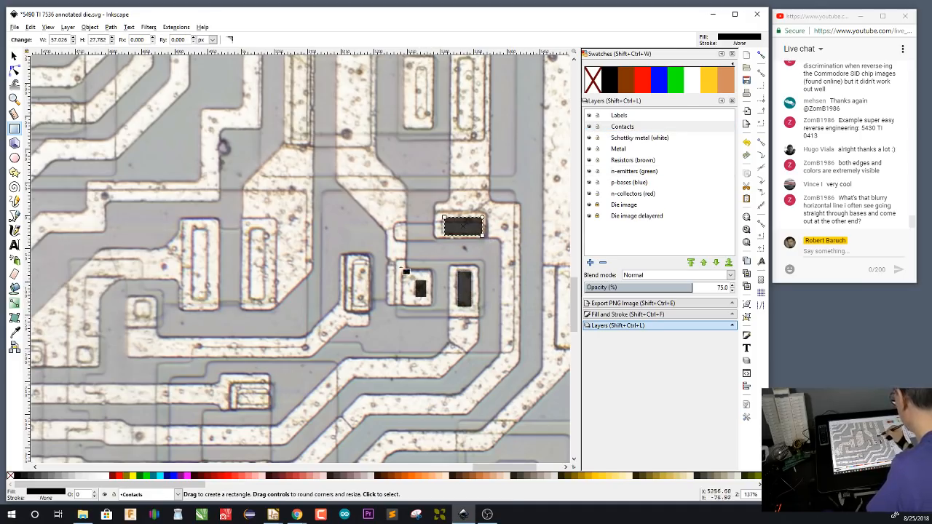
drag(353, 260, 369, 306)
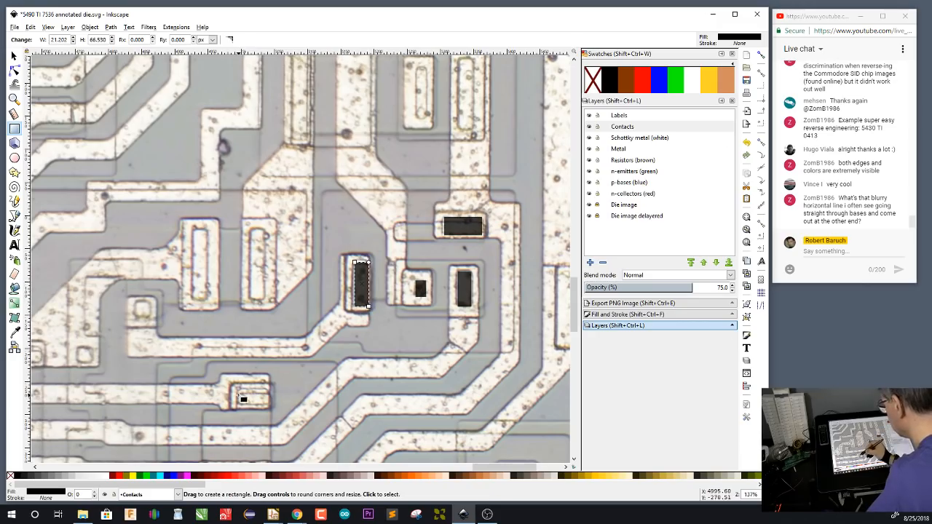
Draw black contact rectangles on the two long parallel contacts, the two small square contacts and the low horizontal contact further left
drag(238, 394, 272, 406)
drag(250, 228, 265, 300)
drag(192, 229, 208, 302)
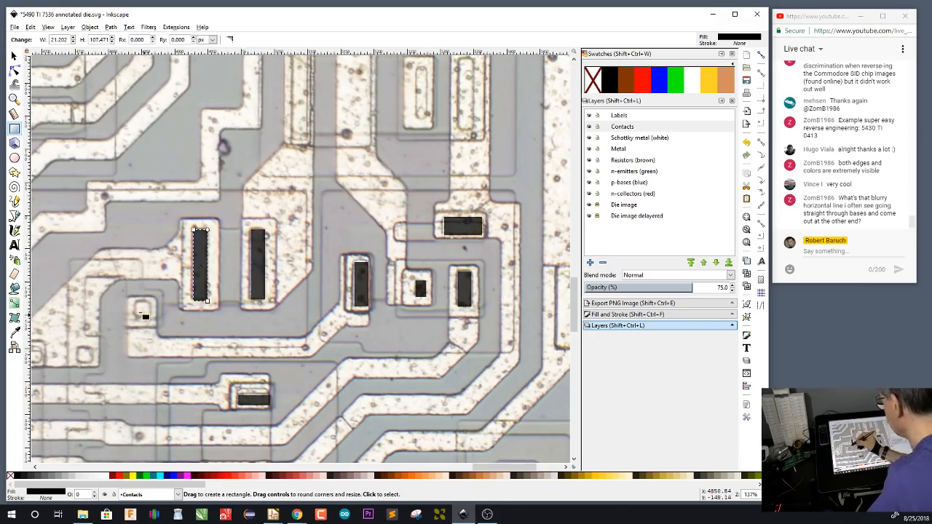
drag(135, 301, 152, 318)
drag(78, 348, 93, 364)
Draw black contact rectangles on the three tall upper contacts, the long contact near the die's edge and the small one above pad R9(2)
drag(416, 65, 429, 118)
drag(478, 131, 477, 135)
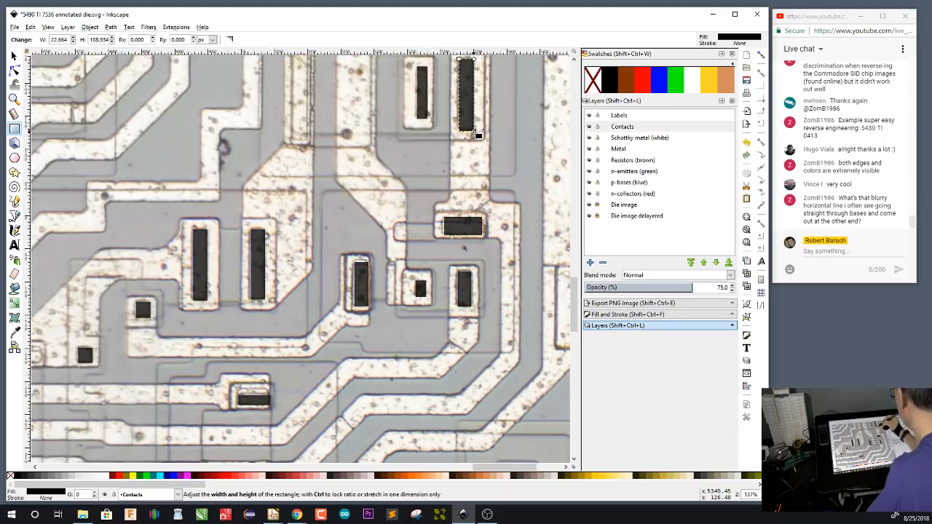
scroll(477, 135, up, 3)
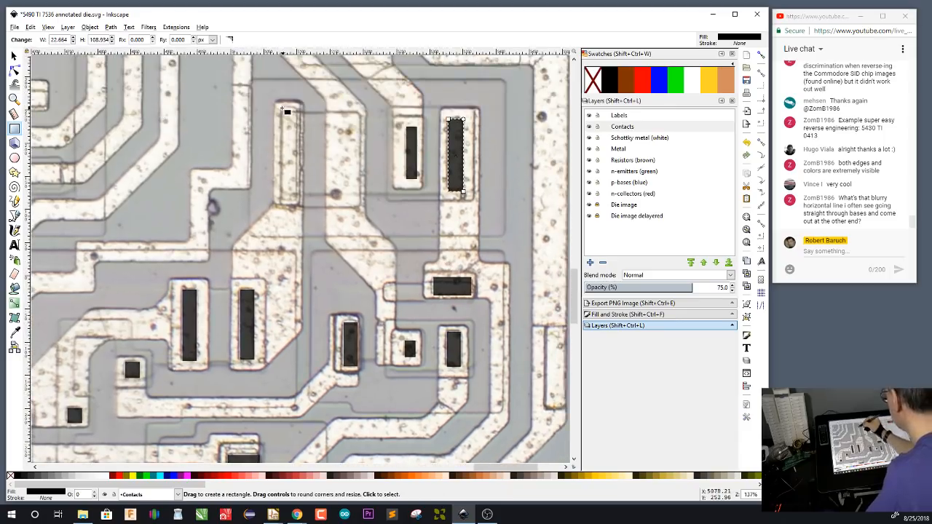
drag(283, 108, 297, 202)
drag(512, 318, 434, 337)
scroll(473, 328, down, 4)
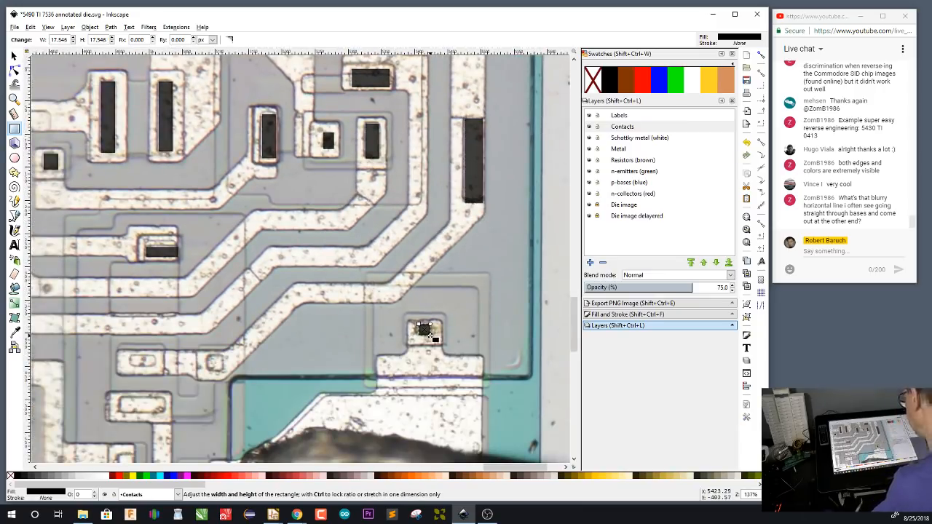
drag(493, 354, 491, 266)
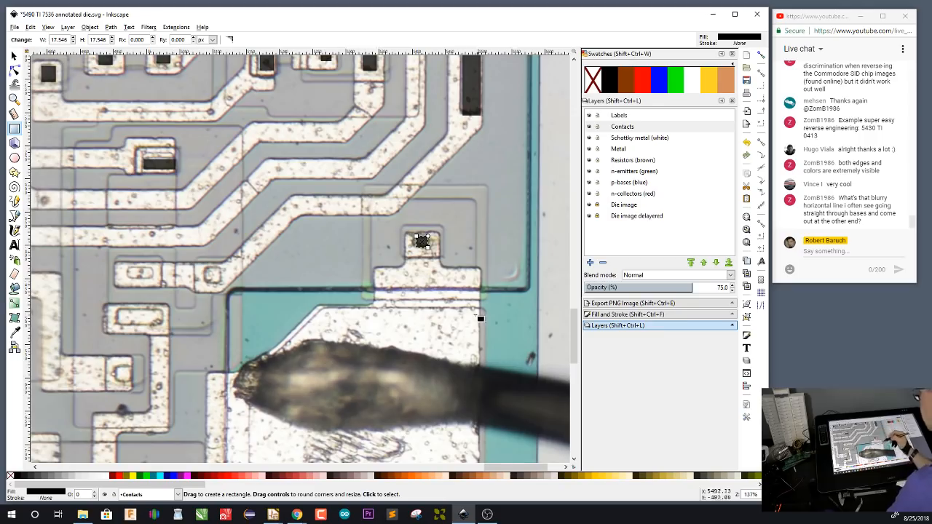
drag(479, 316, 485, 173)
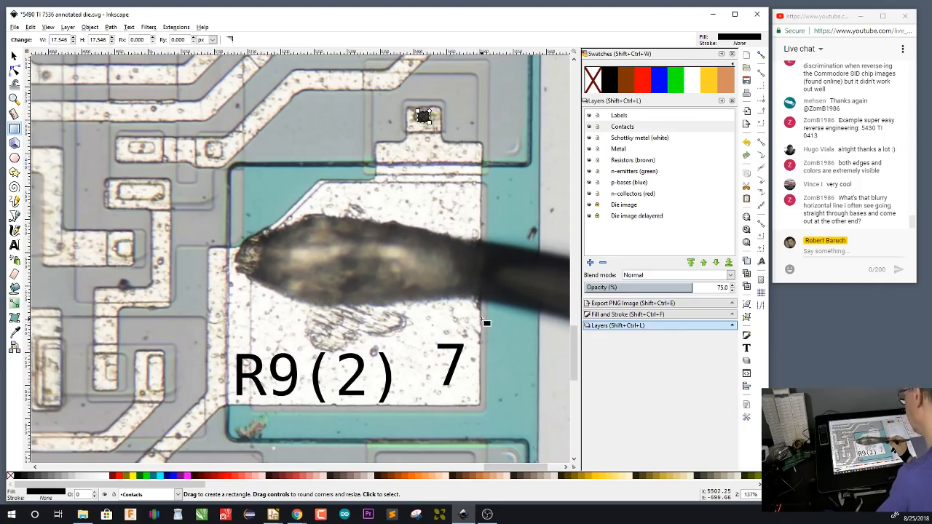
scroll(482, 321, up, 5)
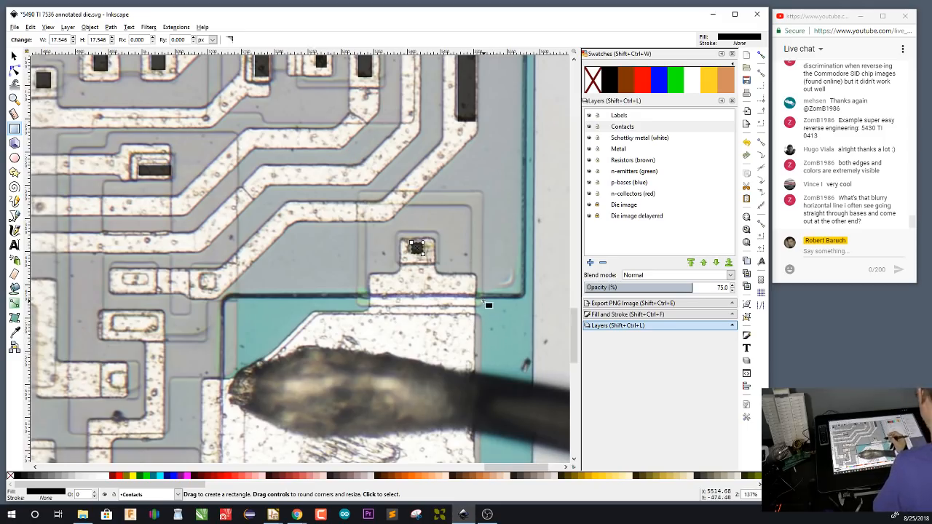
Switch to the Windows Ink Sketchpad and sketch a horizontal line leading from a box labelled "in"
click(897, 517)
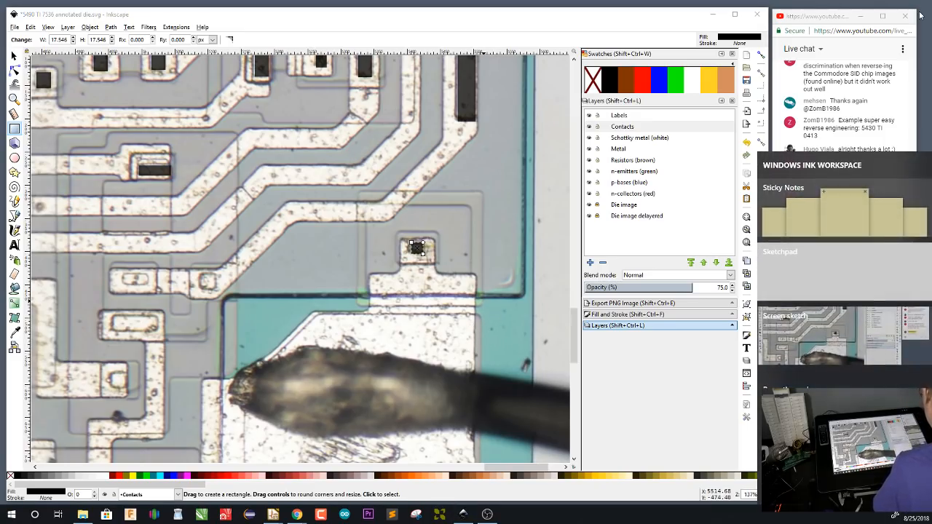
click(858, 273)
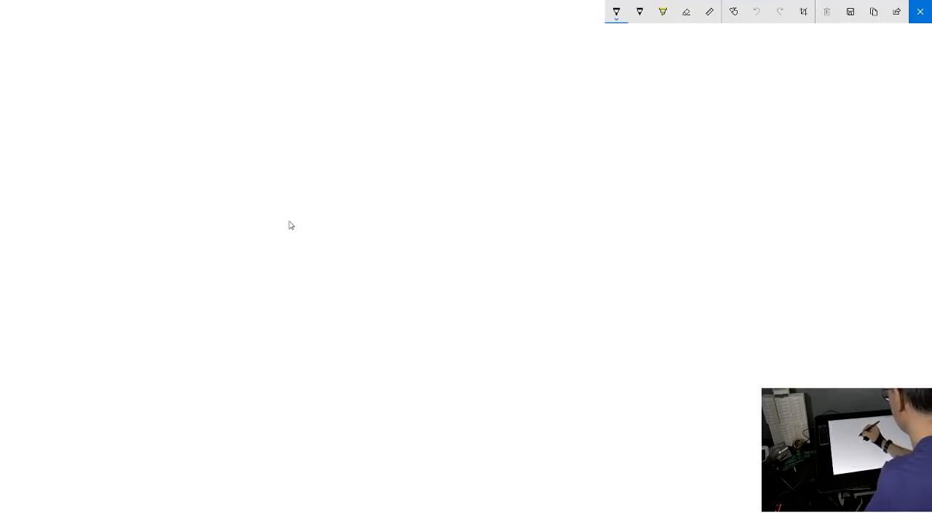
drag(313, 235, 437, 239)
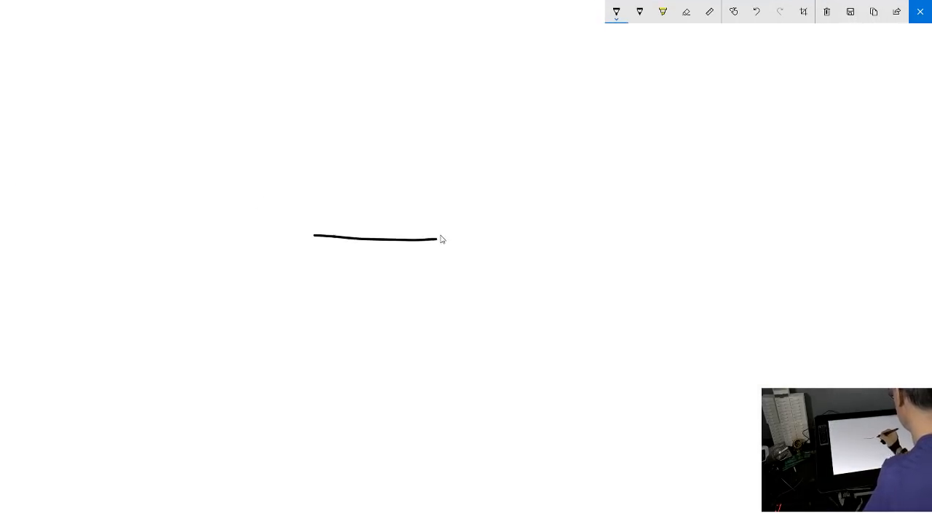
mouse_move(316, 217)
mouse_down()
mouse_move(267, 255)
mouse_move(270, 224)
mouse_move(328, 209)
mouse_up()
click(279, 224)
mouse_move(279, 231)
mouse_down()
mouse_move(279, 248)
mouse_move(298, 248)
mouse_up()
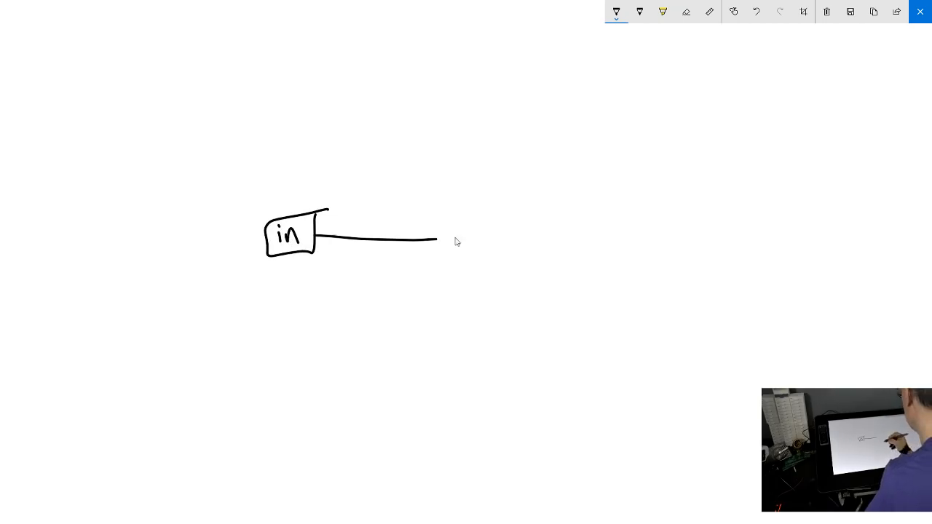
Sketch transistor Q with its emitter on the input line, a base pull-up resistor and a collector lead marked with a downward arrow
mouse_move(435, 225)
mouse_down()
mouse_move(445, 239)
mouse_move(452, 235)
mouse_move(494, 177)
mouse_move(607, 175)
mouse_move(635, 237)
mouse_up()
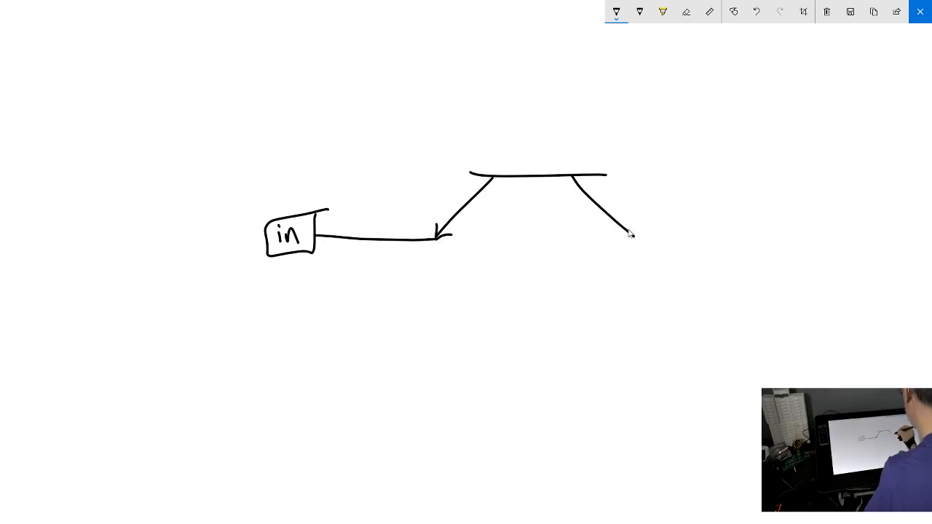
mouse_move(541, 171)
mouse_down()
mouse_move(534, 68)
mouse_move(526, 30)
mouse_up()
drag(517, 45, 533, 44)
drag(635, 236, 688, 240)
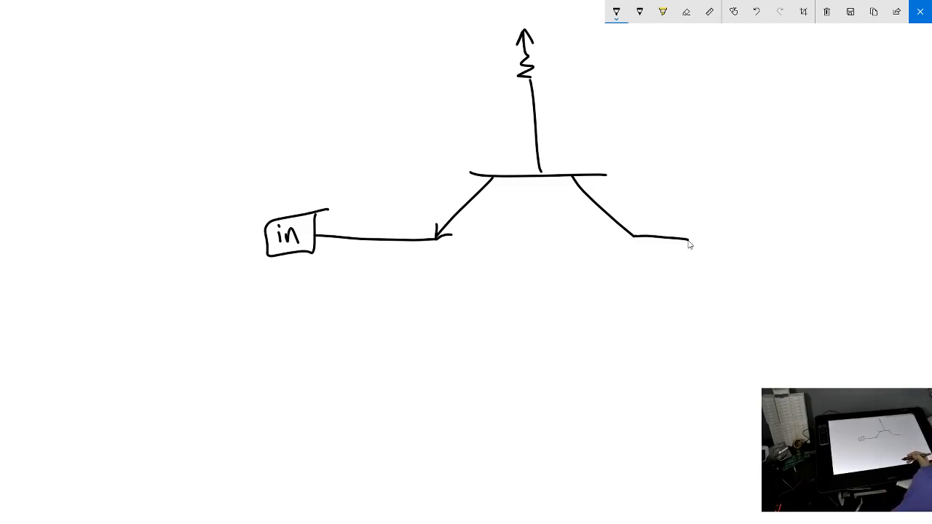
drag(544, 194, 556, 217)
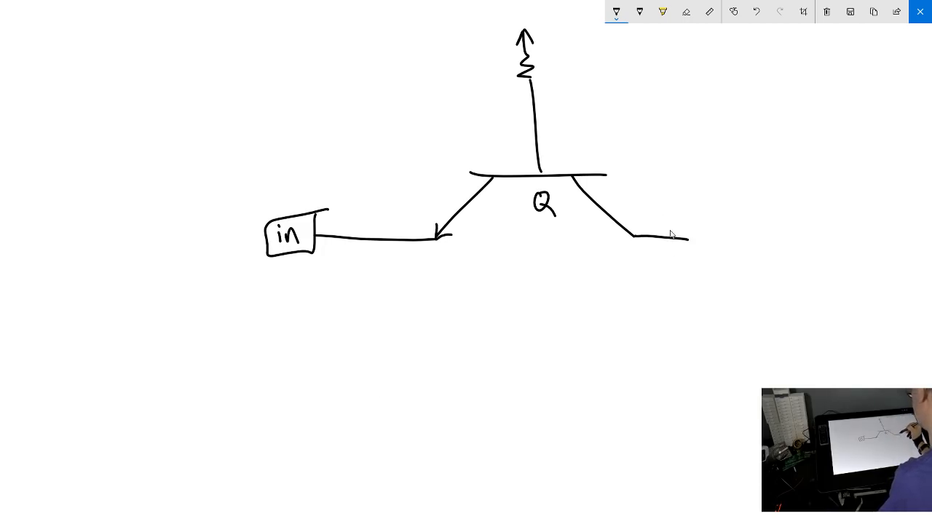
mouse_move(671, 201)
mouse_down()
mouse_move(671, 230)
mouse_move(678, 222)
mouse_up()
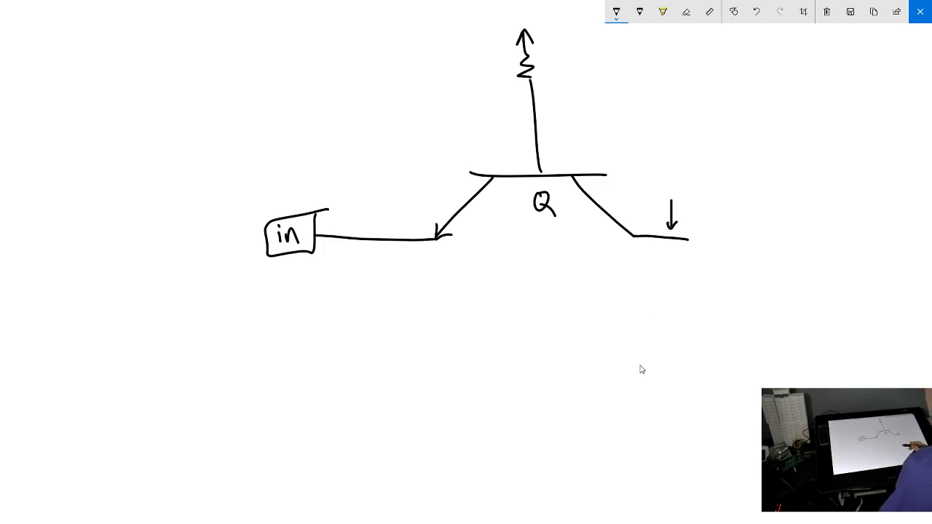
Sketch a diode from ground up to the input line, with a curved arrow running from ground to the "in" box
mouse_move(368, 241)
mouse_down()
mouse_move(368, 276)
mouse_move(344, 285)
mouse_move(397, 277)
mouse_move(362, 287)
mouse_move(349, 308)
mouse_move(369, 281)
mouse_up()
mouse_move(372, 304)
mouse_down()
mouse_move(371, 336)
mouse_move(358, 339)
mouse_move(382, 349)
mouse_up()
drag(372, 356, 376, 363)
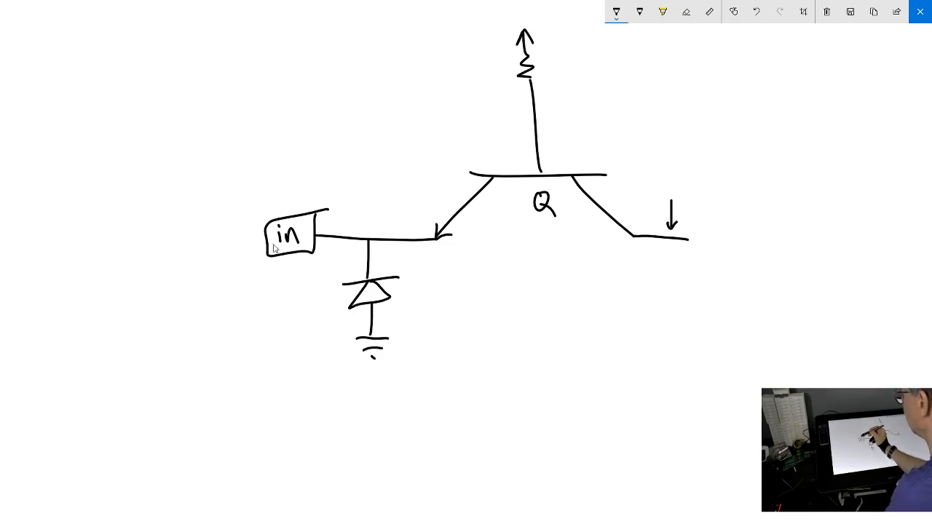
mouse_move(334, 342)
mouse_down()
mouse_move(338, 277)
mouse_move(317, 259)
mouse_up()
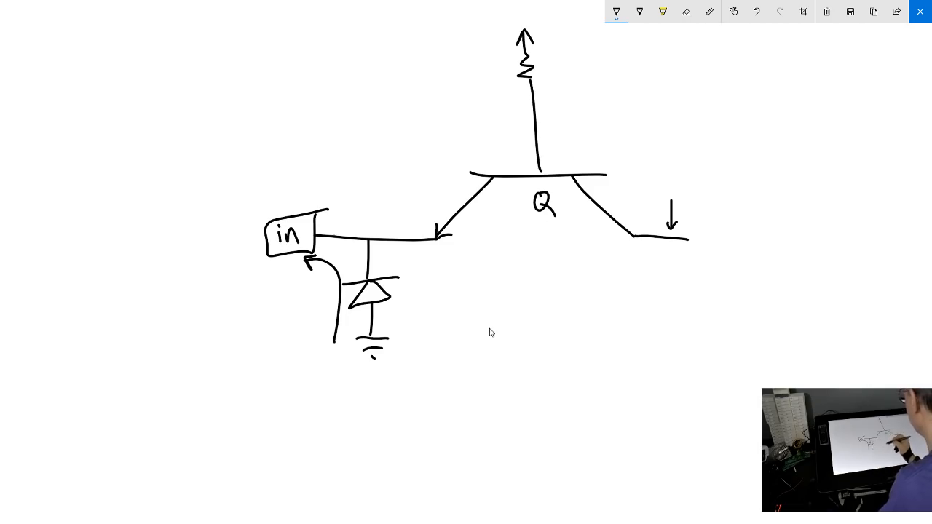
Sketch a rectangle below the transistor, divided into two halves labelled "p" and "n"
mouse_move(490, 312)
mouse_down()
mouse_move(550, 310)
mouse_move(633, 334)
mouse_move(609, 361)
mouse_move(483, 368)
mouse_up()
drag(569, 310, 566, 361)
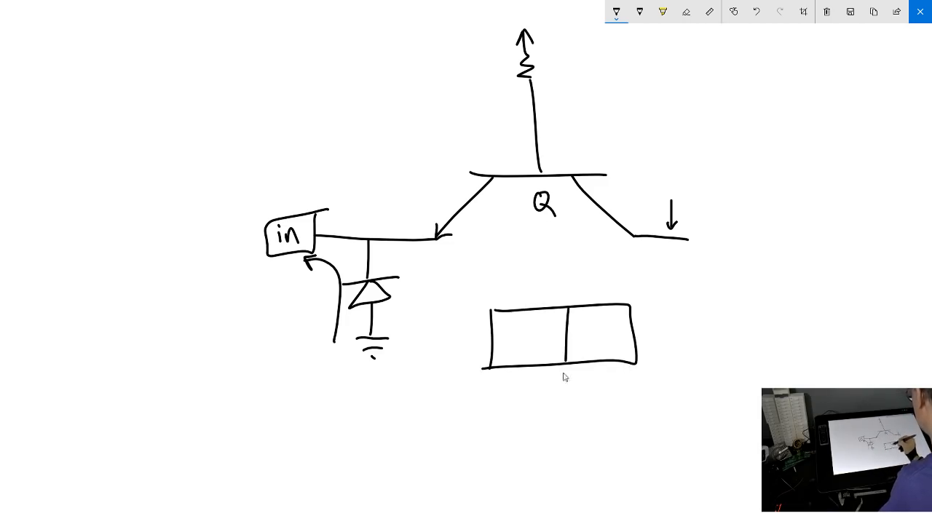
mouse_move(528, 333)
mouse_down()
mouse_move(529, 357)
mouse_move(528, 347)
mouse_up()
drag(595, 322, 607, 339)
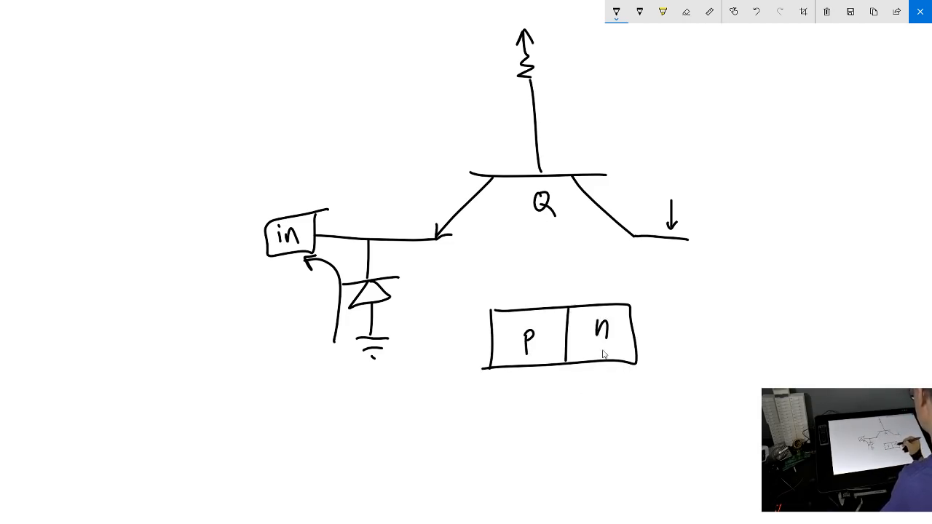
Sketch a diode symbol above the p-n block, marking its p-side lead "+" and its n-side lead "−"
mouse_move(484, 288)
mouse_down()
mouse_move(539, 287)
mouse_move(536, 302)
mouse_up()
mouse_move(539, 268)
mouse_down()
mouse_move(538, 301)
mouse_move(562, 279)
mouse_move(542, 300)
mouse_up()
drag(587, 260, 579, 303)
drag(584, 281, 676, 292)
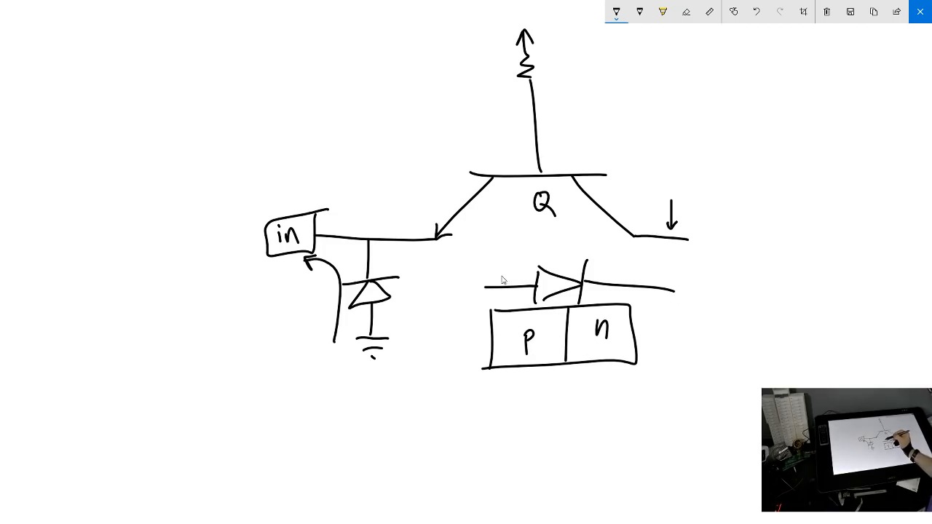
mouse_move(495, 274)
mouse_down()
mouse_move(508, 270)
mouse_move(502, 281)
mouse_up()
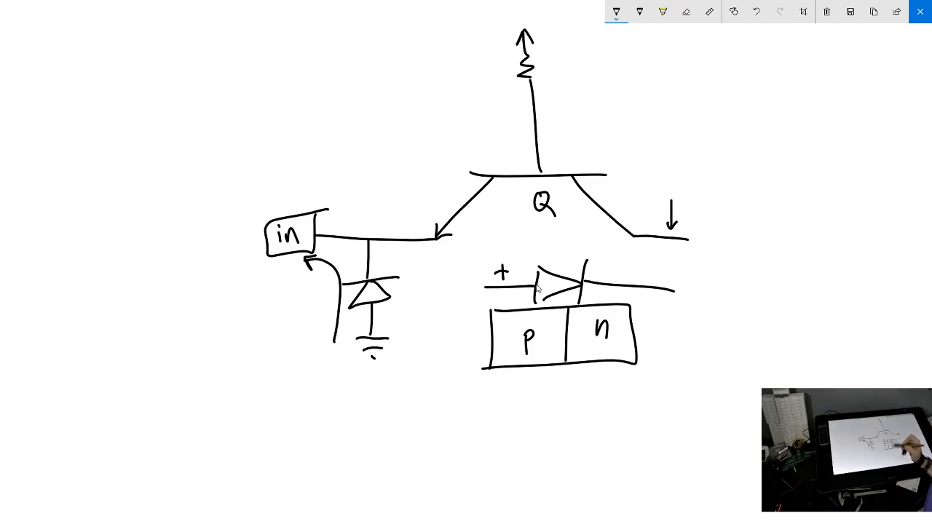
drag(645, 274, 660, 273)
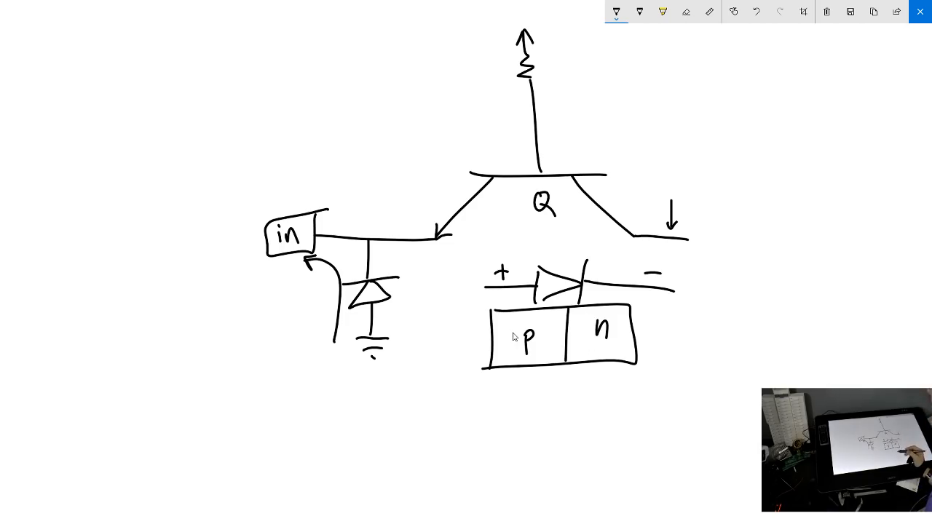
Sketch a large diode symbol pointing right, with leads on both sides, above the "in" box
mouse_move(143, 119)
mouse_down()
mouse_move(220, 119)
mouse_move(218, 154)
mouse_up()
mouse_move(219, 87)
mouse_down()
mouse_move(251, 117)
mouse_move(273, 129)
mouse_up()
drag(218, 157, 274, 130)
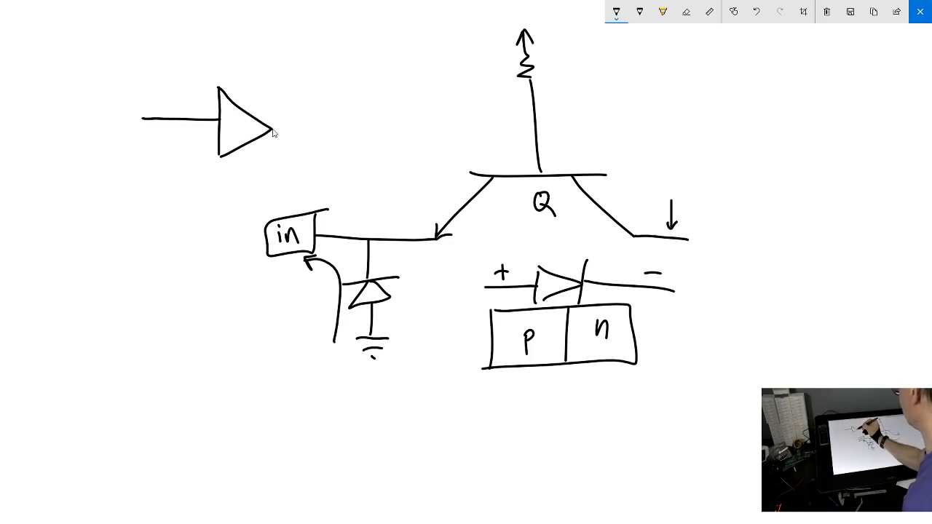
mouse_move(275, 76)
mouse_down()
mouse_move(271, 141)
mouse_move(367, 128)
mouse_up()
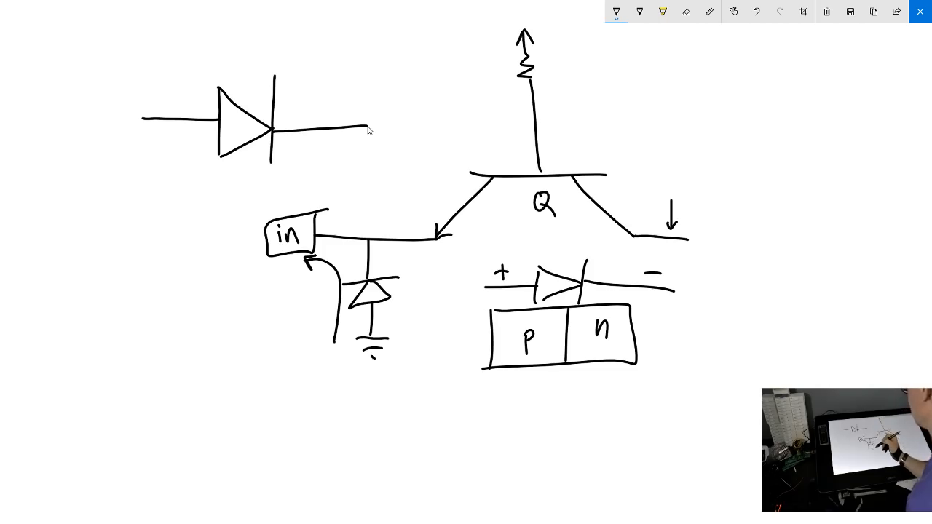
Sketch a second diode symbol with leads, pointing left, beside the "in" box
mouse_move(70, 279)
mouse_down()
mouse_move(116, 276)
mouse_move(120, 317)
mouse_up()
mouse_move(118, 277)
mouse_down()
mouse_move(147, 308)
mouse_move(151, 248)
mouse_move(152, 307)
mouse_move(182, 275)
mouse_move(231, 269)
mouse_up()
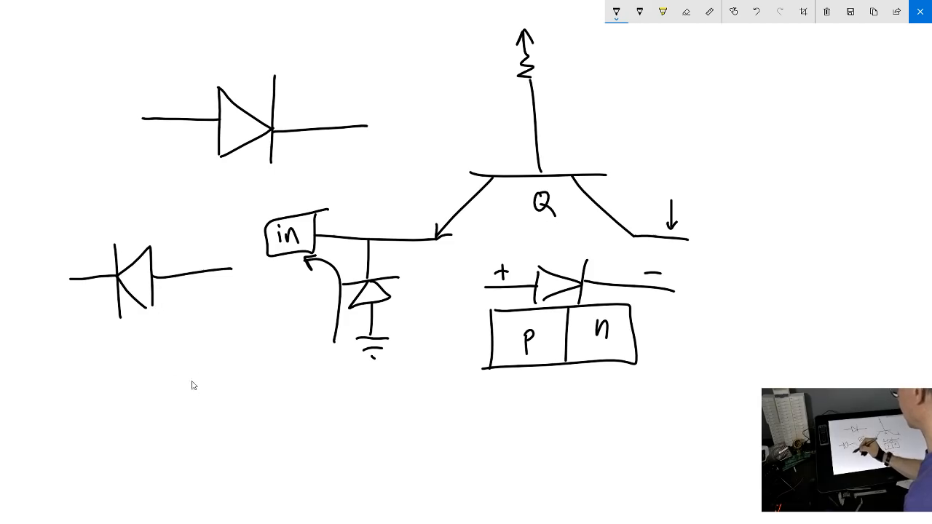
drag(151, 301, 148, 315)
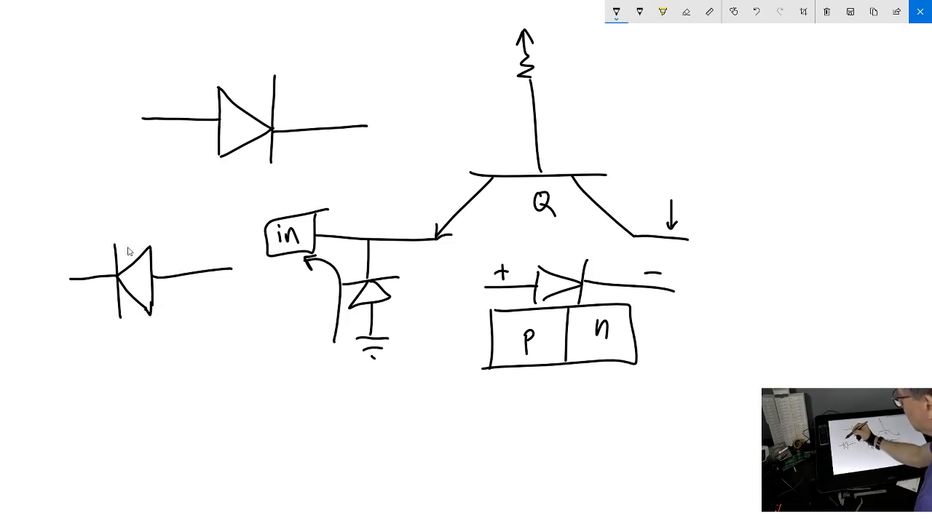
Sketch a third diode symbol with leads below the left-pointing one, as a K-shaped stroke and a separate vertical bar
drag(88, 356, 90, 424)
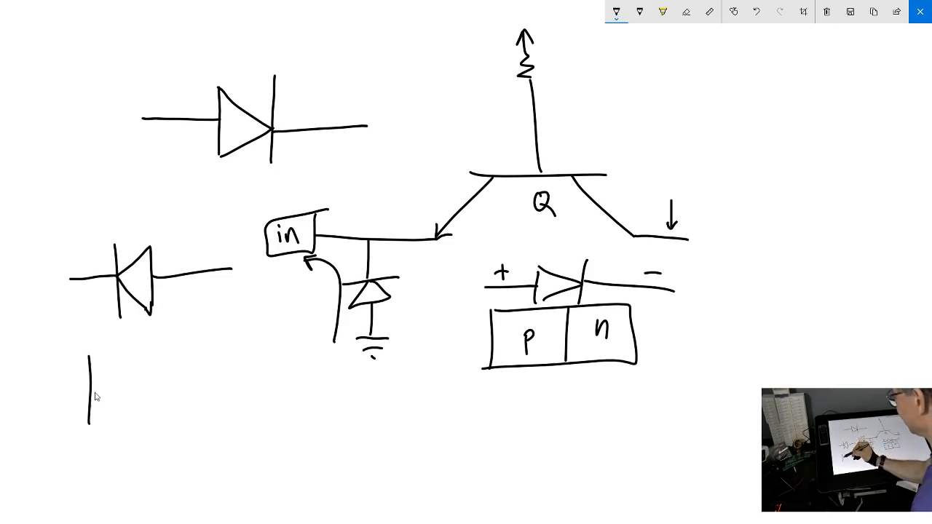
drag(91, 386, 121, 357)
drag(93, 386, 114, 421)
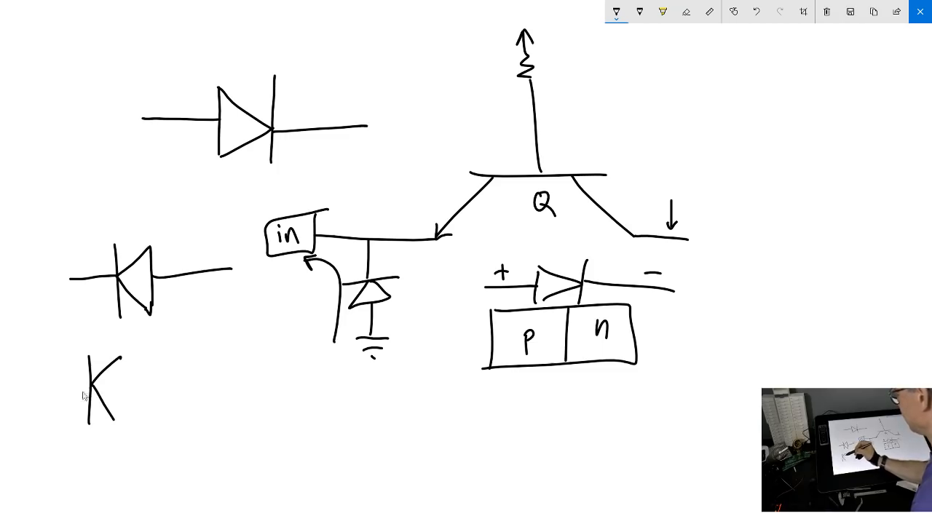
drag(60, 383, 86, 383)
drag(129, 356, 131, 423)
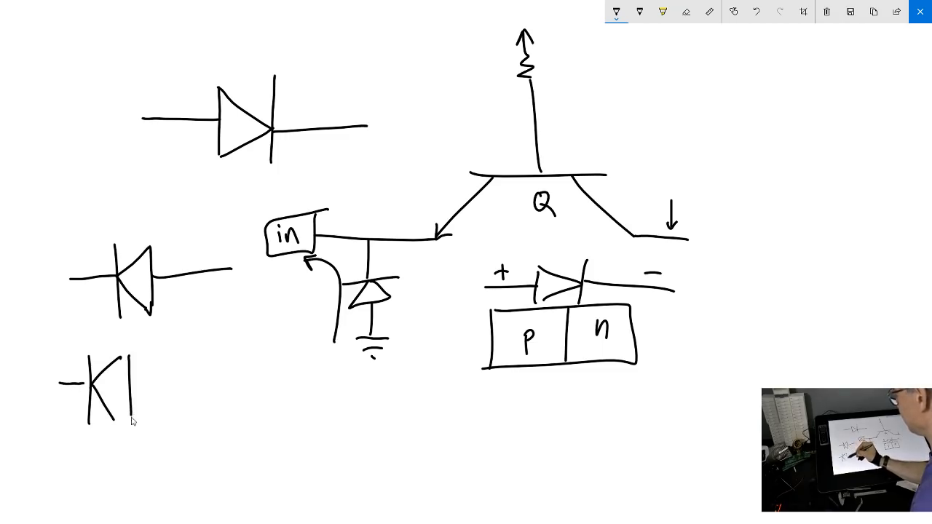
drag(132, 385, 212, 384)
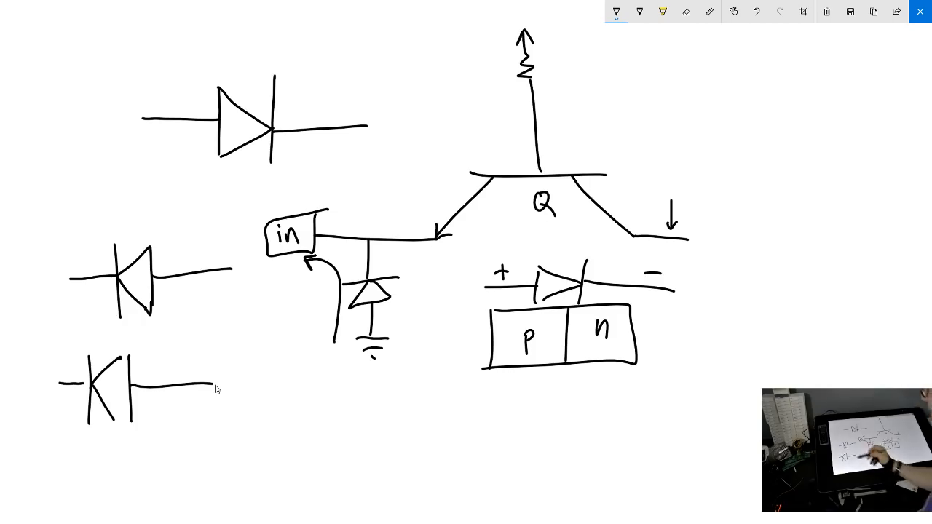
Label the leads of the middle left-pointing diode "Cathode" and "Anode", and retrace its triangle with extended strokes
mouse_move(76, 255)
mouse_down()
mouse_move(77, 263)
mouse_move(104, 223)
mouse_move(114, 225)
mouse_up()
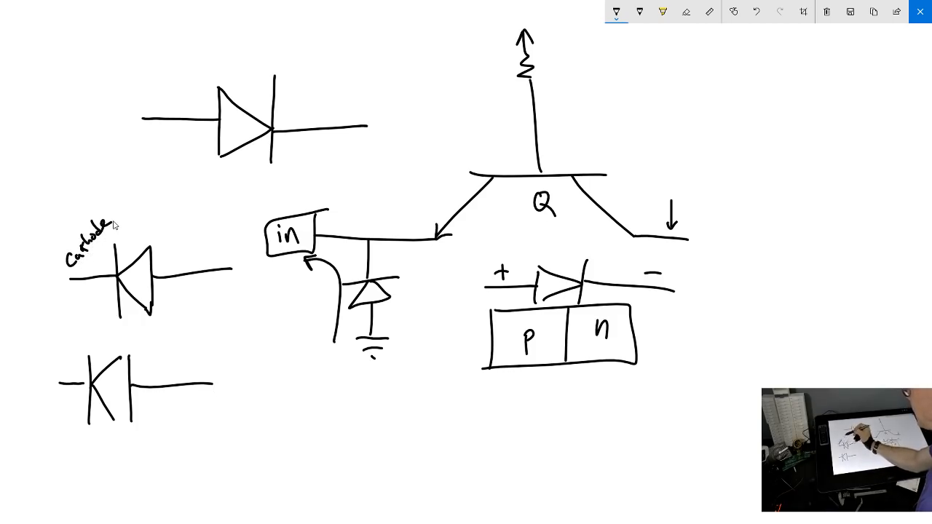
mouse_move(117, 277)
mouse_down()
mouse_move(155, 319)
mouse_move(129, 271)
mouse_move(193, 234)
mouse_up()
drag(150, 319, 157, 245)
mouse_move(193, 292)
mouse_down()
mouse_move(196, 282)
mouse_move(201, 292)
mouse_move(231, 287)
mouse_up()
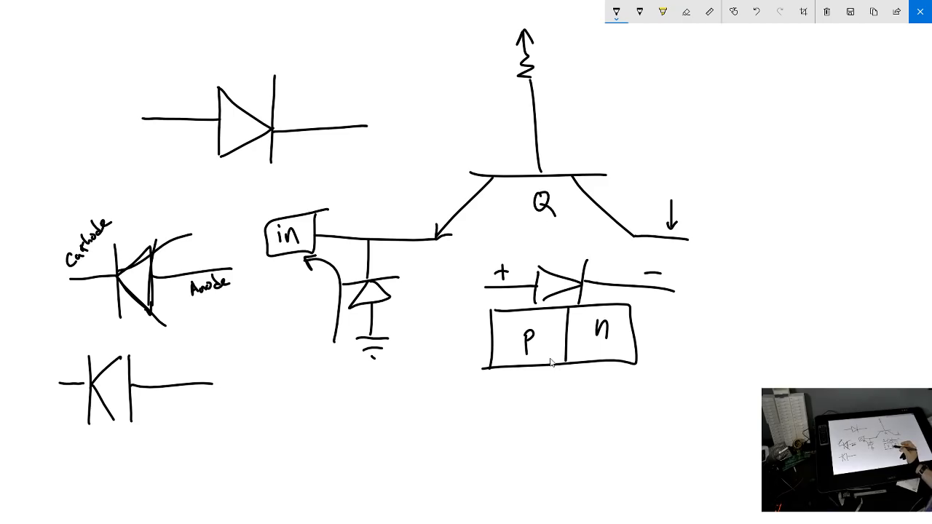
Circle the p-n block together with its diode symbol, and clear the entire sketch
mouse_move(460, 284)
mouse_down()
mouse_move(568, 366)
mouse_move(644, 263)
mouse_move(541, 266)
mouse_up()
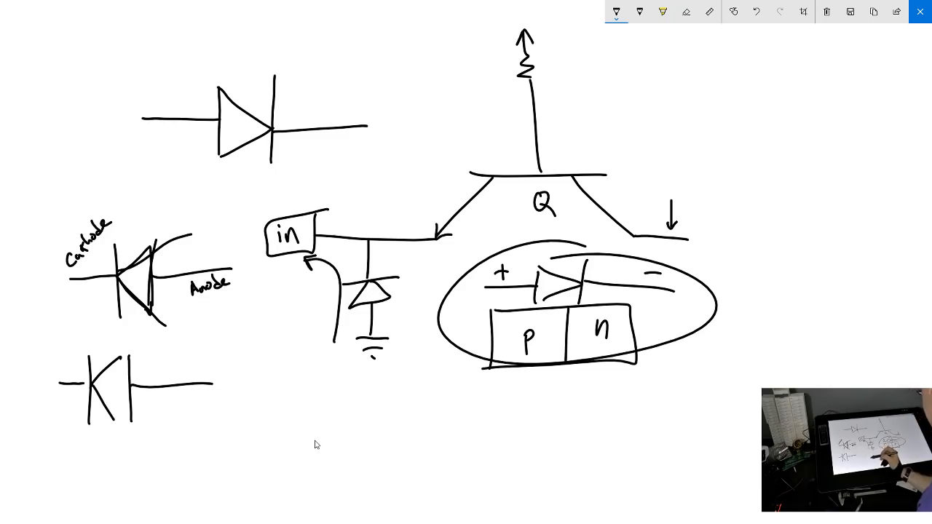
click(826, 12)
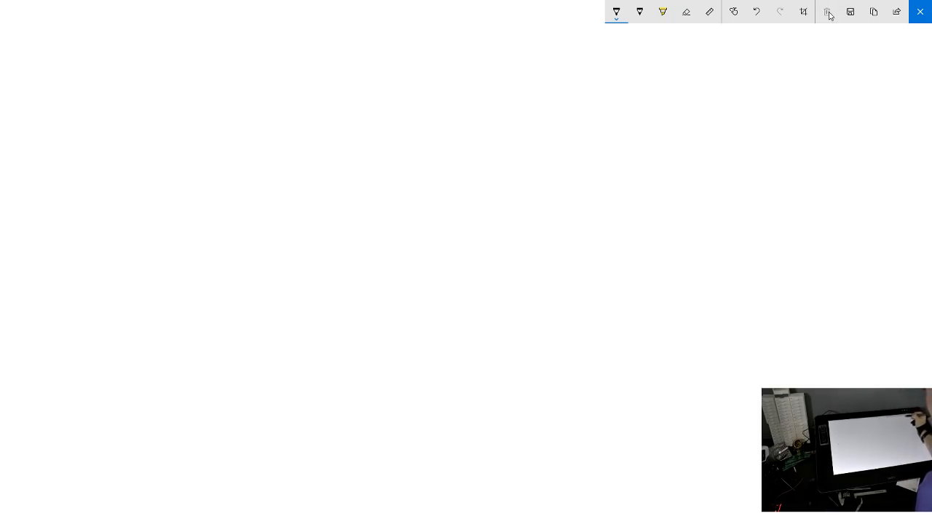
Sketch a small rectangle divided into "p" and "n" halves, with a right-pointing diode symbol and leads above it
mouse_move(192, 69)
mouse_down()
mouse_move(189, 107)
mouse_move(308, 94)
mouse_move(191, 106)
mouse_up()
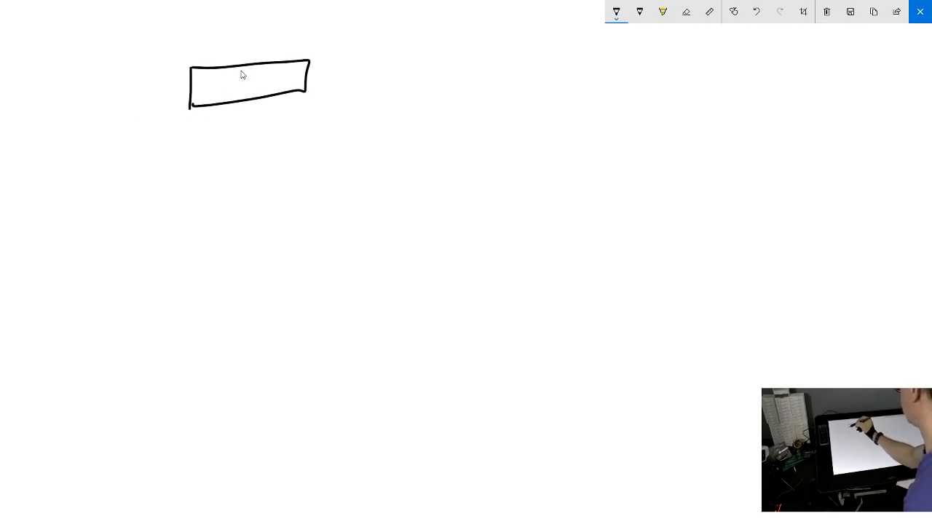
drag(249, 68, 241, 99)
mouse_move(220, 79)
mouse_down()
mouse_move(238, 107)
mouse_move(222, 103)
mouse_move(223, 90)
mouse_move(279, 86)
mouse_up()
drag(177, 48, 221, 45)
drag(221, 27, 222, 58)
drag(221, 26, 230, 60)
drag(260, 20, 262, 55)
drag(263, 39, 333, 37)
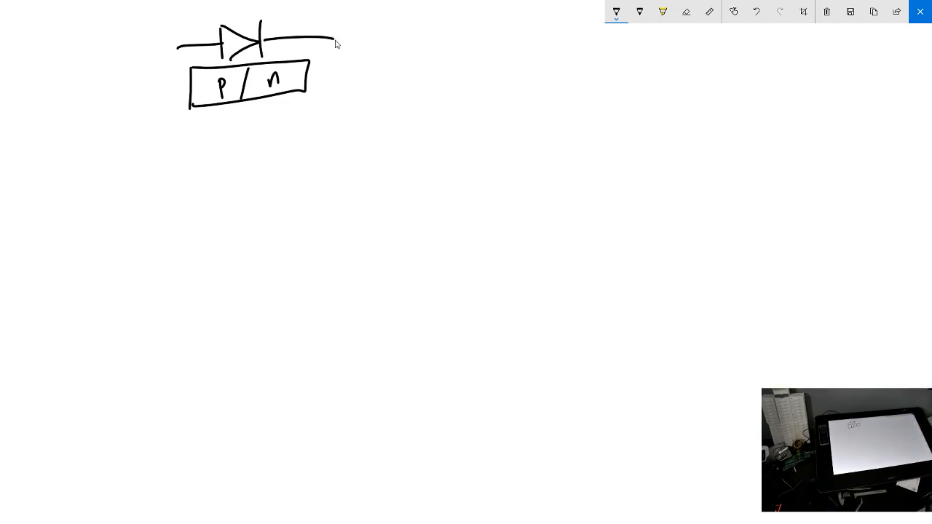
Sketch a large rectangle below the p-n block and label its upper-right corner "P"
mouse_move(191, 154)
mouse_down()
mouse_move(184, 370)
mouse_move(567, 365)
mouse_up()
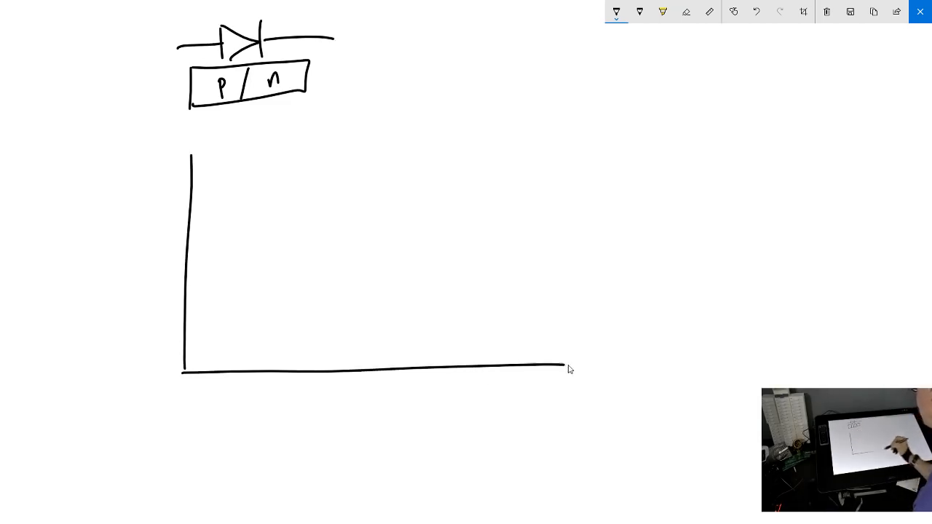
drag(591, 116, 570, 372)
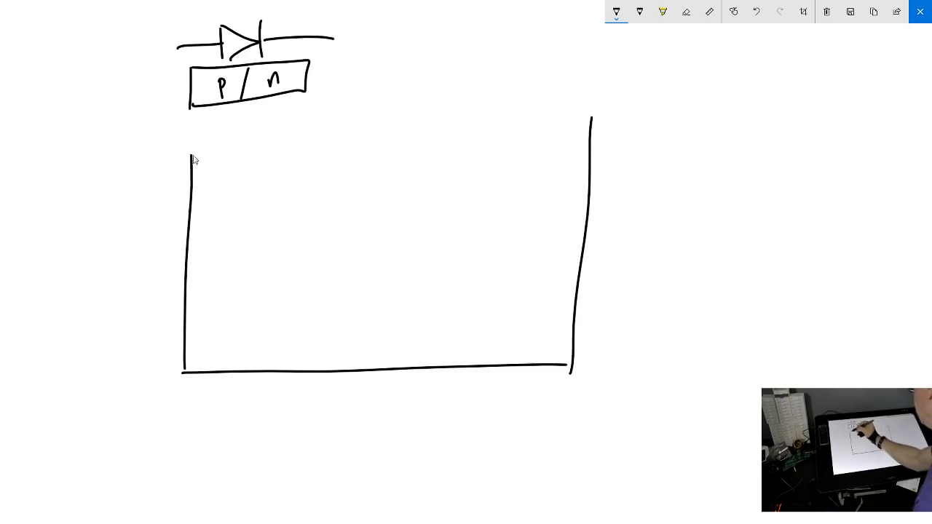
mouse_move(191, 156)
mouse_down()
mouse_move(261, 132)
mouse_move(590, 120)
mouse_move(582, 154)
mouse_move(576, 143)
mouse_up()
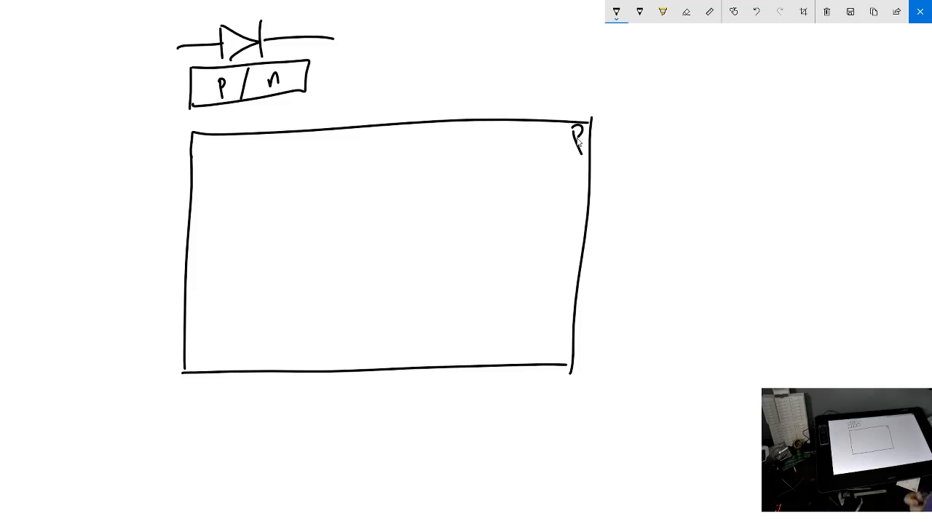
drag(567, 364, 573, 365)
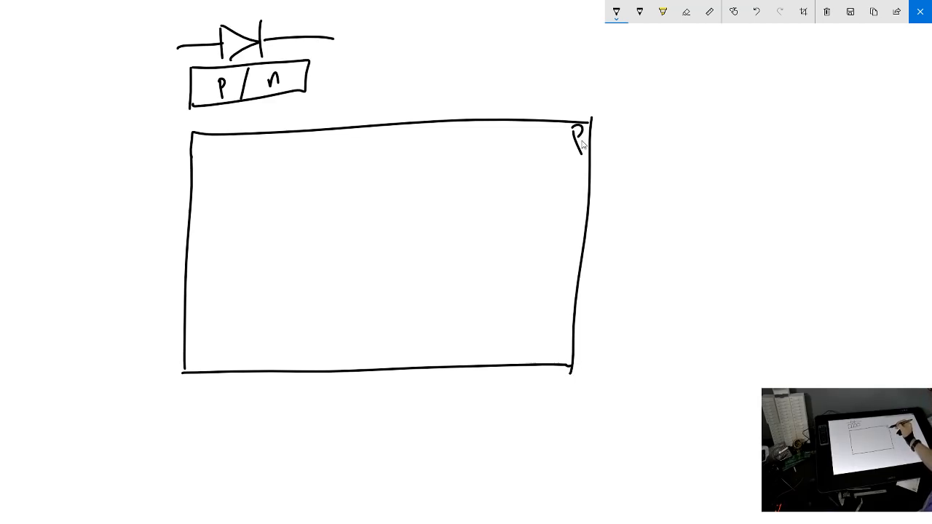
Add a contact dot at the P region's right edge and connect it to a ground symbol outside the rectangle
mouse_move(581, 178)
mouse_down()
mouse_move(618, 177)
mouse_move(612, 198)
mouse_move(635, 197)
mouse_up()
drag(622, 205, 632, 206)
drag(629, 211, 631, 213)
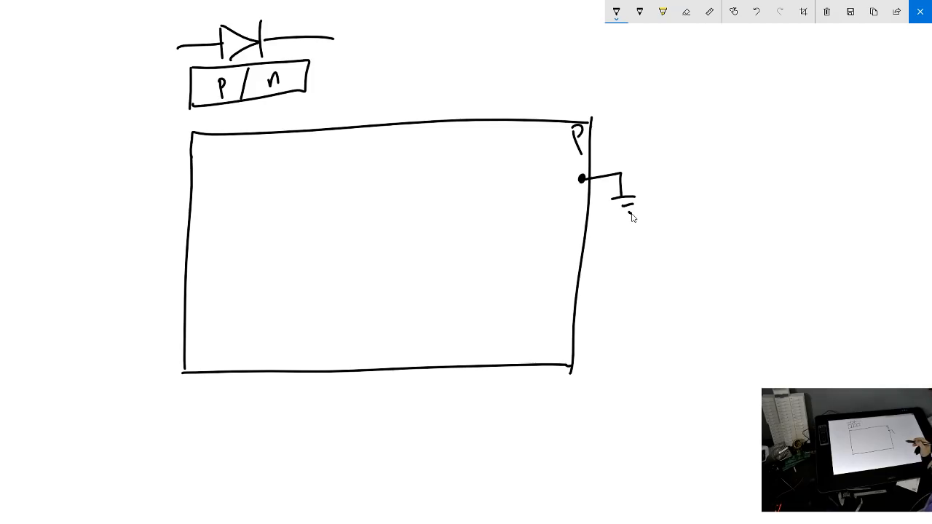
Start and scribble out a symbol beyond the ground, and sketch an upward-pointing grounded diode on the large rectangle's other side
mouse_move(723, 143)
mouse_down()
mouse_move(771, 145)
mouse_move(748, 172)
mouse_up()
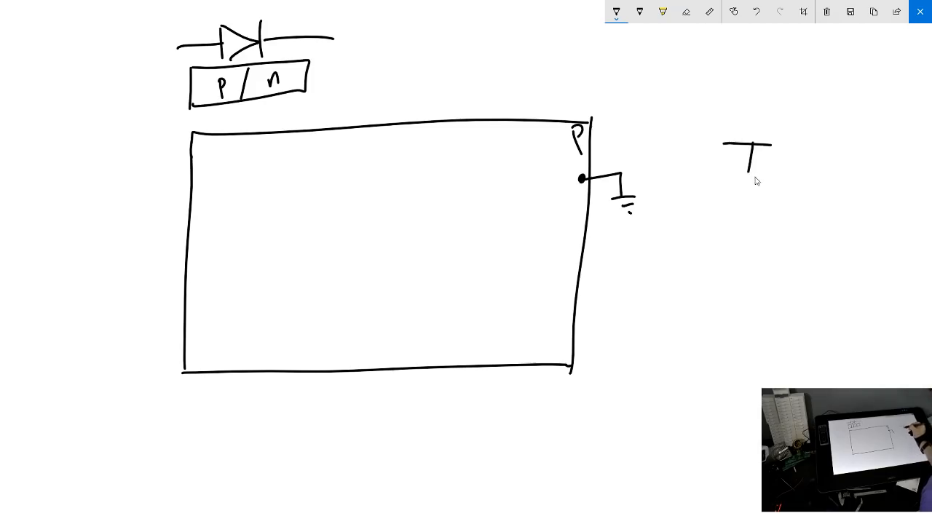
mouse_move(754, 135)
mouse_down()
mouse_move(740, 154)
mouse_move(756, 163)
mouse_move(728, 149)
mouse_move(762, 166)
mouse_up()
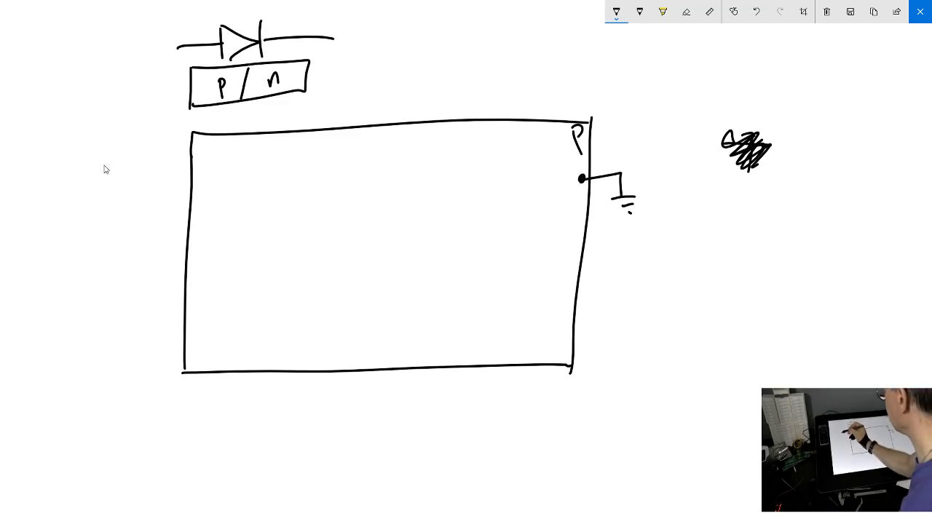
mouse_move(101, 151)
mouse_down()
mouse_move(103, 183)
mouse_move(111, 185)
mouse_move(81, 218)
mouse_move(122, 198)
mouse_move(108, 192)
mouse_move(115, 254)
mouse_up()
drag(97, 266, 110, 265)
click(106, 278)
click(110, 292)
drag(101, 151, 102, 131)
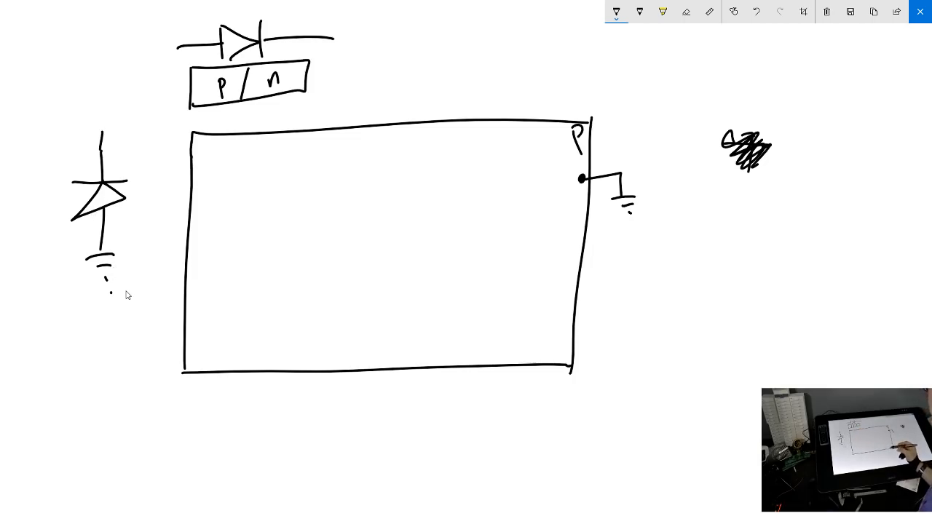
Sketch a small "n" square with a contact dot inside the P rectangle, and add a horizontal line atop the grounded diode
mouse_move(550, 167)
mouse_down()
mouse_move(547, 205)
mouse_move(526, 219)
mouse_move(481, 217)
mouse_move(492, 167)
mouse_move(547, 178)
mouse_up()
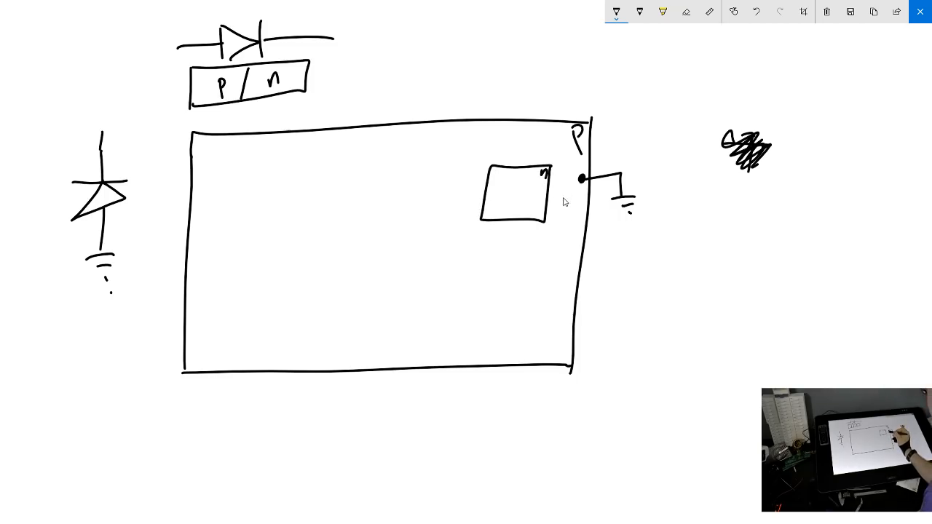
drag(514, 195, 516, 195)
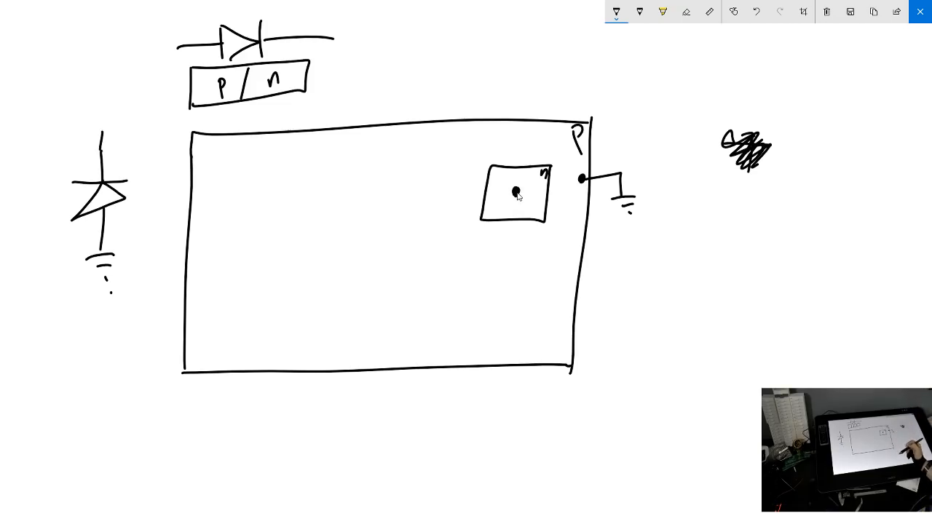
drag(40, 127, 178, 128)
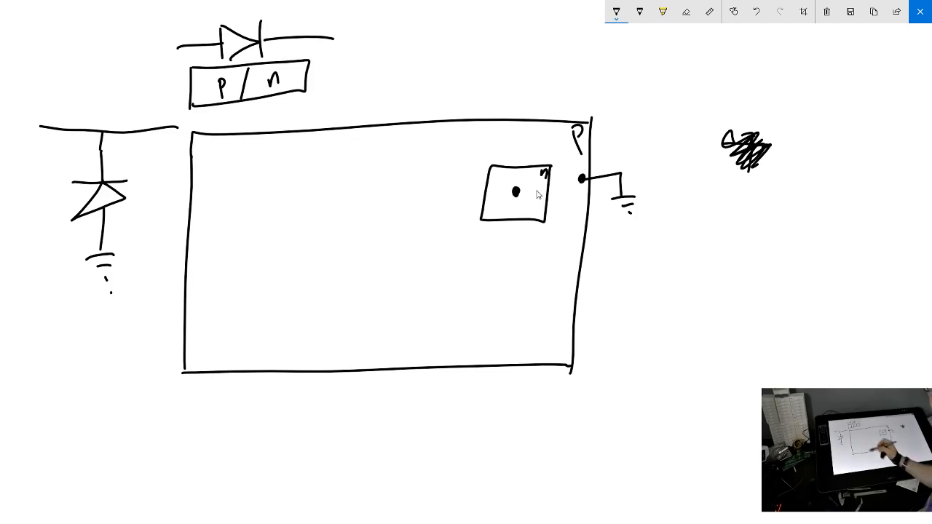
Sketch nested "n", "p" and "n" regions inside the P rectangle, and draw diodes from the p region to both n regions
mouse_move(230, 166)
mouse_down()
mouse_move(221, 250)
mouse_move(236, 319)
mouse_move(390, 312)
mouse_move(413, 234)
mouse_move(406, 169)
mouse_move(271, 162)
mouse_move(230, 166)
mouse_up()
drag(401, 173, 410, 188)
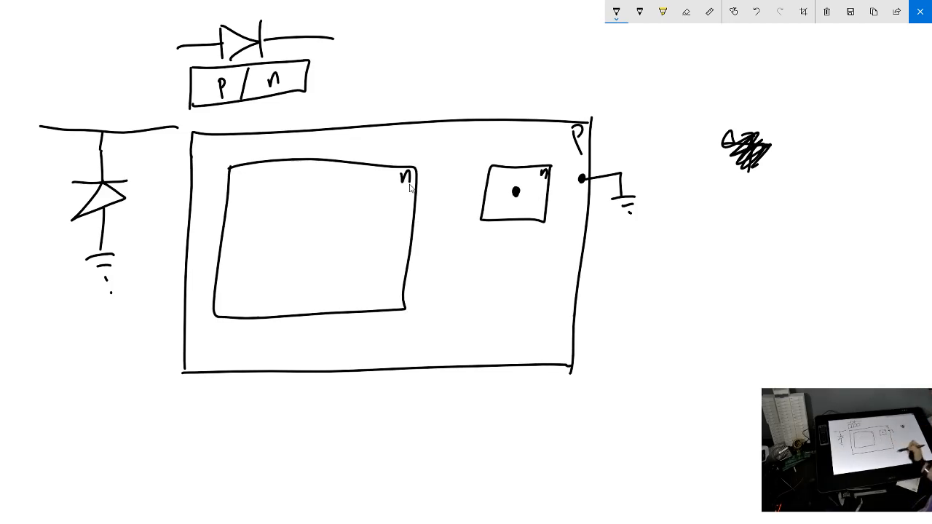
mouse_move(271, 198)
mouse_down()
mouse_move(268, 269)
mouse_move(384, 275)
mouse_move(395, 230)
mouse_move(378, 186)
mouse_move(272, 197)
mouse_up()
mouse_move(382, 194)
mouse_down()
mouse_move(351, 220)
mouse_move(338, 243)
mouse_move(308, 236)
mouse_move(353, 206)
mouse_up()
drag(332, 215, 340, 228)
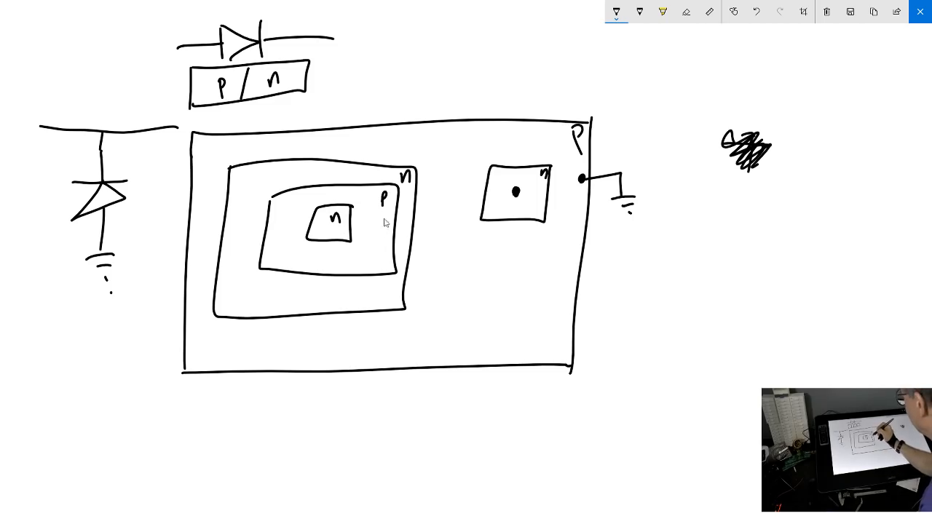
drag(339, 228, 383, 219)
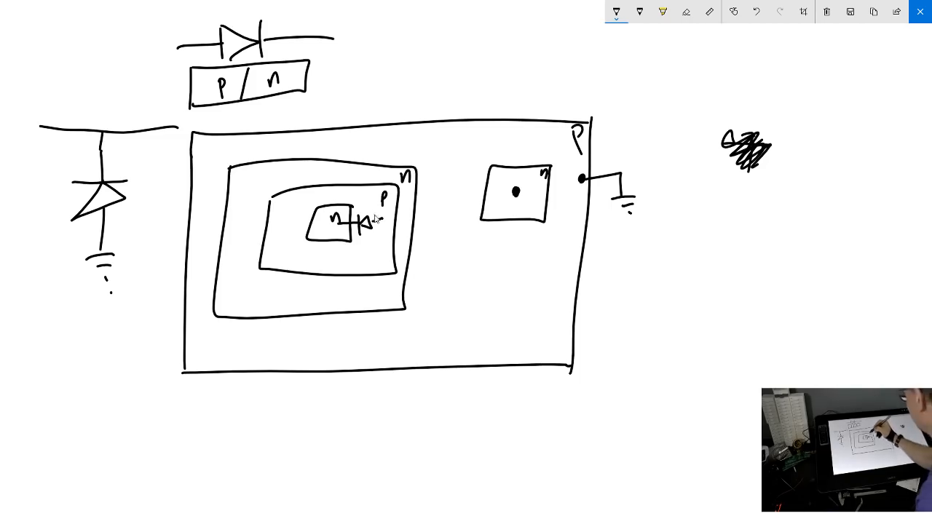
drag(380, 220, 364, 188)
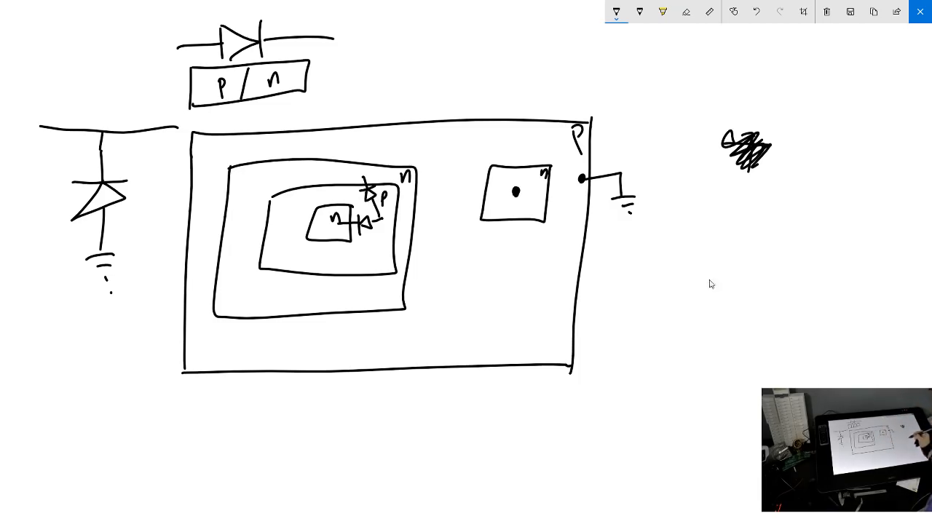
Sketch an NPN transistor symbol with an emitter arrow beside the large P rectangle
drag(660, 259, 695, 259)
mouse_move(695, 236)
mouse_down()
mouse_move(695, 284)
mouse_move(725, 231)
mouse_up()
mouse_move(699, 268)
mouse_down()
mouse_move(731, 284)
mouse_move(725, 291)
mouse_up()
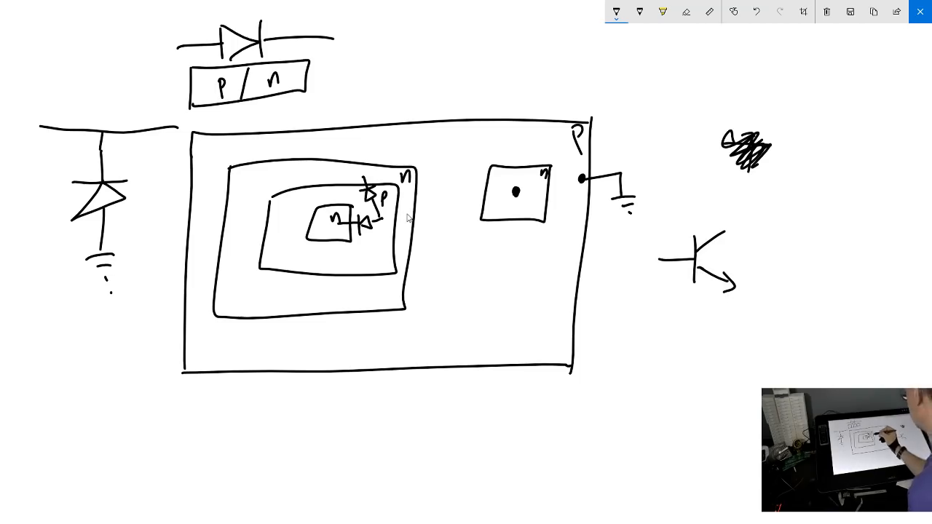
Label the nested regions C, B and E from outside in, and mark the transistor symbol's terminals C, B and E
drag(410, 227, 380, 255)
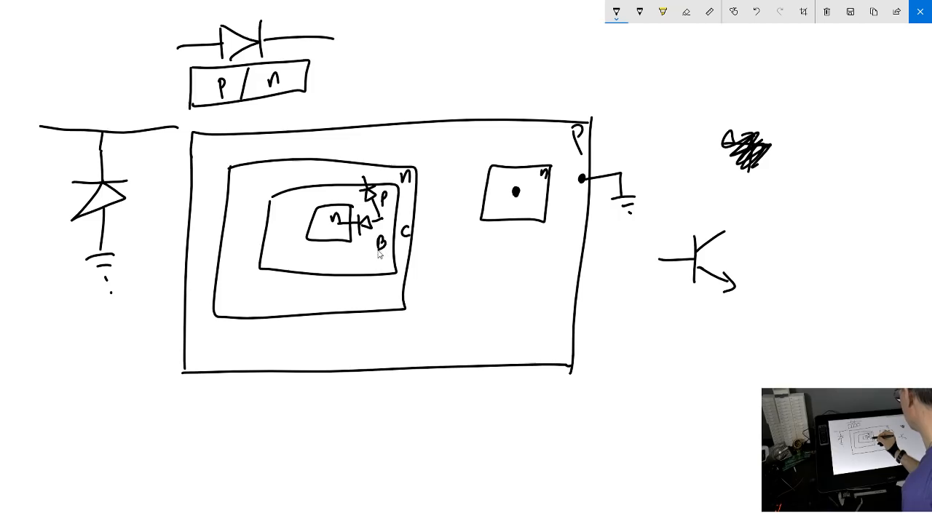
mouse_move(333, 236)
mouse_down()
mouse_move(325, 240)
mouse_move(328, 232)
mouse_up()
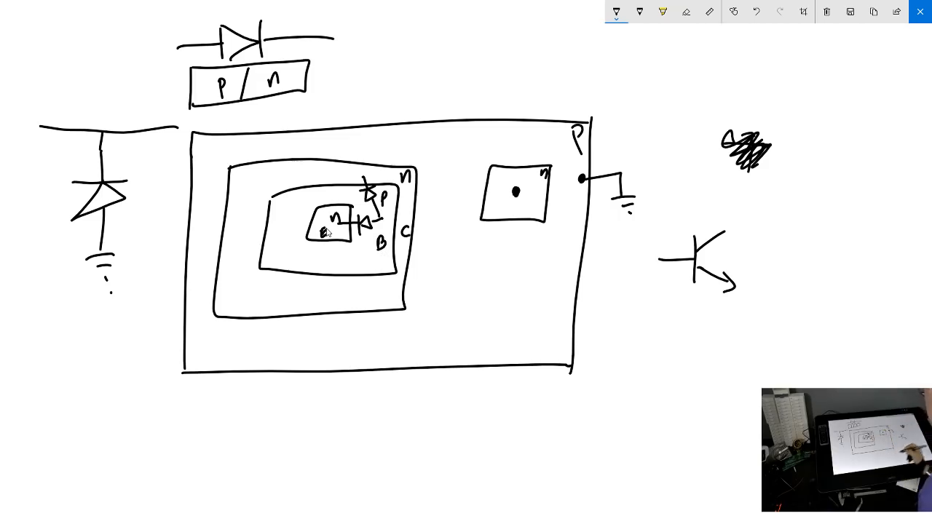
drag(744, 213, 744, 221)
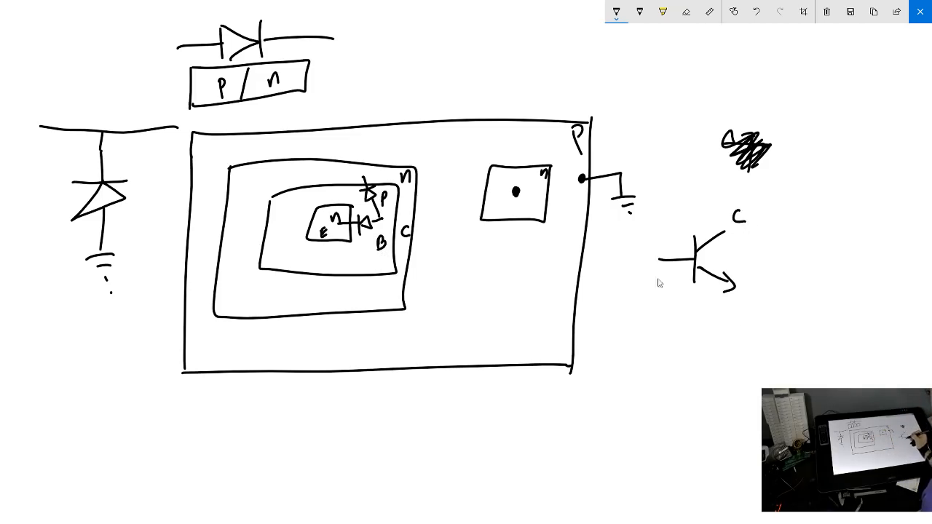
drag(656, 237, 659, 252)
mouse_move(750, 283)
mouse_down()
mouse_move(743, 295)
mouse_move(754, 290)
mouse_up()
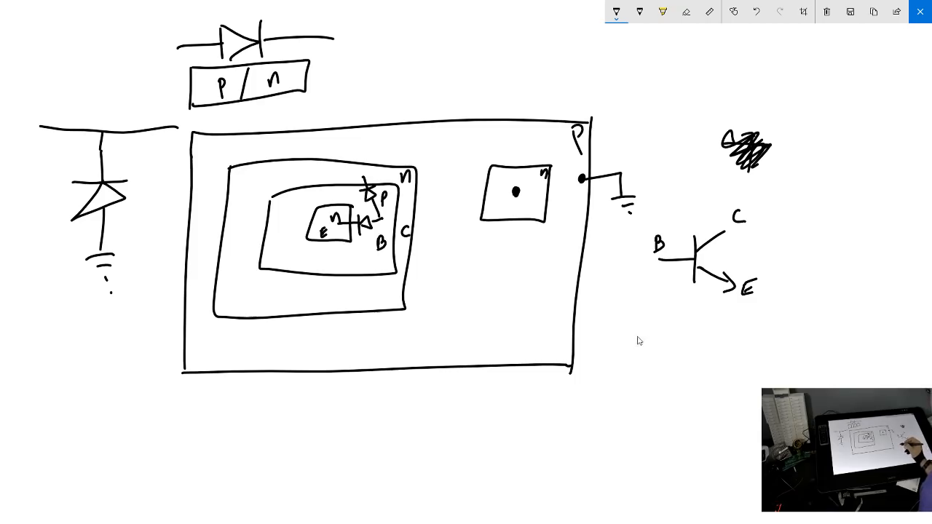
Sketch the transistor's two-diode equivalent below its symbol, with diodes branching from a common lead to ends labelled C and E
mouse_move(633, 355)
mouse_down()
mouse_move(668, 341)
mouse_move(674, 347)
mouse_move(671, 332)
mouse_move(675, 346)
mouse_move(675, 323)
mouse_move(687, 333)
mouse_move(701, 315)
mouse_up()
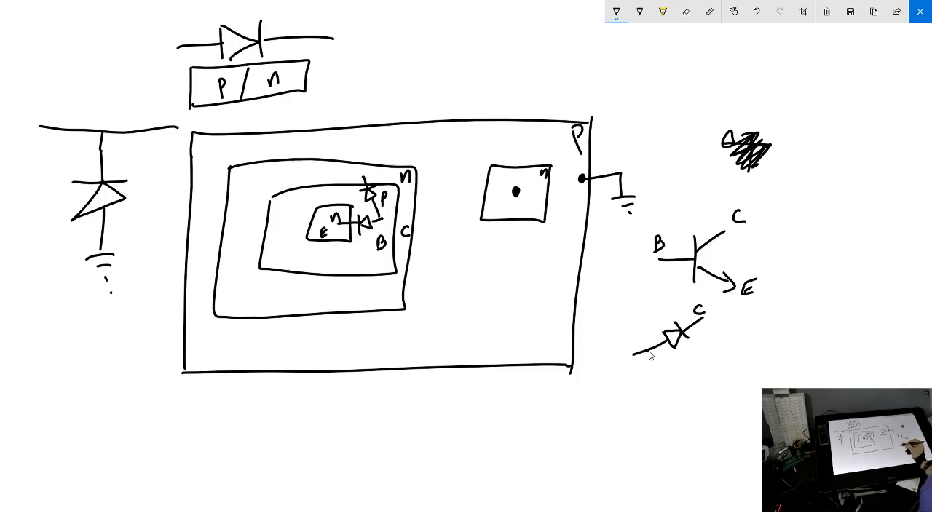
mouse_move(648, 352)
mouse_down()
mouse_move(677, 377)
mouse_move(684, 391)
mouse_move(671, 394)
mouse_move(690, 389)
mouse_move(704, 415)
mouse_move(725, 393)
mouse_up()
drag(715, 402, 722, 400)
drag(714, 408, 724, 406)
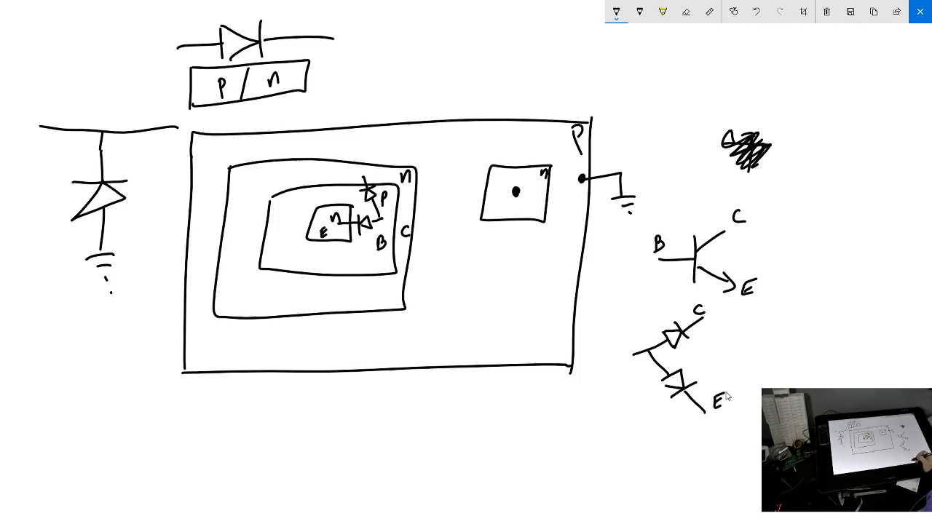
drag(666, 387, 666, 378)
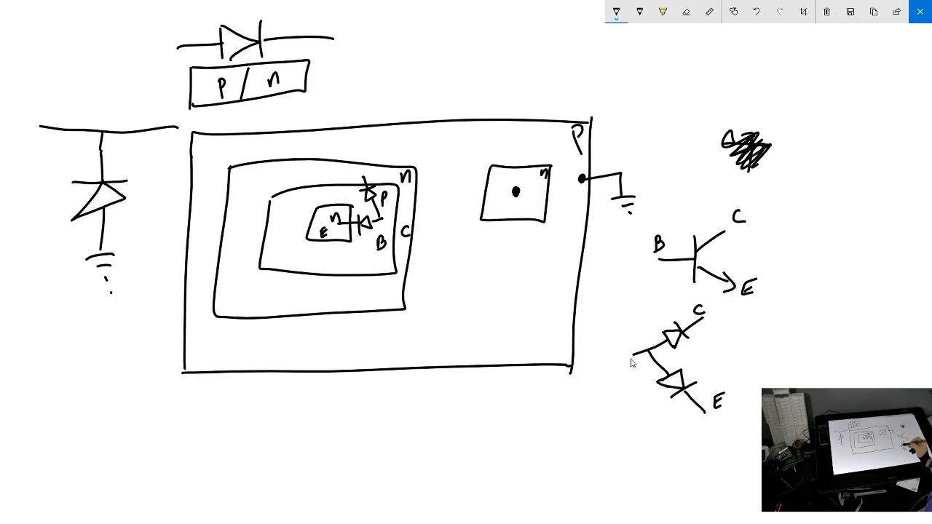
Label the two-diode equivalent's common lead B, and mark "+" at B and "−" at C and E
drag(626, 337, 627, 353)
mouse_move(626, 337)
mouse_down()
mouse_move(627, 353)
mouse_move(620, 330)
mouse_up()
drag(615, 325, 615, 335)
drag(718, 315, 725, 317)
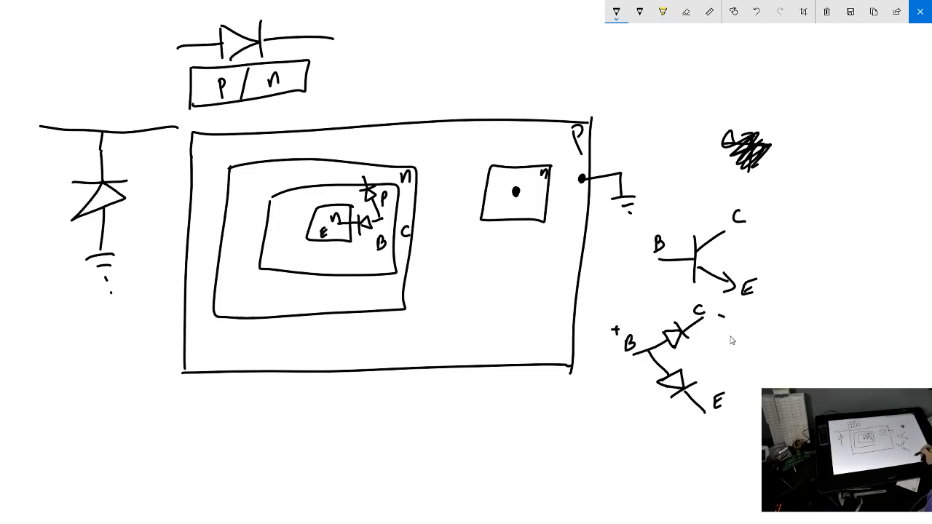
drag(717, 424, 726, 426)
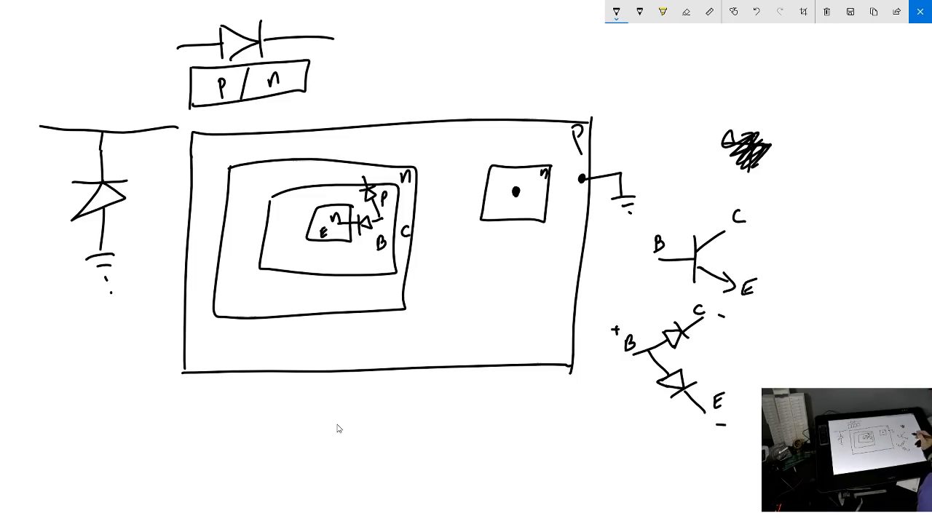
Clear the whole sketch and draw a fresh NPN transistor symbol with terminals labelled B, C and E
click(827, 13)
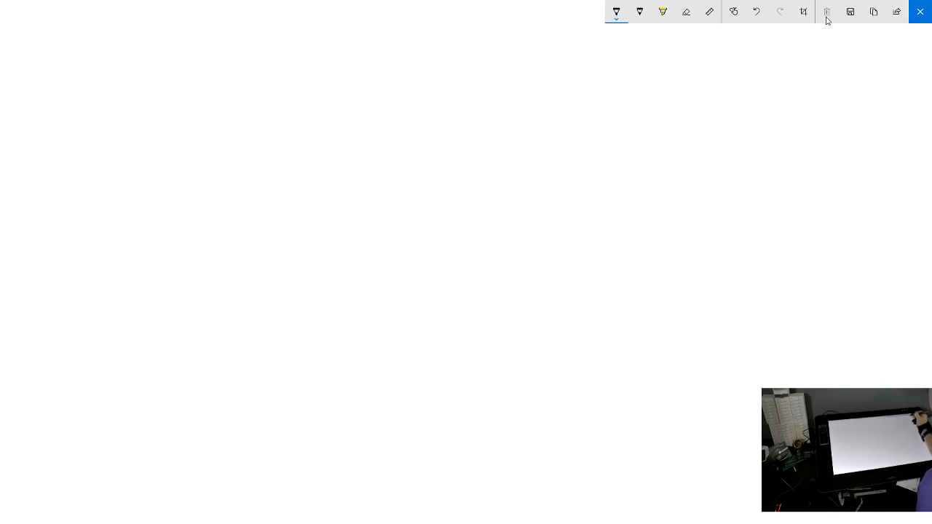
mouse_move(51, 78)
mouse_down()
mouse_move(89, 77)
mouse_move(90, 104)
mouse_up()
mouse_move(91, 73)
mouse_down()
mouse_move(123, 55)
mouse_move(120, 93)
mouse_up()
drag(111, 102, 113, 102)
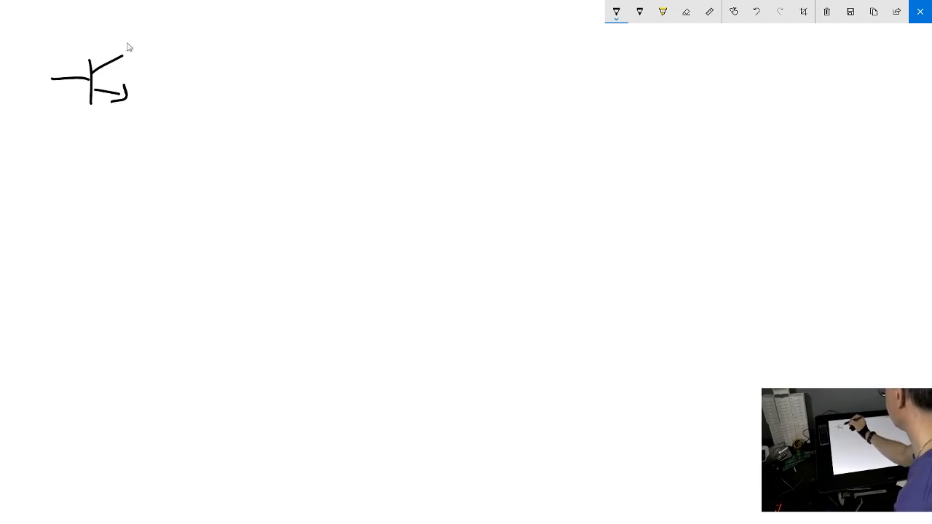
drag(57, 54, 61, 67)
drag(143, 38, 148, 46)
mouse_move(139, 88)
mouse_down()
mouse_move(140, 99)
mouse_move(146, 84)
mouse_up()
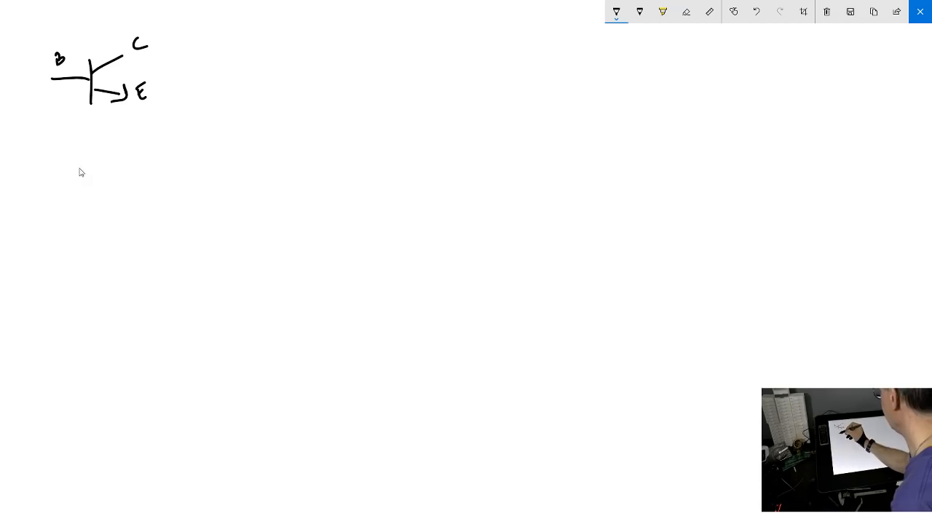
Sketch the two-diode equivalent below the transistor symbol, labelling its common lead B and diode ends C and E
mouse_move(72, 171)
mouse_down()
mouse_move(107, 170)
mouse_move(100, 148)
mouse_move(113, 144)
mouse_move(108, 134)
mouse_move(100, 180)
mouse_move(112, 182)
mouse_move(102, 210)
mouse_up()
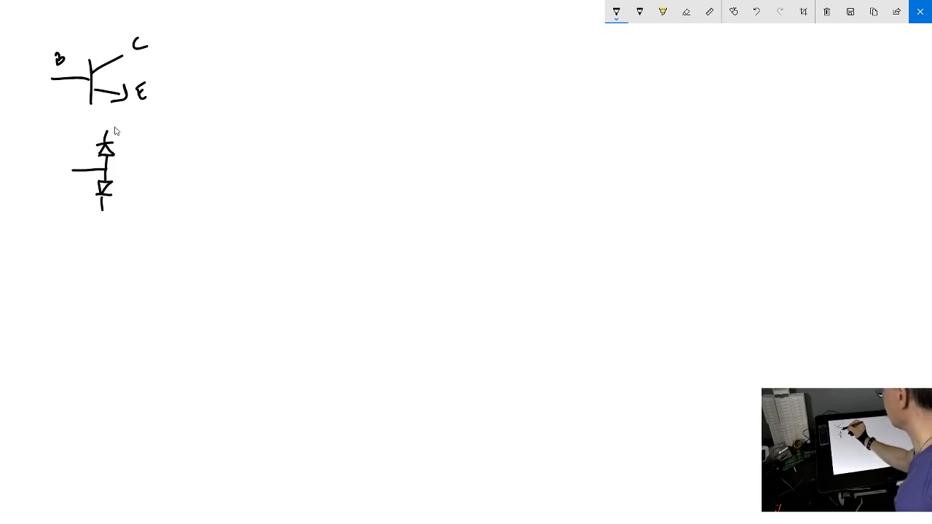
drag(119, 124, 122, 129)
drag(114, 202, 116, 215)
drag(61, 154, 65, 166)
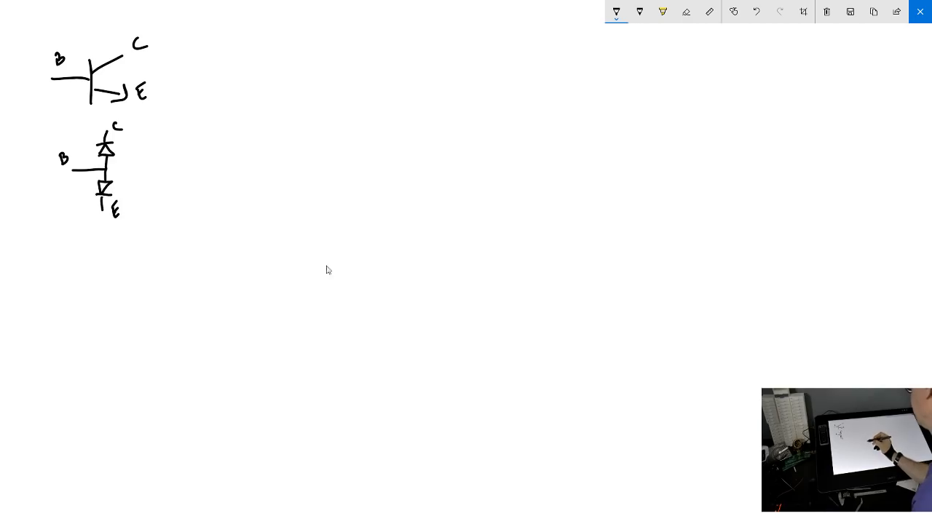
Sketch a two-emitter transistor with an input pad on each emitter, a pull-up resistor on its base and an output pad on its collector
mouse_move(324, 217)
mouse_down()
mouse_move(315, 244)
mouse_move(340, 240)
mouse_move(365, 217)
mouse_move(349, 248)
mouse_move(358, 250)
mouse_move(294, 274)
mouse_up()
mouse_move(332, 240)
mouse_down()
mouse_move(297, 238)
mouse_move(295, 251)
mouse_move(284, 242)
mouse_move(288, 271)
mouse_up()
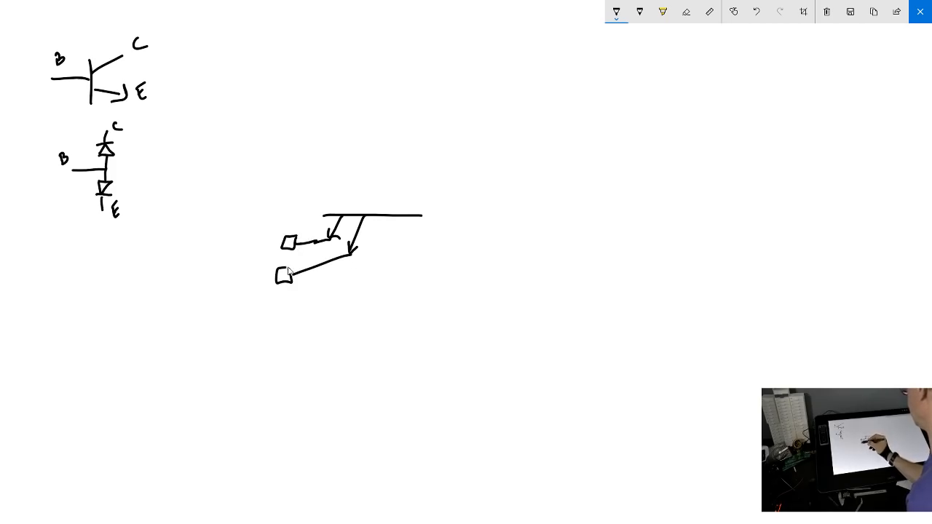
mouse_move(378, 213)
mouse_down()
mouse_move(378, 129)
mouse_move(386, 135)
mouse_up()
mouse_move(408, 216)
mouse_down()
mouse_move(419, 245)
mouse_move(475, 255)
mouse_up()
mouse_move(477, 225)
mouse_down()
mouse_move(502, 236)
mouse_move(477, 255)
mouse_up()
Label the two-emitter circuit's input pads A and B, its output OUT and its supply VCC
drag(516, 212, 516, 213)
drag(526, 209, 548, 207)
drag(542, 207, 543, 220)
mouse_move(267, 230)
mouse_down()
mouse_move(272, 215)
mouse_move(279, 228)
mouse_up()
drag(268, 224, 277, 223)
drag(256, 268, 255, 288)
drag(366, 99, 391, 109)
drag(403, 98, 407, 106)
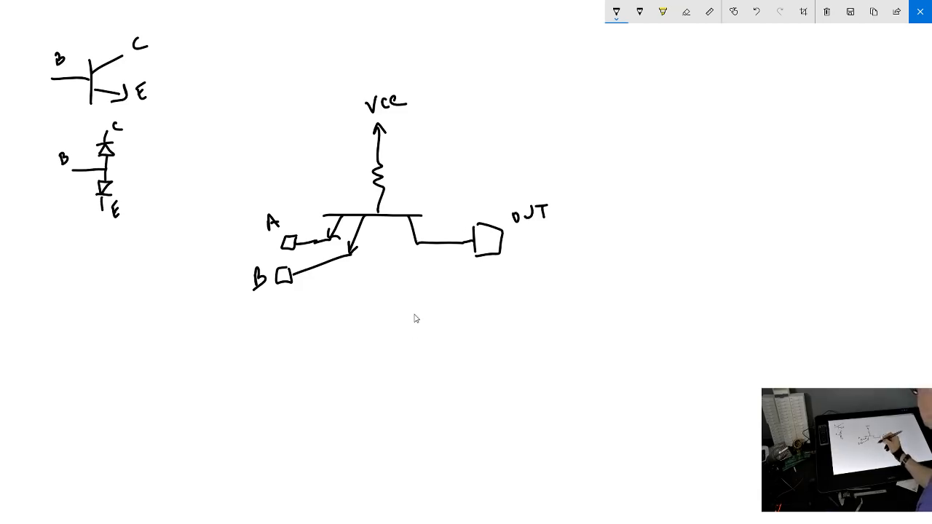
Start an equivalent circuit below the two-emitter transistor with a supply arrow labelled VCC feeding a resistor labelled R
mouse_move(381, 297)
mouse_down()
mouse_move(391, 303)
mouse_move(386, 326)
mouse_up()
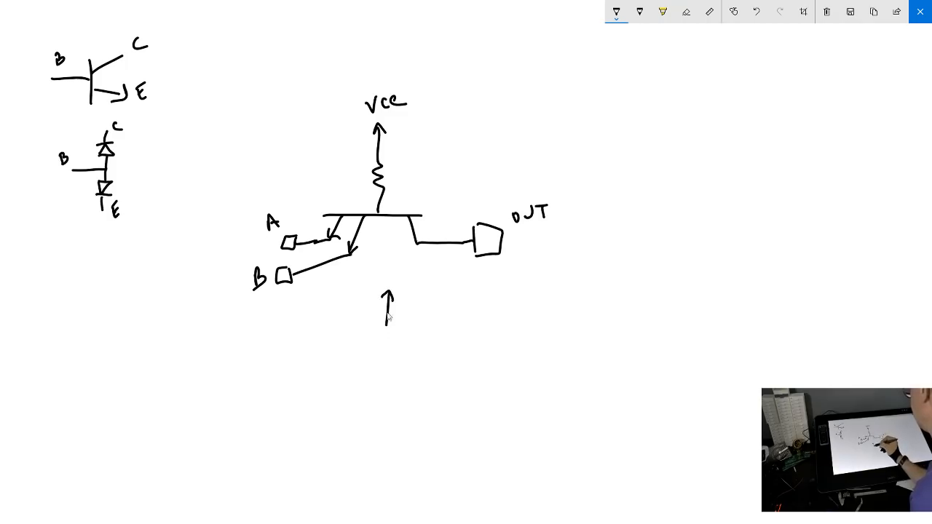
drag(381, 275, 405, 289)
drag(386, 327, 380, 348)
mouse_move(394, 337)
mouse_down()
mouse_move(393, 329)
mouse_move(406, 336)
mouse_move(380, 359)
mouse_up()
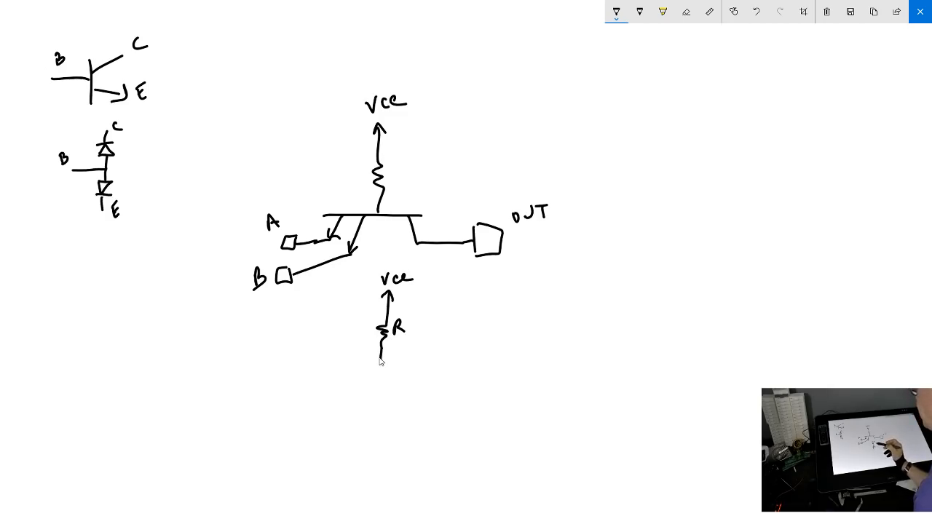
Connect diodes from the resistor's lower end to inputs labelled A and B, and add an output diode on the opposite side
mouse_move(381, 358)
mouse_down()
mouse_move(352, 357)
mouse_move(336, 372)
mouse_move(291, 359)
mouse_move(383, 375)
mouse_move(337, 411)
mouse_move(292, 398)
mouse_up()
drag(269, 366, 277, 361)
drag(280, 398, 283, 412)
drag(382, 359, 447, 359)
mouse_move(450, 351)
mouse_down()
mouse_move(451, 368)
mouse_move(468, 360)
mouse_move(453, 368)
mouse_up()
mouse_move(469, 349)
mouse_down()
mouse_move(469, 367)
mouse_move(510, 358)
mouse_up()
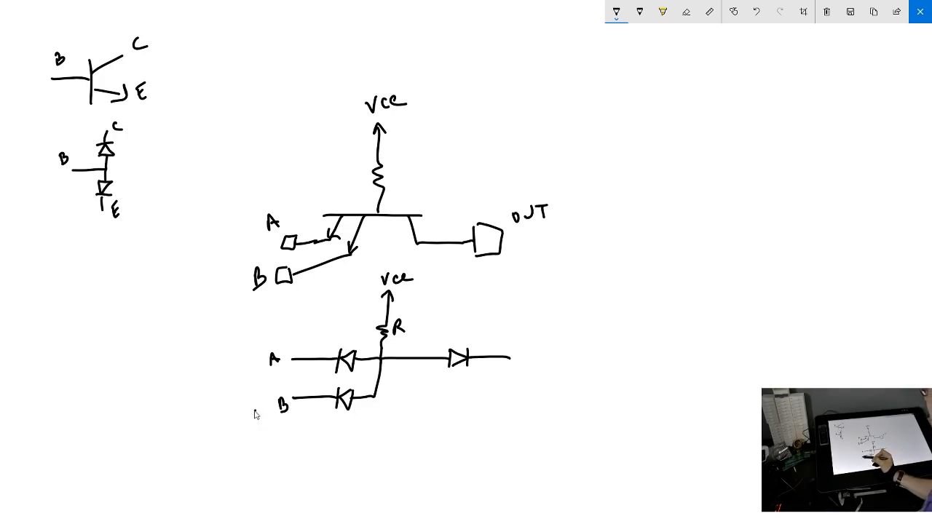
Mark input A as 1 and B as 0, and draw current arrows towards B and the output diode
drag(257, 408, 255, 409)
drag(245, 355, 246, 368)
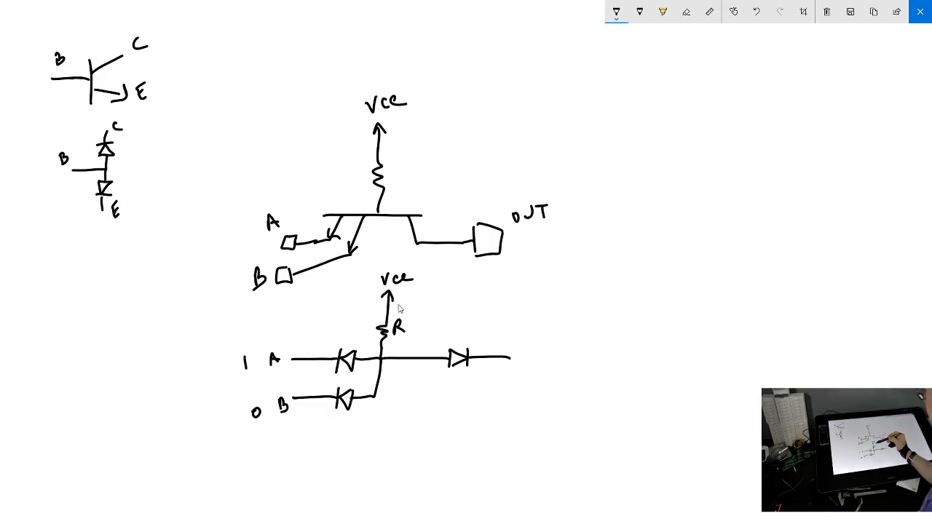
mouse_move(408, 306)
mouse_down()
mouse_move(405, 362)
mouse_move(386, 414)
mouse_move(351, 429)
mouse_up()
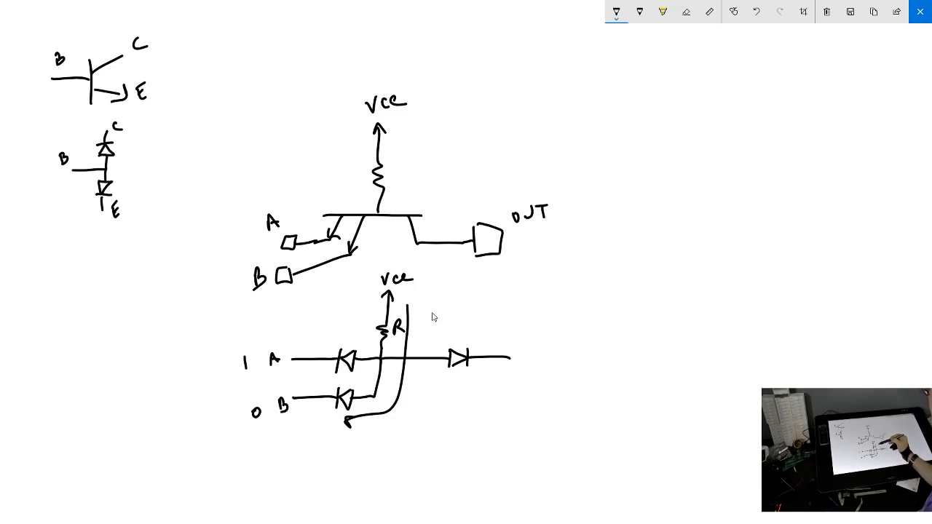
mouse_move(433, 315)
mouse_down()
mouse_move(434, 332)
mouse_move(460, 338)
mouse_up()
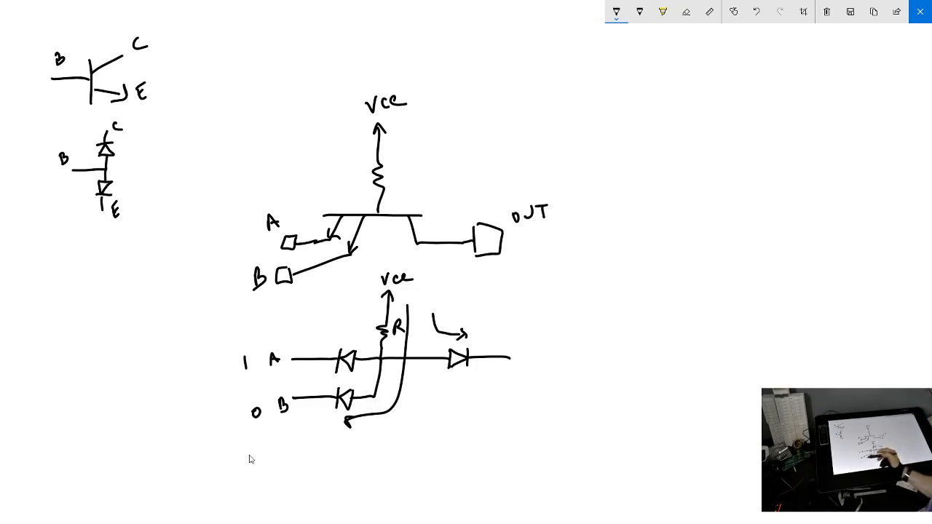
Add an NPN transistor after the output diode, draw a ground symbol on input B and mark the diode junction 0.7
mouse_move(518, 337)
mouse_down()
mouse_move(511, 377)
mouse_move(541, 332)
mouse_up()
mouse_move(515, 362)
mouse_down()
mouse_move(537, 380)
mouse_move(538, 408)
mouse_up()
drag(543, 328, 543, 313)
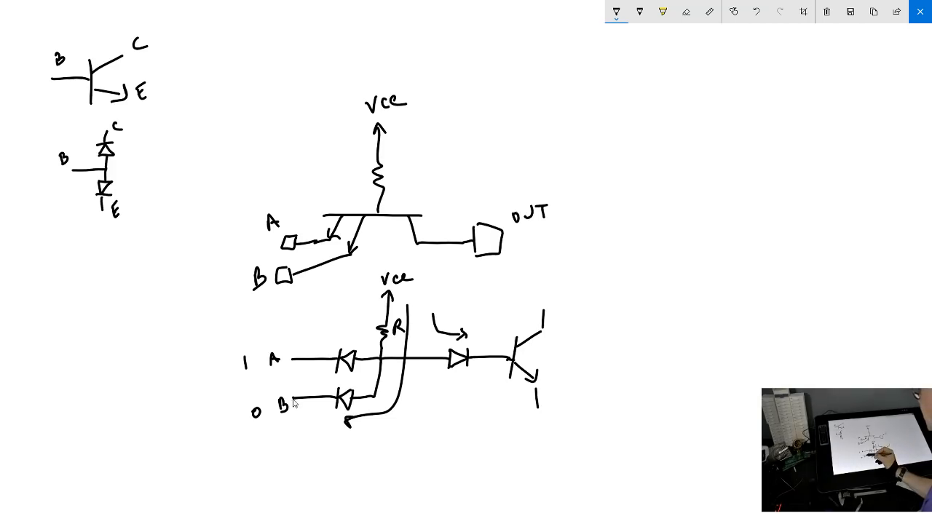
drag(292, 399, 292, 420)
drag(289, 421, 298, 426)
drag(390, 370, 399, 376)
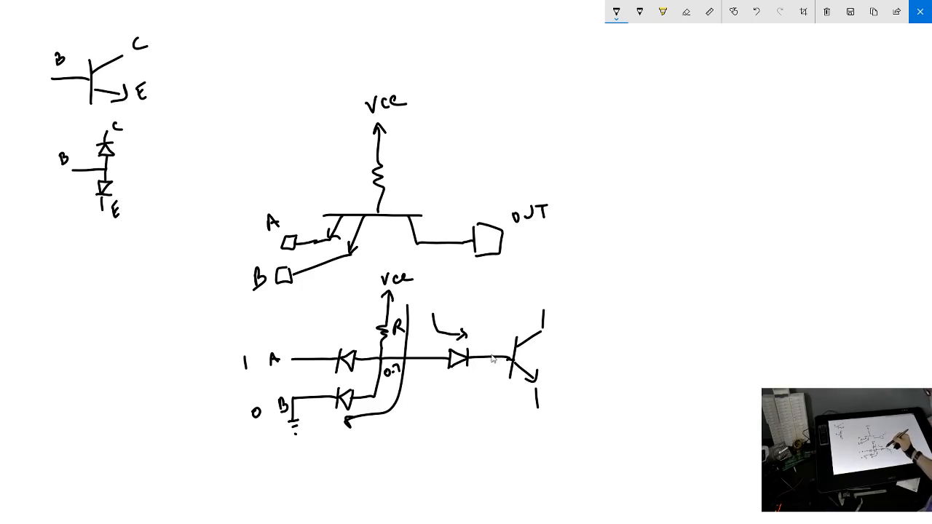
Draw an arrow to the output transistor's base, circle its base-emitter path and write 0 under the output diode
mouse_move(491, 326)
mouse_down()
mouse_move(491, 355)
mouse_move(495, 348)
mouse_up()
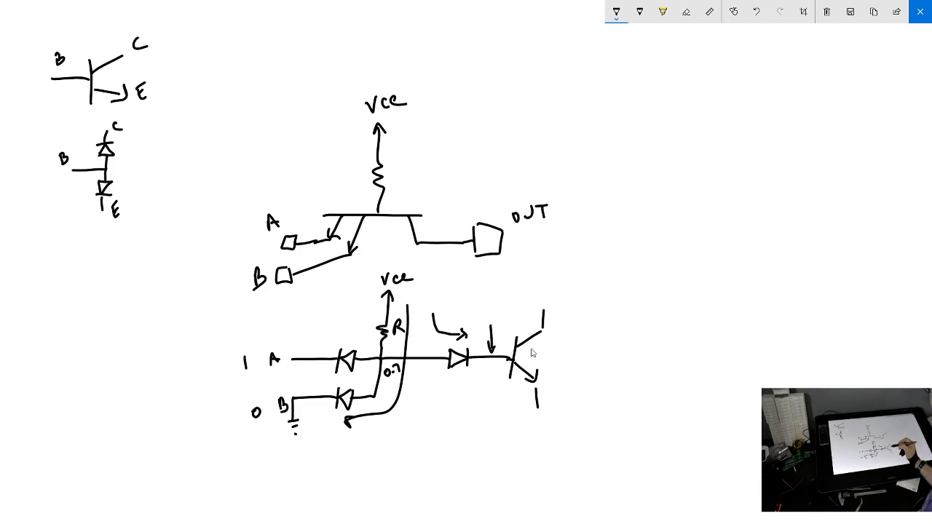
drag(539, 382, 540, 408)
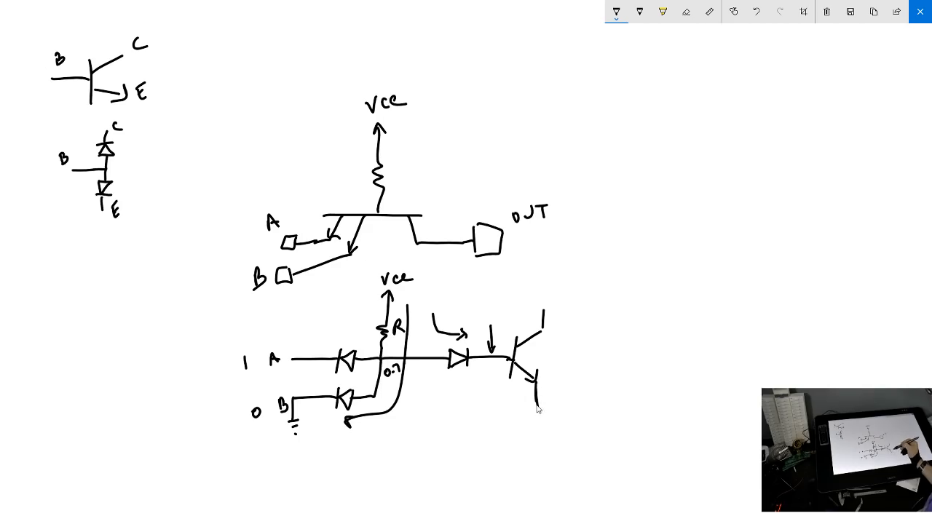
mouse_move(501, 375)
mouse_down()
mouse_move(538, 374)
mouse_move(529, 408)
mouse_up()
mouse_move(541, 377)
mouse_down()
mouse_move(538, 411)
mouse_move(509, 381)
mouse_move(551, 416)
mouse_up()
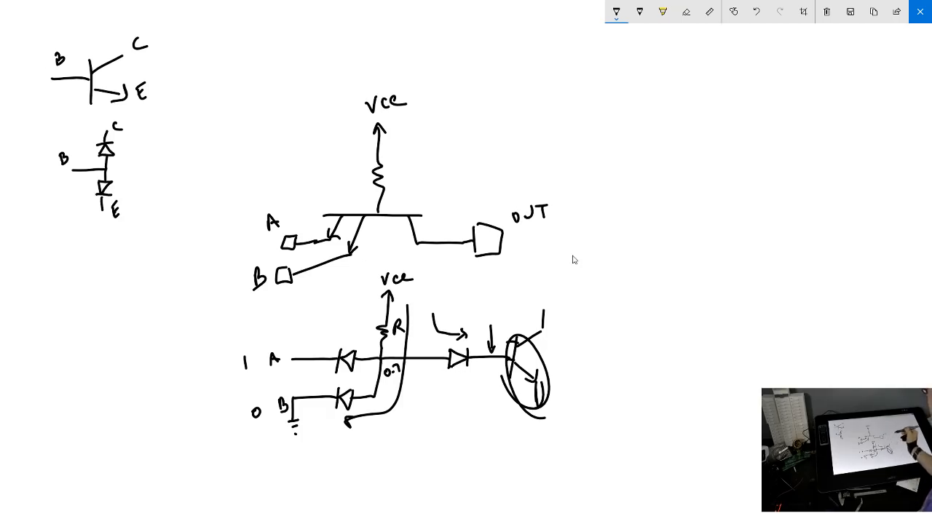
drag(442, 373, 439, 381)
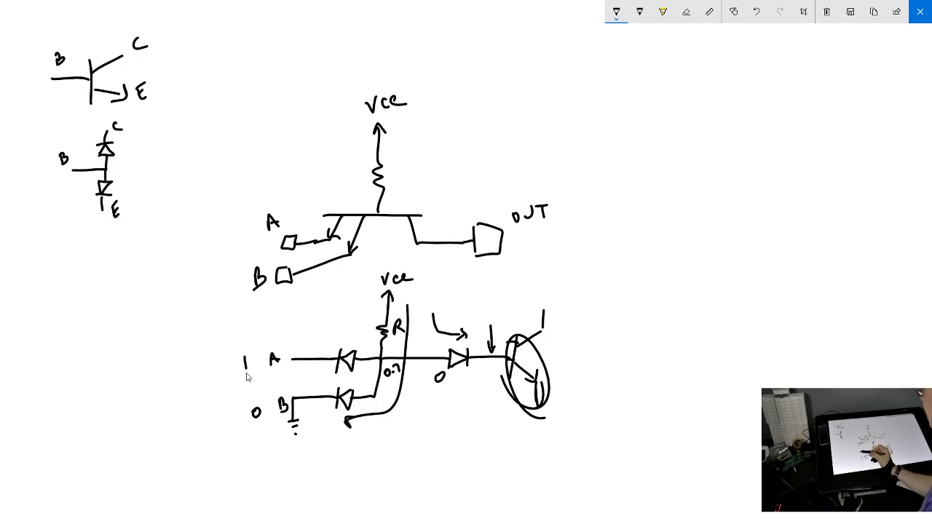
Change input B to 1, scribble out its ground, draw a current arrow through the output diode and write 1 below the 0
mouse_move(251, 420)
mouse_down()
mouse_move(261, 409)
mouse_move(234, 424)
mouse_up()
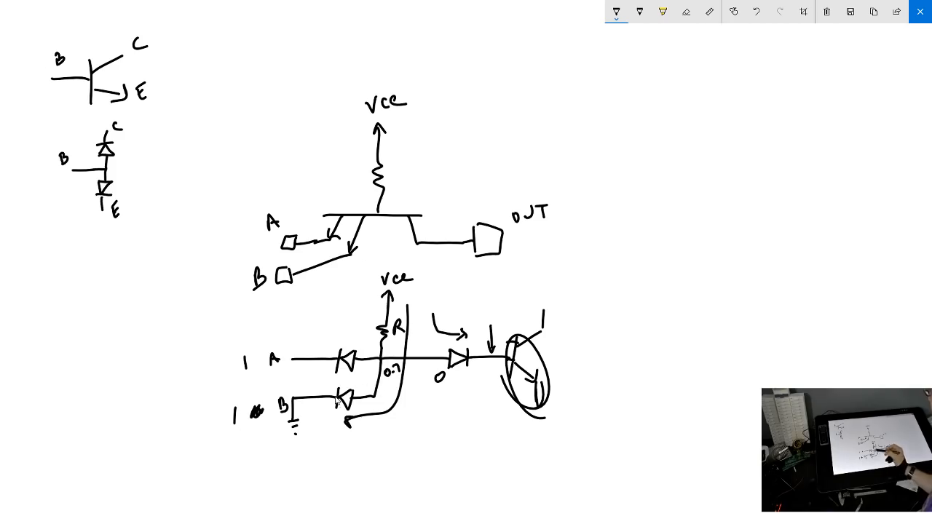
drag(290, 406, 304, 427)
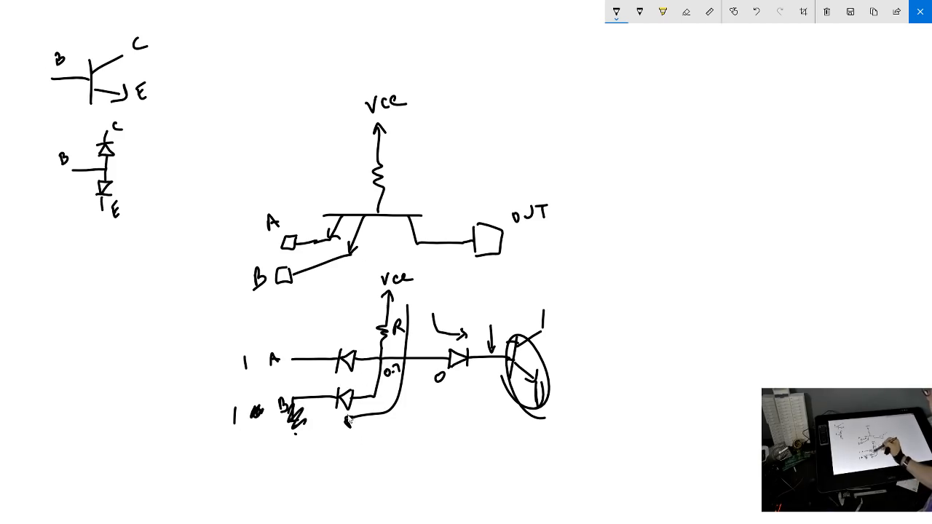
mouse_move(418, 293)
mouse_down()
mouse_move(420, 326)
mouse_move(480, 330)
mouse_up()
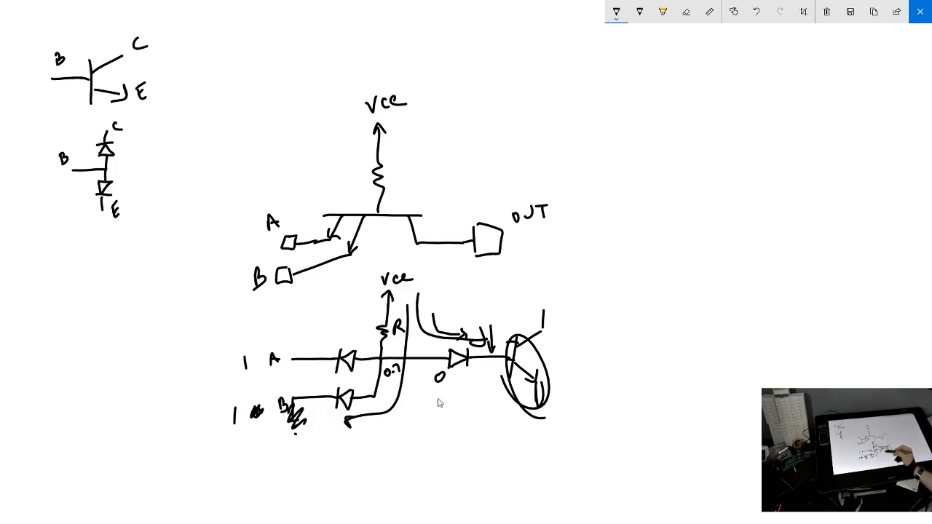
drag(440, 407, 441, 424)
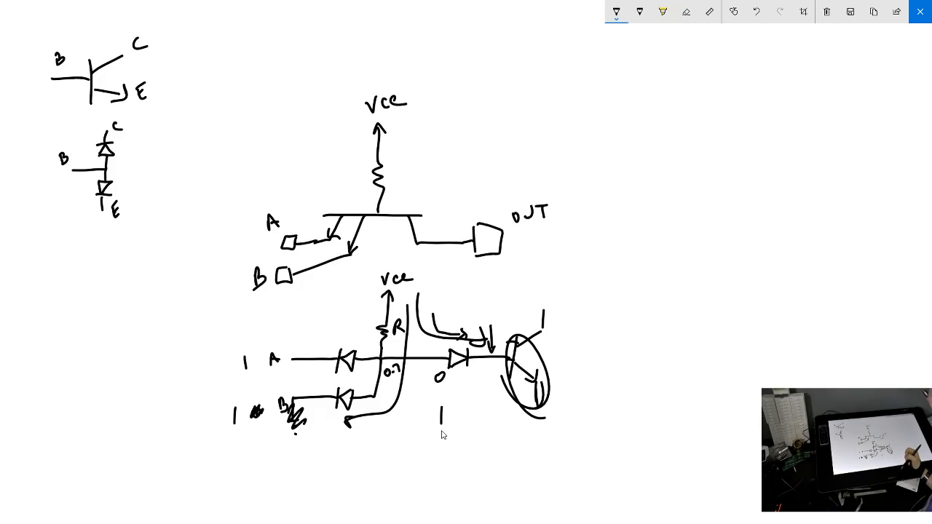
Label the two-emitter circuit AND and mark the equivalent circuit's diode junction with a dot
mouse_move(427, 180)
mouse_down()
mouse_move(421, 194)
mouse_move(431, 194)
mouse_up()
drag(422, 188, 430, 187)
mouse_move(437, 176)
mouse_down()
mouse_move(437, 191)
mouse_move(446, 174)
mouse_up()
drag(452, 172, 454, 190)
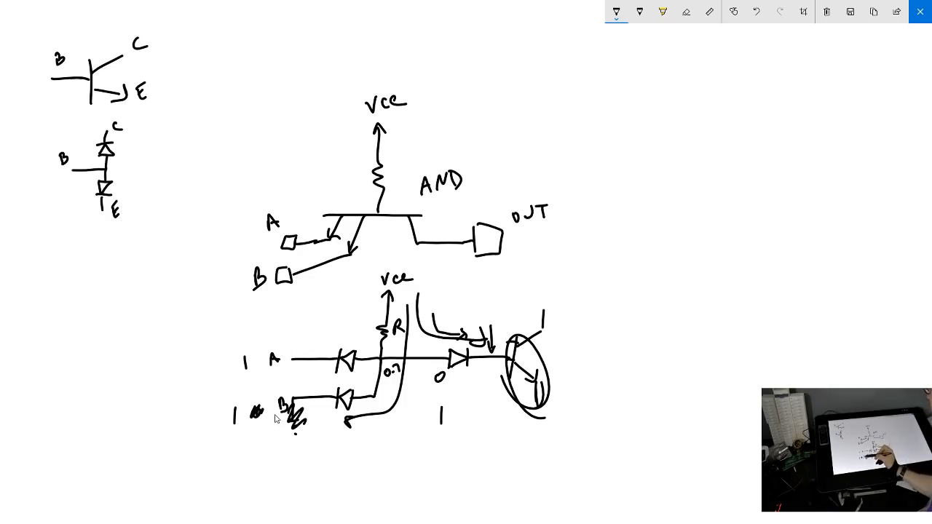
drag(379, 357, 381, 359)
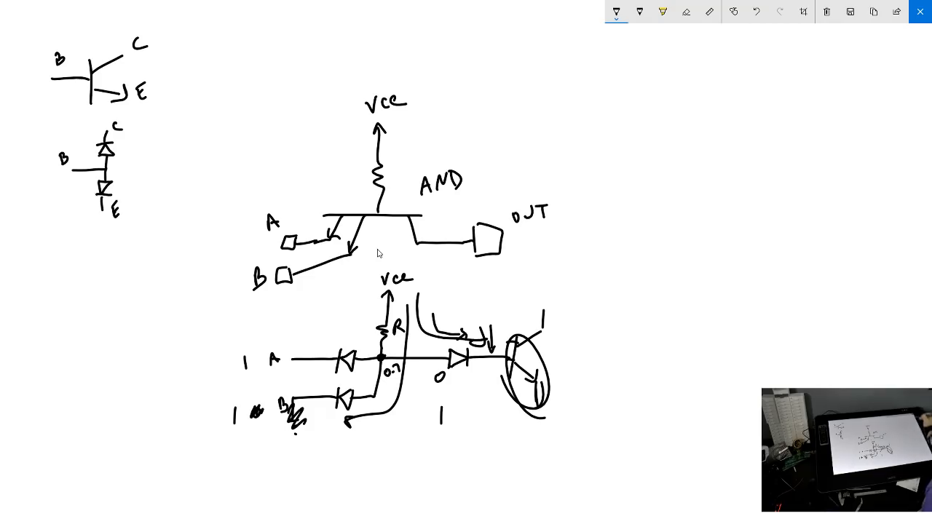
Close the sketch to return to Inkscape and draw a green rectangle about 61 × 48 px around the black contact on the n-emitters layer
click(921, 12)
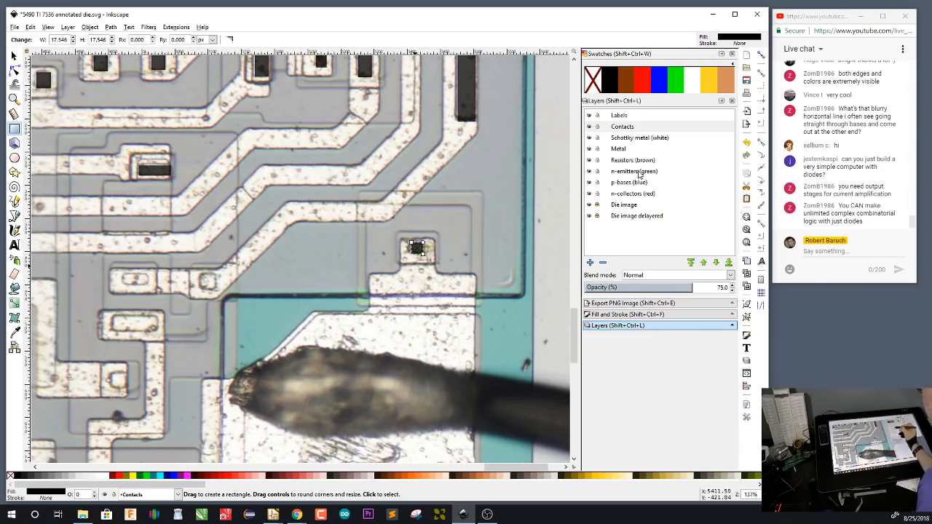
click(641, 172)
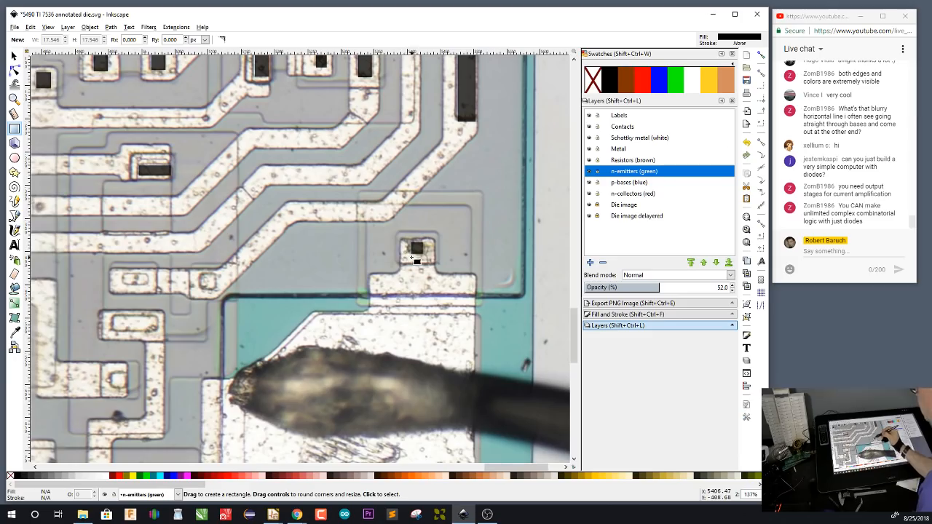
drag(397, 233, 438, 264)
click(676, 85)
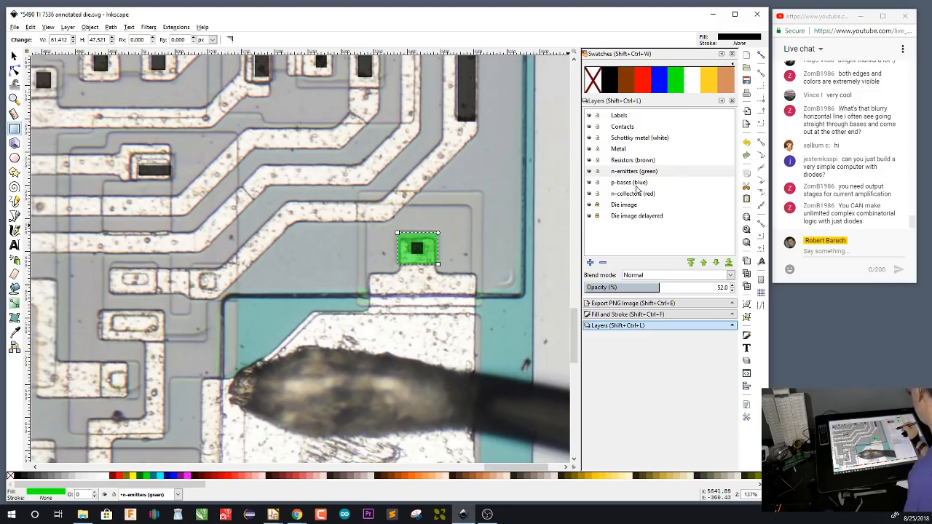
On the p-bases layer, draw a blue rectangle about 158 × 137 px over the base region surrounding the green emitter
click(641, 183)
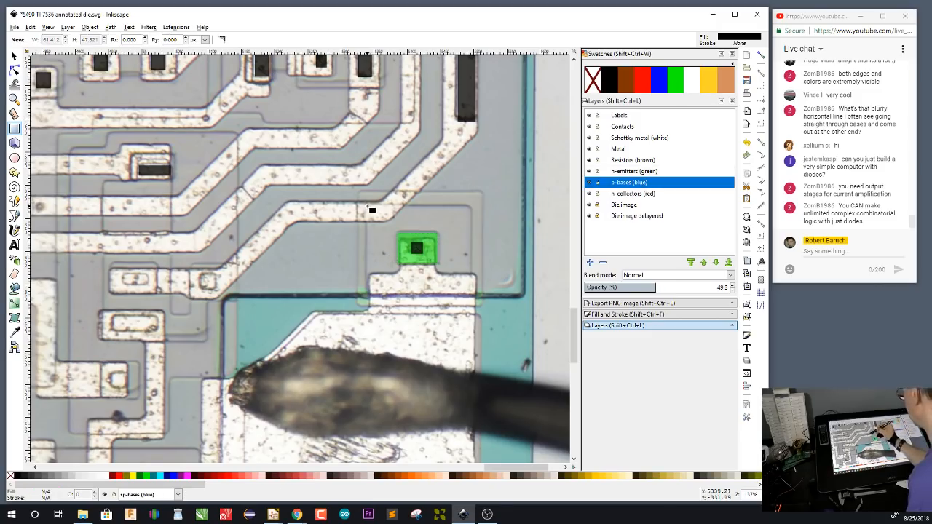
drag(367, 206, 477, 299)
click(659, 88)
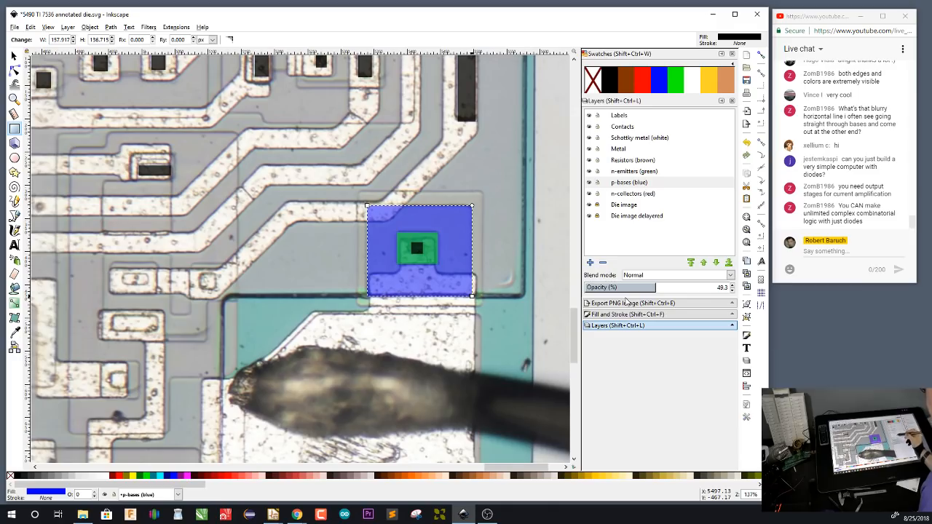
On the n-collectors layer, draw a red rectangle about 188 × 173 px over the collector region enclosing the blue base
click(652, 194)
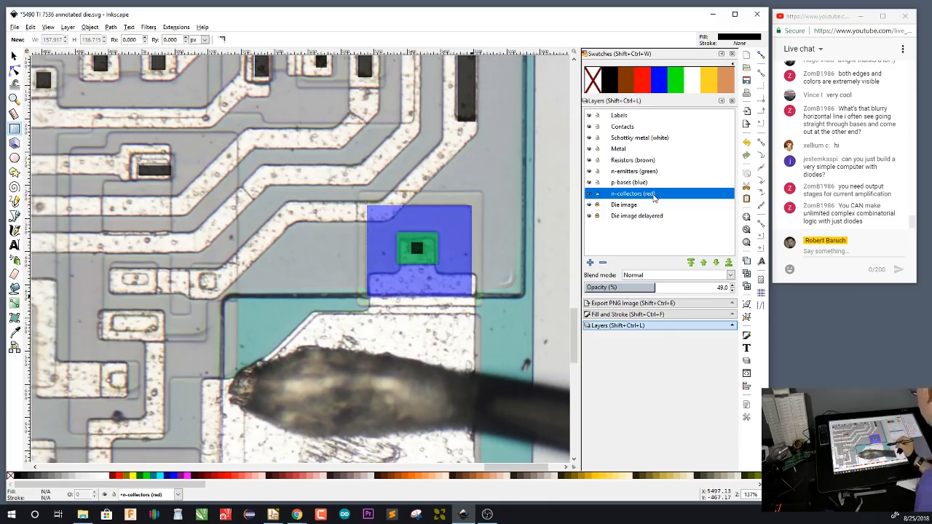
drag(359, 193, 483, 305)
click(642, 89)
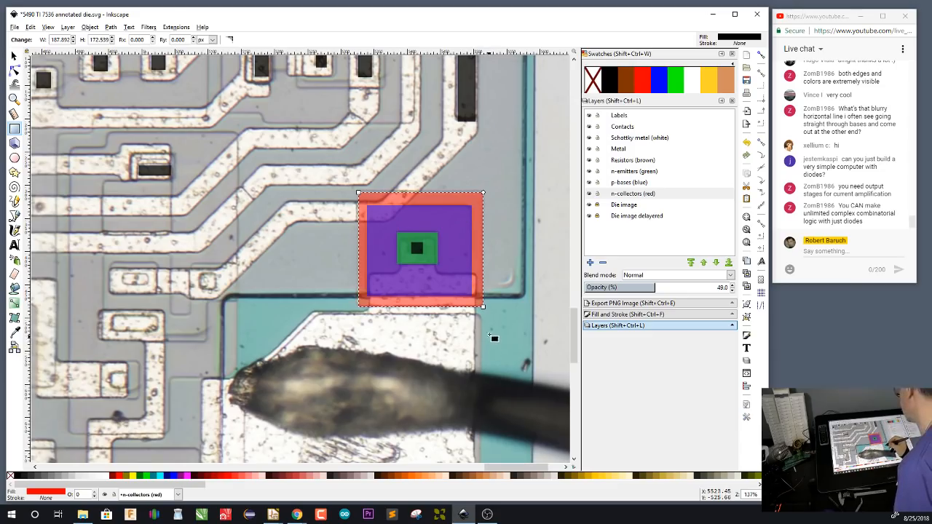
drag(147, 395, 296, 267)
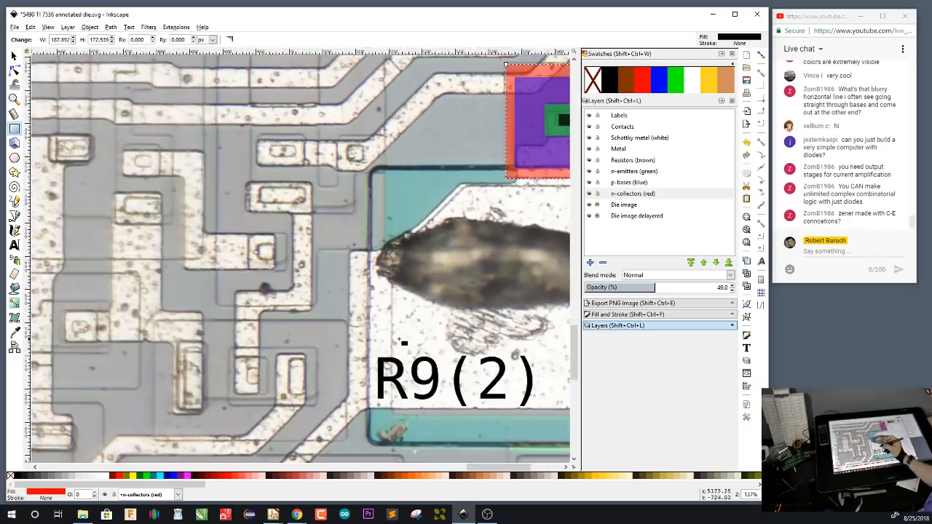
drag(399, 339, 477, 271)
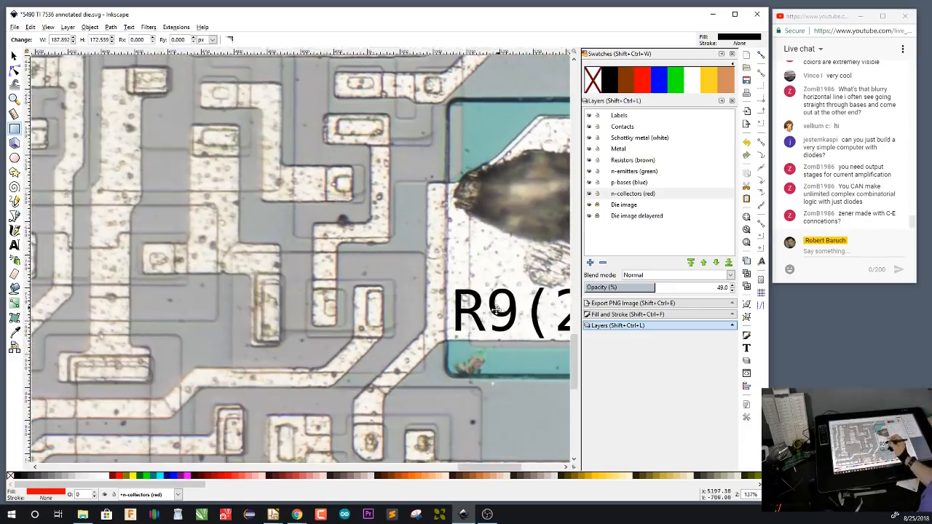
drag(495, 309, 364, 394)
drag(490, 320, 415, 379)
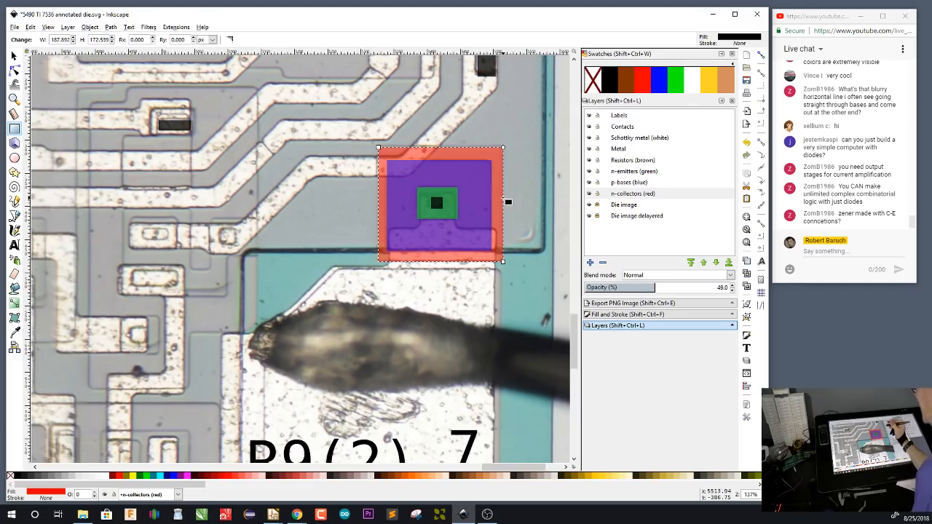
Examine the die from the annotated transistor past the pin 7 and 6 pads to the circuitry above VCC
drag(512, 295, 499, 380)
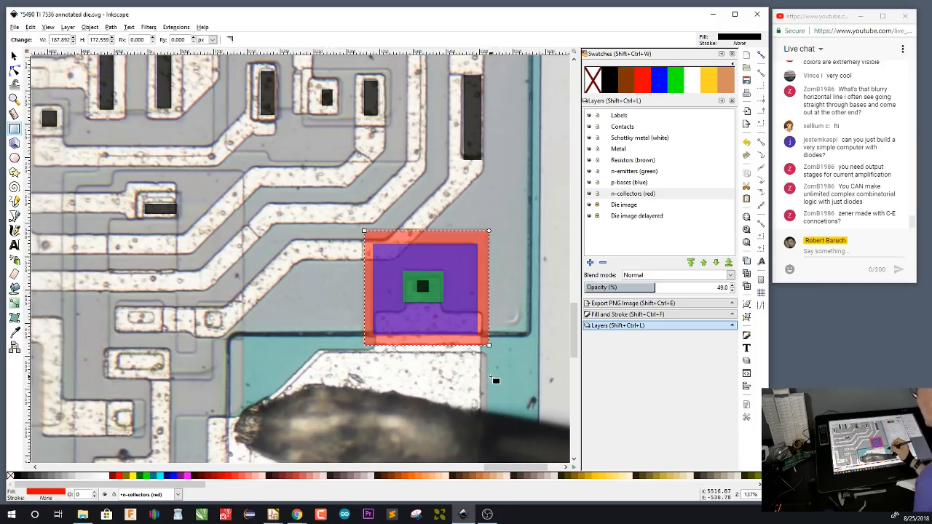
drag(457, 388, 526, 301)
drag(515, 333, 485, 381)
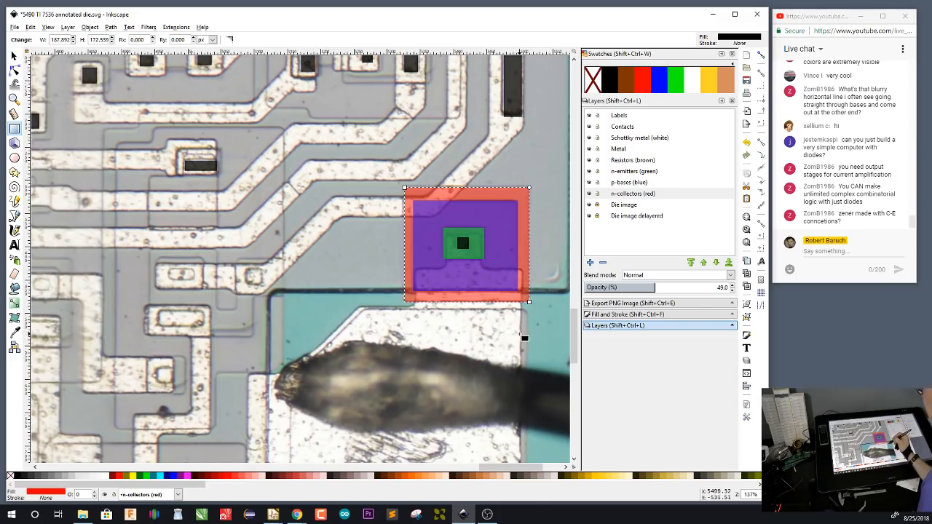
drag(443, 382, 514, 220)
drag(400, 356, 416, 260)
drag(486, 360, 367, 258)
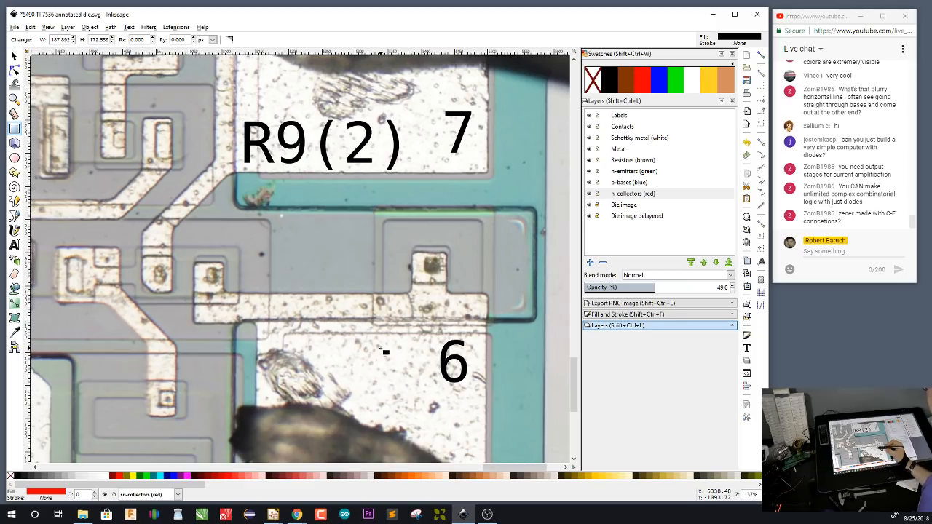
drag(306, 290, 494, 341)
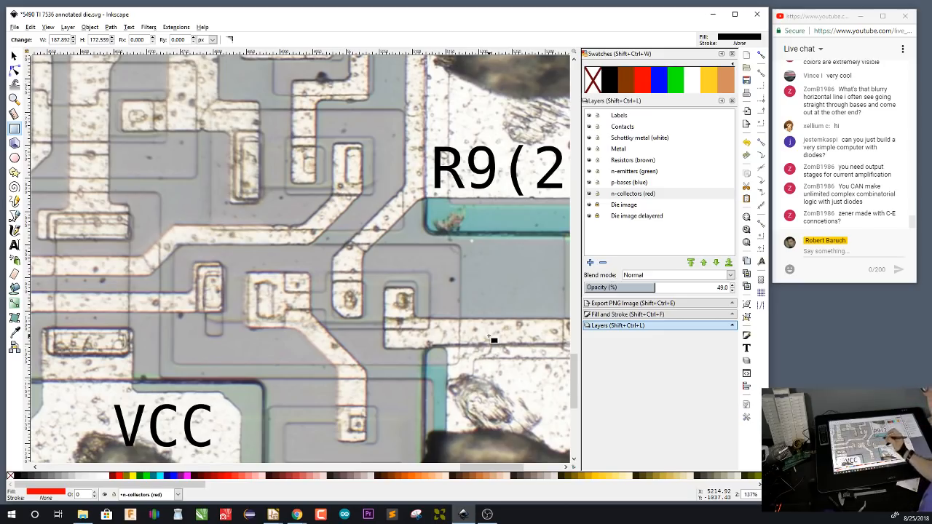
drag(483, 326, 489, 340)
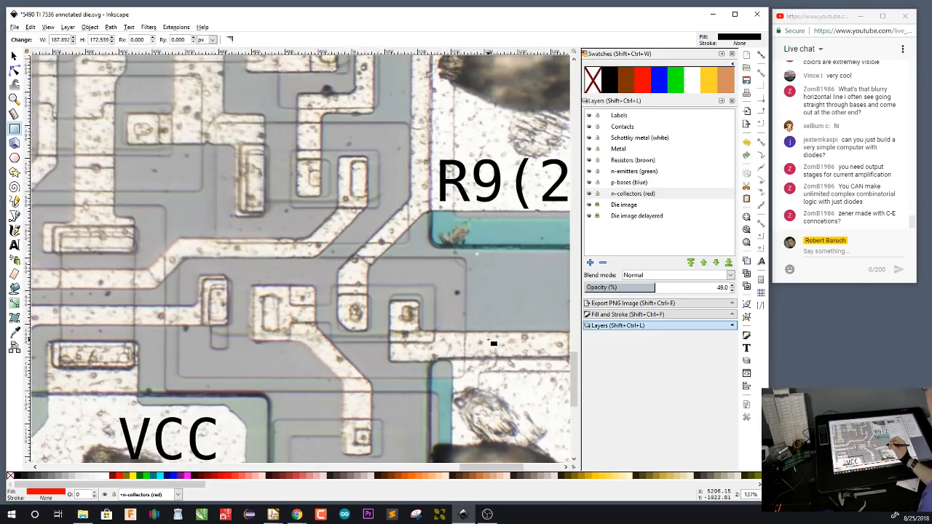
drag(488, 283, 506, 307)
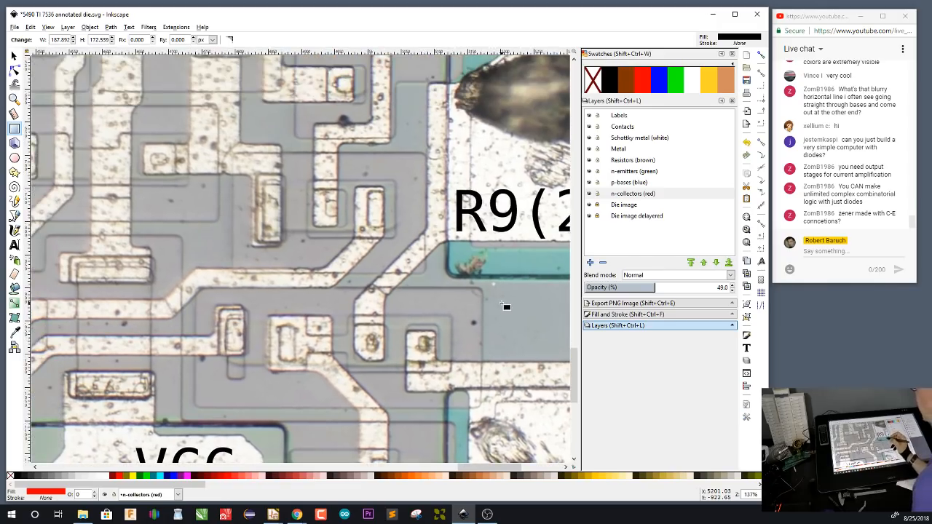
click(643, 177)
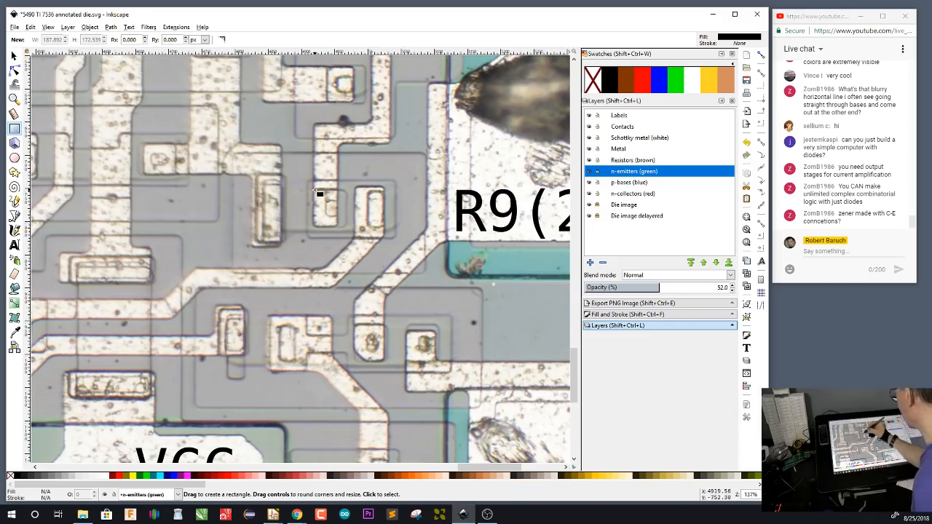
drag(314, 189, 347, 228)
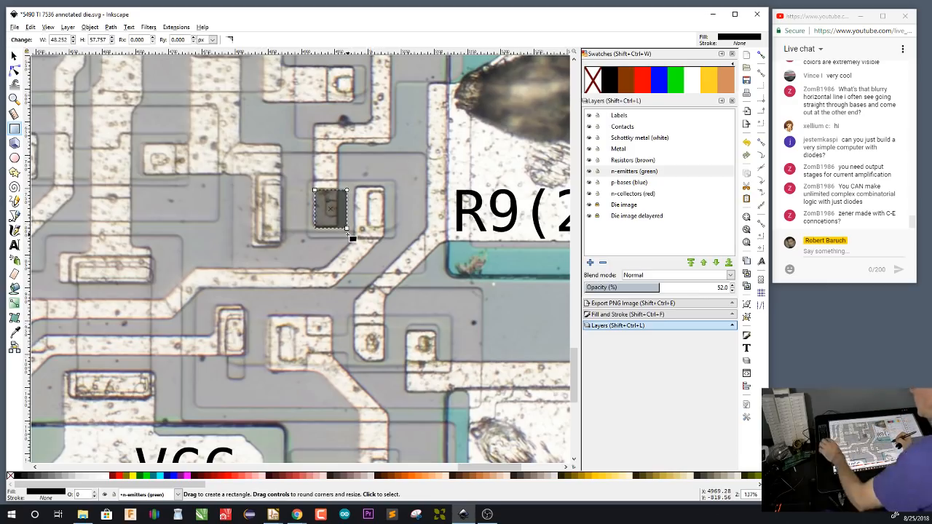
key(s)
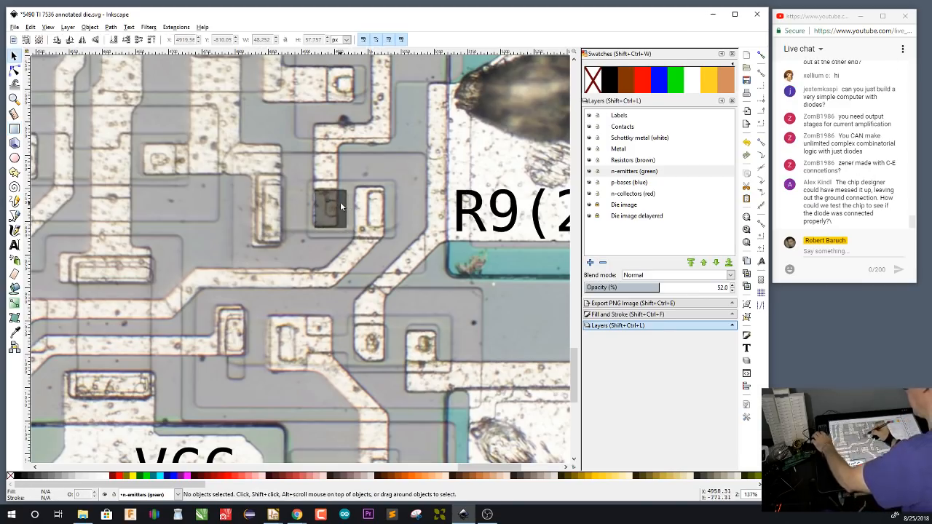
key(b)
key(Delete)
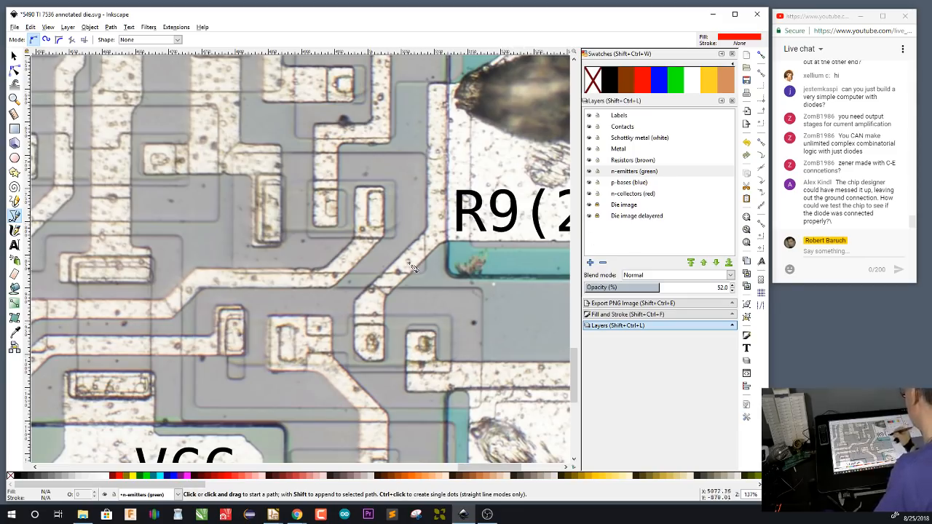
On the Contacts layer, draw black rectangles over the five unmarked contacts in the circuitry northwest of the R9(2) pad
click(631, 128)
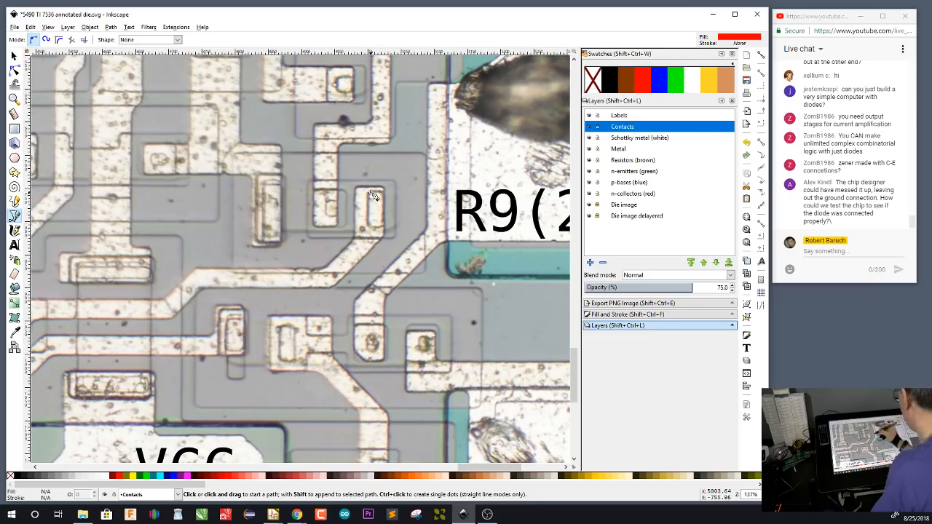
drag(370, 193, 385, 228)
key(Escape)
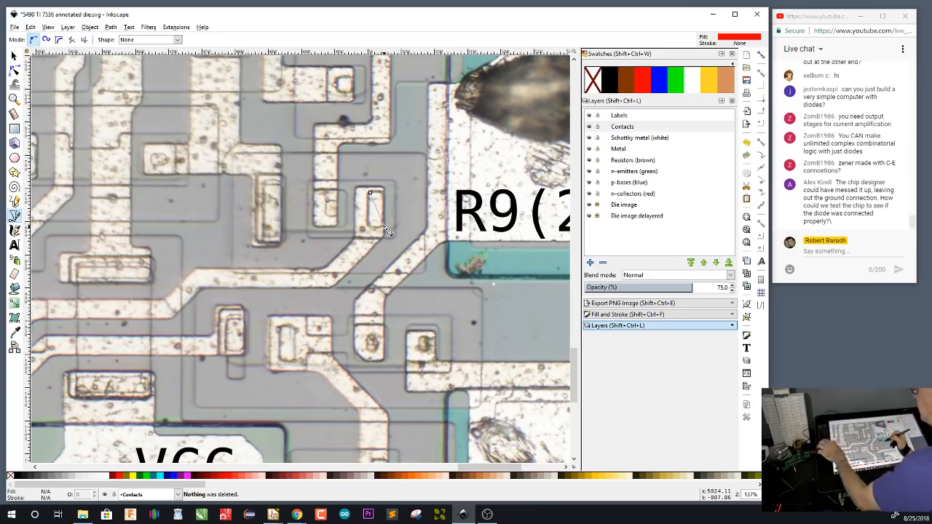
key(F1)
key(F4)
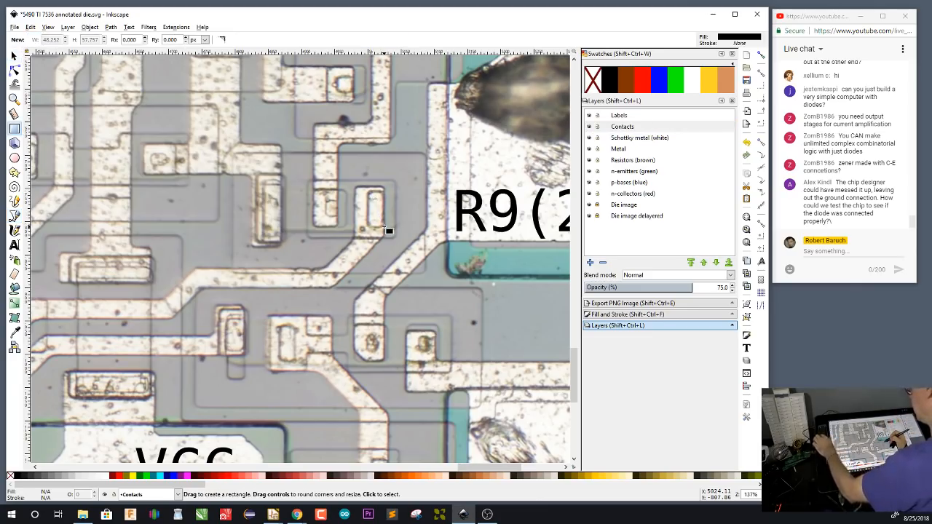
drag(369, 190, 384, 227)
drag(325, 202, 340, 217)
mouse_move(263, 183)
mouse_down()
mouse_move(288, 245)
mouse_move(281, 239)
mouse_up()
mouse_move(337, 76)
mouse_down()
mouse_move(362, 100)
mouse_move(354, 95)
mouse_up()
drag(151, 154, 170, 169)
Draw black rectangles over the row of four contacts northeast of VCC and the contact between the pin 7 and 6 pads
drag(227, 319, 244, 353)
drag(280, 326, 297, 362)
mouse_move(367, 336)
mouse_down()
mouse_move(381, 354)
mouse_move(436, 357)
mouse_up()
drag(517, 334, 303, 318)
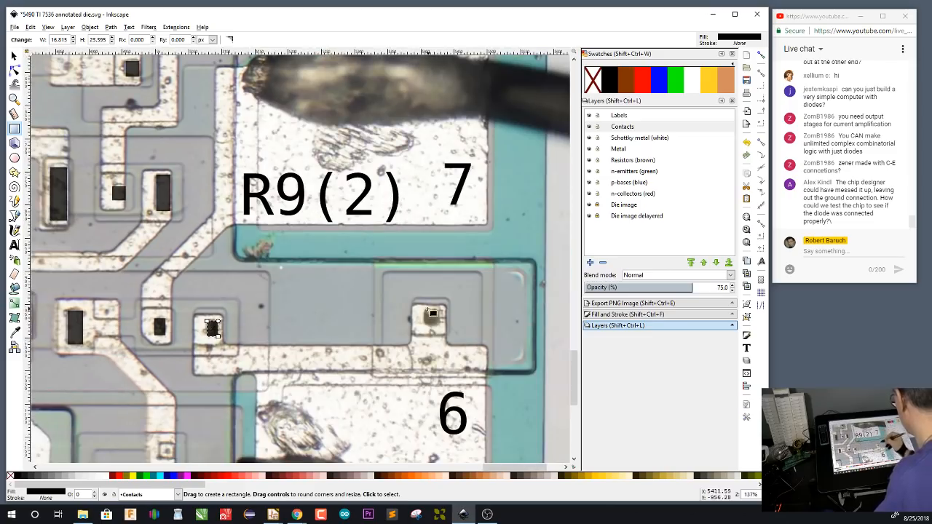
drag(425, 311, 441, 328)
Draw black rectangles over the two wide contacts above the VCC pad and the three smaller contacts around it
drag(209, 288, 485, 289)
drag(141, 361, 211, 380)
drag(155, 252, 215, 268)
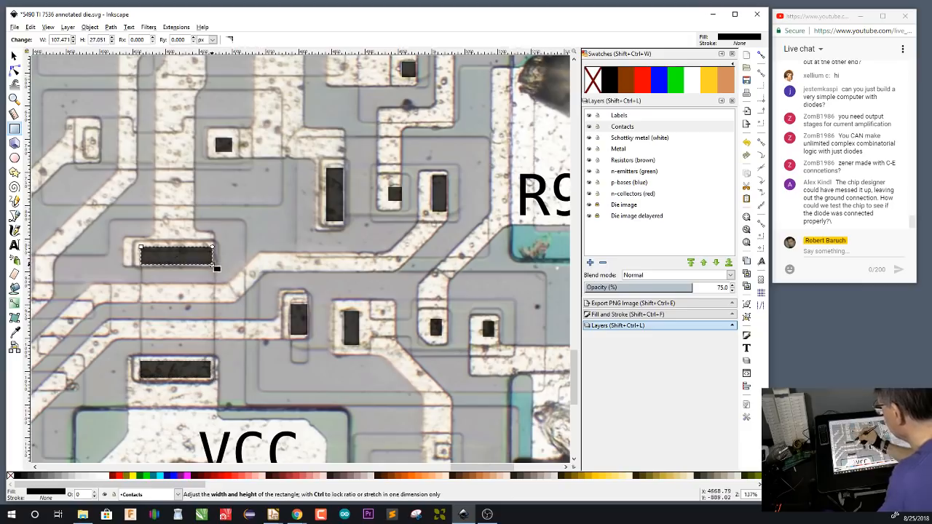
scroll(291, 291, down, 6)
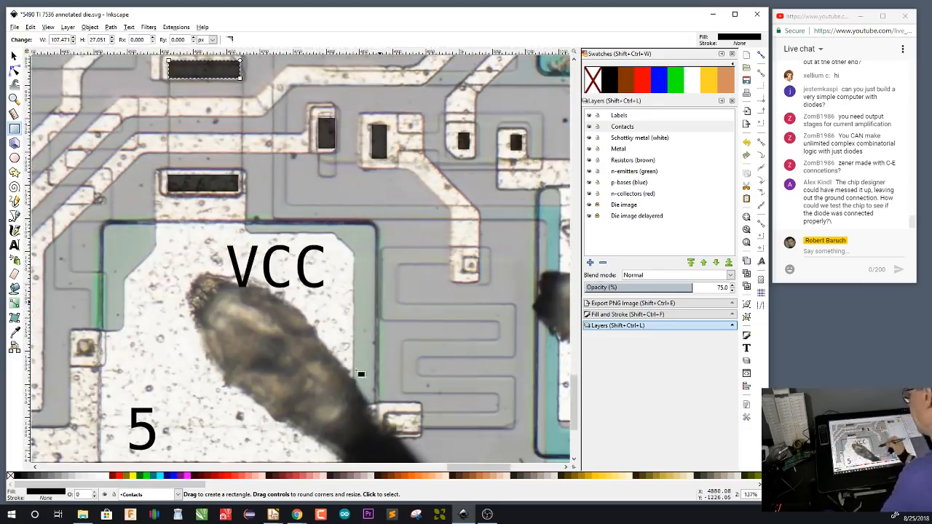
drag(78, 340, 94, 356)
drag(385, 413, 420, 434)
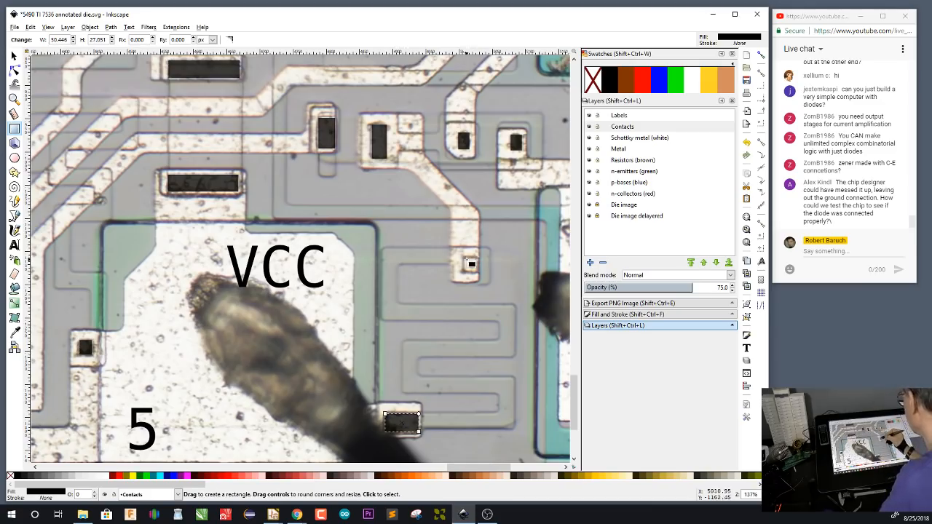
drag(464, 257, 480, 273)
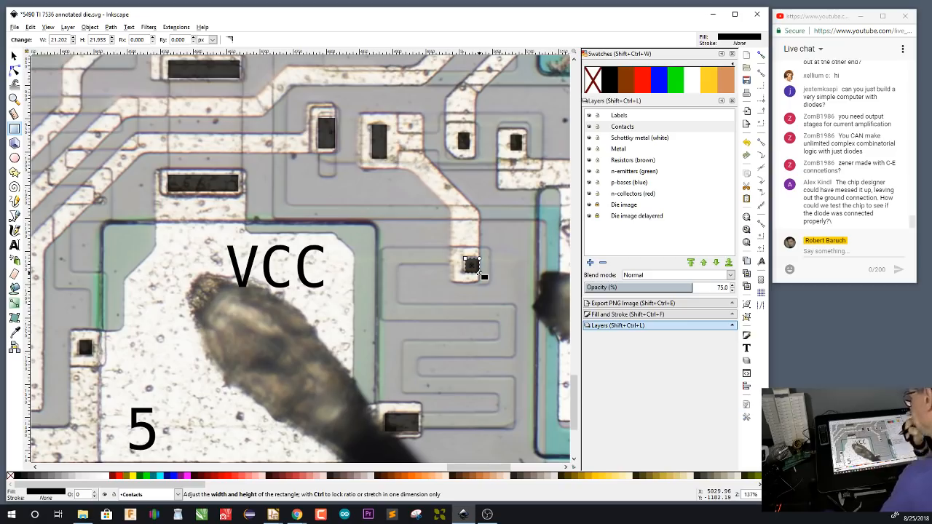
Draw a black rectangle about 23 × 48 px over the tall contact at the trace end northwest of VCC
drag(313, 164, 328, 295)
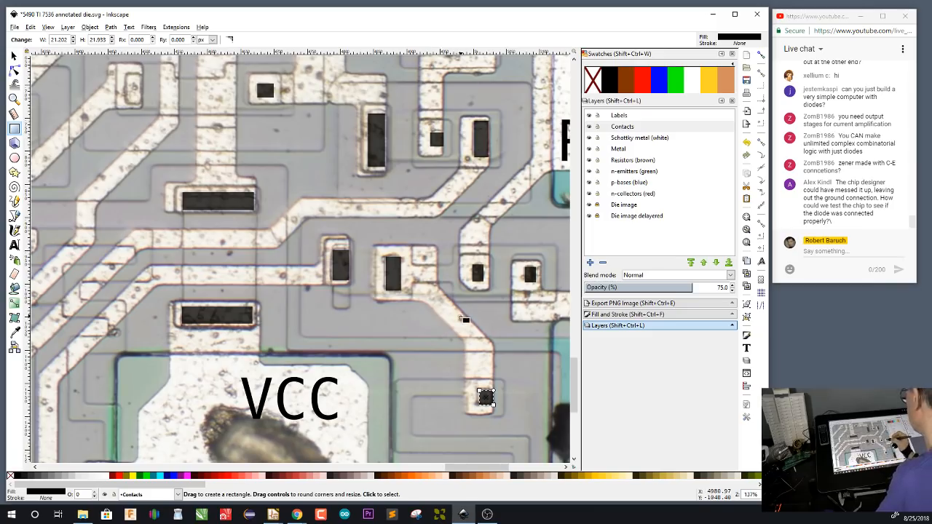
scroll(306, 248, up, 3)
scroll(306, 248, right, 1)
drag(88, 160, 105, 194)
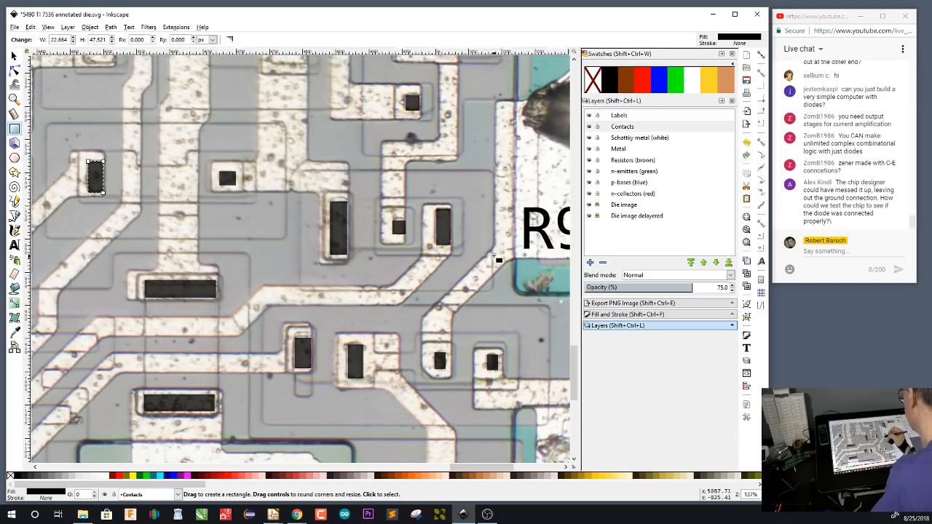
scroll(490, 255, up, 1)
drag(491, 255, 468, 301)
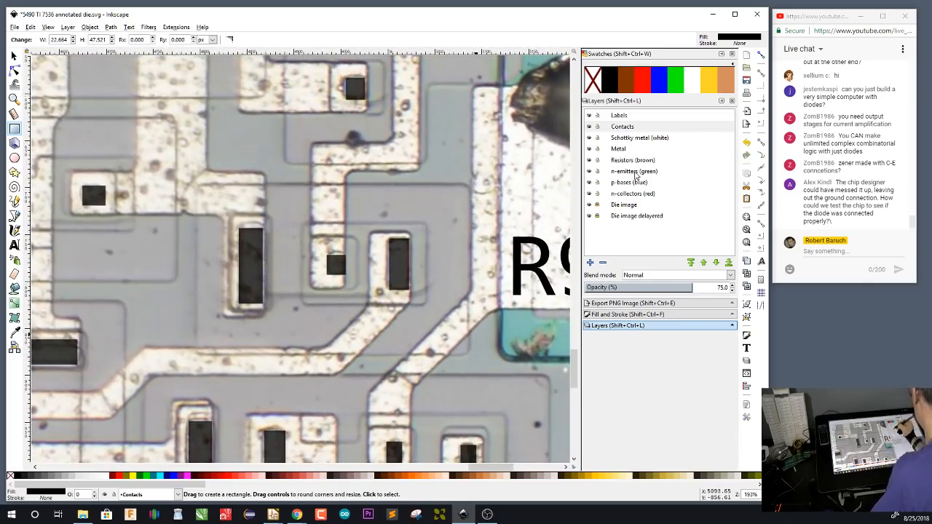
click(635, 174)
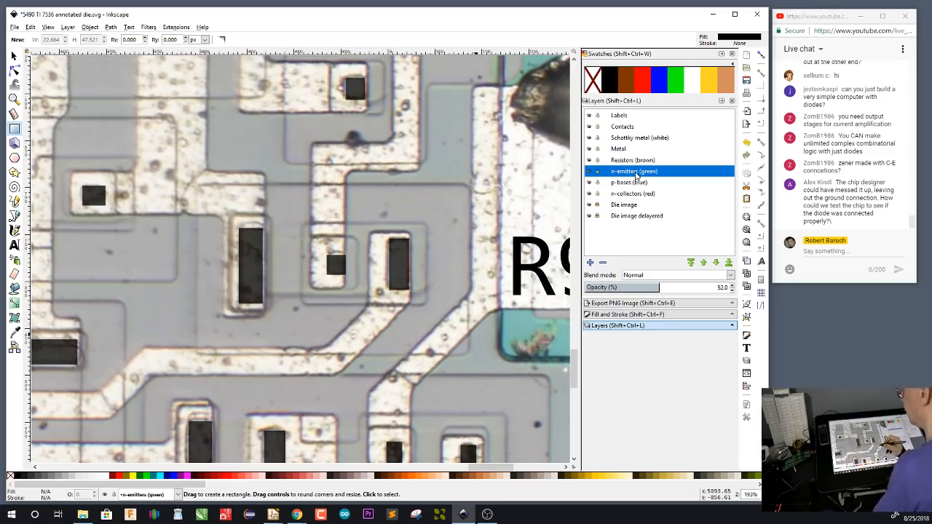
text(4)
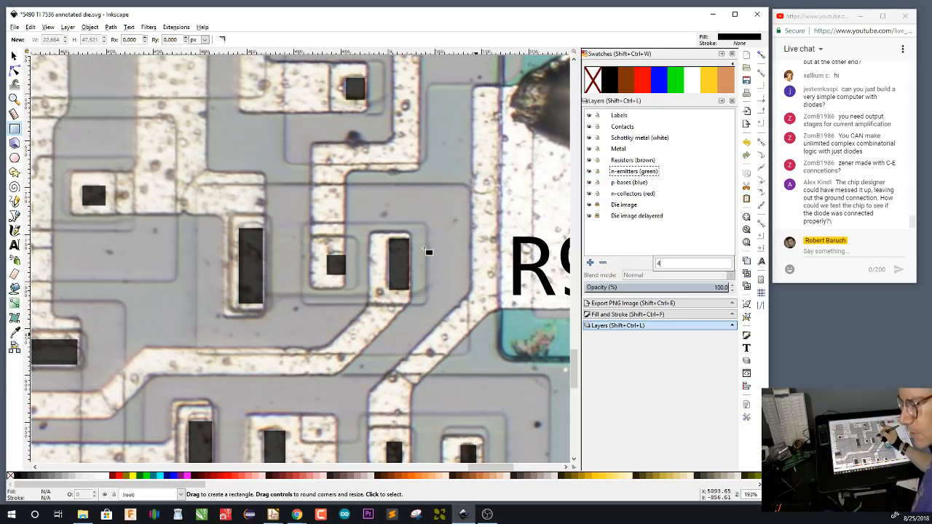
text(4)
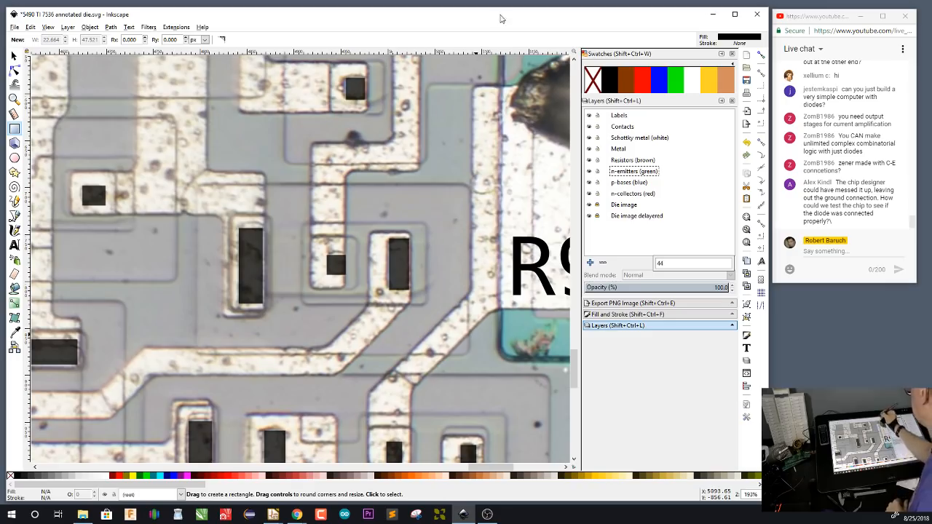
text(4)
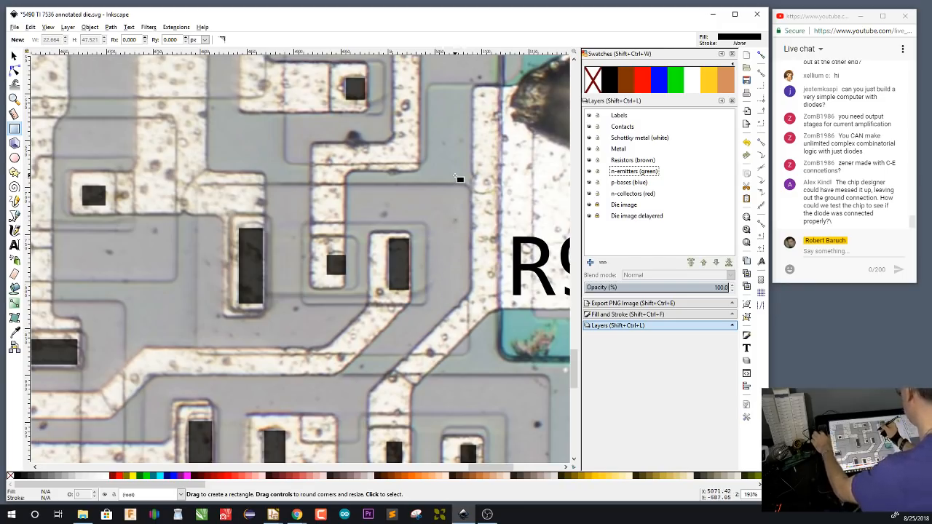
click(14, 55)
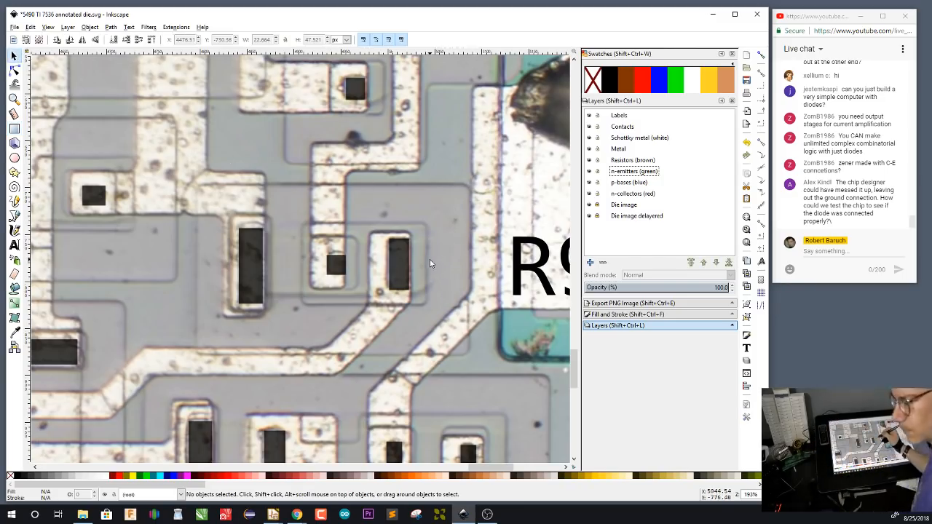
text(4)
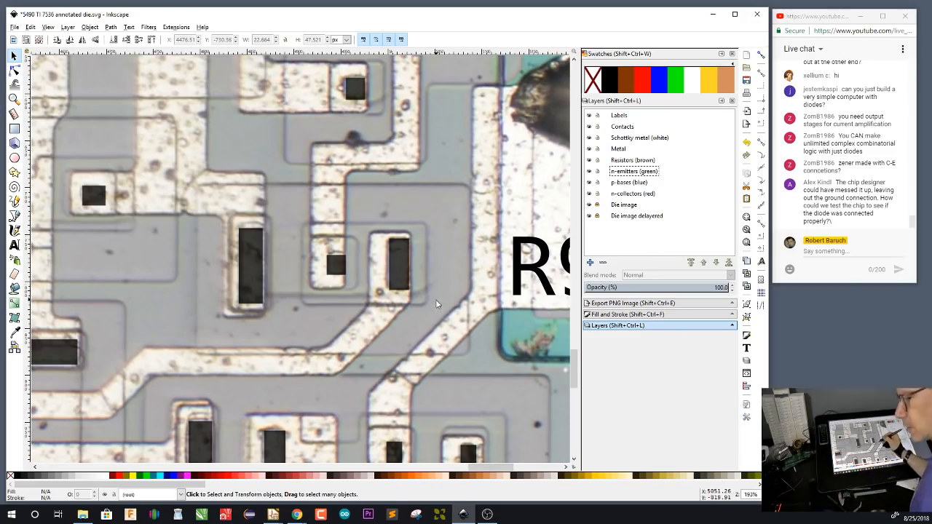
text(4445)
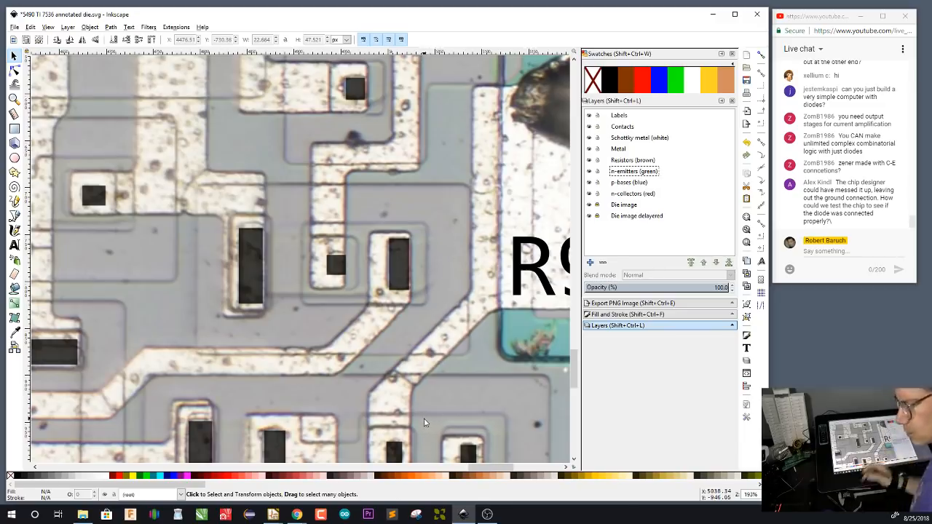
Examine the L-shaped metal test structures in the die corners below the R0(1) pad and beside the R9(1) pad
scroll(425, 421, down, 9)
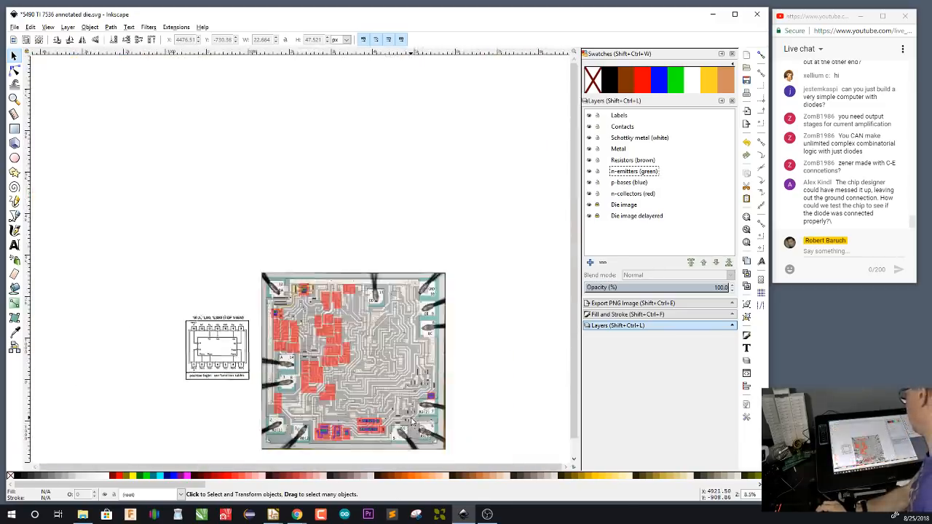
scroll(268, 448, up, 2)
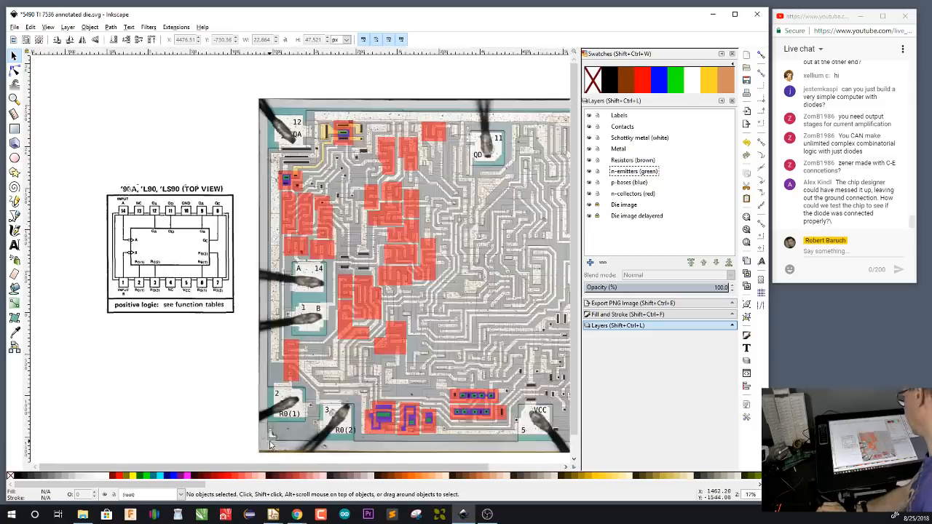
scroll(270, 444, up, 5)
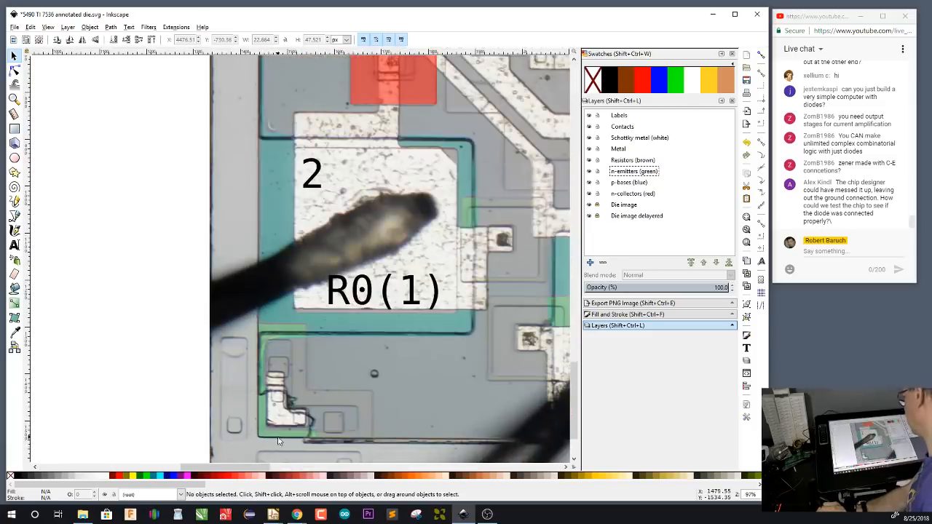
scroll(277, 441, up, 1)
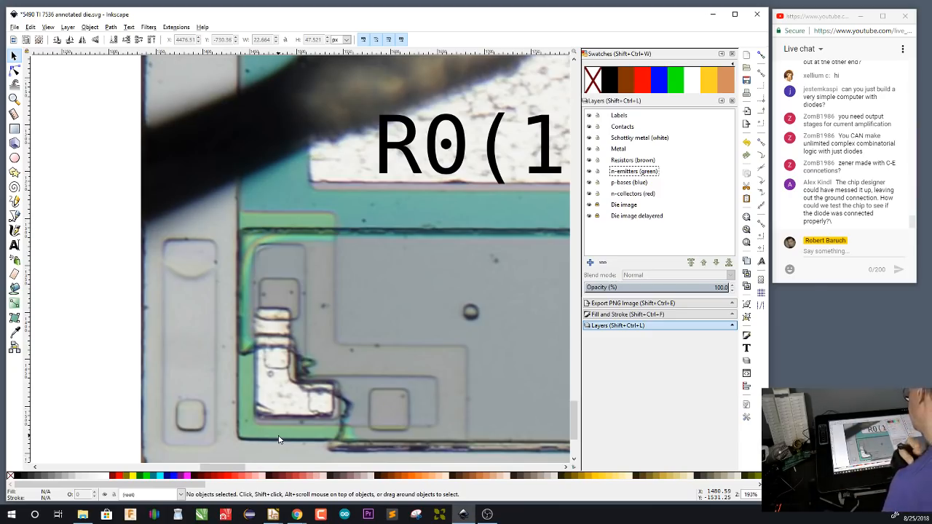
drag(489, 364, 424, 255)
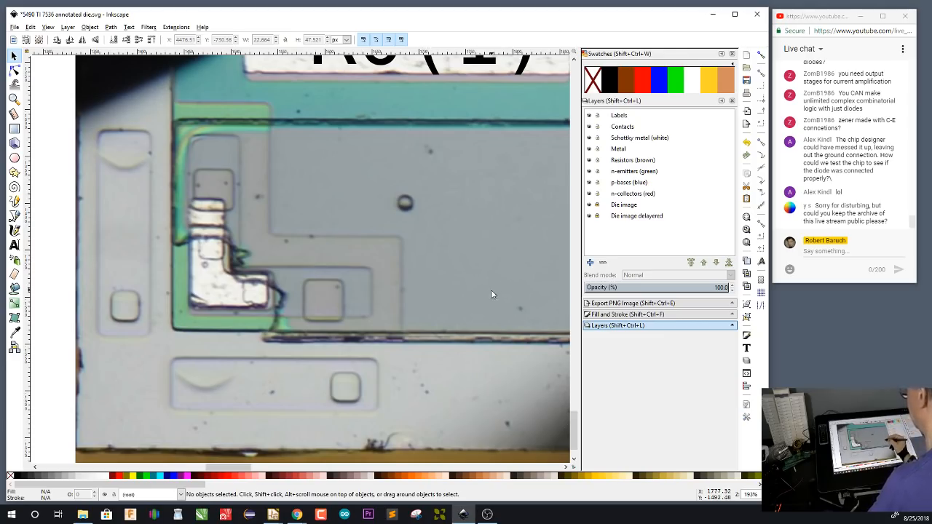
key(4)
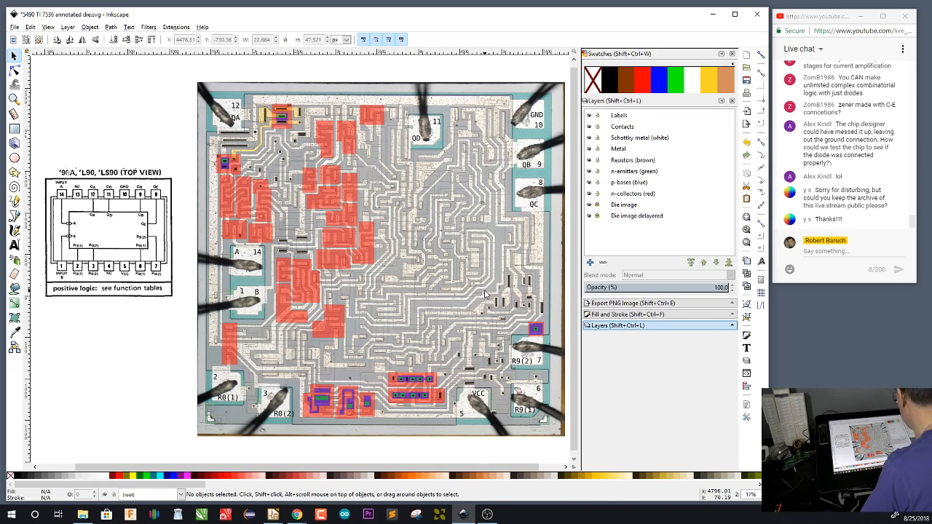
scroll(551, 428, up, 1)
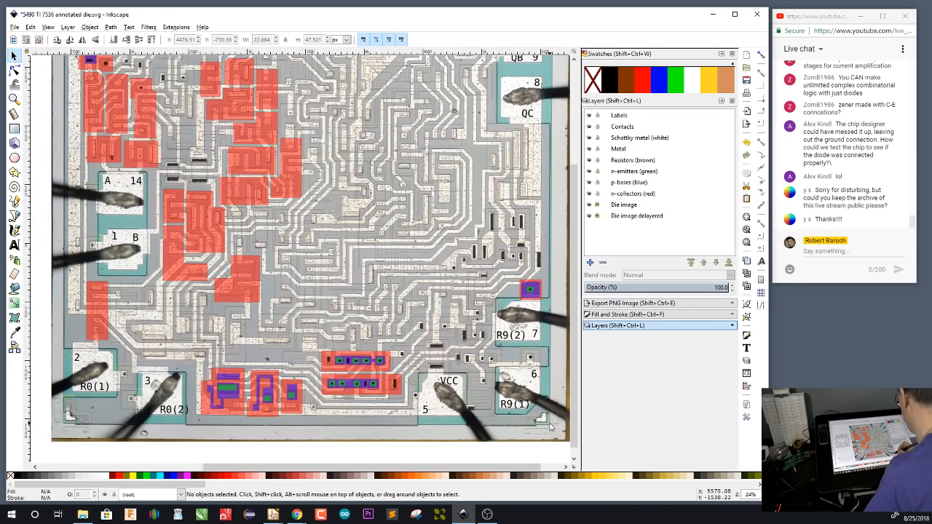
scroll(551, 427, up, 2)
scroll(487, 386, up, 1)
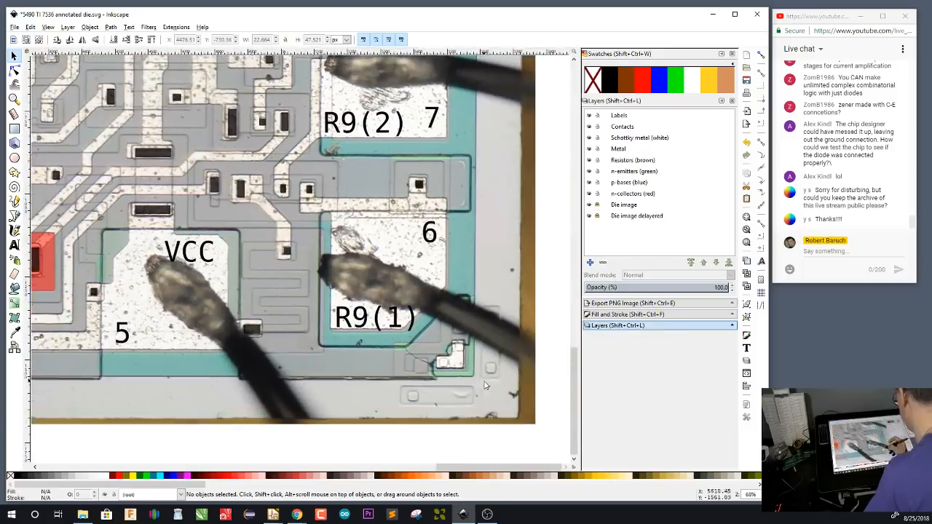
scroll(487, 386, up, 1)
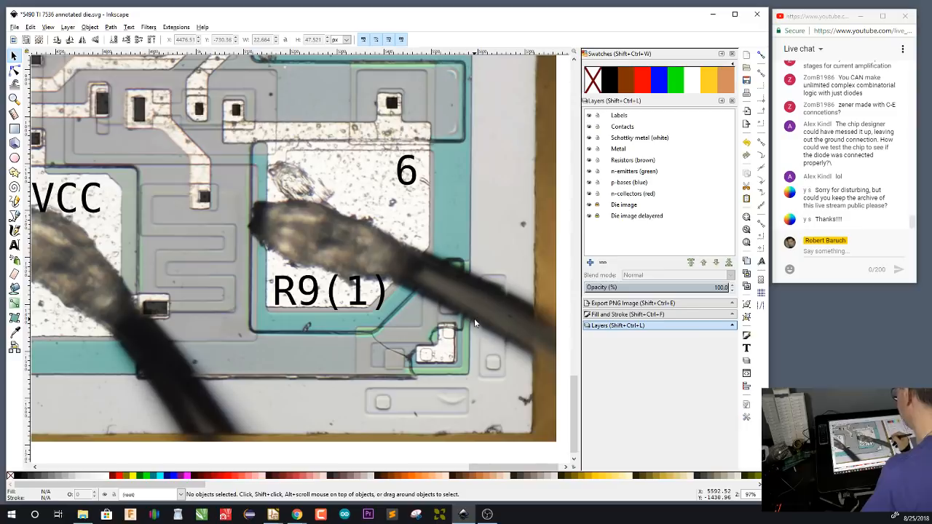
mouse_move(407, 257)
mouse_down()
mouse_move(476, 298)
mouse_move(498, 326)
mouse_up()
key(4)
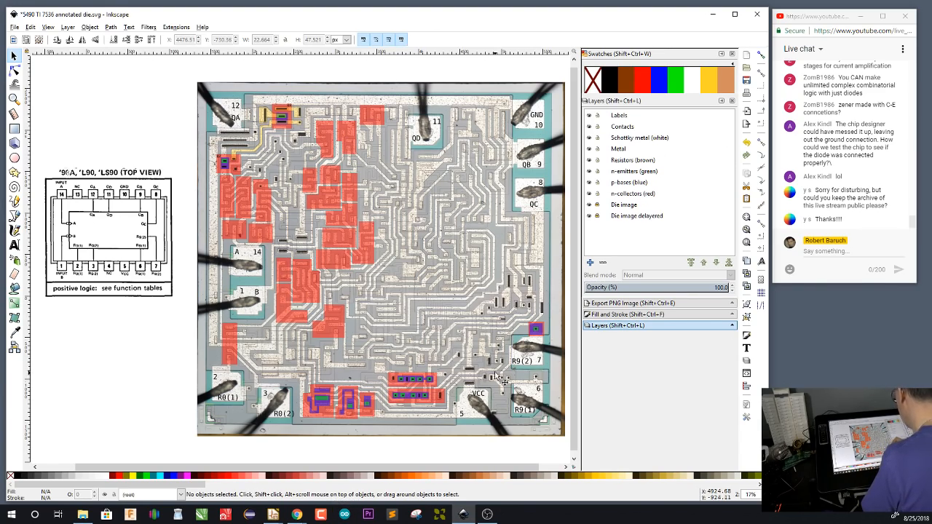
On the n-emitters layer, draw a green rectangle about 48 × 57 px around the small square contact west of the R9(2) pad
ctrl+scroll(503, 372, up, 5)
ctrl+scroll(511, 371, up, 3)
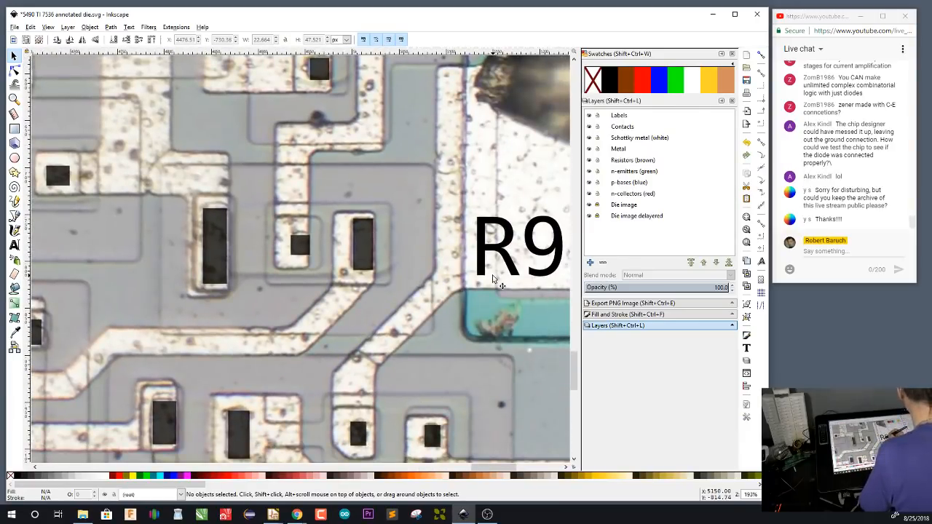
click(635, 173)
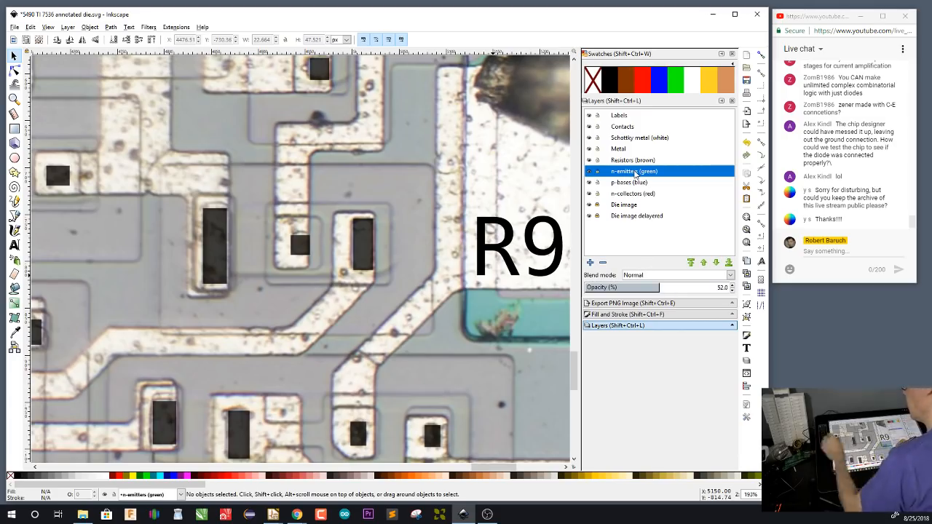
key(r)
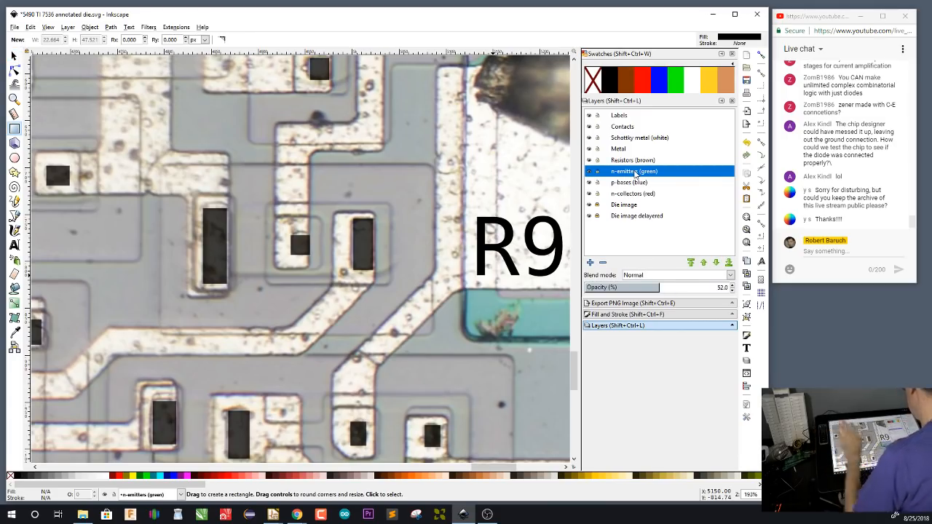
drag(276, 217, 321, 270)
click(676, 80)
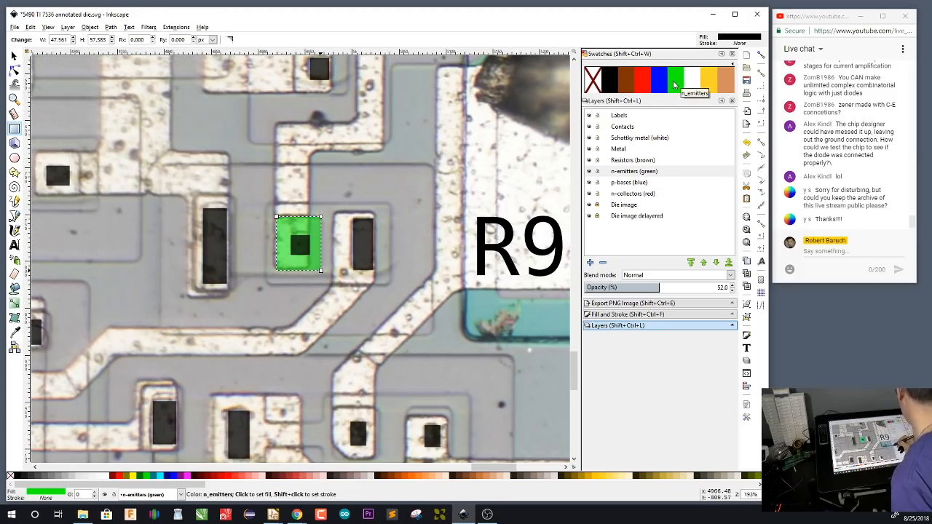
On the p-bases layer, draw a blue rectangle about 131 × 87 px enclosing the green emitter and the tall contact beside it
click(636, 183)
drag(266, 205, 389, 286)
click(660, 82)
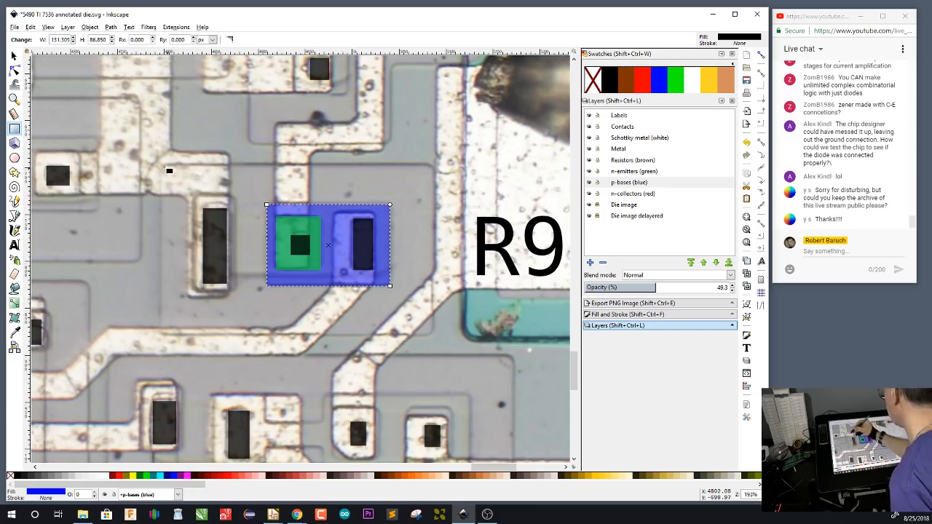
drag(161, 166, 433, 336)
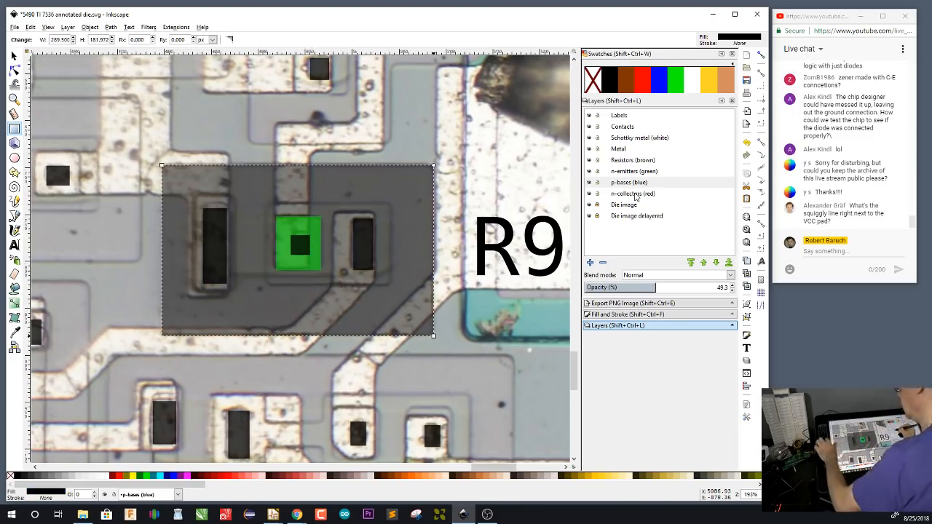
key(s)
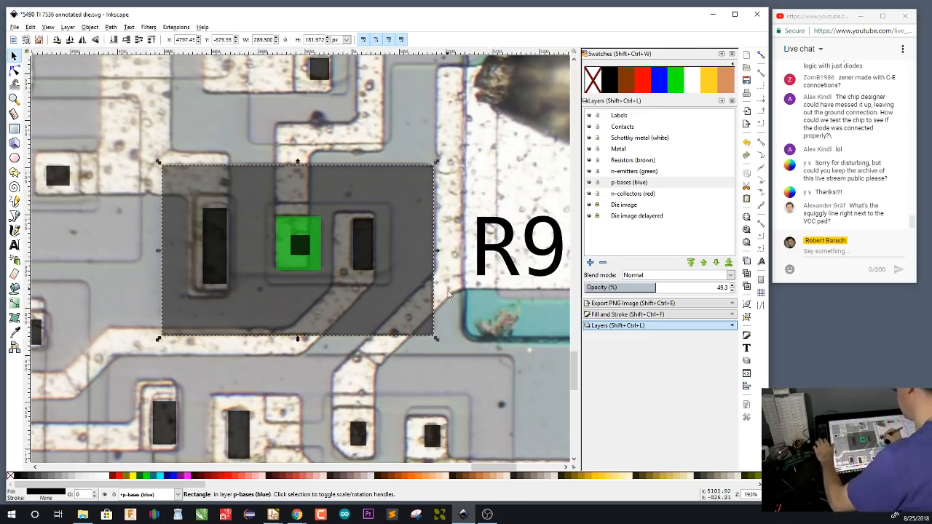
key(Escape)
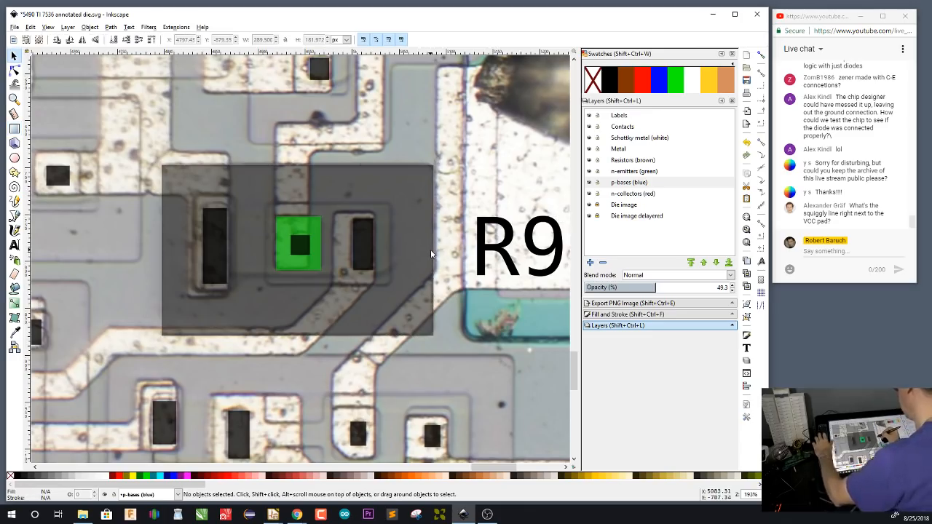
click(420, 250)
key(Escape)
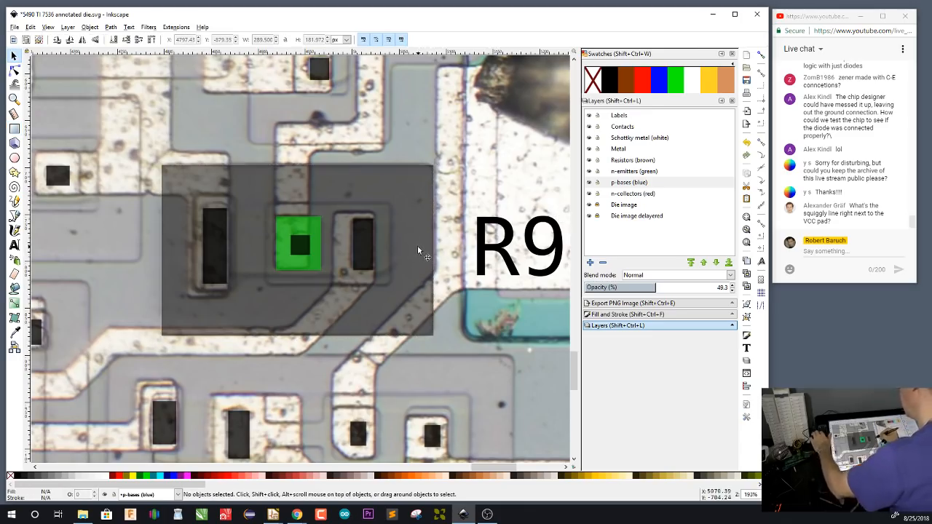
click(418, 246)
key(Delete)
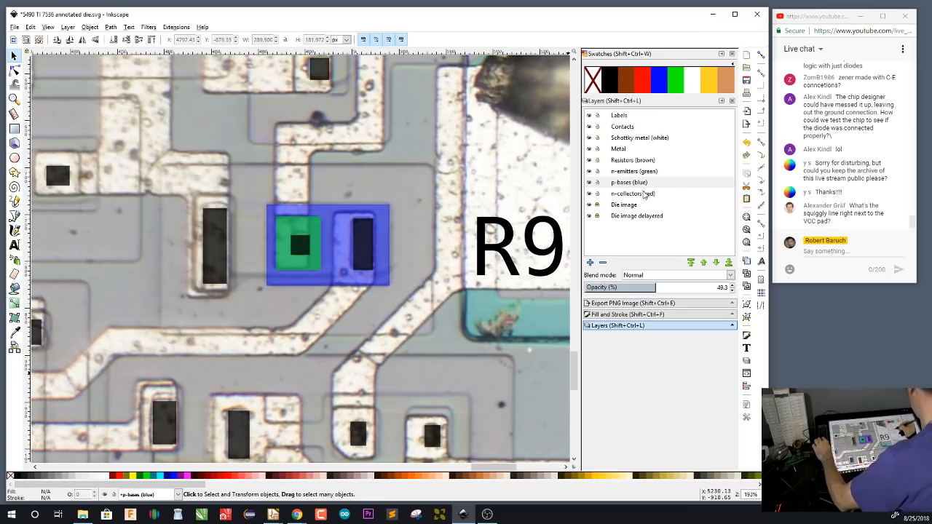
On the n-collectors layer, draw a red rectangle about 288 × 182 px enclosing the blue base and the tall contact west of it
click(643, 194)
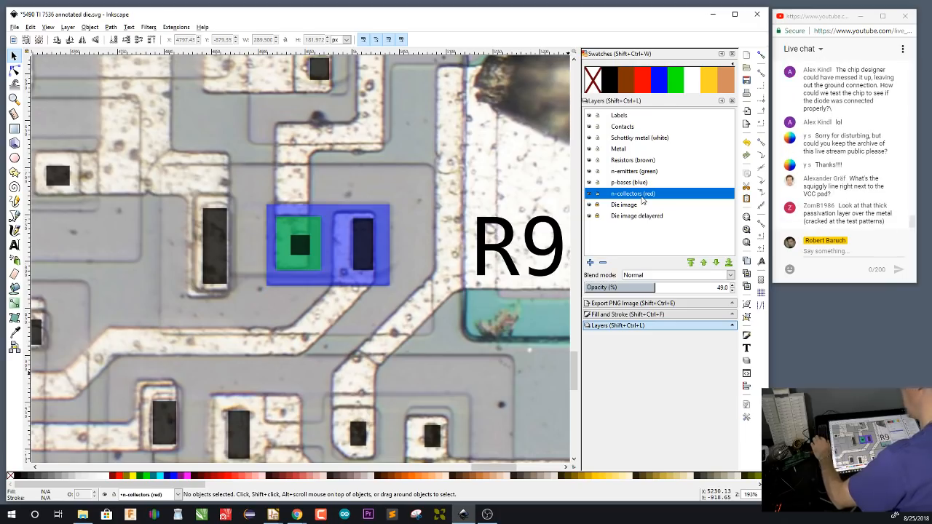
key(r)
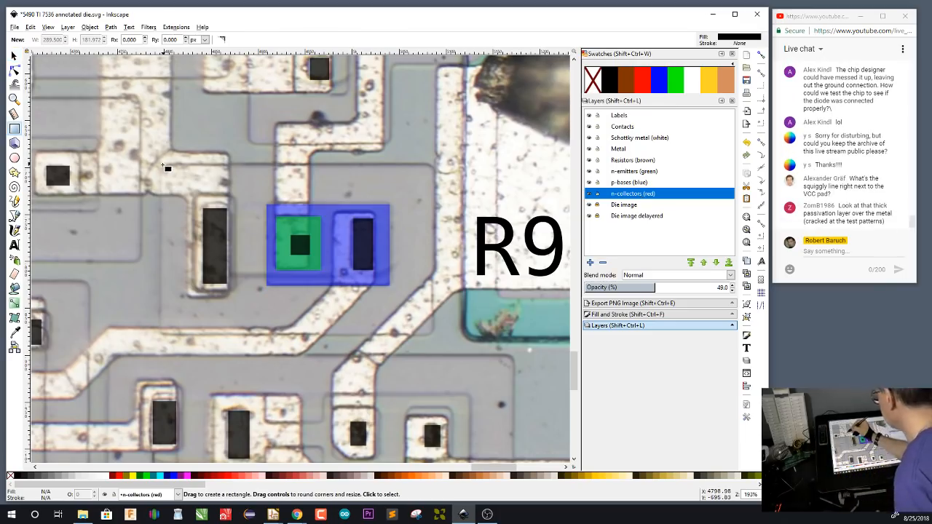
drag(163, 166, 433, 336)
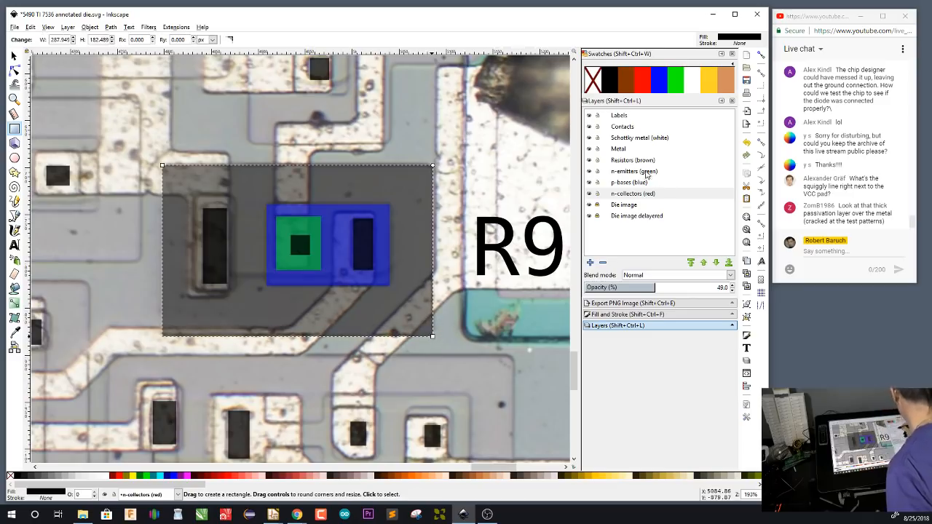
click(646, 82)
On the Resistors layer, trace a closed path around the serpentine resistor beside the VCC pad, including both its end contacts, and fill it brown
scroll(464, 322, down, 10)
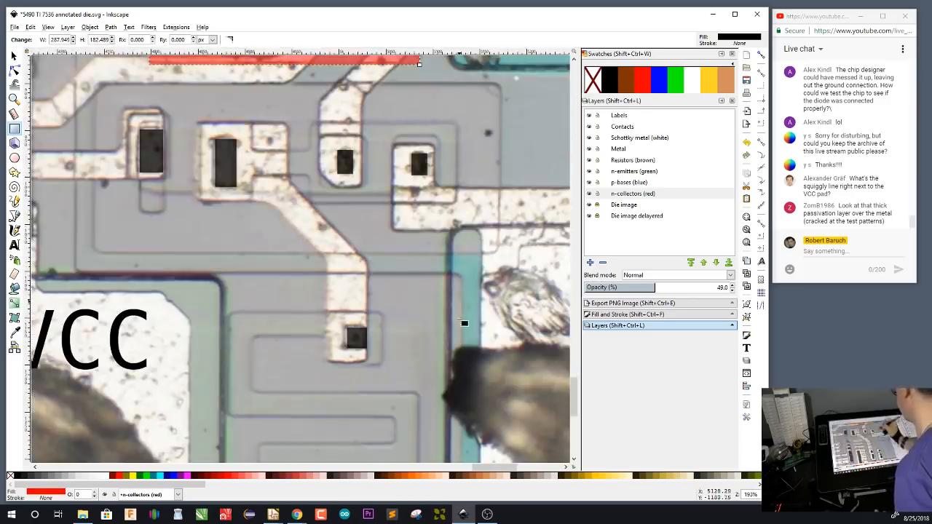
scroll(464, 323, down, 6)
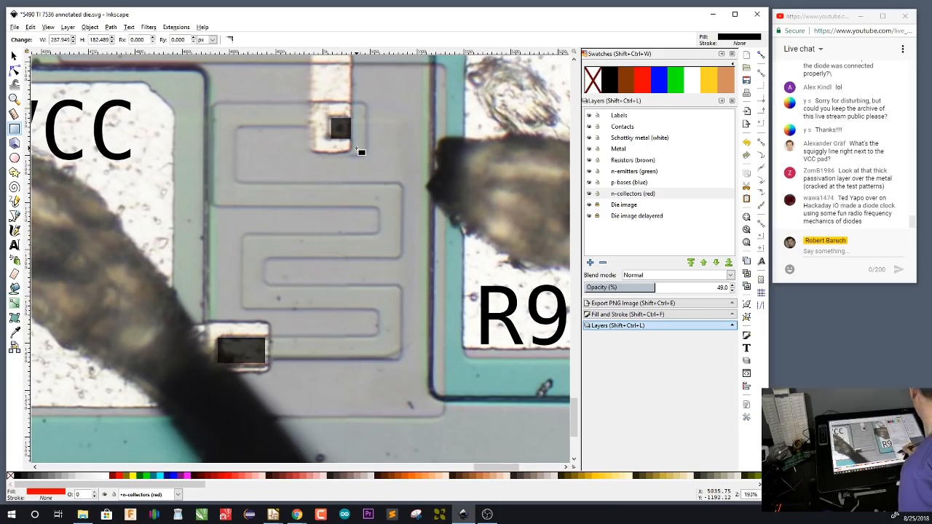
click(649, 161)
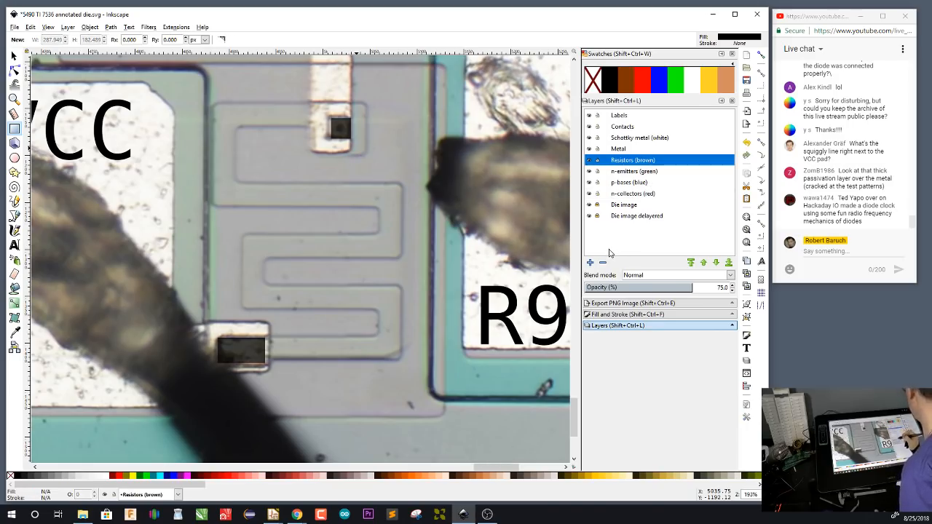
key(b)
click(367, 101)
click(366, 158)
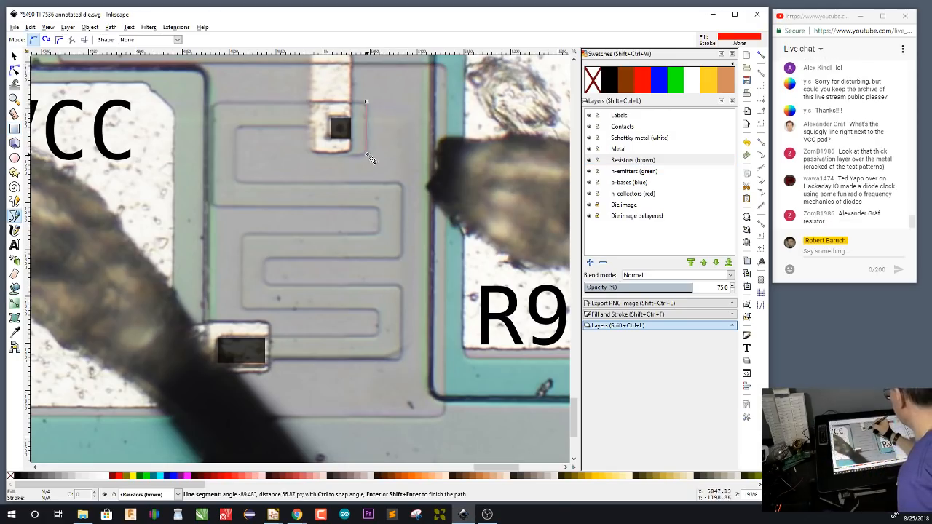
click(312, 153)
click(312, 127)
click(237, 127)
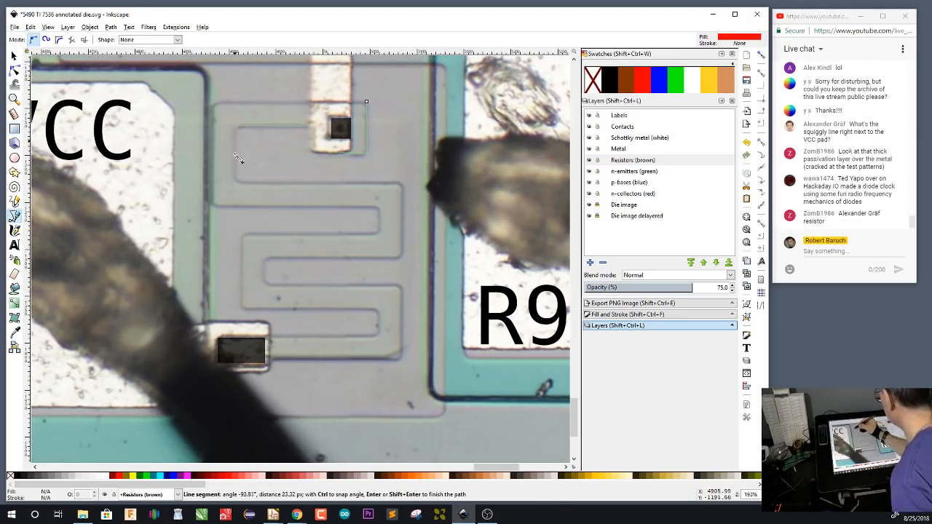
click(238, 182)
click(401, 182)
click(400, 257)
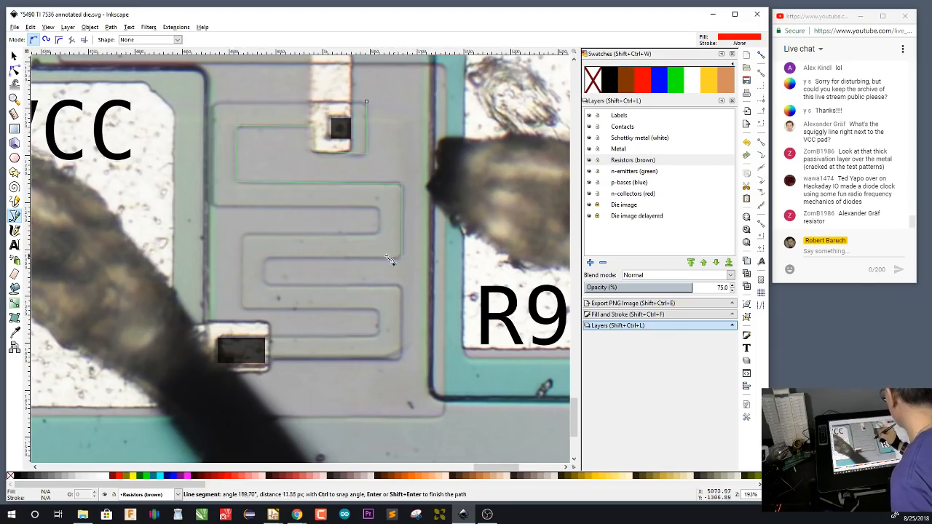
click(266, 259)
click(266, 284)
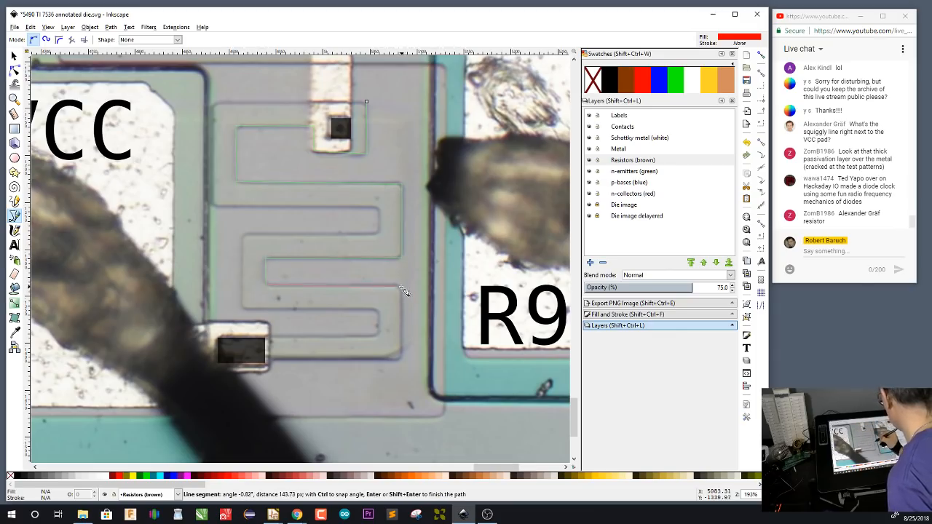
click(401, 284)
click(400, 359)
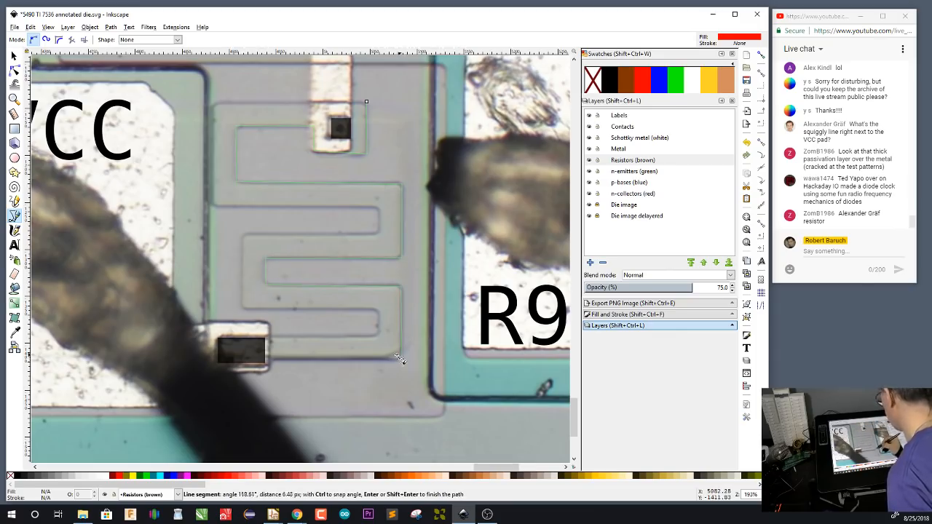
click(270, 359)
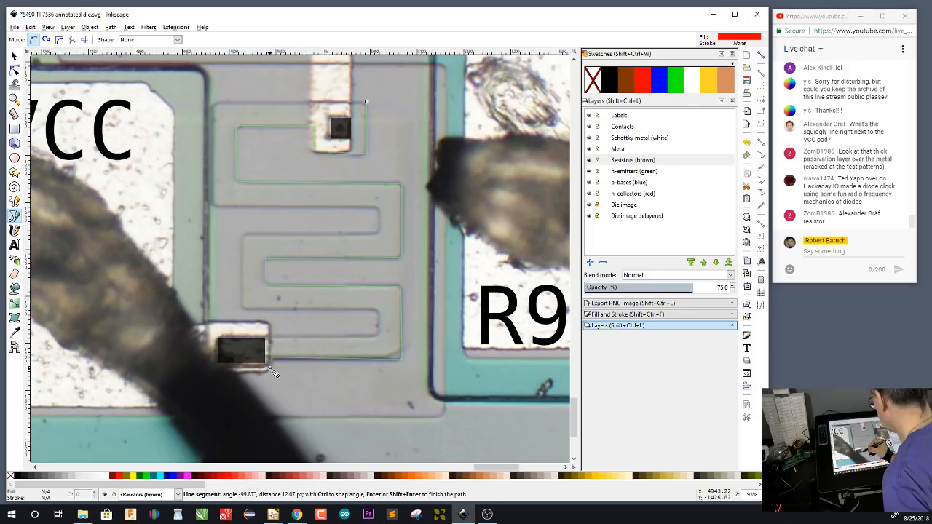
click(216, 366)
click(215, 335)
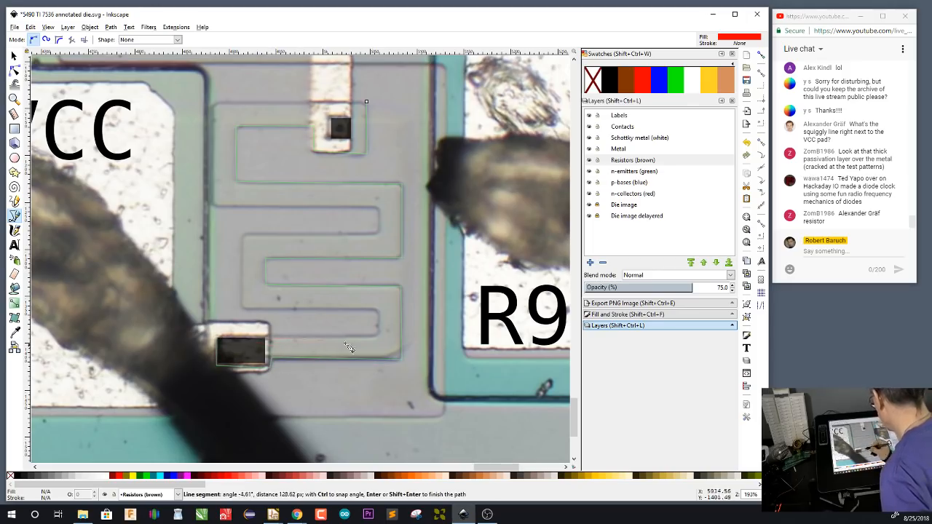
click(379, 337)
click(379, 312)
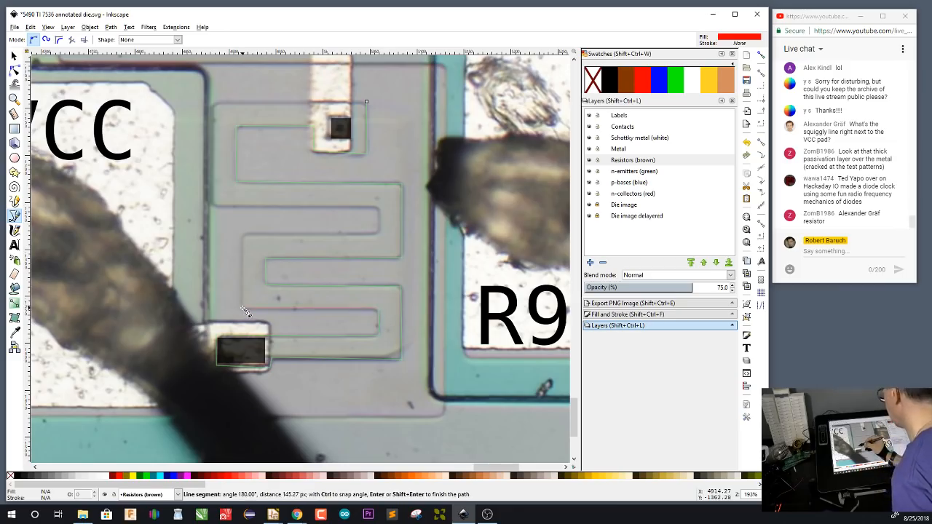
click(243, 312)
click(243, 235)
click(378, 235)
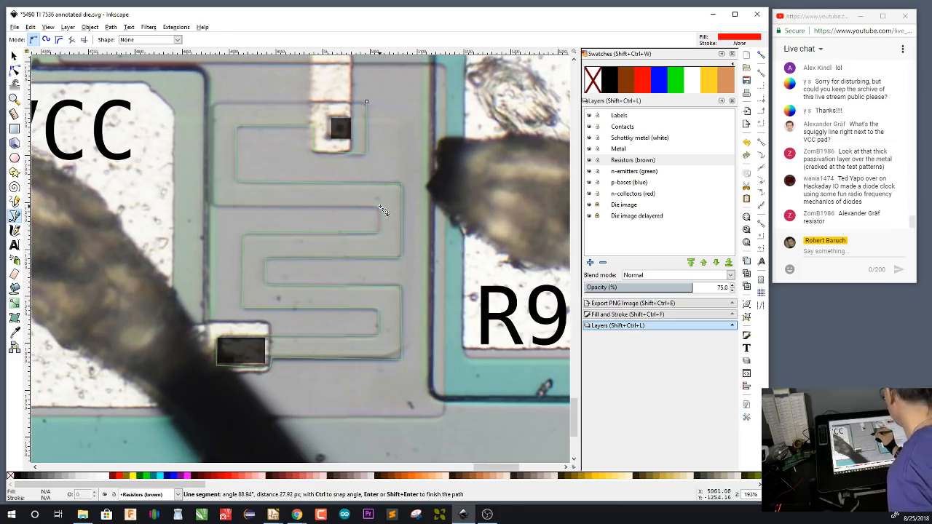
click(379, 209)
click(212, 209)
click(213, 102)
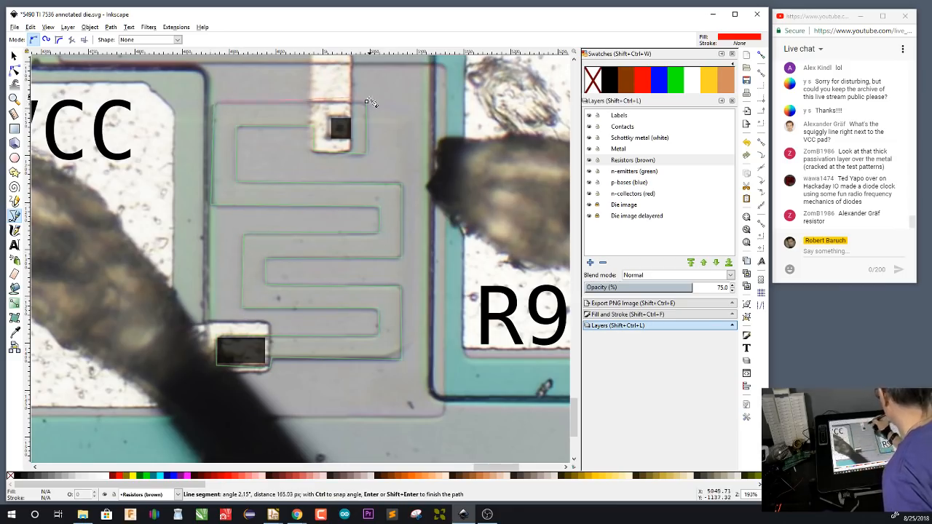
click(366, 101)
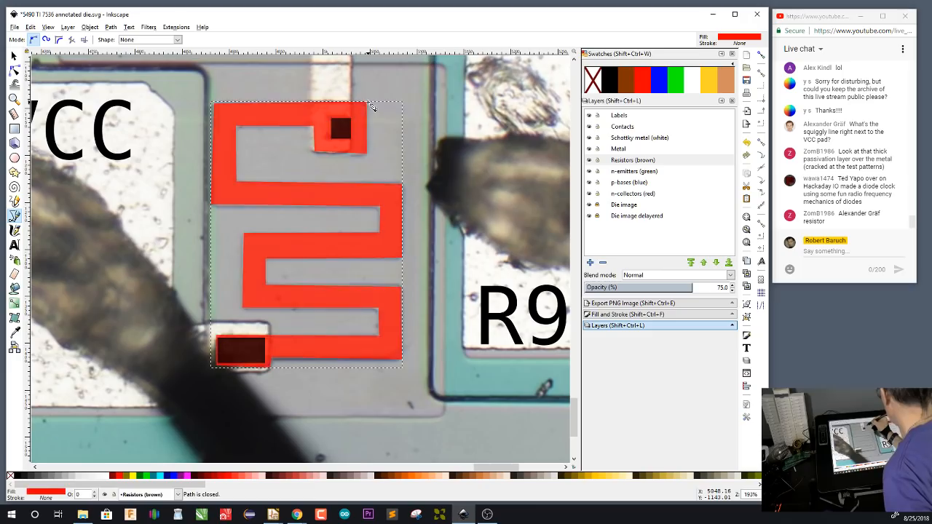
click(729, 86)
click(626, 86)
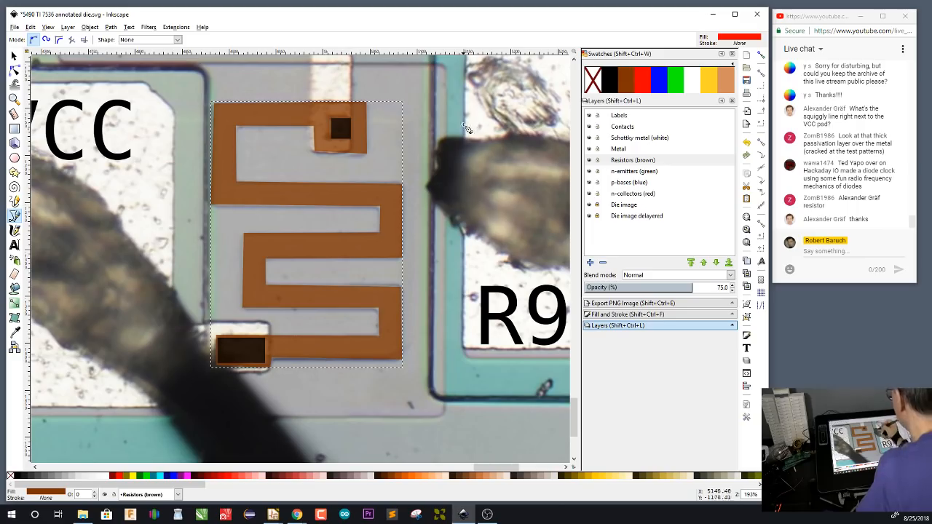
On the n-emitters layer, draw green rectangles about 45 × 57 px and 49 × 54 px around the two small contacts north of the brown resistor
drag(467, 130, 472, 225)
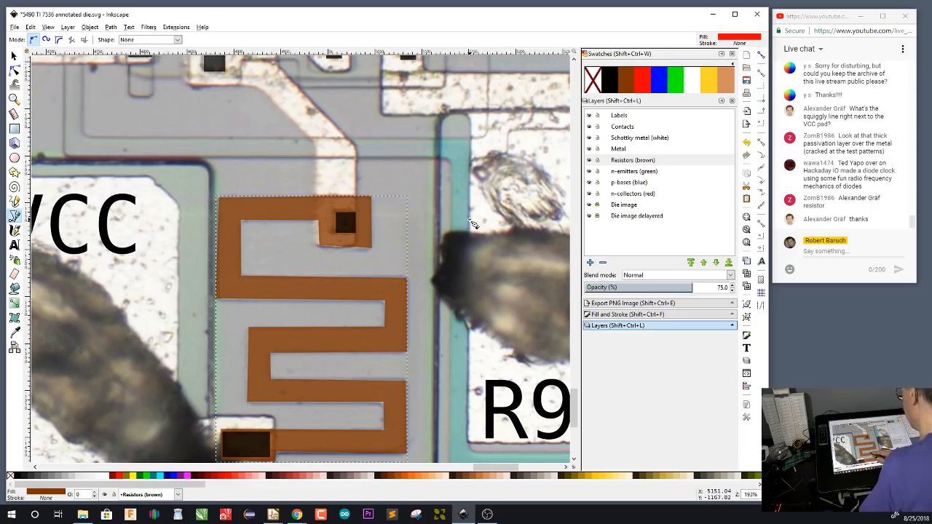
drag(472, 147, 476, 283)
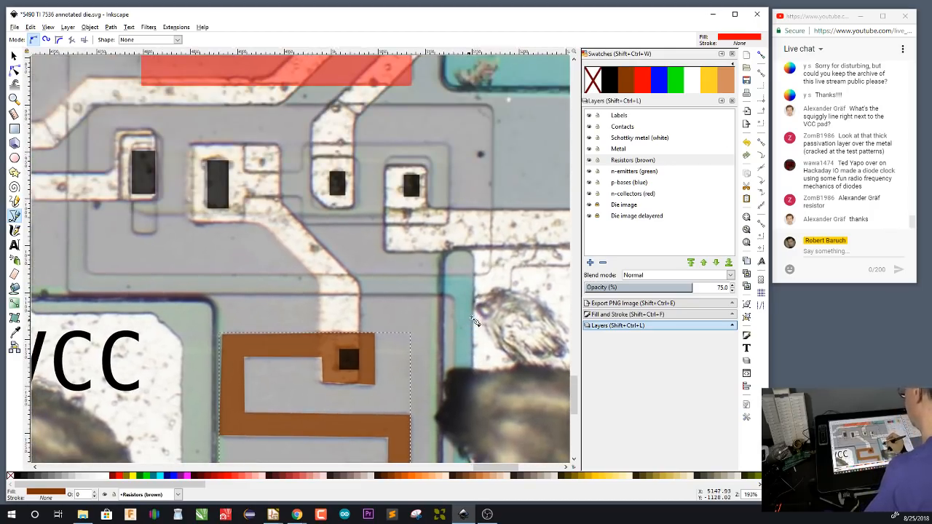
drag(474, 322, 474, 350)
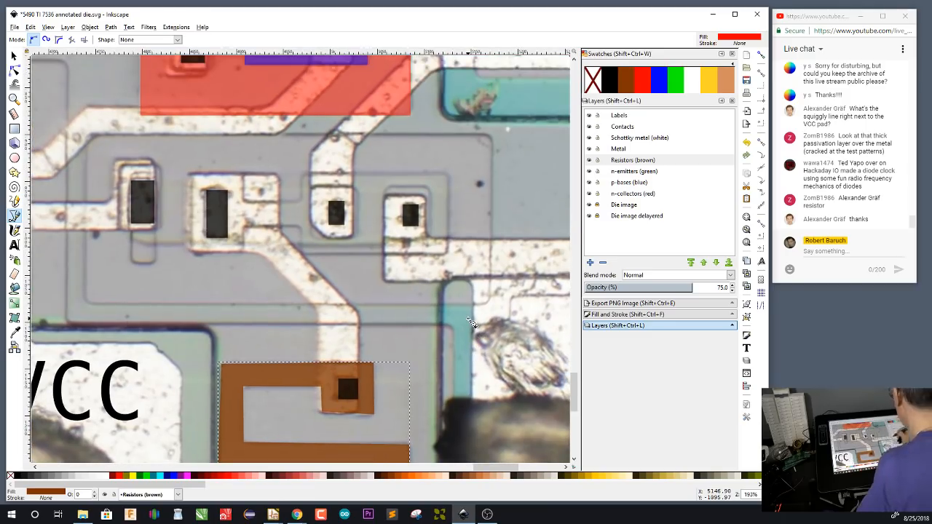
click(640, 173)
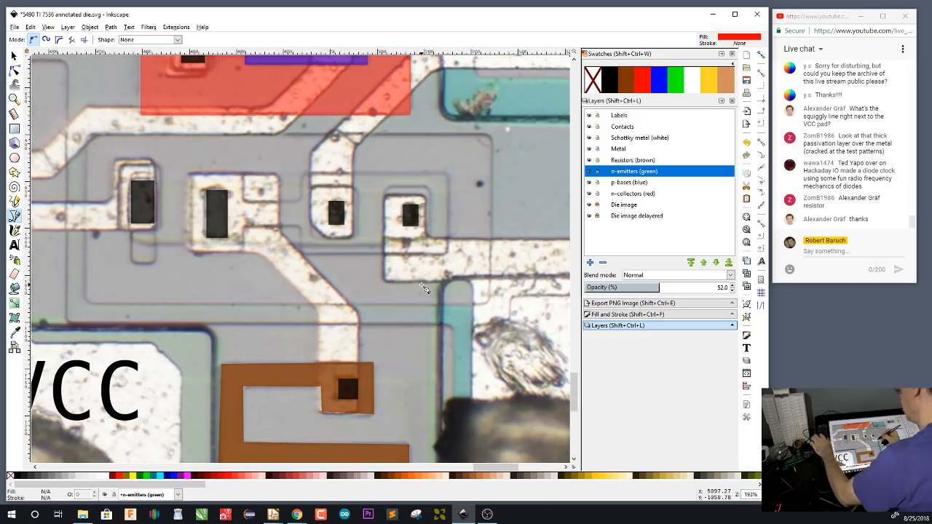
key(r)
drag(387, 187, 429, 240)
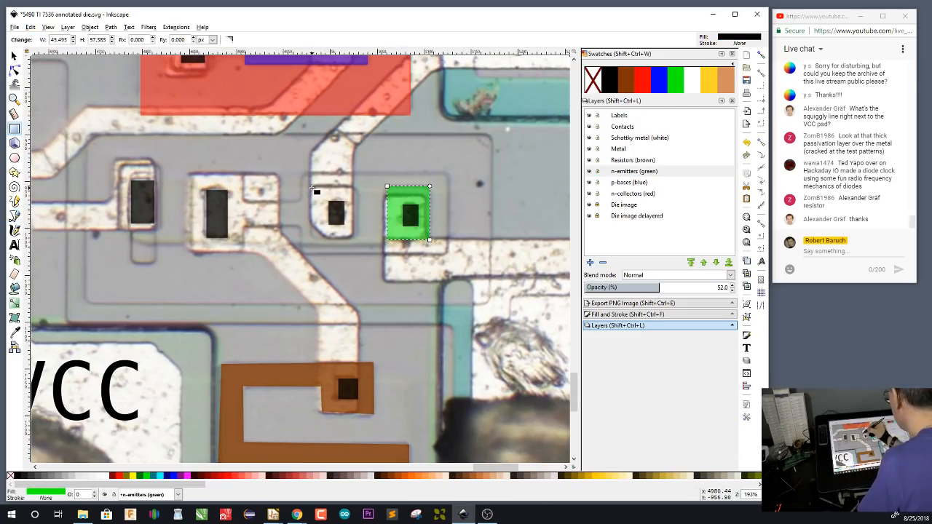
drag(312, 187, 358, 239)
click(678, 86)
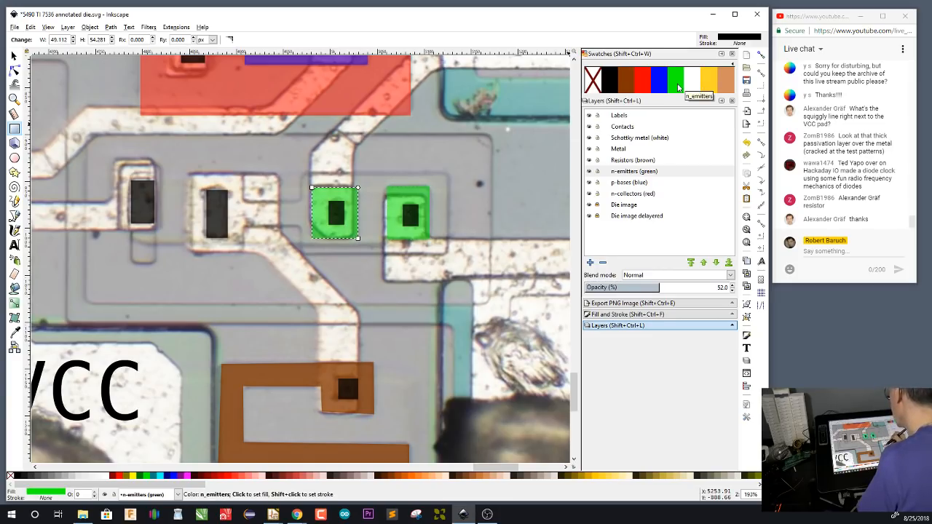
On the p-bases layer, trace a closed path around both green emitters, the narrow neck and the tall contact west of them, and fill it blue
click(640, 183)
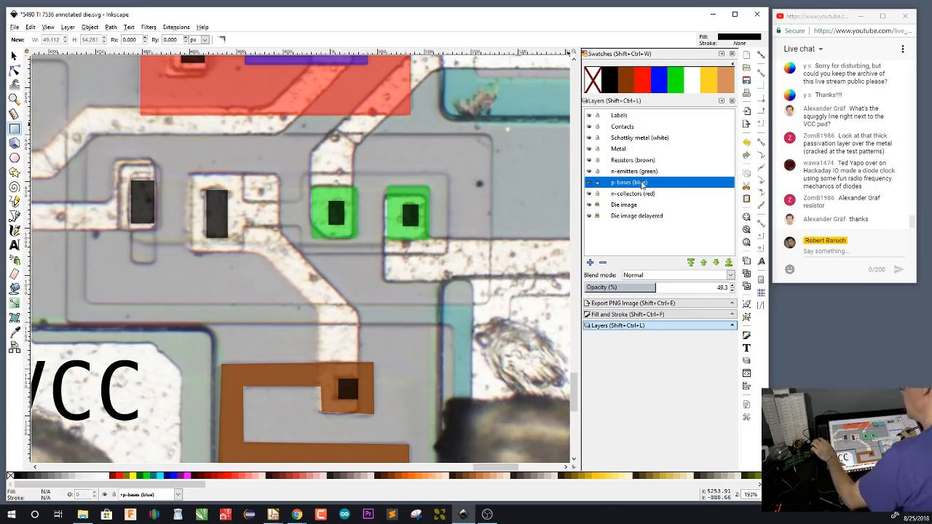
key(b)
click(449, 175)
click(446, 253)
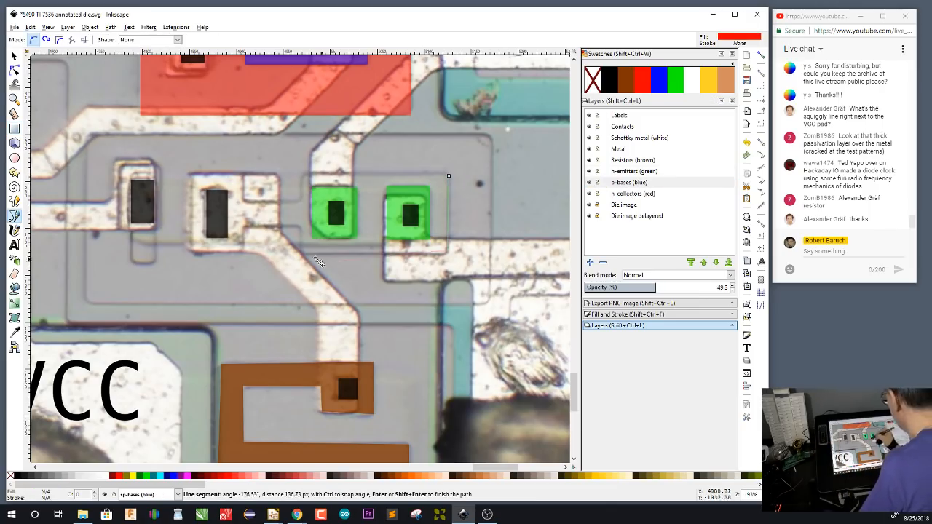
click(303, 252)
click(303, 226)
click(244, 226)
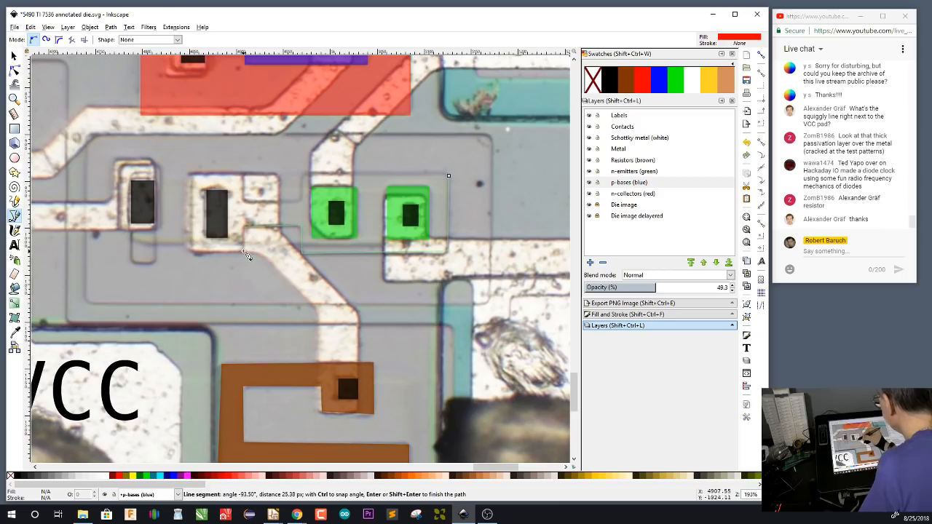
click(244, 252)
click(190, 252)
click(191, 174)
click(244, 174)
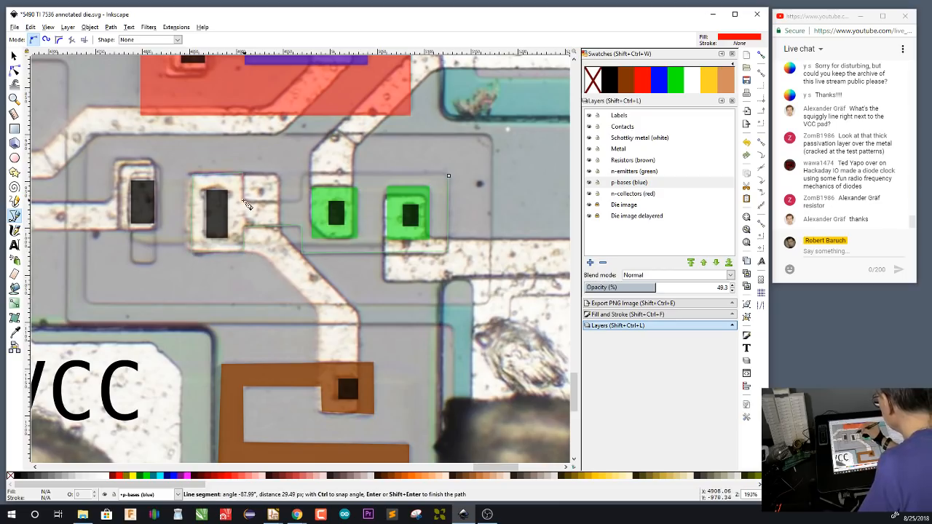
click(244, 198)
click(302, 198)
click(302, 173)
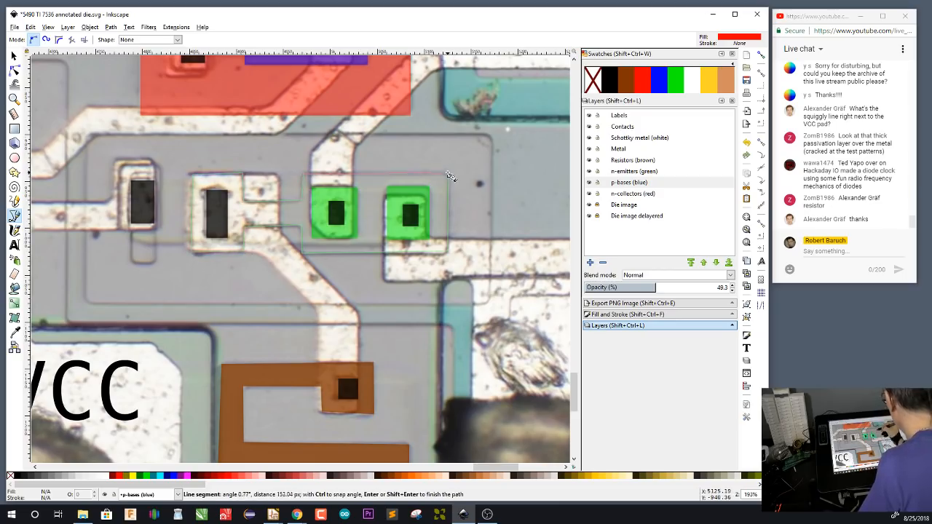
click(448, 176)
click(660, 82)
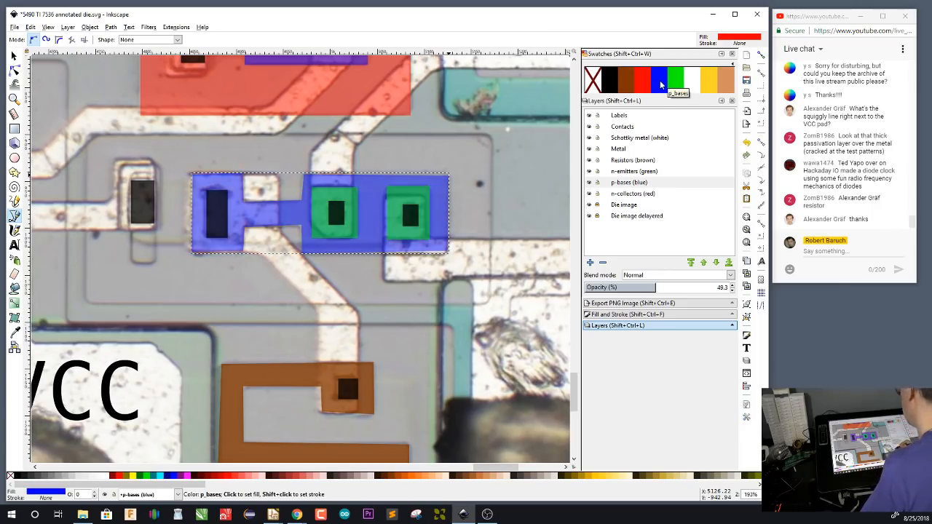
On the n-collectors layer, draw a red rectangle about 428 × 182 px enclosing the blue base and the tall contact west of it
click(646, 194)
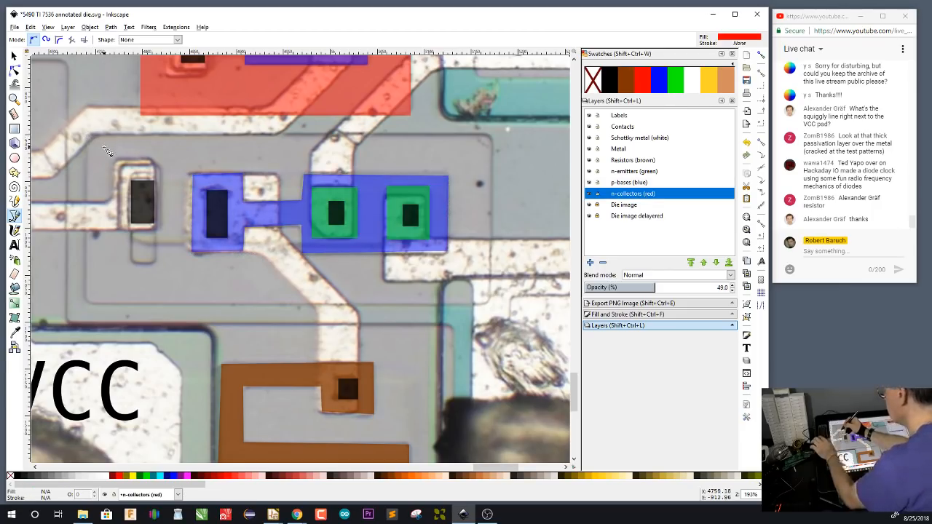
key(r)
drag(87, 135, 488, 305)
click(643, 82)
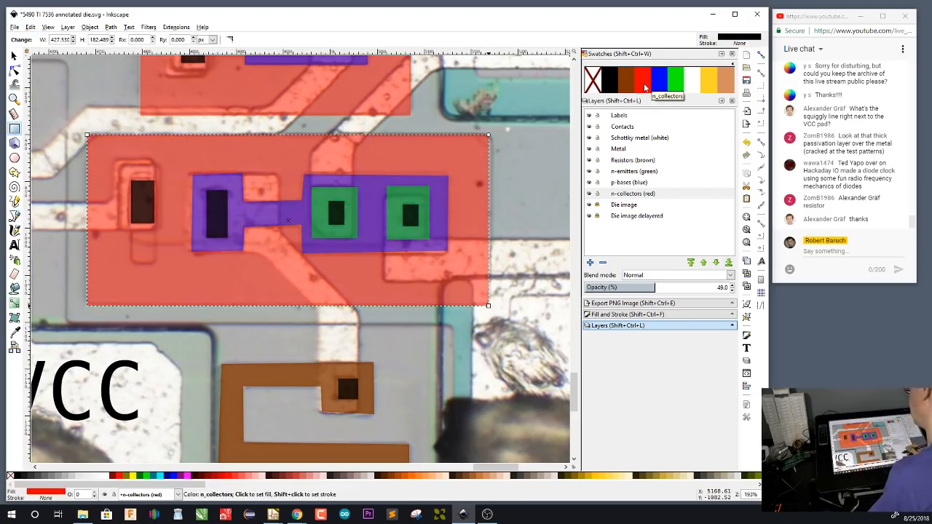
Hide the n-collectors, p-bases and n-emitters layers and make Metal the current layer
drag(589, 193, 591, 175)
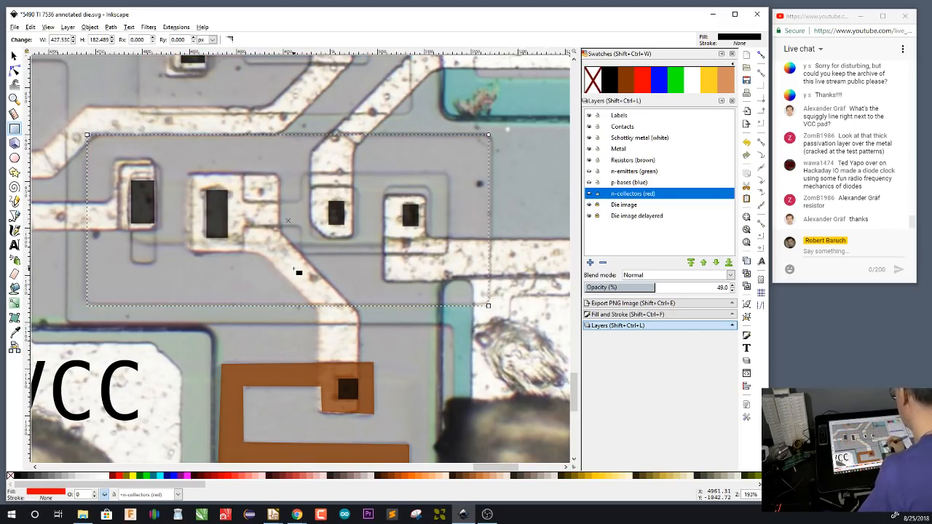
drag(462, 364, 475, 304)
click(631, 149)
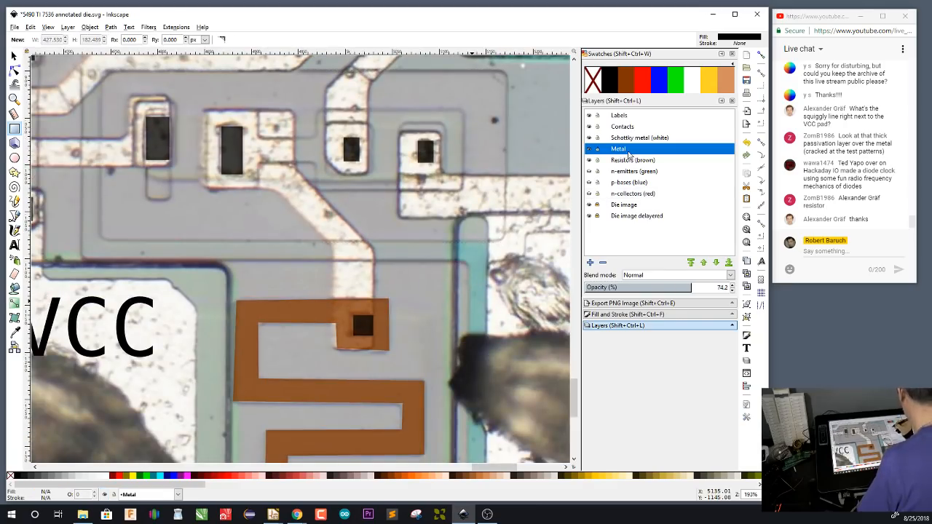
key(b)
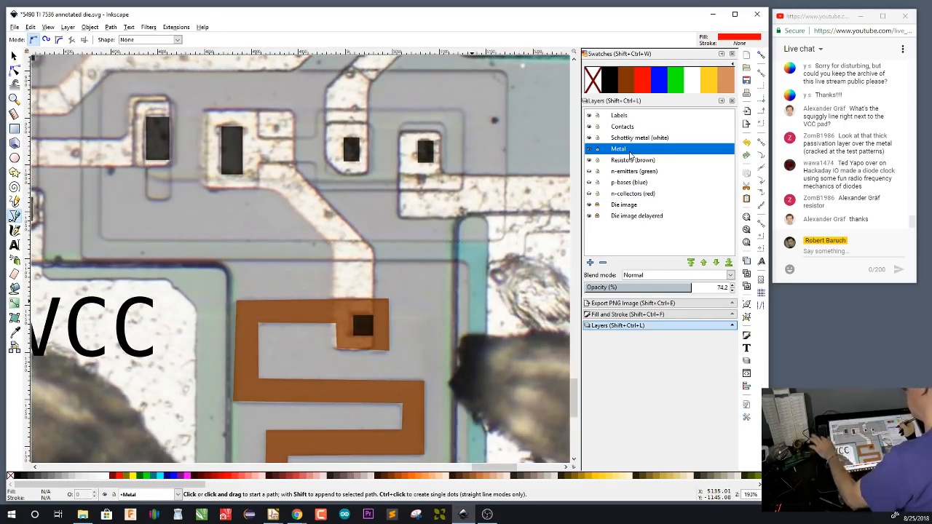
click(294, 112)
click(294, 168)
click(374, 249)
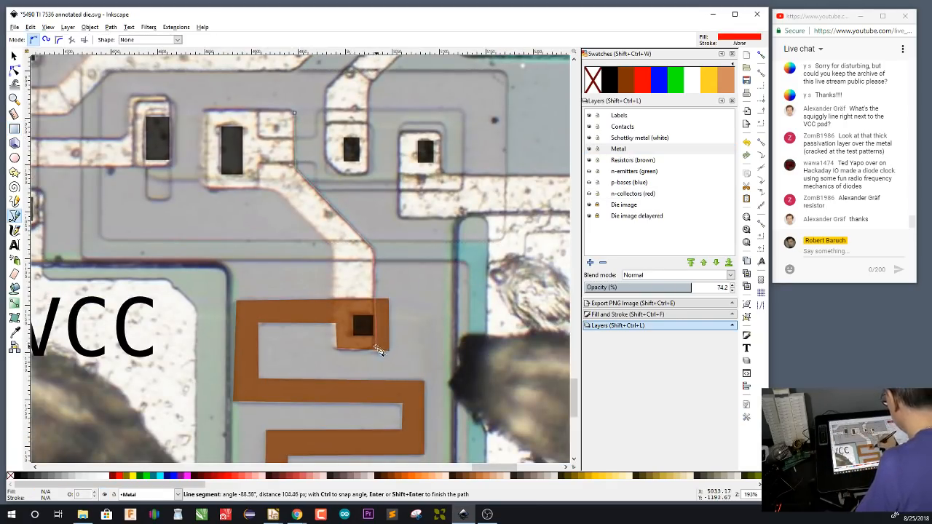
key(Escape)
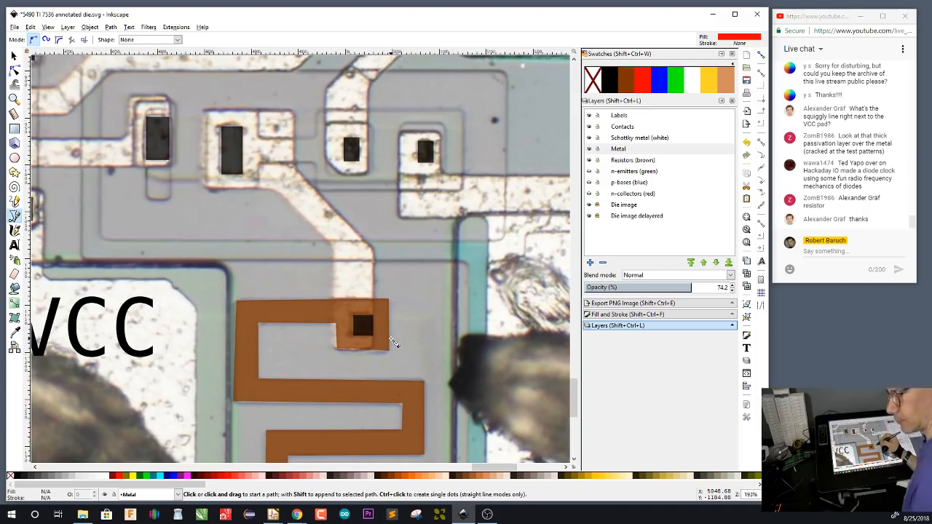
key(s)
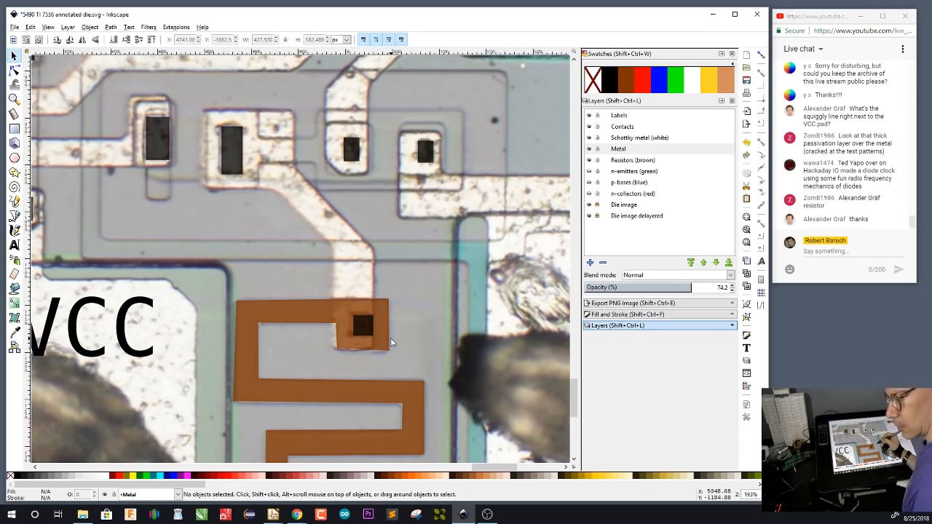
Set the Pen tool's own style from the existing yellow metal shape beneath the Q1 label
key(4)
scroll(292, 117, up, 5)
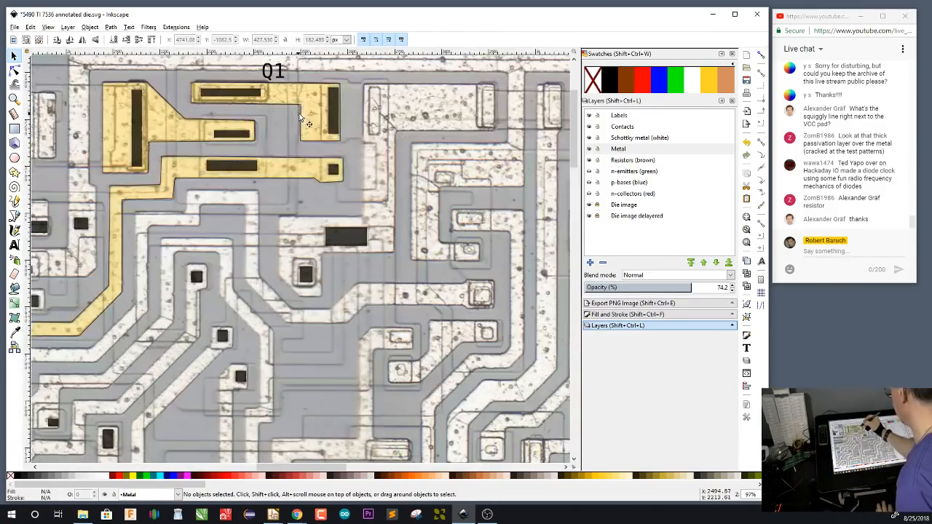
click(314, 120)
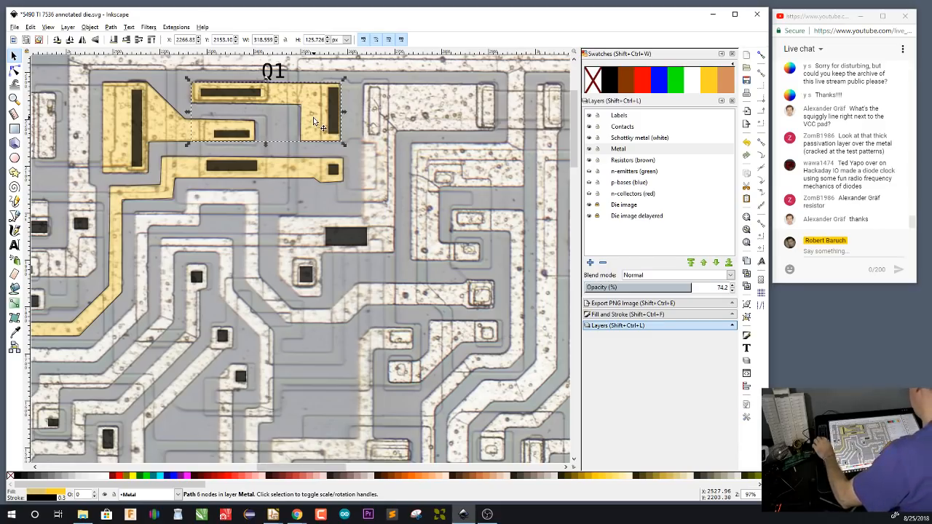
key(b)
key(ctrl+shift+p)
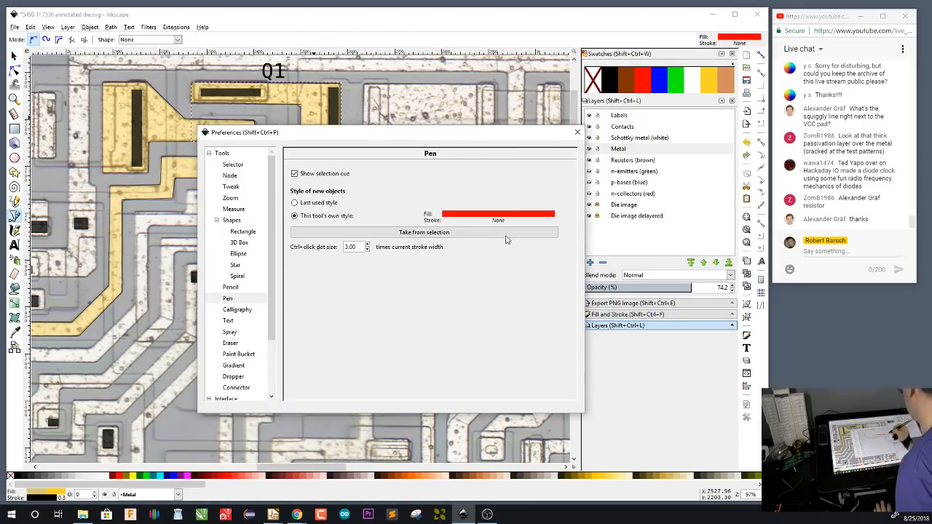
click(510, 233)
click(577, 132)
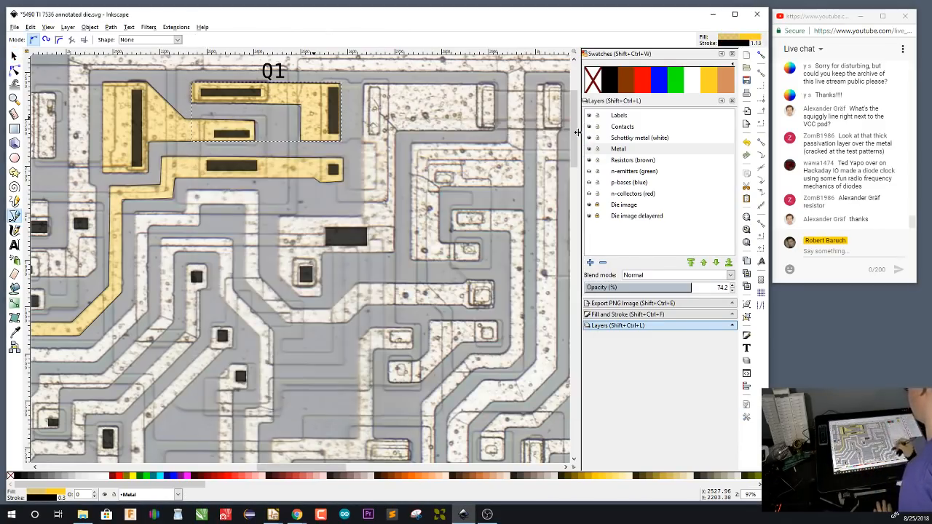
On the Metal layer, trace a closed yellow path around the metal joining the tall contact northeast of VCC to the brown resistor's upper contact
drag(476, 406, 331, 168)
drag(470, 422, 358, 182)
drag(473, 397, 307, 135)
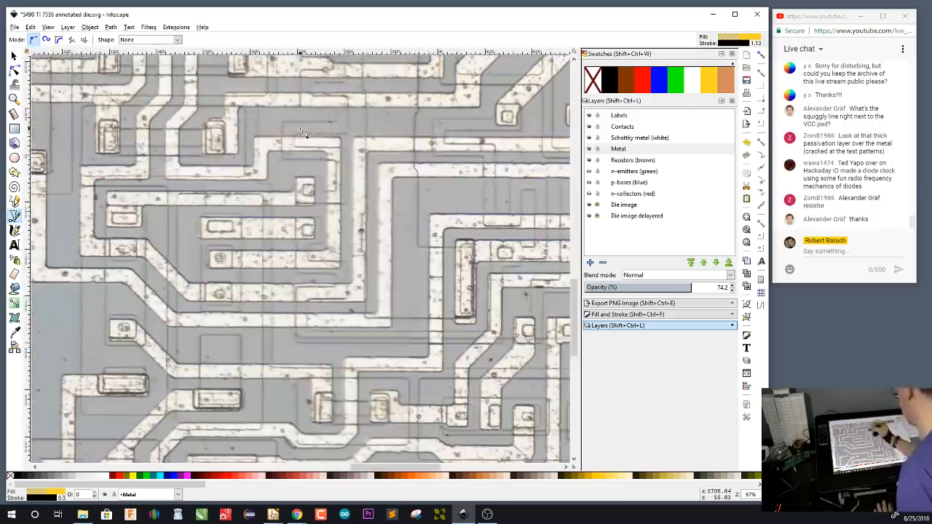
mouse_move(490, 376)
mouse_down()
mouse_move(353, 218)
mouse_move(313, 139)
mouse_move(464, 306)
mouse_move(462, 211)
mouse_up()
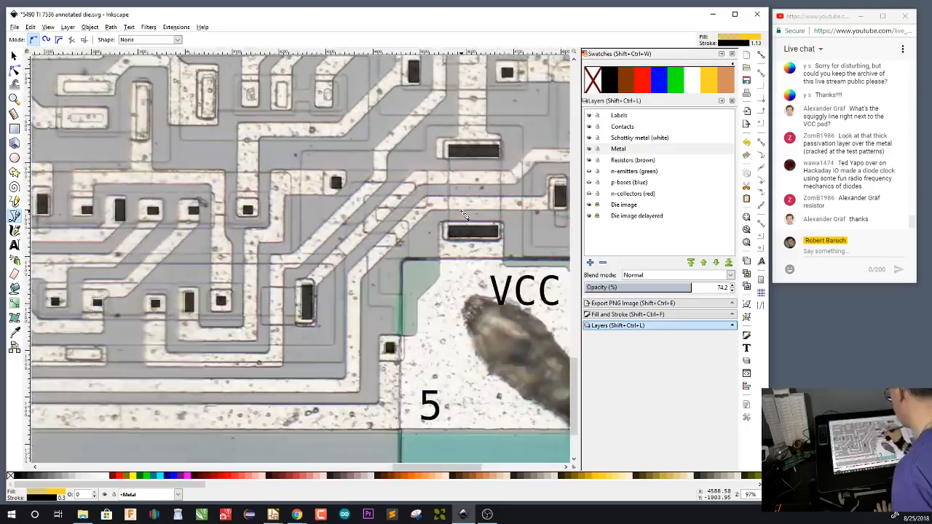
drag(524, 316, 382, 379)
drag(458, 388, 361, 416)
scroll(426, 337, up, 2)
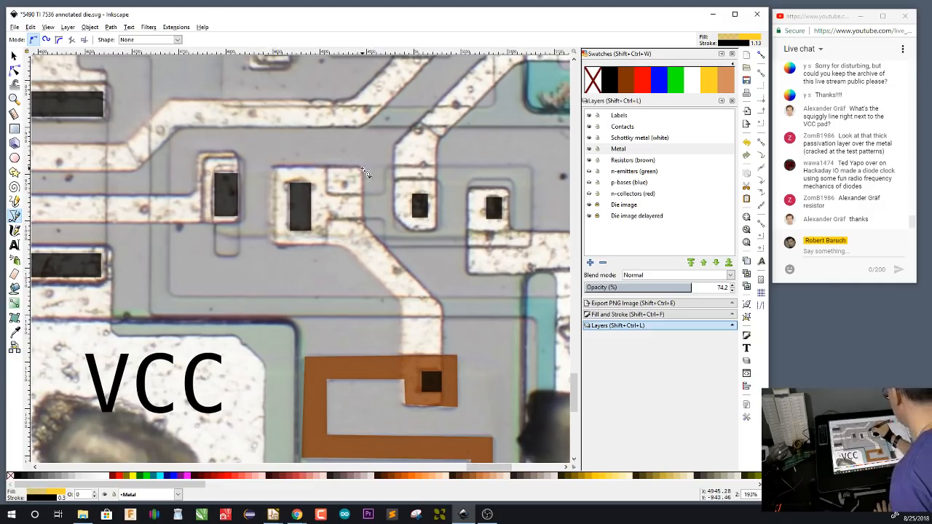
click(362, 168)
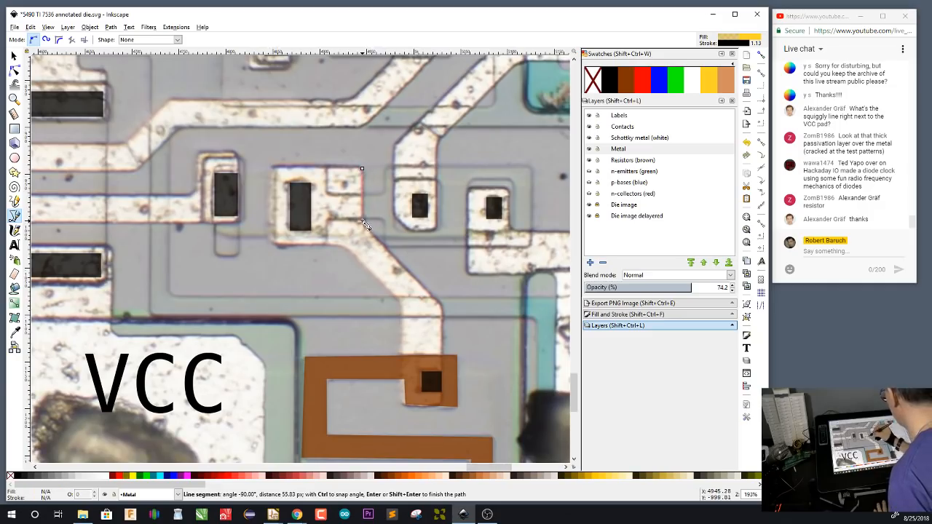
click(444, 406)
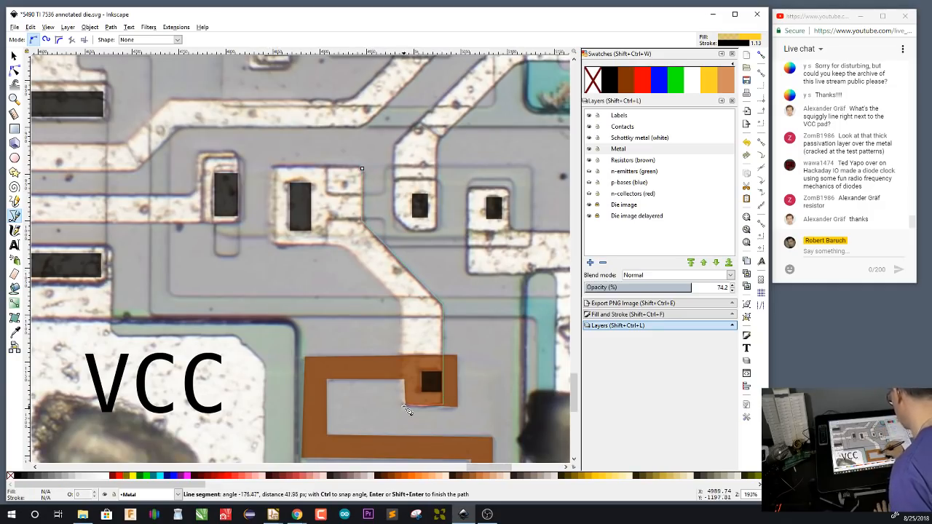
click(401, 404)
click(402, 313)
click(353, 252)
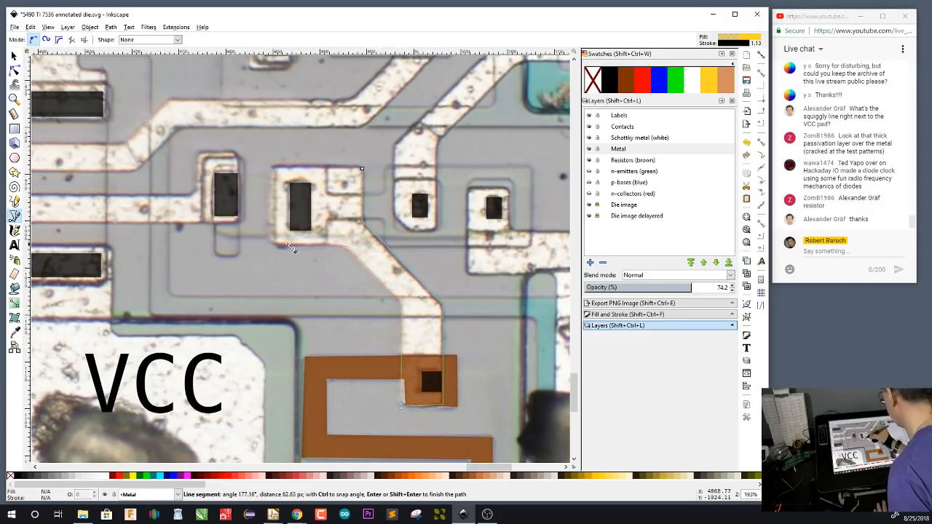
click(275, 243)
click(274, 168)
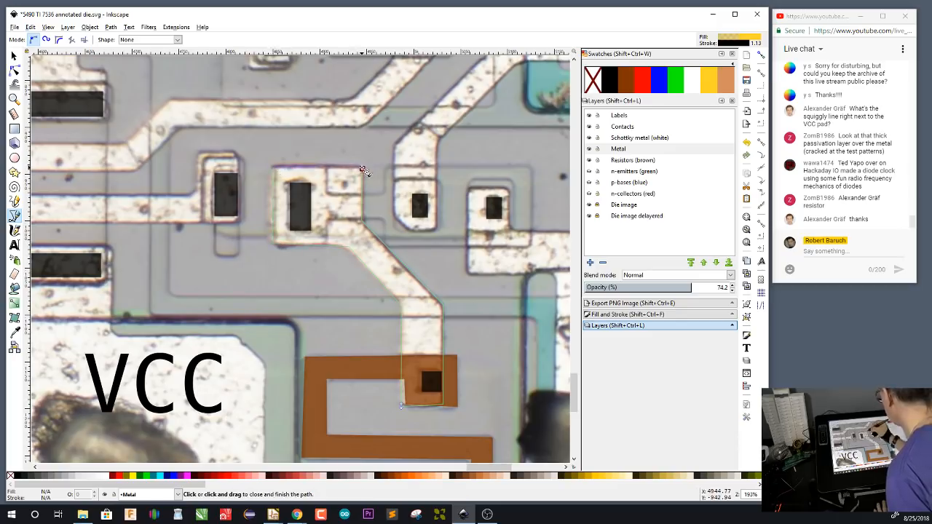
click(362, 168)
Start tracing the R9(1) metal from the small contact northeast of the resistor, along the north edge and around the top of the second contact's tab
drag(497, 378, 246, 342)
click(257, 150)
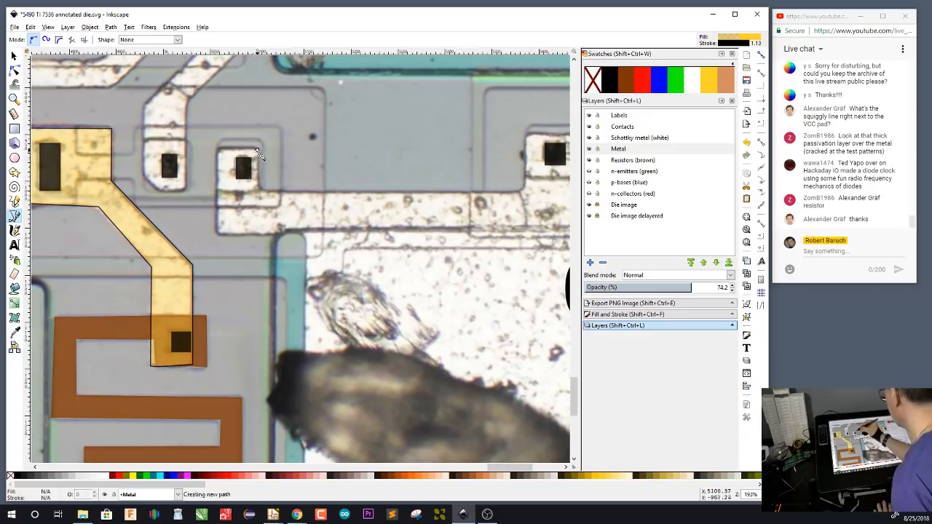
click(524, 191)
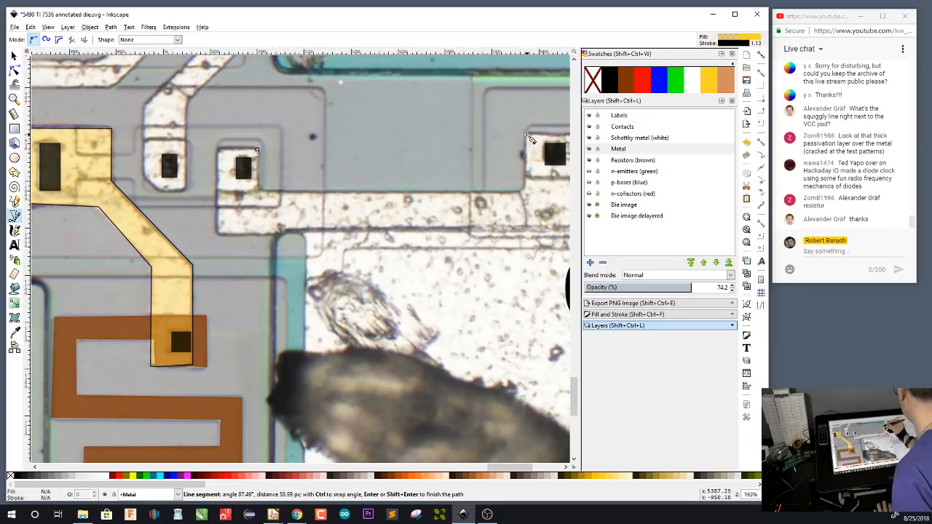
drag(523, 260, 338, 205)
click(342, 78)
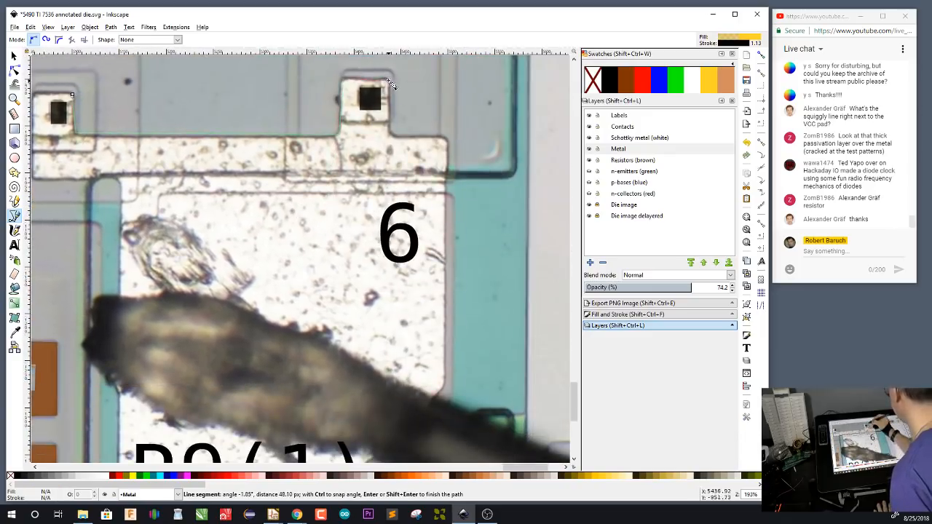
click(388, 79)
Continue the path around the R9(1) pad, including its slanted southeast corner, and close it at the small contact northeast of the resistor
scroll(470, 215, down, 5)
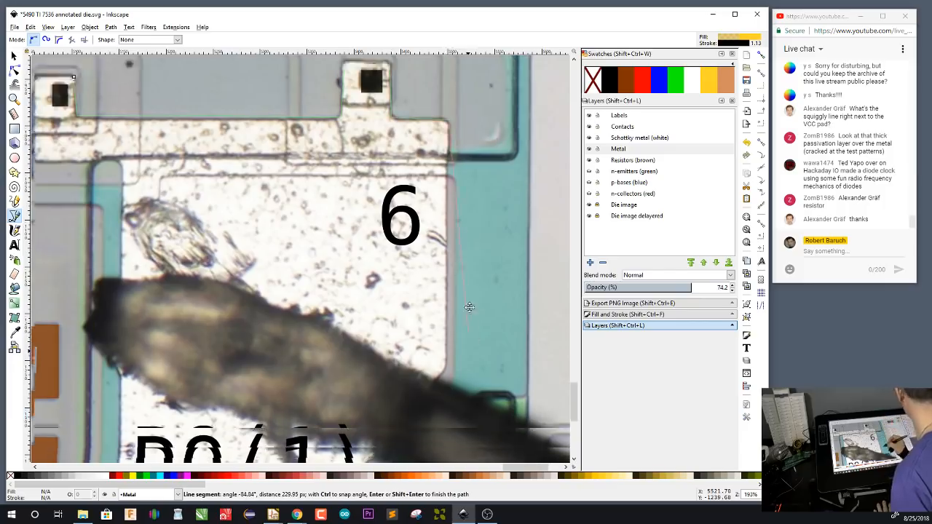
click(449, 240)
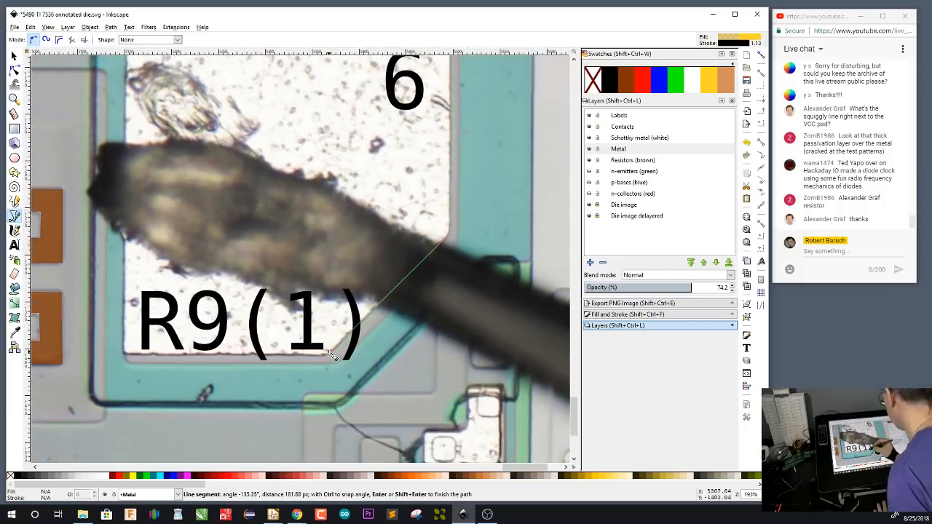
click(330, 354)
click(125, 353)
drag(179, 165, 313, 288)
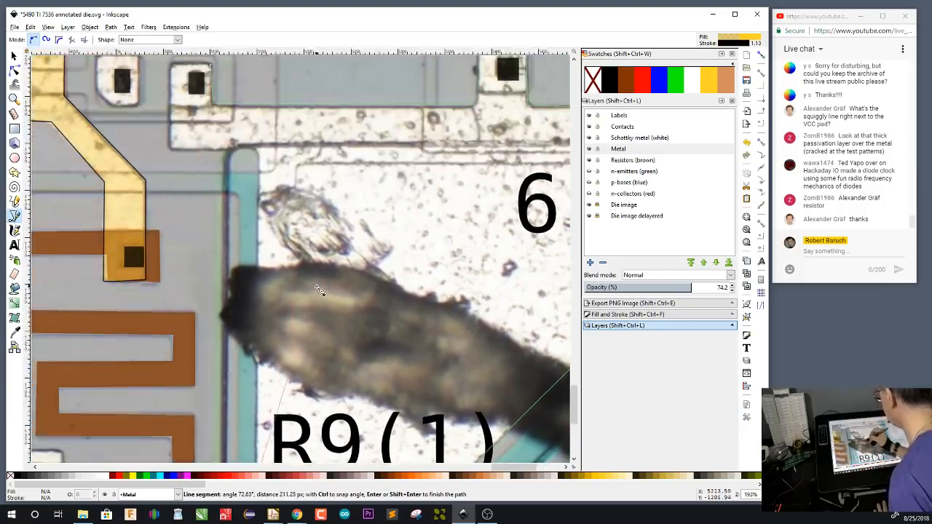
click(260, 152)
click(173, 152)
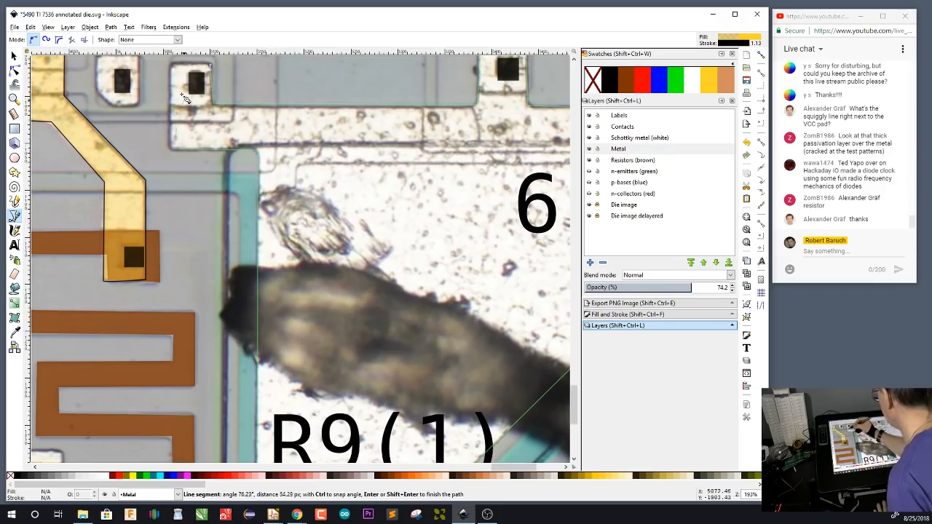
click(174, 65)
click(213, 68)
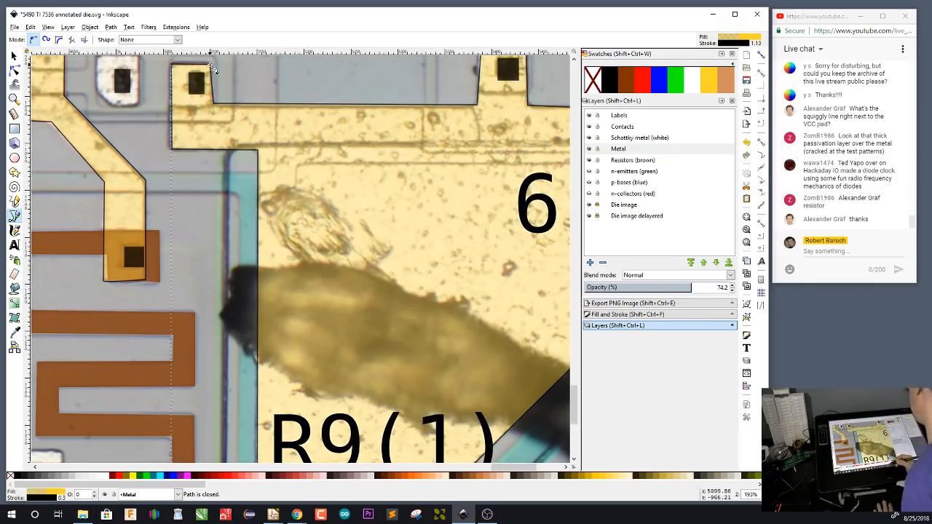
Start tracing the R9(2) metal from the small contact between the two yellow shapes, up the diagonal strip and along the pad's south edge
drag(275, 169, 479, 346)
drag(453, 241, 450, 360)
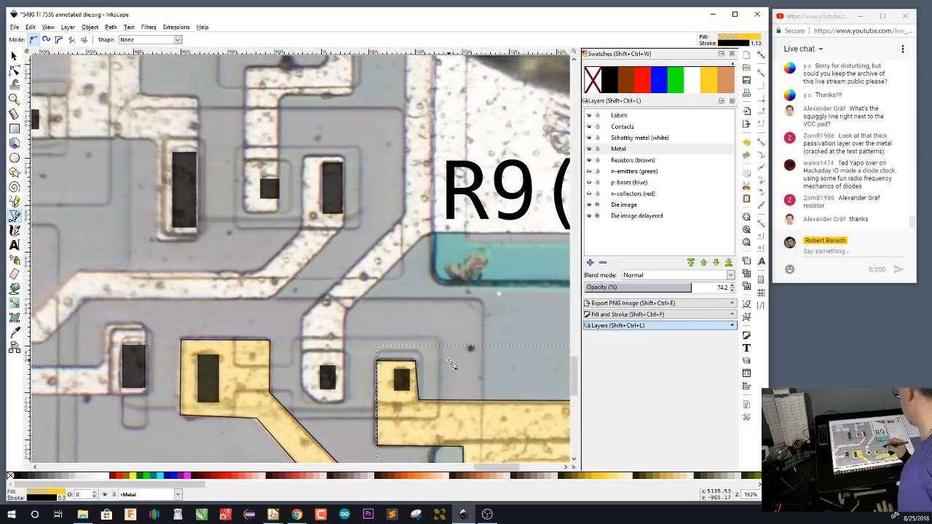
click(344, 400)
click(348, 318)
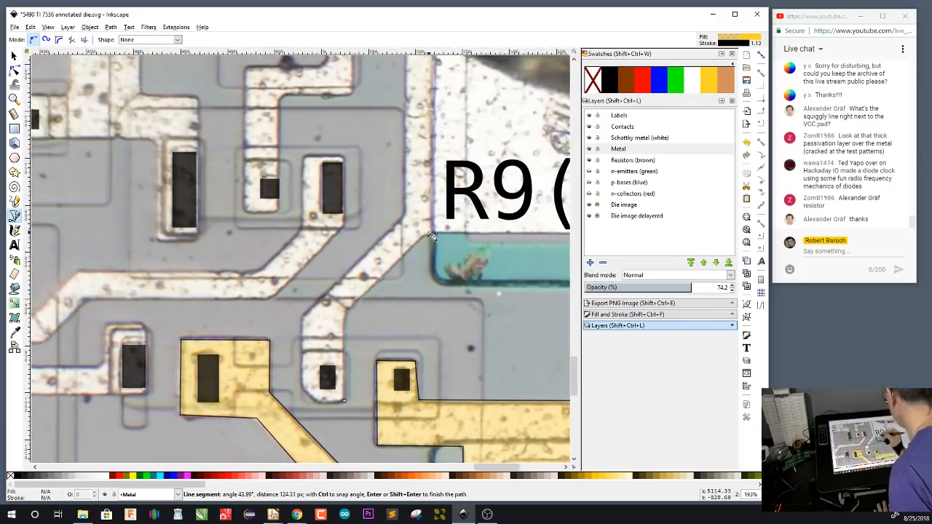
click(430, 233)
drag(558, 313, 329, 335)
click(560, 254)
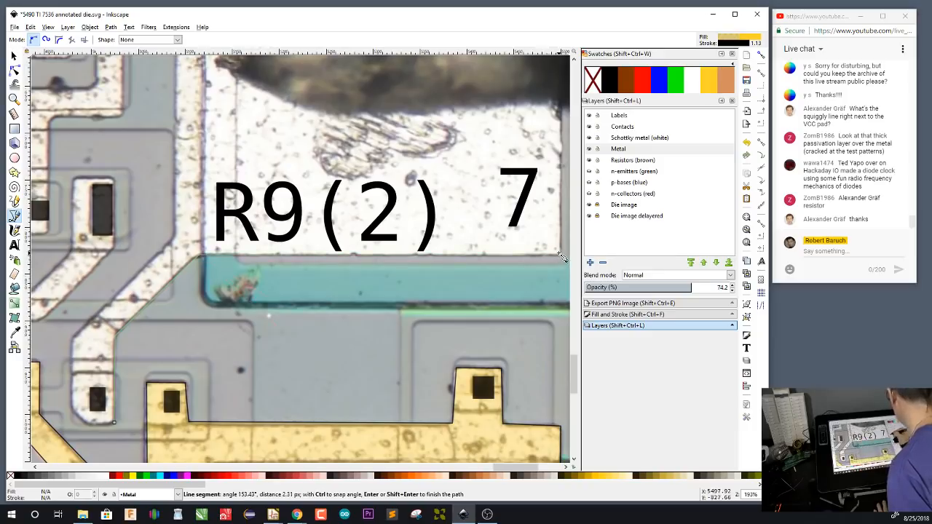
Continue the R9(2) path up the pad's east edge, around the contact tab to the north and down the slanted northwest edge
drag(510, 163, 428, 384)
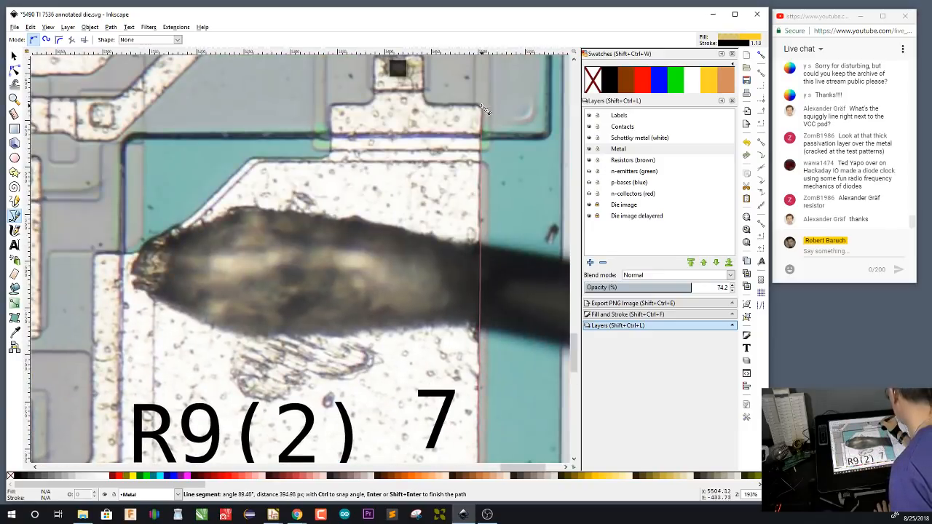
click(480, 105)
click(425, 102)
drag(425, 63, 427, 83)
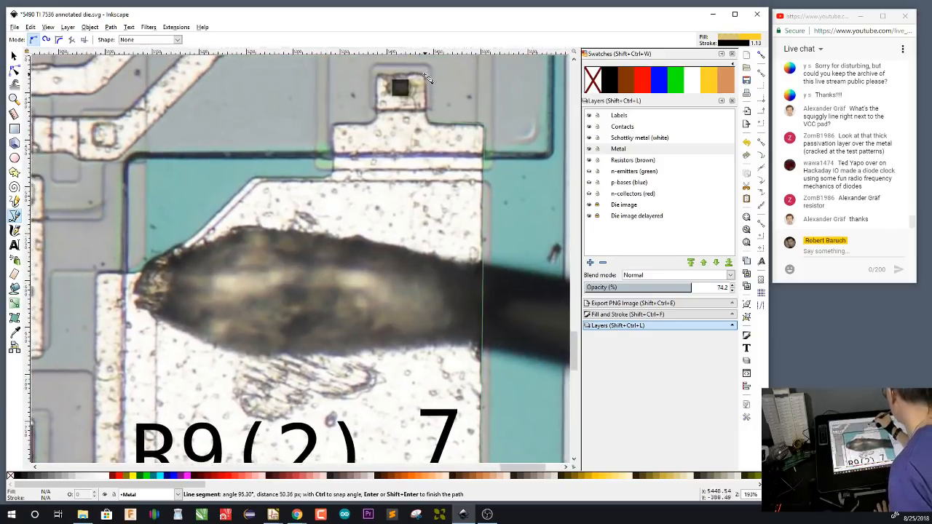
click(425, 74)
click(376, 73)
click(375, 122)
click(334, 125)
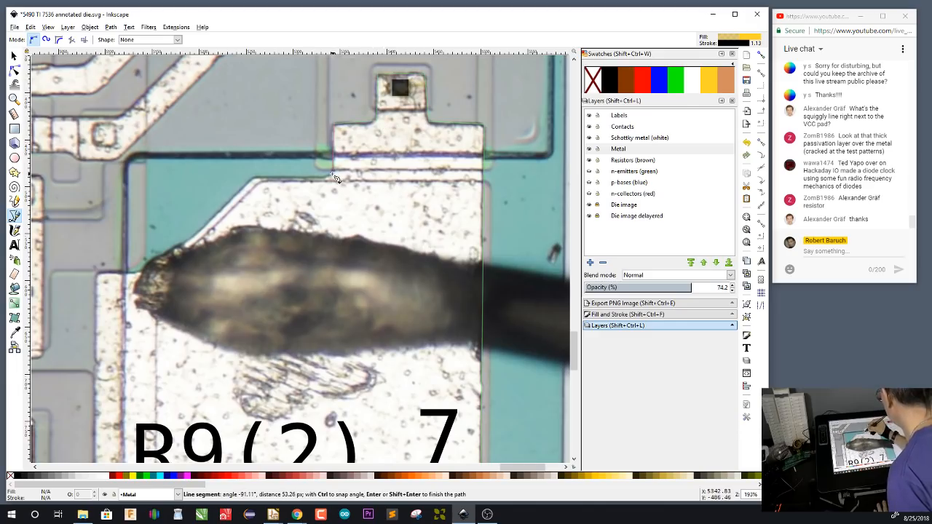
click(334, 175)
click(255, 179)
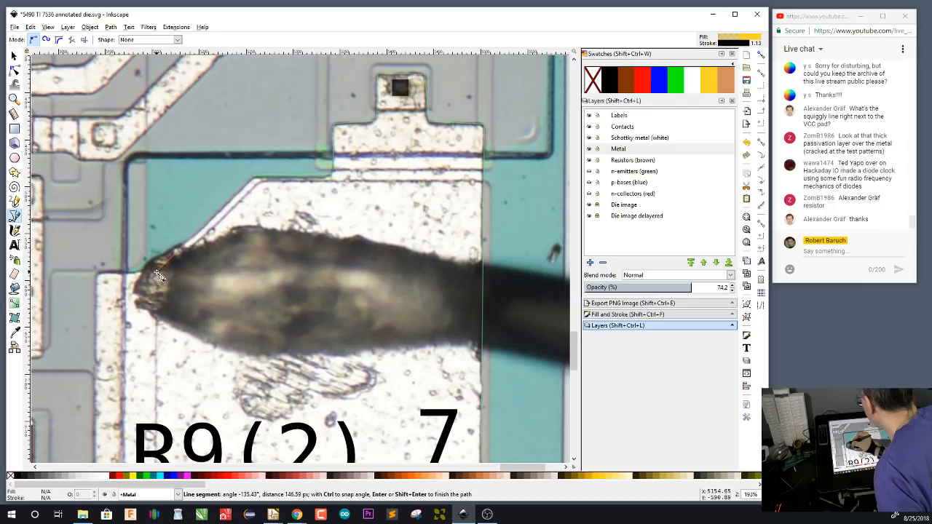
click(158, 272)
click(104, 276)
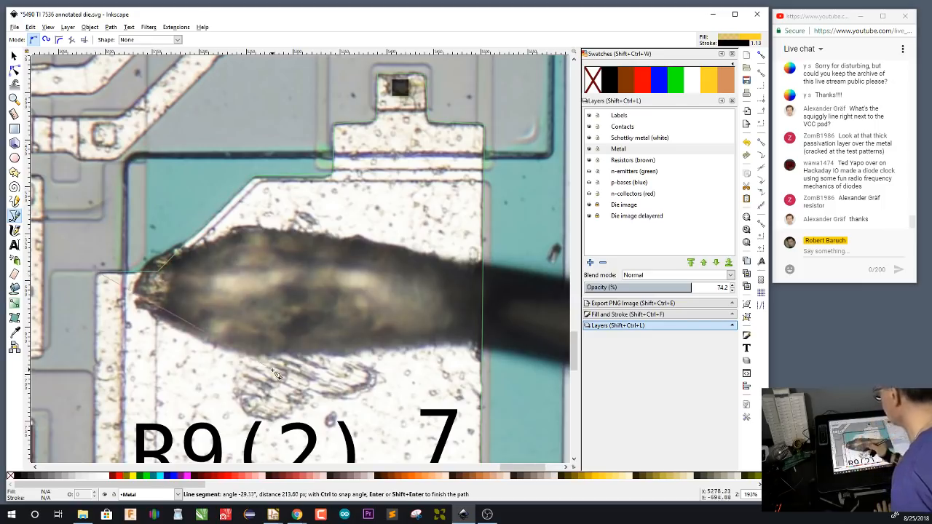
Finish the R9(2) path down the west strip and diagonal, and close it around the small contact between the yellow shapes
drag(272, 370, 376, 179)
click(195, 289)
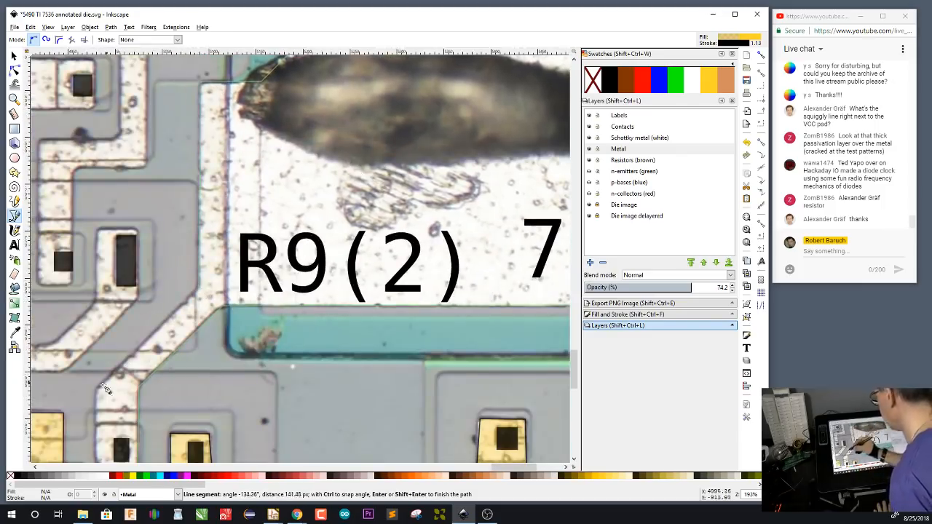
click(106, 389)
drag(106, 390, 175, 291)
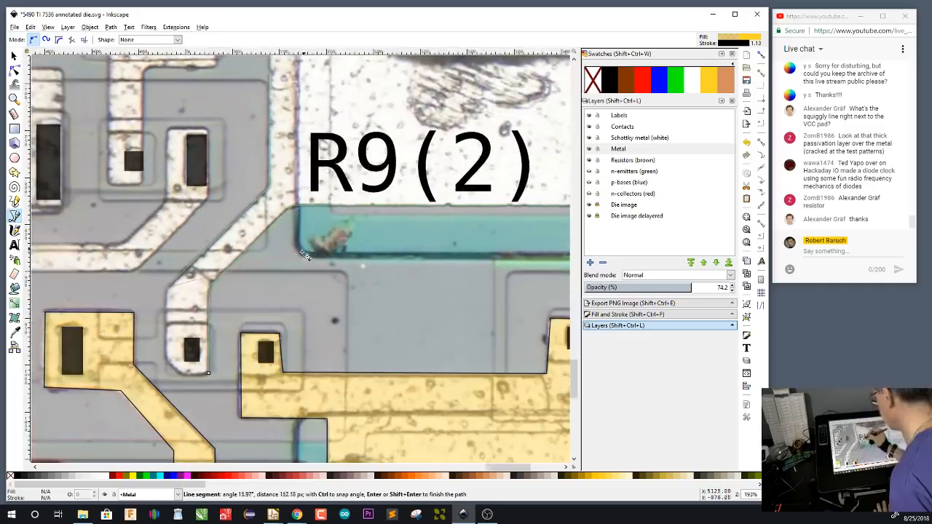
click(168, 363)
click(209, 373)
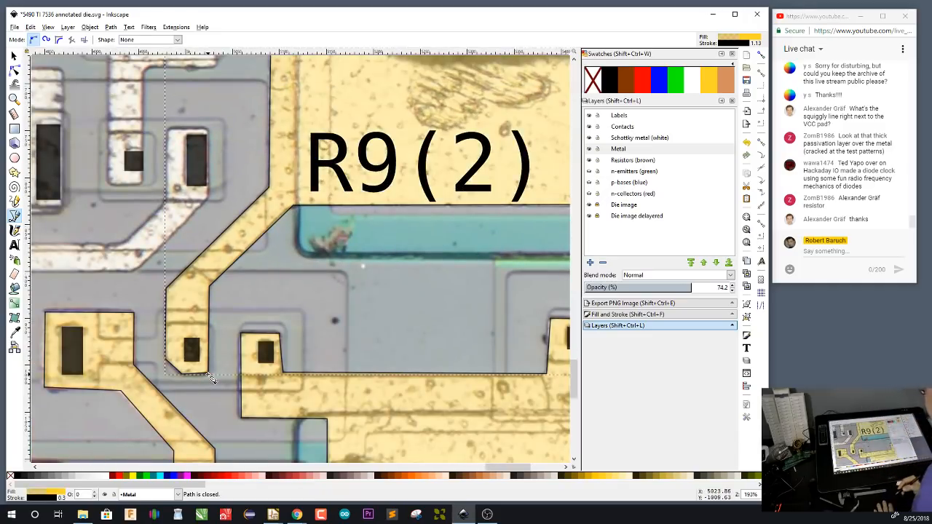
Start tracing the metal strip at the contact northeast of the VCC label, following its outer edge west, down the diagonal and south to the lower corner
drag(221, 408, 431, 345)
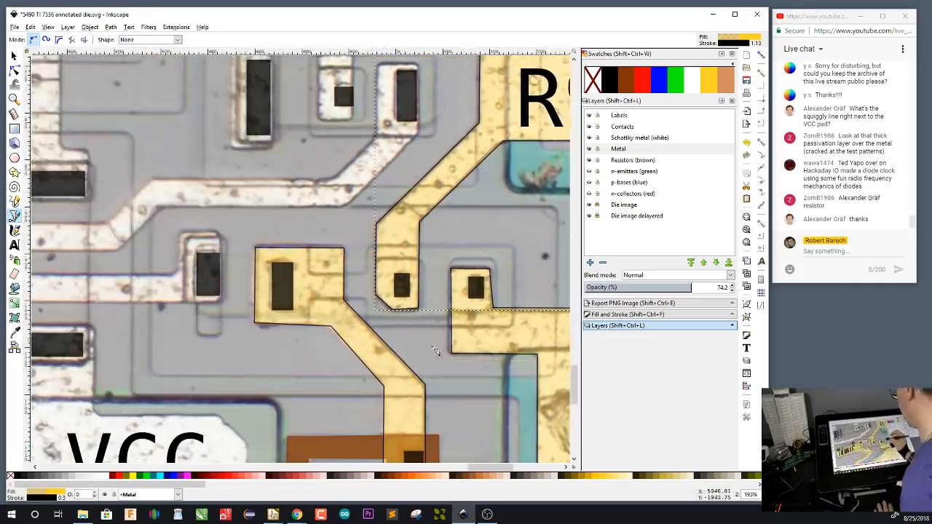
drag(235, 376, 401, 354)
drag(347, 344, 486, 325)
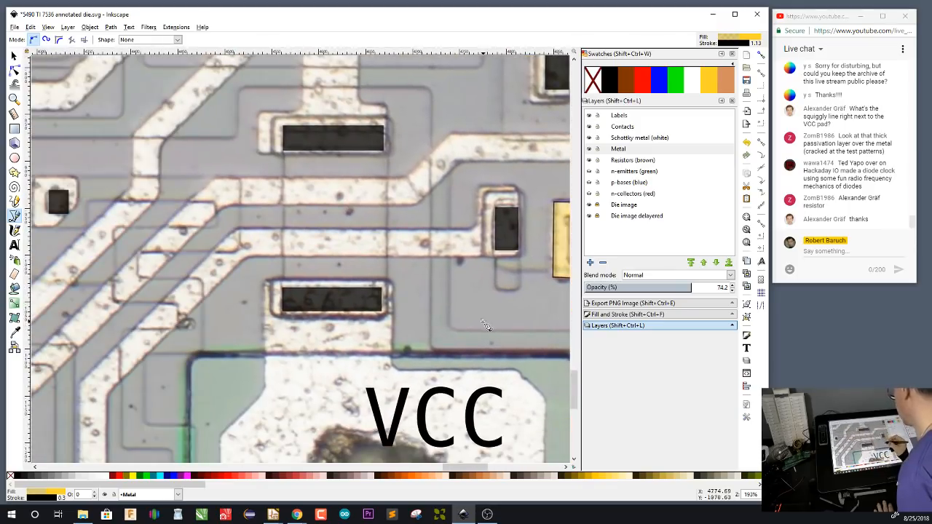
click(518, 187)
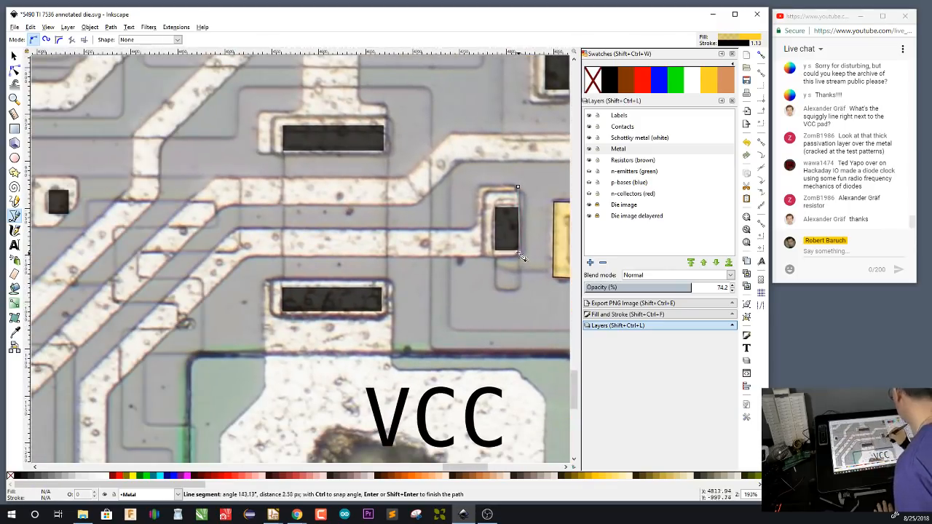
click(106, 395)
drag(256, 360, 397, 133)
click(245, 394)
Continue the path west along the south edge of the long horizontal strip and up the northwest diagonal
drag(209, 399, 513, 353)
drag(179, 385, 450, 397)
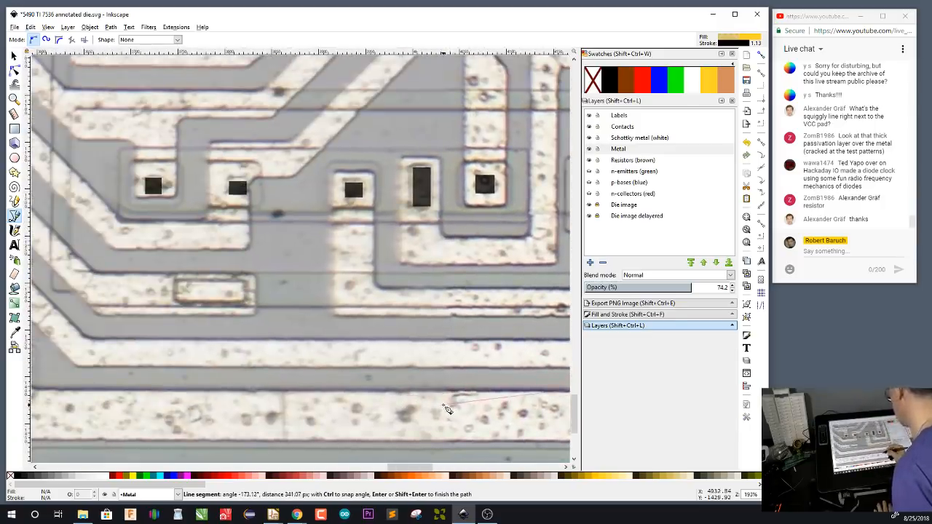
drag(209, 384, 446, 390)
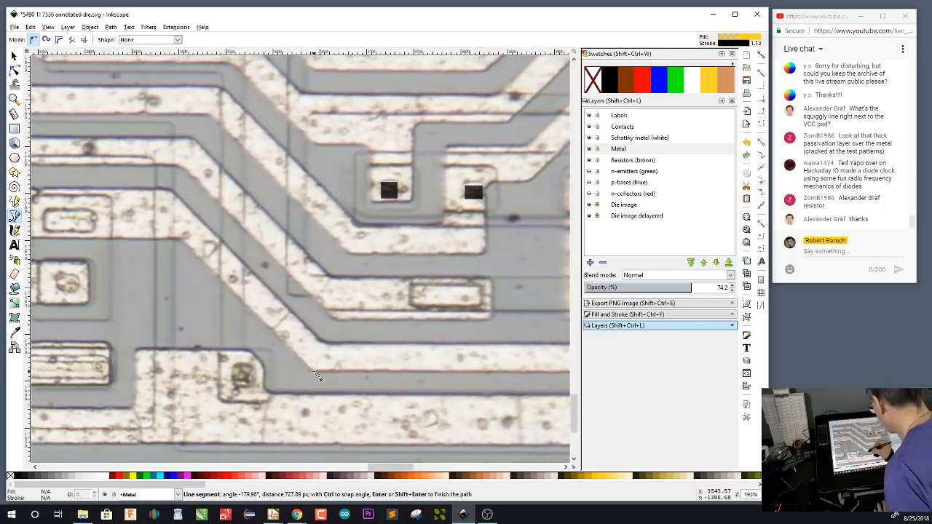
click(318, 376)
click(178, 242)
Continue the path around the rectangular pad at the strip's west end and back down the diagonal's upper edge
drag(219, 249, 402, 329)
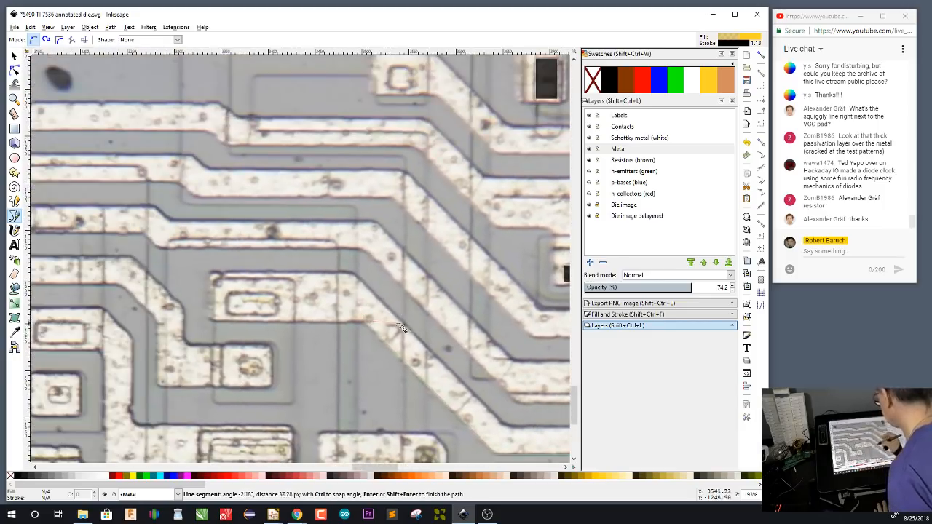
click(212, 320)
click(211, 274)
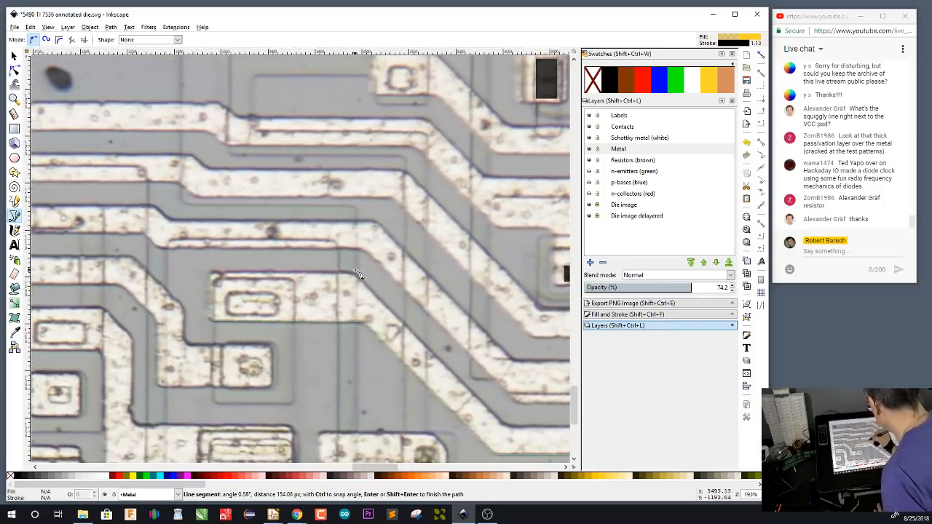
click(355, 273)
drag(498, 415, 338, 299)
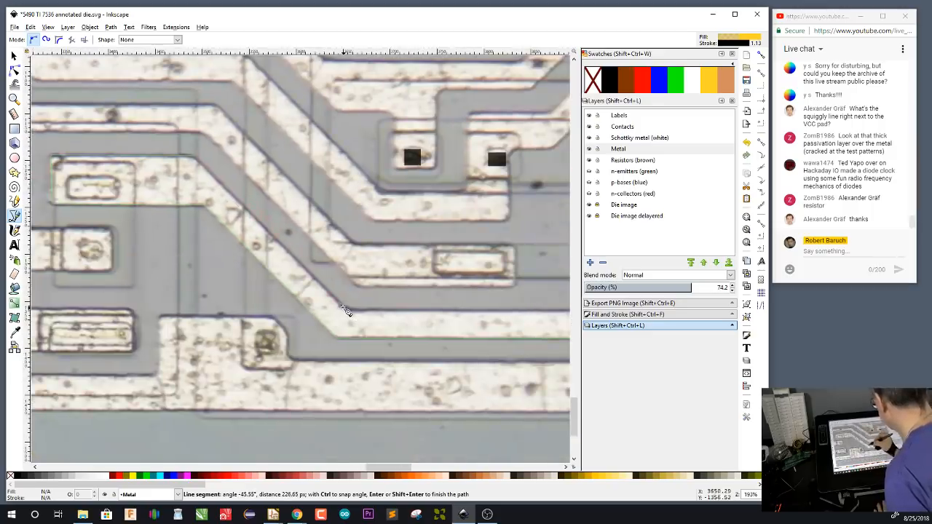
click(344, 308)
Finish the path along the strip's inner edge east, north and up the diagonal, and close it around the contact northeast of the VCC label
drag(480, 389, 175, 391)
drag(411, 389, 170, 394)
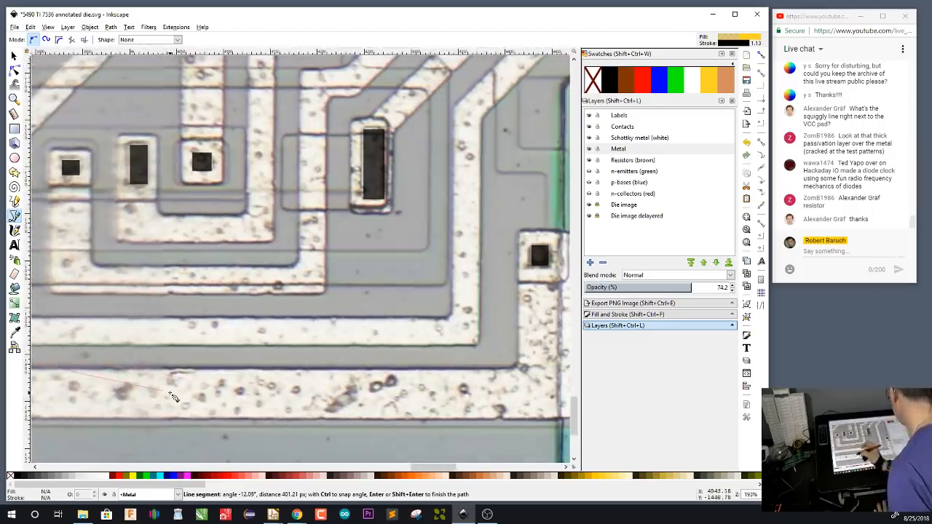
click(451, 318)
drag(467, 142, 415, 381)
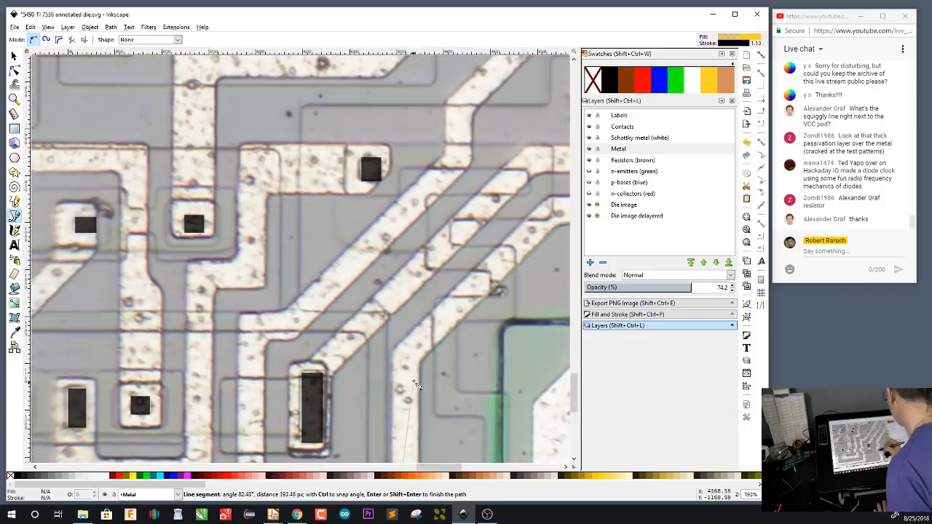
click(536, 291)
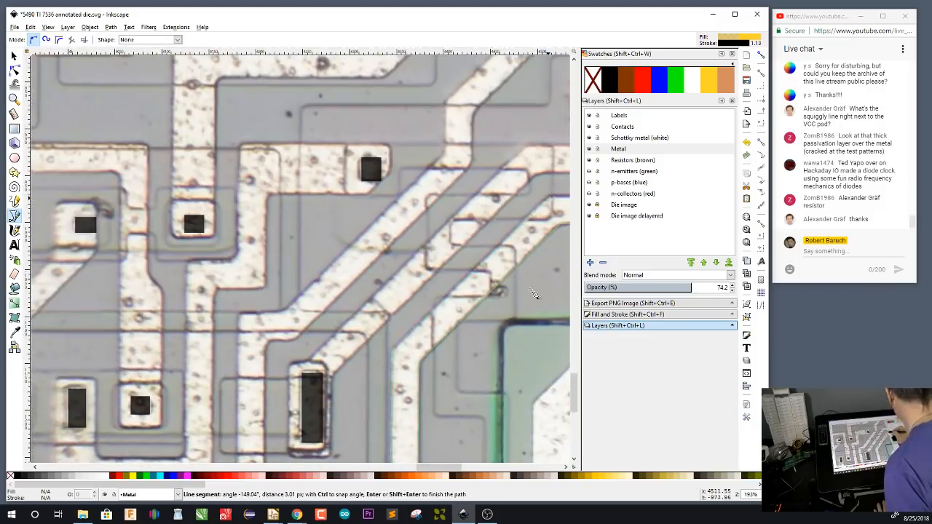
drag(513, 341, 232, 356)
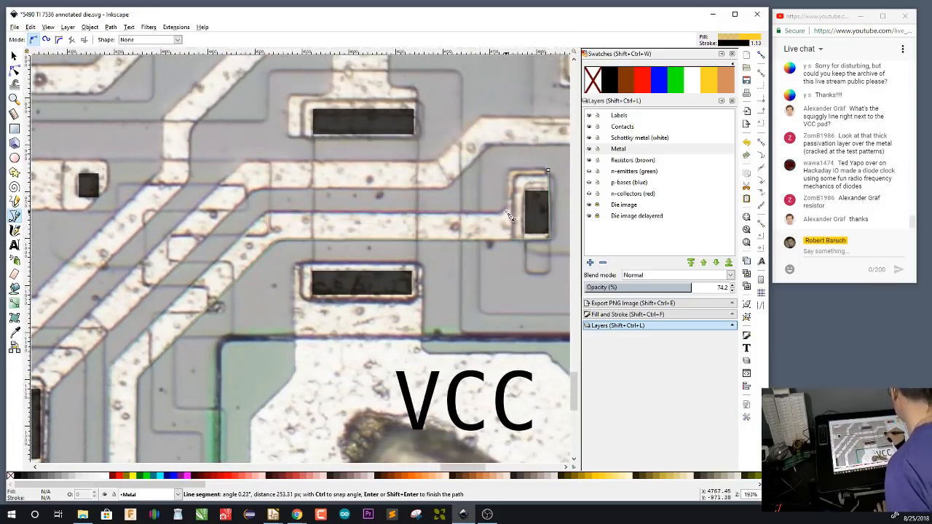
click(509, 215)
click(512, 171)
click(549, 171)
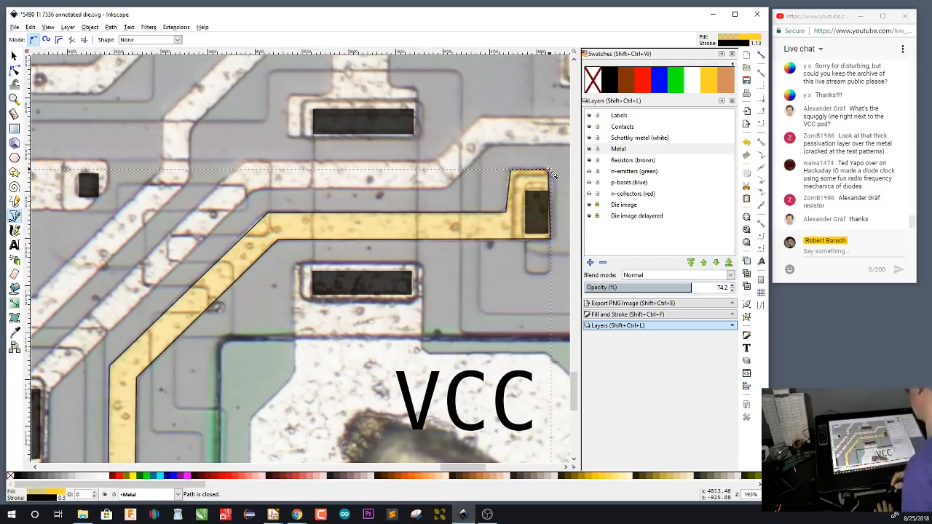
Show the n-emitters, p-bases and n-collectors layers again over the traced metal
drag(510, 337, 271, 329)
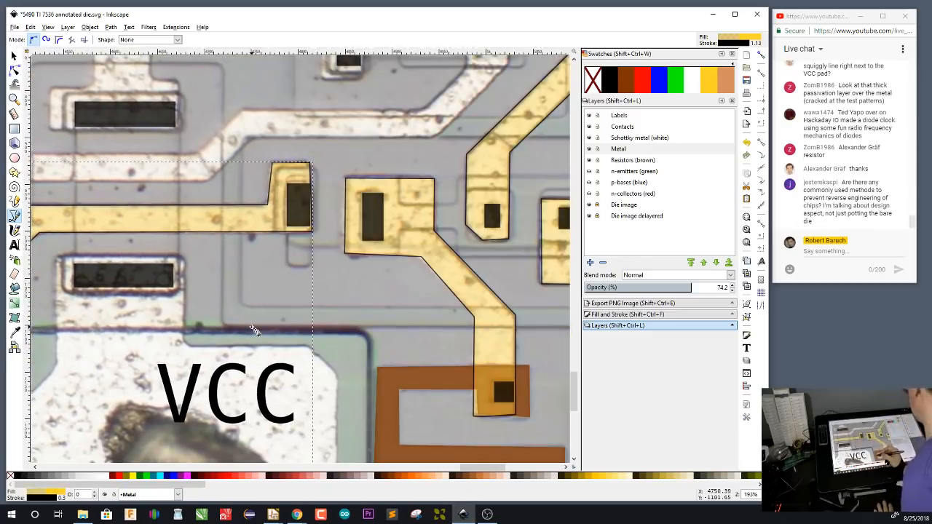
drag(480, 353, 417, 356)
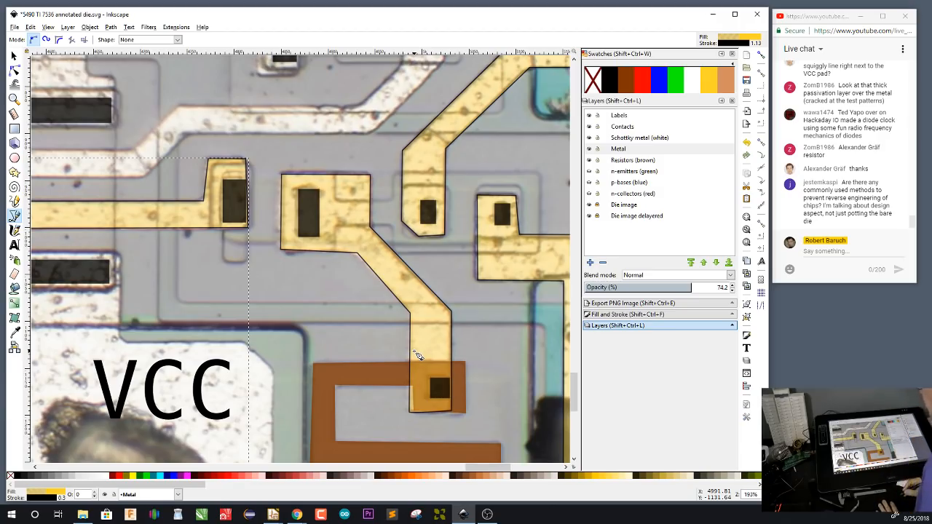
drag(503, 351, 432, 362)
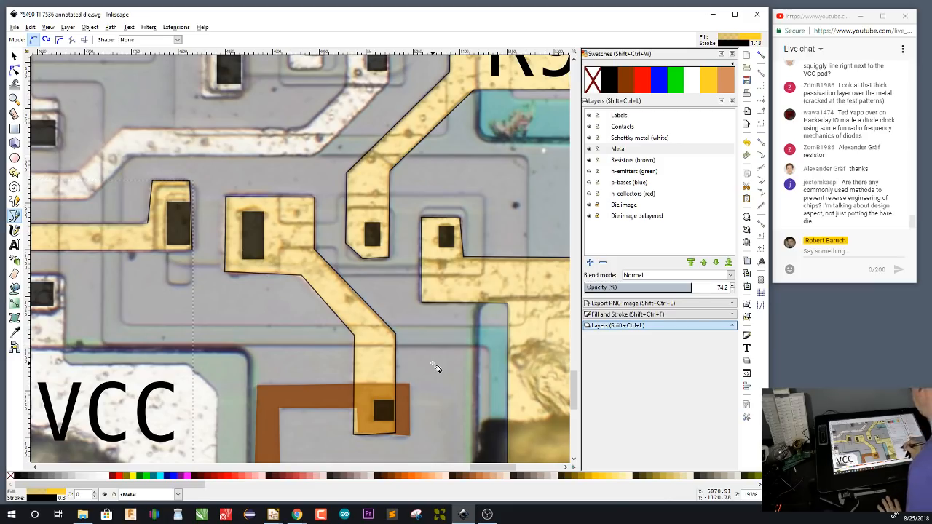
click(589, 172)
click(589, 182)
click(589, 194)
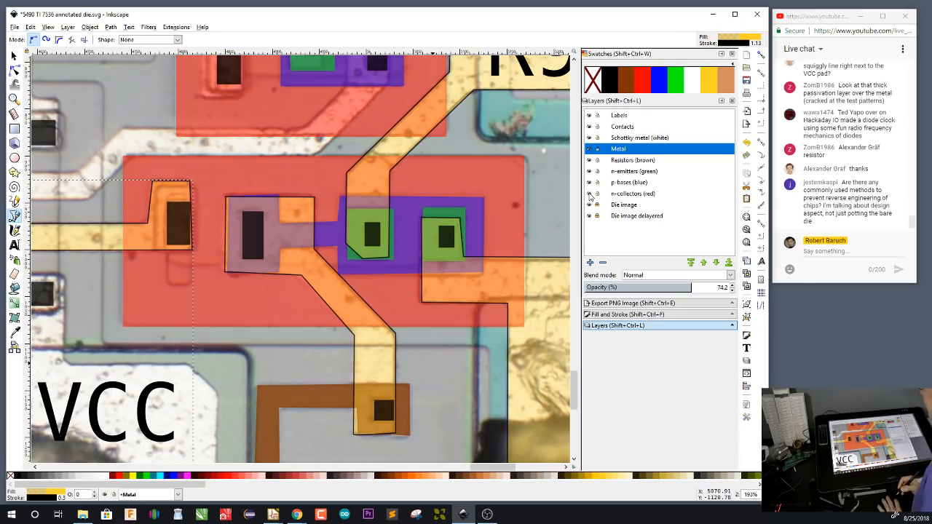
drag(219, 337, 480, 250)
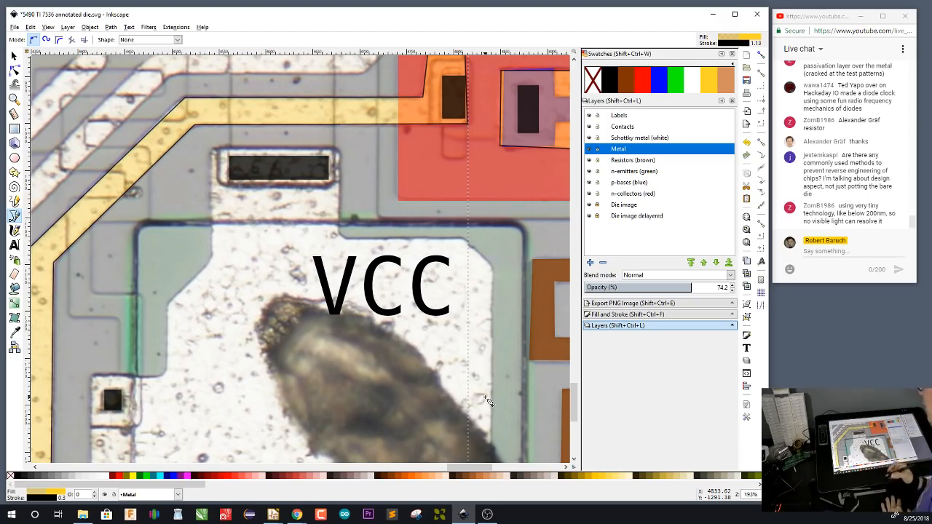
scroll(504, 321, down, 2)
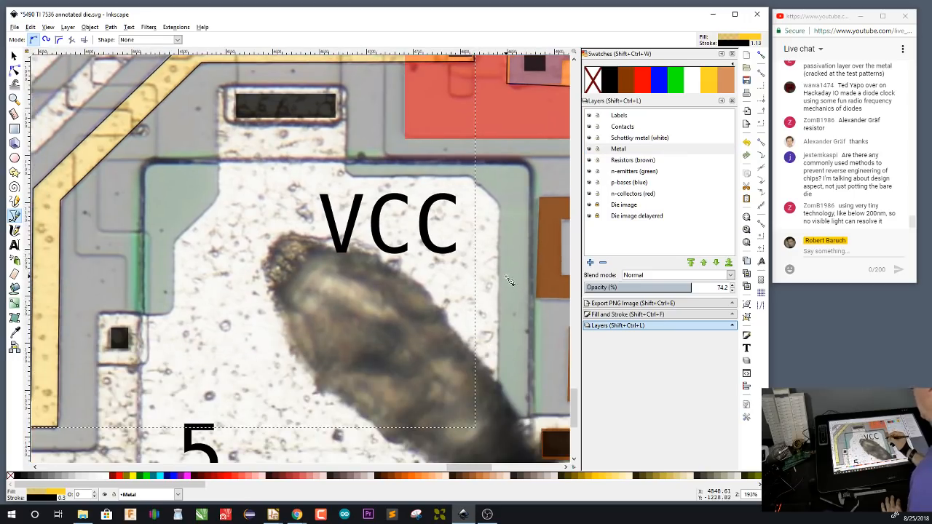
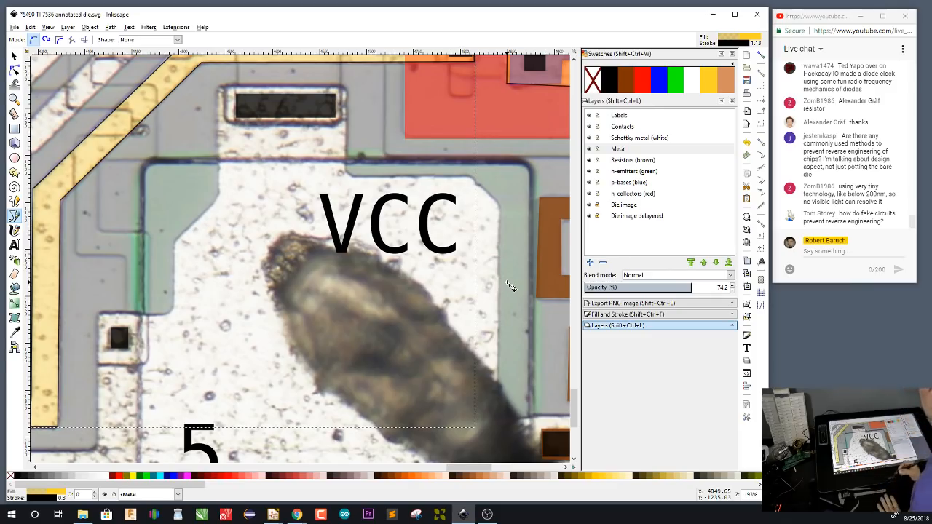
On the Resistors (brown) layer, draw a brown rectangle about 108 by 201 px spanning the two wide contacts above the VCC pad
scroll(503, 306, up, 5)
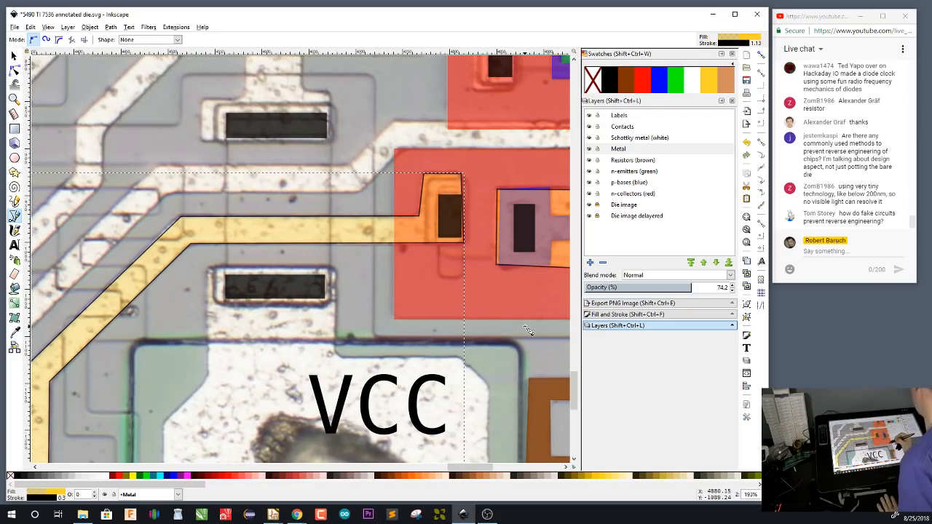
click(637, 162)
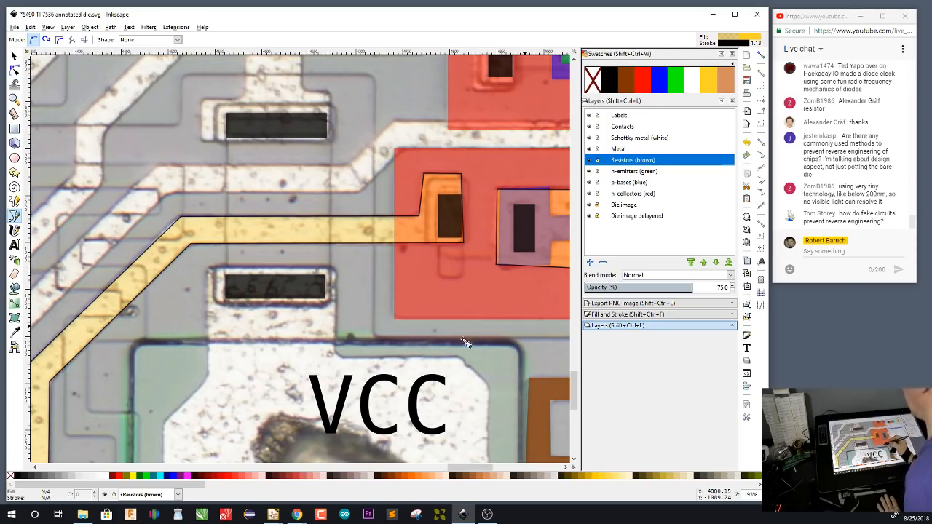
key(r)
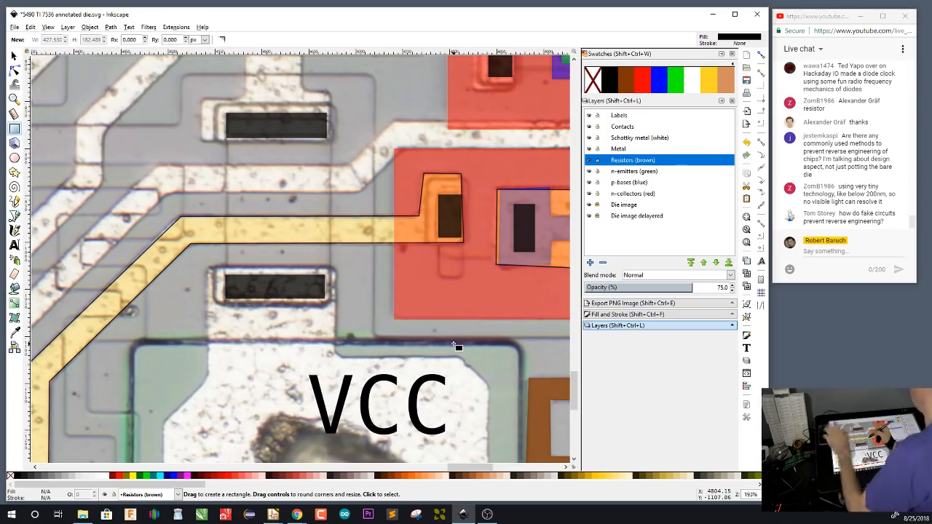
drag(226, 114, 327, 301)
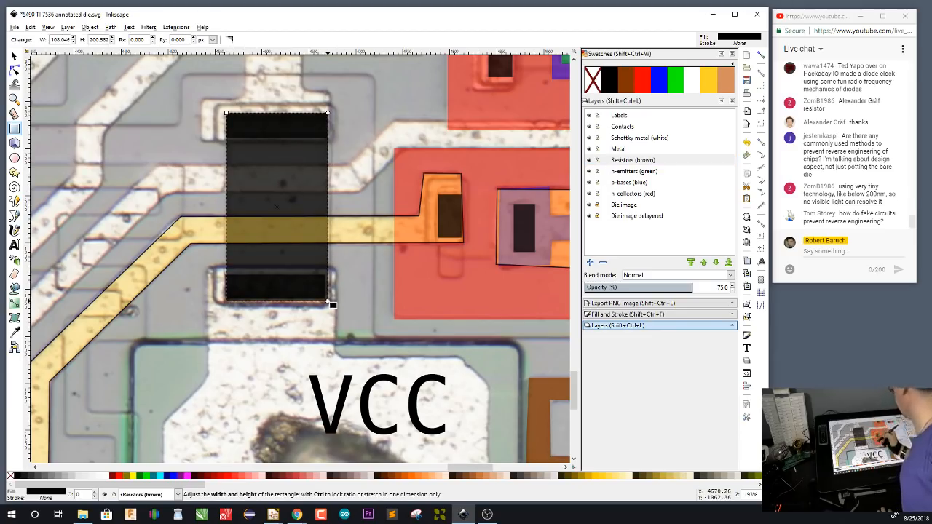
click(629, 82)
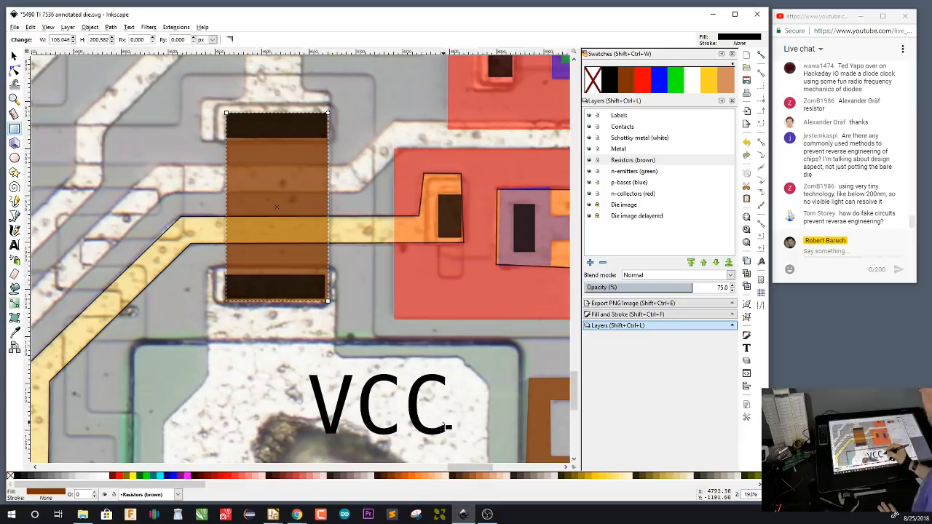
On the Metal layer, start a straight-line path around the resistor's lower contact and along the VCC pad's upper edge and chamfered right corner
scroll(466, 408, down, 8)
scroll(466, 407, left, 2)
drag(412, 388, 488, 312)
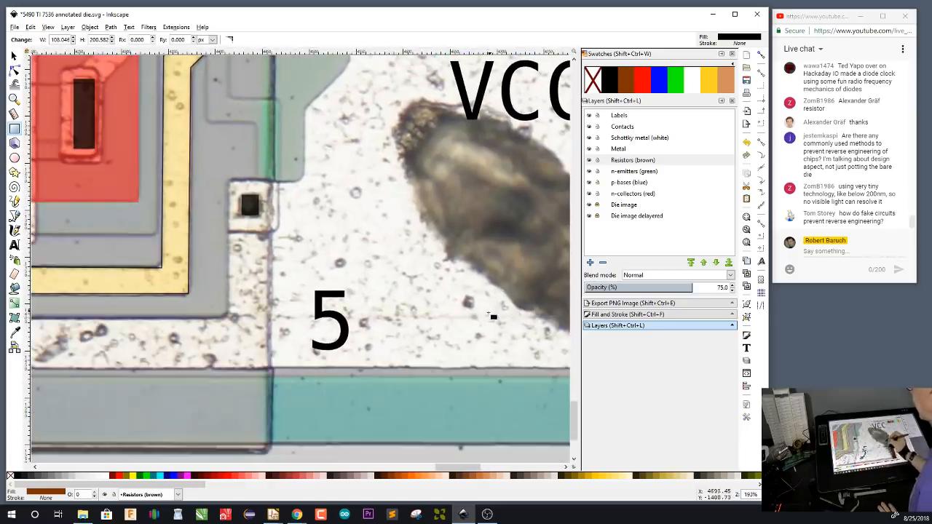
drag(465, 146, 453, 370)
drag(460, 251, 443, 362)
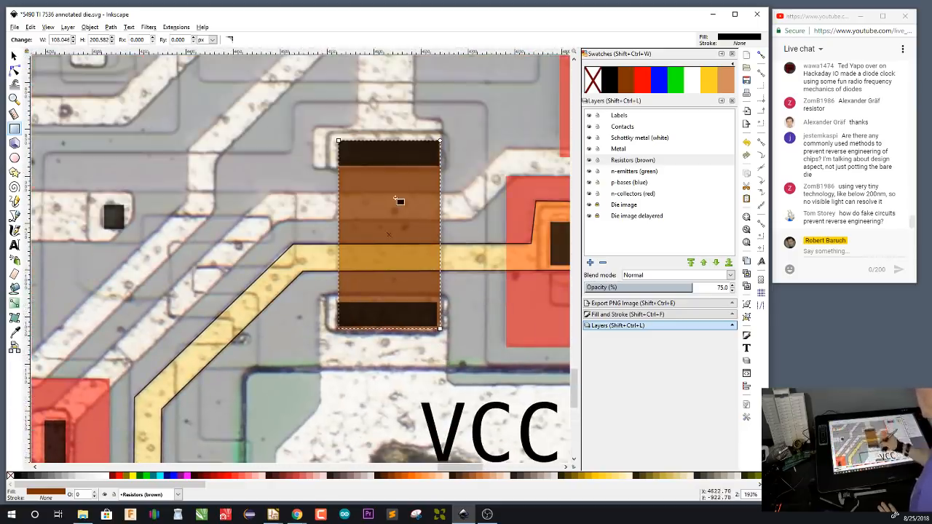
drag(433, 442, 454, 204)
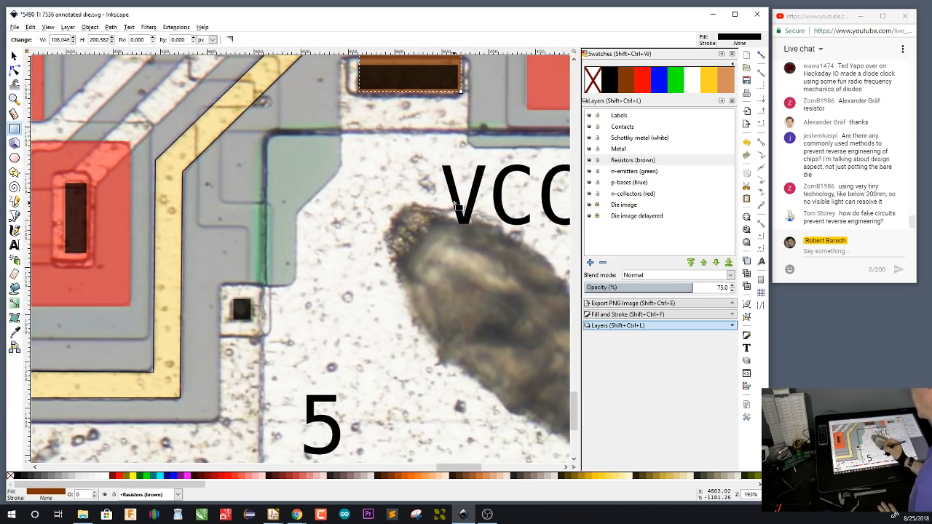
mouse_move(429, 362)
mouse_down()
mouse_move(470, 237)
mouse_move(414, 388)
mouse_move(357, 463)
mouse_up()
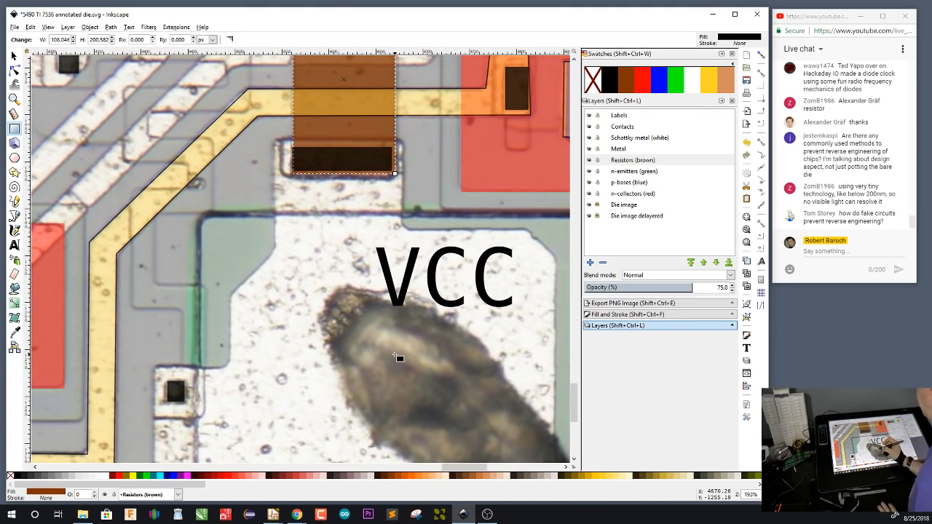
click(623, 150)
key(b)
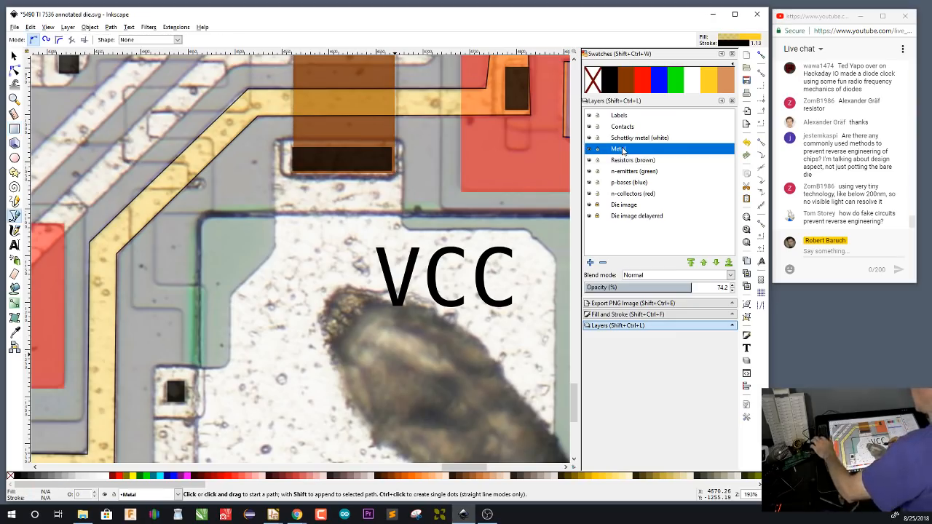
click(277, 140)
click(401, 139)
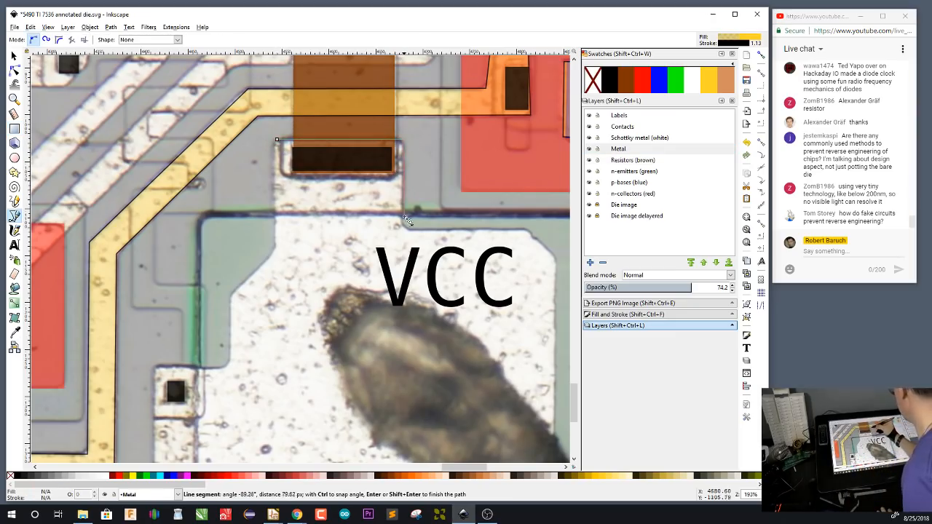
click(402, 217)
click(527, 230)
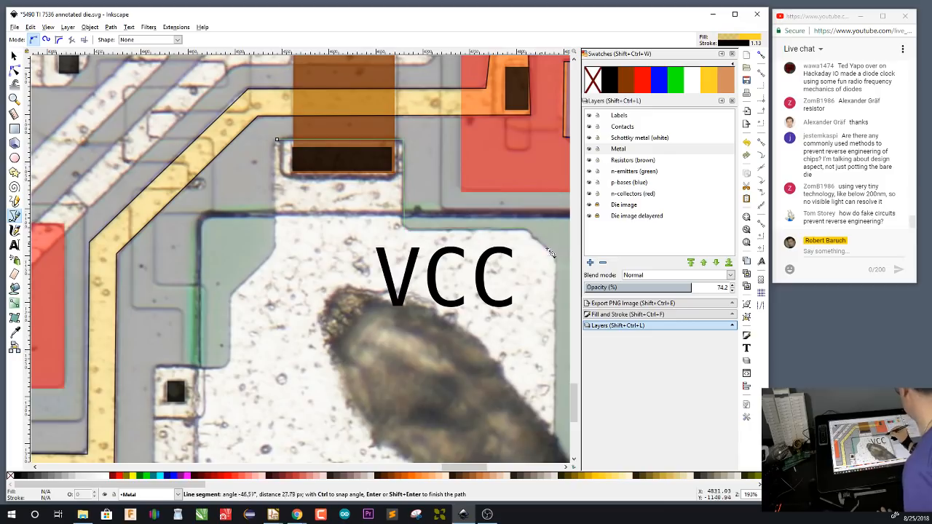
click(555, 257)
Extend the metal outline down the VCC pad's right side and along the bus's lower edge to its corner beside R0(2)
drag(538, 318, 530, 72)
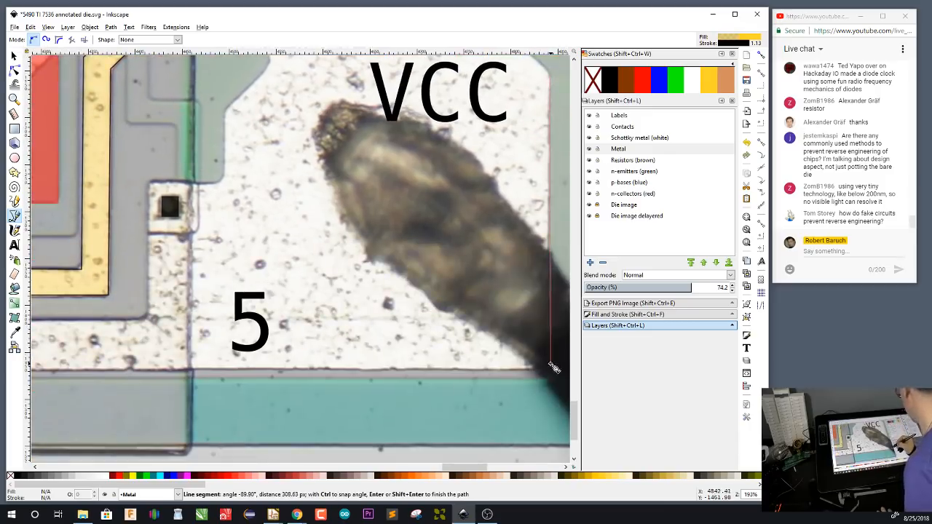
click(549, 369)
drag(220, 372, 534, 373)
drag(187, 373, 501, 372)
drag(178, 374, 449, 376)
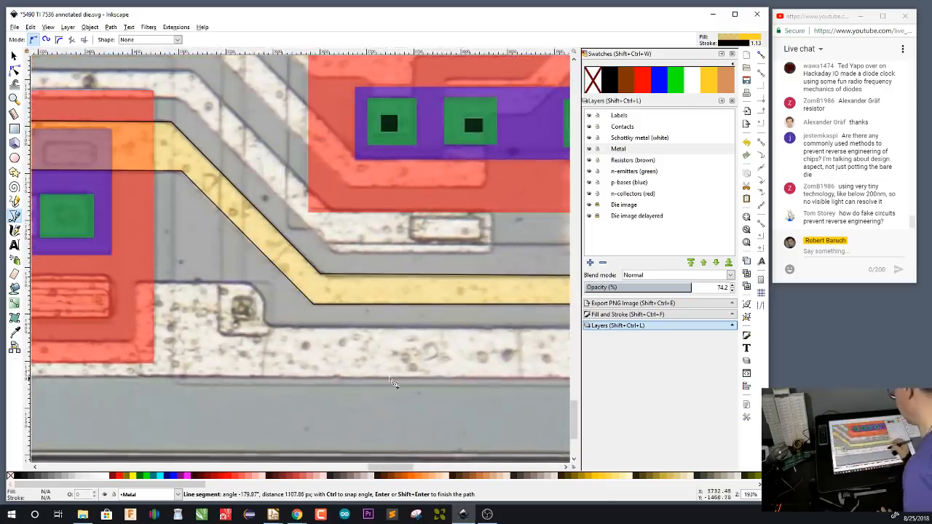
drag(97, 381, 564, 391)
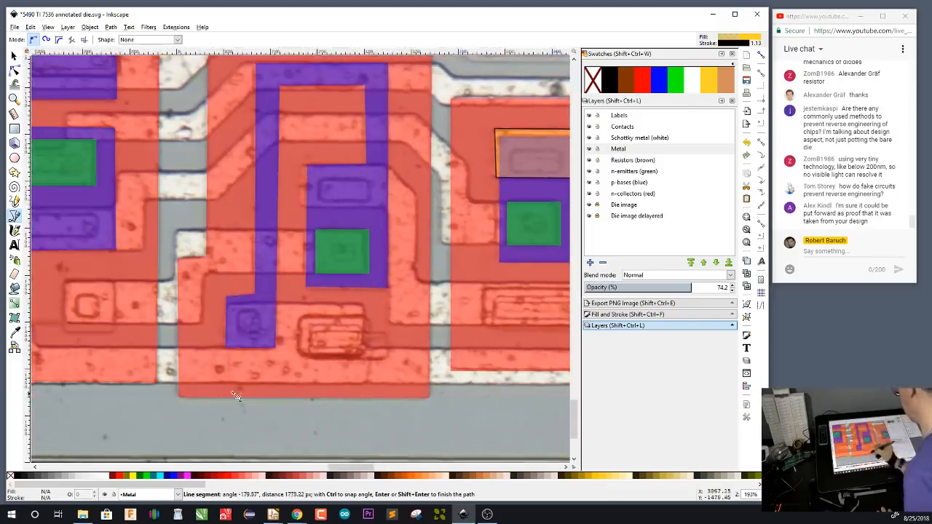
drag(234, 392, 423, 405)
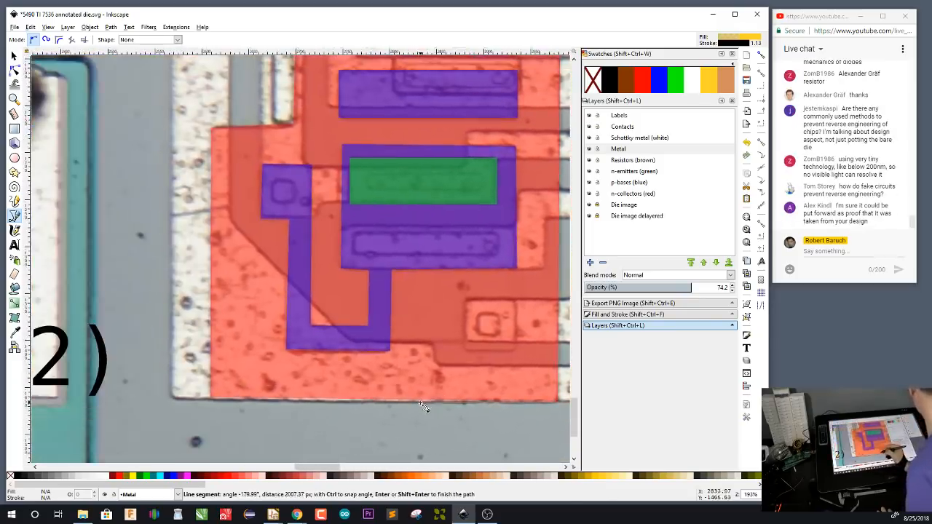
click(175, 402)
Continue the metal outline up the outer edge of the vertical strip and around the far end of the branch above pad 3
drag(218, 186, 240, 381)
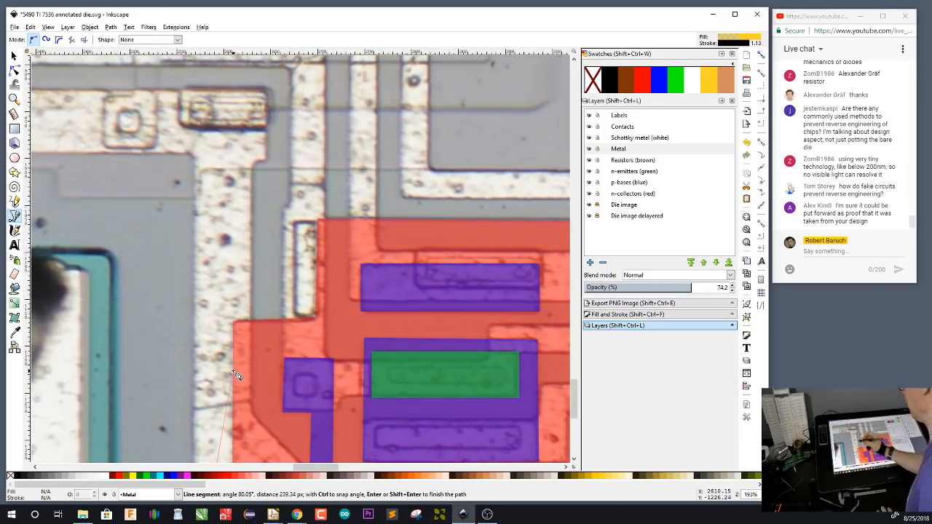
click(195, 157)
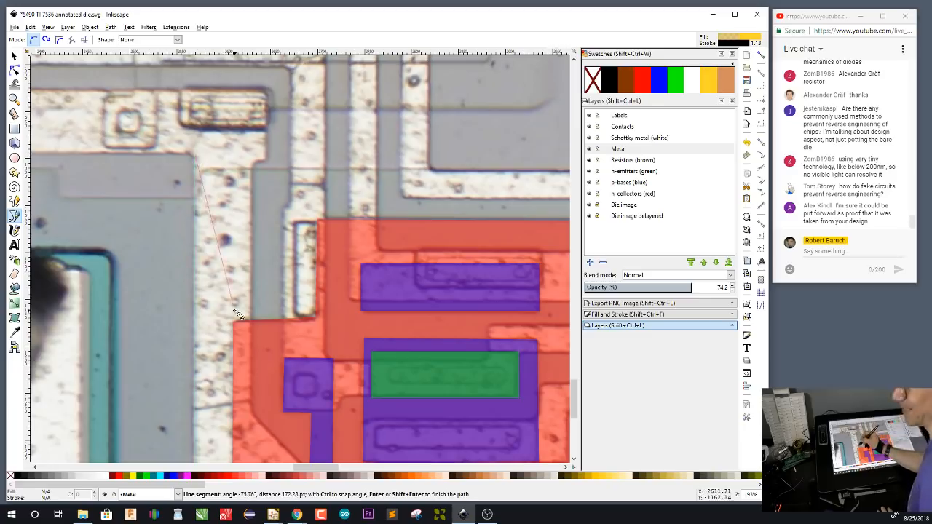
drag(251, 325, 458, 386)
drag(277, 326, 473, 352)
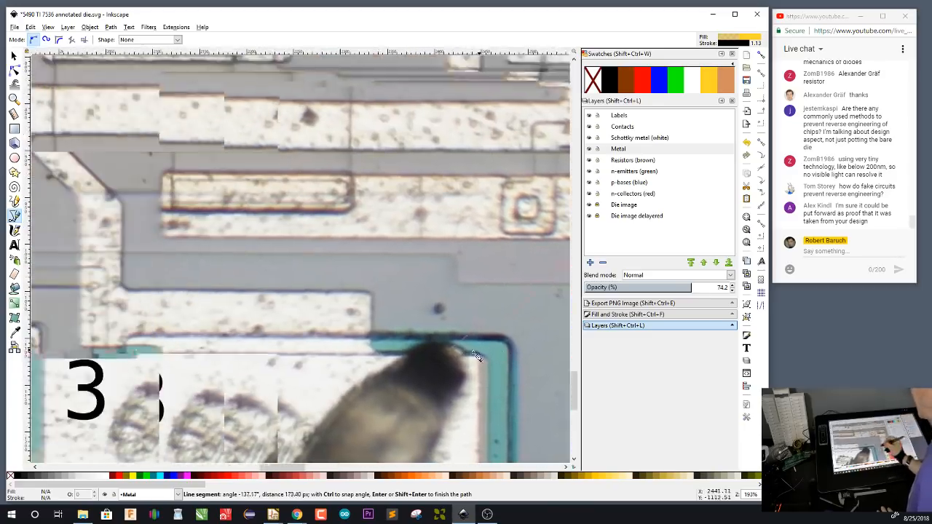
click(162, 237)
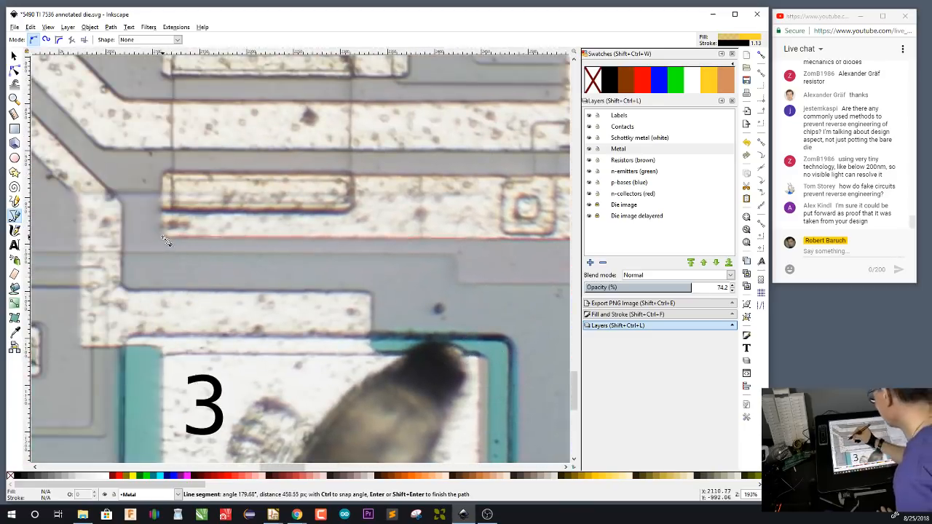
click(164, 174)
Trace the branch's upper edge back to its stepped corner, then down the vertical strip's inner edge to the start of the diagonal
scroll(430, 193, right, 7)
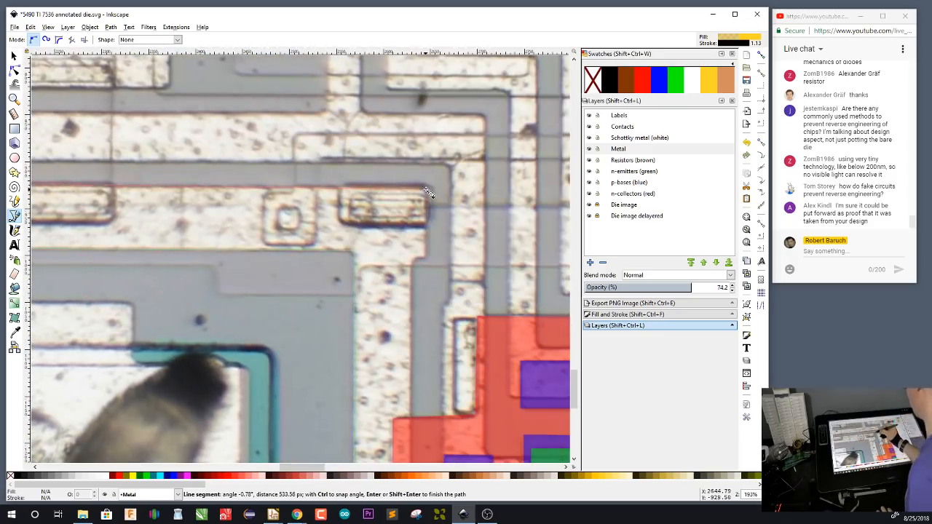
click(425, 188)
click(426, 257)
click(412, 259)
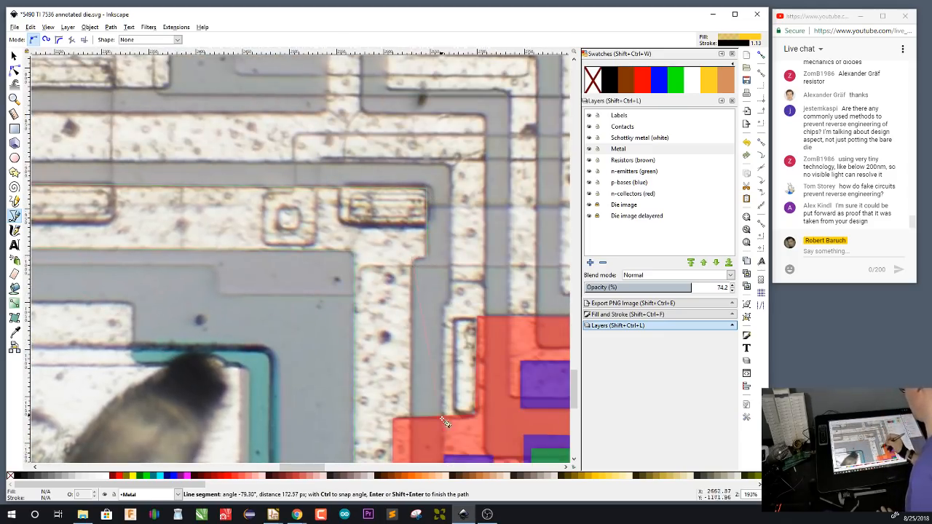
scroll(446, 424, down, 7)
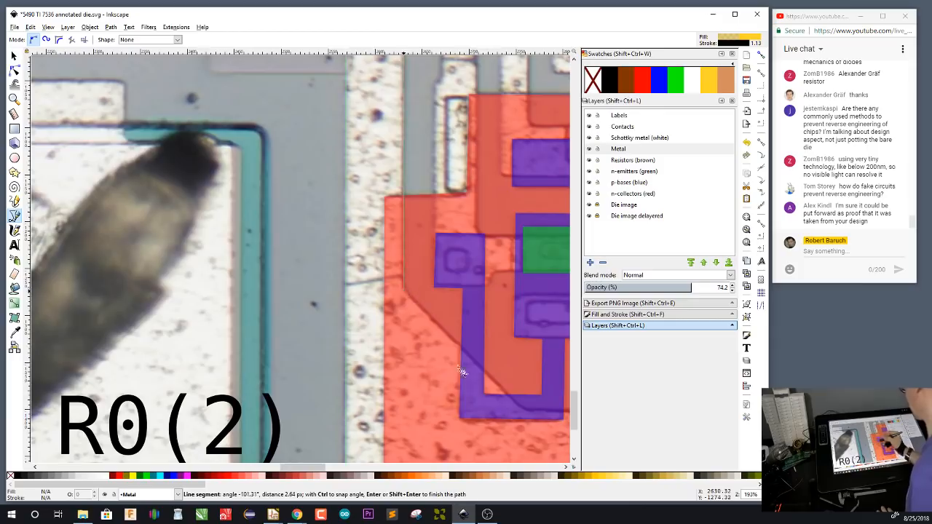
drag(461, 371, 308, 282)
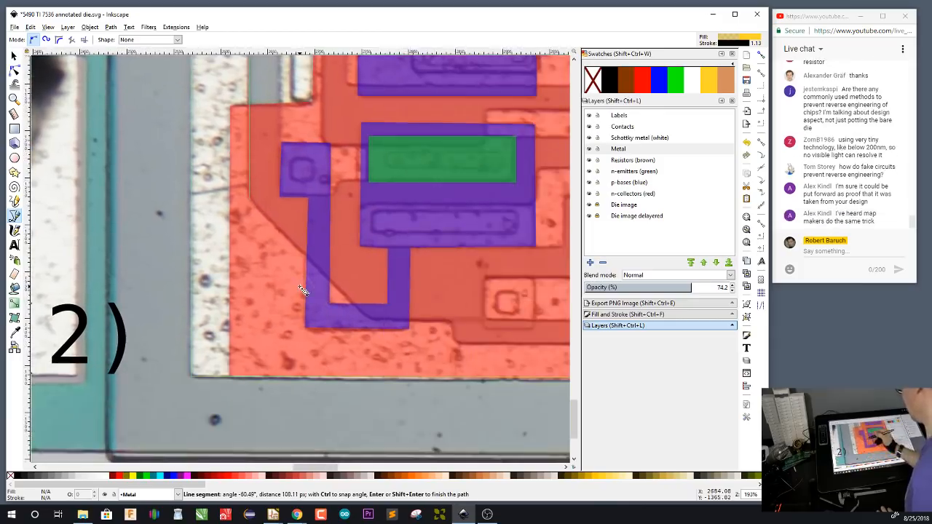
Trace the inner metal edge down the diagonal, over the small step and along to the next small p-base contact
click(378, 328)
drag(444, 403, 356, 410)
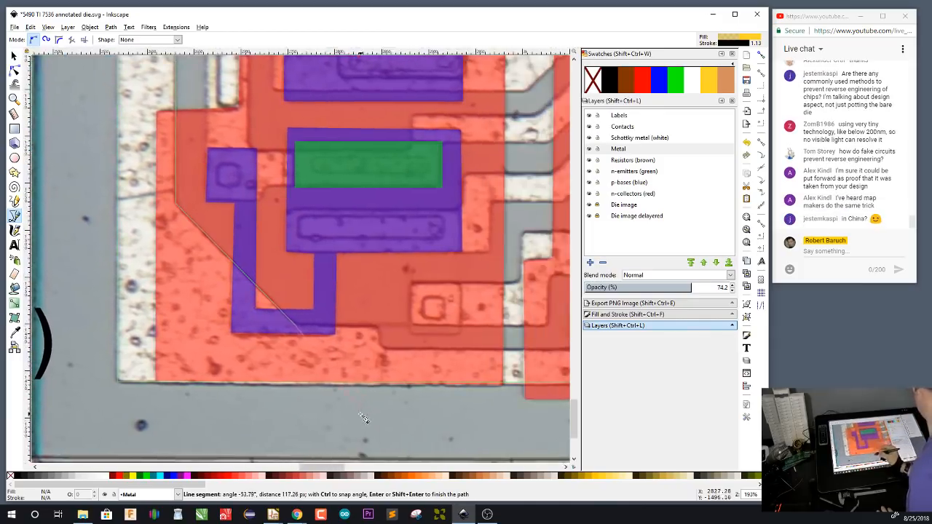
click(379, 343)
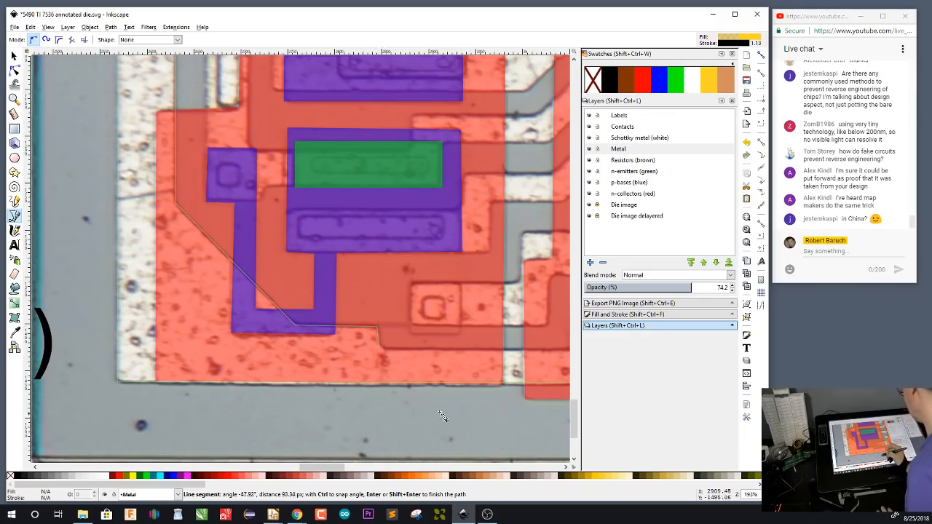
drag(469, 399, 356, 402)
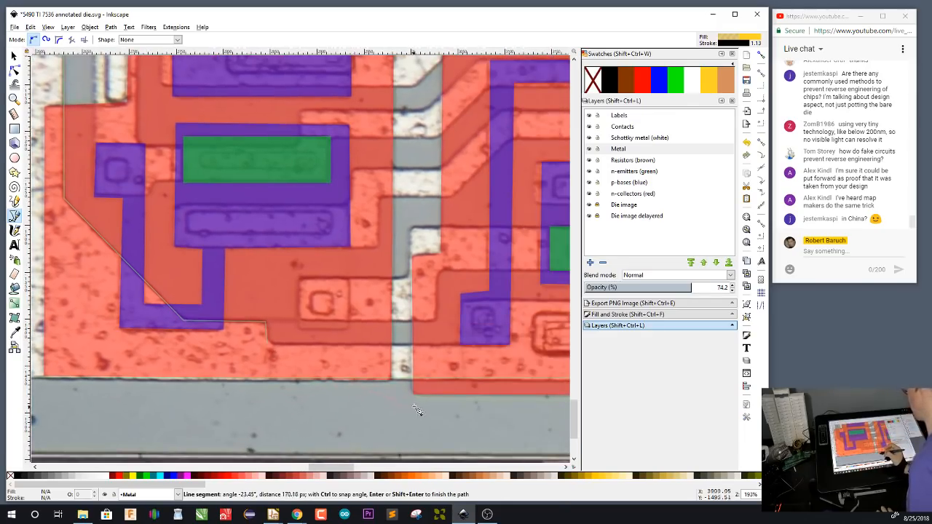
click(461, 344)
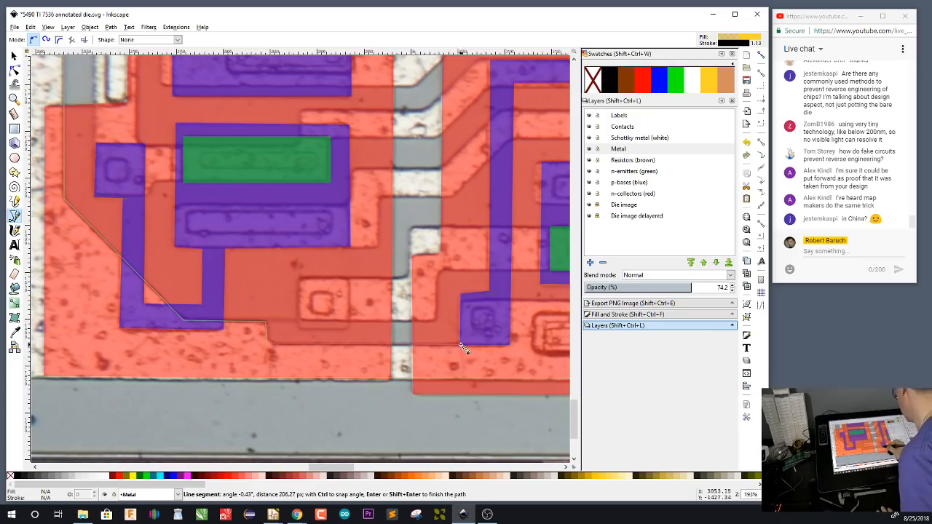
Trace the metal outline up, across and down around the raised tab covering the p-base contact and the neighbouring collector contact
click(464, 301)
drag(459, 399, 271, 405)
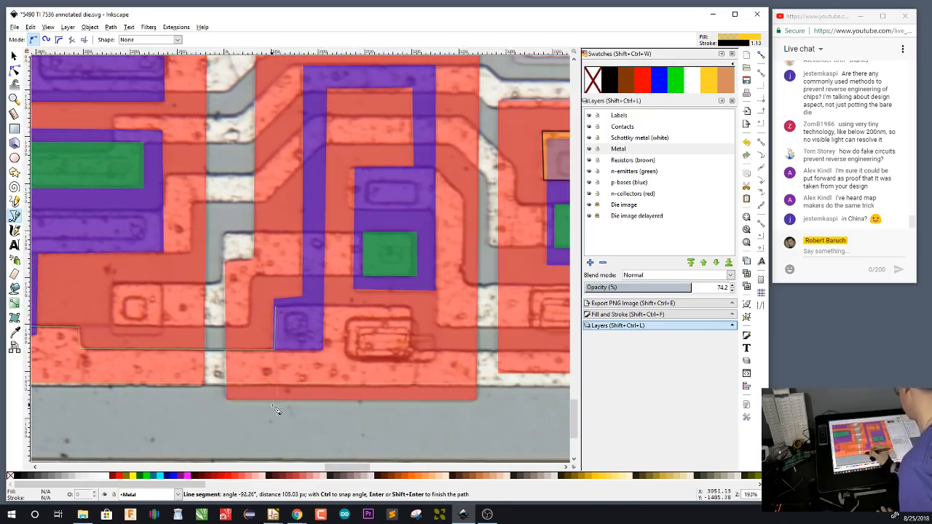
click(412, 306)
click(411, 349)
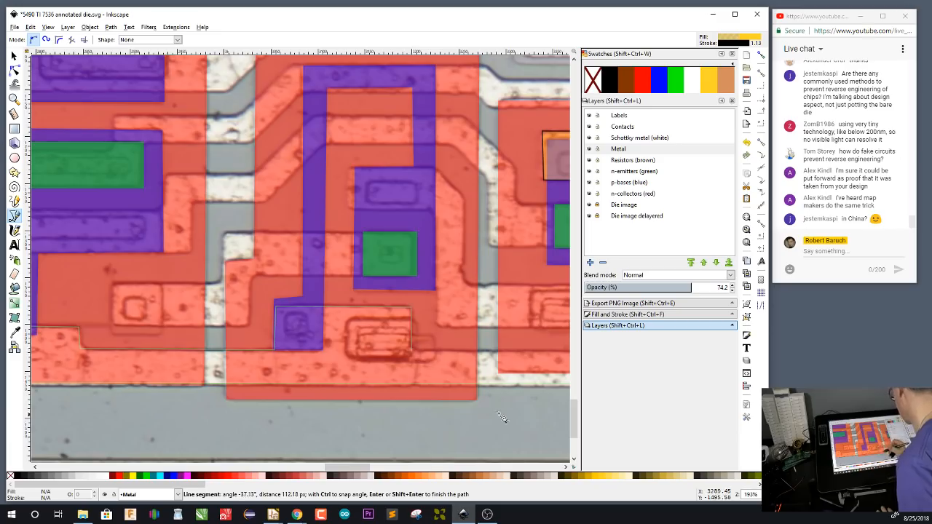
Continue the inner metal edge past the next collector region and around the wider section with the chamfered corner at its small contact
drag(499, 414, 281, 401)
click(431, 339)
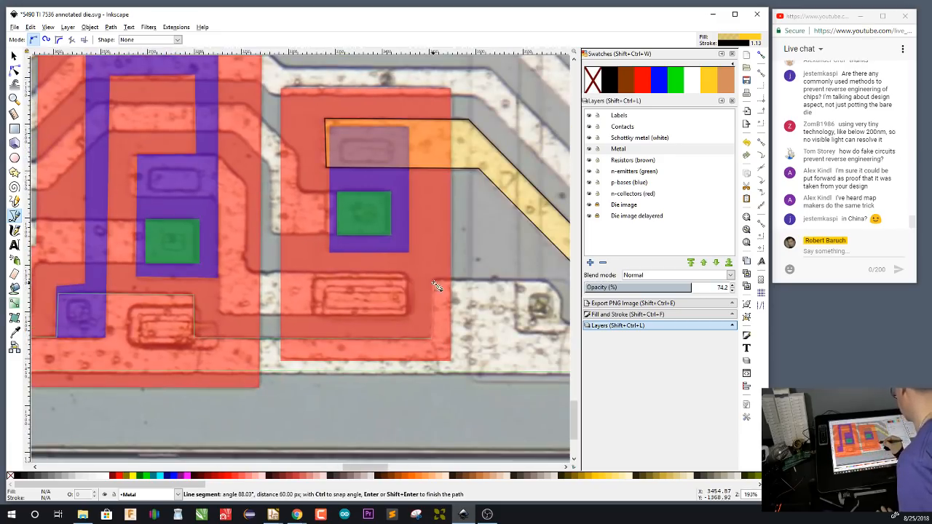
click(434, 280)
click(546, 280)
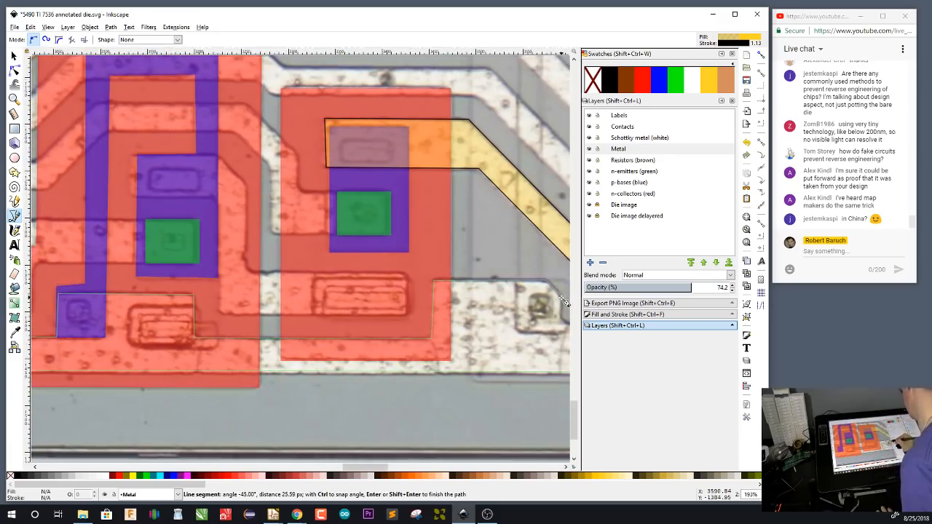
click(561, 297)
drag(477, 386, 341, 385)
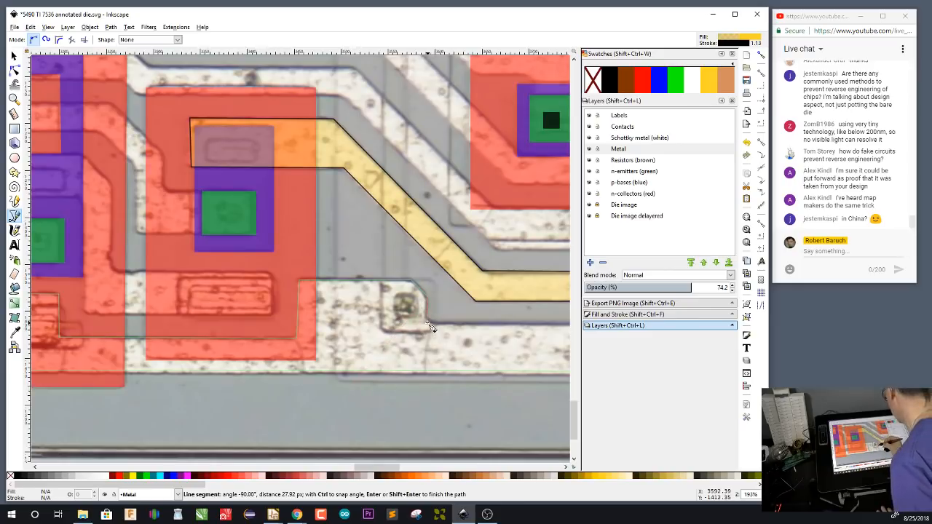
click(429, 324)
Continue the inner metal edge around the small contact beside pad 5 and up the VCC pad's stepped edge, closing the outline at the resistor contact
drag(469, 391, 203, 386)
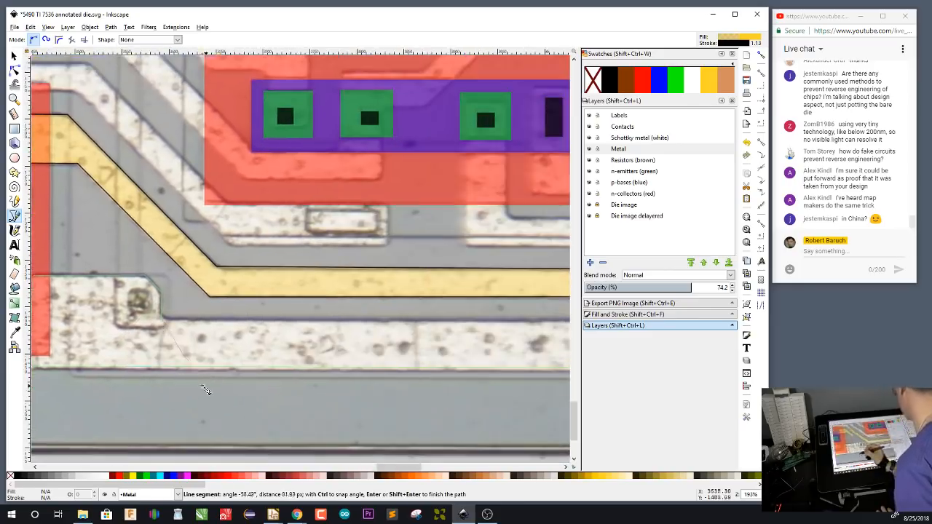
drag(494, 383, 211, 377)
drag(504, 403, 230, 397)
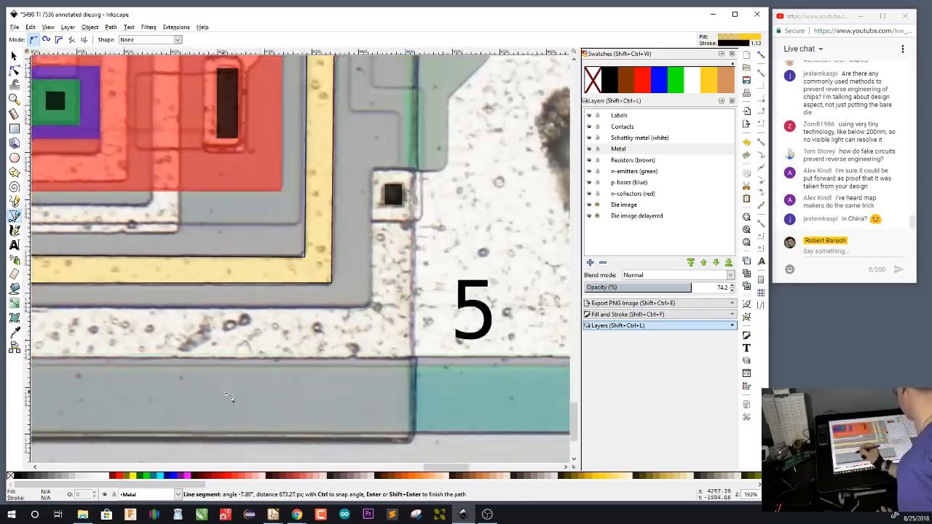
click(379, 173)
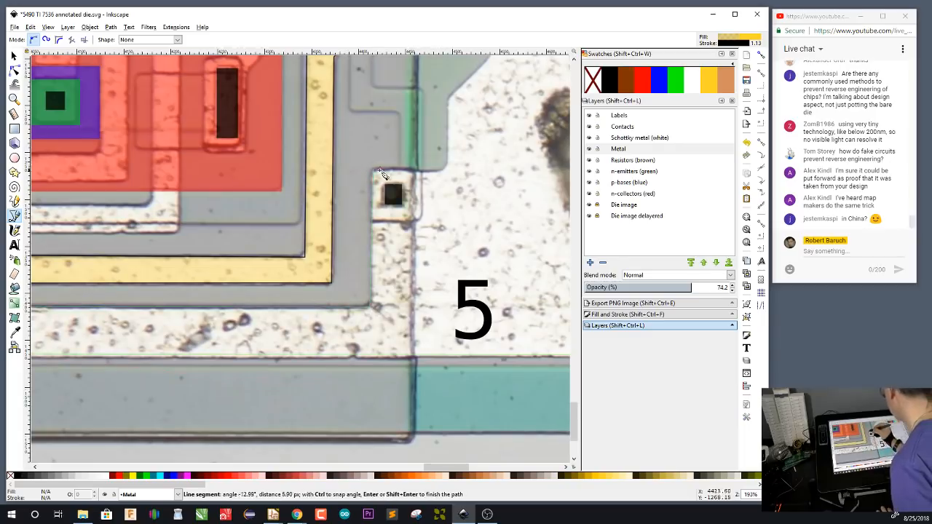
click(446, 171)
click(448, 99)
drag(502, 155, 287, 406)
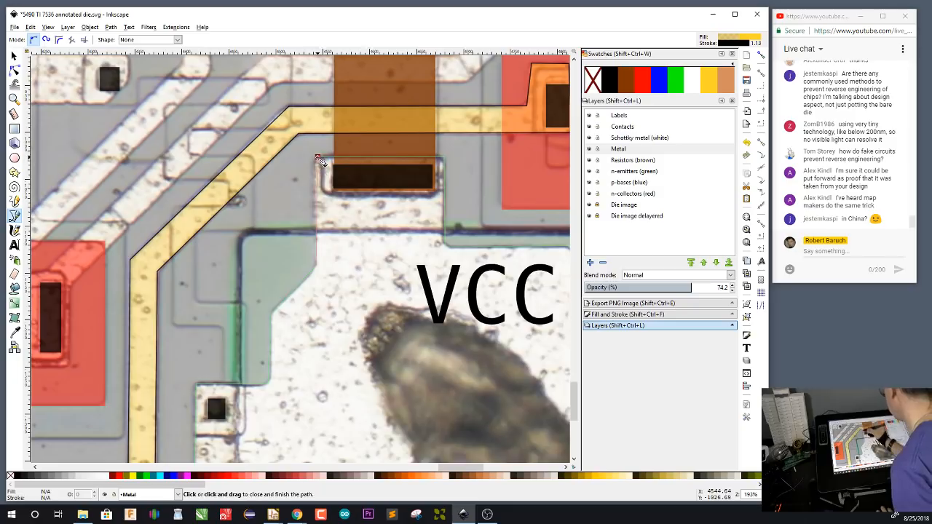
click(317, 158)
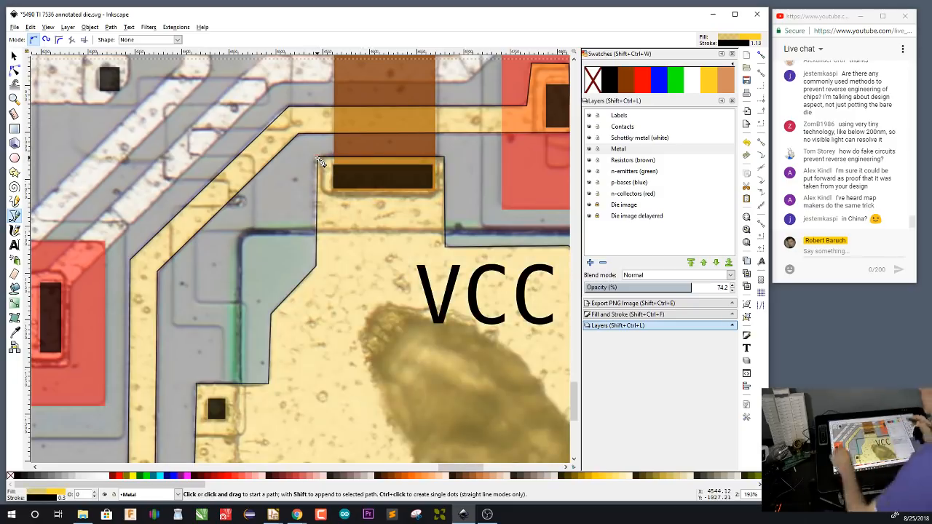
On the Contacts layer, draw a contact rectangle about 45 by 25 px at the upper end of the metal strip above the VCC resistor
drag(493, 147, 451, 303)
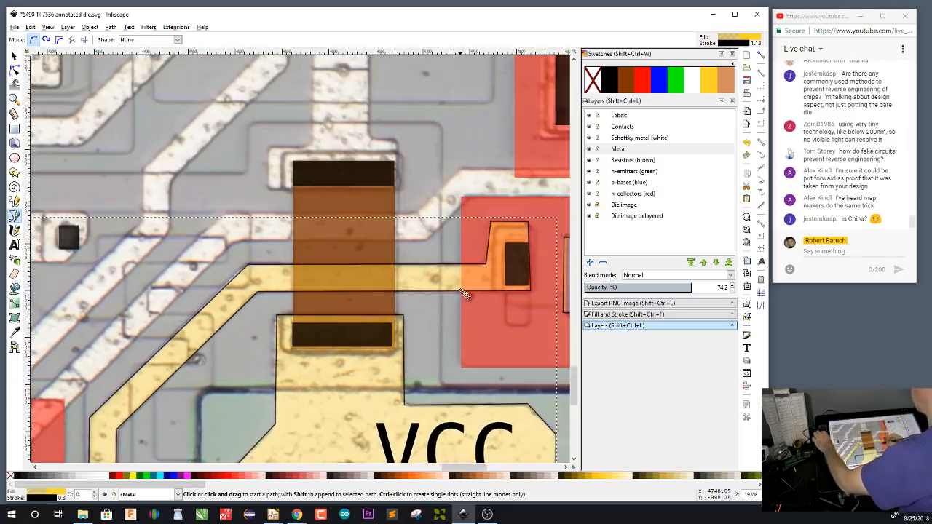
mouse_move(460, 149)
mouse_down()
mouse_move(451, 355)
mouse_move(442, 225)
mouse_up()
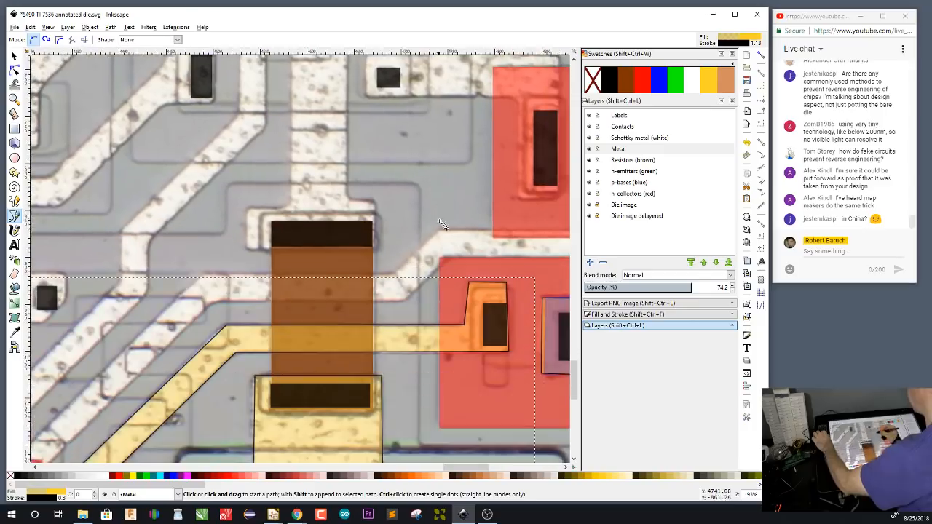
key(s)
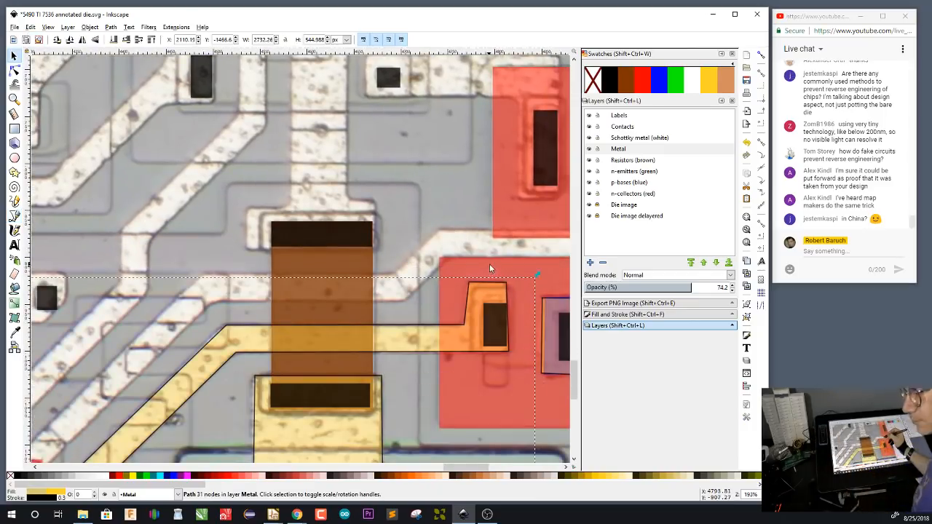
key(5)
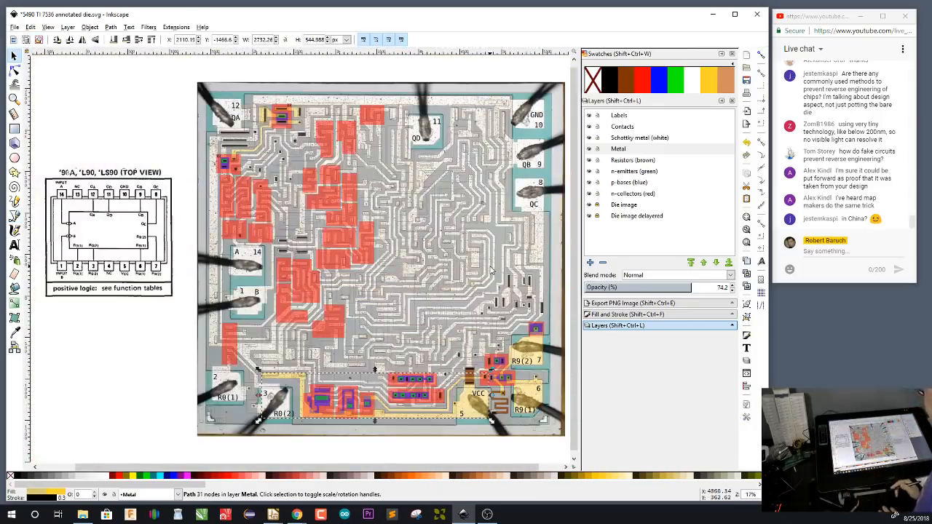
click(187, 352)
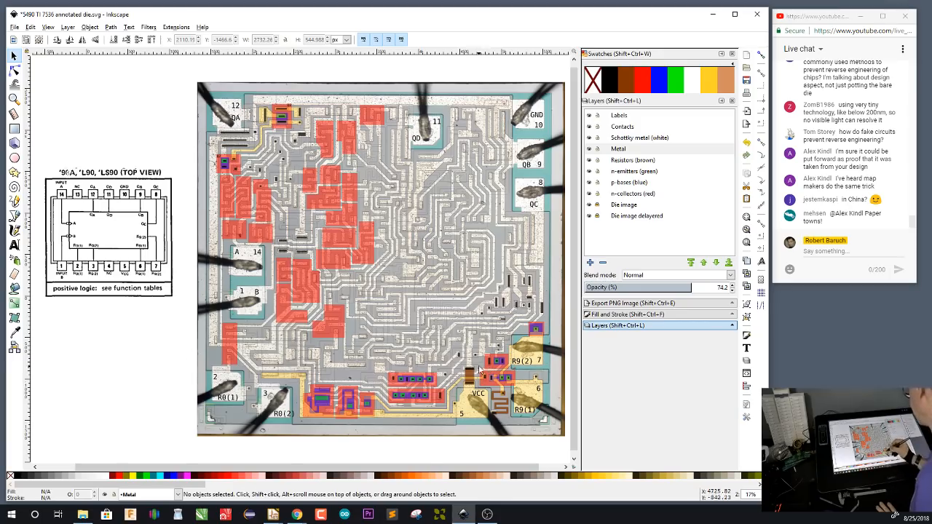
scroll(472, 368, up, 4)
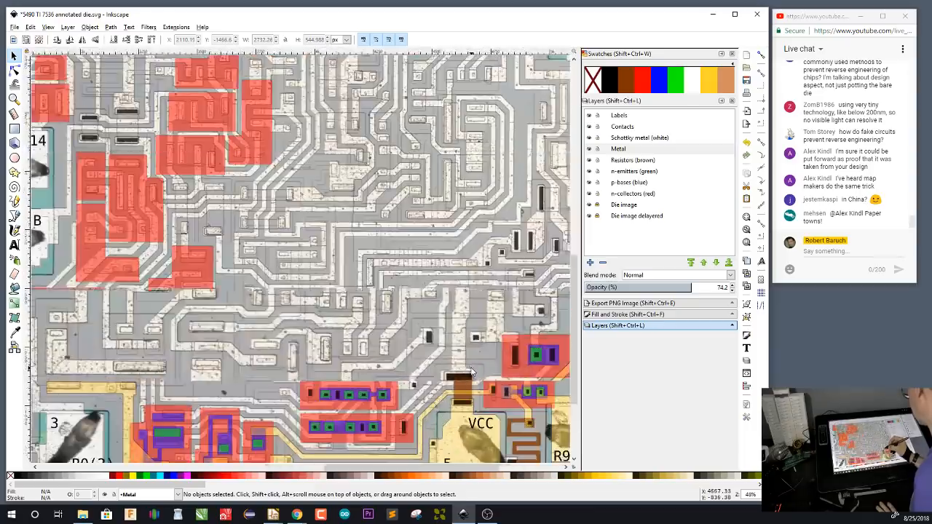
scroll(469, 368, up, 1)
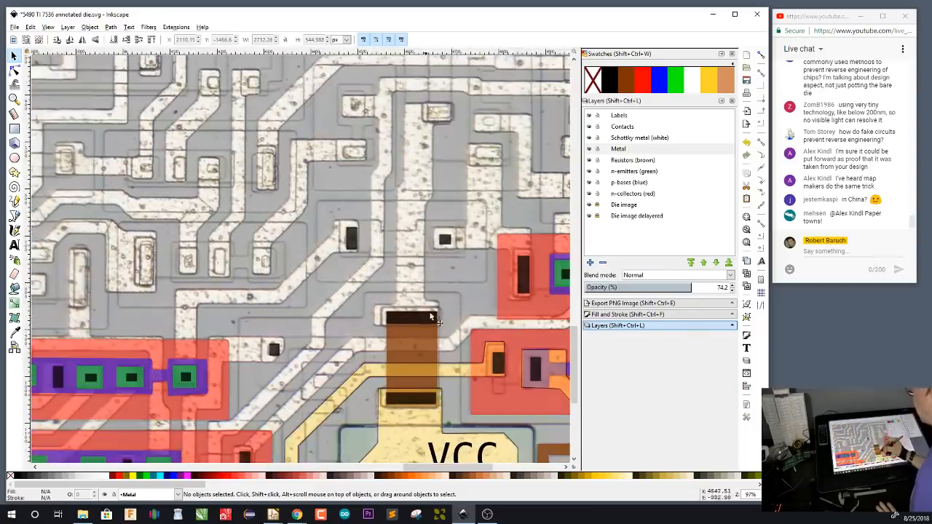
scroll(450, 334, up, 2)
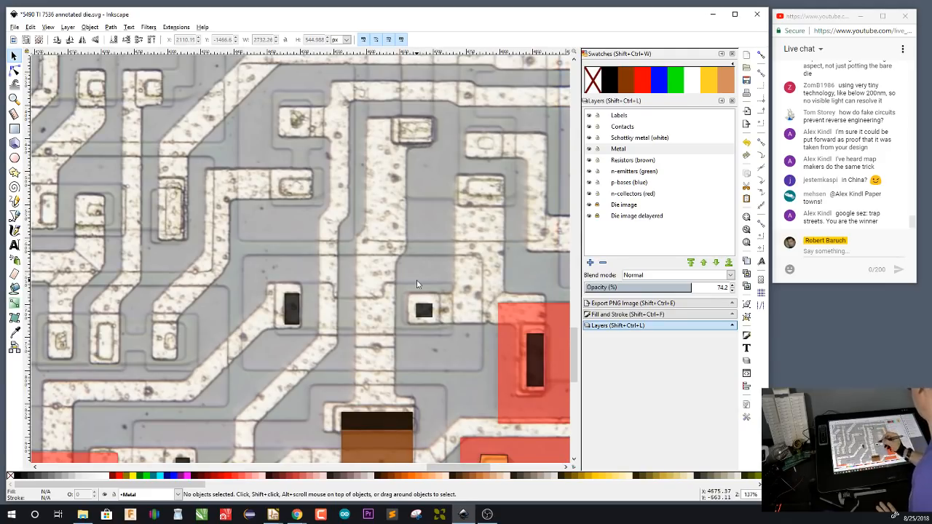
click(623, 128)
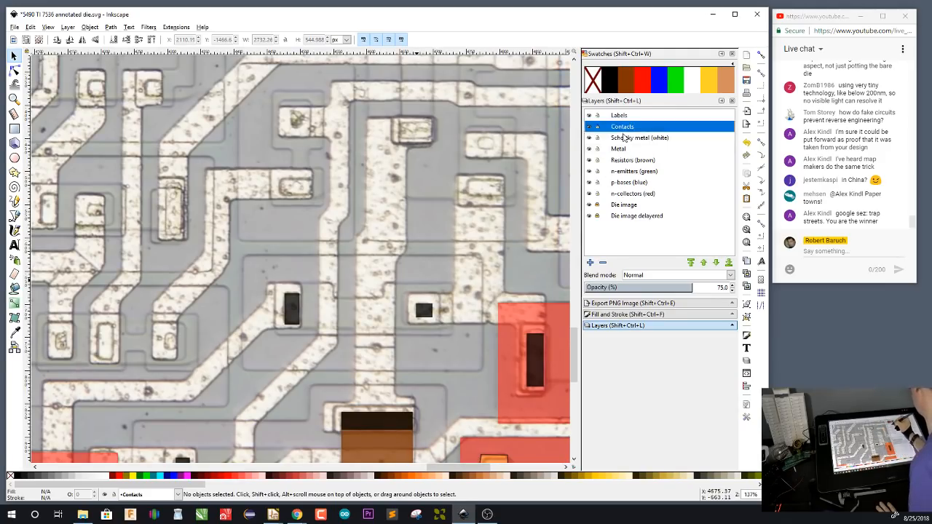
key(r)
drag(400, 121, 435, 143)
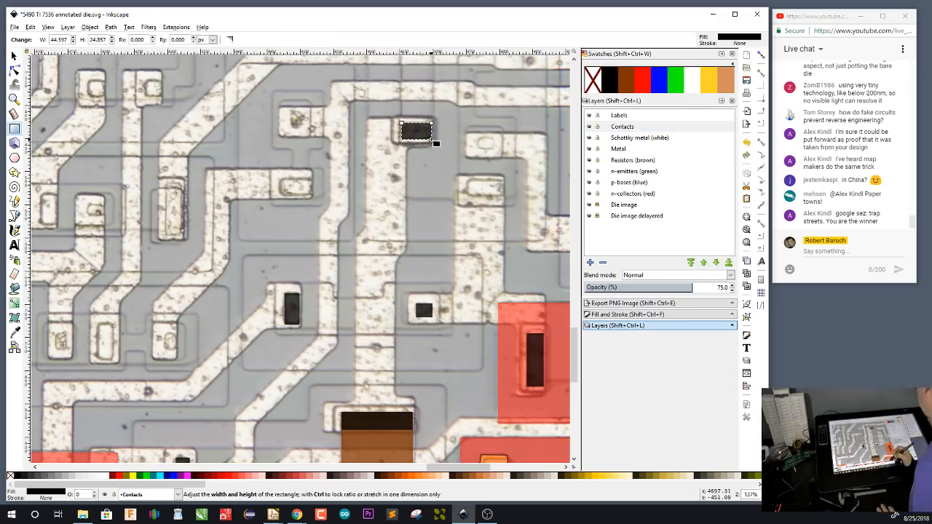
On the Metal layer, trace the strip around the new contact and down its edge, over the chamfered step, to just above the VCC resistor
click(624, 150)
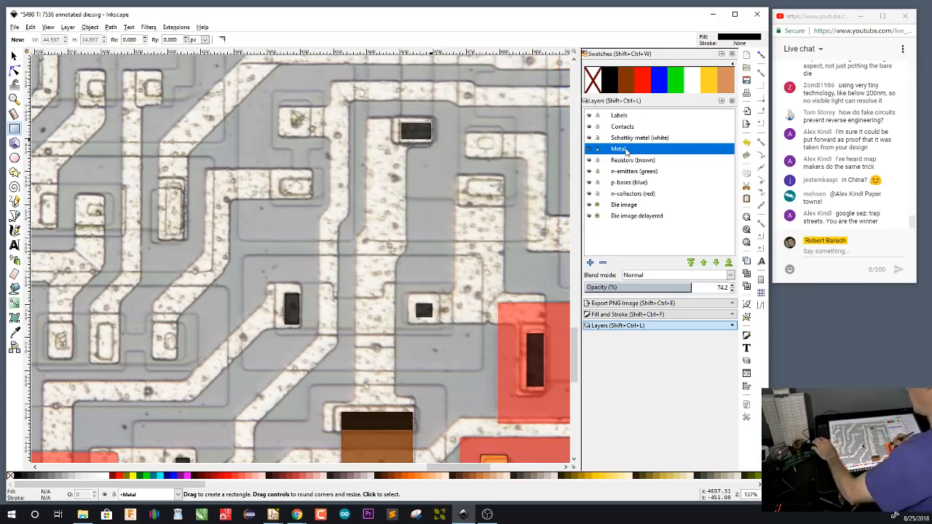
key(b)
click(435, 122)
click(432, 145)
click(406, 147)
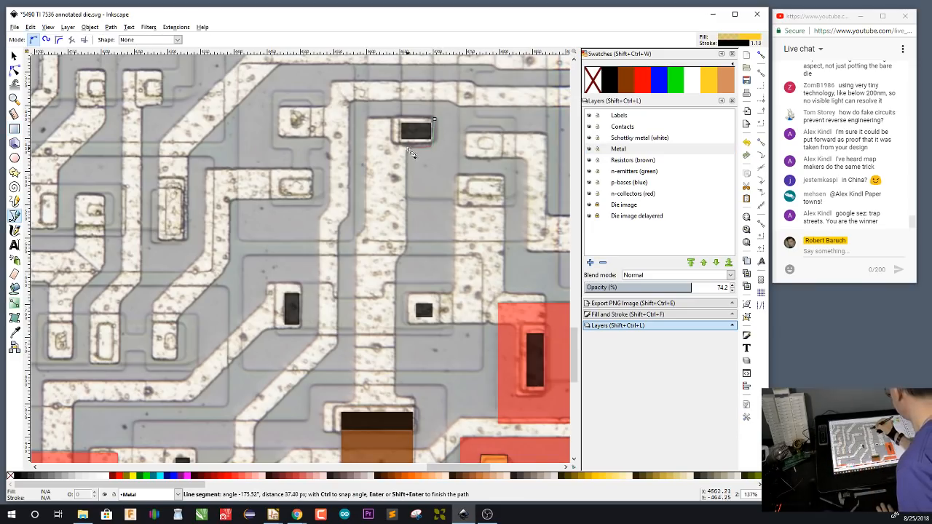
click(406, 251)
click(396, 262)
click(395, 397)
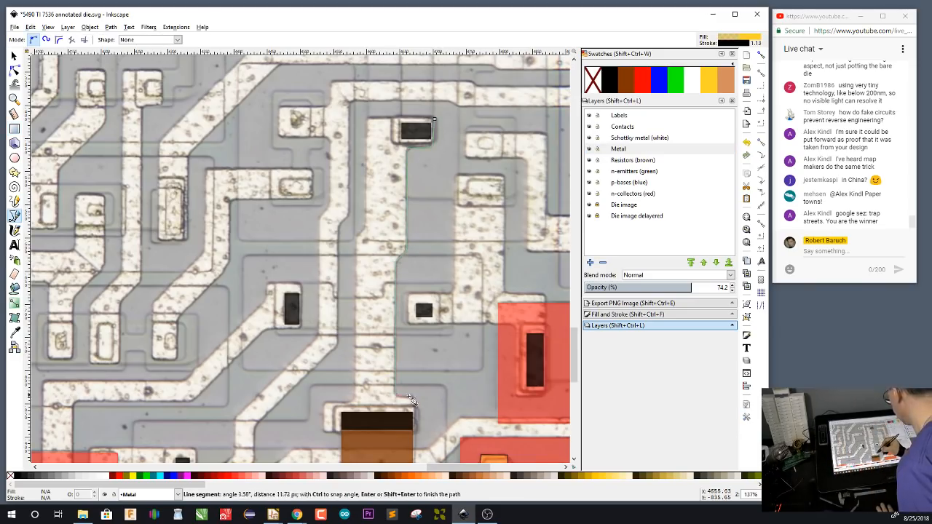
Trace the metal around the resistor's upper contact and back up the strip's opposite edge, closing the outline at the starting corner
click(414, 398)
click(415, 434)
click(325, 433)
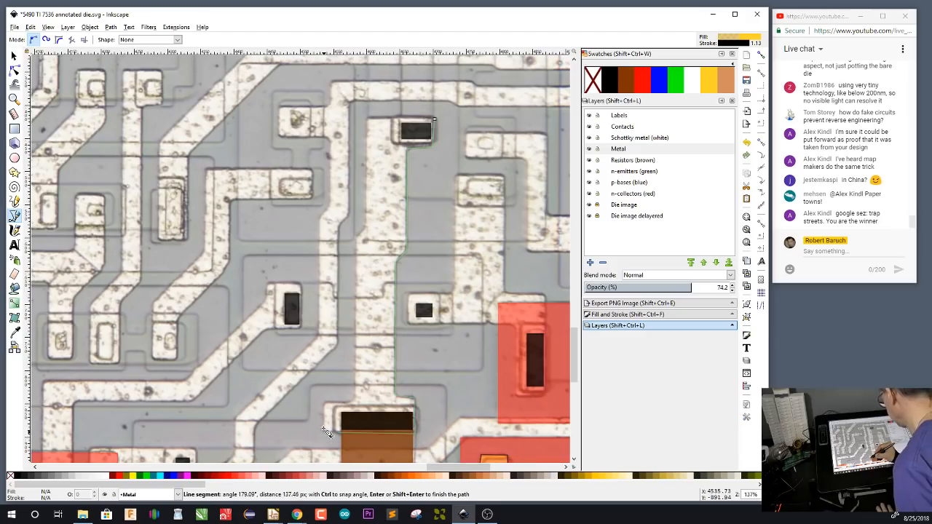
click(325, 402)
click(354, 401)
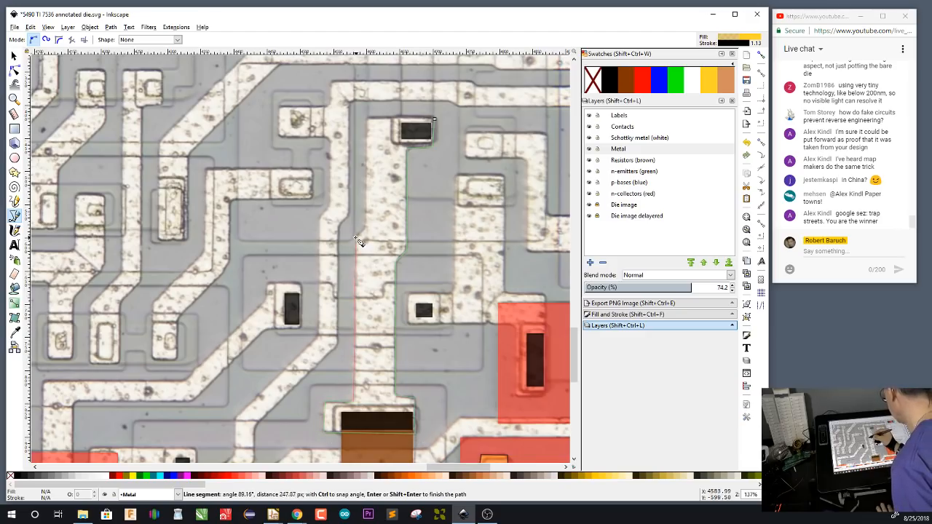
click(355, 237)
click(367, 227)
click(370, 120)
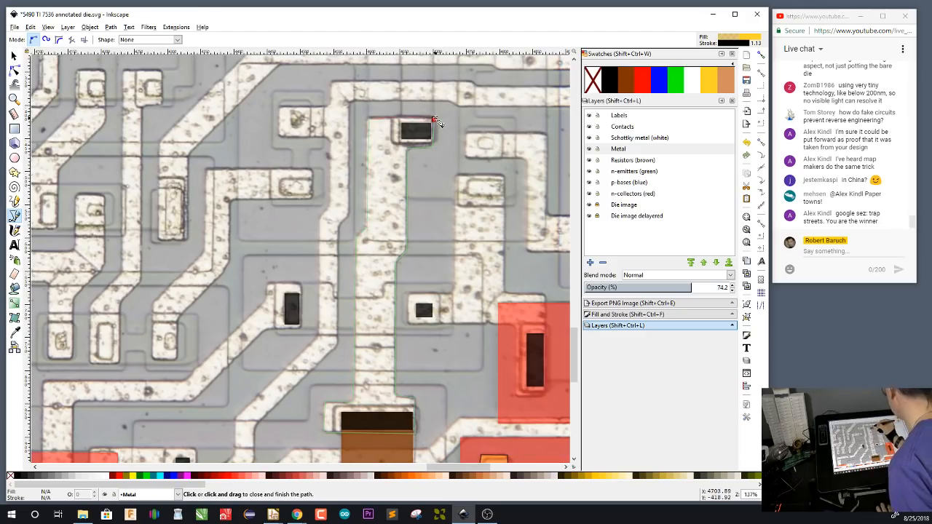
click(435, 119)
On the Contacts layer, draw a contact rectangle about 46 by 20 px on the horizontal metal line directly above the newly traced strip
scroll(467, 362, up, 7)
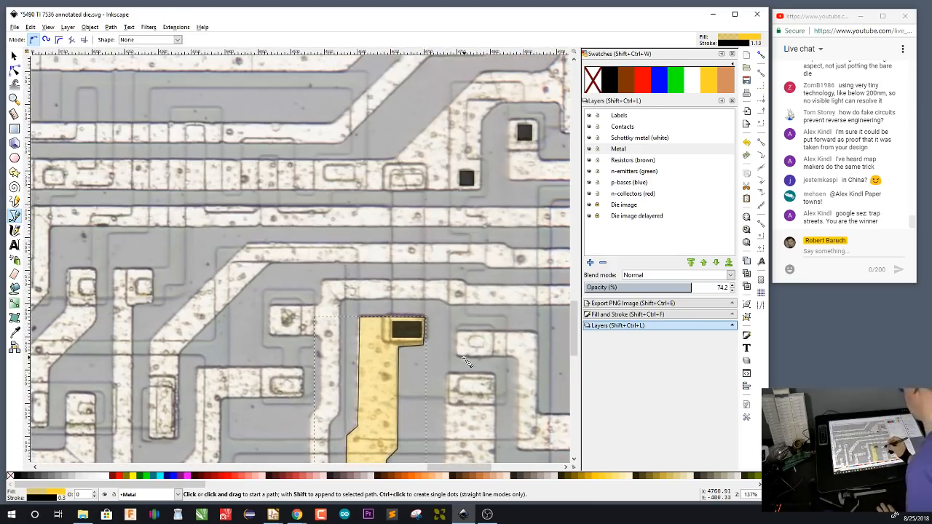
click(626, 127)
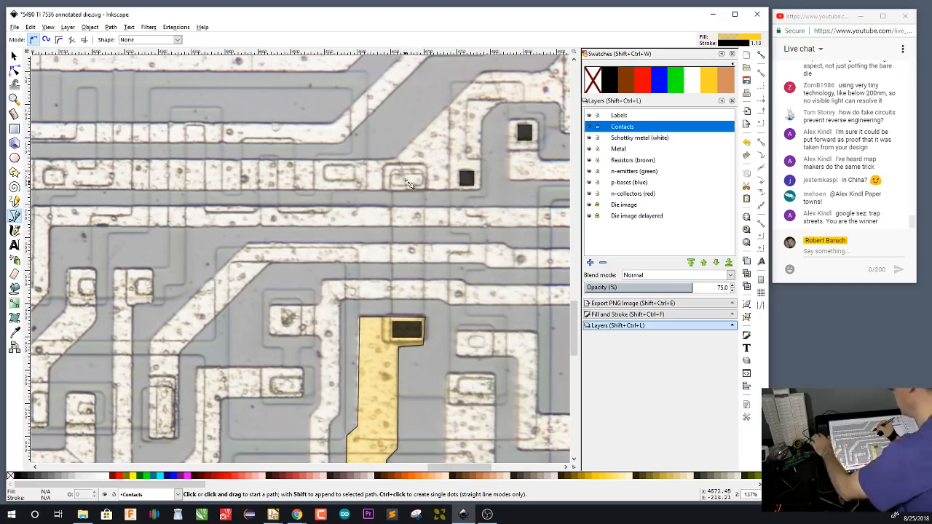
key(r)
drag(391, 173, 426, 191)
On the Resistors (brown) layer, trace a closed resistor outline between the two new contacts and fill it with the brown resistor swatch
click(632, 159)
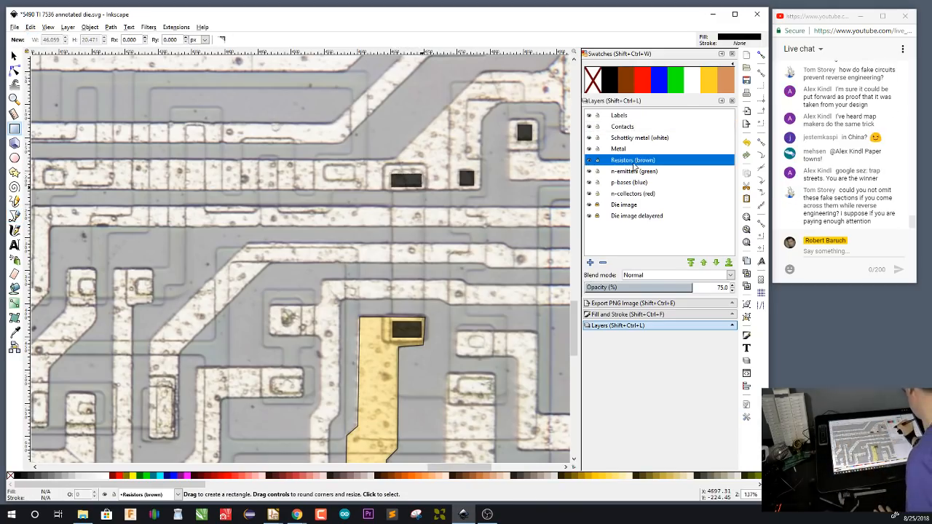
key(b)
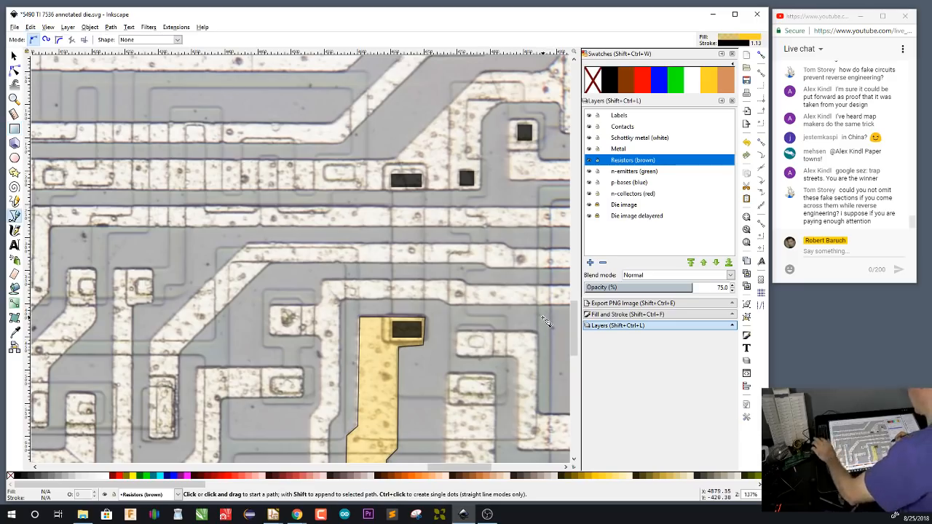
click(424, 171)
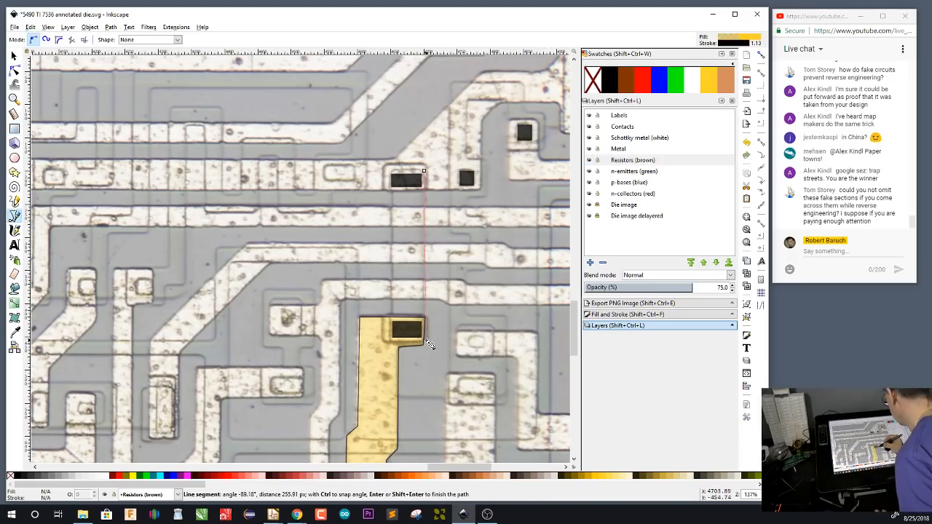
click(393, 343)
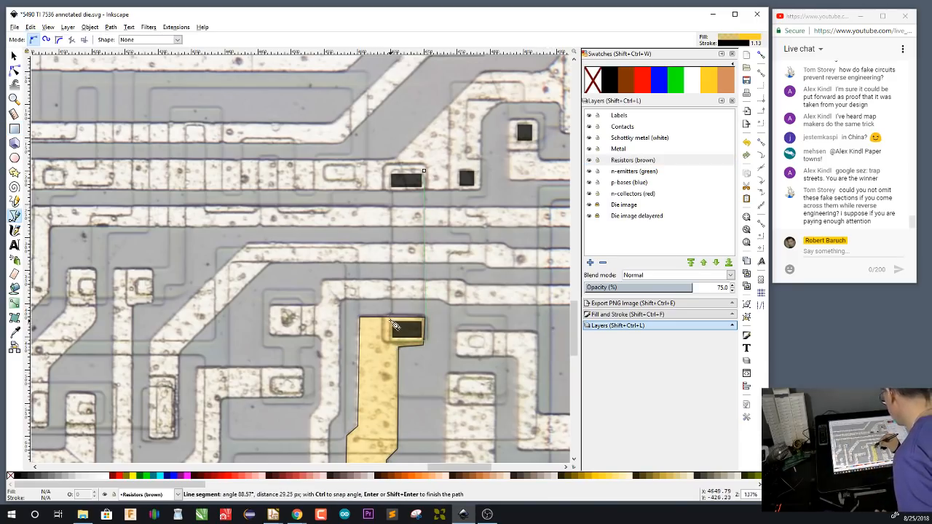
click(392, 192)
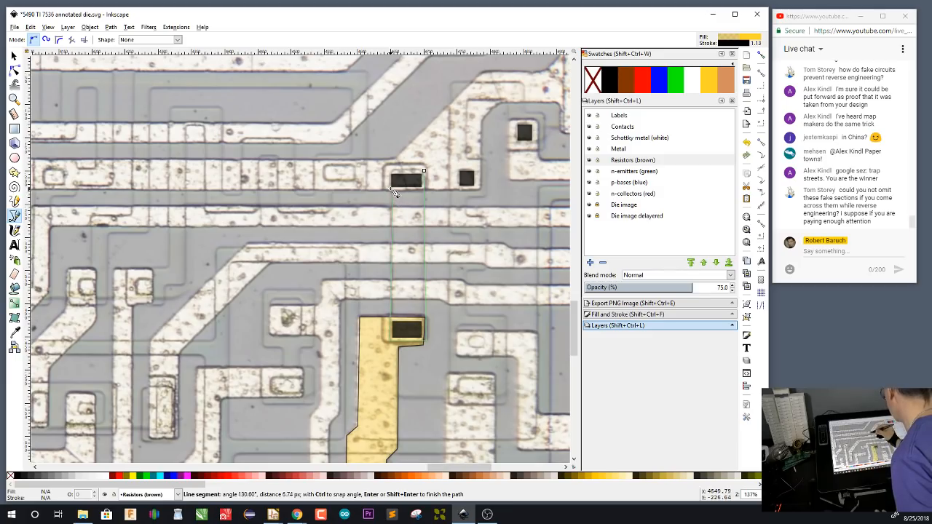
click(394, 174)
click(423, 171)
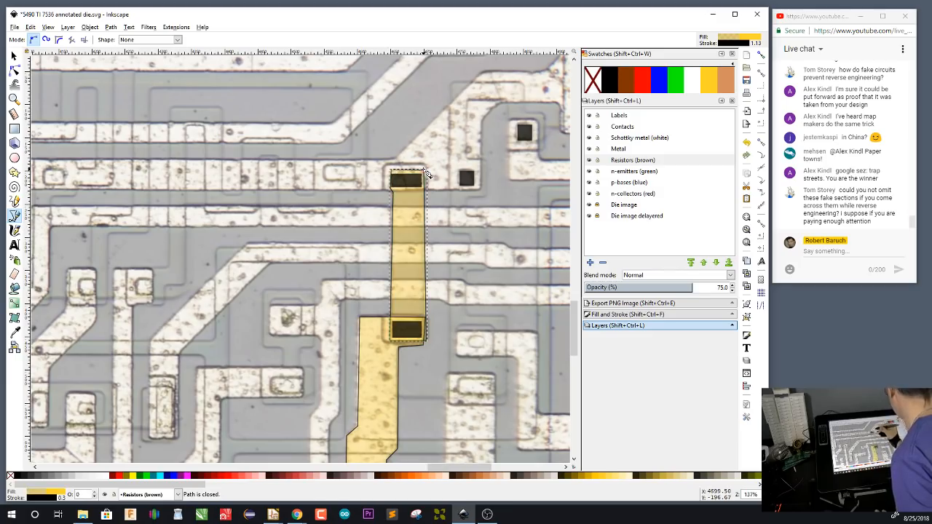
click(625, 85)
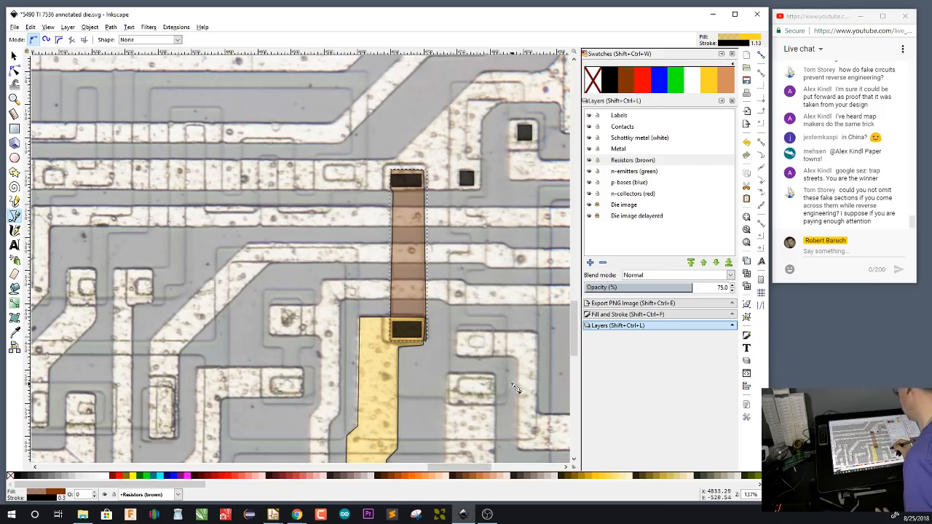
On the Contacts layer, draw two more contacts on the same horizontal metal line, about 48 by 23 px and 35 by 26 px
scroll(515, 317, up, 3)
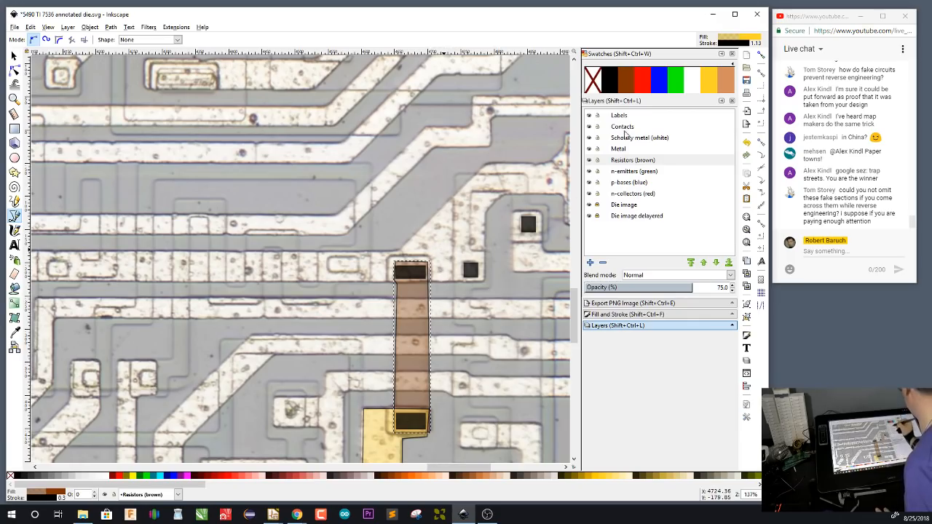
click(628, 129)
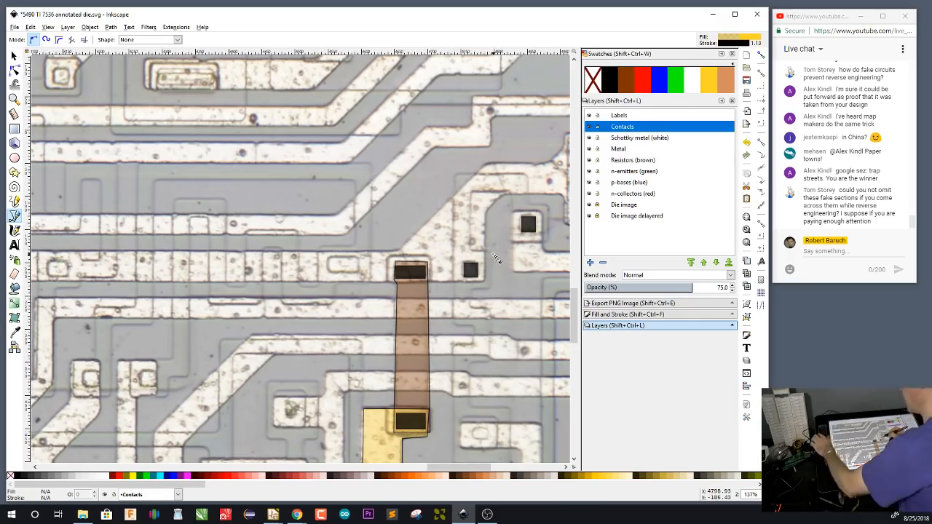
key(r)
drag(328, 258, 360, 272)
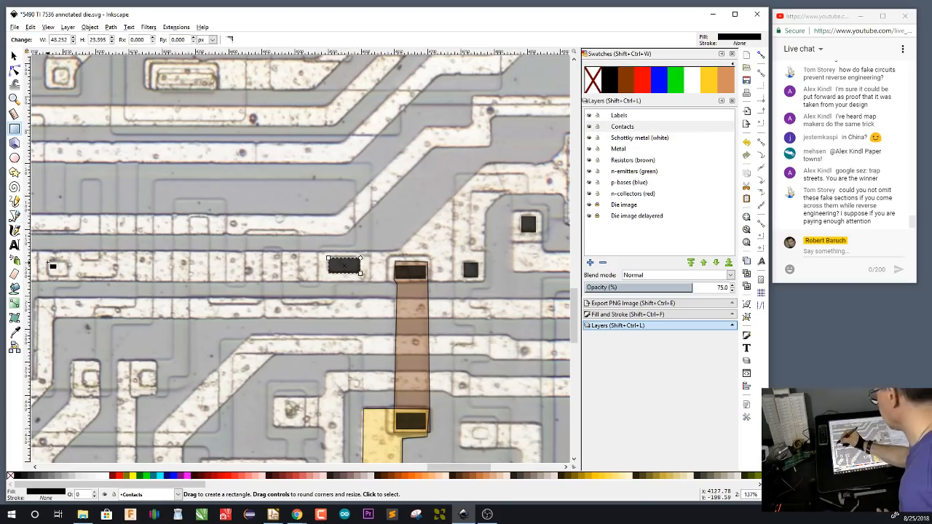
drag(46, 260, 74, 280)
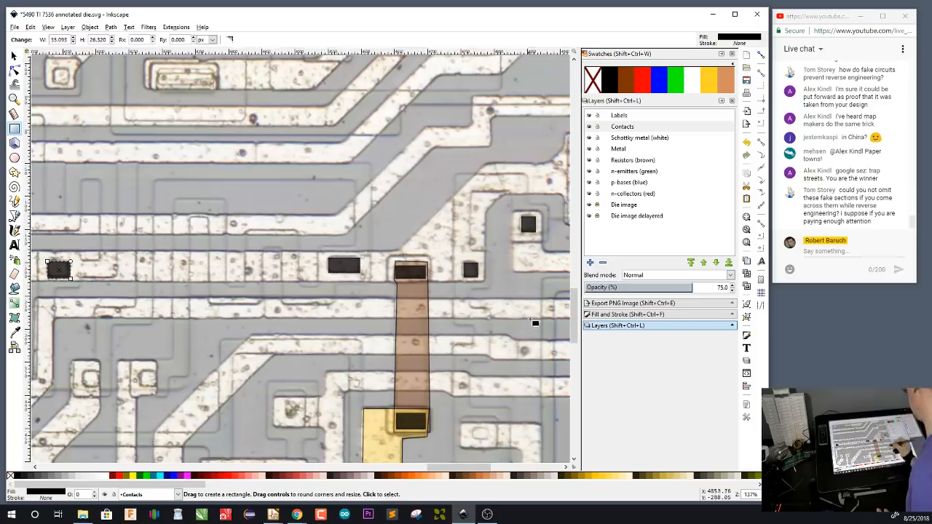
drag(531, 319, 444, 362)
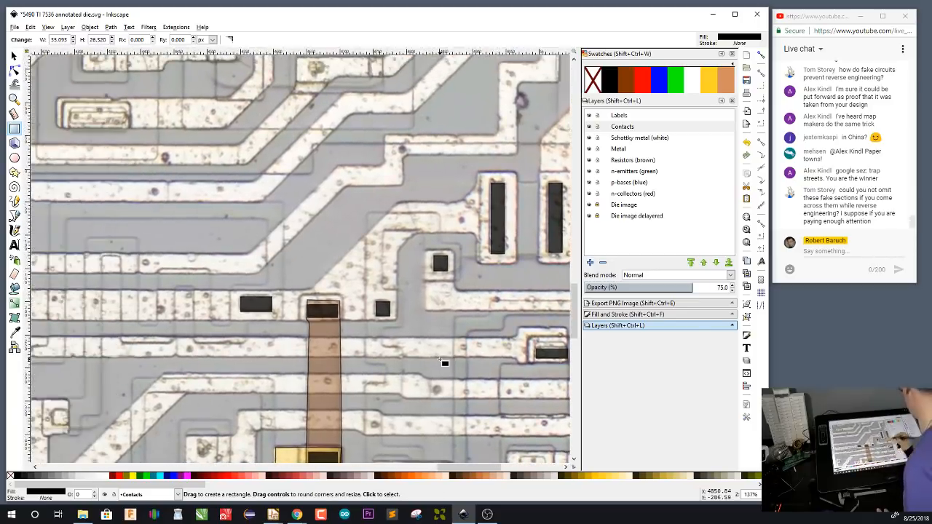
On the Metal layer, start an outline around the tall contact's pad and down the connecting strip's inner edge to its lower corner
click(627, 150)
key(b)
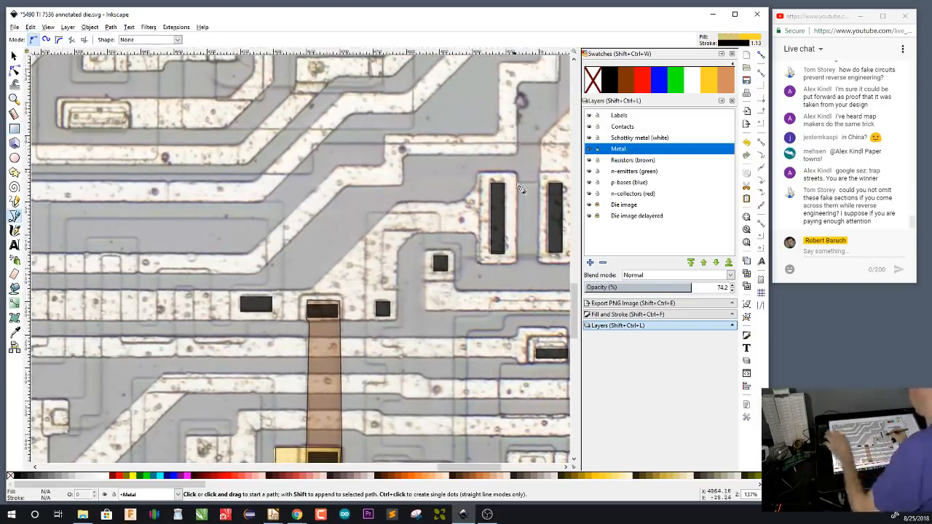
click(516, 172)
click(479, 263)
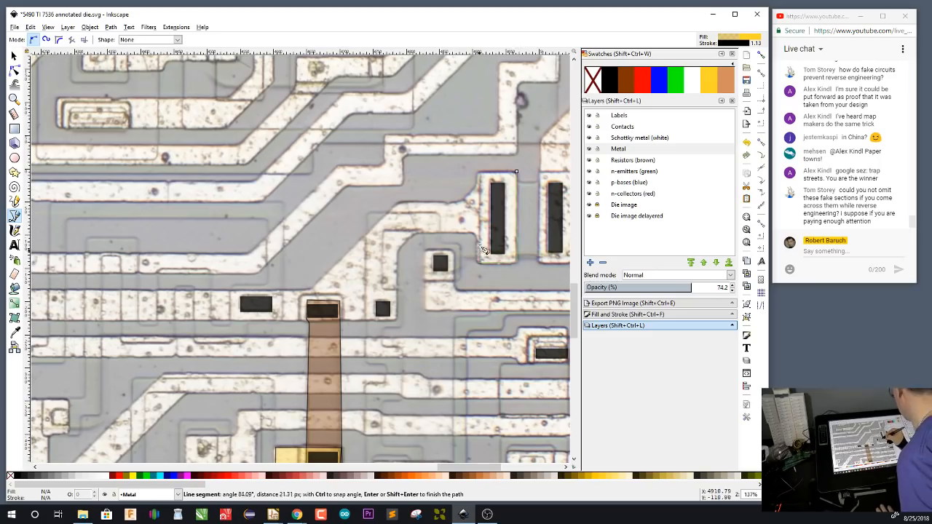
click(476, 233)
click(416, 233)
click(398, 251)
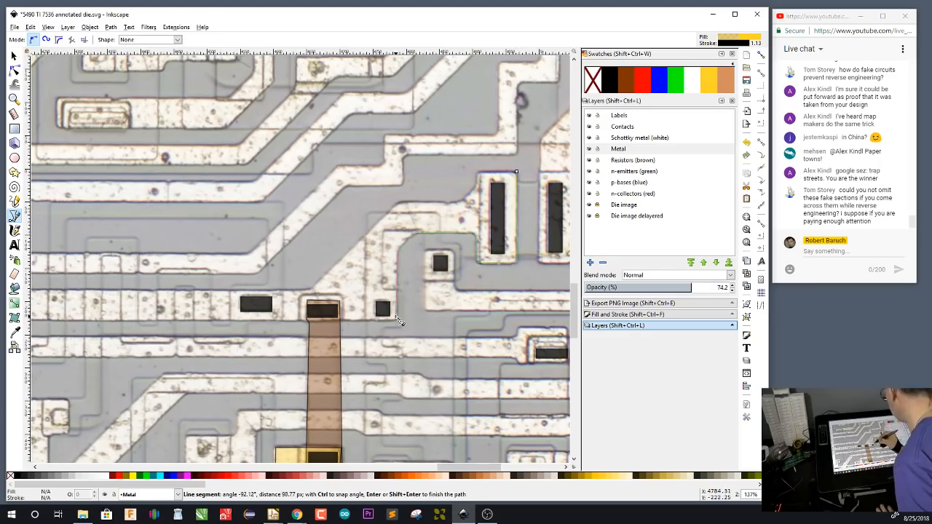
click(399, 325)
Continue the metal outline along the horizontal strip's lower edge and around the vertical leg at its far end
scroll(138, 339, left, 12)
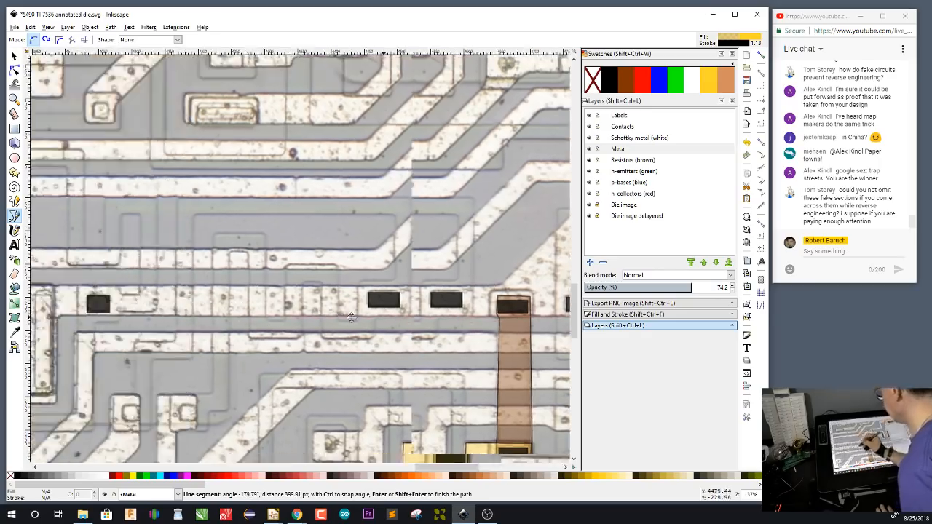
click(255, 313)
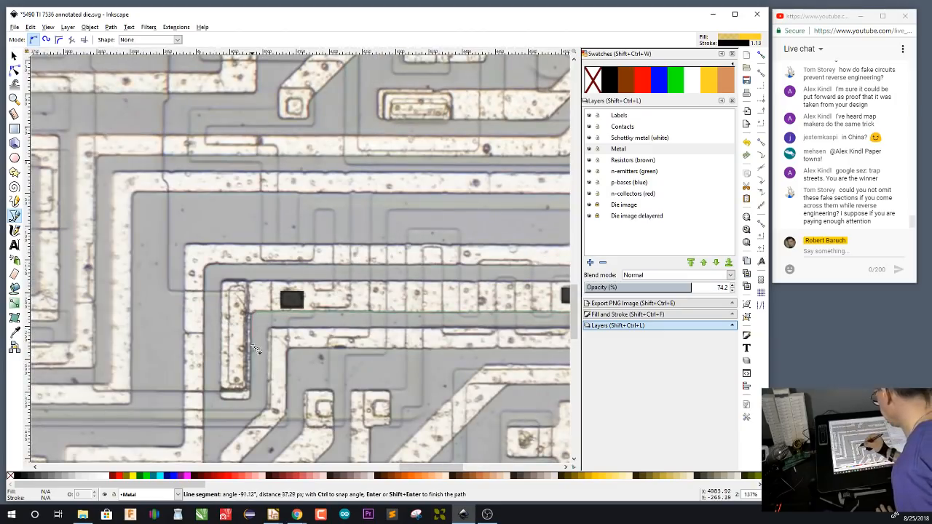
click(250, 397)
click(223, 396)
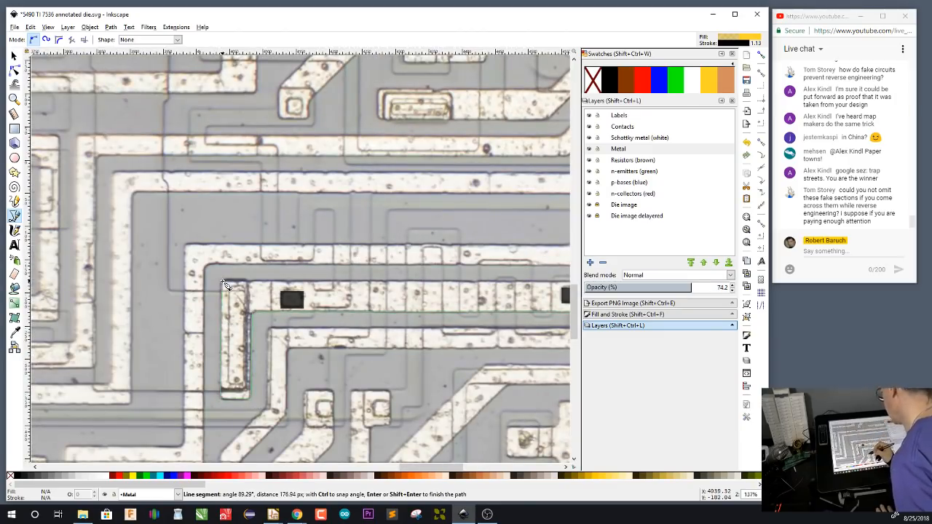
click(226, 284)
Trace the strip's upper edge back along the diagonal to the tall contact's pad, closing the metal outline at its starting corner
scroll(424, 320, right, 13)
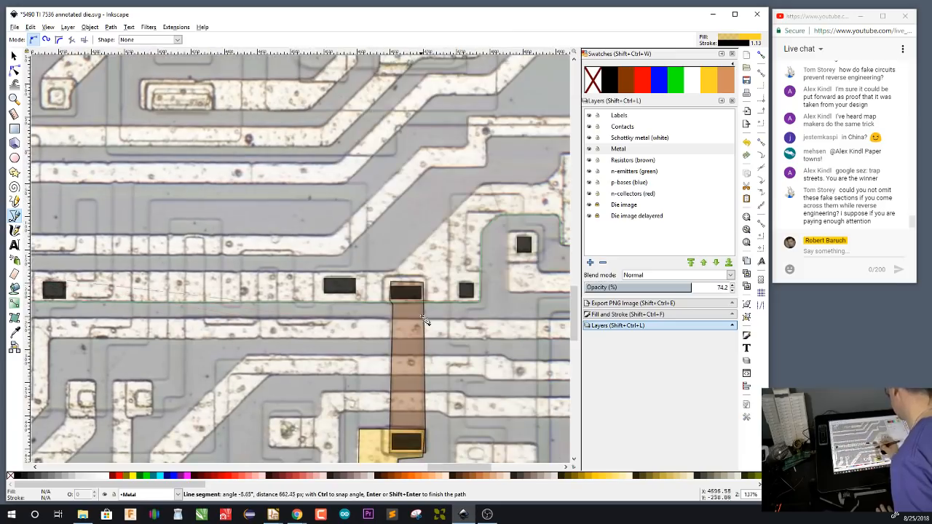
click(395, 272)
click(483, 185)
drag(506, 294, 376, 348)
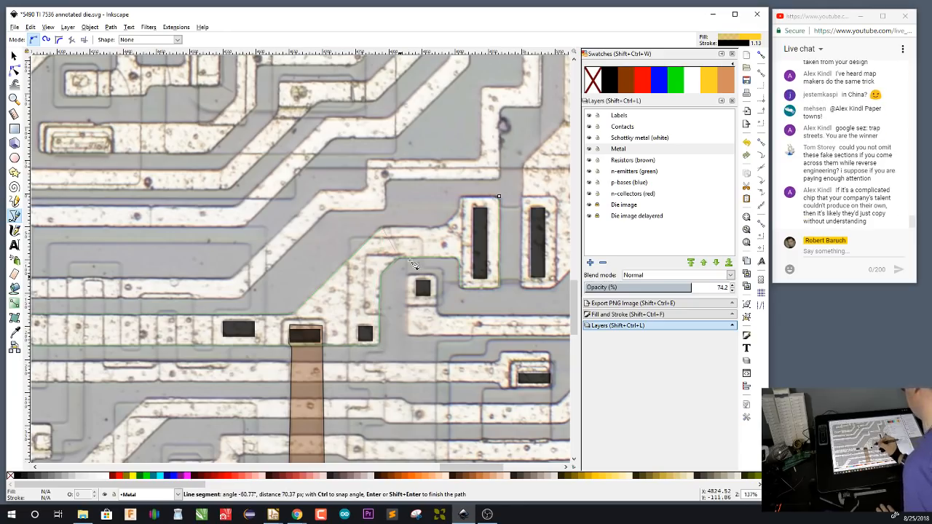
click(443, 227)
click(461, 216)
click(461, 198)
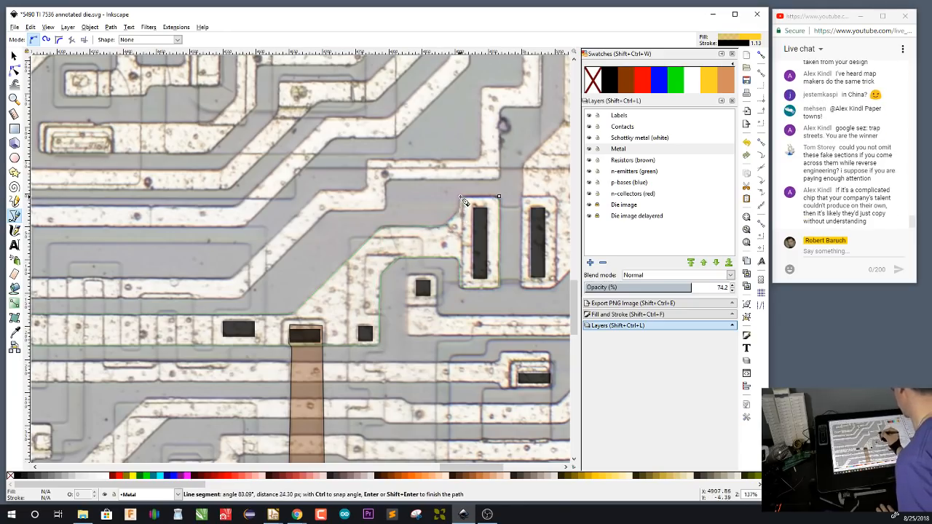
click(499, 196)
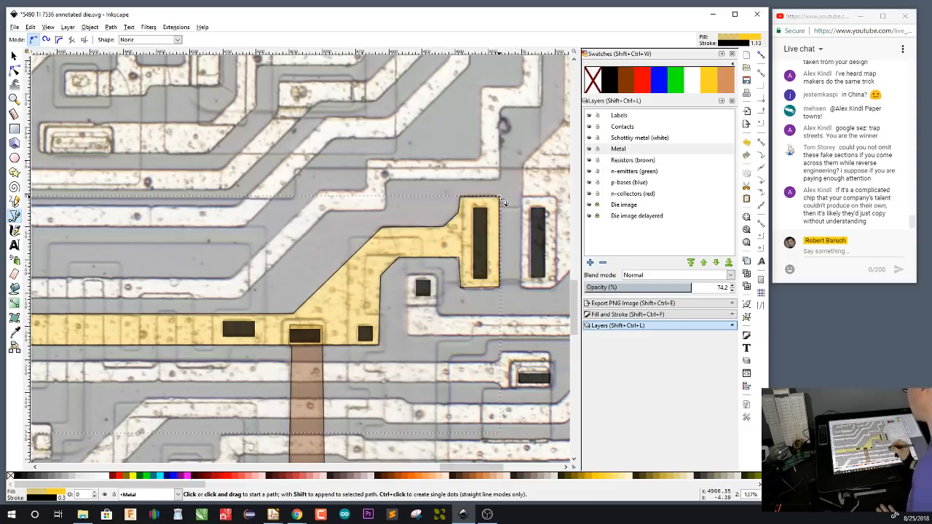
On the Contacts layer, draw a tall contact about 19 by 143 px in the vertical leg at the metal strip's far end
mouse_move(270, 397)
mouse_down()
mouse_move(403, 406)
mouse_move(550, 397)
mouse_move(391, 372)
mouse_up()
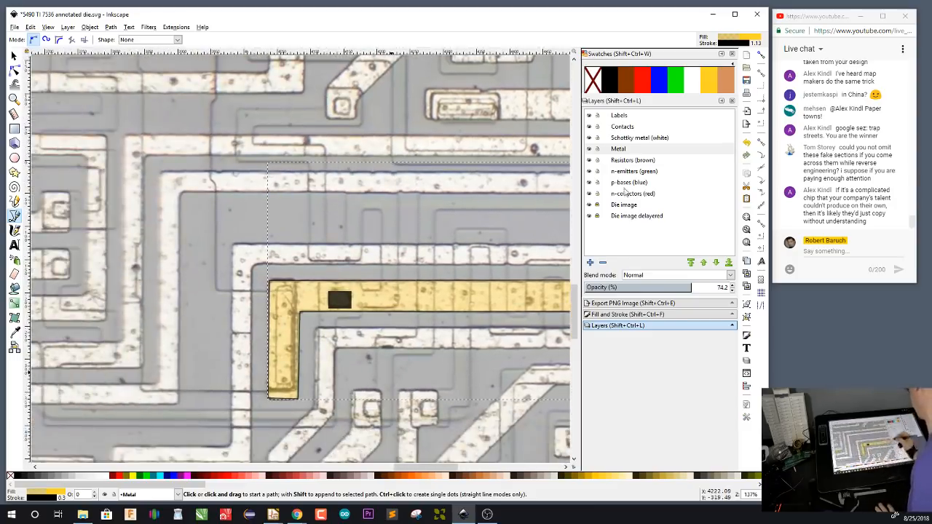
click(628, 128)
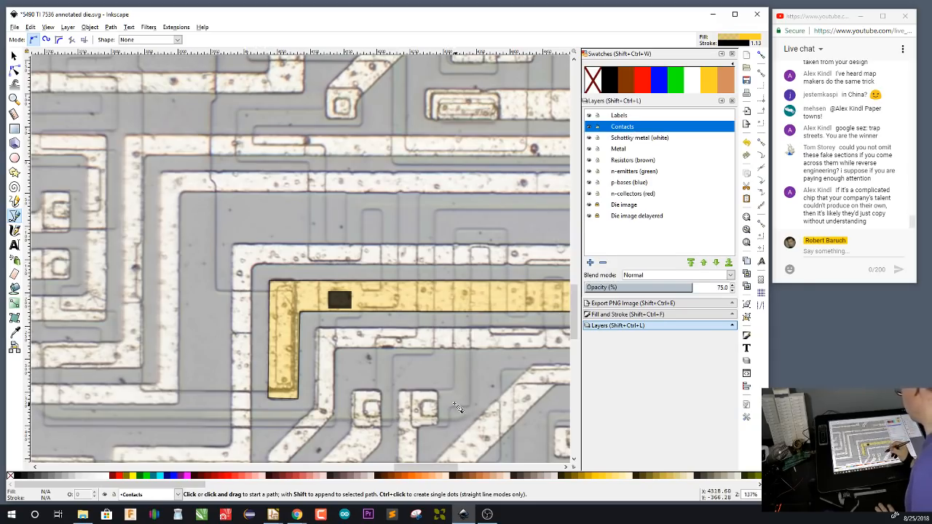
key(r)
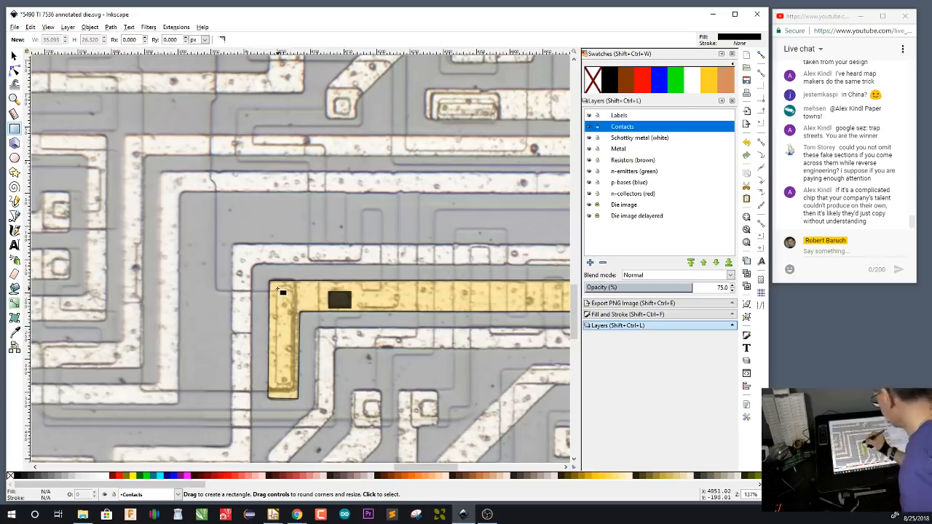
drag(277, 286, 290, 383)
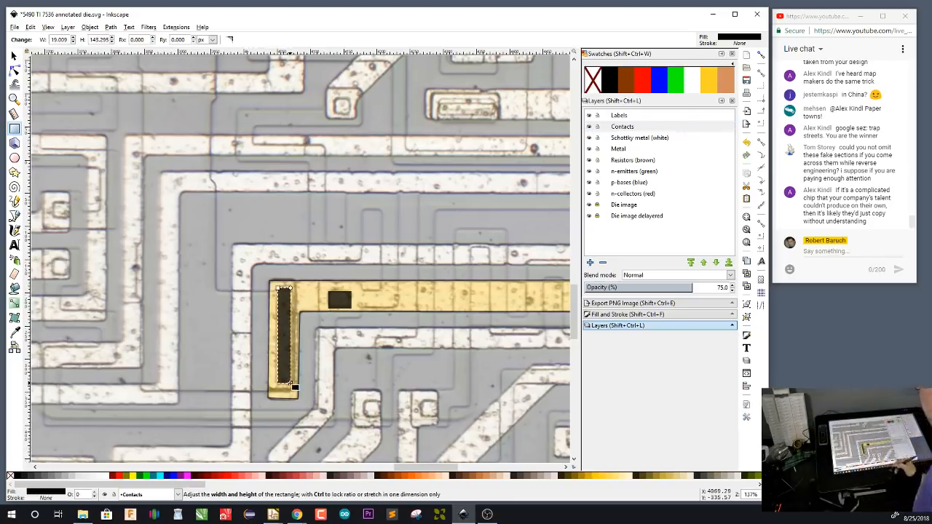
On the Resistors (brown) layer, trace a closed outline spanning the two adjacent tall contacts and fill it with the brown resistor swatch
scroll(290, 385, right, 15)
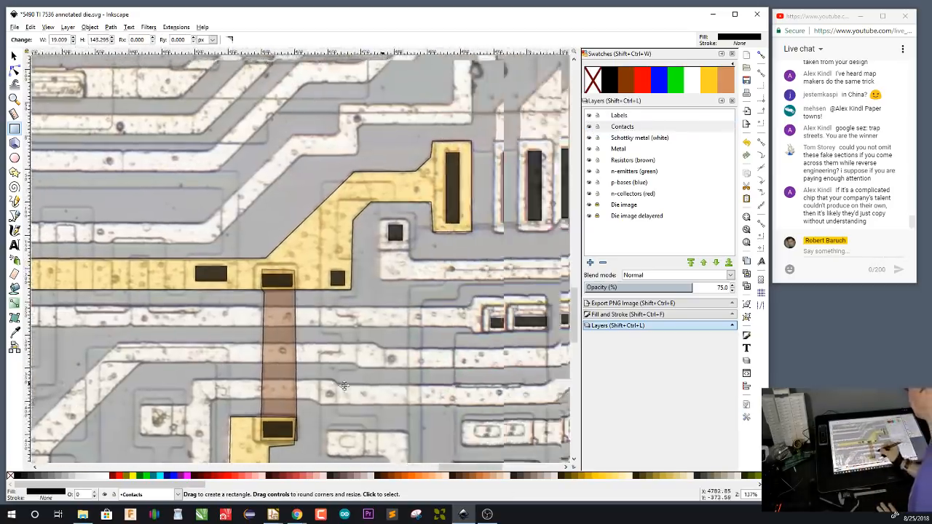
scroll(344, 386, right, 4)
scroll(393, 360, up, 3)
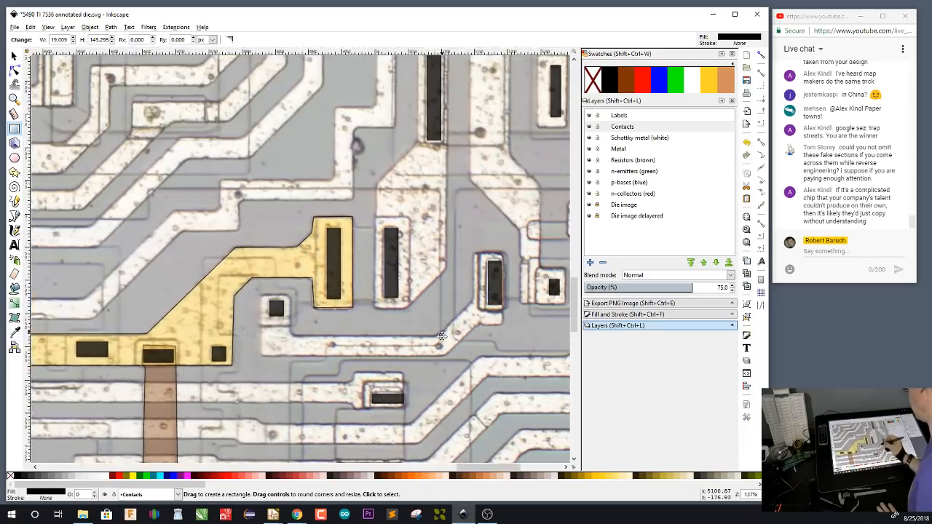
scroll(441, 335, up, 2)
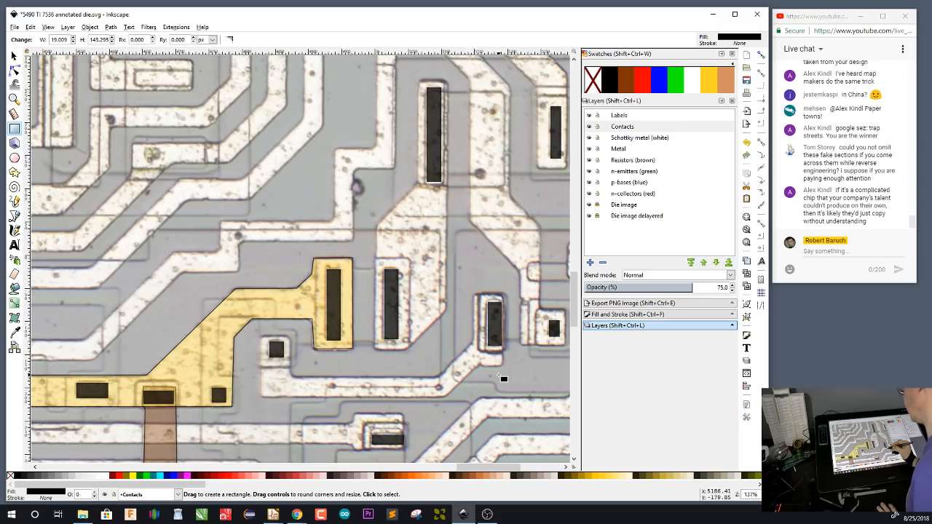
scroll(491, 360, down, 5)
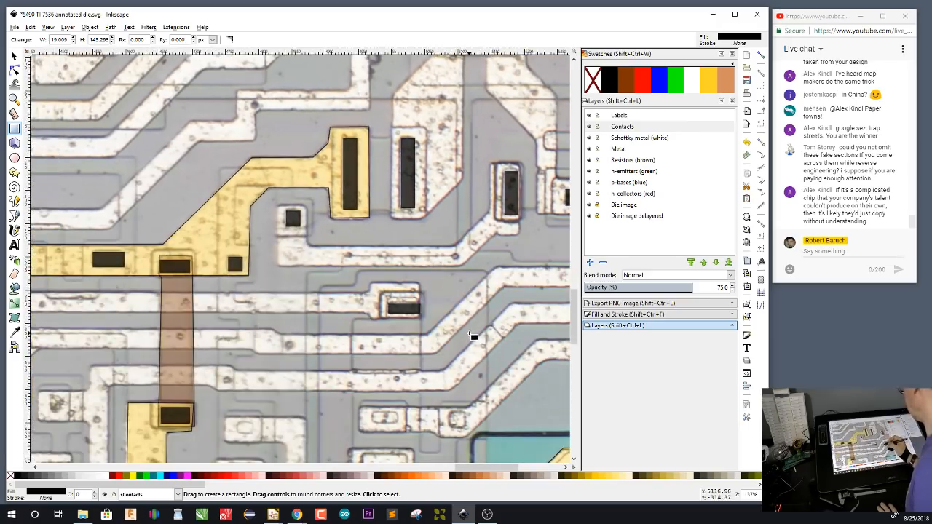
scroll(467, 211, up, 5)
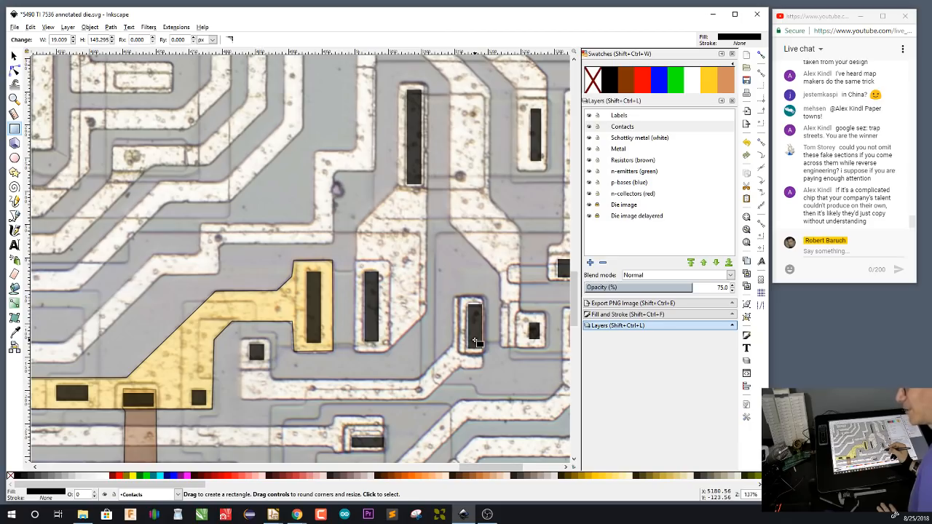
click(640, 162)
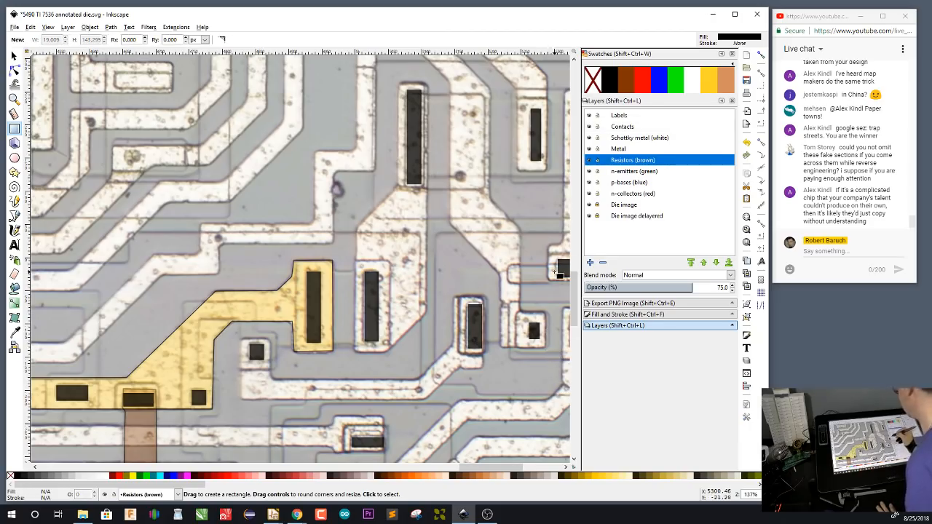
key(b)
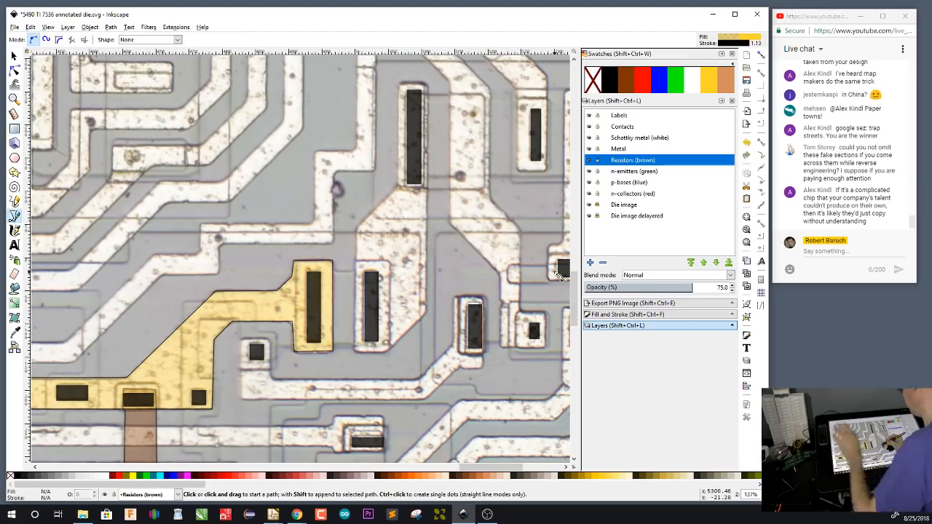
click(355, 262)
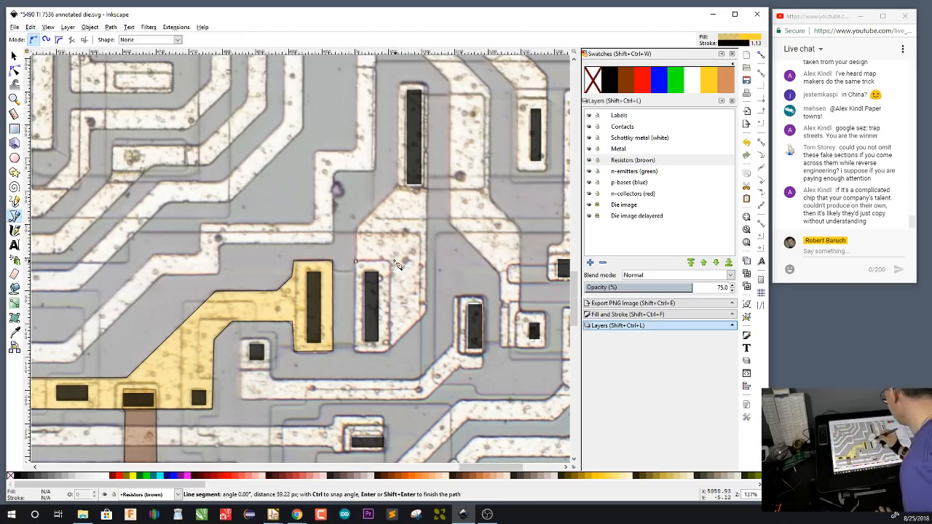
click(391, 352)
click(298, 352)
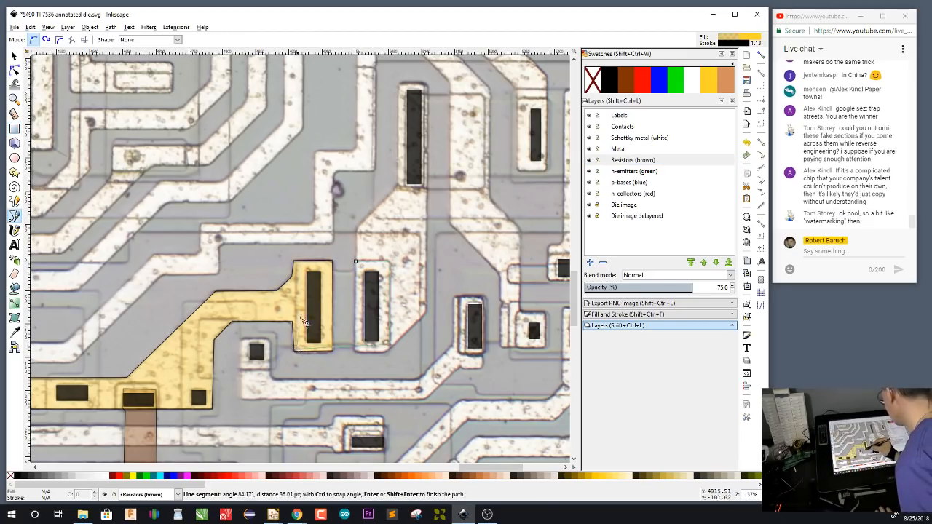
click(299, 264)
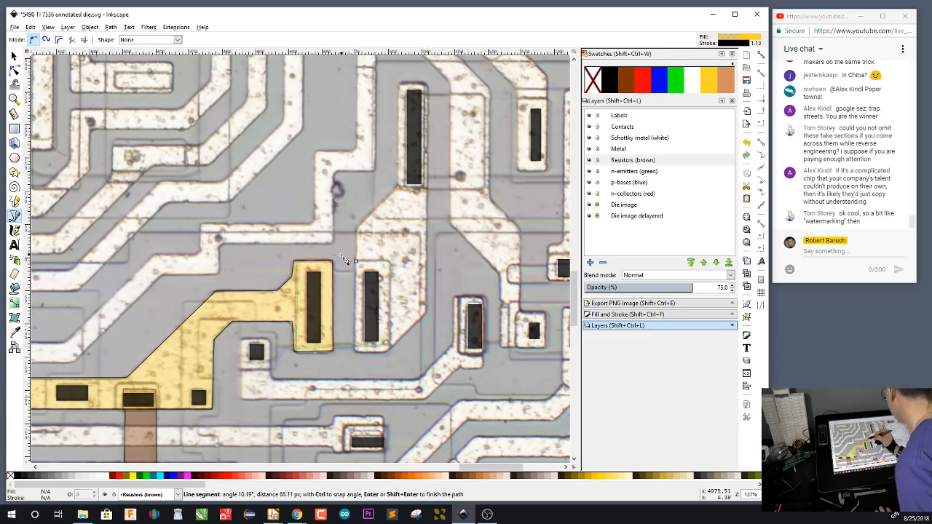
click(332, 267)
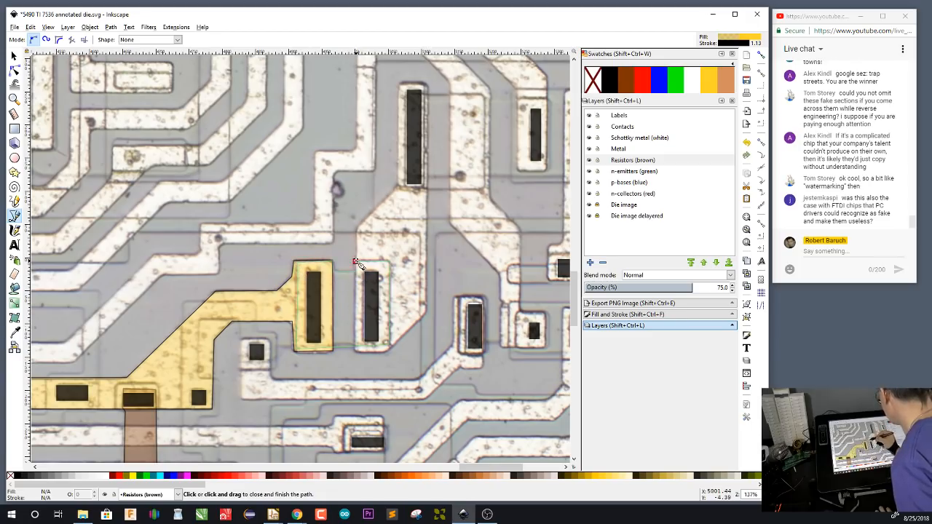
click(356, 262)
click(628, 83)
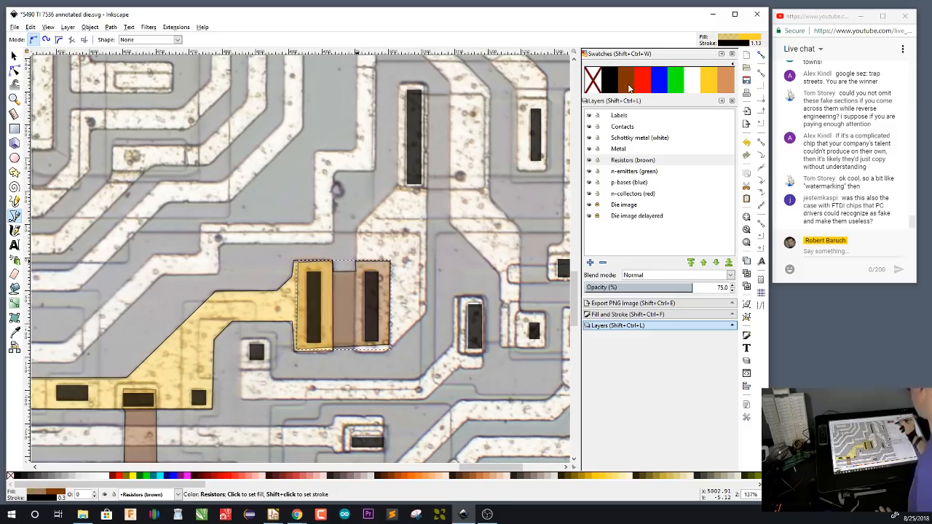
On the Metal layer, trace a closed outline around the metal joining the resistor's free contact to the tall contact above it
drag(461, 303, 432, 374)
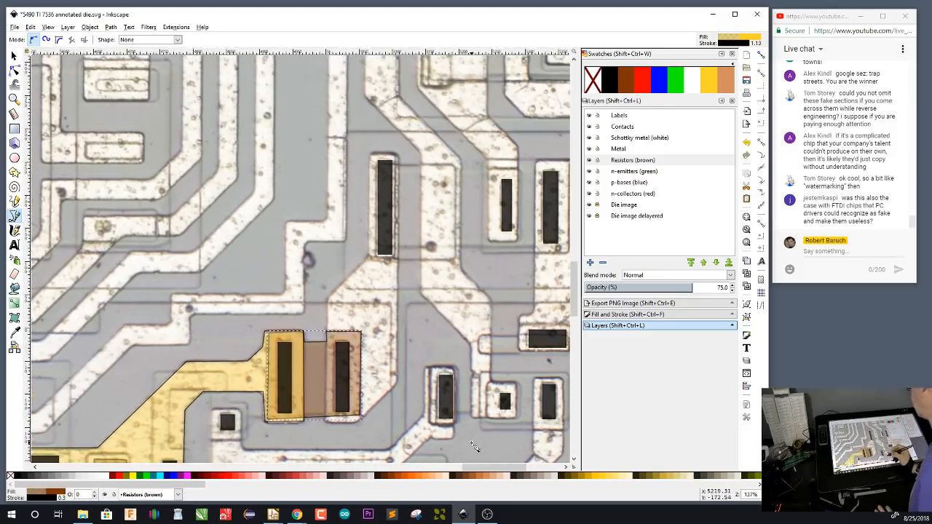
drag(466, 405, 415, 407)
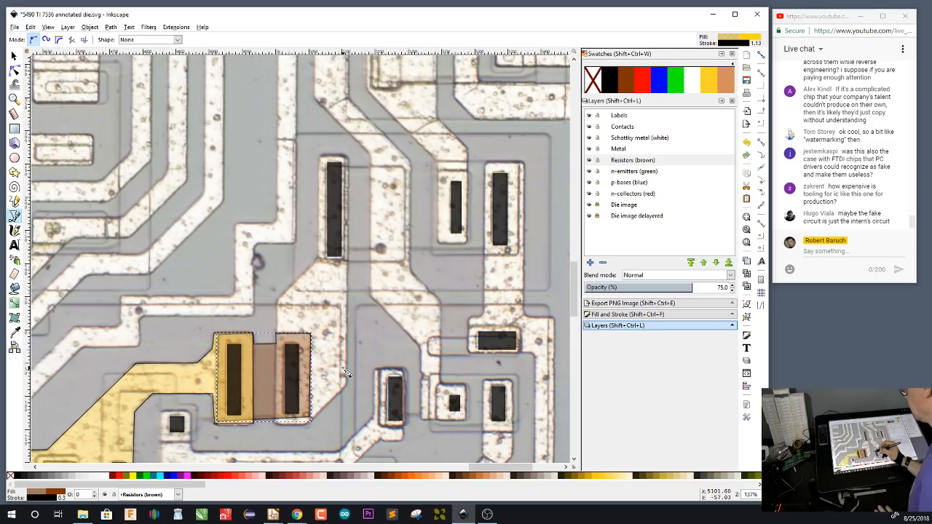
drag(362, 384, 399, 384)
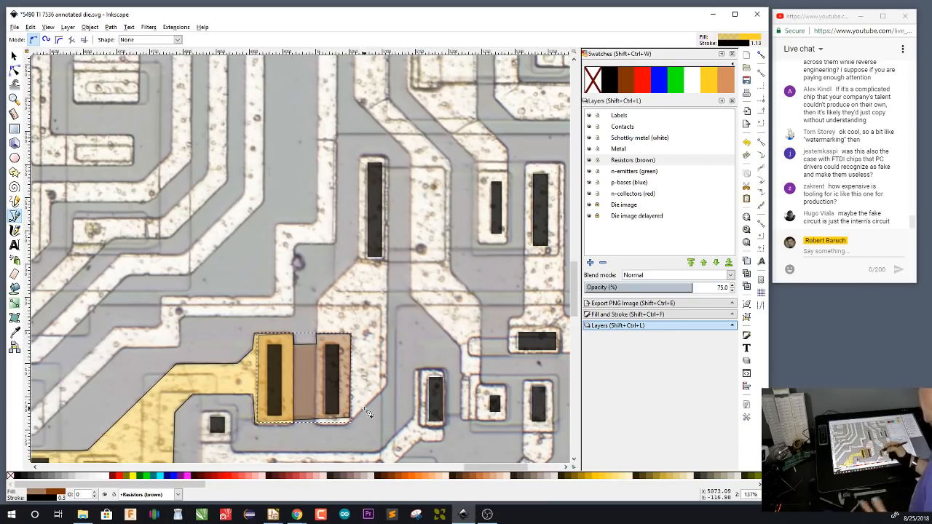
click(622, 150)
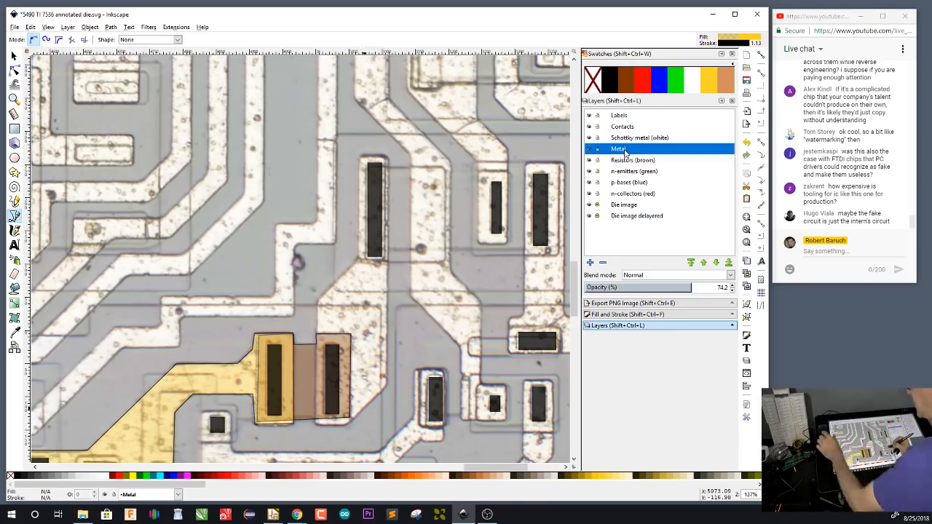
click(387, 159)
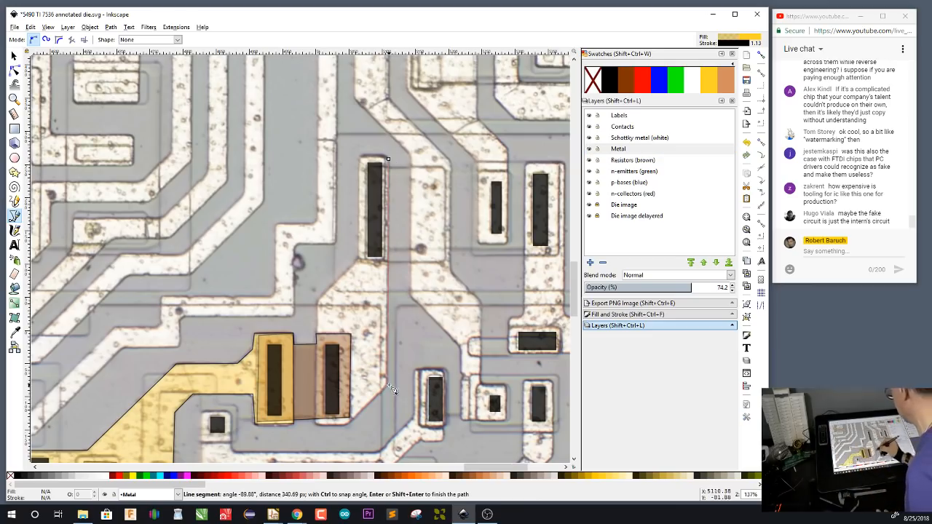
click(386, 393)
click(356, 428)
click(317, 423)
click(316, 300)
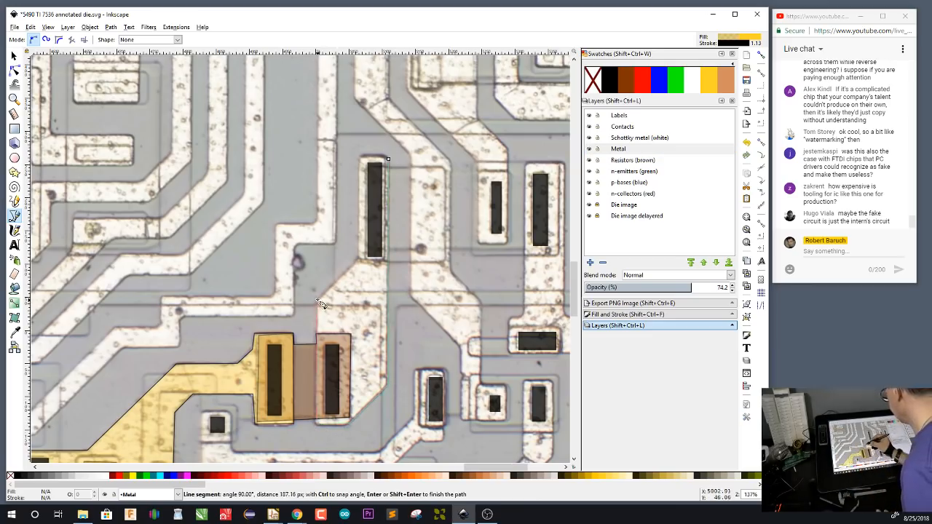
click(359, 261)
click(362, 158)
click(388, 159)
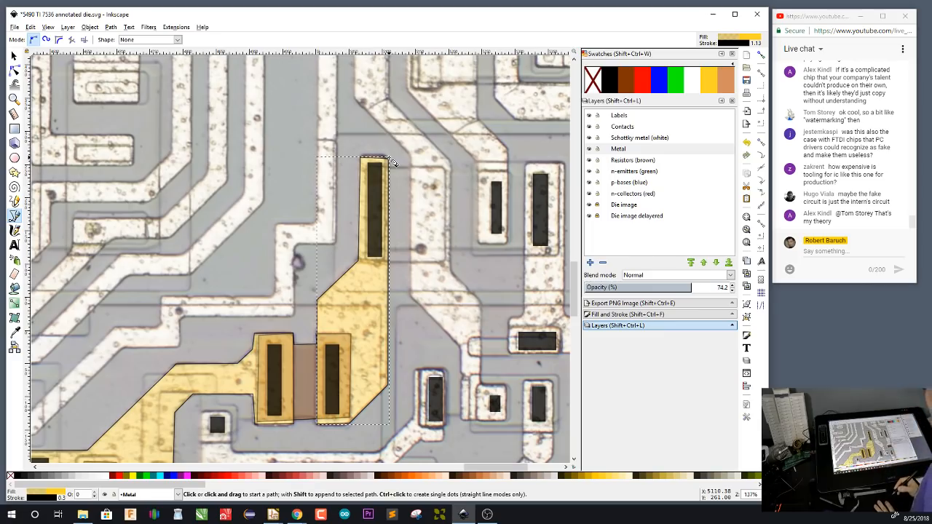
On the n-emitters (green) layer, draw a rectangle about 46 by 110 px around the shorter upper contact and fill it with the green swatch
drag(446, 359, 366, 395)
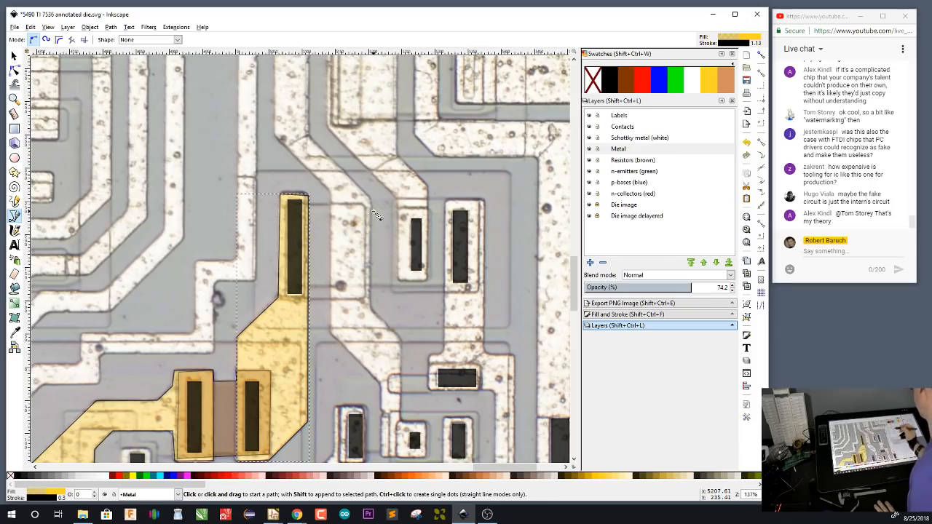
click(631, 173)
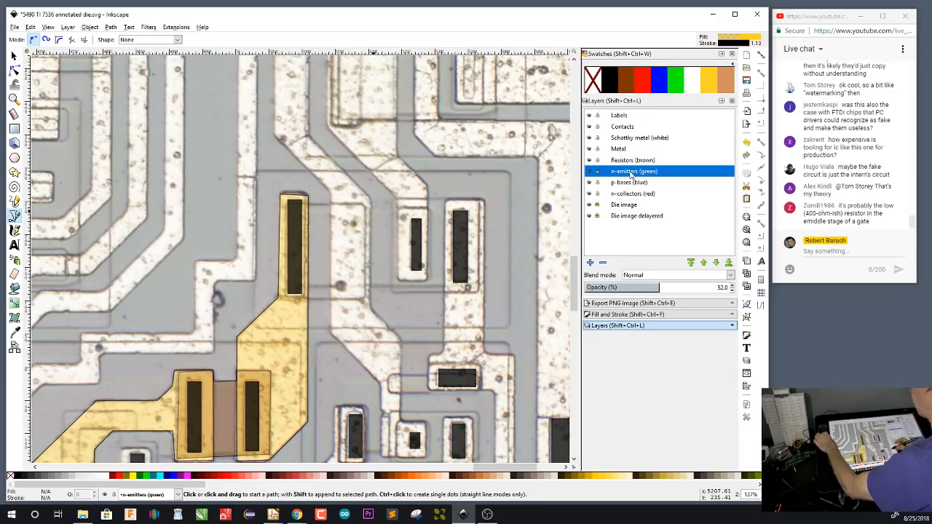
key(r)
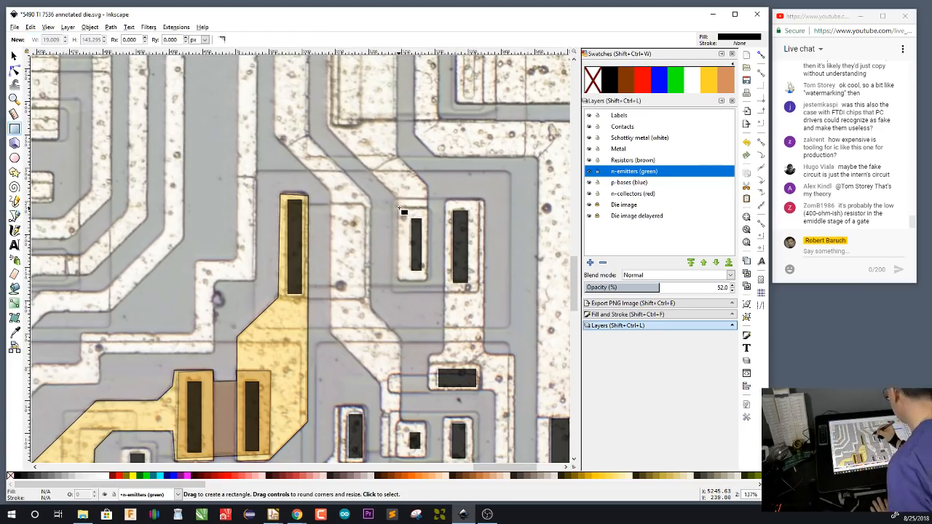
drag(399, 208, 429, 281)
click(676, 86)
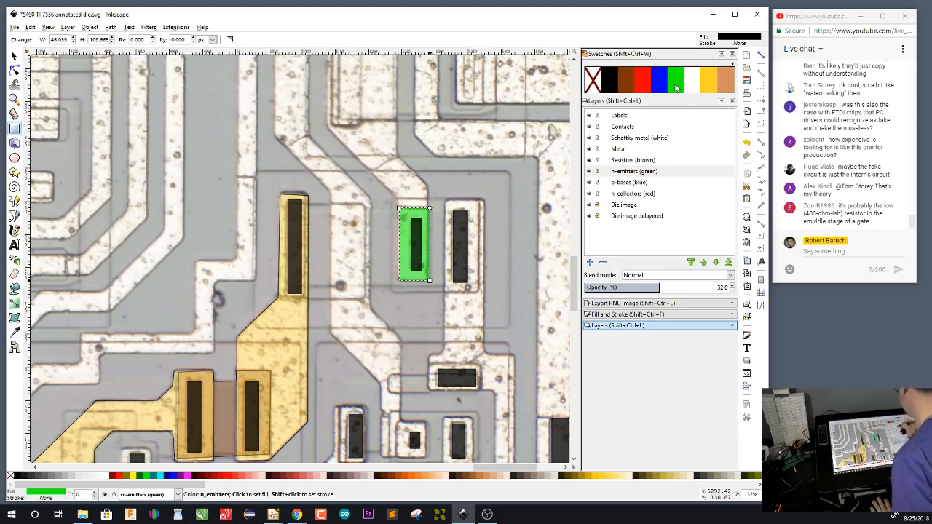
On the p-bases (blue) layer, draw blue rectangles about 129 by 143 px over the emitter and its neighbouring contact, and 125 by 144 px over the yellow strip's contact
click(637, 185)
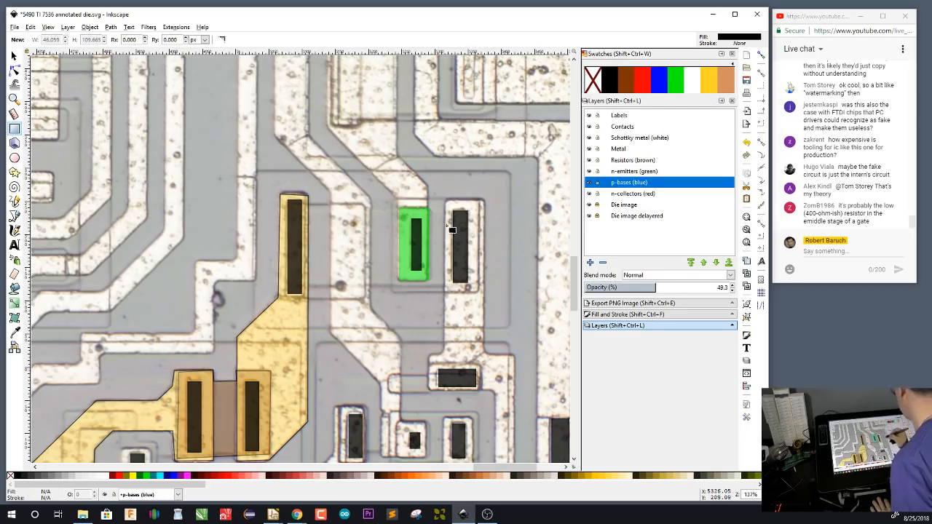
drag(394, 198, 479, 294)
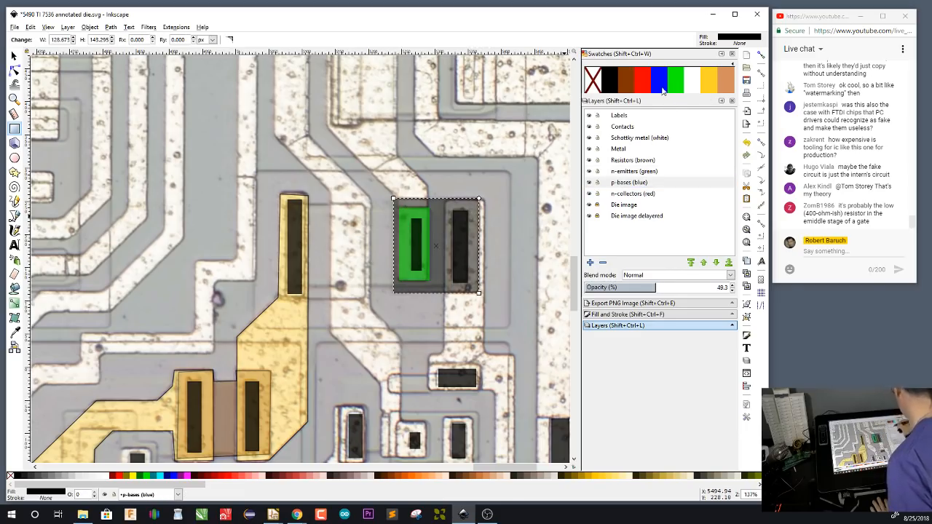
click(662, 87)
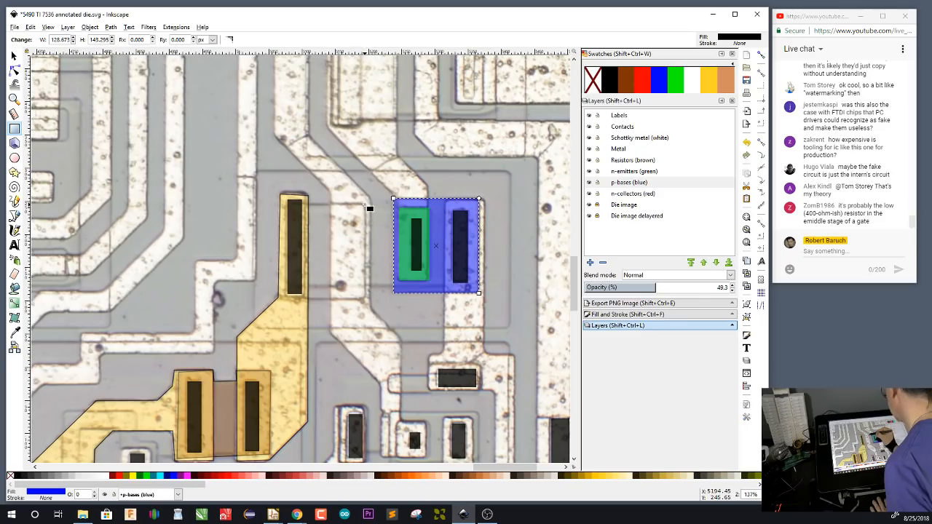
drag(366, 204, 282, 300)
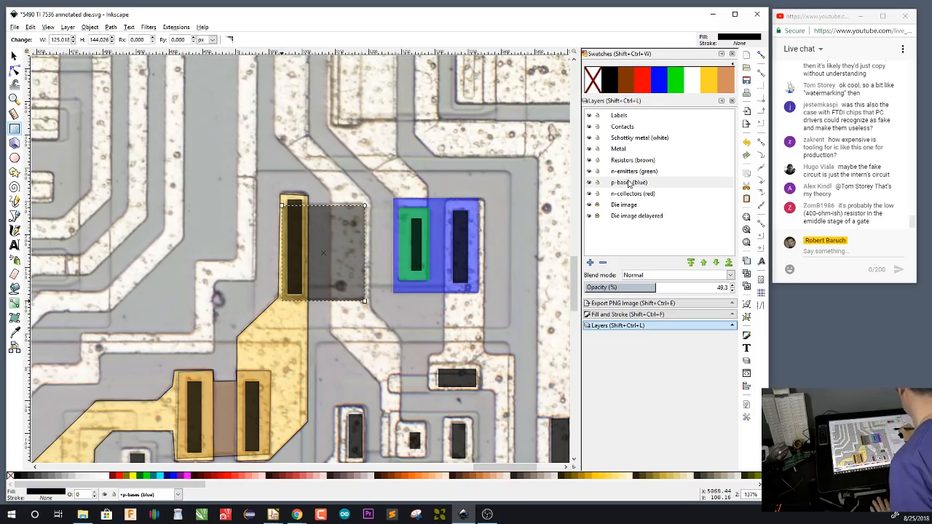
click(658, 80)
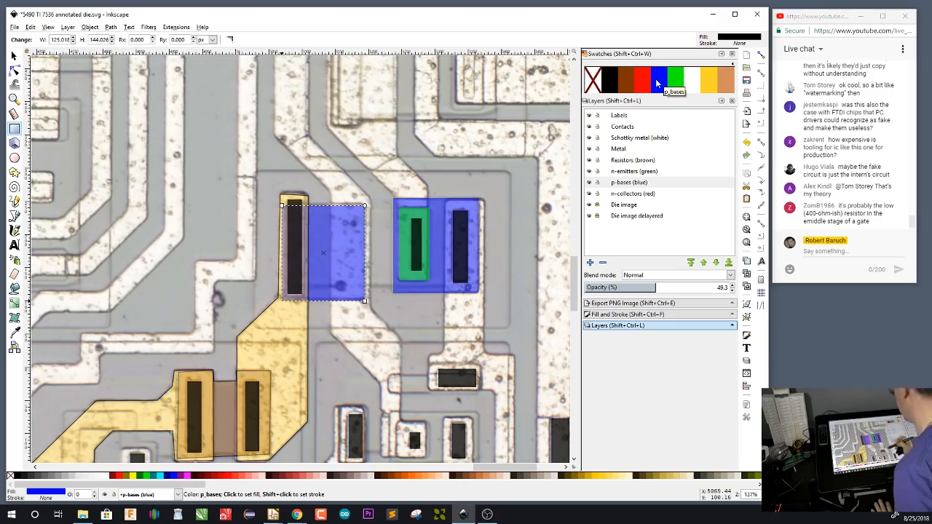
drag(254, 171, 510, 329)
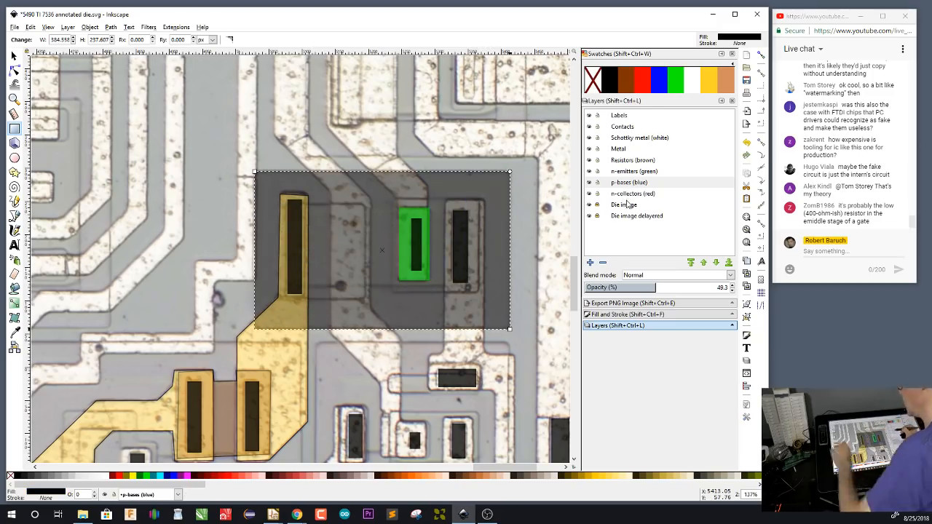
key(s)
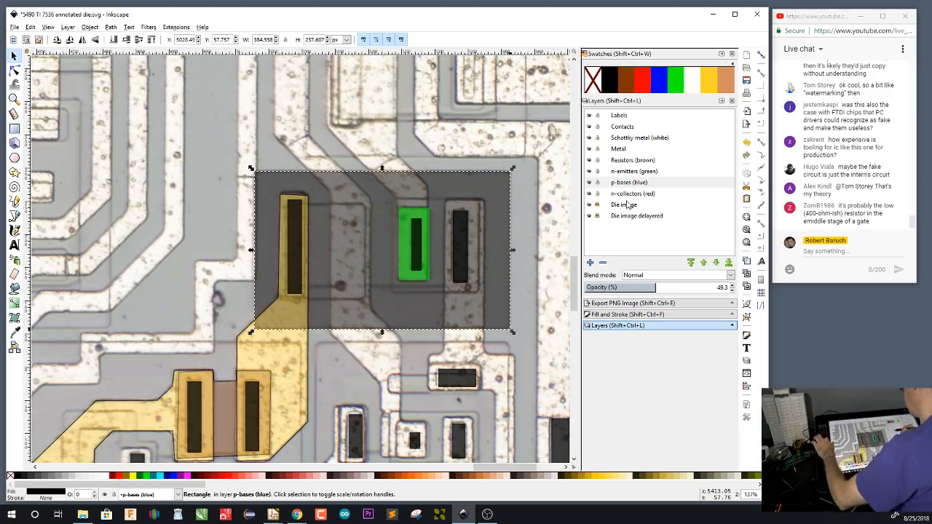
key(Escape)
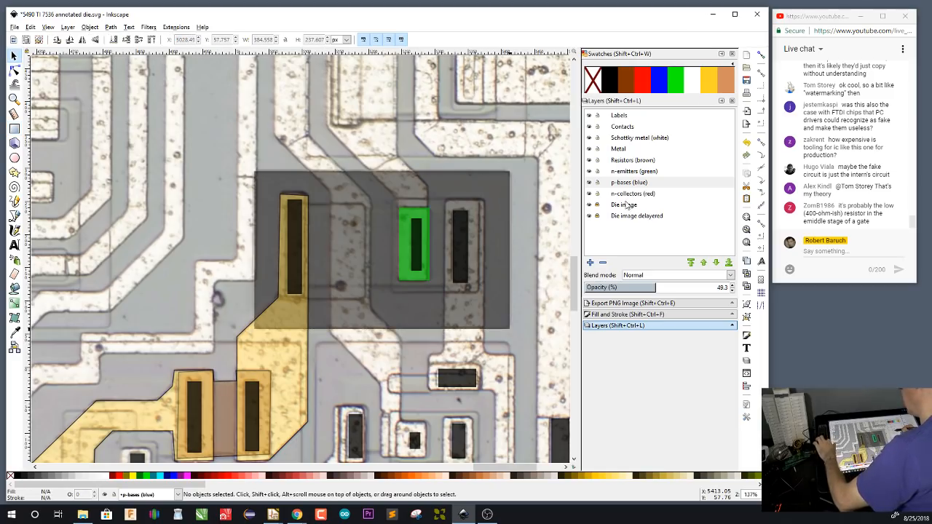
click(492, 264)
key(Delete)
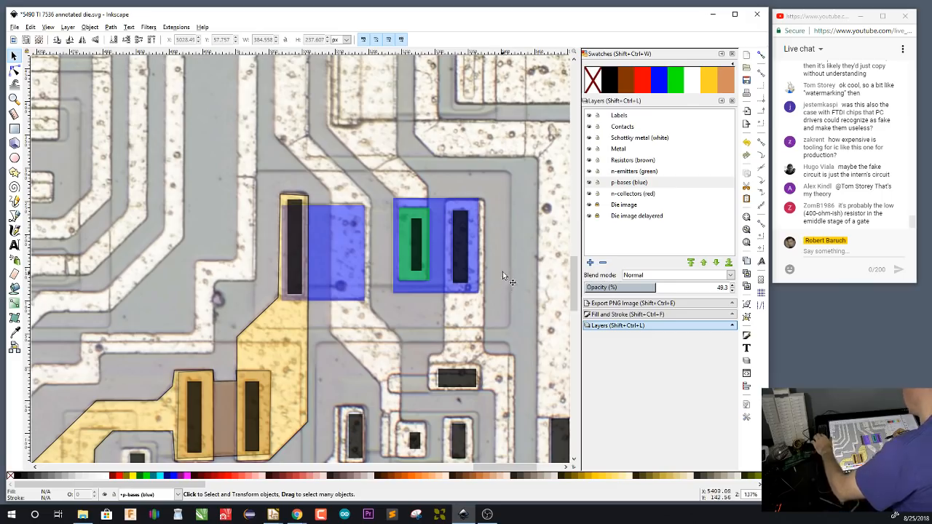
On the n-collectors (red) layer, draw a rectangle about 383 by 234 px enclosing both blue bases and fill it with the red swatch
key(r)
click(644, 194)
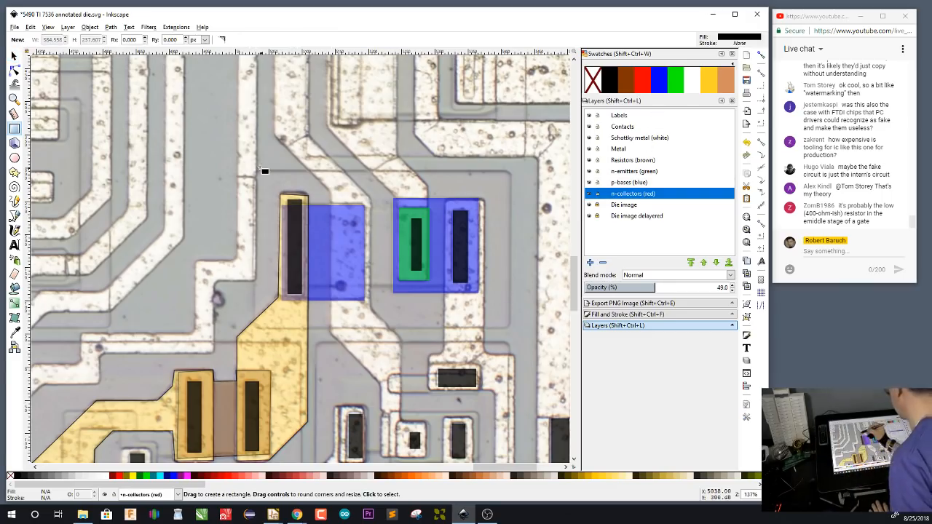
drag(255, 172, 510, 328)
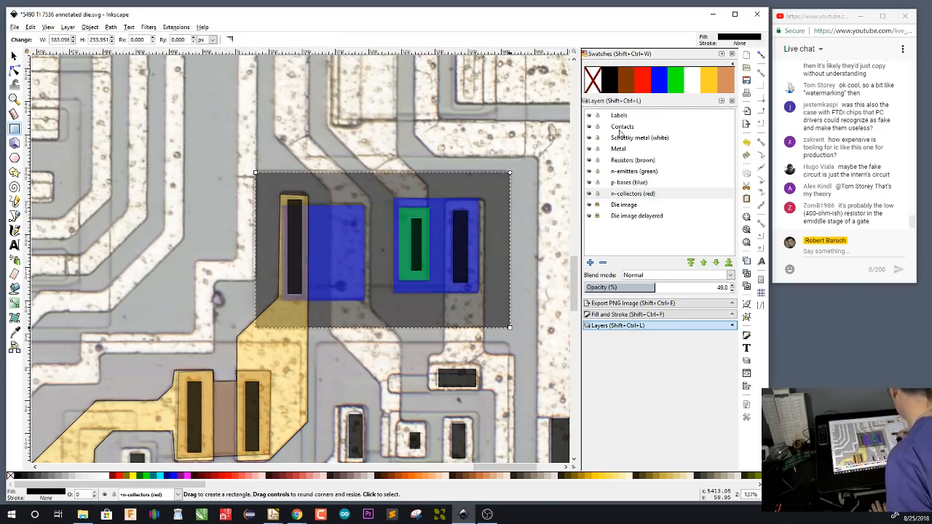
click(640, 84)
On the n-emitters (green) layer, draw a rectangle about 48 by 56 px around the small square contact below the collector and fill it green
scroll(521, 330, down, 6)
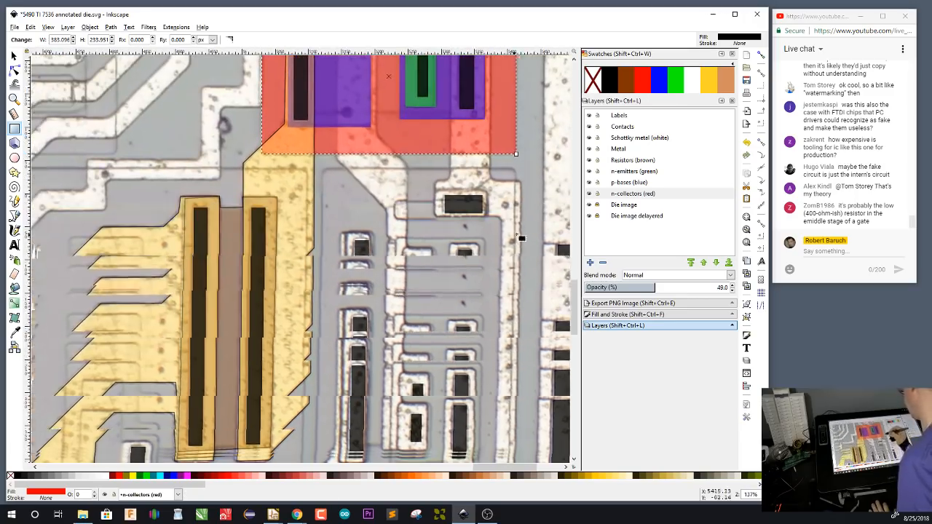
scroll(521, 330, up, 2)
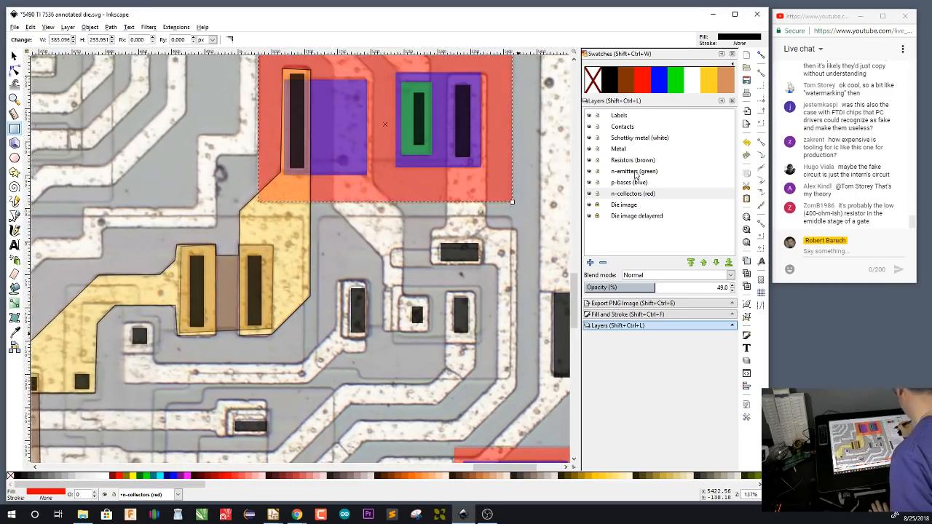
click(635, 173)
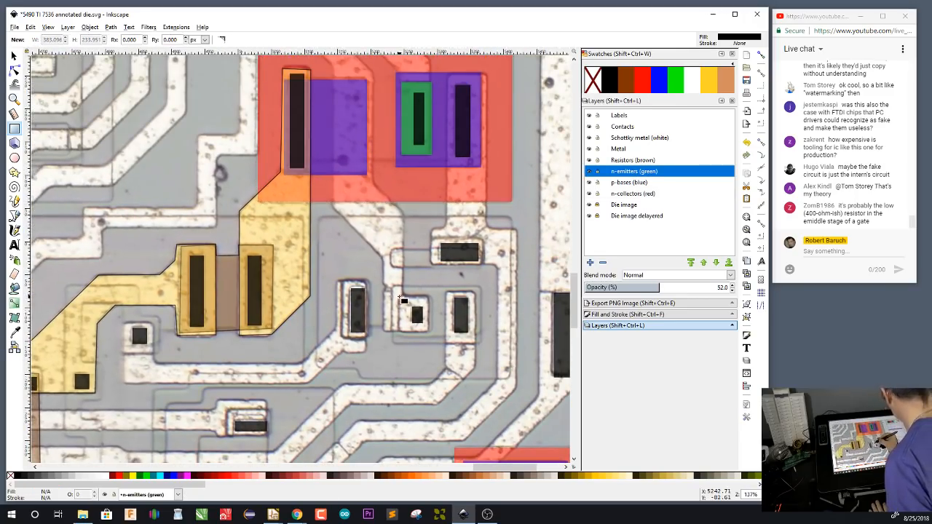
mouse_move(399, 296)
mouse_down()
mouse_move(440, 339)
mouse_move(431, 334)
mouse_up()
click(676, 79)
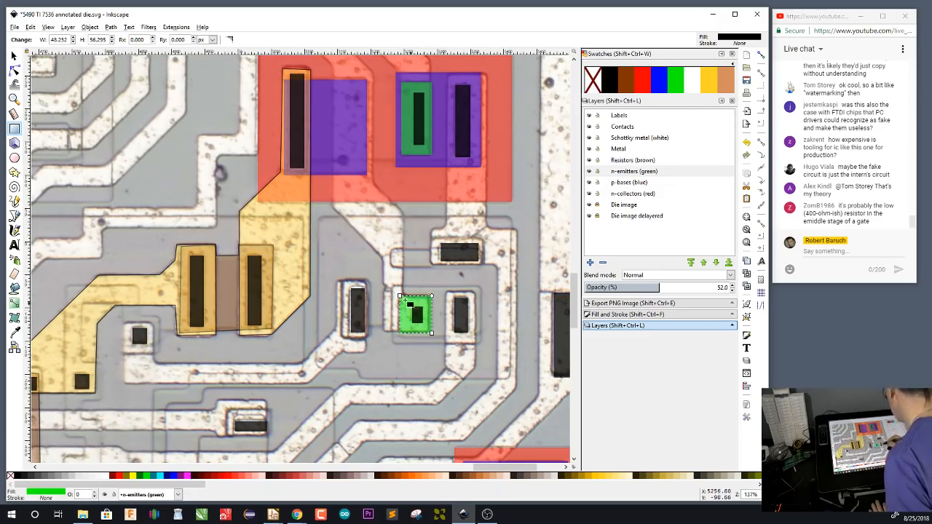
On the p-bases (blue) layer, draw blue rectangles about 133 by 88 px around the small emitter and its neighbouring contact, and 137 by 30 px above them
drag(393, 286, 480, 343)
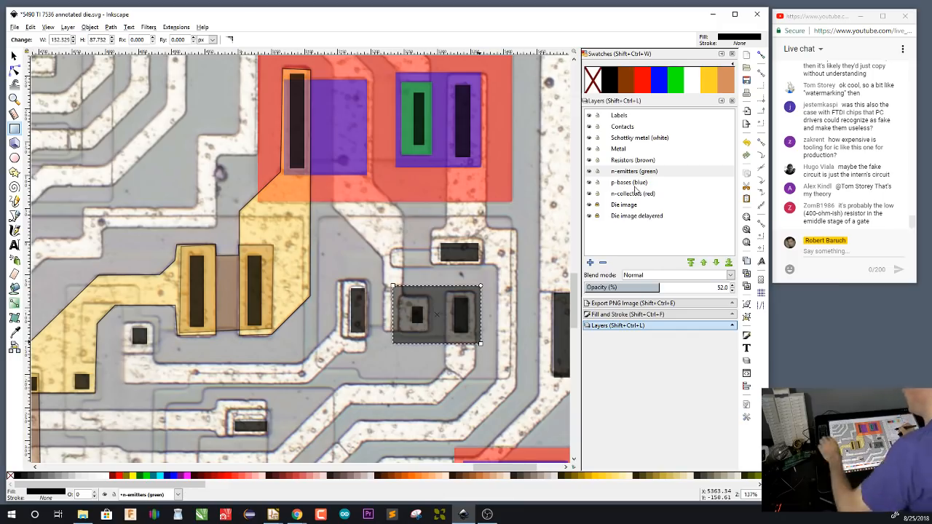
key(Delete)
click(631, 182)
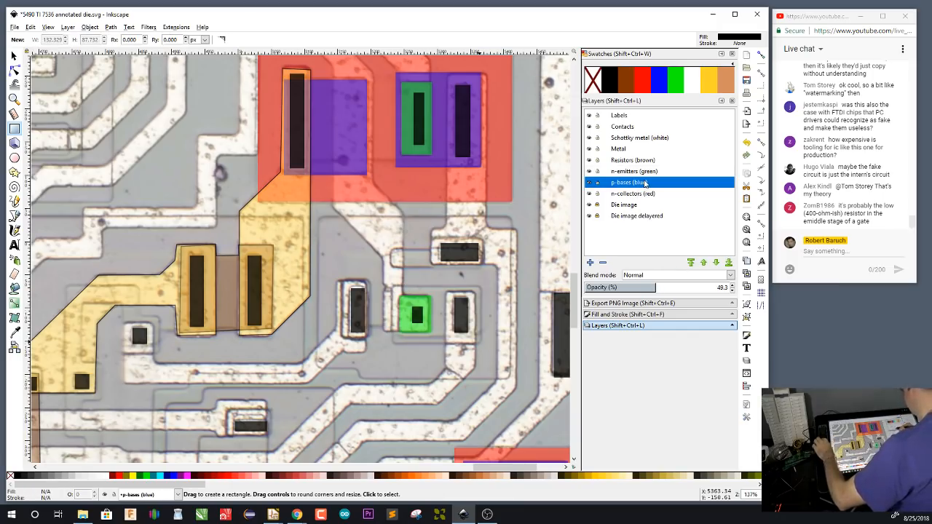
drag(392, 286, 481, 344)
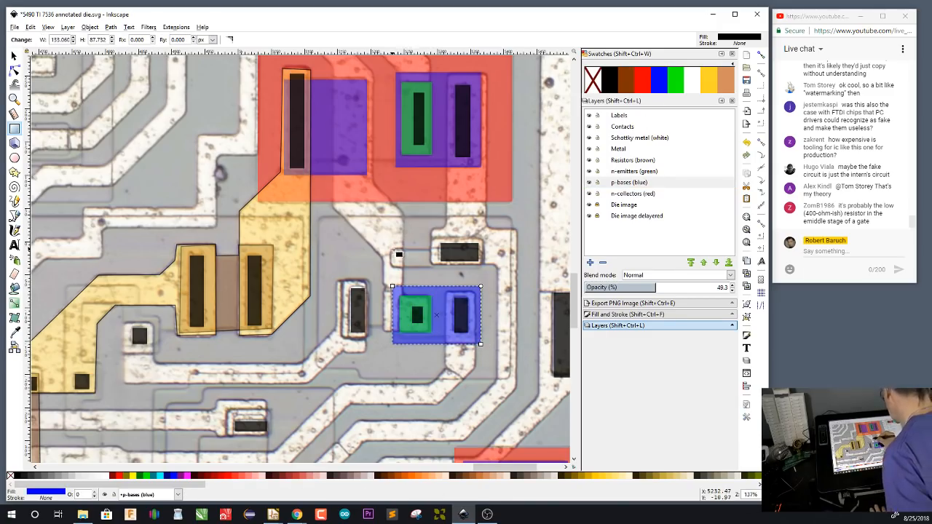
drag(392, 249, 487, 272)
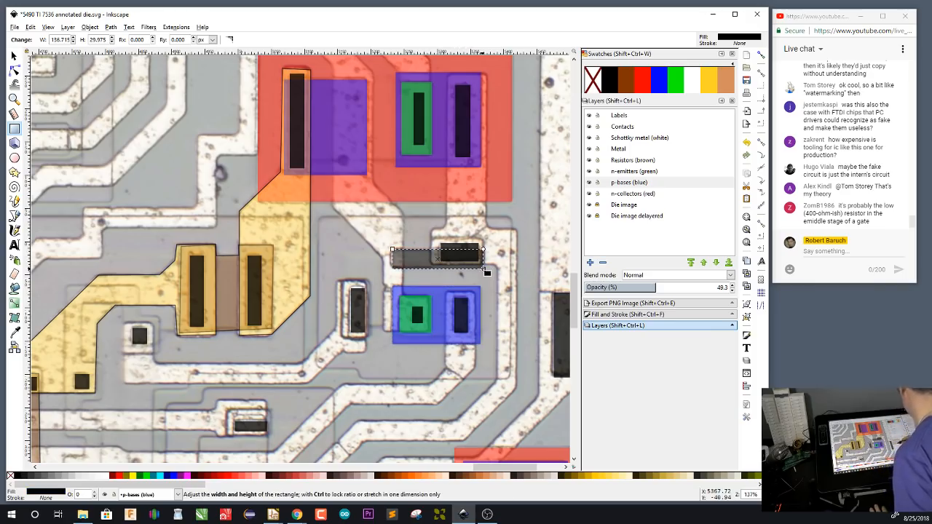
click(660, 86)
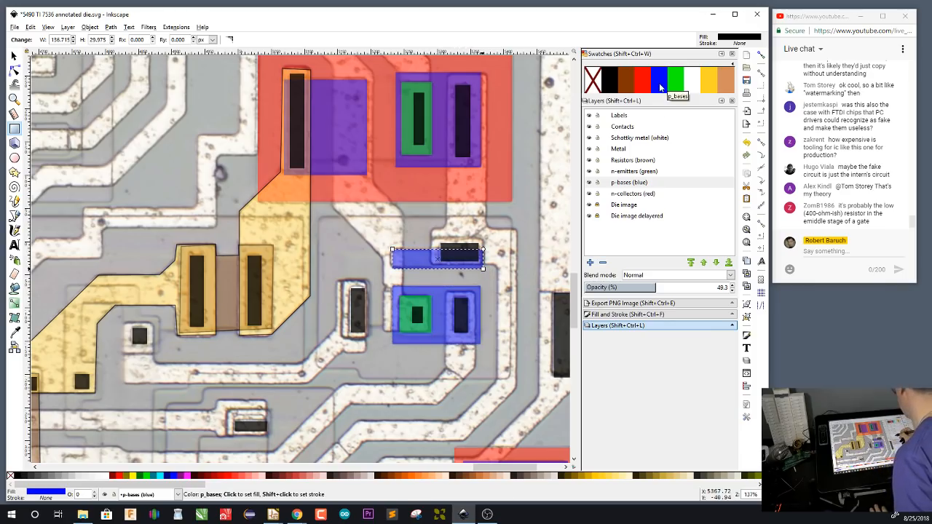
On the n-collectors (red) layer, trace a closed outline around the lower transistor's isolation region, including its notched lower corner, and fill it with the red swatch
click(647, 195)
key(b)
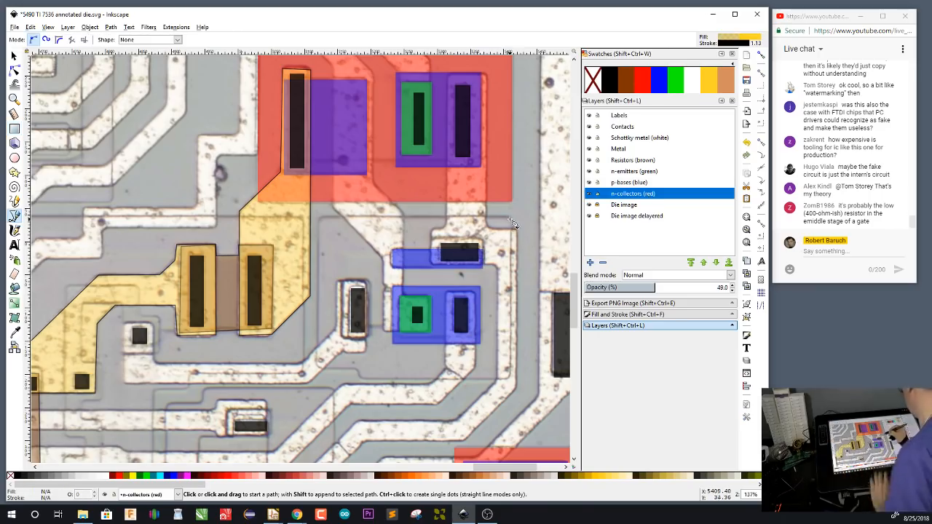
click(511, 219)
click(510, 378)
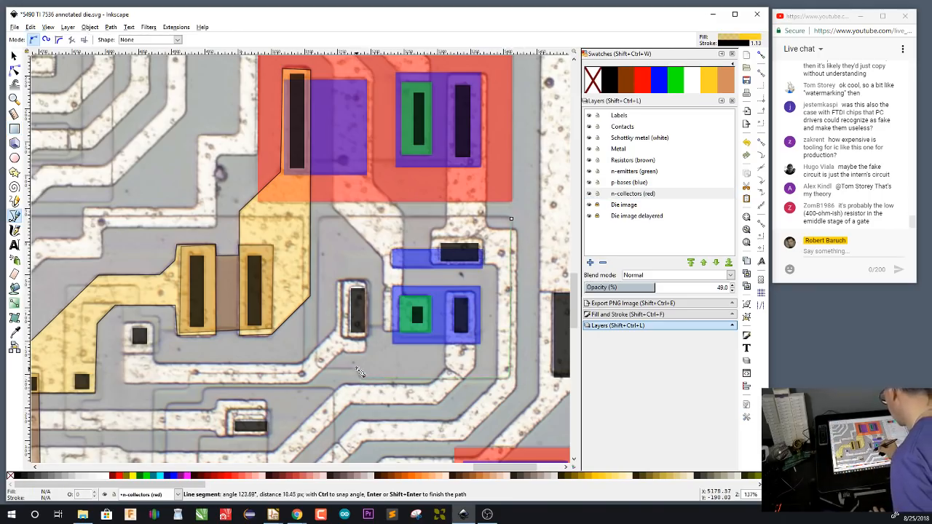
click(319, 377)
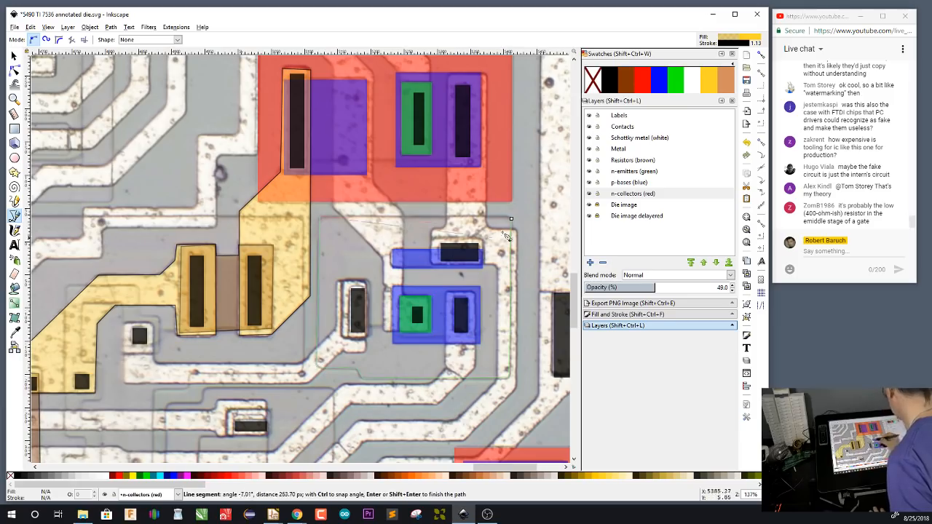
double_click(319, 218)
click(645, 85)
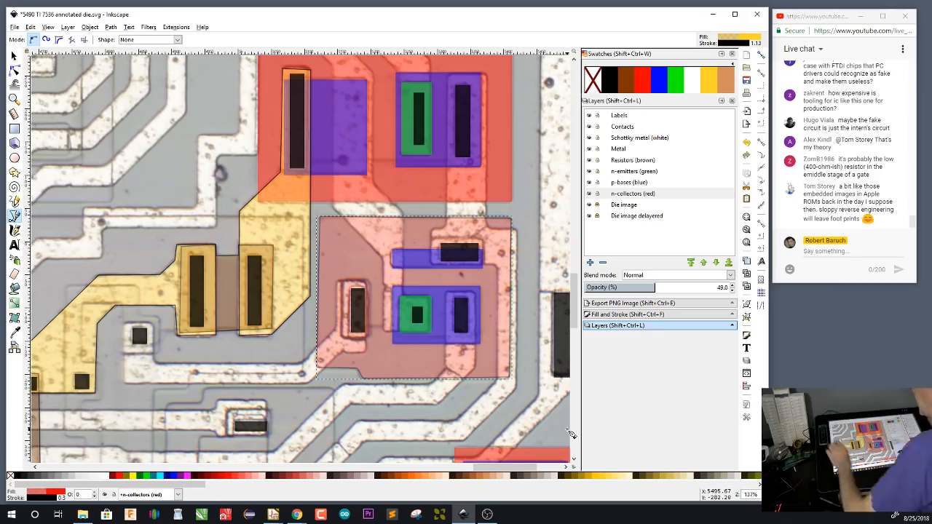
key(s)
key(Escape)
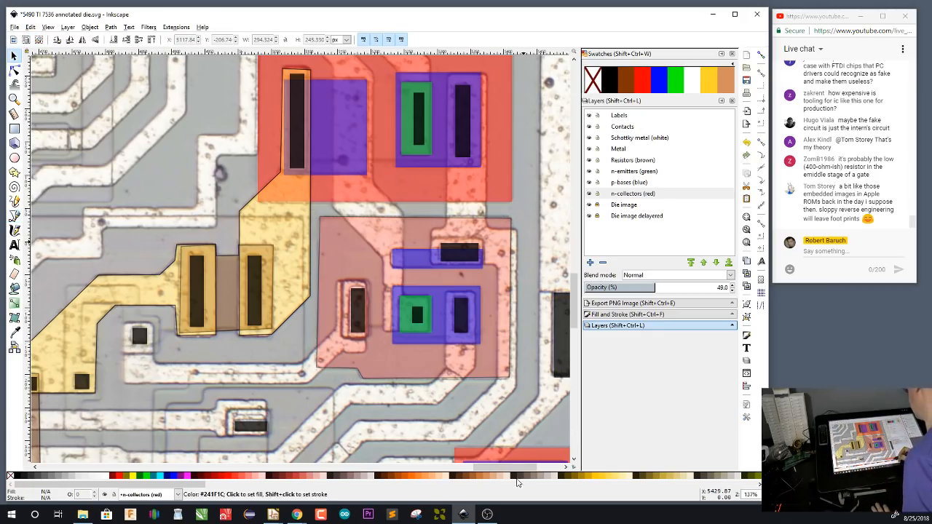
Examine the fill and stroke of the upper rectangular collector against those of the traced collector below it
click(501, 195)
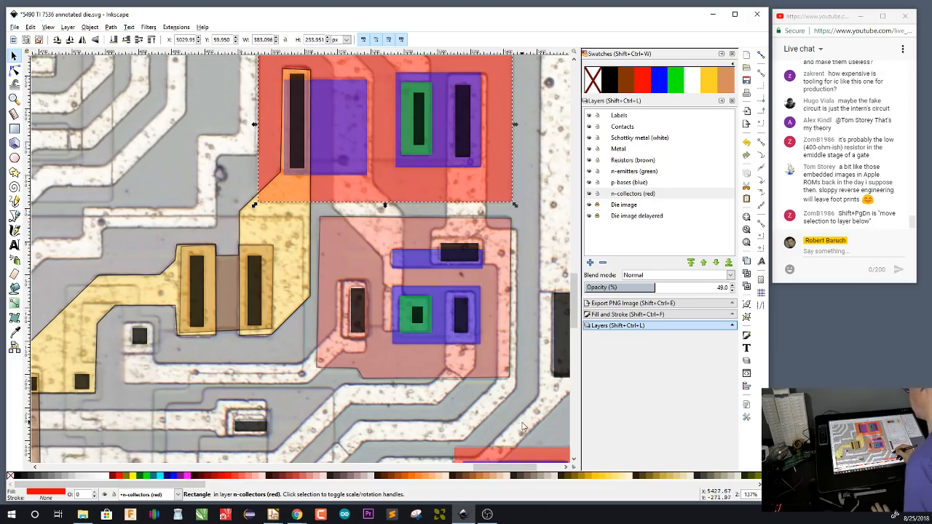
mouse_move(525, 413)
mouse_down()
mouse_move(520, 253)
mouse_move(521, 402)
mouse_up()
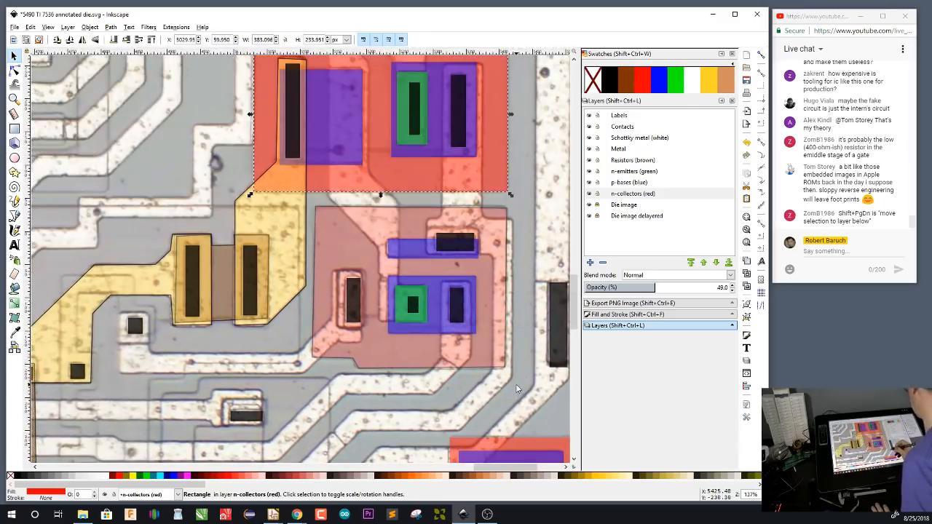
click(496, 347)
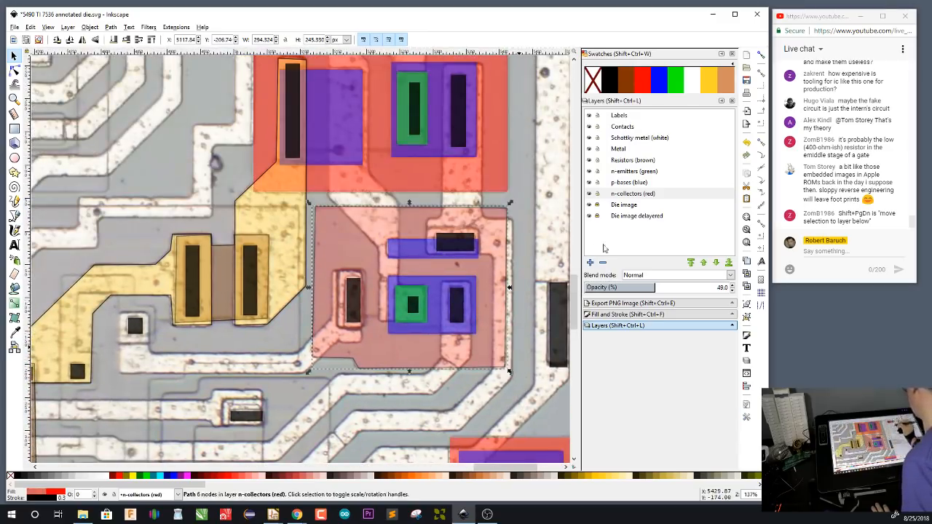
click(500, 181)
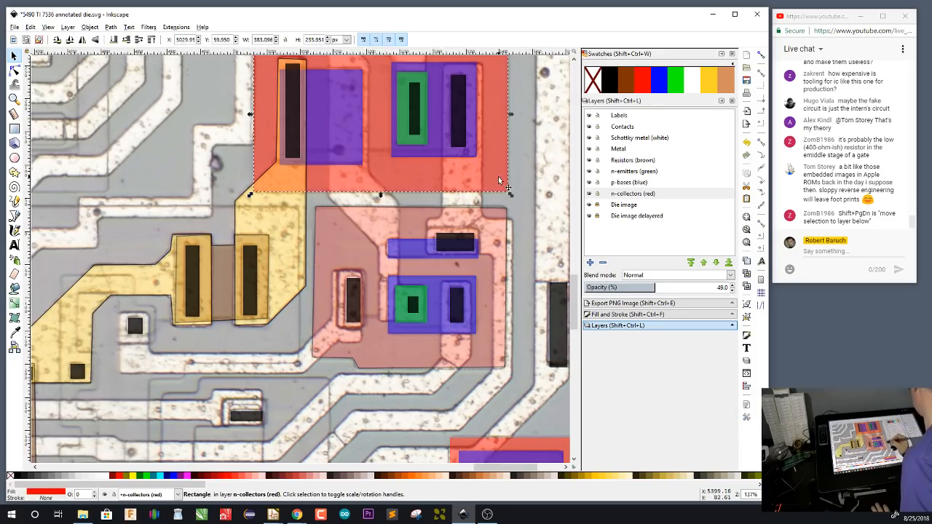
click(500, 364)
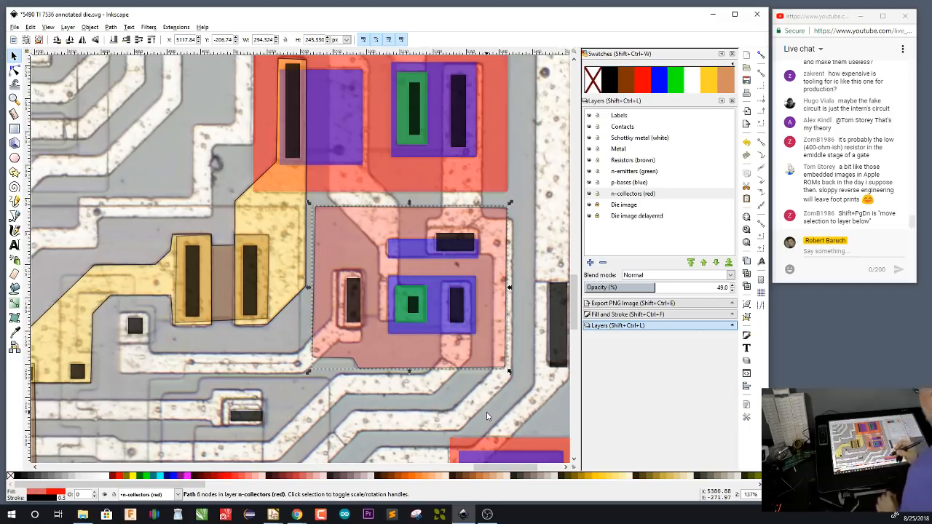
scroll(487, 416, down, 4)
key(Escape)
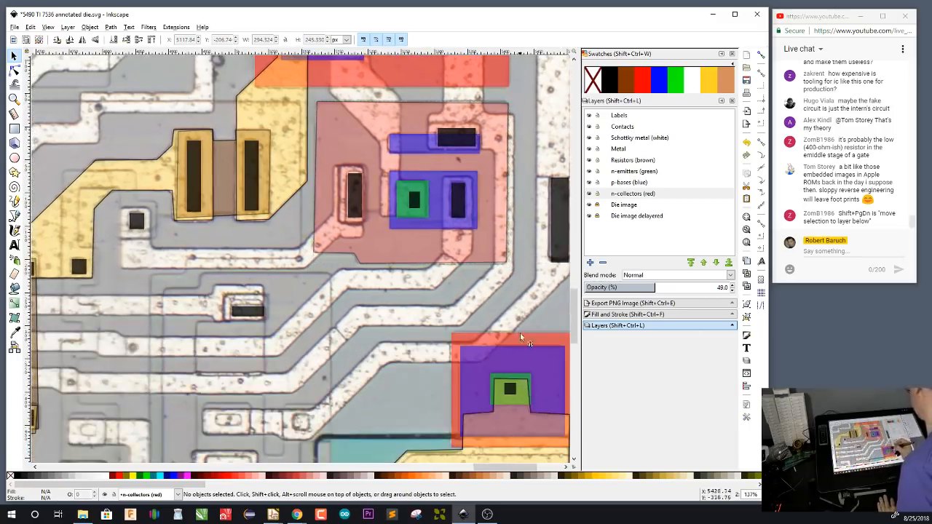
Look over the annotated transistors from the die's right side down to its lower edge and across the whole die
drag(522, 298, 489, 378)
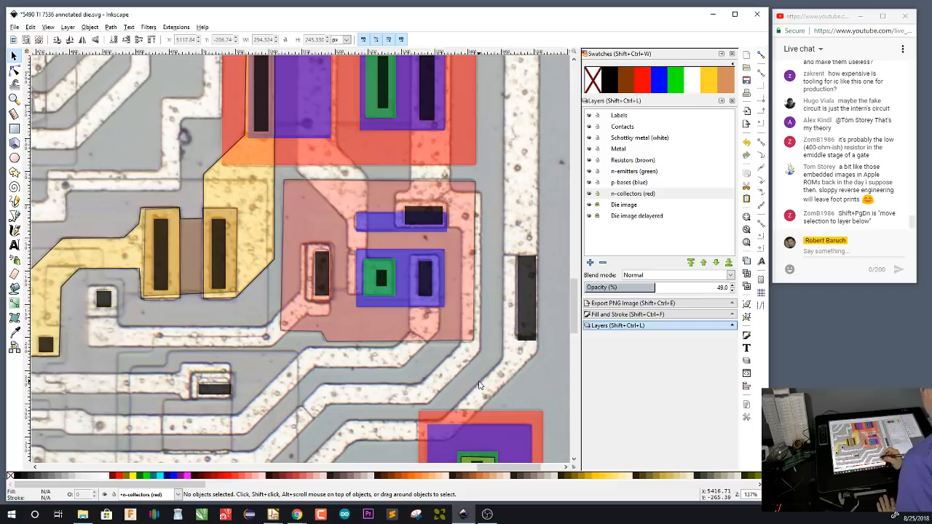
drag(390, 445, 506, 303)
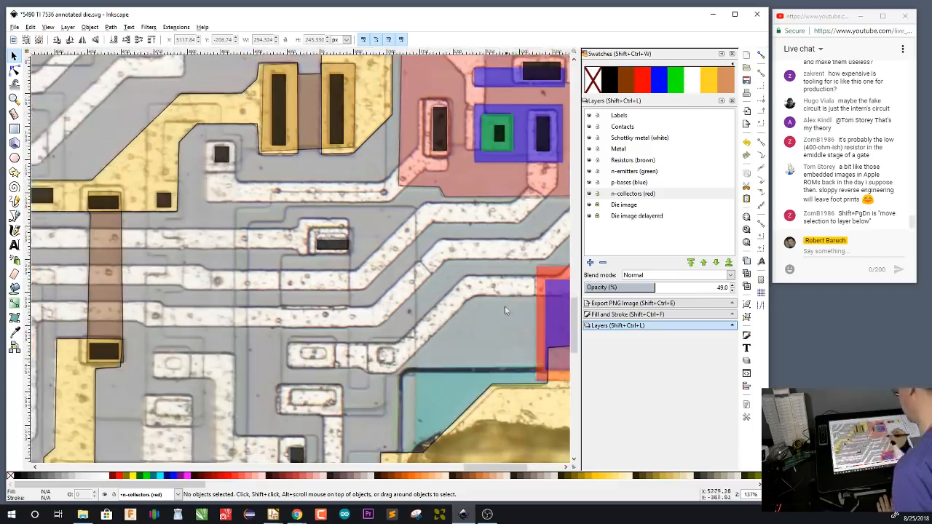
drag(478, 378, 511, 233)
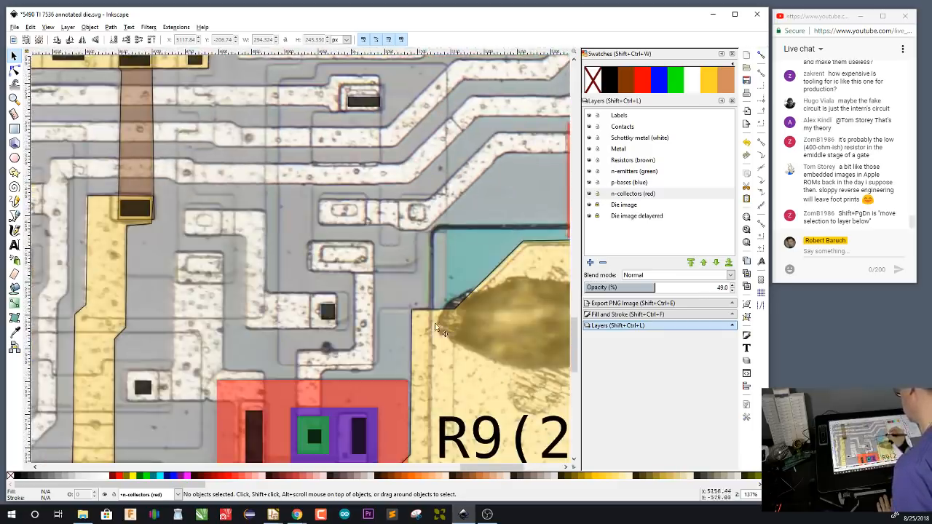
drag(344, 412, 564, 279)
drag(376, 385, 506, 205)
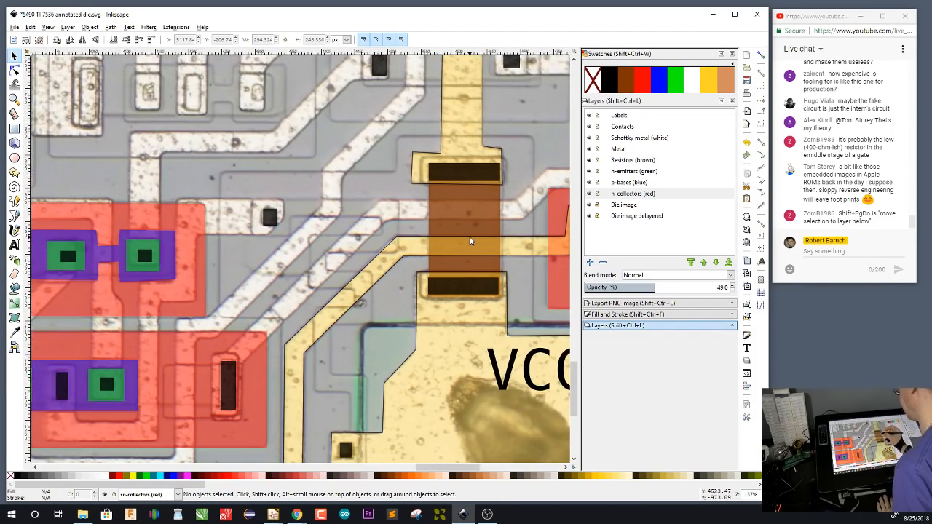
drag(281, 381, 541, 357)
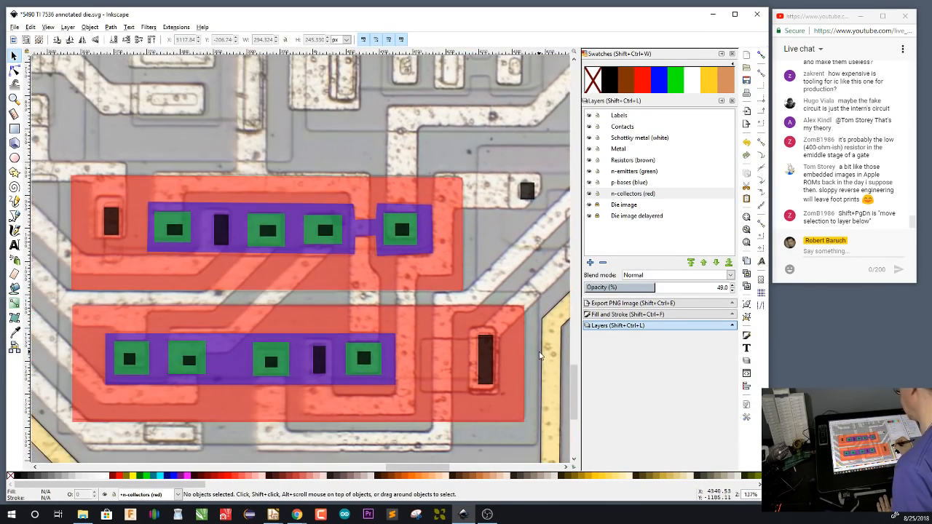
key(4)
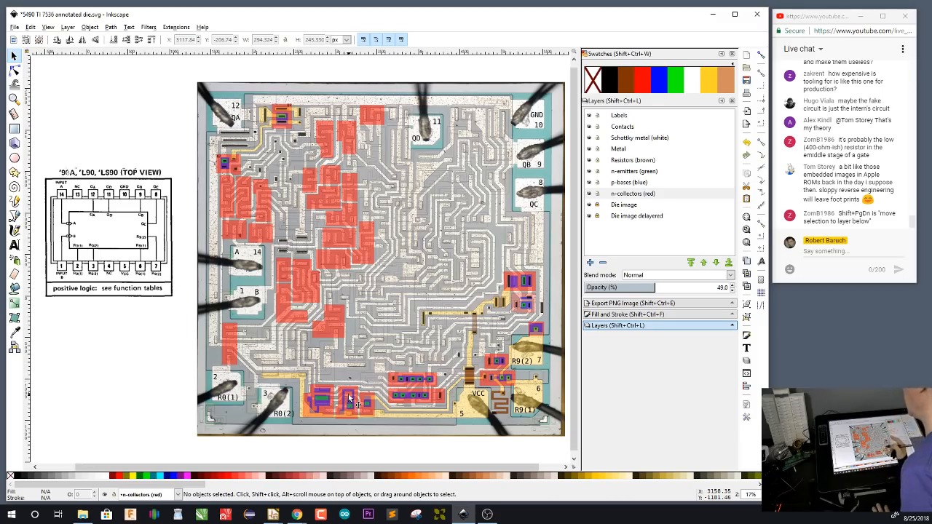
Unlock the Die image delayered layer, make it current, and import the logic diagram PNG into it as an embedded image at its file DPI
click(598, 216)
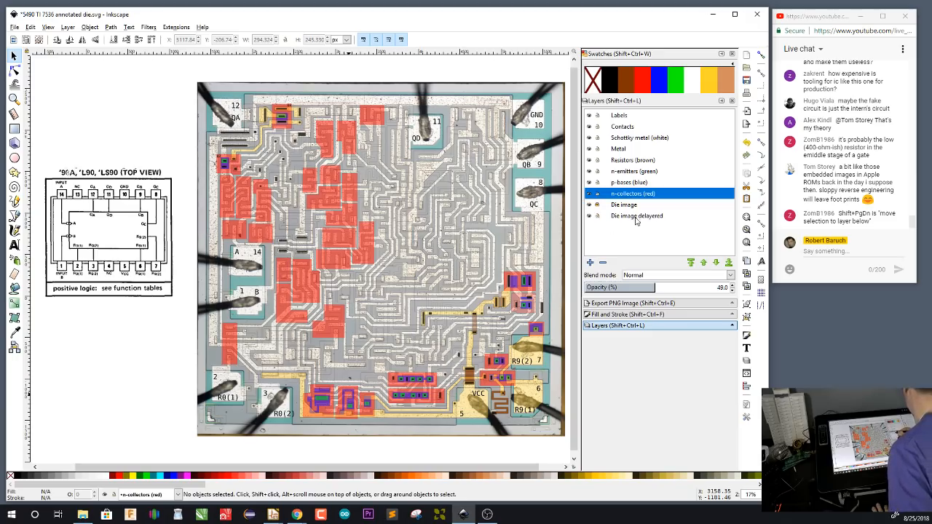
click(638, 220)
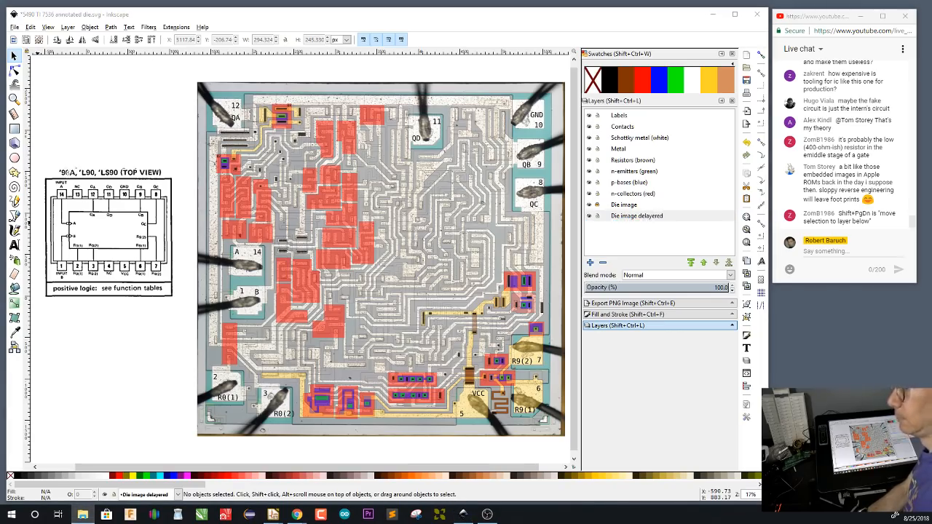
drag(130, 300, 100, 351)
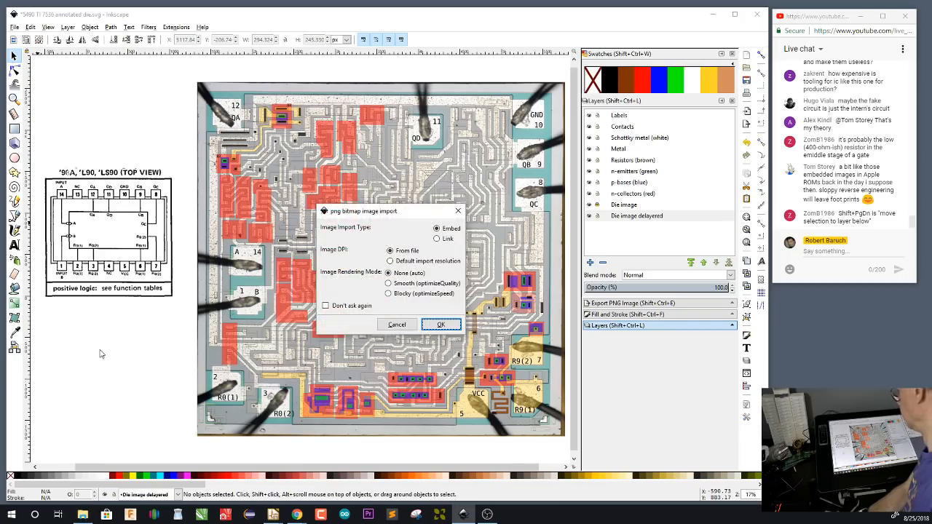
click(440, 325)
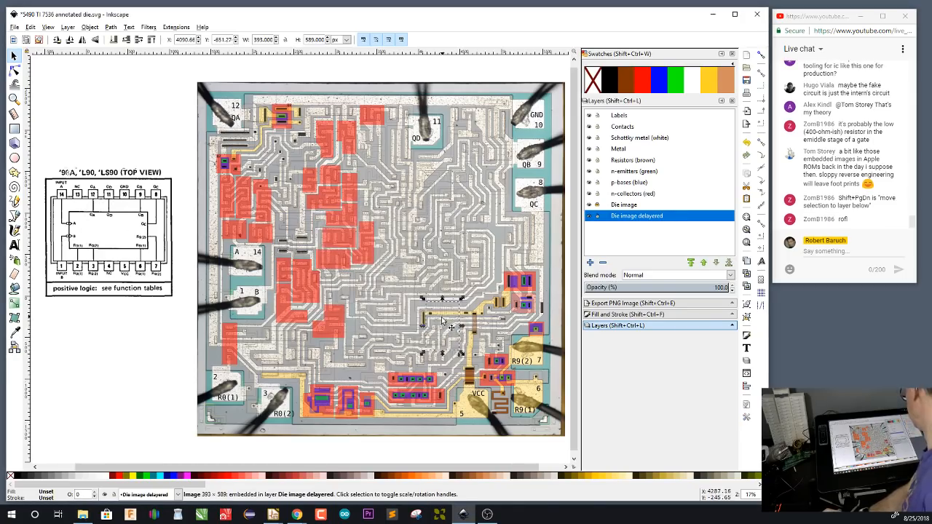
Place the imported logic diagram in the blank area beside the die and move the pinout diagram up to make room
drag(439, 324, 106, 351)
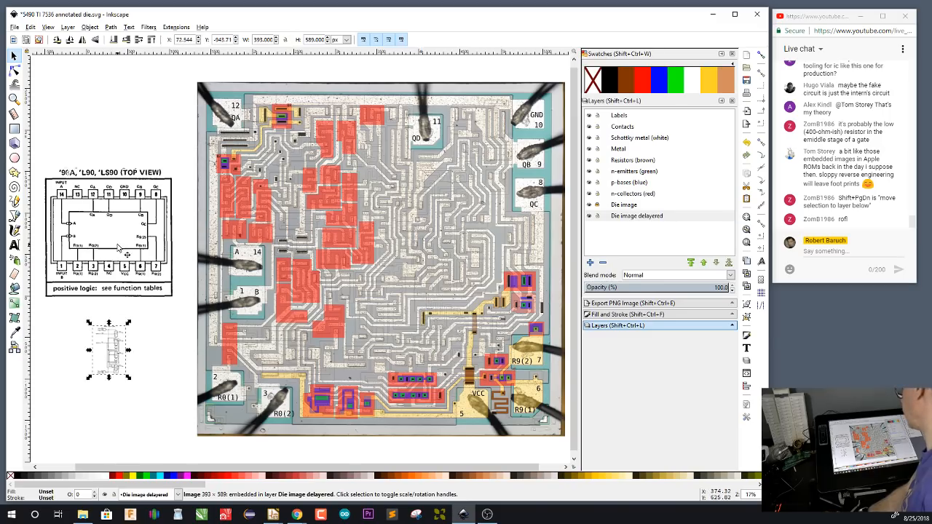
click(118, 246)
drag(108, 239, 128, 61)
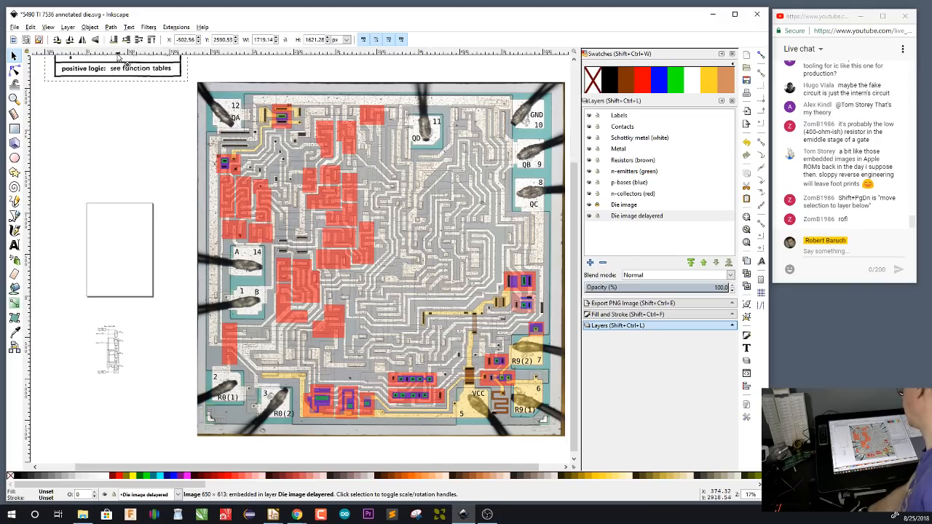
Enlarge the logic diagram to about 1744 by 2614 px beside the die and save the drawing
click(114, 352)
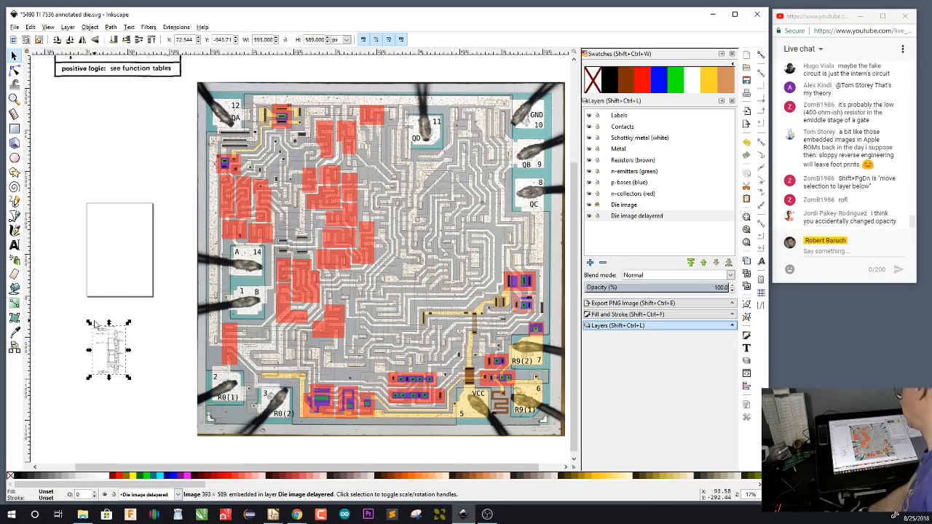
drag(88, 322, 39, 247)
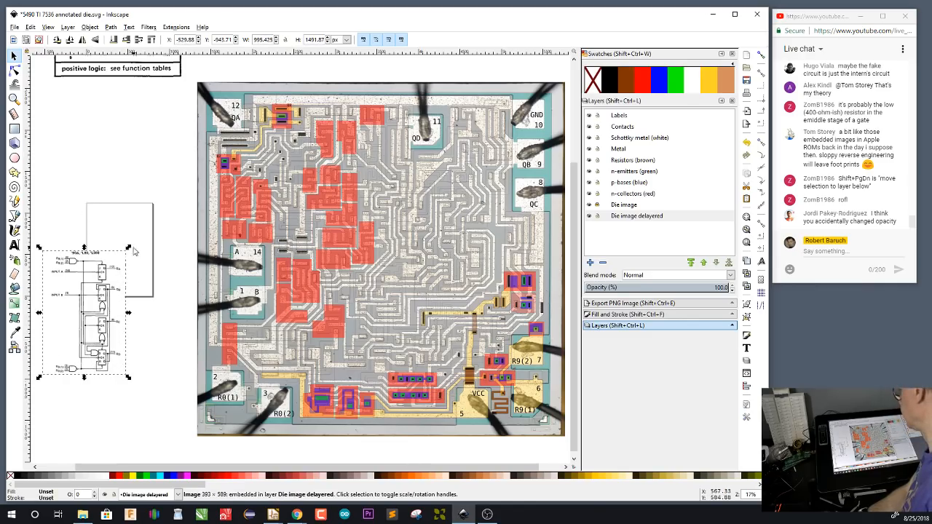
drag(129, 248, 190, 106)
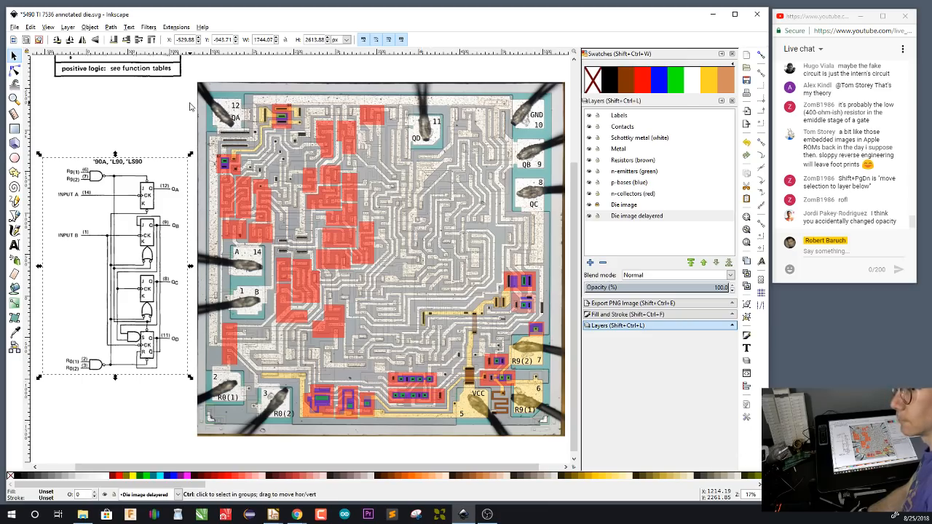
scroll(73, 255, up, 1)
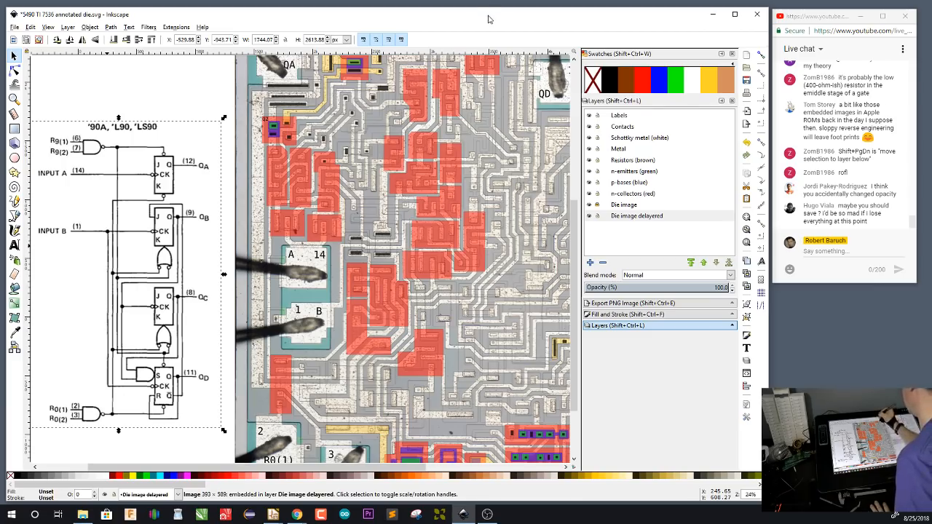
key(ctrl+s)
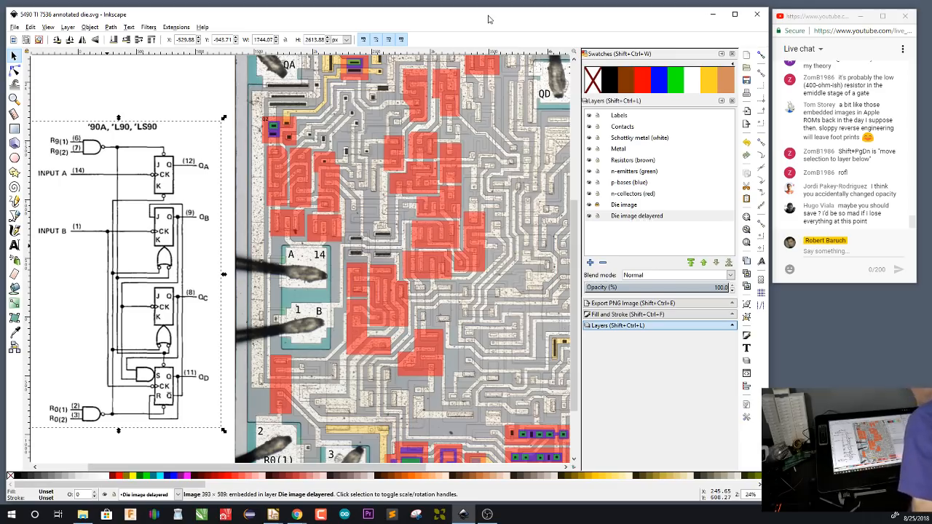
Examine the logic diagram's reset gate inputs and the die structures around the R9(1) and R9(2) pads, including the small contact above pad 6
drag(330, 209, 390, 188)
key(Escape)
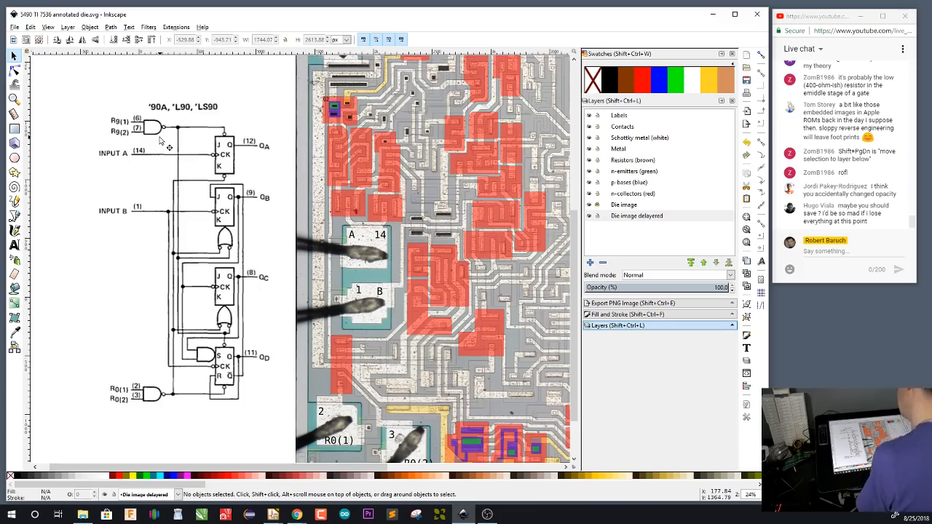
drag(486, 379, 137, 267)
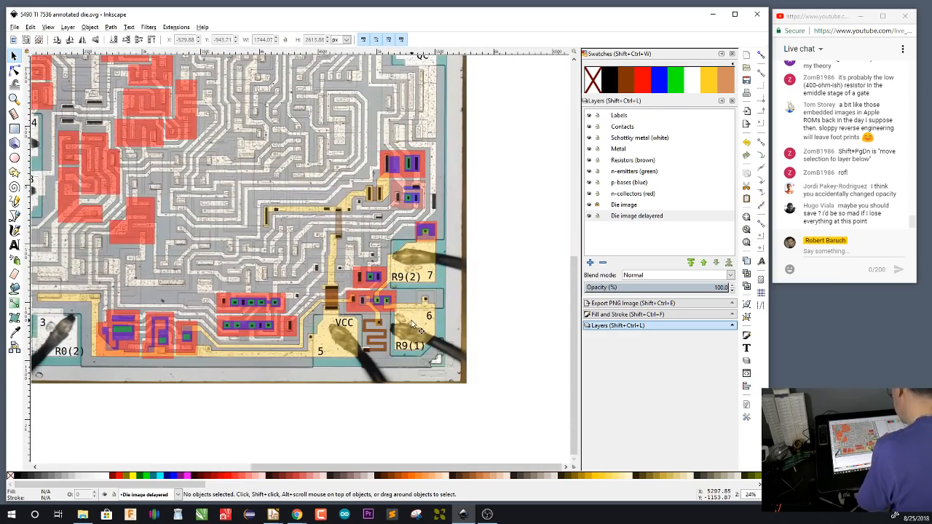
scroll(413, 325, up, 2)
scroll(413, 325, up, 1)
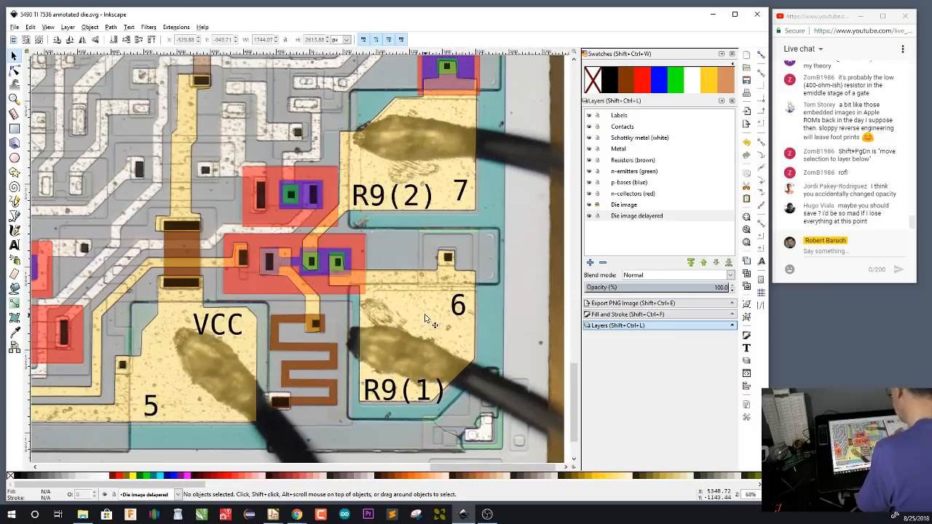
scroll(437, 335, up, 1)
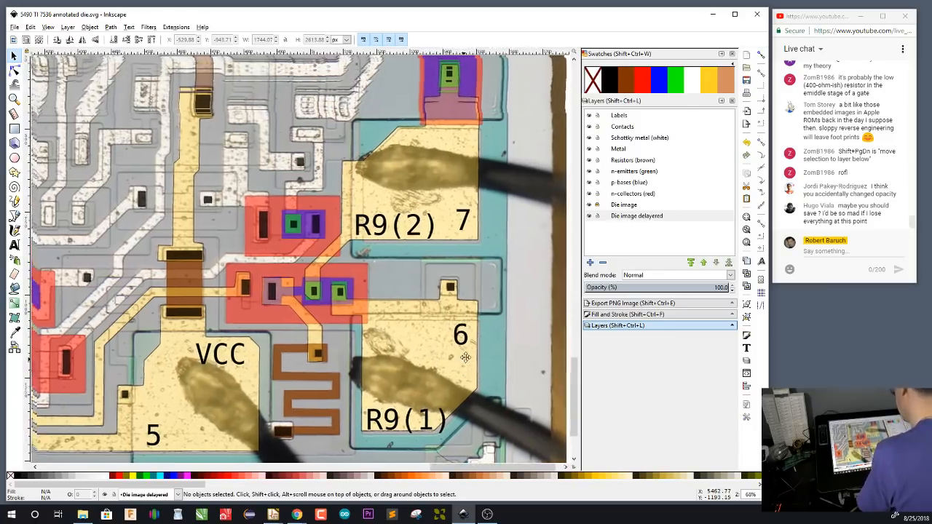
scroll(496, 337, up, 1)
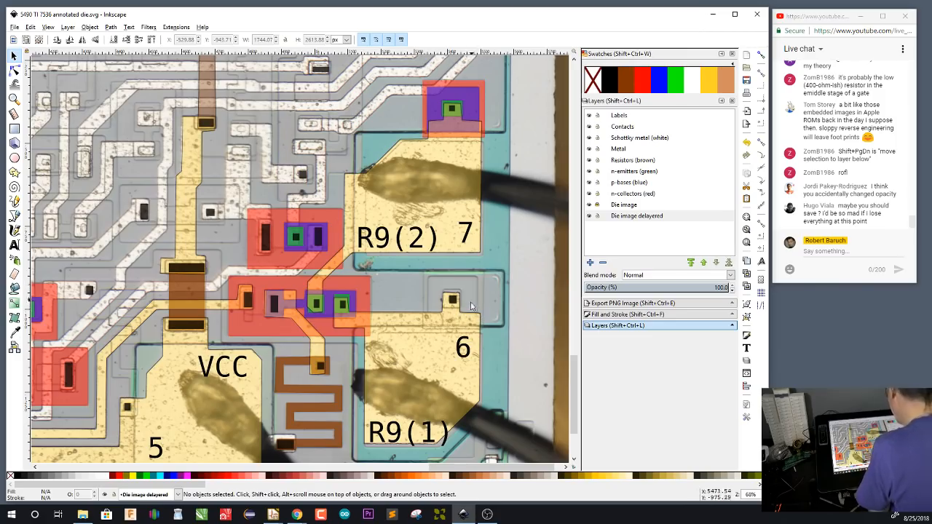
scroll(468, 307, up, 4)
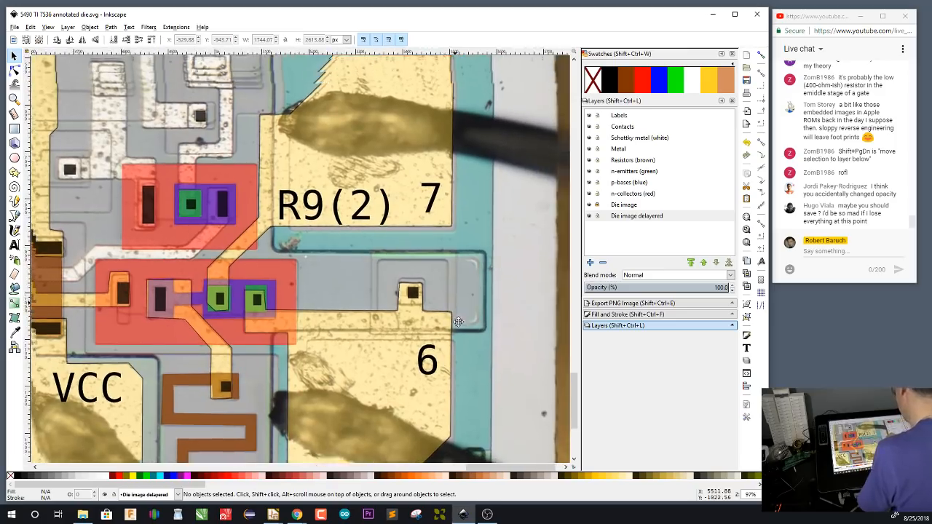
drag(458, 321, 460, 326)
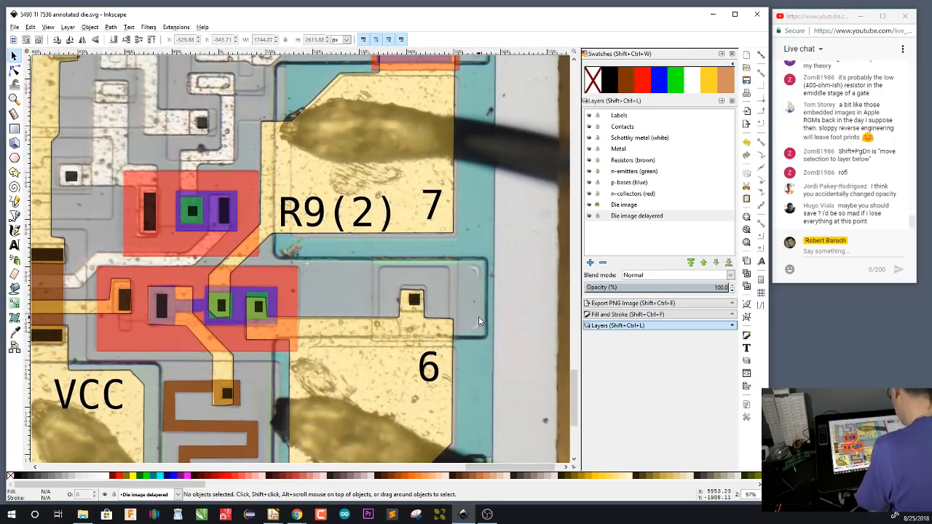
drag(477, 326, 478, 337)
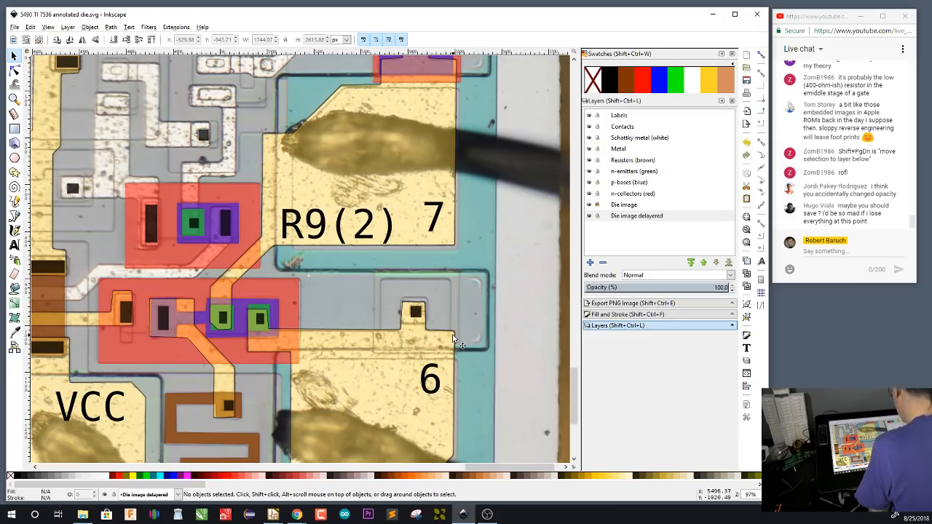
mouse_move(507, 261)
mouse_down()
mouse_move(508, 331)
mouse_move(509, 276)
mouse_up()
On the n-emitters (green) layer, draw a rectangle about 54 by 58 px around the small contact above pad 6 and fill it green
click(634, 173)
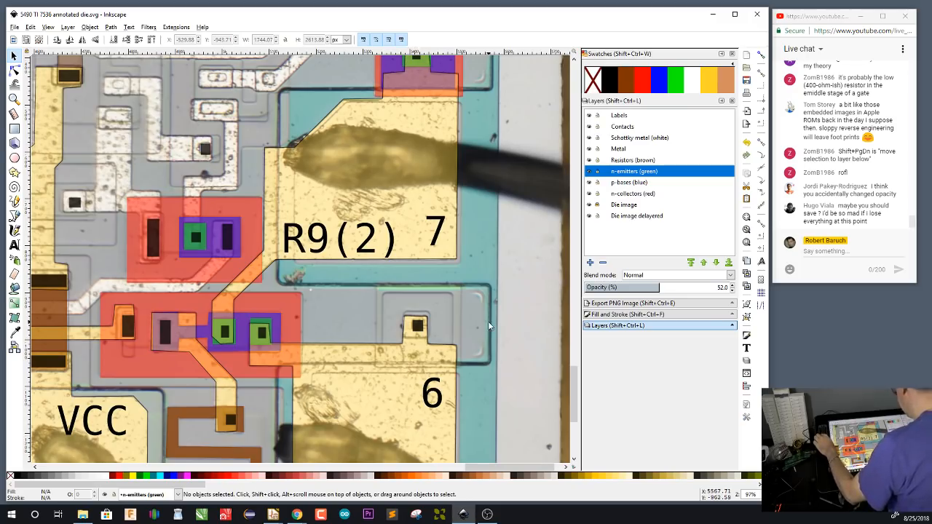
key(r)
drag(404, 312, 430, 338)
click(676, 80)
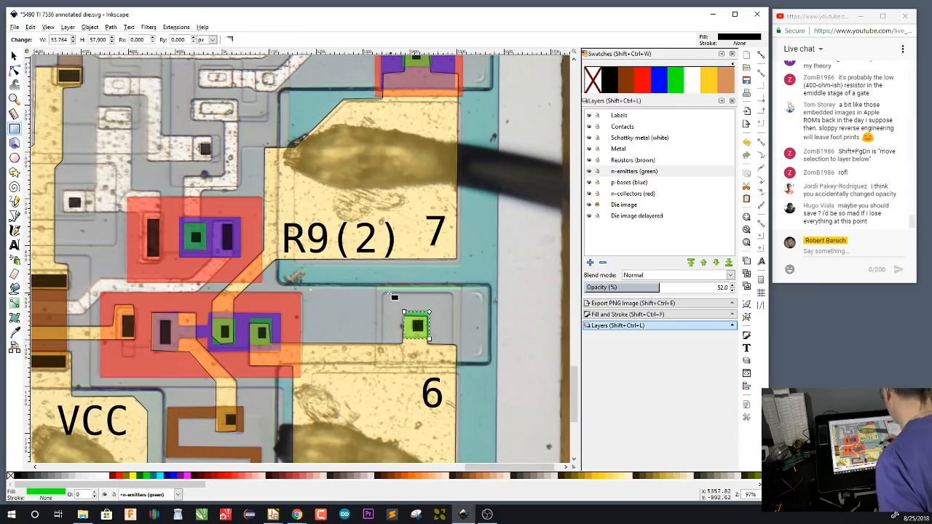
On the p-bases (blue) layer, draw a rectangle about 149 by 140 px around the emitter above pad 6 and fill it blue
key(ctrl+Page_Down)
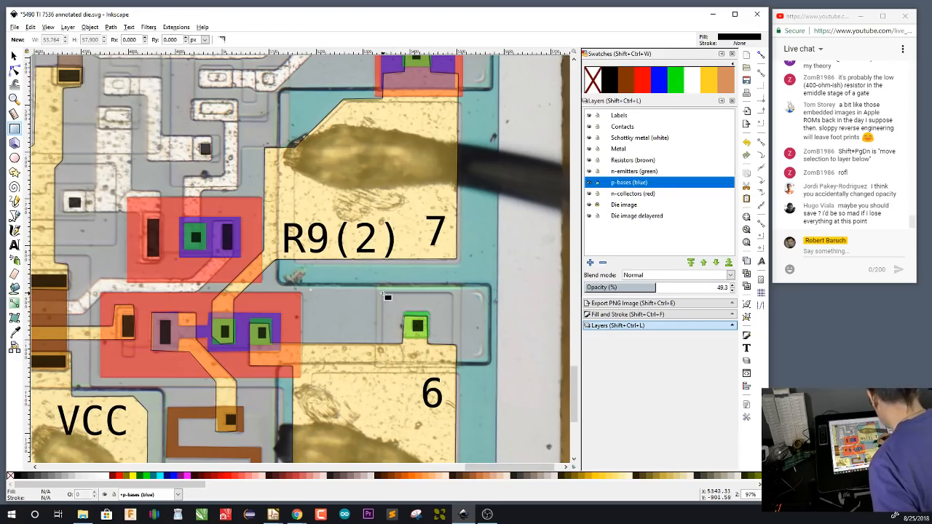
drag(383, 292, 455, 361)
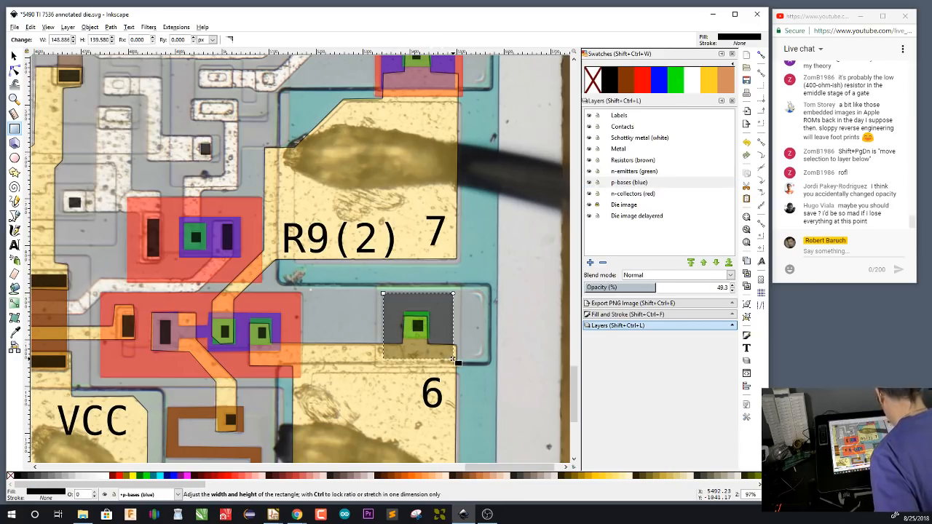
click(658, 80)
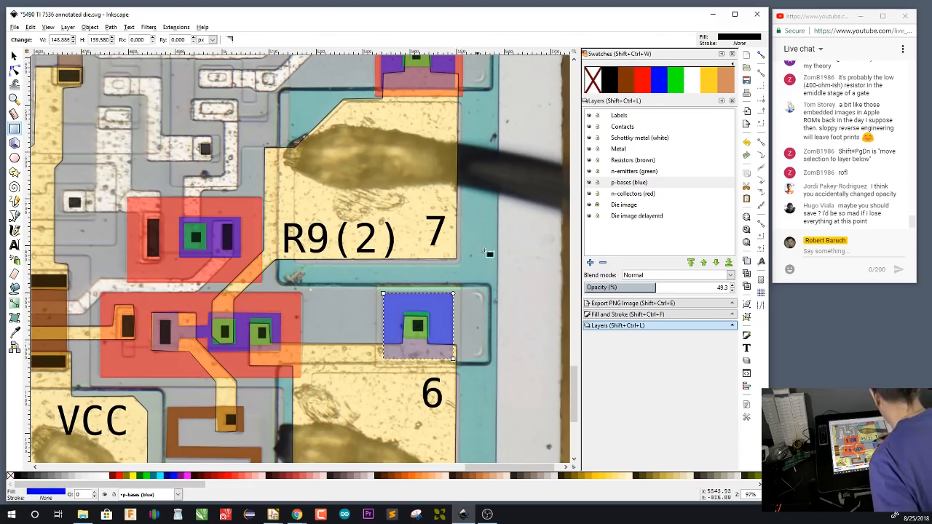
On the n-collectors (red) layer, draw a rectangle about 181 by 180 px around the base above pad 6 and fill it red
key(ctrl+Page_Down)
drag(378, 285, 460, 368)
click(641, 87)
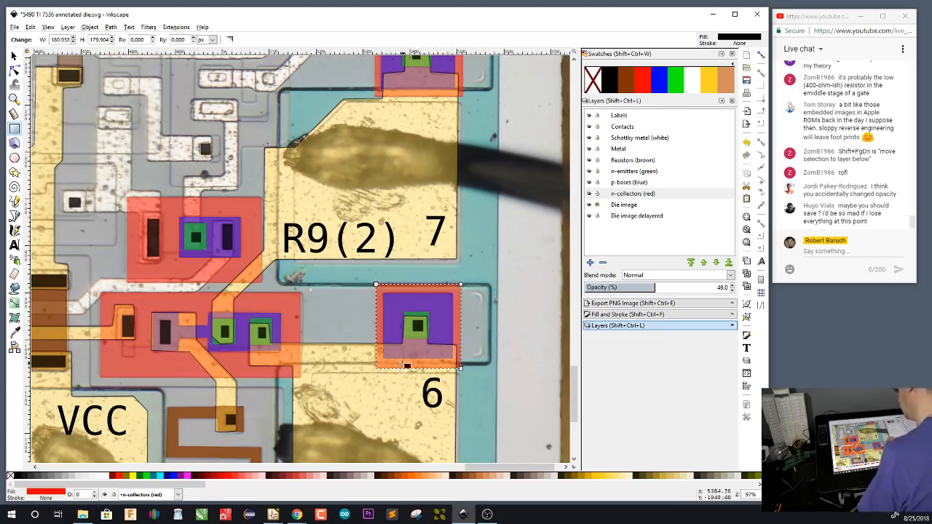
drag(402, 362, 475, 369)
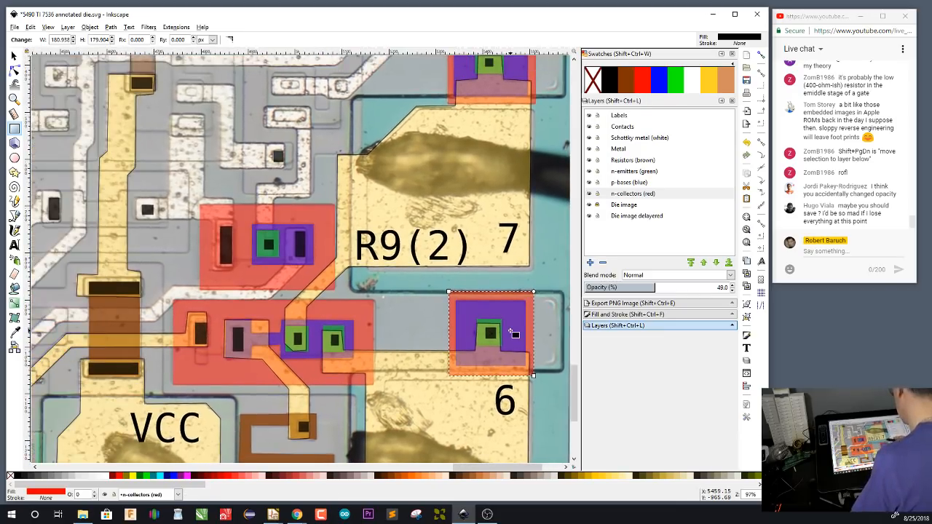
scroll(513, 262, up, 2)
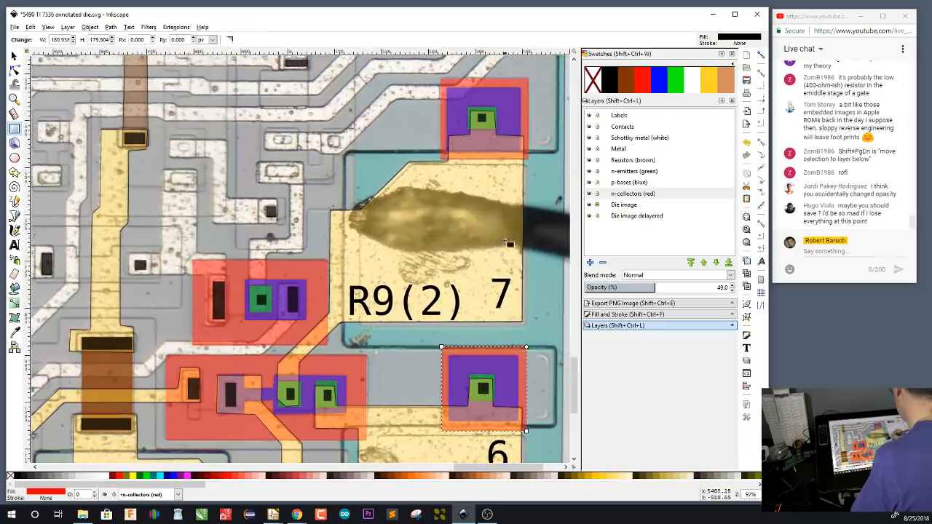
scroll(495, 159, down, 5)
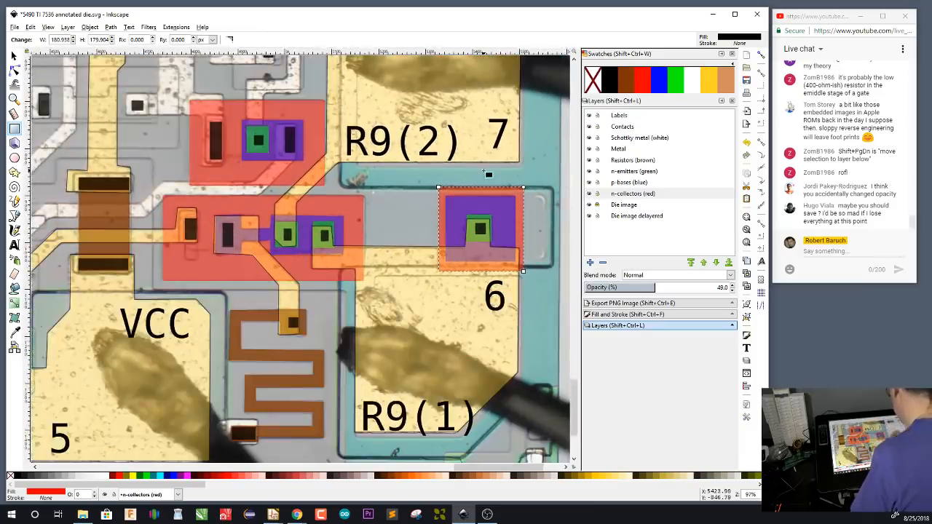
scroll(505, 214, up, 3)
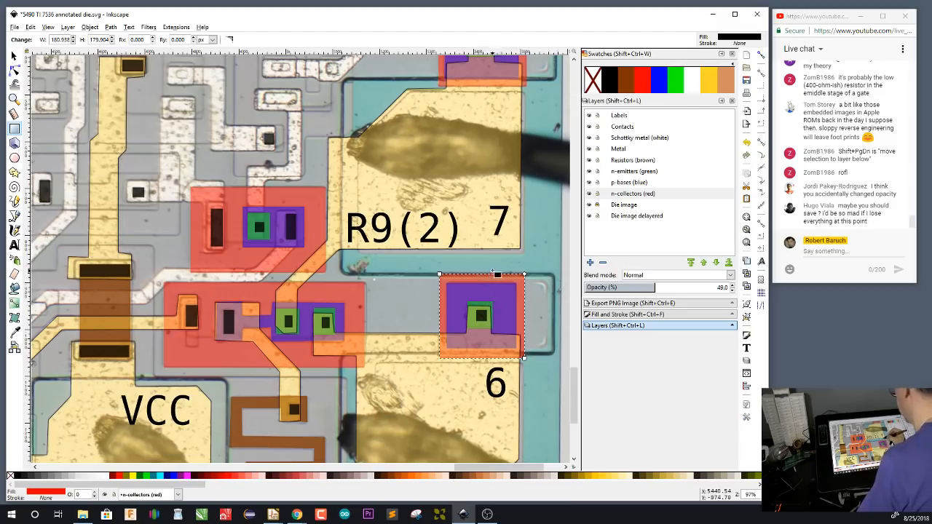
Duplicate the R9(2) label onto the double-emitter transistor beside the pads and change the copy's text to Q3
drag(339, 365, 442, 346)
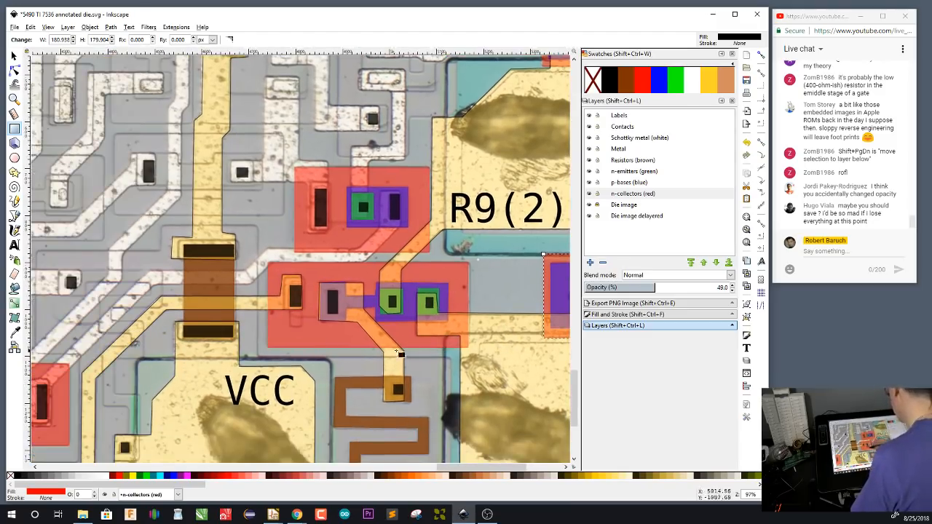
key(s)
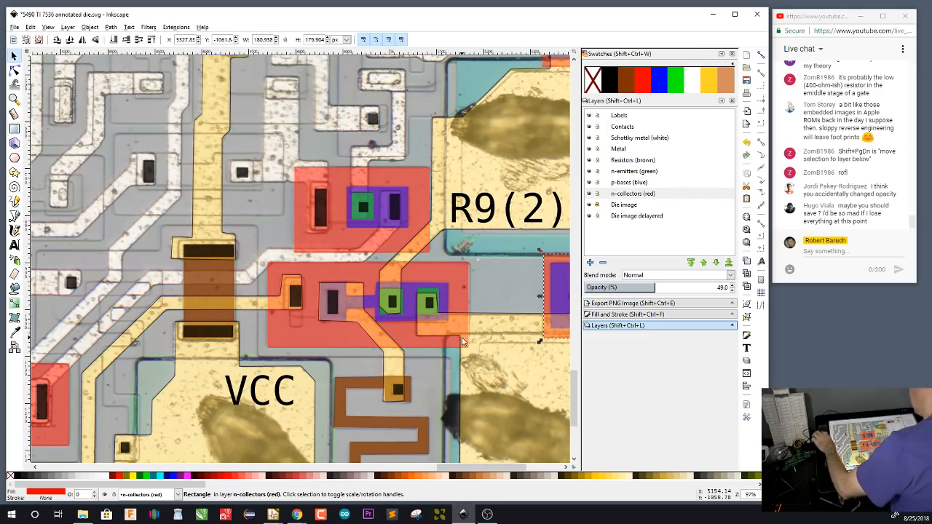
click(494, 211)
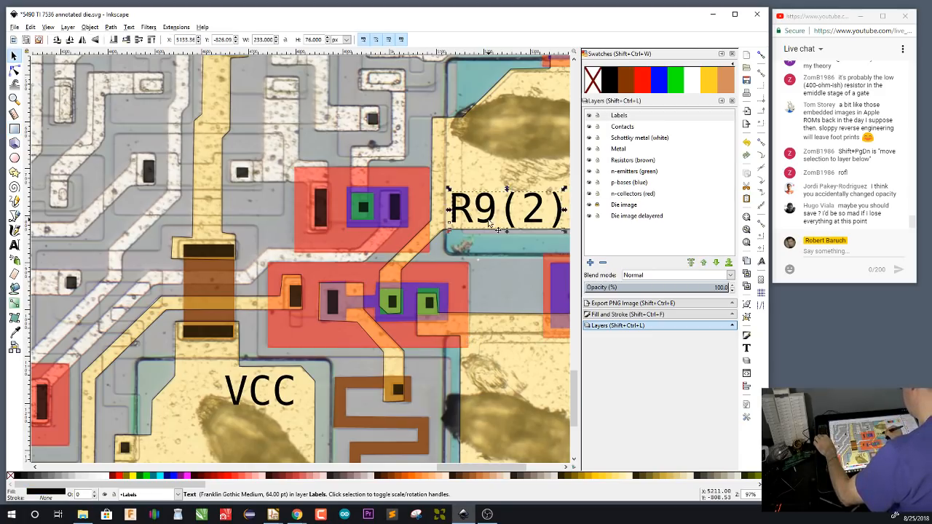
key(ctrl+c)
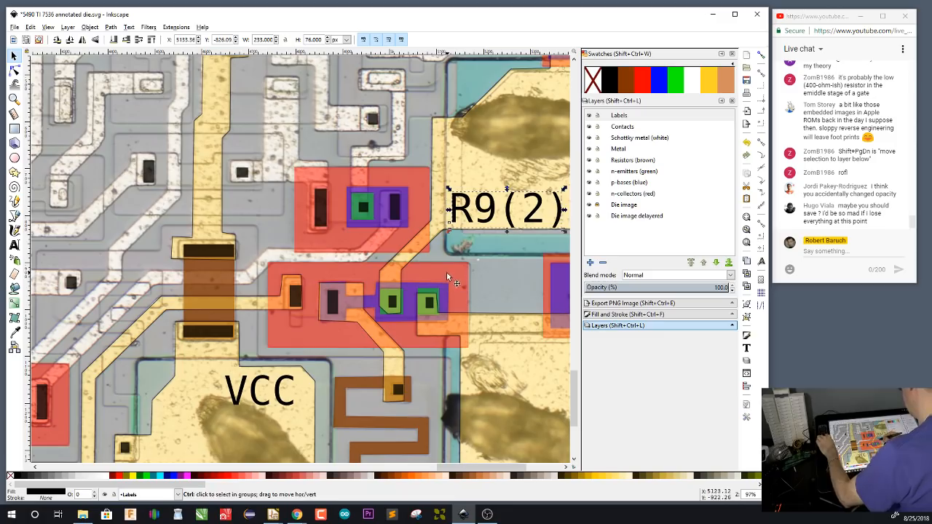
key(ctrl+v)
key(t)
key(BackSpace)
key(BackSpace)
key(BackSpace)
key(BackSpace)
key(BackSpace)
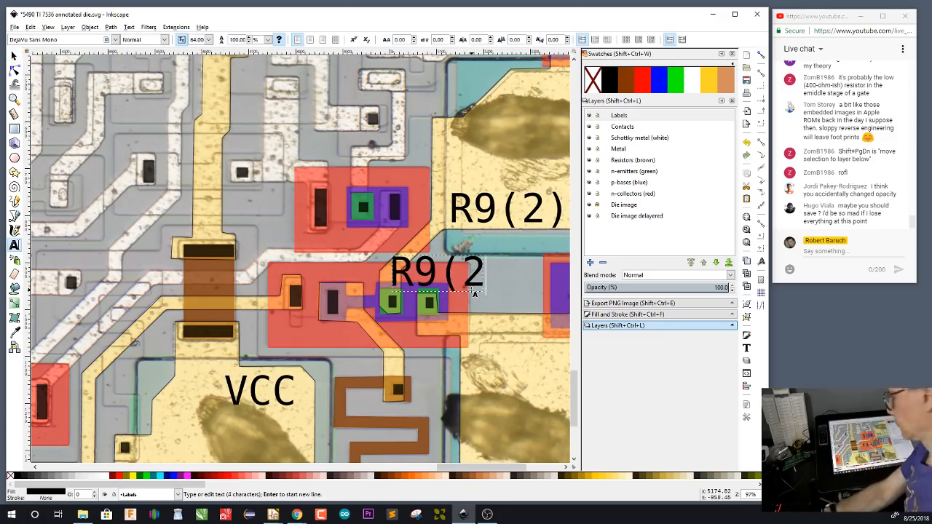
text(Q3)
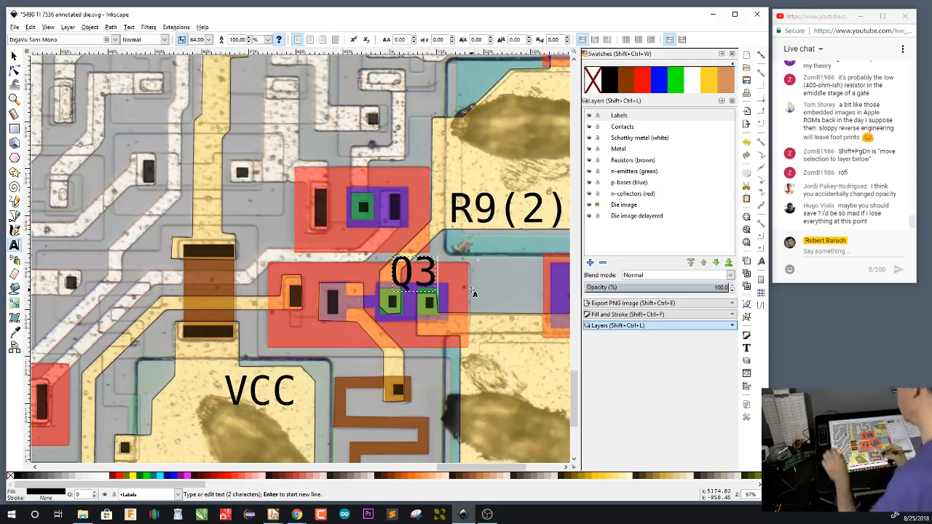
key(F1)
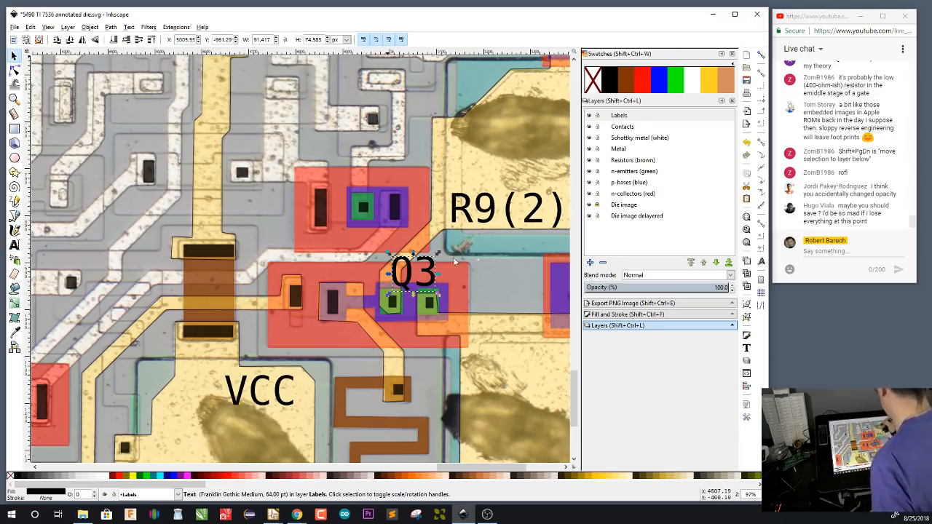
Set the Q3 label's font size to 40 and move it to the upper-right corner of the double-emitter transistor's collector region
click(434, 281)
key(F8)
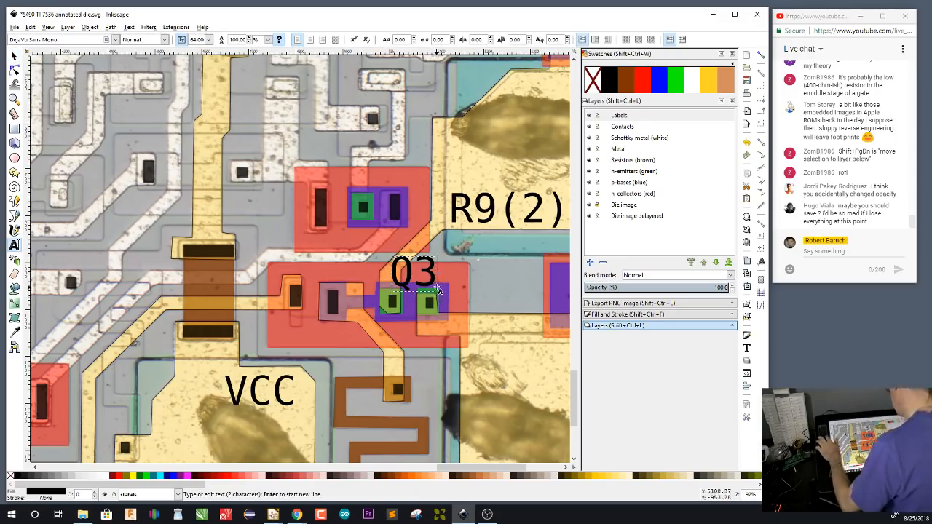
drag(438, 273, 395, 272)
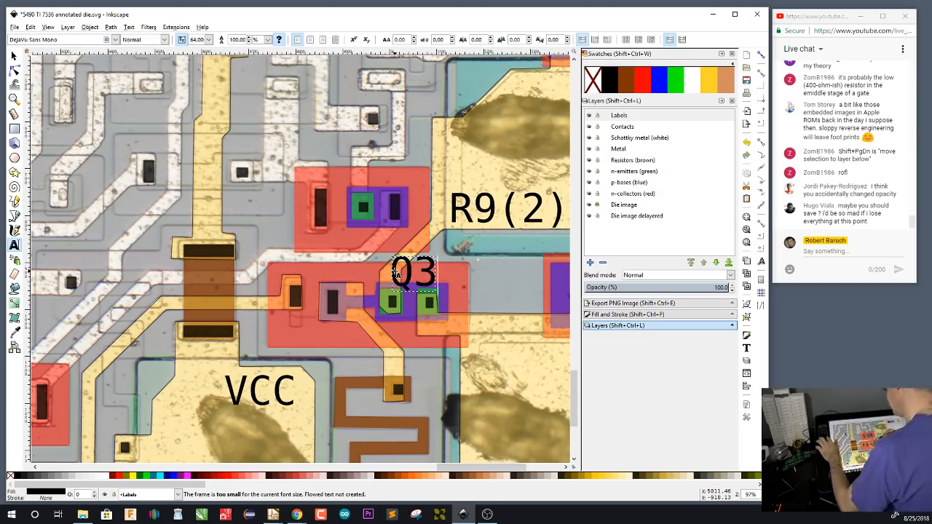
double_click(430, 272)
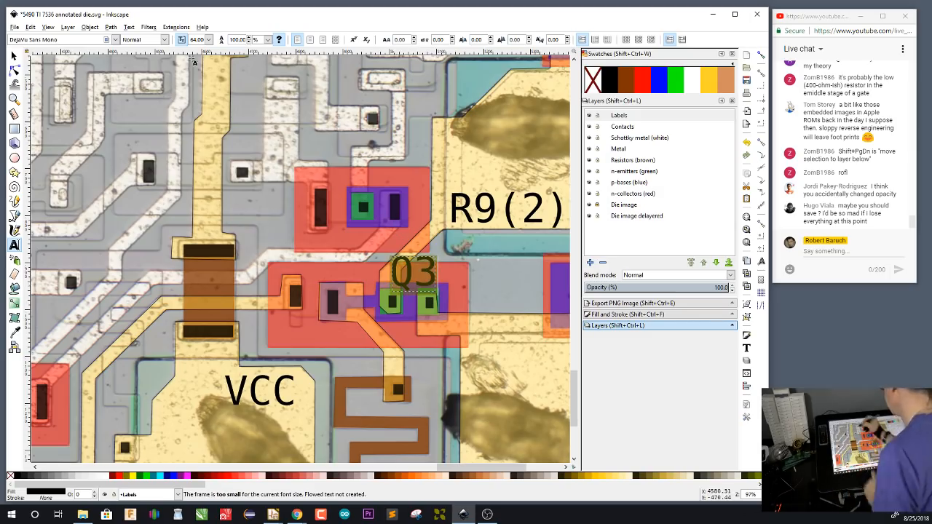
click(209, 40)
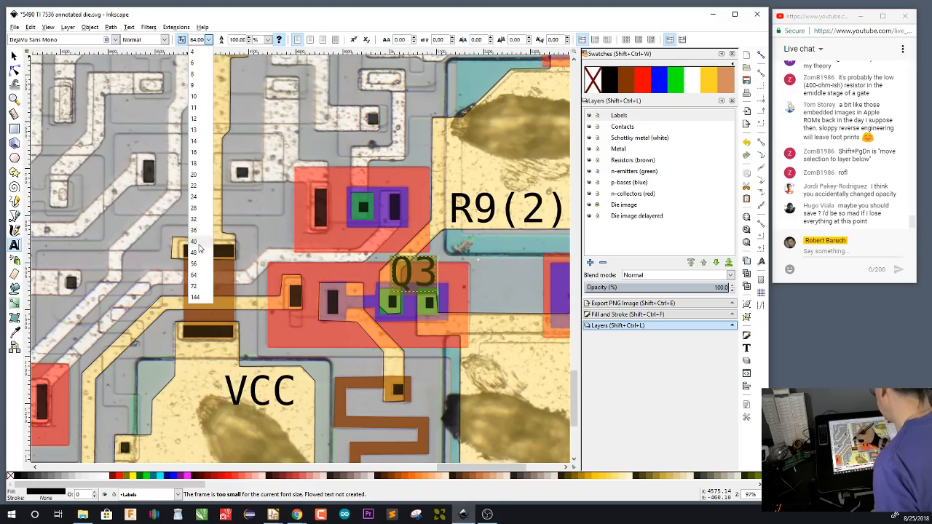
click(198, 241)
key(F1)
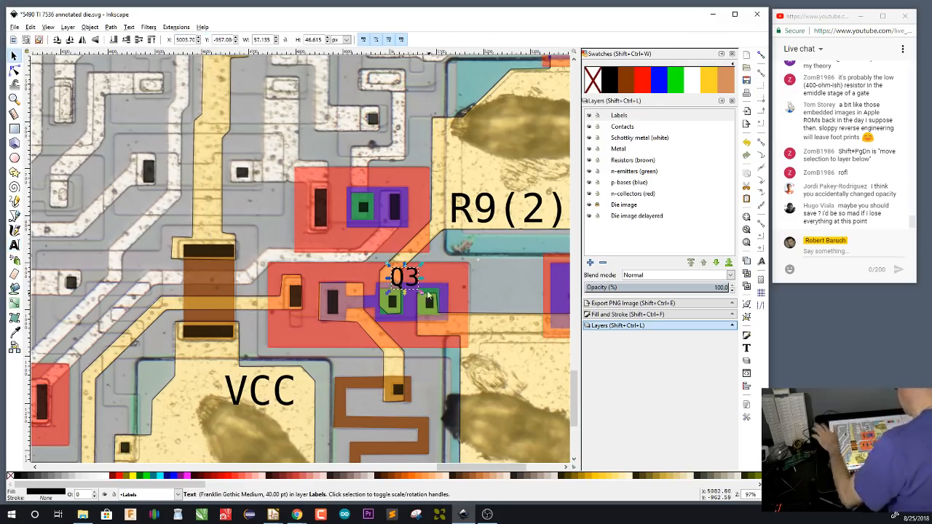
drag(416, 278, 462, 278)
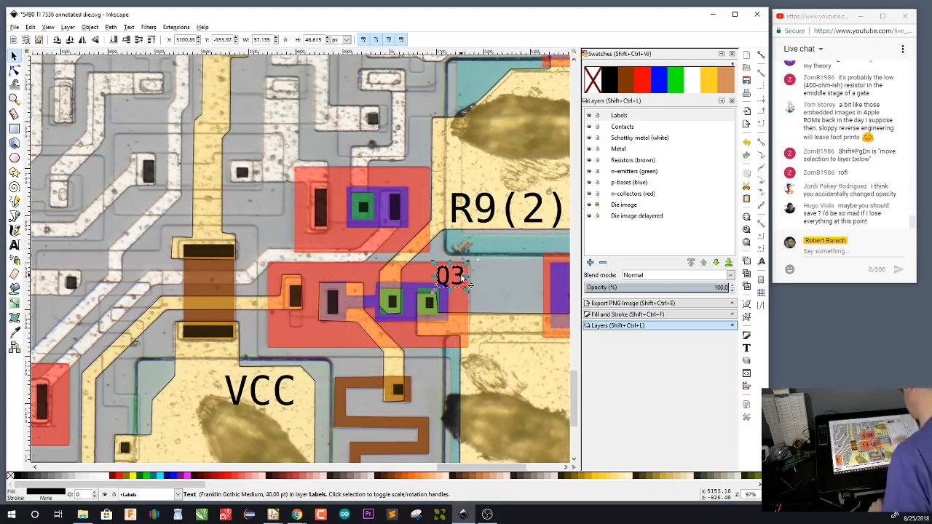
Place a copy of the Q3 label on the serpentine resistor beside the VCC pad, change its text to R1, and save the drawing
scroll(484, 277, down, 4)
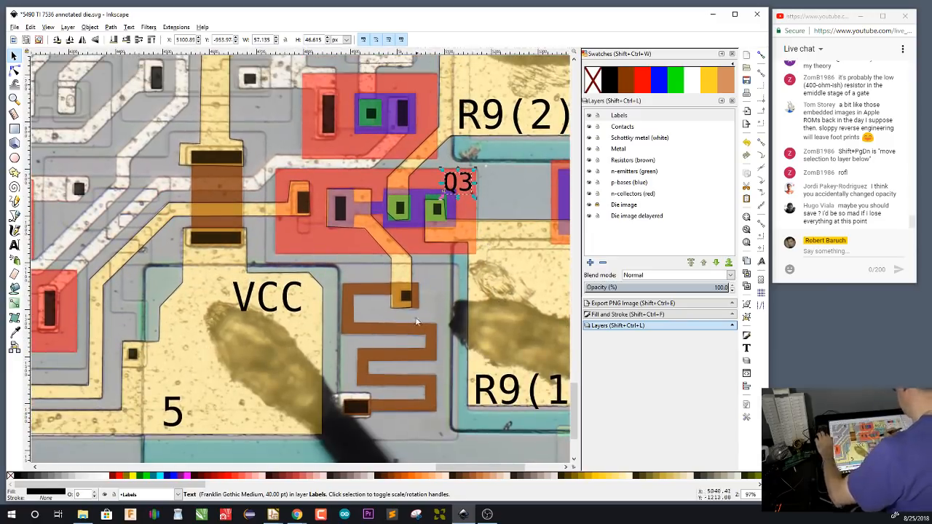
key(ctrl+v)
double_click(419, 340)
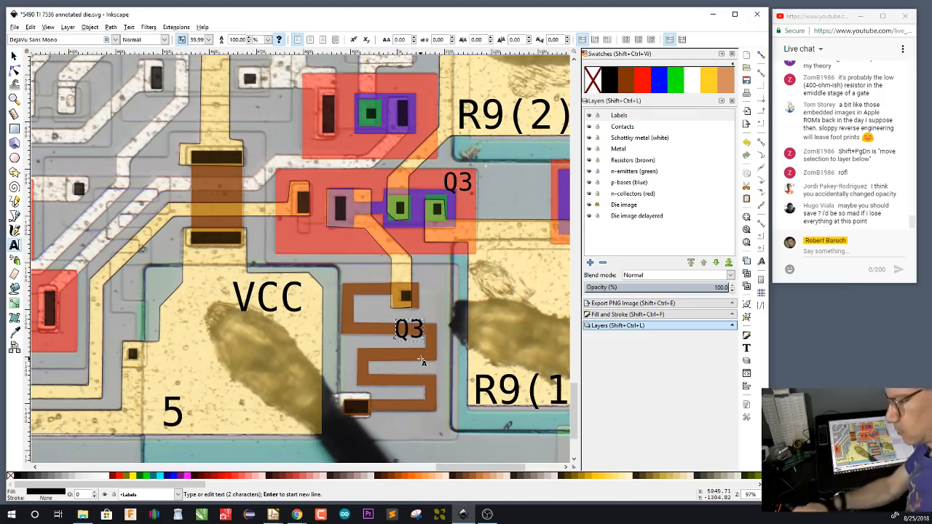
key(BackSpace)
key(BackSpace)
text(R1)
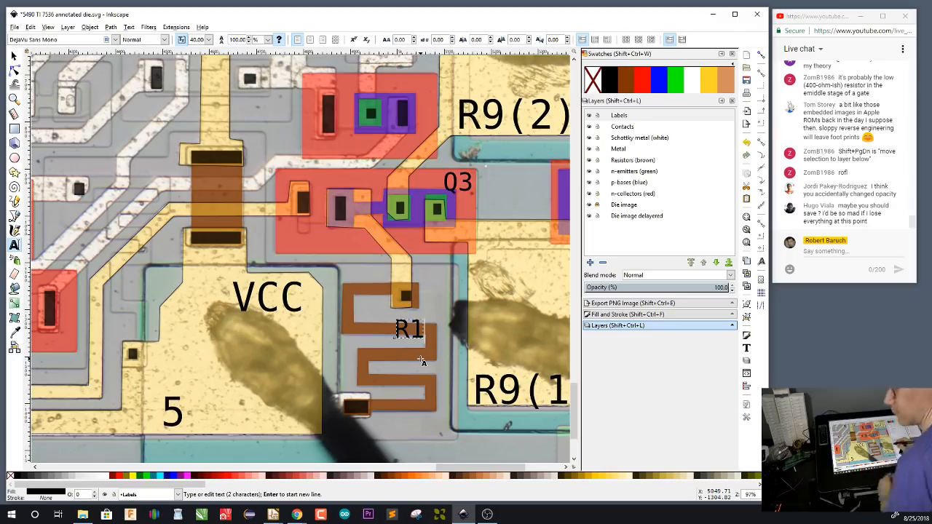
key(ctrl+s)
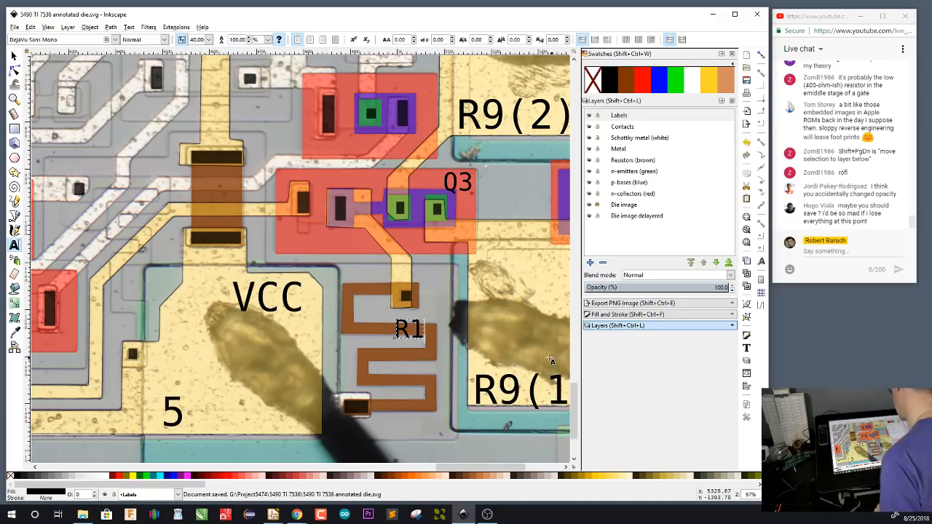
Examine the structure above pad 6 with the n-collectors, p-bases and n-emitters layers temporarily hidden, and restore those layers
drag(429, 314, 444, 357)
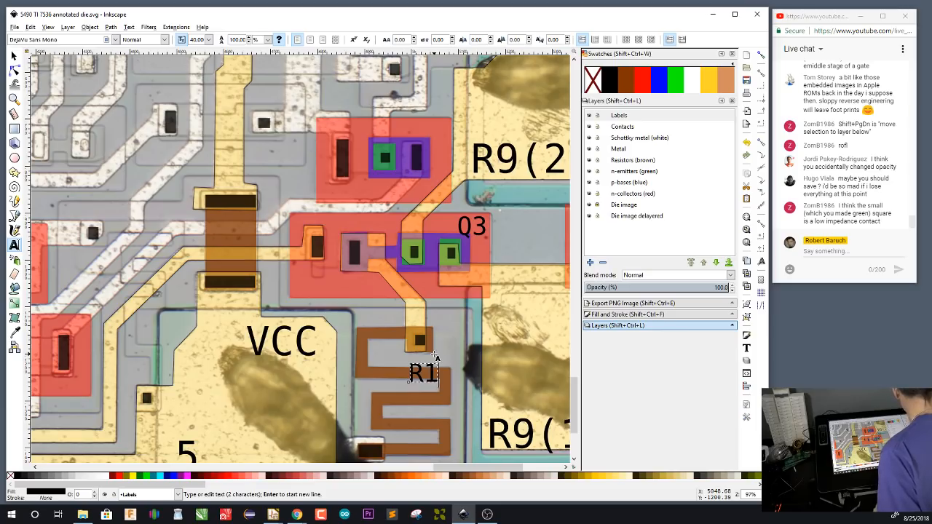
scroll(433, 353, right, 6)
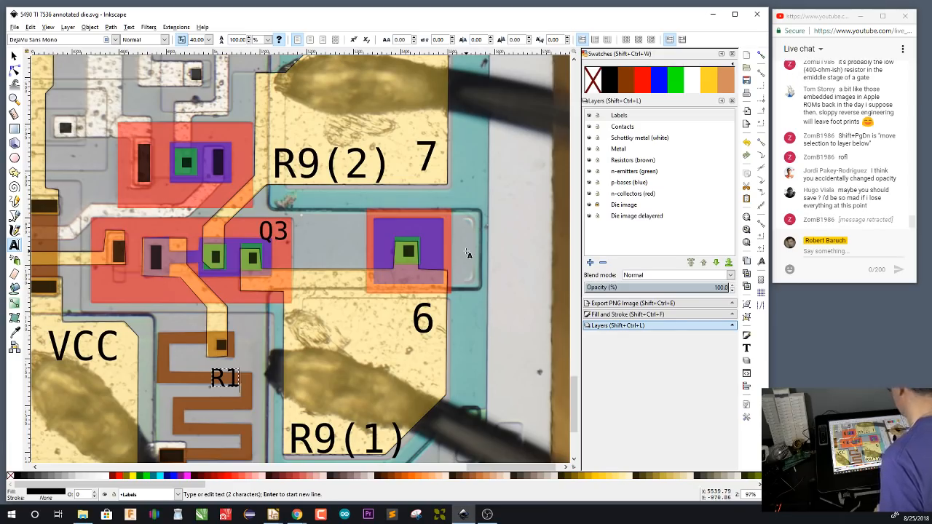
drag(380, 361, 473, 307)
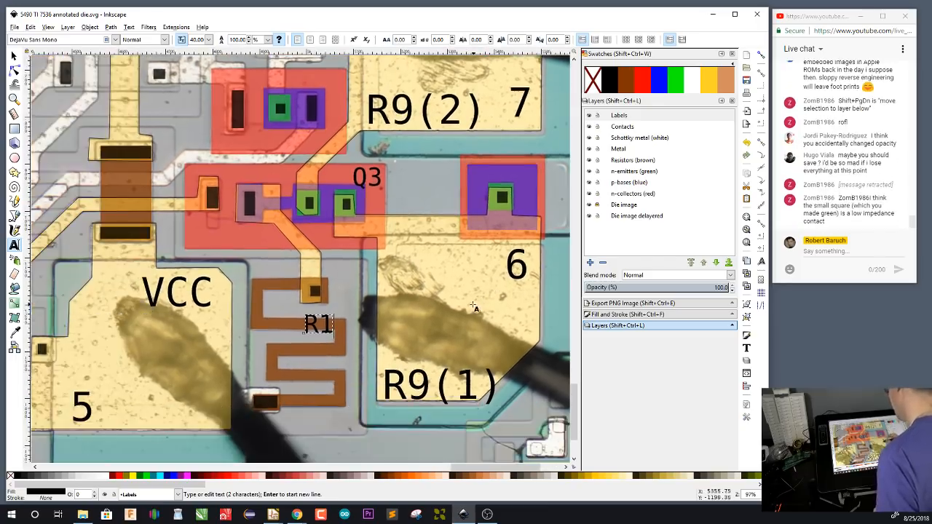
drag(362, 316, 442, 341)
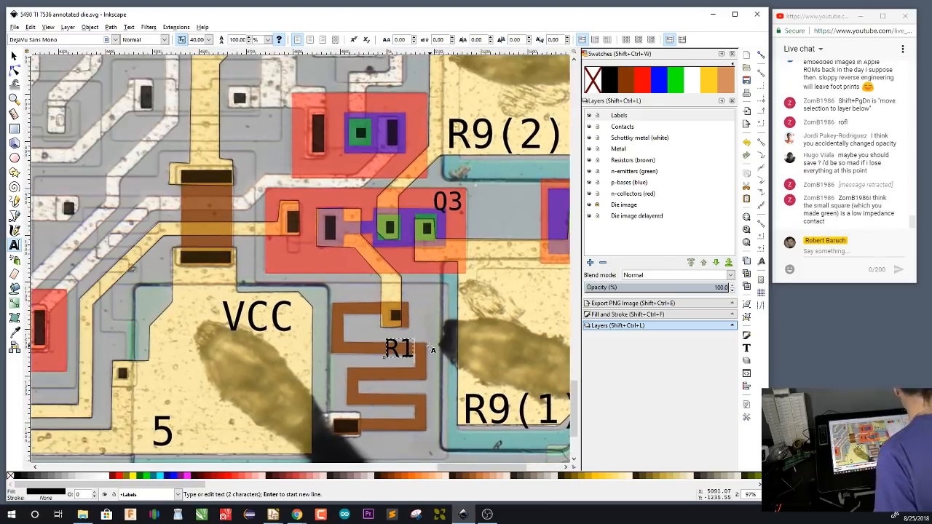
drag(467, 322, 323, 325)
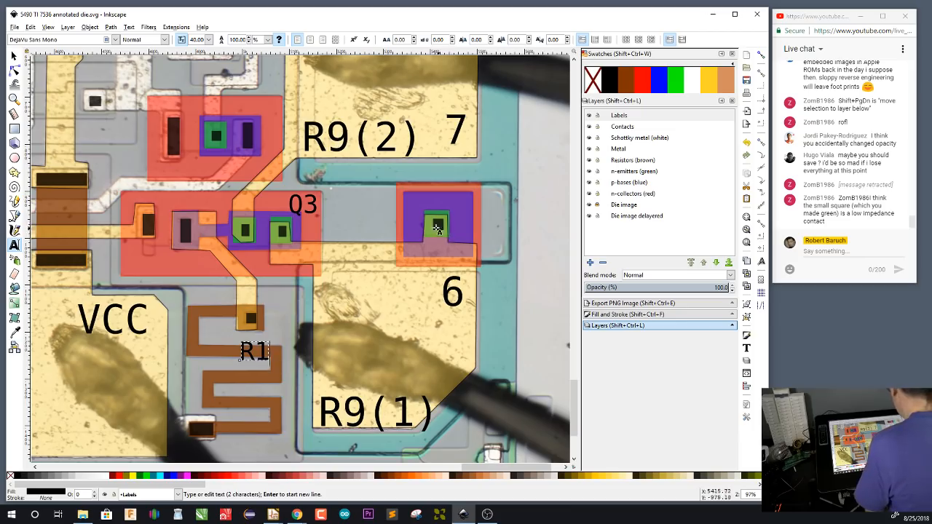
click(589, 193)
click(589, 182)
click(589, 171)
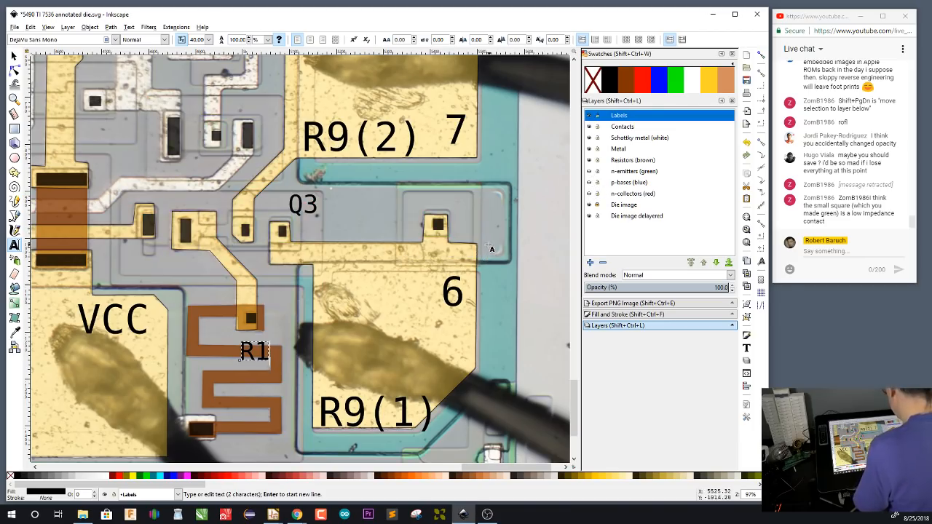
scroll(472, 239, up, 1)
drag(481, 239, 445, 271)
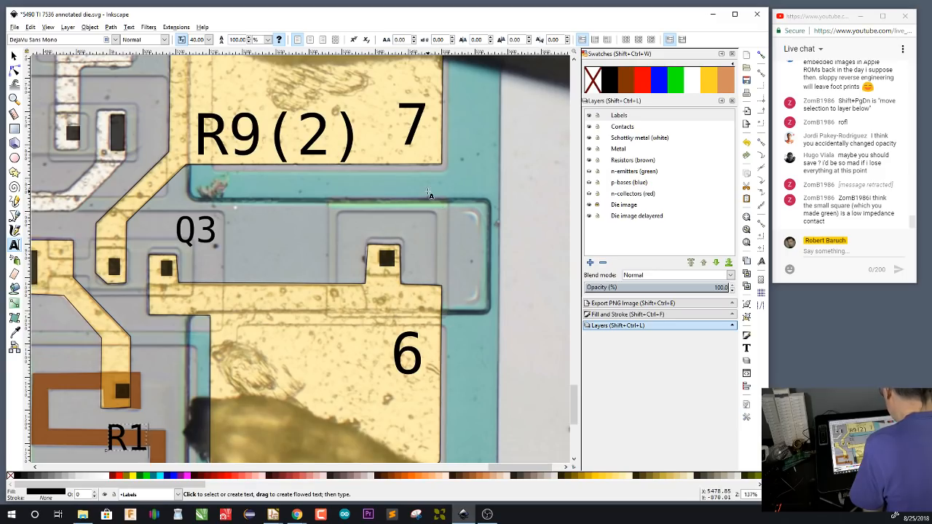
click(589, 194)
click(589, 183)
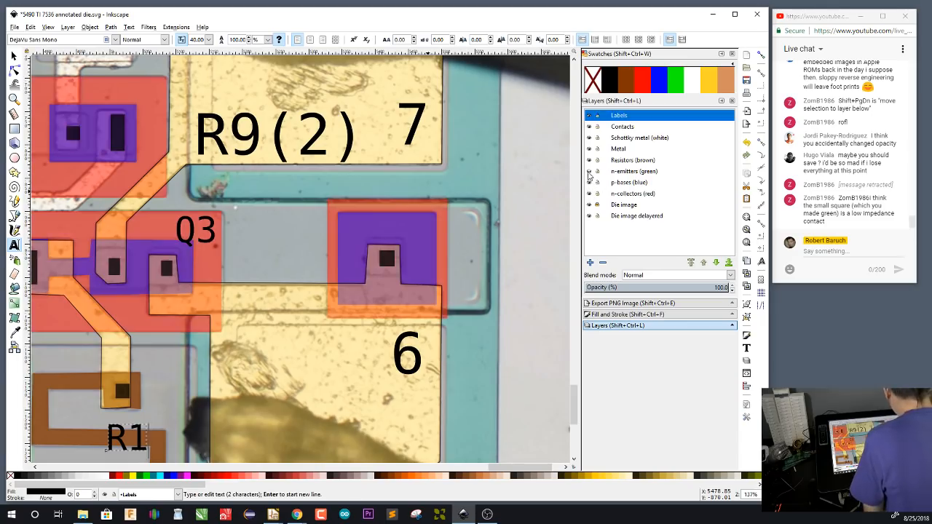
click(589, 172)
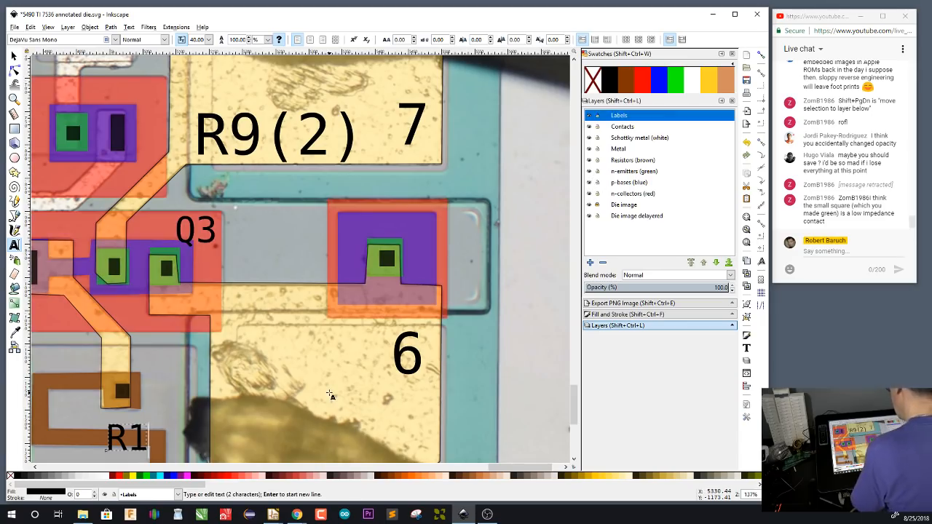
Examine how Q3 connects to resistor R1, the R9 pads and the metal trace running past the VCC pad
drag(302, 354, 458, 272)
drag(332, 343, 449, 333)
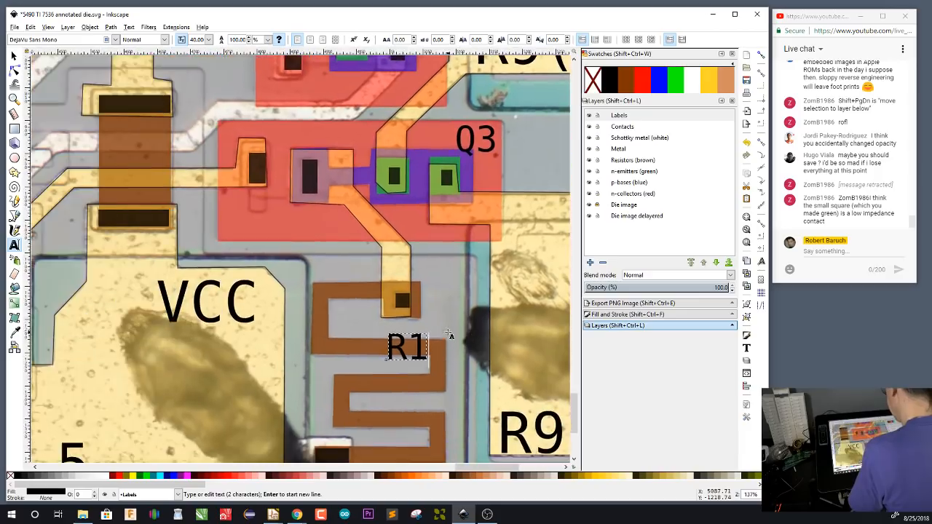
drag(507, 292, 470, 357)
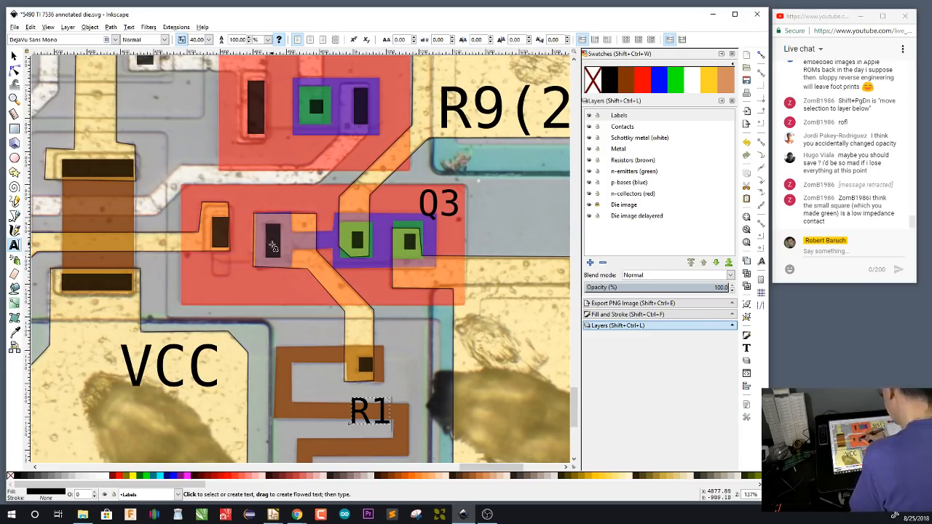
drag(386, 394, 407, 280)
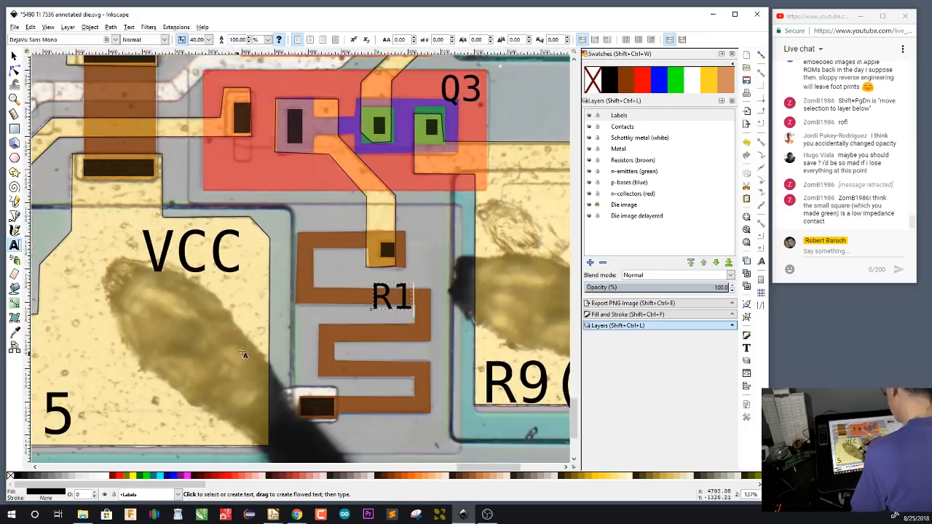
drag(348, 207, 487, 343)
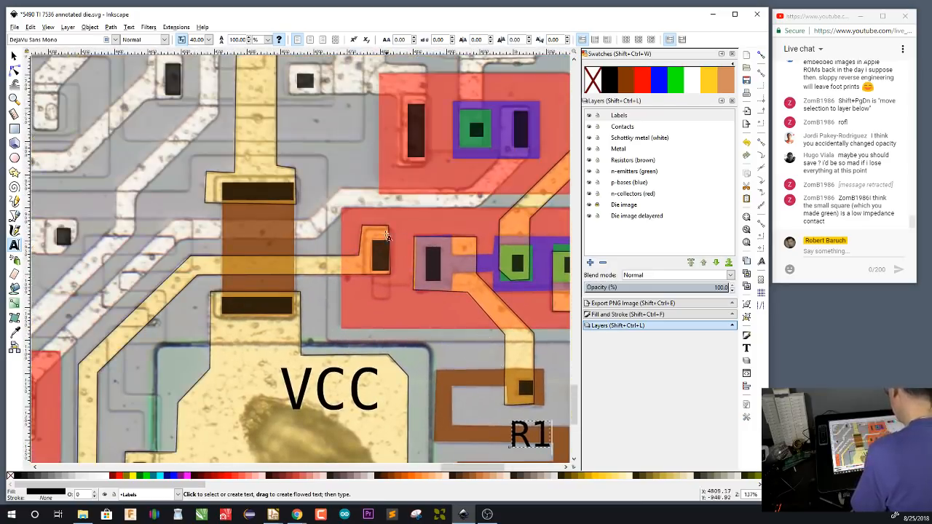
drag(450, 339, 385, 334)
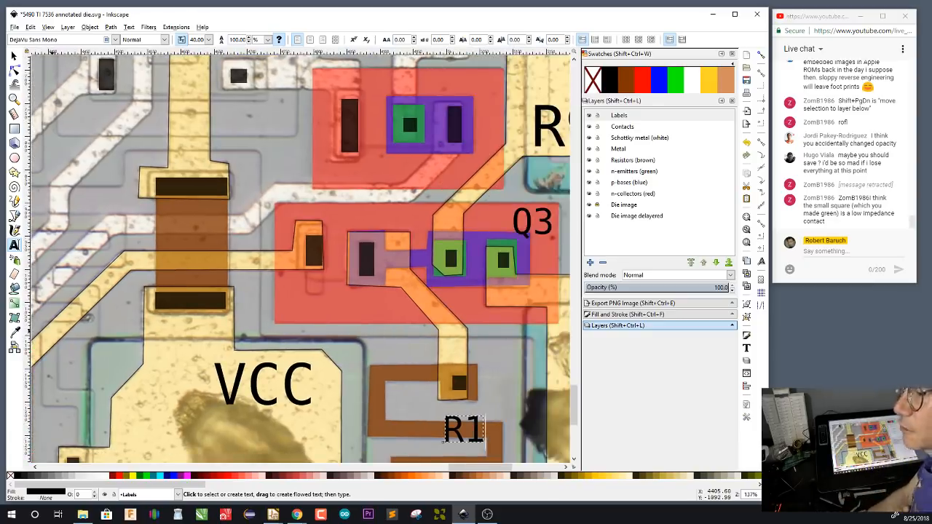
Switch to the Eeschema window with the 5490 TI 7536 schematic and reposition it over the die image, clear of the R1 label
click(273, 514)
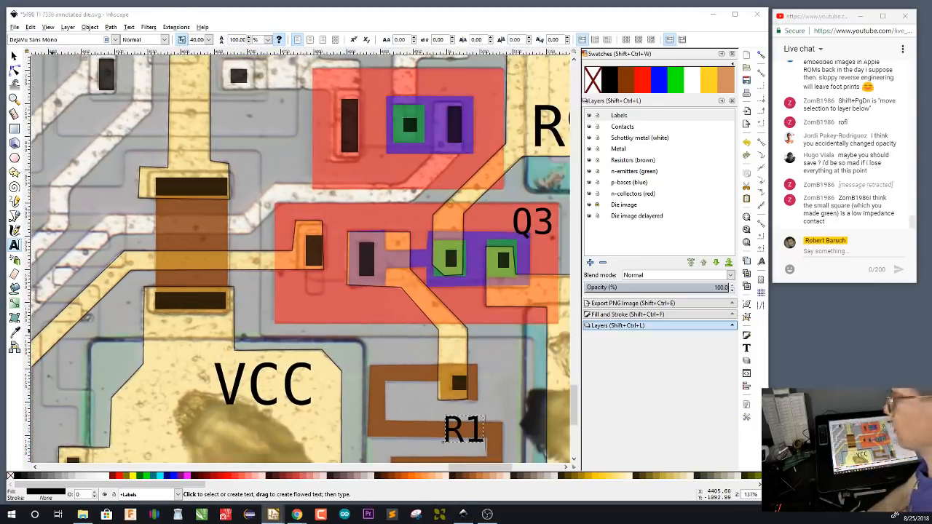
drag(111, 143, 181, 85)
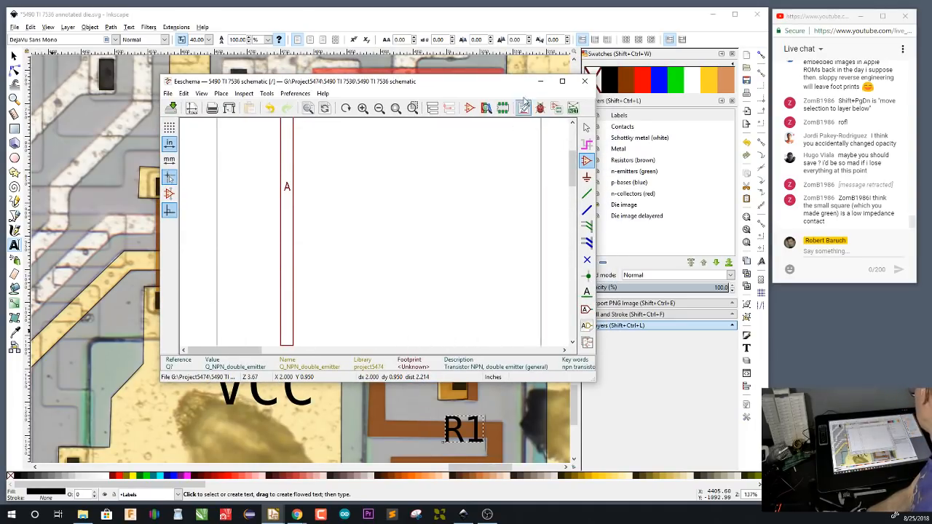
drag(158, 74, 18, 18)
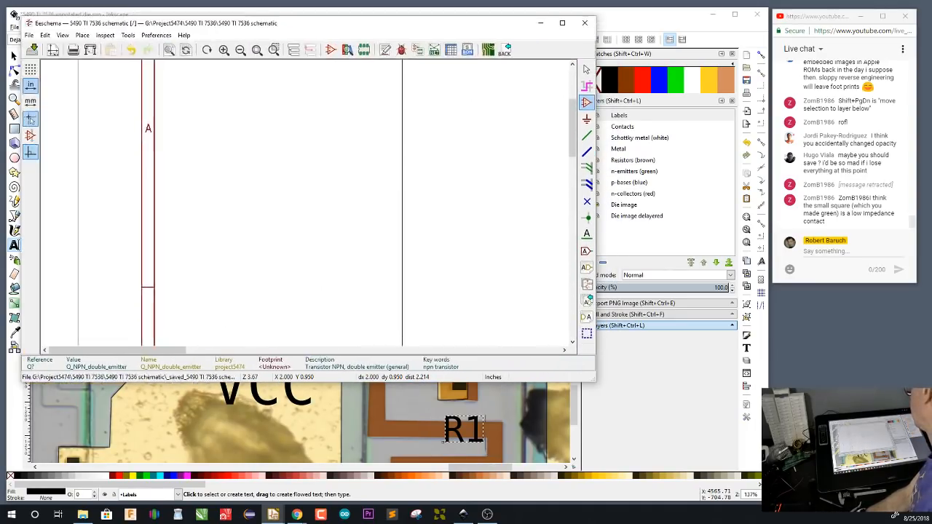
scroll(284, 151, right, 6)
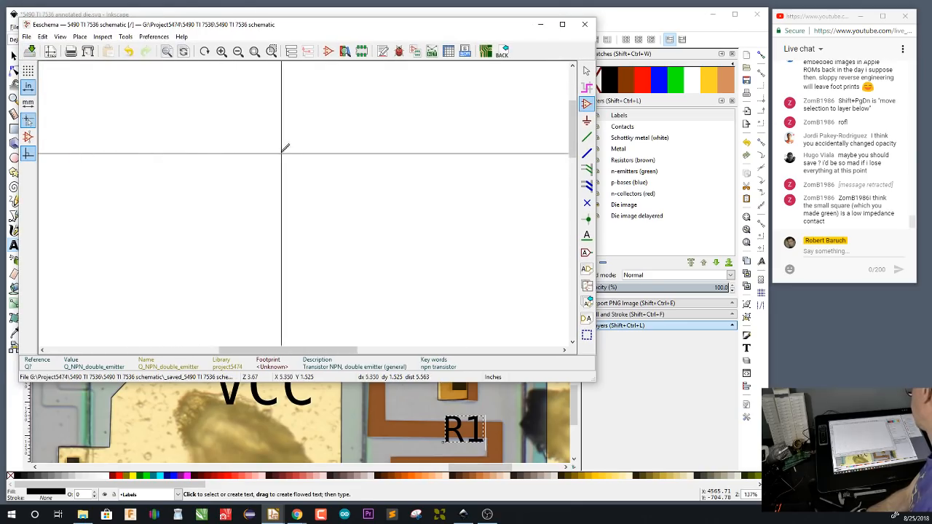
Open the symbol chooser for a new component just inside the sheet's upper-left corner
scroll(289, 145, down, 6)
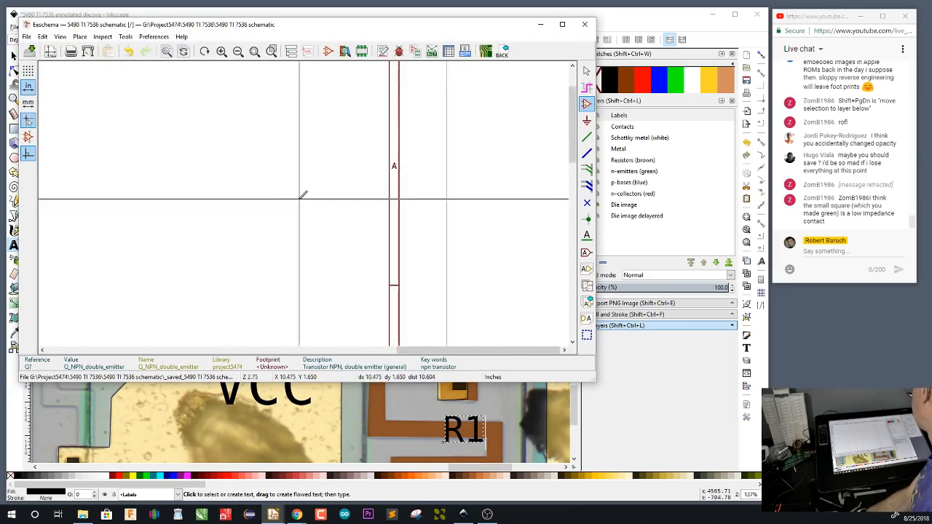
scroll(303, 195, up, 4)
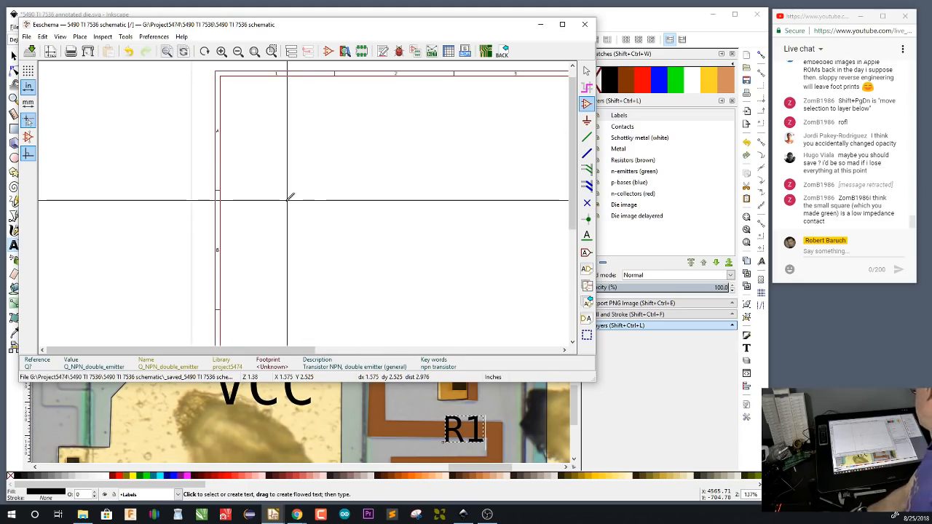
scroll(278, 166, up, 3)
scroll(277, 180, down, 3)
scroll(309, 159, up, 1)
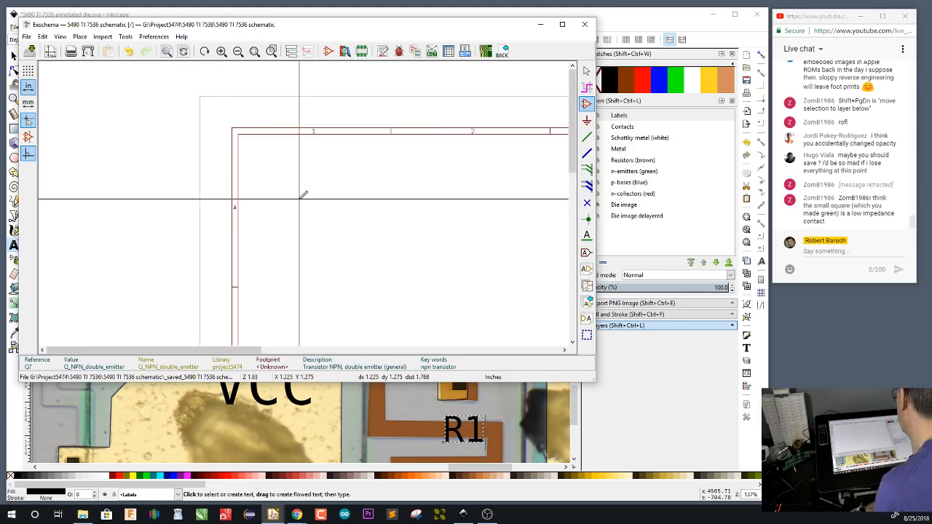
click(587, 104)
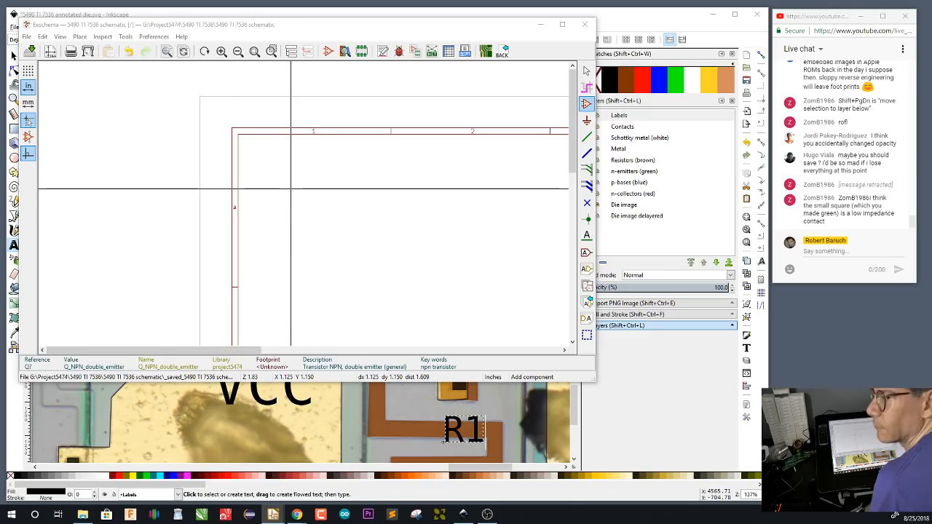
click(291, 190)
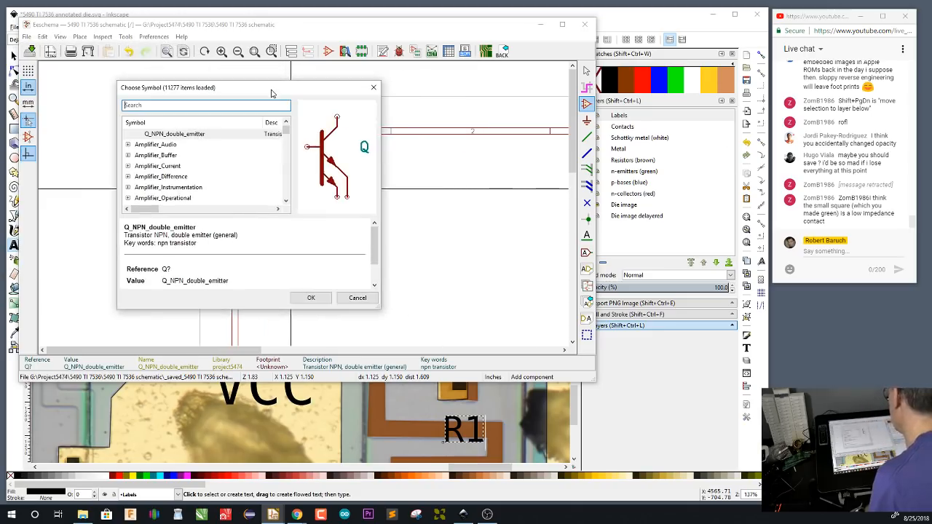
Browse the project5474 library and preview its generic logic gates, including 5AND, AND and NOT_HI_PWR
scroll(254, 154, down, 10)
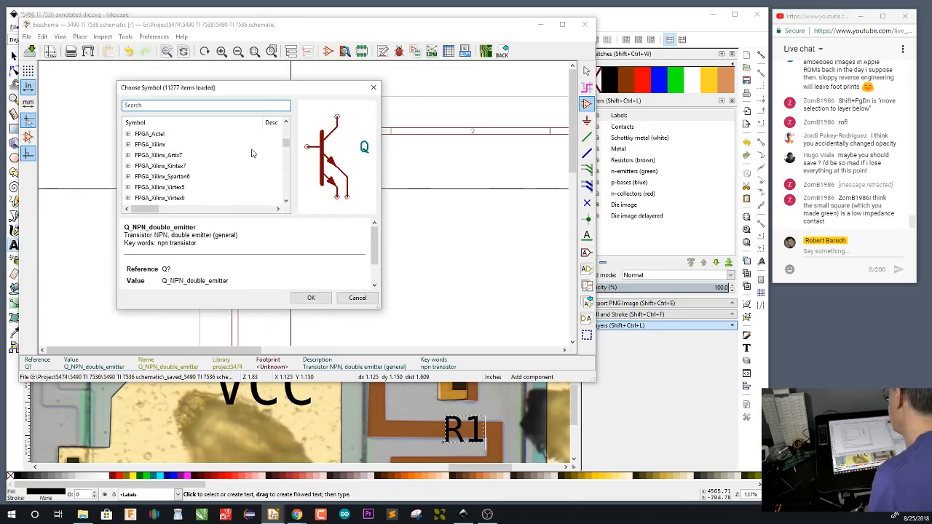
scroll(253, 151, down, 20)
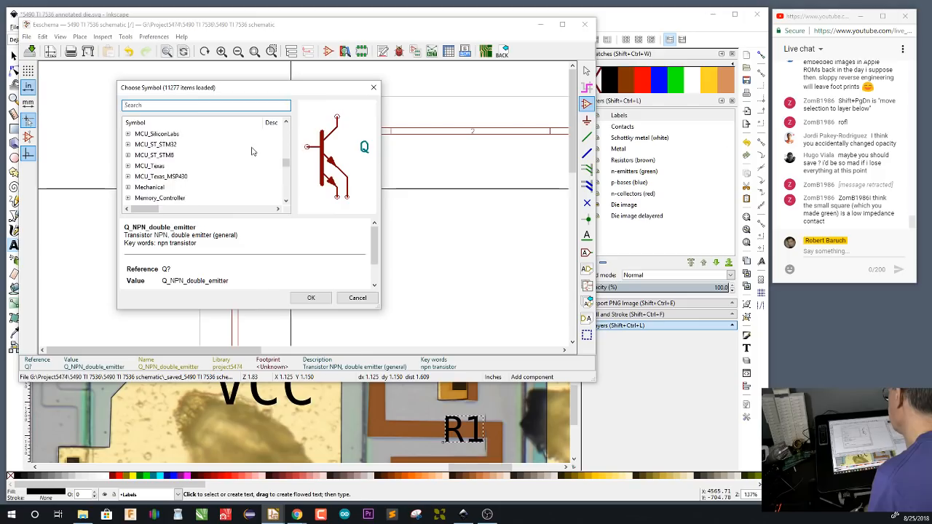
scroll(253, 149, down, 3)
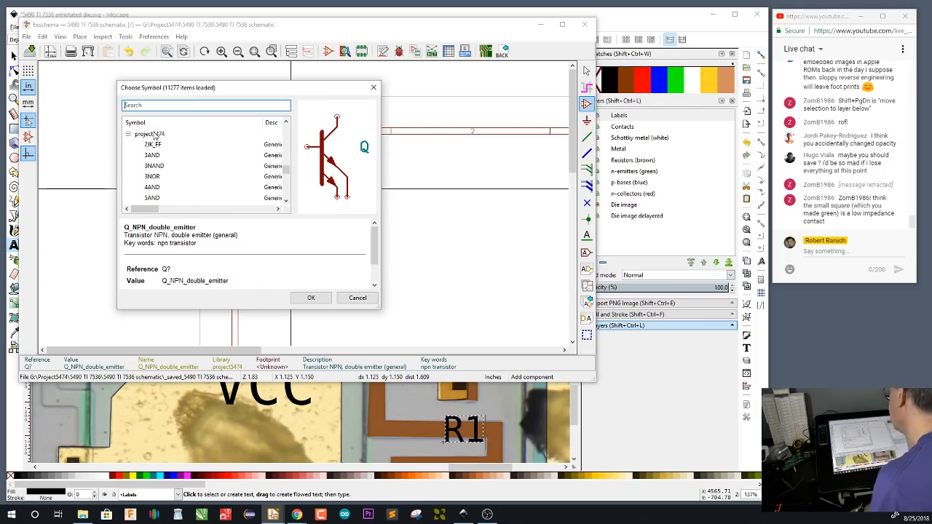
scroll(161, 160, down, 1)
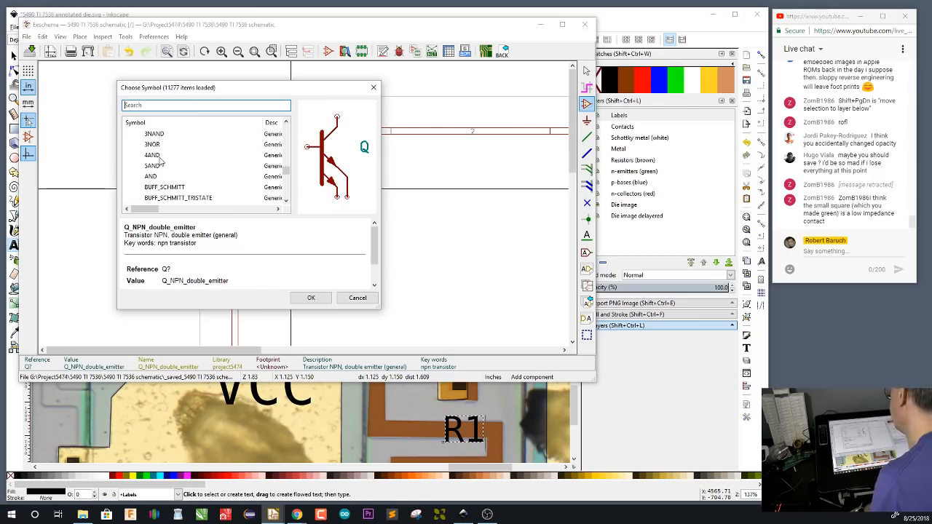
click(162, 158)
click(162, 167)
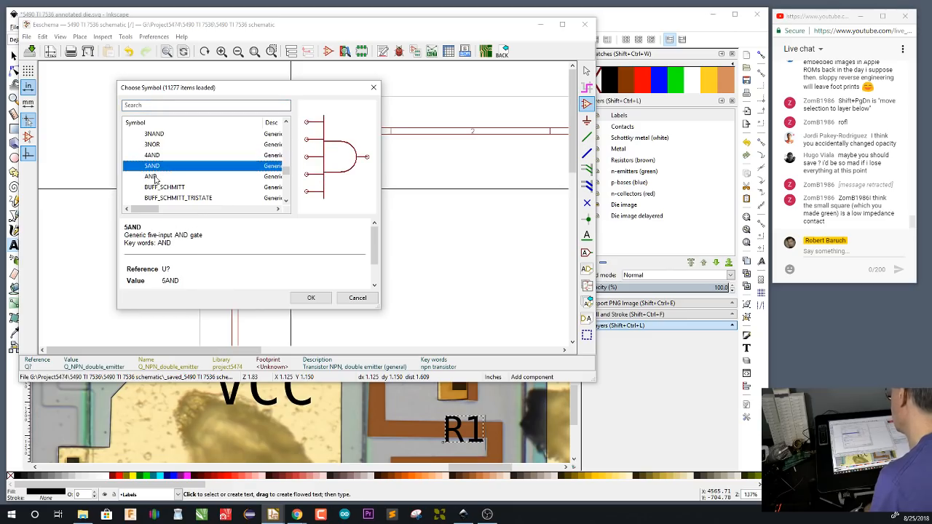
click(155, 178)
scroll(168, 158, down, 4)
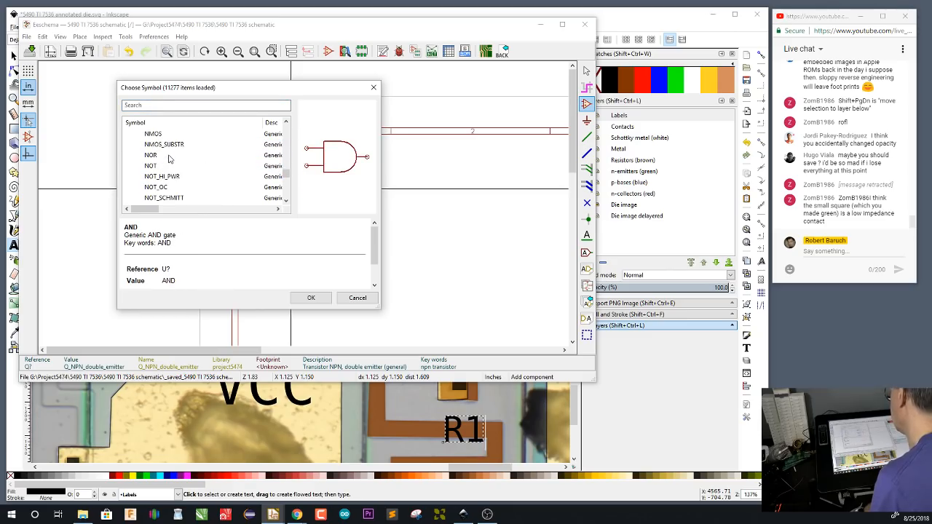
click(165, 165)
click(166, 177)
scroll(178, 161, down, 4)
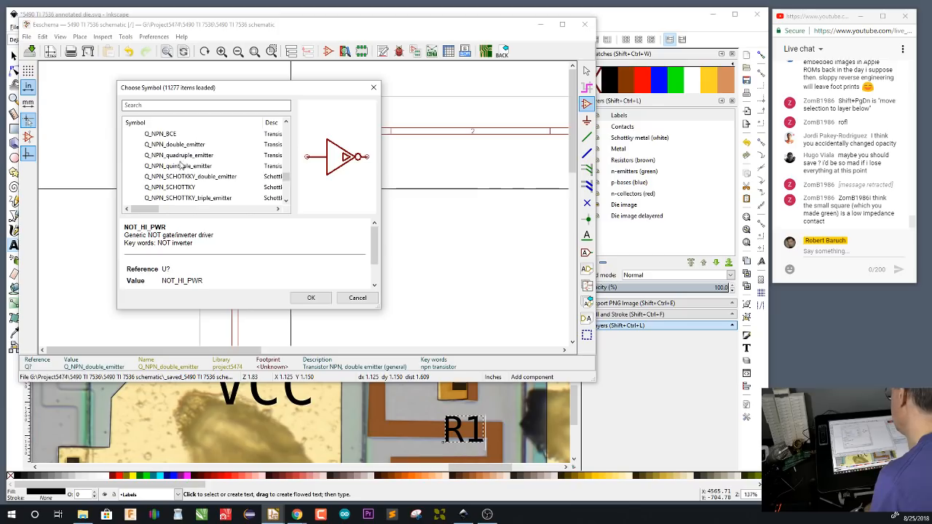
Compare the library's transistor symbols, from the NPN single- and multi-emitter variants and Schottky types to Q_PNP
click(169, 136)
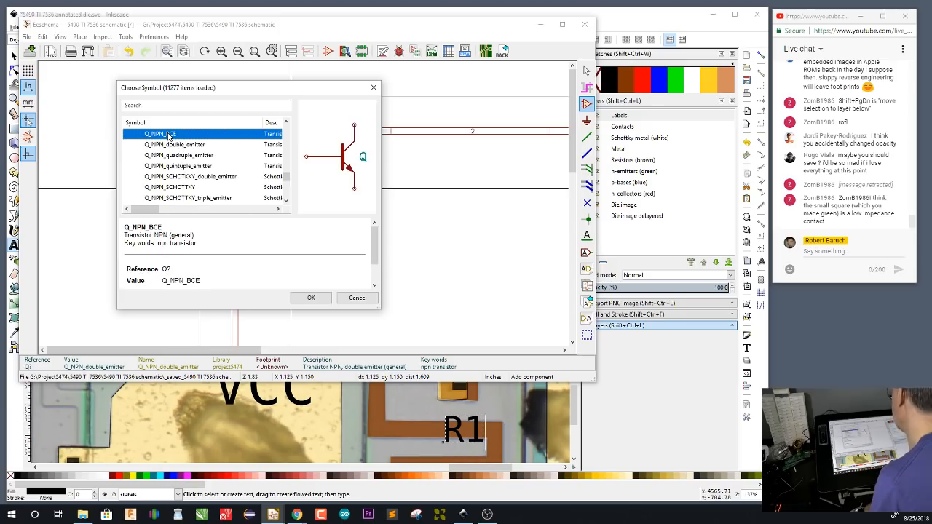
click(174, 146)
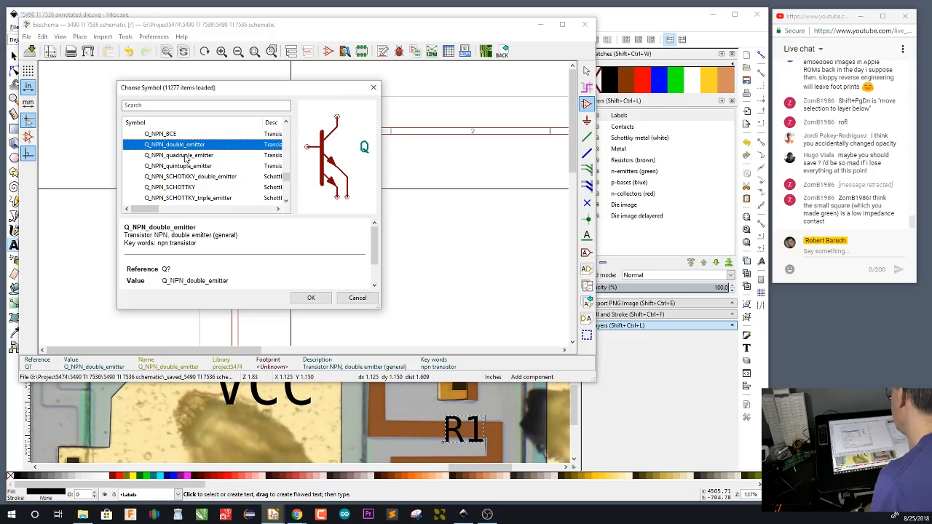
click(186, 156)
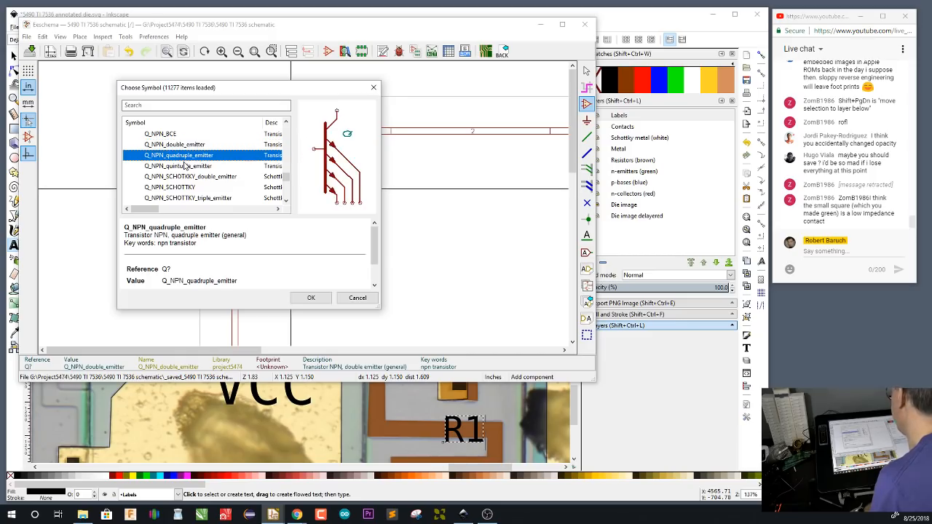
click(185, 166)
scroll(191, 157, down, 1)
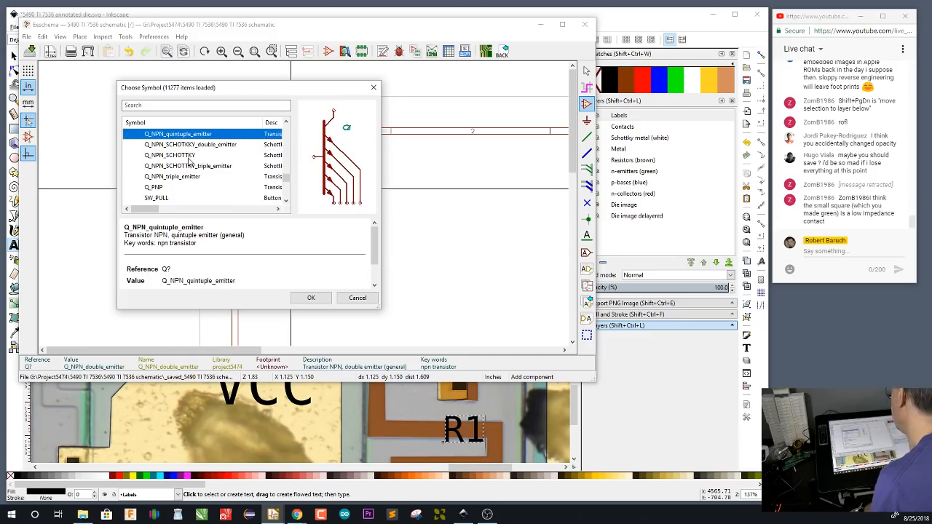
click(190, 156)
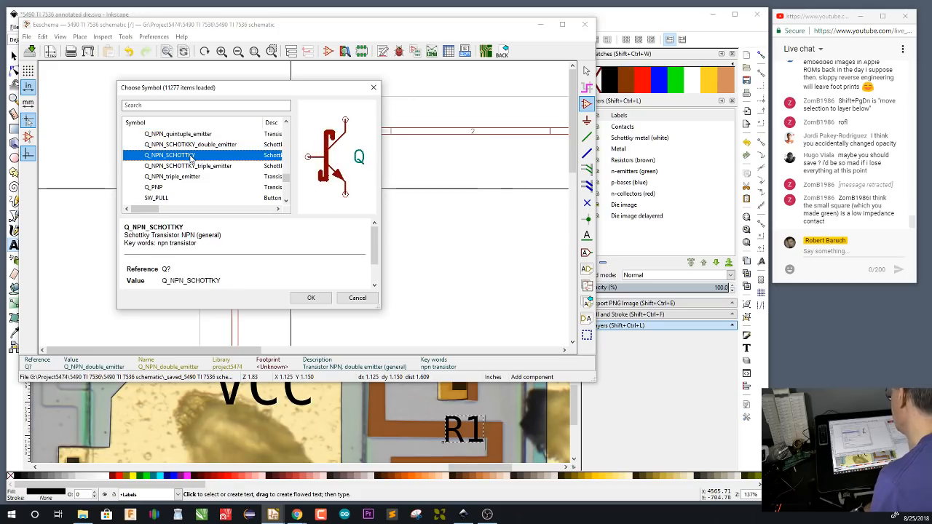
click(201, 146)
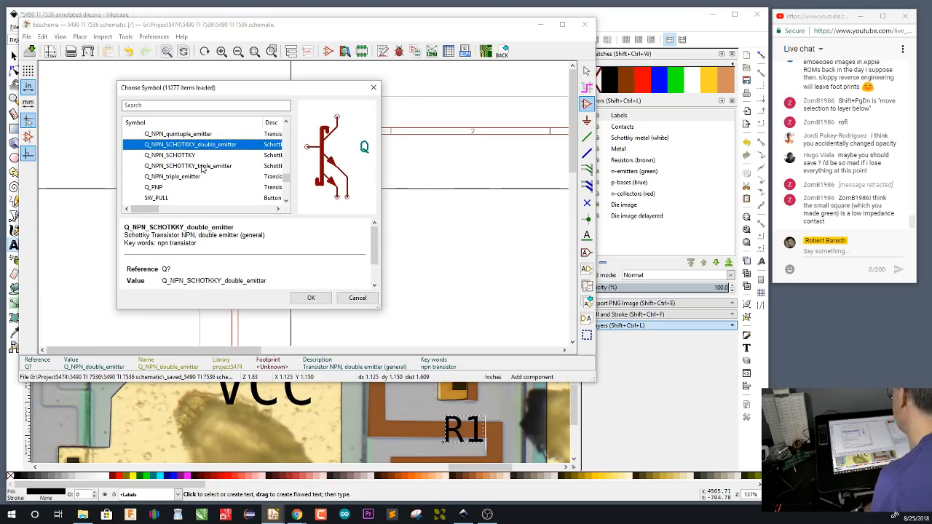
click(203, 167)
click(195, 178)
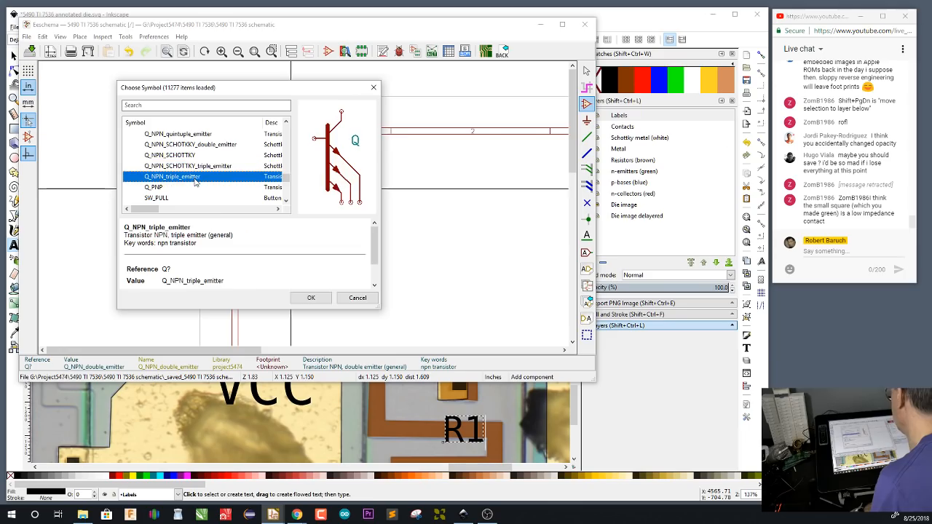
click(177, 188)
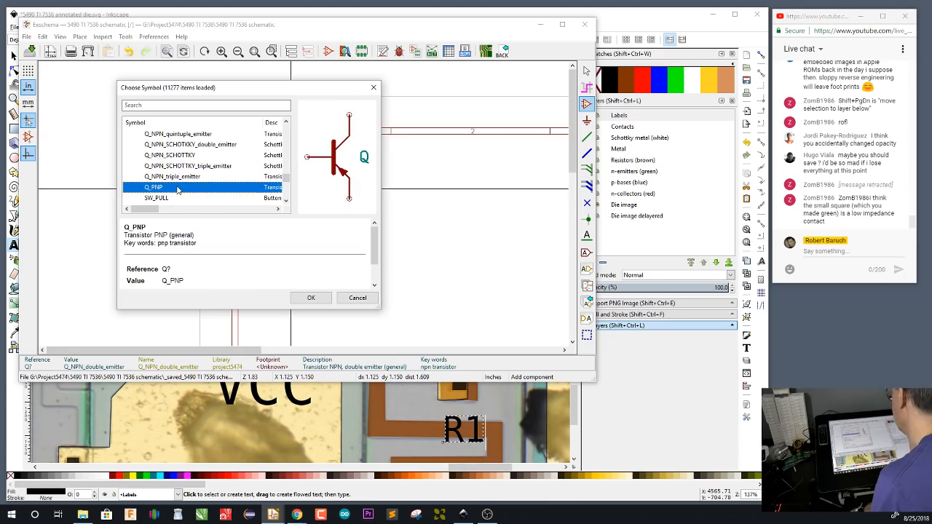
scroll(195, 167, down, 1)
scroll(195, 167, up, 3)
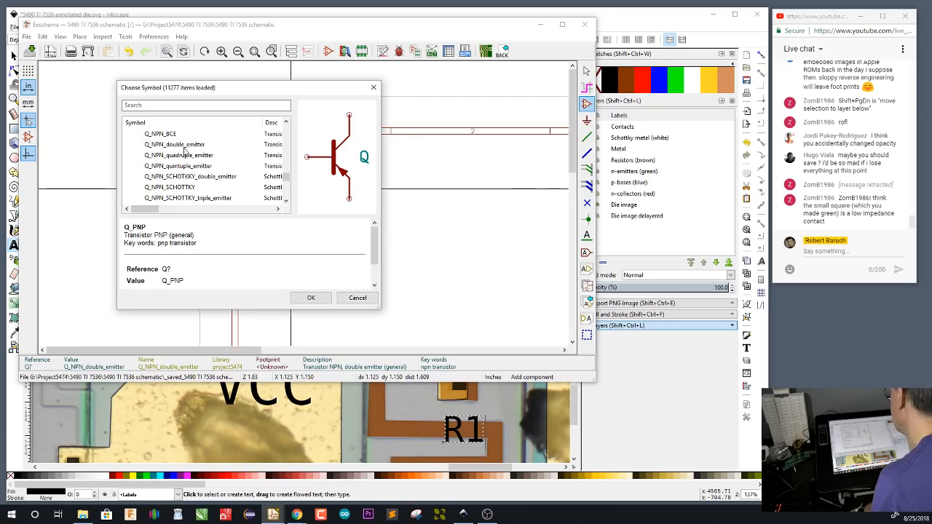
Place a Q_NPN_double_emitter transistor near the sheet's upper-left corner and rotate it so the base faces up and the emitters face left
click(187, 145)
click(311, 298)
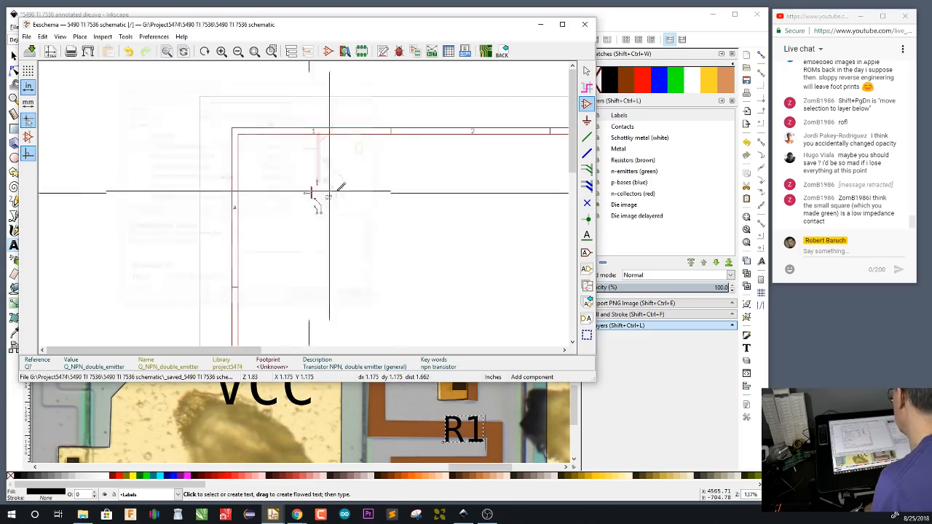
click(324, 227)
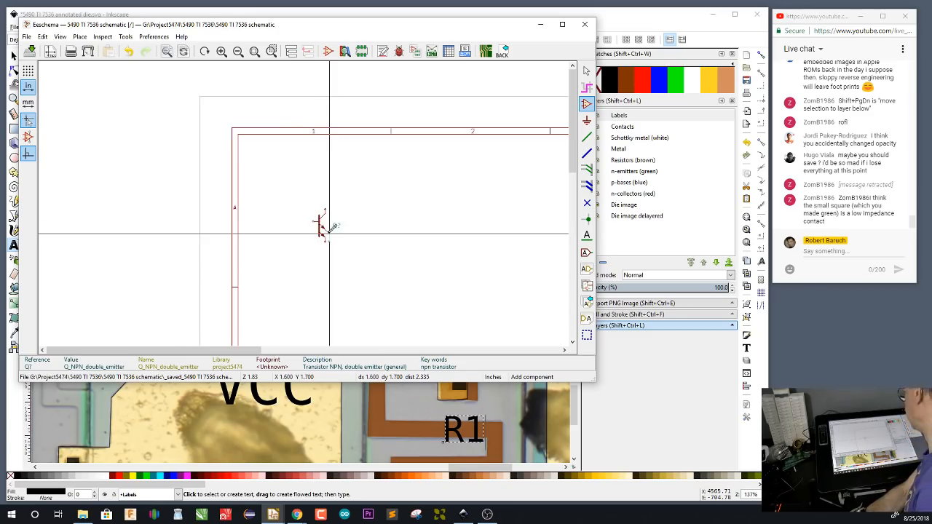
key(F1)
key(r)
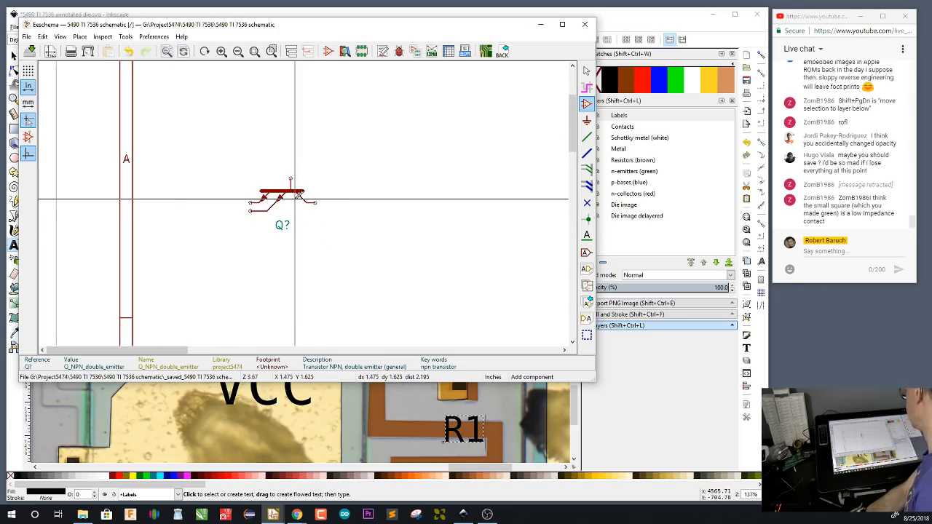
Place an R resistor symbol vertically above the transistor, with its lower pin on the base pin
click(295, 155)
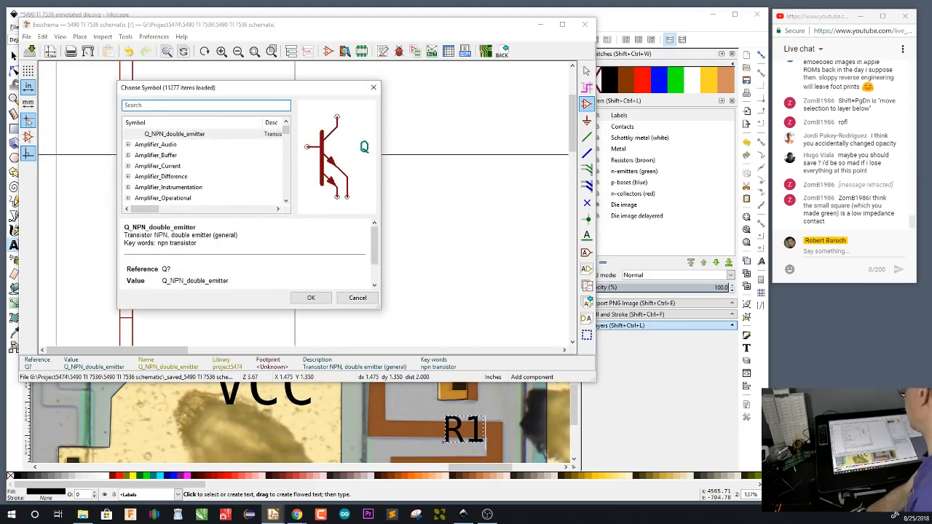
text(r)
click(307, 298)
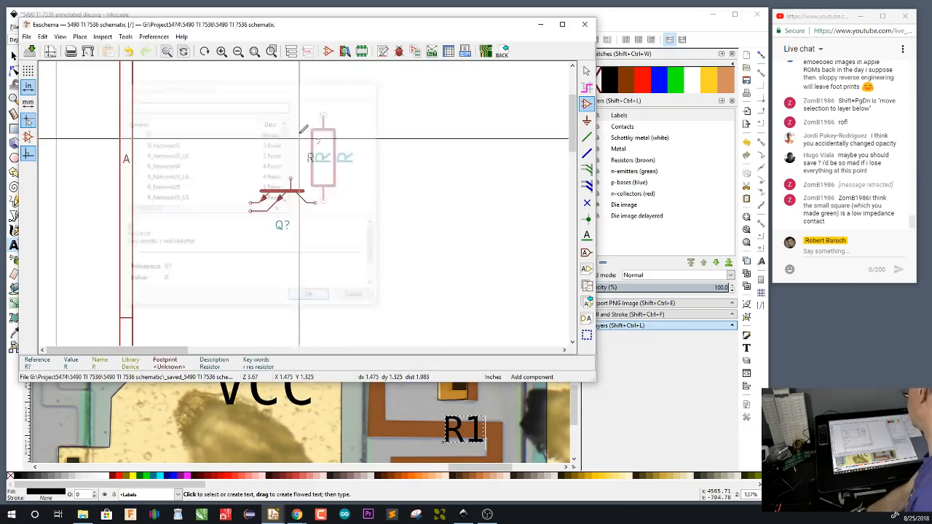
click(291, 151)
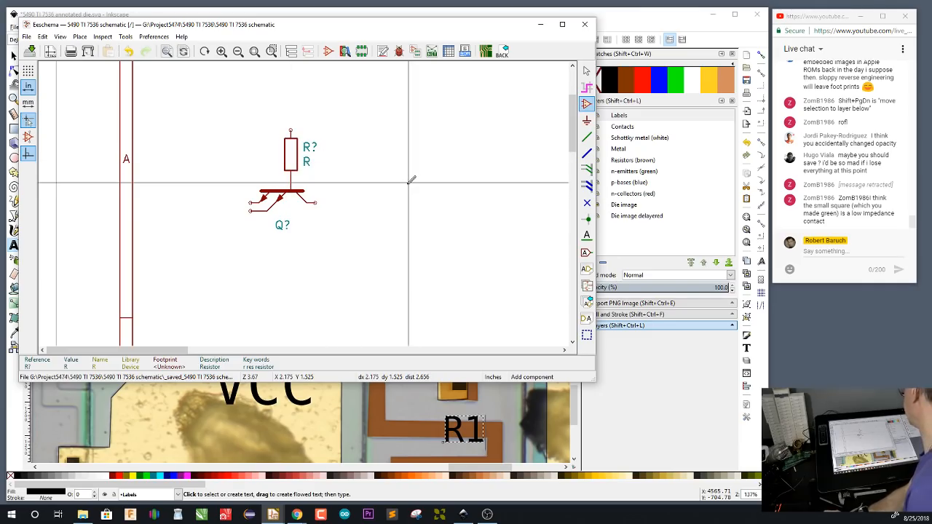
Set the transistor's reference to Q3 and the resistor's reference to R1
double_click(282, 223)
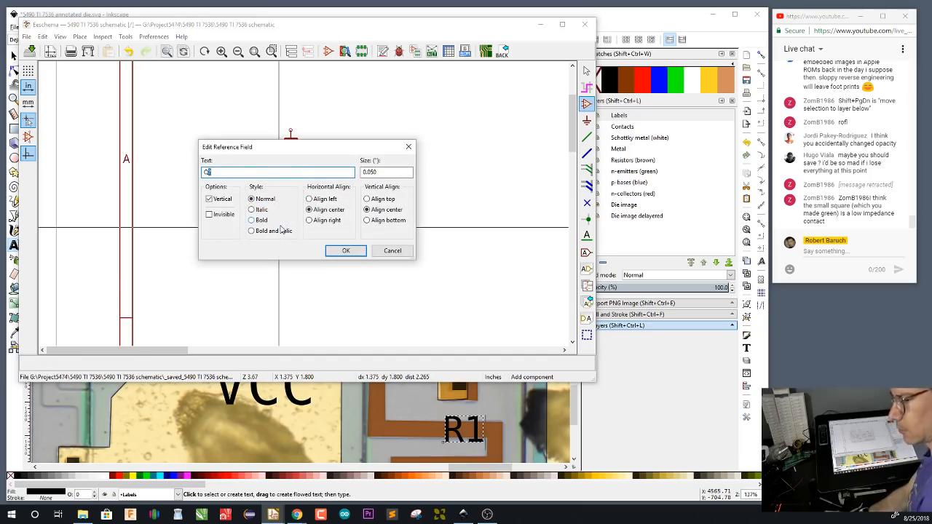
text(Q3)
click(343, 251)
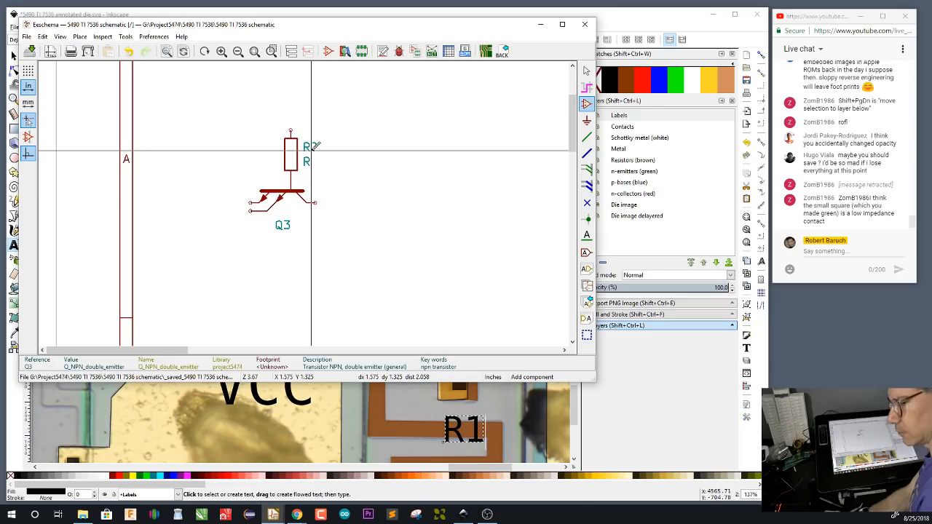
key(e)
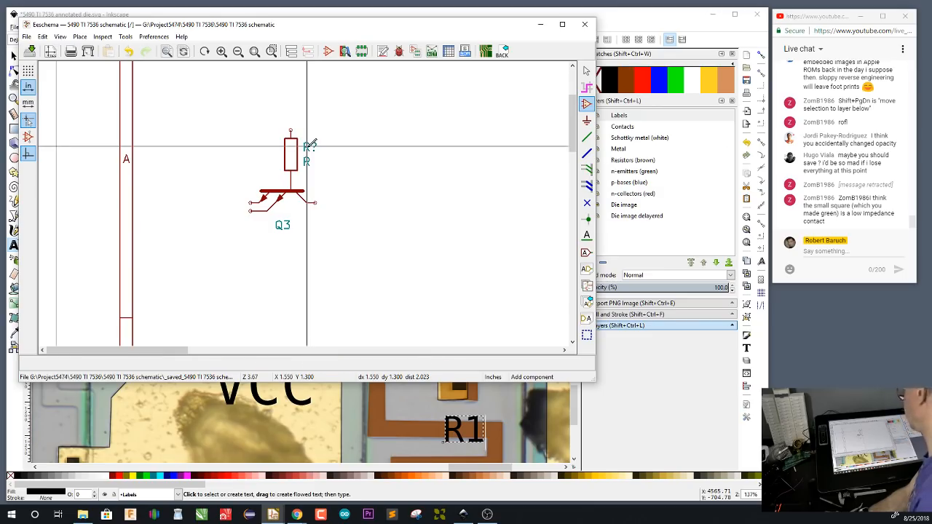
text(e)
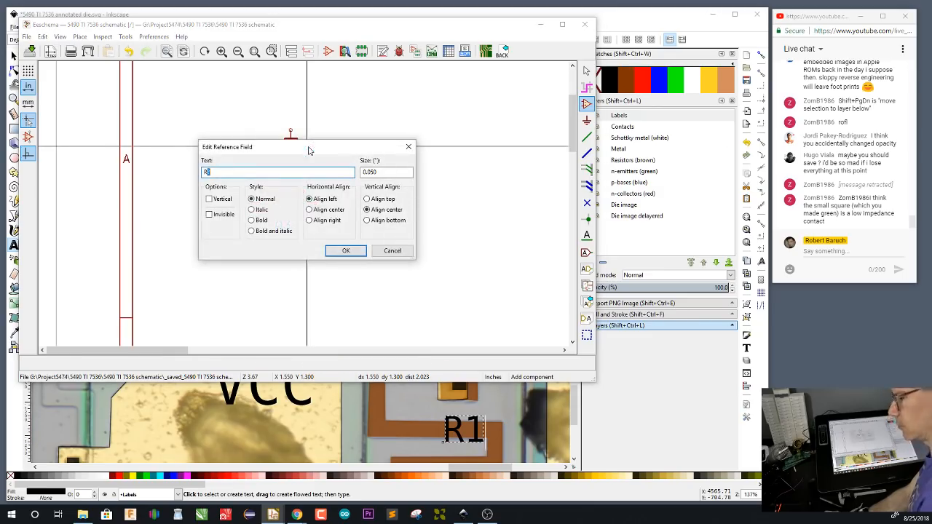
text(R1)
click(346, 250)
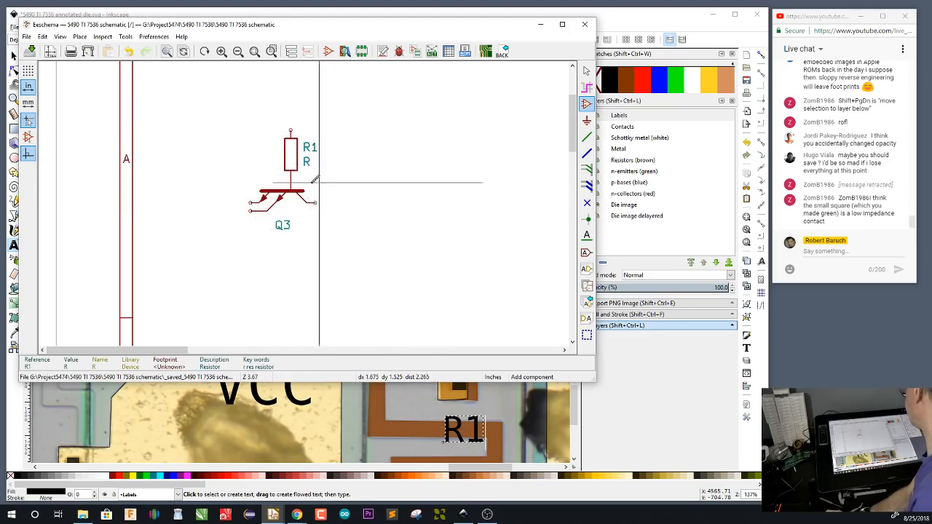
Draw a short wire leftward from Q3's upper emitter and place a left-oriented input global label R9(1) up and to the left of its end
key(w)
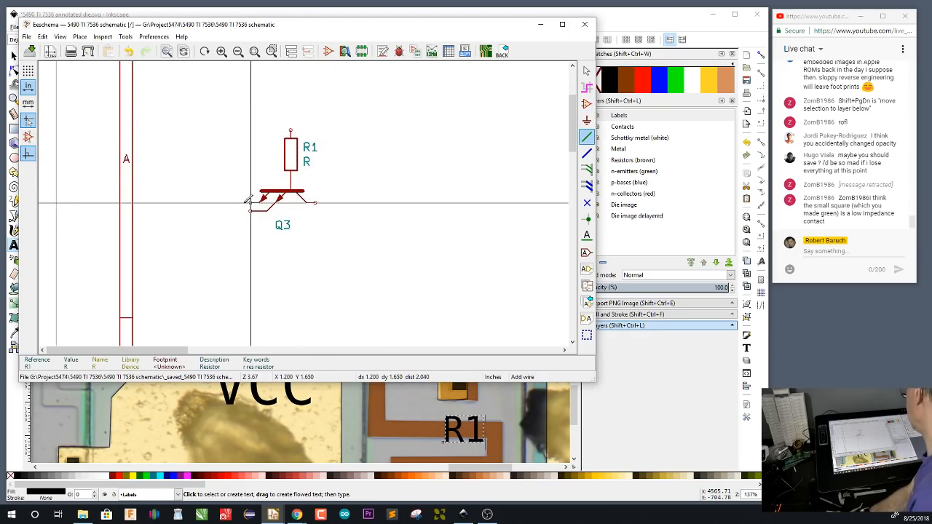
double_click(210, 202)
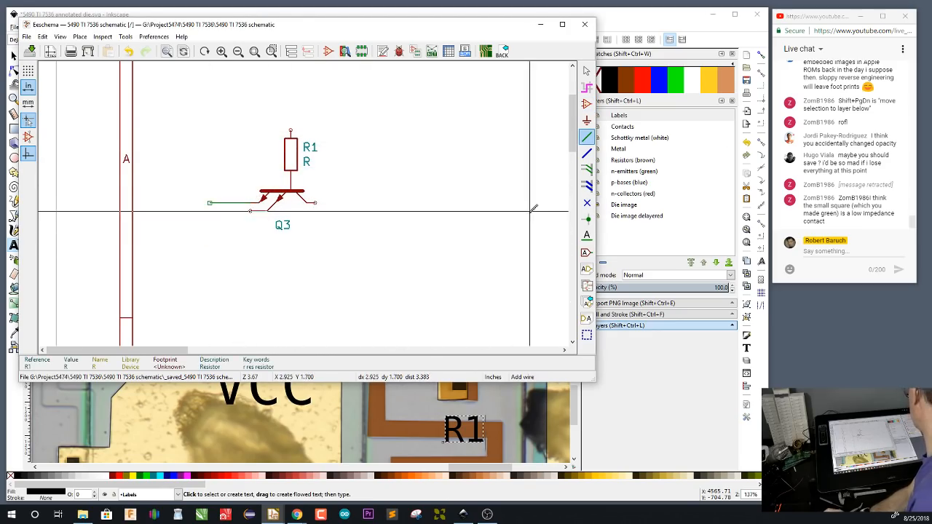
click(587, 252)
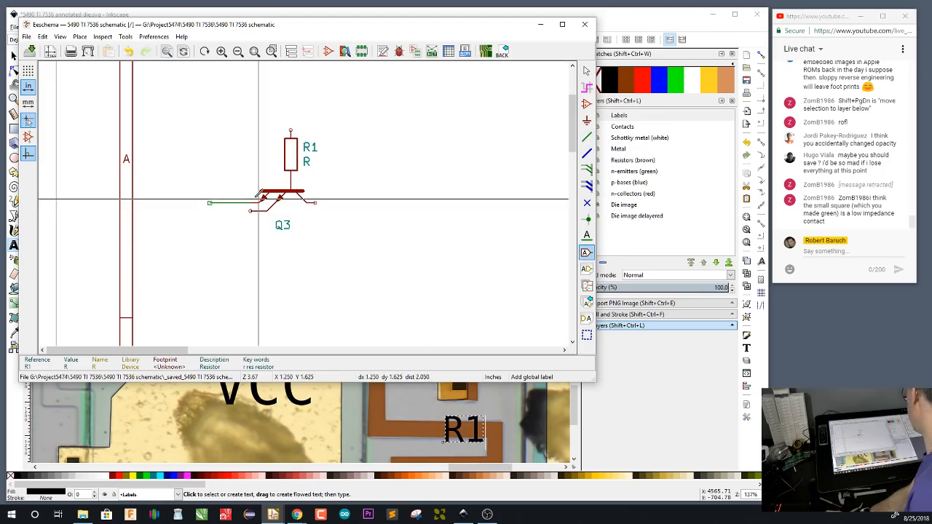
click(192, 187)
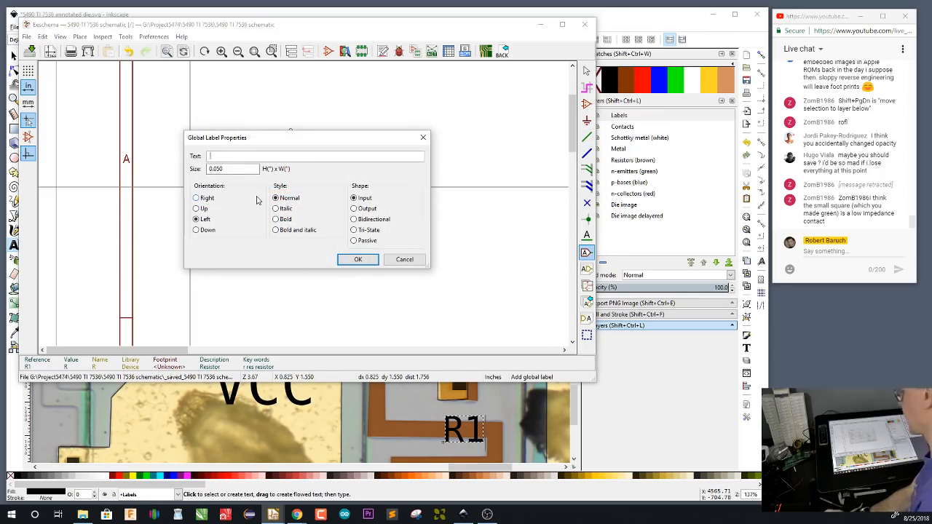
text(R)
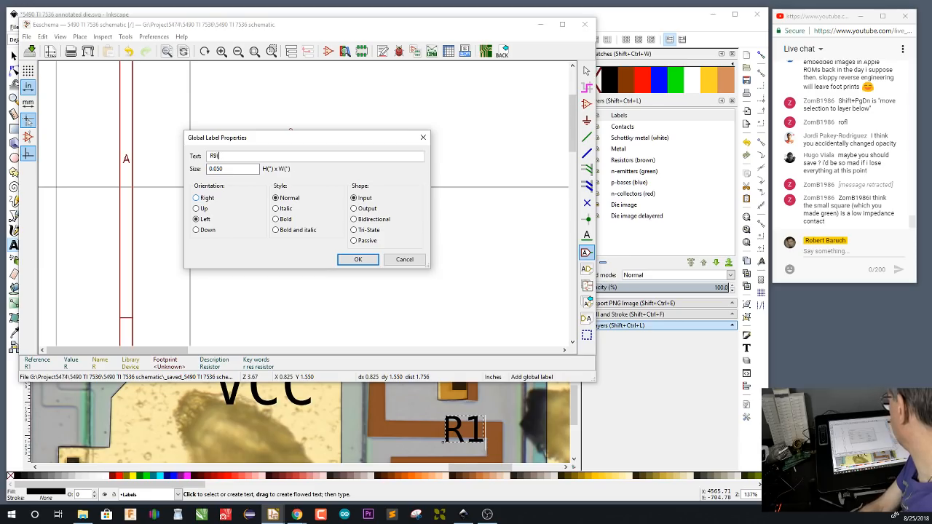
text(9(1))
click(358, 259)
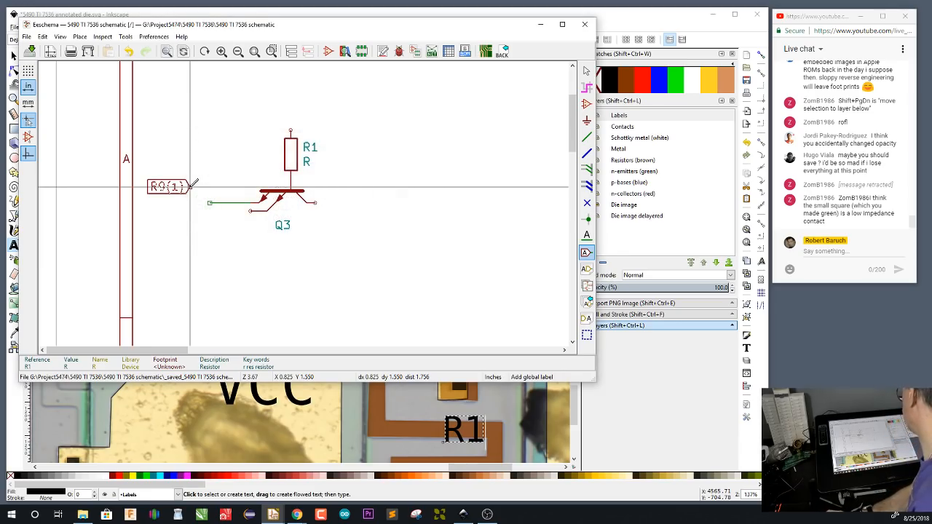
click(194, 187)
Copy the R9(1) global label directly below the original and rename the copy R9(2)
key(c)
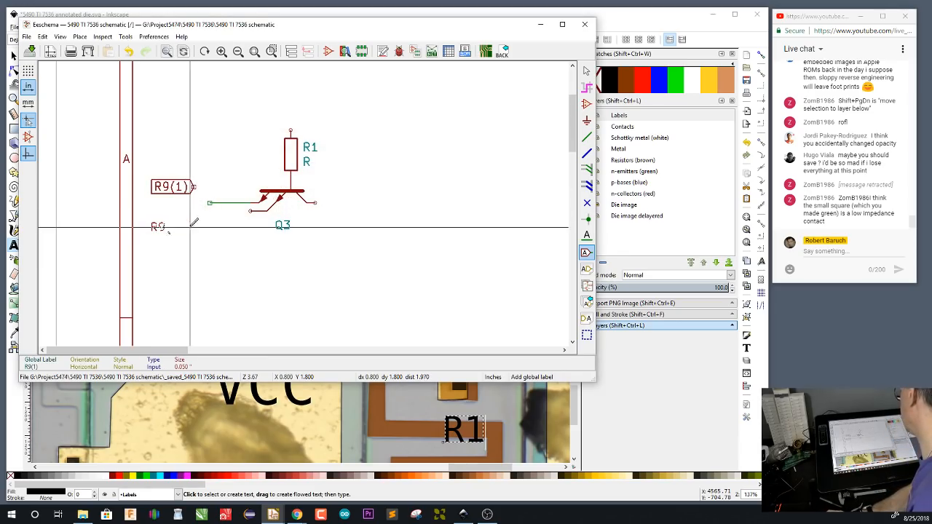
click(195, 227)
key(e)
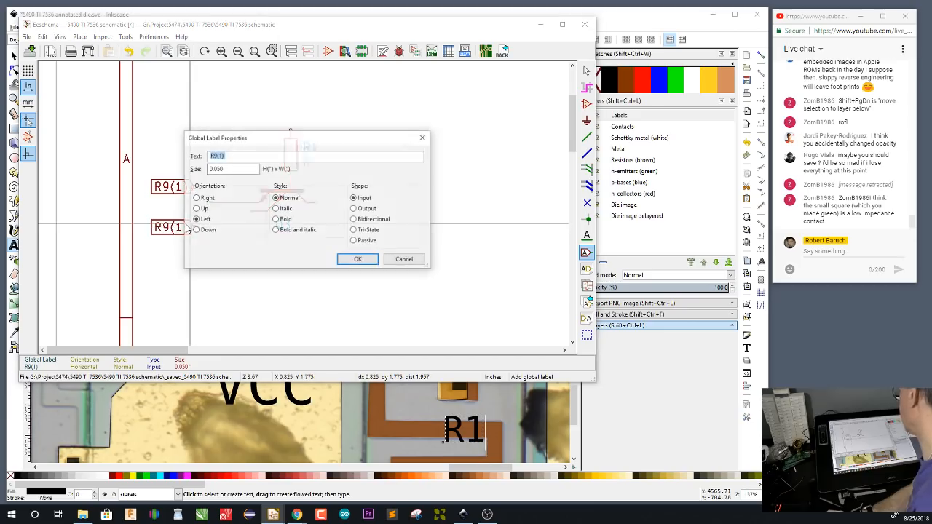
key(End)
key(BackSpace)
key(BackSpace)
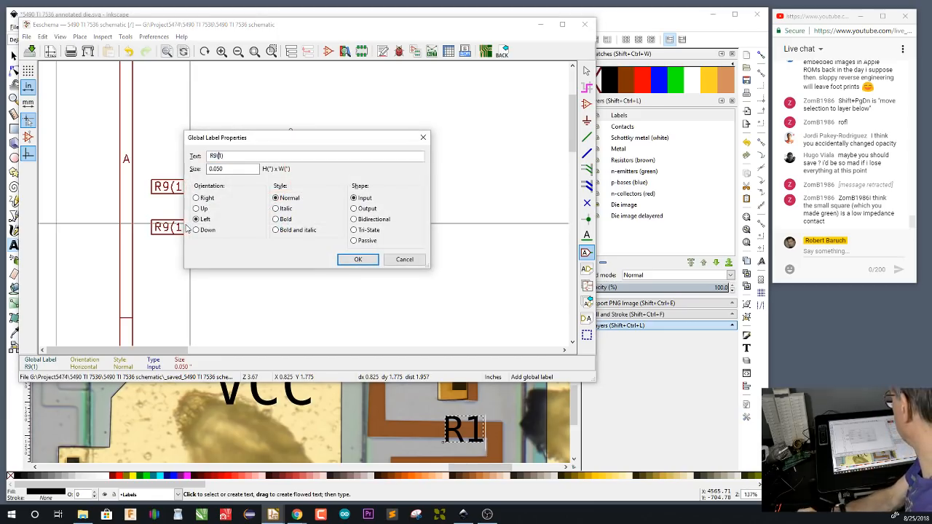
text(2))
key(Return)
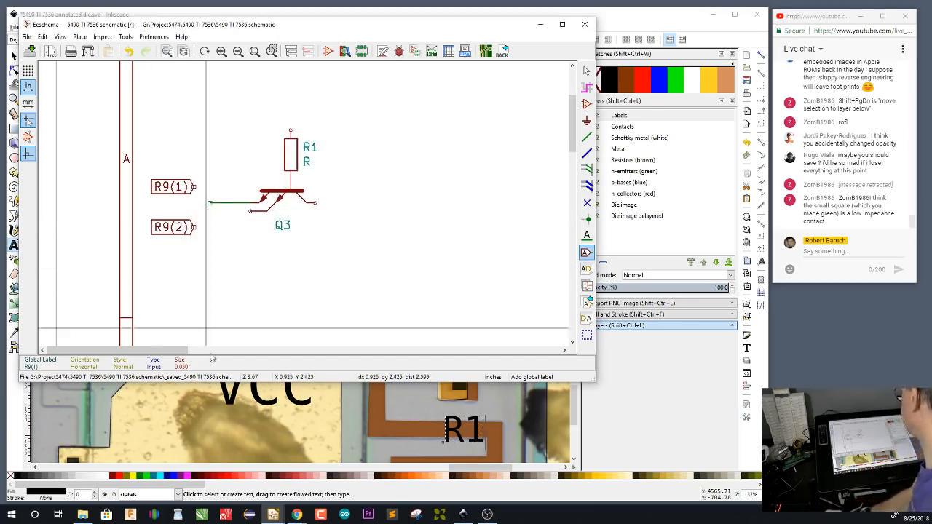
Wire the R9(2) label to Q3's lower emitter and the R9(1) label to the upper emitter wire
click(587, 141)
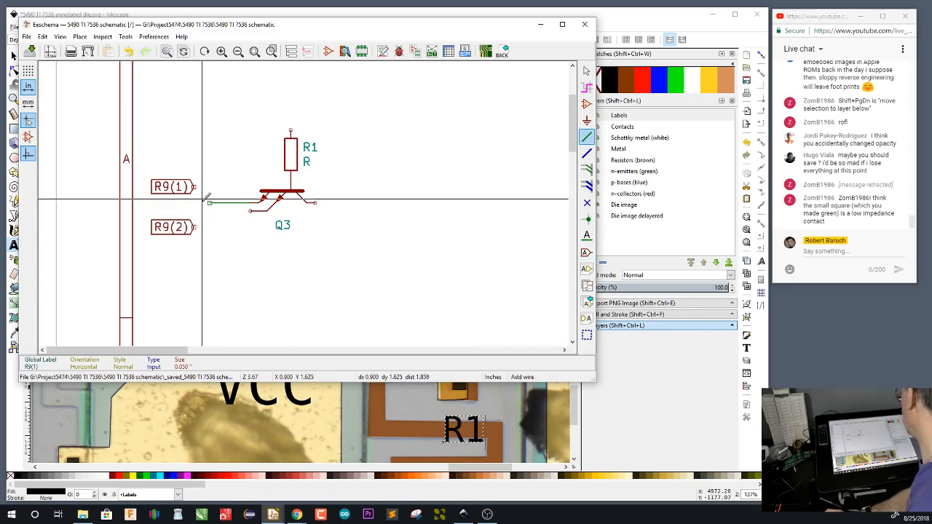
click(198, 227)
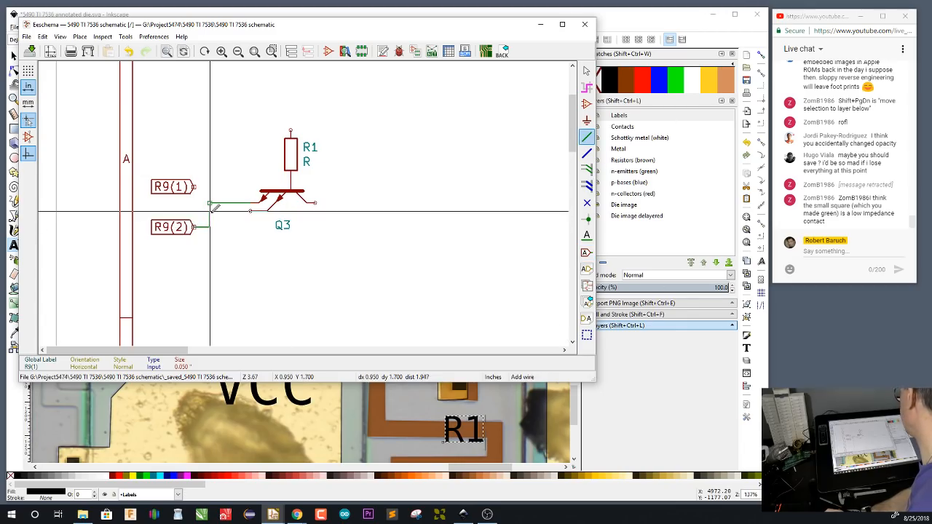
click(210, 211)
click(252, 211)
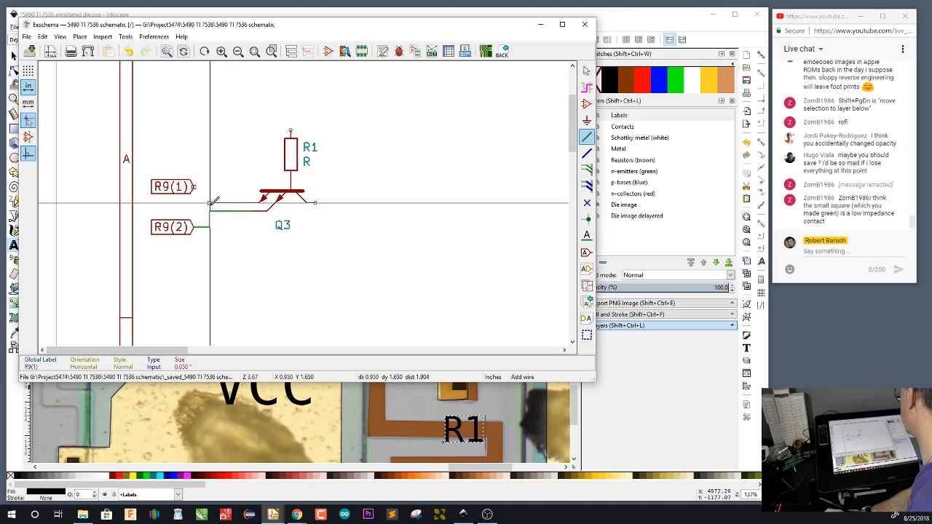
click(209, 202)
click(195, 186)
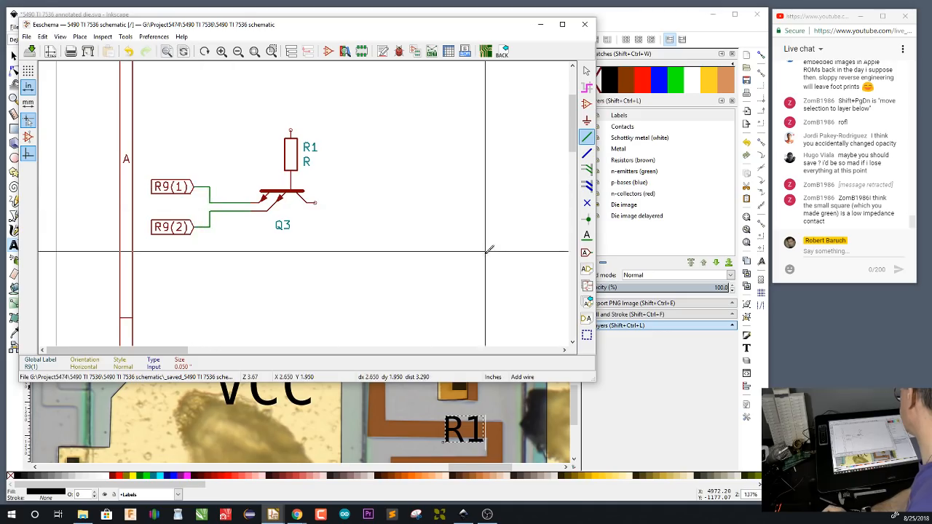
Place a D_Small_ALT diode vertically below the emitter wires with its cathode facing up
click(586, 103)
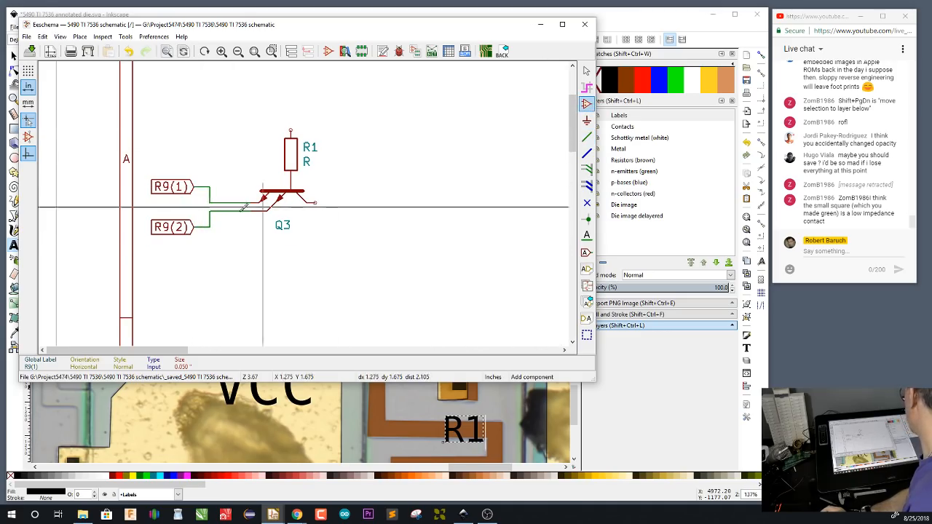
click(236, 243)
text(d)
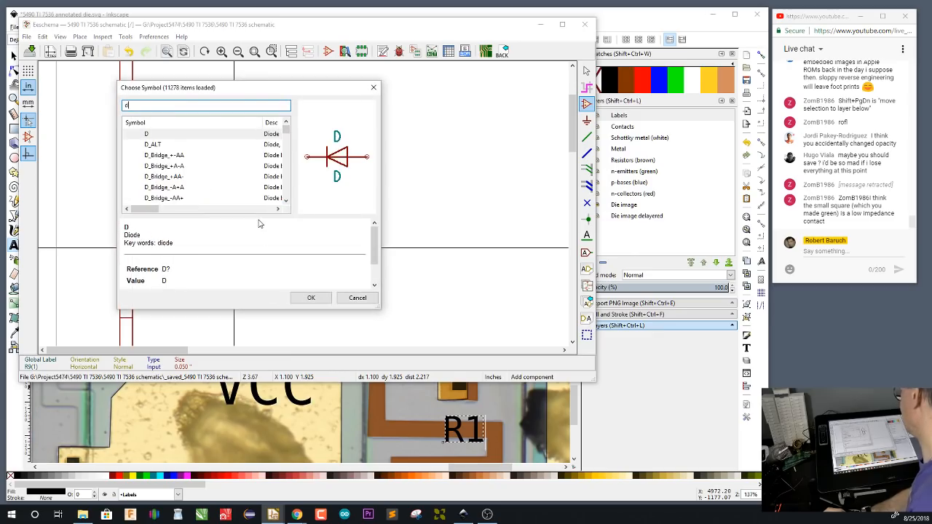
click(177, 145)
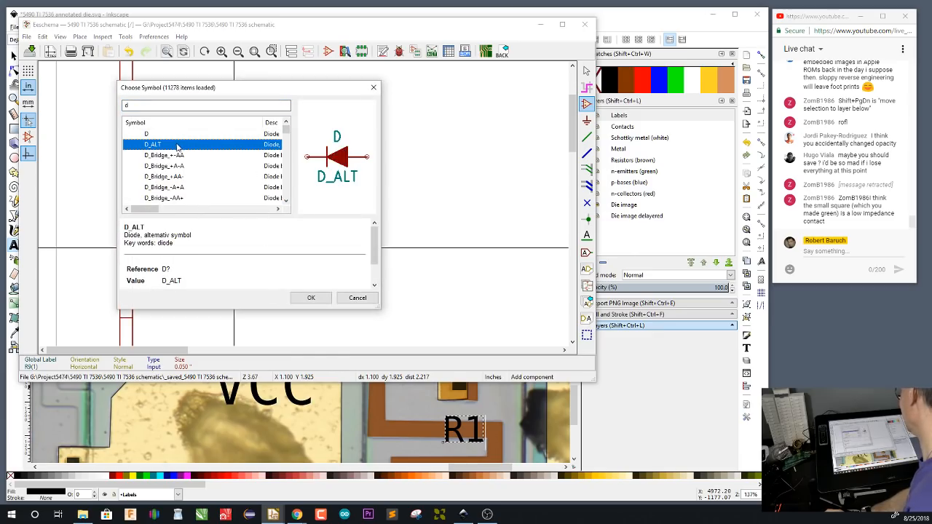
scroll(237, 172, down, 4)
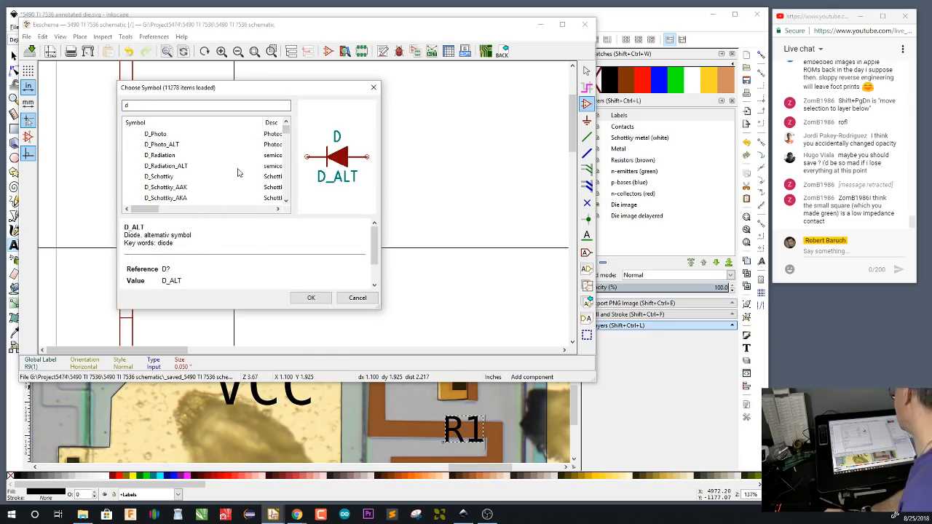
scroll(237, 172, up, 4)
scroll(233, 175, down, 5)
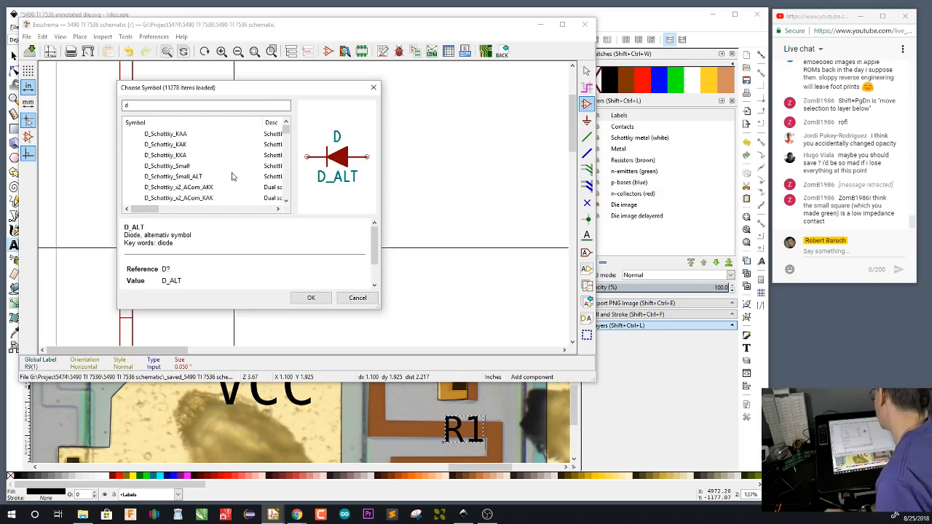
scroll(233, 177, down, 5)
click(163, 177)
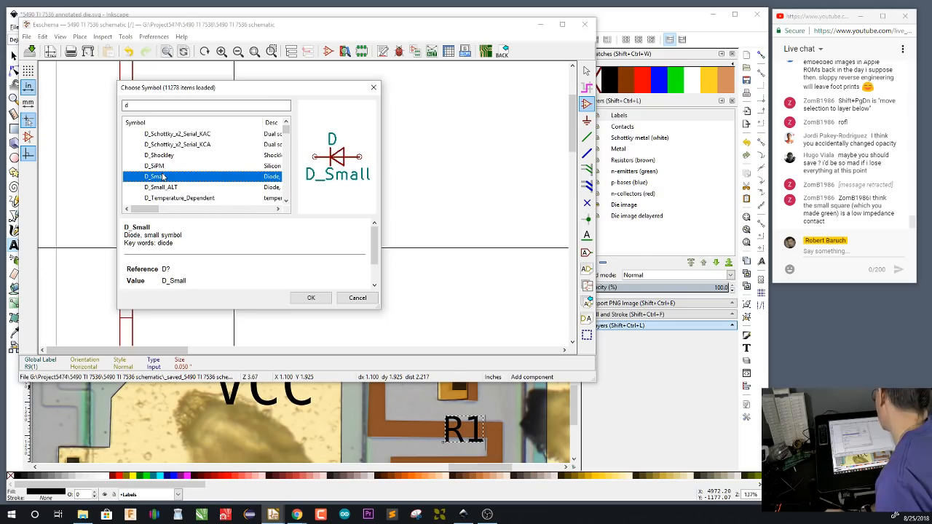
click(188, 188)
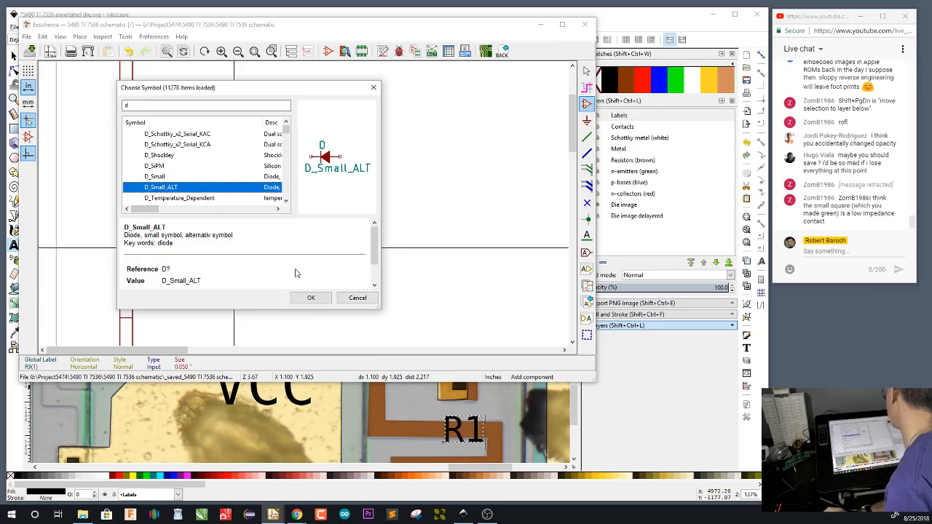
key(Return)
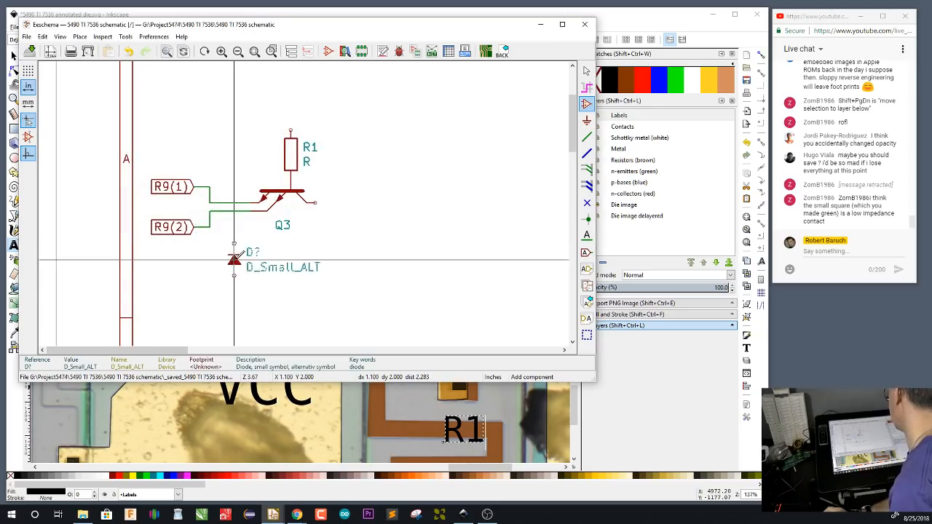
Hide the diode's value text and wire its cathode up to Q3's lower emitter wire
key(e)
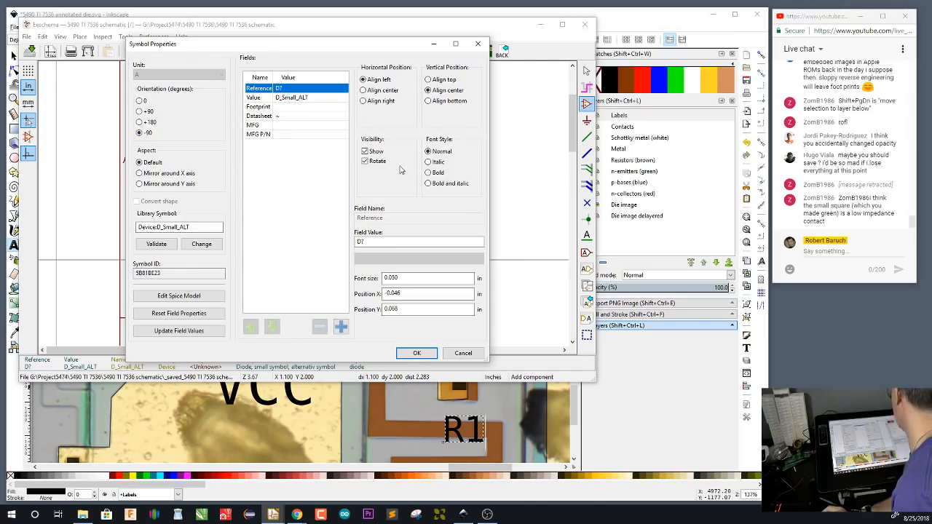
click(317, 97)
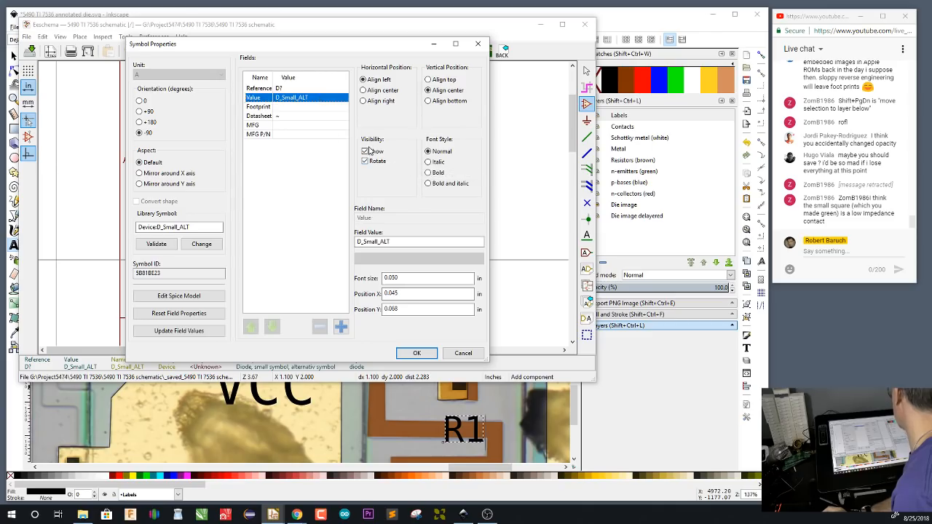
click(366, 153)
click(417, 353)
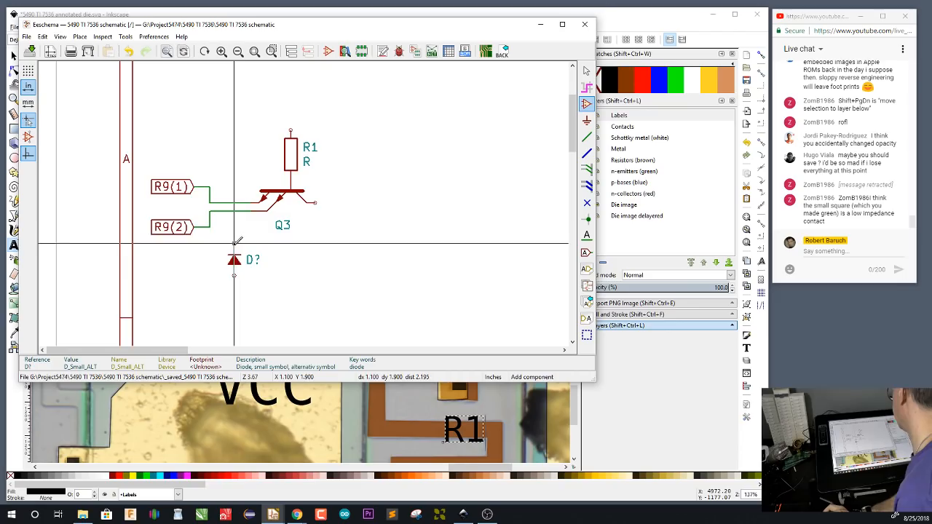
key(w)
click(234, 211)
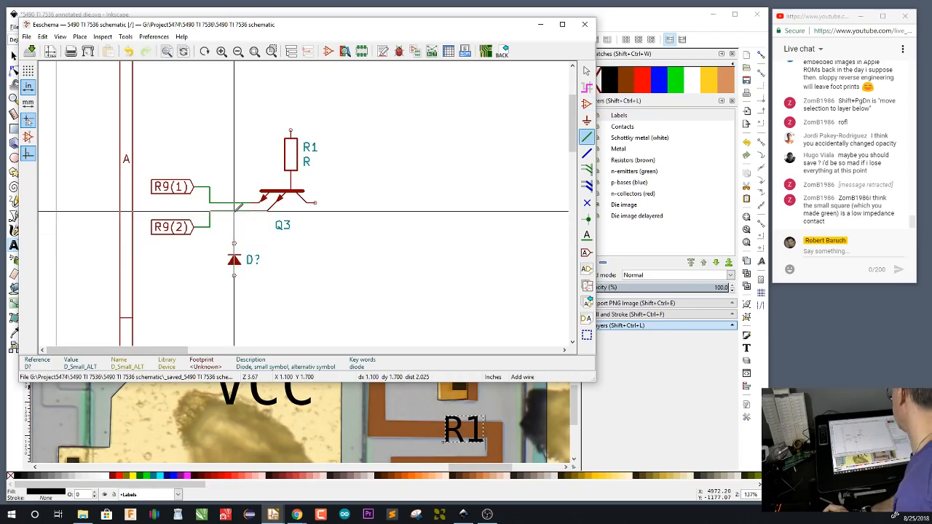
Place a copy of the diode just left of the original and wire its cathode to Q3's upper emitter wire
key(c)
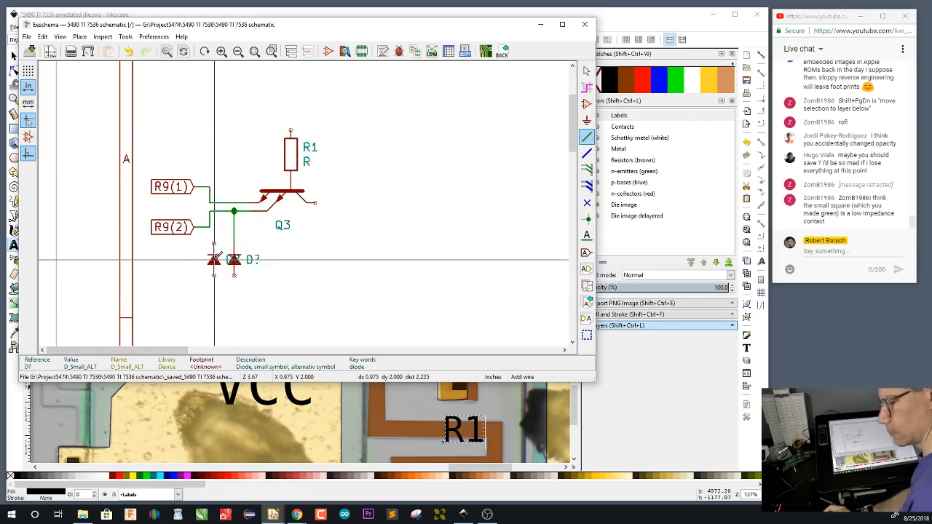
click(214, 260)
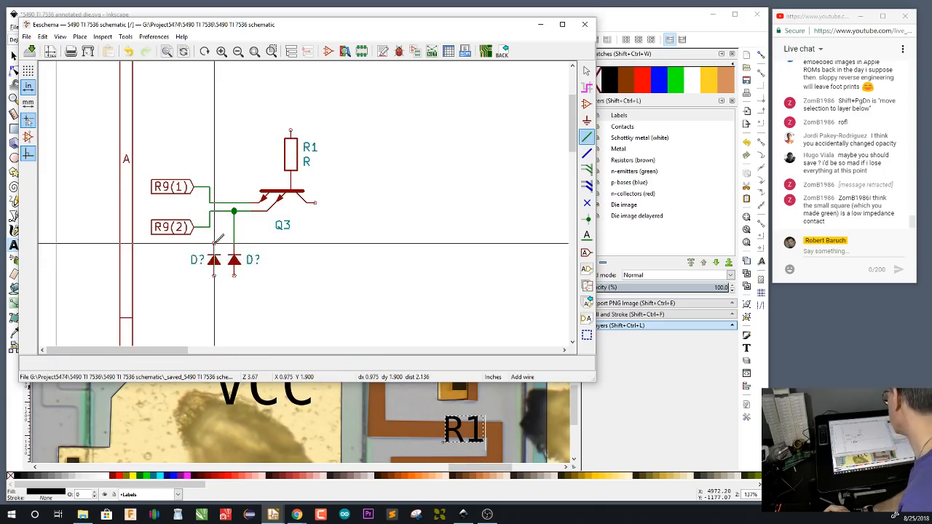
key(e)
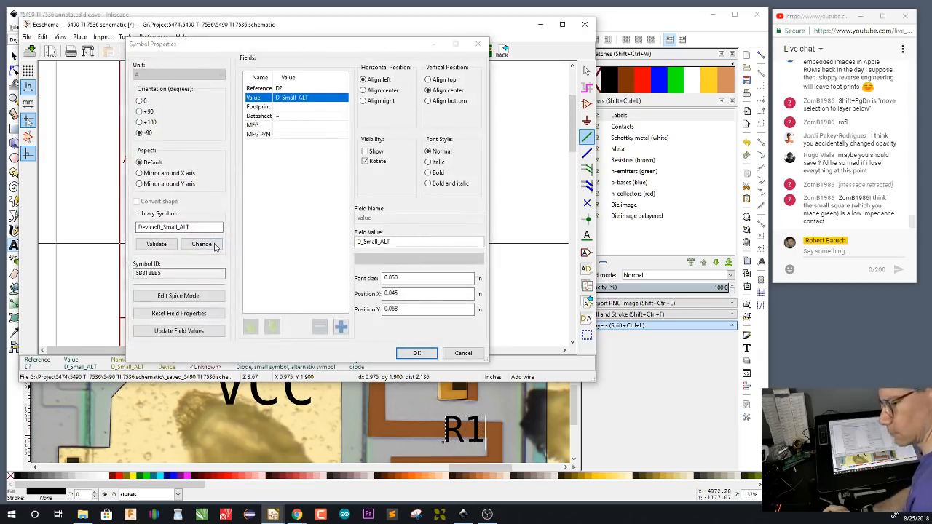
key(Escape)
click(214, 244)
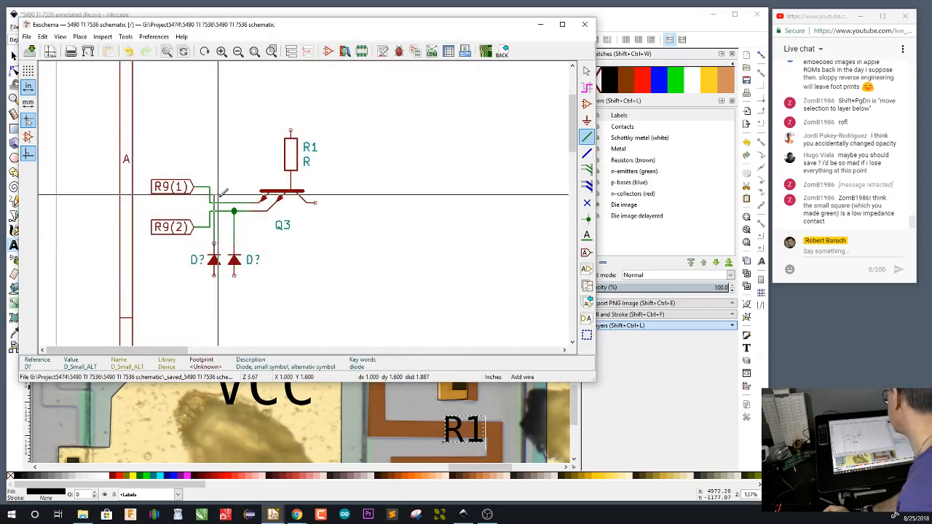
click(213, 202)
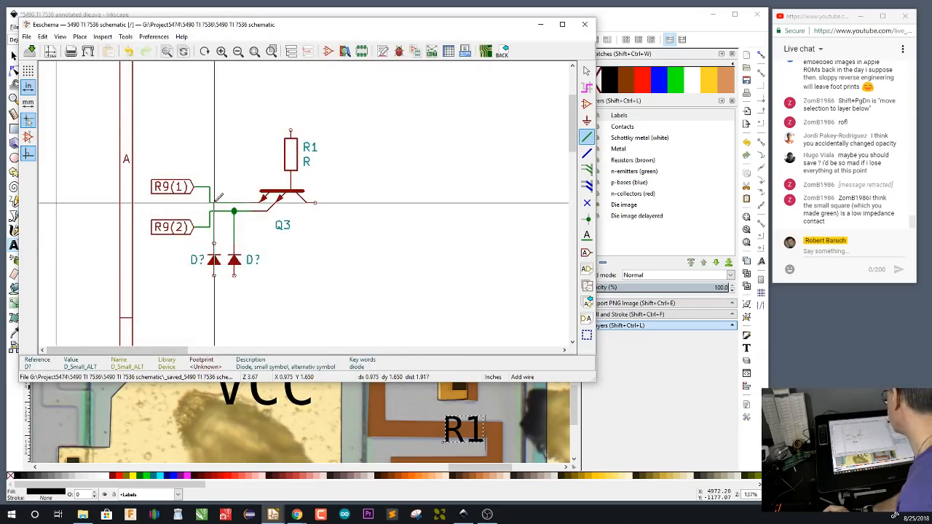
Place a GND power symbol on the anode of the right-hand diode, the one wired to Q3's lower emitter
click(587, 120)
click(240, 275)
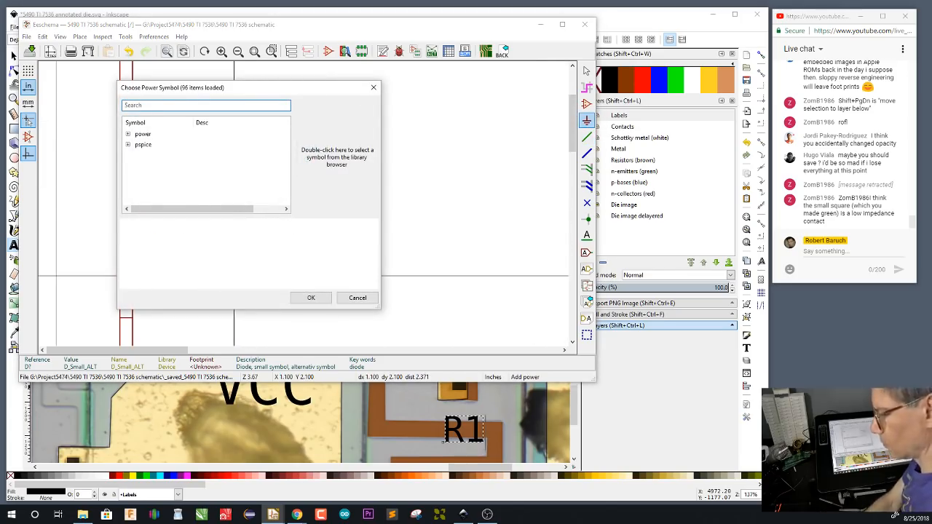
text(gnd)
click(311, 299)
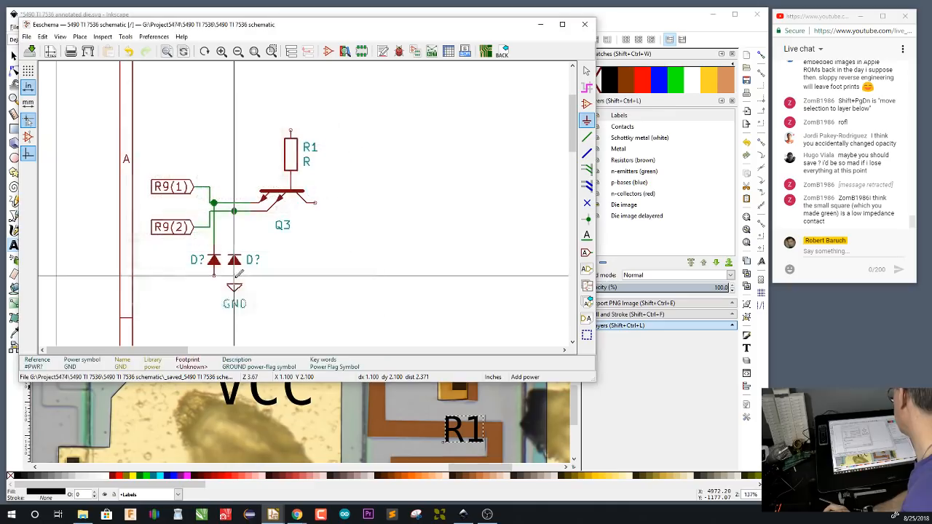
click(234, 286)
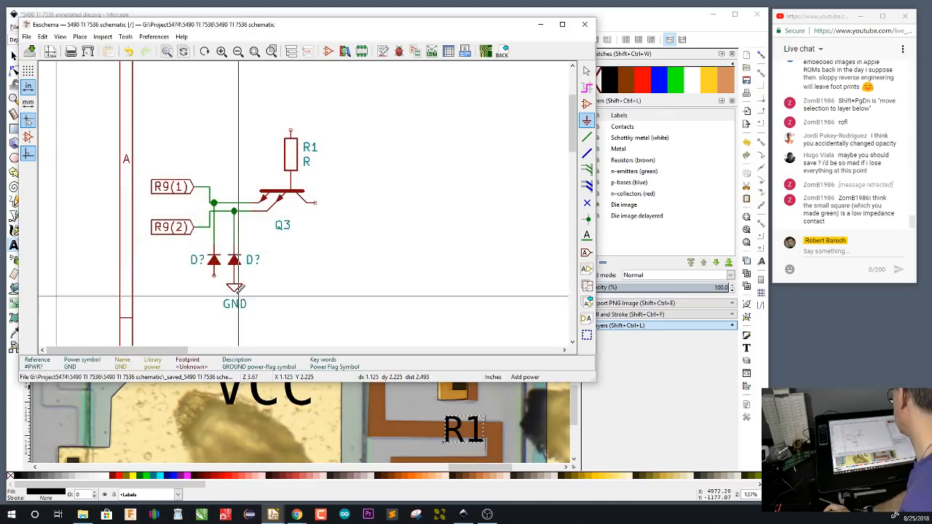
Hide the GND symbol's value text and place a copy of the symbol on the left-hand diode's anode
double_click(239, 286)
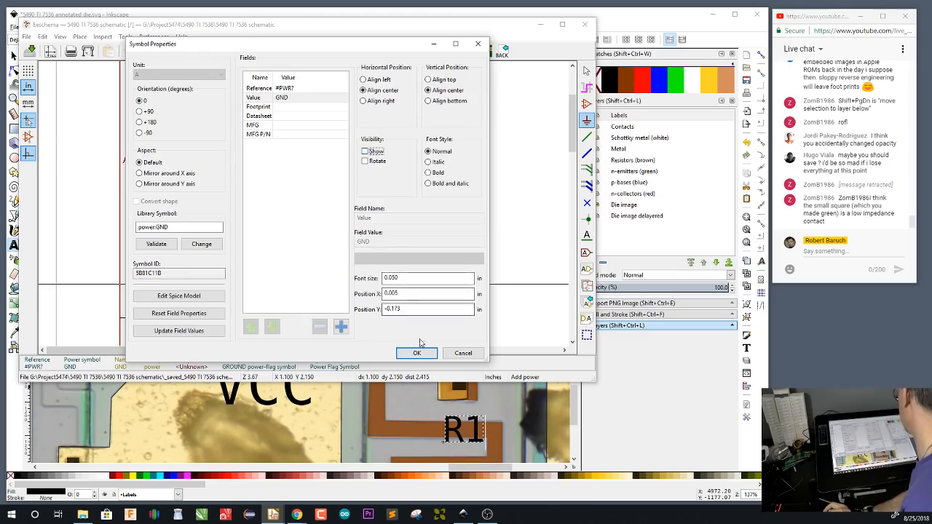
click(417, 353)
key(c)
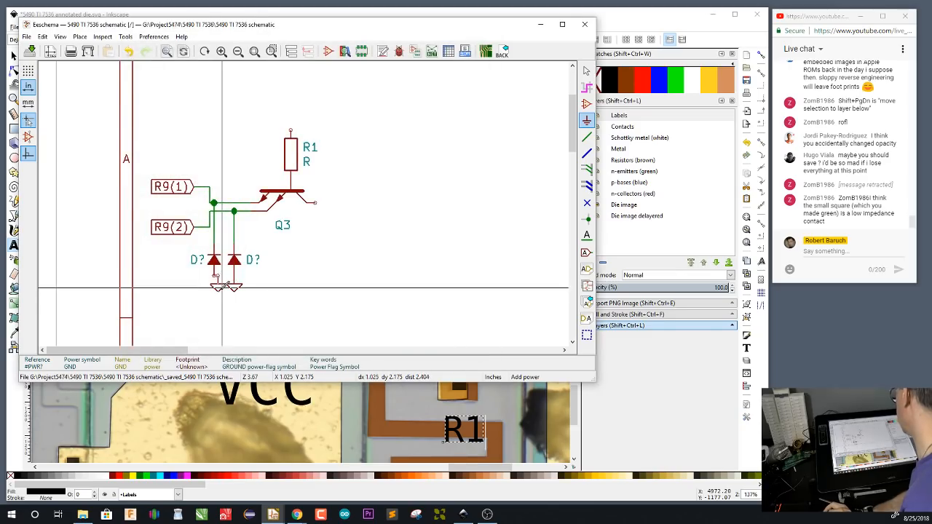
click(218, 287)
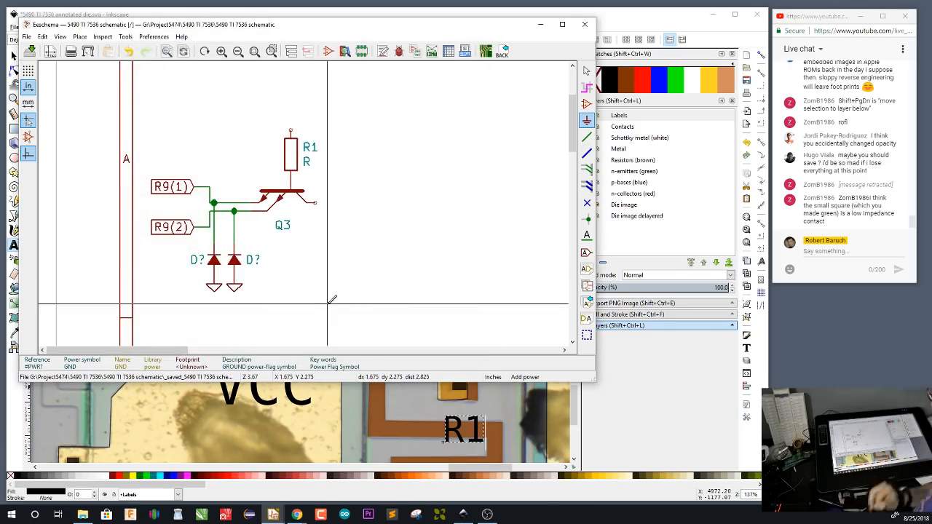
Place a VCC power symbol on the upper end of resistor R1
click(586, 103)
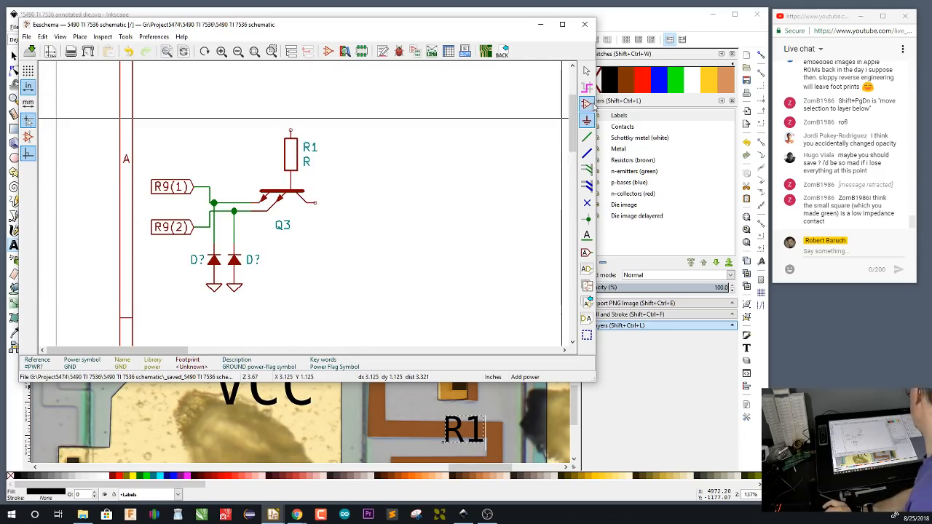
click(291, 131)
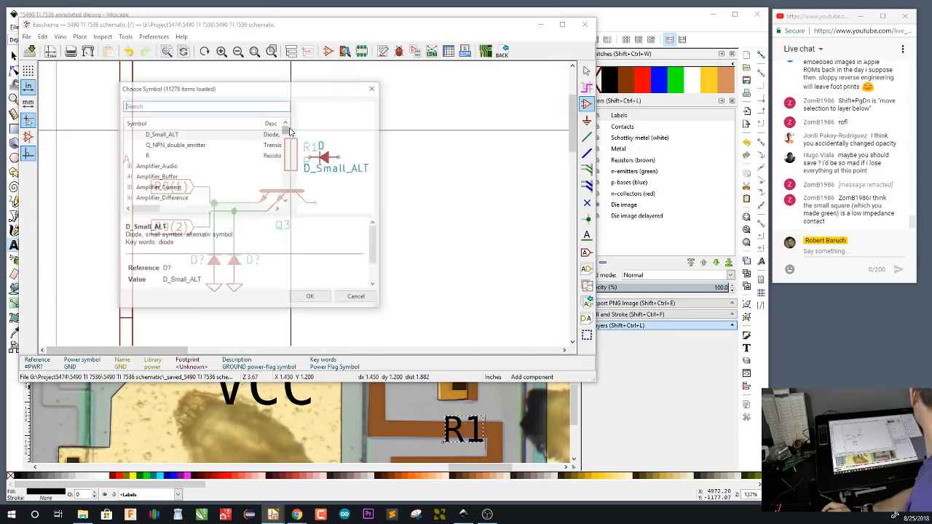
text(vcc)
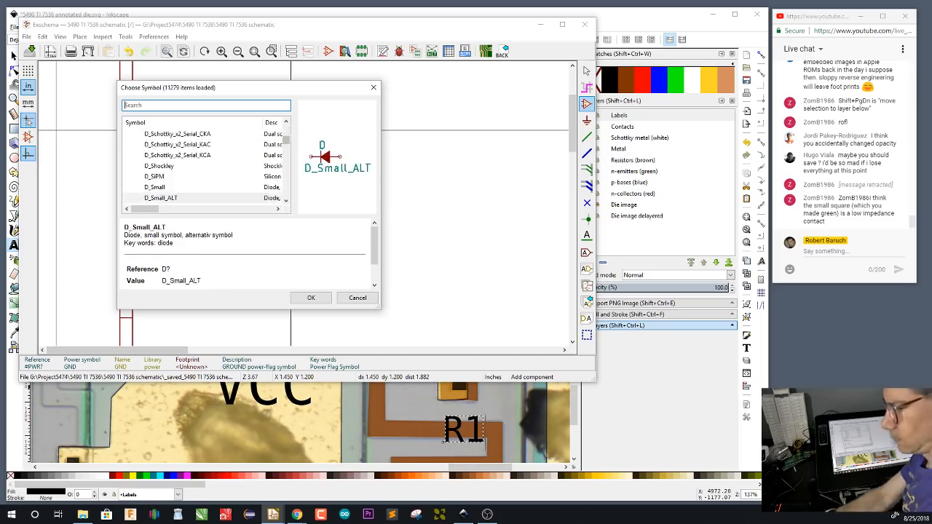
click(314, 299)
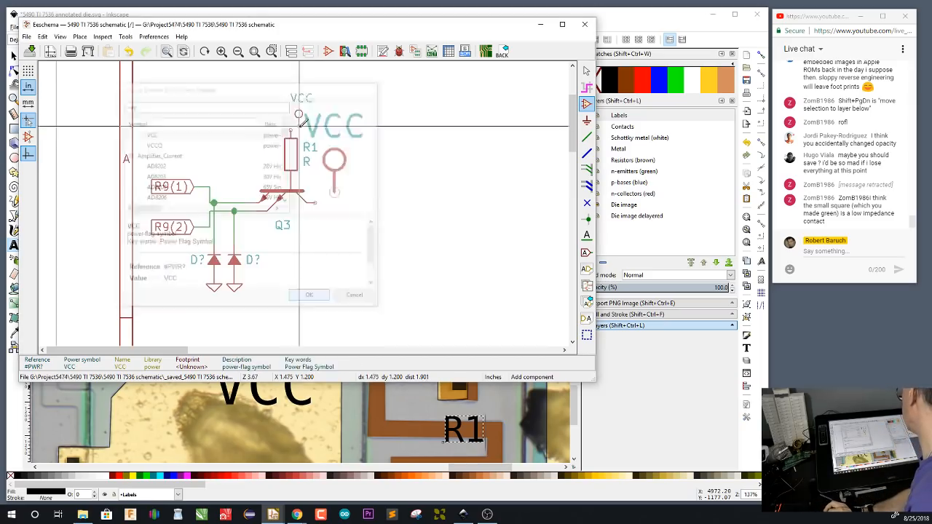
click(290, 130)
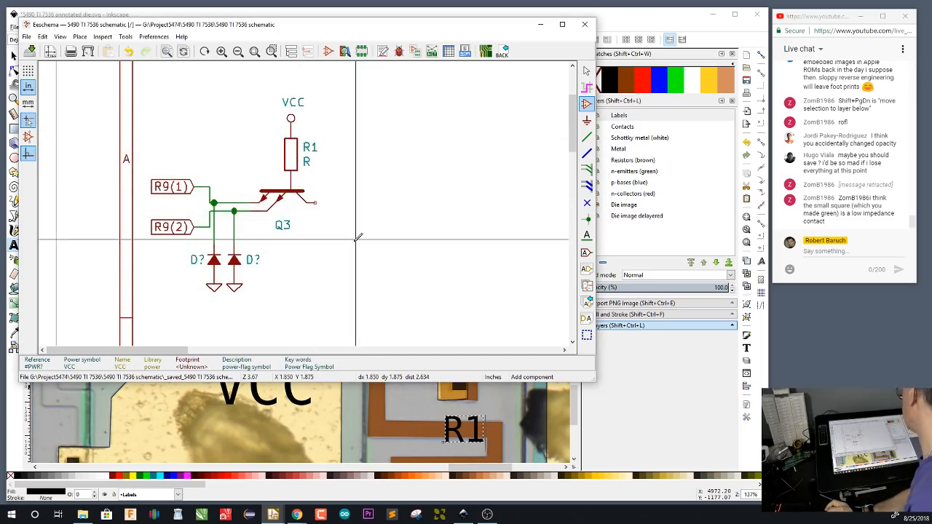
Draw a short horizontal wire extending rightwards from Q3's collector pin and leave its far end open
key(w)
click(318, 198)
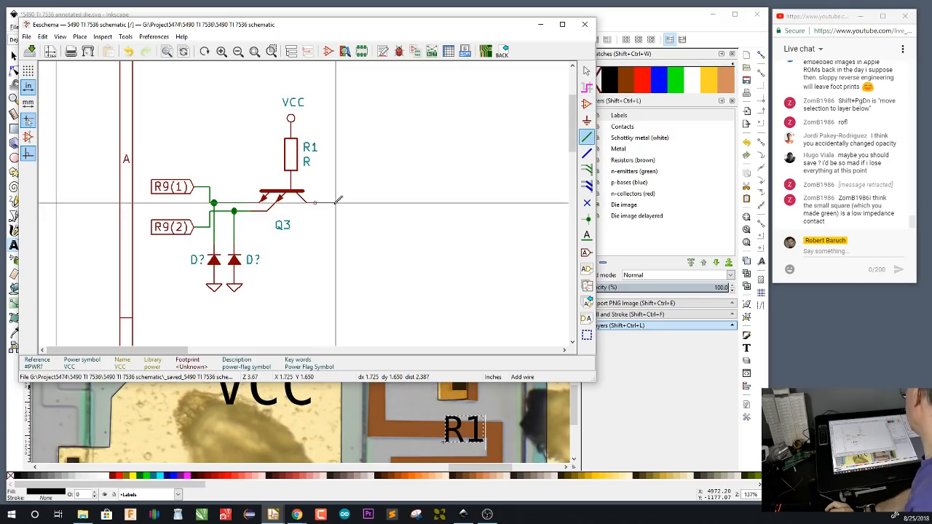
double_click(339, 203)
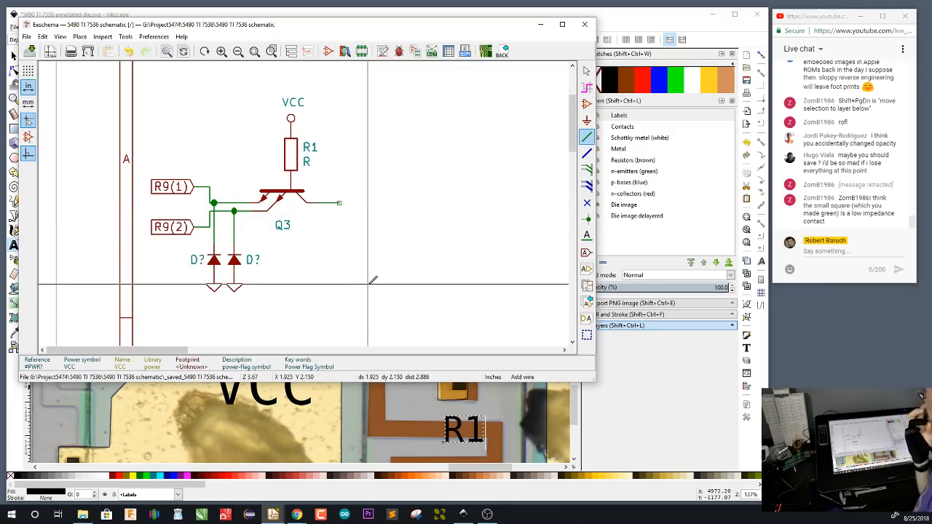
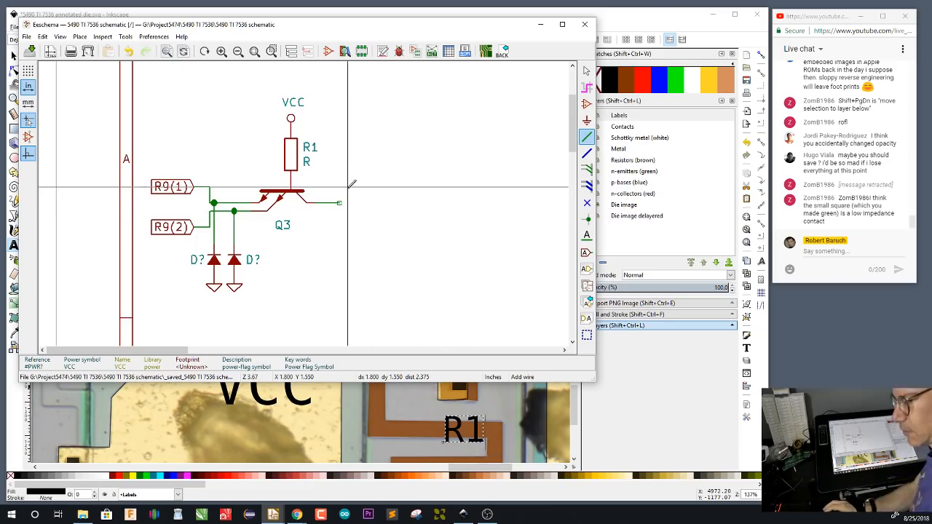
Switch to Inkscape and draw rectangles on the Contacts layer over the base, emitter and collector contacts of the transistor fed by Q3's collector
click(504, 19)
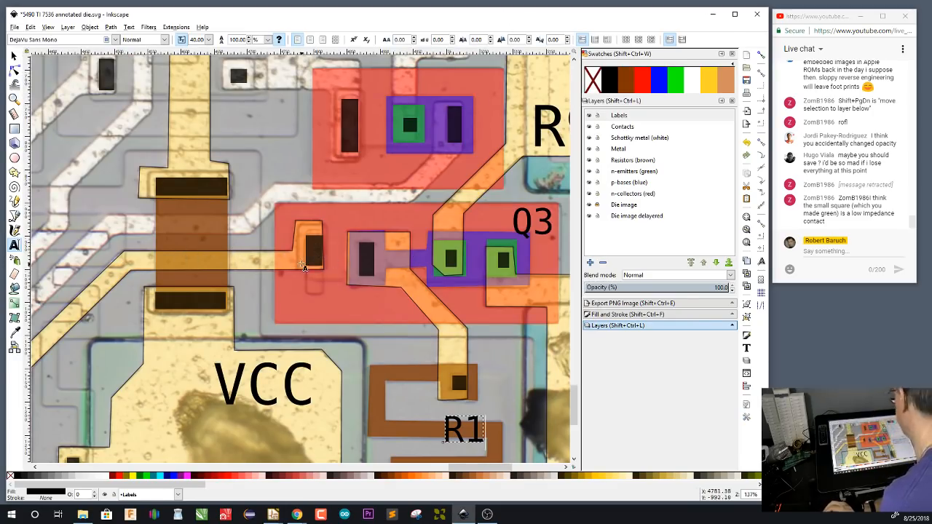
scroll(154, 211, down, 4)
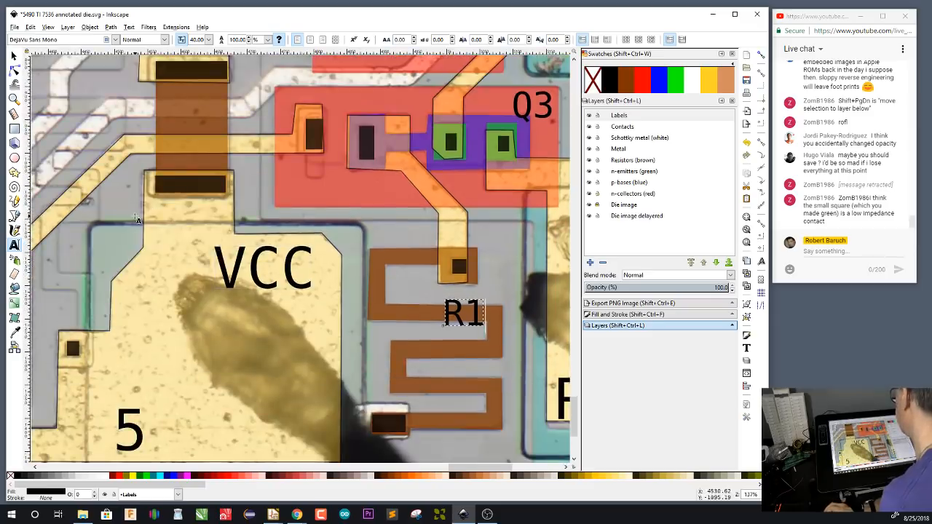
drag(137, 220, 571, 223)
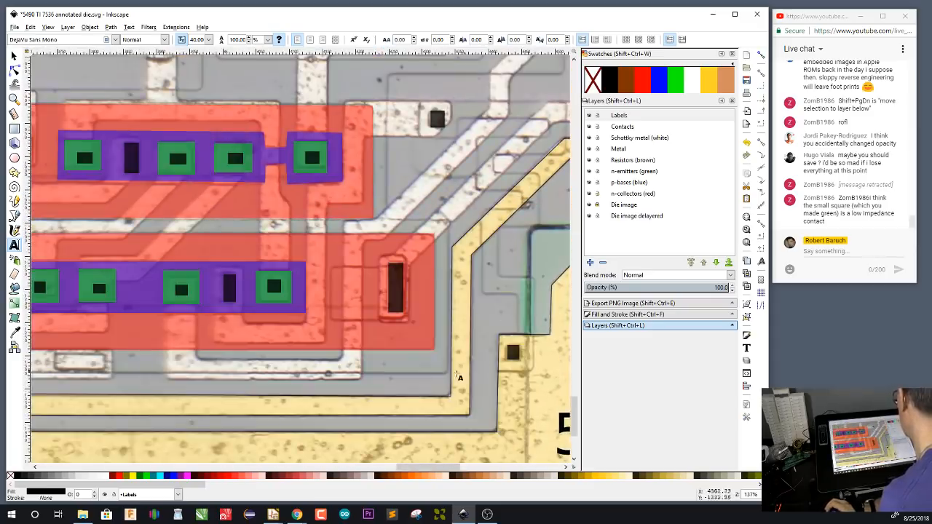
drag(104, 396, 606, 365)
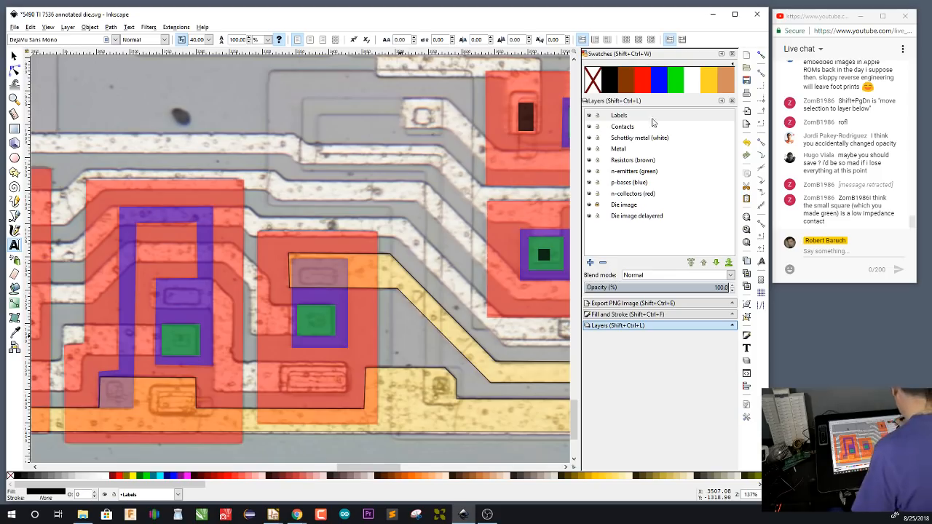
click(632, 128)
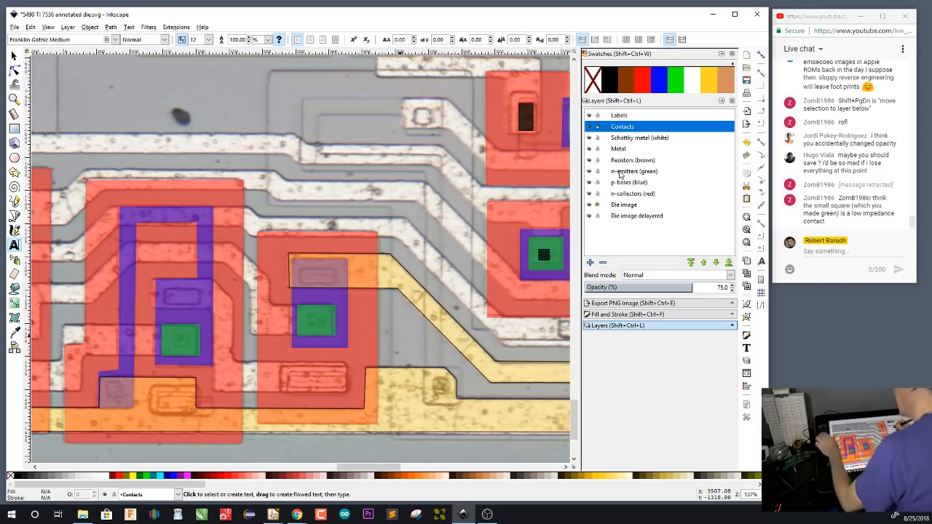
key(r)
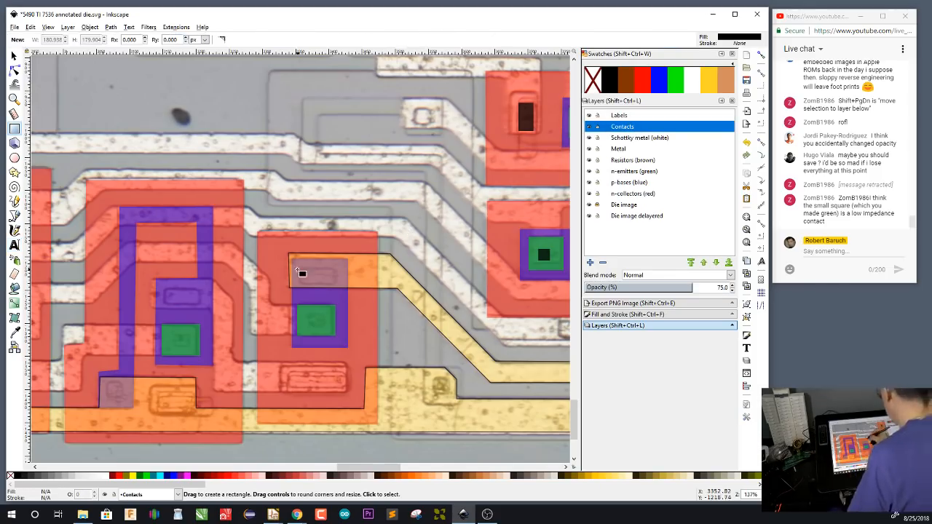
mouse_move(299, 268)
mouse_down()
mouse_move(338, 286)
mouse_move(309, 326)
mouse_up()
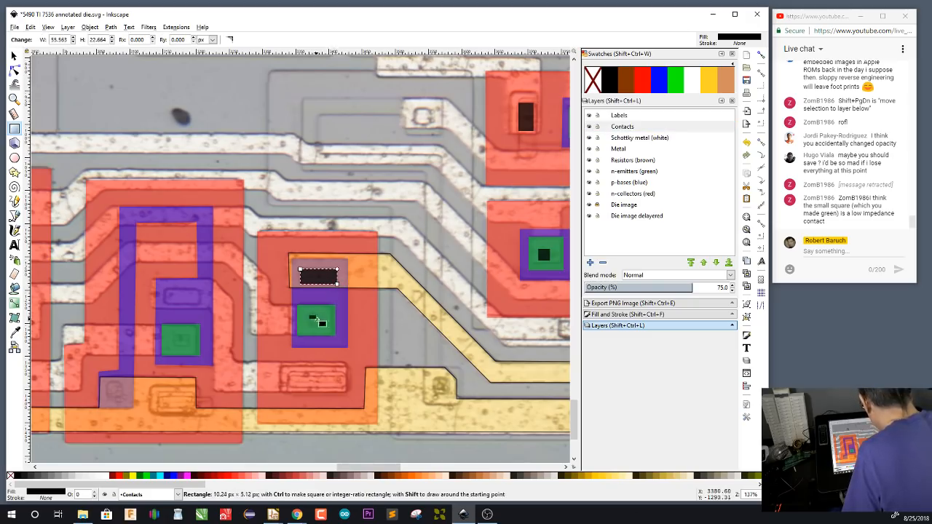
drag(290, 372, 348, 393)
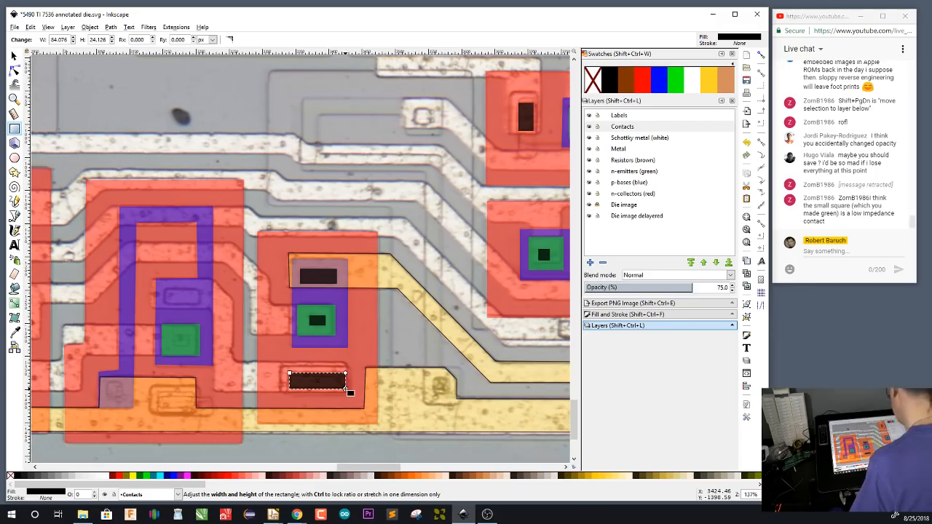
Mark the two isolated square contacts to the transistor's right and the four contacts of the neighbouring transistor to its left with rectangles
drag(434, 377, 453, 395)
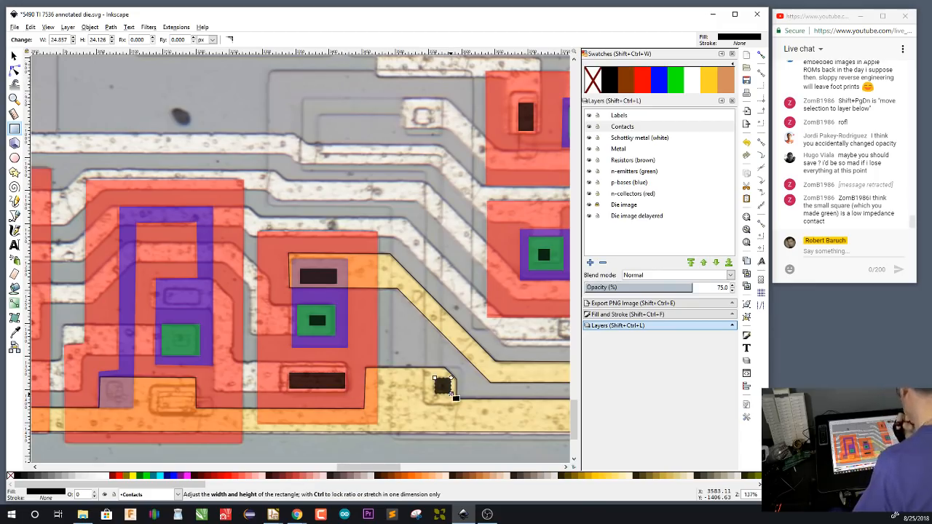
drag(416, 107, 435, 128)
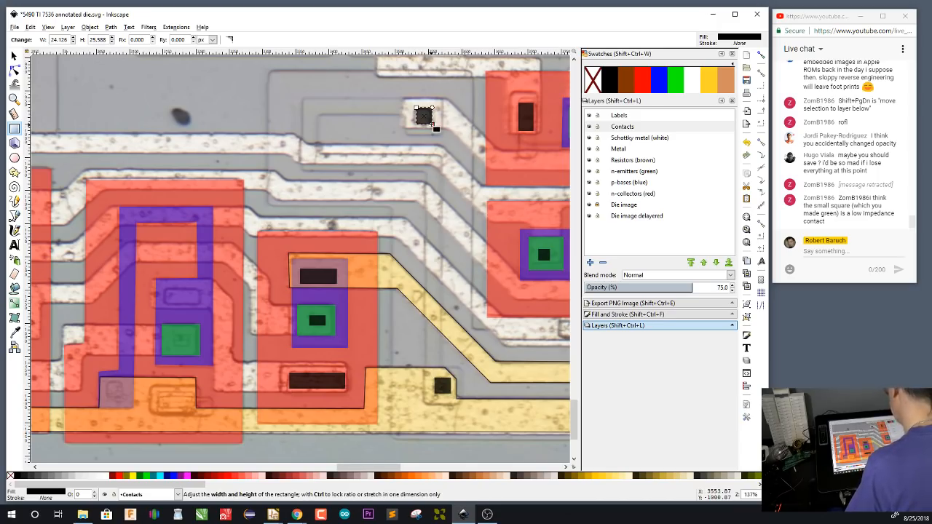
mouse_move(165, 290)
mouse_down()
mouse_move(207, 312)
mouse_move(202, 304)
mouse_up()
drag(175, 337, 190, 346)
drag(107, 385, 195, 412)
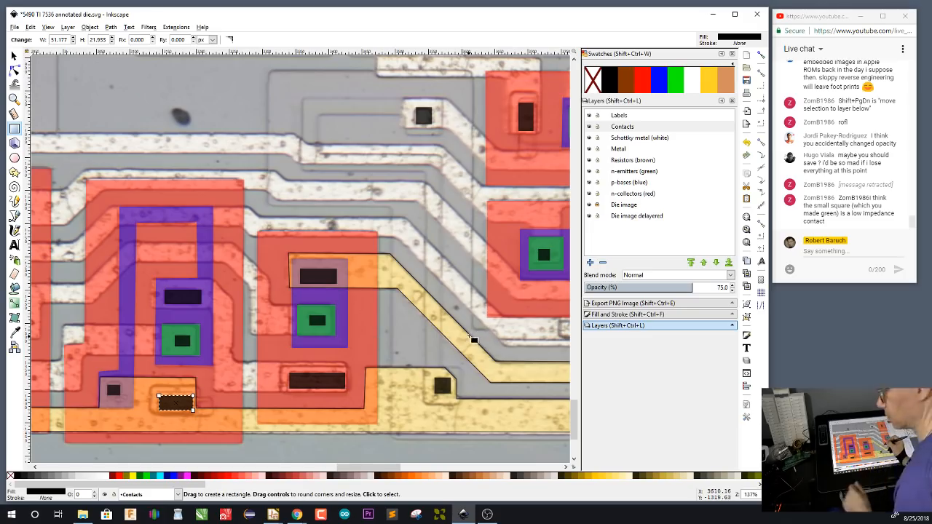
Copy the Q3 label and paste it beside the emitter of the transistor fed by Q3's collector
key(space)
mouse_move(504, 321)
mouse_down()
mouse_move(341, 341)
mouse_move(428, 329)
mouse_move(210, 343)
mouse_up()
drag(459, 384, 268, 379)
drag(464, 289, 297, 355)
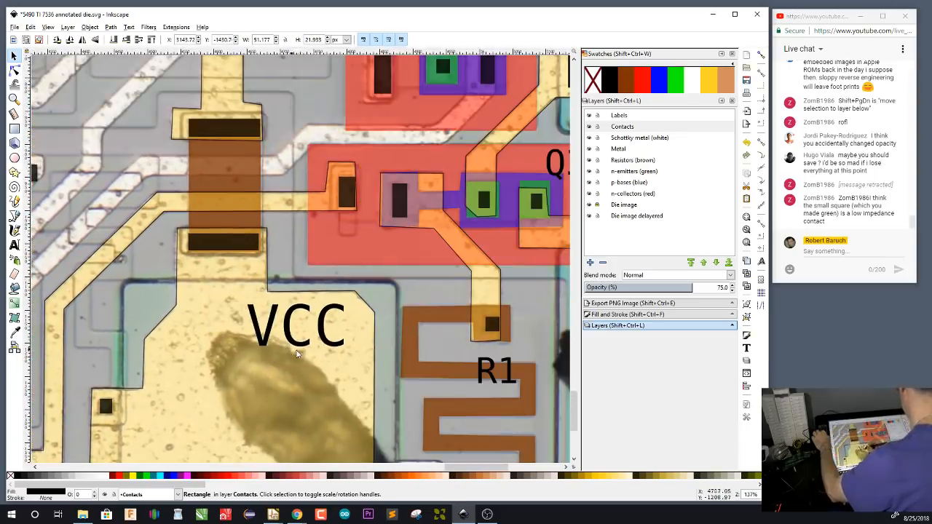
click(559, 164)
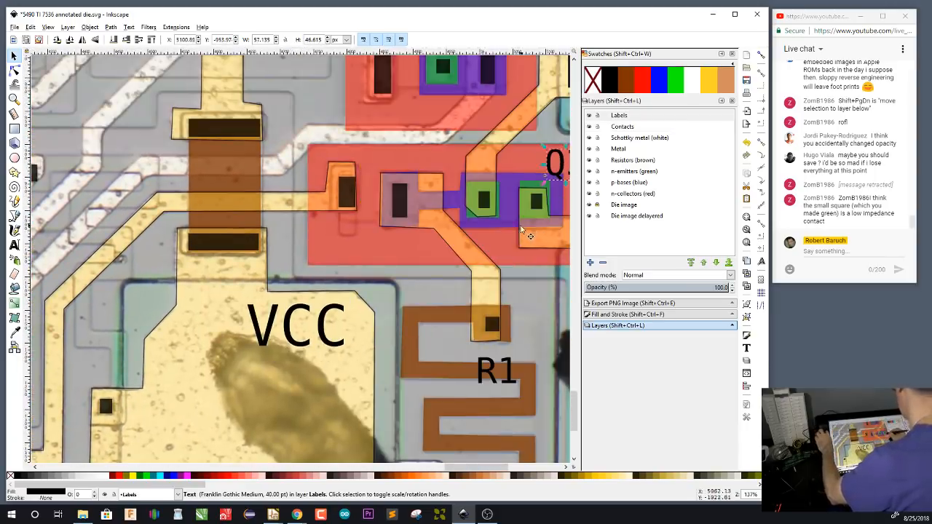
drag(82, 388, 370, 337)
drag(267, 337, 549, 321)
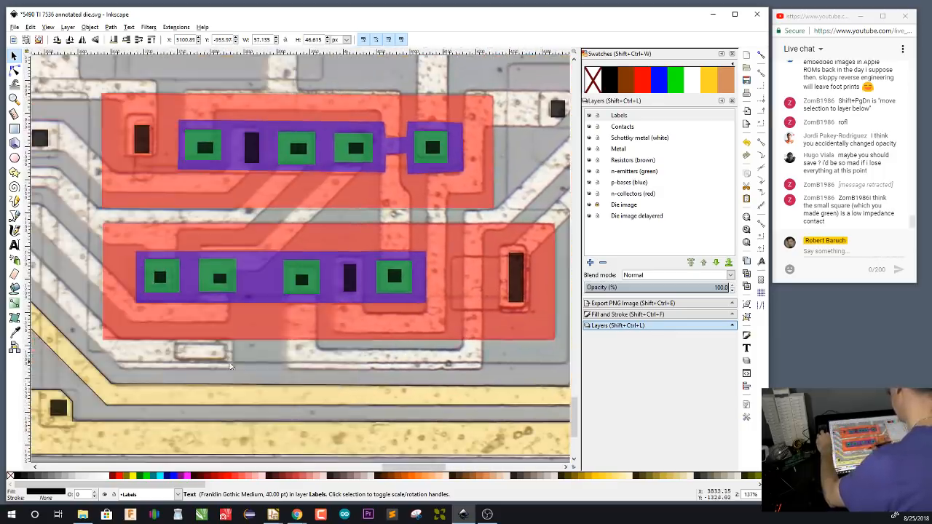
mouse_move(286, 353)
mouse_down()
mouse_move(541, 334)
mouse_move(437, 368)
mouse_up()
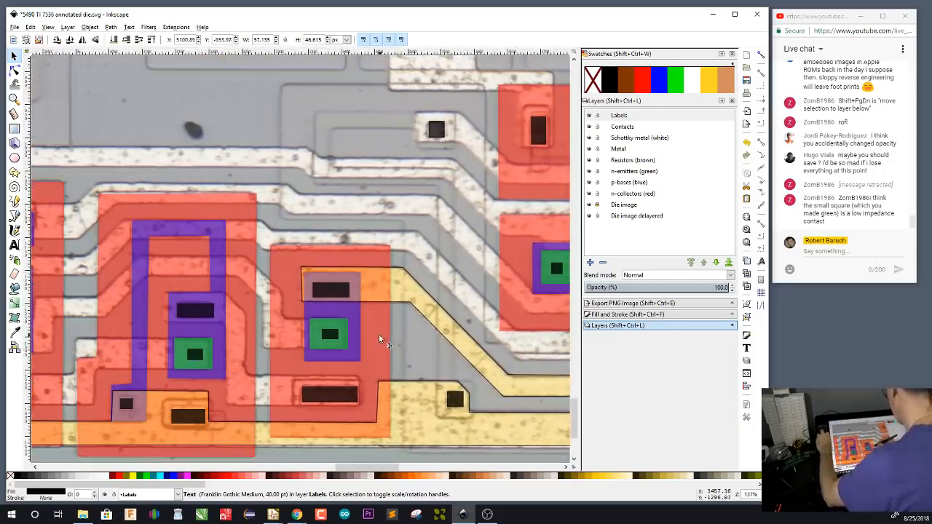
key(ctrl+v)
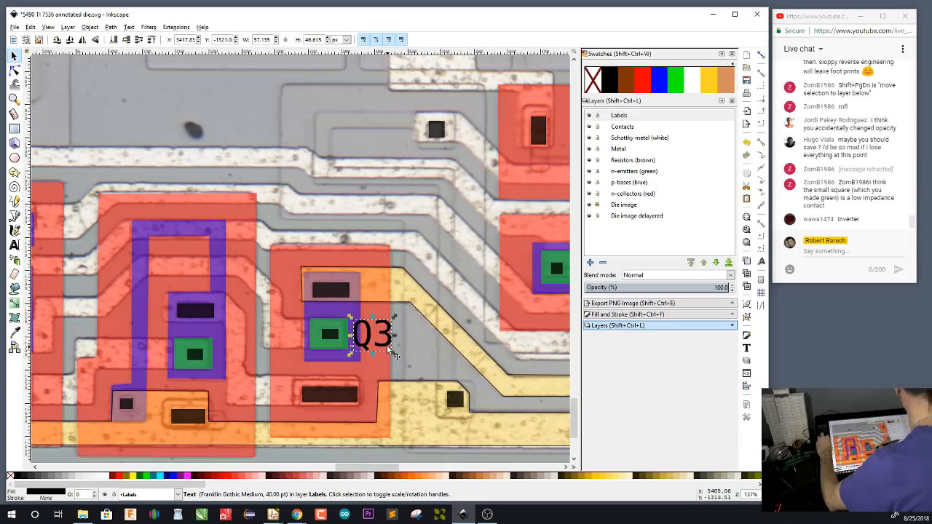
Change the pasted label's text to Q4 and shift it slightly right, clear of the transistor's base region
key(t)
key(BackSpace)
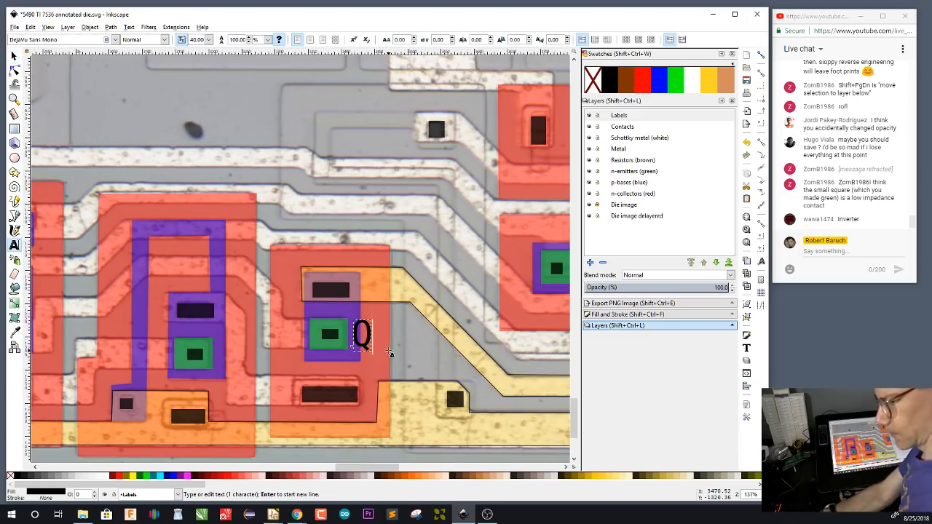
text(4)
key(F1)
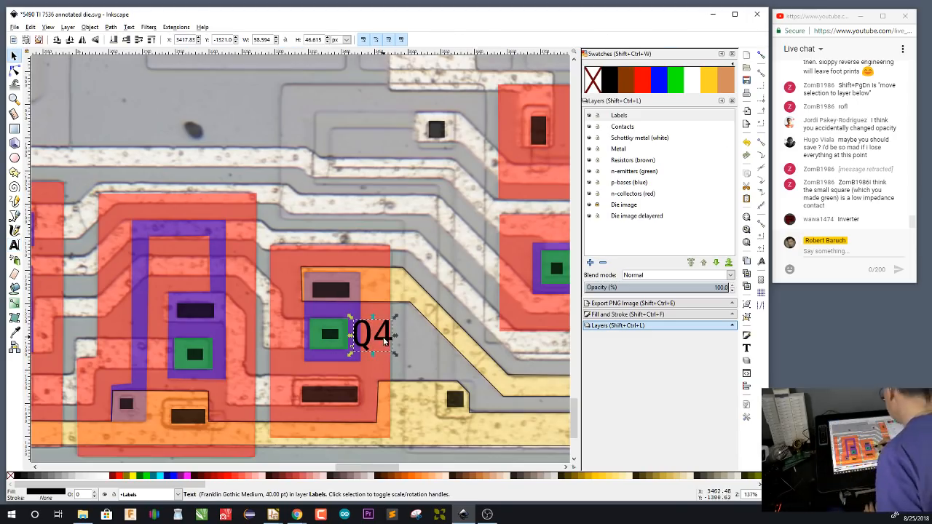
drag(387, 339, 397, 340)
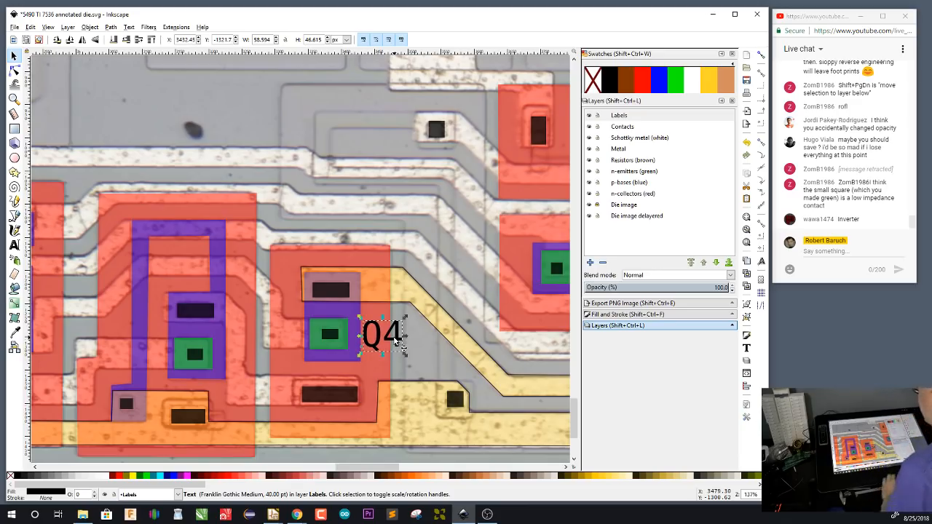
key(Escape)
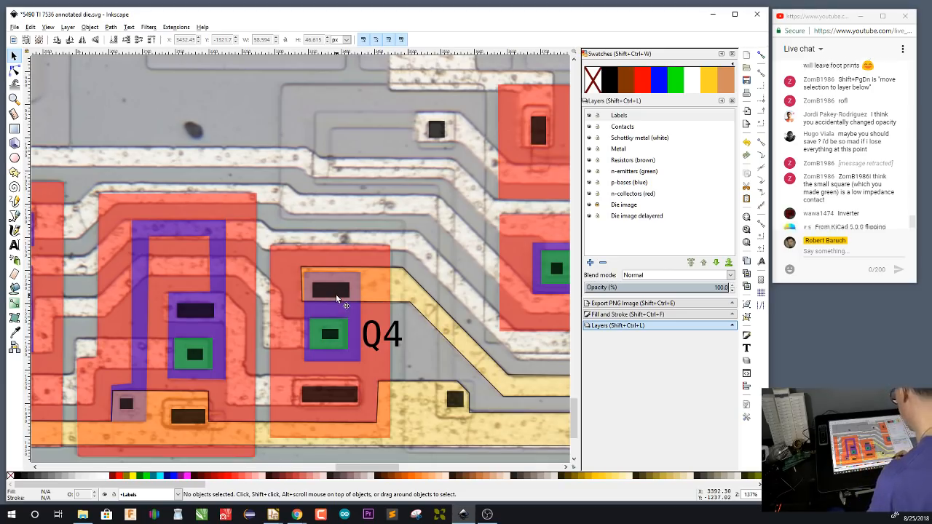
Switch to Eeschema and place a Q_NPN symbol from the project5474 library with its base on the open end of Q3's collector wire
mouse_move(275, 516)
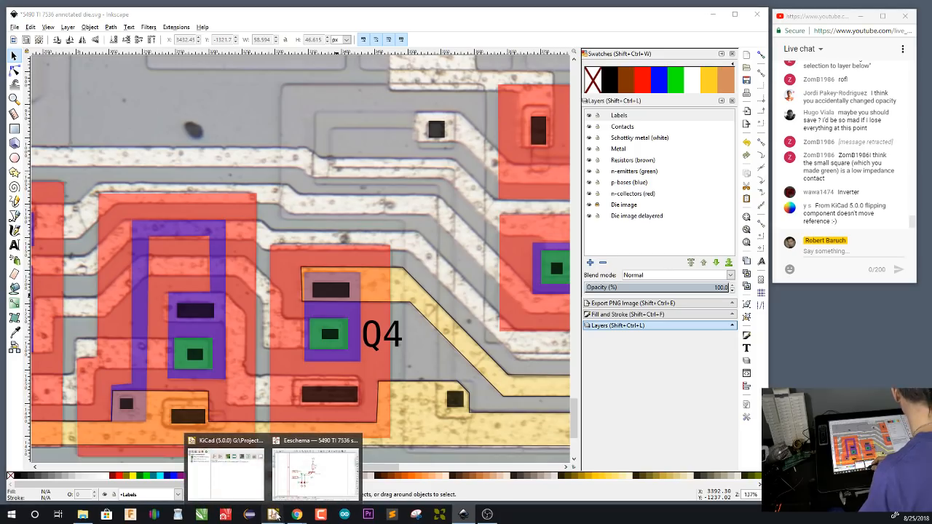
click(329, 481)
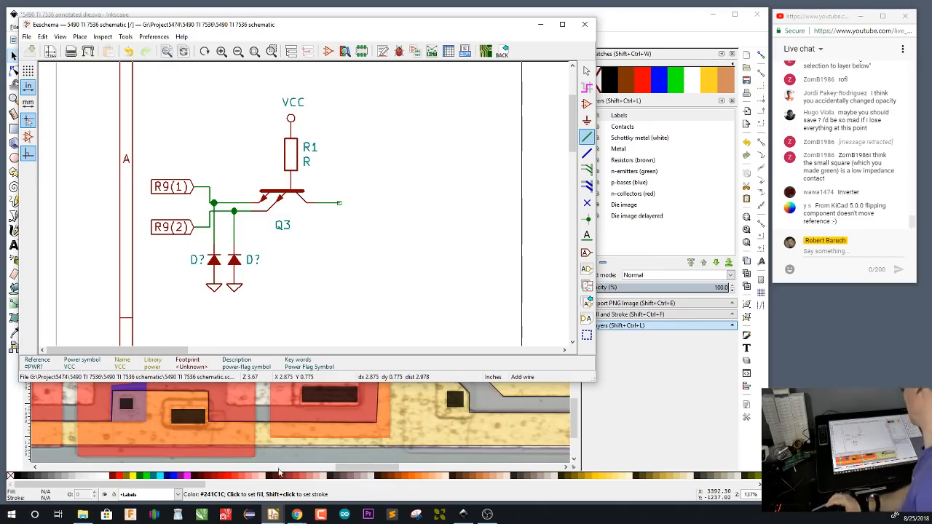
key(p)
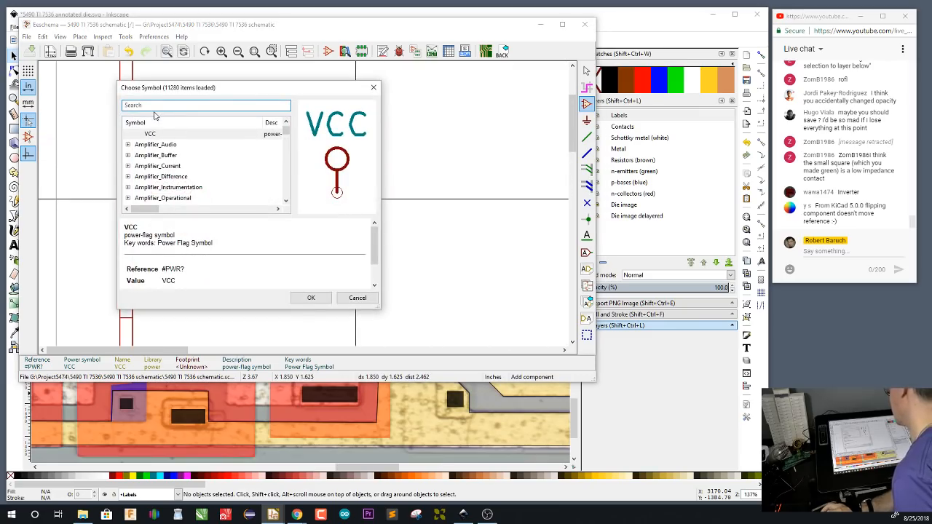
scroll(155, 175, down, 15)
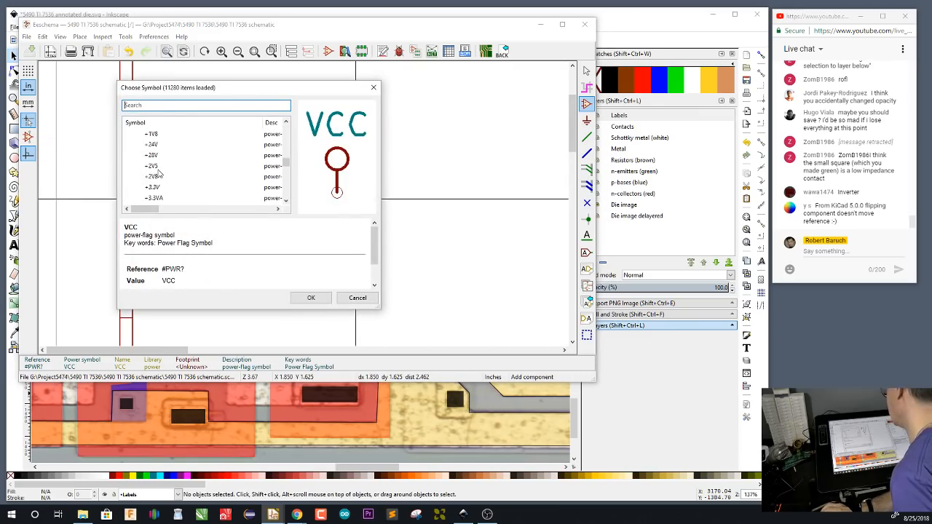
scroll(157, 173, up, 8)
click(127, 177)
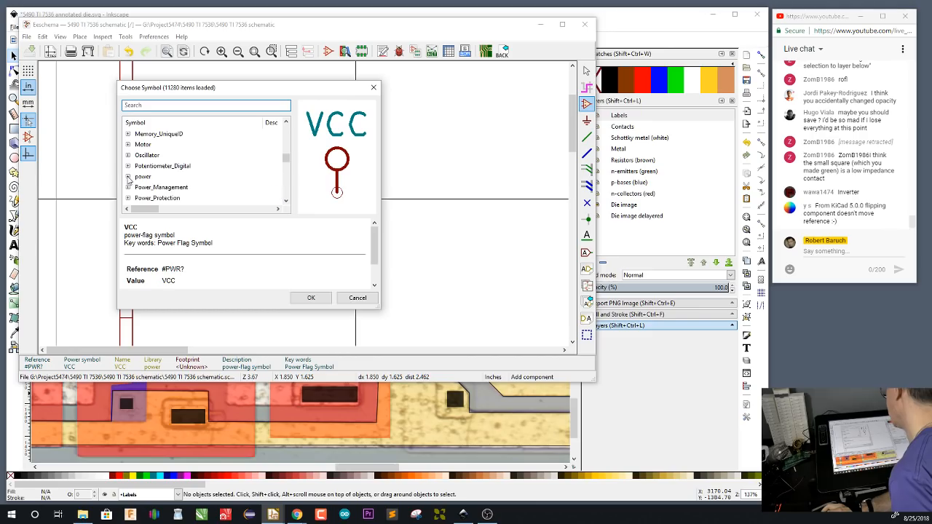
scroll(142, 180, down, 5)
scroll(143, 180, up, 4)
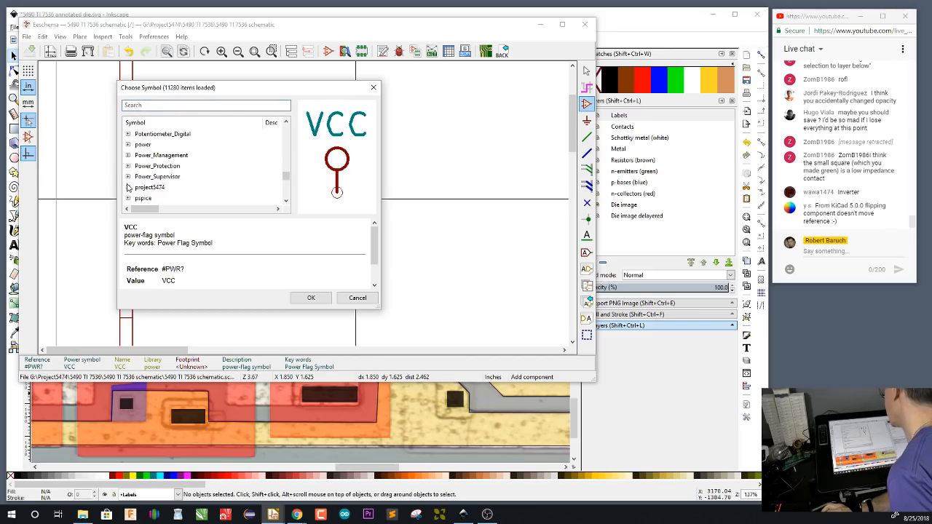
click(128, 187)
scroll(175, 177, down, 5)
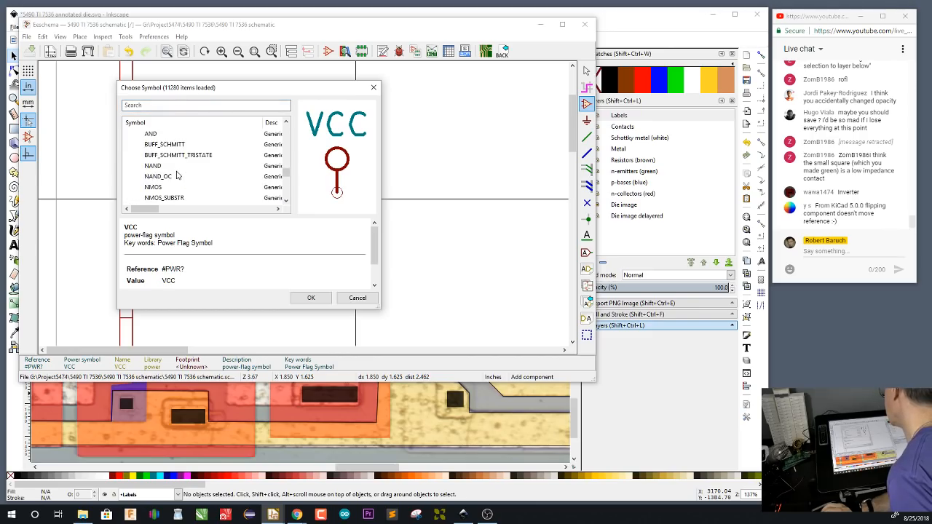
scroll(177, 175, down, 2)
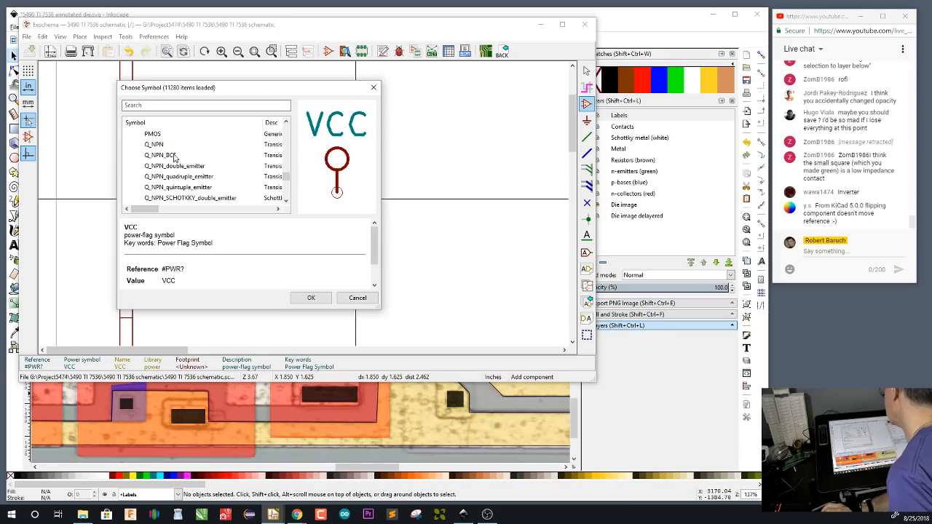
click(172, 145)
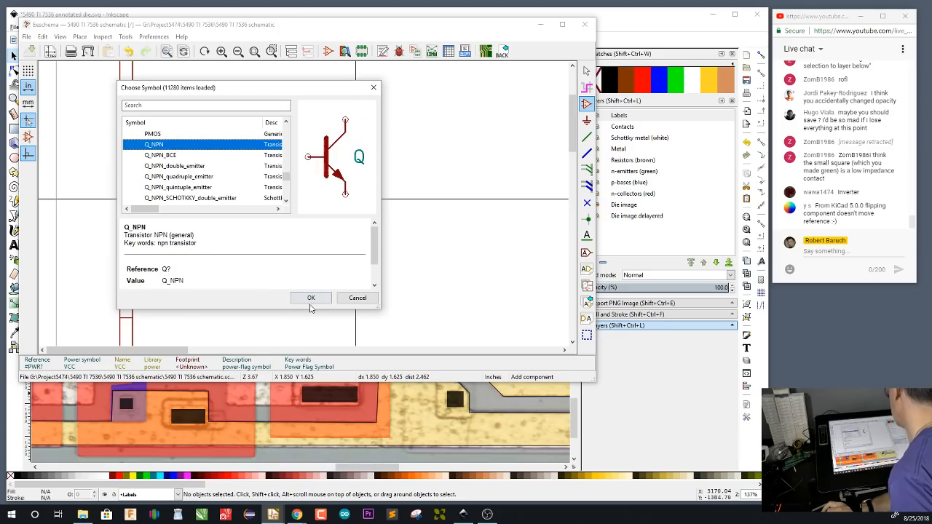
click(310, 300)
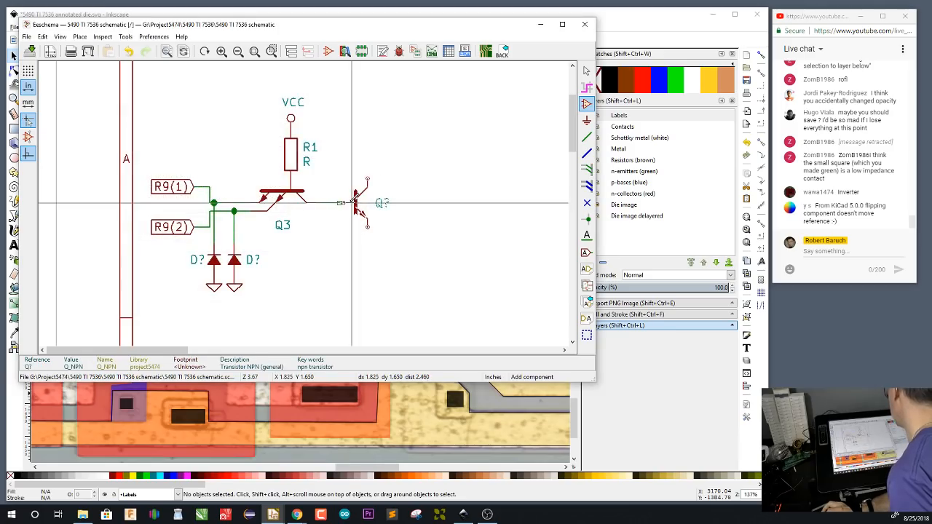
click(354, 202)
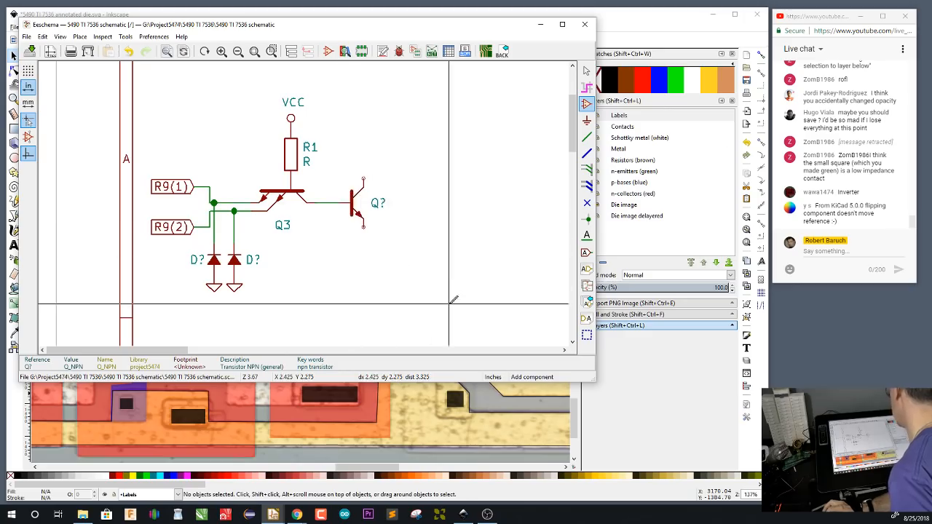
Set the new NPN transistor's reference to Q4
double_click(380, 201)
text(4)
key(Return)
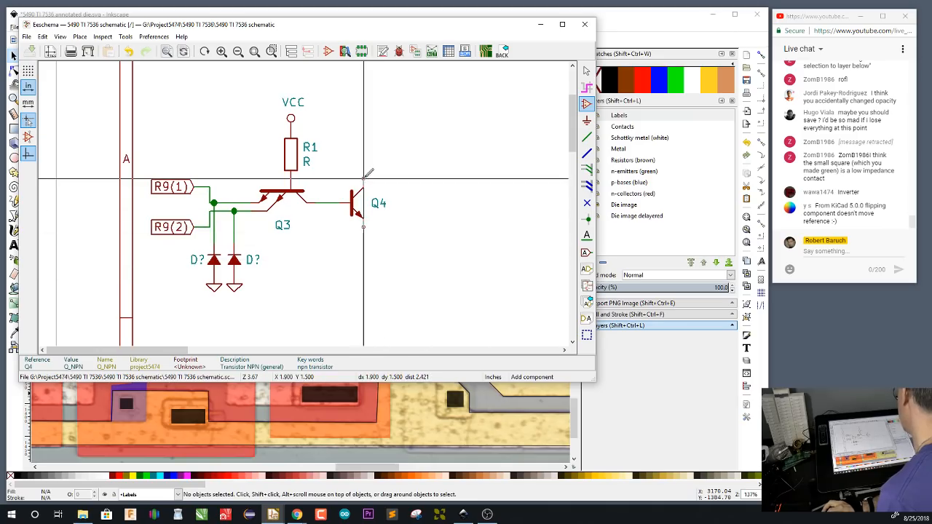
Switch to Inkscape, make the Metal layer current and activate the Bezier pen for tracing around Q4
click(655, 10)
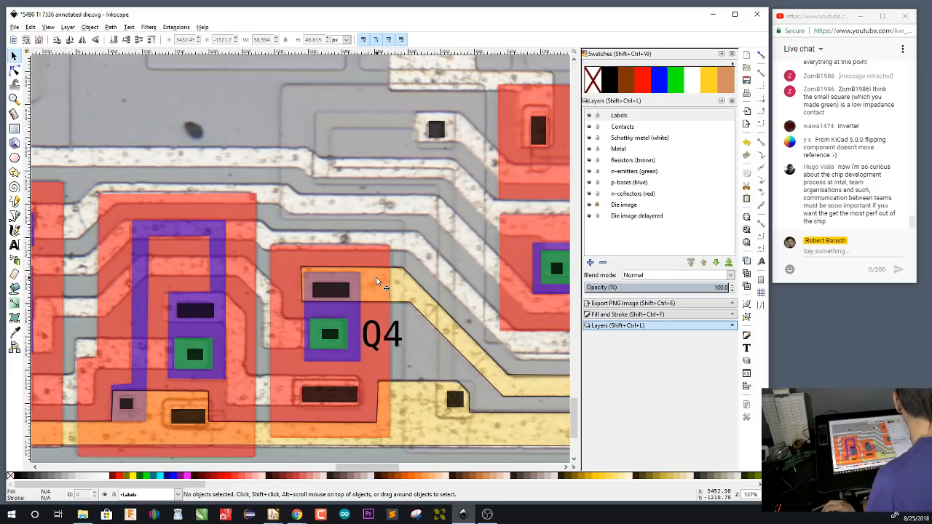
scroll(377, 278, down, 2)
scroll(377, 275, up, 1)
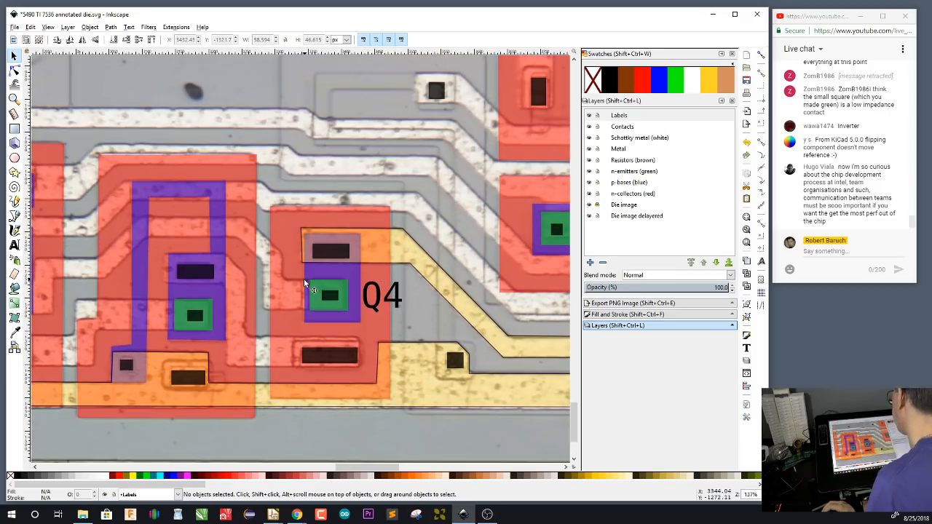
drag(278, 291, 297, 316)
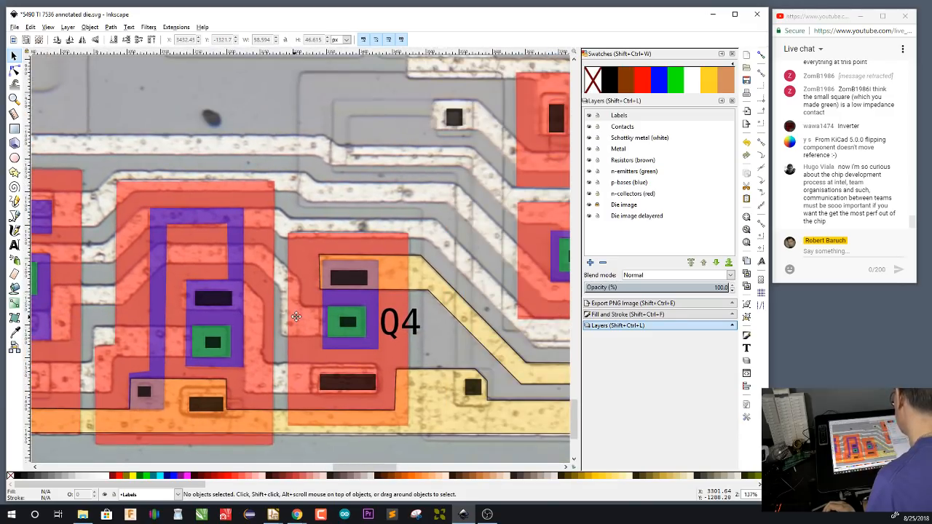
drag(296, 317, 334, 308)
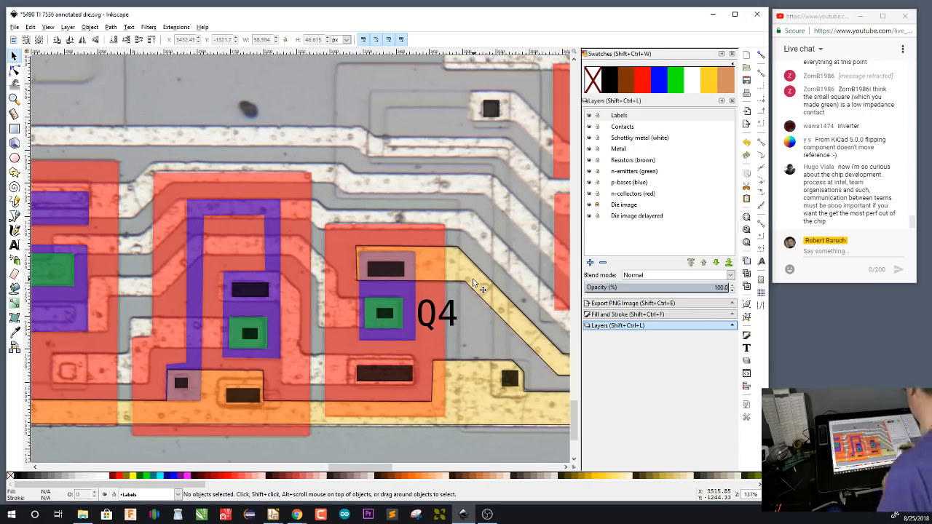
click(628, 150)
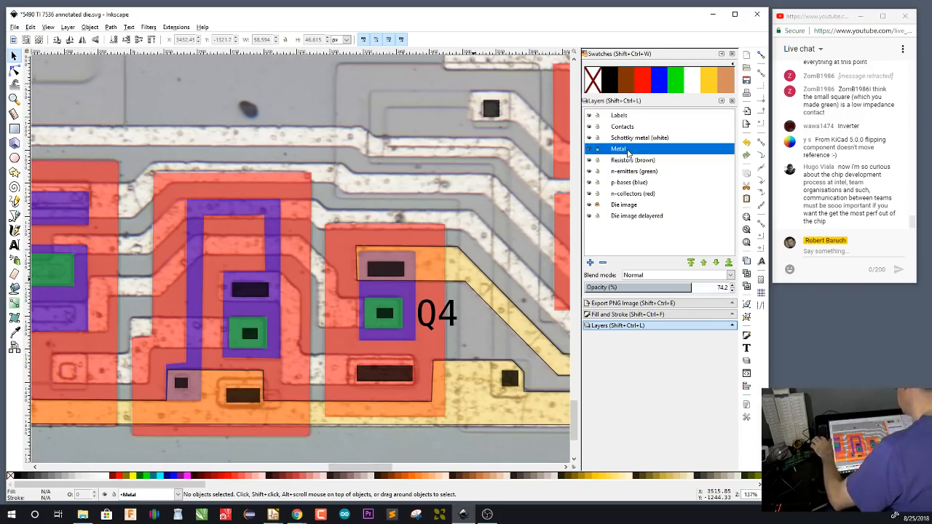
key(b)
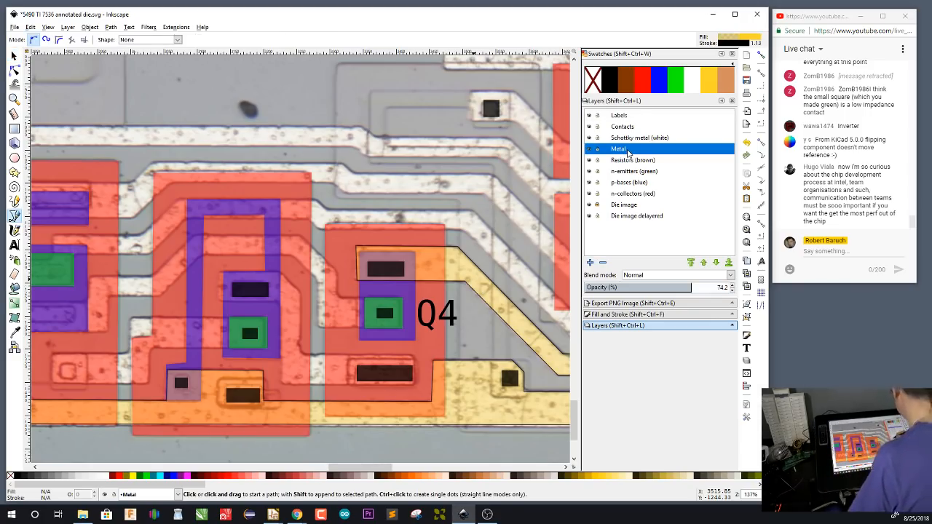
Start outlining the metal trace at Q4's emitter, following its lower edge over the neighbouring transistor to the large transistor's collector region
click(401, 298)
click(321, 327)
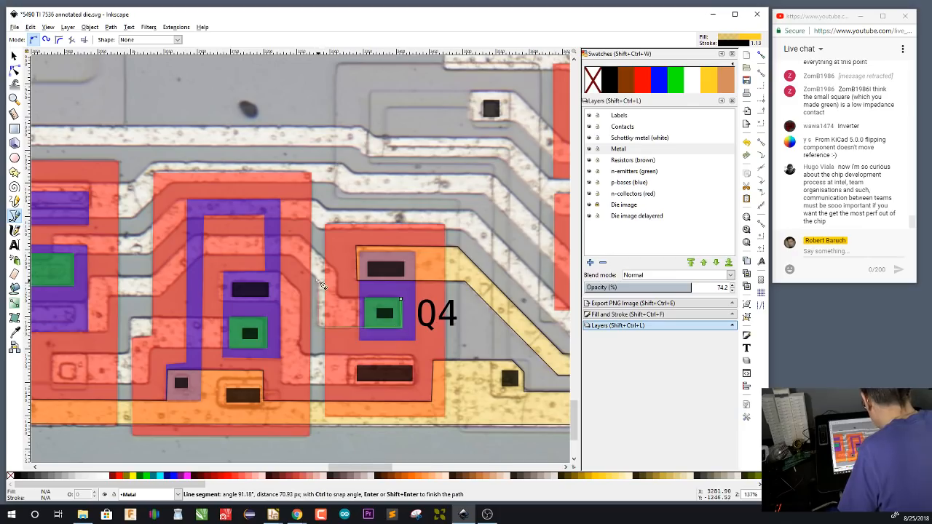
click(321, 285)
click(294, 256)
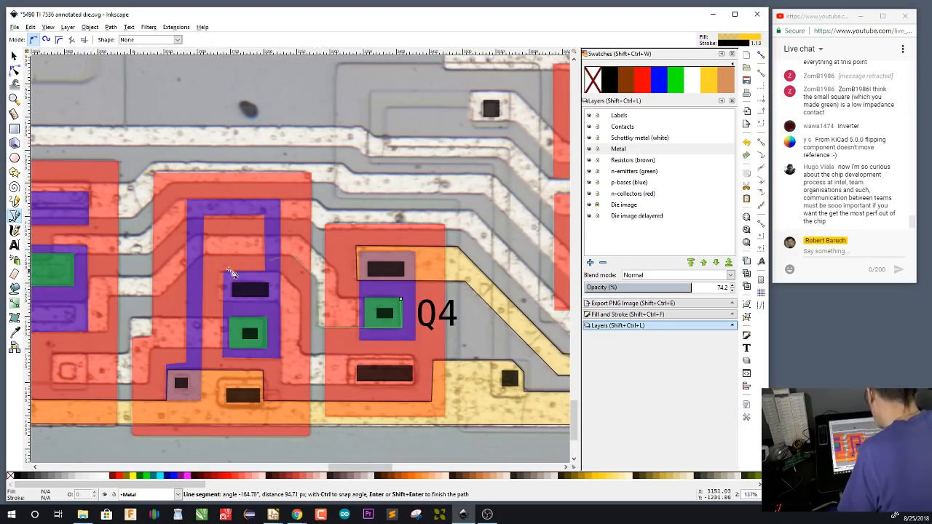
click(204, 255)
click(163, 298)
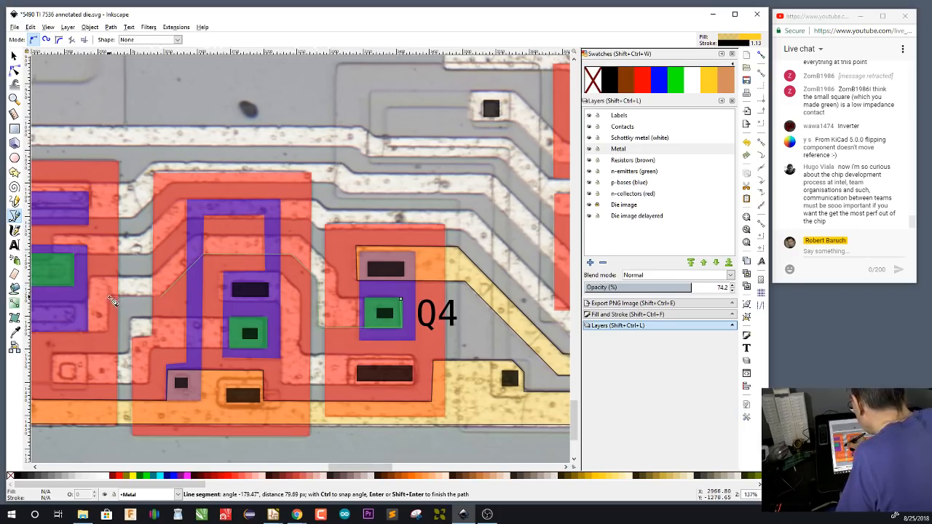
click(109, 297)
click(108, 330)
drag(121, 356, 285, 346)
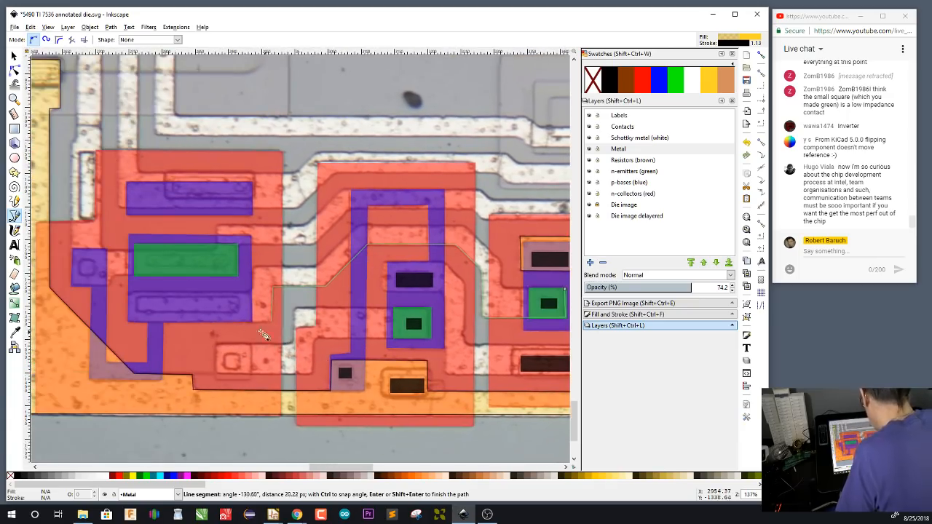
Outline the metal over the large transistor's lower base contact, follow the trace's upper edge back and close the path at Q4's emitter
click(130, 320)
click(130, 294)
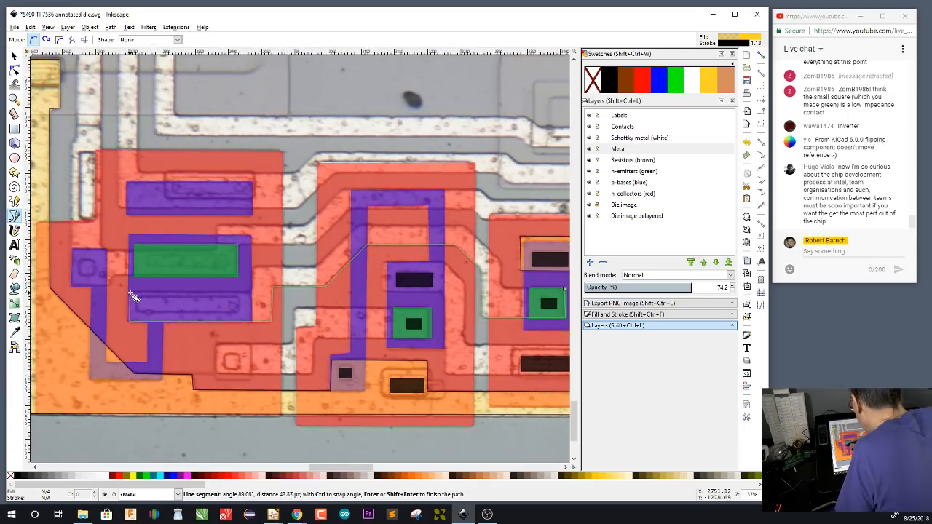
click(253, 294)
click(252, 267)
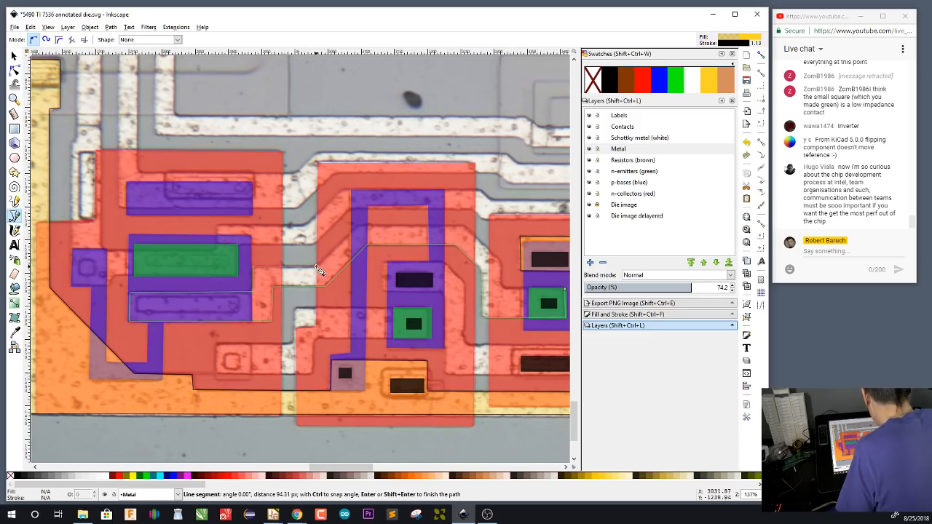
click(319, 266)
click(360, 226)
click(464, 225)
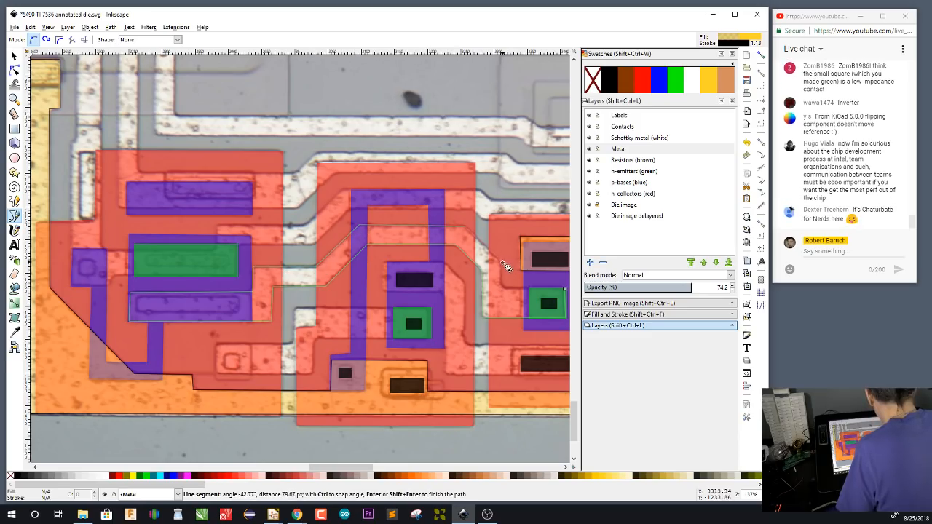
click(502, 286)
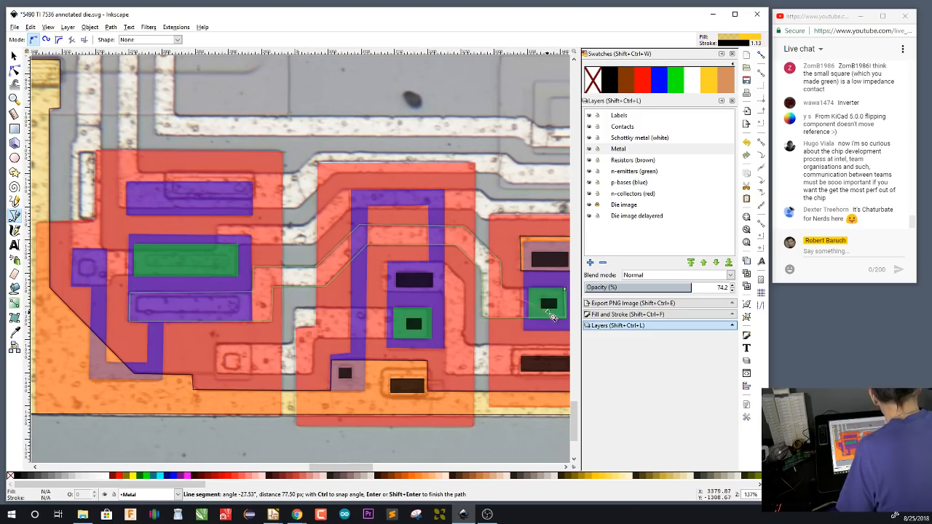
click(563, 290)
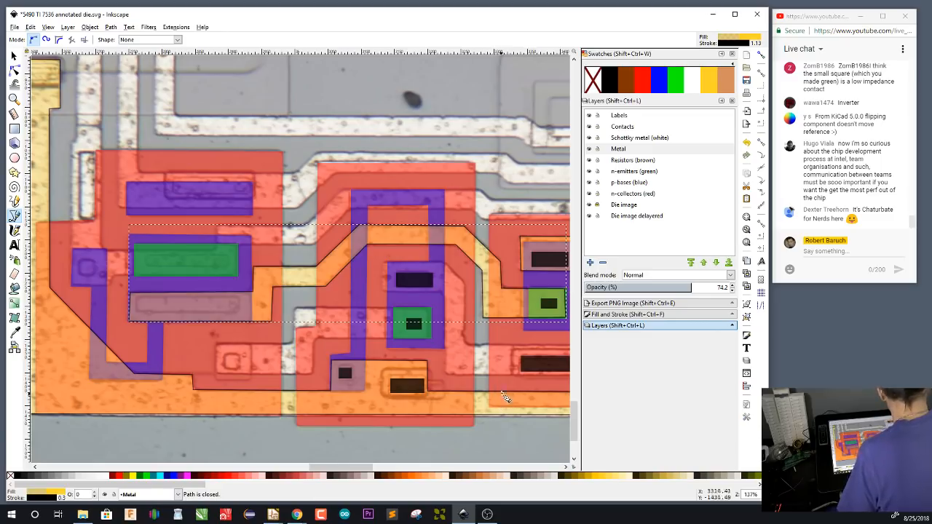
Trace a closed metal path from Q4's collector contact to the base contact of the neighbouring middle transistor
scroll(466, 390, right, 3)
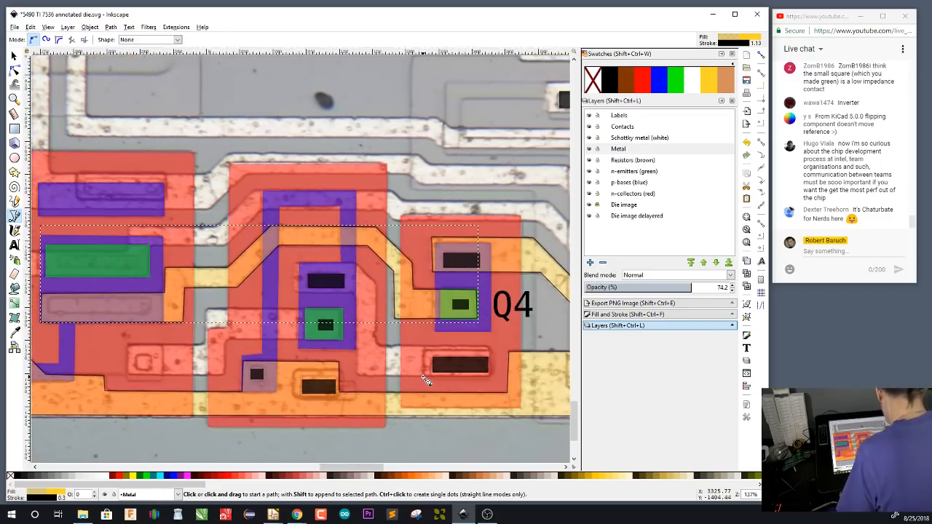
click(490, 348)
click(489, 375)
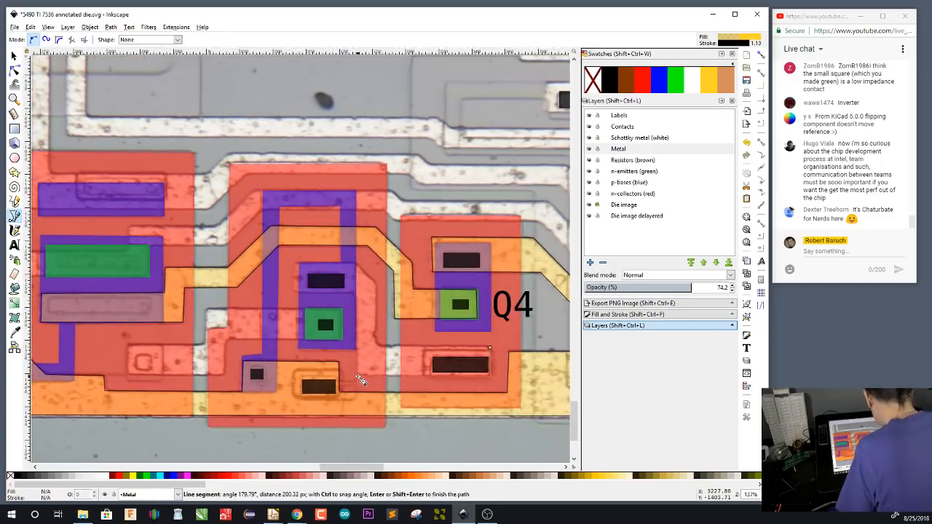
click(360, 374)
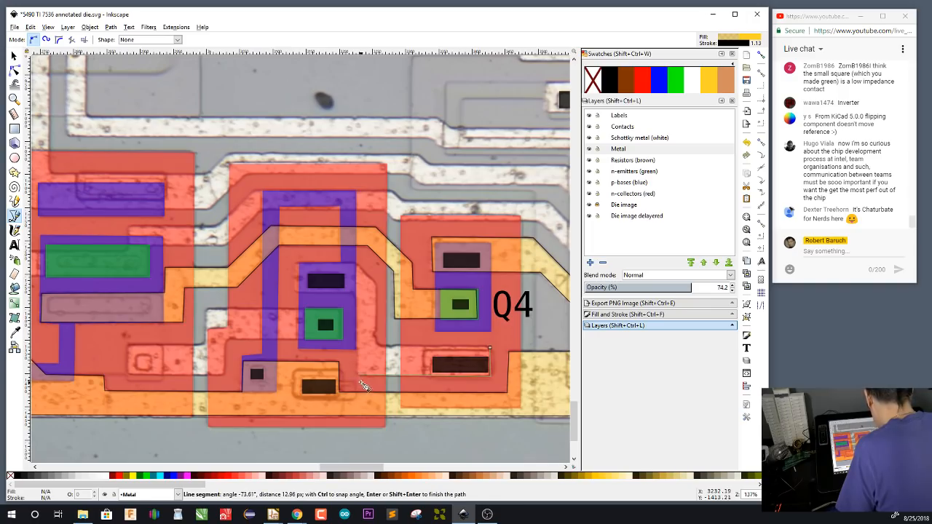
click(357, 293)
click(297, 293)
click(297, 264)
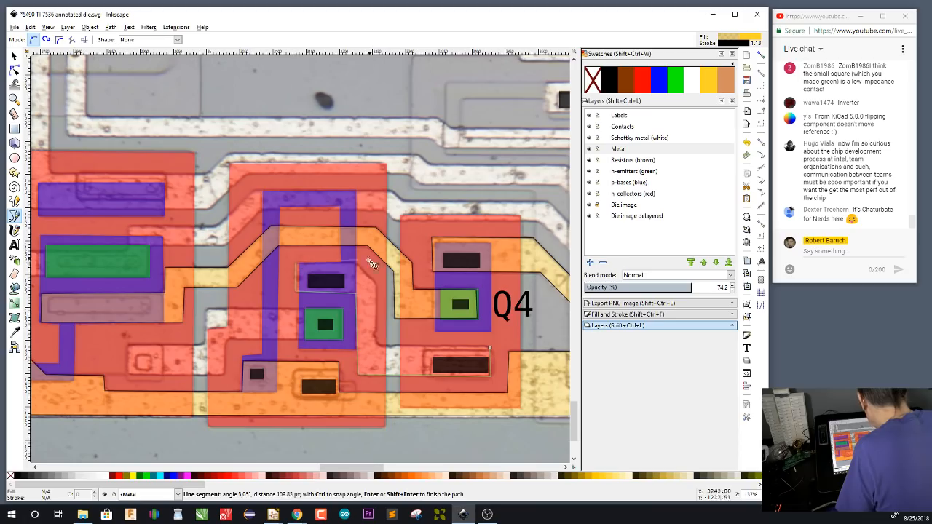
click(355, 264)
click(377, 290)
click(377, 345)
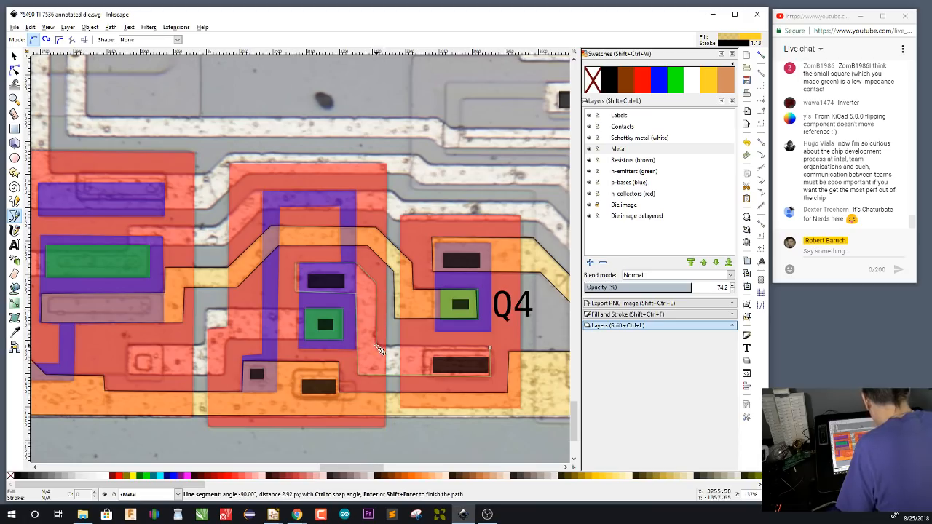
click(490, 349)
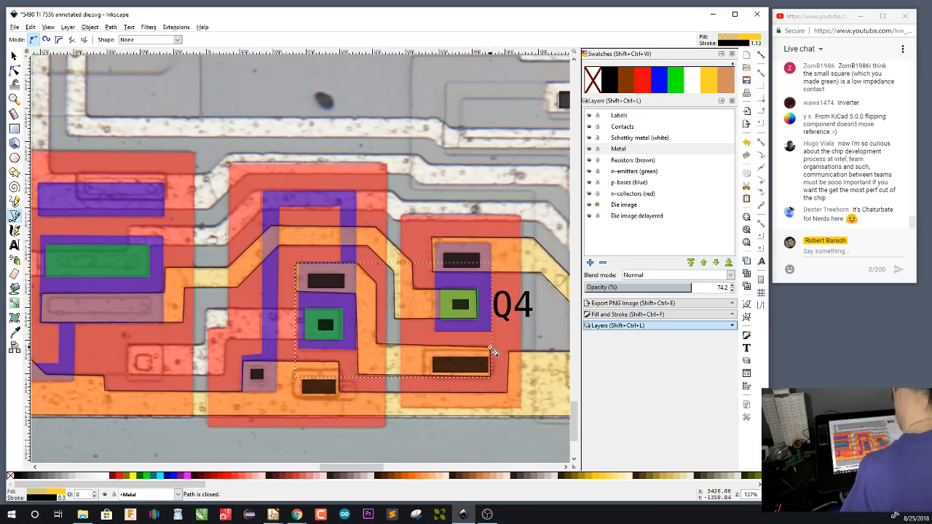
Trace a closed metal path from the middle transistor's emitter to the small collector contact of the large transistor
click(339, 311)
click(341, 339)
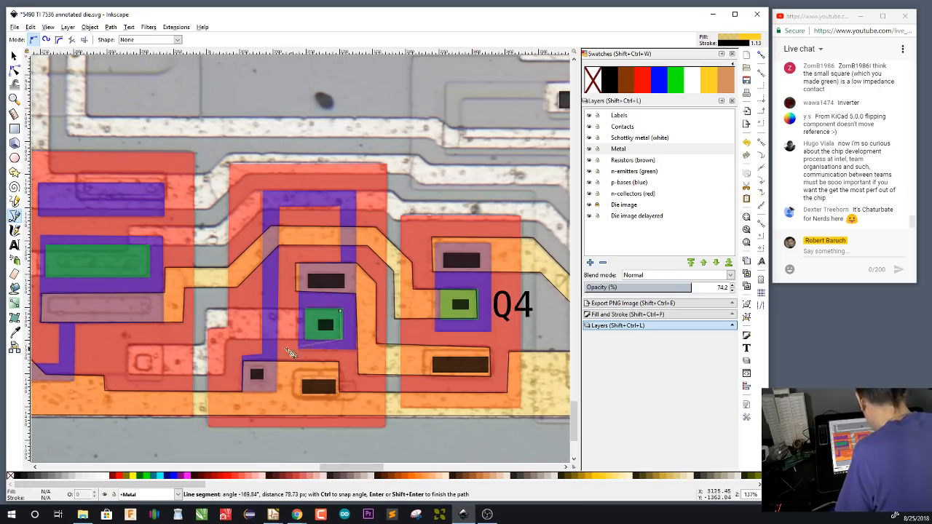
click(227, 339)
click(225, 375)
click(129, 375)
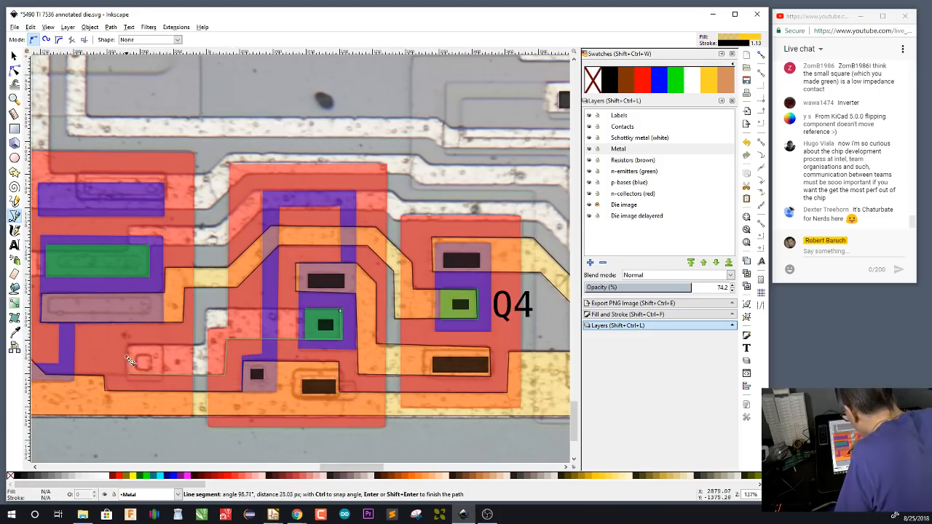
click(129, 344)
click(207, 346)
click(208, 310)
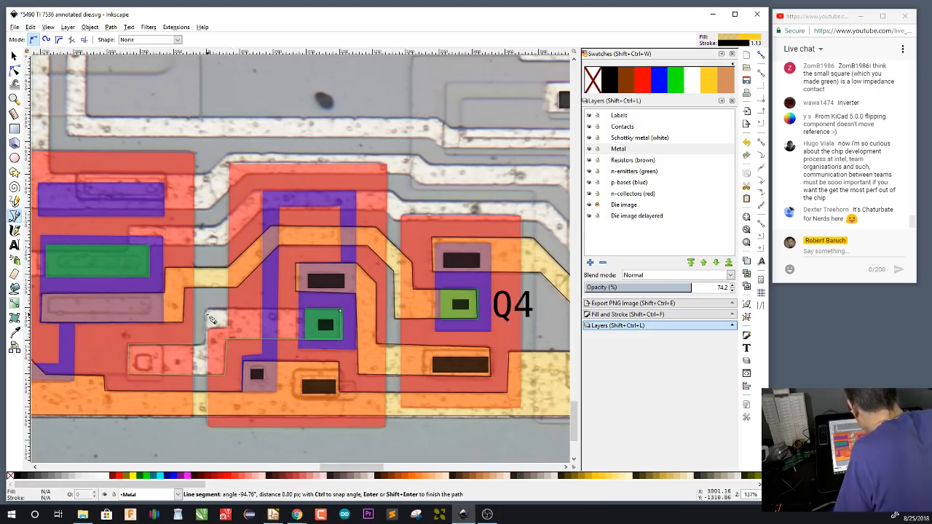
click(340, 312)
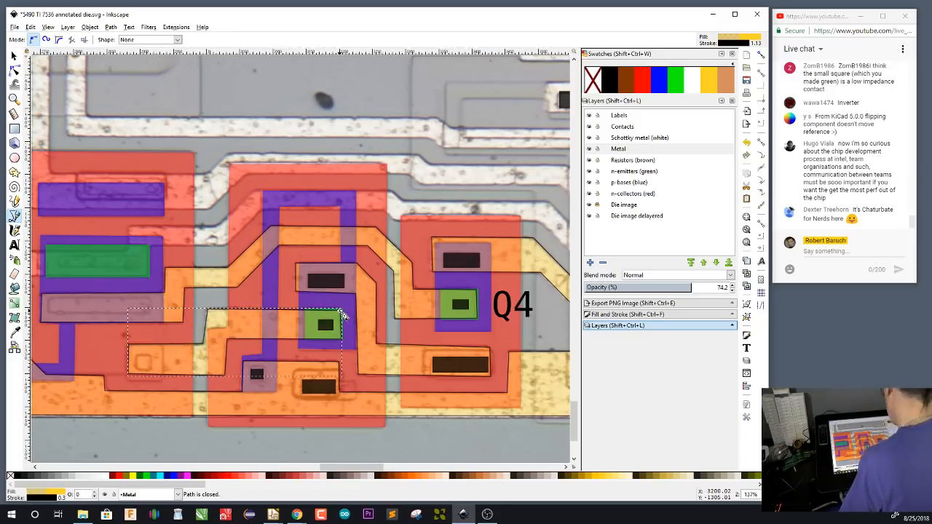
Copy the Q4 label and paste it in the upper right corner of the middle transistor's collector region
scroll(228, 374, right, 5)
drag(286, 376, 432, 412)
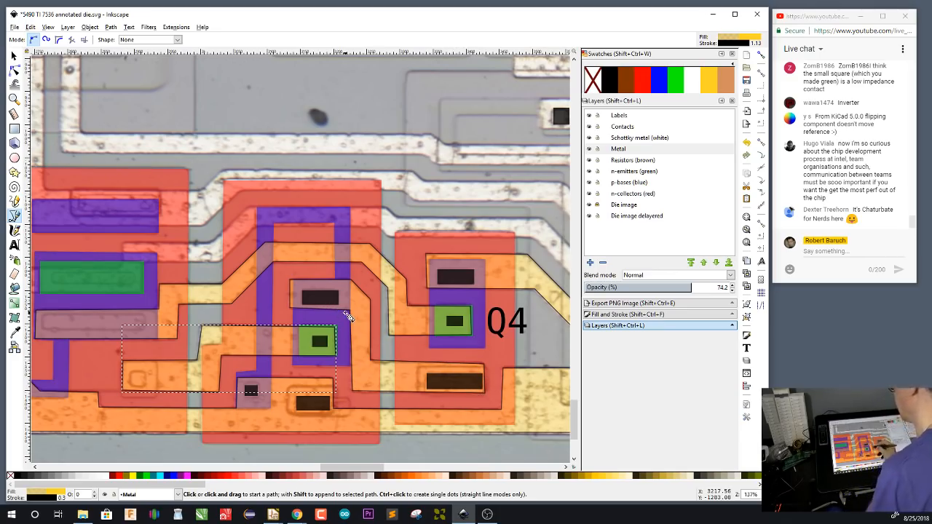
key(s)
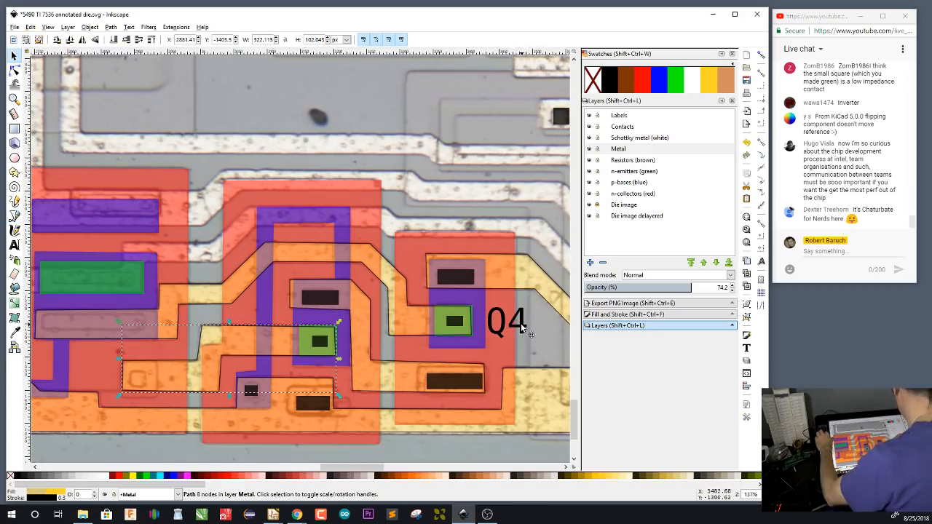
click(520, 326)
key(ctrl+c)
key(ctrl+v)
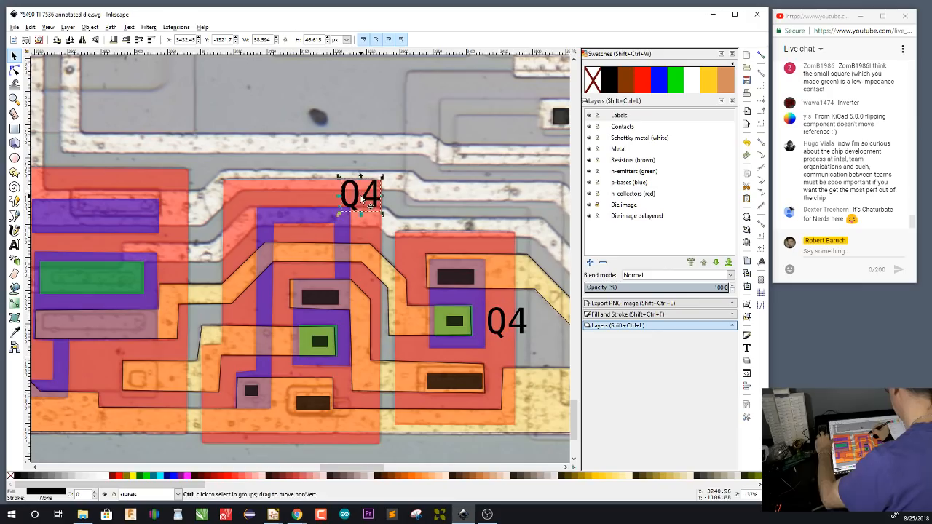
Change the pasted label's text to Q5 and return to object selection
double_click(362, 201)
key(BackSpace)
text(5)
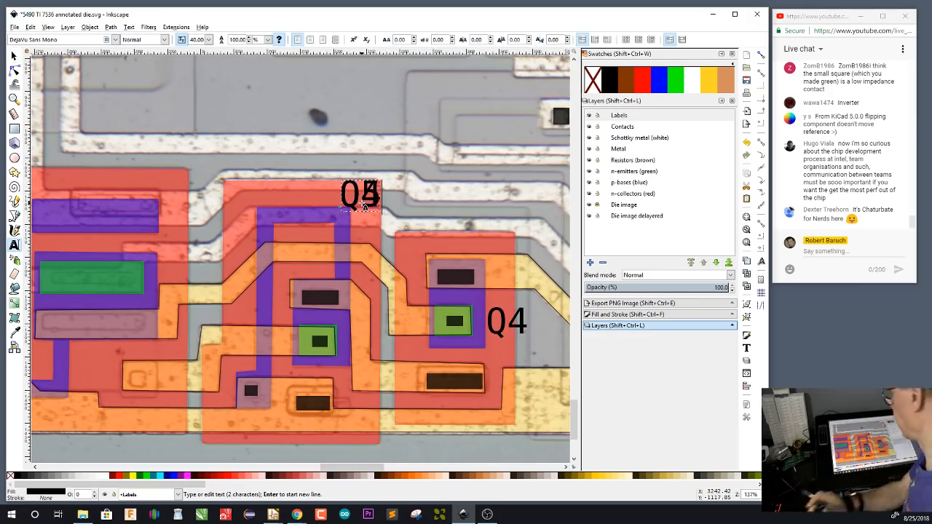
scroll(364, 207, down, 1)
key(F1)
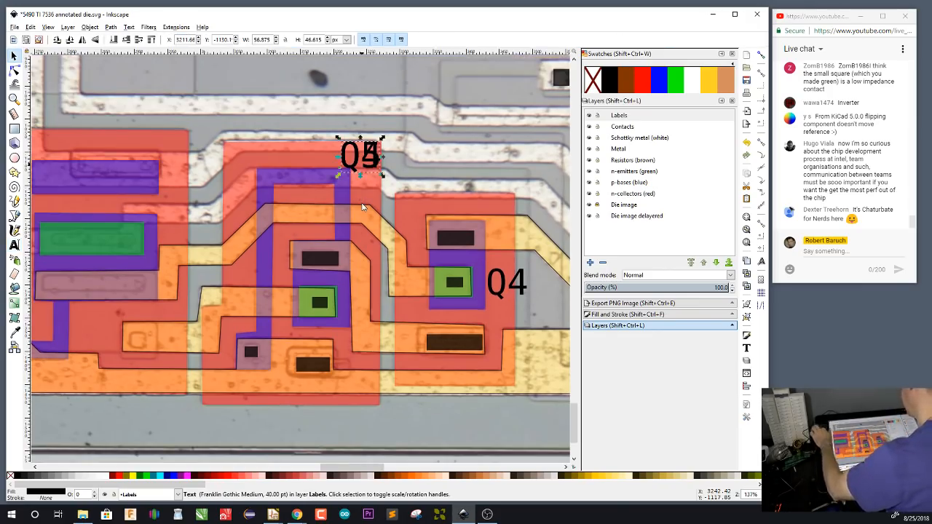
Move the Q5 label aside, delete the duplicate Q4 label beneath it, and put Q5 back in the middle transistor's upper right corner
drag(371, 159, 411, 105)
click(380, 167)
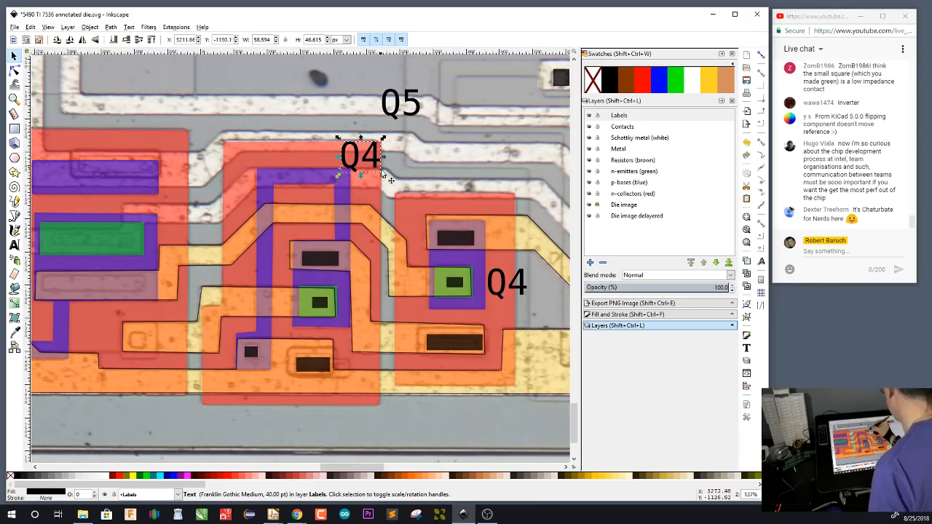
key(Delete)
click(421, 113)
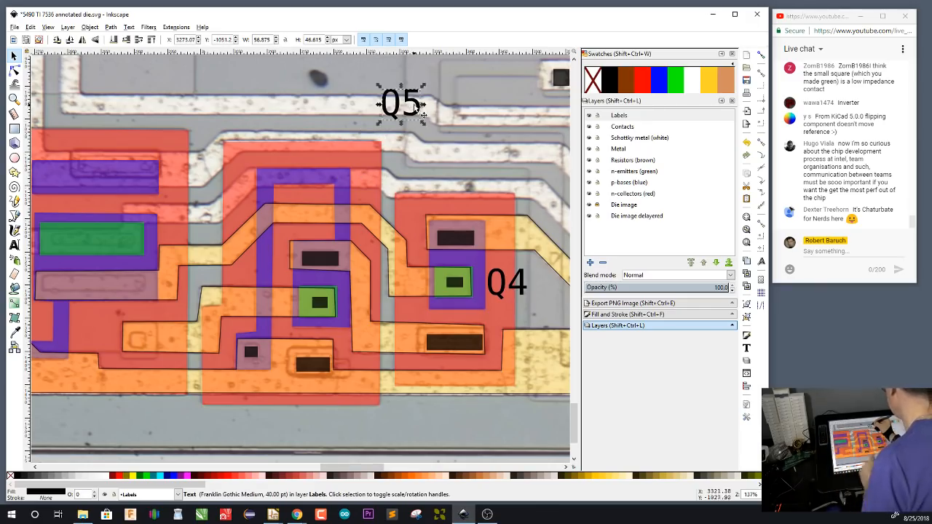
drag(421, 114, 383, 169)
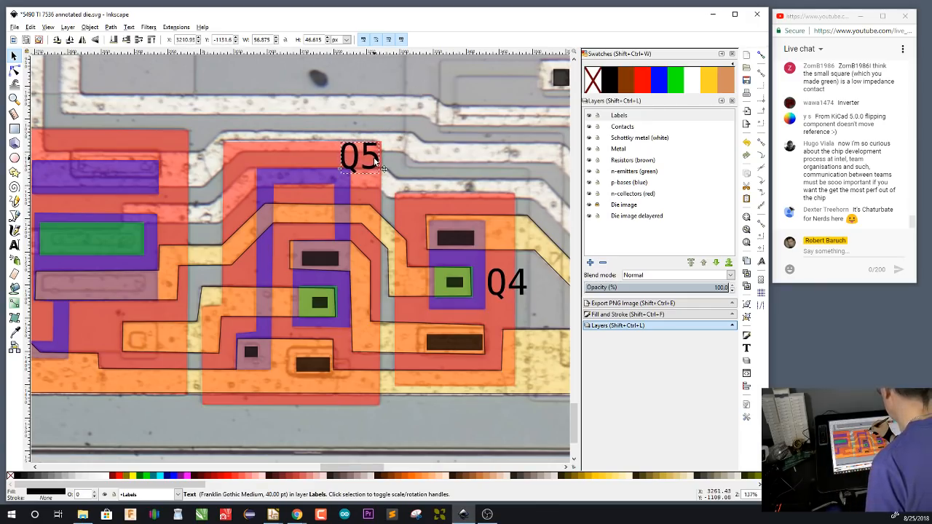
click(411, 163)
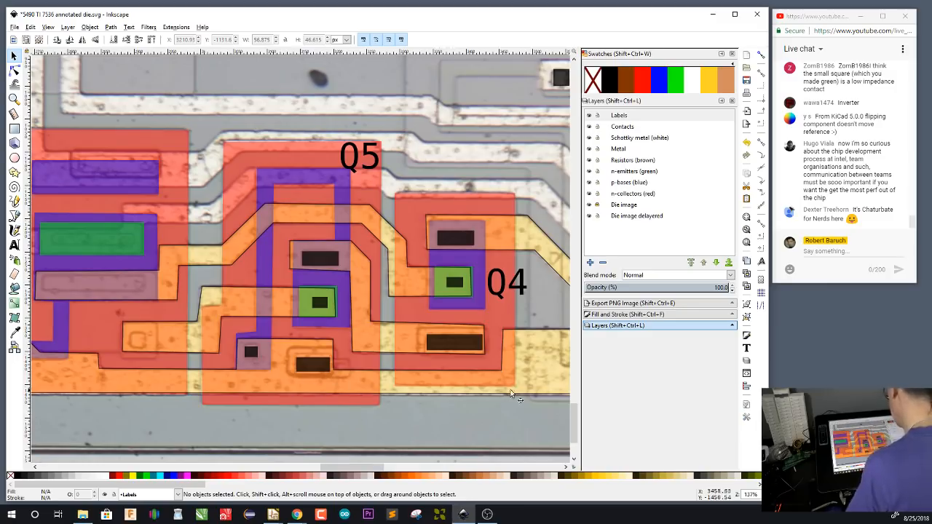
scroll(511, 394, right, 15)
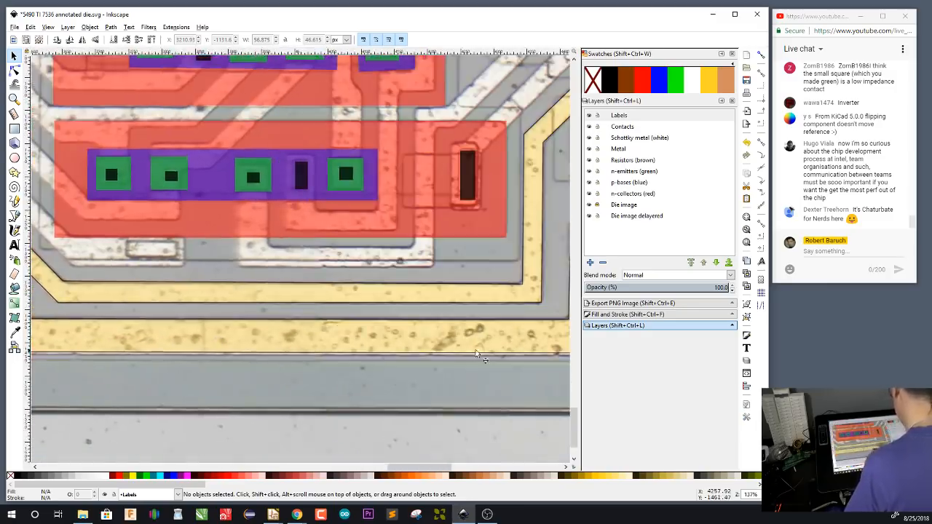
On the Metal layer, trace a closed rectangular path from resistor R1's lower contact into the edge of the VCC pad metal
scroll(477, 355, right, 10)
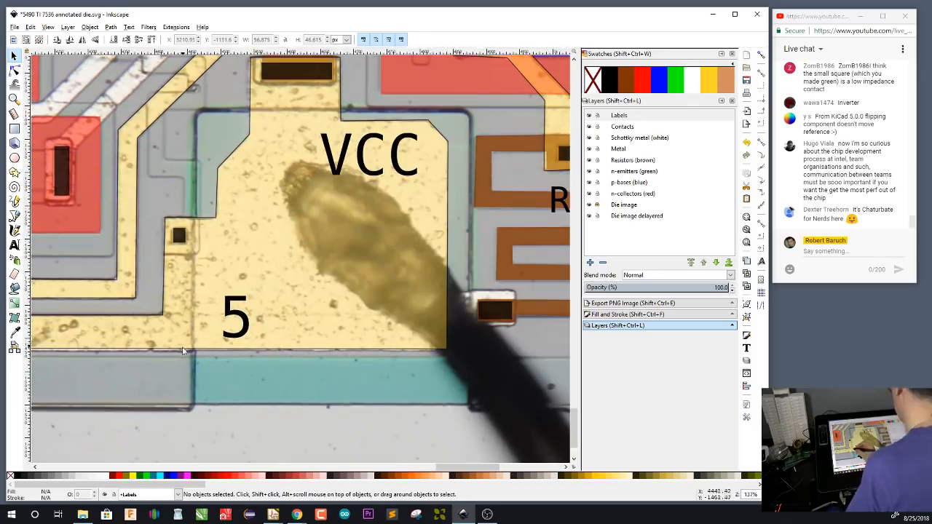
drag(177, 335, 131, 359)
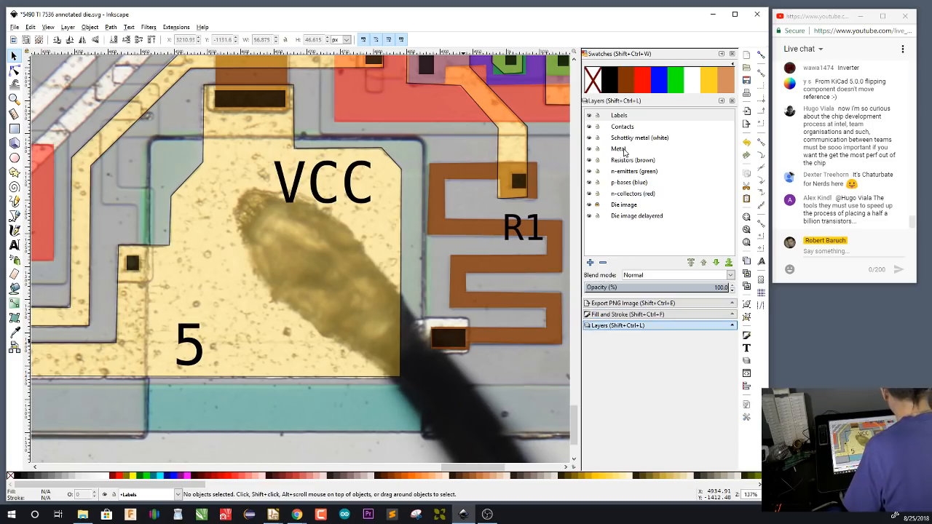
click(619, 149)
key(b)
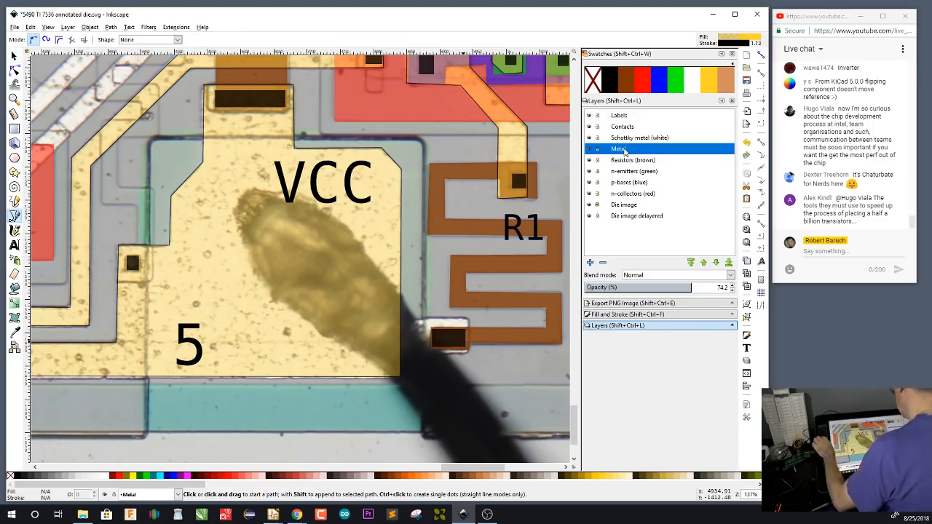
click(469, 319)
click(469, 353)
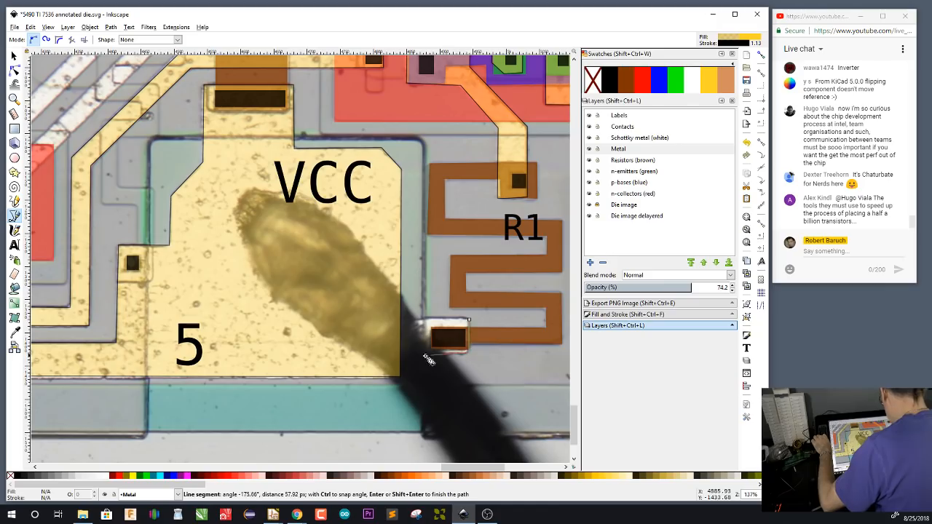
click(391, 352)
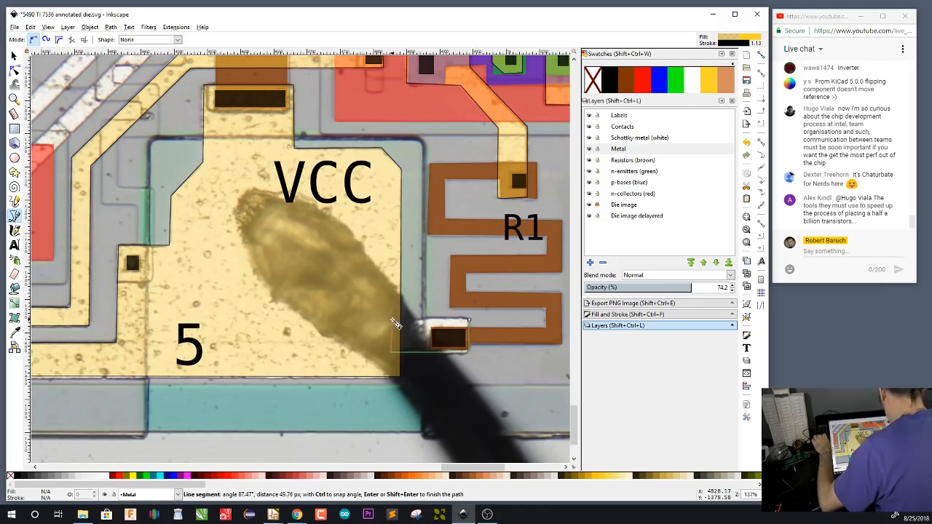
click(392, 319)
click(469, 319)
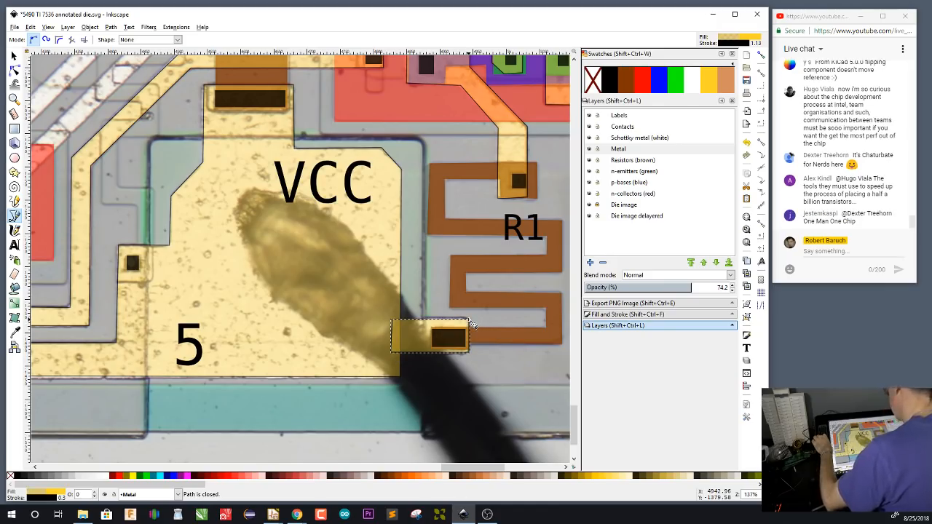
Merge the new metal rectangle with the VCC pad metal using a path union, and clear the selection
key(s)
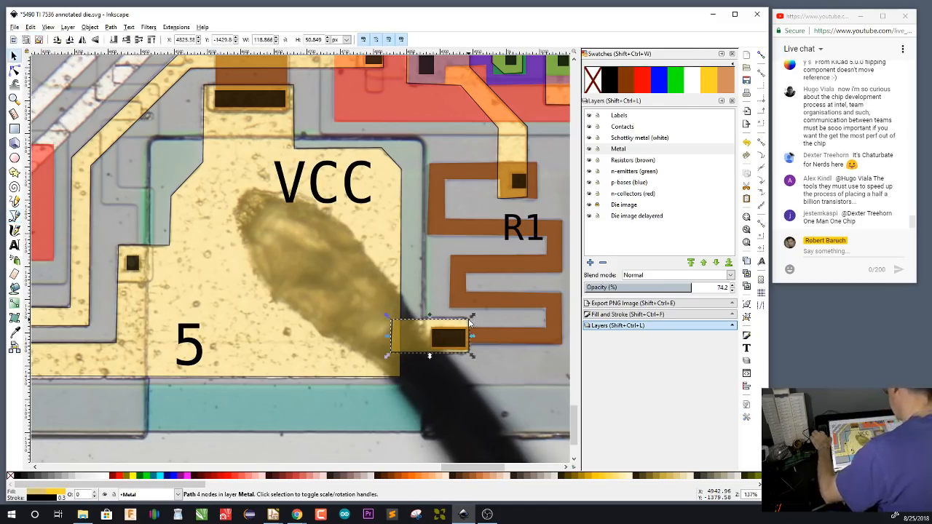
shift+click(391, 232)
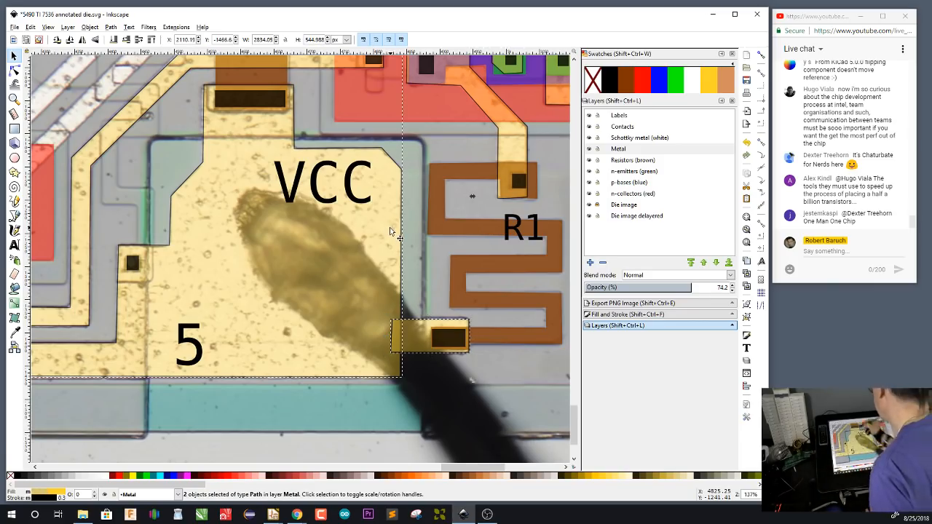
click(111, 29)
click(184, 88)
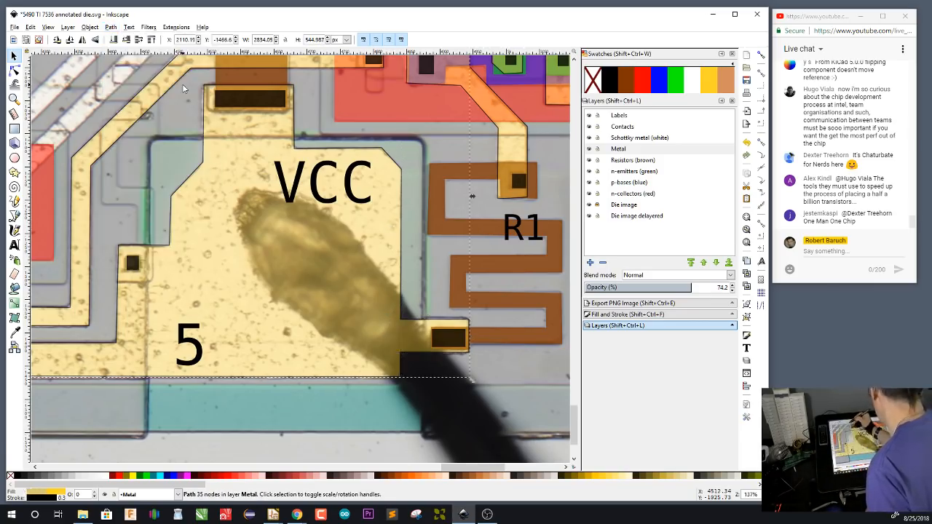
click(514, 379)
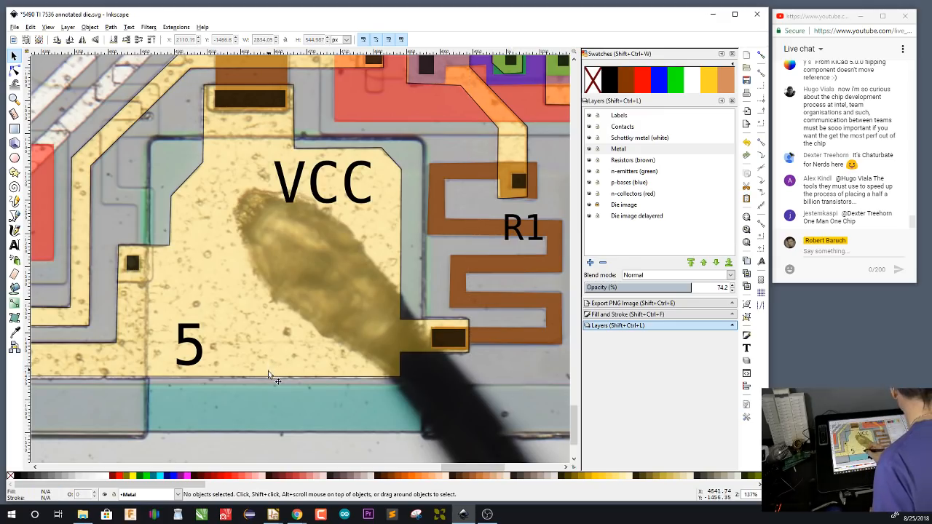
Follow the VCC metal along the die's lower edge from the bond pad back to transistors Q4 and Q5
drag(268, 377, 519, 367)
mouse_move(260, 362)
mouse_down()
mouse_move(369, 371)
mouse_move(556, 366)
mouse_up()
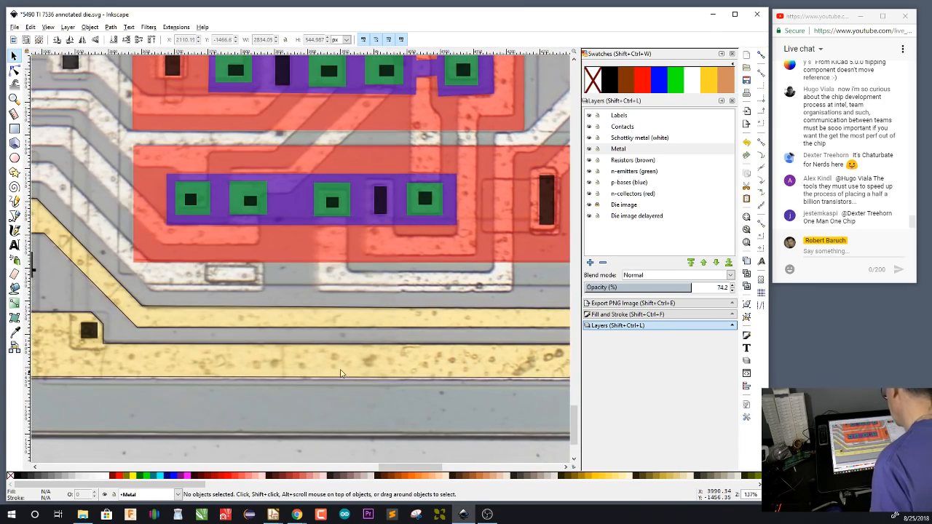
drag(190, 363, 500, 362)
drag(275, 382, 467, 381)
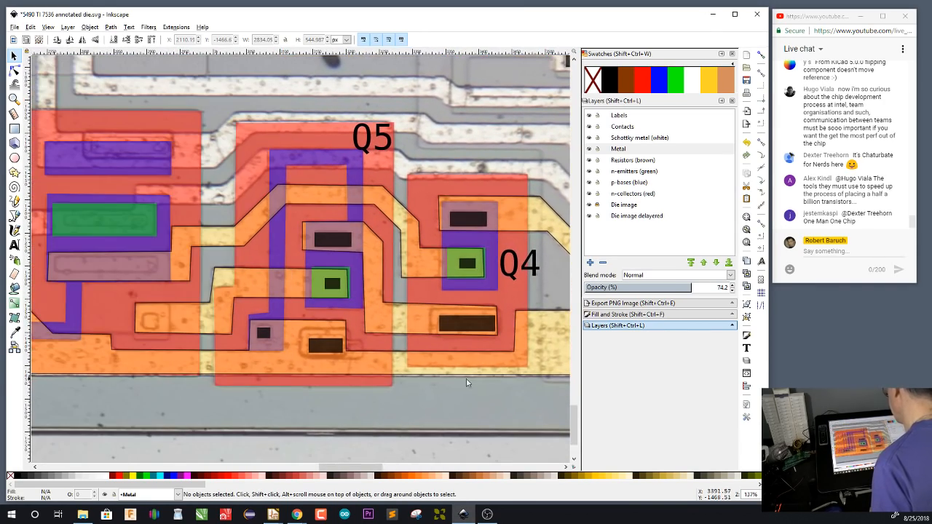
drag(326, 375, 359, 382)
drag(457, 383, 395, 385)
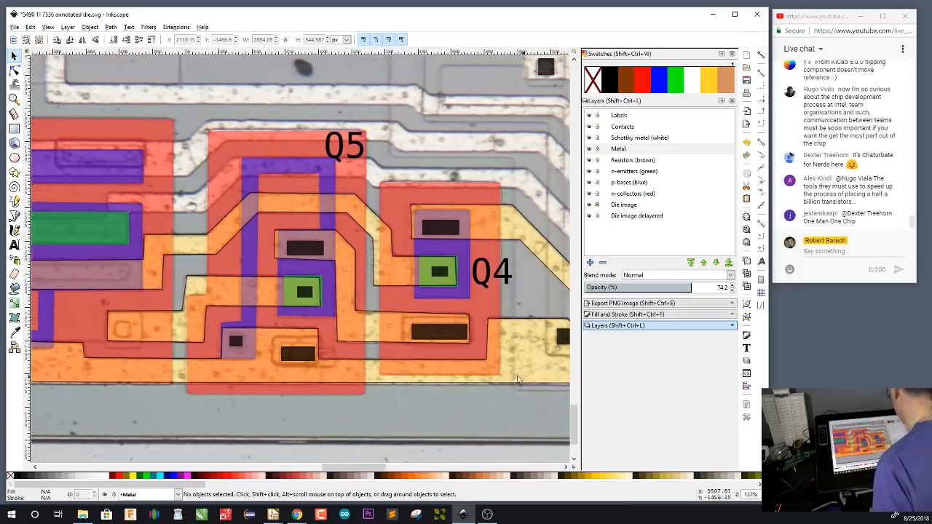
mouse_move(261, 408)
mouse_down()
mouse_move(431, 393)
mouse_move(261, 415)
mouse_up()
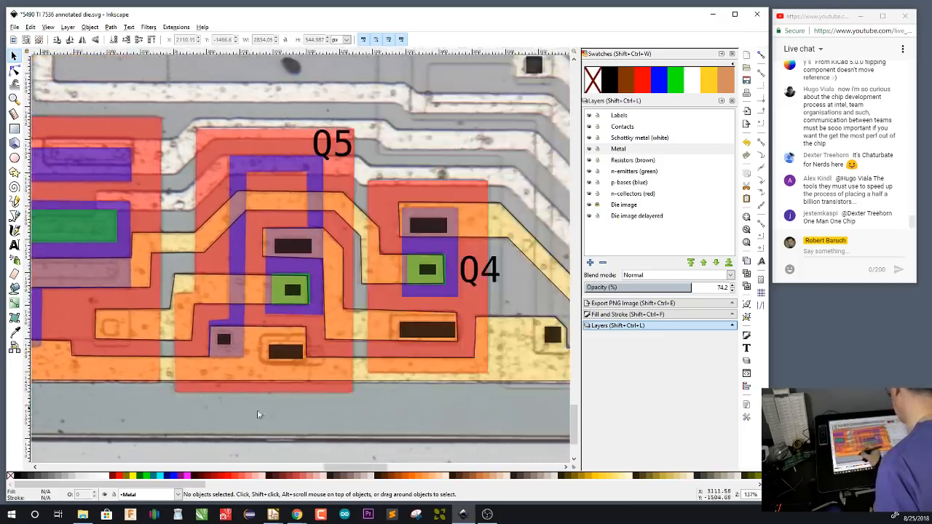
drag(450, 399, 402, 409)
drag(335, 412, 356, 429)
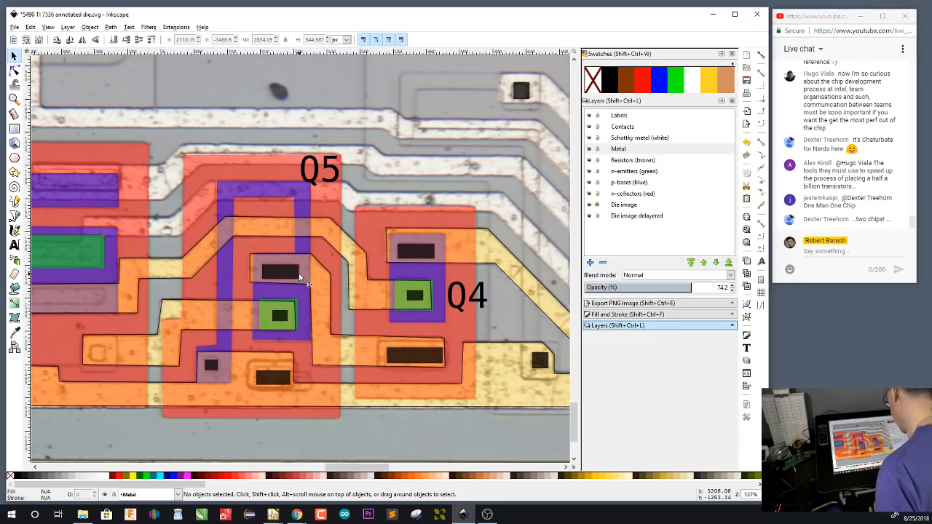
Switch to the Eeschema schematic, place a copy of Q4 to its upper right, and wire the copy's base to Q4's collector
mouse_move(273, 514)
click(333, 480)
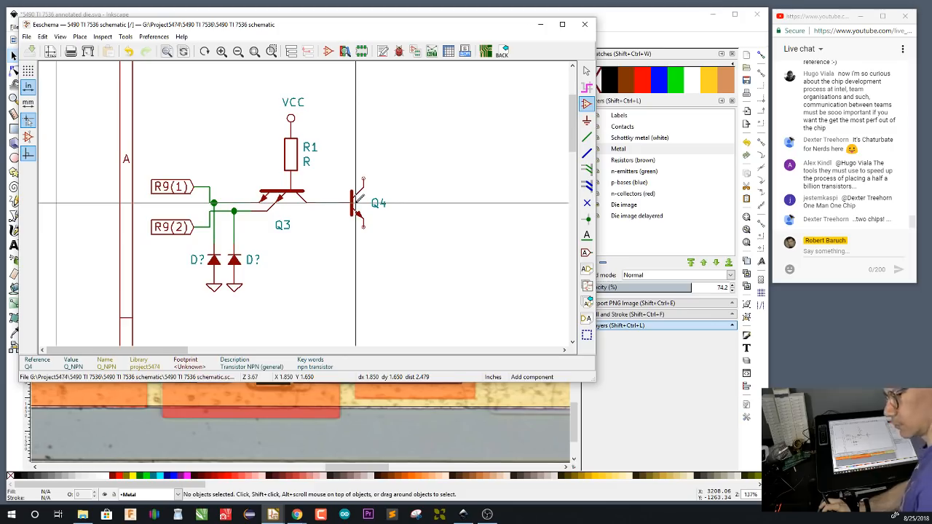
key(Escape)
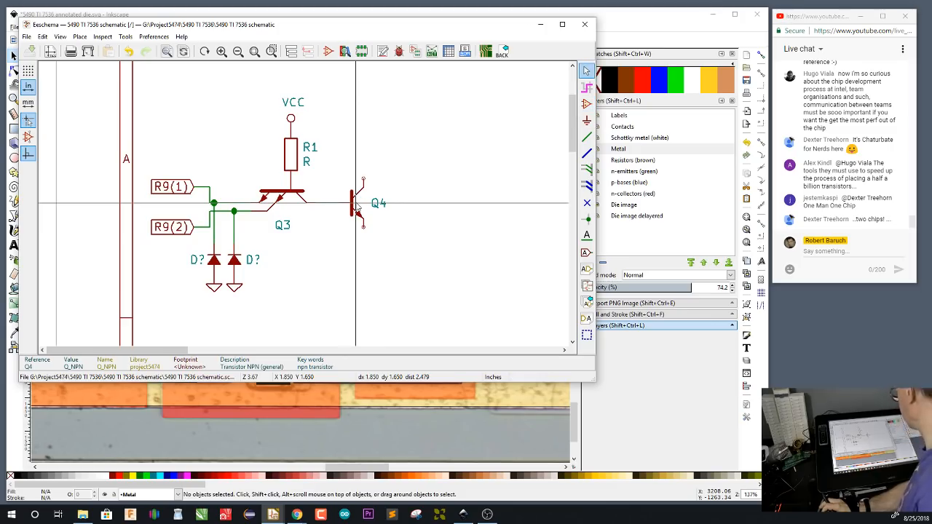
key(c)
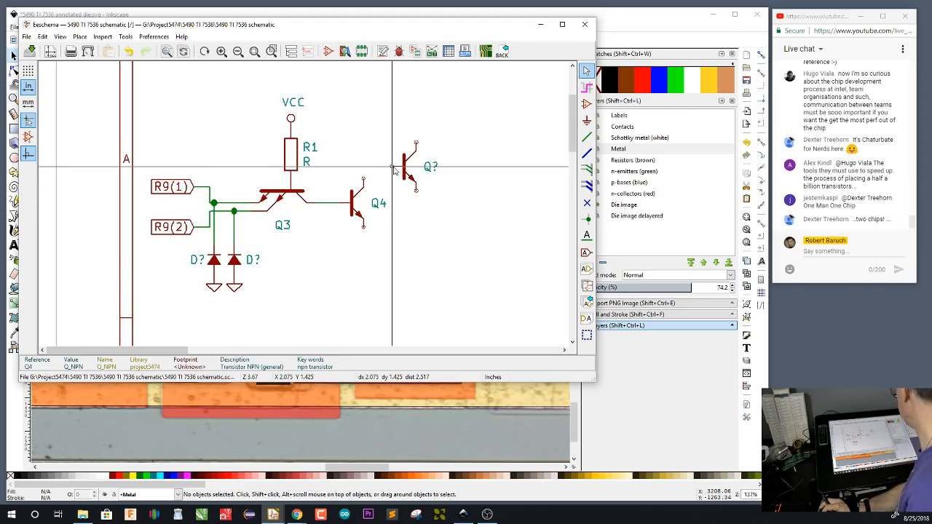
click(393, 168)
key(w)
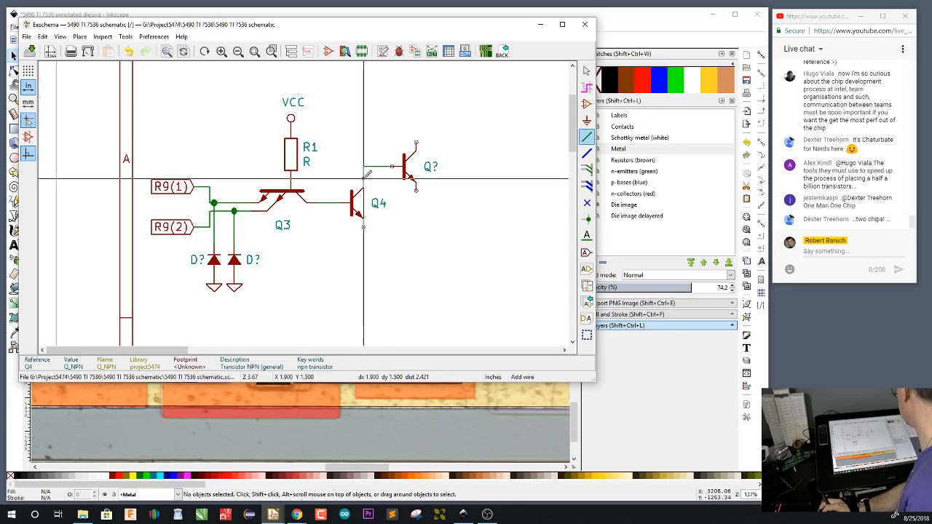
click(364, 179)
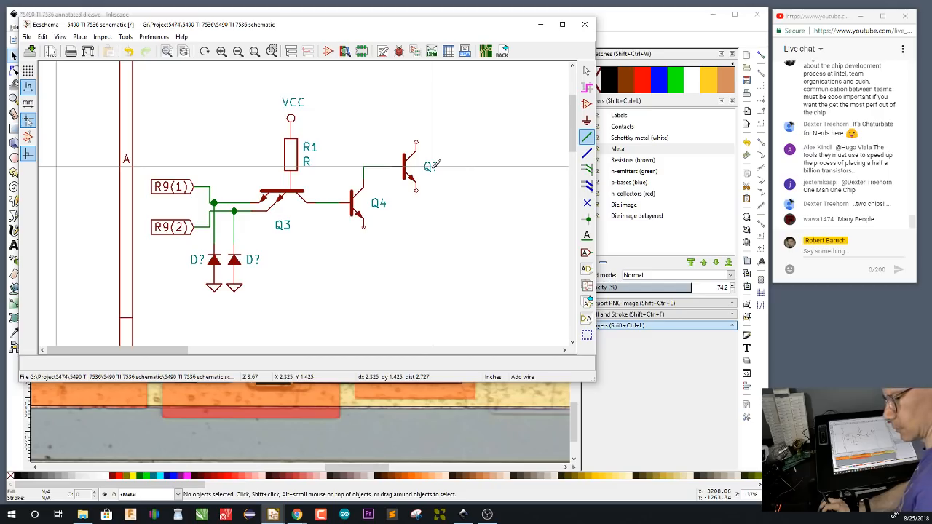
Set the copied transistor's reference to Q5 and switch back to the die image in Inkscape
text(uQ5)
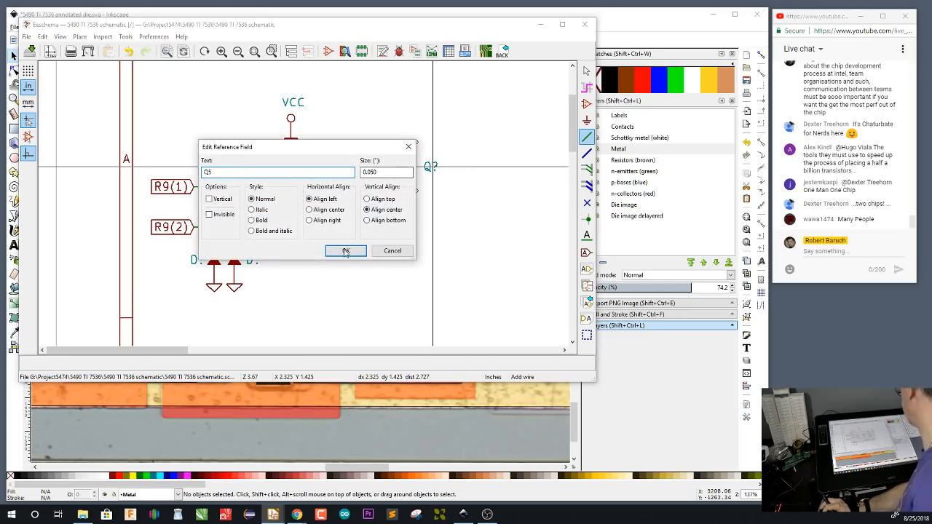
key(Return)
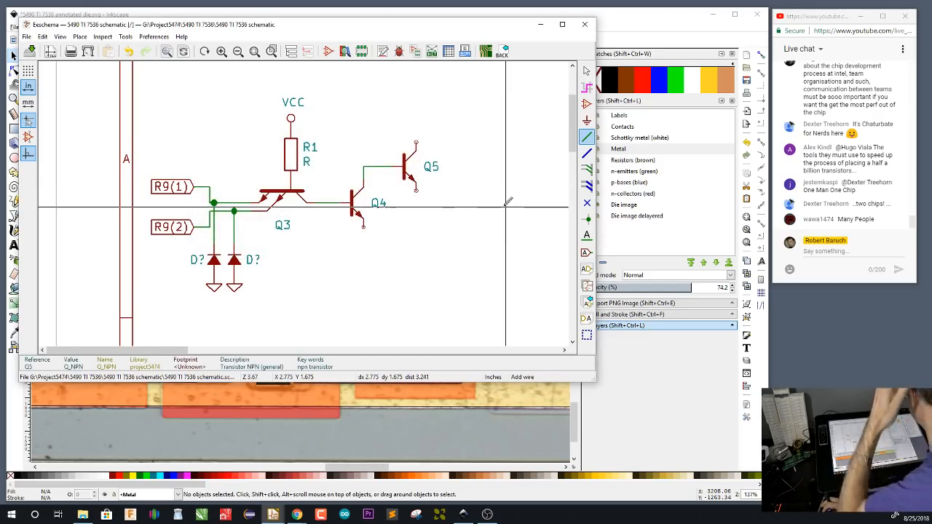
click(610, 22)
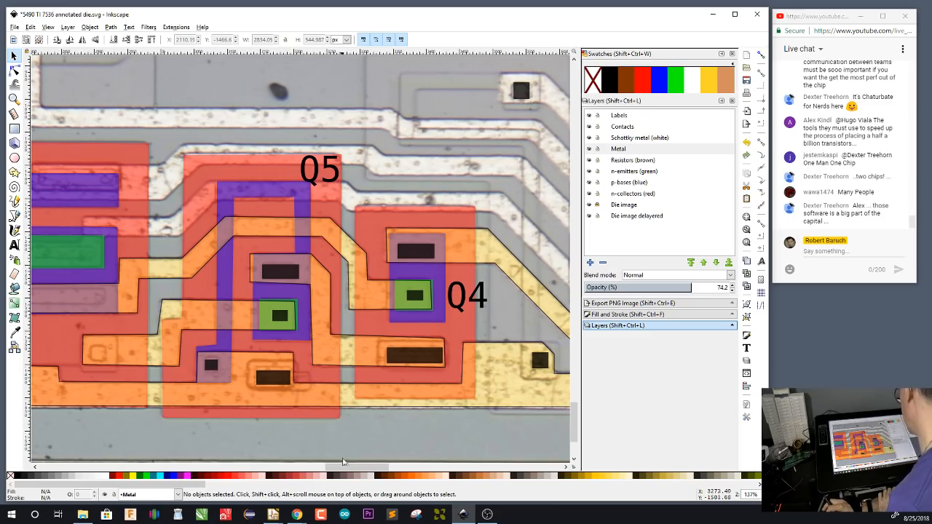
In Eeschema, duplicate R1 with its VCC symbol above Q4 and wire the new resistor to the Q4 collector node
mouse_move(277, 514)
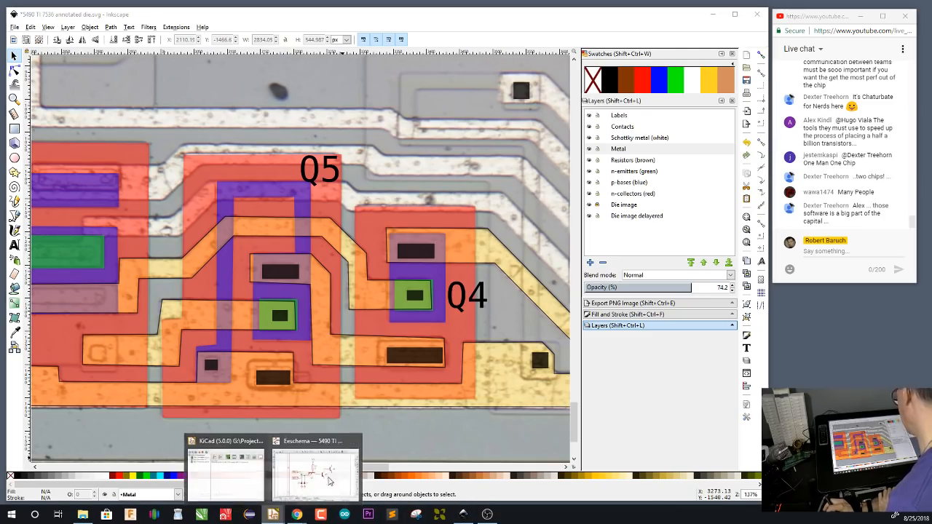
click(317, 477)
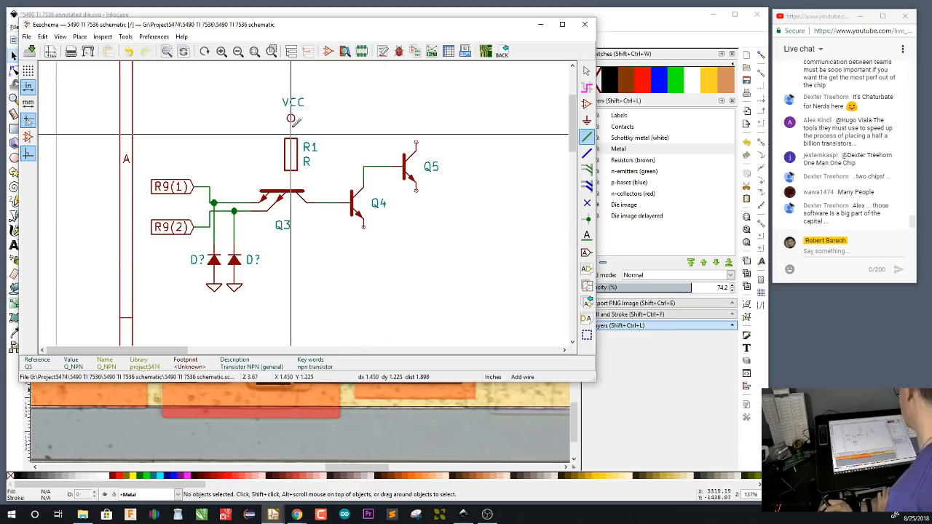
drag(279, 95, 299, 134)
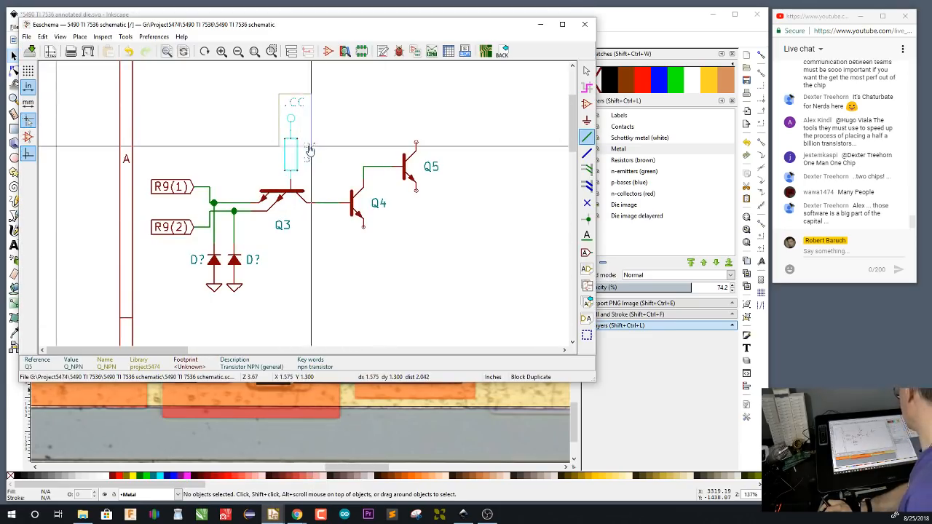
click(384, 128)
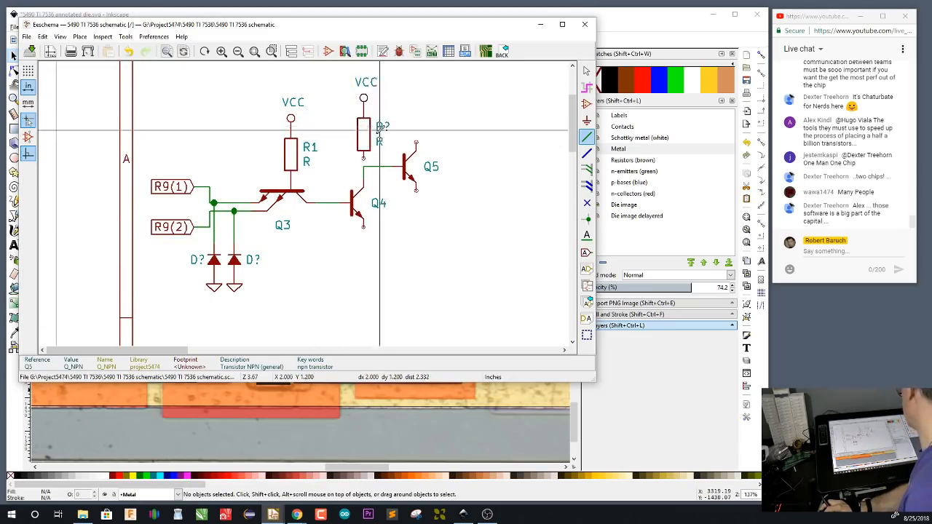
click(365, 158)
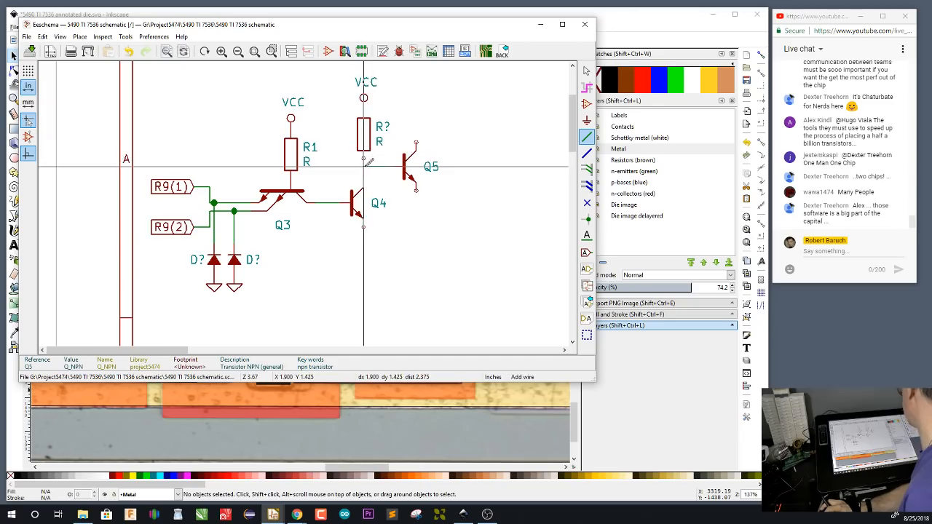
click(364, 167)
Place a copy of the VCC symbol above Q5 and wire it to Q5's collector
key(c)
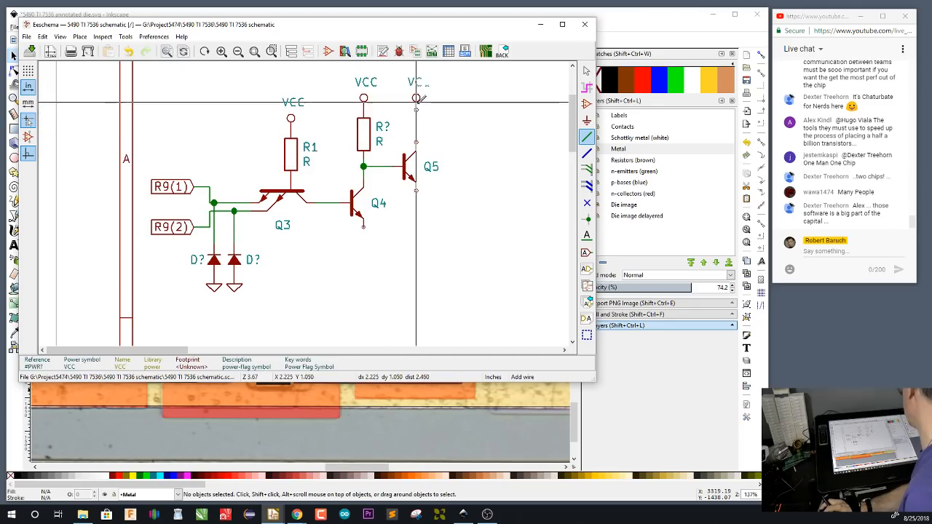
click(419, 100)
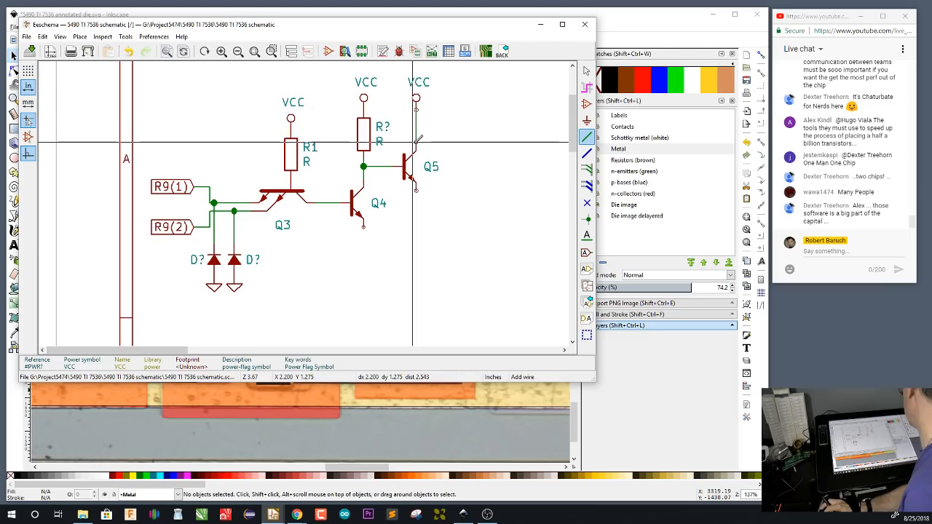
click(416, 142)
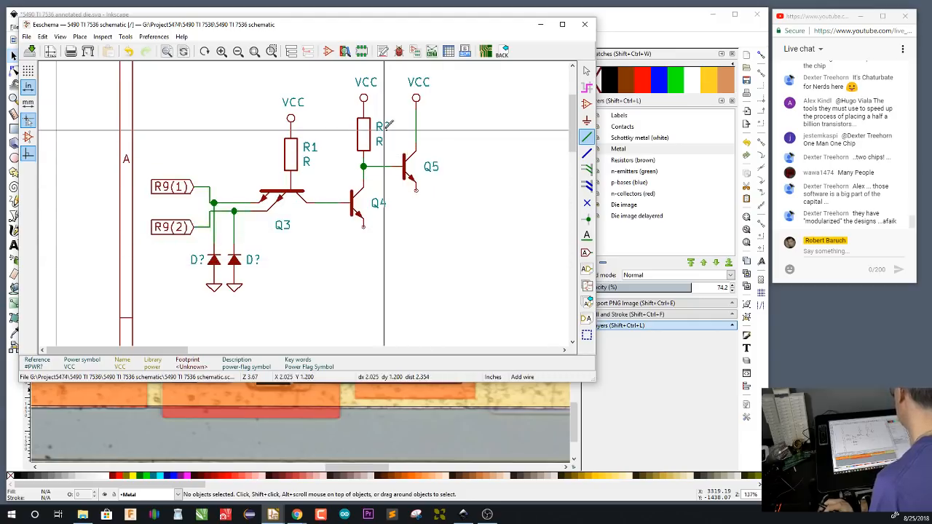
Switch to the die image in Inkscape and place a copy of the Q5 label on the purple resistor beside it
click(617, 24)
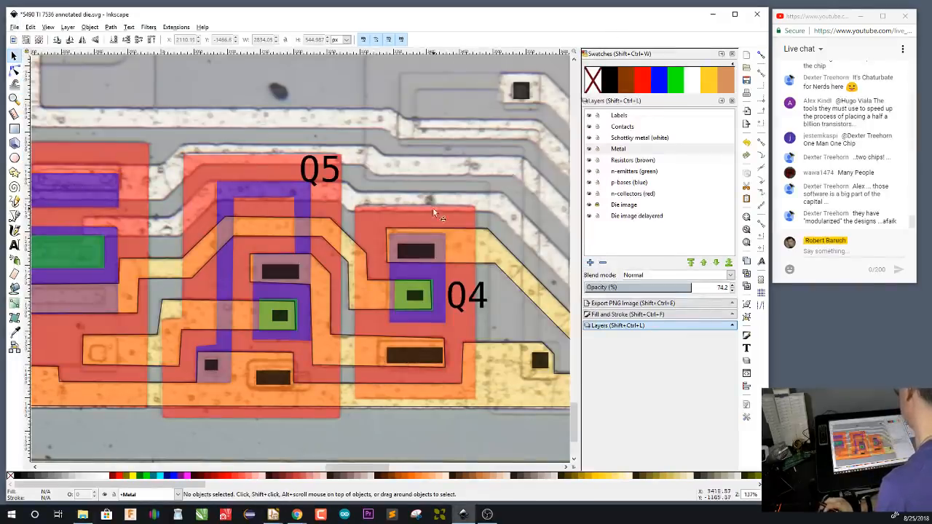
click(315, 180)
key(c)
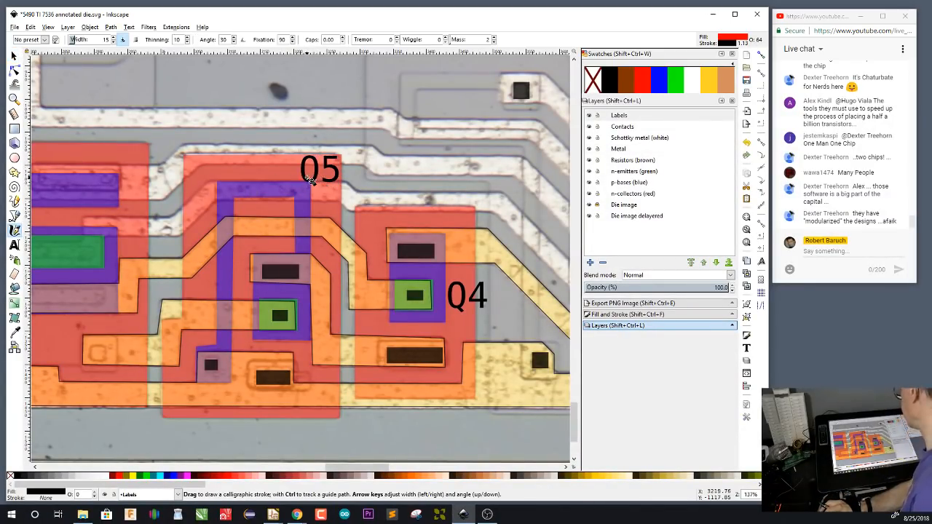
key(s)
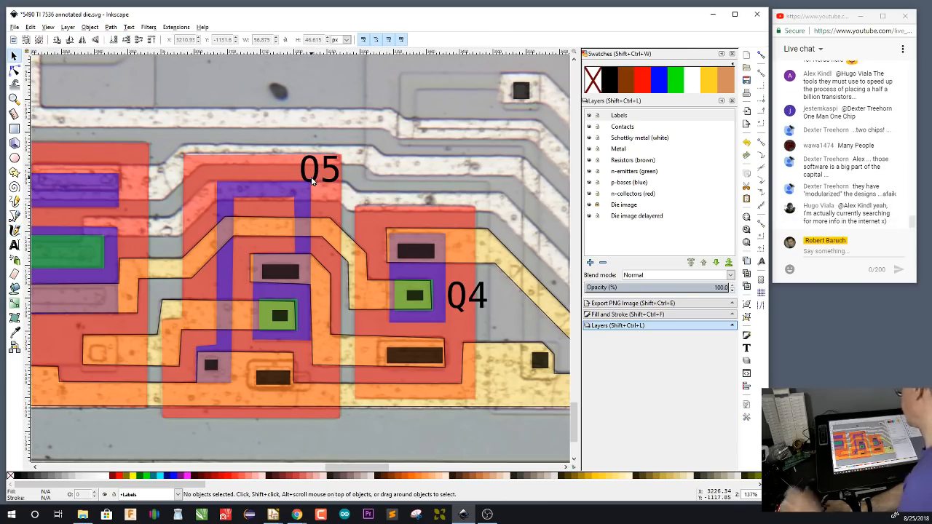
click(315, 179)
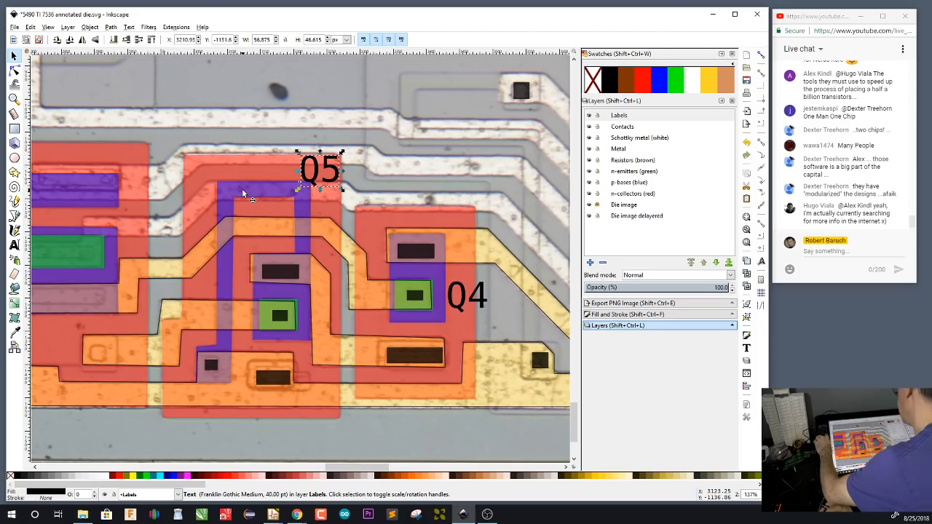
key(ctrl+v)
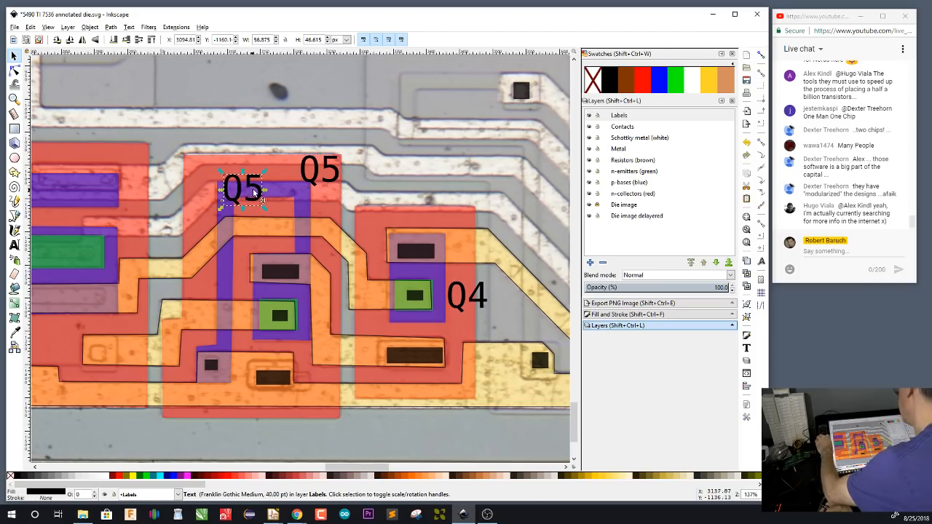
Change the copied label's text to R2
double_click(253, 189)
key(BackSpace)
key(BackSpace)
text(R21)
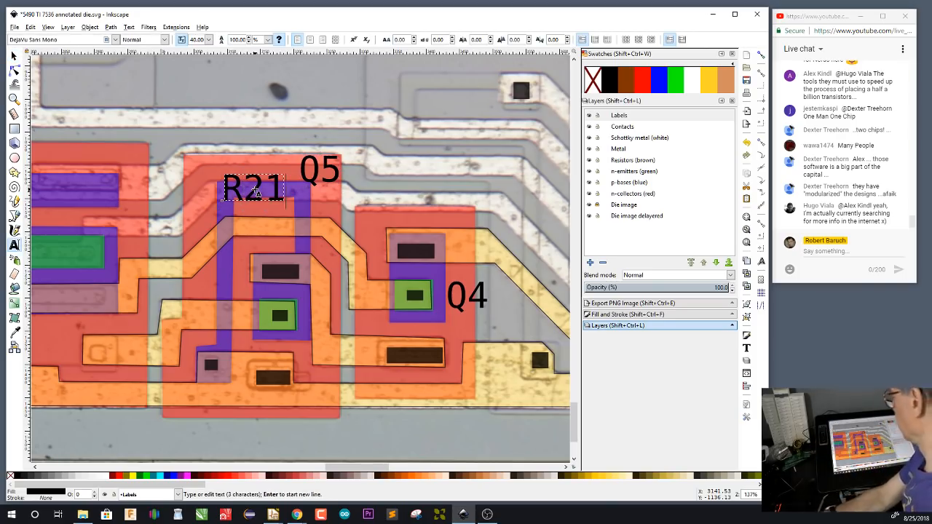
key(BackSpace)
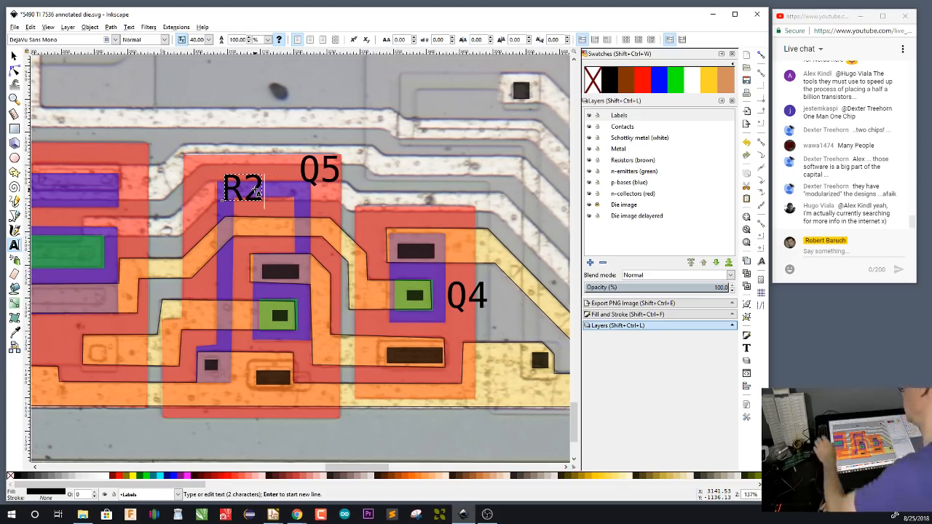
key(F1)
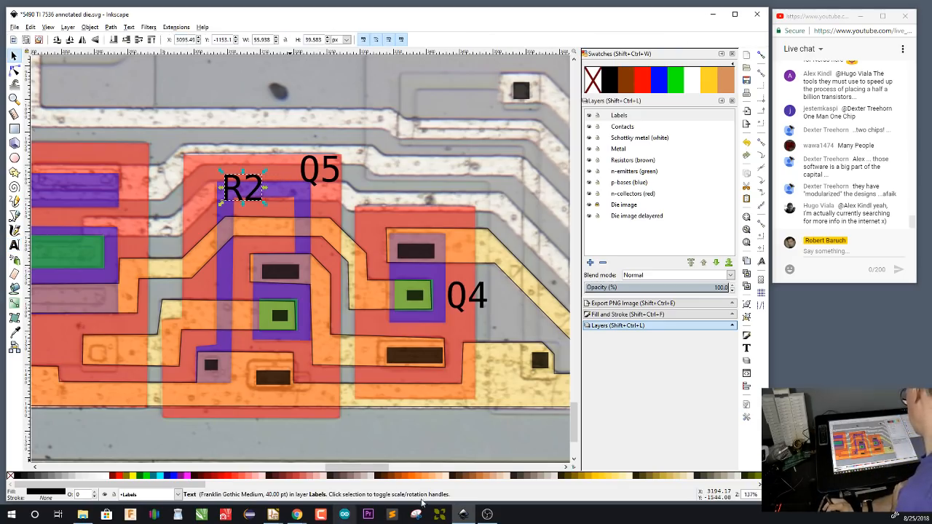
In Eeschema, set the reference of the resistor above Q4 to R2, and save the annotated die image in Inkscape
mouse_move(274, 513)
click(326, 491)
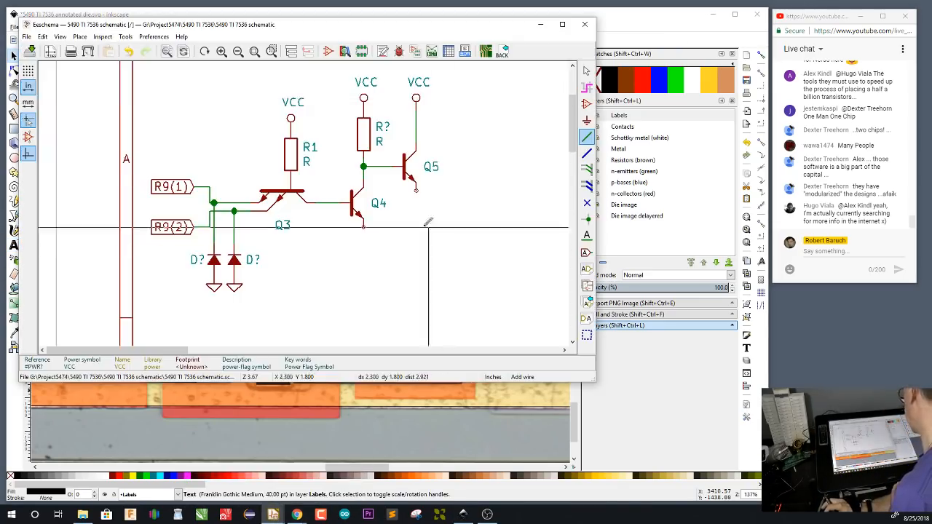
double_click(367, 134)
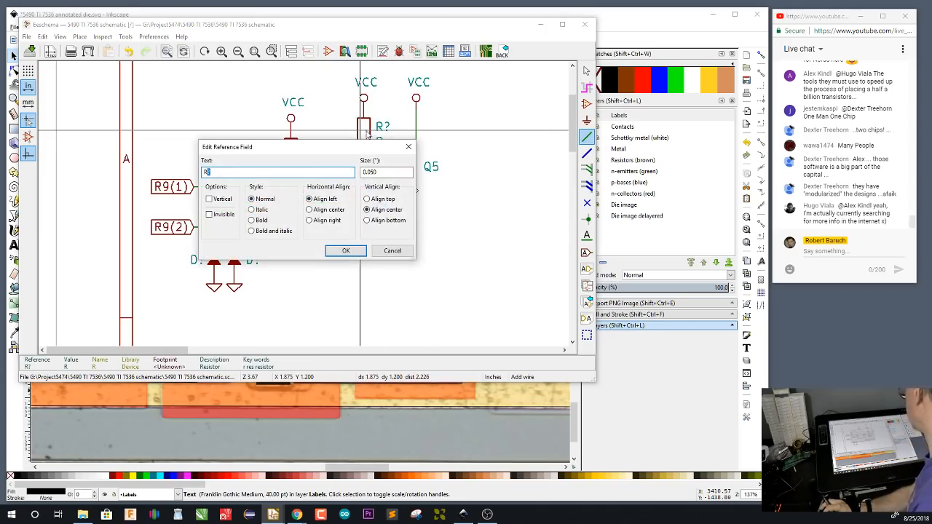
key(Return)
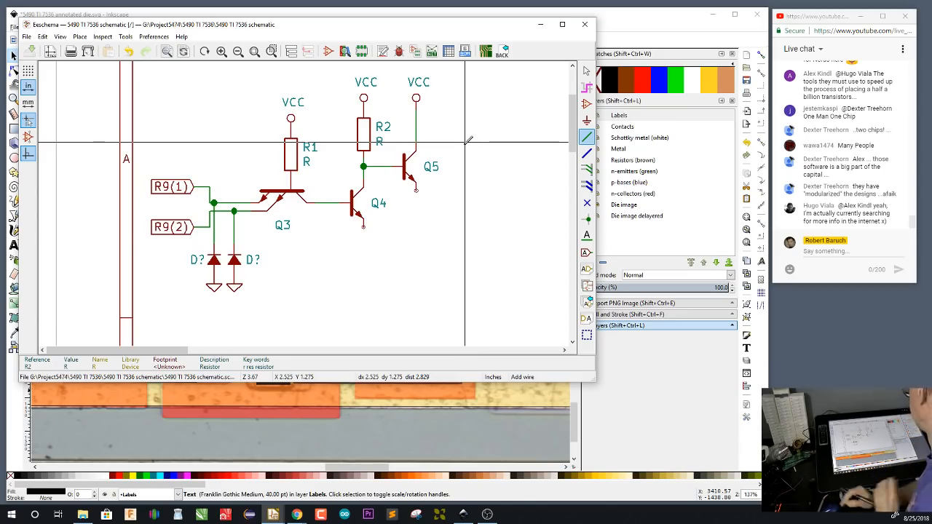
key(alt+Tab)
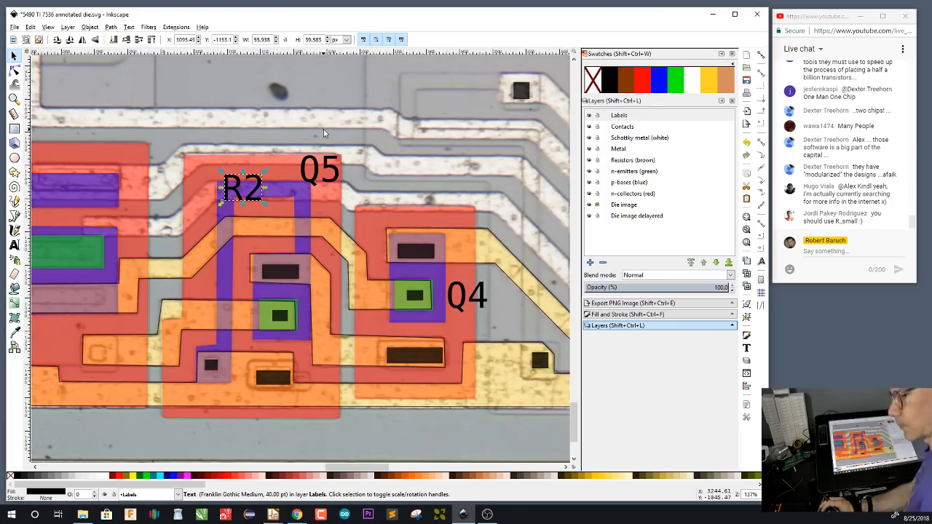
key(ctrl+s)
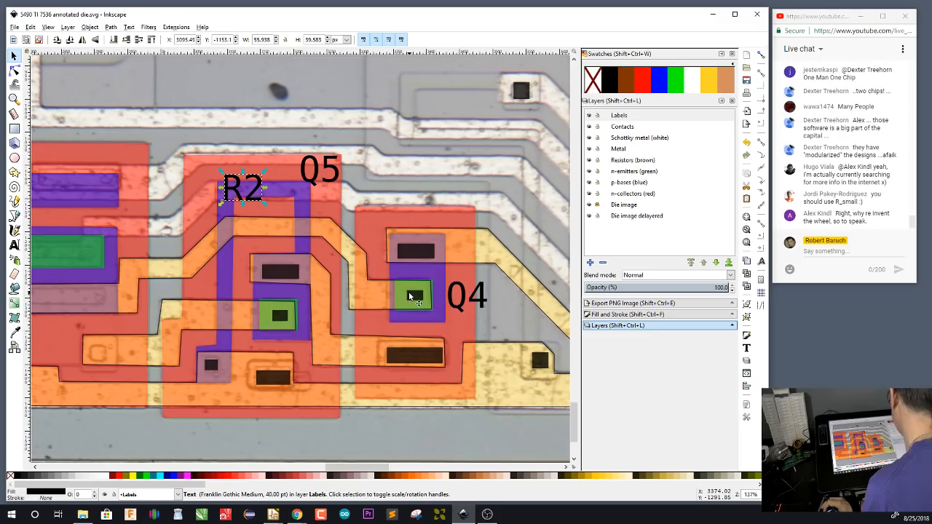
mouse_move(275, 514)
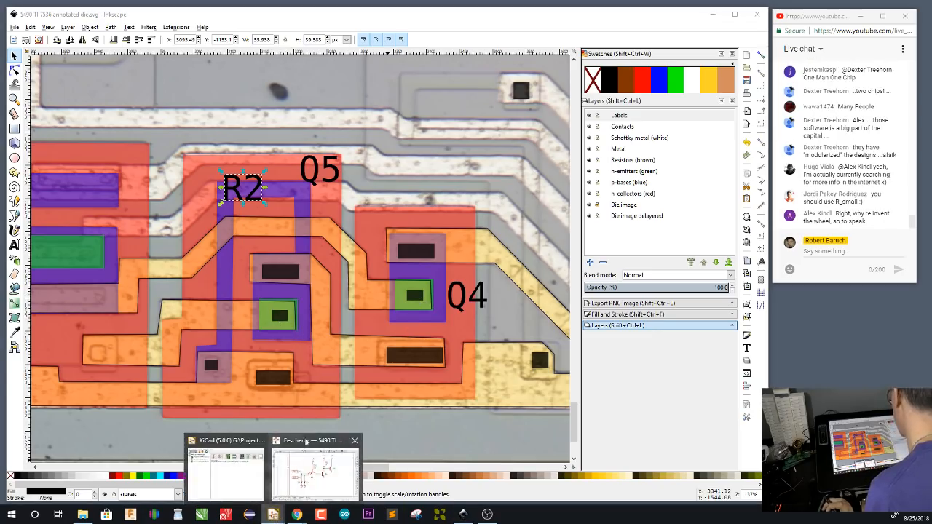
click(294, 487)
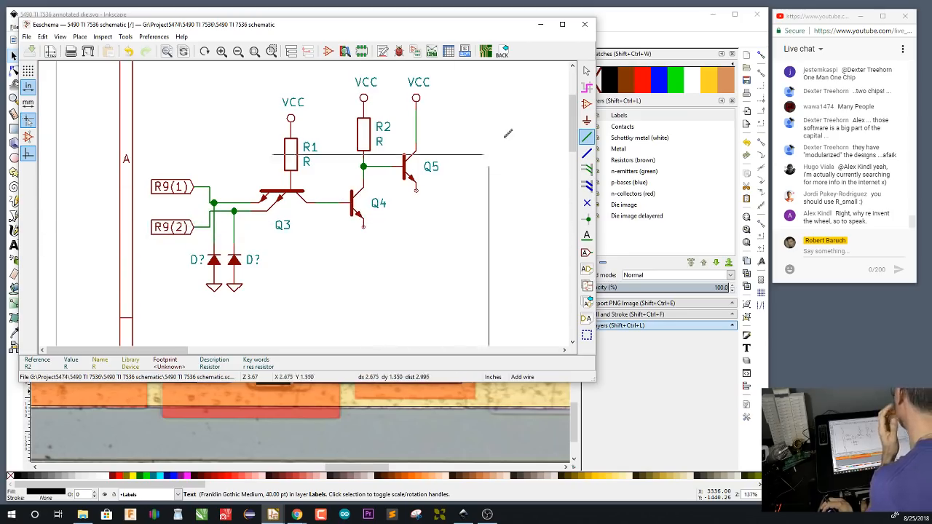
key(alt+Tab)
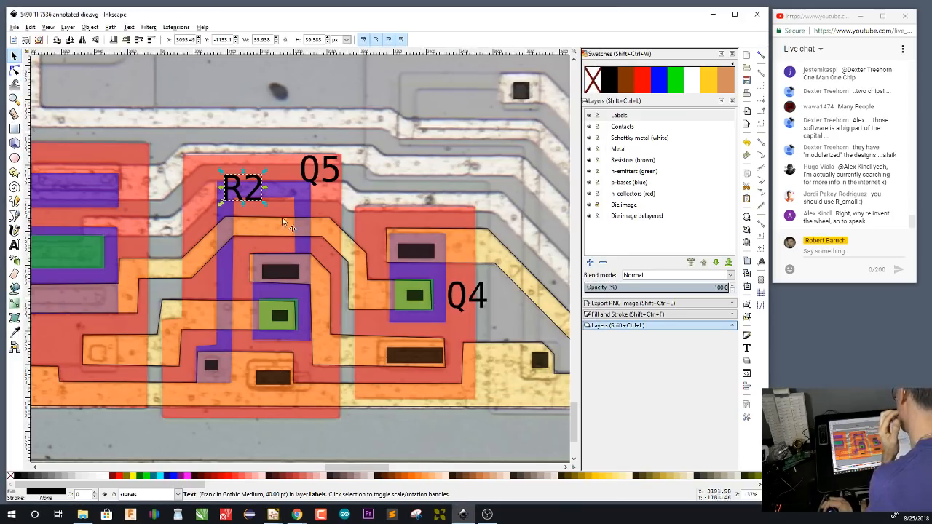
On the Contacts layer, draw black rectangles over the six contacts of the large transistor and its resistor to the left of R2
drag(90, 283, 386, 300)
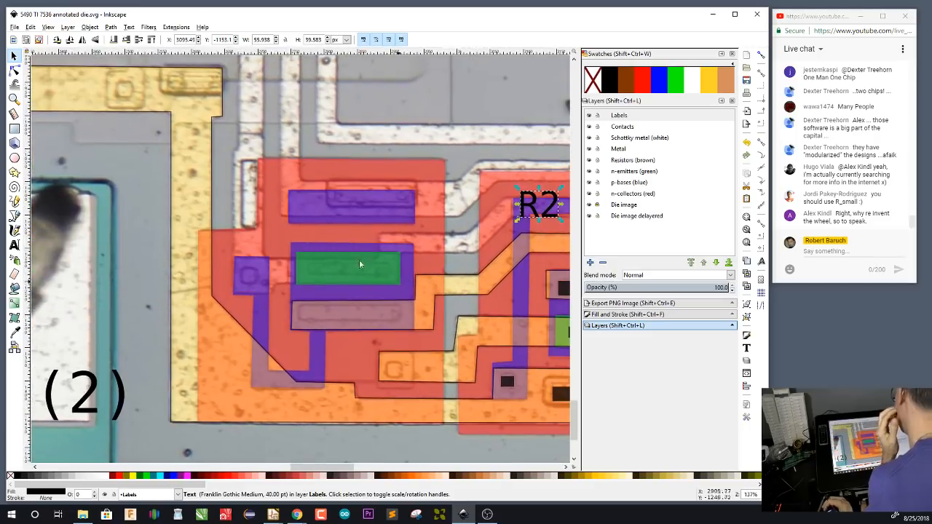
click(630, 128)
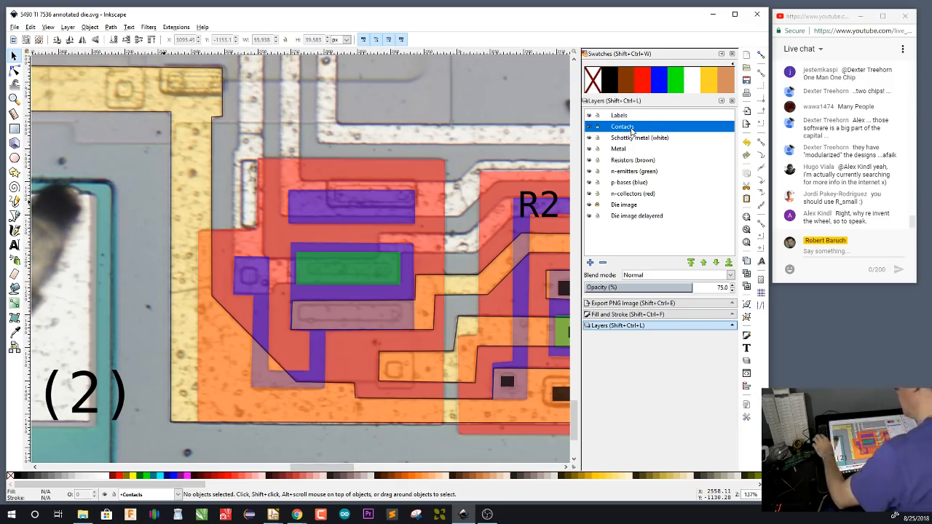
key(r)
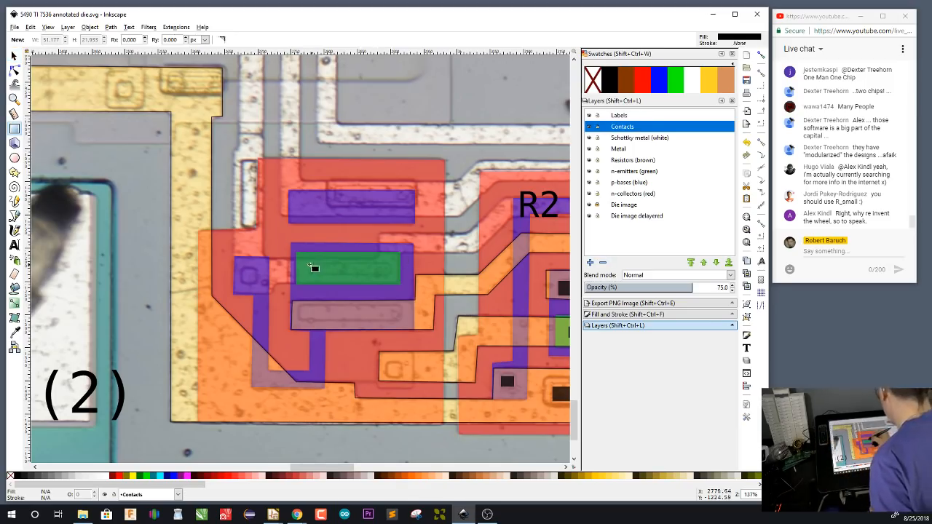
drag(310, 263, 392, 278)
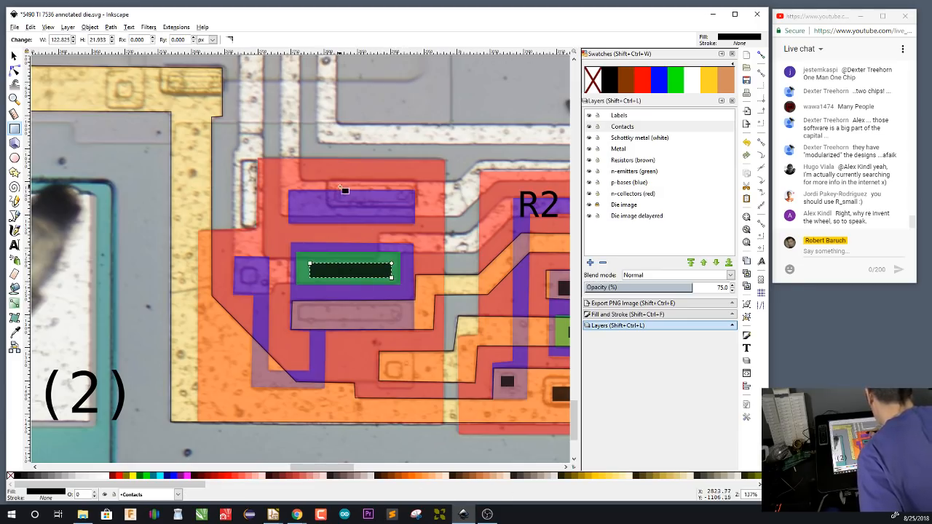
drag(336, 187, 413, 201)
drag(243, 268, 259, 285)
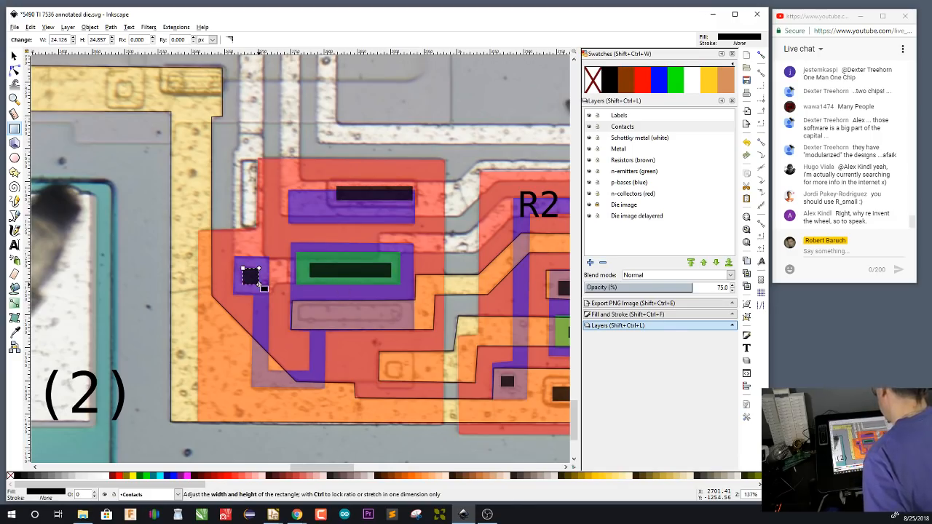
drag(242, 160, 256, 228)
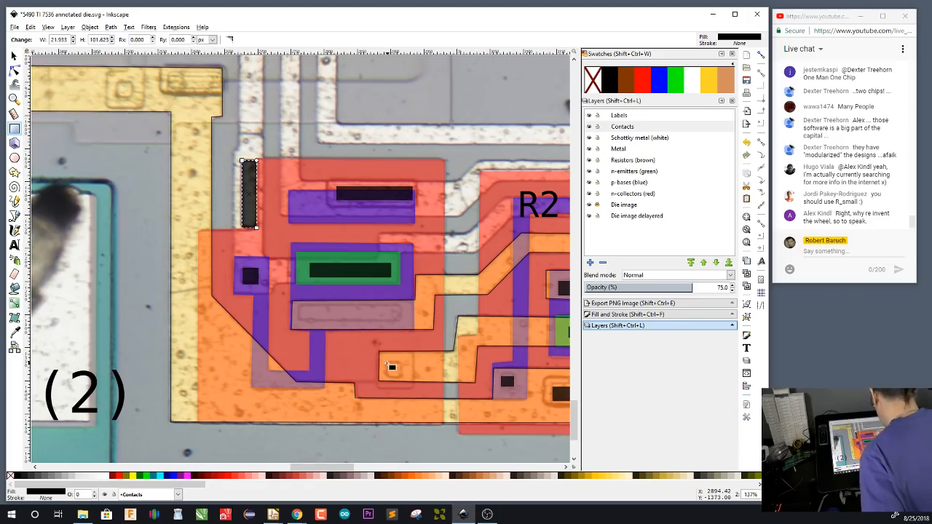
drag(387, 362, 405, 381)
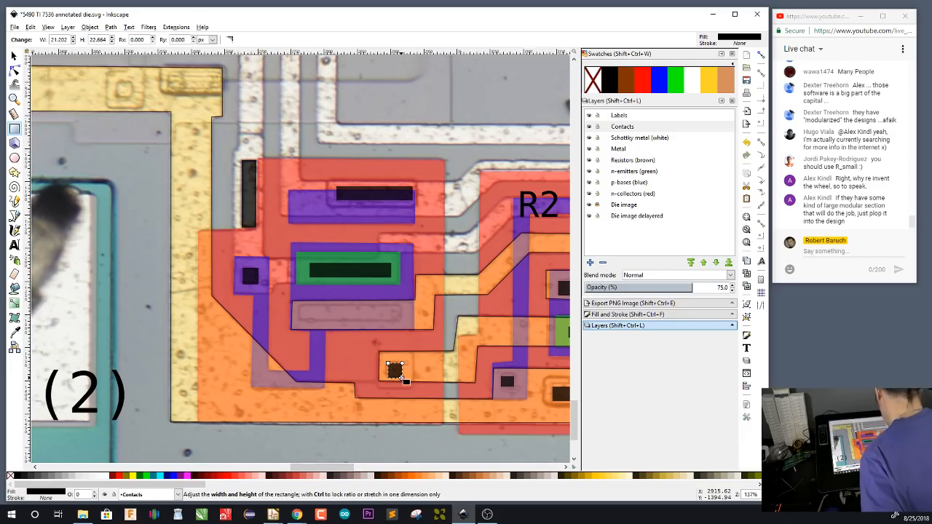
drag(299, 305, 402, 321)
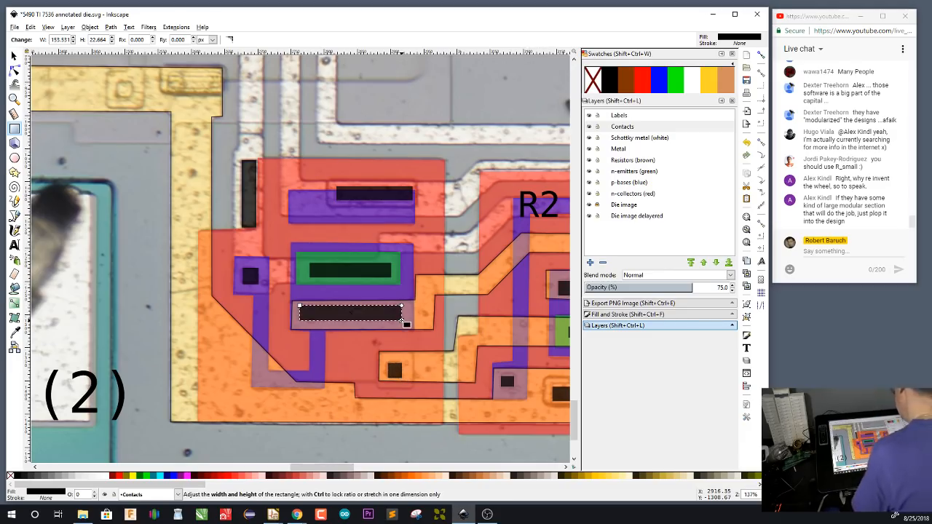
Place a copy of the Q5 label at the lower-left corner of the large transistor and change its text to Q6
drag(458, 397, 342, 398)
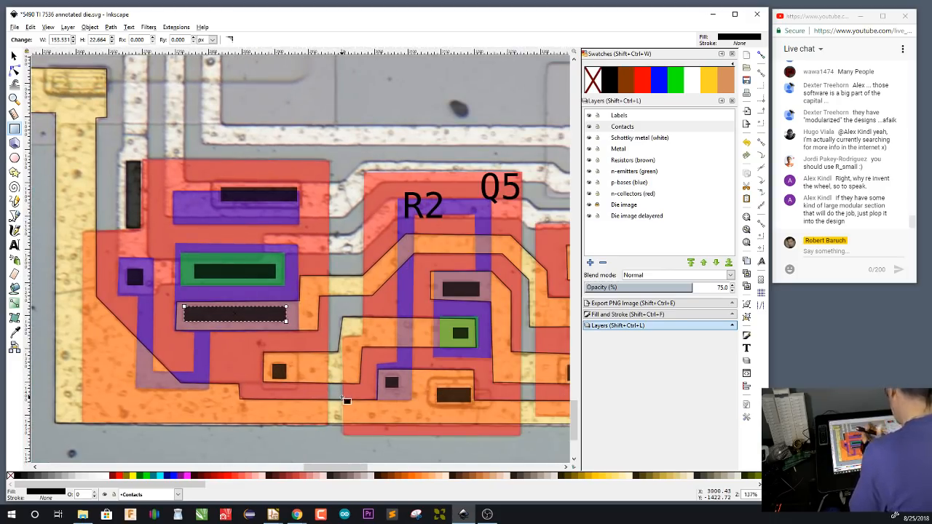
key(s)
click(515, 193)
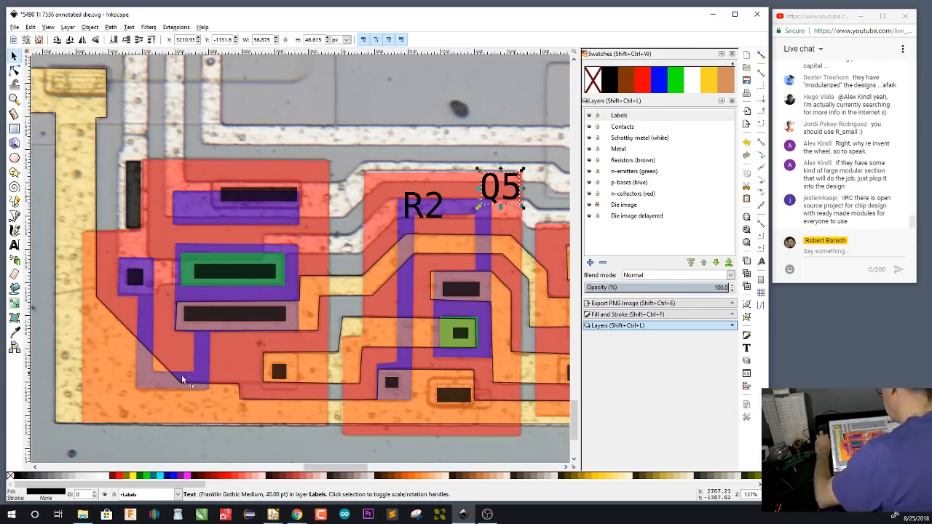
key(ctrl+v)
key(t)
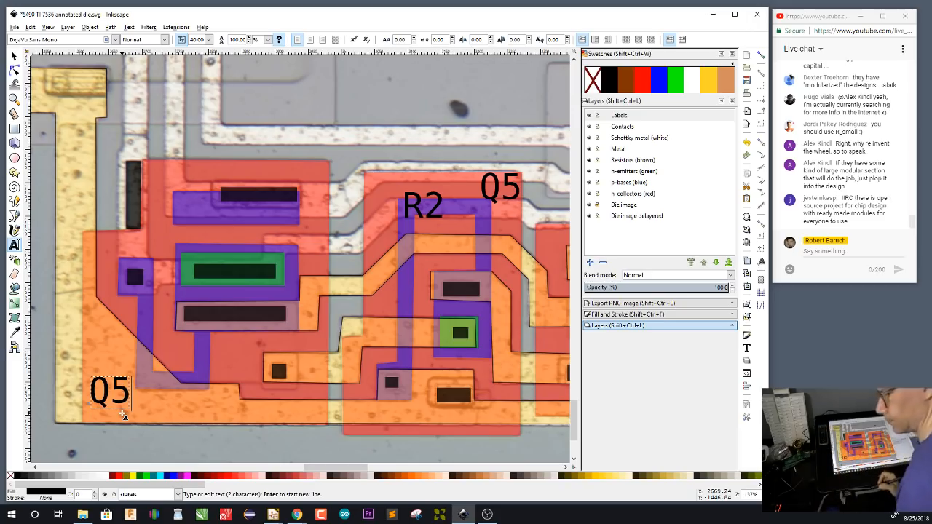
key(BackSpace)
text(6)
key(F1)
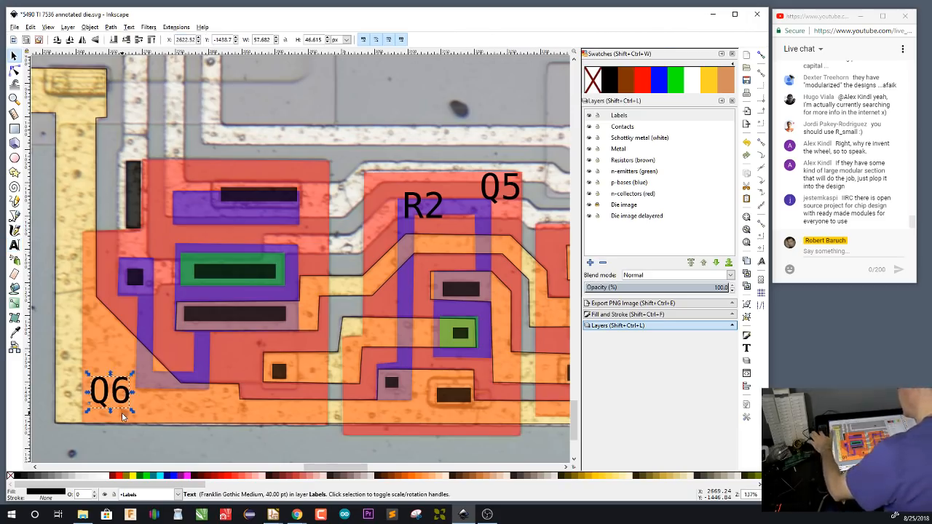
click(297, 445)
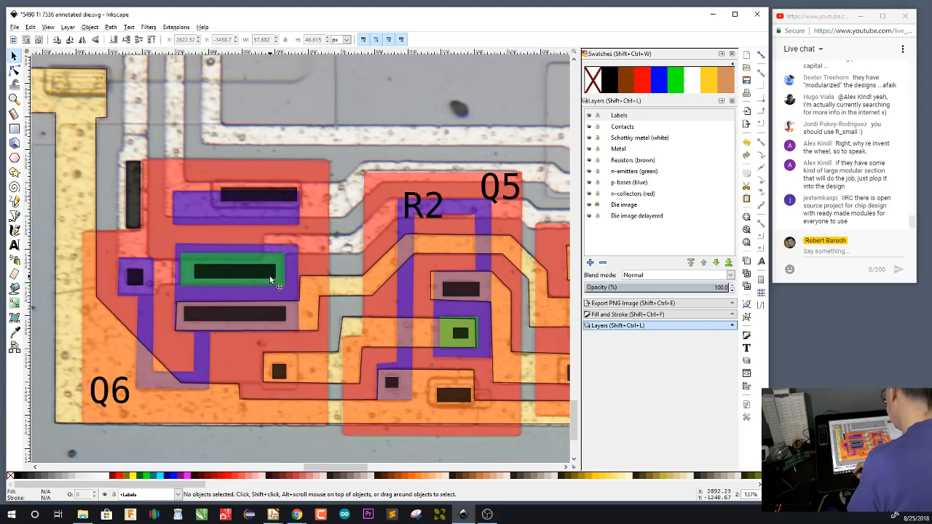
In Eeschema, place a copy of transistor Q5 below Q4 and set its reference to Q6
mouse_move(273, 514)
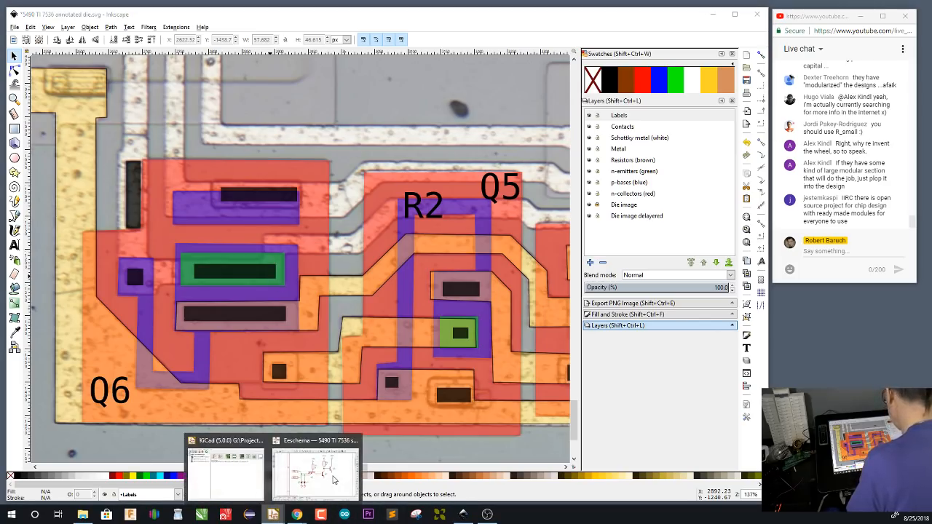
click(327, 480)
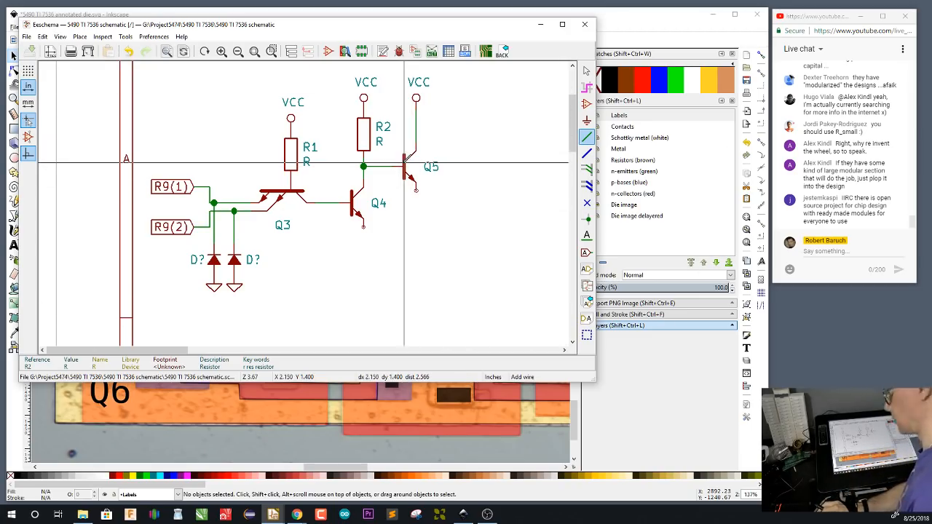
key(c)
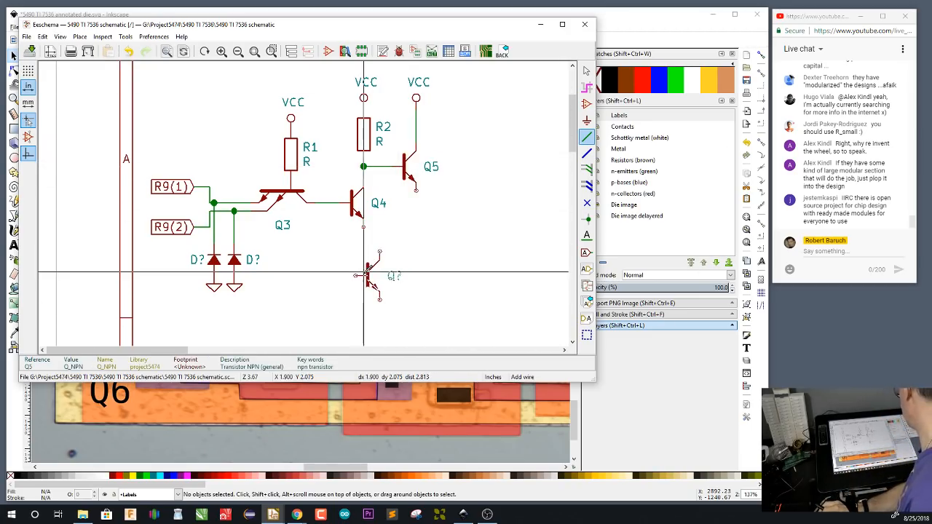
key(v)
click(326, 252)
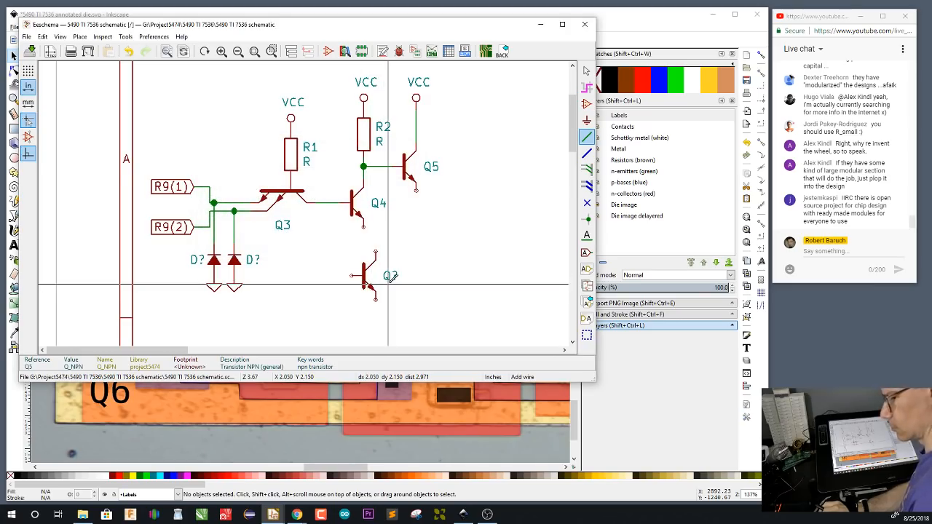
text(u)
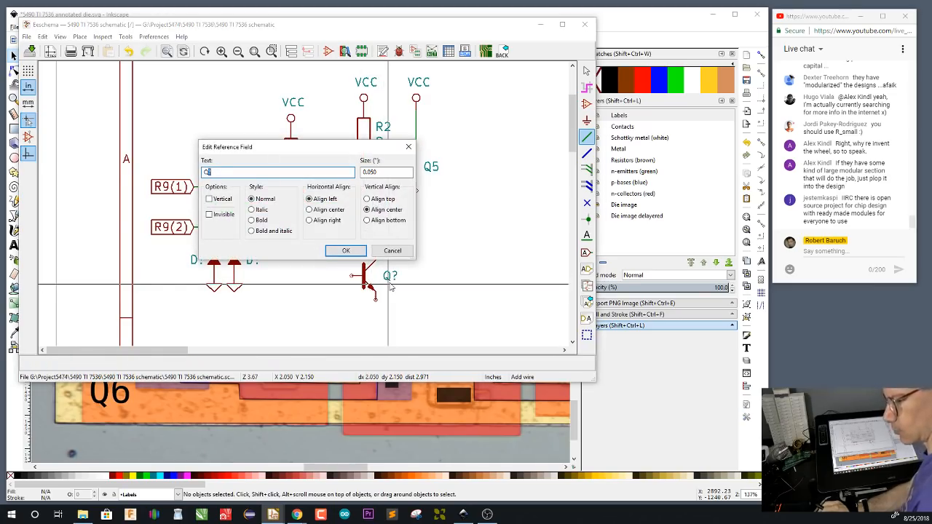
text(6)
key(Return)
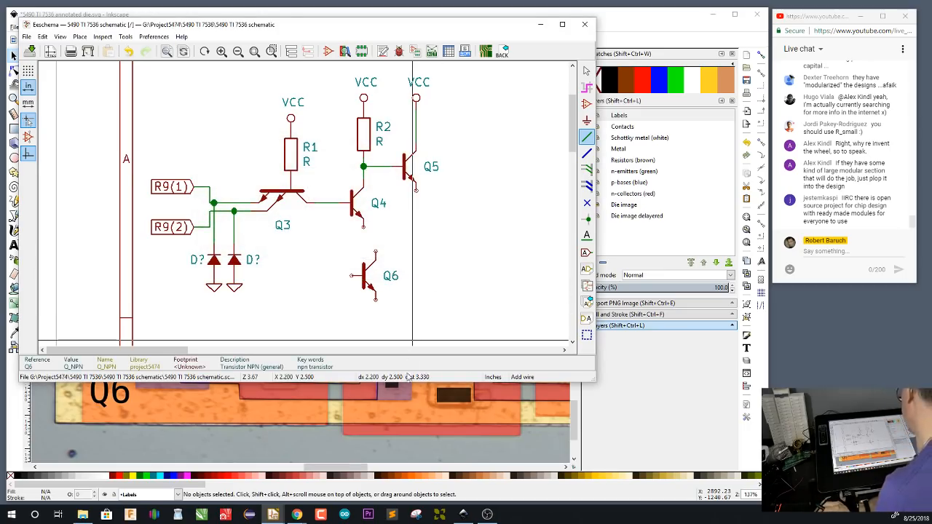
Check Q6 on the die image, and in Eeschema move Q6 directly below Q5 and wire Q5's emitter to Q6's collector
click(616, 23)
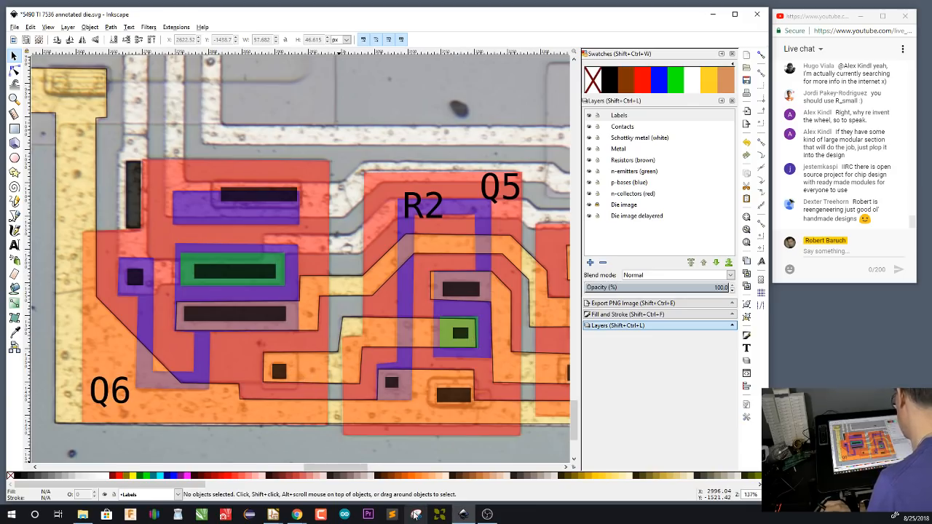
click(318, 474)
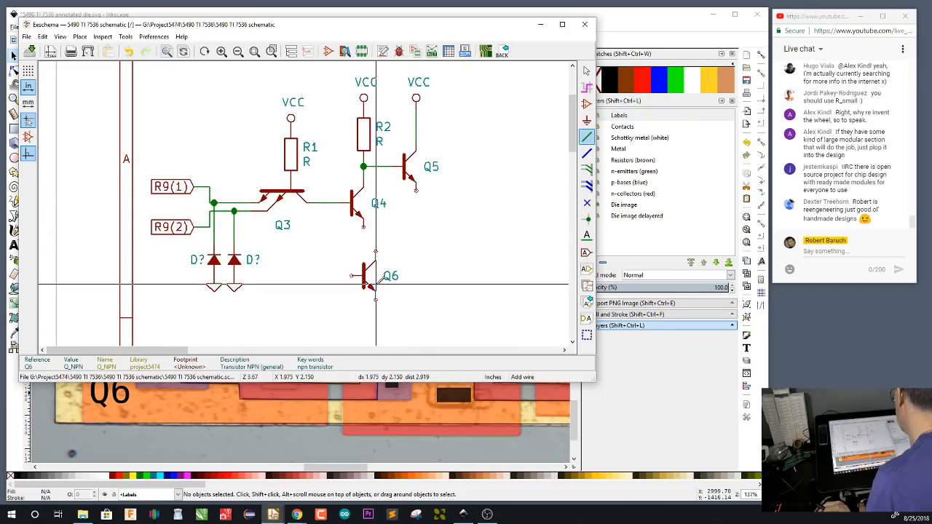
key(m)
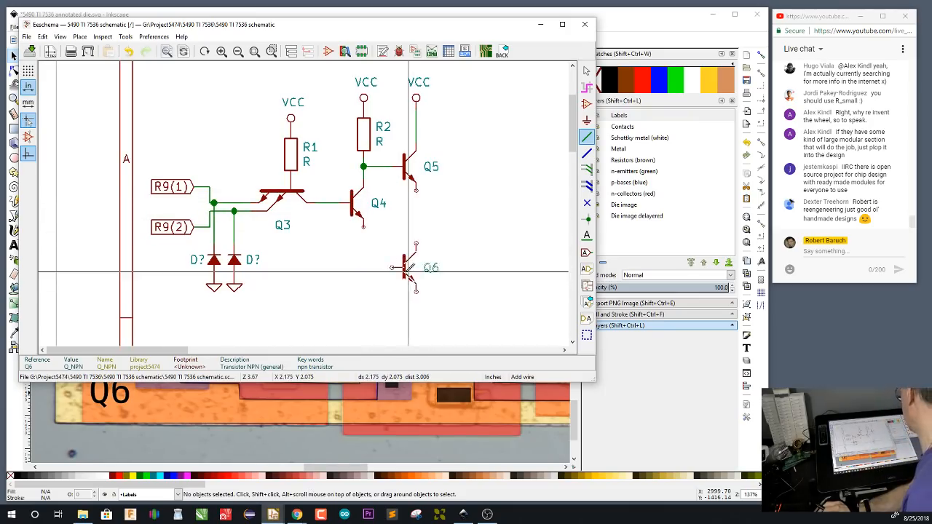
click(408, 288)
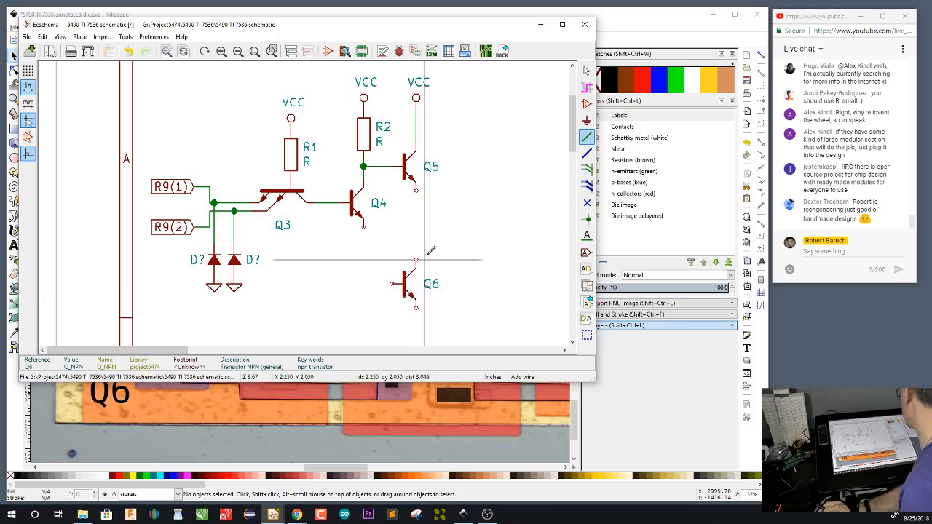
click(416, 188)
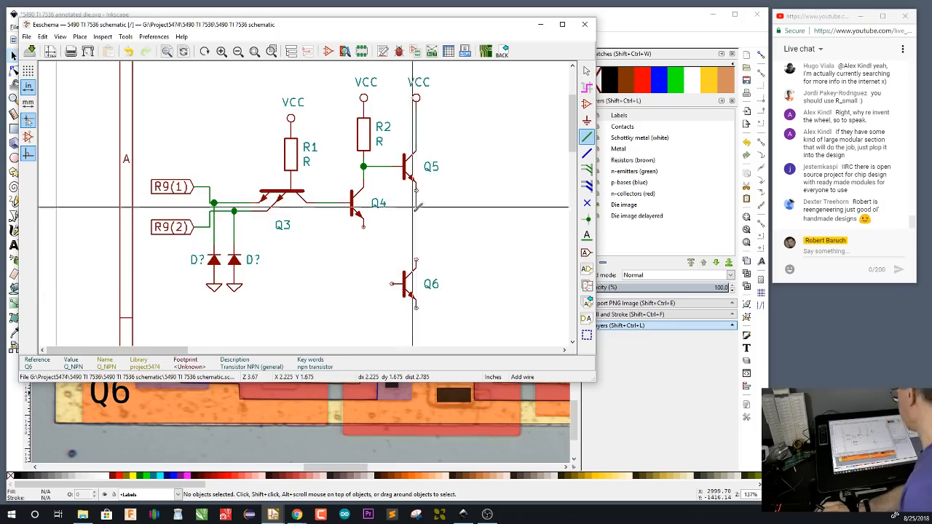
click(415, 260)
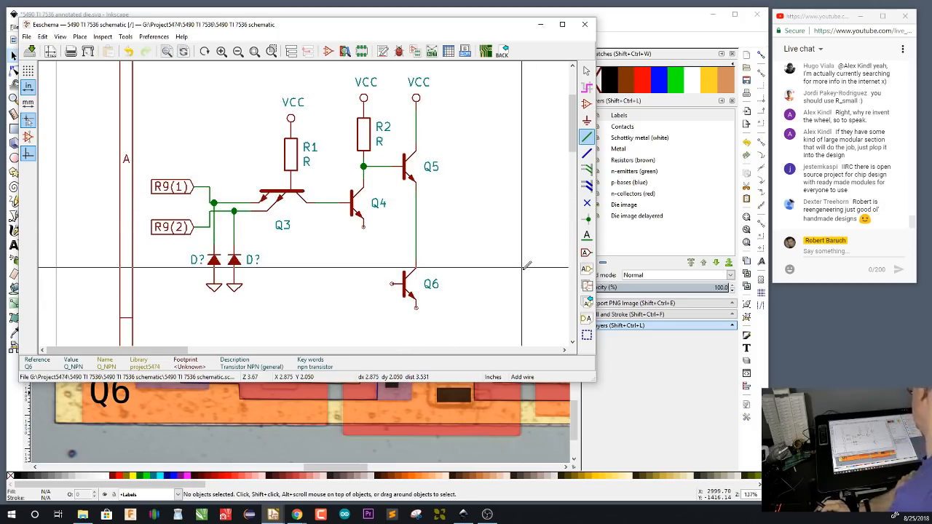
Trace the metal between Q4, Q5 and Q6 on the Inkscape die image, and wire Q4's emitter to Q6's base in Eeschema
click(610, 16)
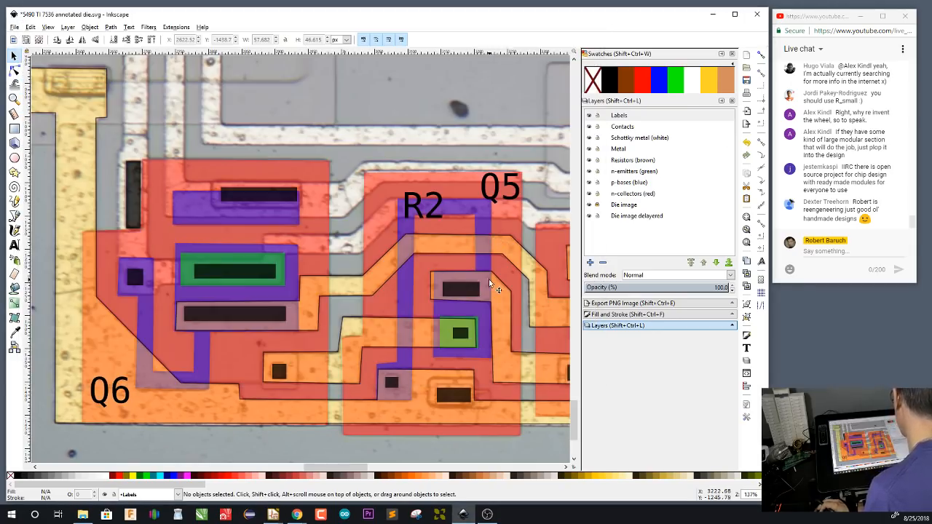
drag(492, 278, 372, 250)
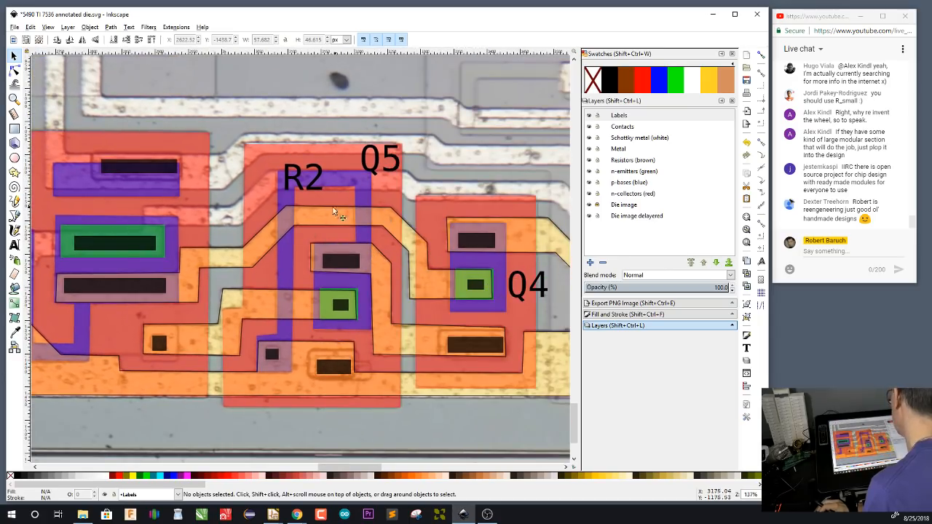
drag(150, 281, 343, 295)
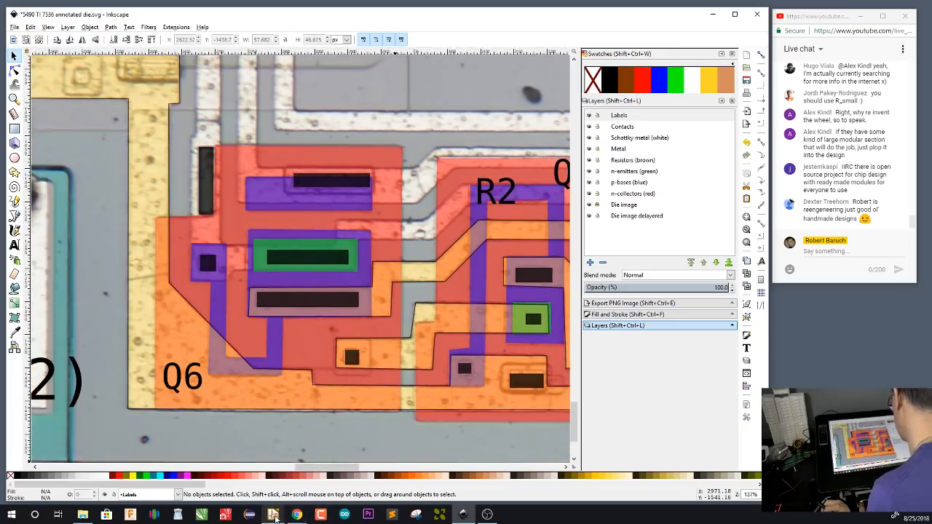
mouse_move(275, 517)
click(297, 481)
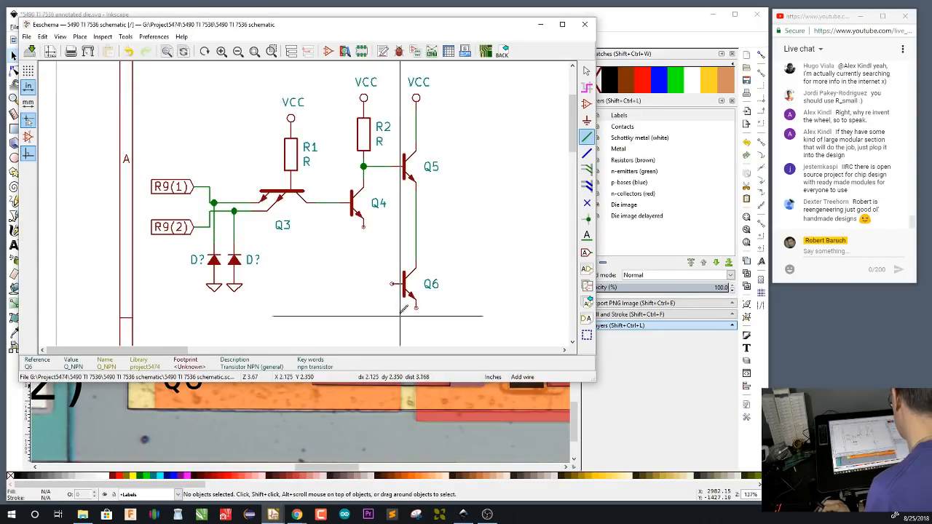
click(363, 227)
click(394, 284)
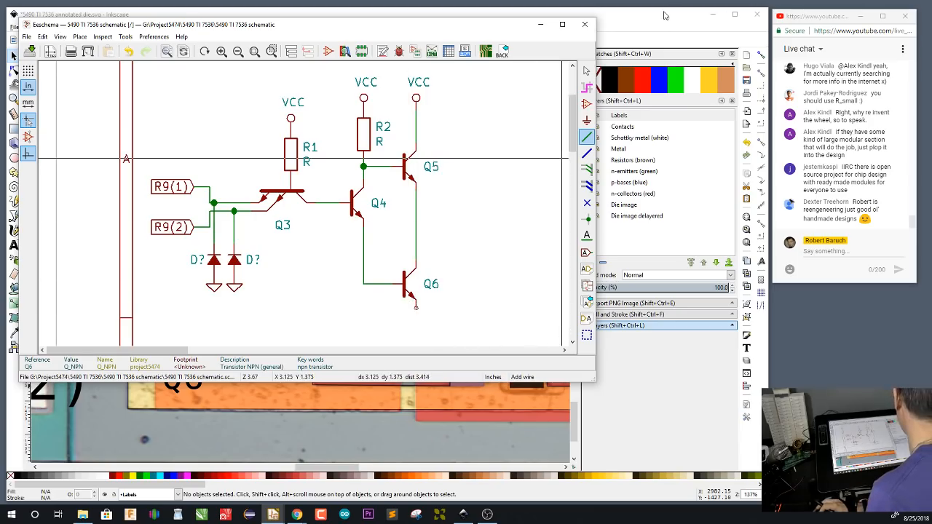
In Inkscape, place a copy of the R2 label on the resistor at the lower end of Q6 and change its text to R3
key(alt+Tab)
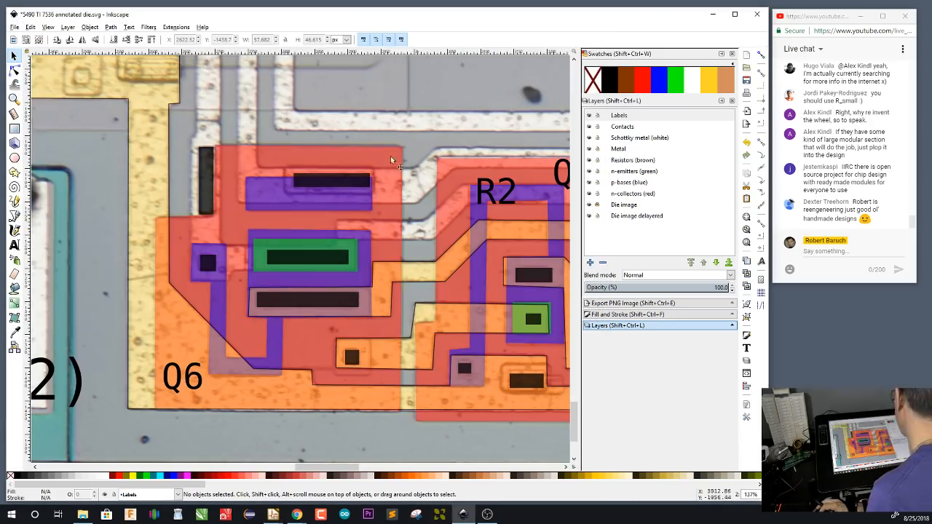
click(492, 193)
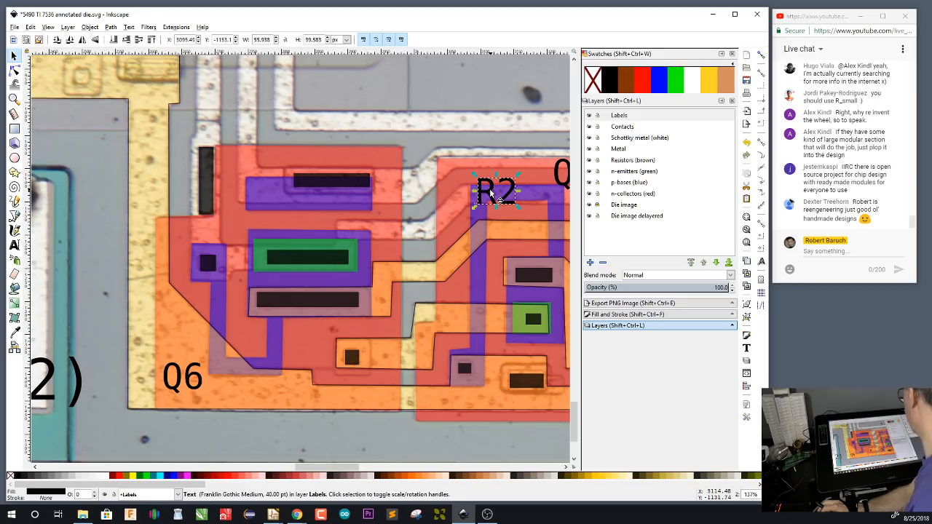
key(c)
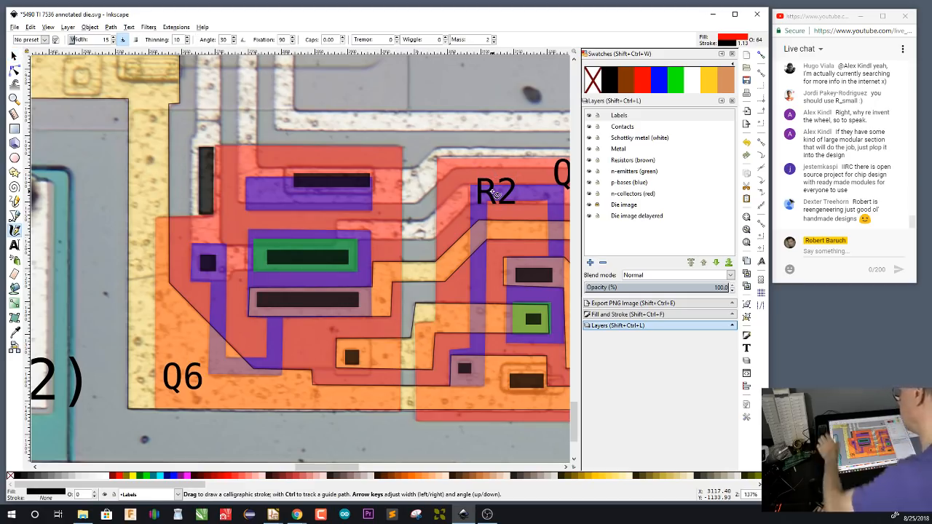
key(s)
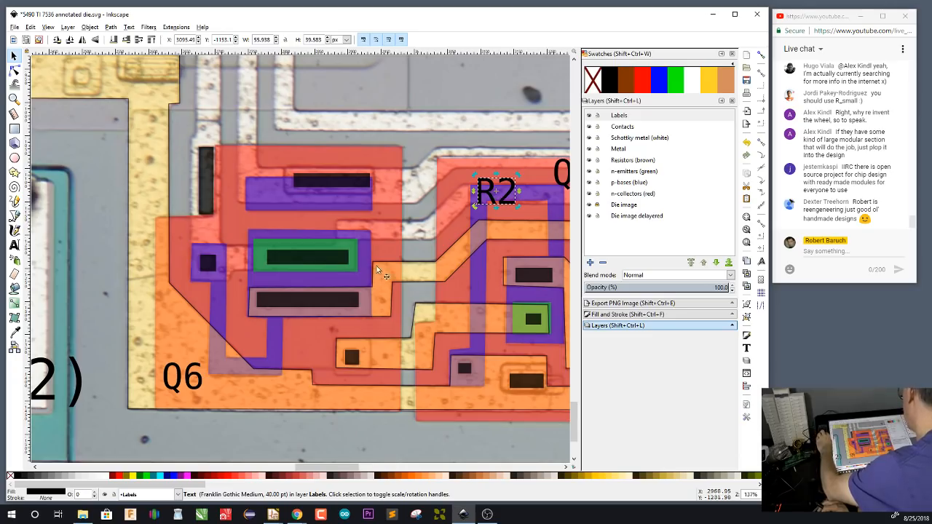
key(ctrl+v)
double_click(255, 371)
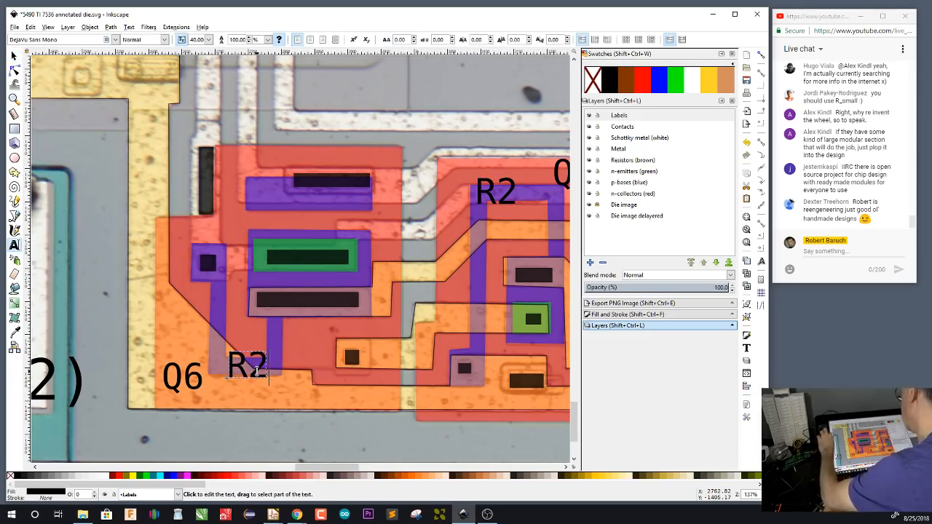
key(BackSpace)
text(3)
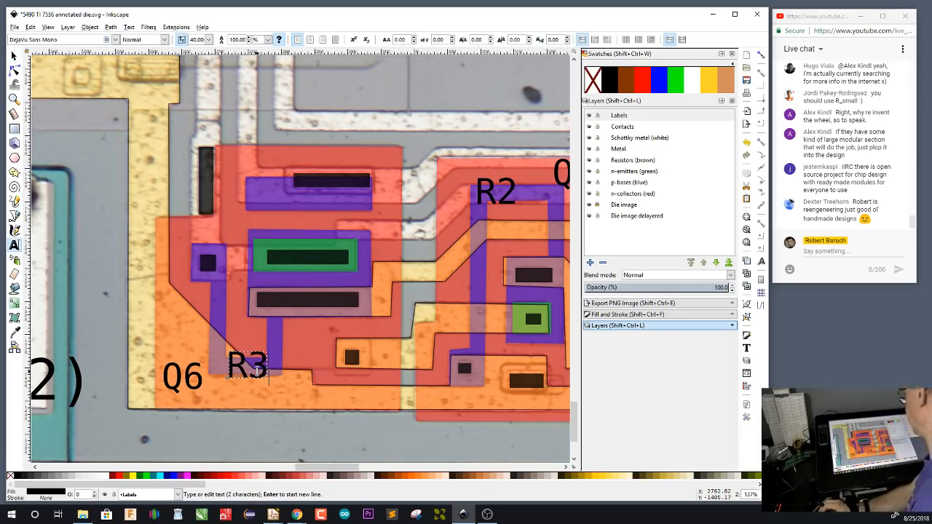
key(F1)
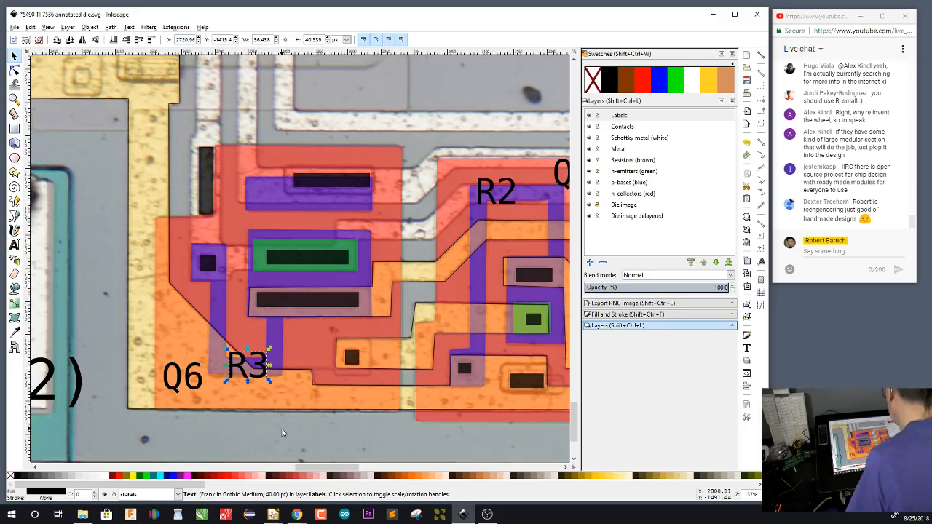
On the Metal layer, start a Bezier outline above Q6's emitter and trace the metal's upper edge past R2 and Q5 to its end beyond Q4
scroll(386, 329, up, 2)
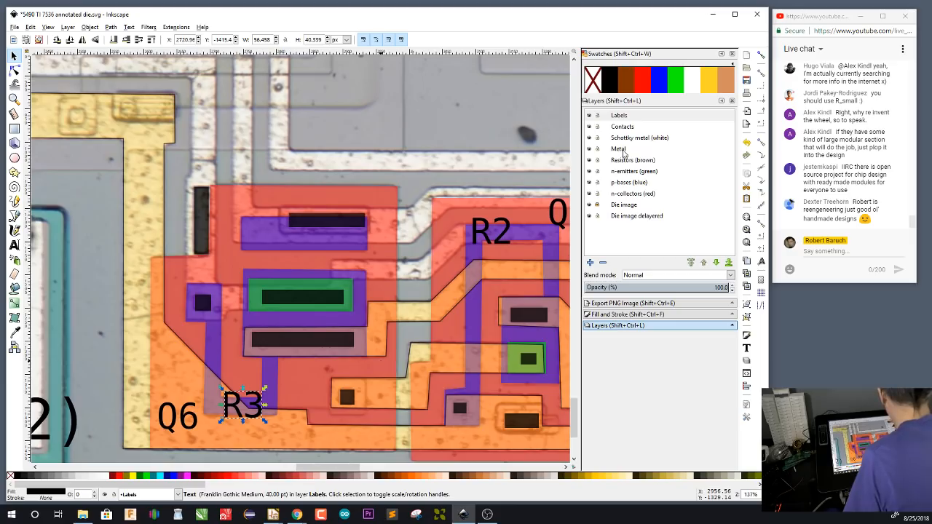
click(619, 148)
key(b)
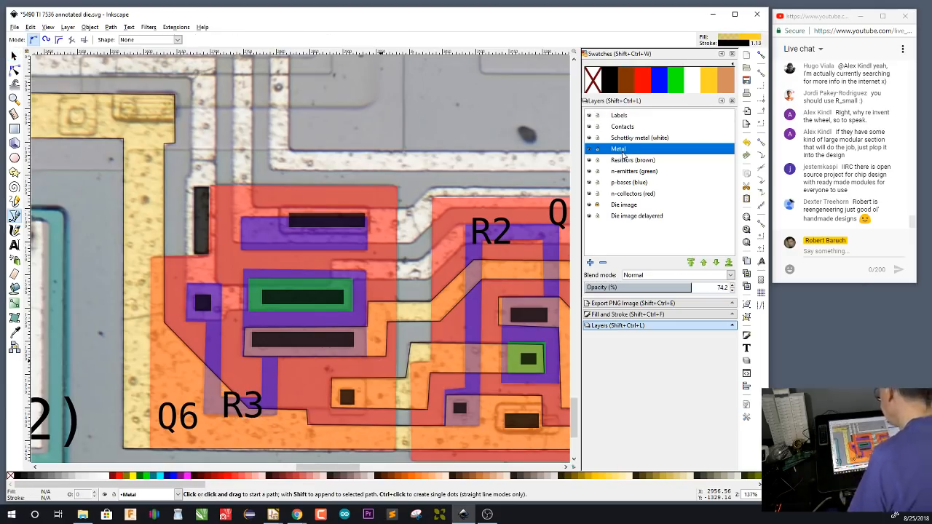
click(217, 283)
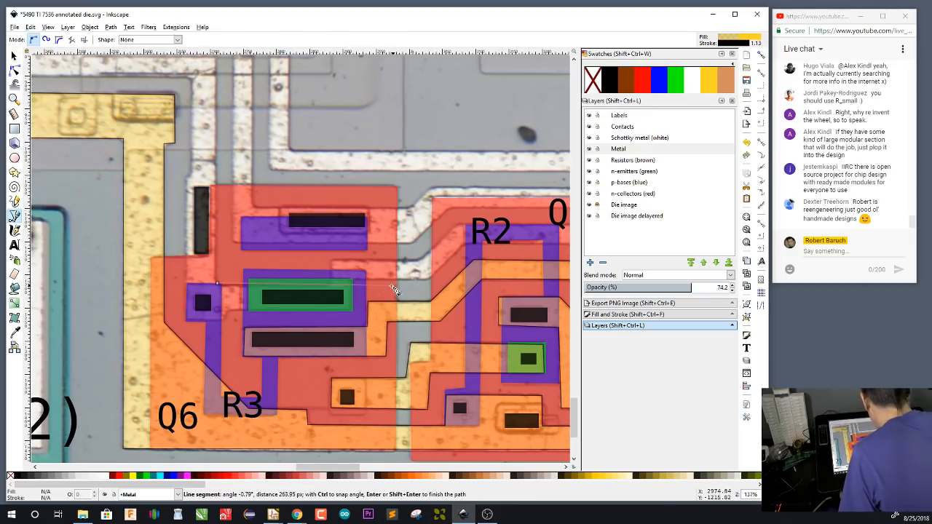
click(332, 283)
click(331, 261)
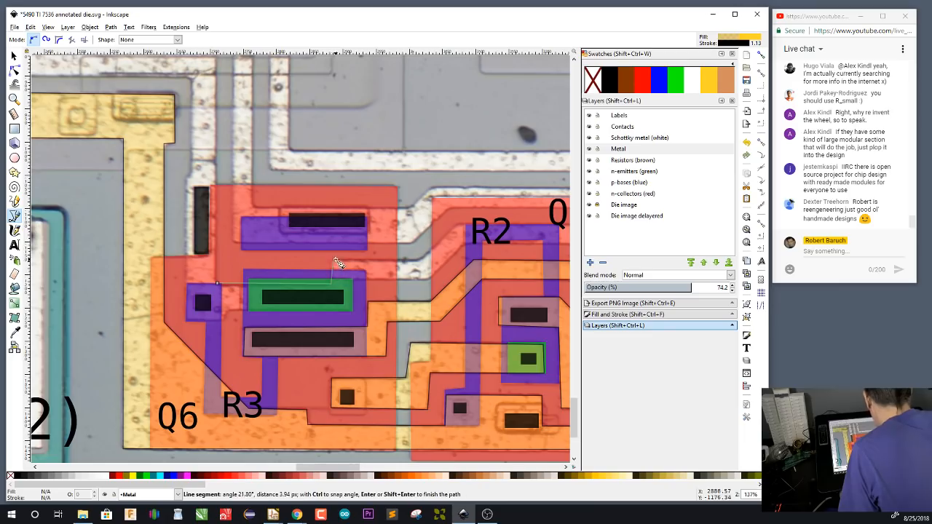
click(421, 261)
click(457, 225)
drag(474, 307, 235, 322)
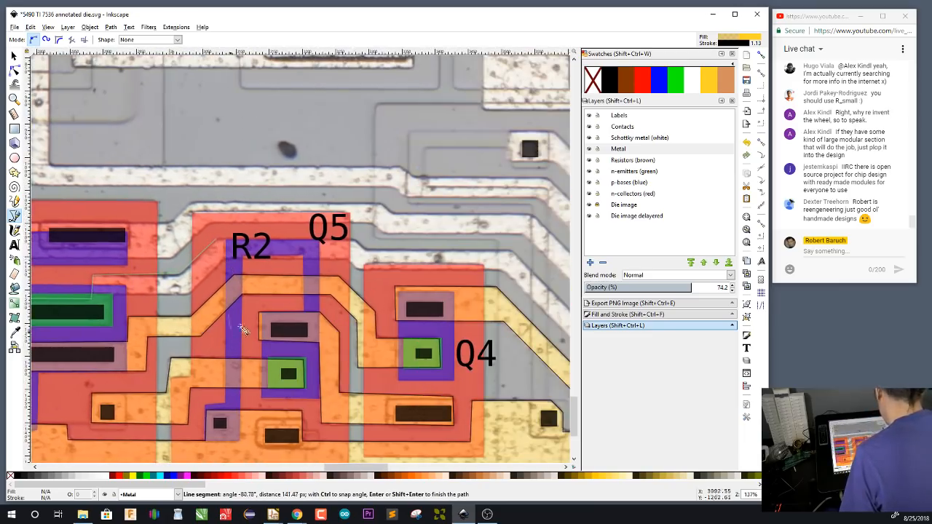
click(356, 239)
click(366, 250)
click(512, 250)
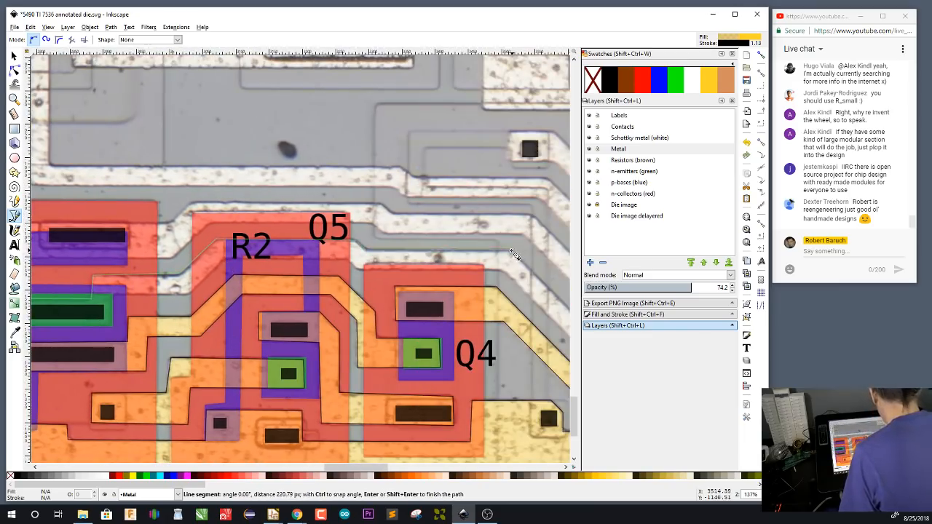
drag(513, 359, 297, 344)
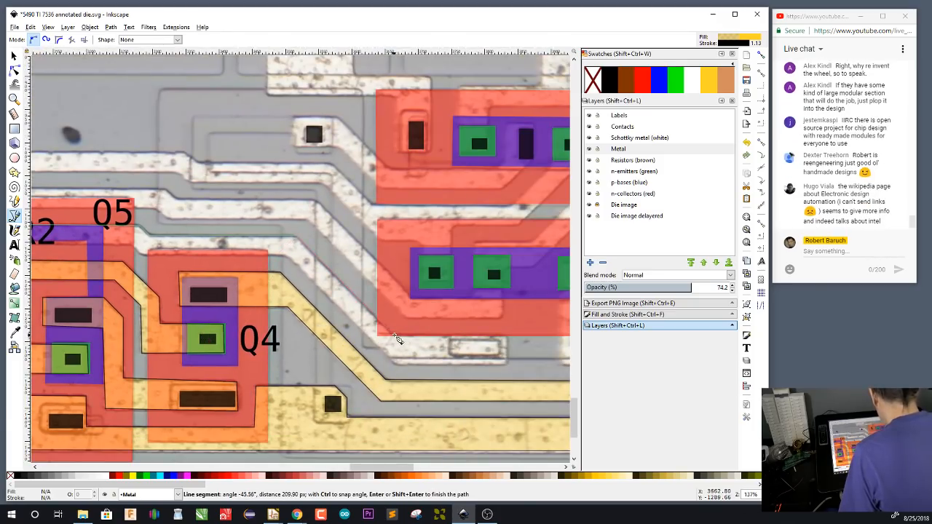
click(512, 370)
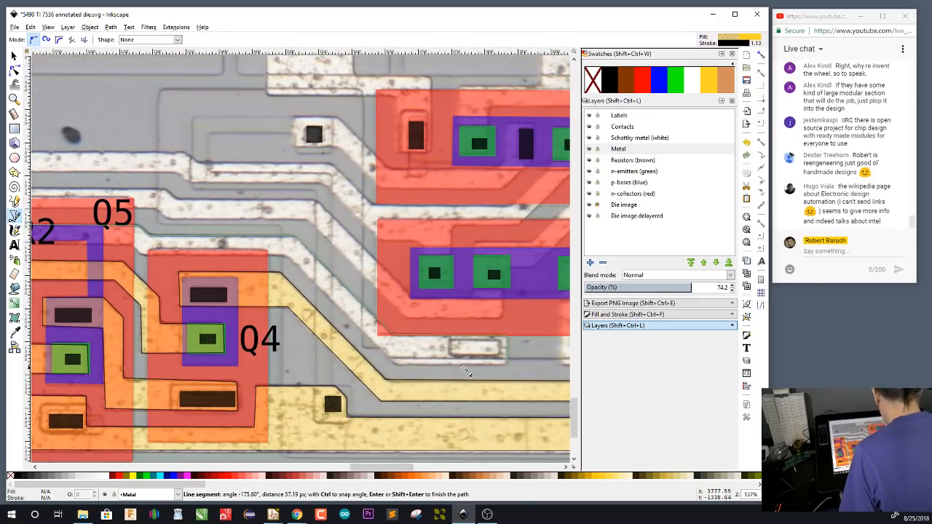
Trace the metal's lower edge back to Q6's emitter and finish the outline around R3's contact and the tall contact beside Q6
click(403, 372)
click(289, 256)
drag(198, 359, 469, 380)
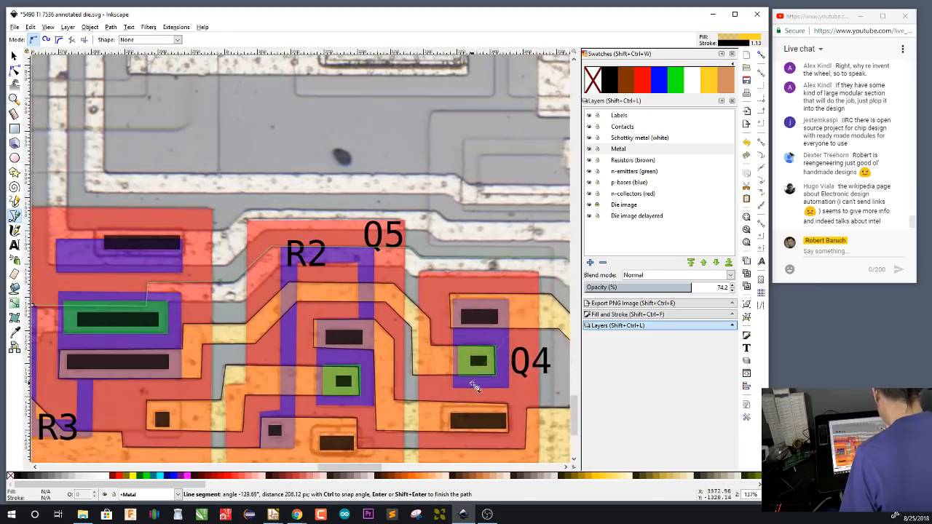
click(415, 277)
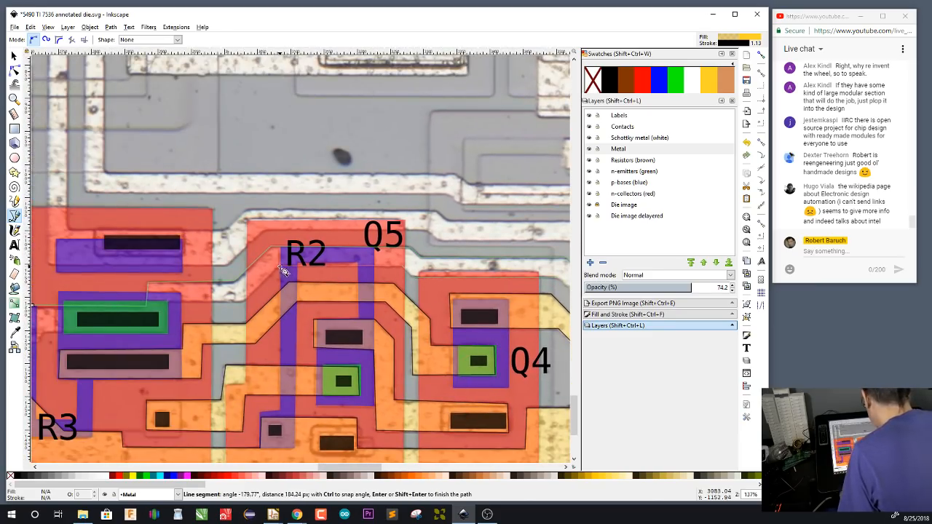
click(271, 275)
click(248, 305)
click(172, 307)
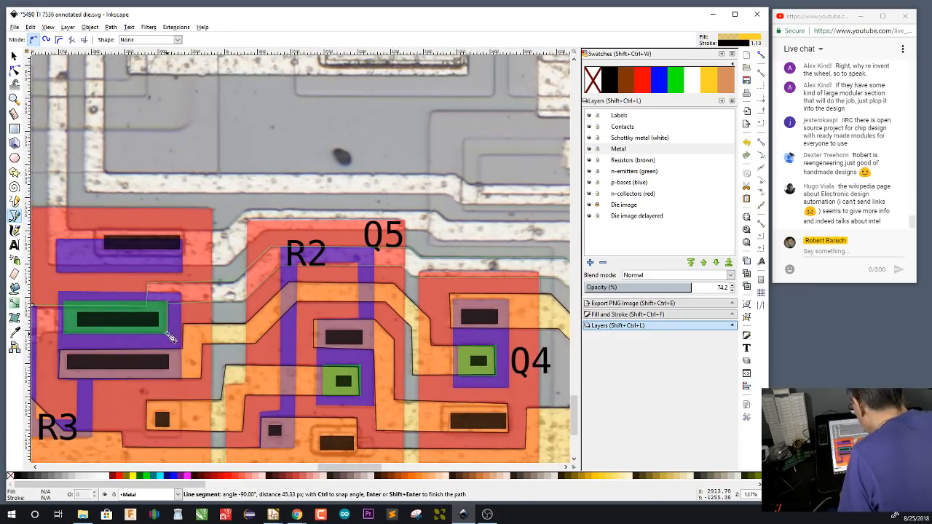
click(170, 338)
scroll(240, 339, left, 10)
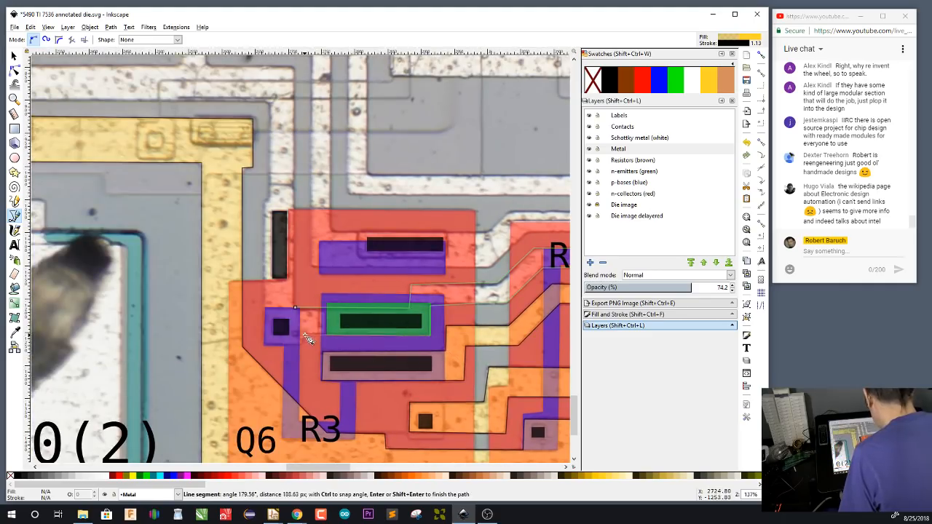
click(268, 347)
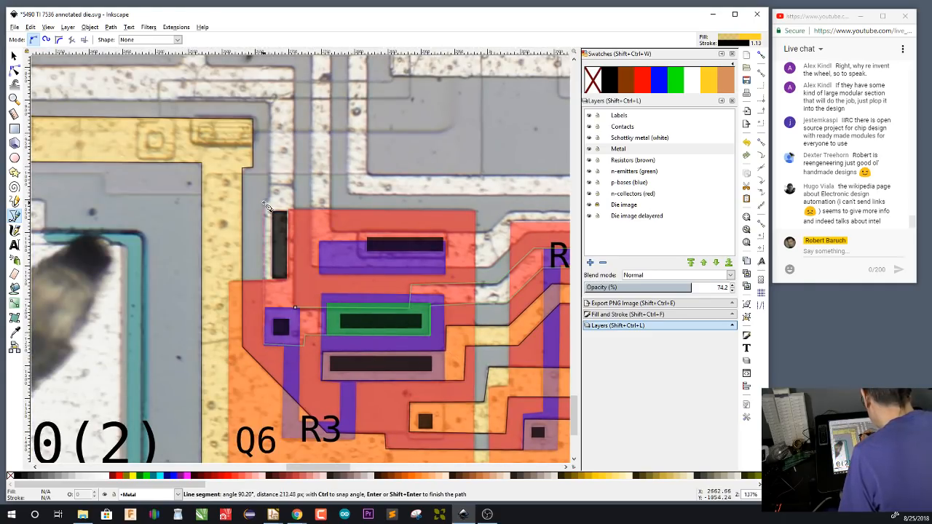
double_click(266, 206)
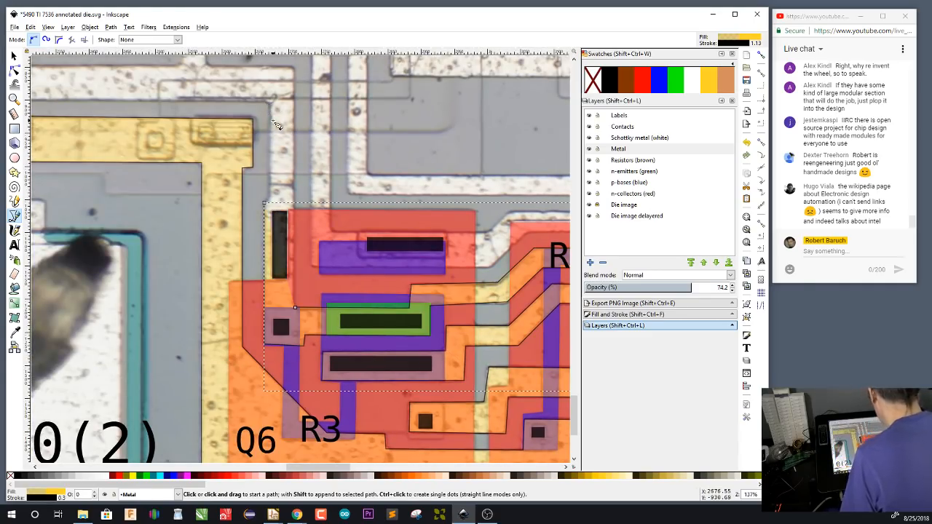
Continue the Metal outline from the tall contact beside Q6, tracing the metal's outer edge to the lower corner of the wide strip beside the die's edge
click(266, 208)
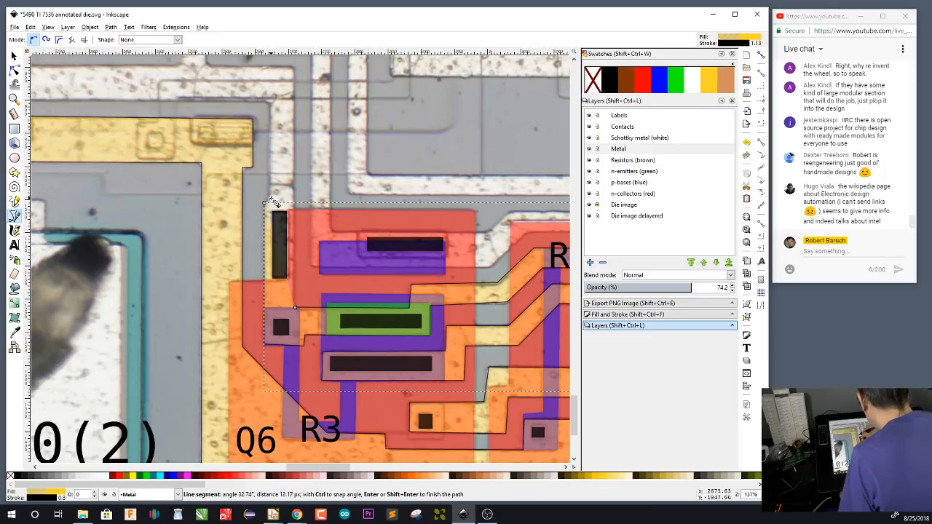
click(270, 102)
drag(243, 172, 477, 355)
click(90, 280)
drag(157, 234, 382, 336)
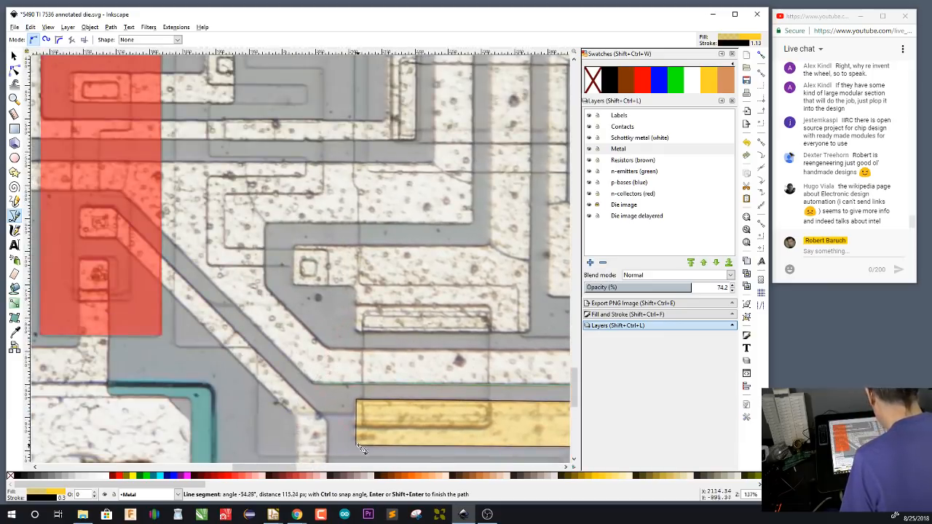
click(123, 191)
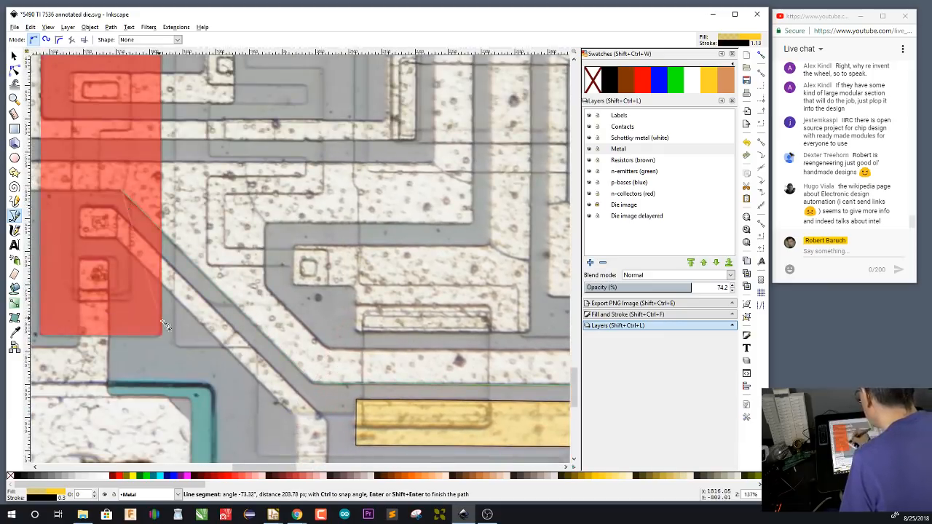
drag(191, 326, 464, 369)
click(212, 234)
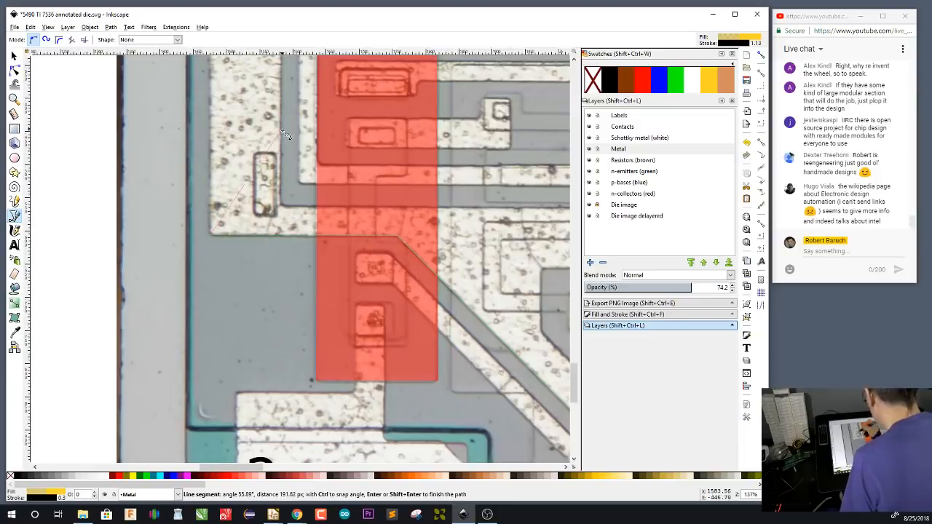
Cut the outline across the wide strip above its tall contact and trace the strip's inner edge down to the inside corner
drag(285, 142, 288, 400)
scroll(291, 404, down, 15)
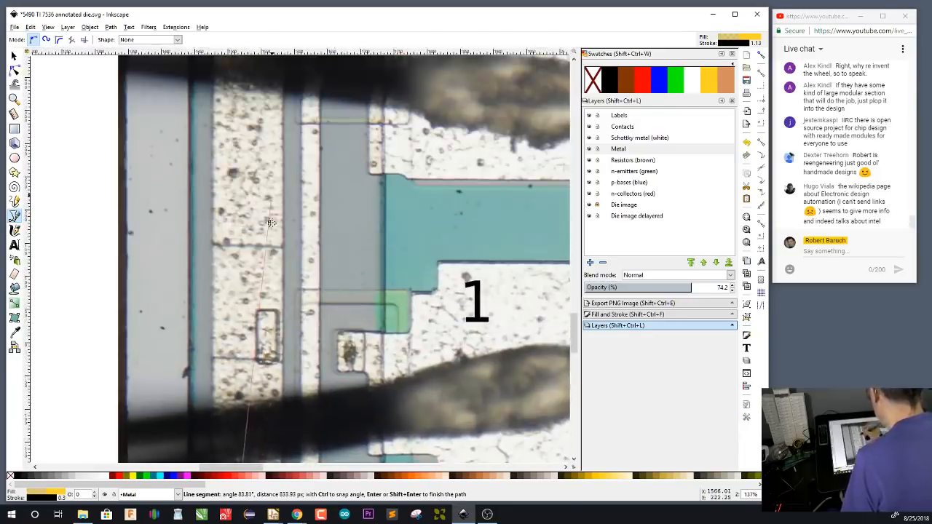
scroll(277, 415, down, 15)
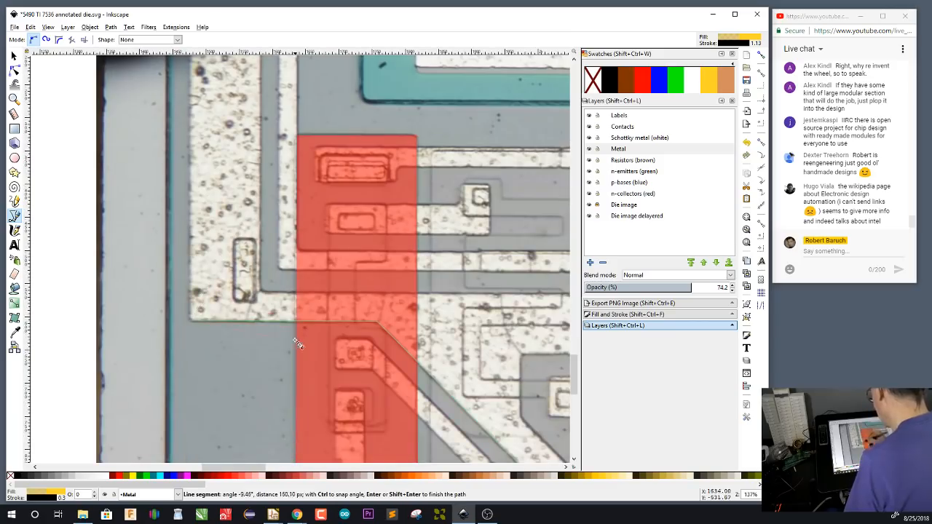
click(189, 187)
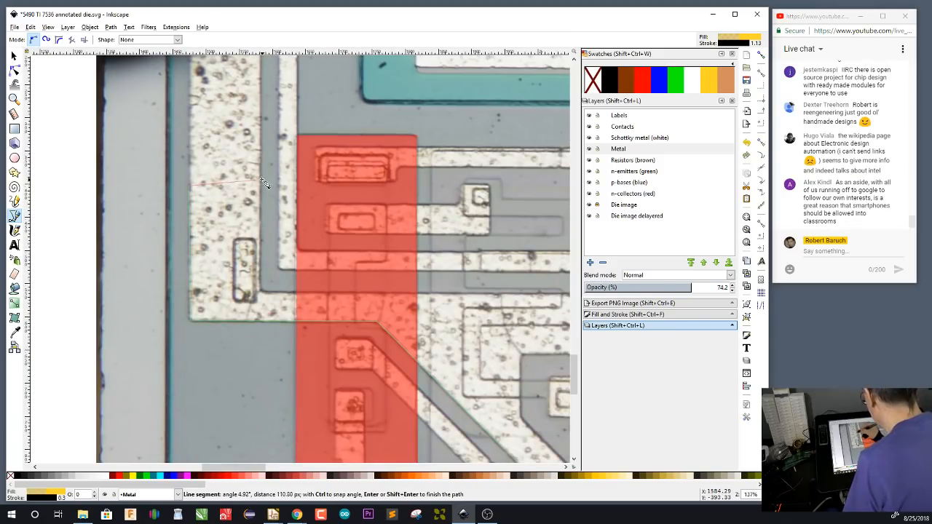
click(260, 290)
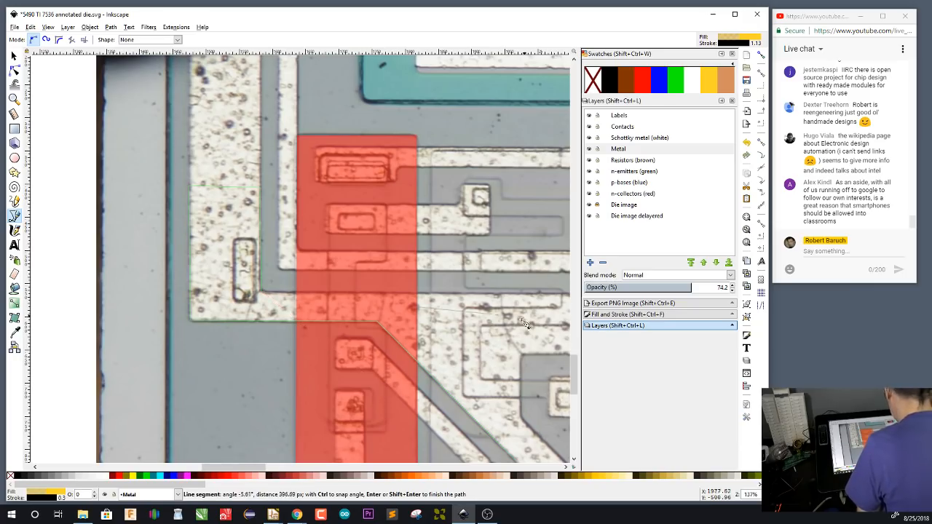
Trace the upper edge of the horizontal metal to its far end and return along its lower edge to the start of the diagonal
drag(498, 343, 187, 338)
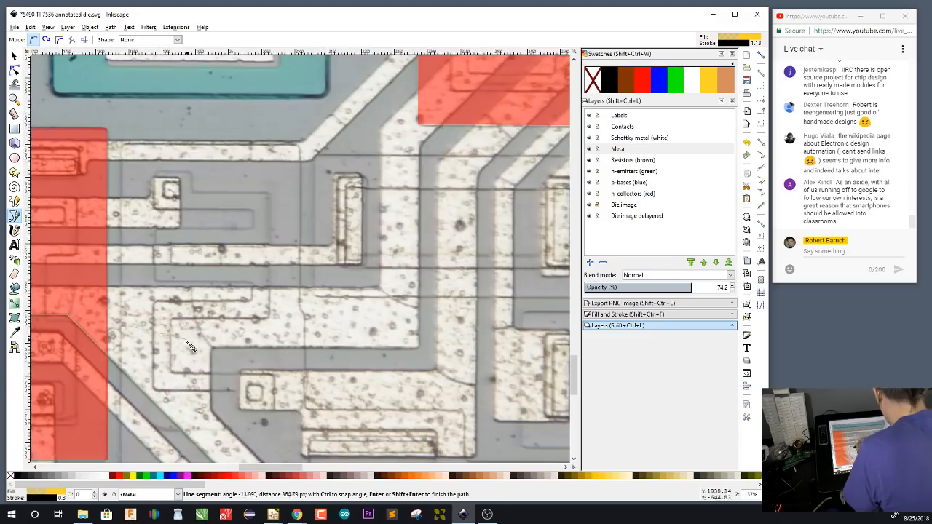
click(411, 286)
click(420, 351)
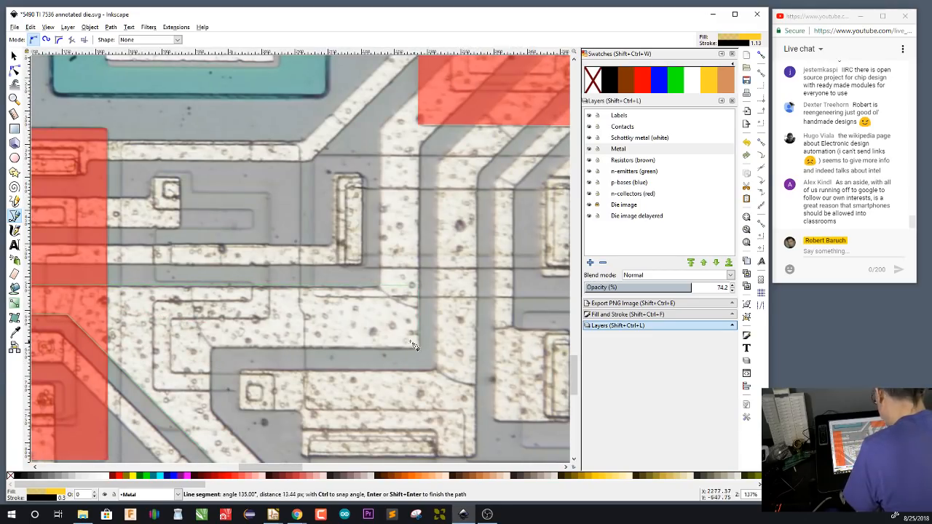
click(212, 349)
click(211, 412)
Trace the metal's inner edge along the diagonal and horizontal run back to Q6 and close the outline above R3's contact
drag(327, 437, 271, 198)
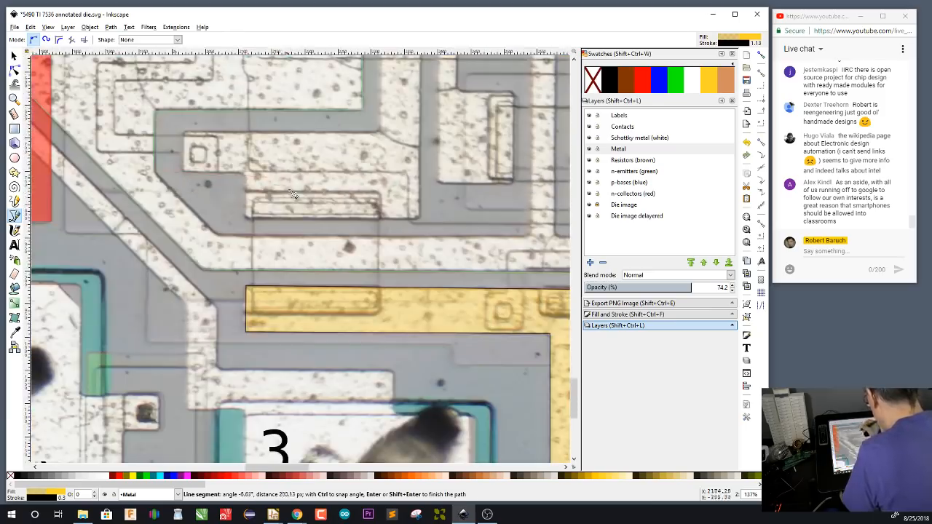
click(218, 237)
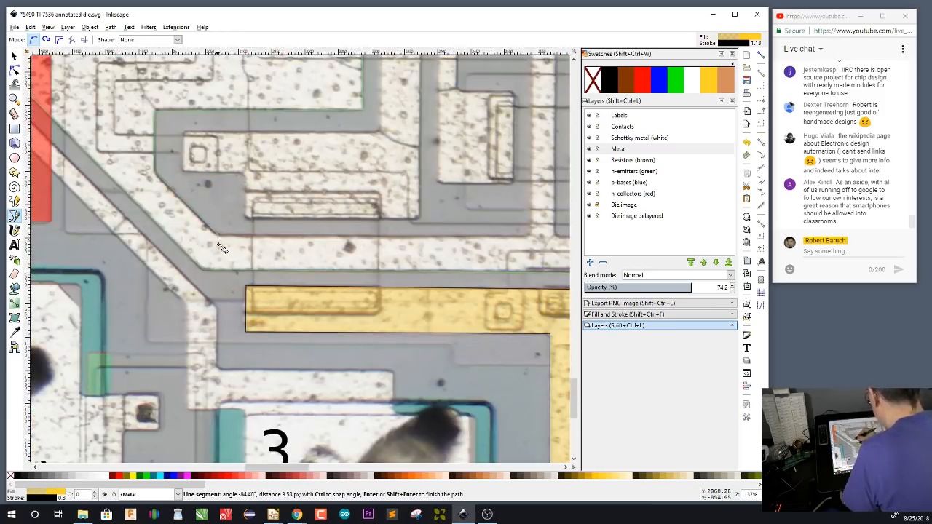
click(530, 236)
drag(547, 330, 291, 353)
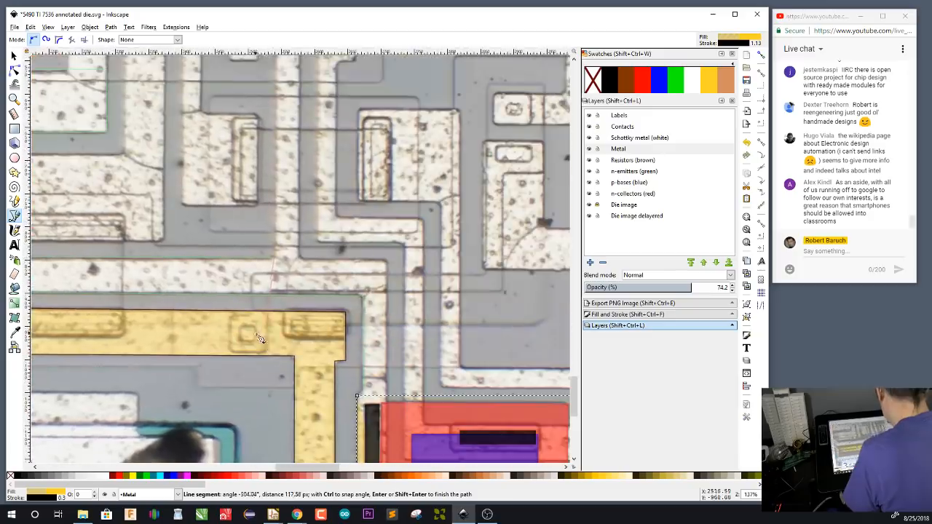
scroll(389, 265, down, 5)
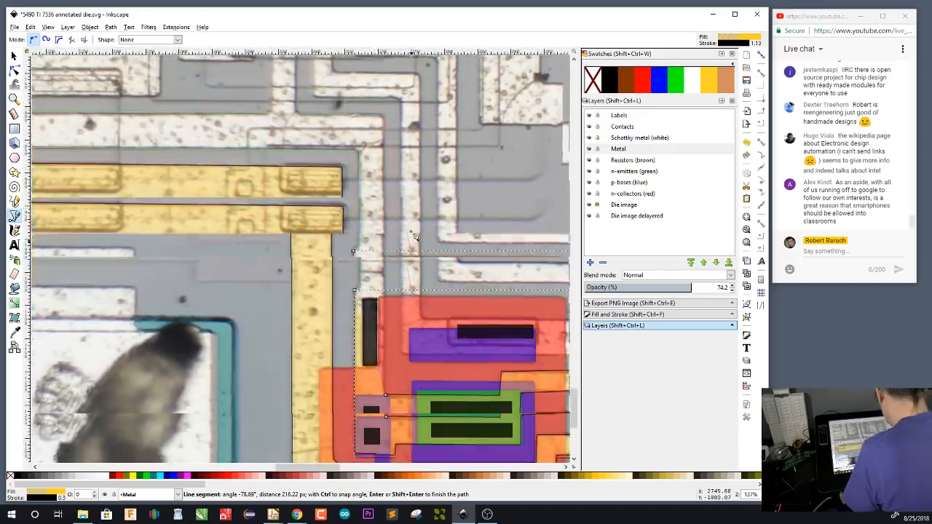
click(386, 350)
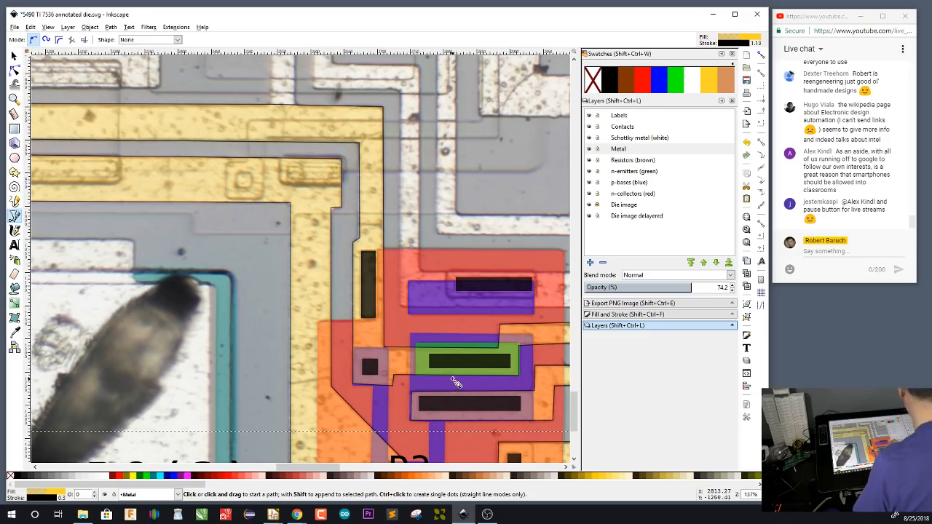
key(s)
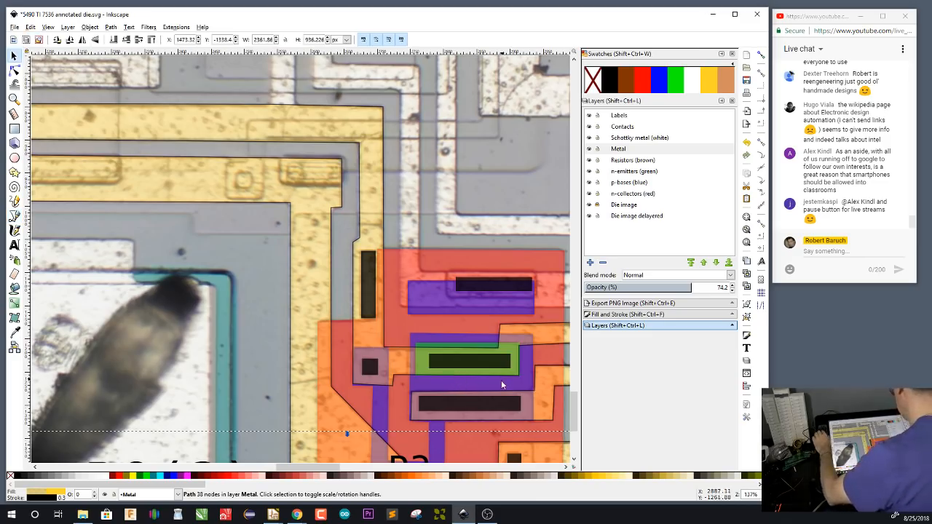
Place a copy of the R2 label on the metal above Q6's tall contact and rotate it 90° counter-clockwise
drag(502, 380, 319, 342)
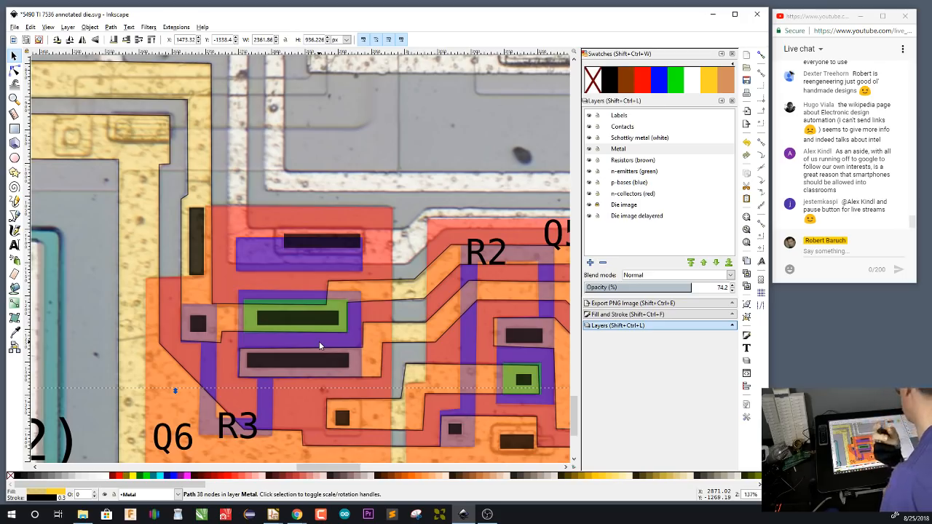
click(486, 251)
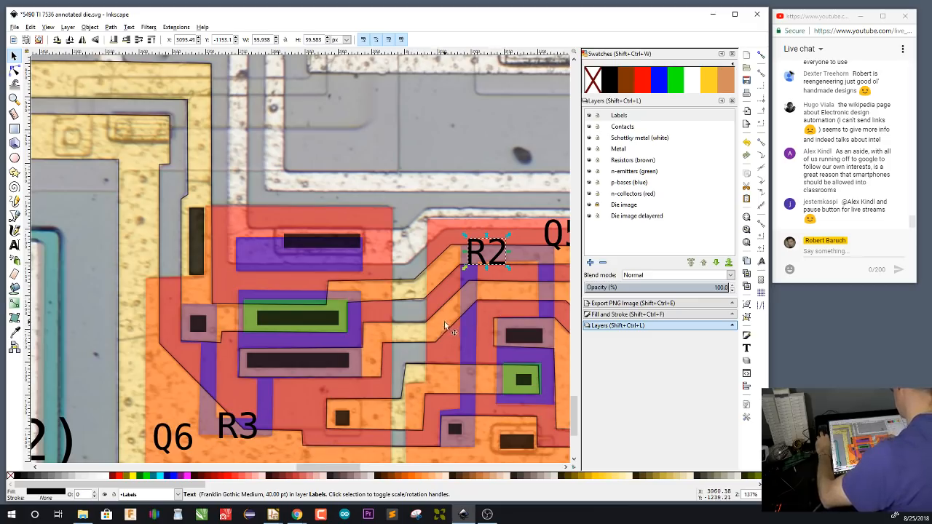
drag(444, 321, 486, 364)
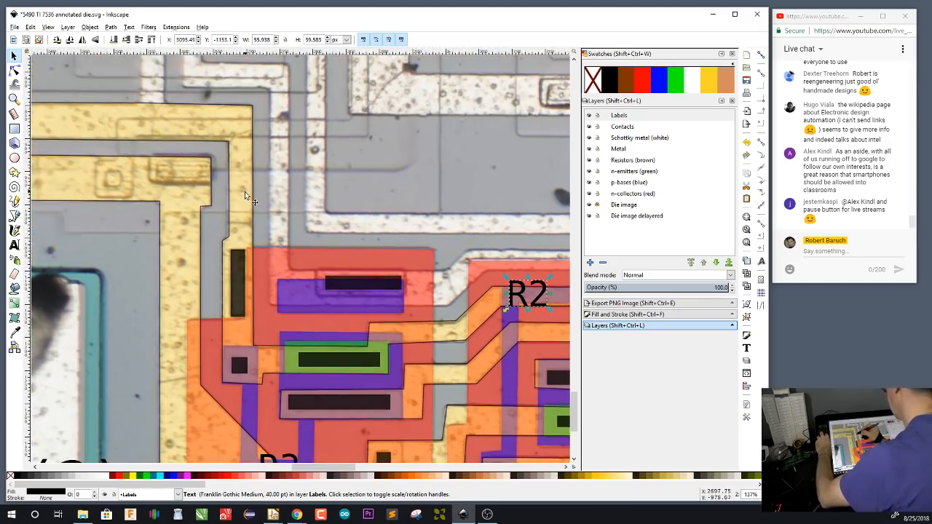
key(ctrl+v)
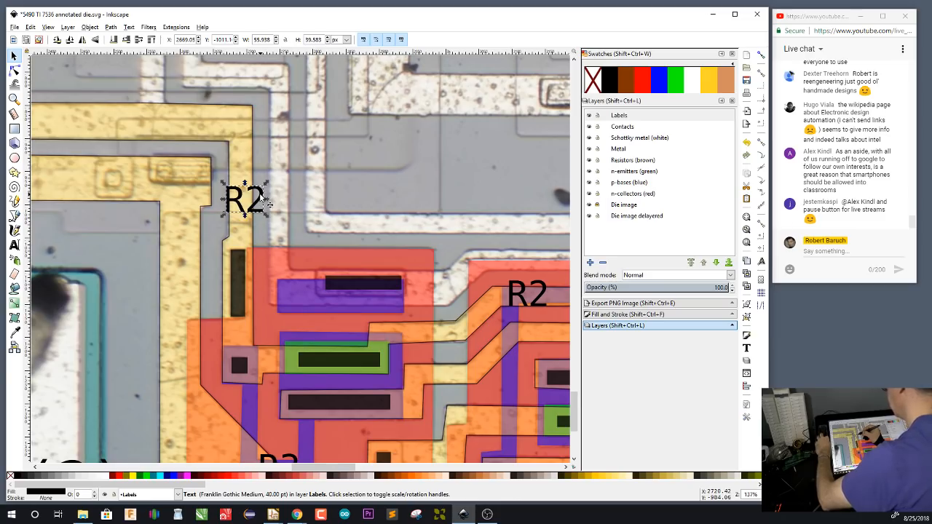
click(58, 40)
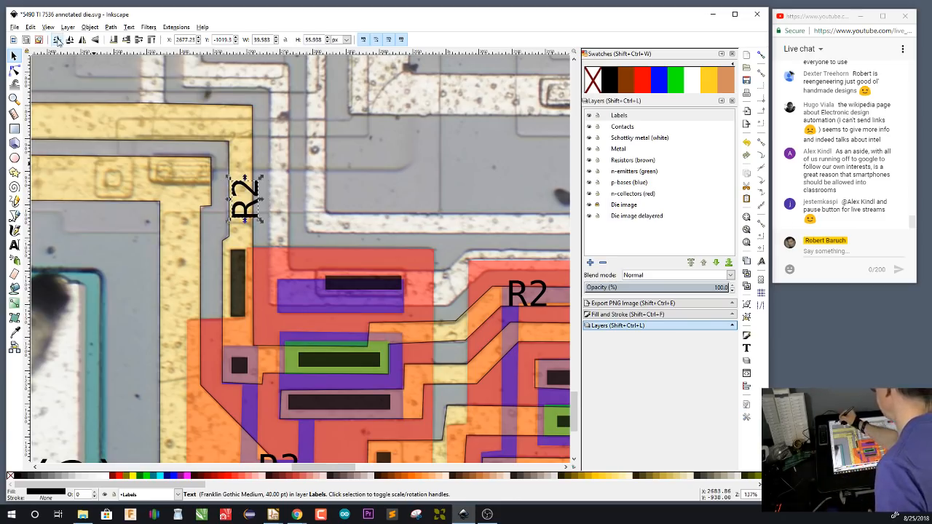
drag(249, 192, 244, 189)
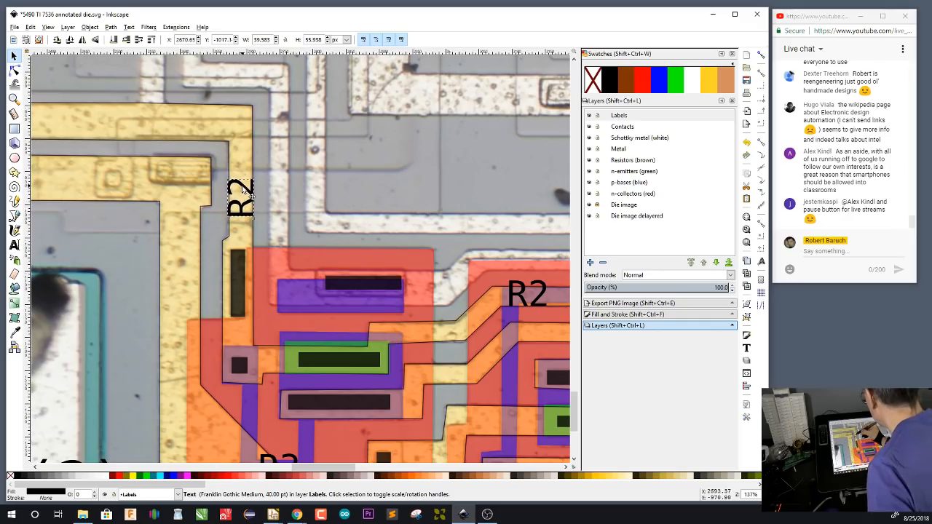
Replace the rotated label's text with GND
key(t)
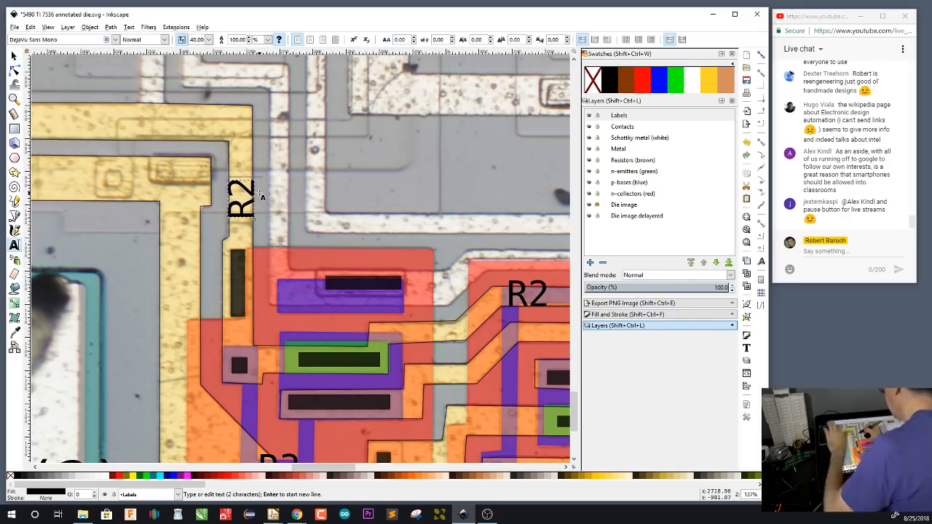
key(BackSpace)
key(BackSpace)
text(GN)
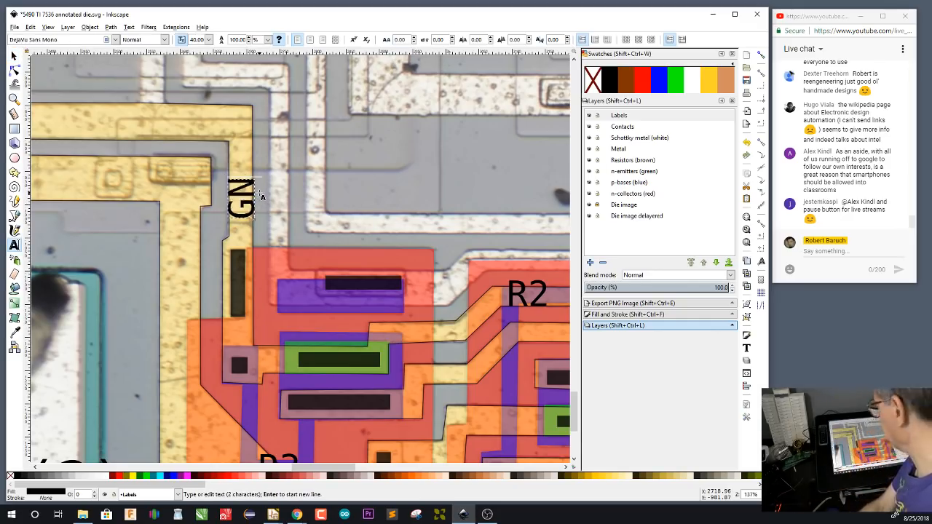
text(D)
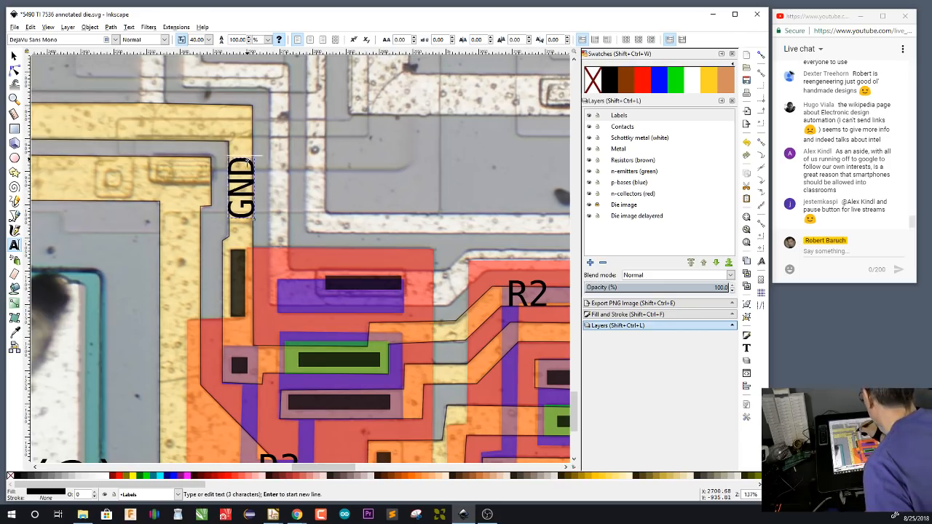
Set the GND label's font size to 32 and centre the label on the vertical metal trace
click(208, 41)
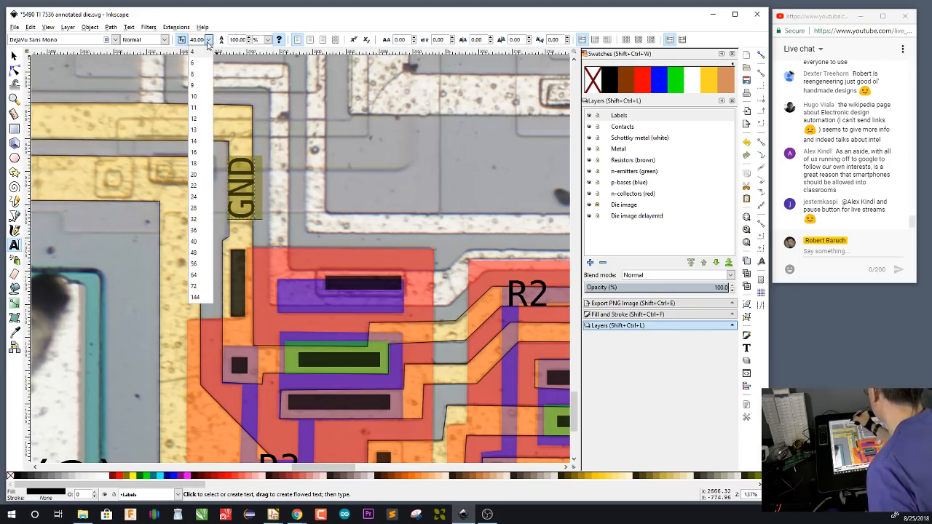
click(204, 230)
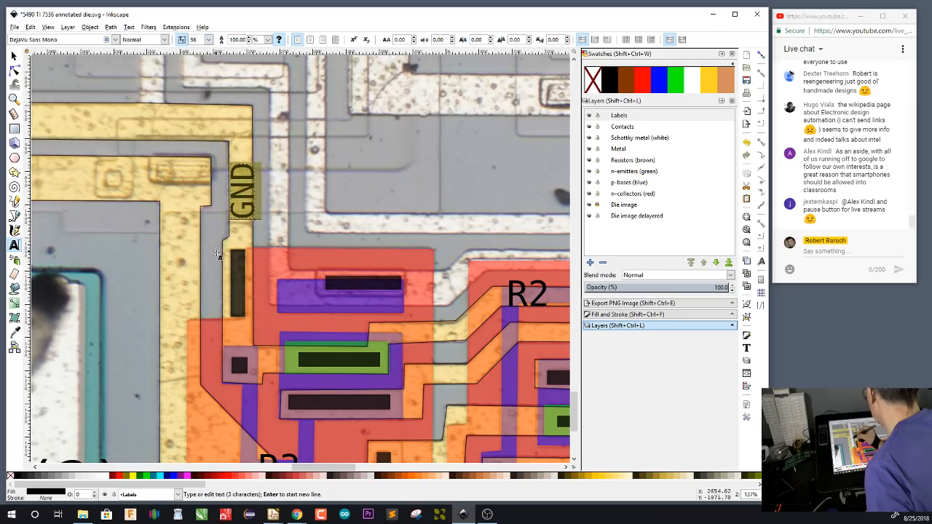
click(209, 41)
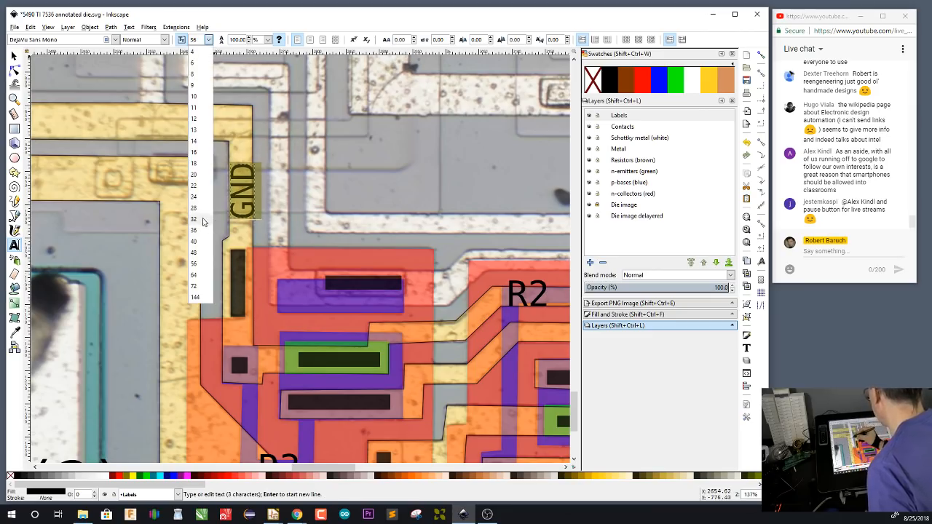
click(203, 219)
key(F1)
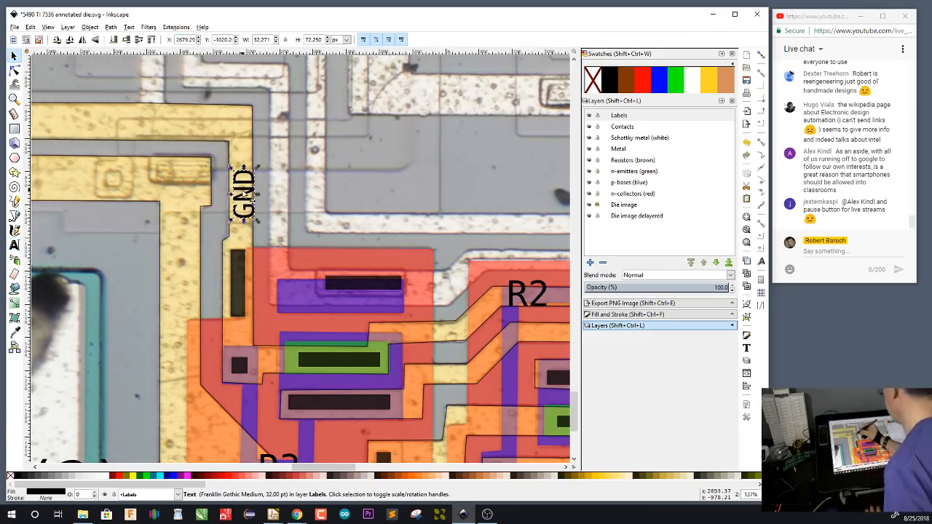
drag(244, 192, 241, 189)
click(439, 402)
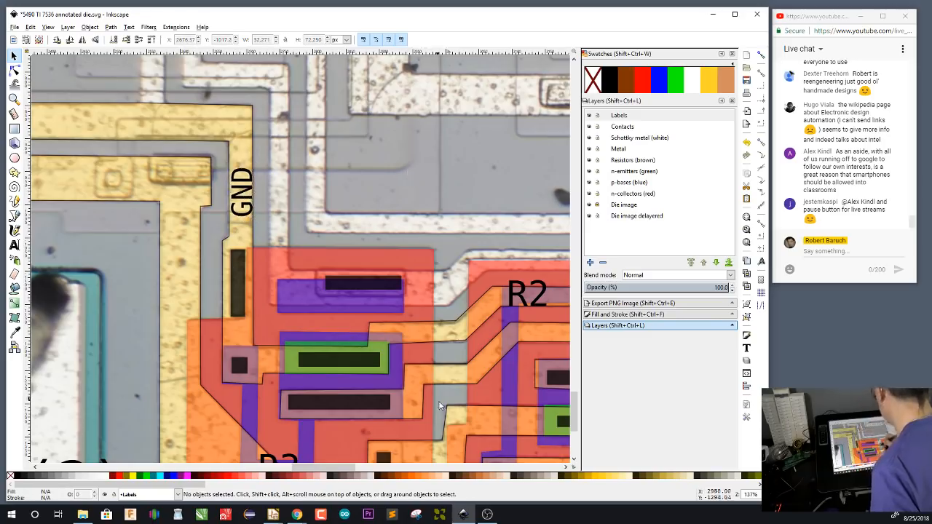
Switch to the Eeschema schematic and complete the wire from Q4's emitter to Q6's base
drag(439, 409, 426, 309)
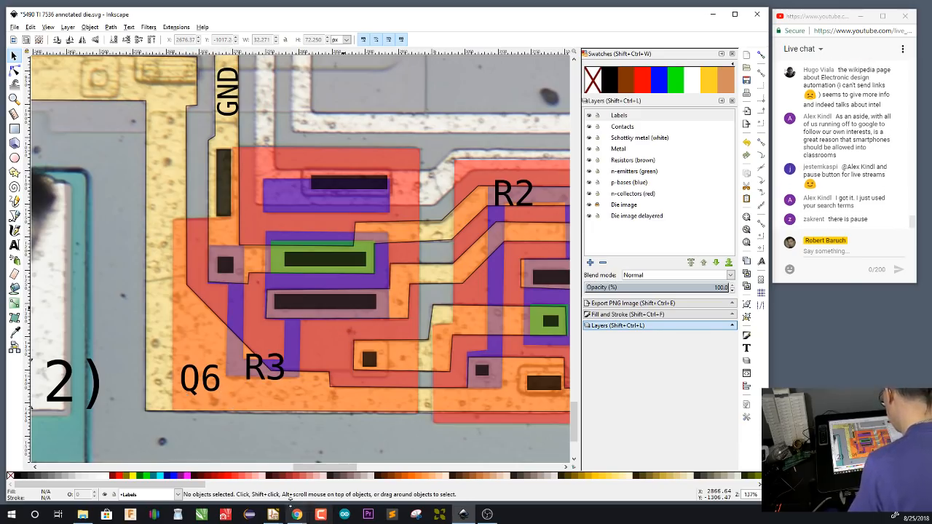
mouse_move(274, 516)
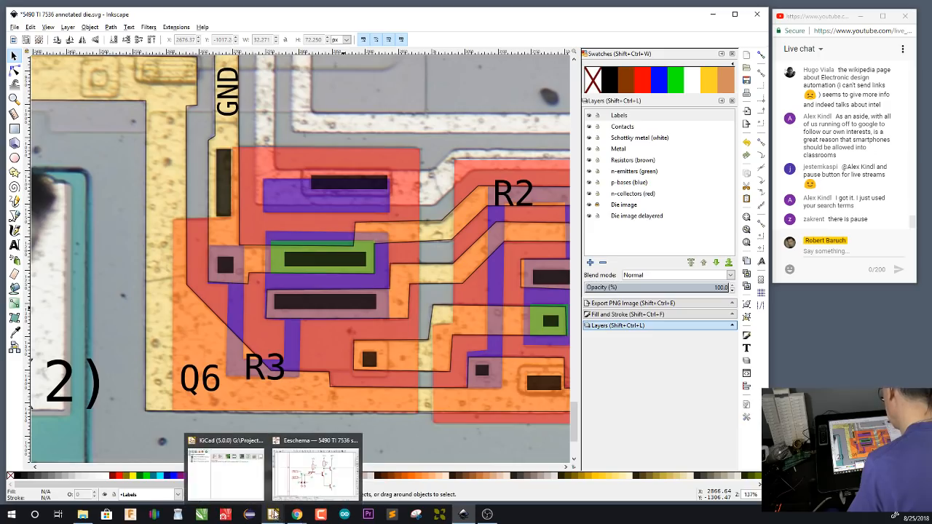
click(320, 492)
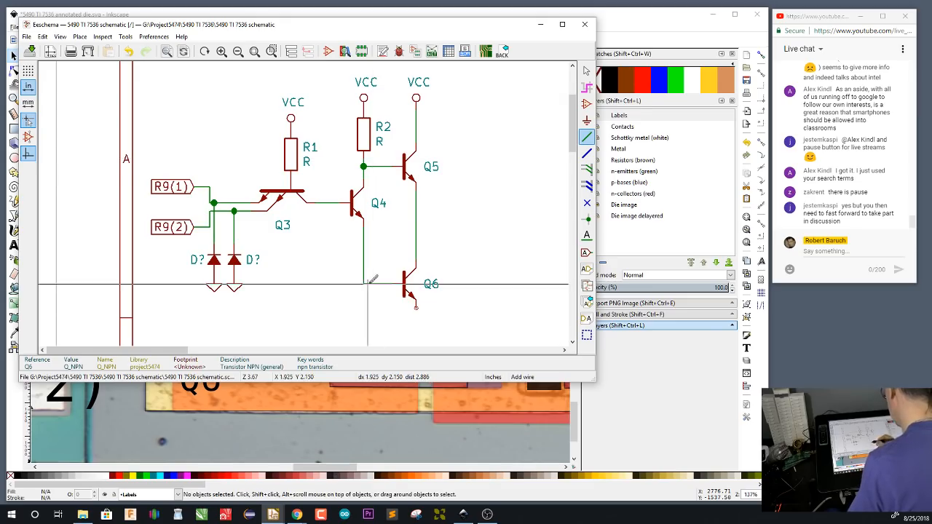
click(403, 283)
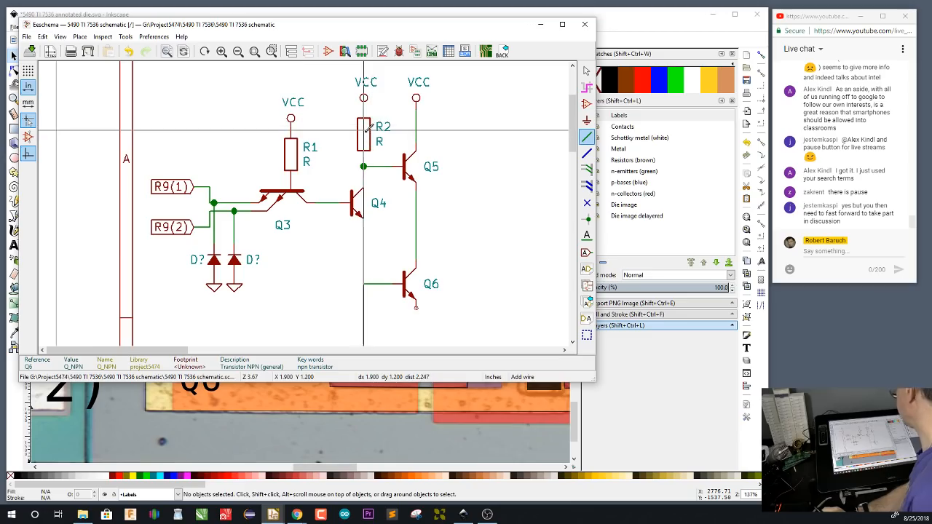
Place a copy of resistor R2 below Q4's emitter and wire it to the node feeding Q6's base
key(c)
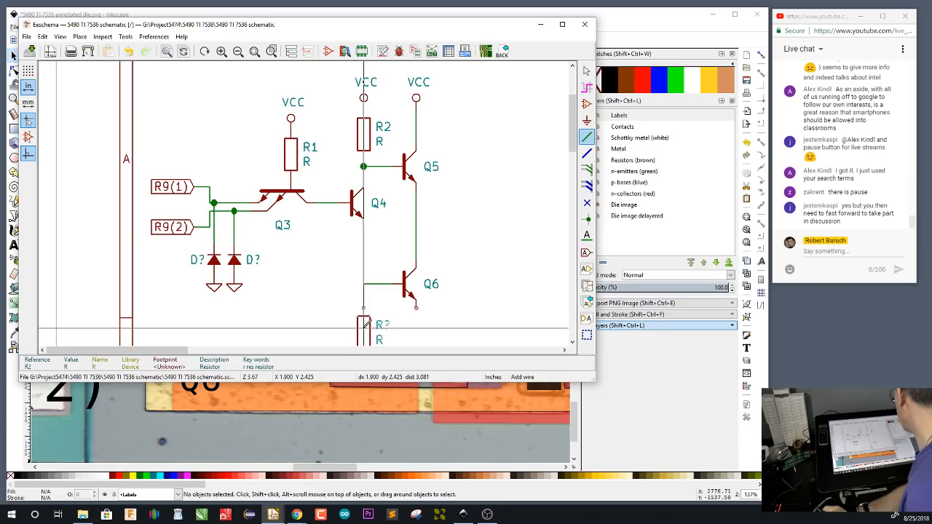
click(366, 327)
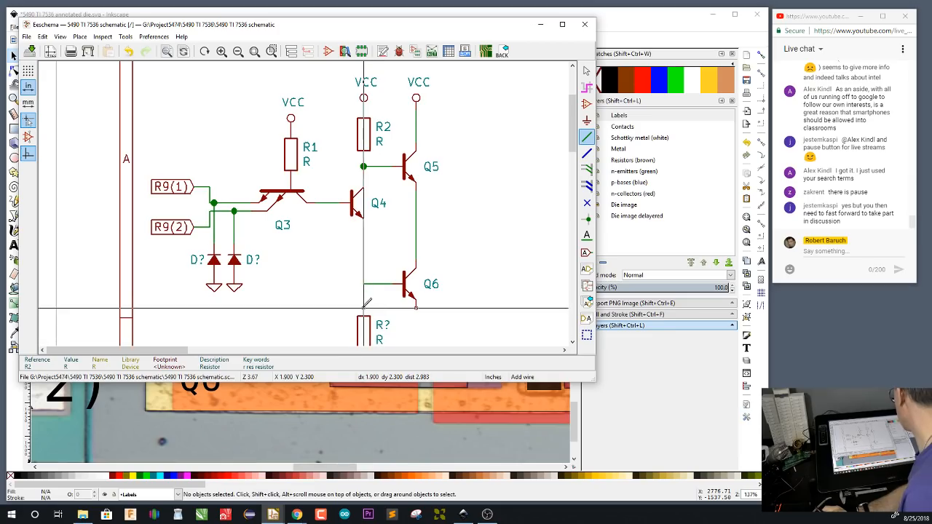
key(q)
key(ctrl+z)
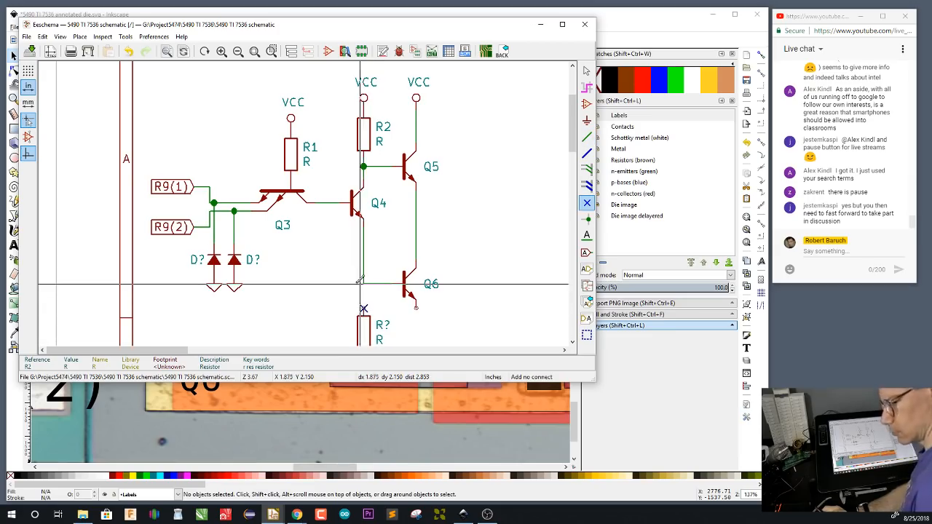
key(w)
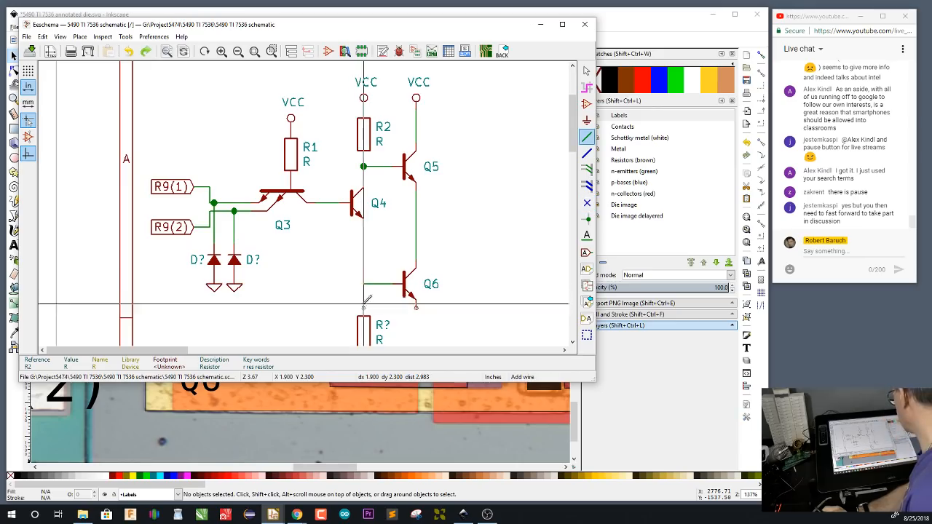
click(367, 283)
Place a copy of the diode's ground symbol on the lower end of the new resistor below Q4
scroll(387, 247, up, 1)
drag(303, 204, 380, 105)
key(c)
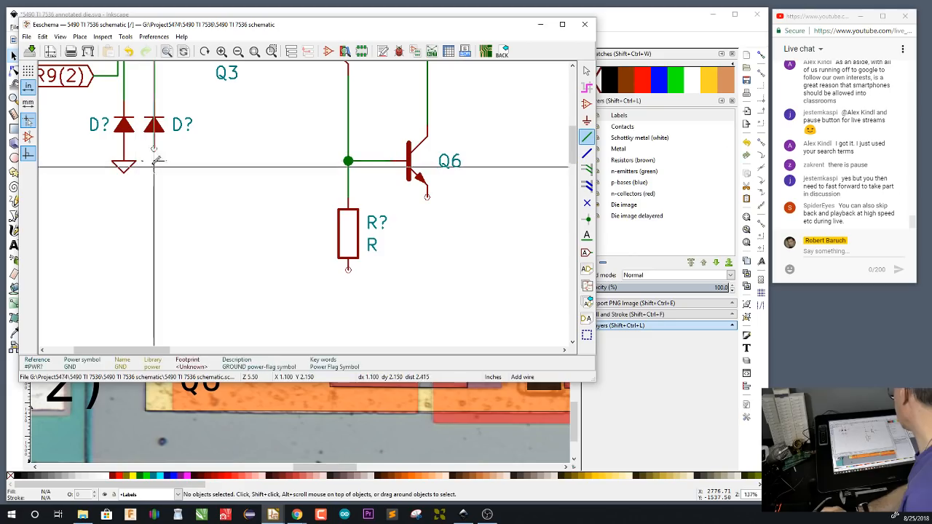
click(348, 282)
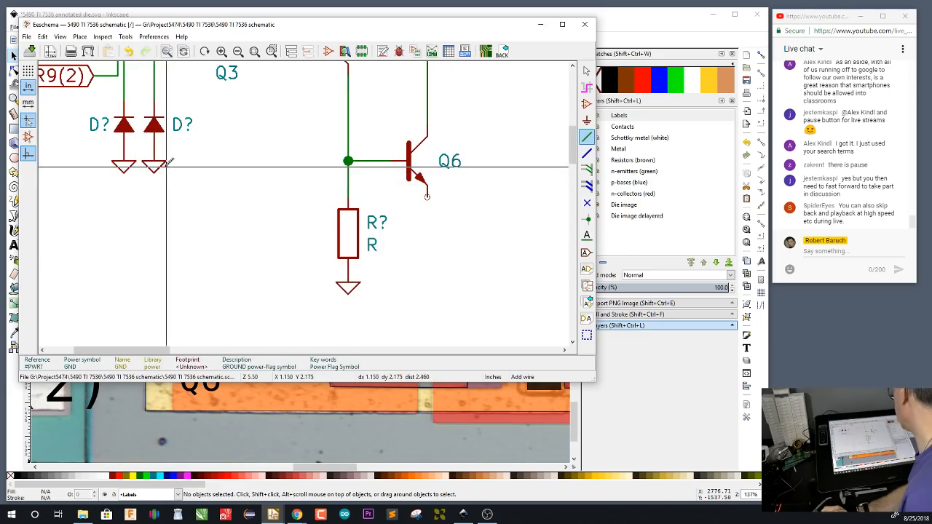
Place another ground symbol below Q6, level with the resistor's ground, and wire it to Q6's emitter
key(c)
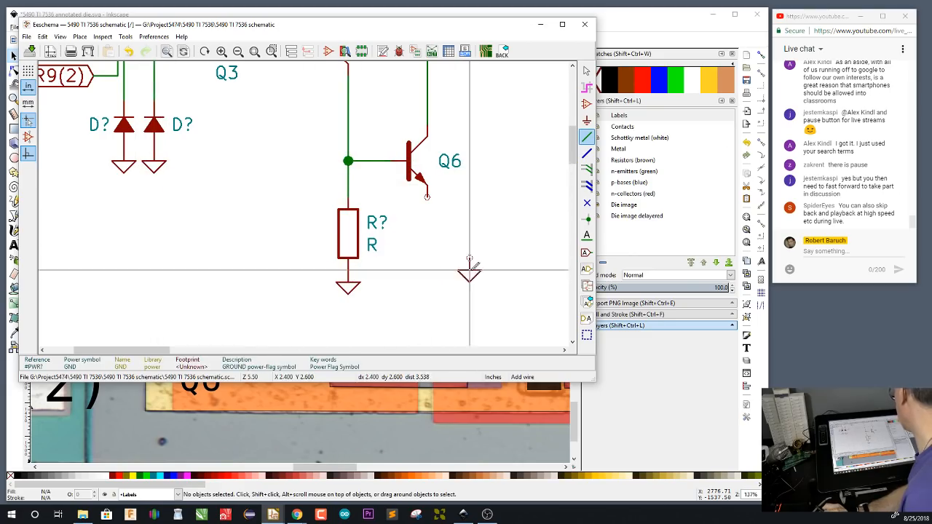
click(427, 282)
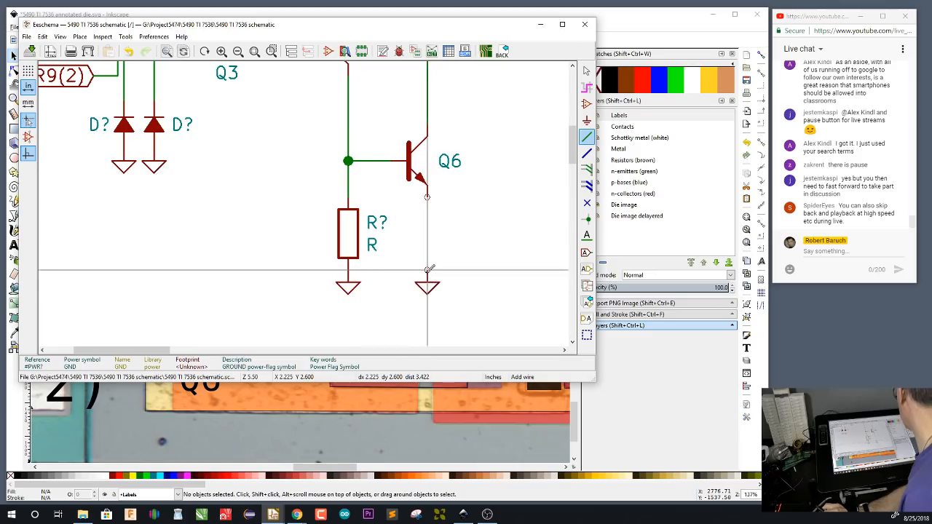
click(427, 270)
click(427, 197)
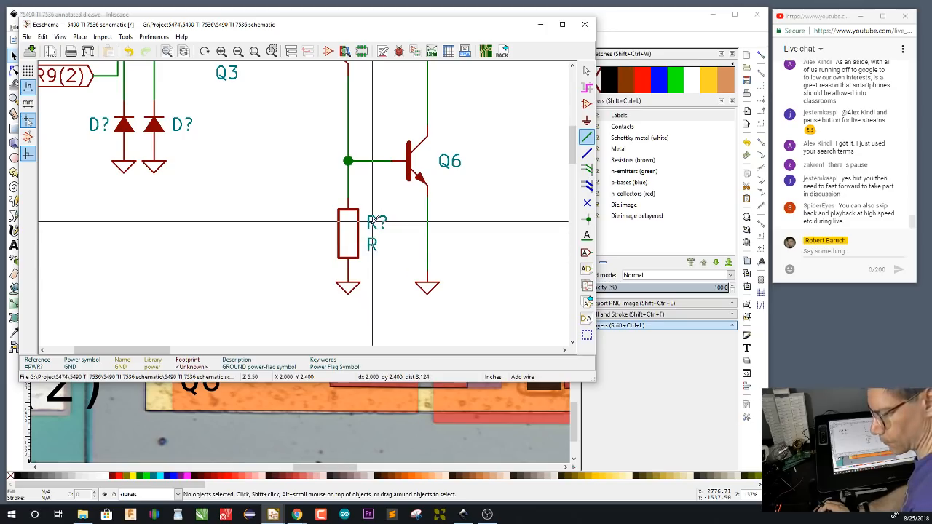
Set the reference of the resistor below Q4 to R3
text(e)
text(3)
key(Return)
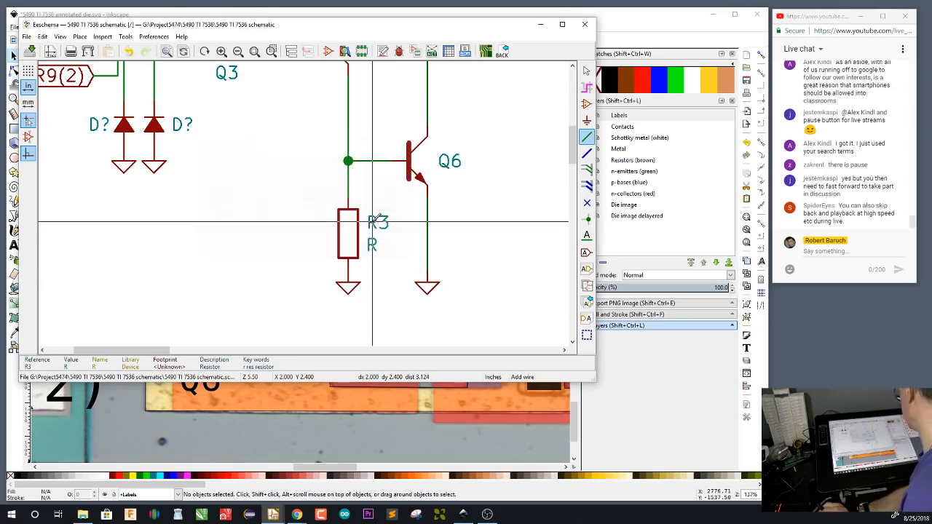
Review the completed circuit, switch back to Inkscape and save the annotated 5490 TI 7536 die drawing
scroll(375, 218, down, 3)
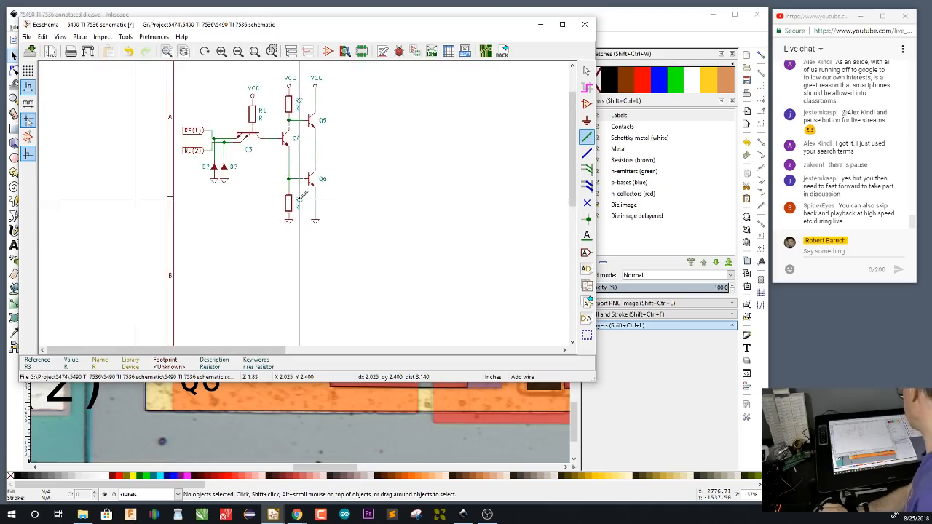
scroll(299, 199, down, 1)
scroll(282, 145, up, 2)
scroll(304, 203, down, 1)
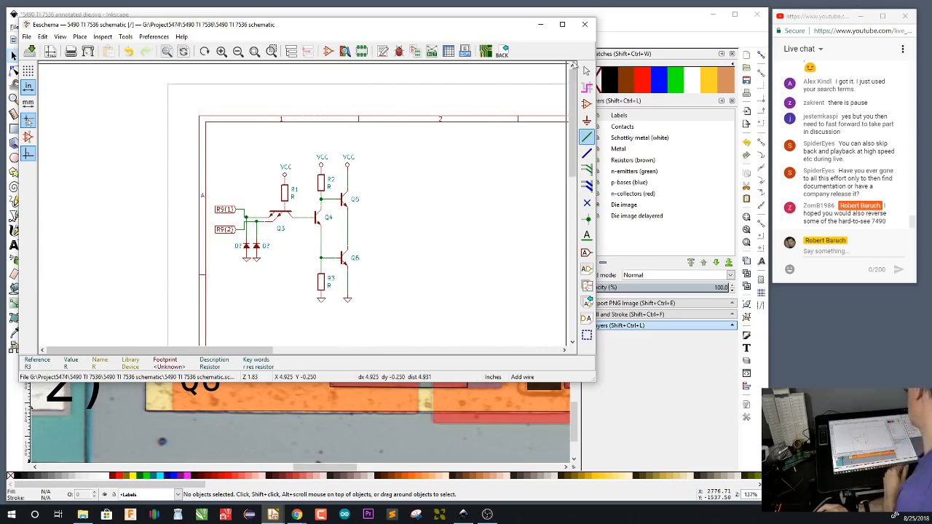
click(587, 24)
key(ctrl+s)
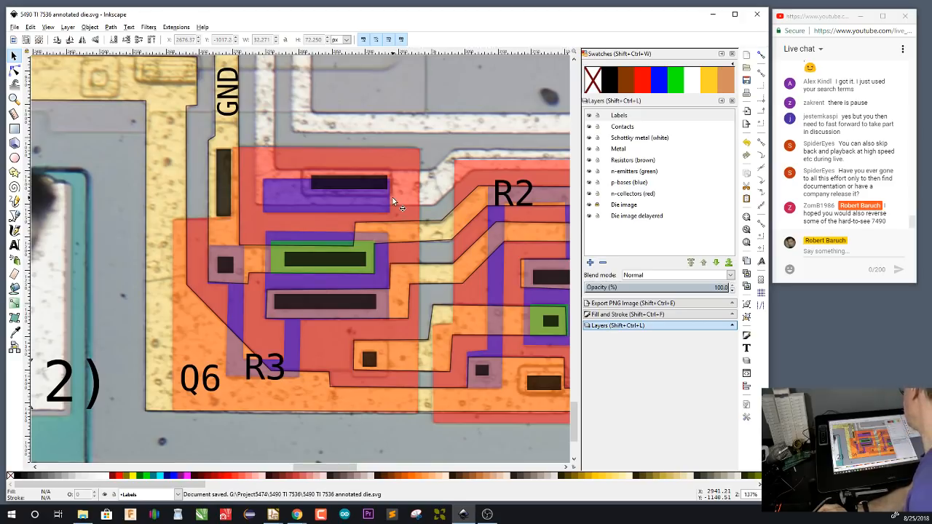
Open the recent drawing 7490 SW 7142 annotated die.svg
scroll(392, 197, down, 7)
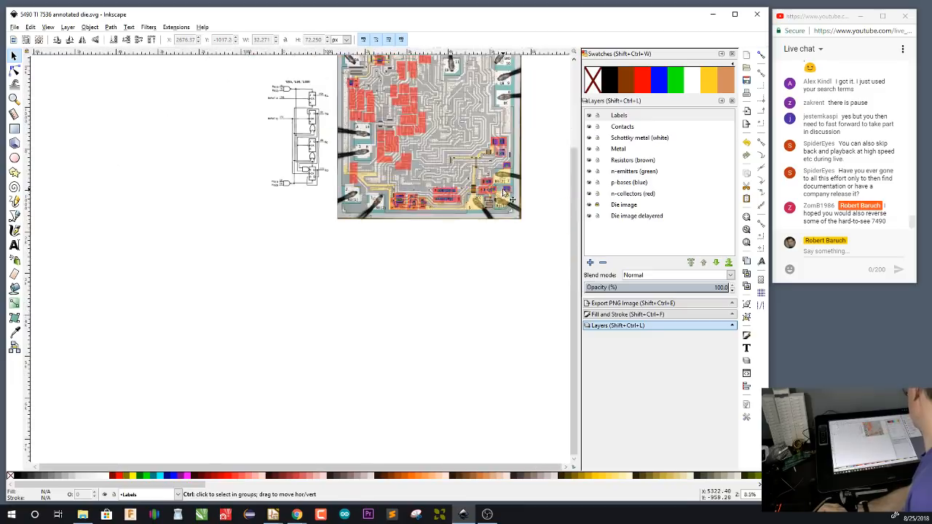
scroll(501, 198, up, 5)
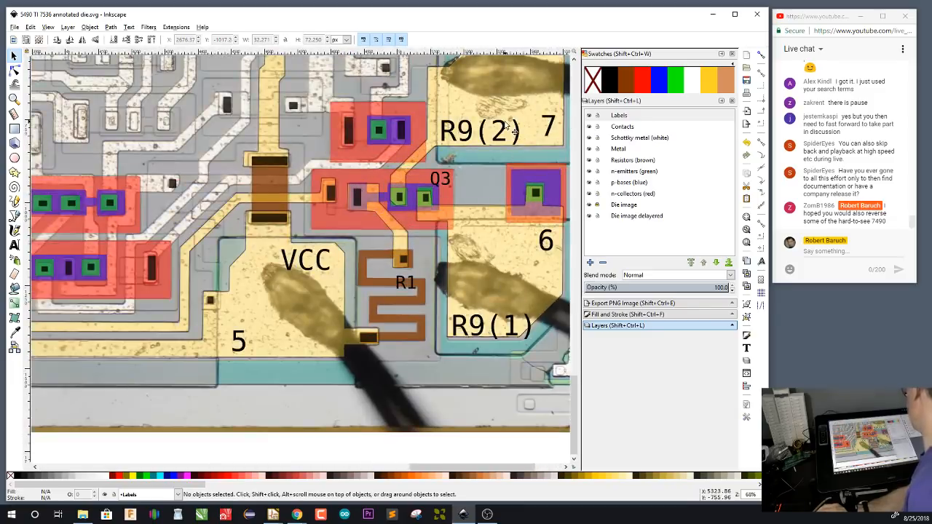
click(15, 27)
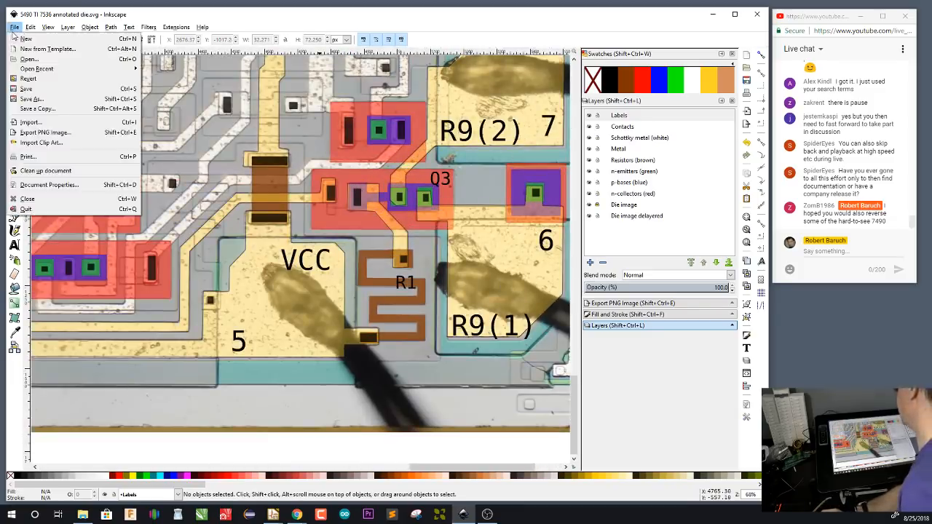
mouse_move(66, 69)
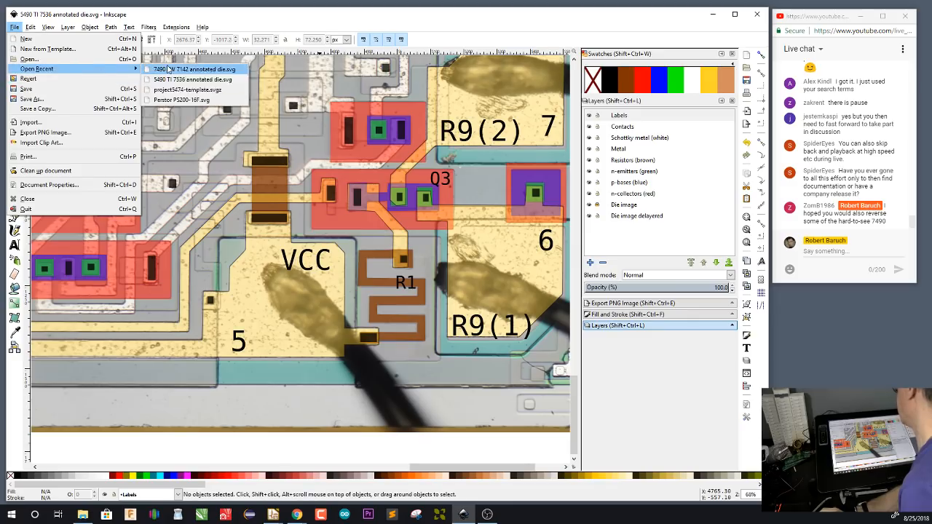
click(168, 69)
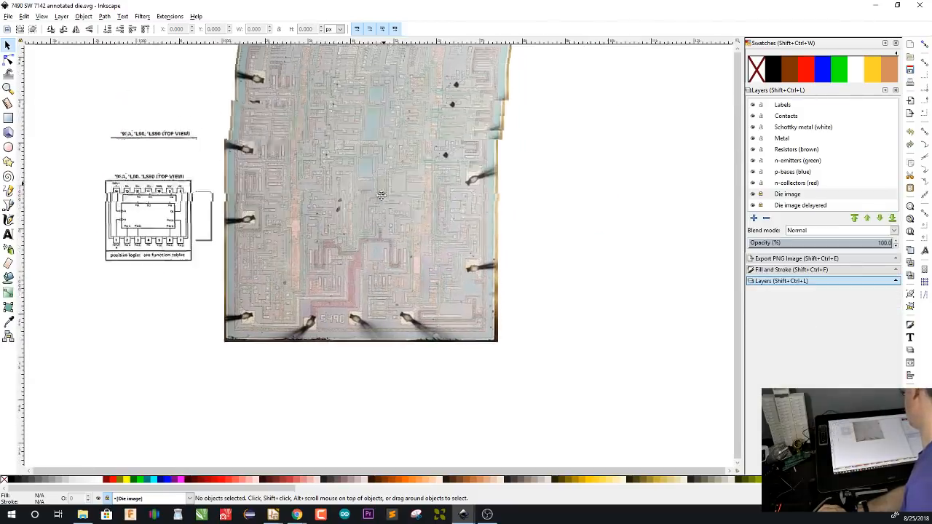
Make Labels the current layer and add the text GND at the bond pad left of the 5490 marking
scroll(358, 251, up, 1)
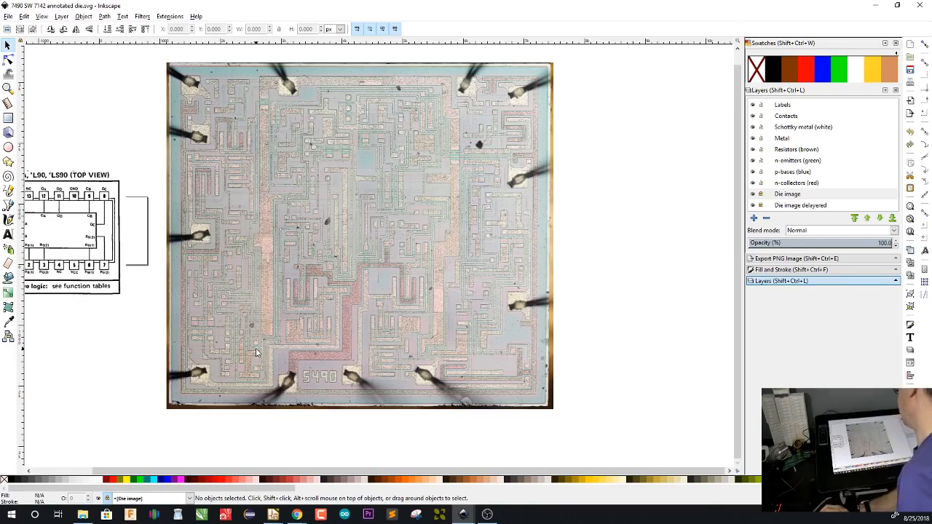
drag(261, 349, 337, 354)
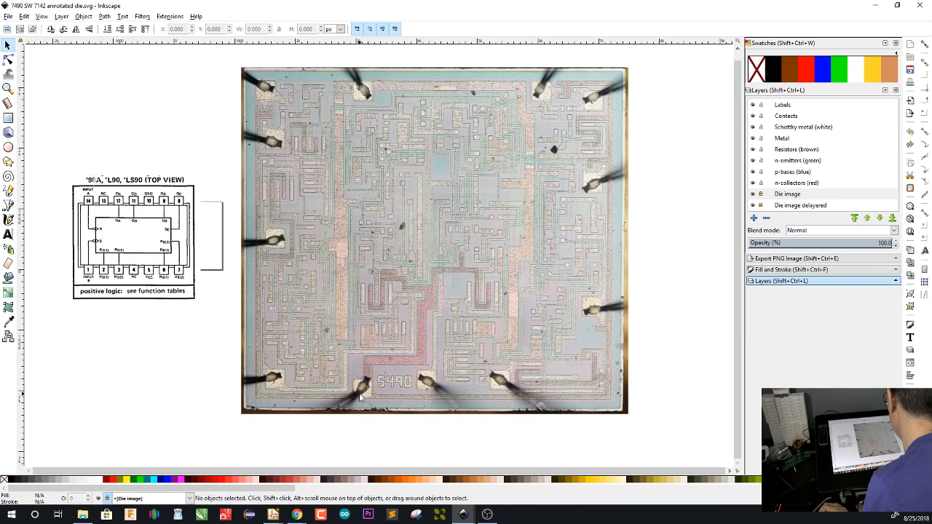
scroll(365, 395, up, 2)
scroll(365, 395, down, 2)
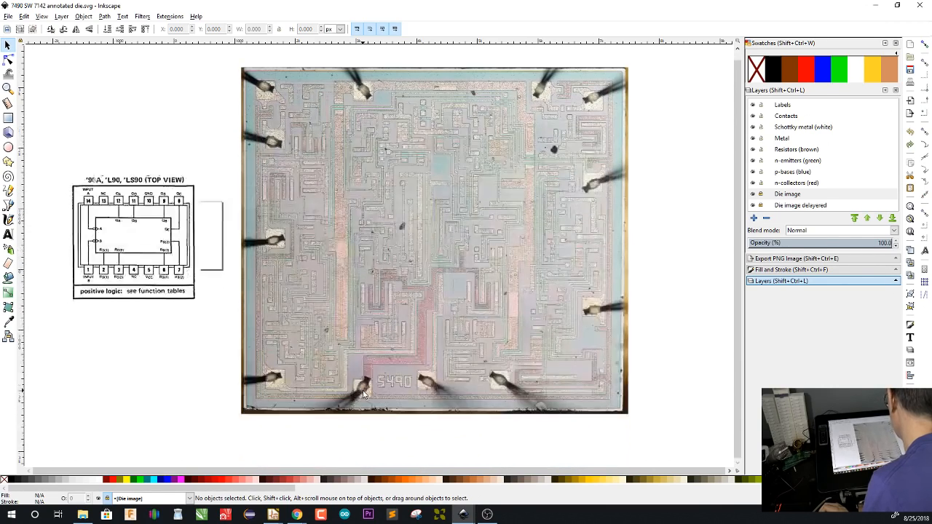
scroll(364, 394, up, 4)
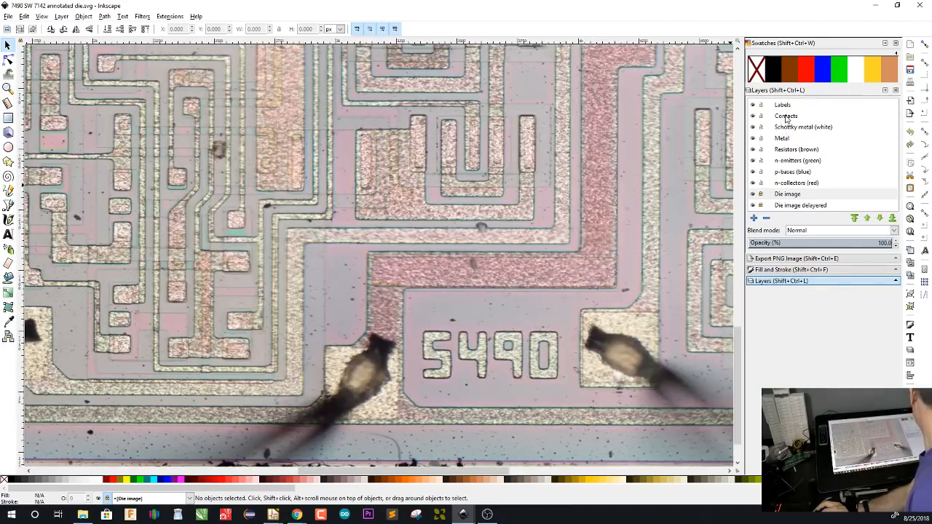
click(785, 106)
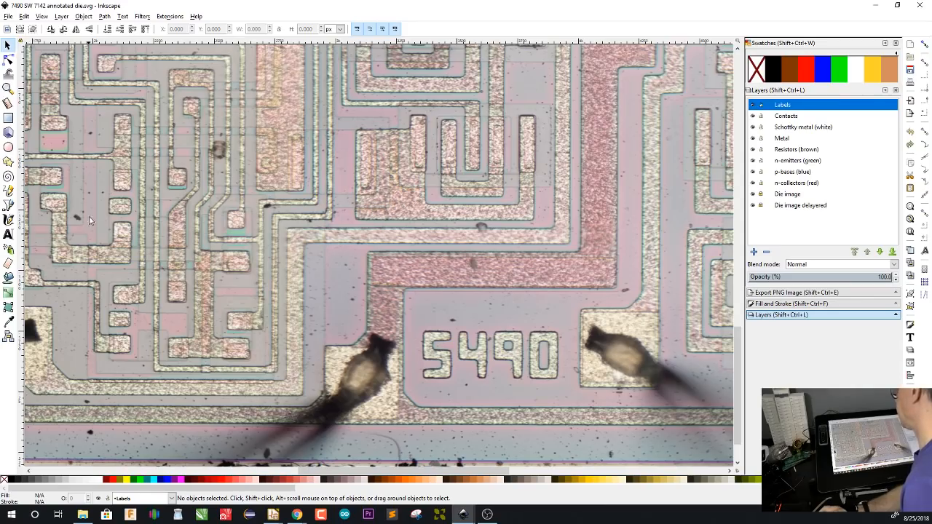
click(7, 236)
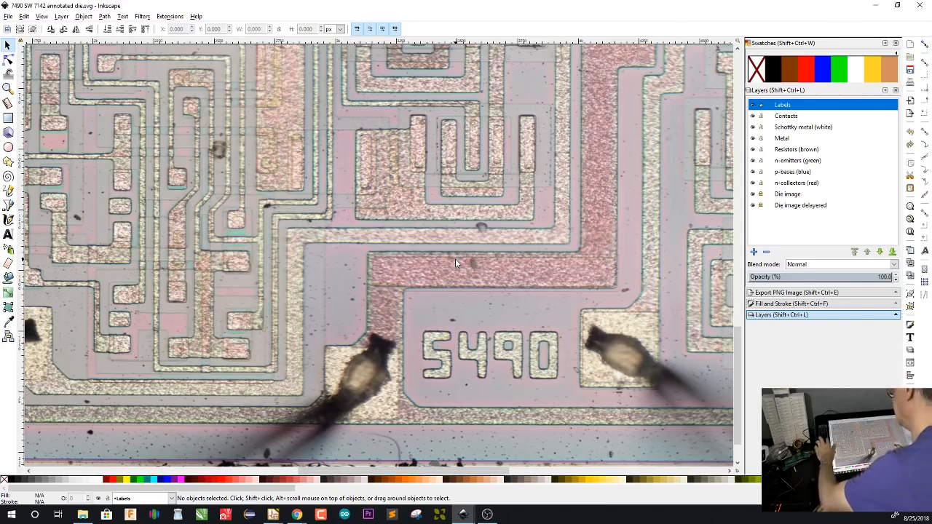
click(435, 426)
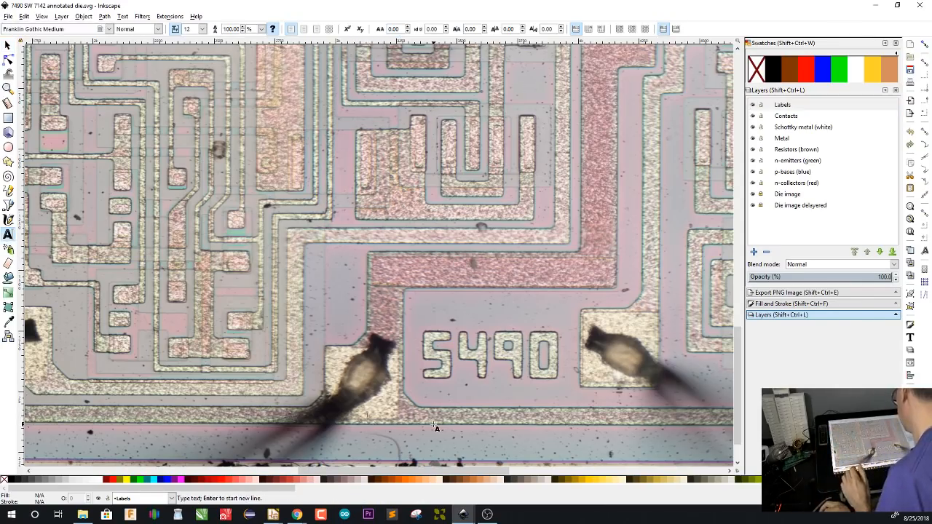
text(GND)
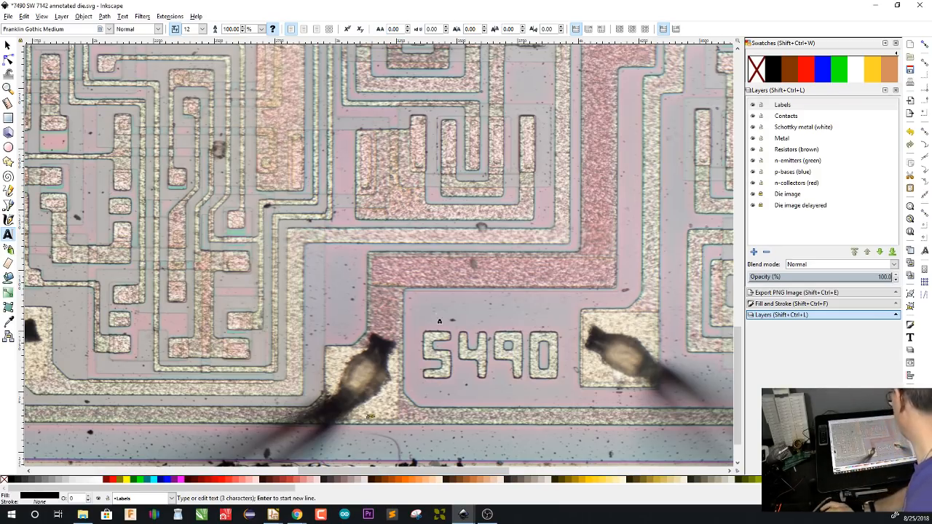
Set the GND label's font size to 64 and its font to DejaVu Sans Mono
click(202, 29)
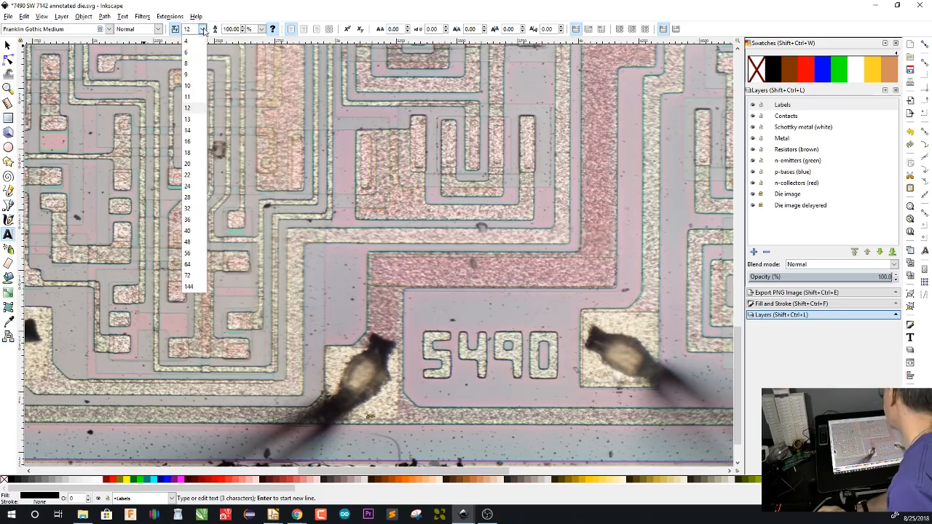
click(188, 266)
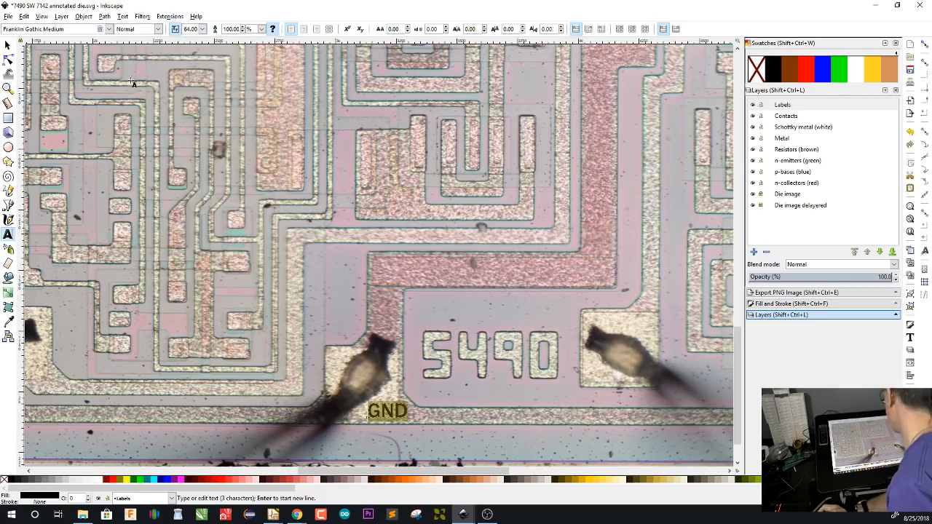
click(109, 30)
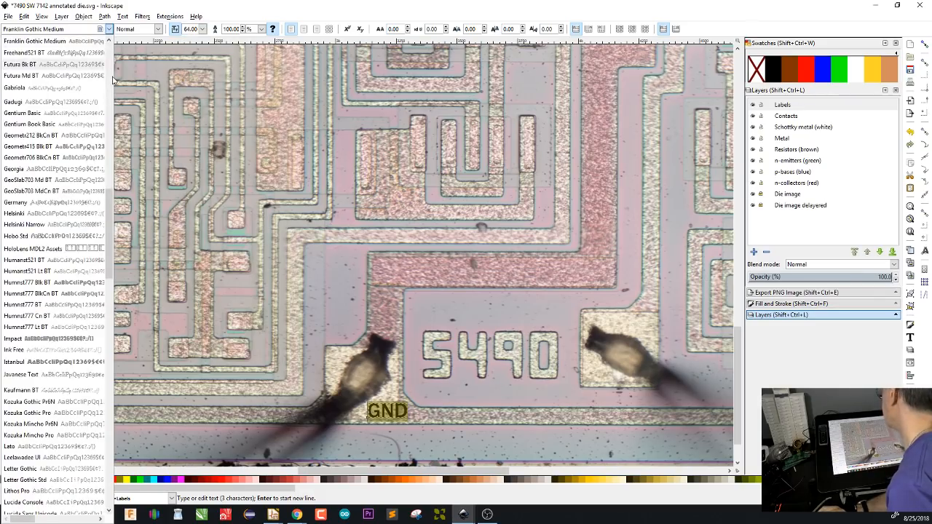
click(113, 77)
drag(110, 112, 117, 35)
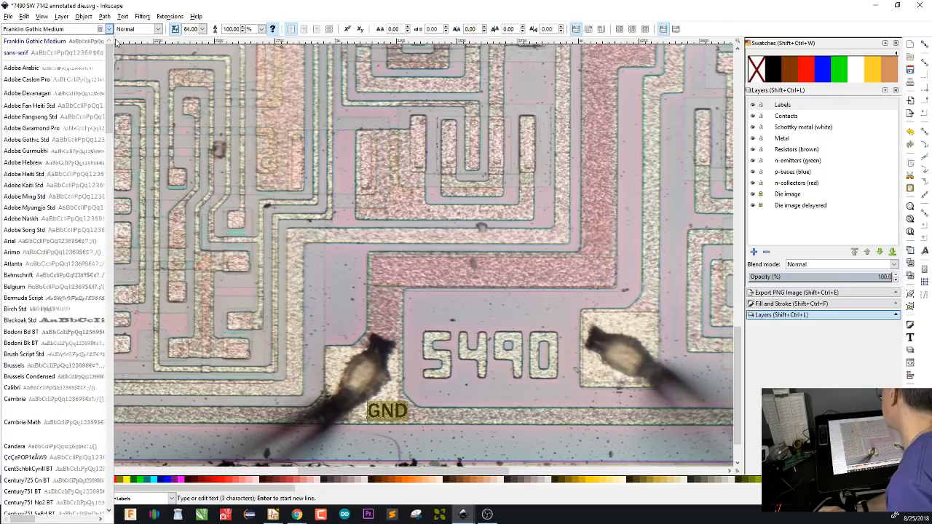
scroll(103, 130, down, 12)
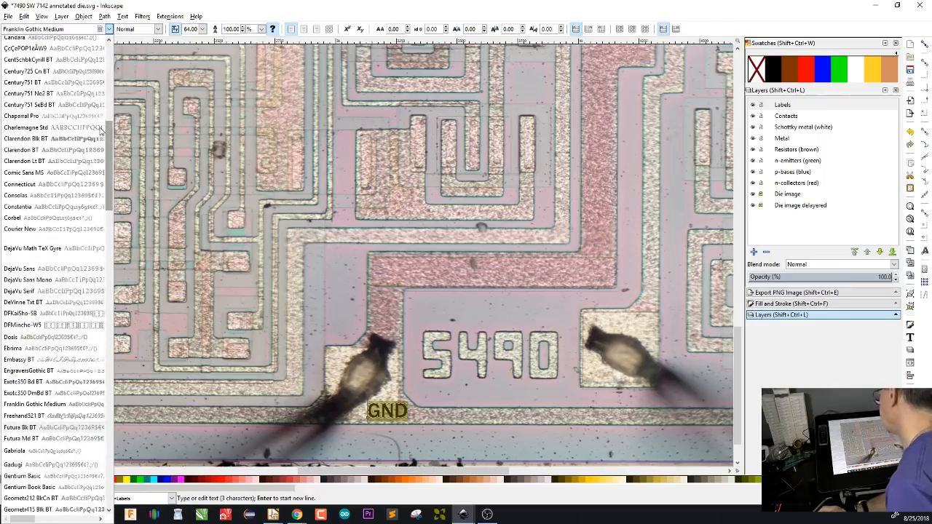
click(65, 279)
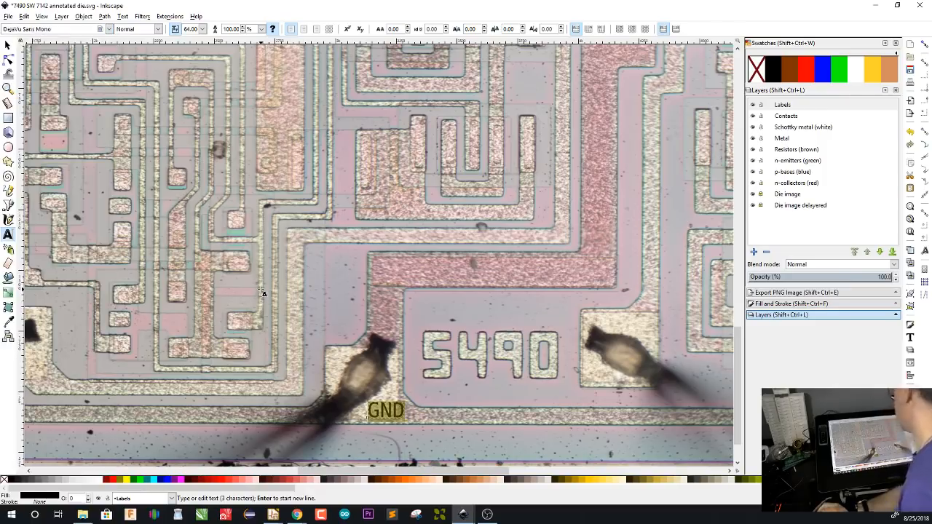
key(Escape)
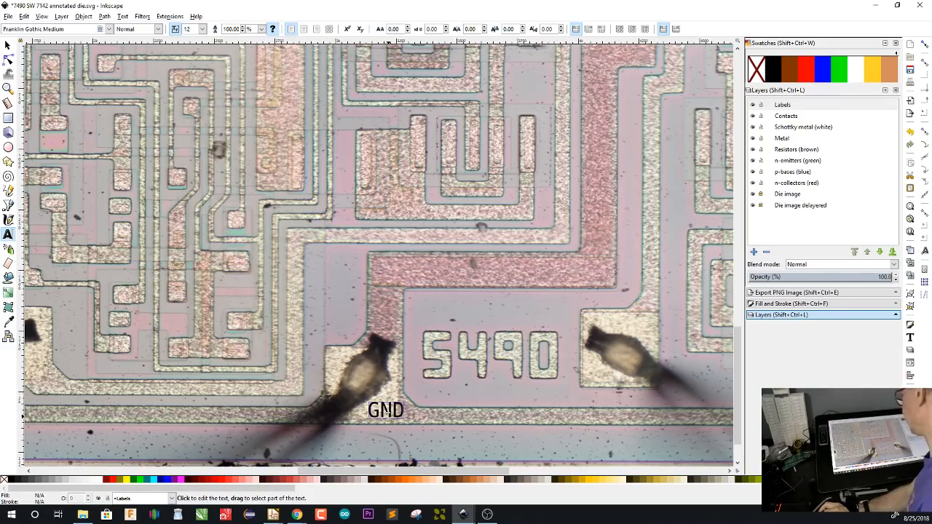
Copy the GND label to the bond pad near the middle of the die's upper left edge and change its text to VCC
key(F1)
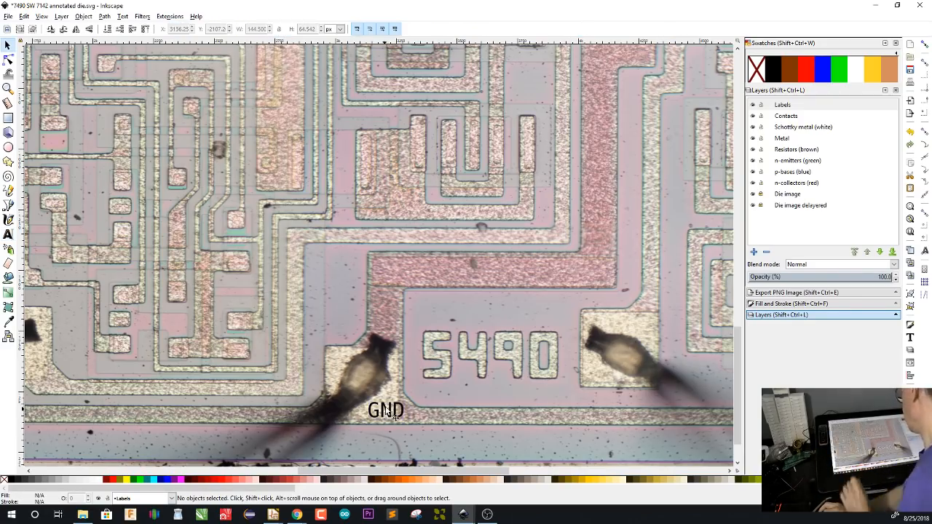
click(393, 414)
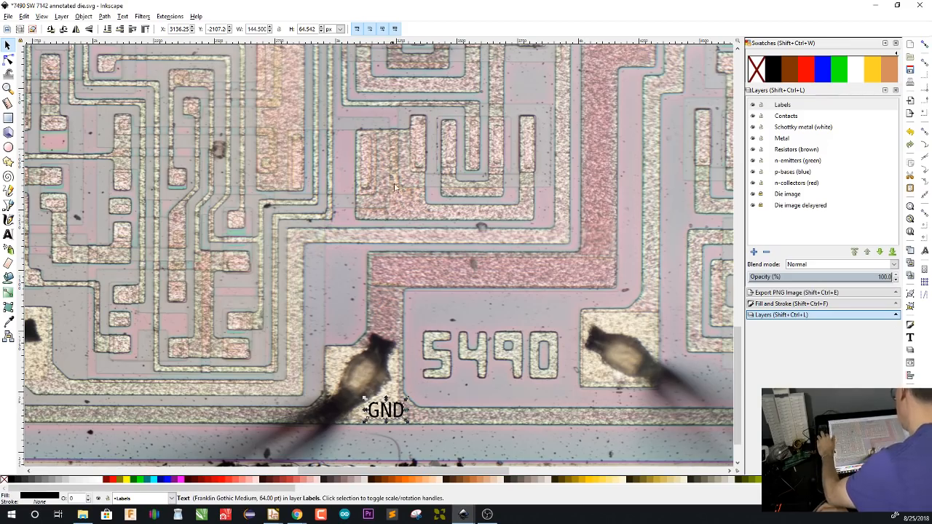
scroll(387, 198, up, 10)
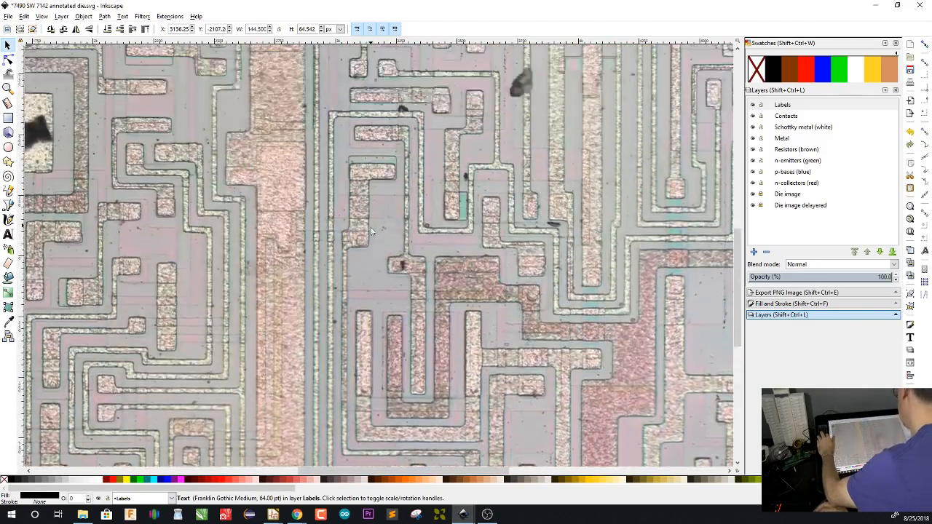
scroll(377, 231, up, 8)
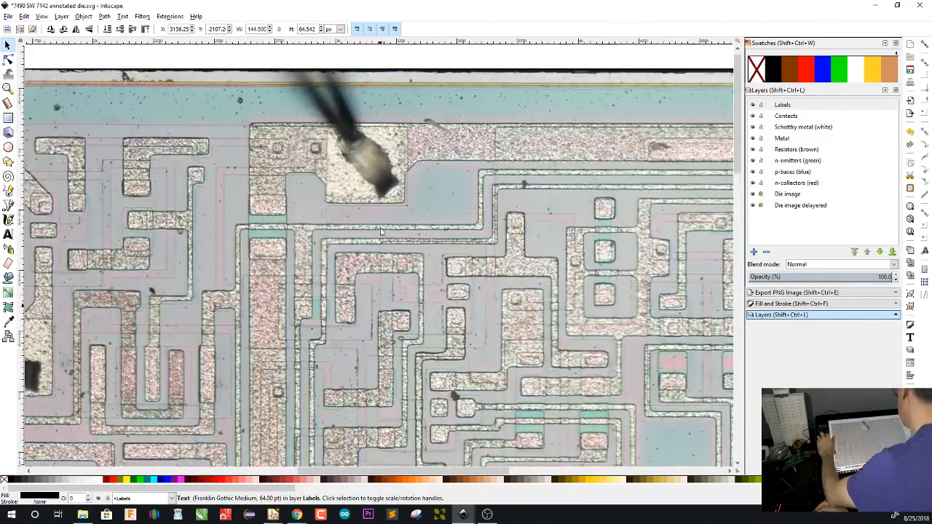
key(ctrl+v)
double_click(392, 136)
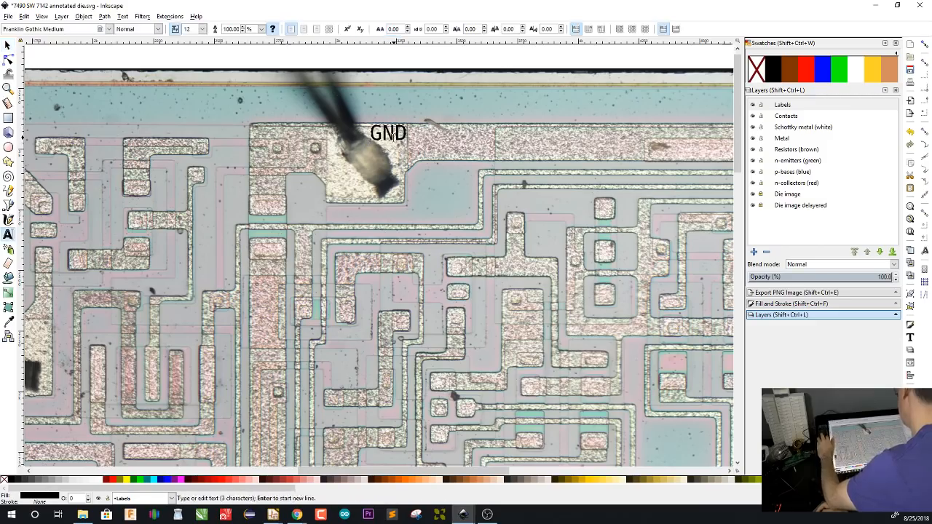
key(BackSpace)
key(BackSpace)
key(BackSpace)
text(VCC)
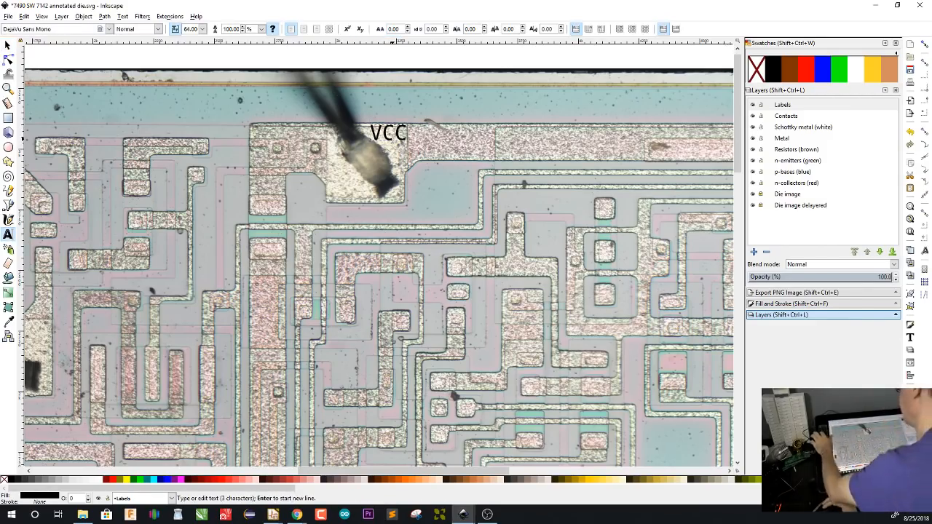
click(8, 45)
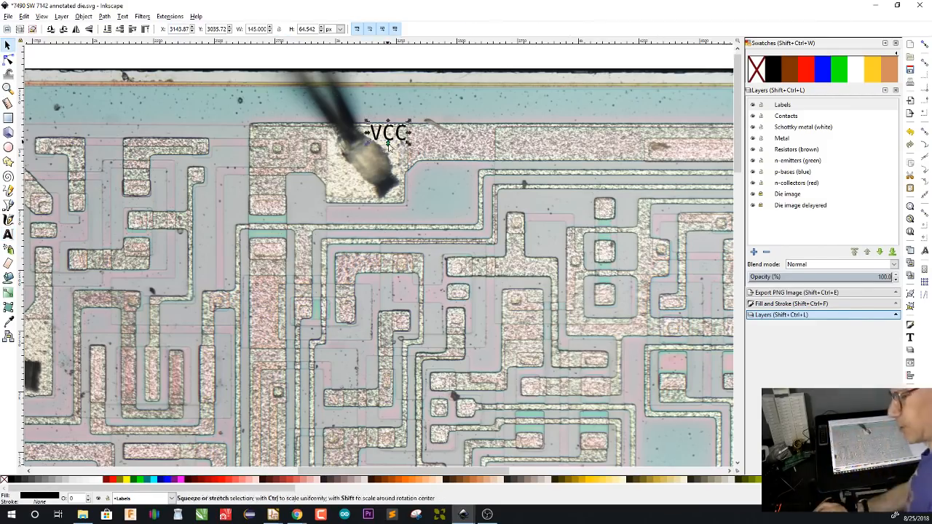
click(442, 183)
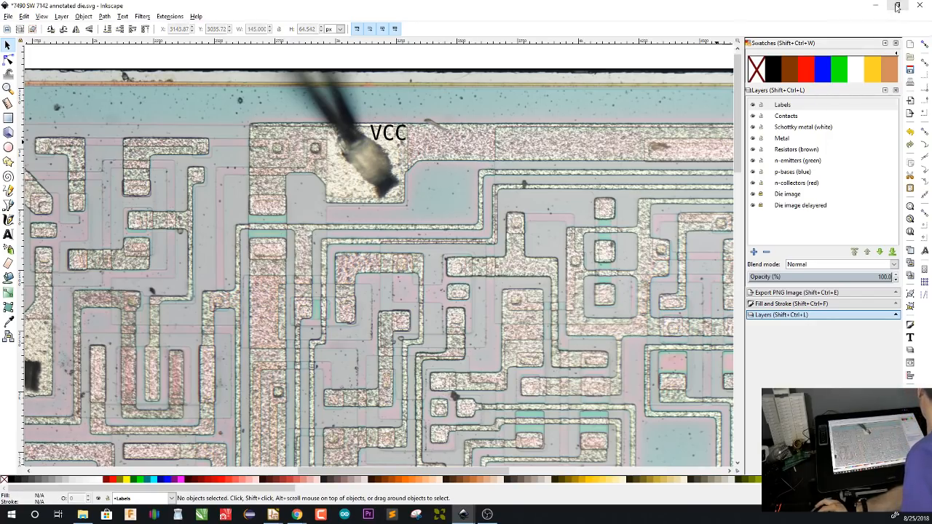
Restore the 7490 drawing window from full screen, then position and enlarge it beside the live chat
click(897, 7)
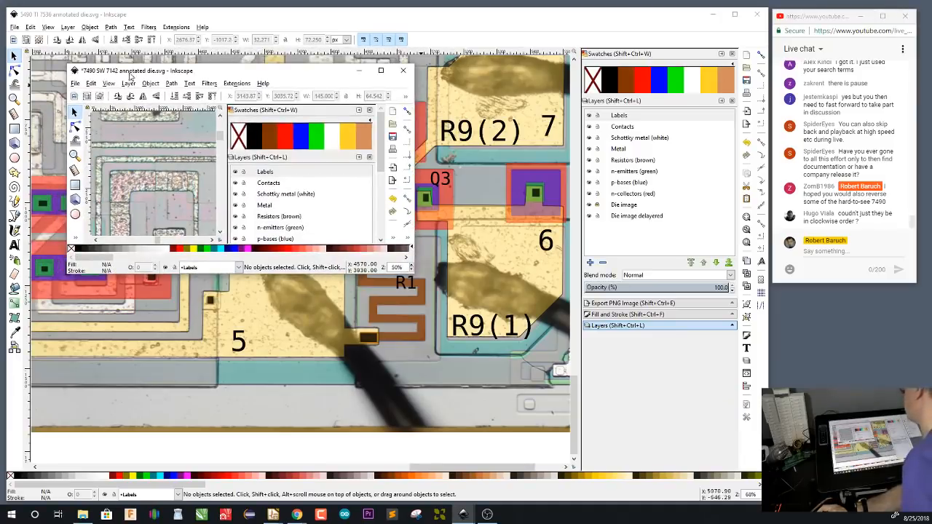
drag(69, 64, 8, 10)
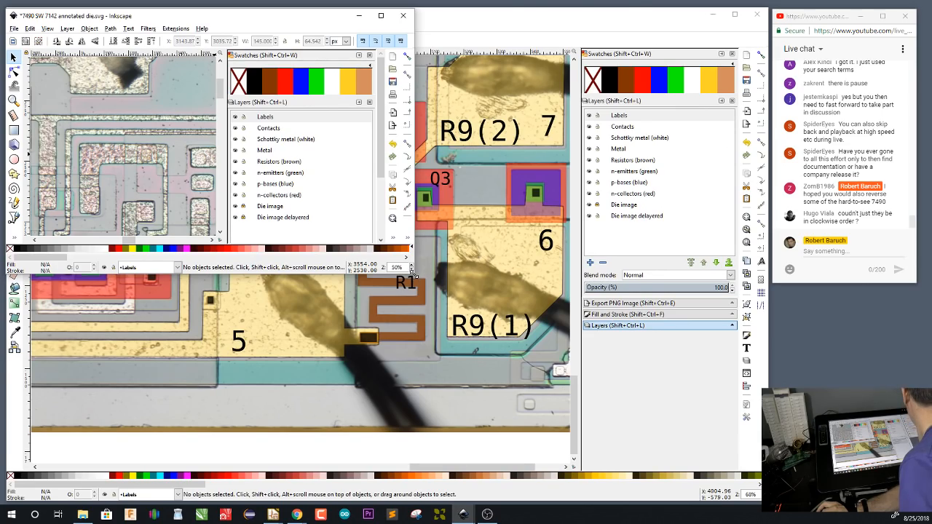
drag(412, 274, 765, 503)
Compare the '90A, 'L90, 'LS90 pinout diagram with the bond pads around the die to identify the pads next to VCC
scroll(378, 335, down, 6)
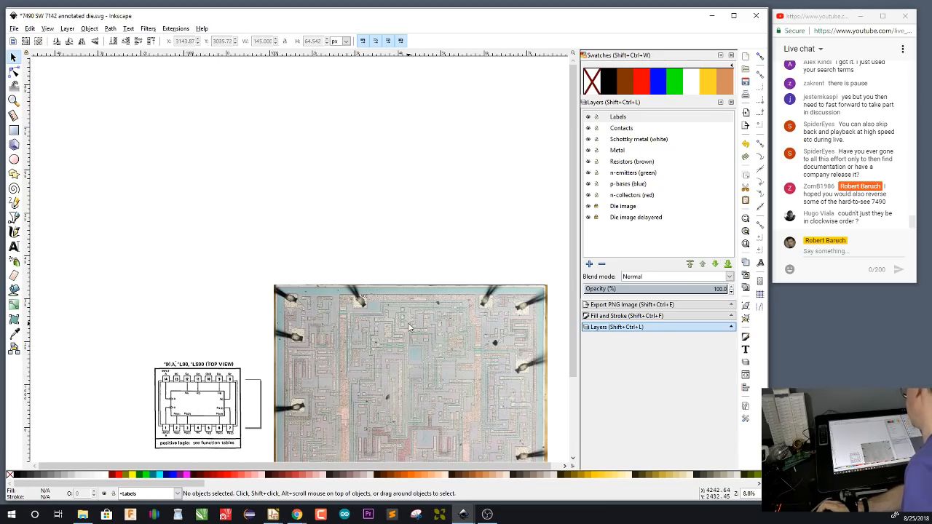
drag(408, 324, 391, 232)
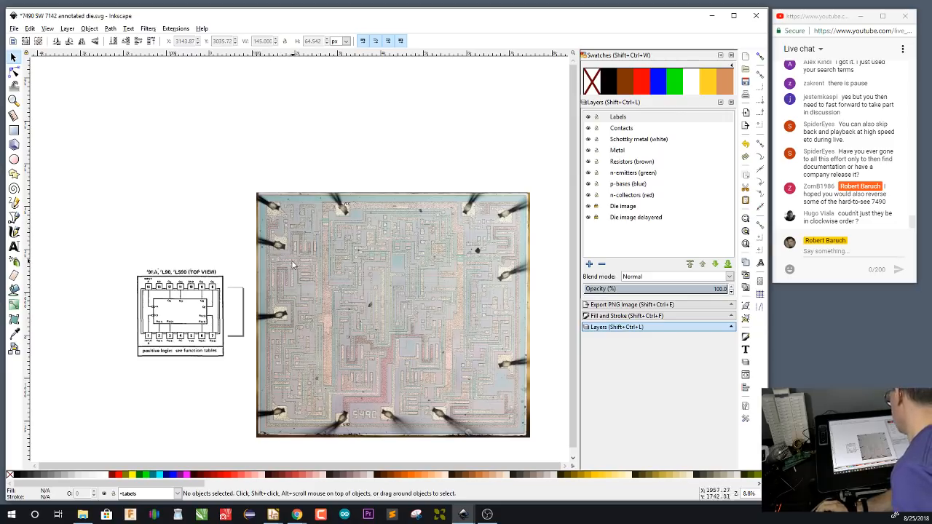
scroll(219, 340, up, 3)
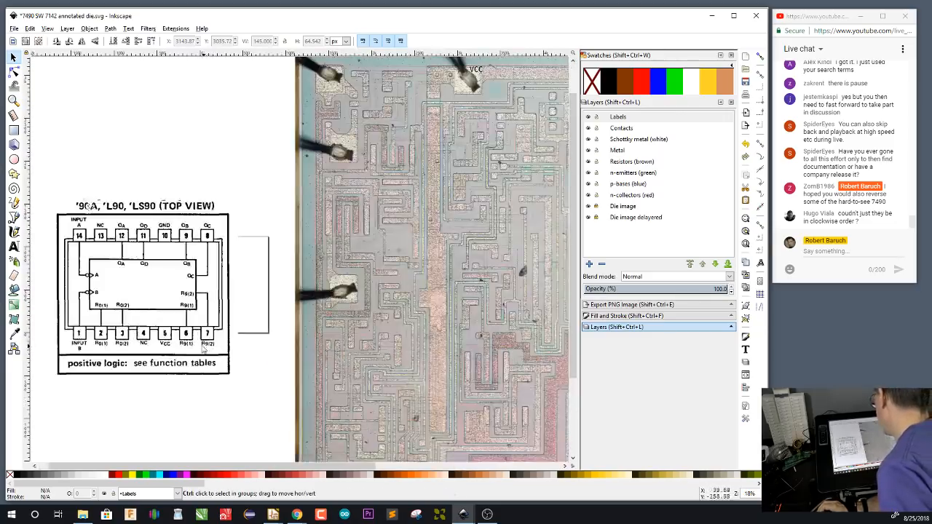
scroll(215, 350, down, 1)
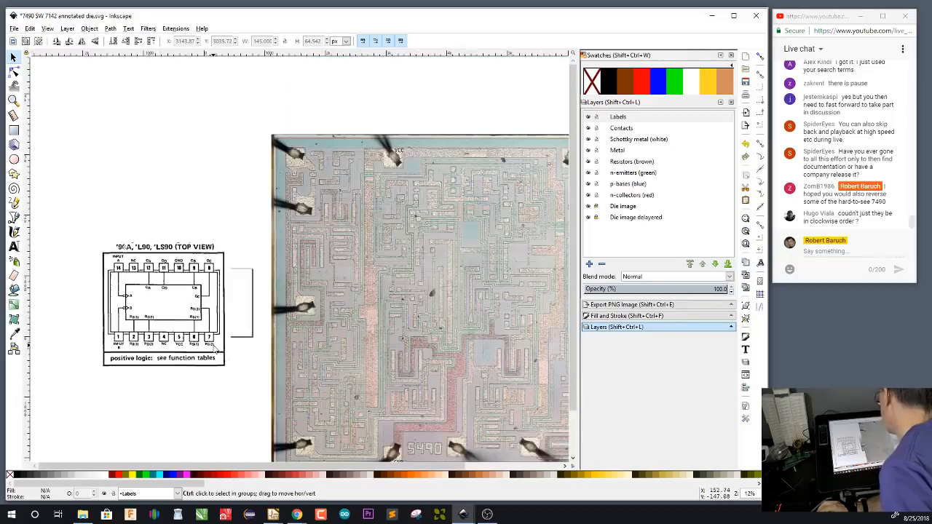
scroll(296, 364, down, 1)
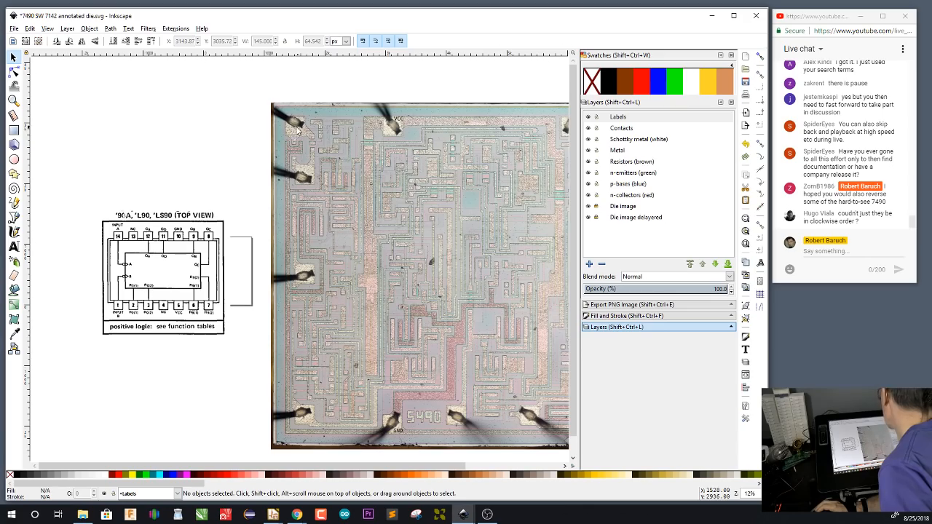
scroll(299, 133, up, 3)
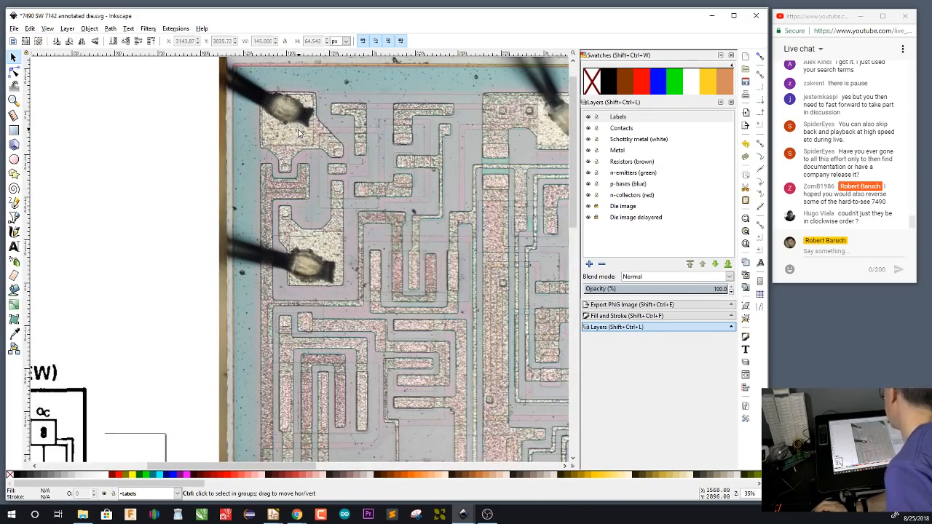
scroll(298, 133, down, 3)
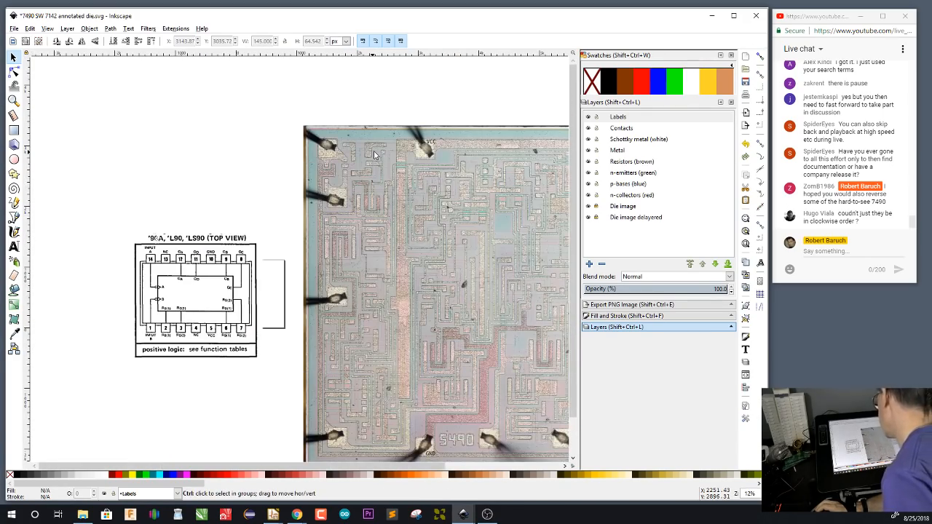
scroll(374, 154, up, 3)
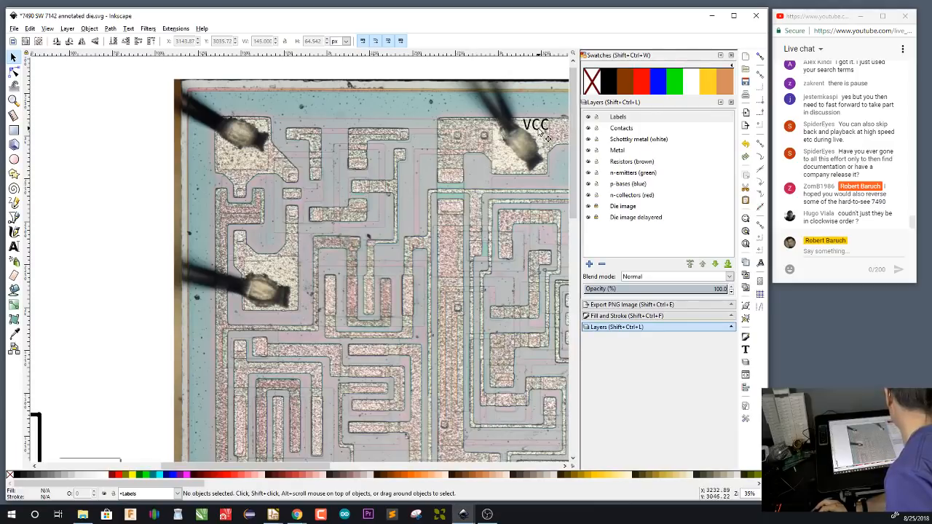
Copy the VCC label to the bond pad in the die's upper left corner and change its text to R9(1)
click(539, 130)
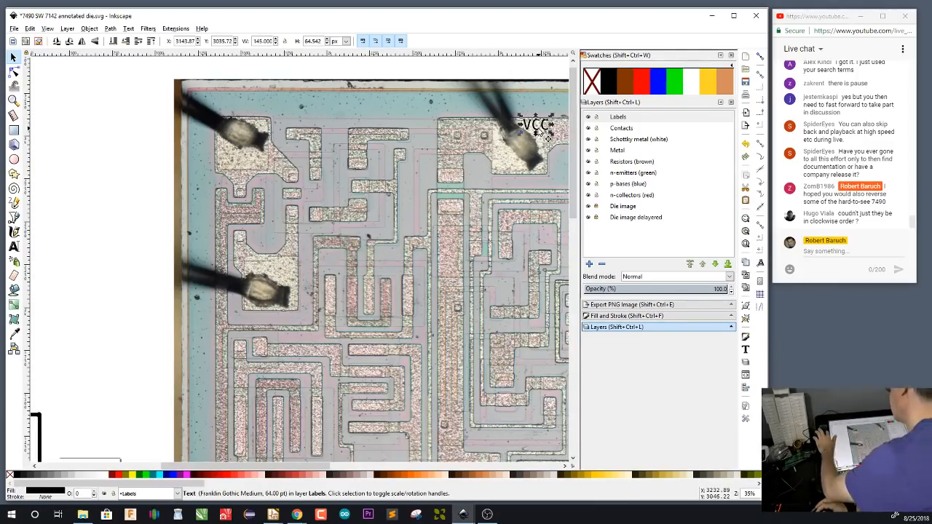
key(ctrl+v)
double_click(234, 162)
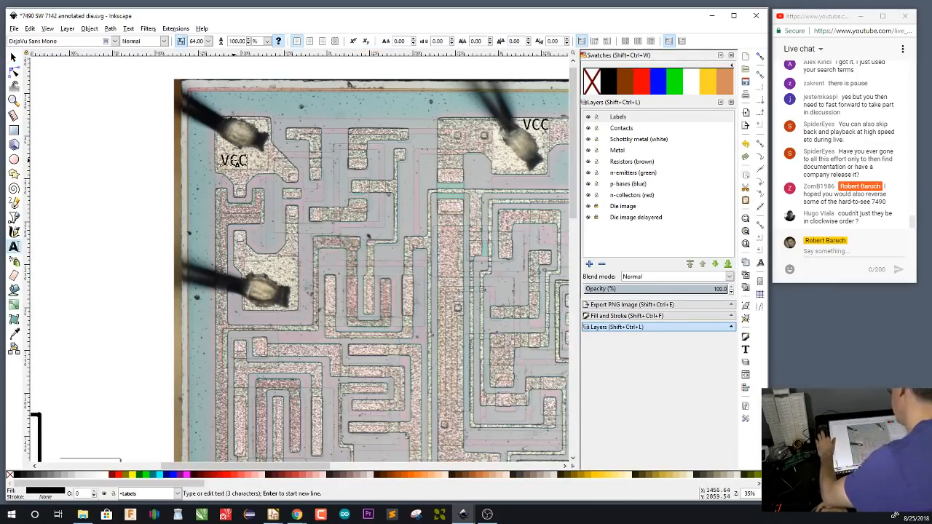
text(9(1))
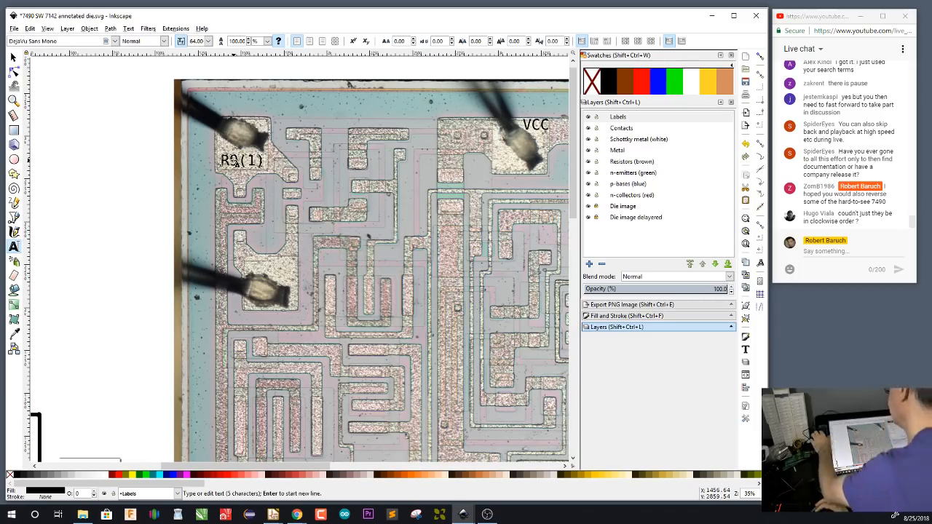
key(F1)
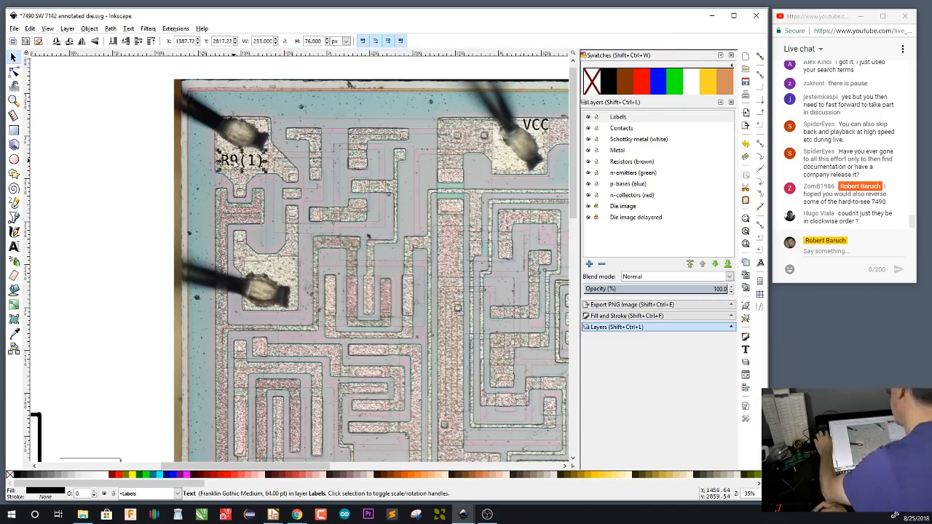
Paste a copy of the R9(1) label on the bond pad below it and change its text to R9(2)
key(ctrl+v)
key(F8)
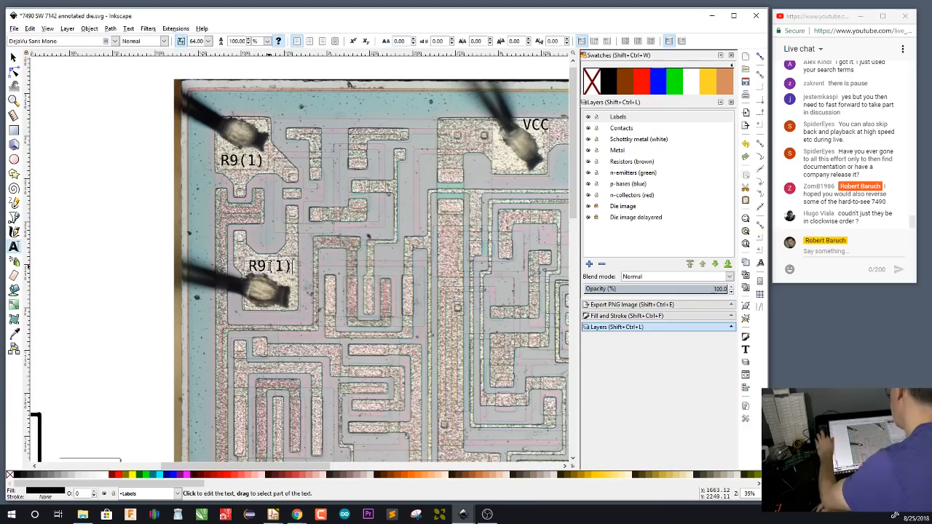
click(270, 265)
key(Delete)
text(2)
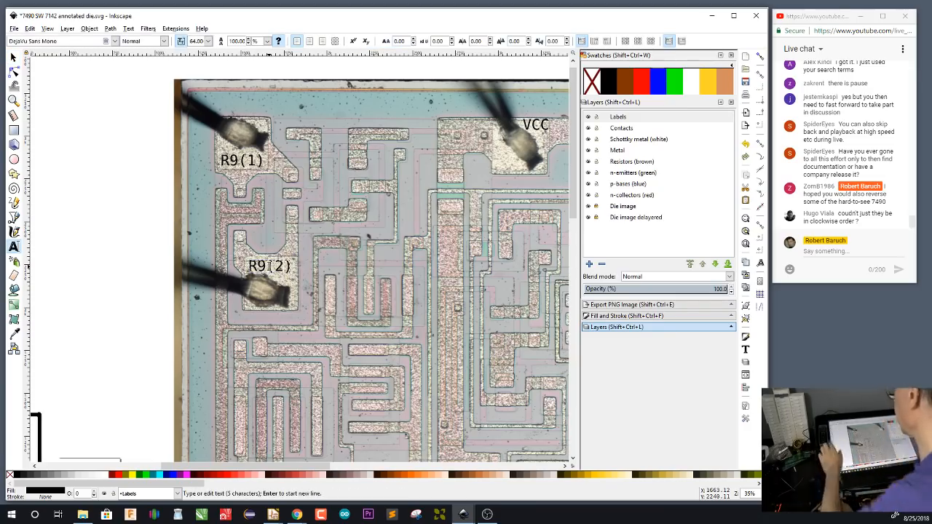
key(F1)
click(185, 204)
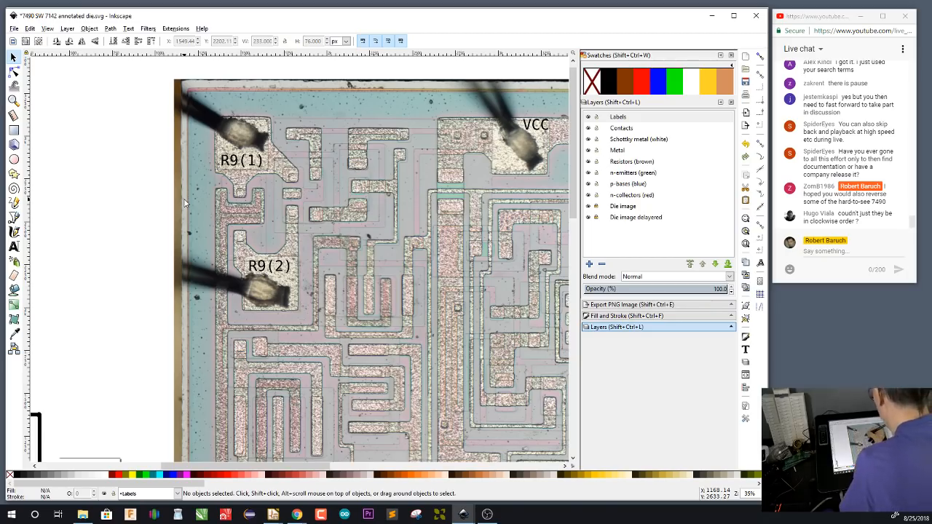
Examine up close the metal and diffusion regions beside the R9(1) and R9(2) pads
ctrl+scroll(315, 228, up, 1)
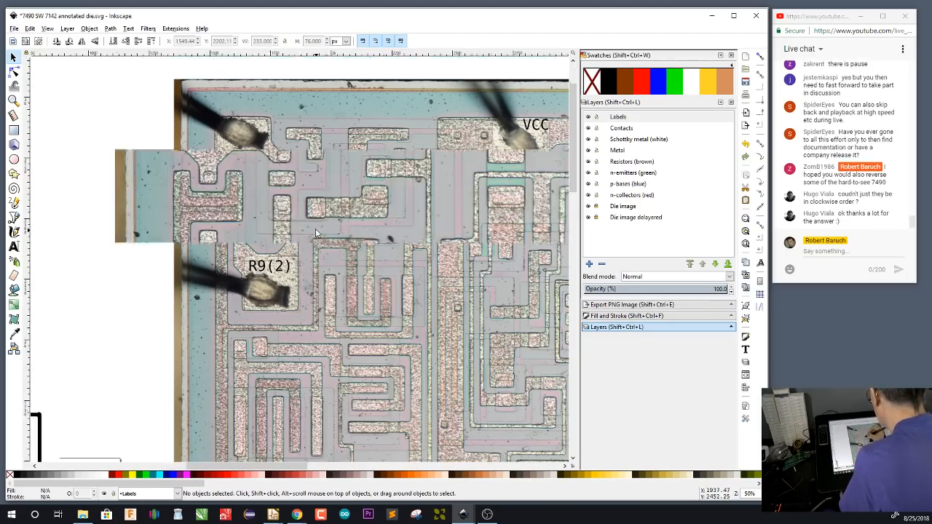
drag(316, 233, 393, 294)
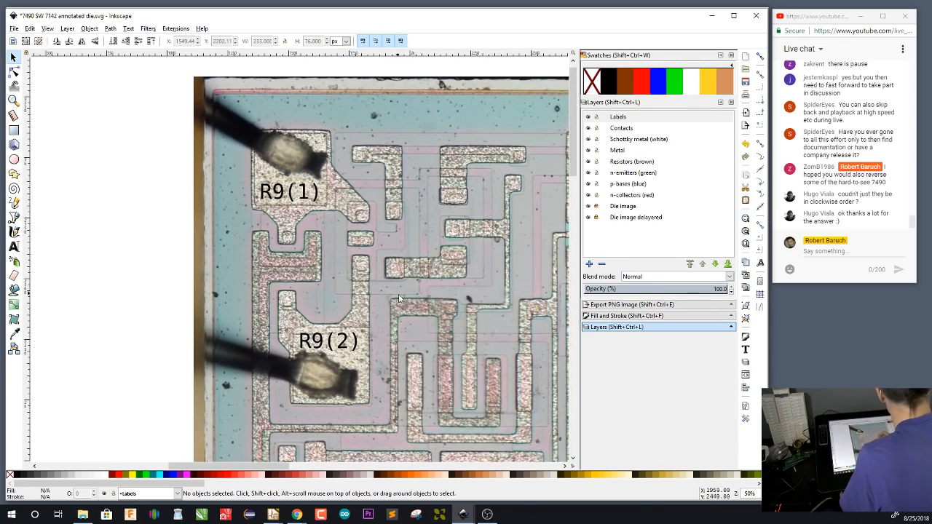
ctrl+scroll(412, 318, up, 1)
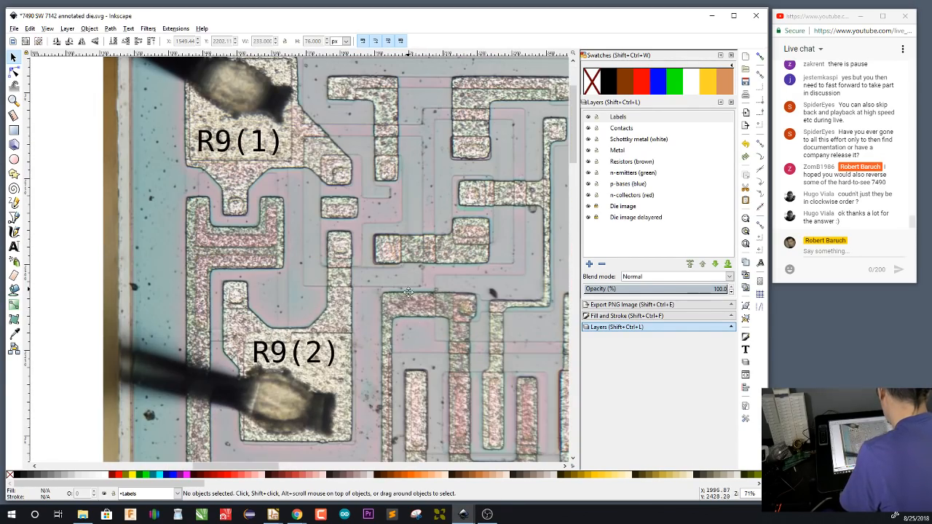
ctrl+scroll(414, 334, up, 1)
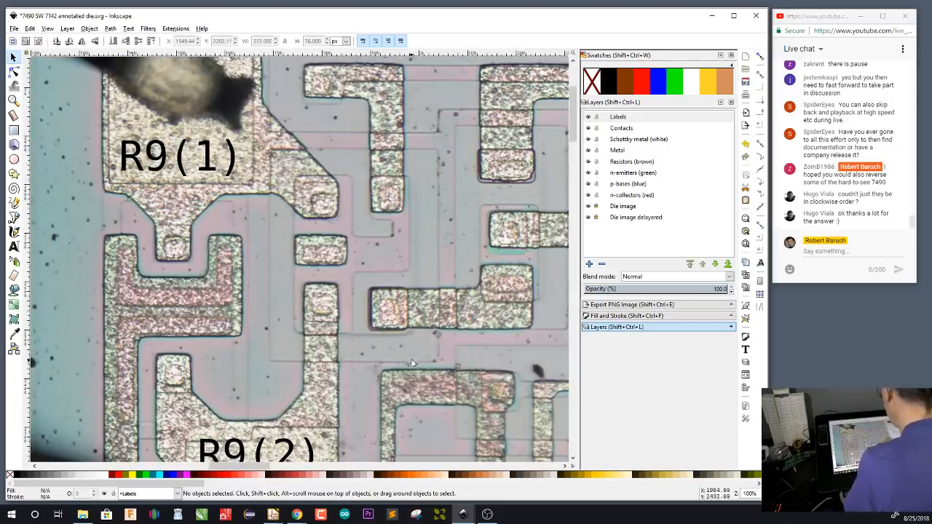
drag(410, 362, 397, 315)
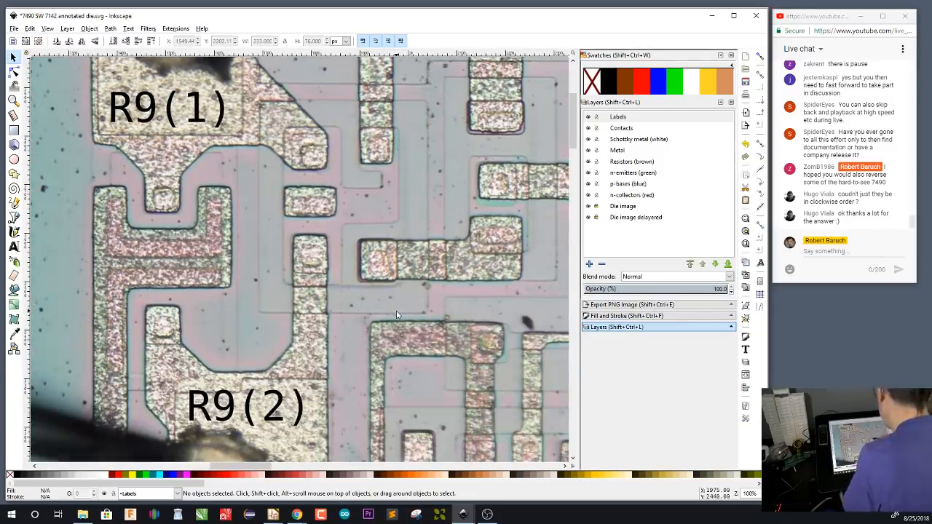
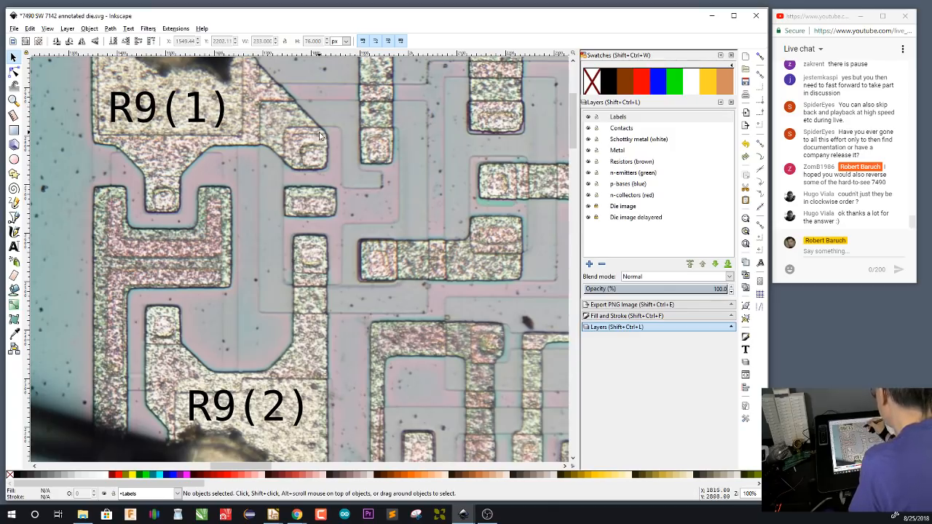
Trace the R9(1) bond pad and its two contact arms as a closed path on the Metal layer
scroll(321, 138, up, 3)
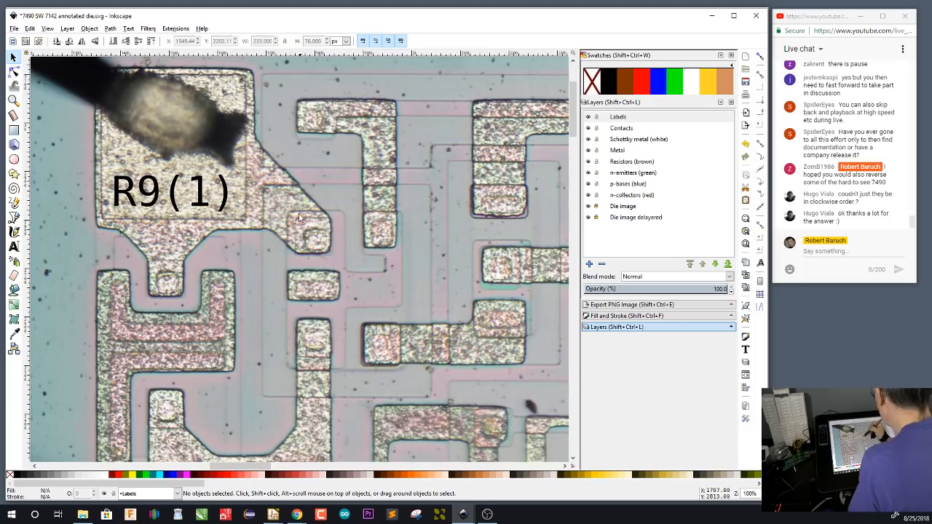
click(625, 150)
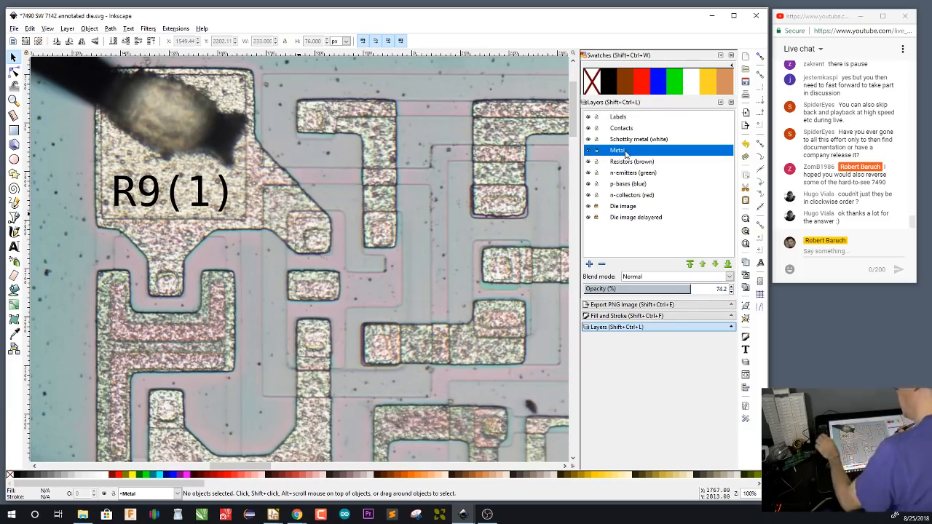
key(b)
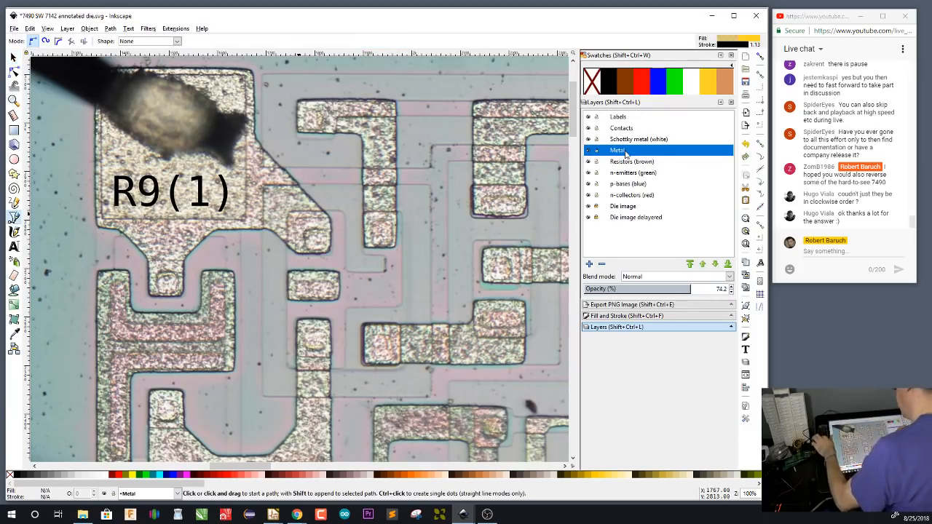
click(252, 70)
click(255, 138)
click(330, 215)
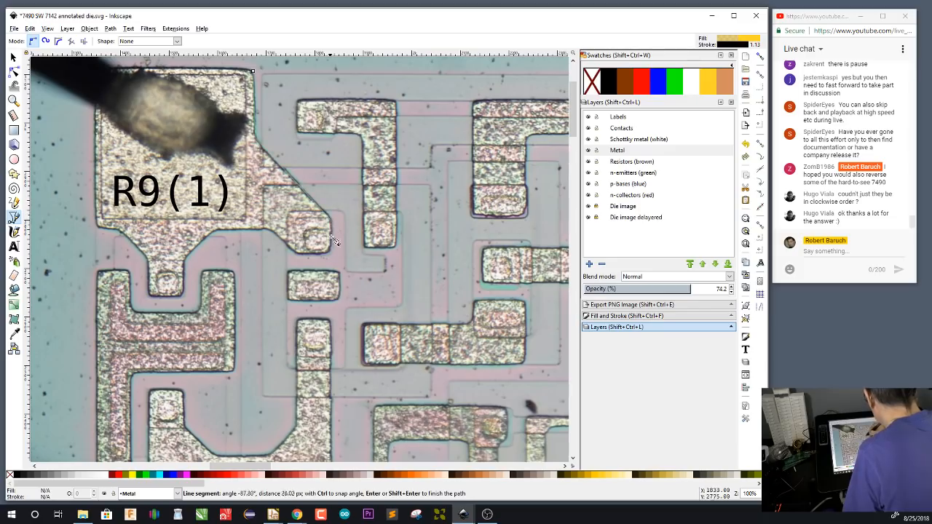
click(330, 252)
click(294, 253)
click(265, 228)
click(214, 229)
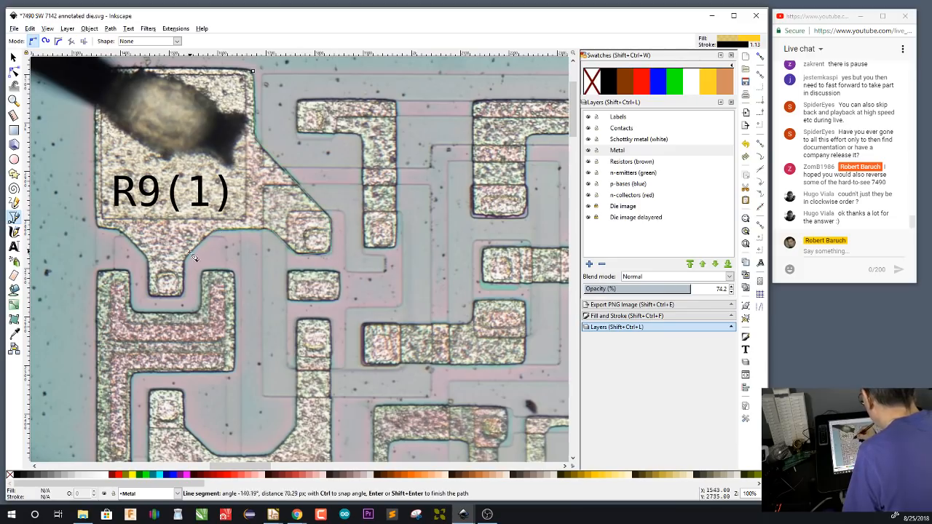
click(185, 257)
click(182, 296)
click(149, 296)
click(148, 259)
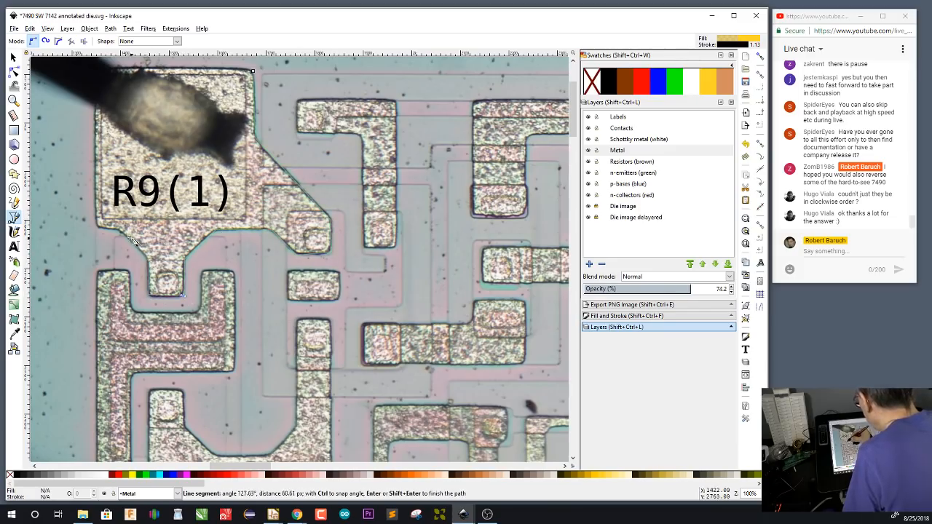
click(120, 231)
click(97, 227)
click(97, 71)
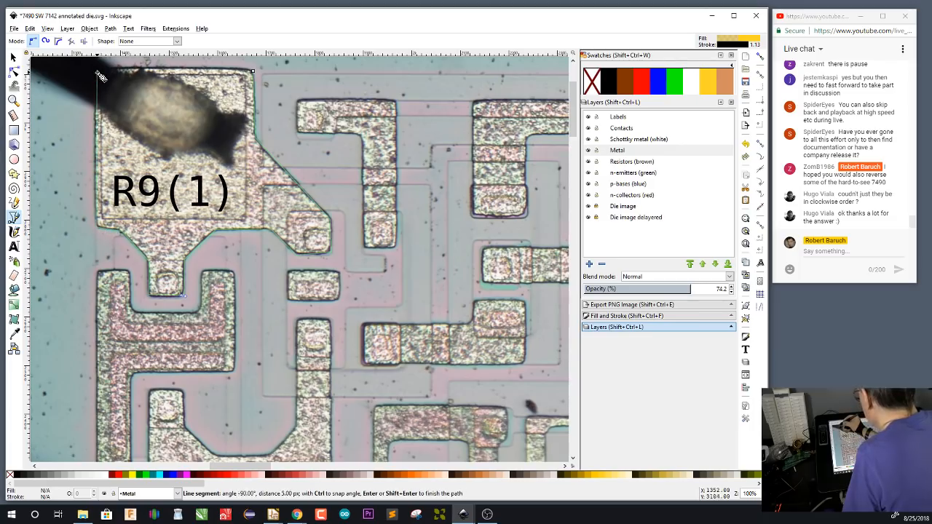
click(253, 71)
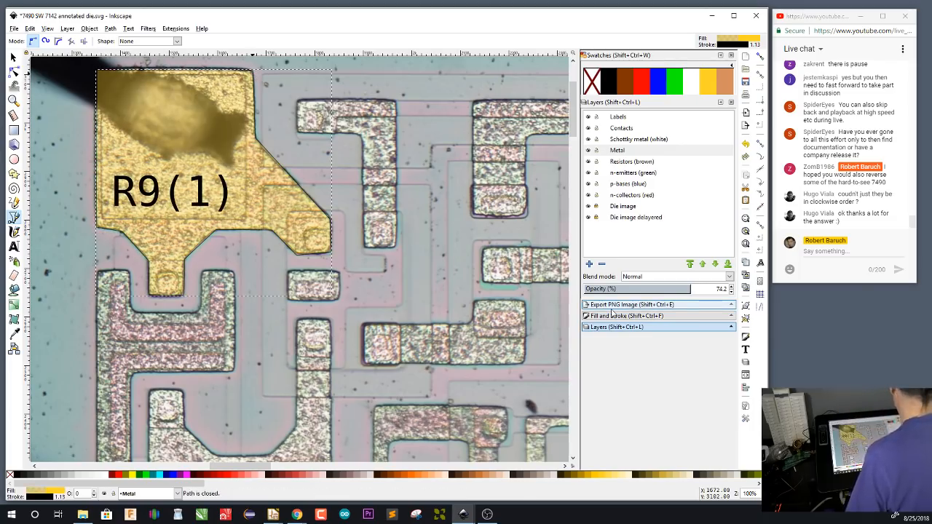
On the Contacts layer, draw contact rectangles at the ends of the R9(1) pad's two arms
click(627, 130)
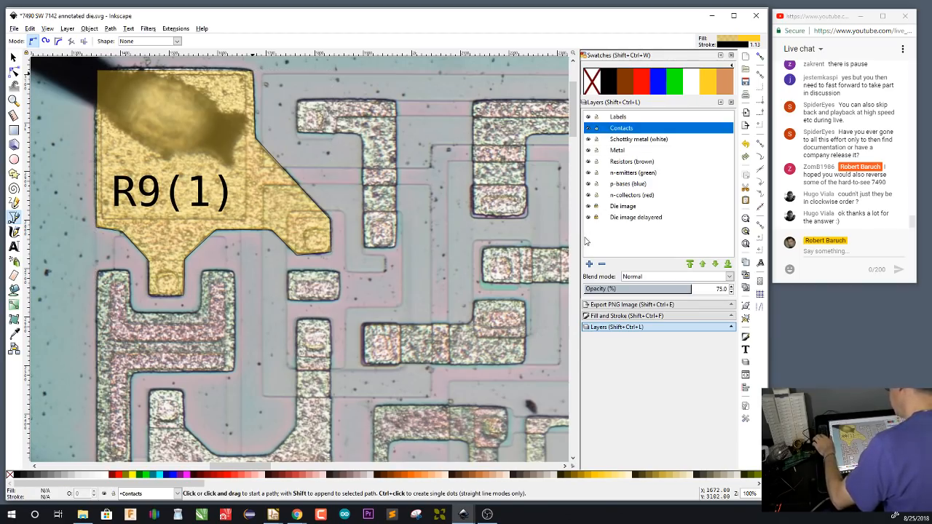
key(r)
drag(305, 230, 330, 250)
drag(158, 273, 179, 294)
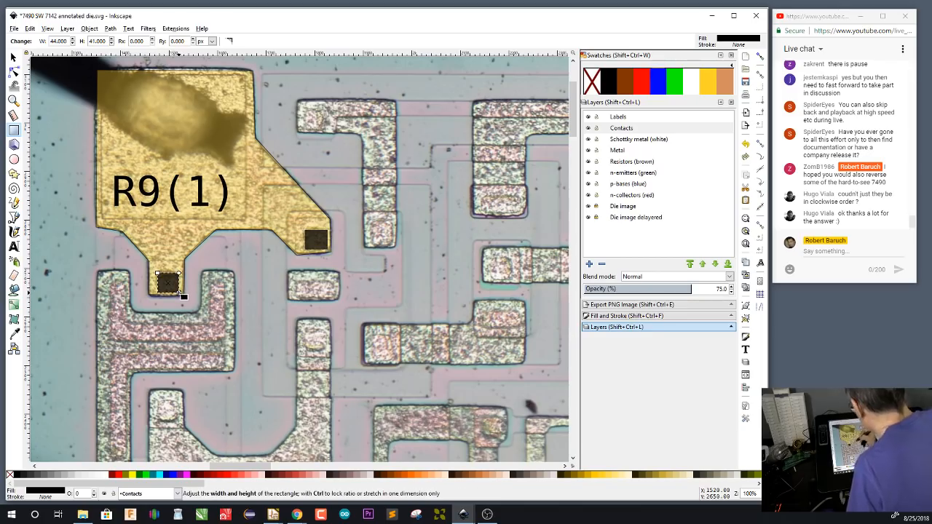
Mark five contacts on the metal pieces beside and below the R9(1) pad, making the wide one about 78 × 30 px
drag(294, 280, 337, 299)
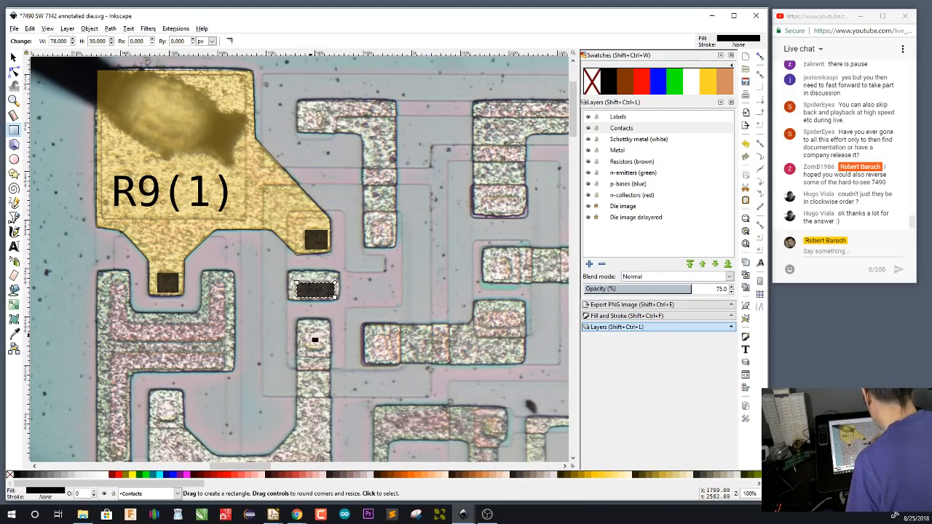
drag(304, 329, 325, 348)
drag(372, 223, 394, 246)
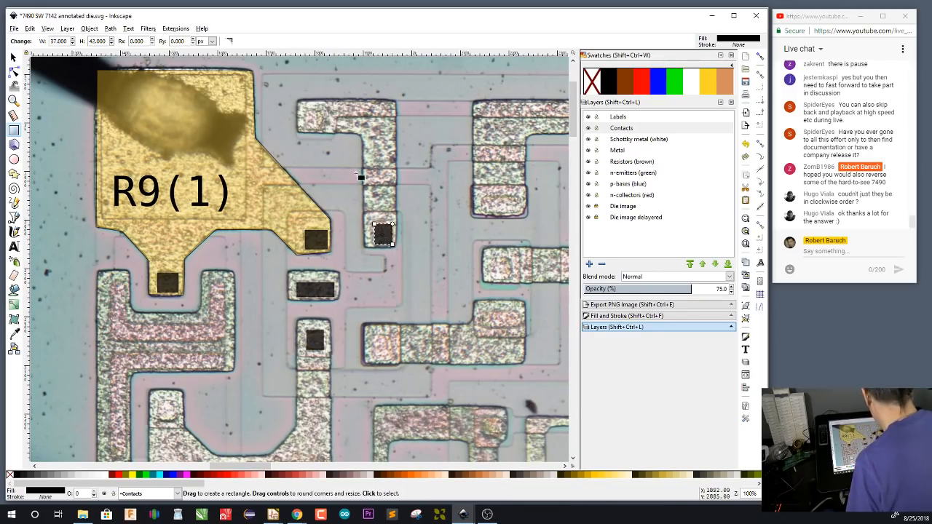
drag(307, 112, 327, 131)
drag(372, 335, 395, 362)
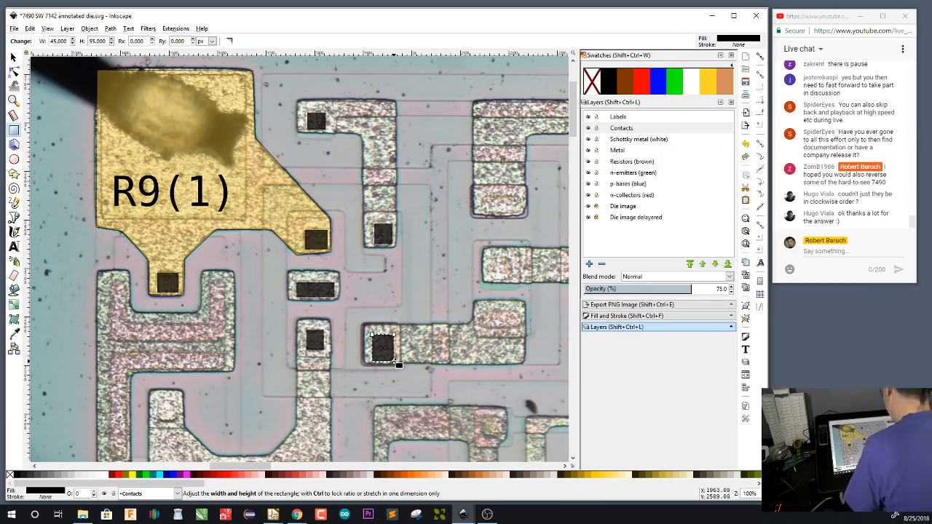
Mark five contacts on the metal traces farther right of the R9(1) pad, including wide ones about 77 × 34 and 74 × 35 px
drag(506, 372, 418, 346)
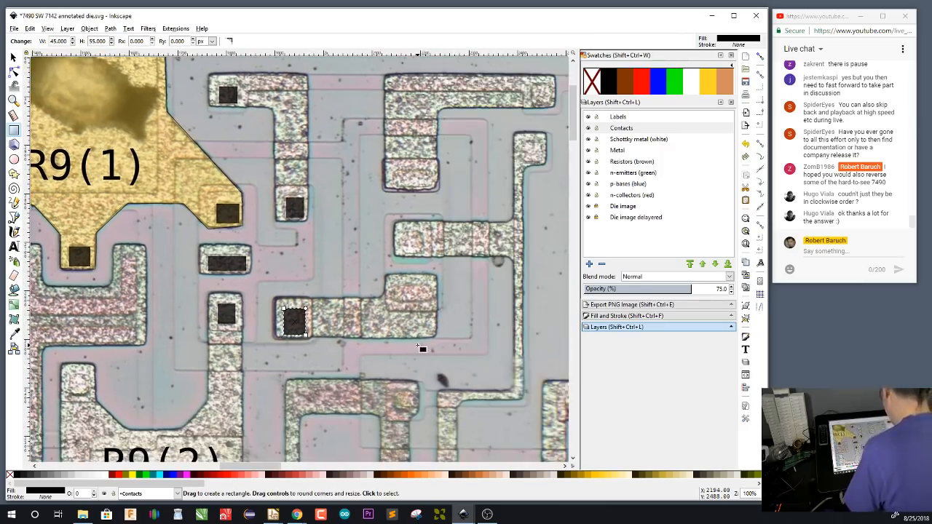
drag(394, 285, 433, 301)
drag(405, 233, 423, 253)
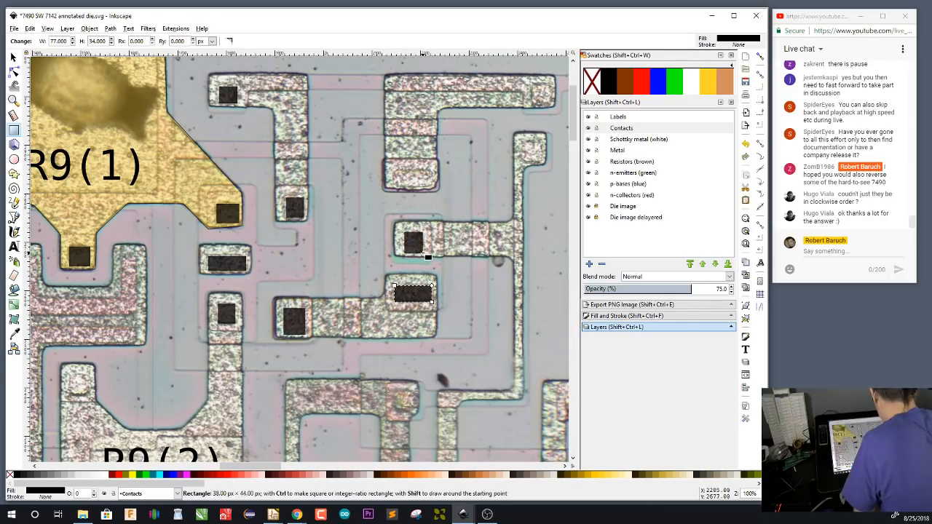
drag(394, 170, 432, 189)
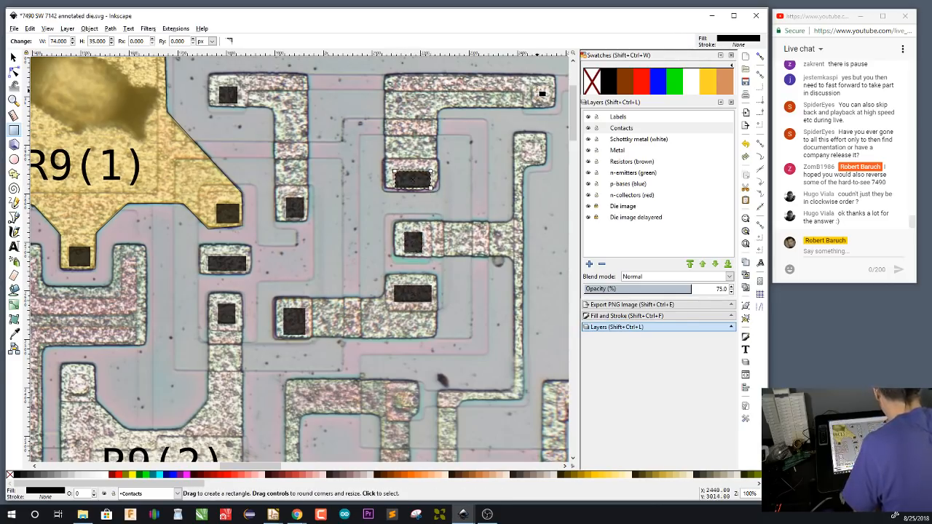
drag(531, 84, 552, 105)
drag(522, 140, 541, 162)
Mark the contact at the corner of the trace right of R9(2) and one about 37 × 37 px on the pad's left arm
scroll(473, 241, down, 4)
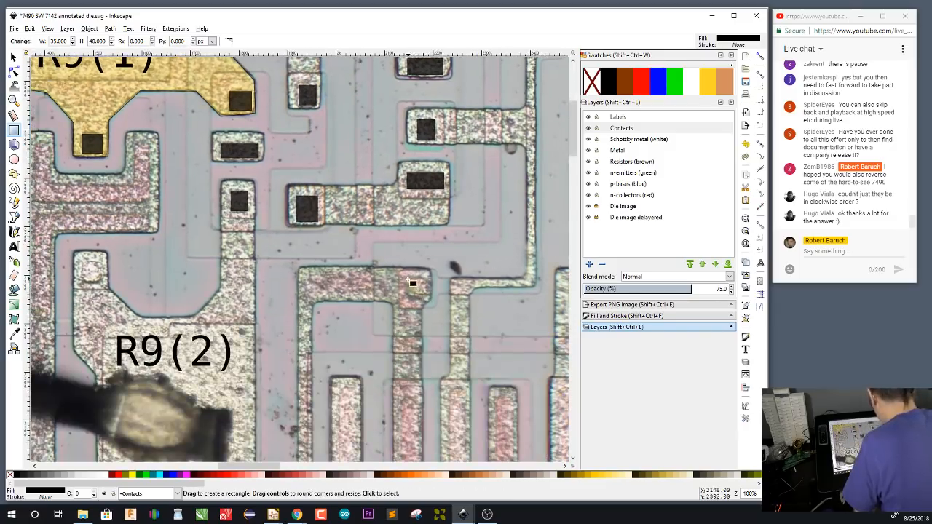
drag(407, 278, 429, 298)
drag(84, 264, 102, 283)
Trace the U-shaped contact around the R9(1) pad's lower arm with the Pen tool and fill it black
drag(208, 245, 359, 314)
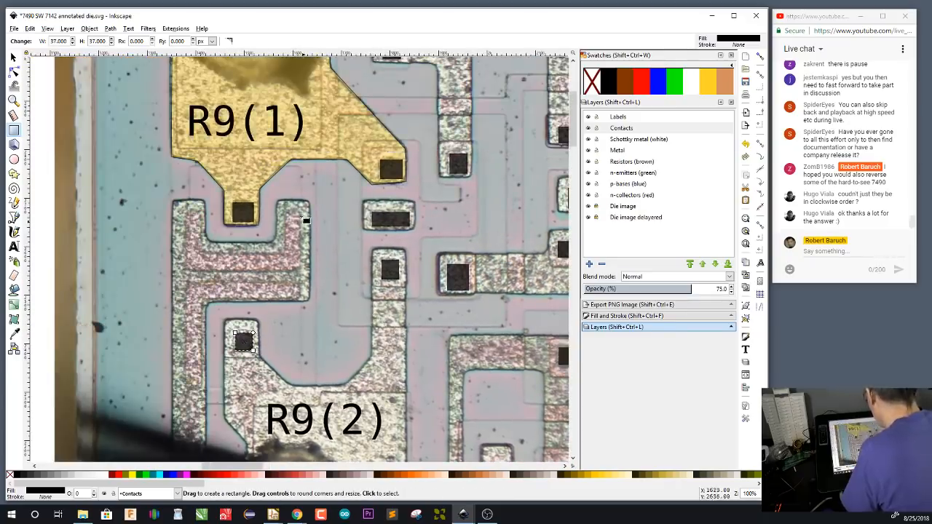
key(b)
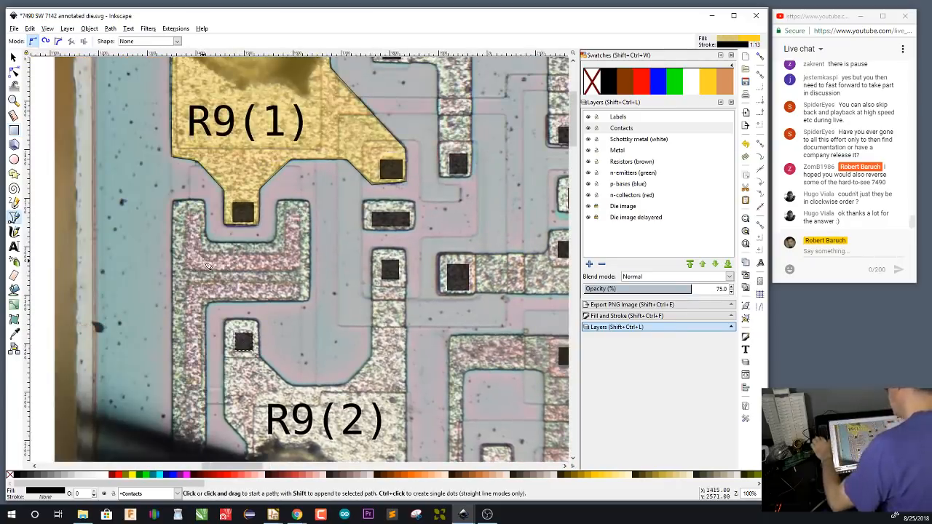
click(299, 211)
click(185, 270)
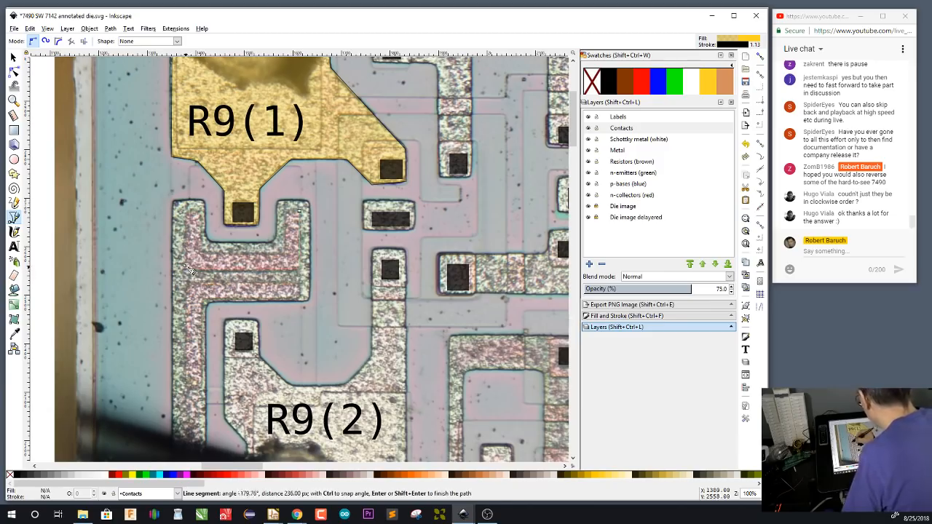
click(185, 210)
click(200, 212)
click(200, 252)
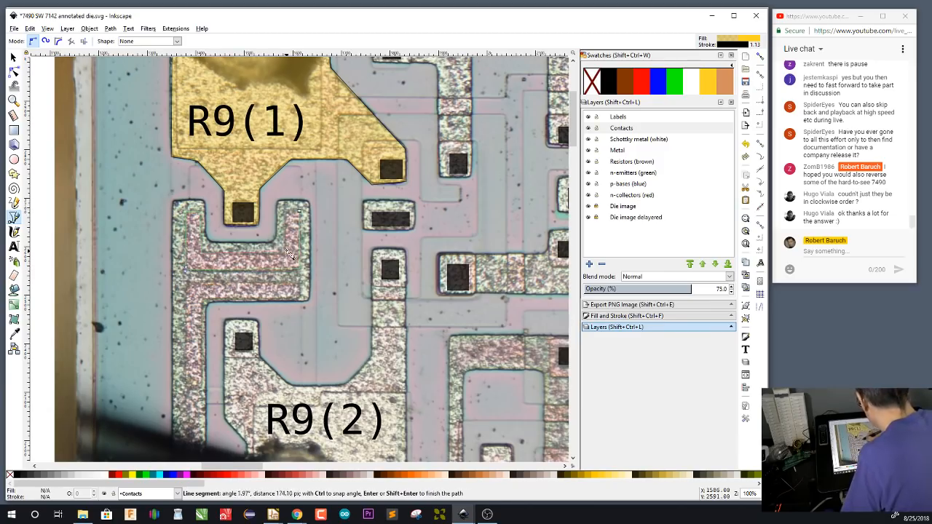
click(285, 252)
click(285, 212)
click(299, 211)
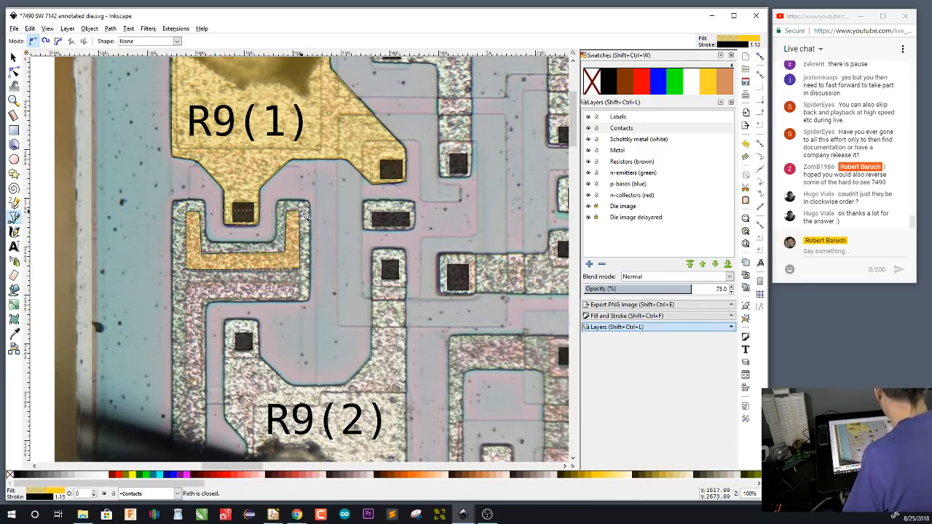
click(609, 81)
drag(377, 392, 409, 342)
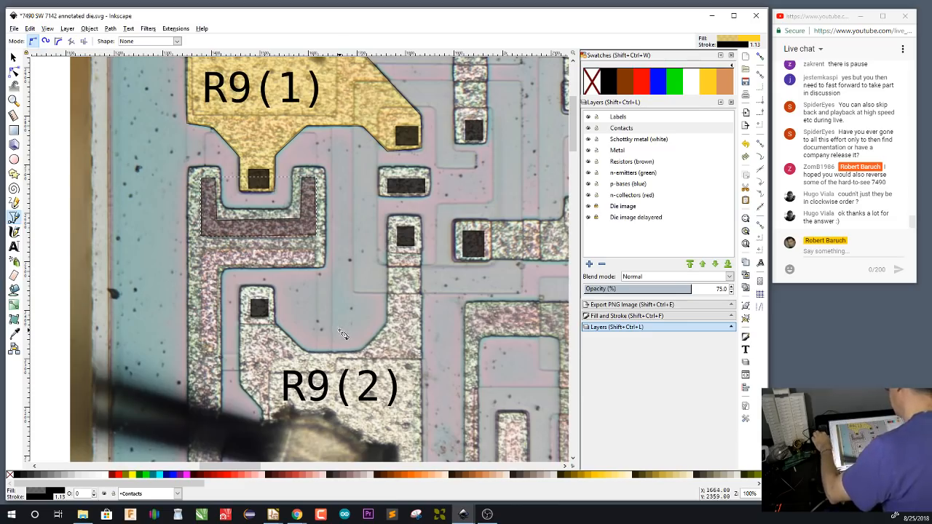
Set the Pen tool's own style to match the wide black contact rectangle below the R9(1) pad
key(s)
click(417, 187)
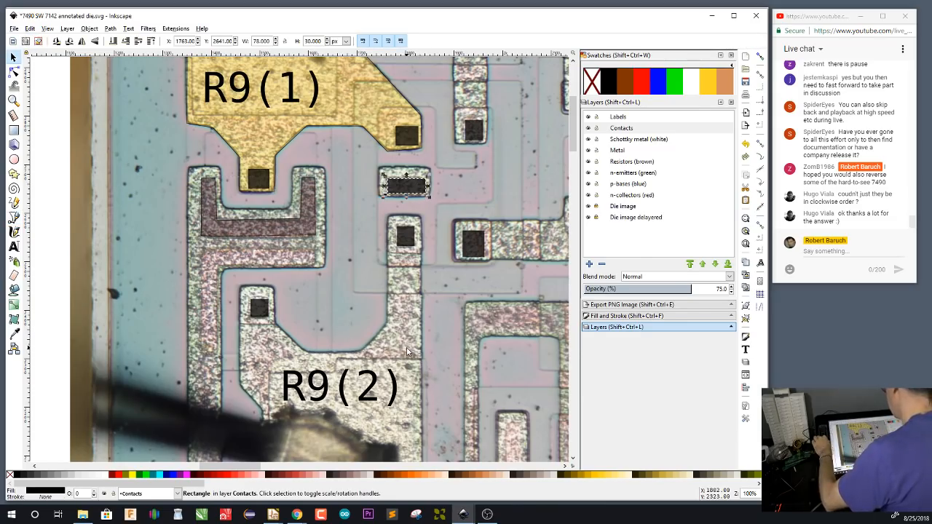
key(b)
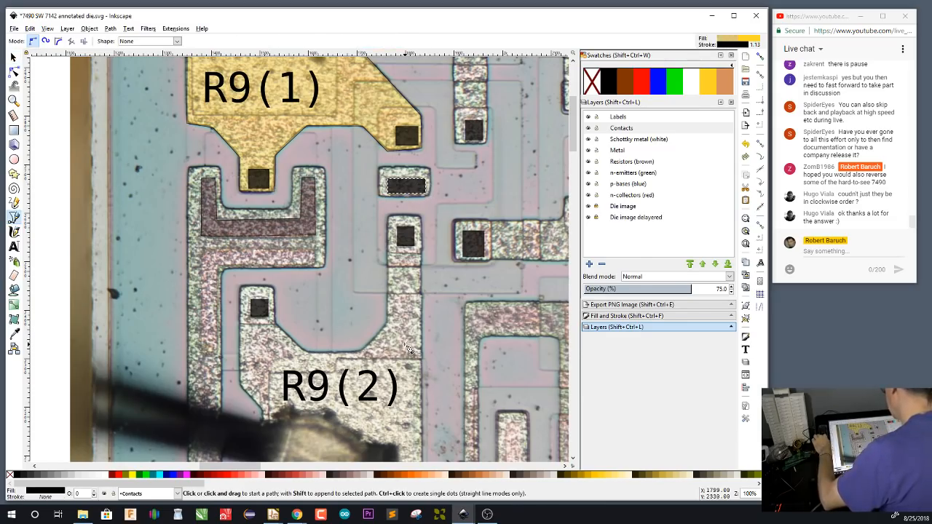
key(ctrl+shift+p)
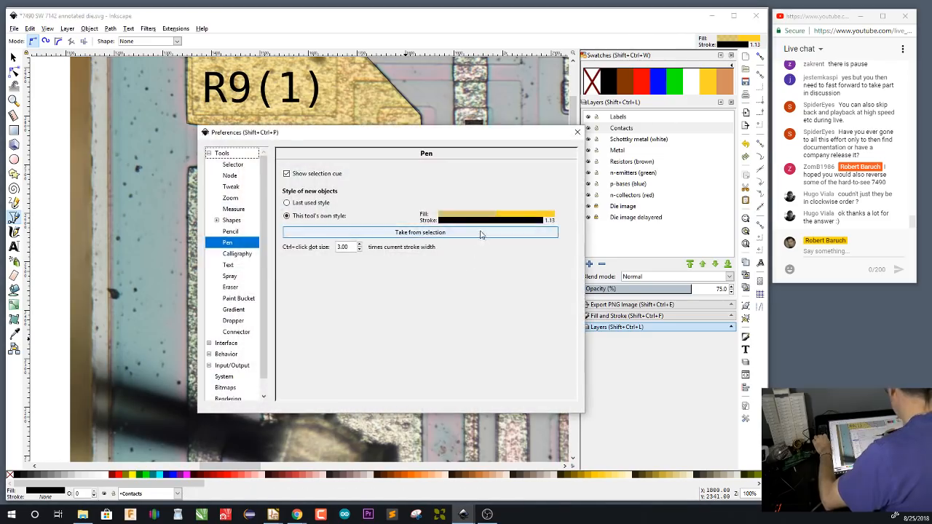
click(478, 233)
click(576, 133)
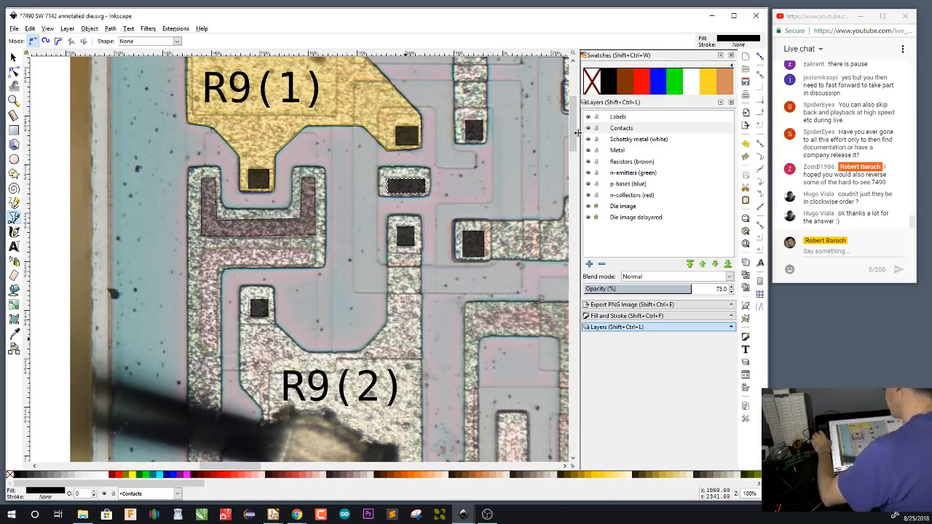
Delete the outlined U-shaped contact path below the R9(1) pad
key(s)
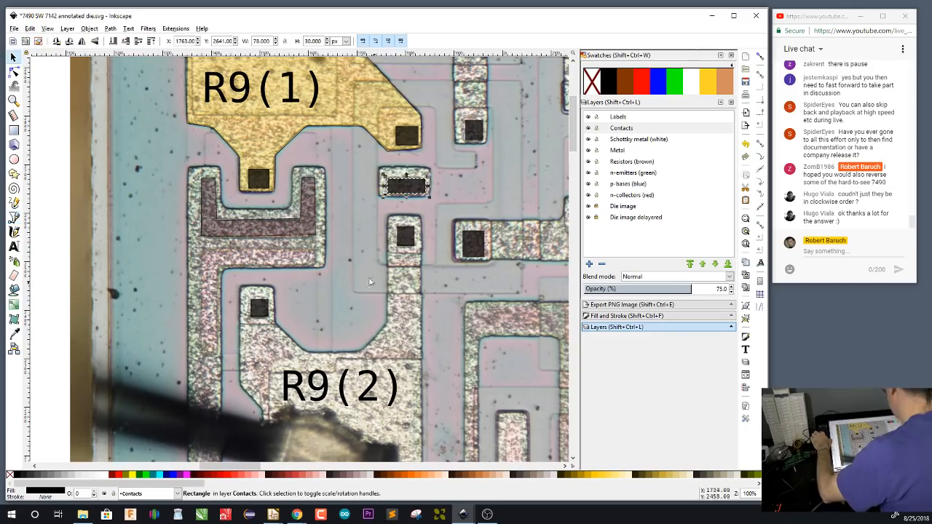
click(308, 217)
key(Delete)
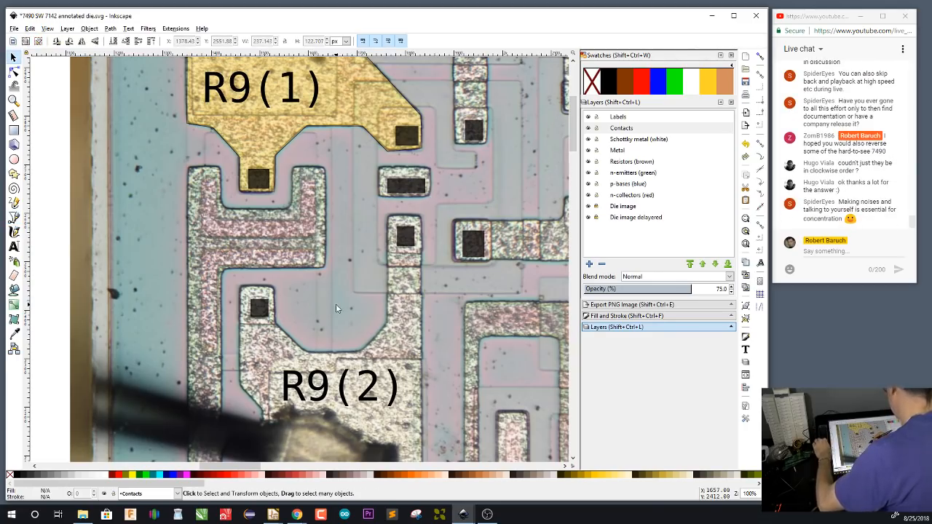
Trace the U-shaped contact around the R9(1) pad's lower arm as a closed path with the black, strokeless Pen style
key(b)
click(314, 179)
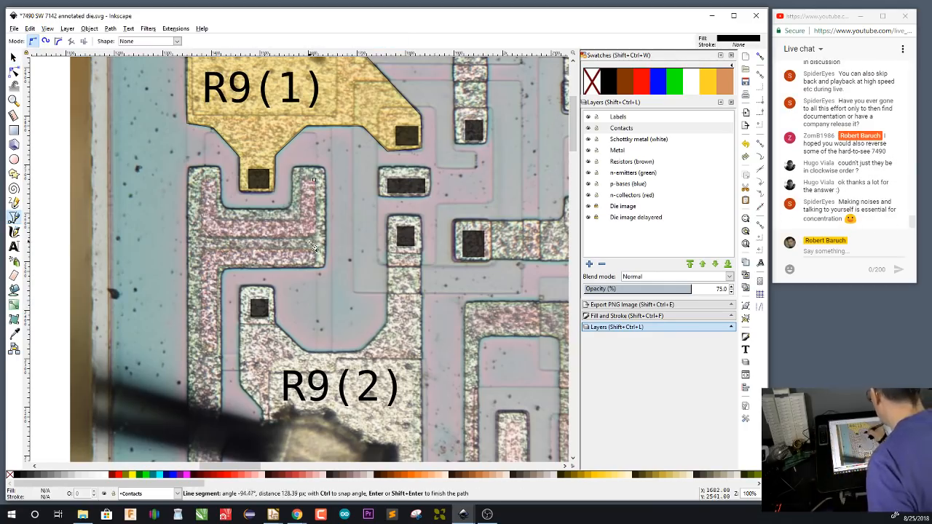
click(315, 235)
click(201, 235)
click(201, 177)
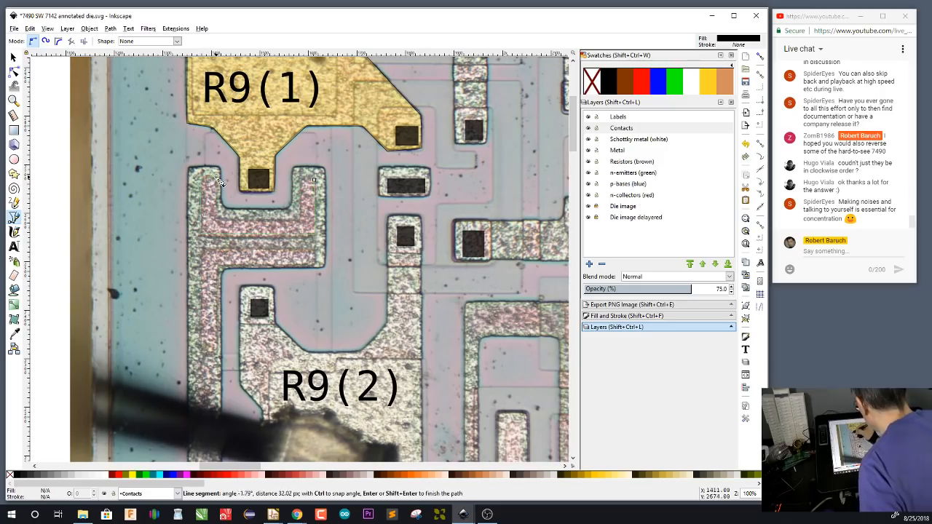
click(212, 178)
click(215, 221)
click(299, 221)
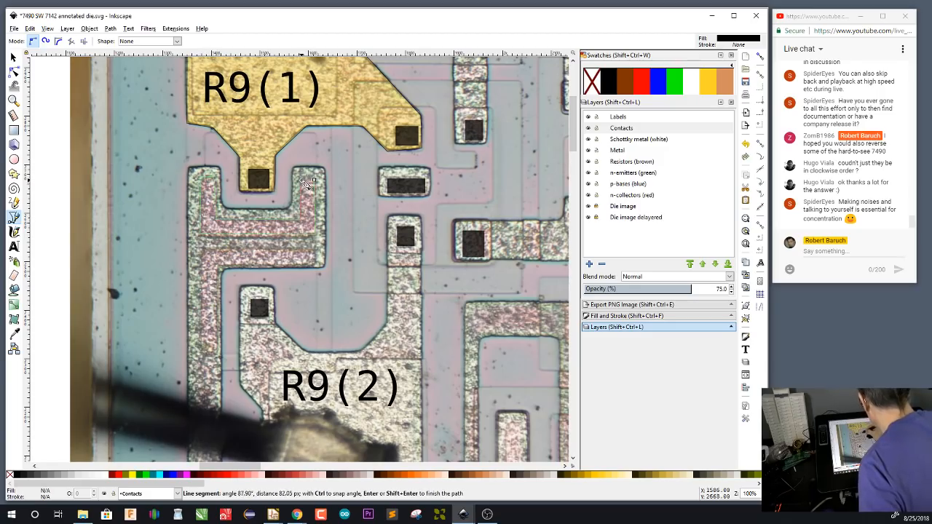
click(299, 179)
click(314, 179)
Trace the L-shaped contact below the U-shaped one as a closed black path on the Contacts layer
scroll(427, 279, down, 3)
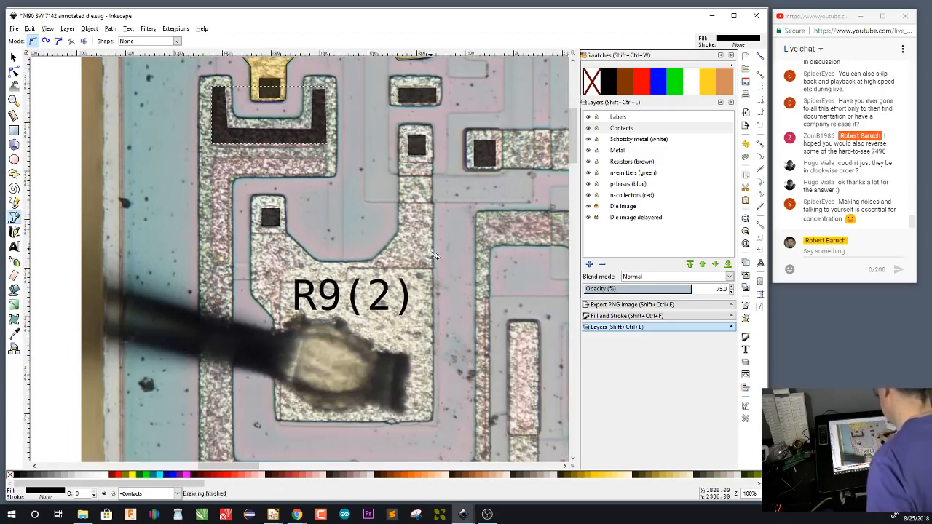
scroll(426, 279, down, 3)
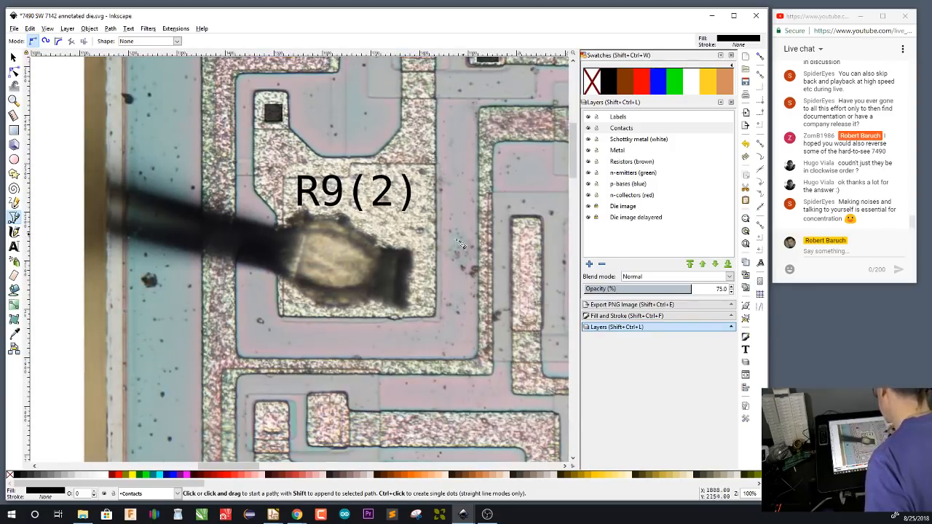
scroll(445, 173, up, 3)
click(328, 157)
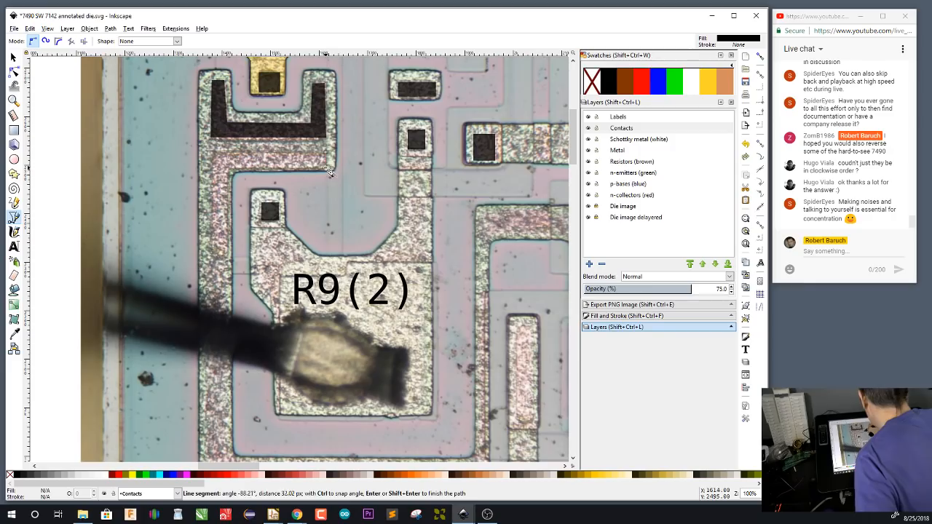
click(327, 169)
click(225, 169)
click(224, 256)
click(211, 257)
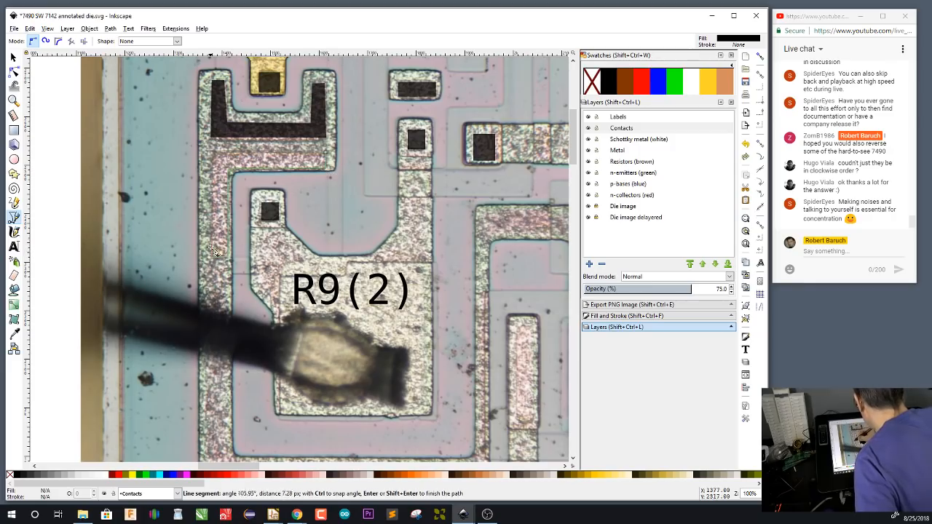
click(212, 152)
click(327, 156)
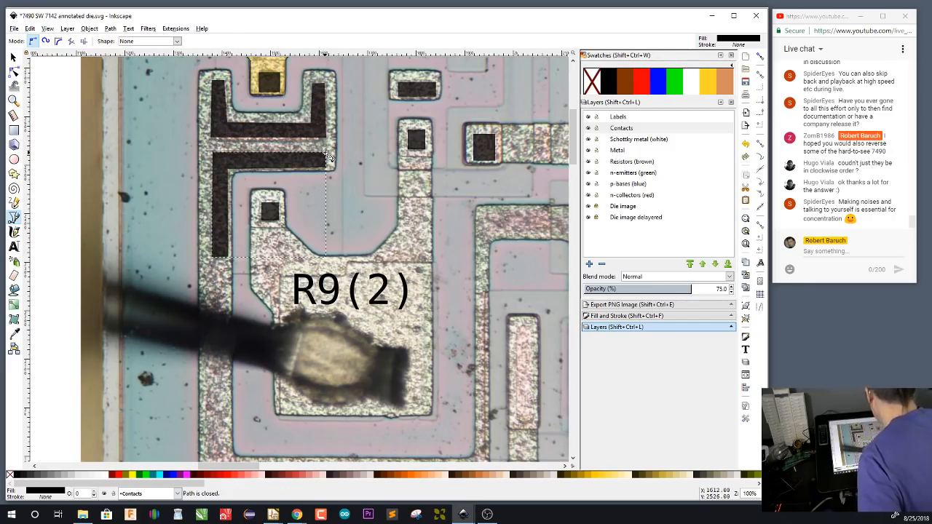
Draw a green rectangle about 75 by 78 px around the R9(1) pad's lower contact on the n-emitters layer
scroll(433, 333, up, 4)
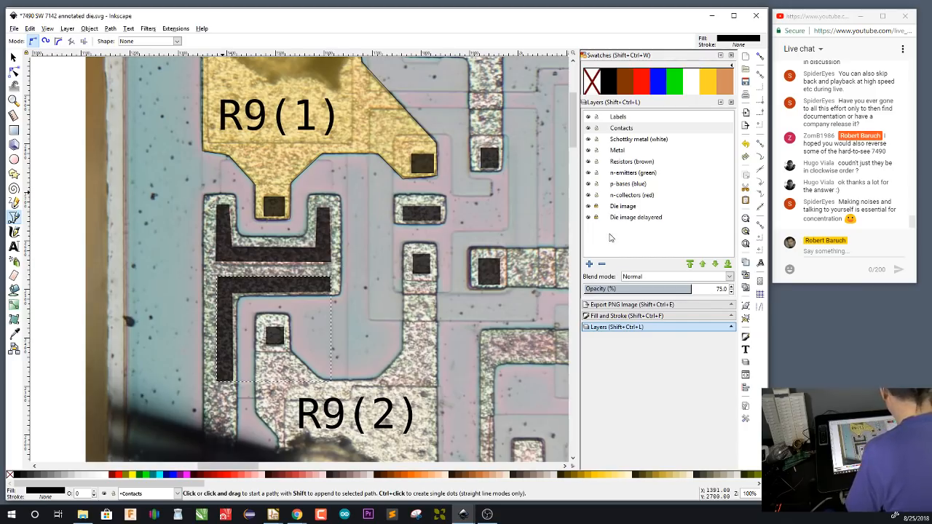
click(633, 174)
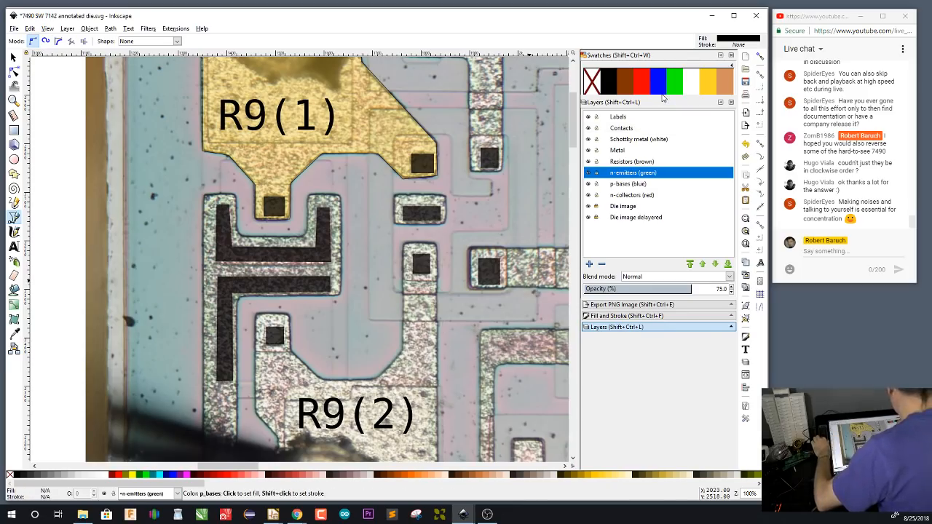
key(r)
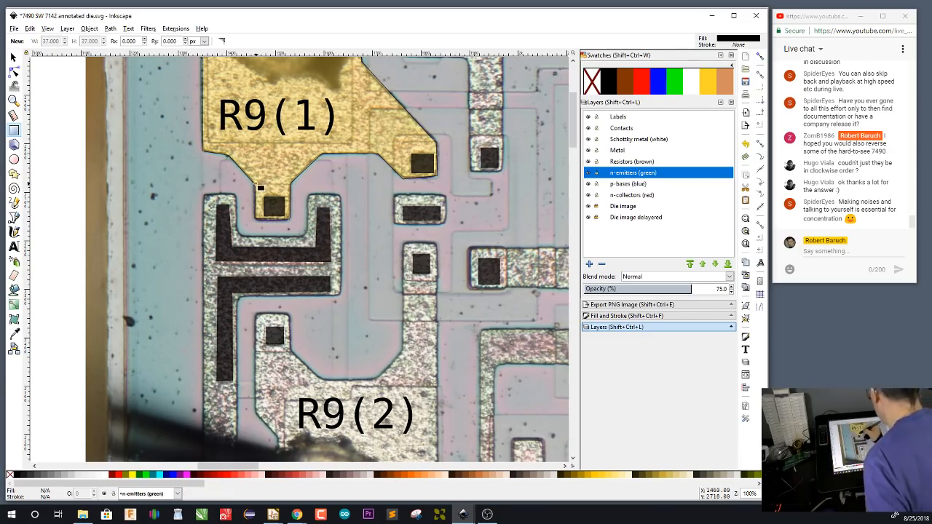
drag(254, 184, 291, 222)
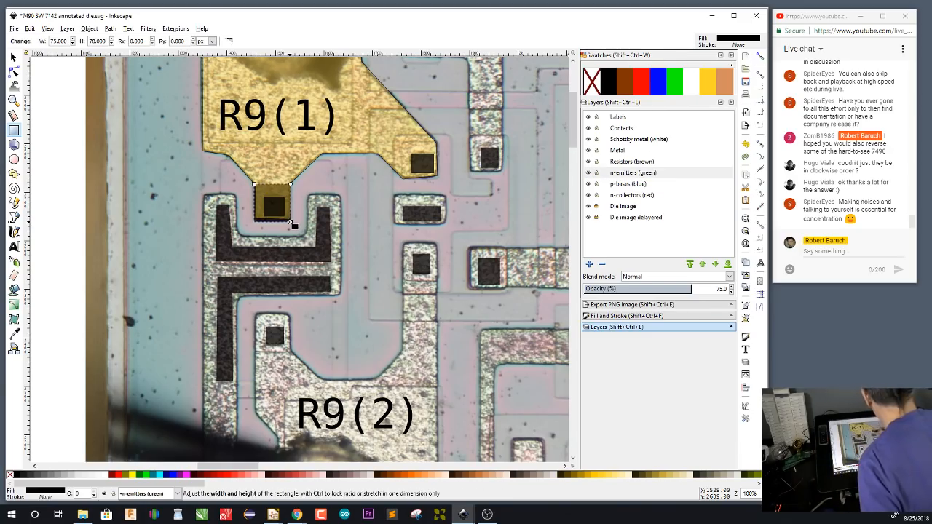
click(675, 88)
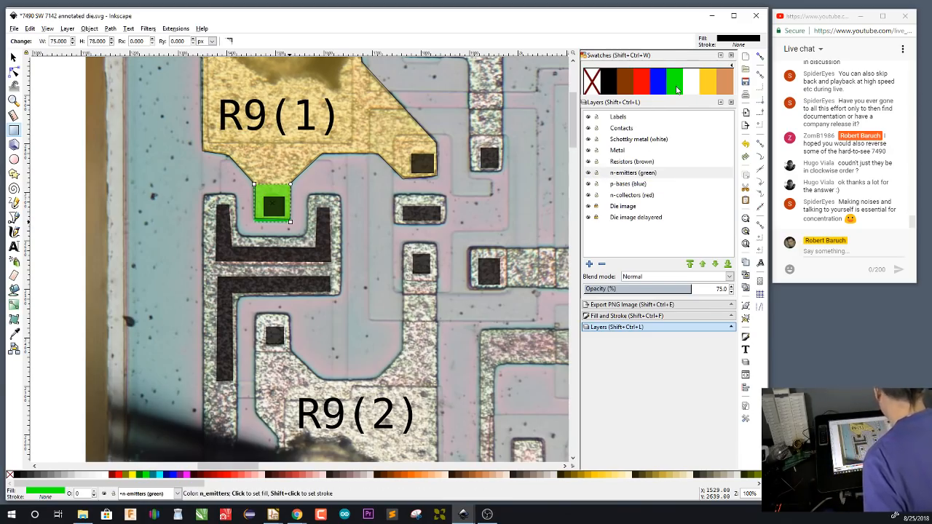
Draw a blue rectangle about 230 by 214 px on the p-bases layer, enclosing the R9(1) emitter and the U-shaped contact
click(633, 184)
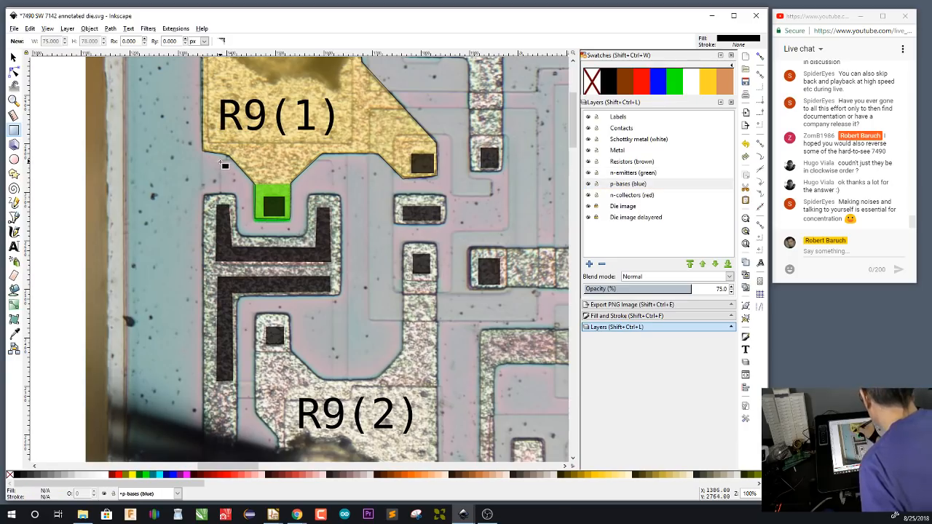
drag(222, 160, 329, 263)
drag(333, 264, 332, 265)
click(662, 89)
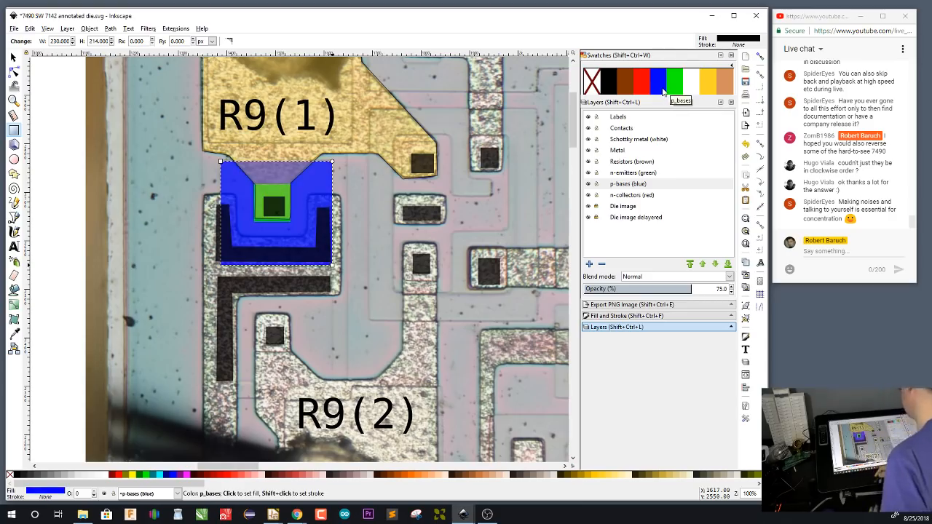
key(s)
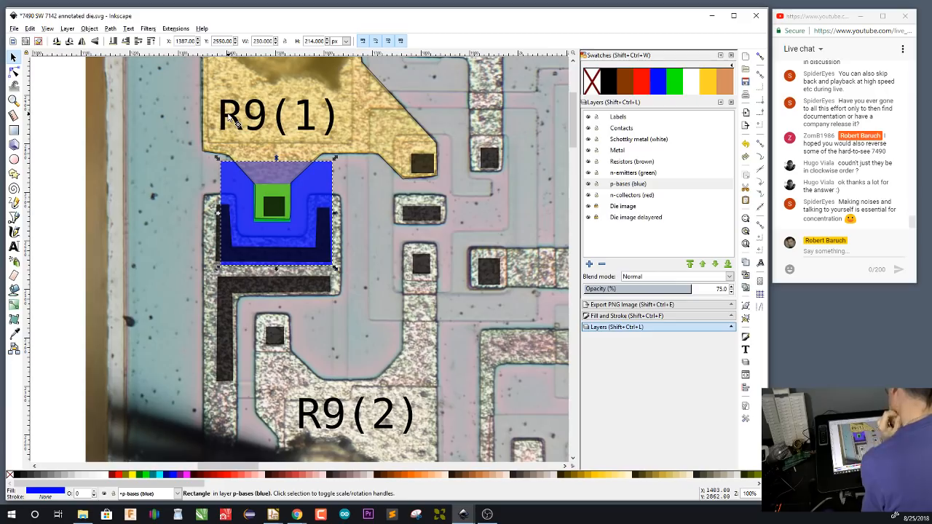
Draw a green rectangle about 73 by 80 px around the contact above the R9(2) pad on the n-emitters layer
scroll(385, 376, down, 3)
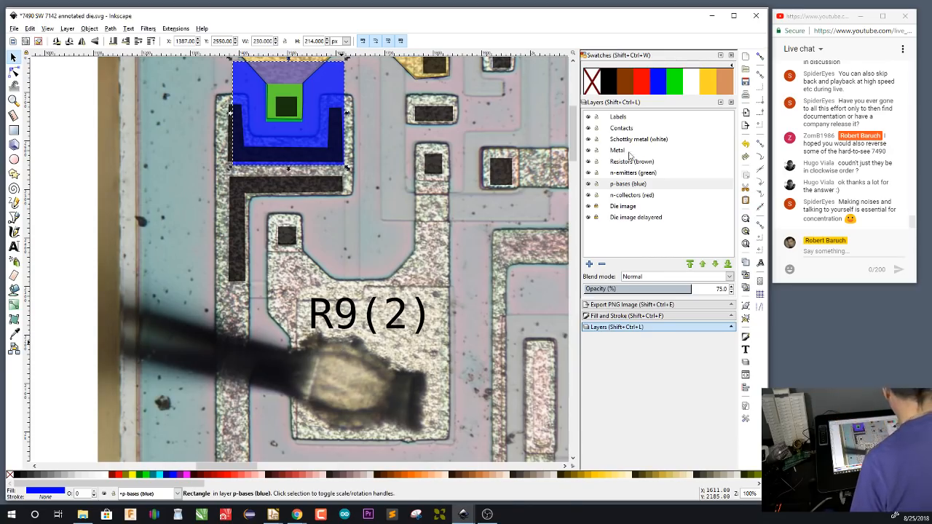
click(630, 173)
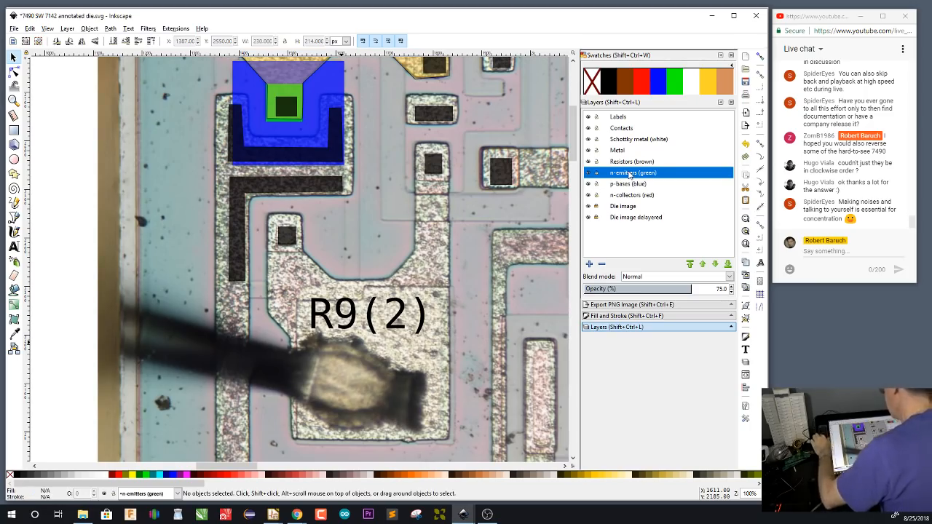
key(r)
drag(268, 214, 303, 252)
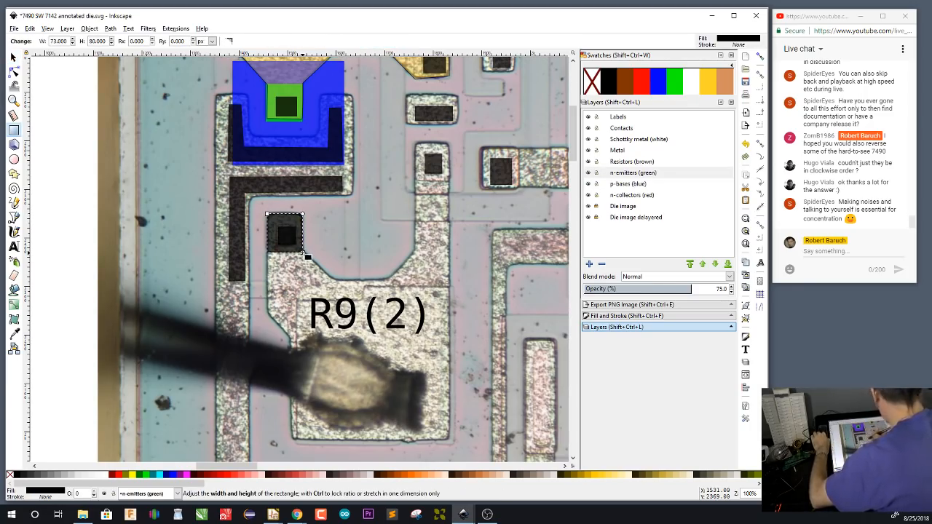
click(674, 90)
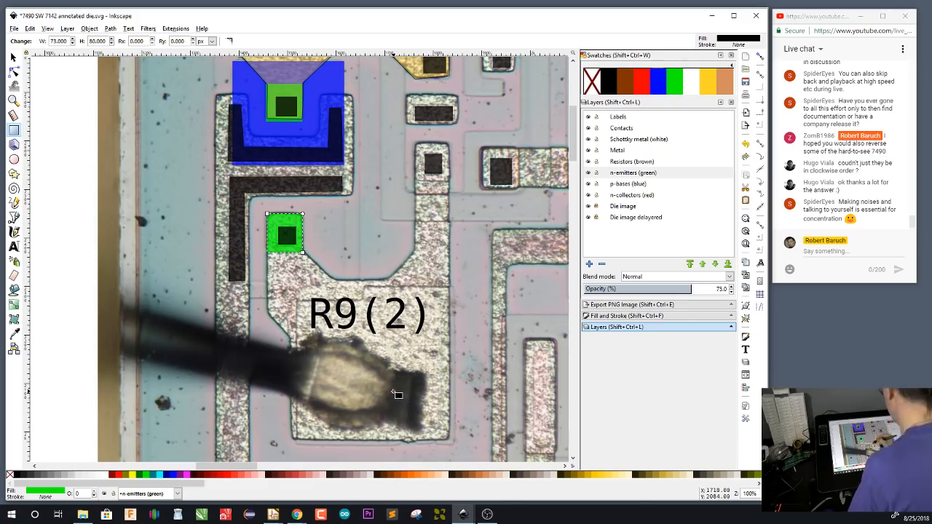
click(641, 185)
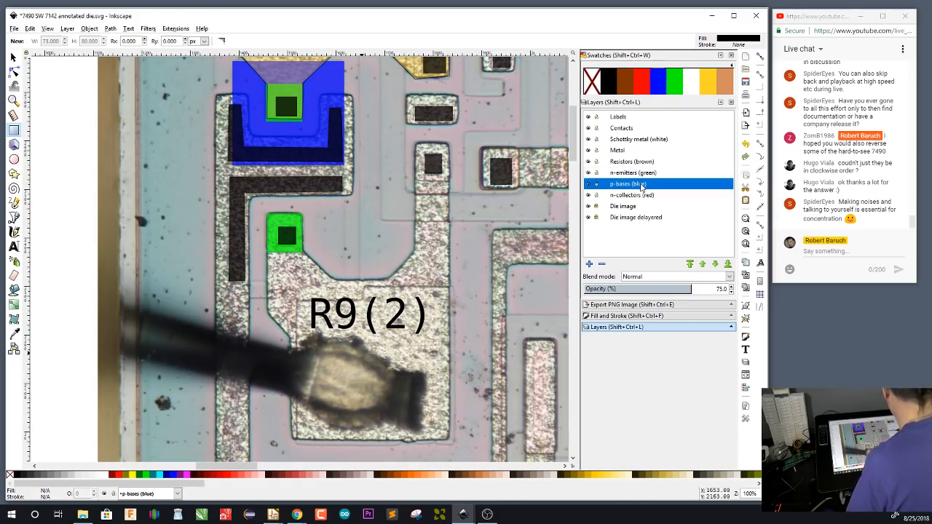
click(343, 175)
drag(344, 174, 231, 302)
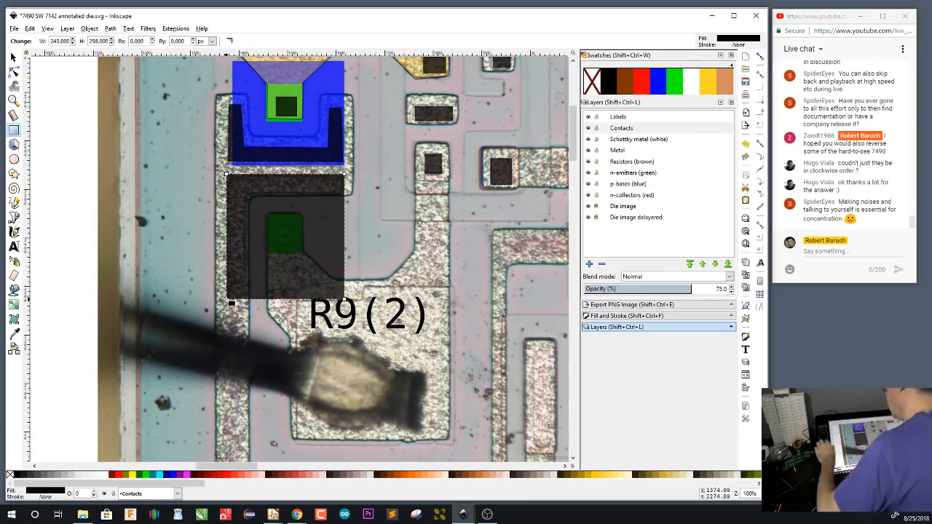
key(Delete)
Draw a blue rectangle about 244 by 258 px on the p-bases layer, enclosing the R9(2) emitter and L-shaped contact, and deselect it
click(643, 185)
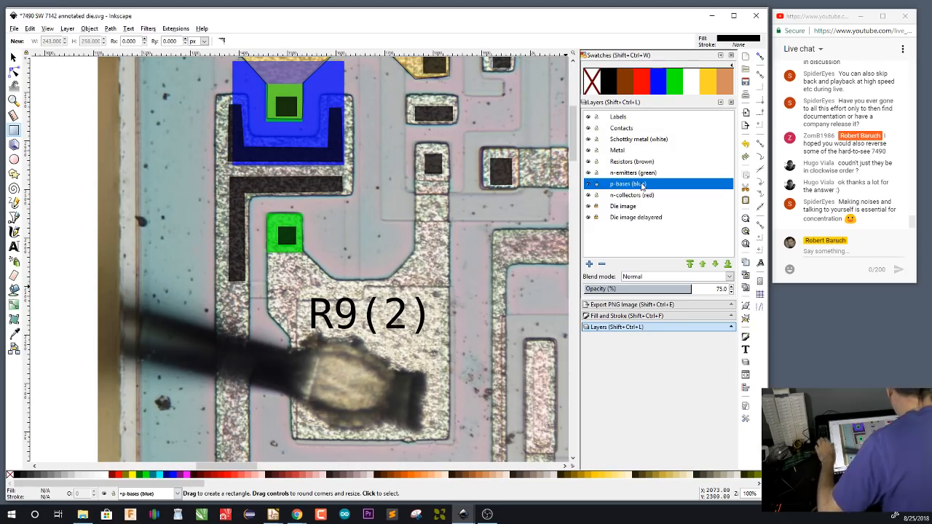
drag(346, 173, 227, 299)
click(660, 91)
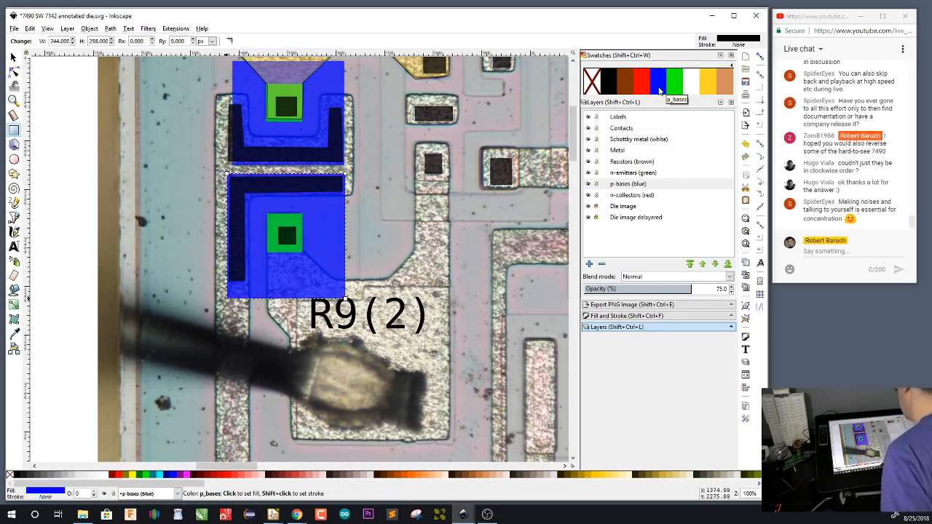
key(s)
click(478, 282)
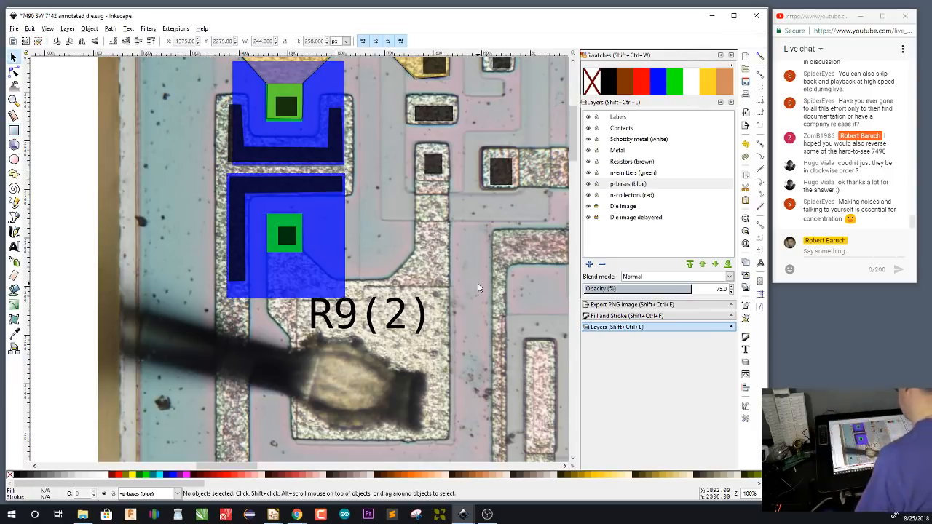
Trace the R9(2) pad and its two upper arms as a closed path on the Metal layer and fill it yellow
drag(481, 261, 398, 320)
drag(453, 249, 426, 269)
click(621, 154)
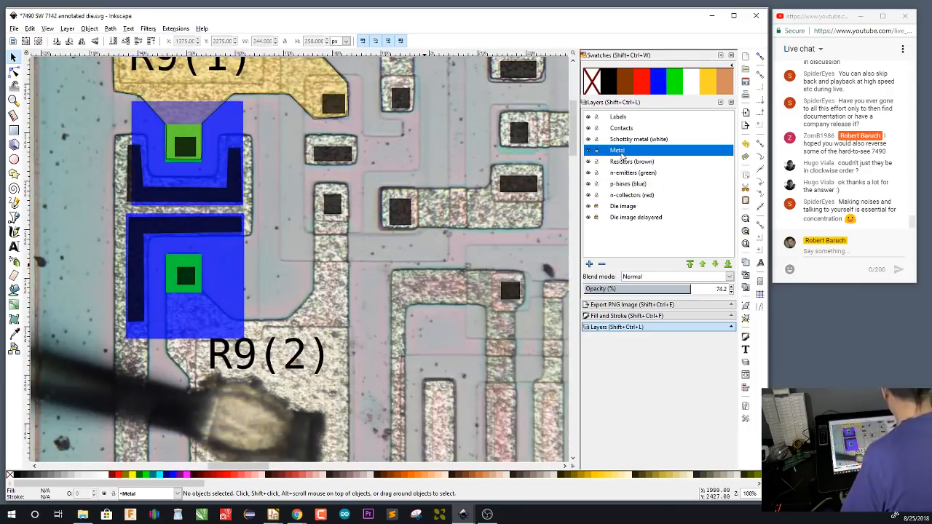
key(b)
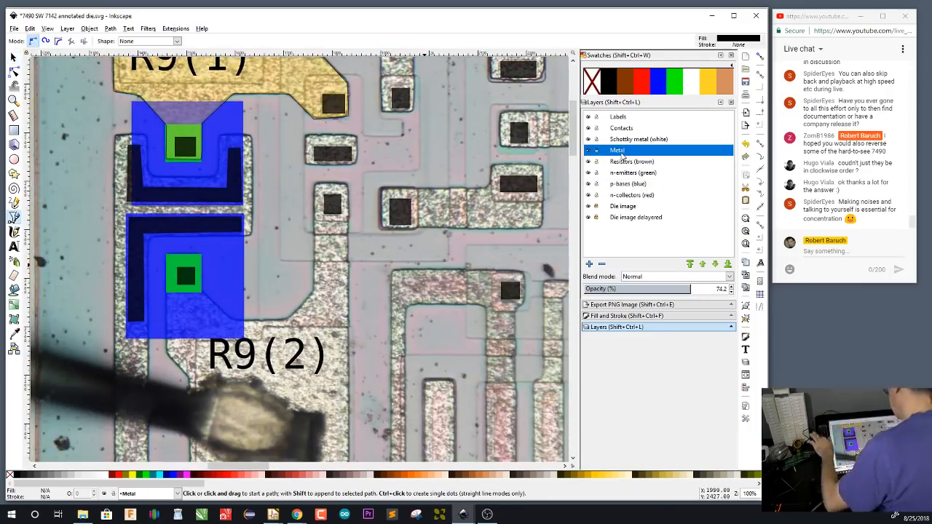
click(351, 188)
scroll(370, 361, down, 4)
click(369, 362)
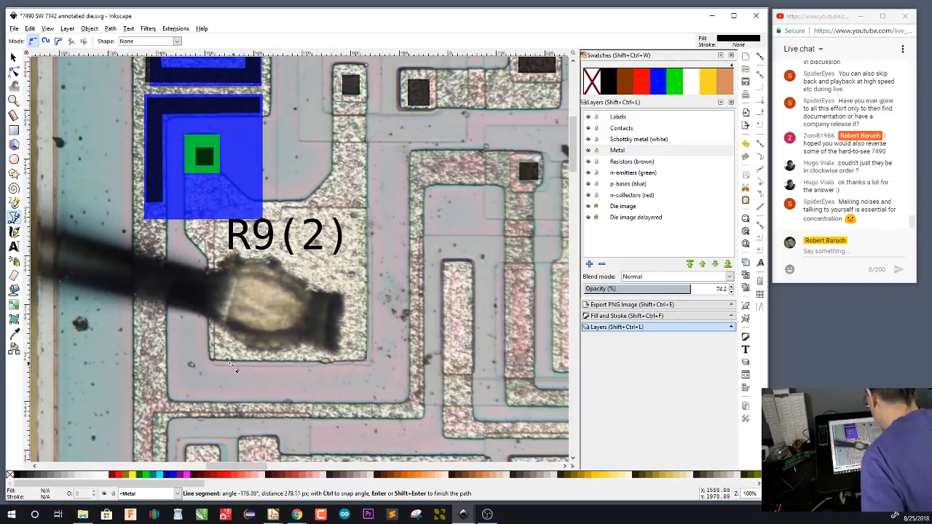
click(214, 361)
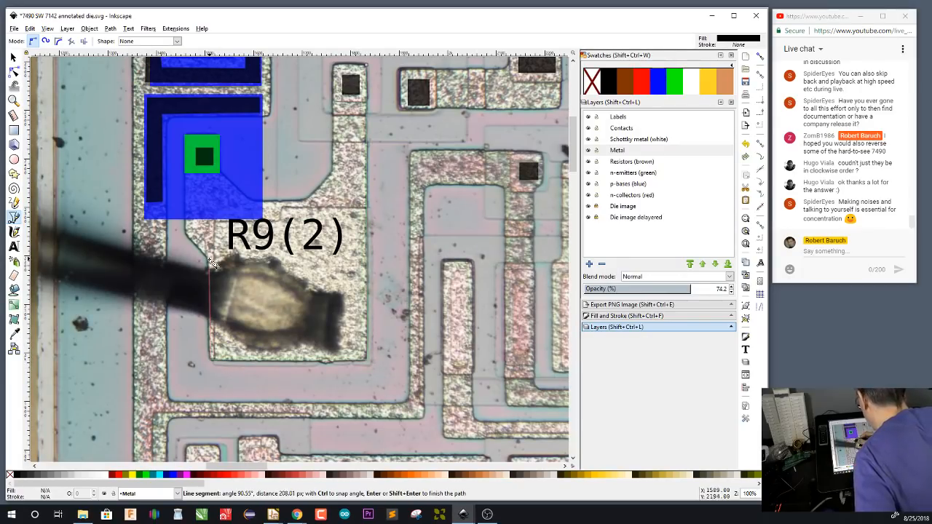
click(210, 265)
click(187, 235)
click(185, 134)
click(221, 134)
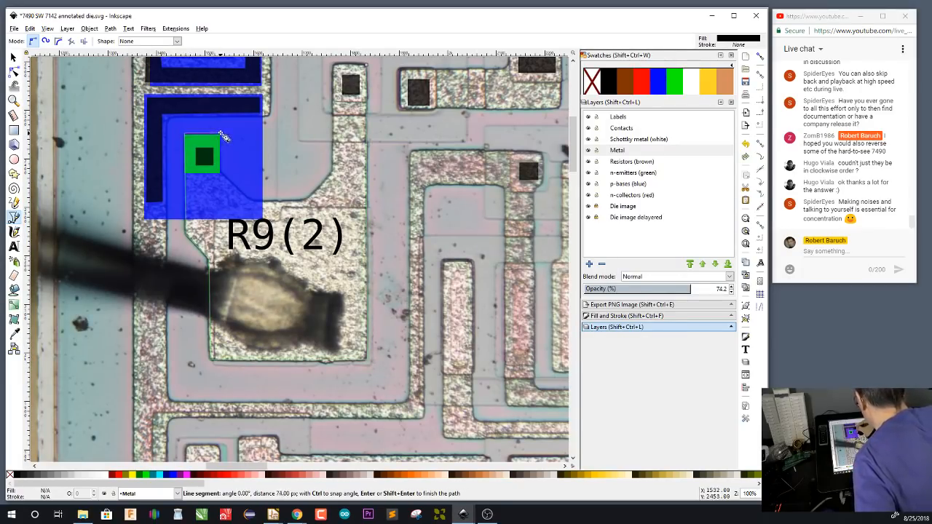
click(221, 172)
click(253, 201)
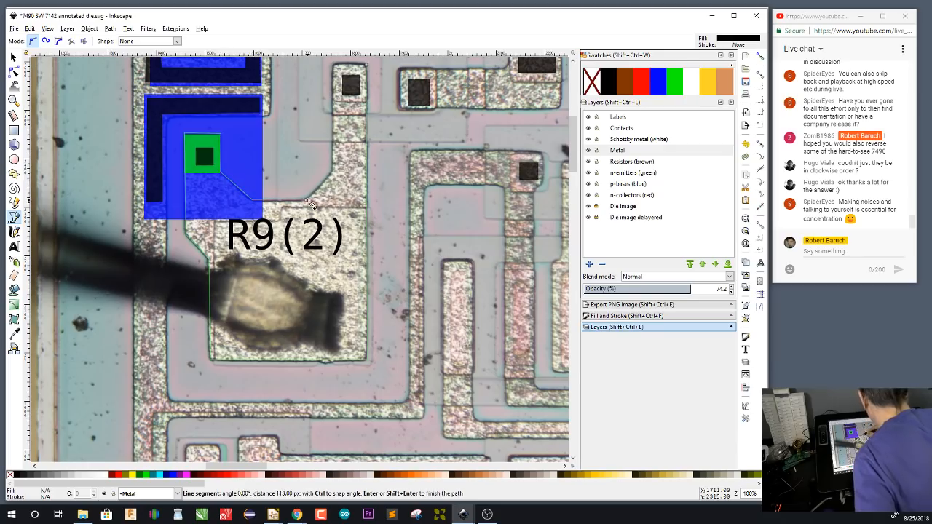
click(306, 200)
click(332, 173)
click(335, 63)
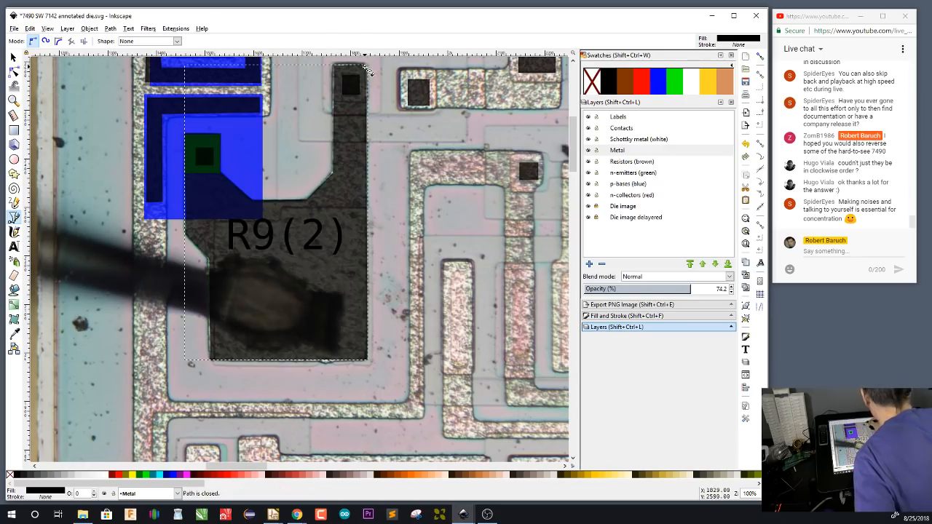
double_click(366, 65)
click(708, 84)
Draw a yellow Metal-layer rectangle about 105 by 62 px around the wide contact between the R9(1) and R9(2) metal arms
scroll(466, 268, up, 6)
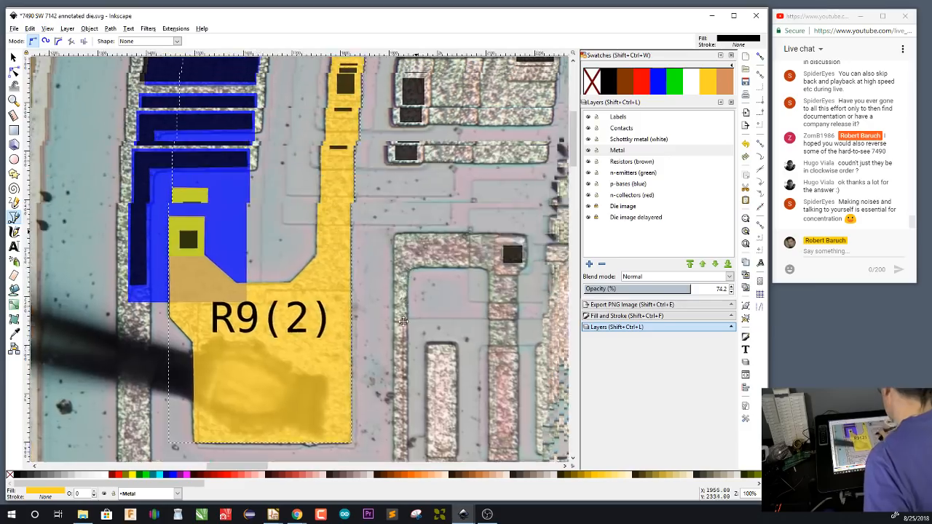
scroll(397, 378, up, 2)
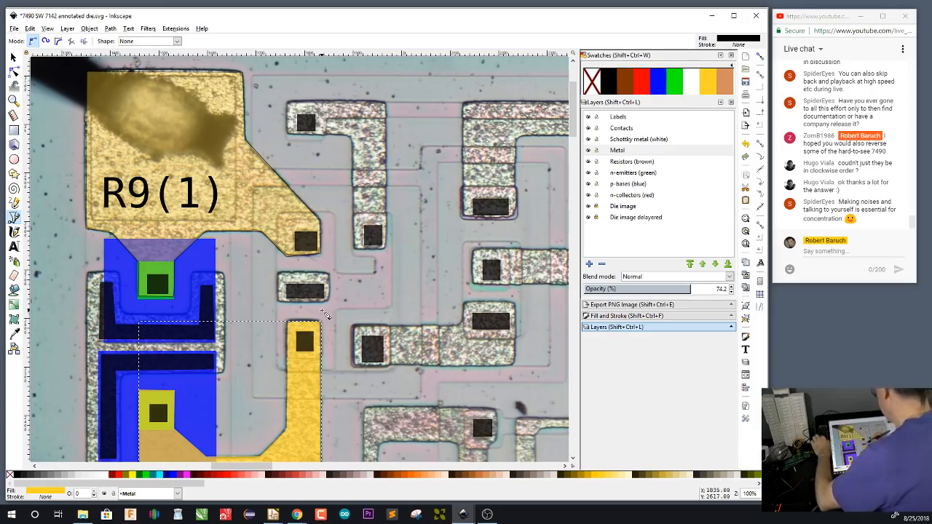
key(r)
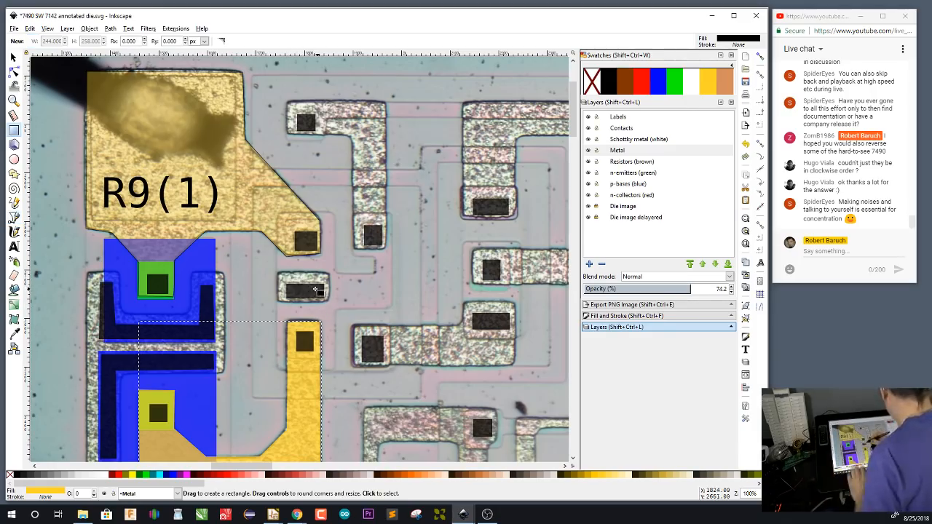
drag(277, 274, 330, 302)
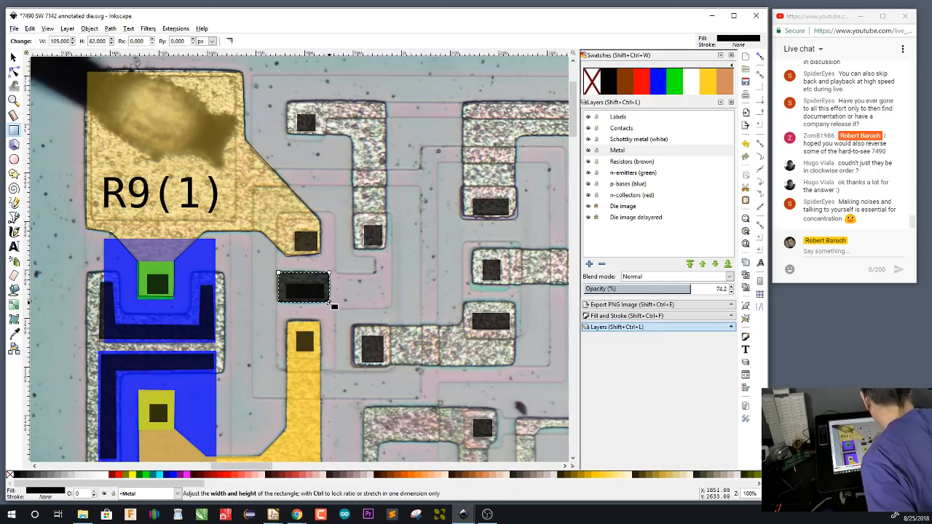
click(708, 82)
Set the Pen tool's own style for new objects from the existing R9(1) metal path, with its yellow fill and black stroke
drag(434, 323, 398, 347)
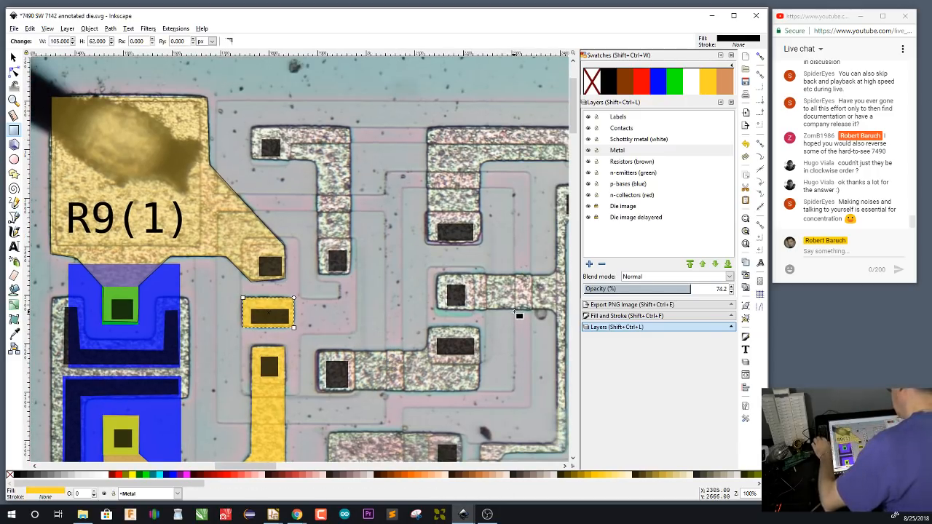
key(s)
click(268, 246)
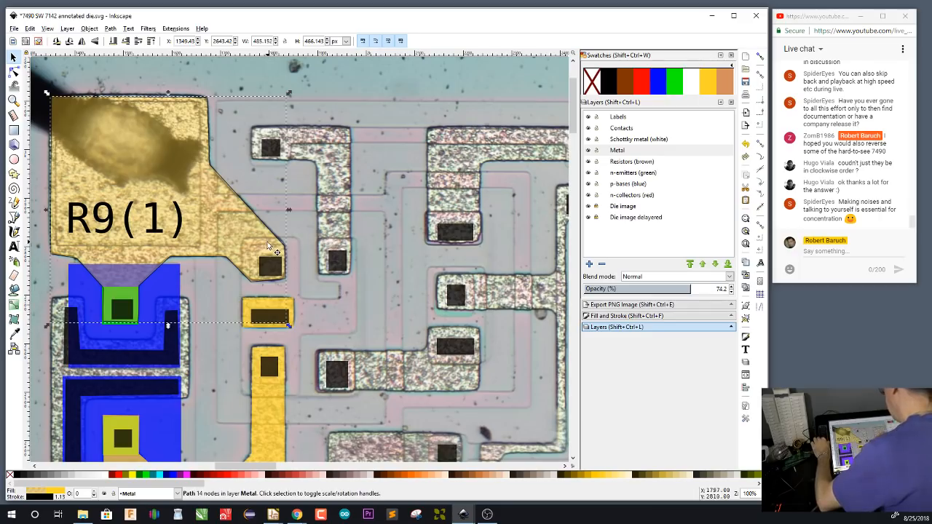
key(b)
click(739, 44)
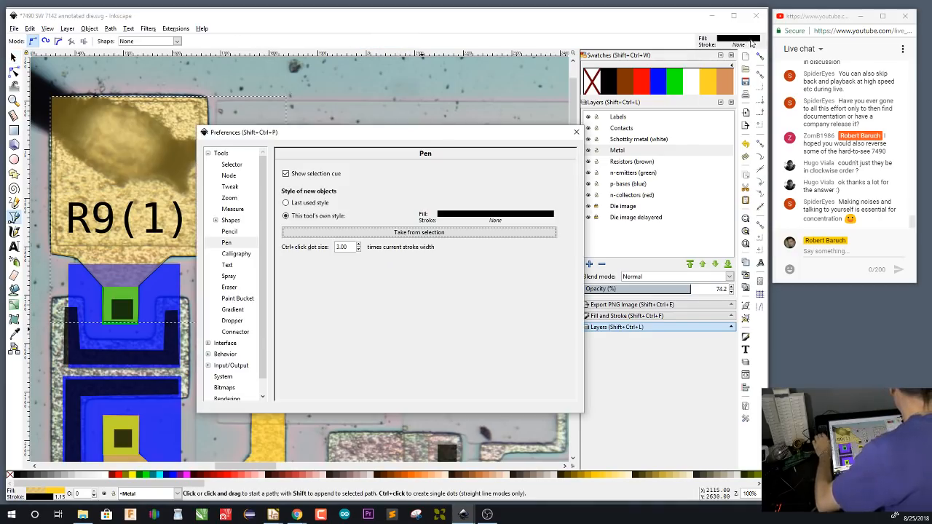
click(520, 232)
click(580, 133)
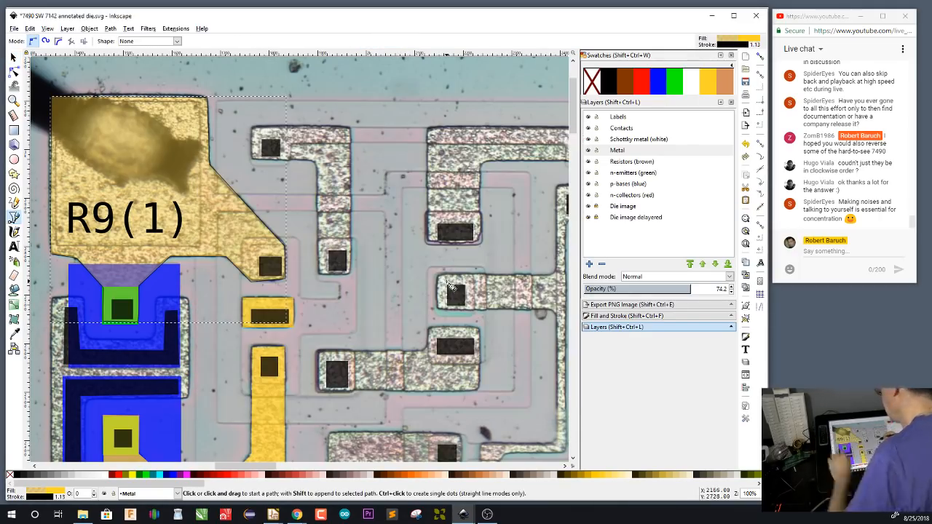
Trace the L-shaped metal strip just to the right of the R9(1) pad as a closed path on the Metal layer
click(252, 129)
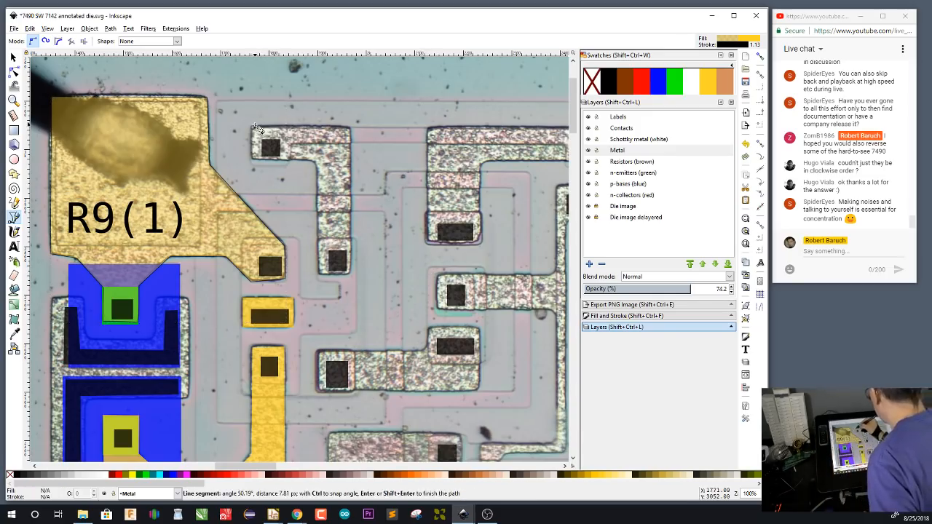
click(350, 129)
click(350, 274)
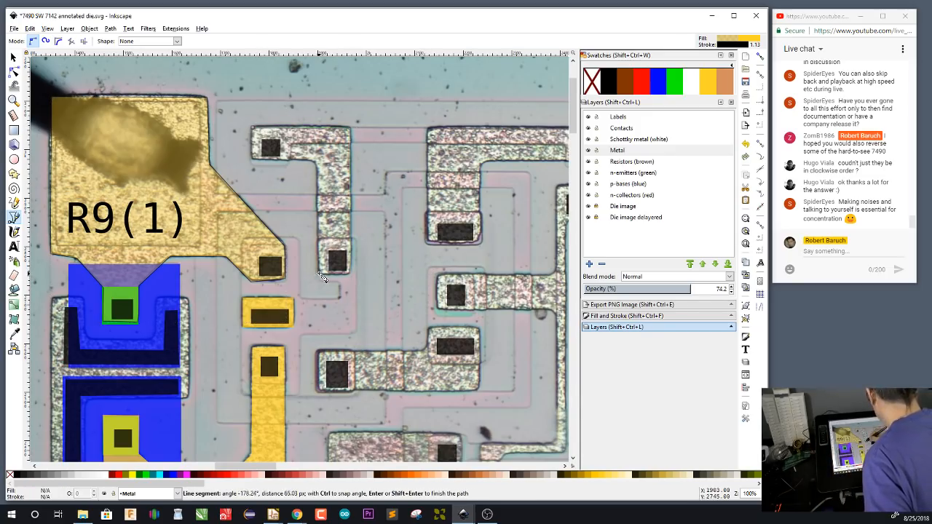
click(319, 274)
click(319, 164)
click(252, 164)
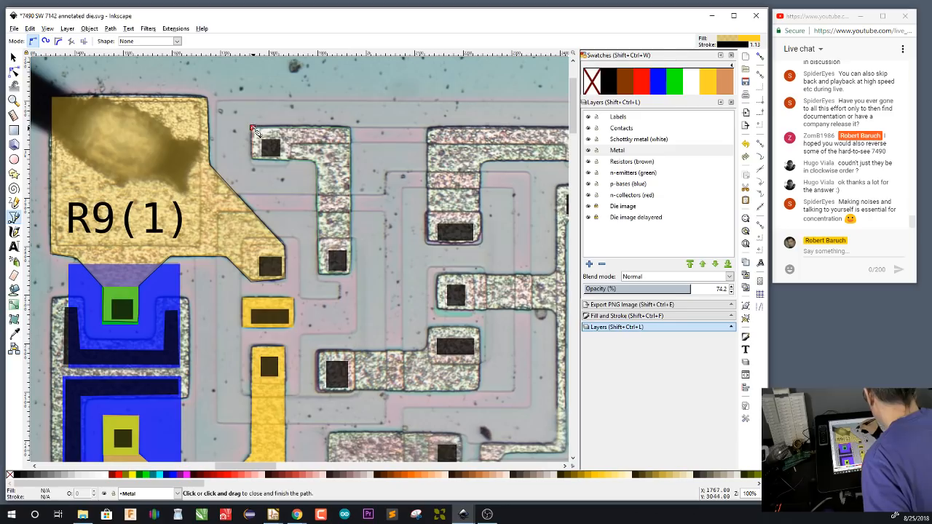
click(252, 129)
Trace the stepped metal strip beside the R9(2) arm, enclosing its square and wide contacts, as a closed Metal-layer path
click(318, 352)
click(428, 352)
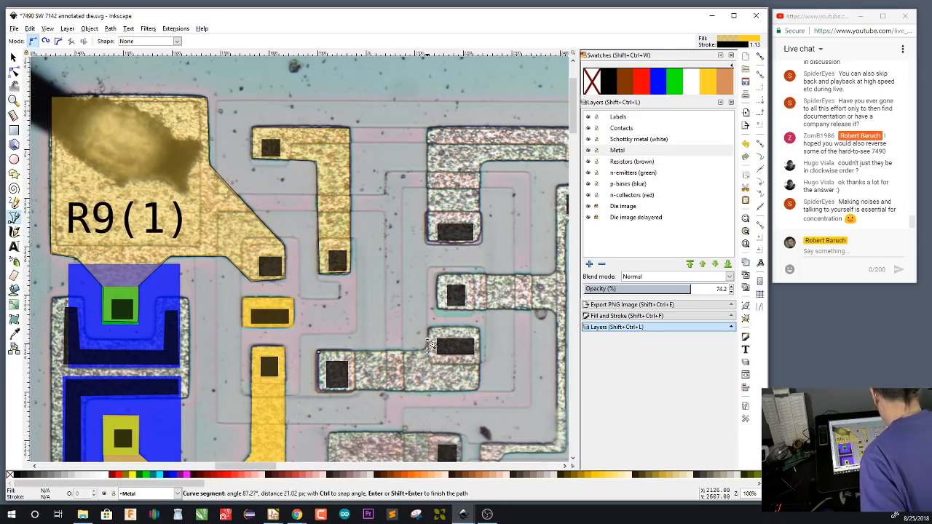
click(428, 328)
click(479, 327)
click(479, 391)
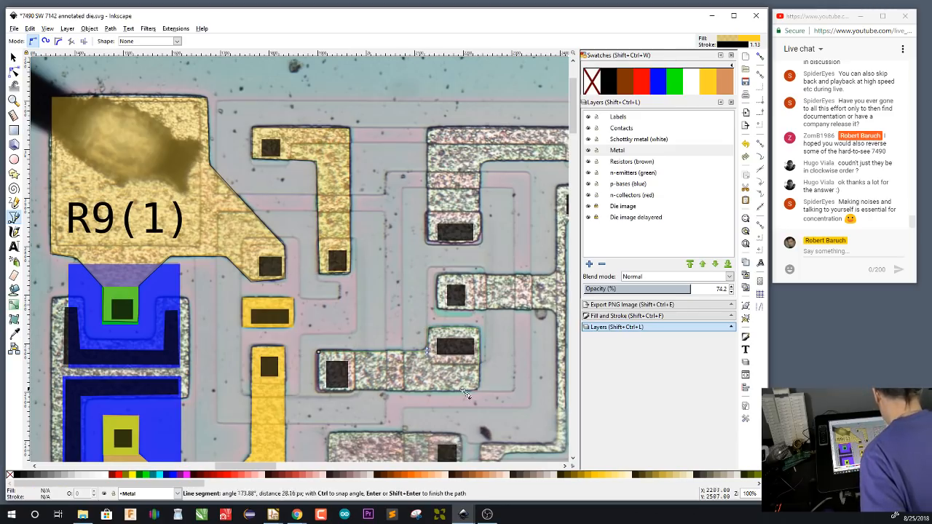
click(318, 391)
click(318, 352)
Trace the upper metal strip that turns from the wide contact toward the square contact at its far end as a closed Metal-layer path
drag(459, 415, 316, 439)
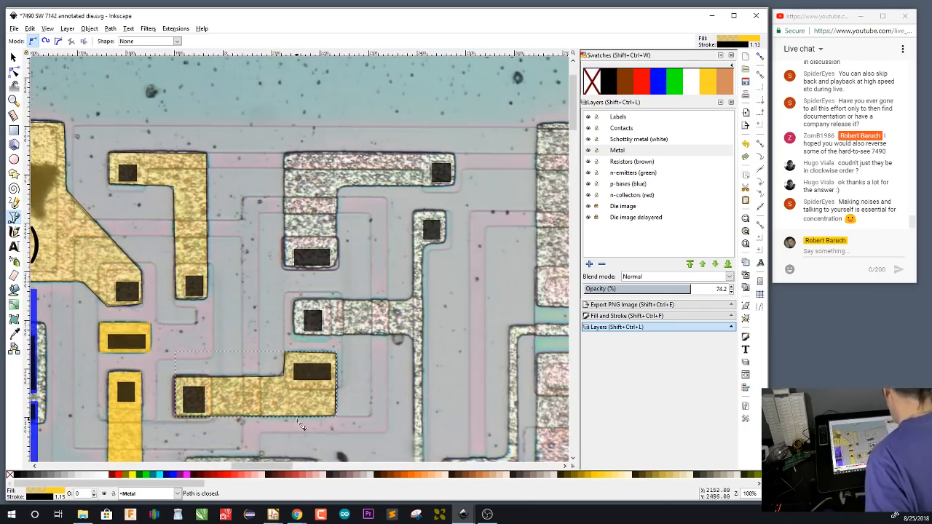
click(337, 268)
click(338, 186)
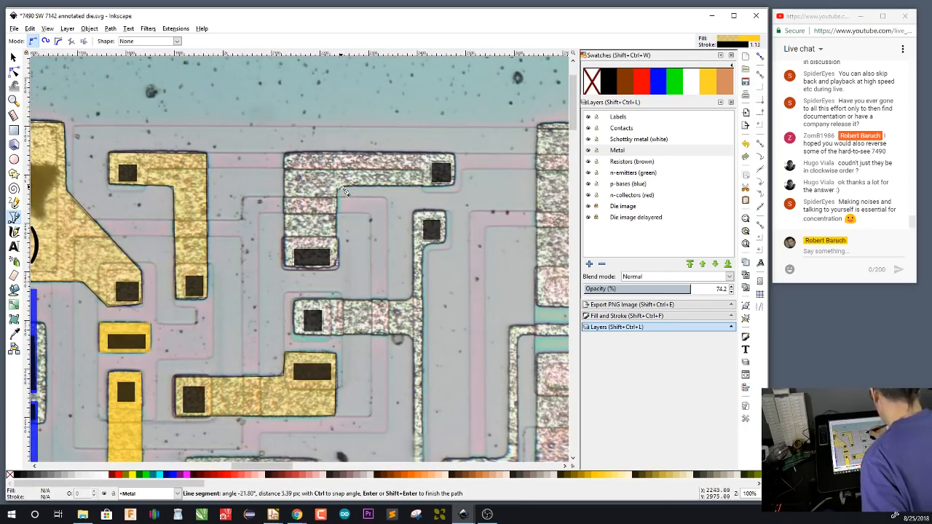
click(453, 185)
click(454, 155)
click(284, 155)
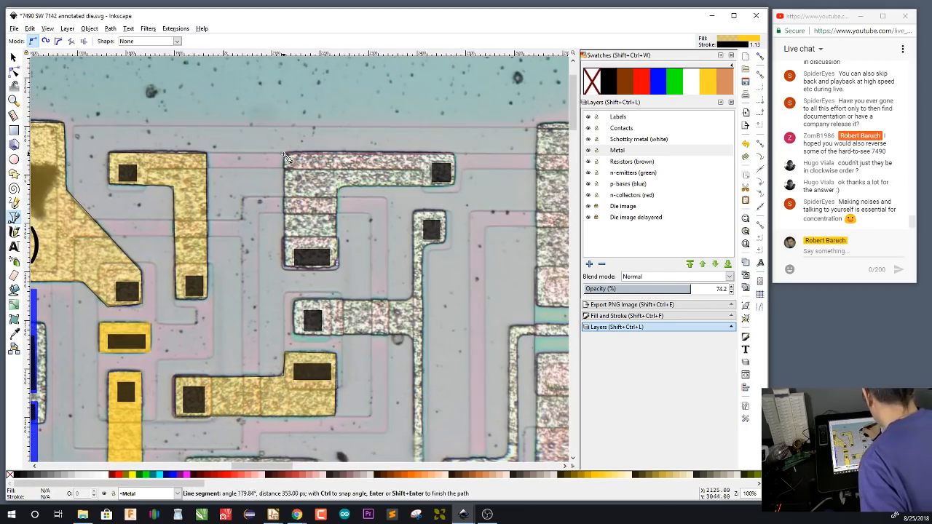
click(285, 268)
click(340, 268)
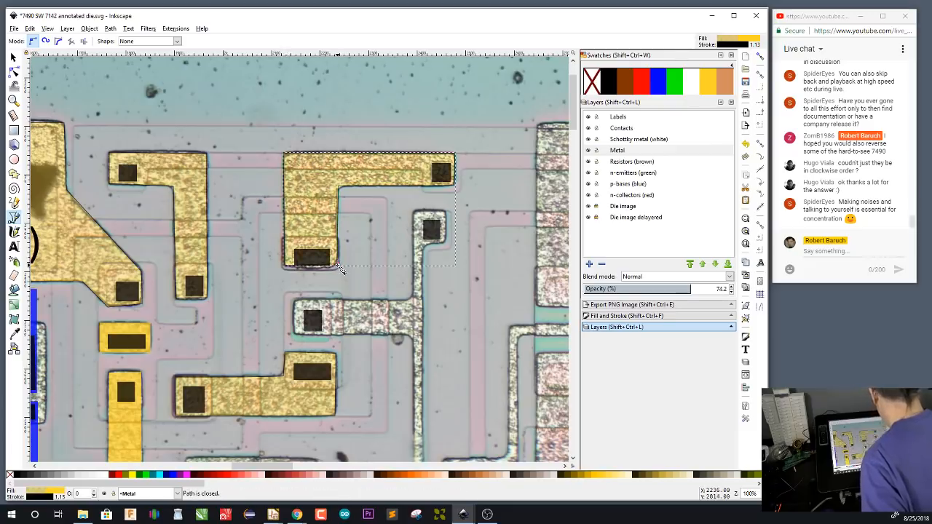
Begin a Metal-layer outline of the thin vertical track, from its side arm around the upper square contact and down to the lower bend
scroll(437, 204, down, 10)
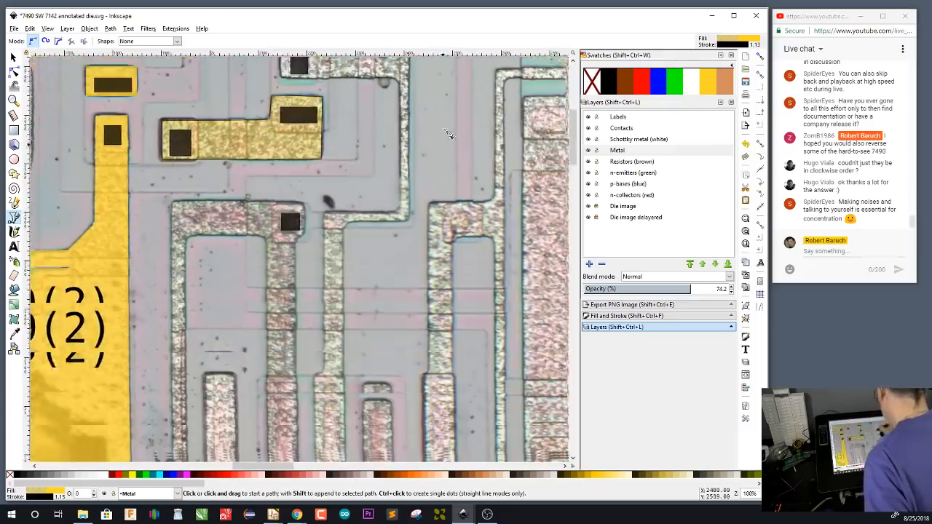
scroll(447, 134, up, 7)
click(279, 265)
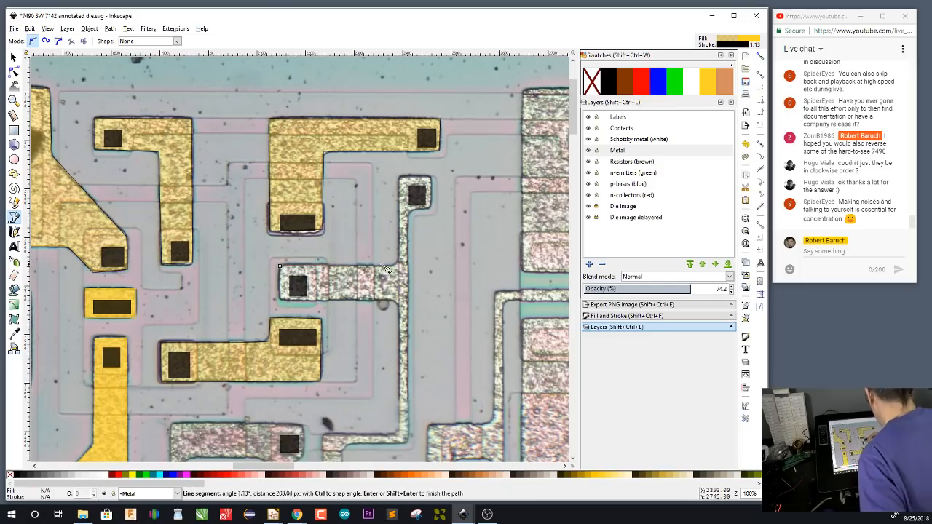
click(399, 264)
click(399, 176)
click(431, 177)
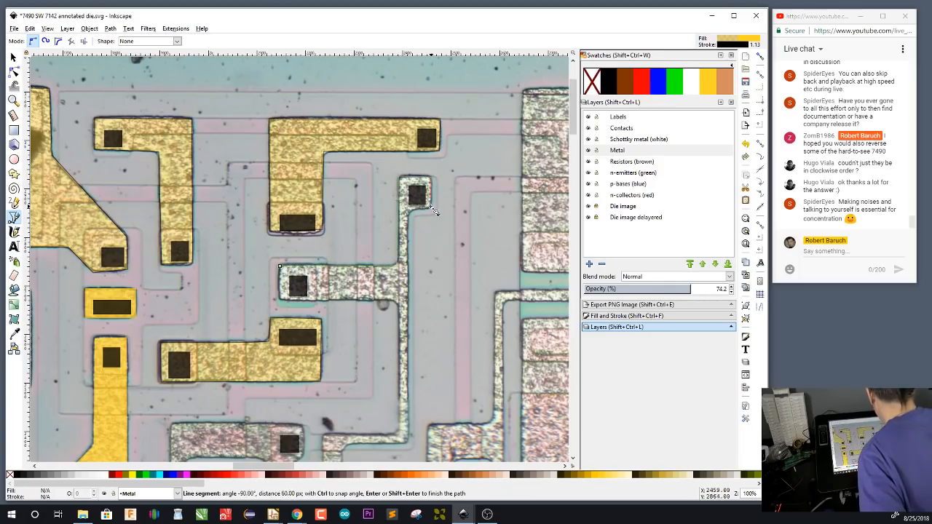
click(432, 209)
click(408, 212)
click(409, 445)
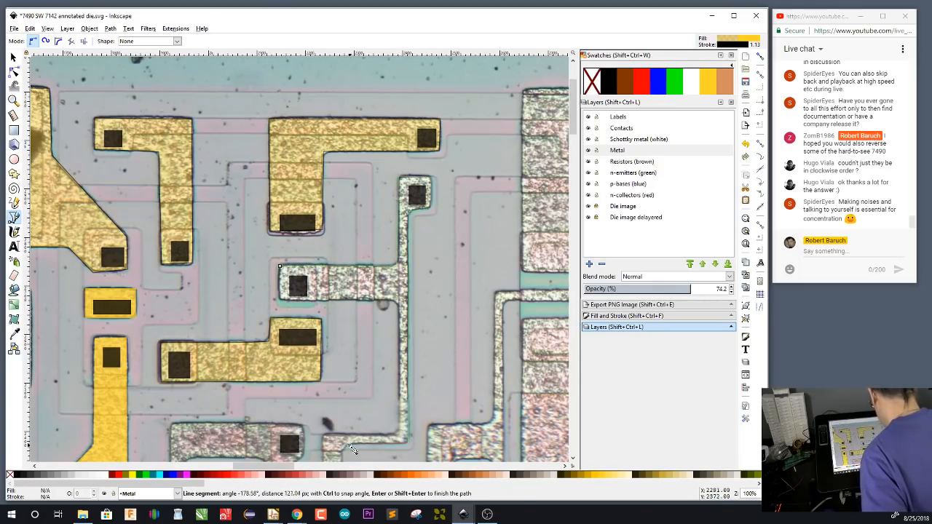
click(349, 445)
click(341, 451)
Continue the thin track's outline around its lower finger and back up to the side arm, and close the path
drag(377, 389, 397, 211)
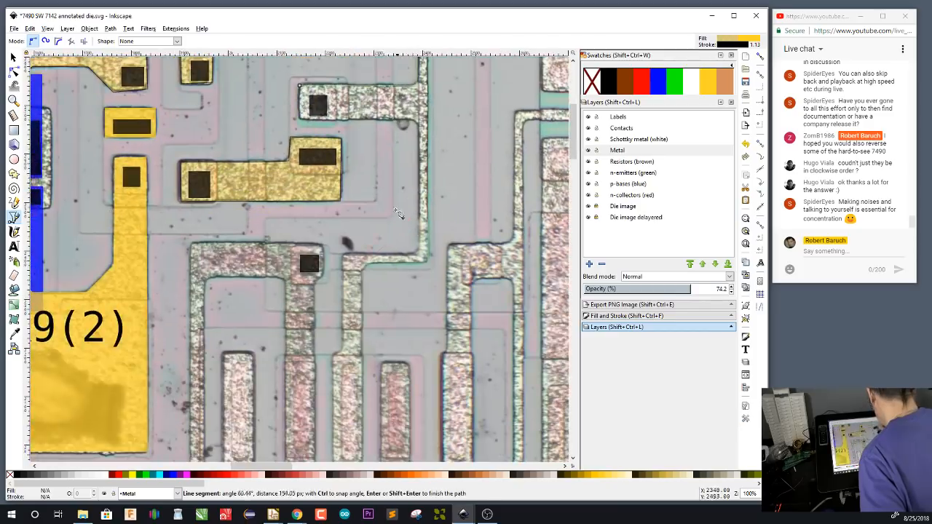
scroll(370, 442, down, 1)
click(363, 432)
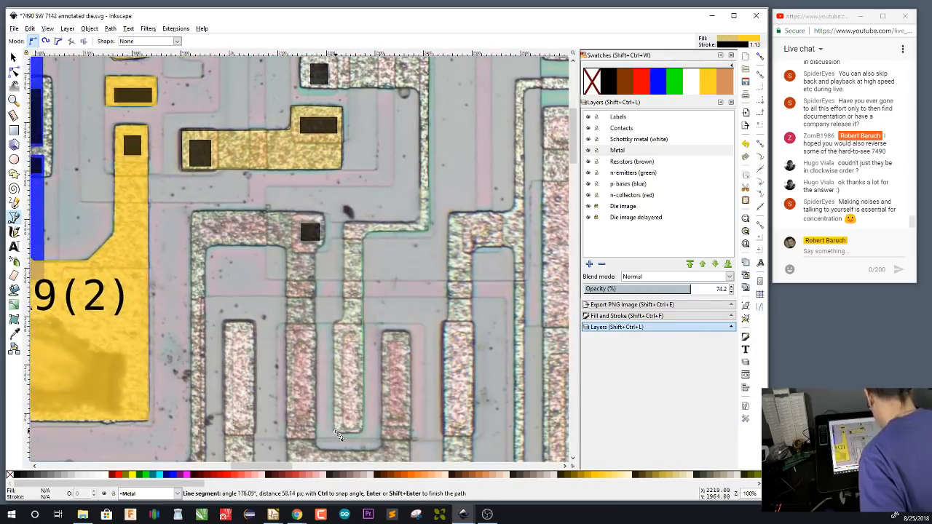
click(335, 431)
click(335, 323)
click(346, 319)
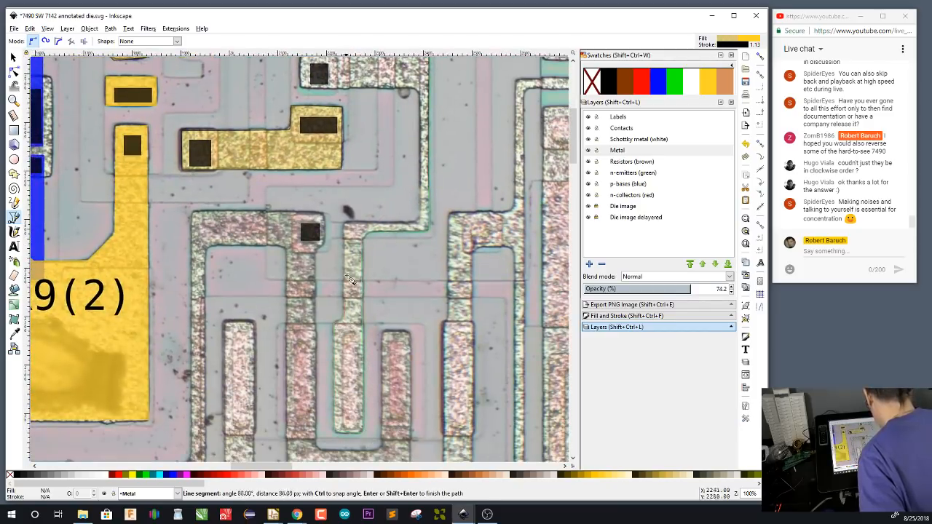
click(350, 226)
click(425, 225)
click(421, 93)
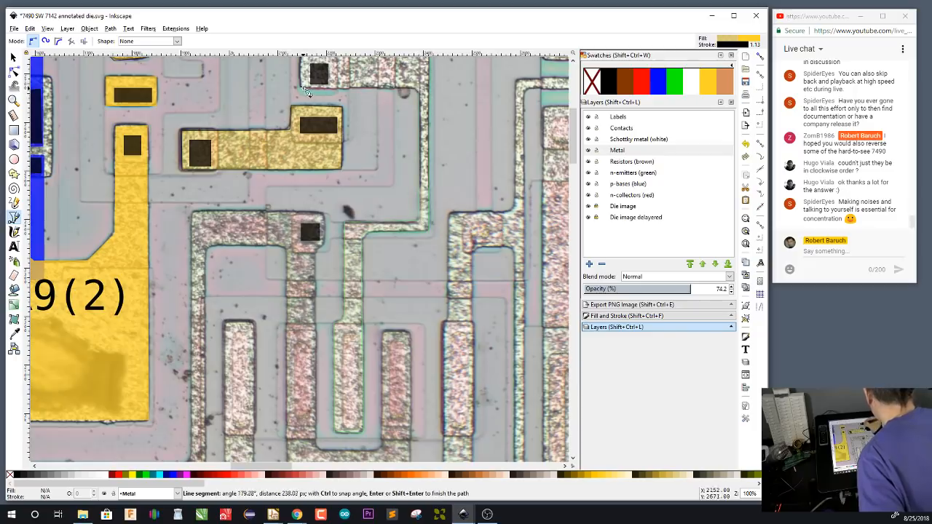
scroll(306, 91, up, 6)
click(302, 248)
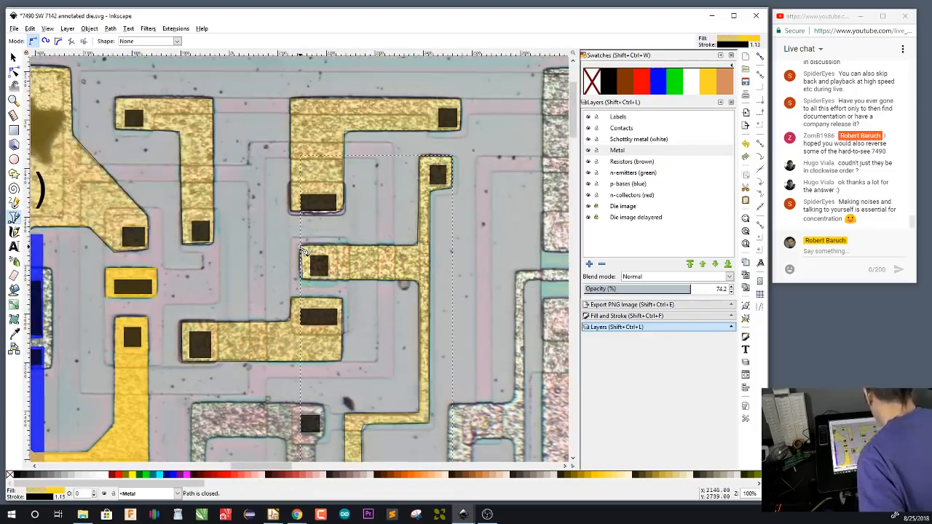
Examine the annotated 5490 TI 7536 die and its Eeschema schematic for comparison, and return to the 7490 SW 7142 drawing in Inkscape
drag(410, 338, 473, 354)
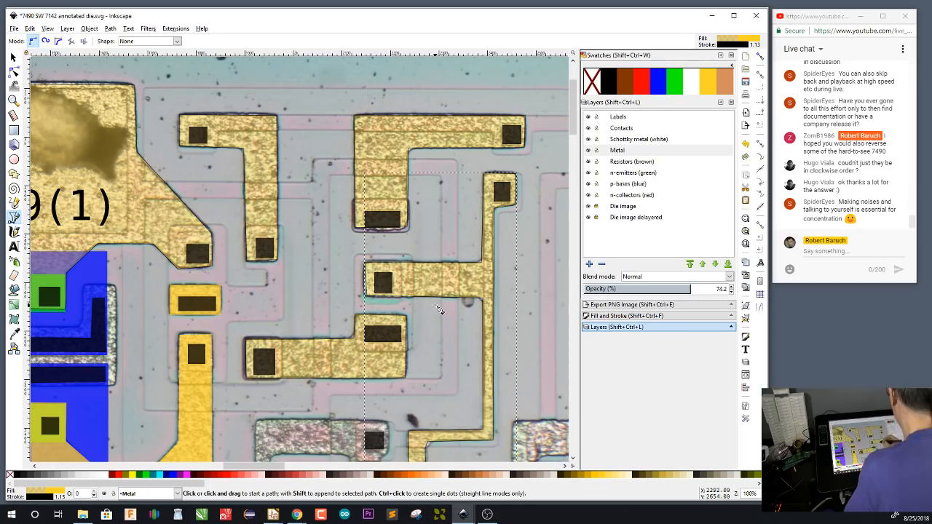
drag(479, 20, 479, 40)
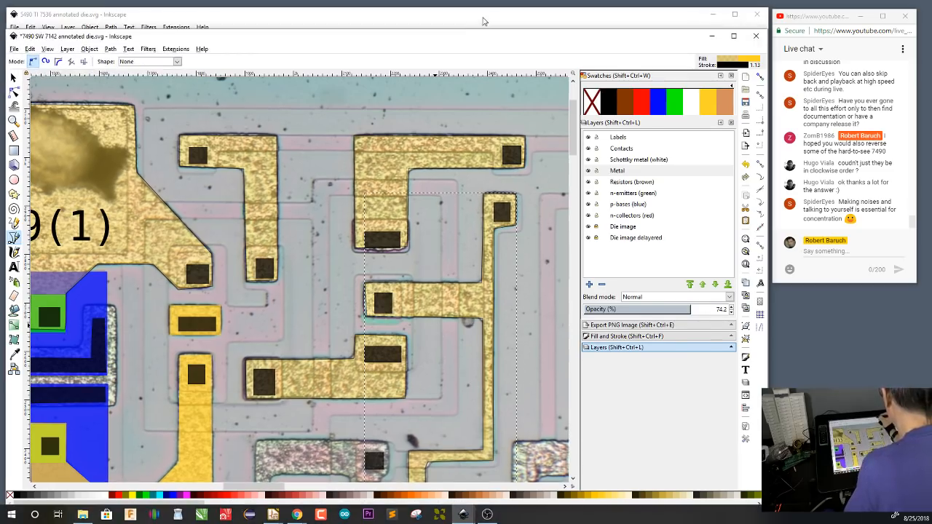
click(487, 18)
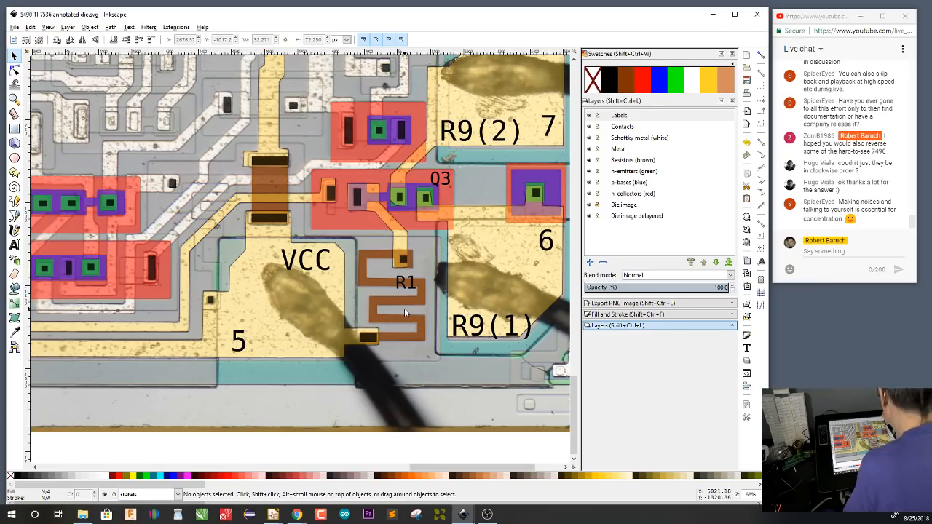
drag(514, 15, 515, 34)
click(517, 25)
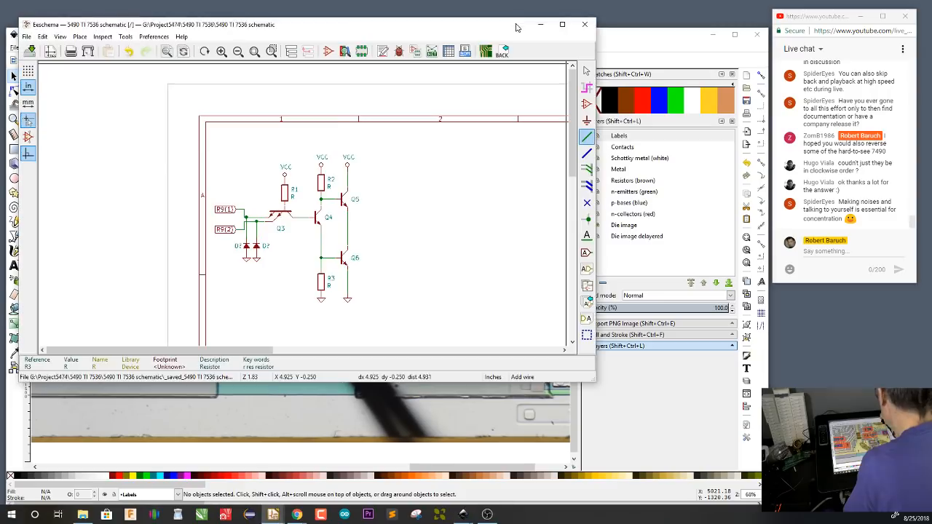
click(463, 515)
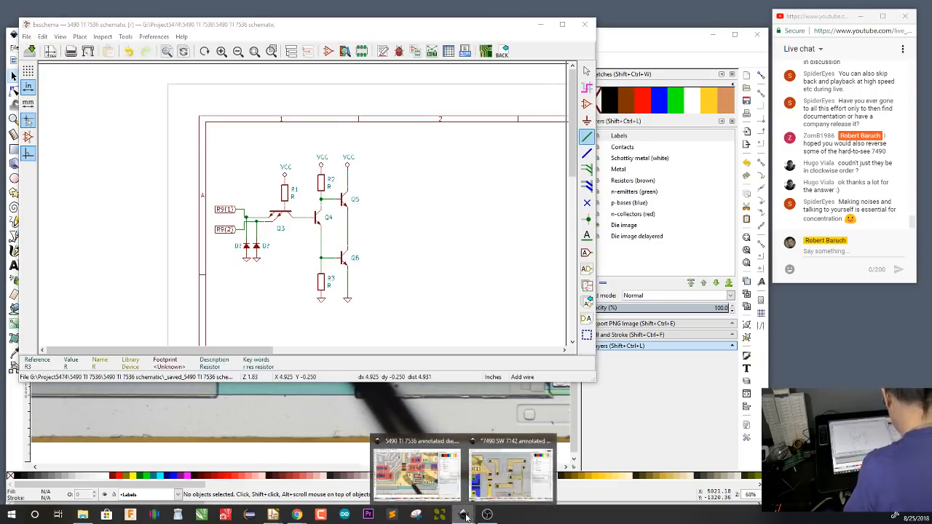
click(509, 478)
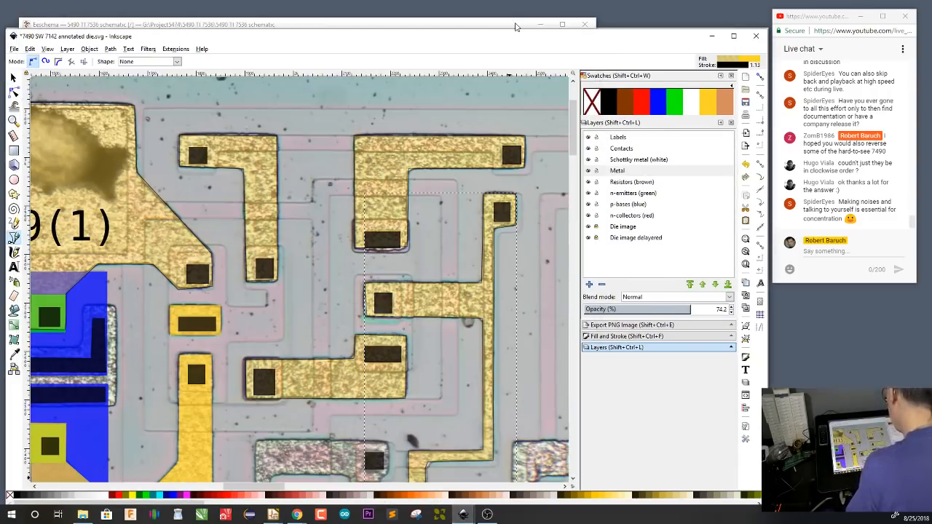
drag(374, 389, 495, 345)
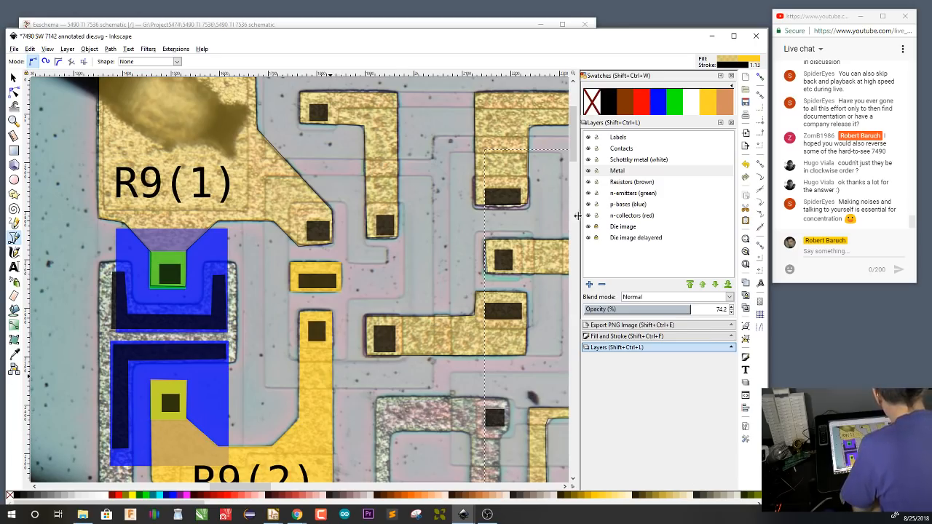
Hide the Metal layer, examine the area around the R9(1) and R9(2) arm contacts, and make the n-emitters (green) layer active
click(588, 170)
scroll(370, 339, up, 2)
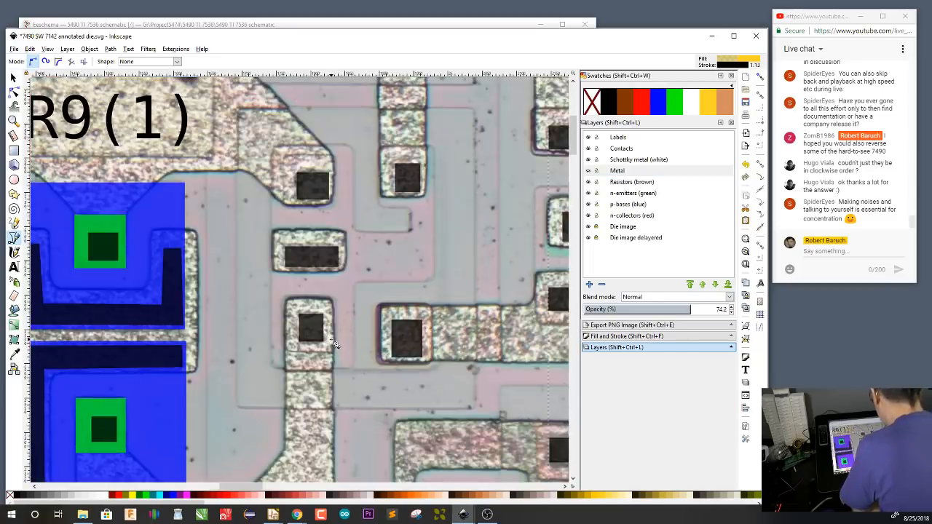
scroll(443, 330, up, 3)
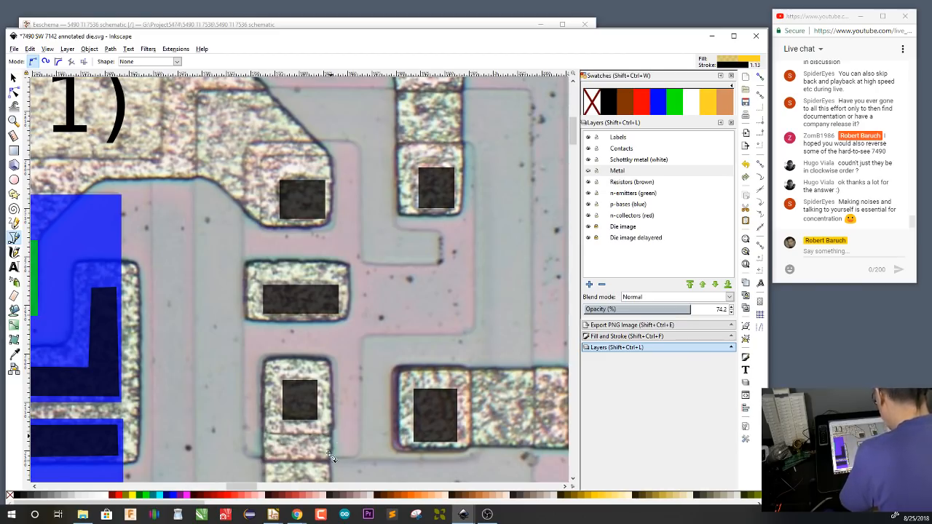
scroll(323, 461, up, 1)
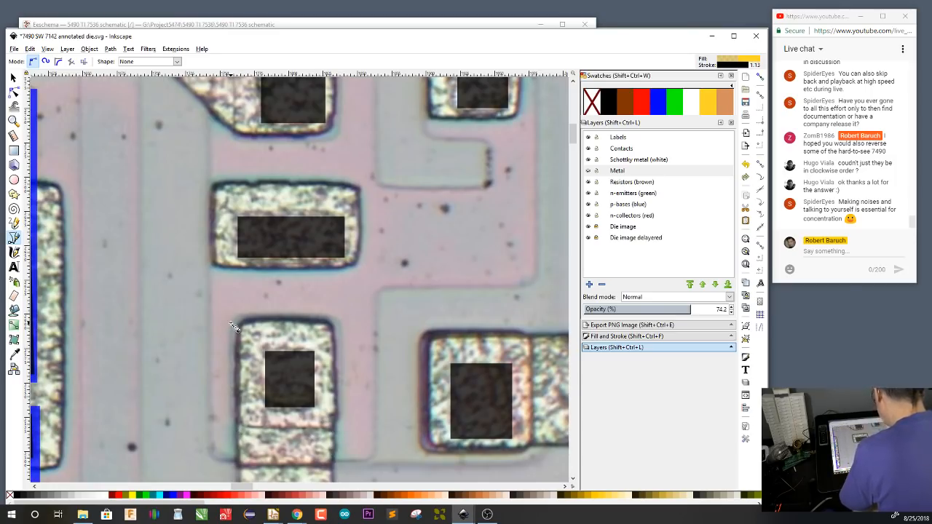
drag(506, 236, 438, 378)
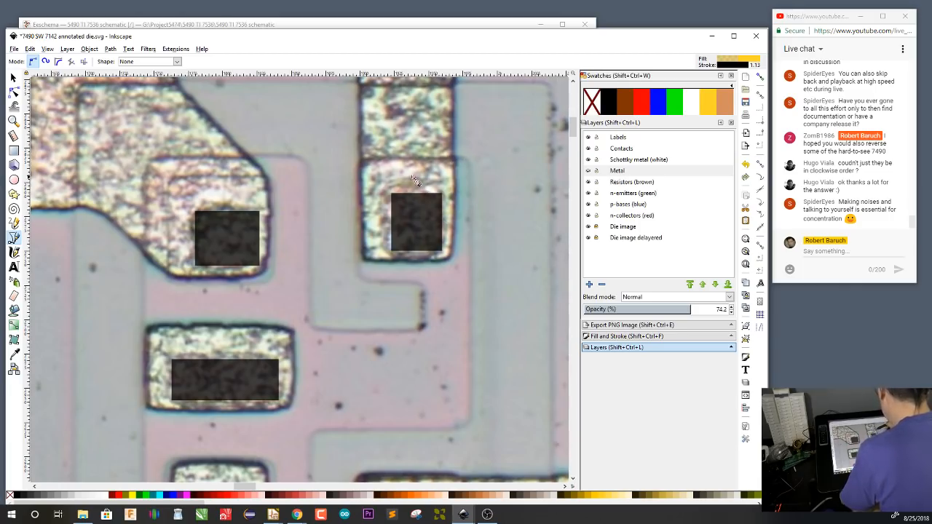
scroll(367, 368, down, 1)
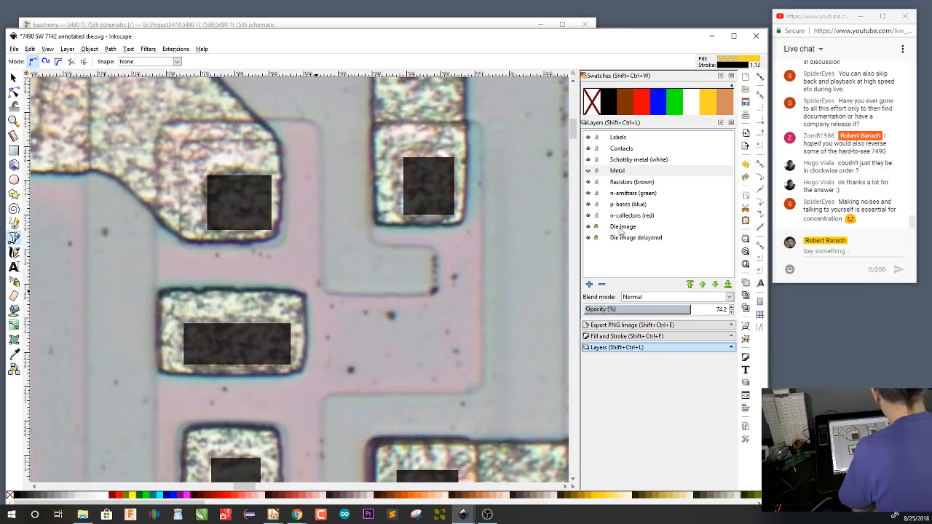
click(639, 195)
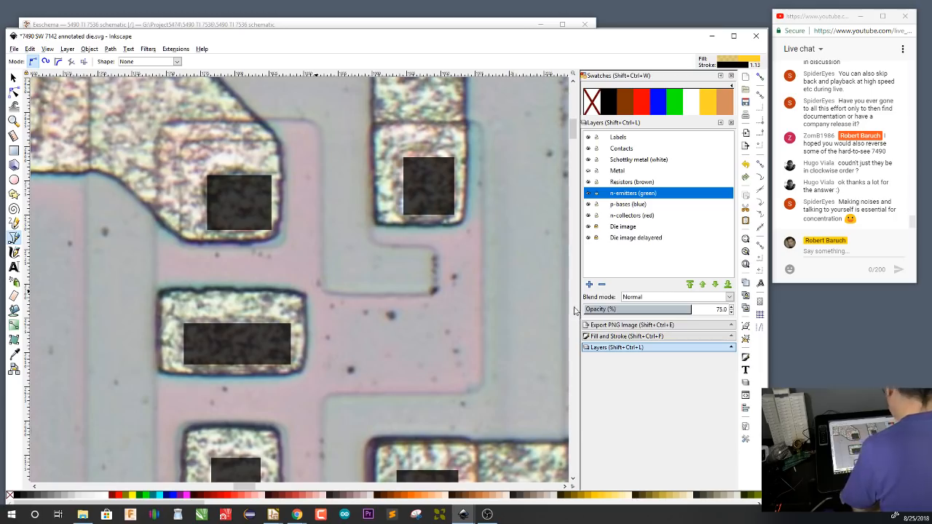
Draw green emitter rectangles around the upper and lower square contacts beside the wide contact, about 75 by 76 px and 80 by 81 px
key(r)
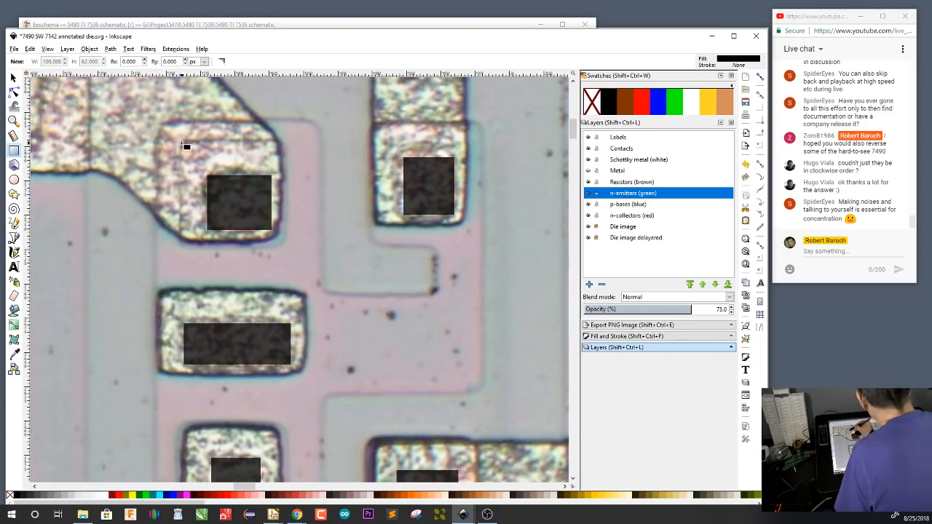
drag(182, 142, 286, 246)
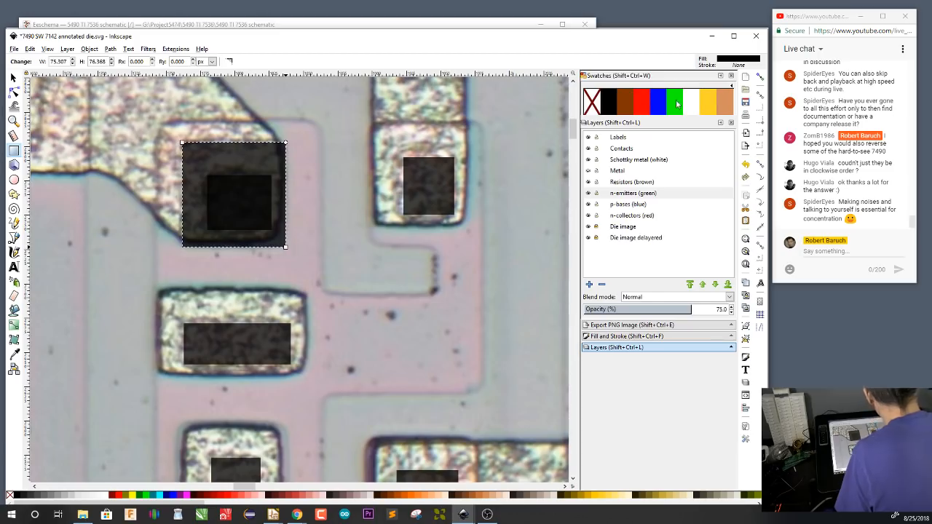
click(677, 104)
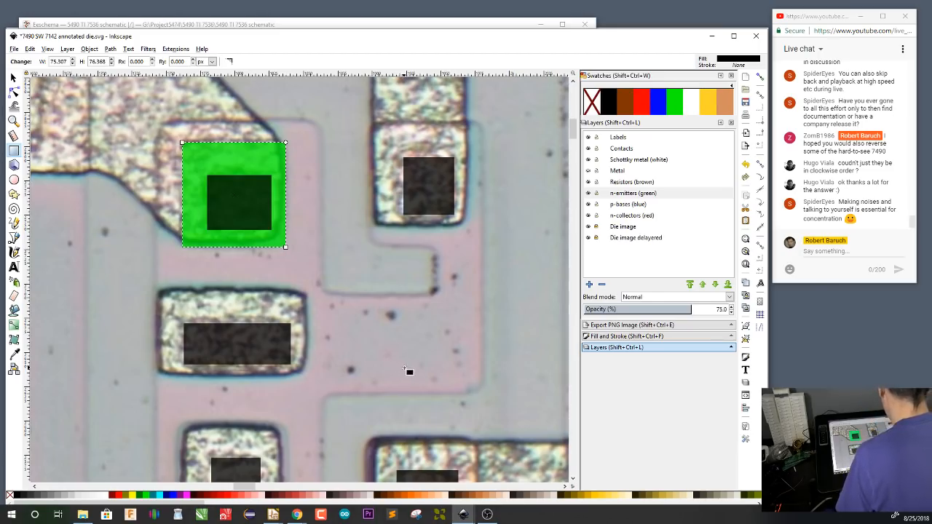
drag(395, 304, 437, 187)
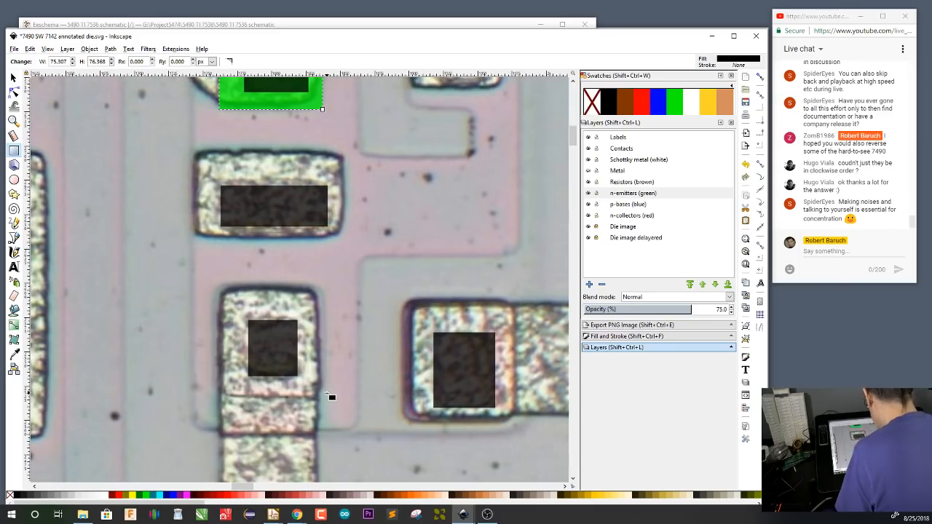
drag(326, 398, 217, 288)
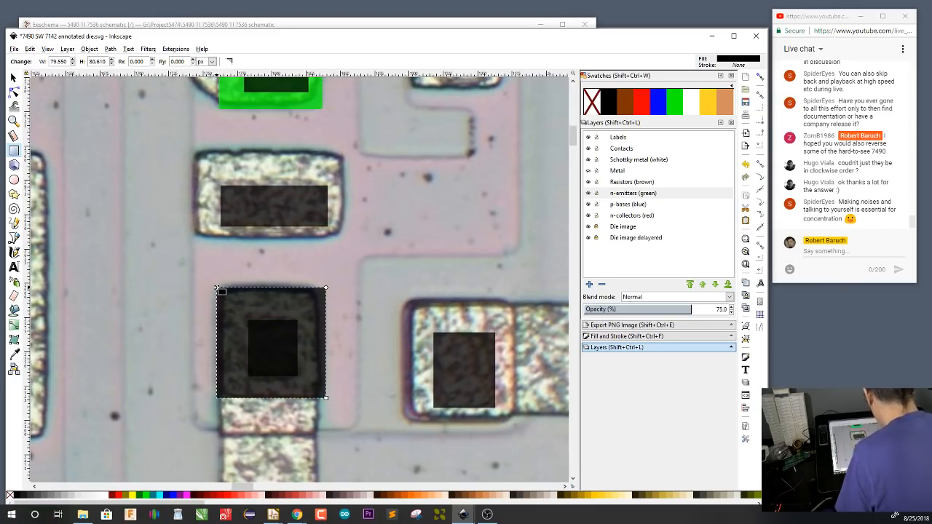
click(681, 109)
Begin a p-bases (blue) outline down from the base region's upper corner, around the inner notch and across above the separate square contact
drag(501, 417, 430, 411)
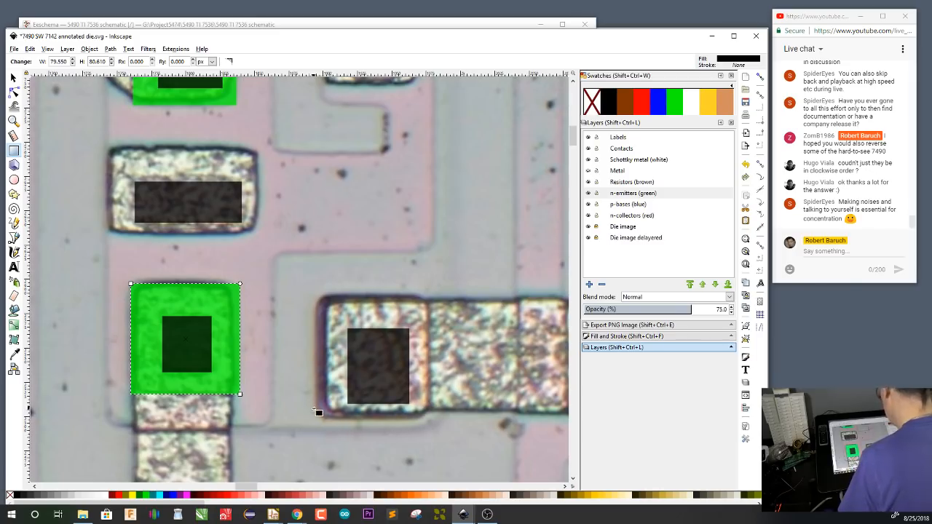
drag(318, 412, 402, 417)
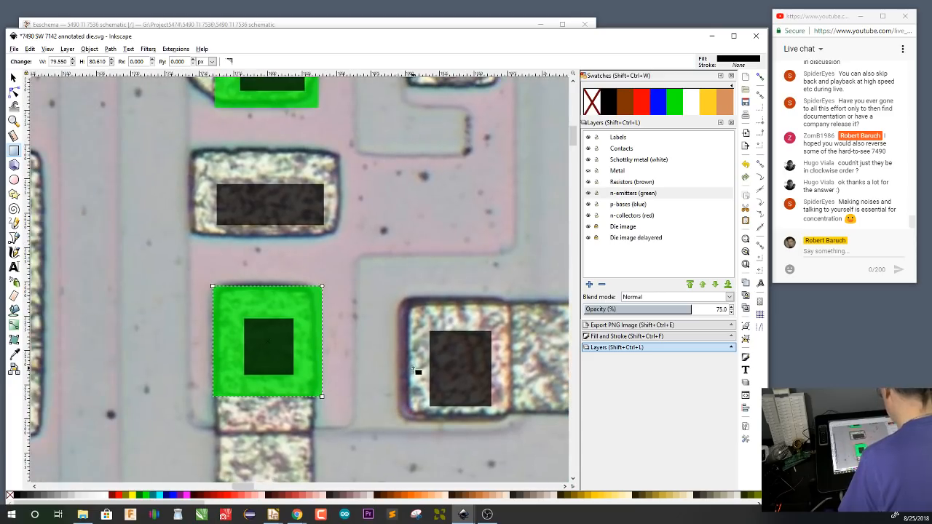
drag(404, 313, 407, 346)
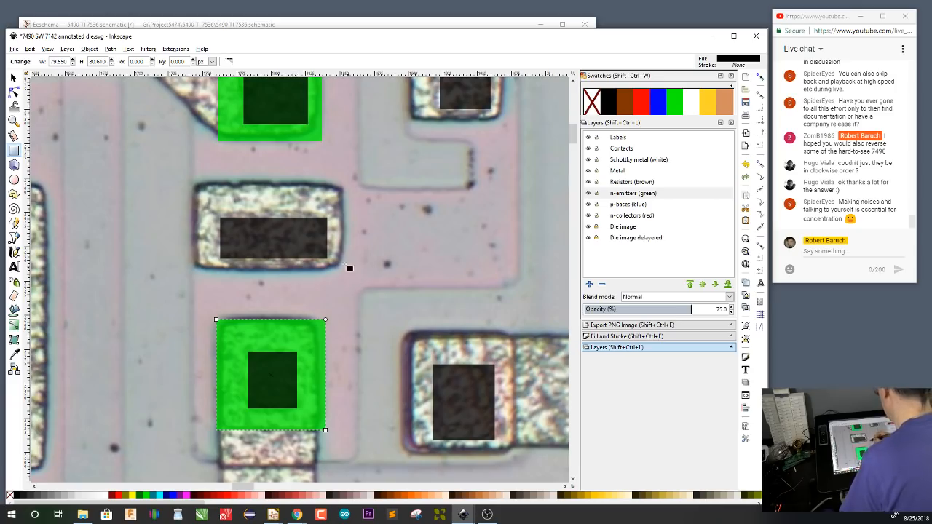
drag(363, 233, 377, 337)
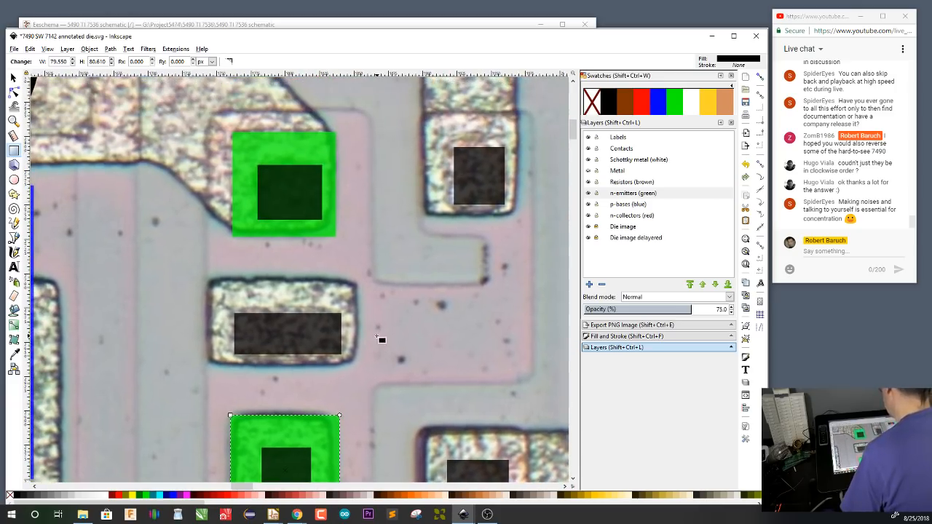
click(631, 205)
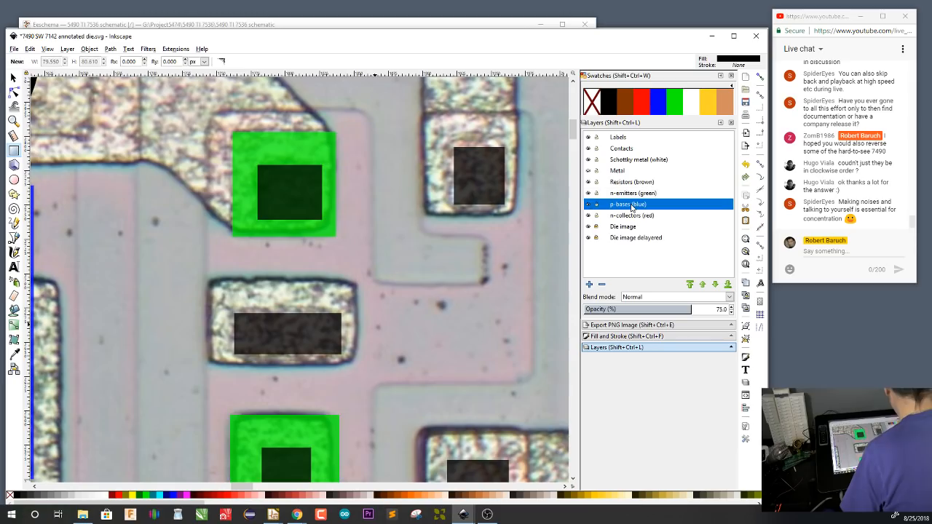
key(b)
click(370, 113)
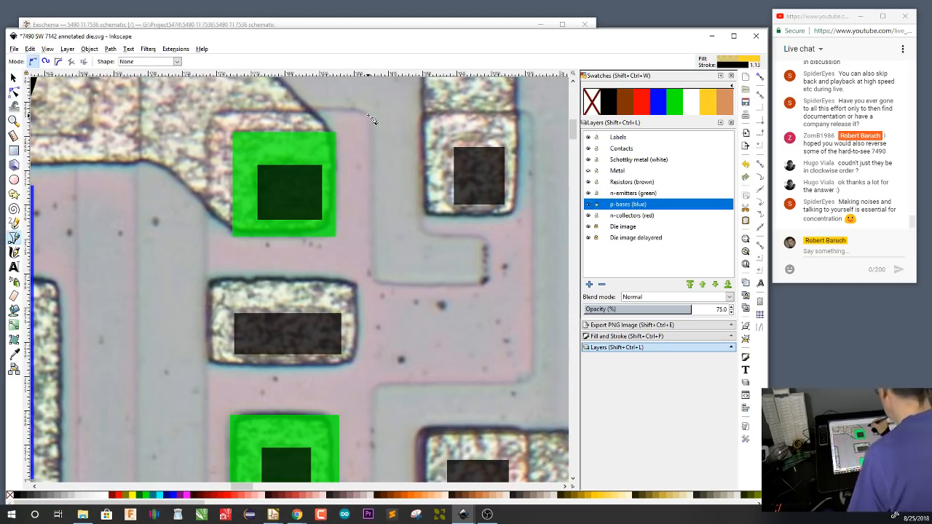
click(373, 279)
click(486, 279)
click(486, 237)
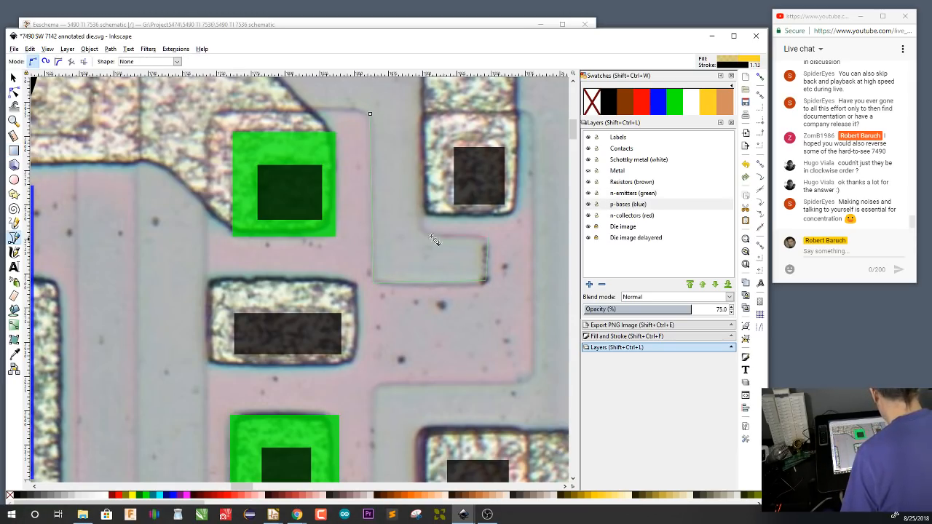
click(421, 235)
click(422, 114)
click(533, 114)
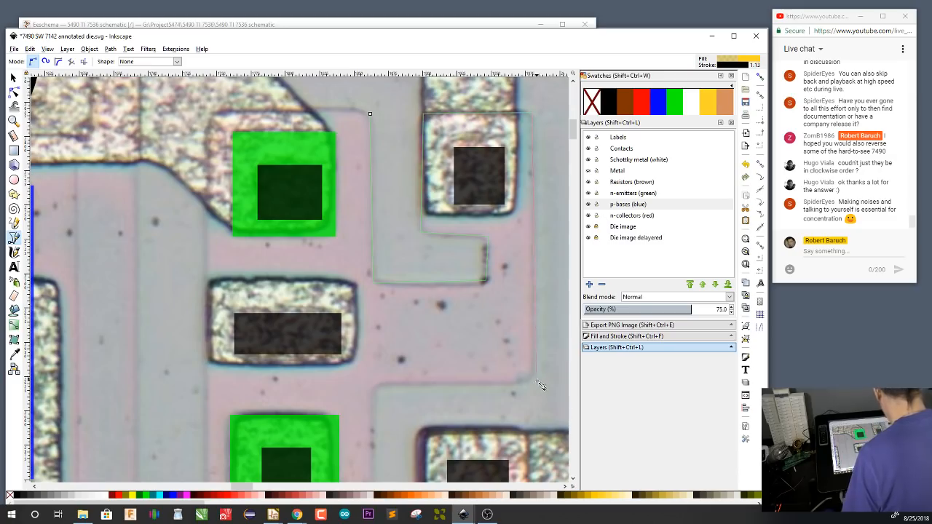
Continue the base outline around the lower emitter and back up to its start, close the path, and fill it blue
scroll(376, 391, down, 5)
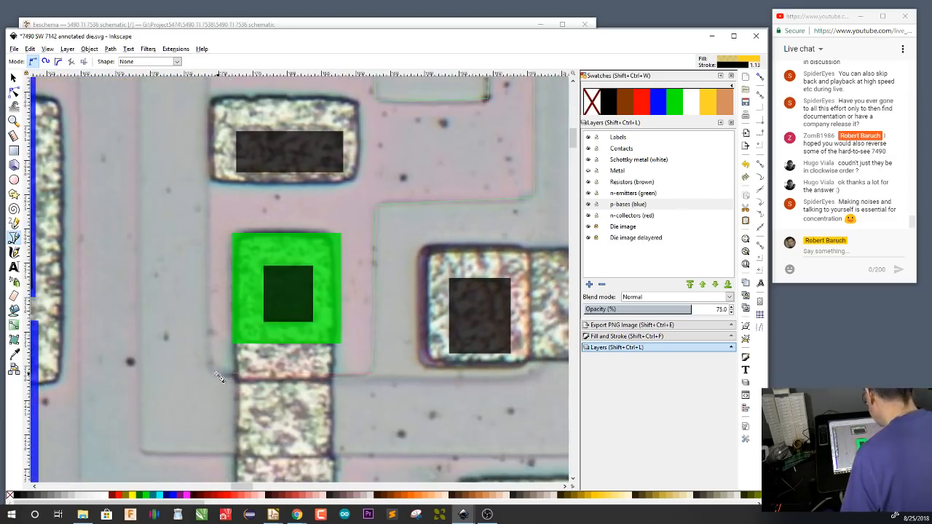
scroll(247, 375, up, 4)
drag(257, 375, 261, 422)
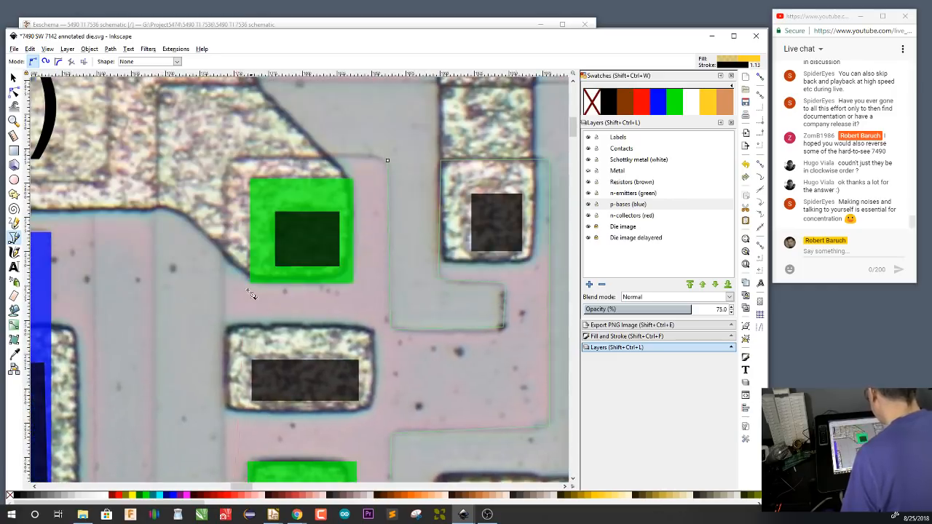
click(228, 158)
click(389, 160)
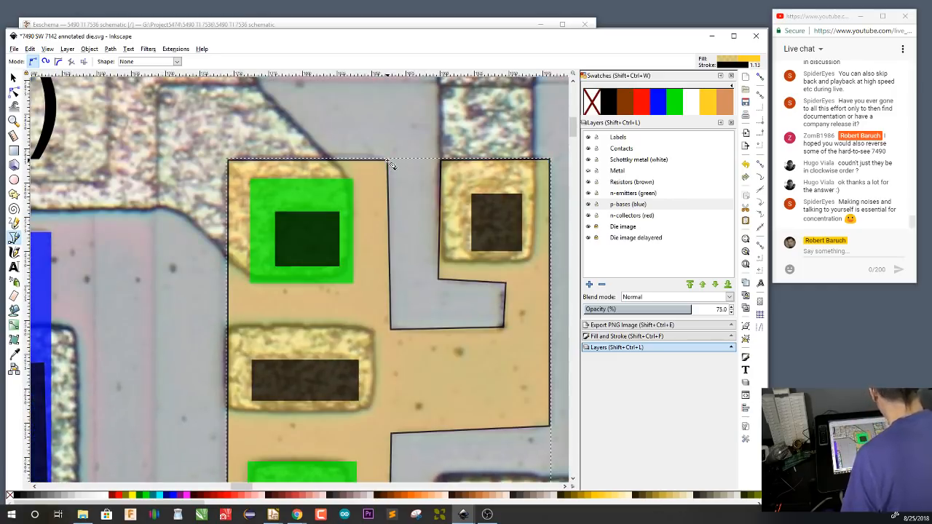
click(655, 108)
Draw a red rectangle about 346 by 437 px on the n-collectors (red) layer, enclosing the base region and the lower collector contact
drag(485, 430, 362, 290)
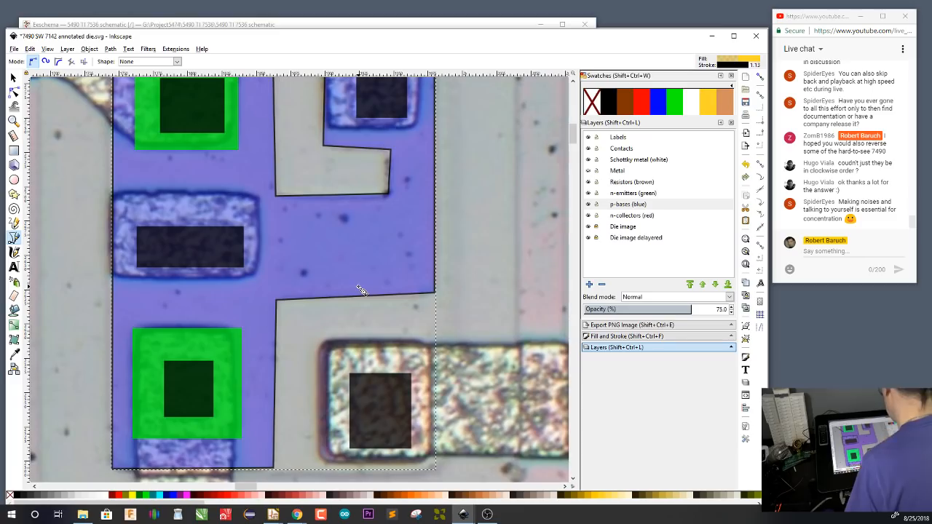
scroll(466, 307, up, 1)
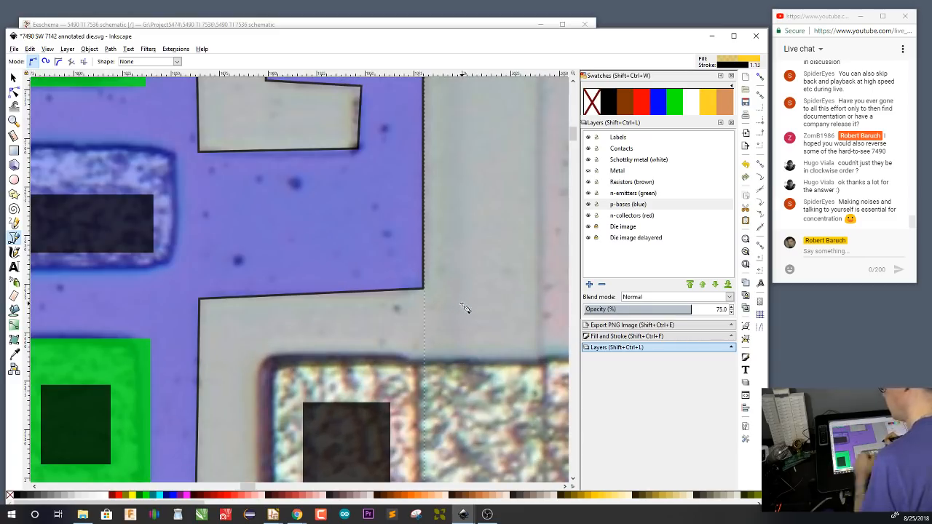
scroll(466, 307, up, 1)
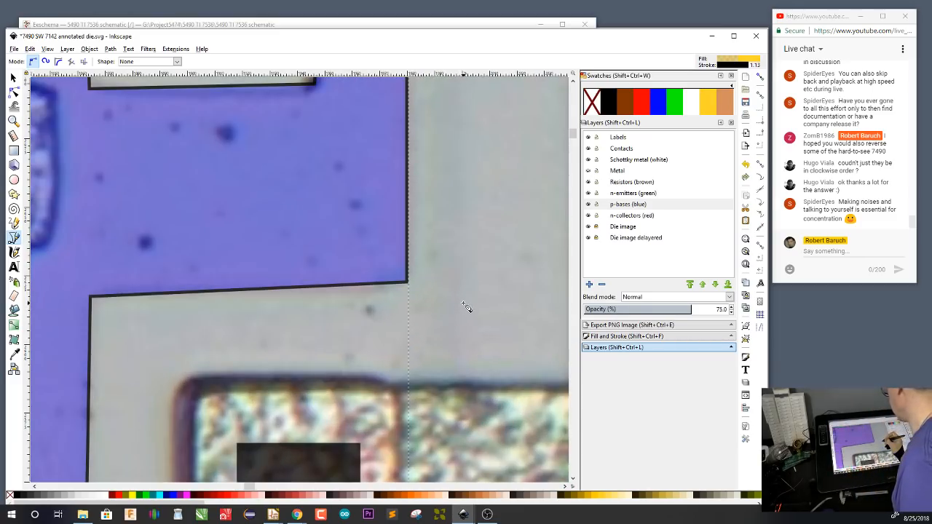
scroll(466, 307, up, 1)
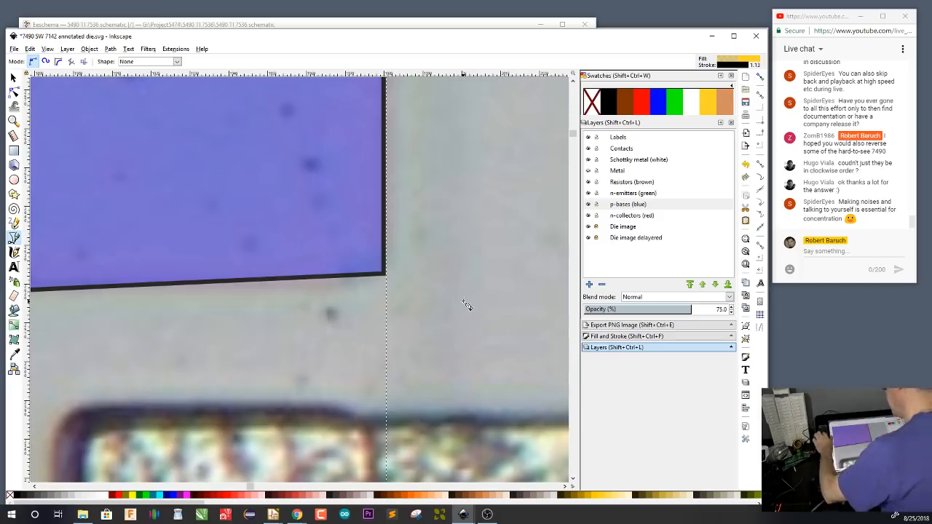
scroll(466, 306, down, 4)
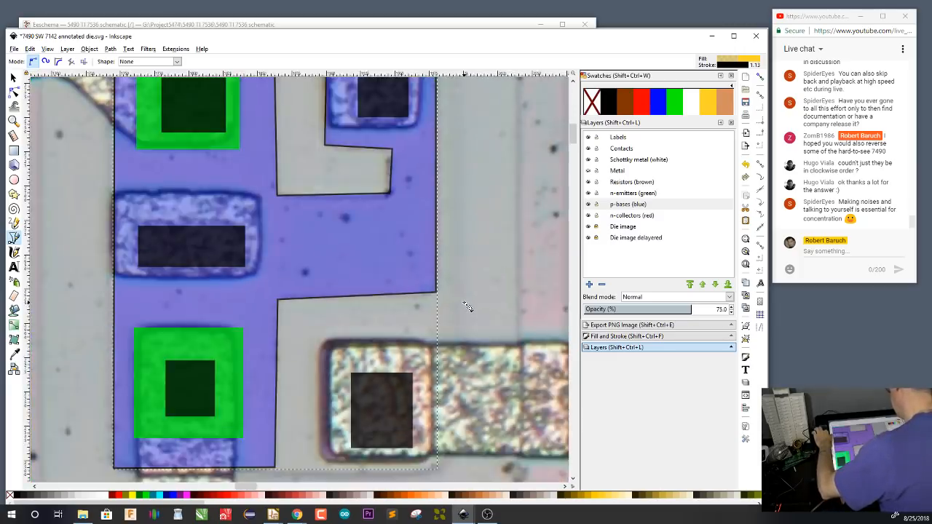
scroll(466, 306, down, 1)
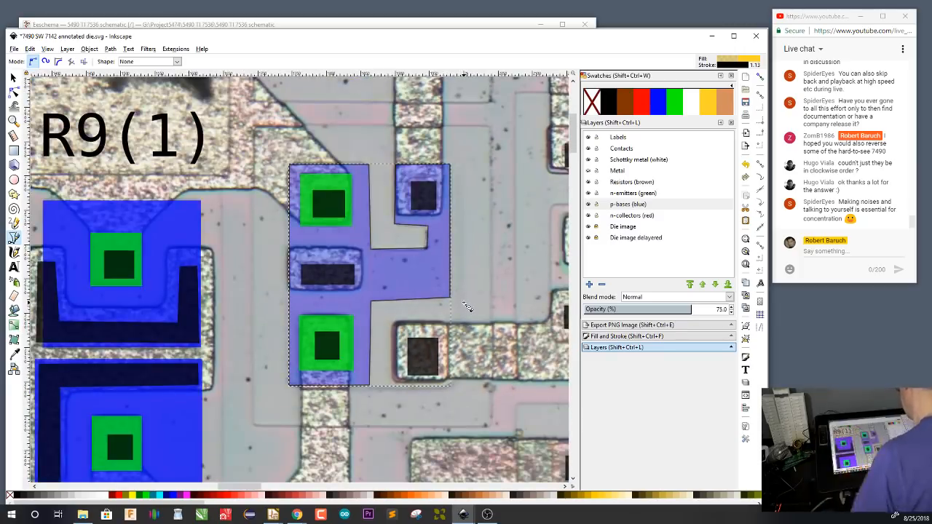
click(631, 217)
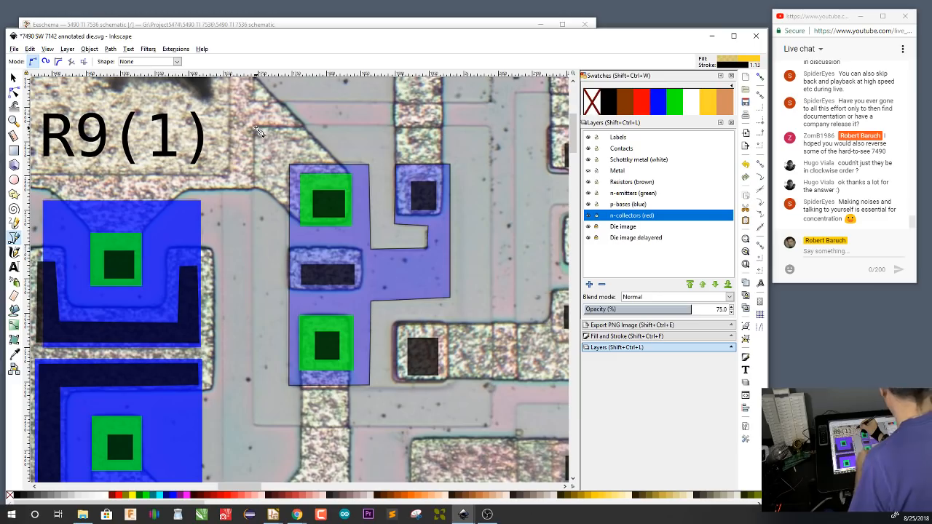
key(r)
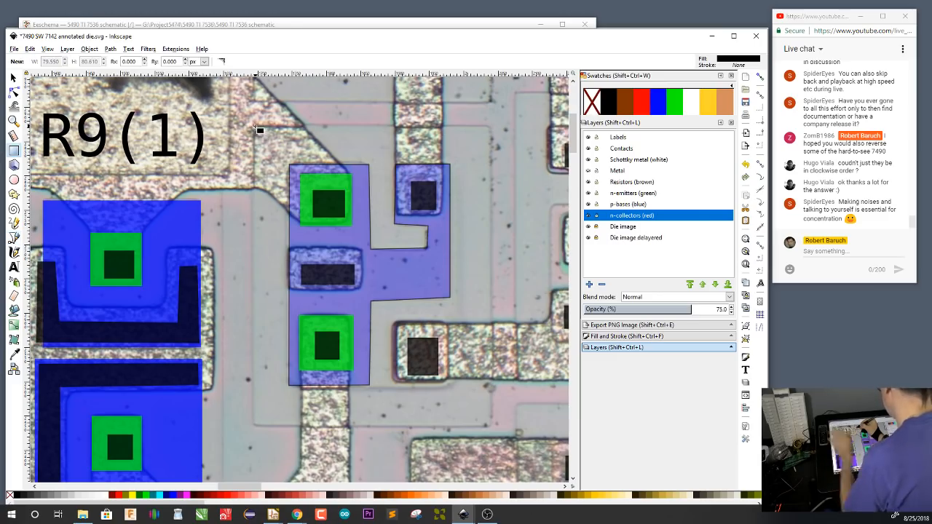
drag(255, 127, 492, 427)
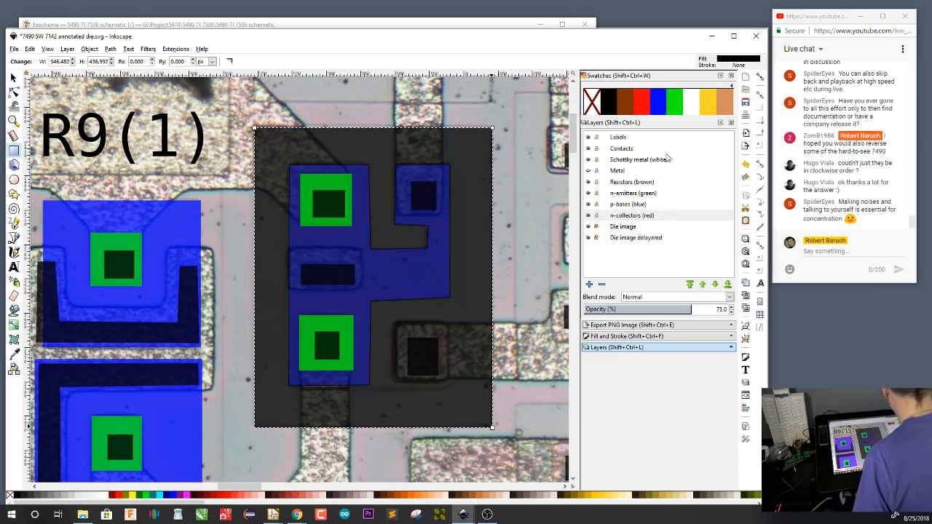
click(642, 106)
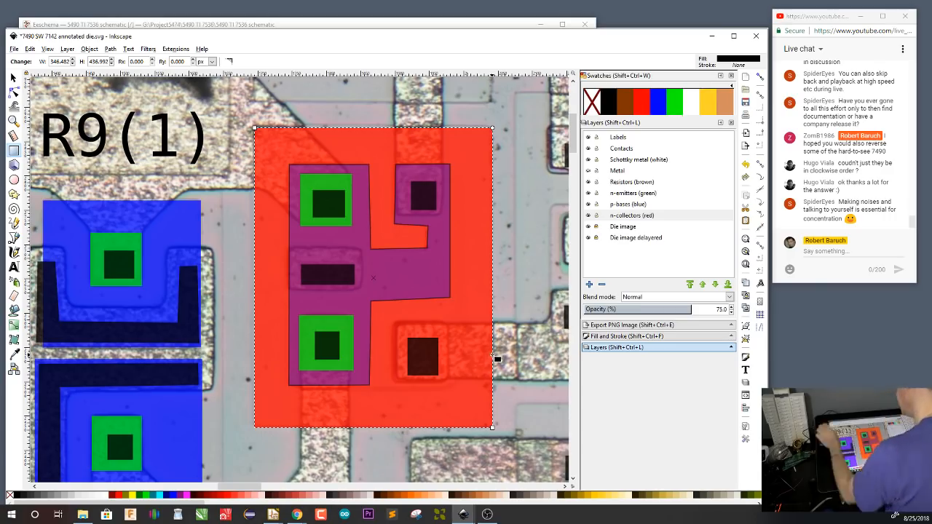
Set the opacity of the n-collectors (red) layer to 45.3% and the p-bases (blue) layer to 47.0%
key(s)
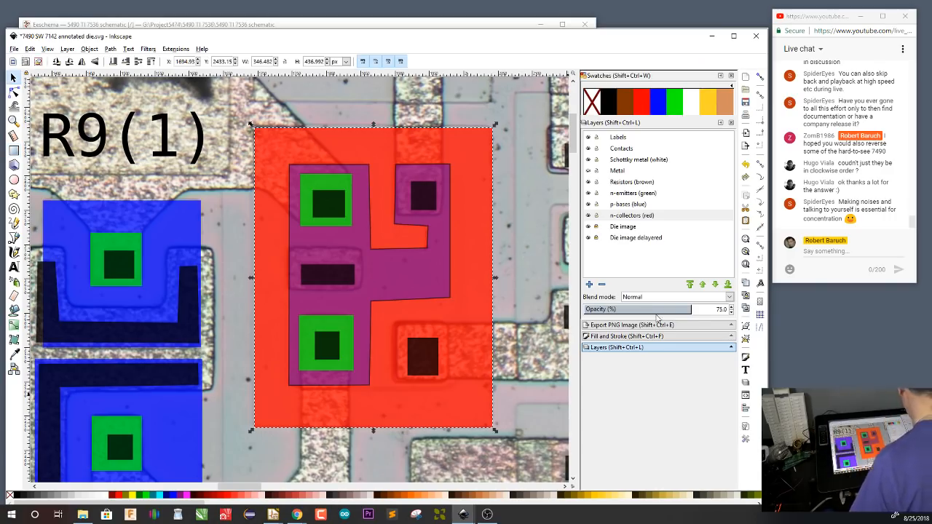
drag(650, 310, 649, 310)
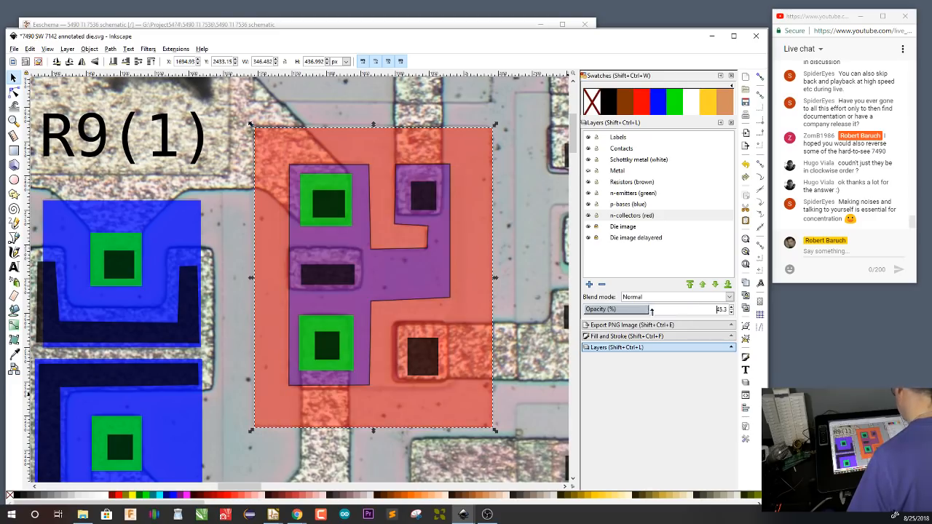
click(633, 206)
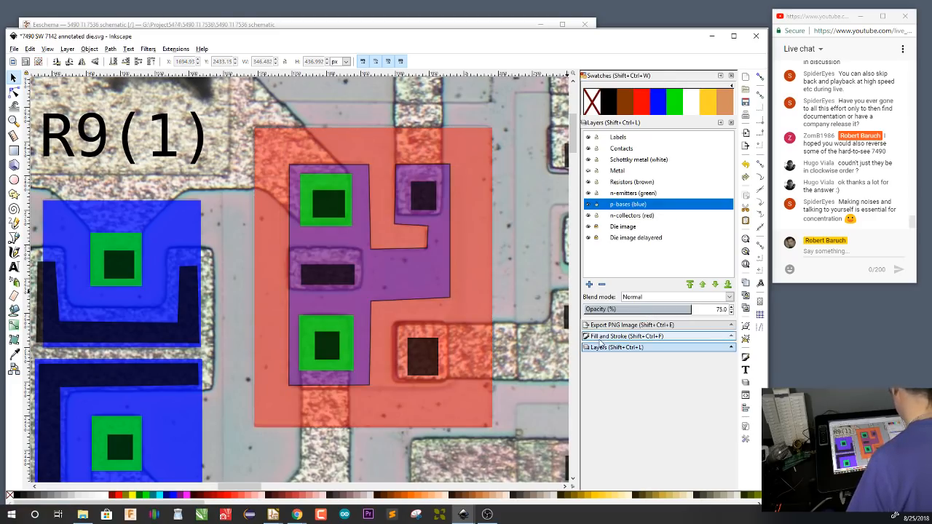
drag(649, 312, 650, 310)
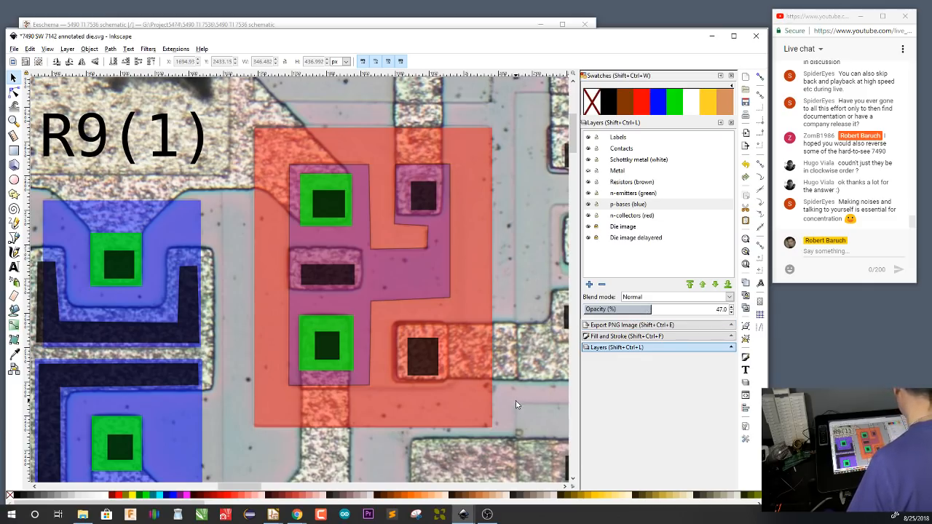
Select the collector rectangle, base outline and lower emitter in turn to check their layers and opacity, finishing with the base outline selected
click(488, 427)
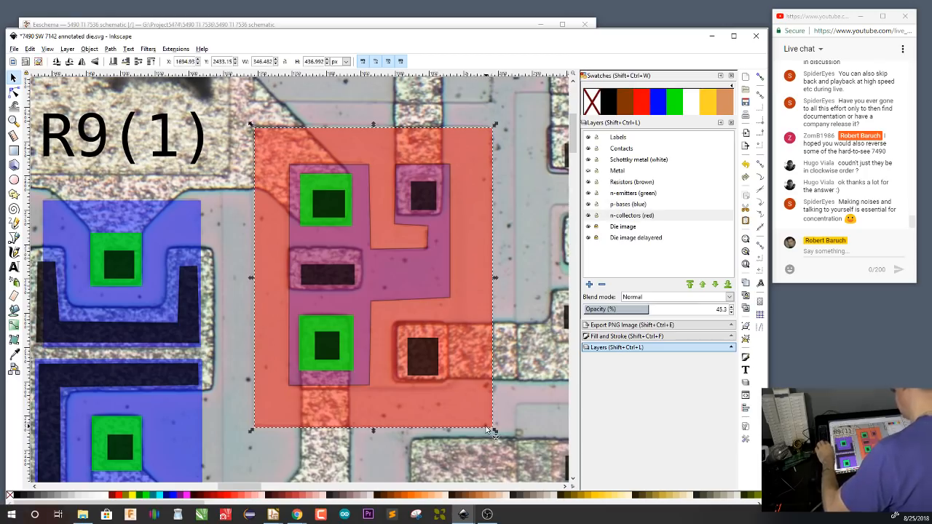
click(437, 285)
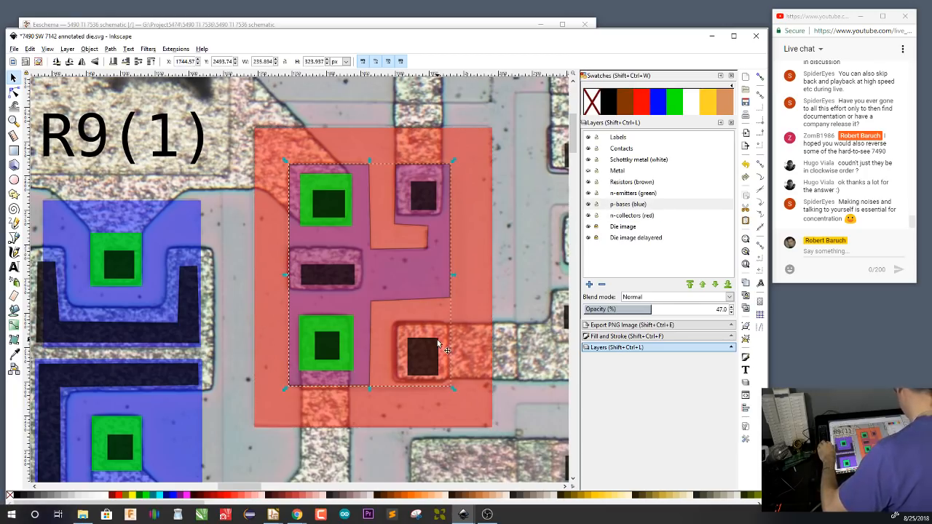
click(346, 332)
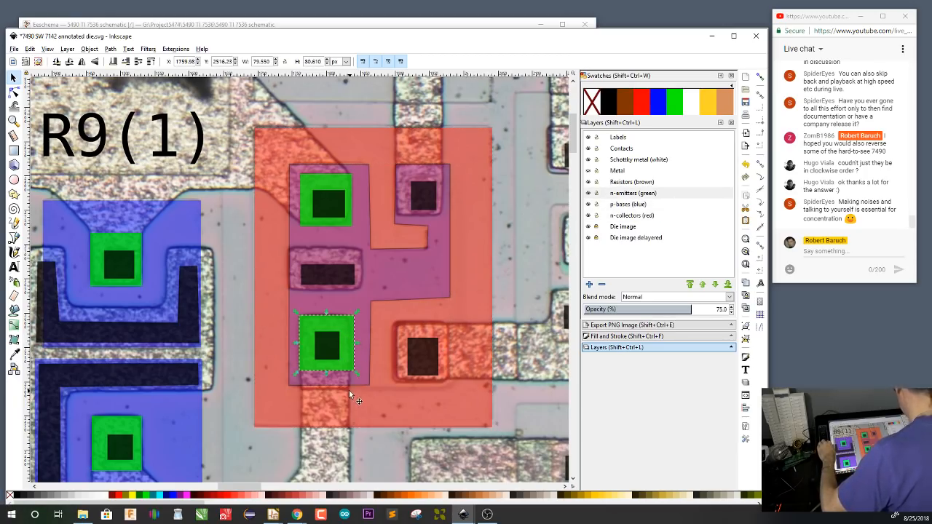
click(517, 281)
drag(504, 400, 412, 366)
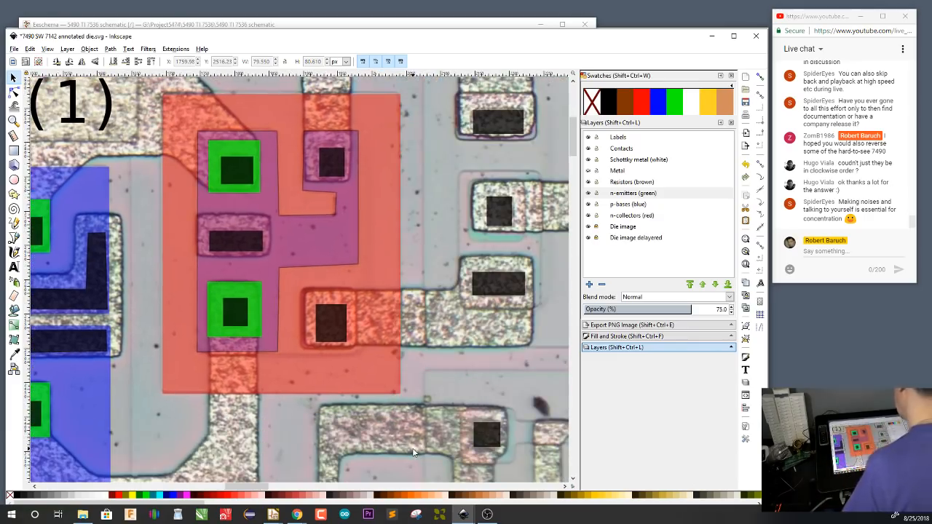
click(334, 239)
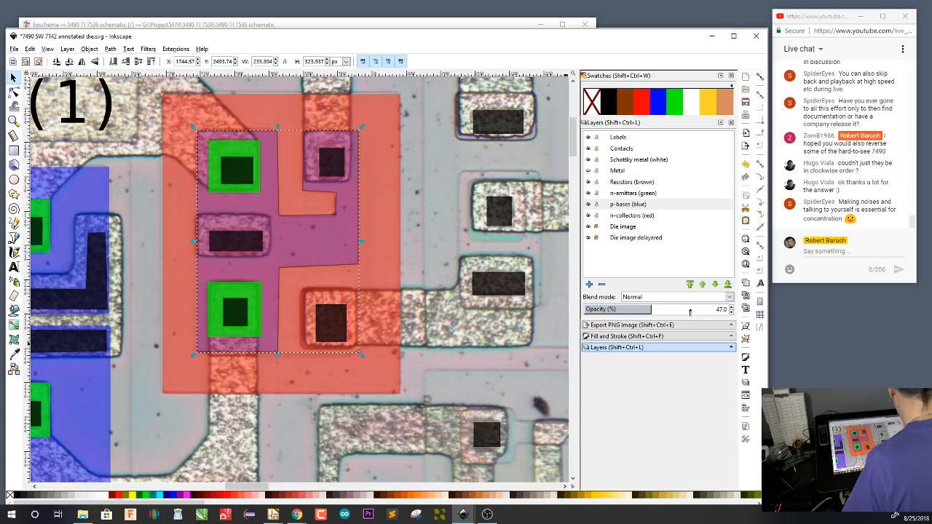
Set the p-bases (blue) layer's opacity to 81.1% and hide the n-collectors (red) layer
drag(690, 312, 693, 312)
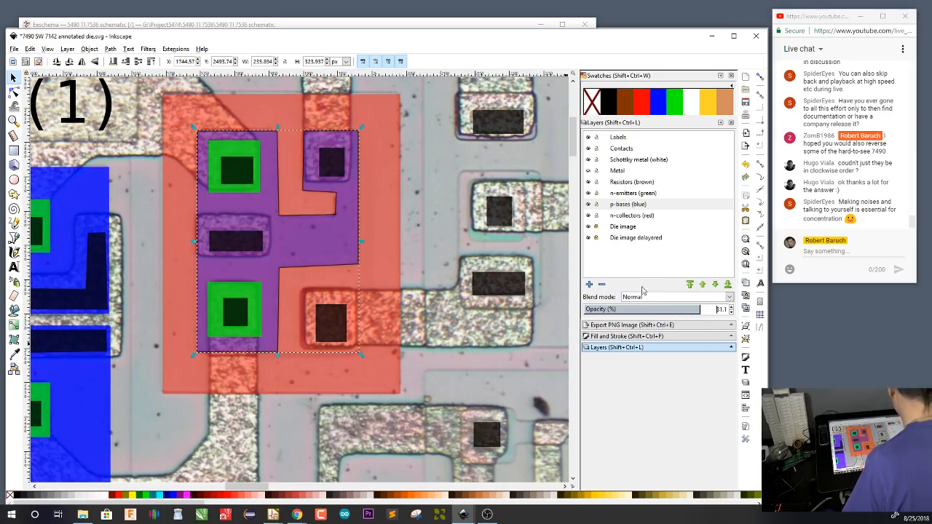
click(588, 217)
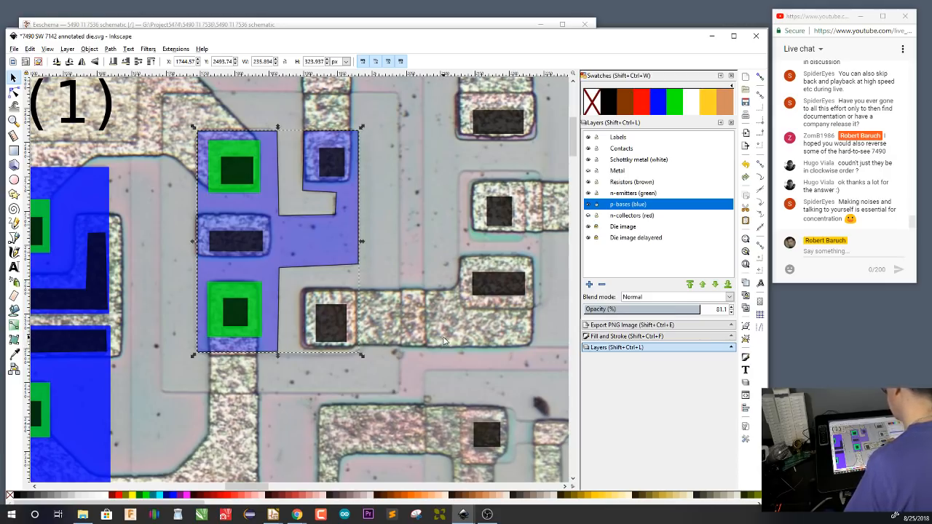
Delete the stroked base outline drawn around the two emitters to the right of the R9(1) base region
drag(352, 253, 396, 274)
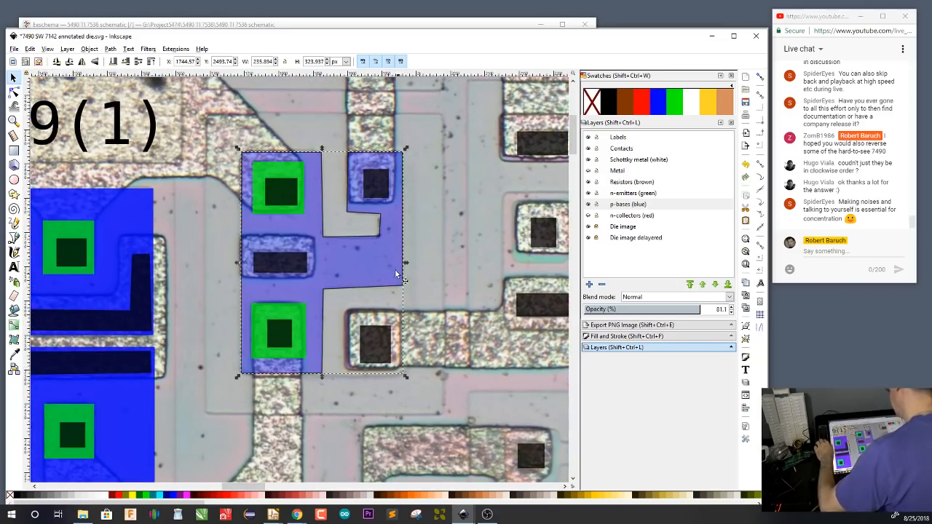
key(Delete)
key(ctrl+z)
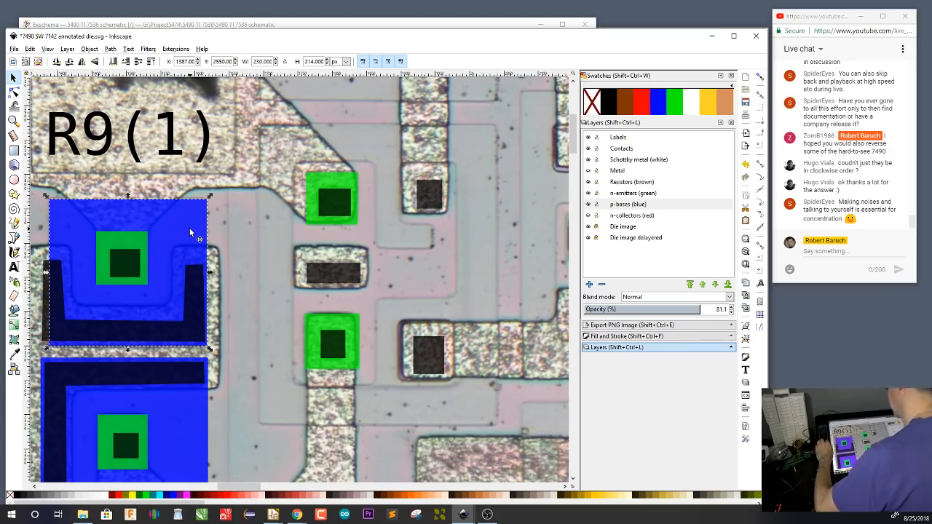
Make the Pen tool's own style match the blue base region below the R9(1) label, and return to the 7490 SW 7142 drawing
key(b)
double_click(14, 238)
click(519, 241)
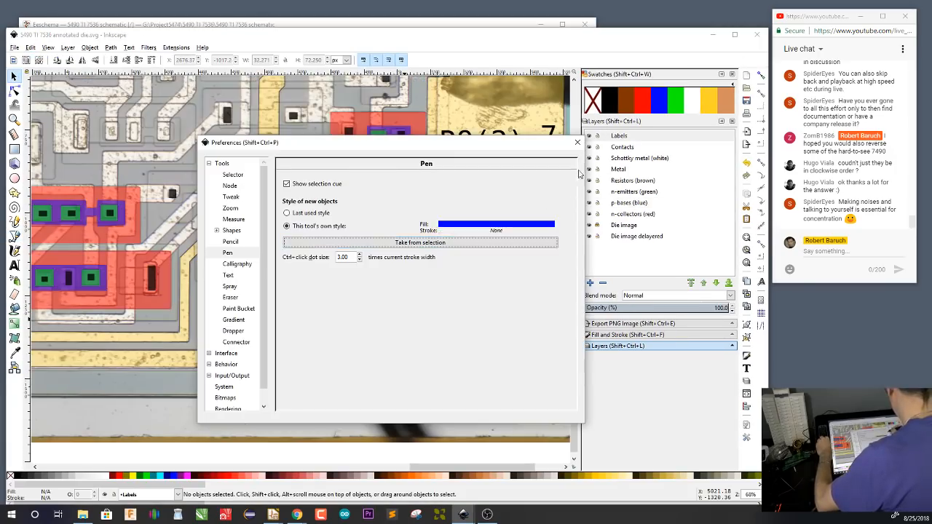
click(578, 143)
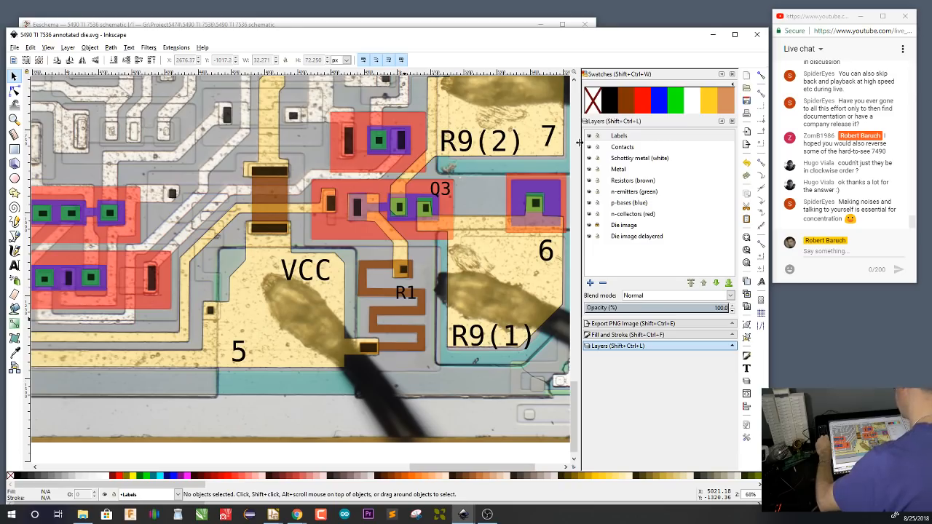
mouse_move(468, 514)
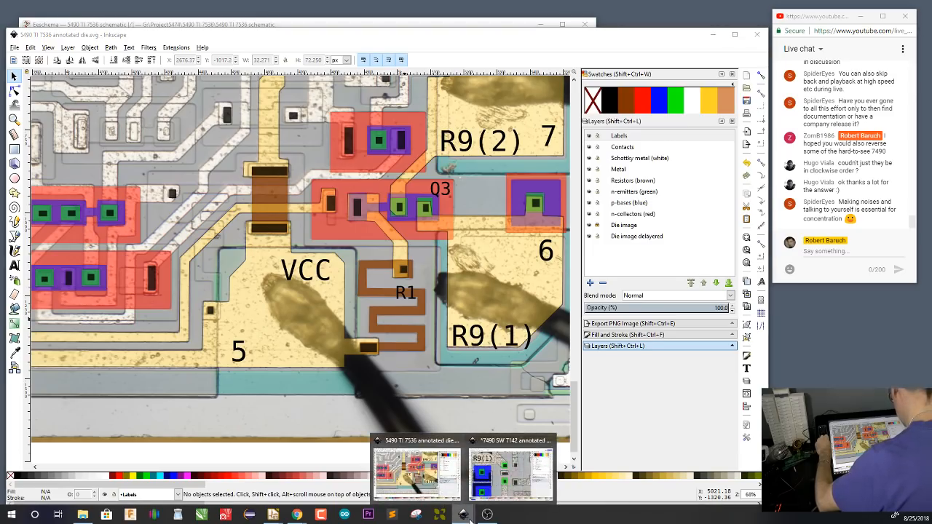
click(513, 478)
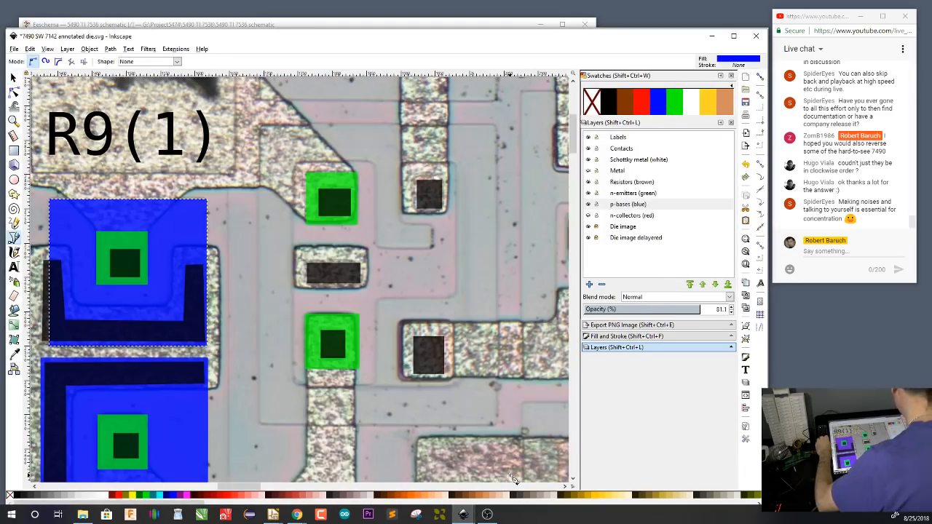
Trace the base region around both emitters and the two base contacts as a closed path on the p-bases (blue) layer, and show the n-collectors (red) layer
click(455, 163)
click(456, 298)
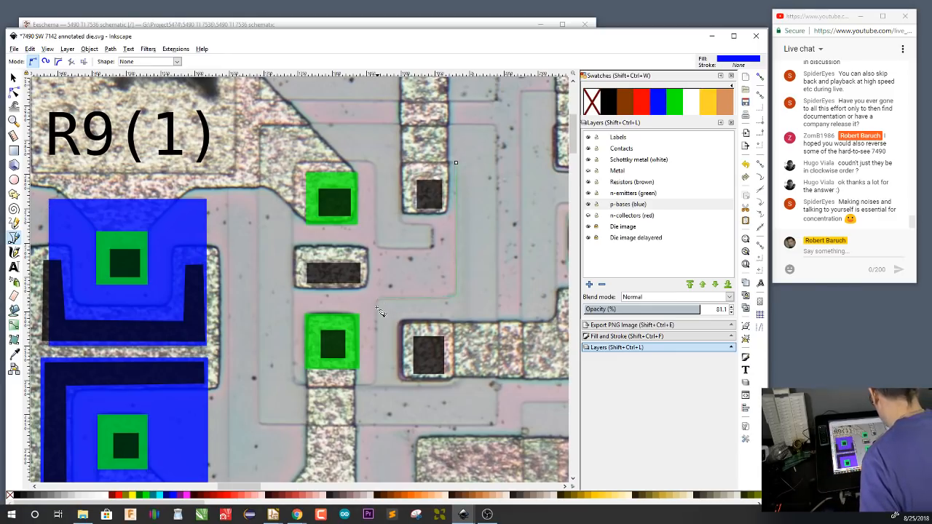
click(296, 384)
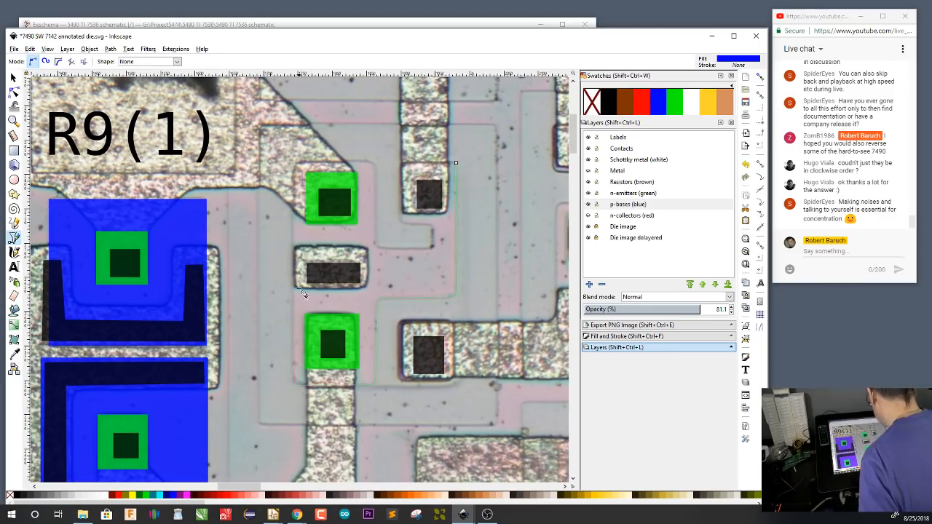
click(294, 169)
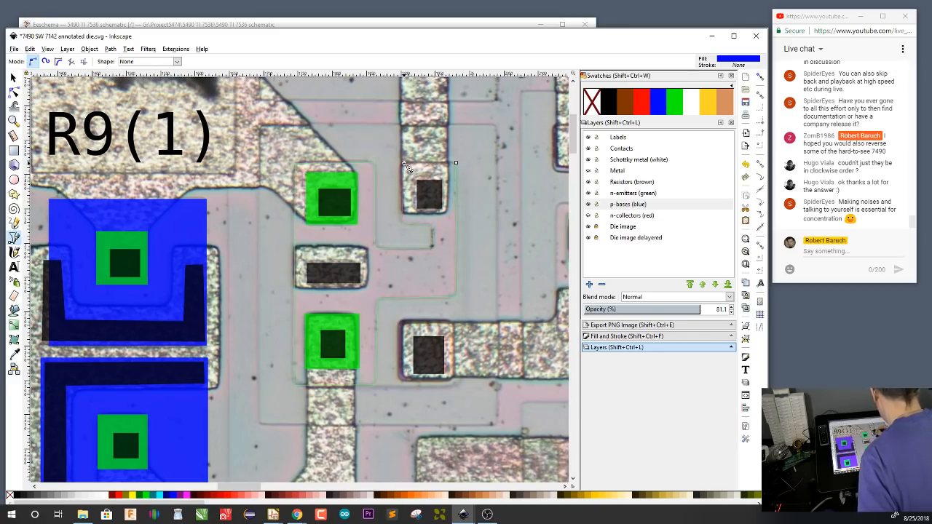
click(454, 163)
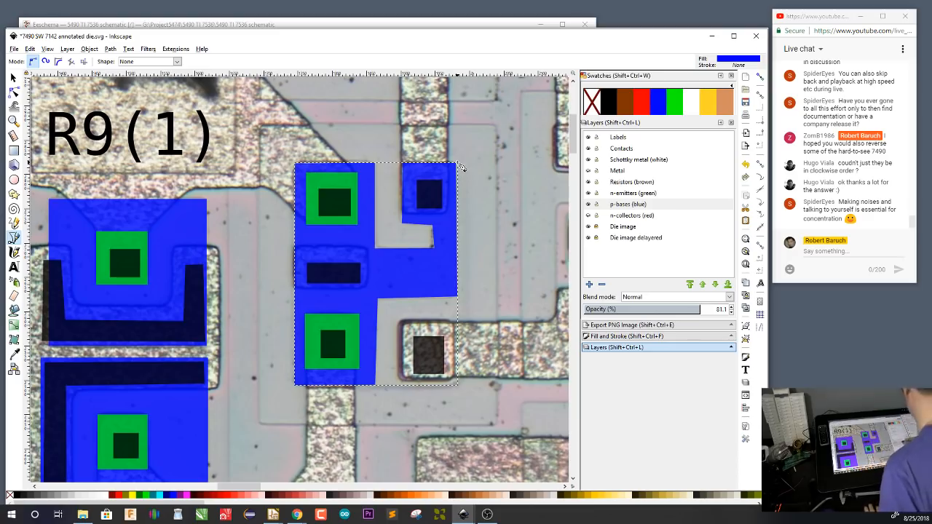
click(588, 215)
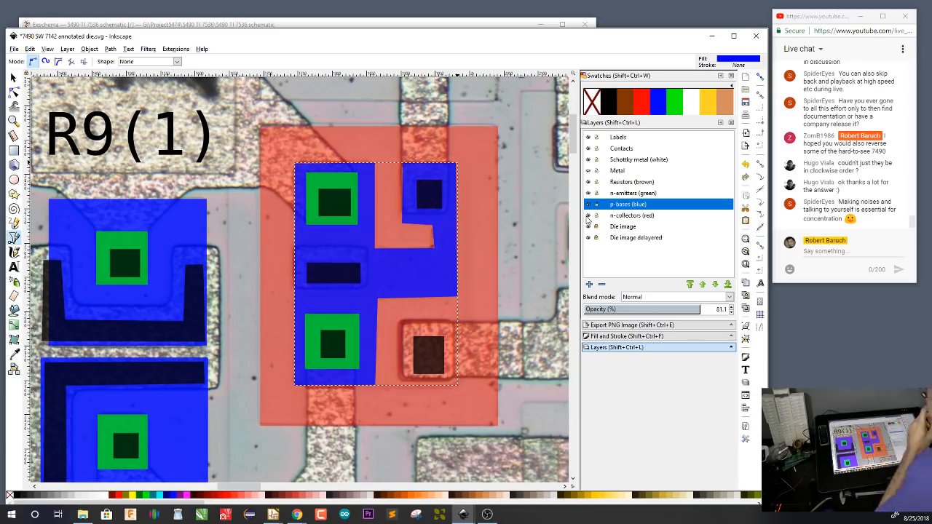
Switch to the Eeschema schematic to examine the R9(1)/R9(2) input circuit around Q3 and R1, and return to the Inkscape drawing
drag(523, 332, 450, 336)
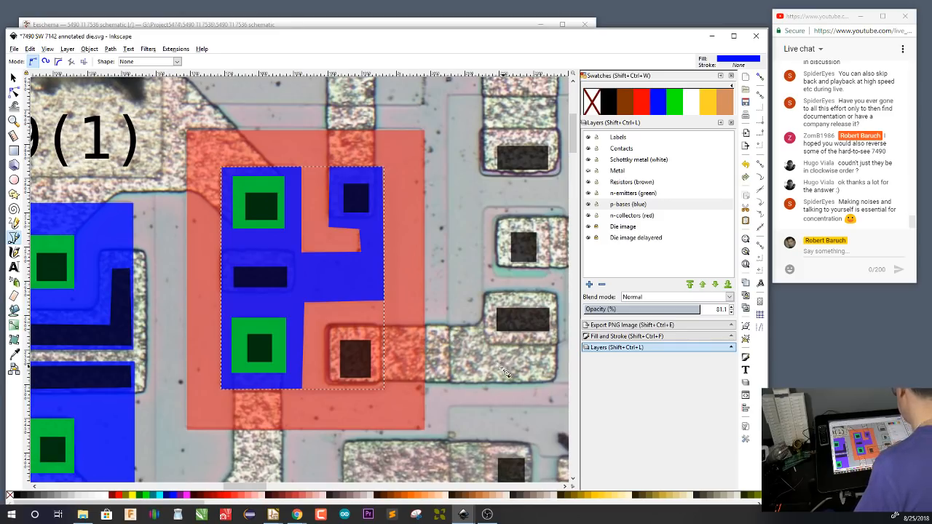
drag(505, 373, 429, 376)
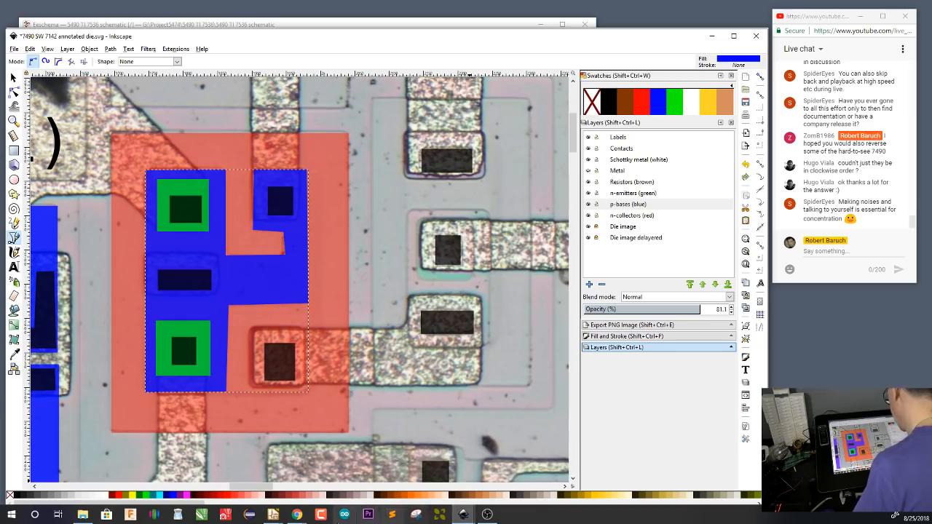
click(273, 514)
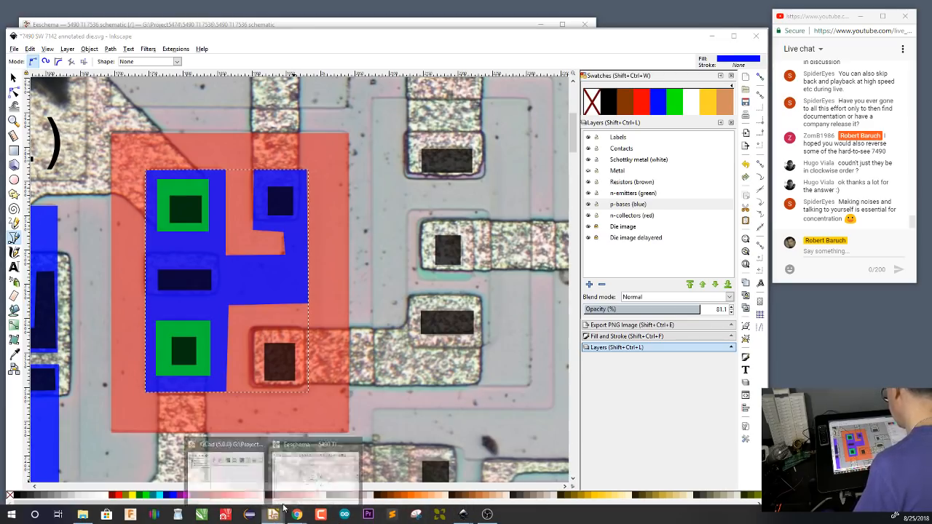
click(313, 481)
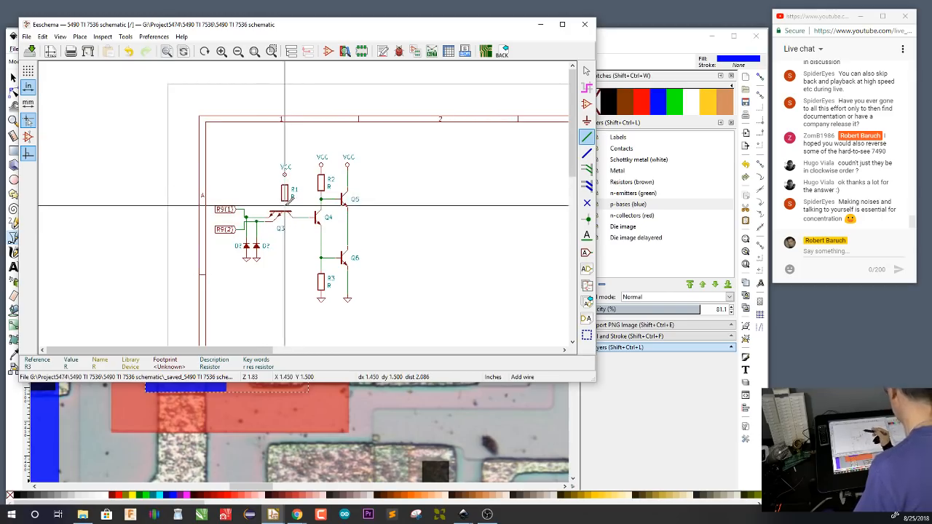
click(653, 39)
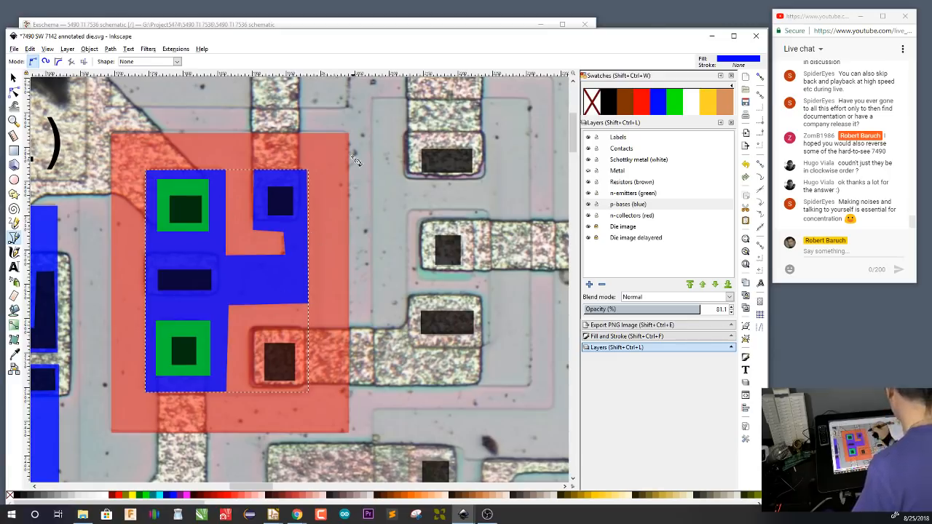
Show the Metal layer over the die and examine the traces leading from the new transistor to the untraced metal pad
drag(360, 202, 389, 333)
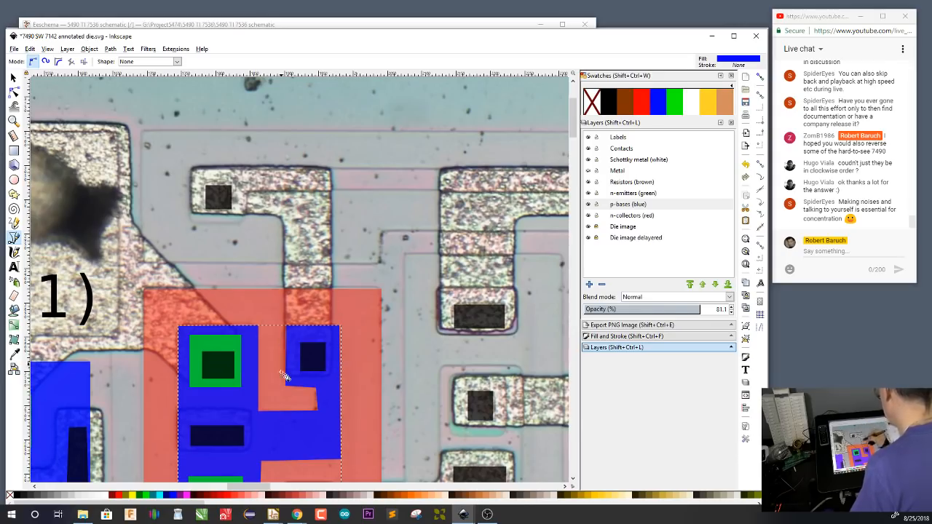
click(589, 171)
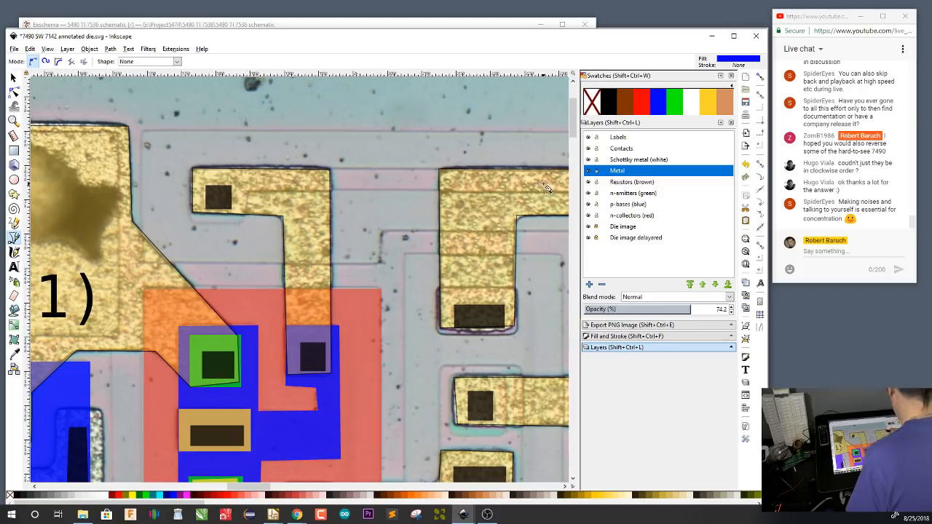
scroll(291, 194, right, 8)
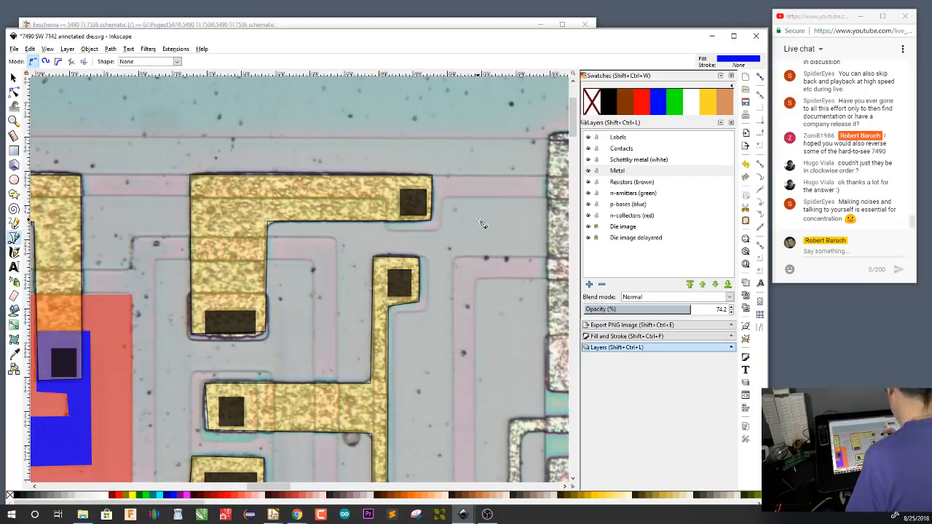
scroll(466, 233, right, 5)
scroll(337, 260, right, 6)
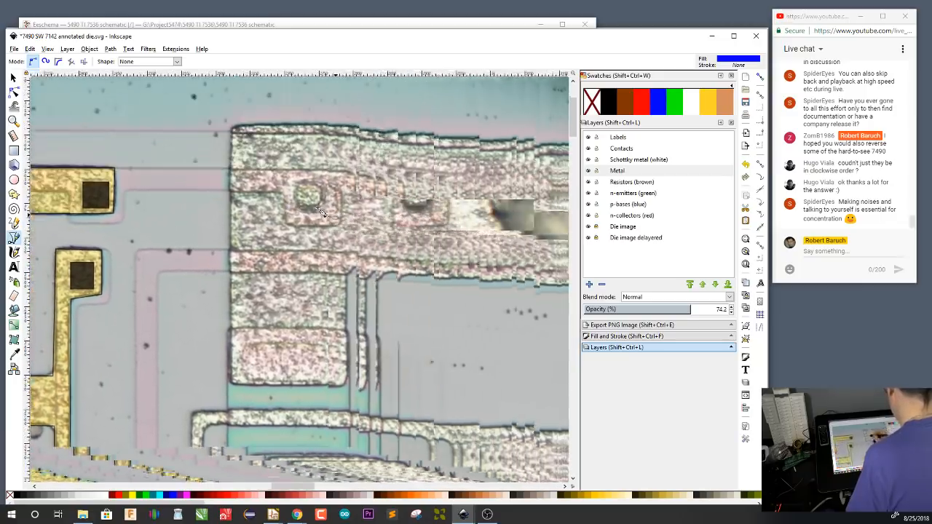
drag(409, 219, 467, 300)
Draw two contact rectangles on the Contacts layer over the windows in the untraced metal pad, the second about 32 by 37 px, and save the drawing
click(631, 150)
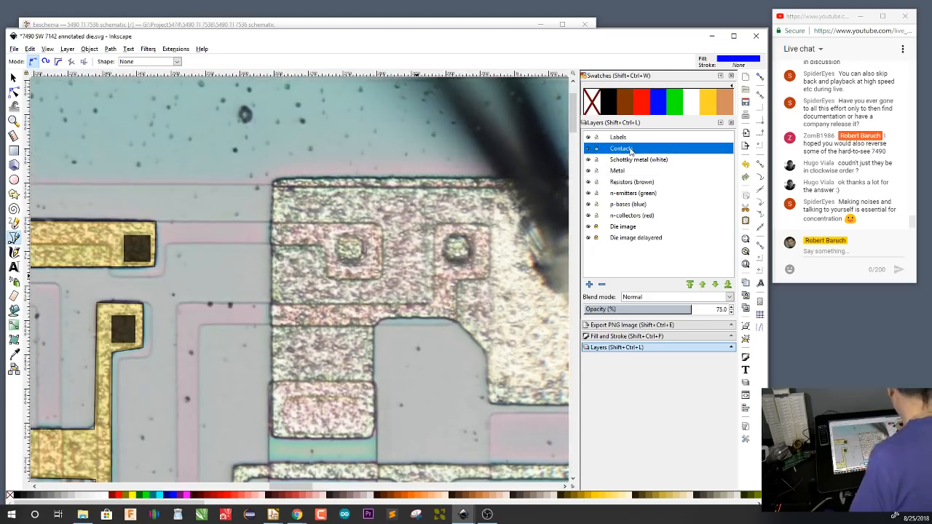
key(r)
drag(343, 240, 364, 263)
drag(446, 238, 471, 265)
drag(296, 335, 442, 369)
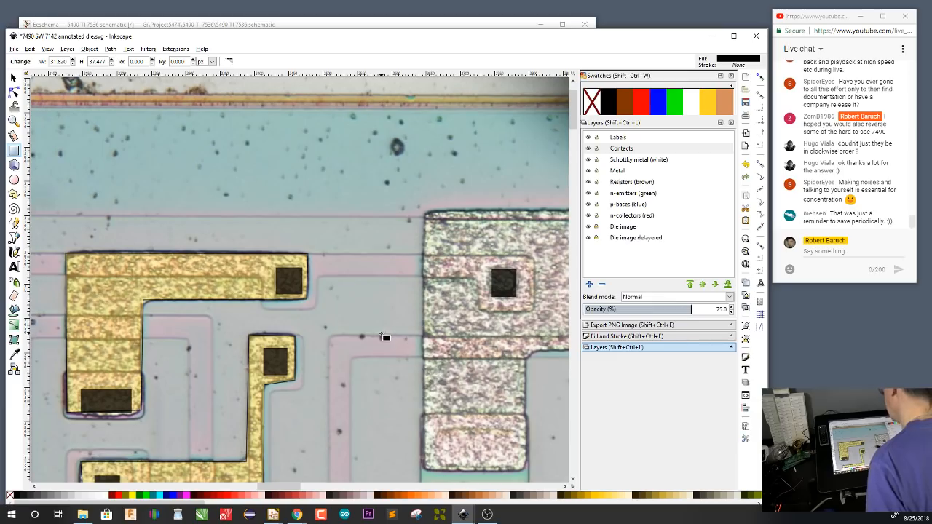
key(ctrl+s)
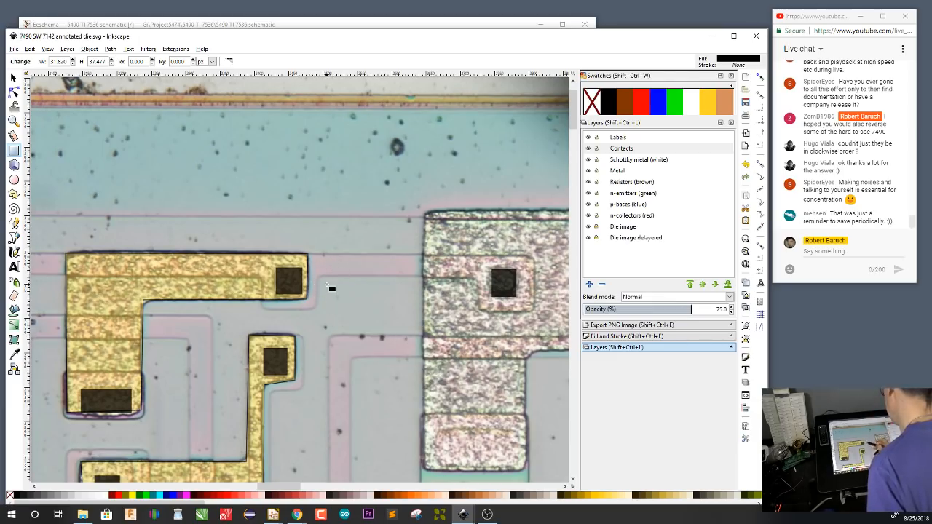
On the Resistors (brown) layer, begin tracing the long horizontal resistor from the pad's first contact along its lower edge to the middle contact
drag(324, 370, 395, 298)
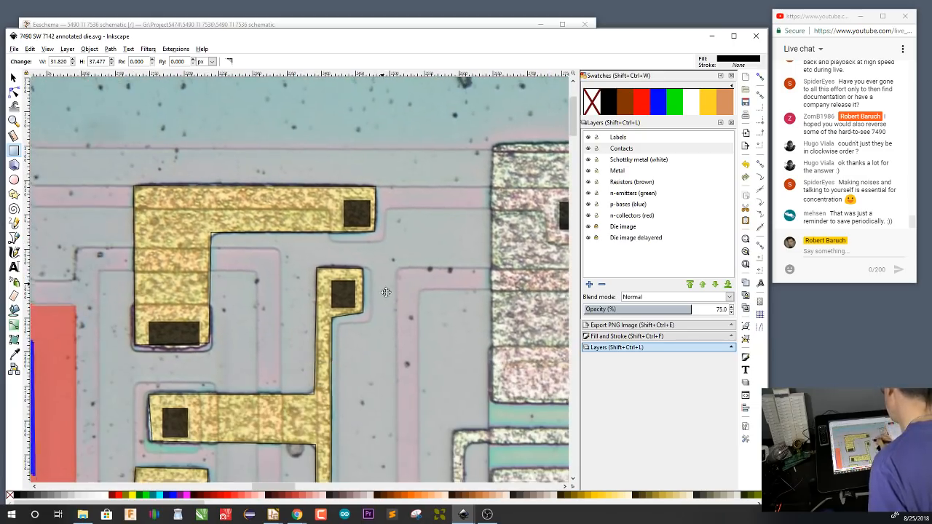
drag(392, 307, 412, 330)
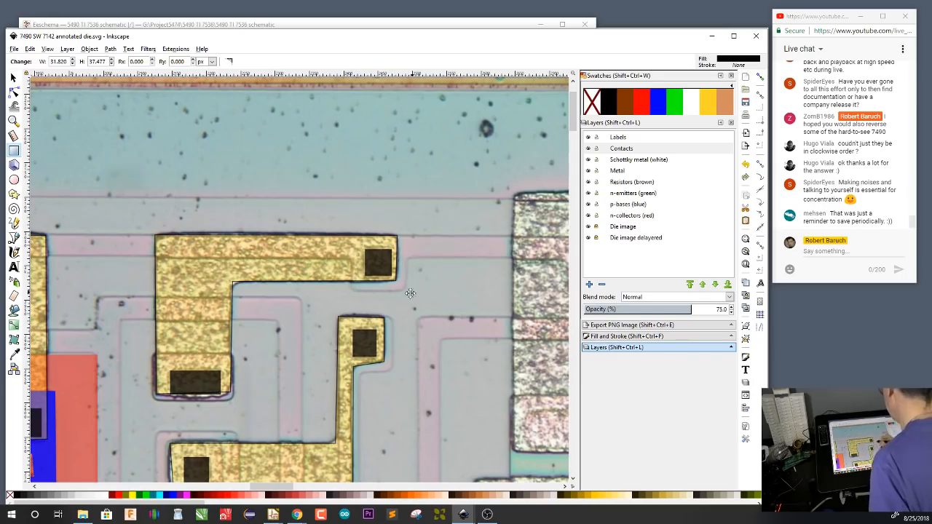
drag(390, 294, 225, 317)
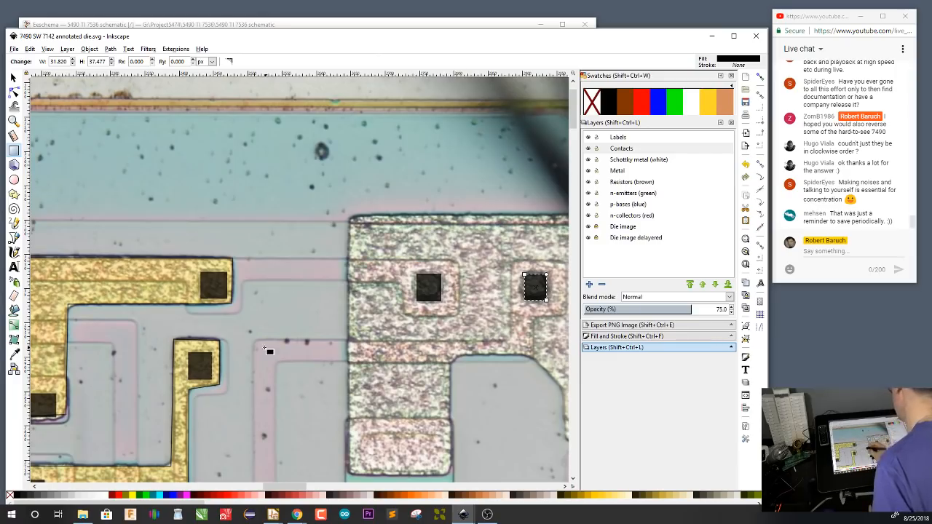
click(640, 183)
key(b)
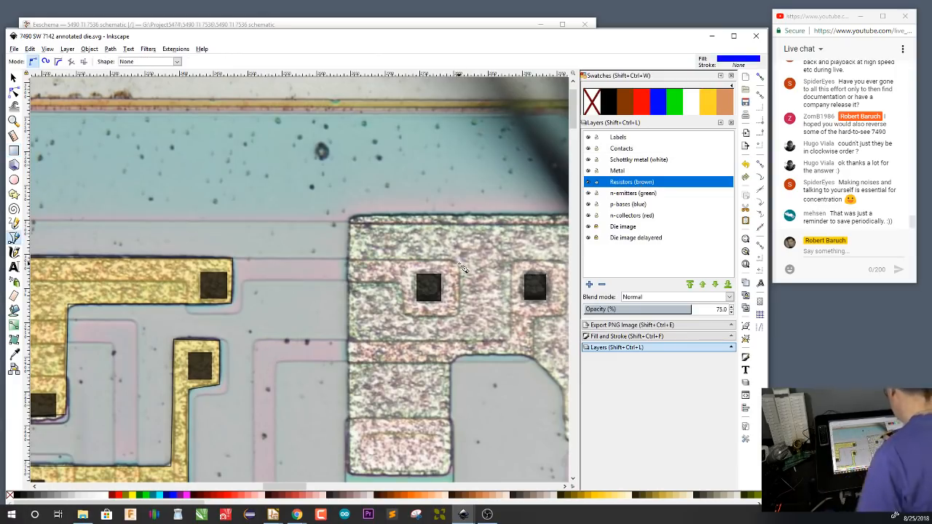
click(459, 315)
click(403, 315)
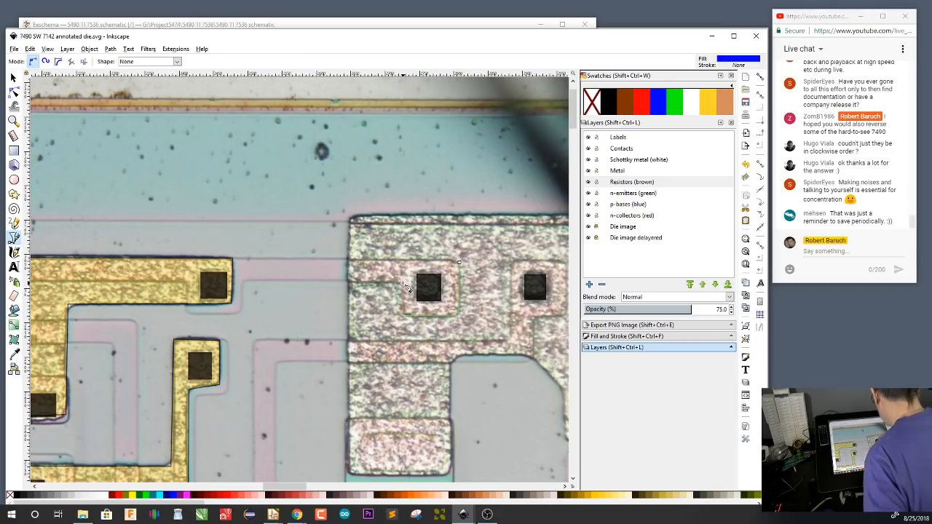
click(402, 283)
click(242, 281)
click(188, 311)
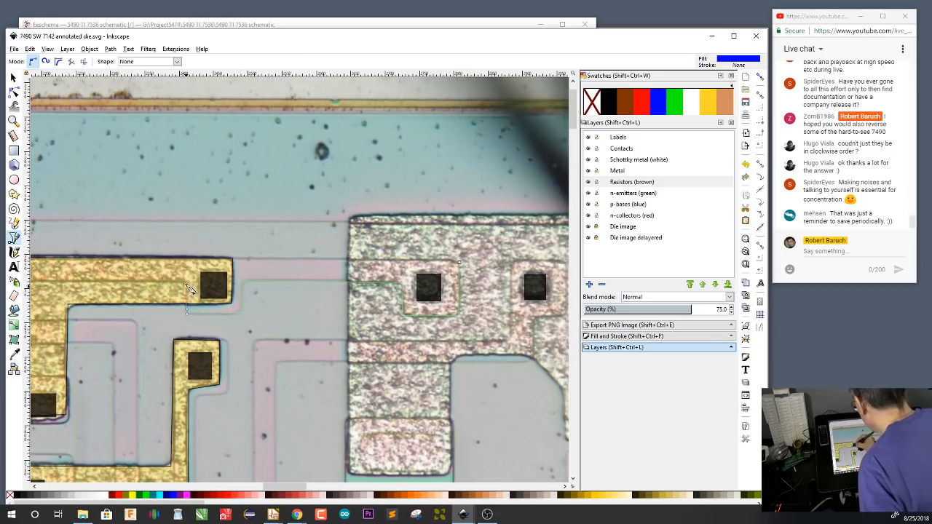
click(187, 285)
Continue the resistor outline around its far-end contact near the R9(1) pad and back along the upper edge, closing the path at its start
drag(179, 341, 473, 335)
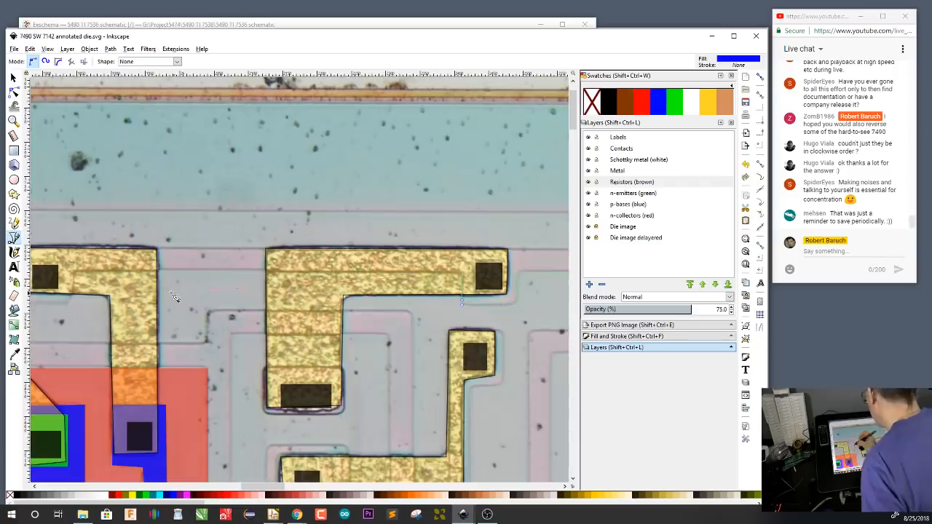
drag(179, 292, 378, 298)
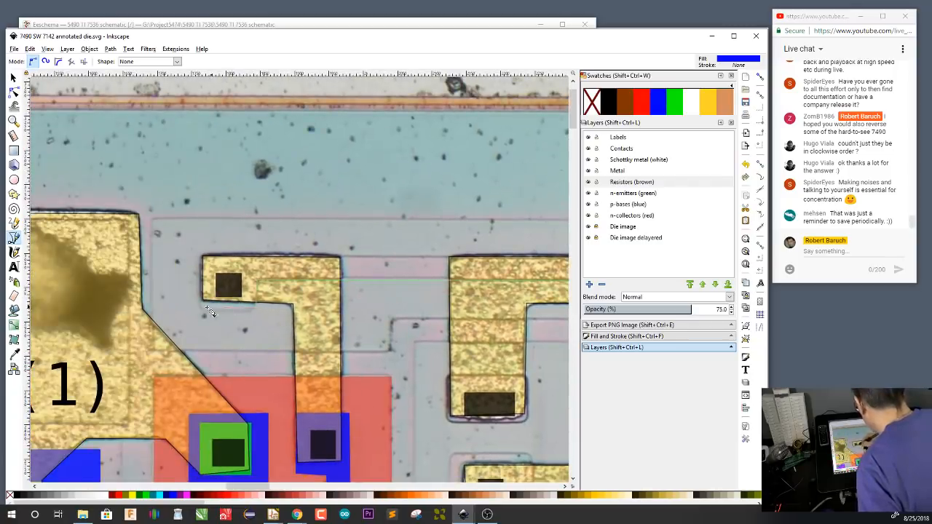
click(199, 307)
click(200, 255)
drag(511, 335, 202, 358)
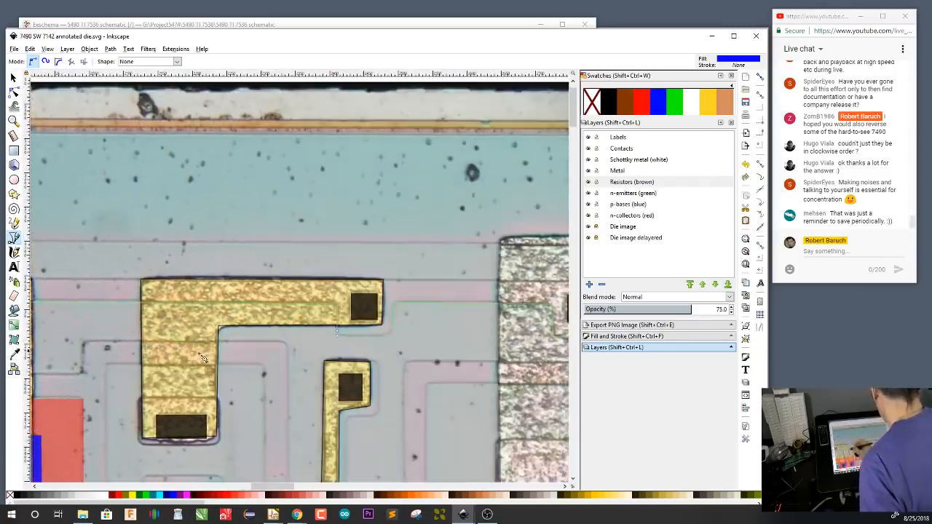
drag(443, 361, 233, 364)
click(400, 287)
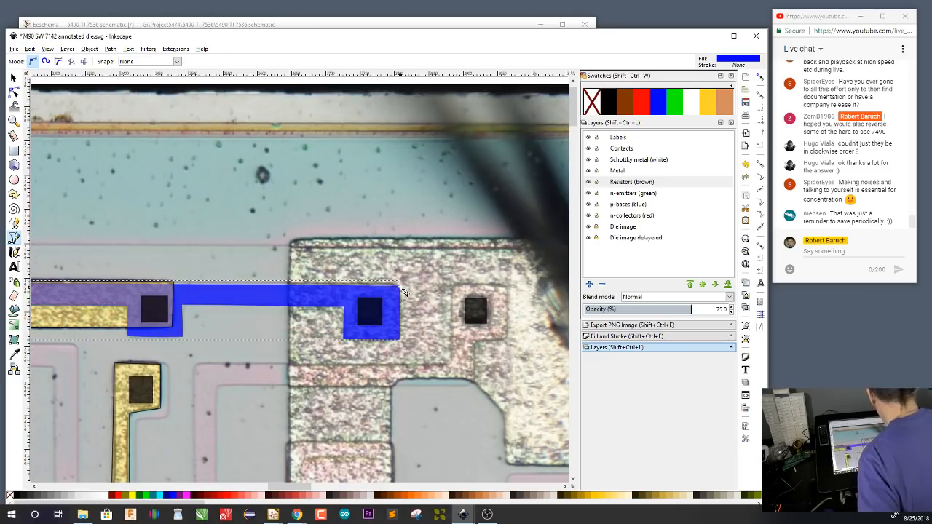
Fill the newly traced horizontal resistor with the brown Resistors swatch
click(624, 103)
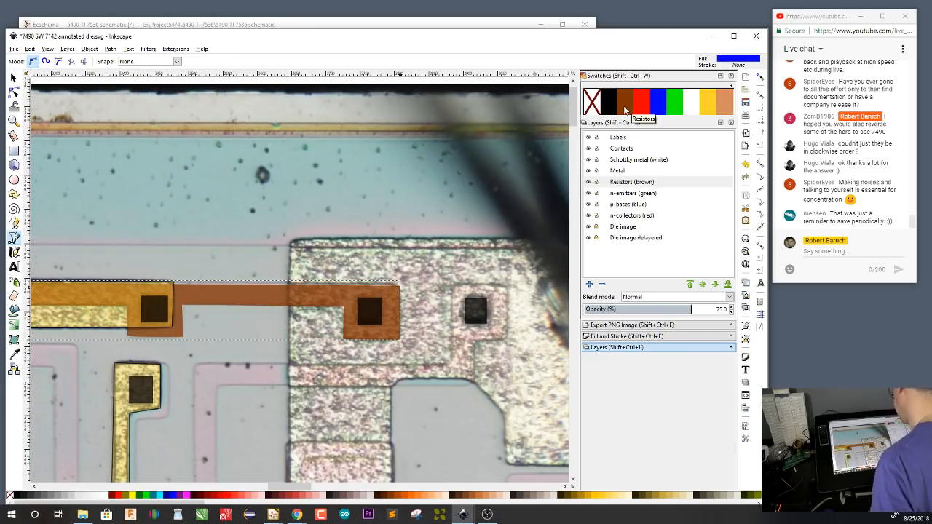
scroll(310, 413, down, 4)
scroll(311, 393, left, 3)
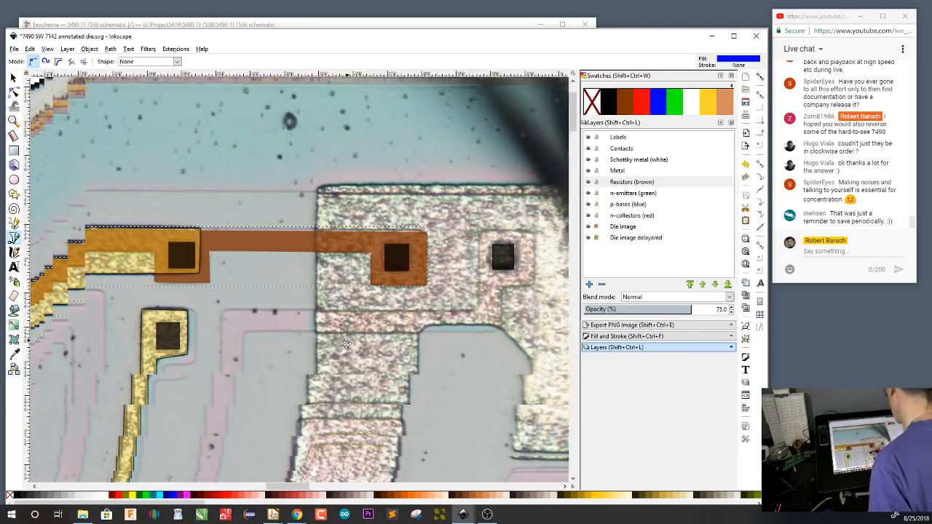
Examine the transistor beside the R9(1) pad and compare it with the component labels in the 5490 TI 7536 annotated die drawing
drag(275, 379, 453, 370)
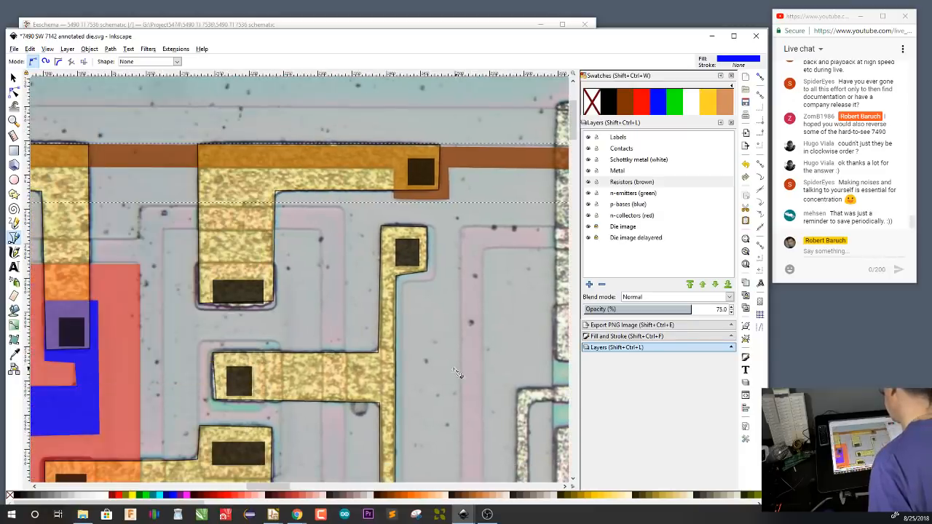
drag(371, 373, 502, 307)
drag(437, 352, 459, 345)
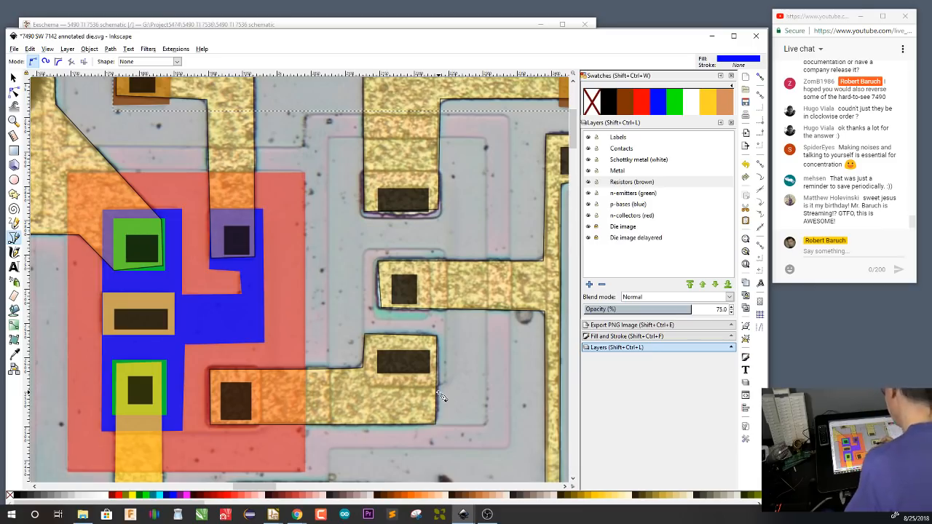
drag(438, 393, 493, 333)
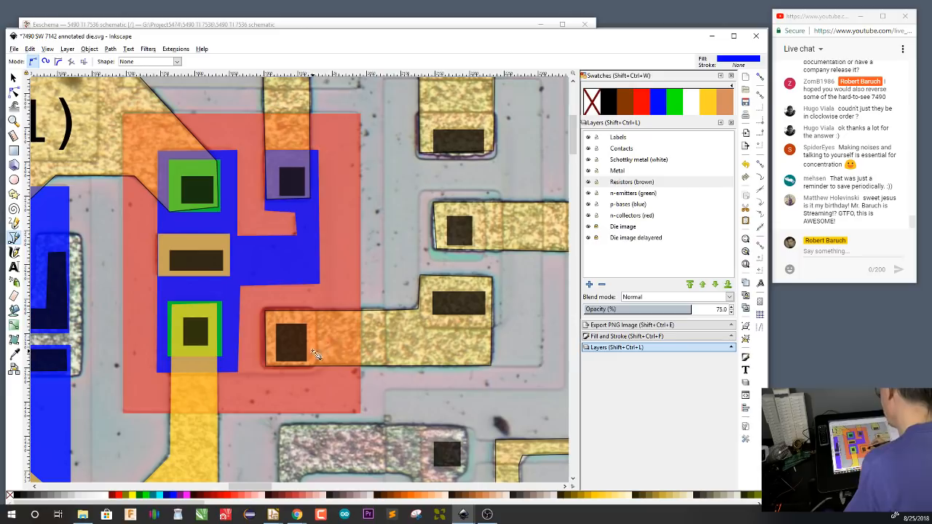
drag(298, 378, 416, 374)
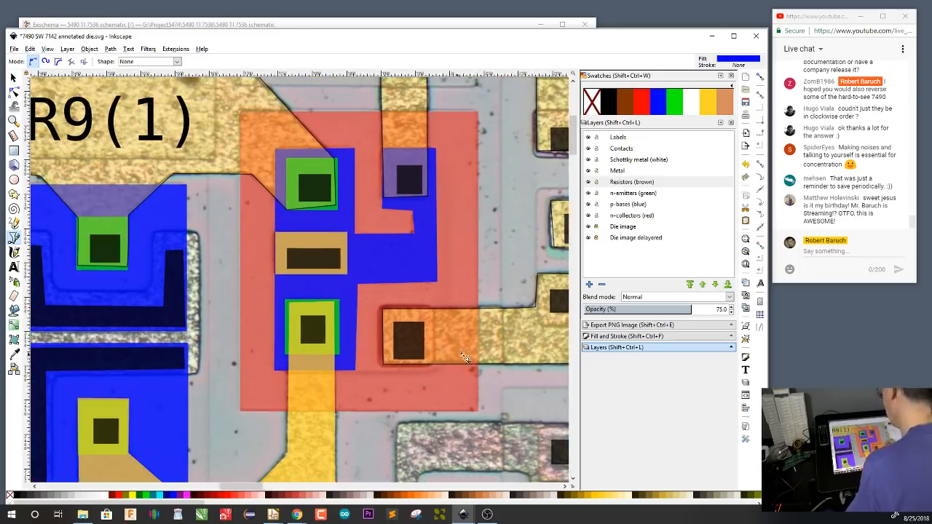
drag(469, 351, 396, 364)
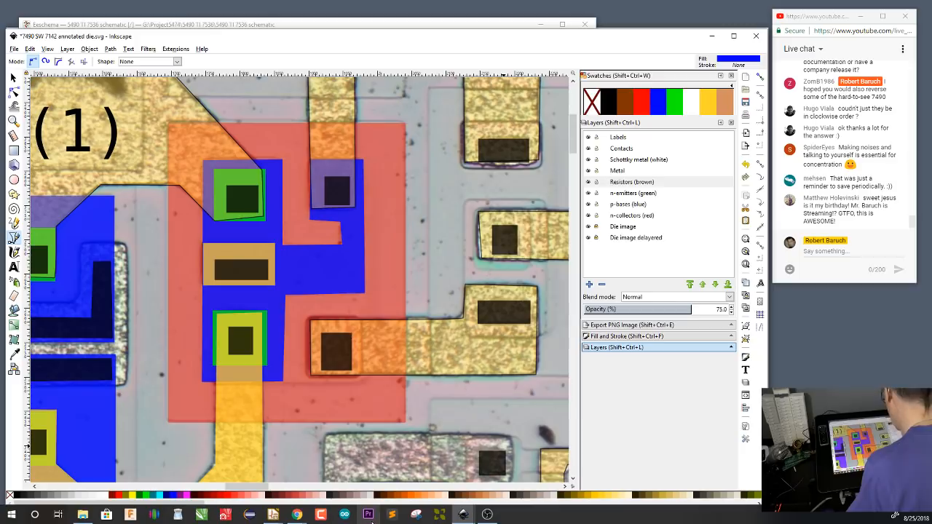
drag(617, 36, 618, 62)
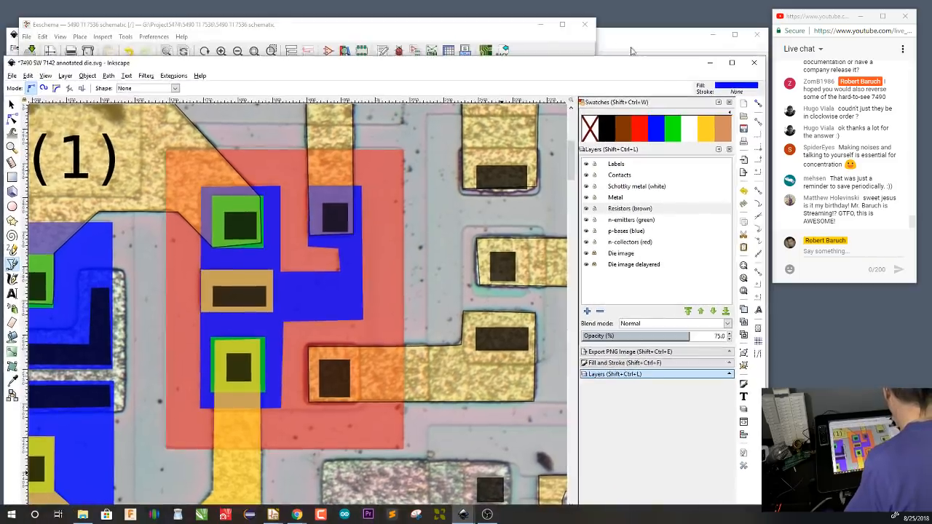
click(643, 35)
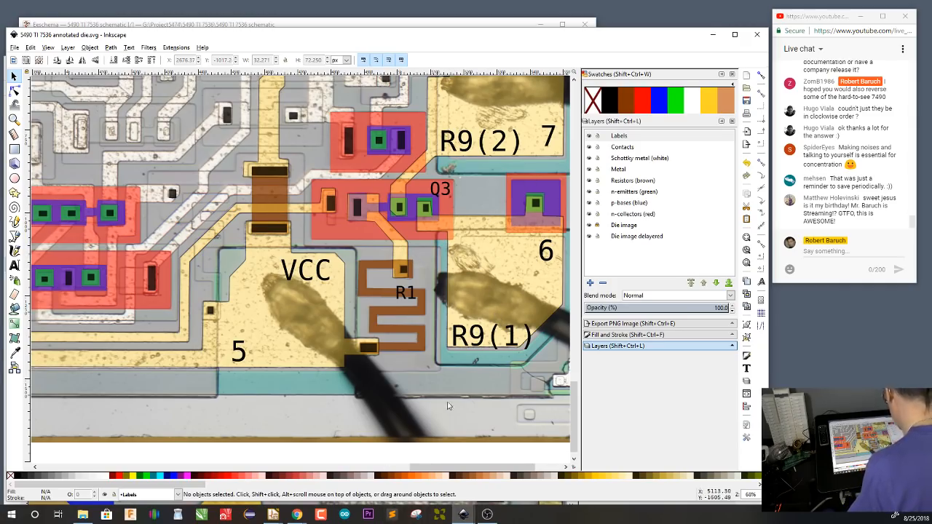
drag(637, 36, 628, 98)
drag(641, 66, 658, 23)
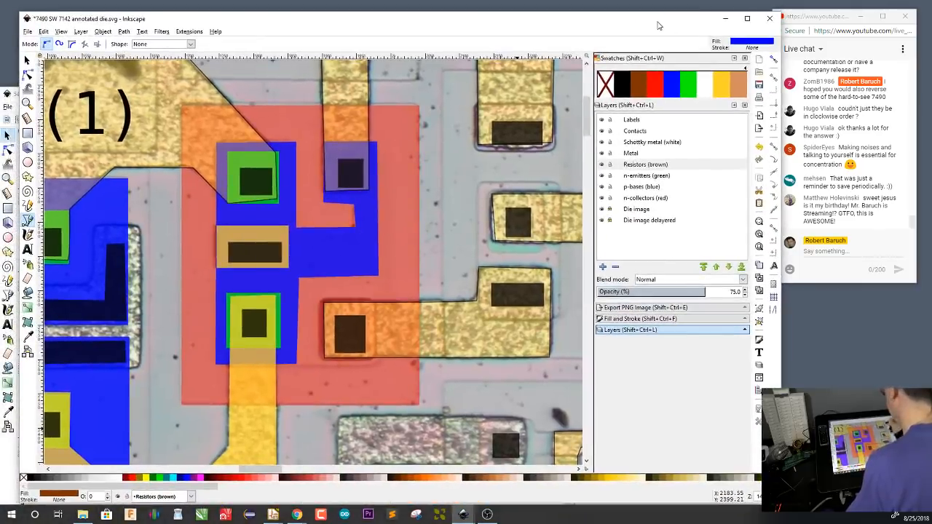
Paste a copy of the R9(1) pad label over the transistor beside that pad on the 7490 die
click(128, 118)
key(F1)
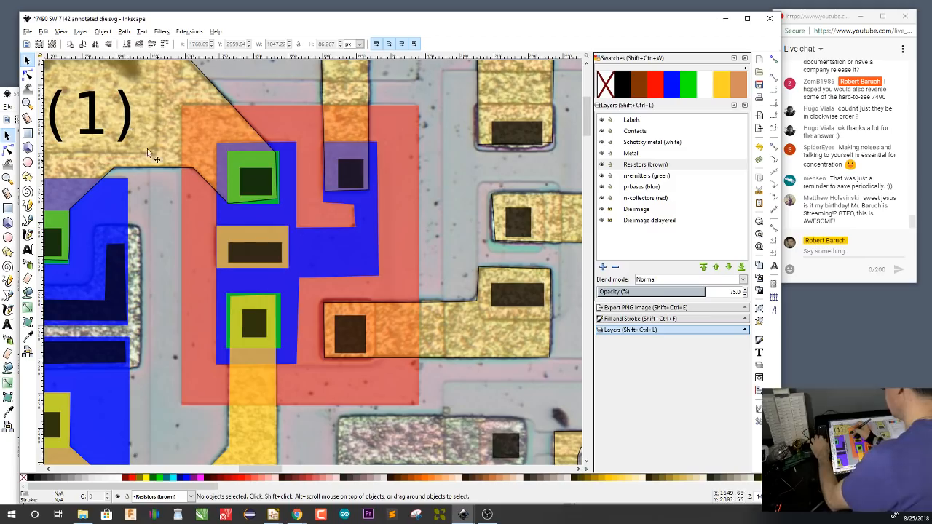
click(129, 116)
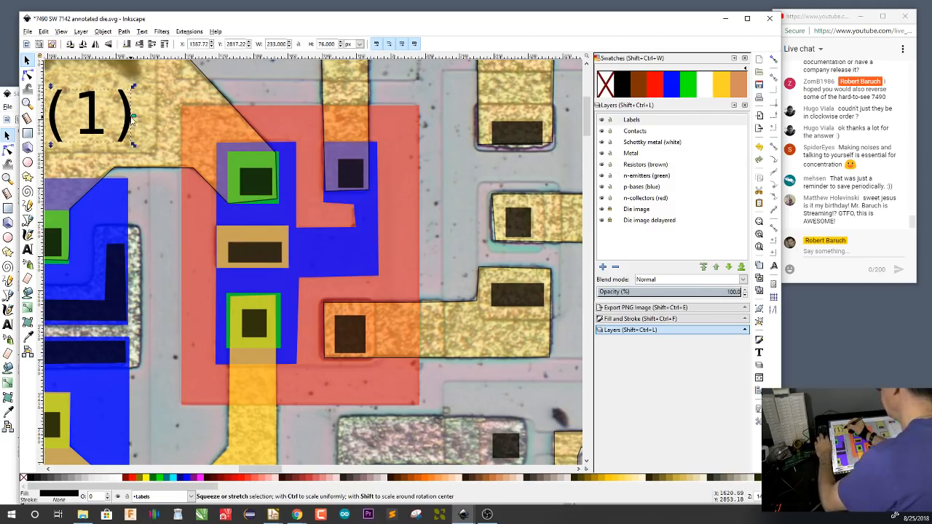
text(R9(1))
Change the copied label's text to Q3 and place it just beside the transistor's separate base contact, at the collector's upper corner
key(F8)
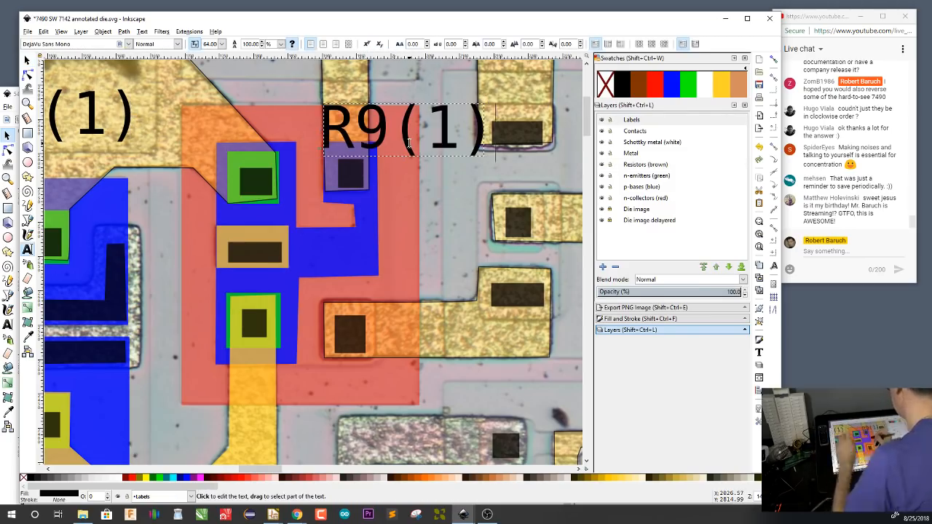
key(BackSpace)
key(BackSpace)
key(BackSpace)
key(BackSpace)
key(BackSpace)
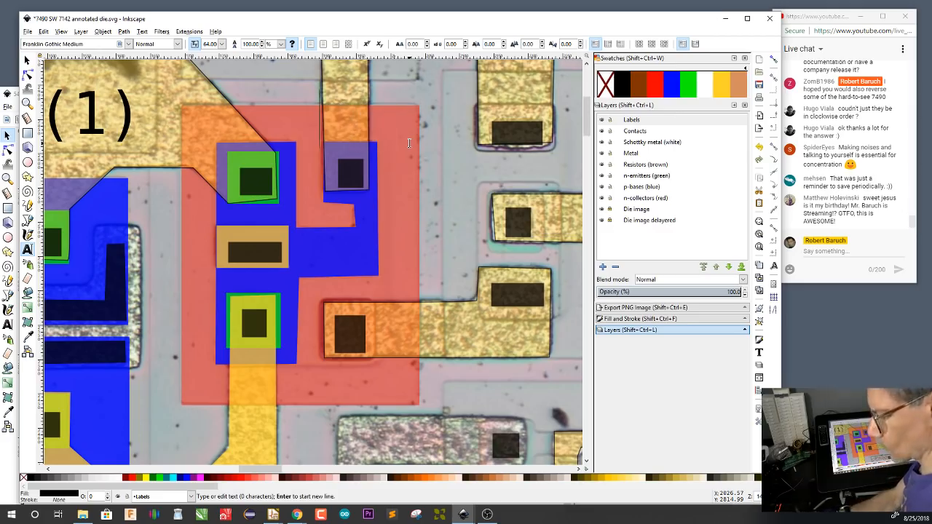
text(Q3)
key(F1)
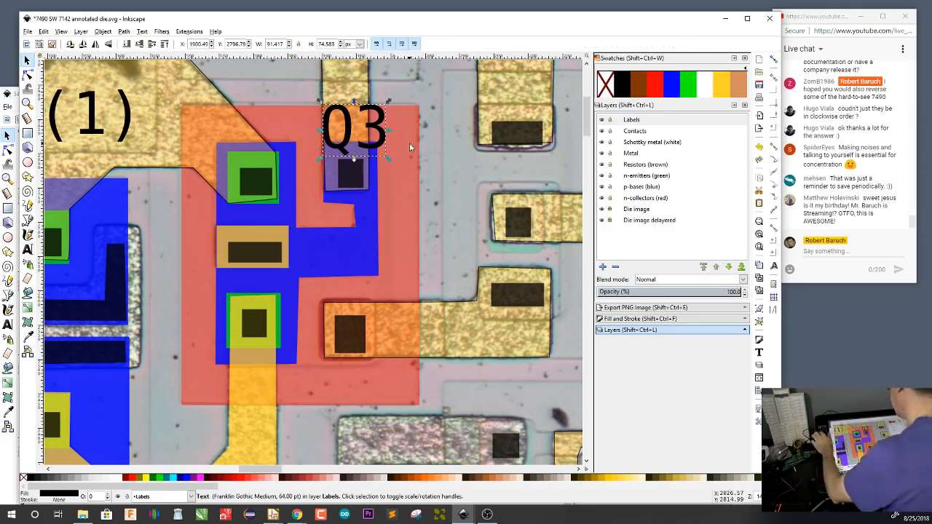
drag(380, 129, 429, 133)
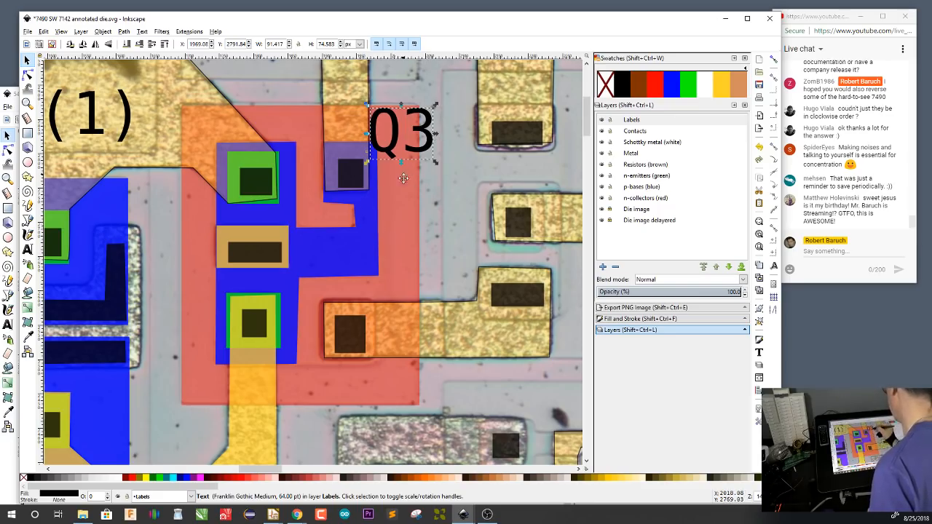
Add a label reading R1A over the long horizontal resistor's first section, above Q3
scroll(395, 315, up, 4)
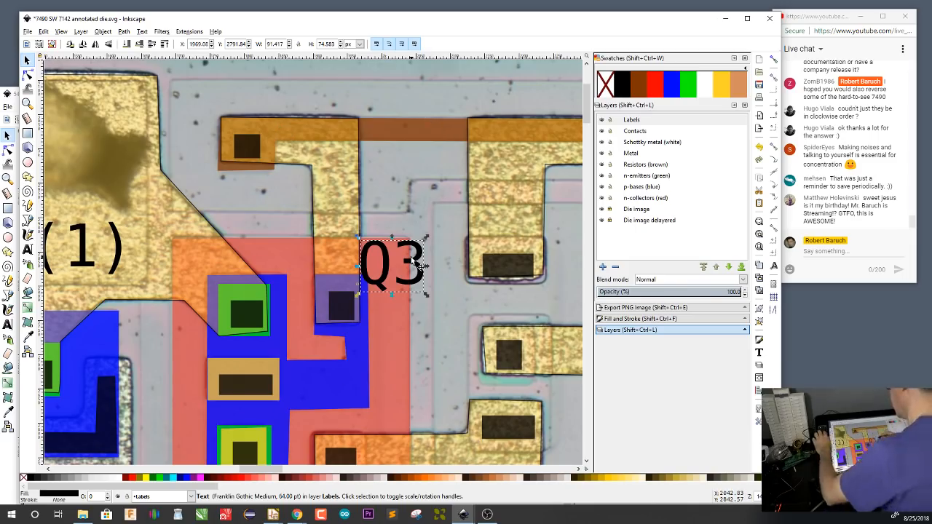
key(t)
text(Q3)
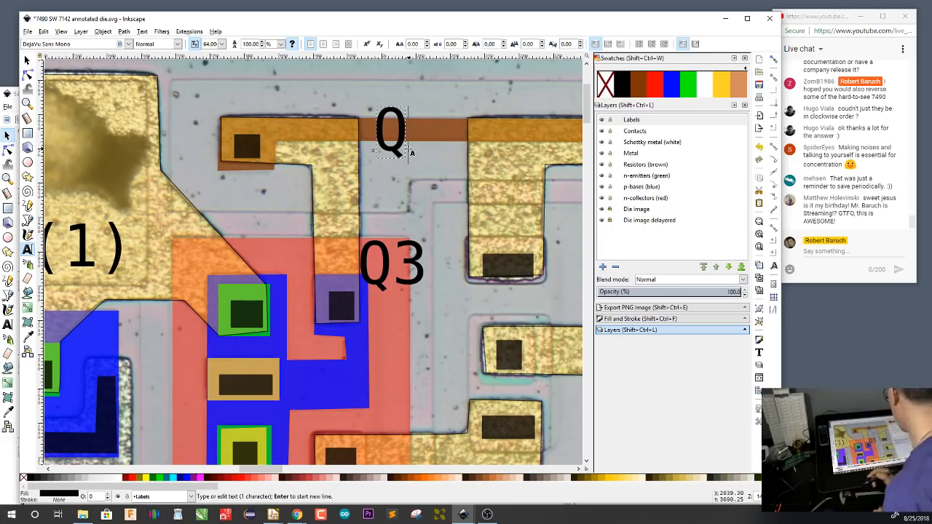
key(BackSpace)
text(R)
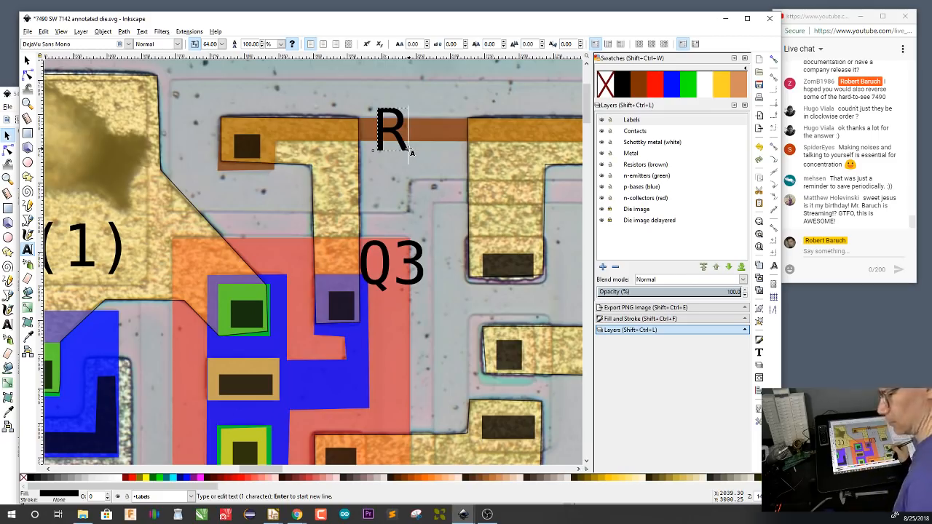
text(1)
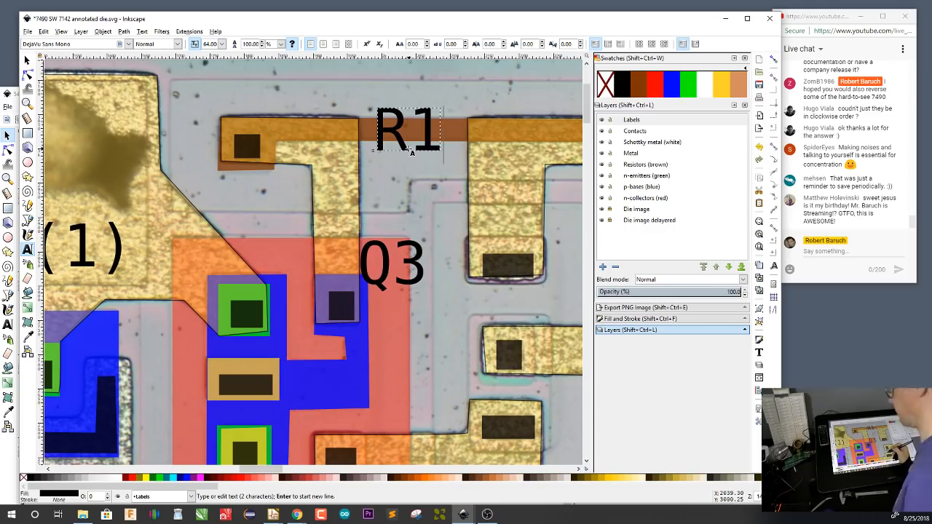
text(A)
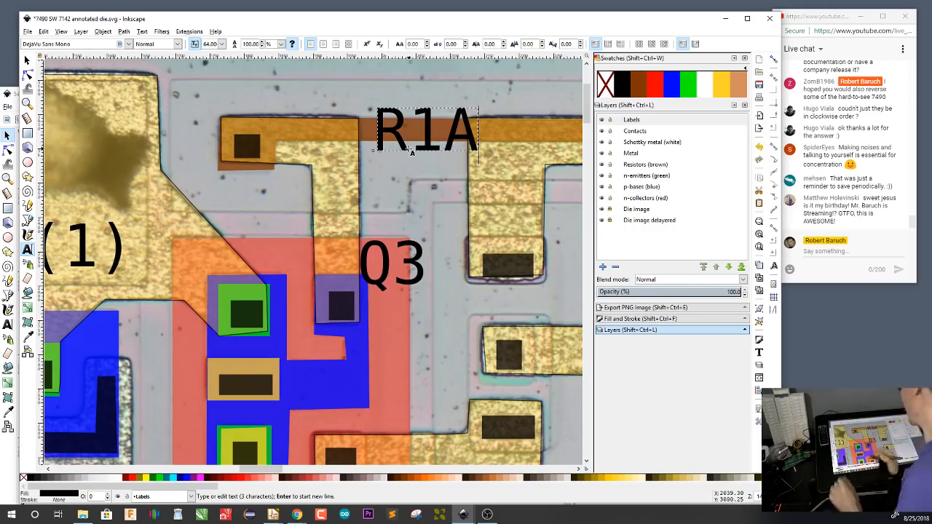
key(F1)
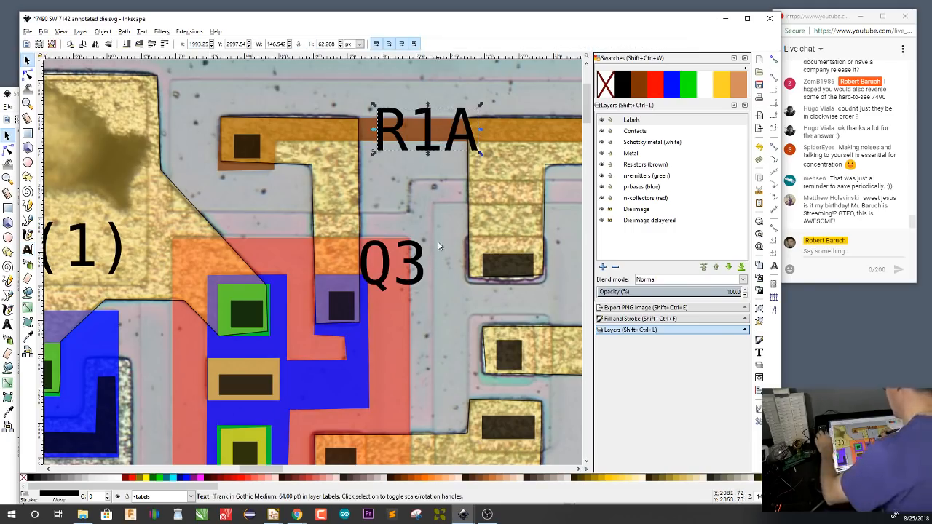
Paste a copy of the R1A label over the resistor's second section, before the untraced metal pad, and change its text to R1B
drag(536, 234, 275, 268)
drag(516, 264, 375, 287)
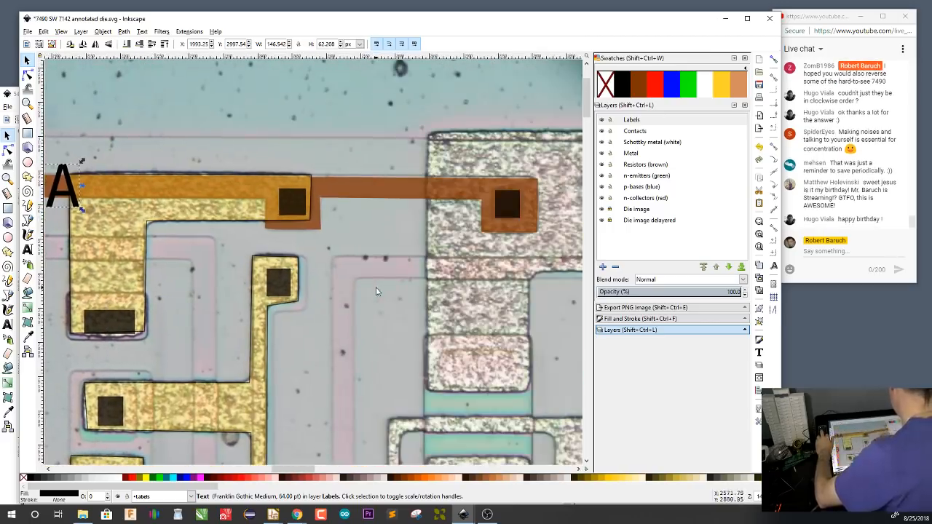
key(ctrl+v)
key(F8)
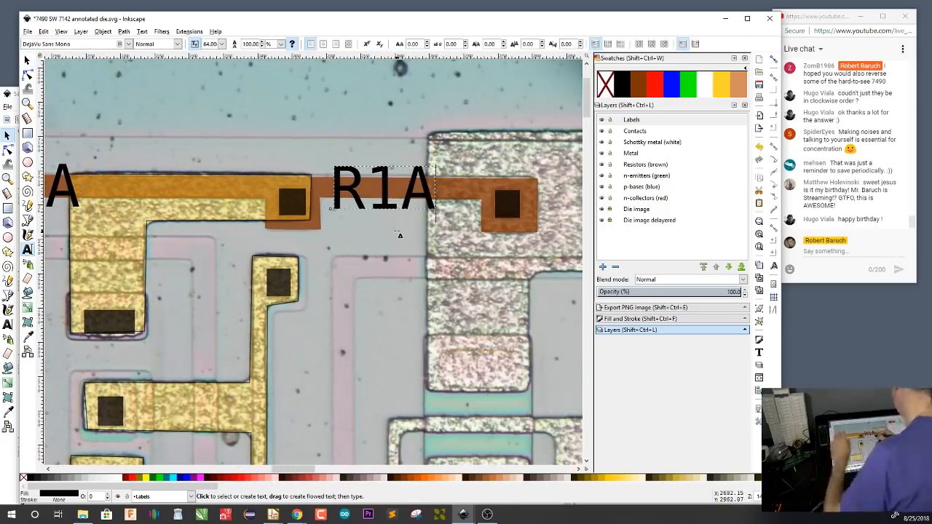
key(BackSpace)
text(B)
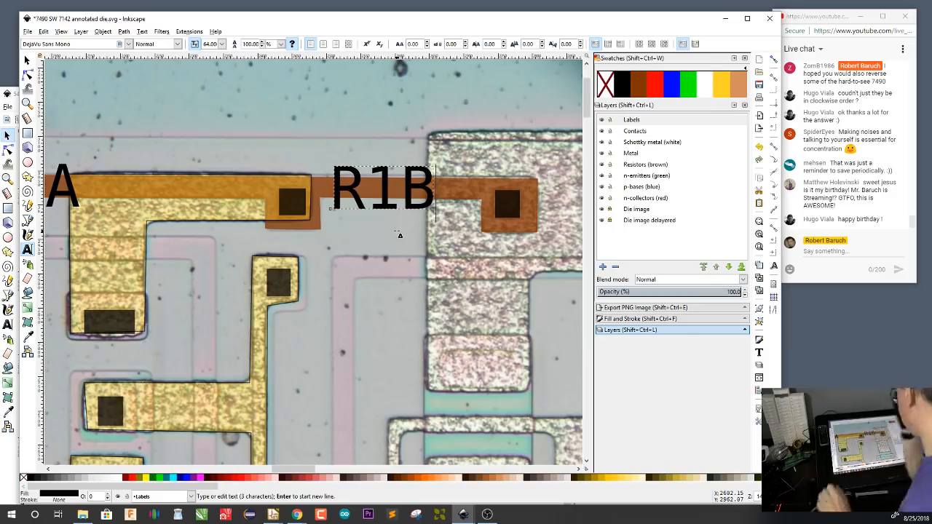
key(F1)
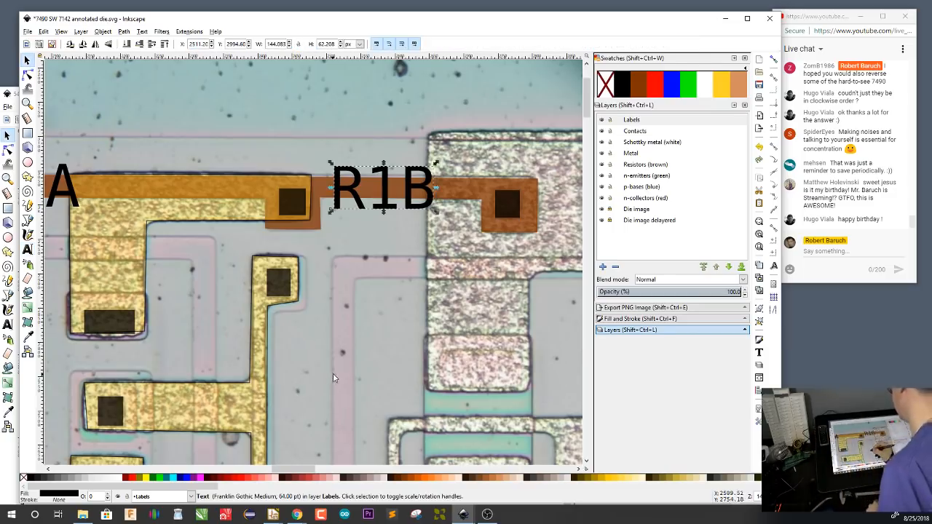
Switch to Eeschema with the 5490 TI 7536 schematic, dismiss the Wacom key overlay and bring the R9 input circuit into view
drag(334, 378, 486, 297)
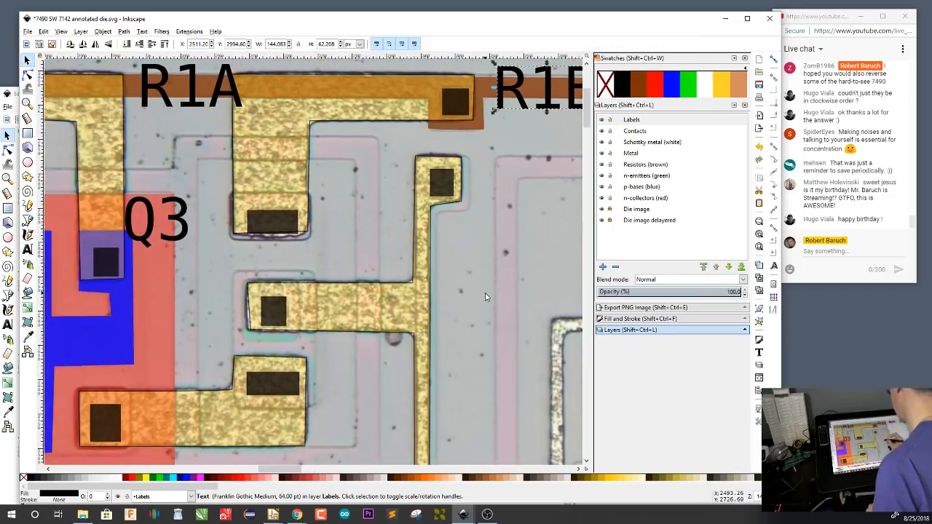
mouse_move(273, 514)
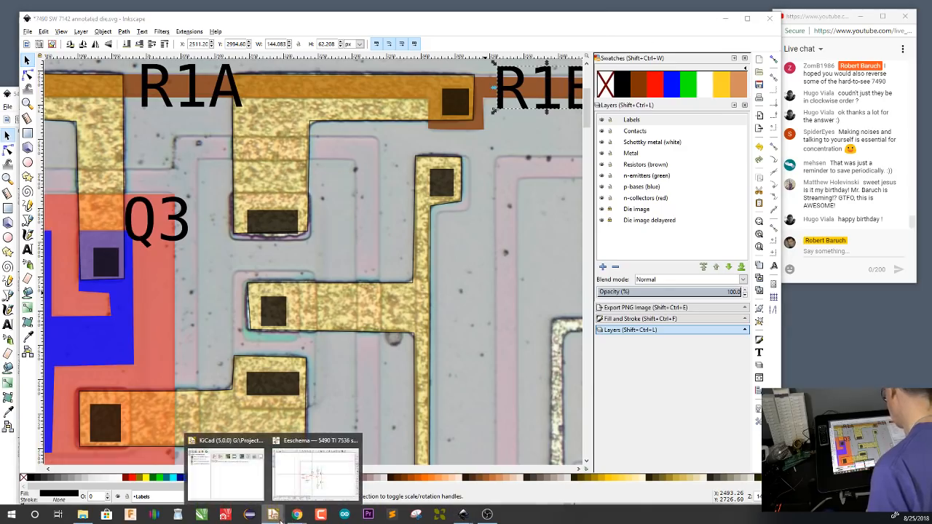
click(315, 479)
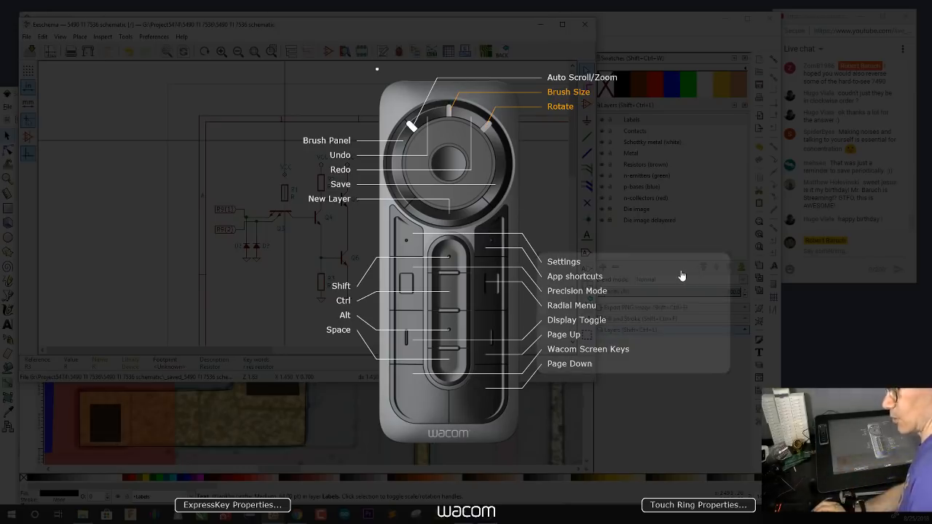
click(601, 147)
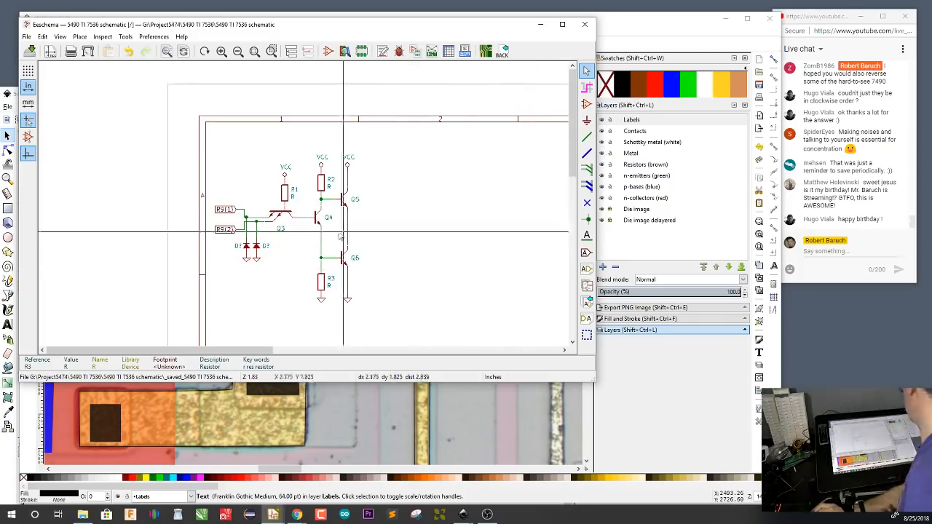
scroll(274, 231, up, 1)
scroll(300, 200, down, 1)
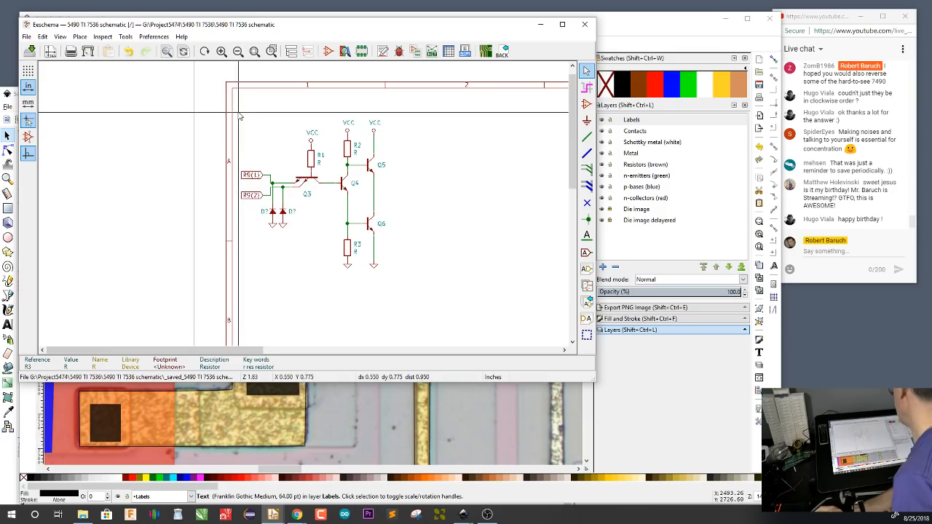
Move the entire R9 input circuit to the sheet's left edge and down, clearing the space above it
drag(236, 109, 391, 283)
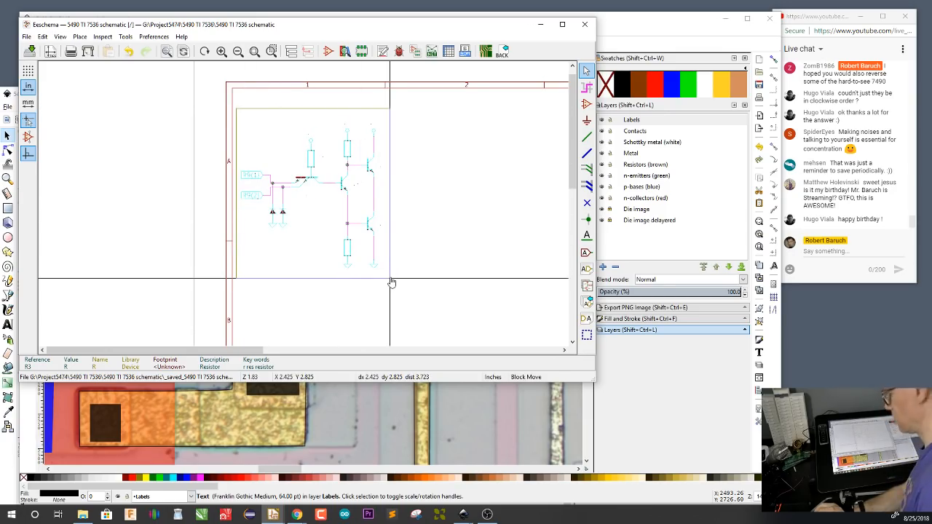
scroll(466, 294, down, 2)
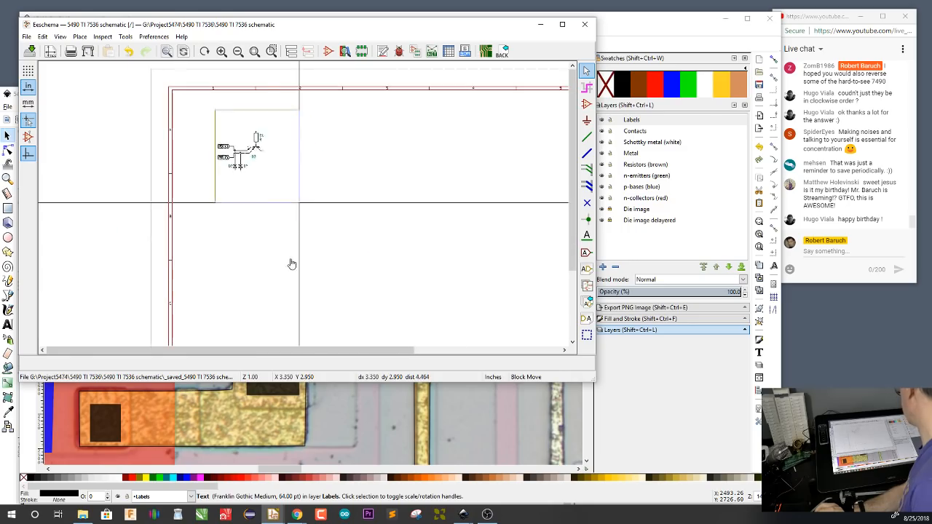
click(175, 107)
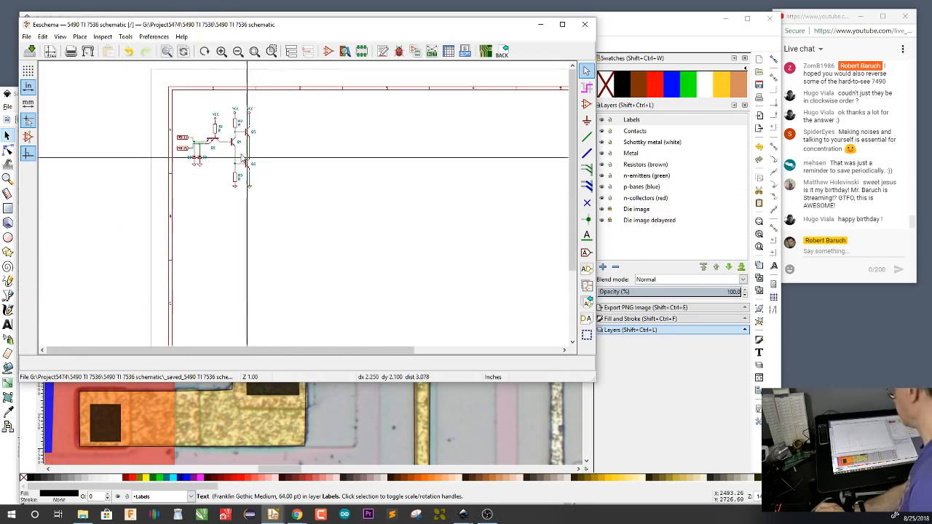
drag(175, 106, 263, 318)
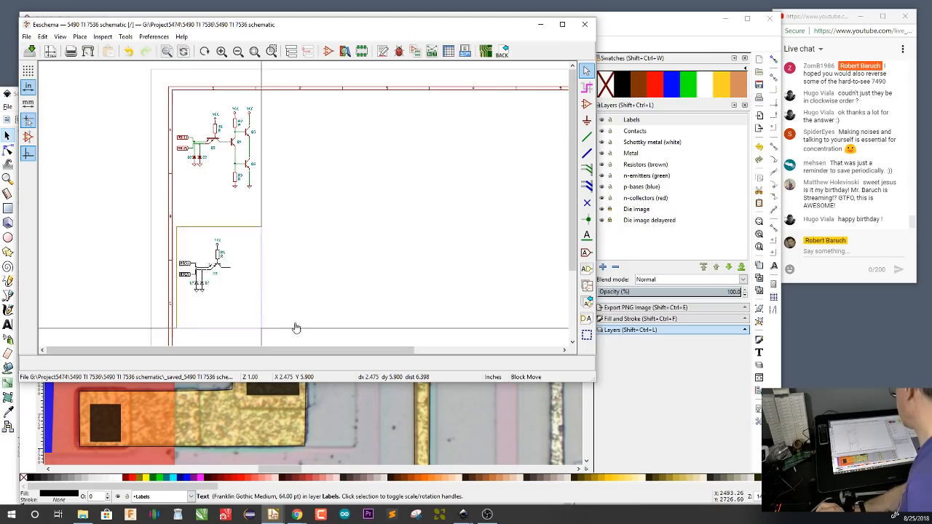
click(277, 330)
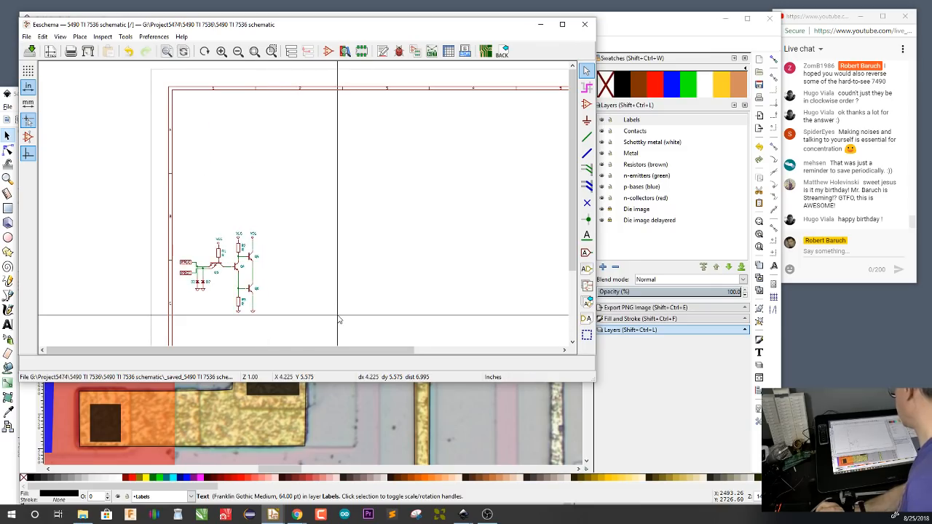
Duplicate the whole circuit block and place the copy directly above the original
drag(264, 320, 229, 264)
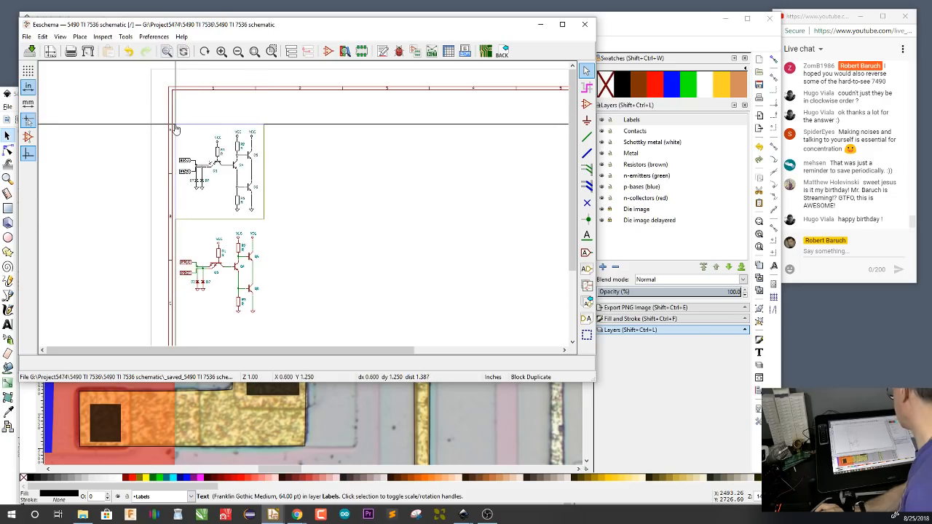
click(192, 181)
scroll(193, 182, up, 1)
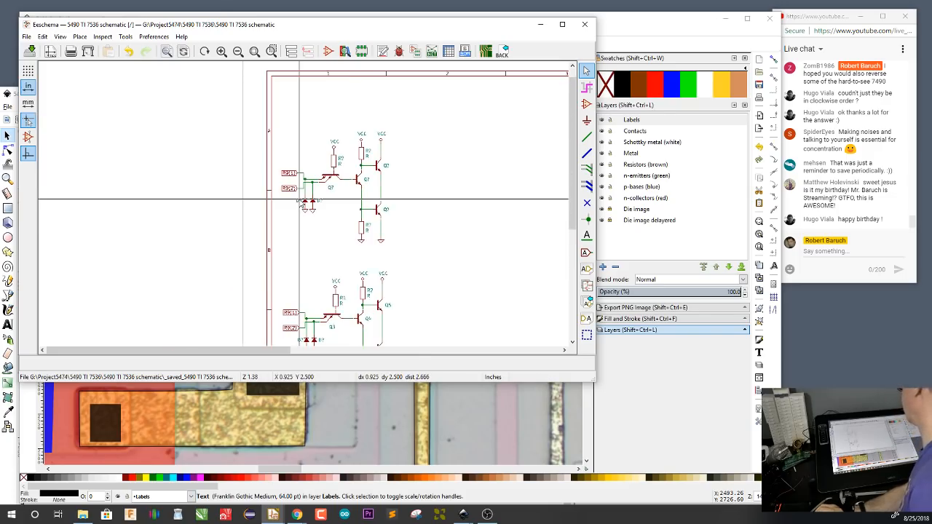
scroll(376, 288, down, 1)
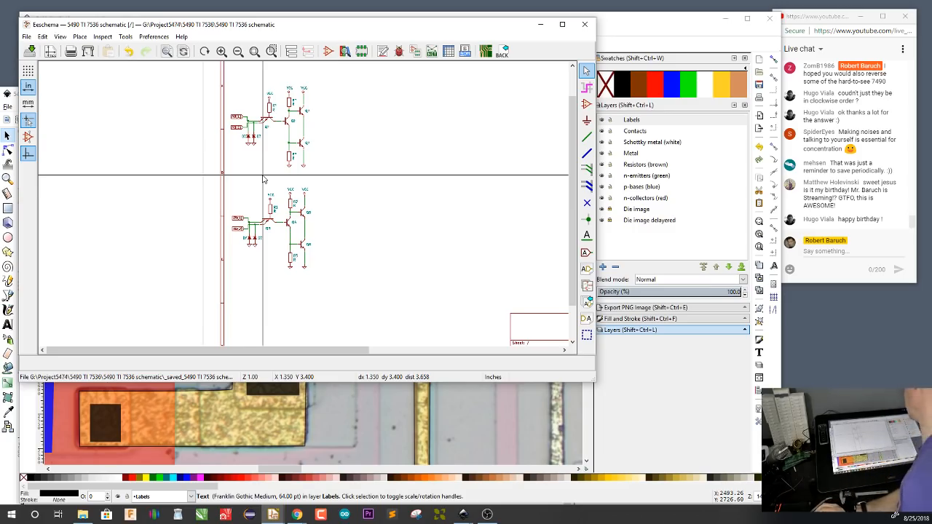
Move the lower circuit further down the sheet and shift its R2, R3 and Q4–Q6 section to the right, away from Q3
drag(196, 176, 322, 300)
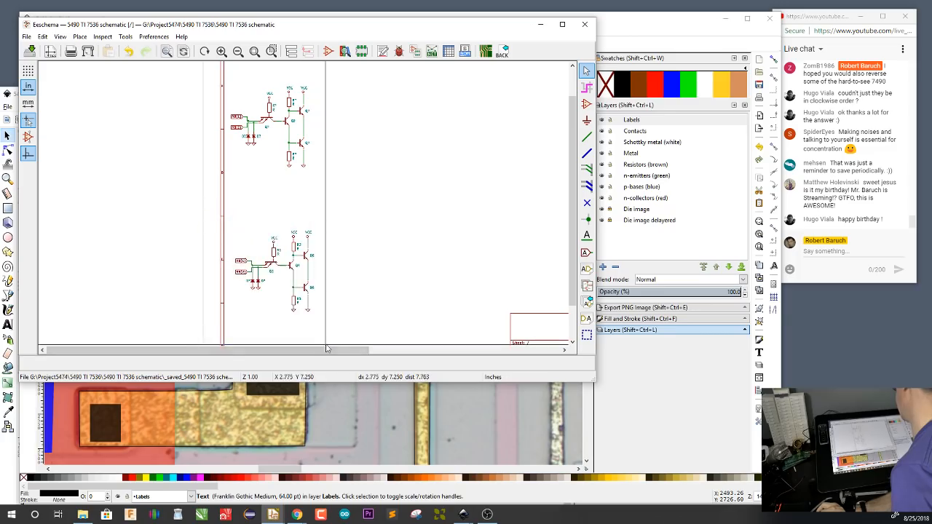
click(279, 268)
scroll(279, 268, up, 3)
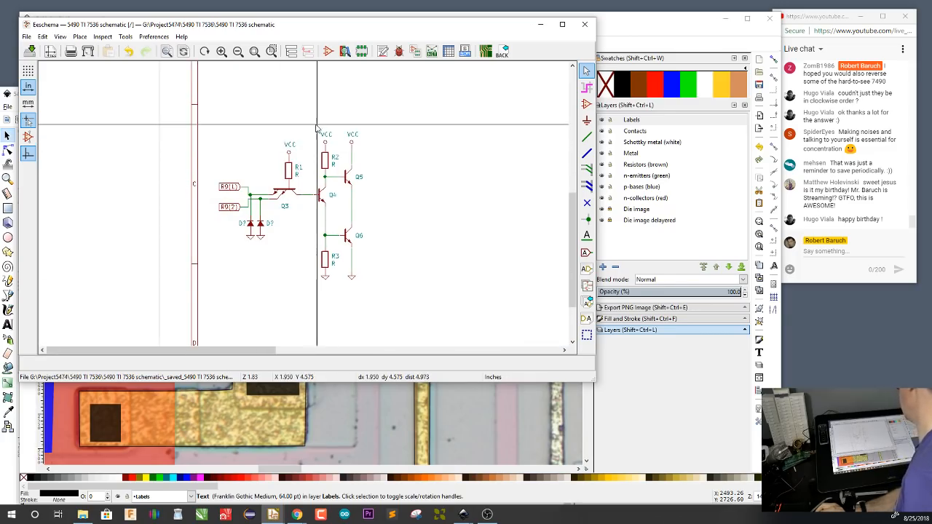
drag(312, 129, 374, 295)
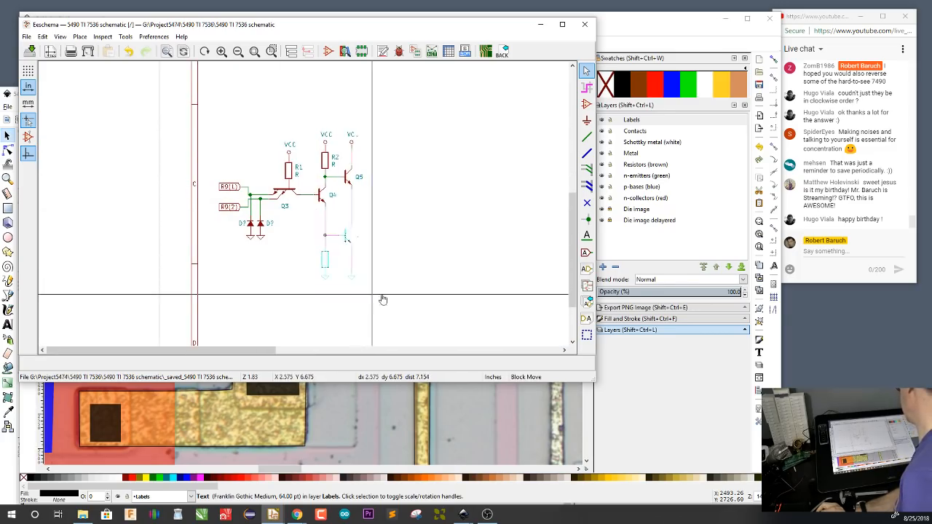
click(458, 298)
Insert a copy of resistor R1 in series above it in the lower circuit, with the VCC symbol placed on top of the copy
mouse_move(283, 135)
mouse_down()
mouse_move(299, 157)
mouse_move(295, 146)
mouse_up()
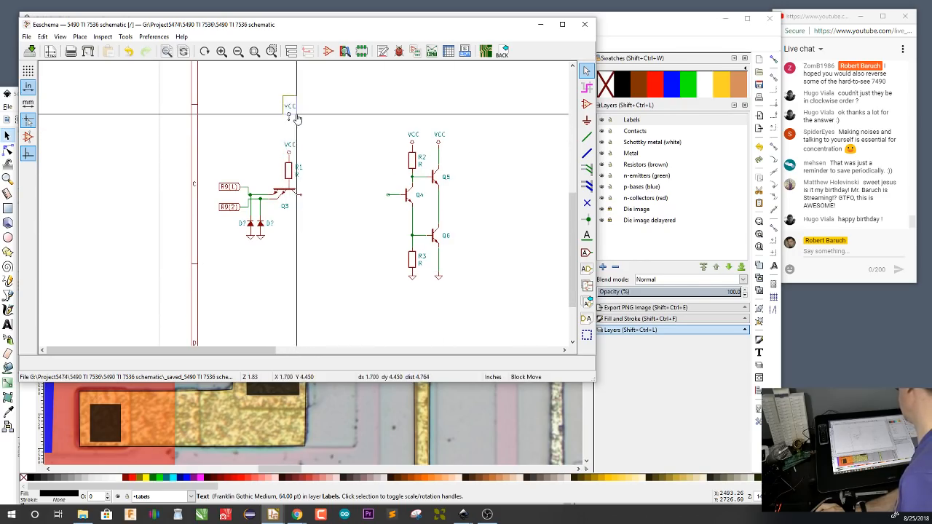
click(297, 113)
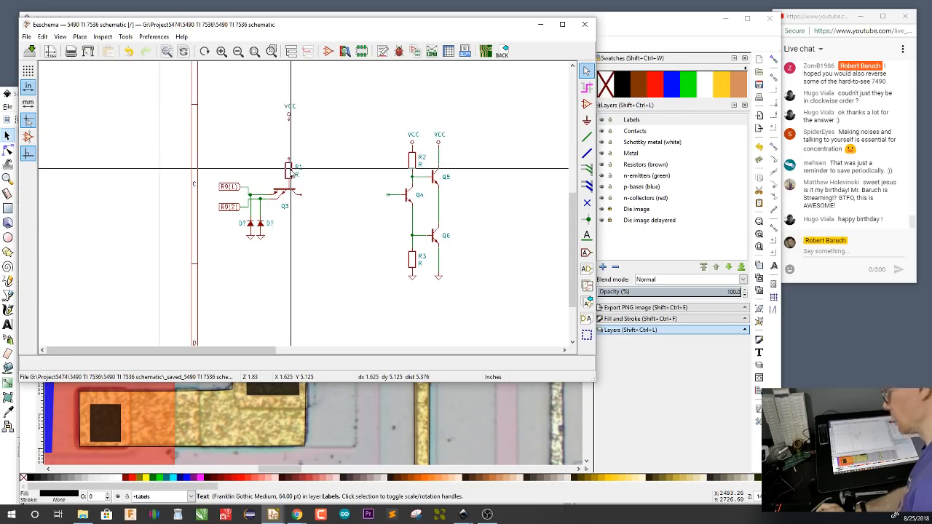
key(c)
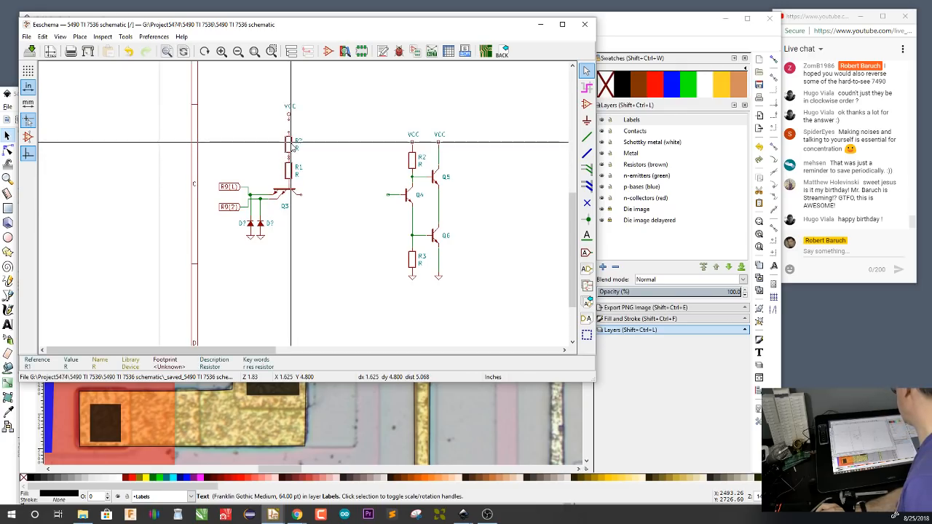
click(289, 146)
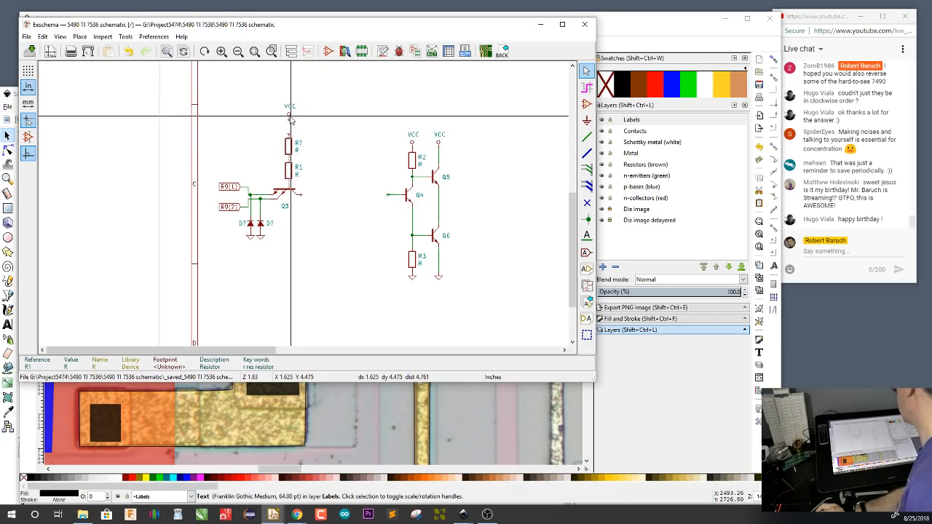
key(m)
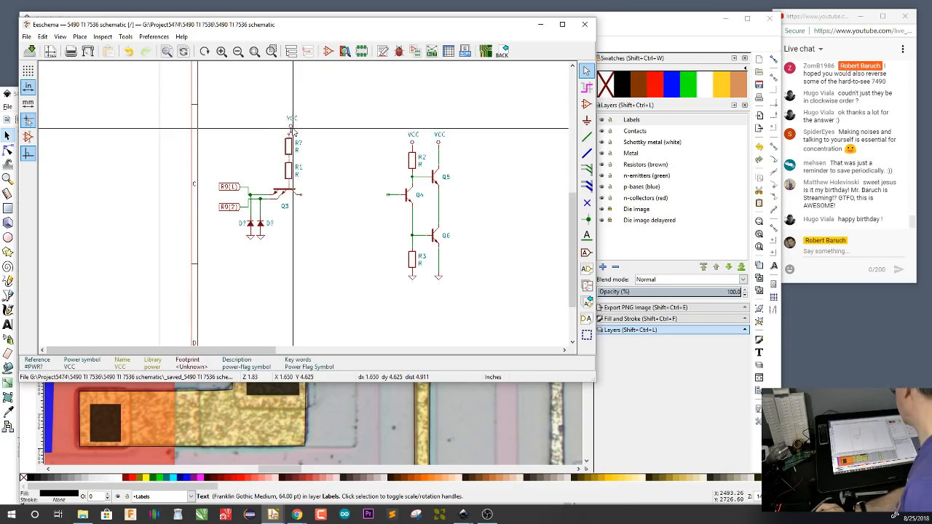
click(288, 130)
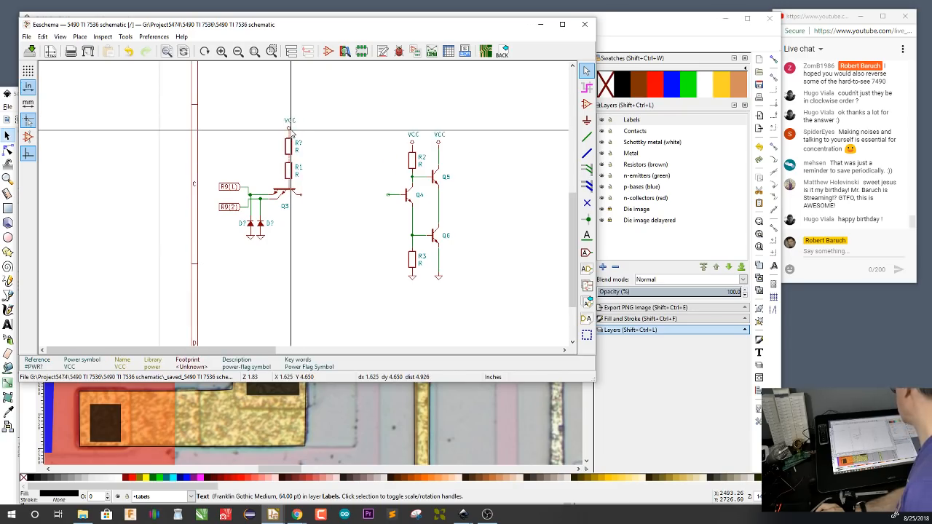
Change the reference of the resistor directly above Q3 to R1A
scroll(273, 154, up, 1)
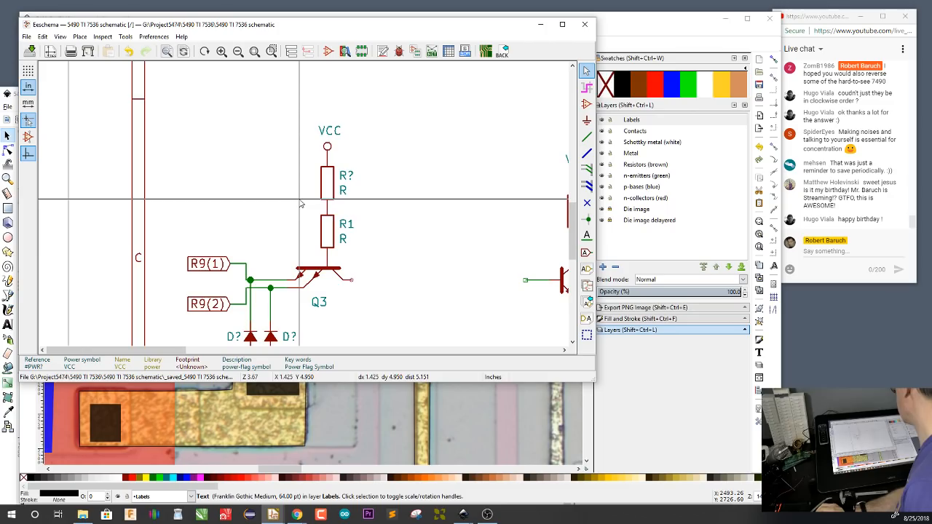
click(348, 232)
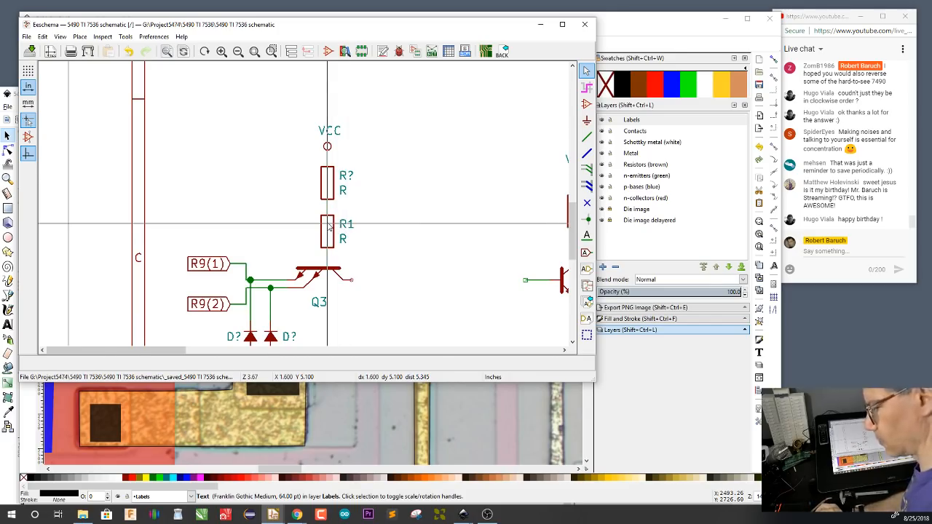
key(u)
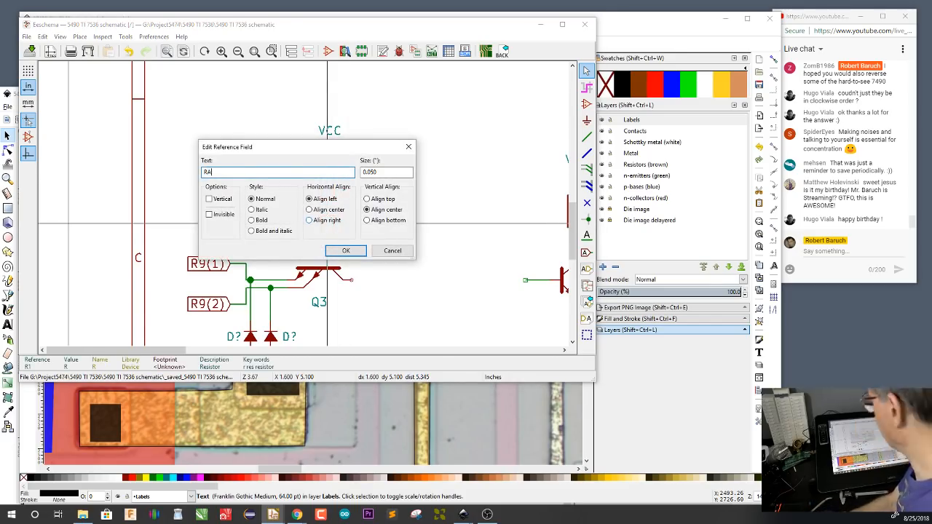
key(Return)
text(ui)
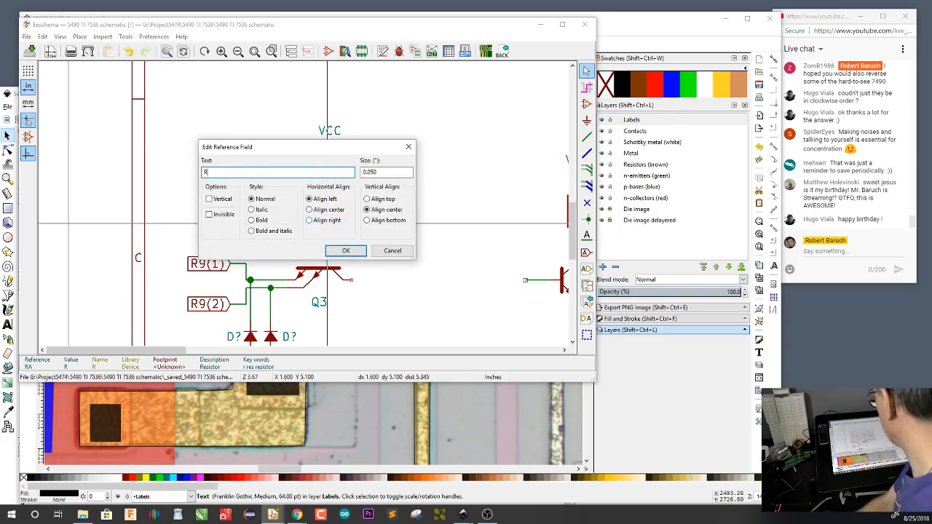
text(A)
key(Return)
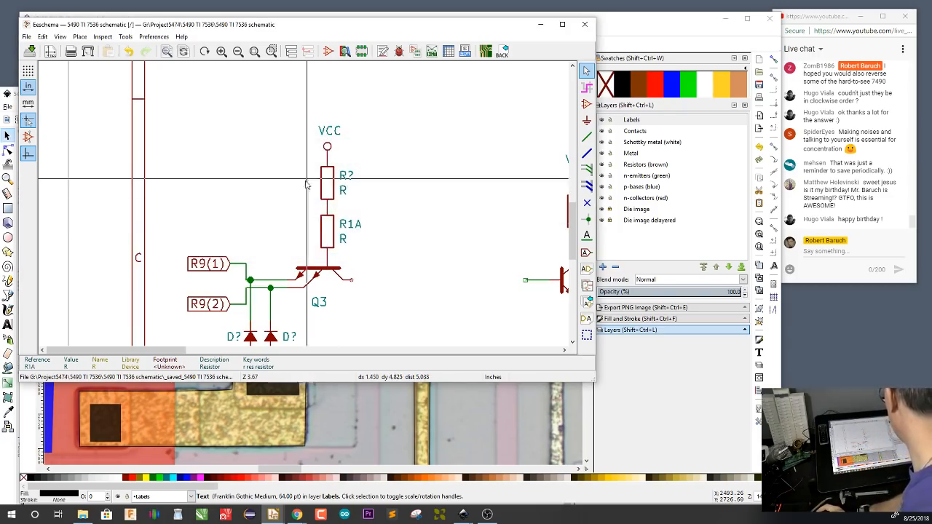
Set the reference of the copied resistor below VCC to R1B
key(u)
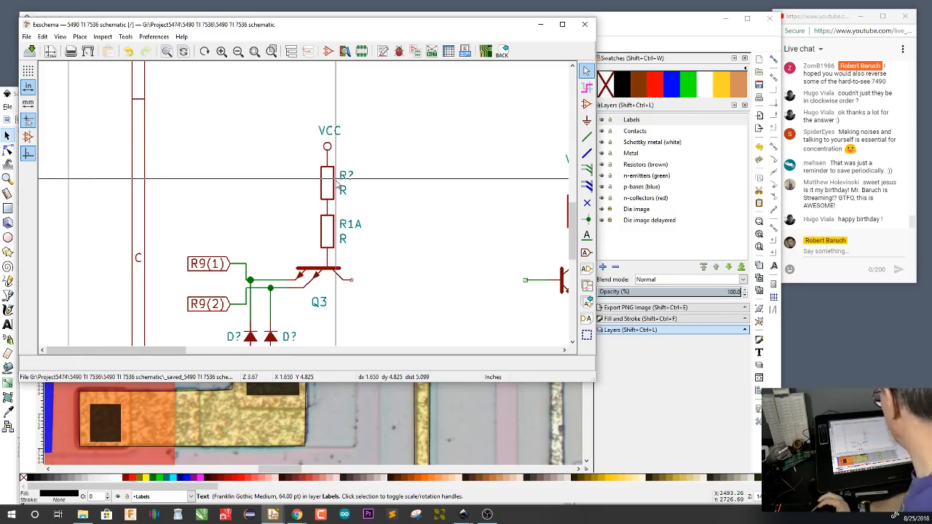
key(u)
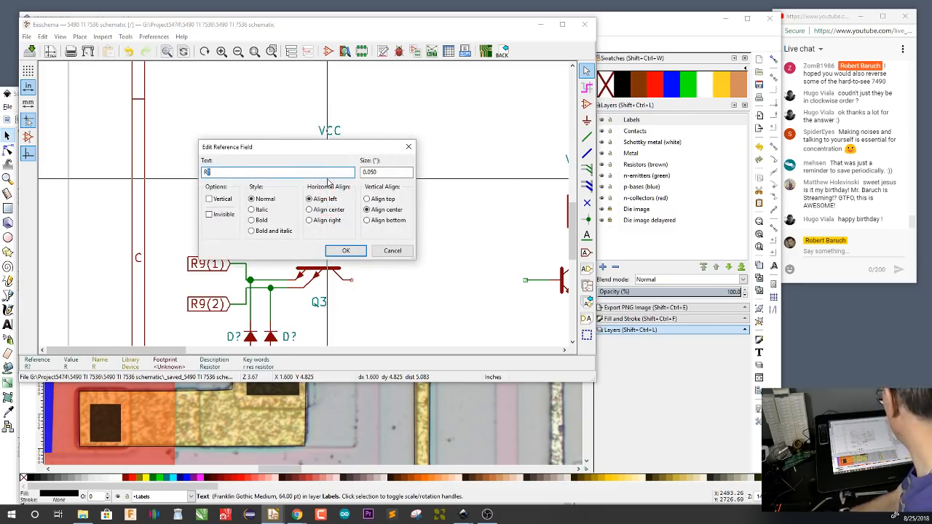
text(R1B)
key(Return)
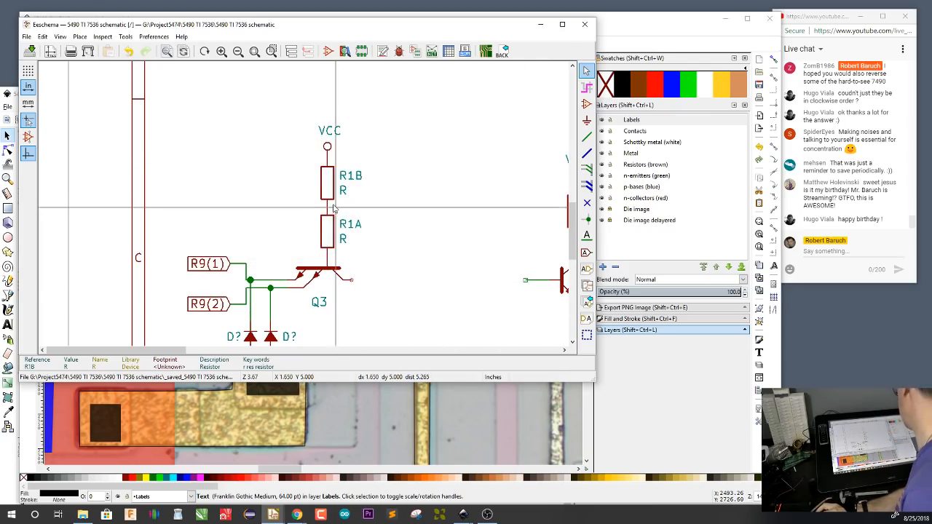
Add short open-ended wires running right from the R1A/R1B junction and from Q3's collector
key(w)
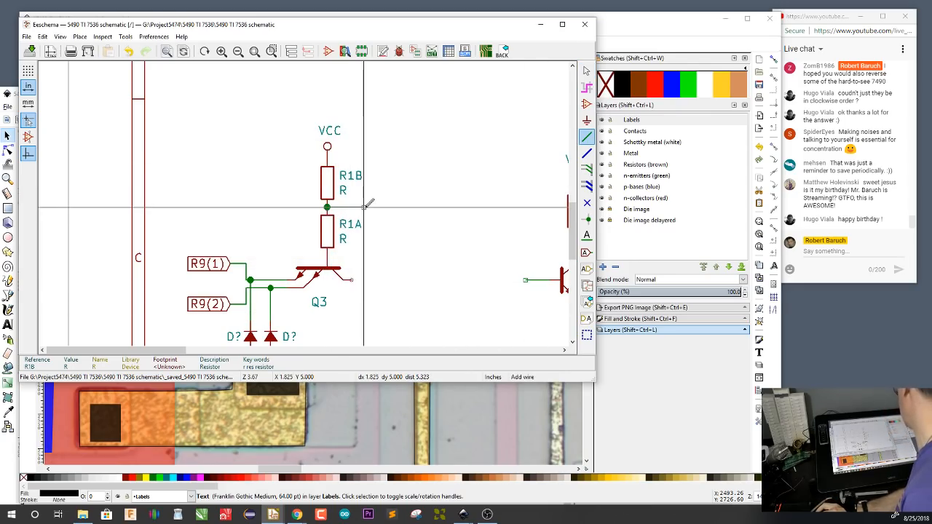
double_click(363, 207)
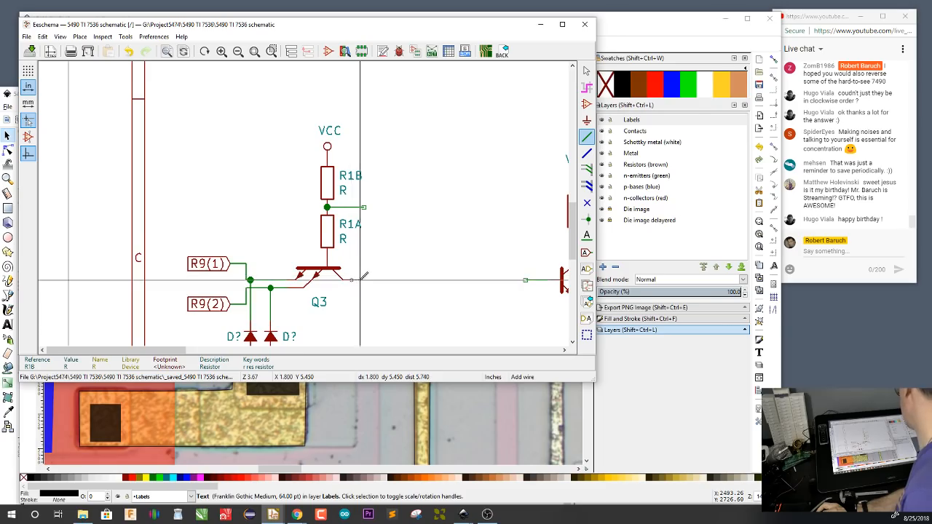
key(F2)
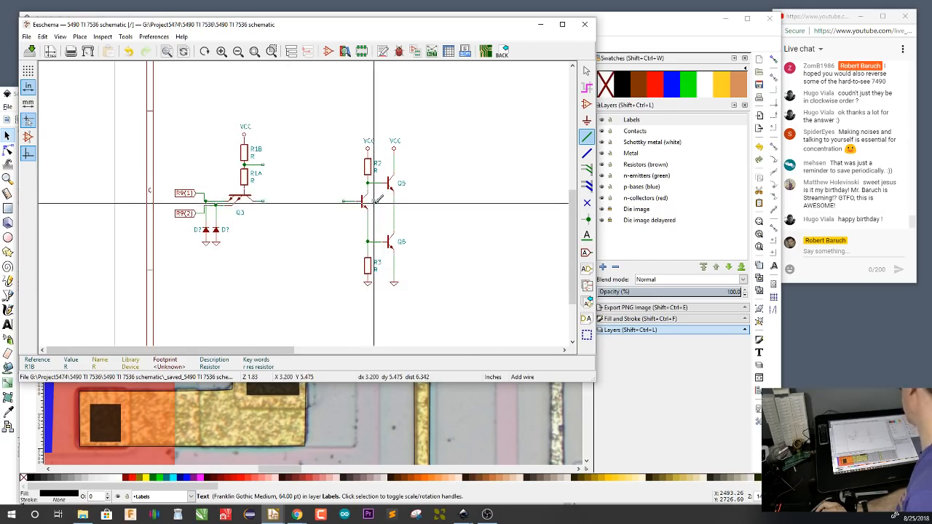
Switch to Inkscape and draw a green rectangle about 81 × 87 px on the n-emitters layer around the square contact right of Q3
key(alt+Tab)
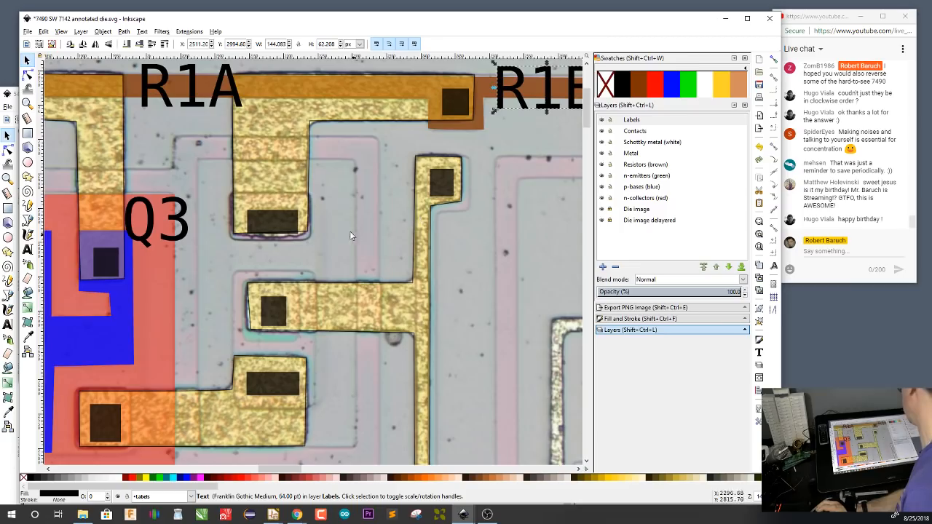
scroll(324, 242, down, 1)
scroll(325, 241, down, 1)
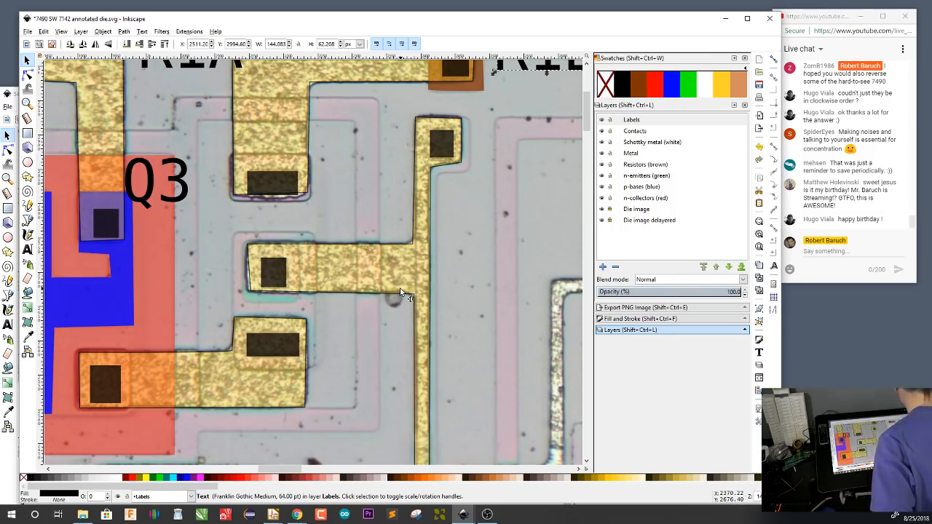
click(649, 179)
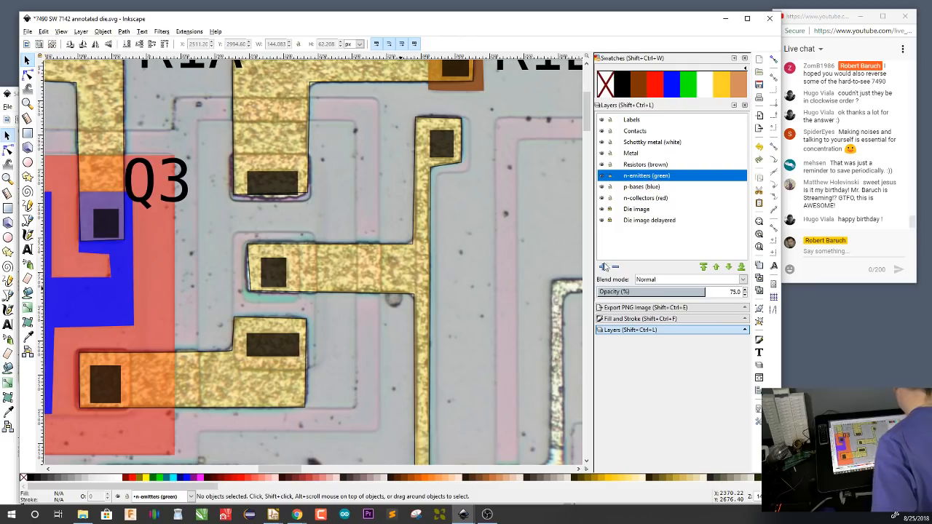
key(r)
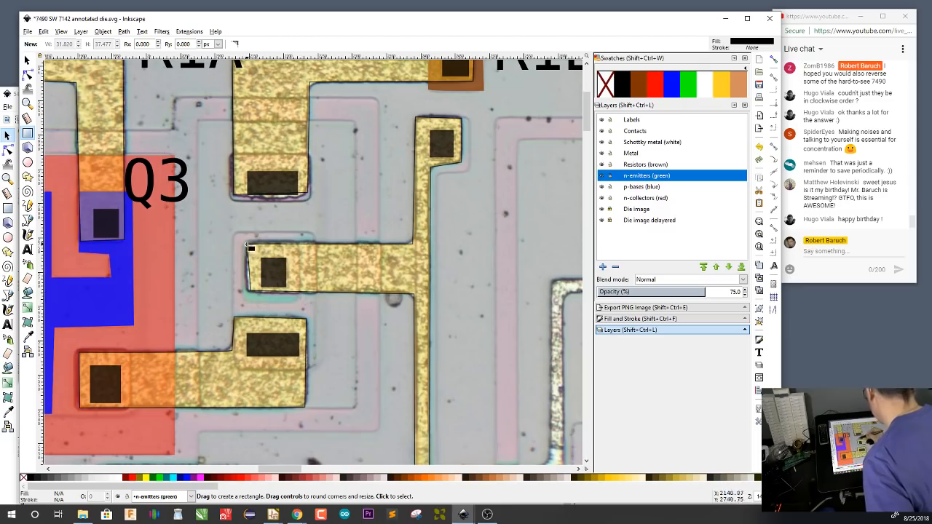
drag(247, 245, 300, 302)
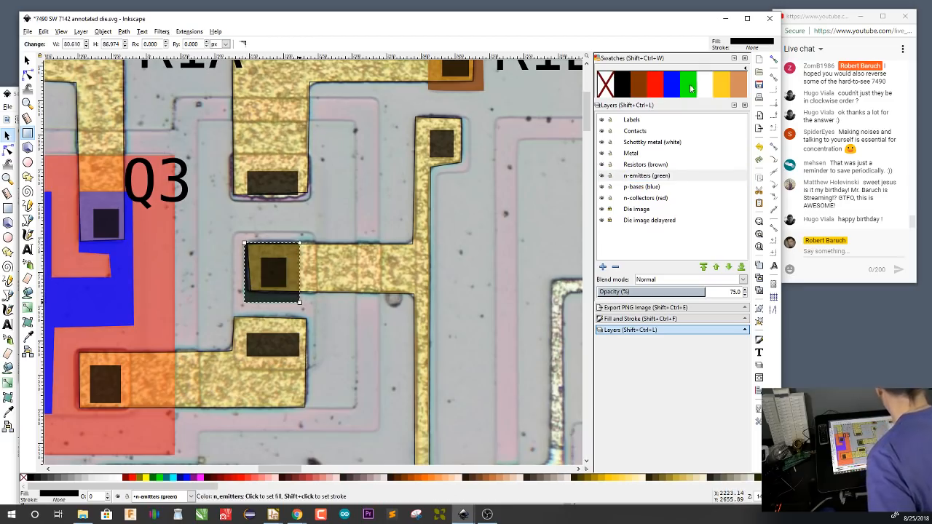
Draw a blue rectangle about 119 × 199 px on the p-bases layer around the green emitter and the wide contact below it
click(641, 189)
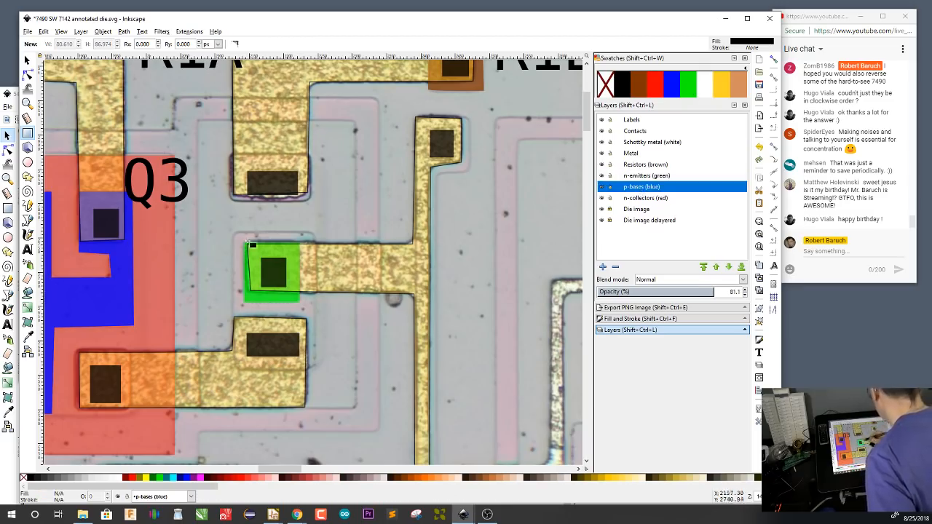
drag(233, 234, 315, 369)
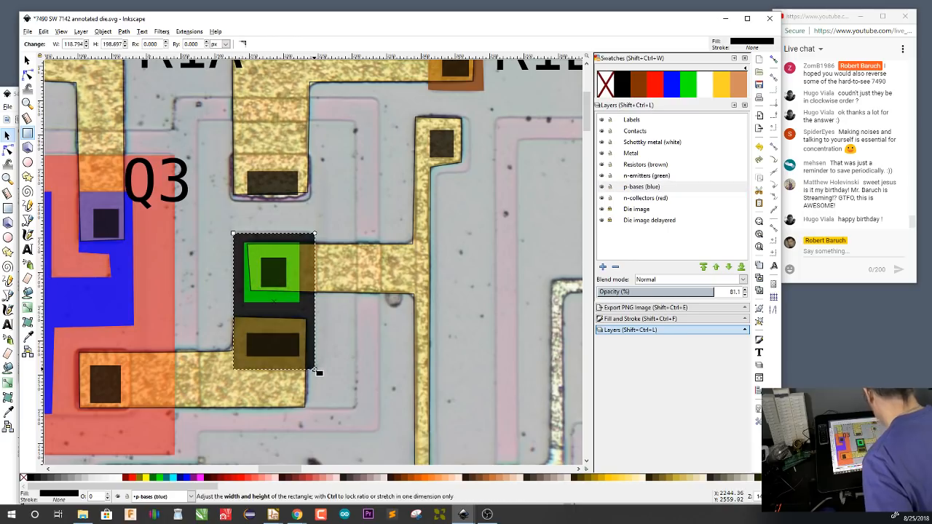
click(673, 88)
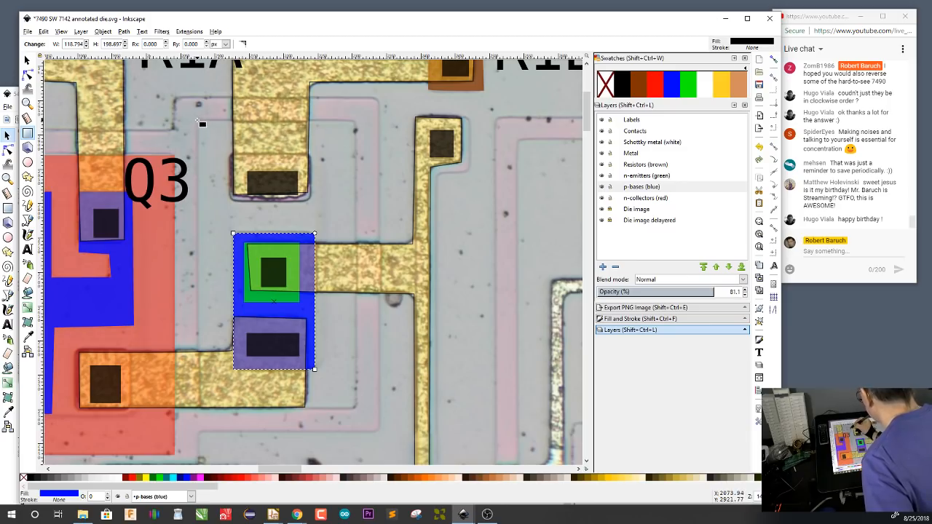
Draw a red rectangle about 233 × 420 px on the n-collectors layer around the new base region and the collector contact above it
drag(197, 120, 356, 410)
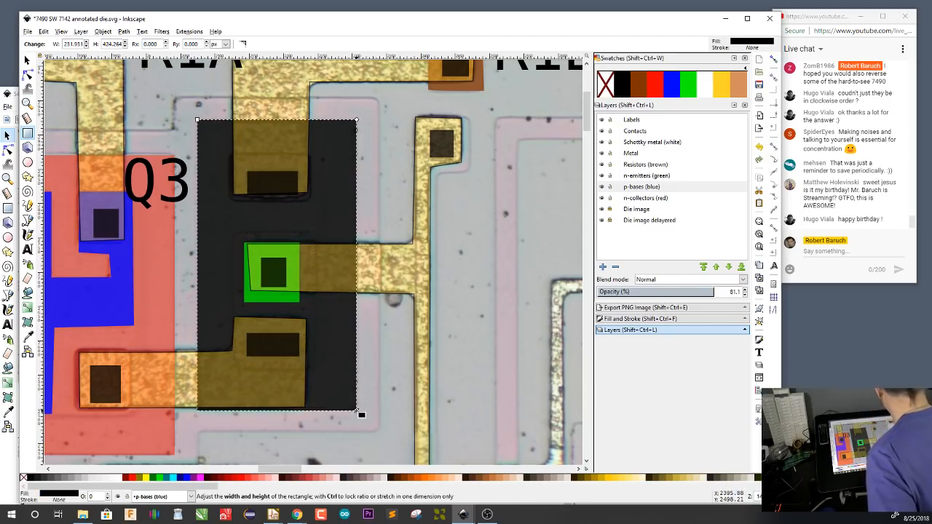
key(Delete)
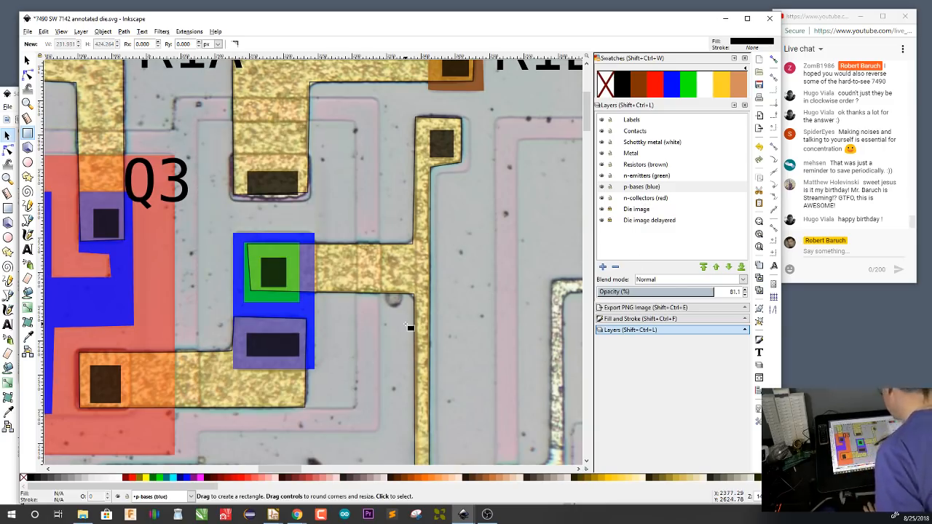
click(644, 198)
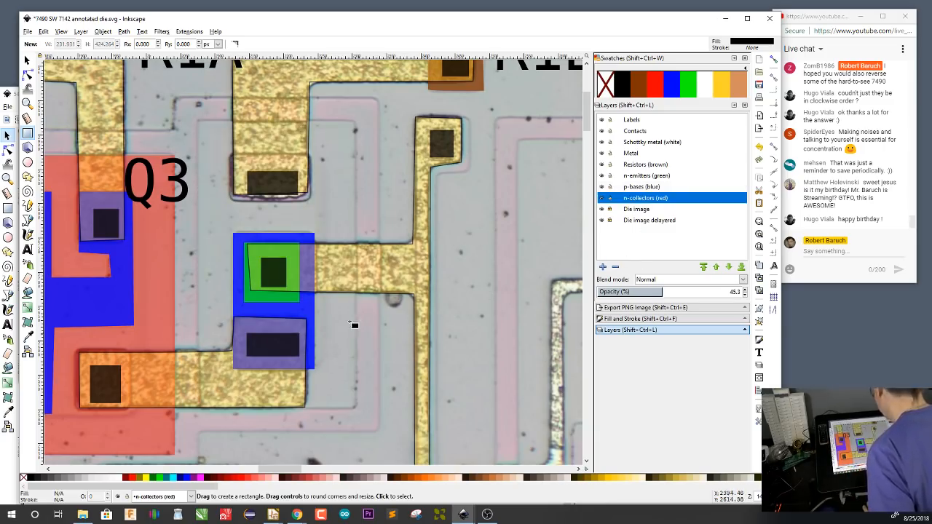
mouse_move(198, 121)
mouse_down()
mouse_move(366, 417)
mouse_move(356, 409)
mouse_up()
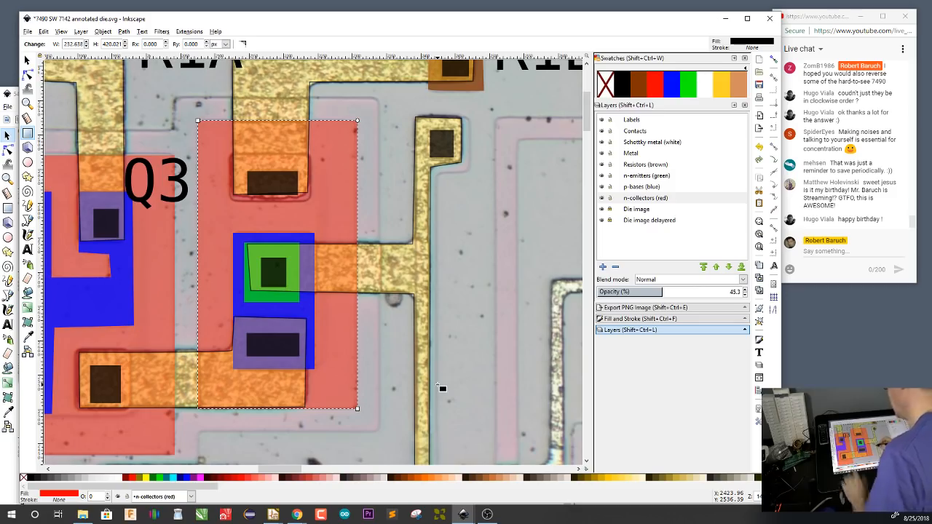
Duplicate the Q3 label beside the new transistor's collector contact and change its text to Q4
key(s)
click(183, 176)
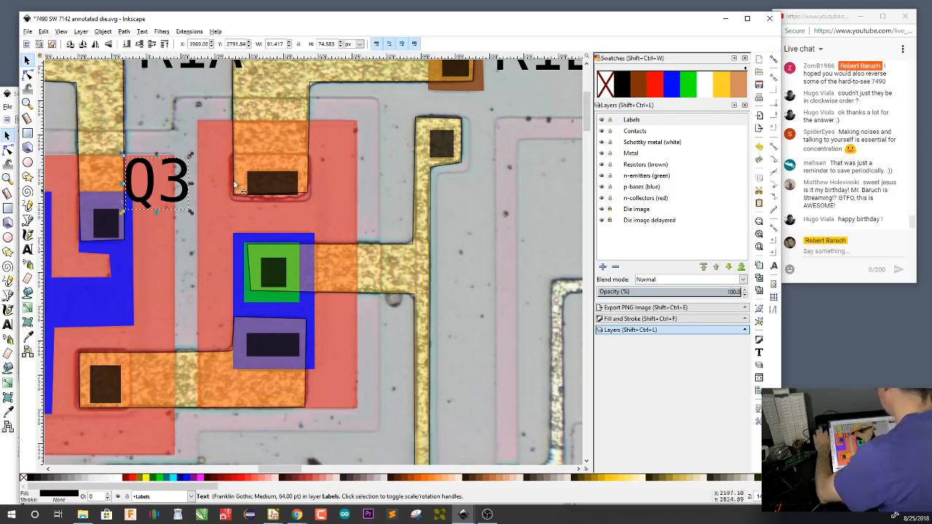
key(ctrl+v)
key(t)
key(BackSpace)
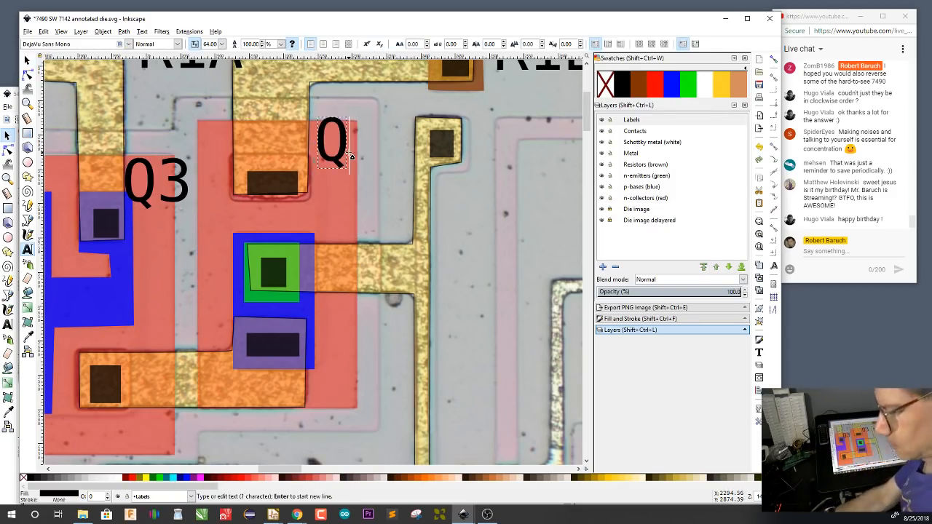
text(4)
key(F1)
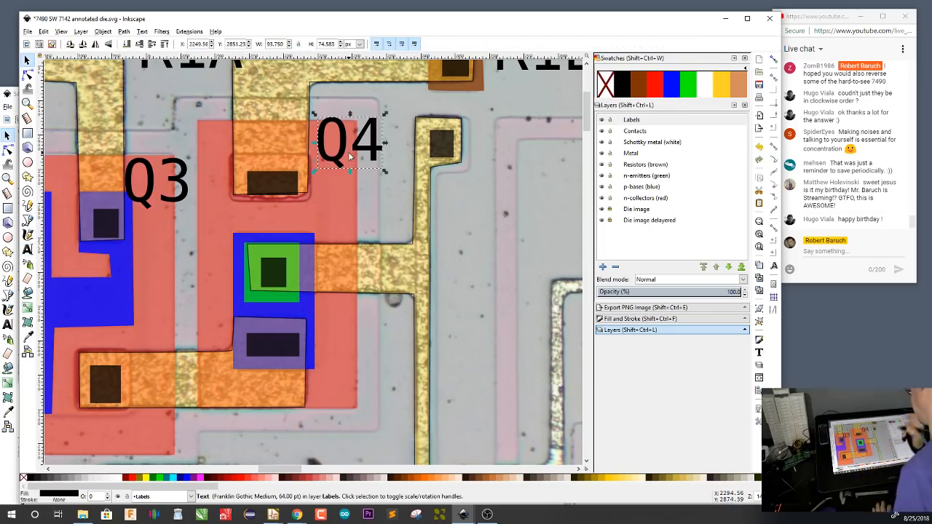
Switch to the Eeschema schematic and move transistor Q4 so its base connects to Q3's collector wire
scroll(350, 155, up, 3)
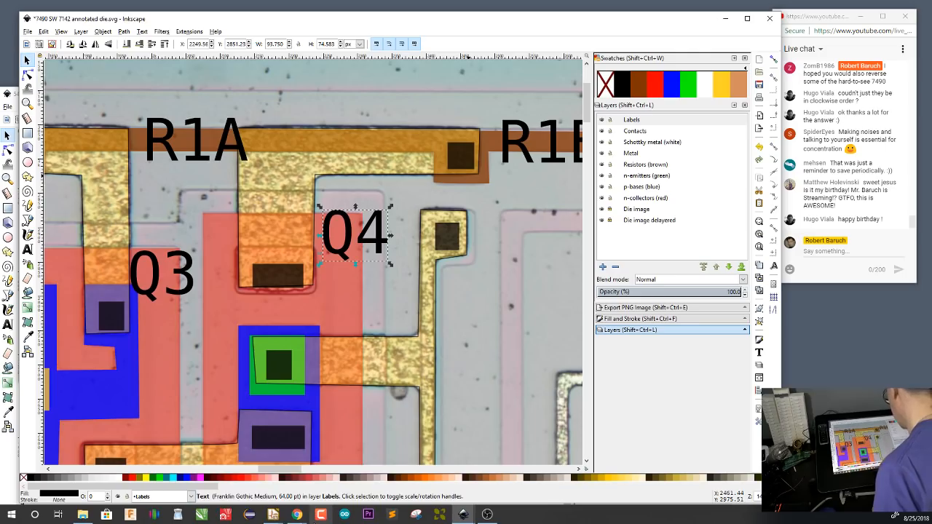
click(324, 489)
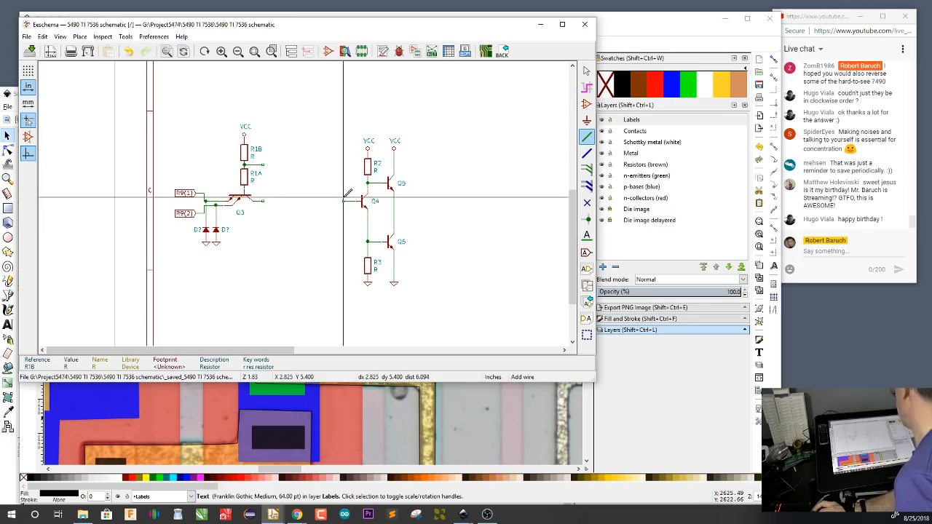
key(Escape)
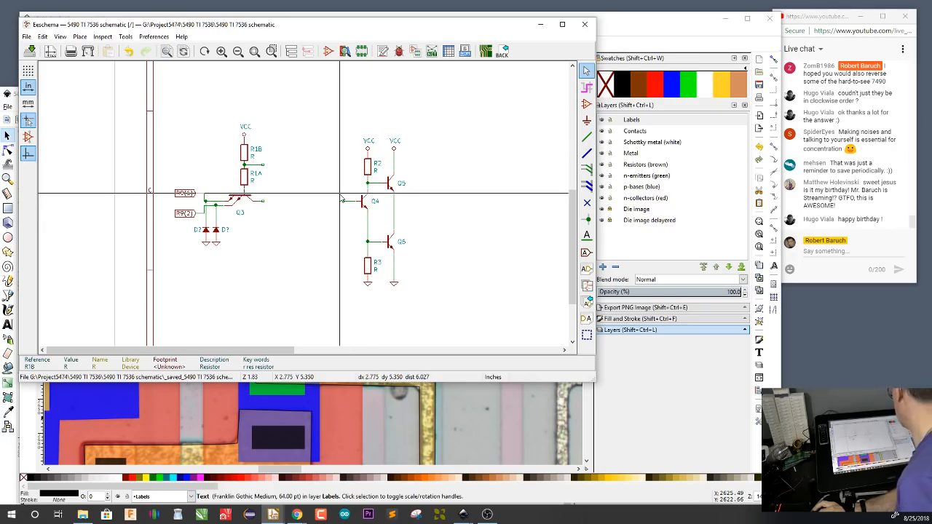
drag(340, 193, 367, 209)
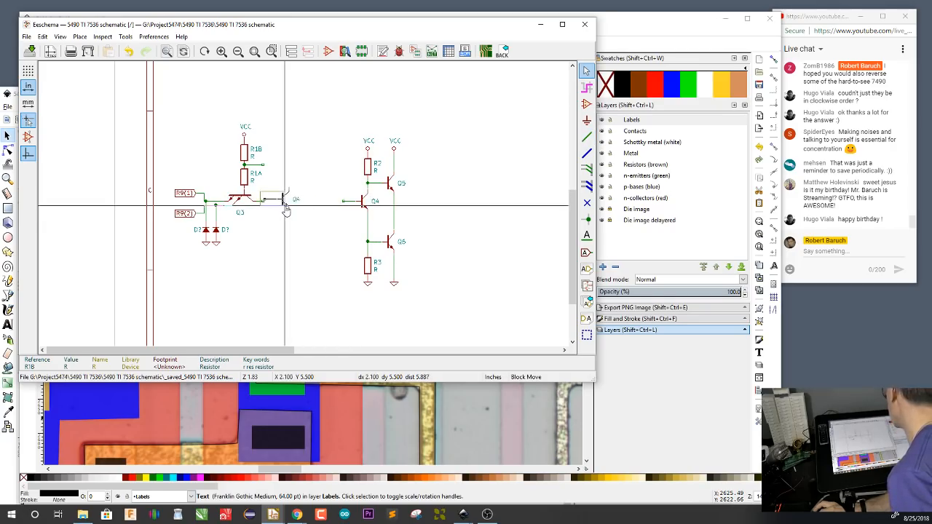
key(Escape)
click(284, 210)
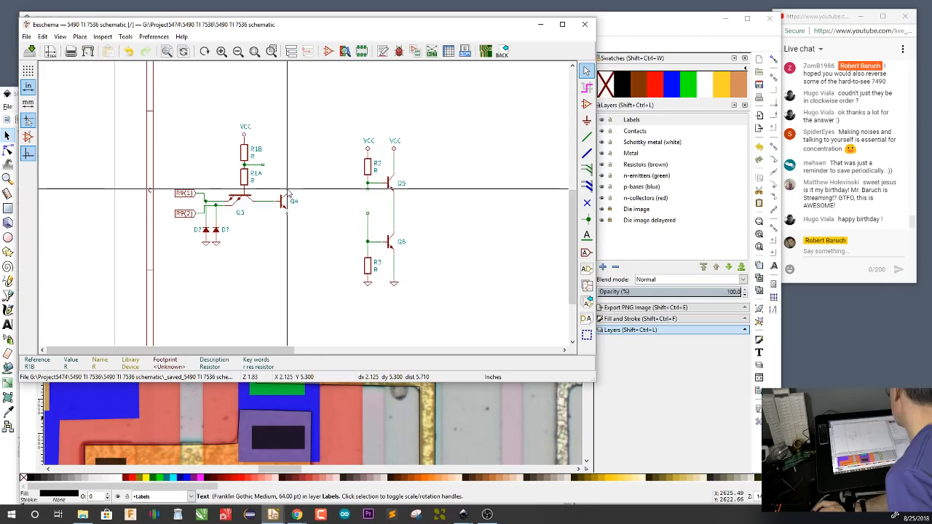
Wire Q4's collector to the R1A/R1B junction, and delete the old R2 resistor with its VCC symbol
key(w)
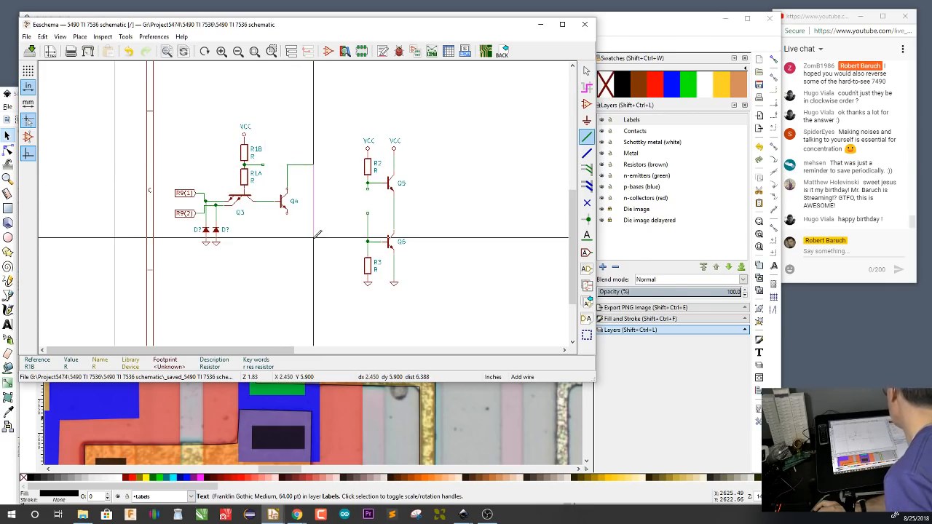
click(263, 166)
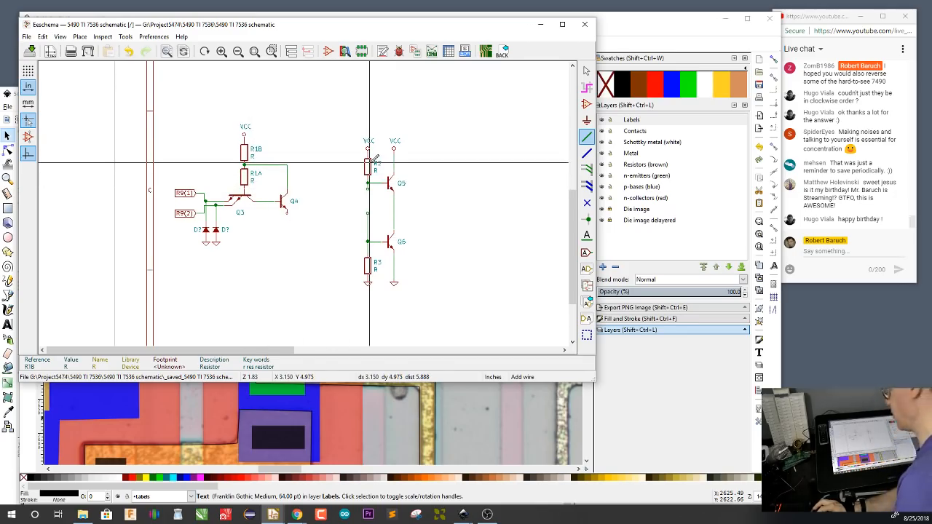
key(Delete)
key(Delete)
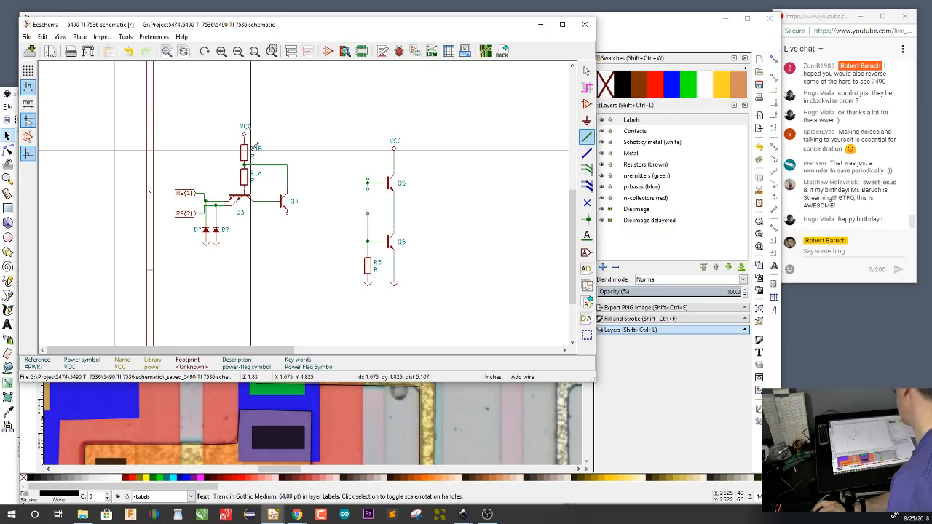
Change the reference of resistor R1B to R2 and that of R1A to R1
double_click(255, 148)
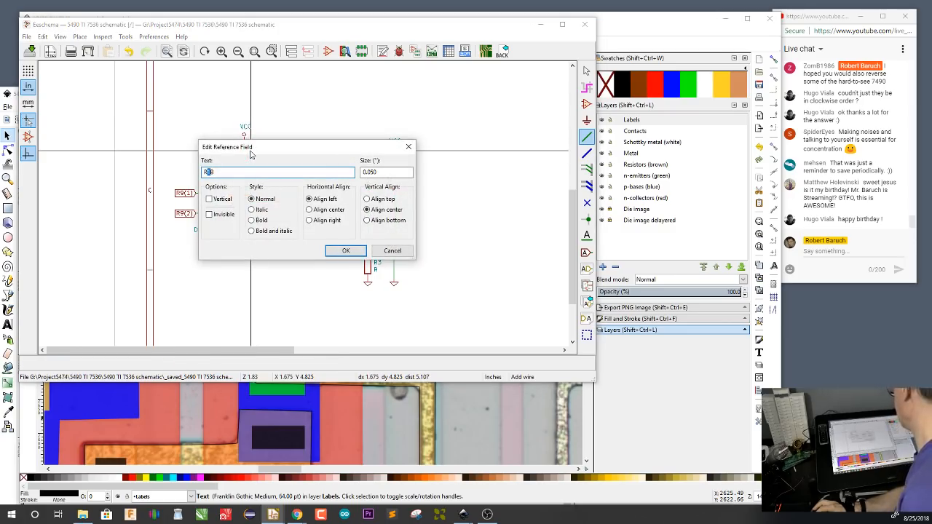
text(A)
key(Return)
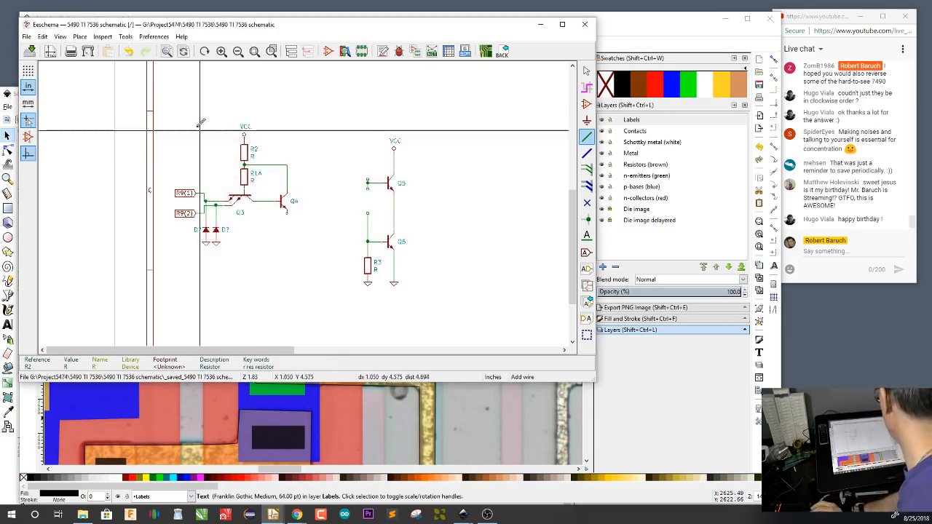
double_click(249, 175)
click(248, 175)
text(1)
key(Return)
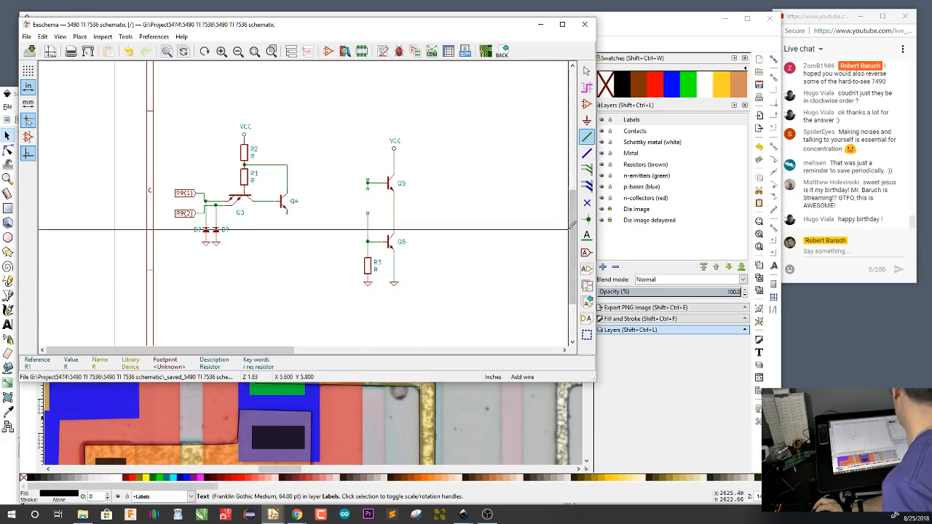
drag(574, 228, 583, 140)
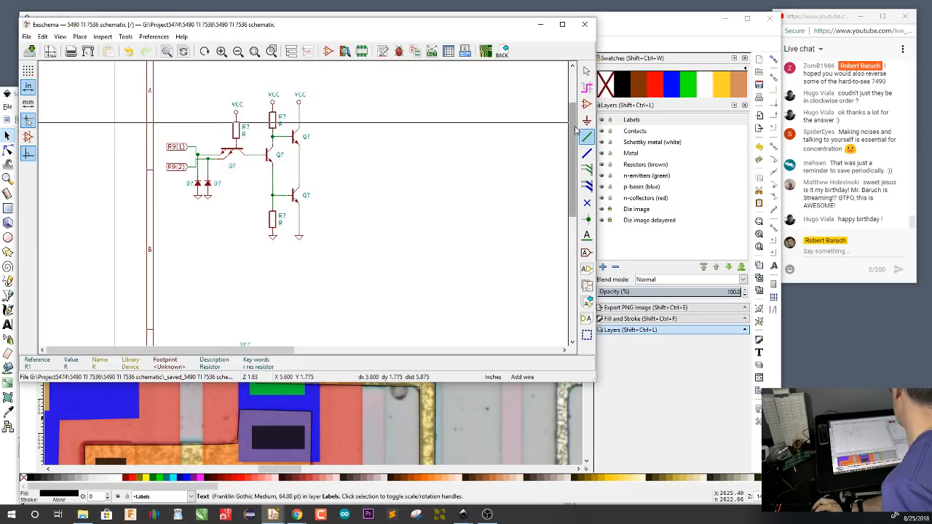
drag(574, 131, 572, 201)
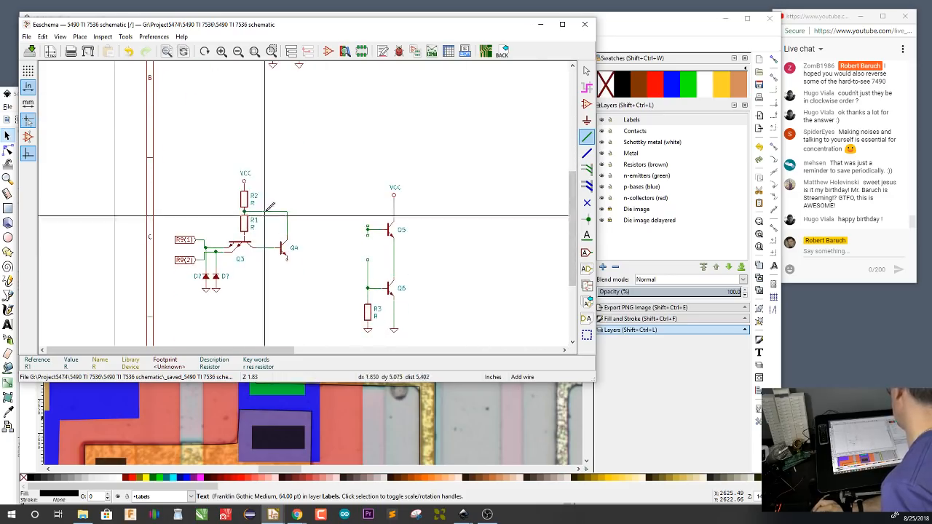
click(288, 212)
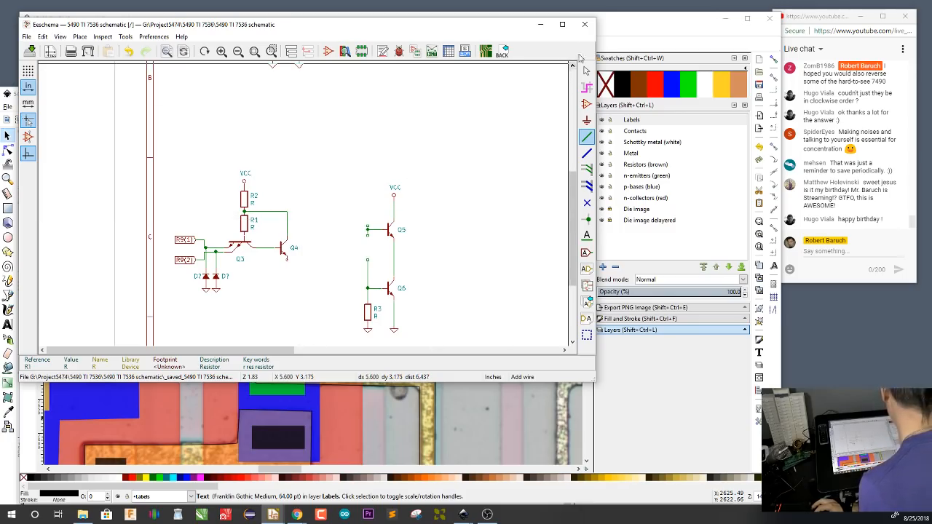
Switch to Inkscape and change the die's R1A label to R1 and the R1B label to R2
click(607, 27)
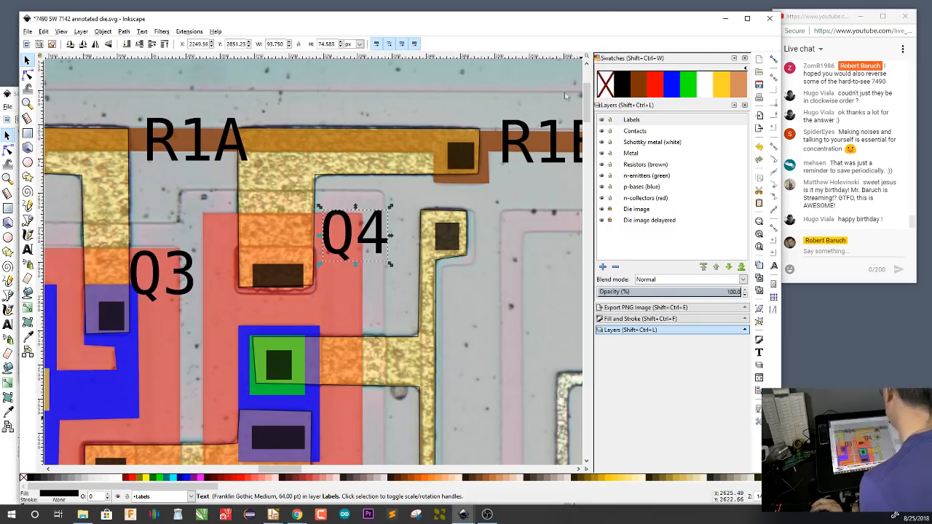
click(199, 138)
double_click(209, 149)
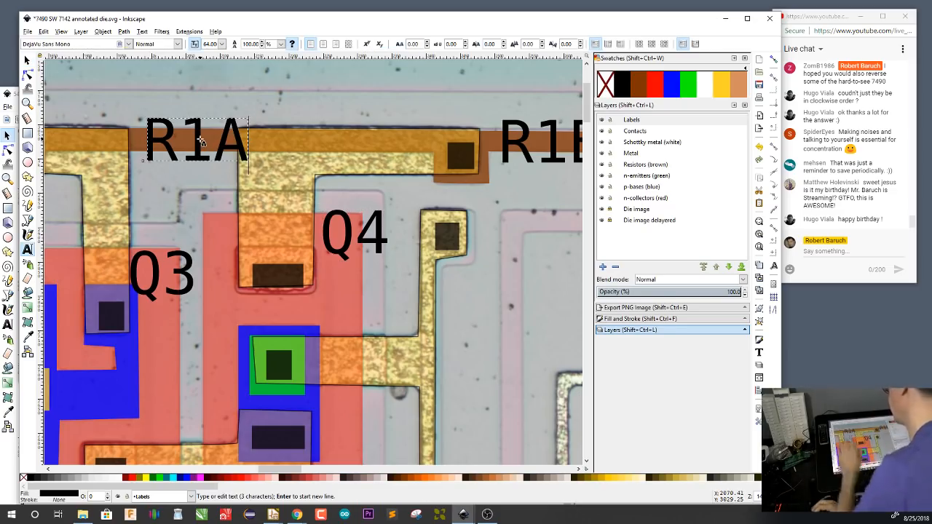
key(Delete)
key(Escape)
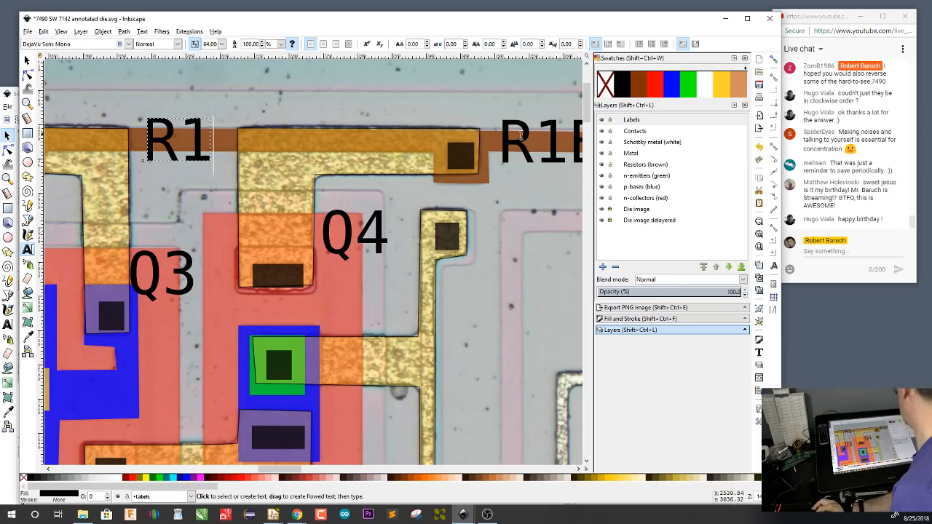
click(574, 142)
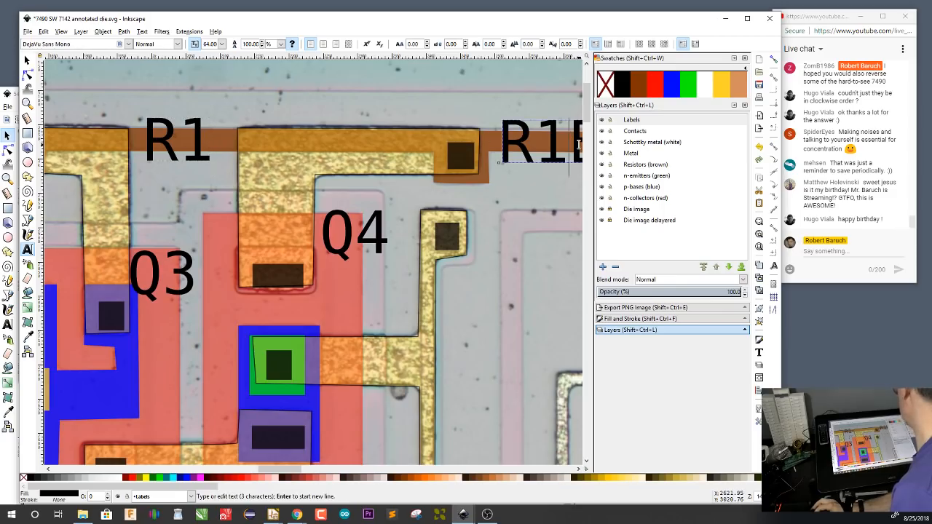
key(Delete)
key(BackSpace)
text(2)
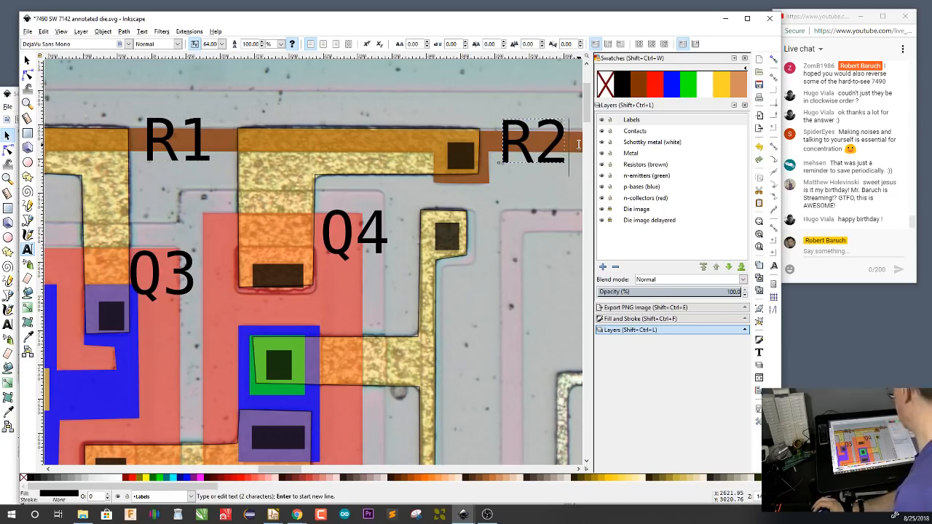
key(F1)
Examine the die around Q4, R2 and the VCC pad, including the metal trace leaving Q4's emitter
scroll(479, 179, down, 3)
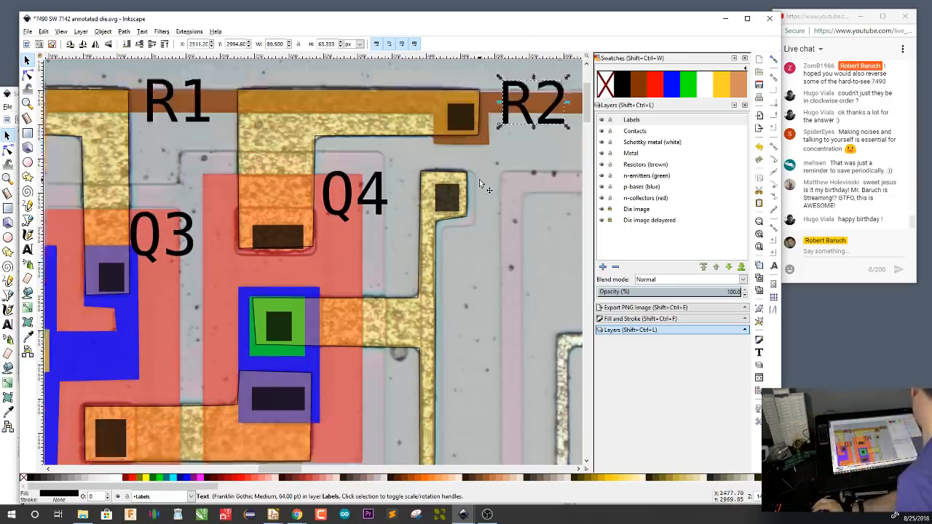
scroll(479, 183, down, 3)
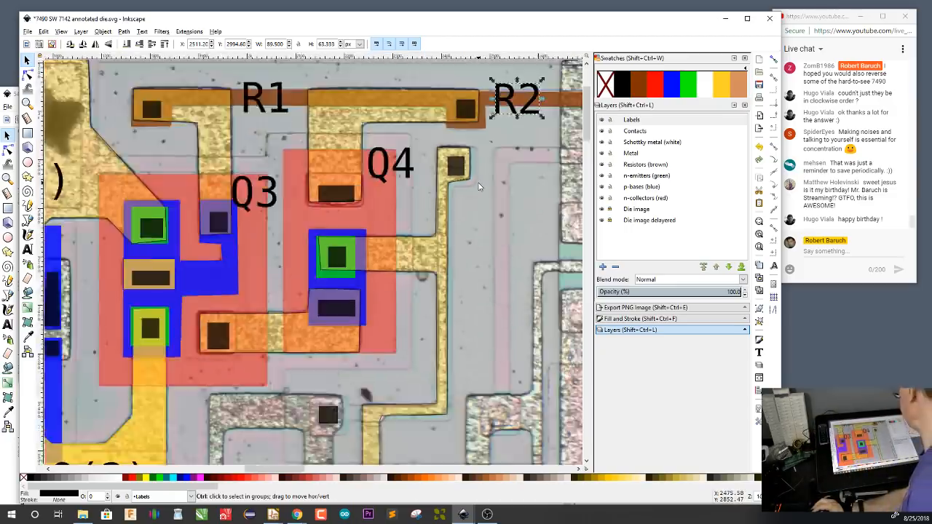
scroll(452, 212, right, 5)
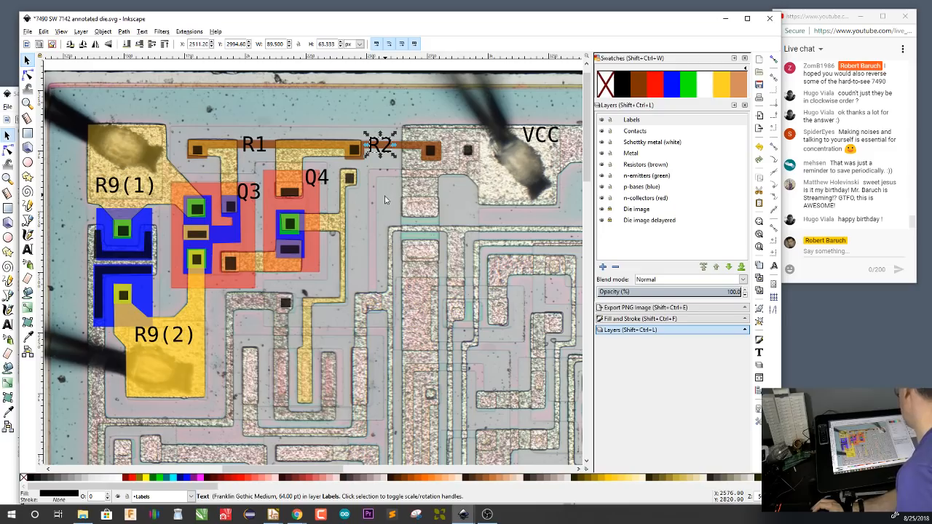
key(ctrl)
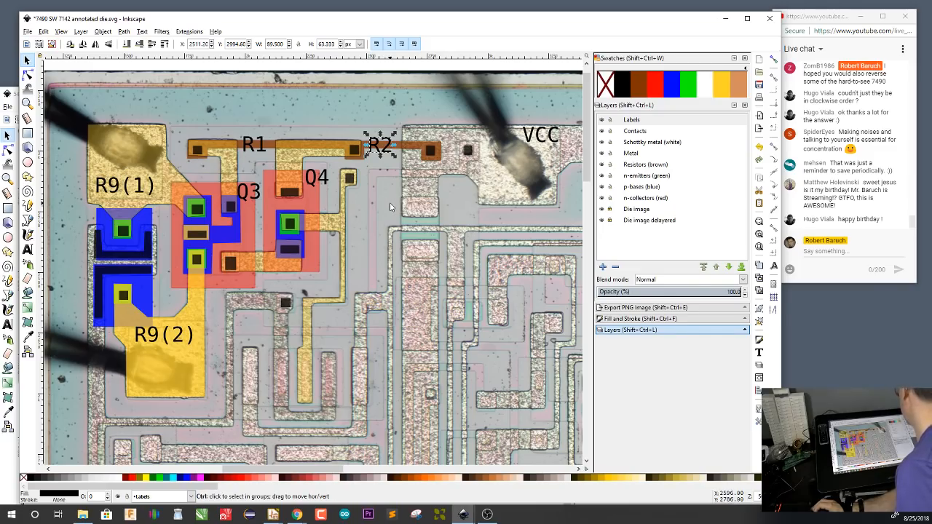
scroll(390, 207, up, 1)
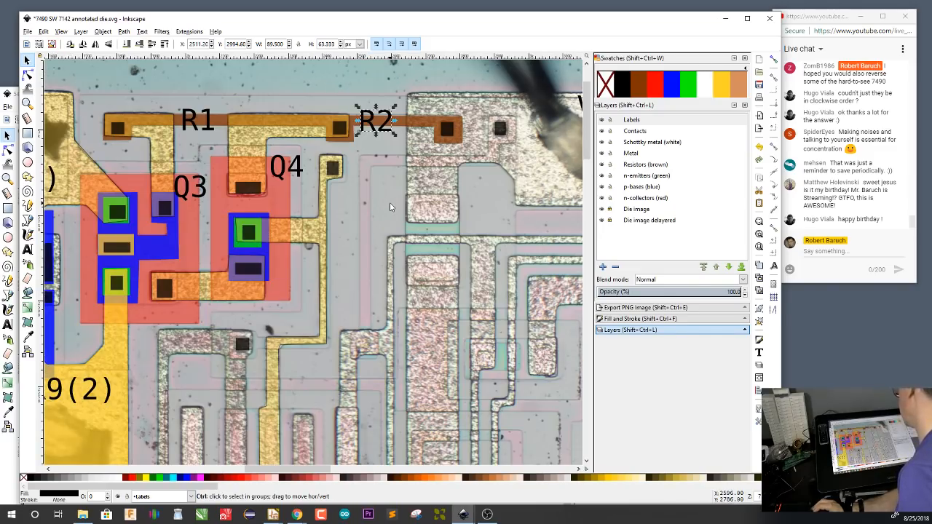
scroll(390, 207, down, 1)
scroll(390, 207, up, 1)
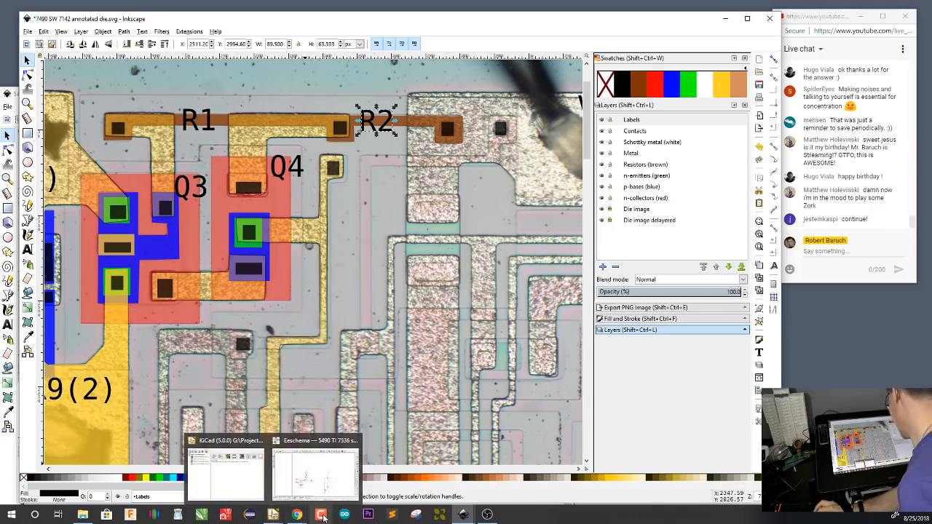
Switch to Eeschema and review the earlier R9(1)/R9(2) input schematic with unnumbered components above the current one
mouse_move(274, 515)
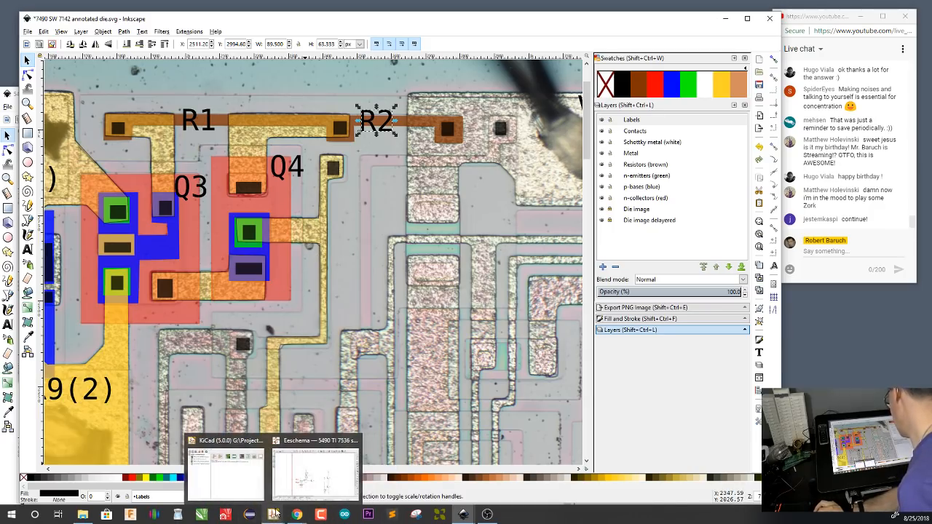
click(315, 473)
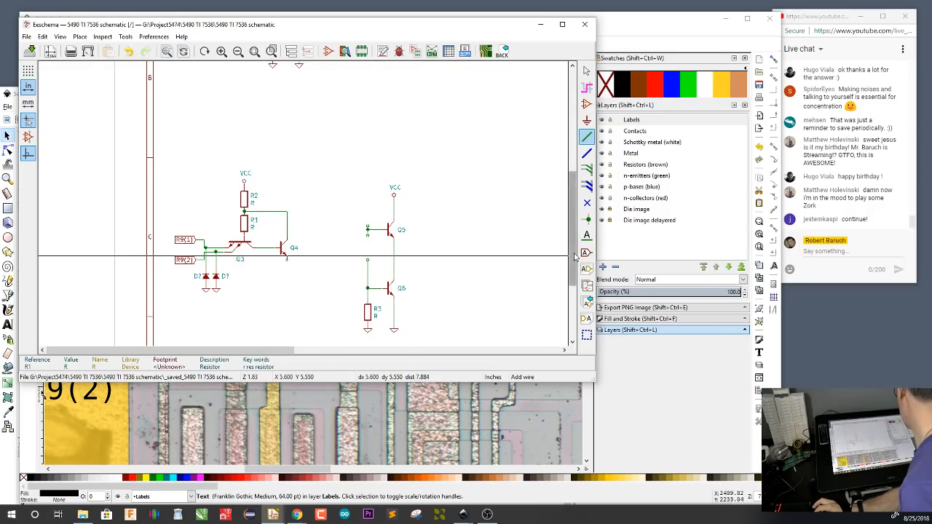
drag(574, 254, 573, 180)
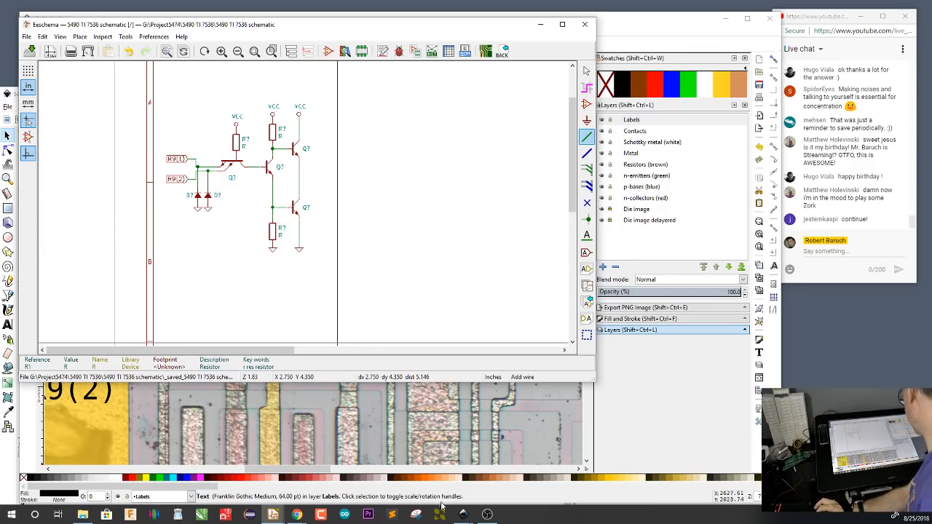
Switch to the Chrome window showing the 54HC00 die page and run a Google image search for "ttl circuitry"
click(297, 516)
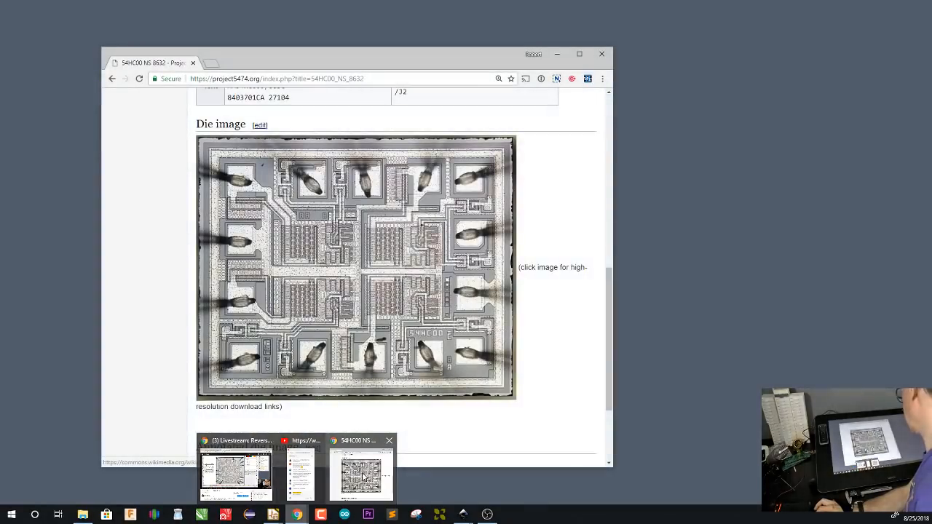
click(364, 477)
double_click(230, 79)
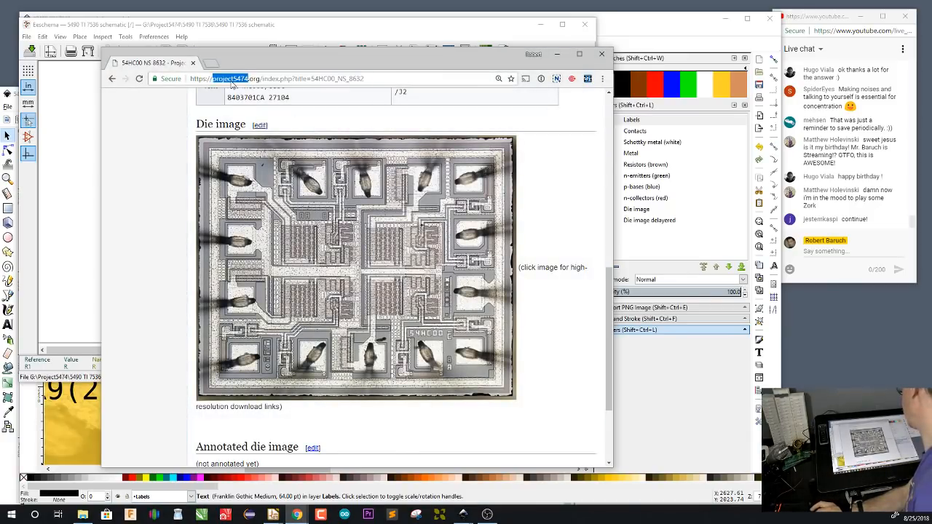
triple_click(231, 81)
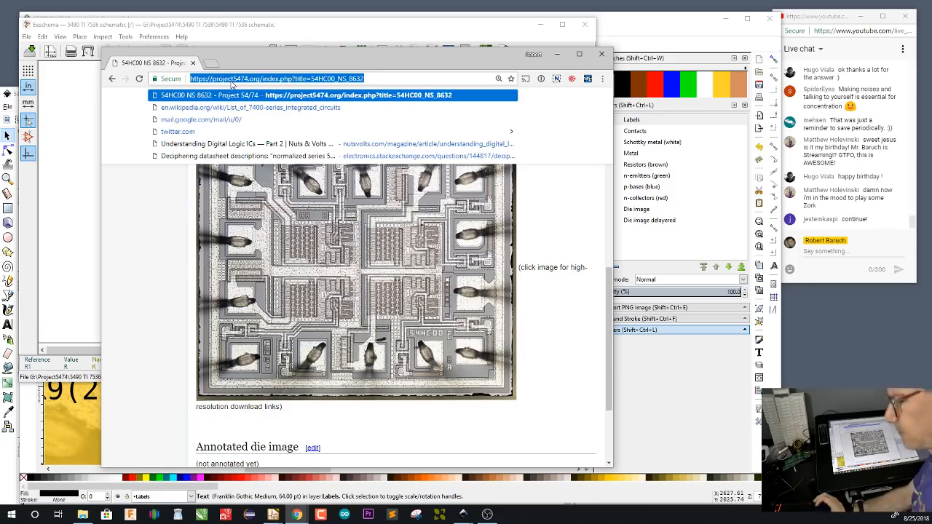
text(ttl circui)
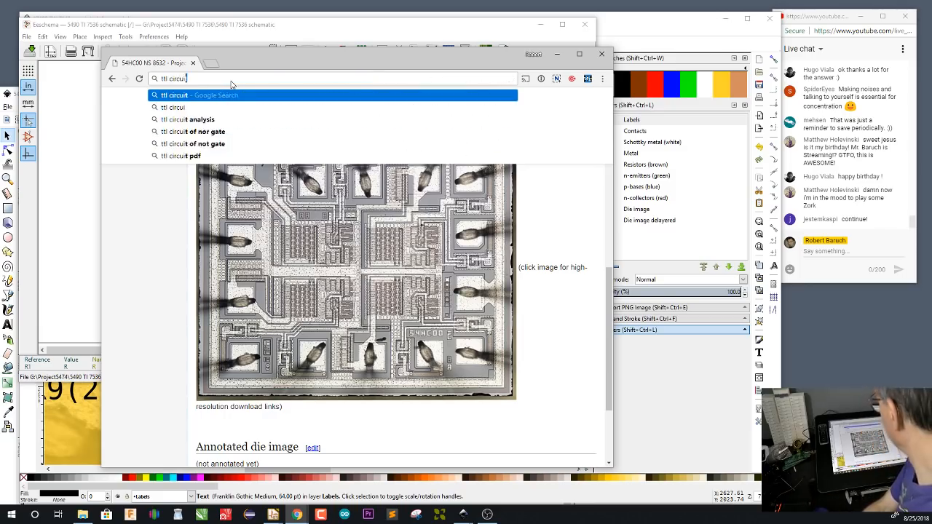
text(try)
key(Return)
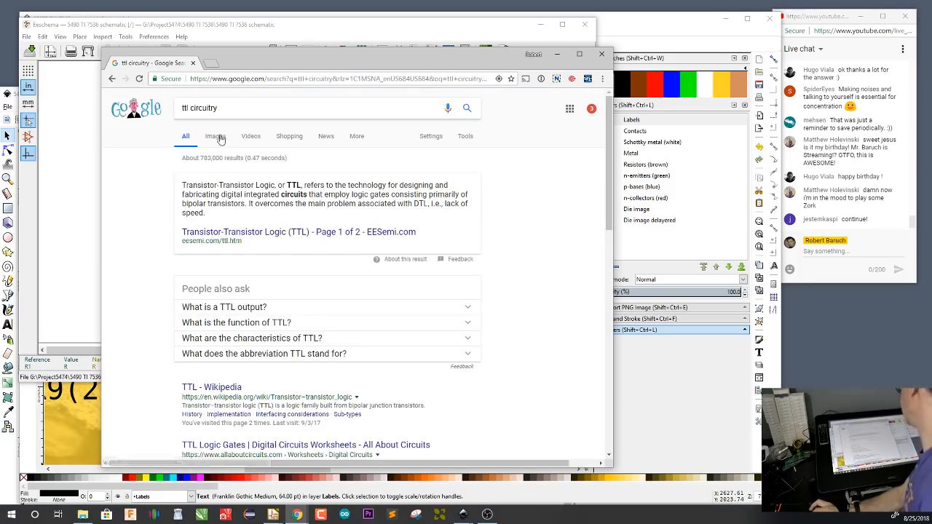
click(215, 136)
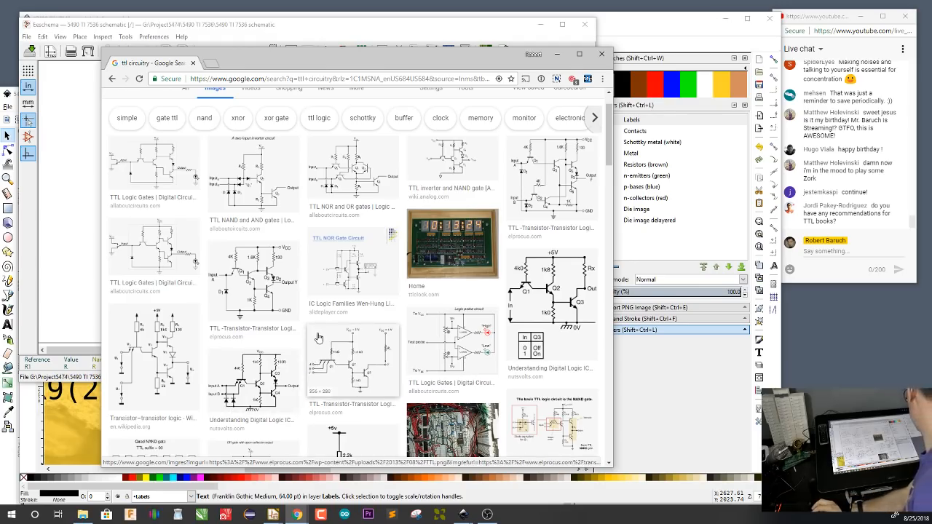
Open the image result showing the basic TTL NAND gate circuit and study its totem-pole output
scroll(473, 393, down, 1)
click(552, 388)
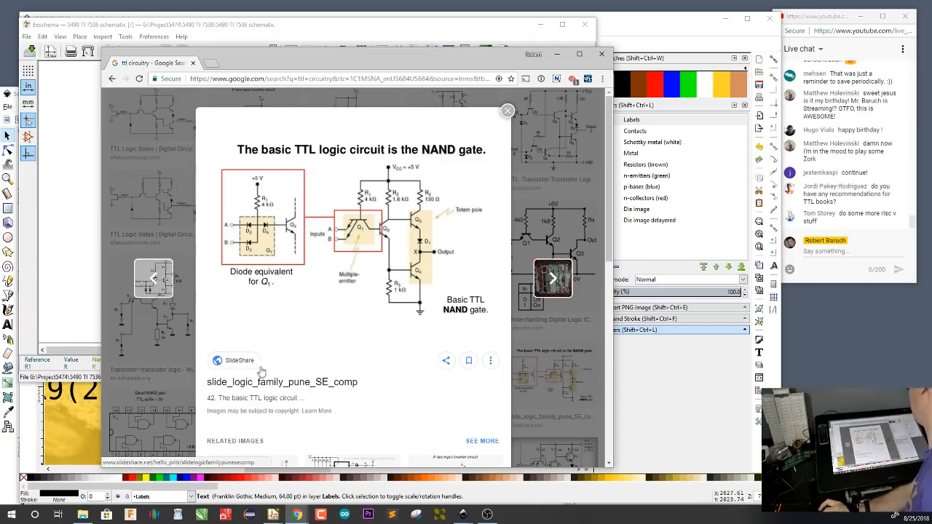
drag(328, 55, 269, 40)
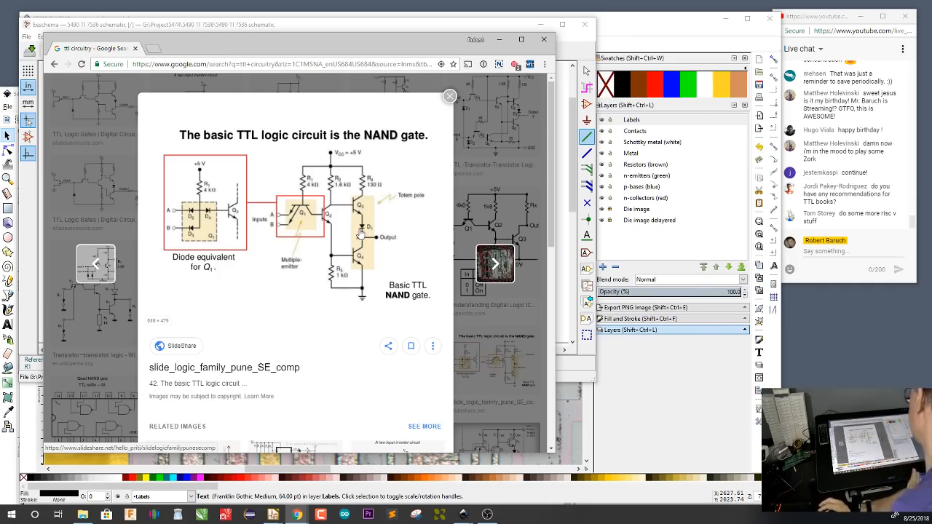
Check the R9 input area on the 5490 TI 7536 die in Inkscape, then compare both input schematics in Eeschema
click(616, 24)
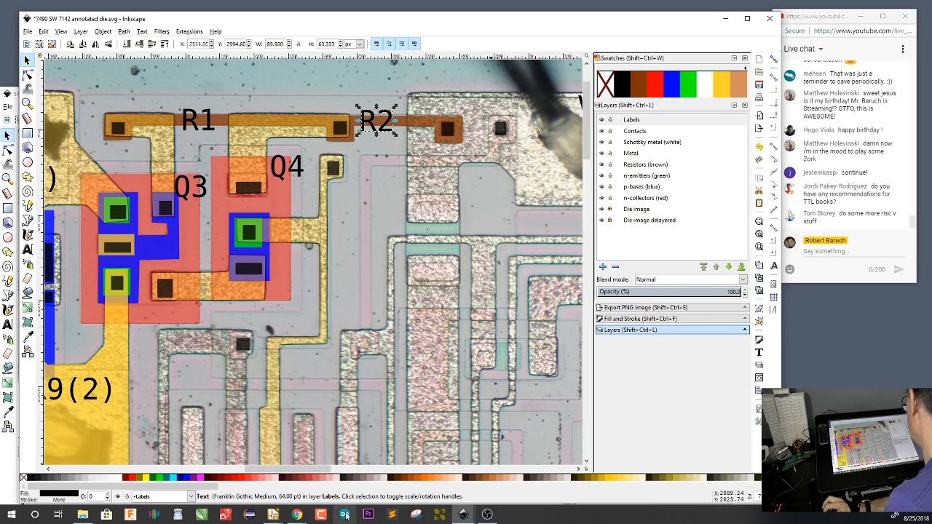
mouse_move(470, 515)
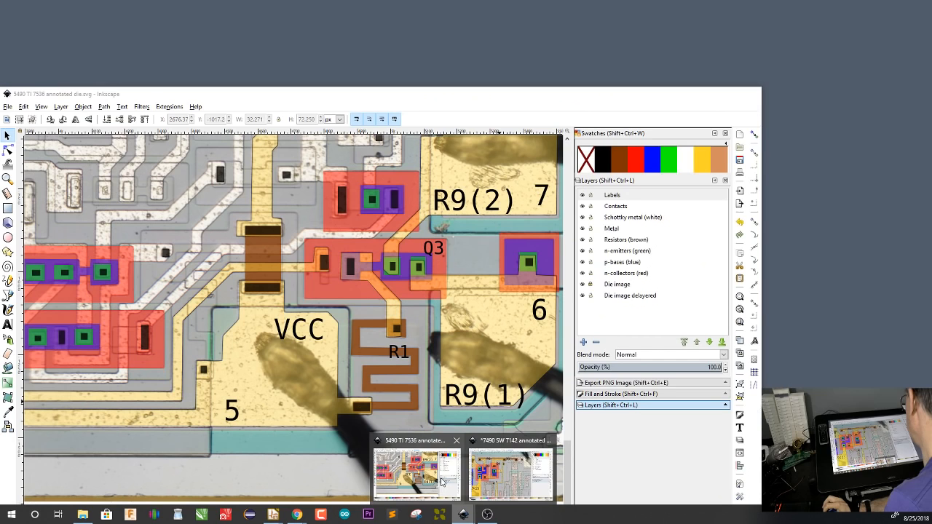
click(442, 482)
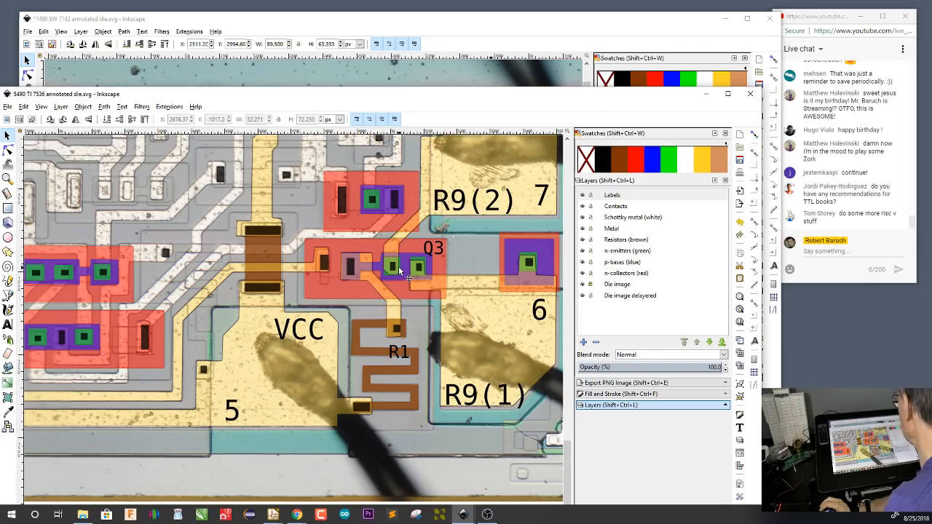
mouse_move(274, 517)
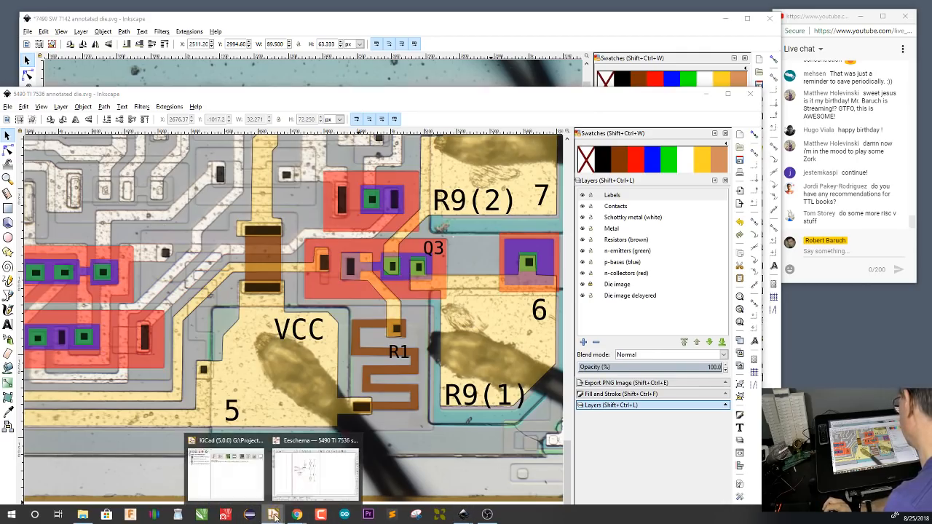
click(302, 481)
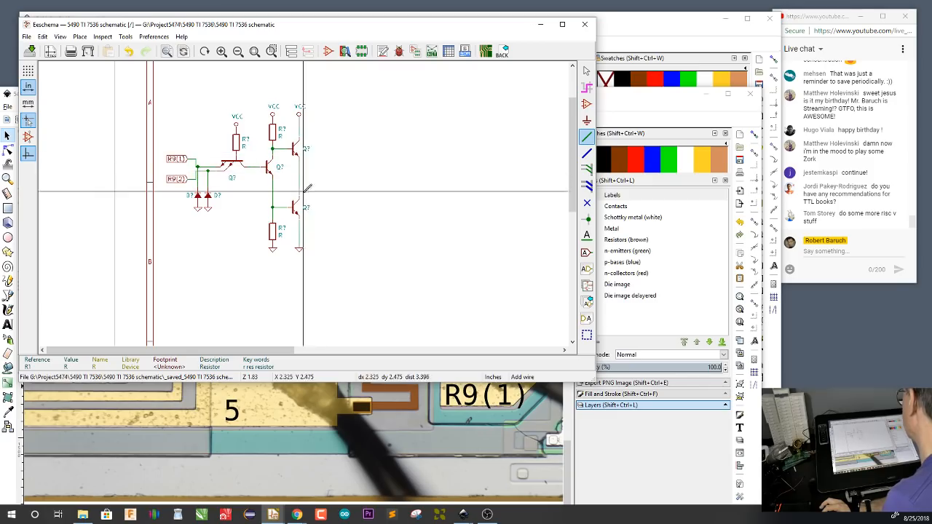
drag(573, 179, 570, 268)
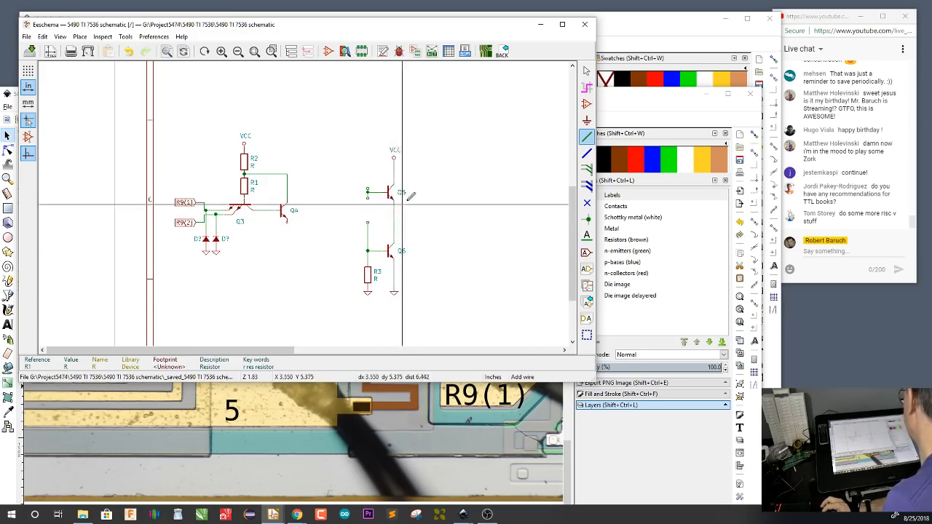
Return to the 5490 TI 7536 die in Inkscape and follow the metal traces from Q3 to the Q4, Q5 and Q6 area
click(624, 28)
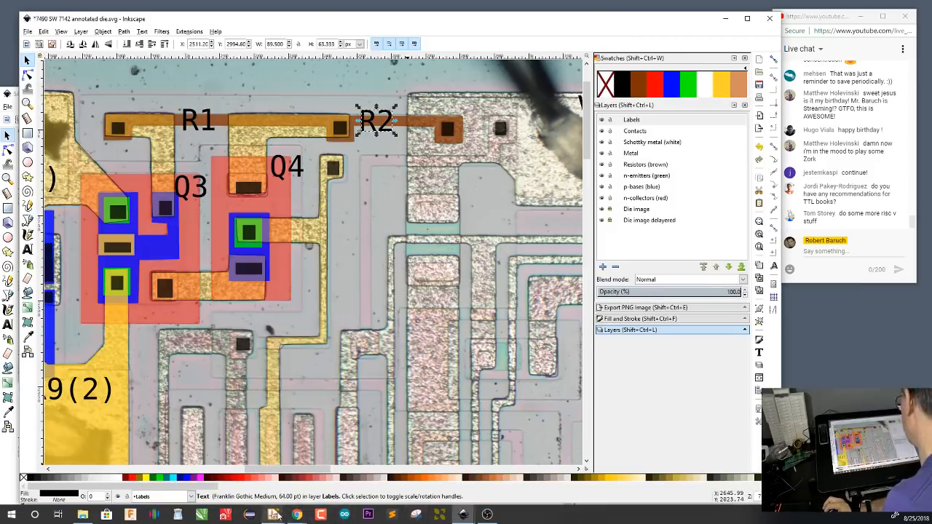
mouse_move(466, 519)
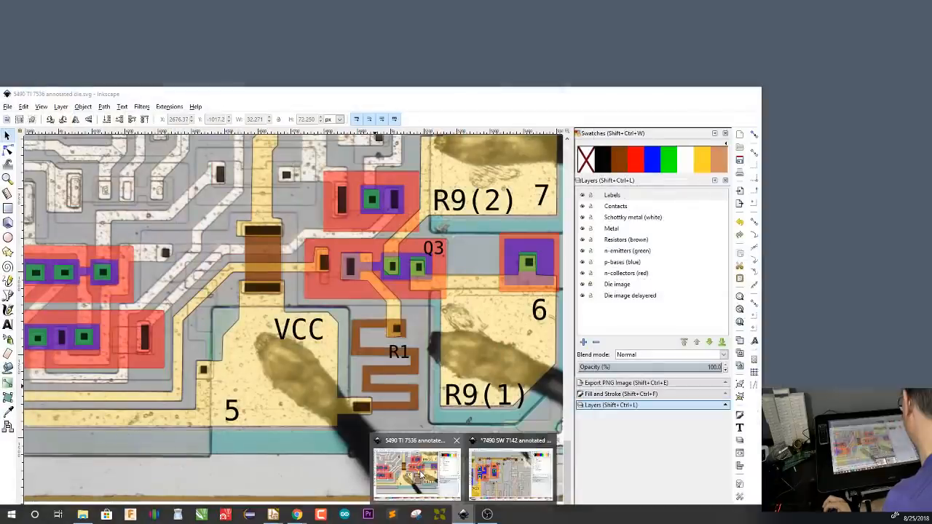
click(416, 473)
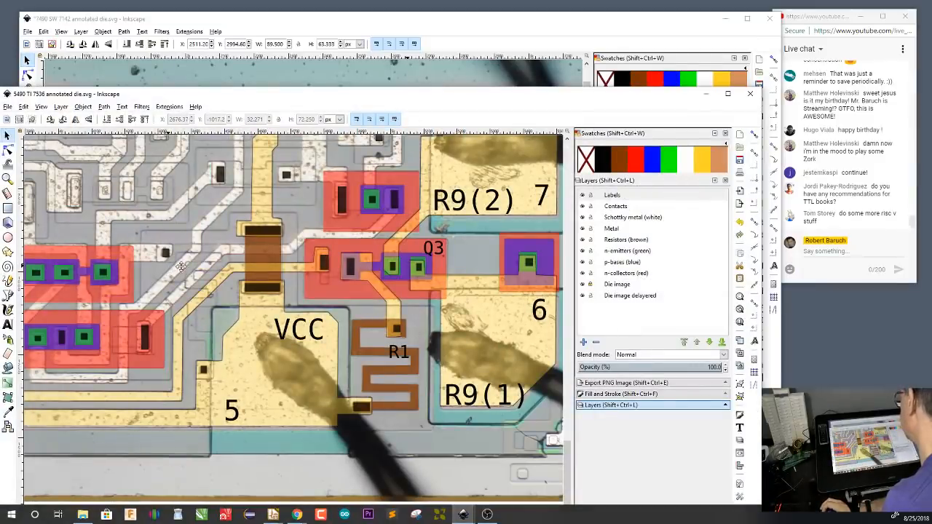
drag(166, 266, 464, 280)
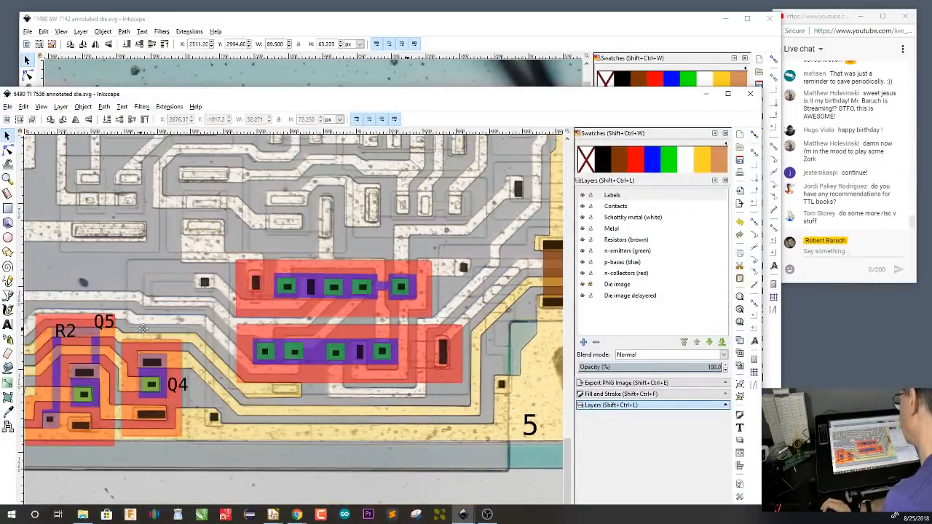
drag(143, 329, 366, 300)
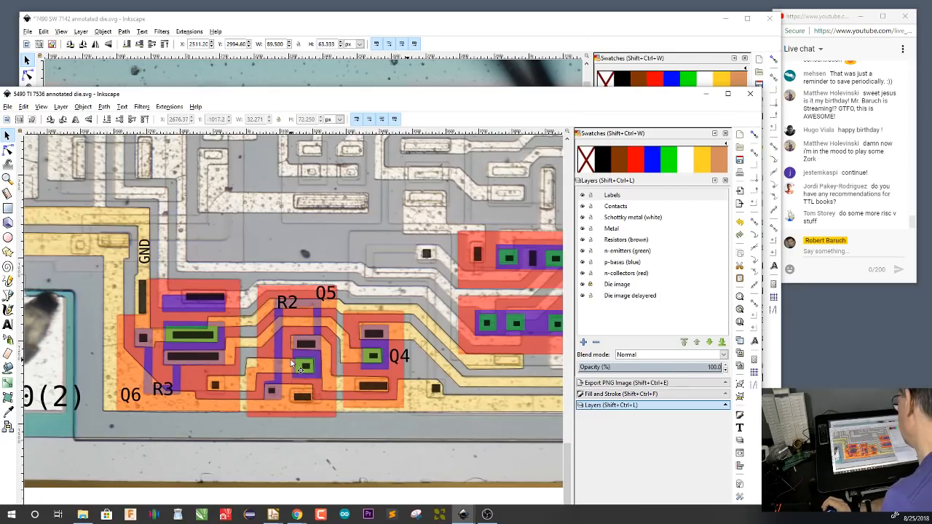
scroll(299, 368, up, 6)
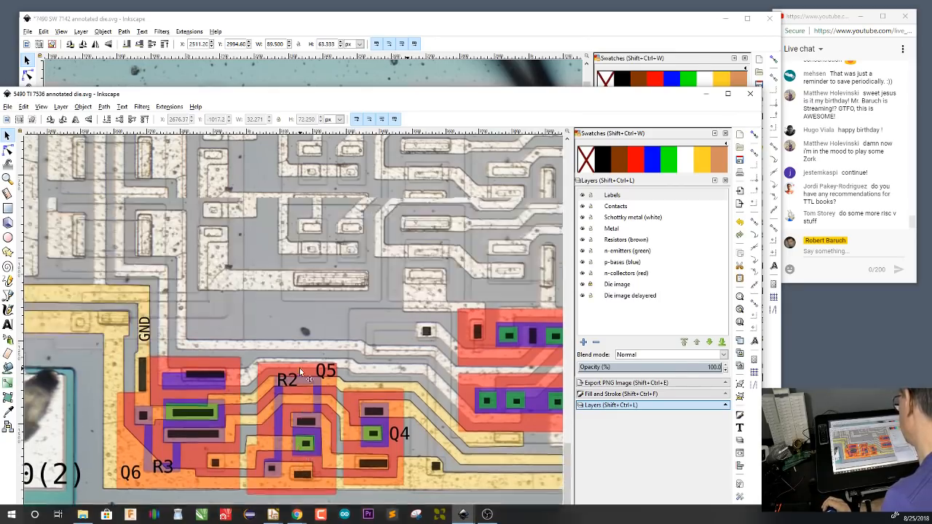
scroll(299, 368, down, 6)
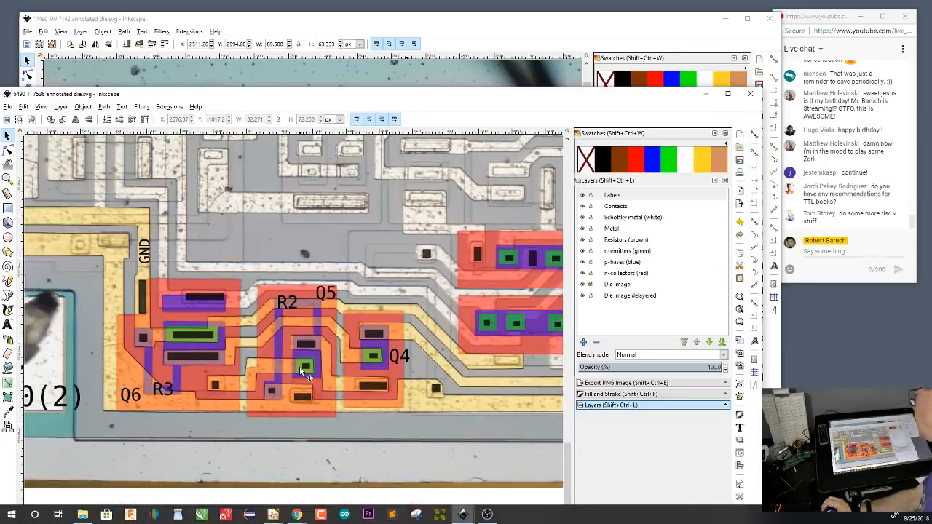
Examine the connections between Q4, Q5, Q6, R2 and R3 up close, then the whole 5490 die beside its logic diagram
scroll(243, 373, up, 2)
scroll(243, 373, up, 2)
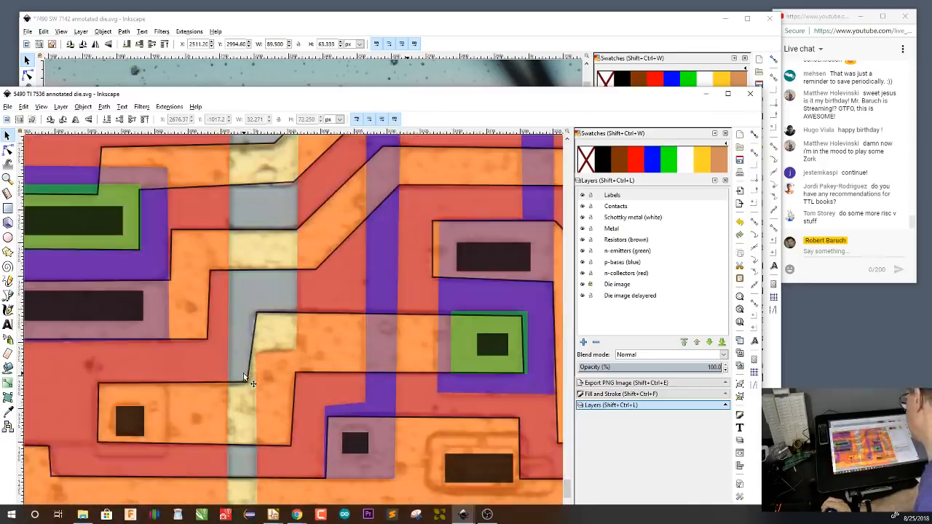
scroll(243, 373, down, 1)
scroll(243, 373, down, 1)
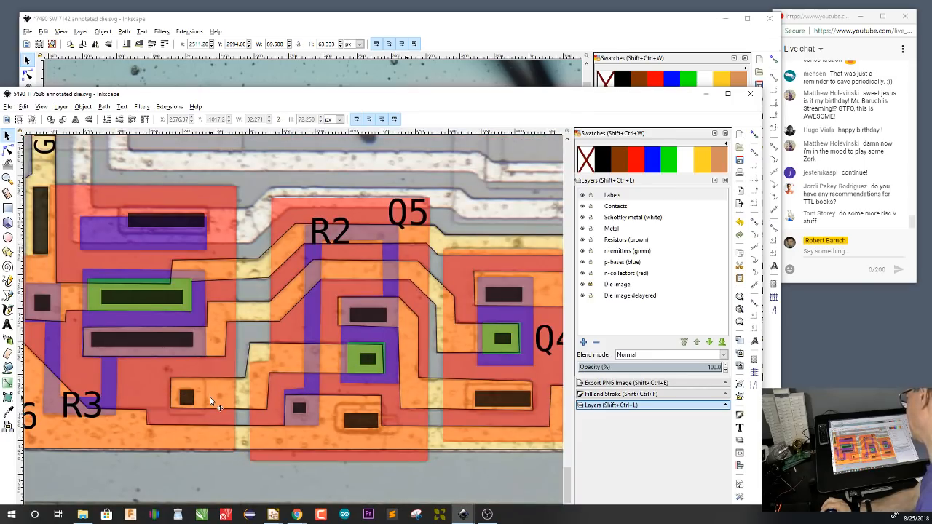
scroll(209, 397, down, 1)
scroll(174, 402, up, 1)
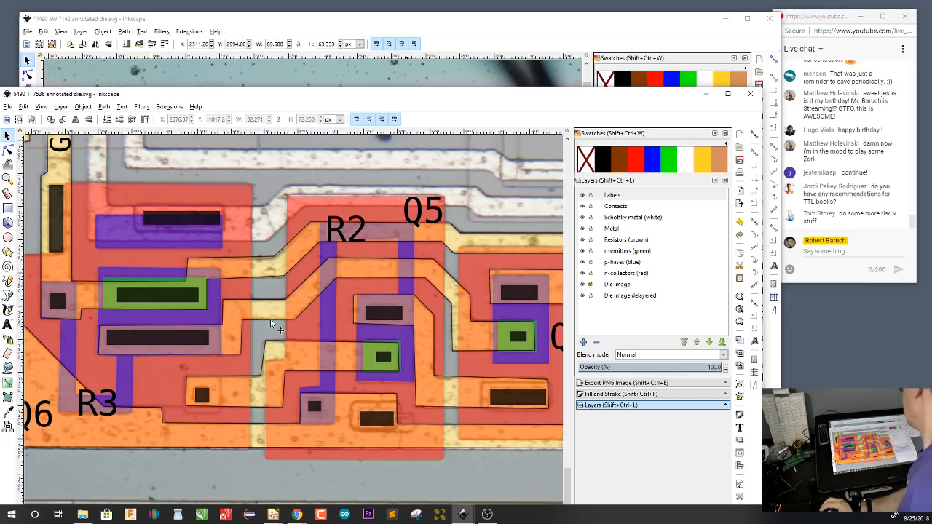
scroll(276, 316, down, 6)
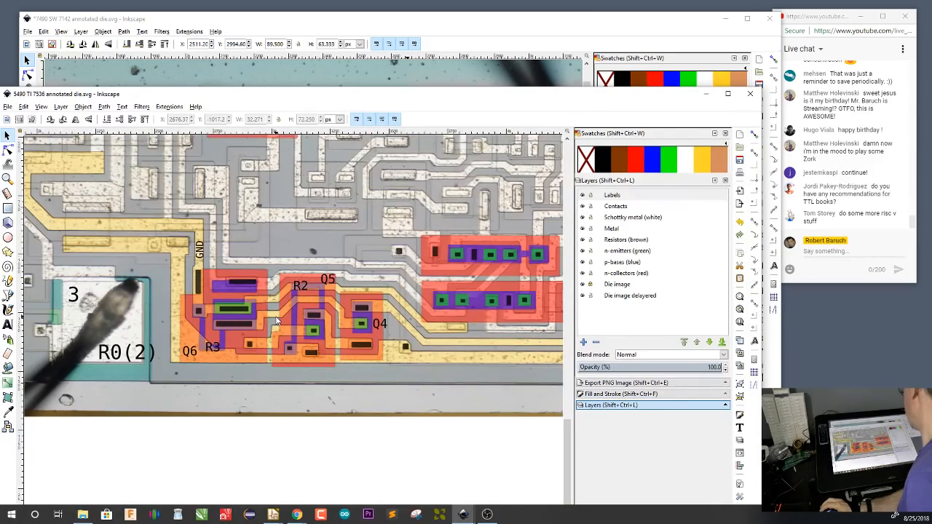
key(4)
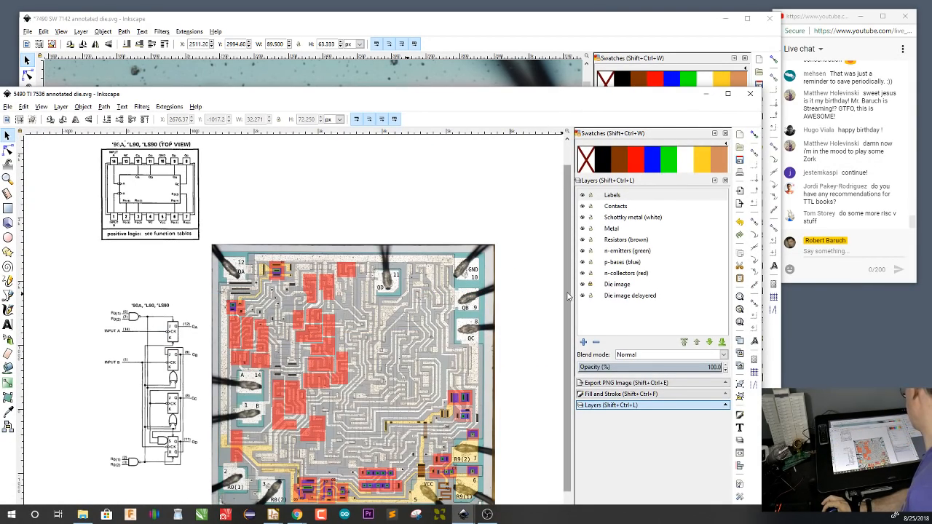
scroll(570, 299, down, 1)
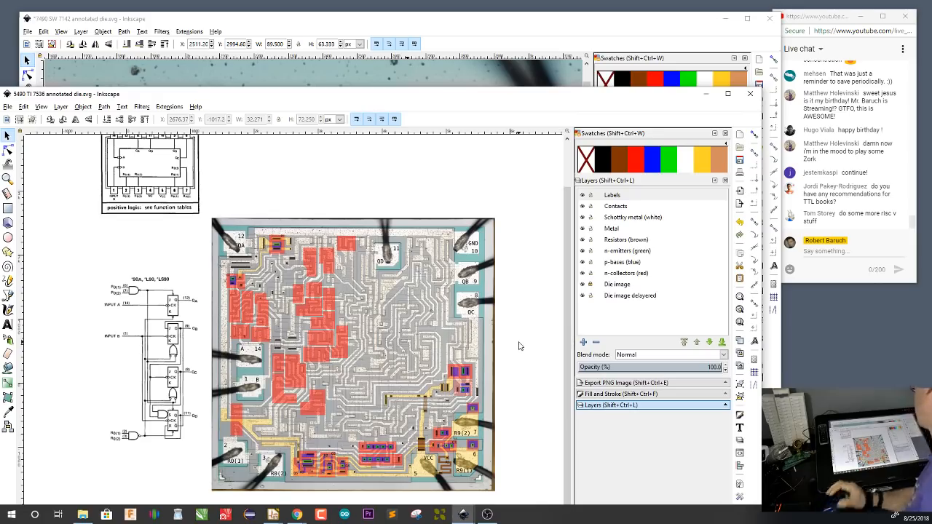